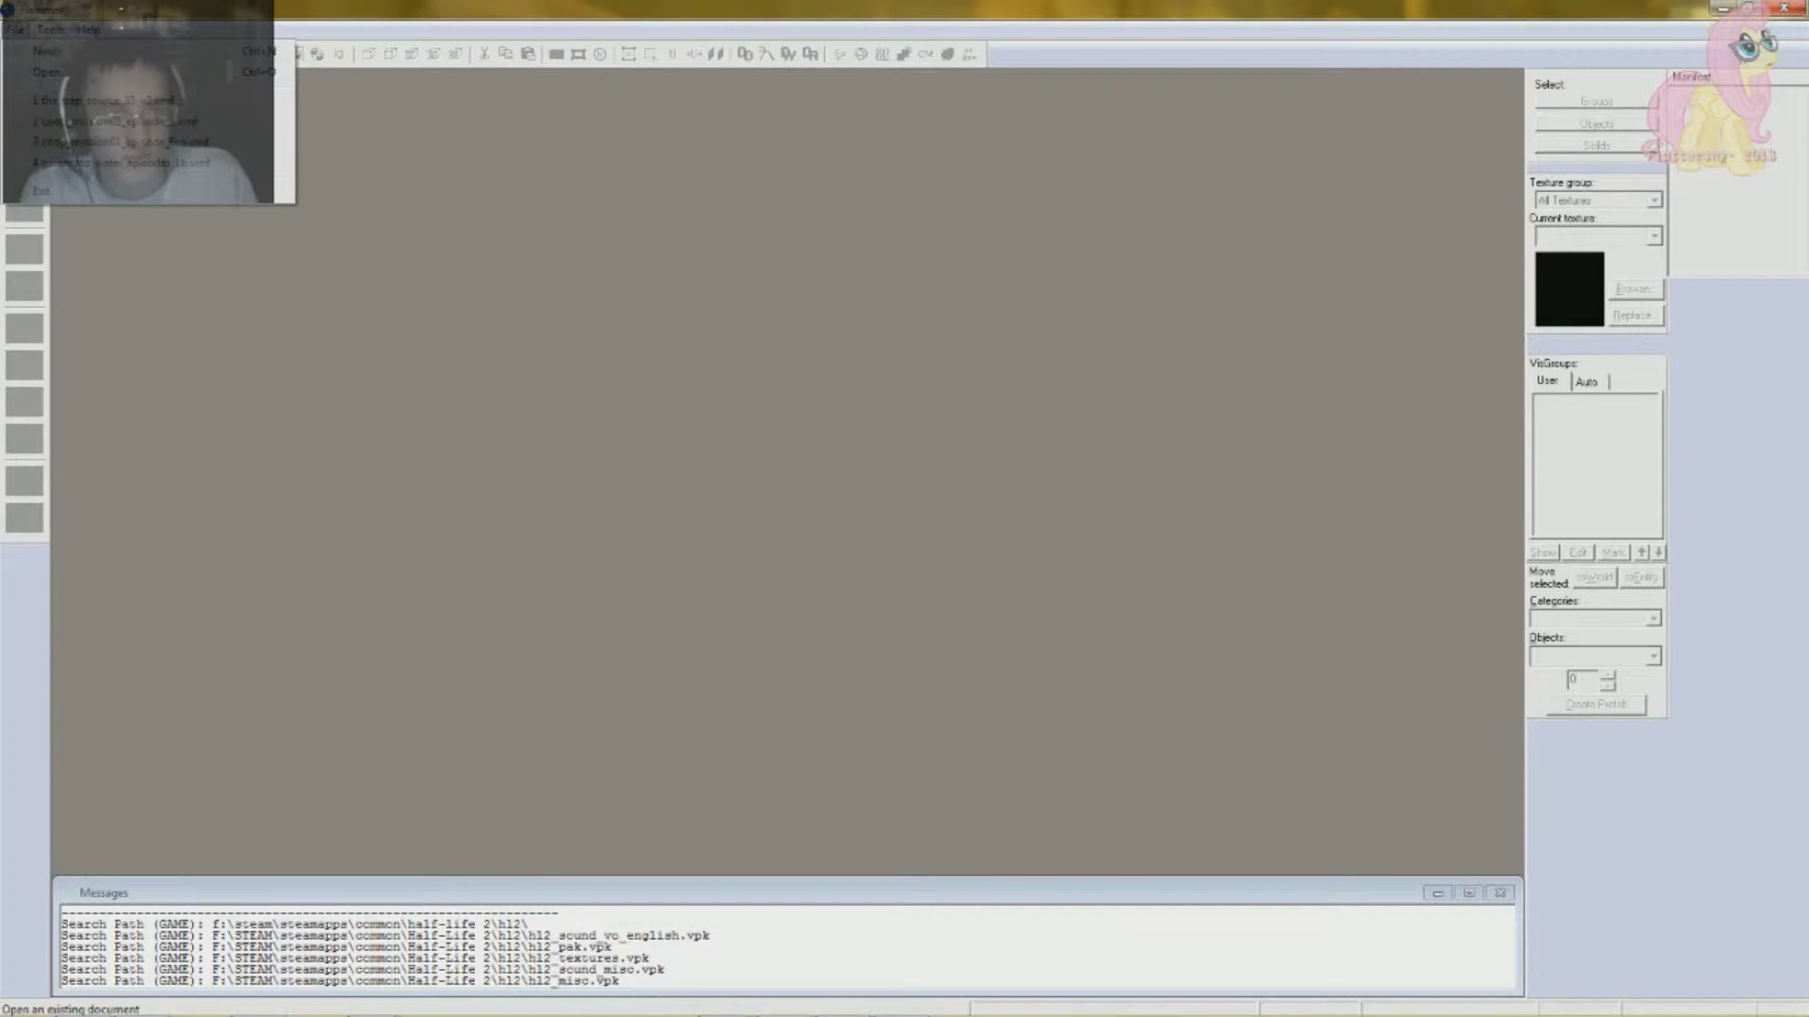
- Open the existing map test_tutor.vmf from the Half-Life 2 maps folder
{"action": "left_click", "coordinate": [47, 72]}
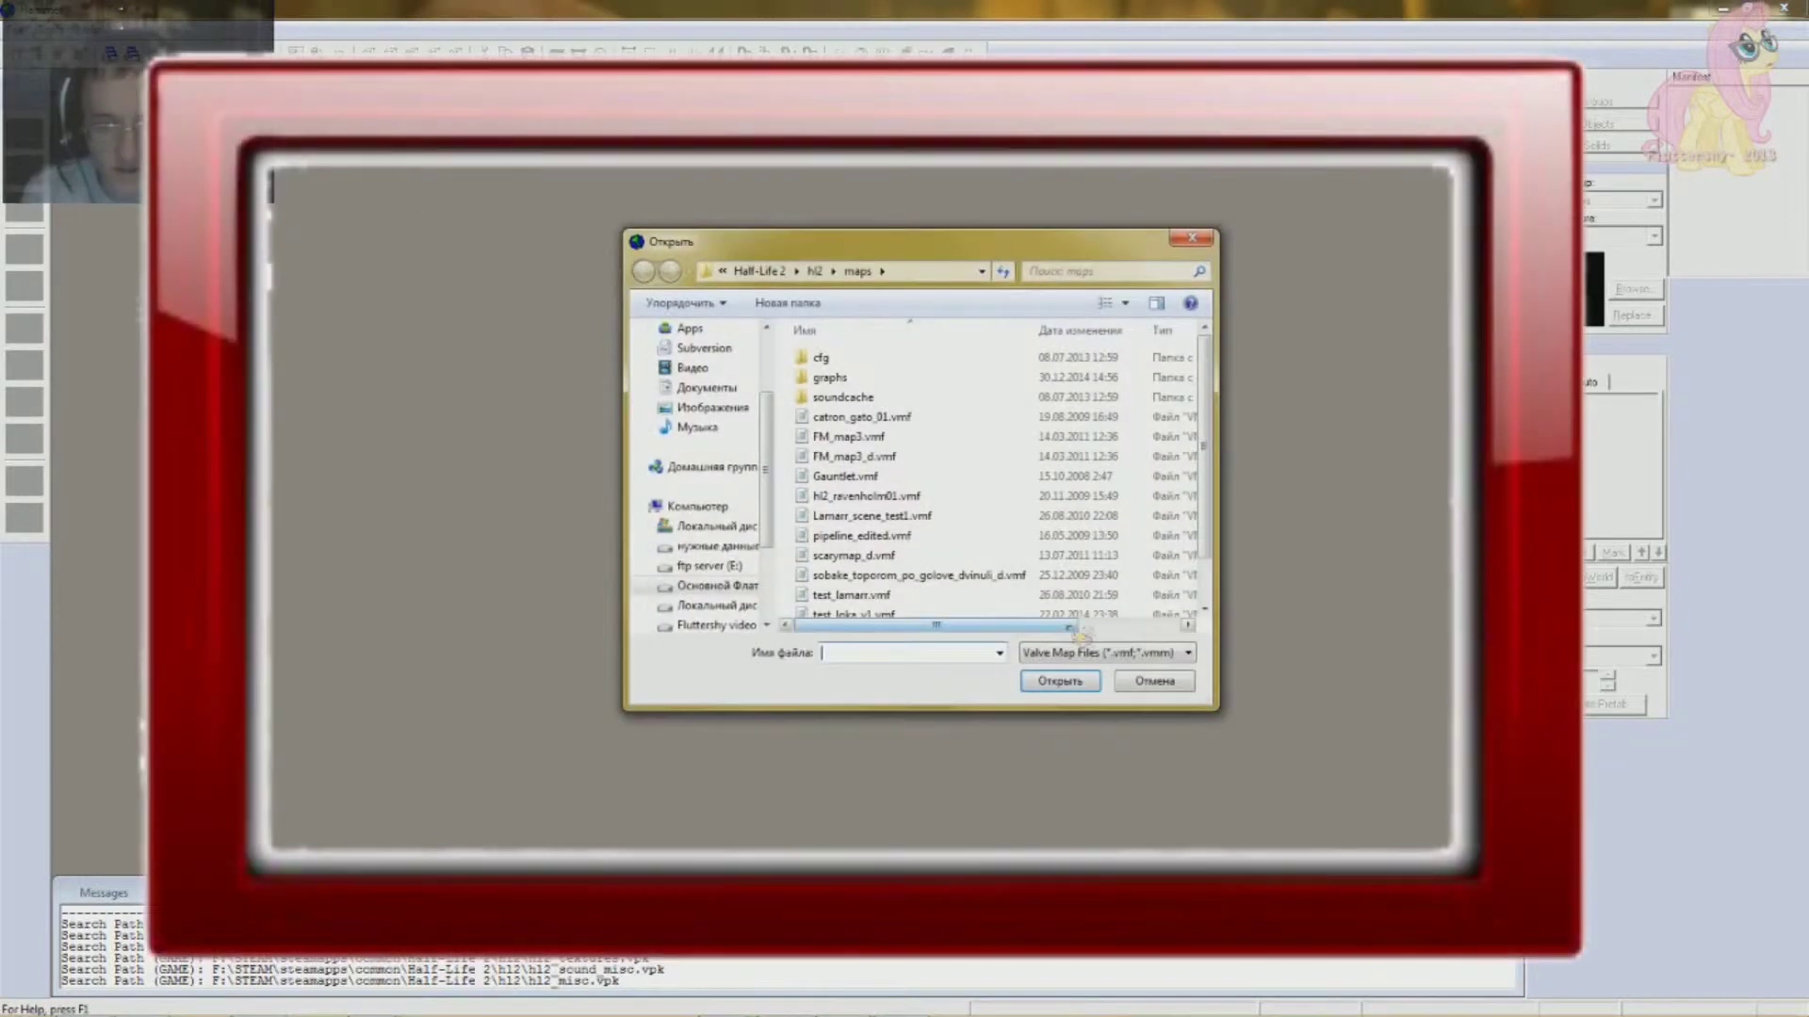
{"action": "type", "text": "test_tu"}
{"action": "key", "text": "Up"}
{"action": "key", "text": "Up"}
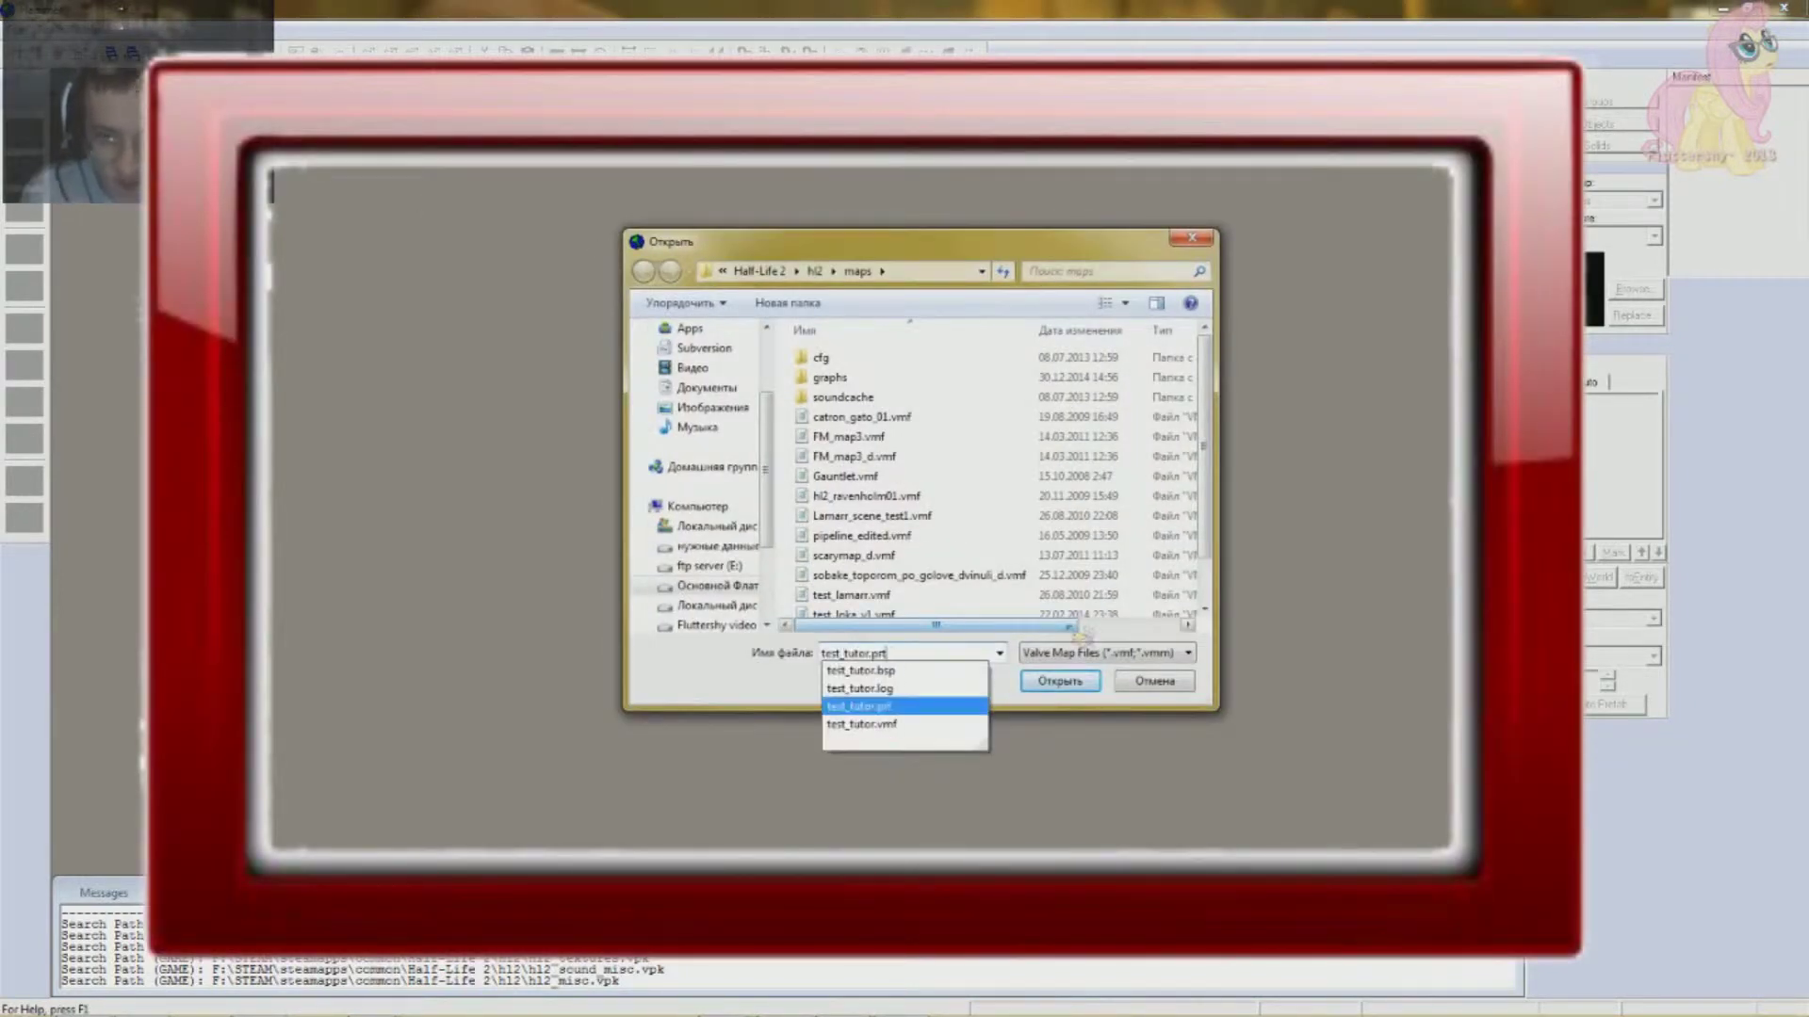
{"action": "key", "text": "Down"}
{"action": "key", "text": "Return"}
{"action": "key", "text": "Return"}
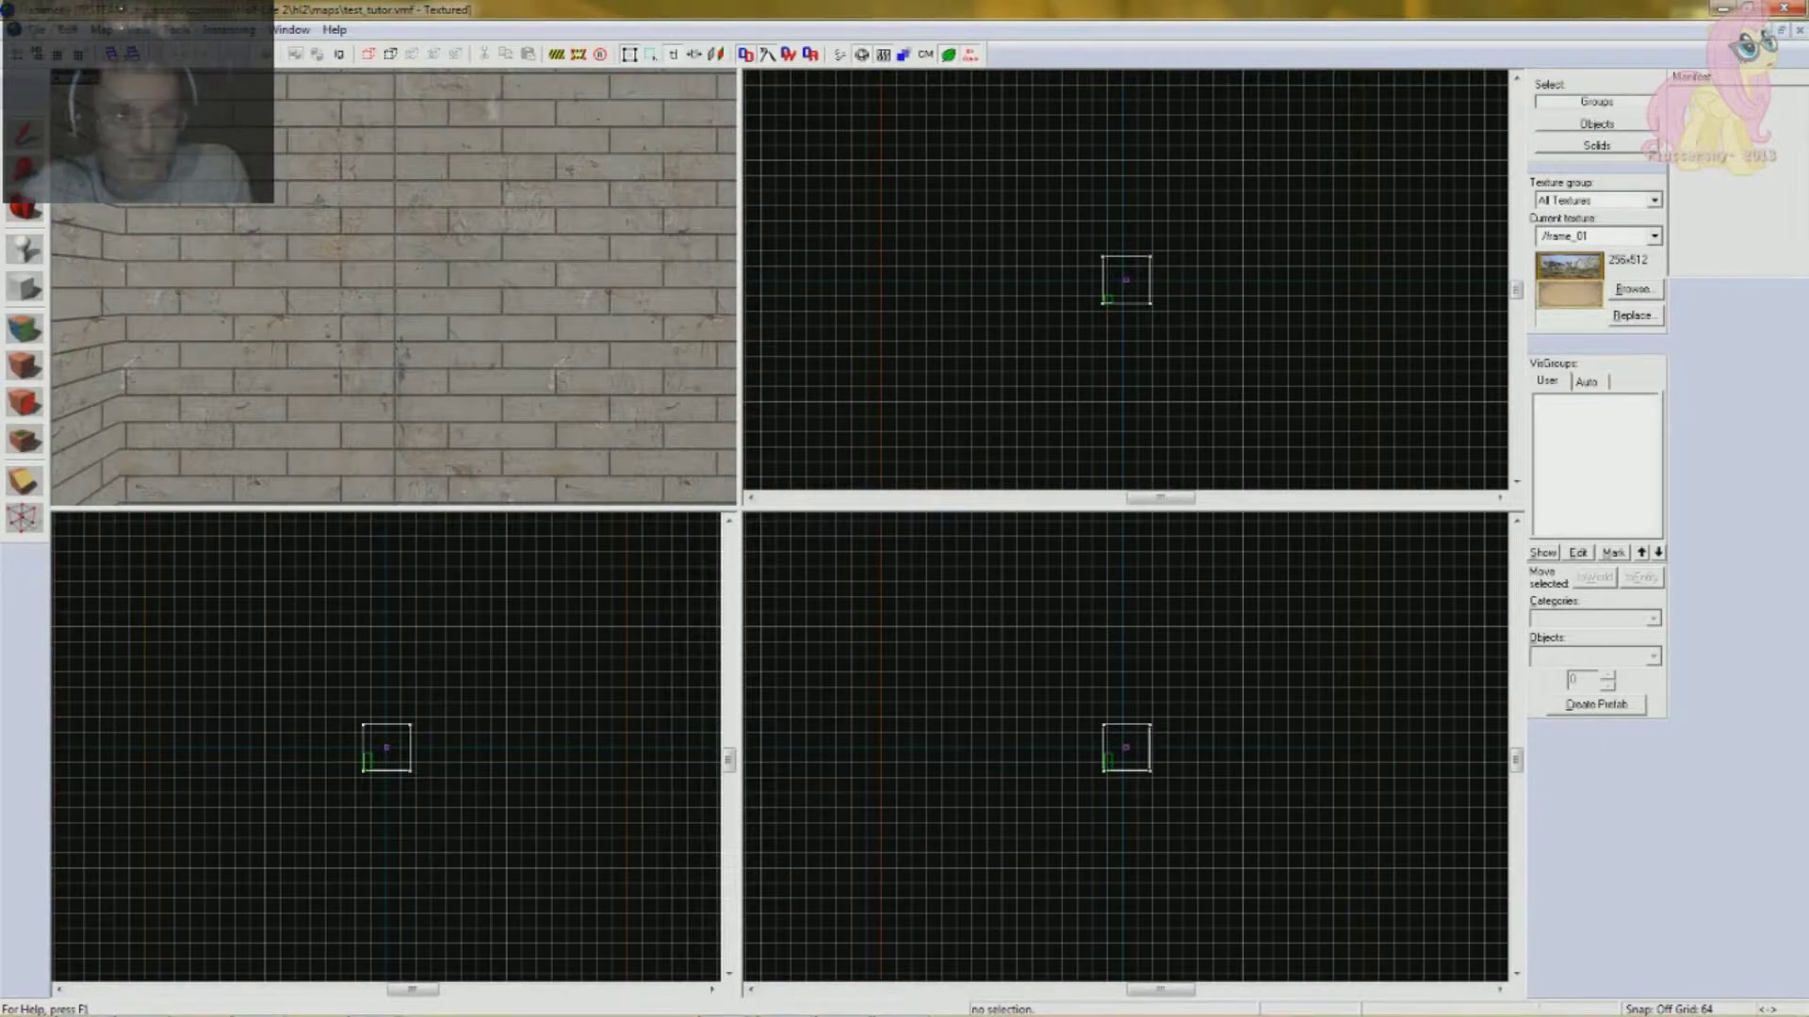
{"action": "left_click", "coordinate": [36, 29]}
{"action": "left_click", "coordinate": [66, 71]}
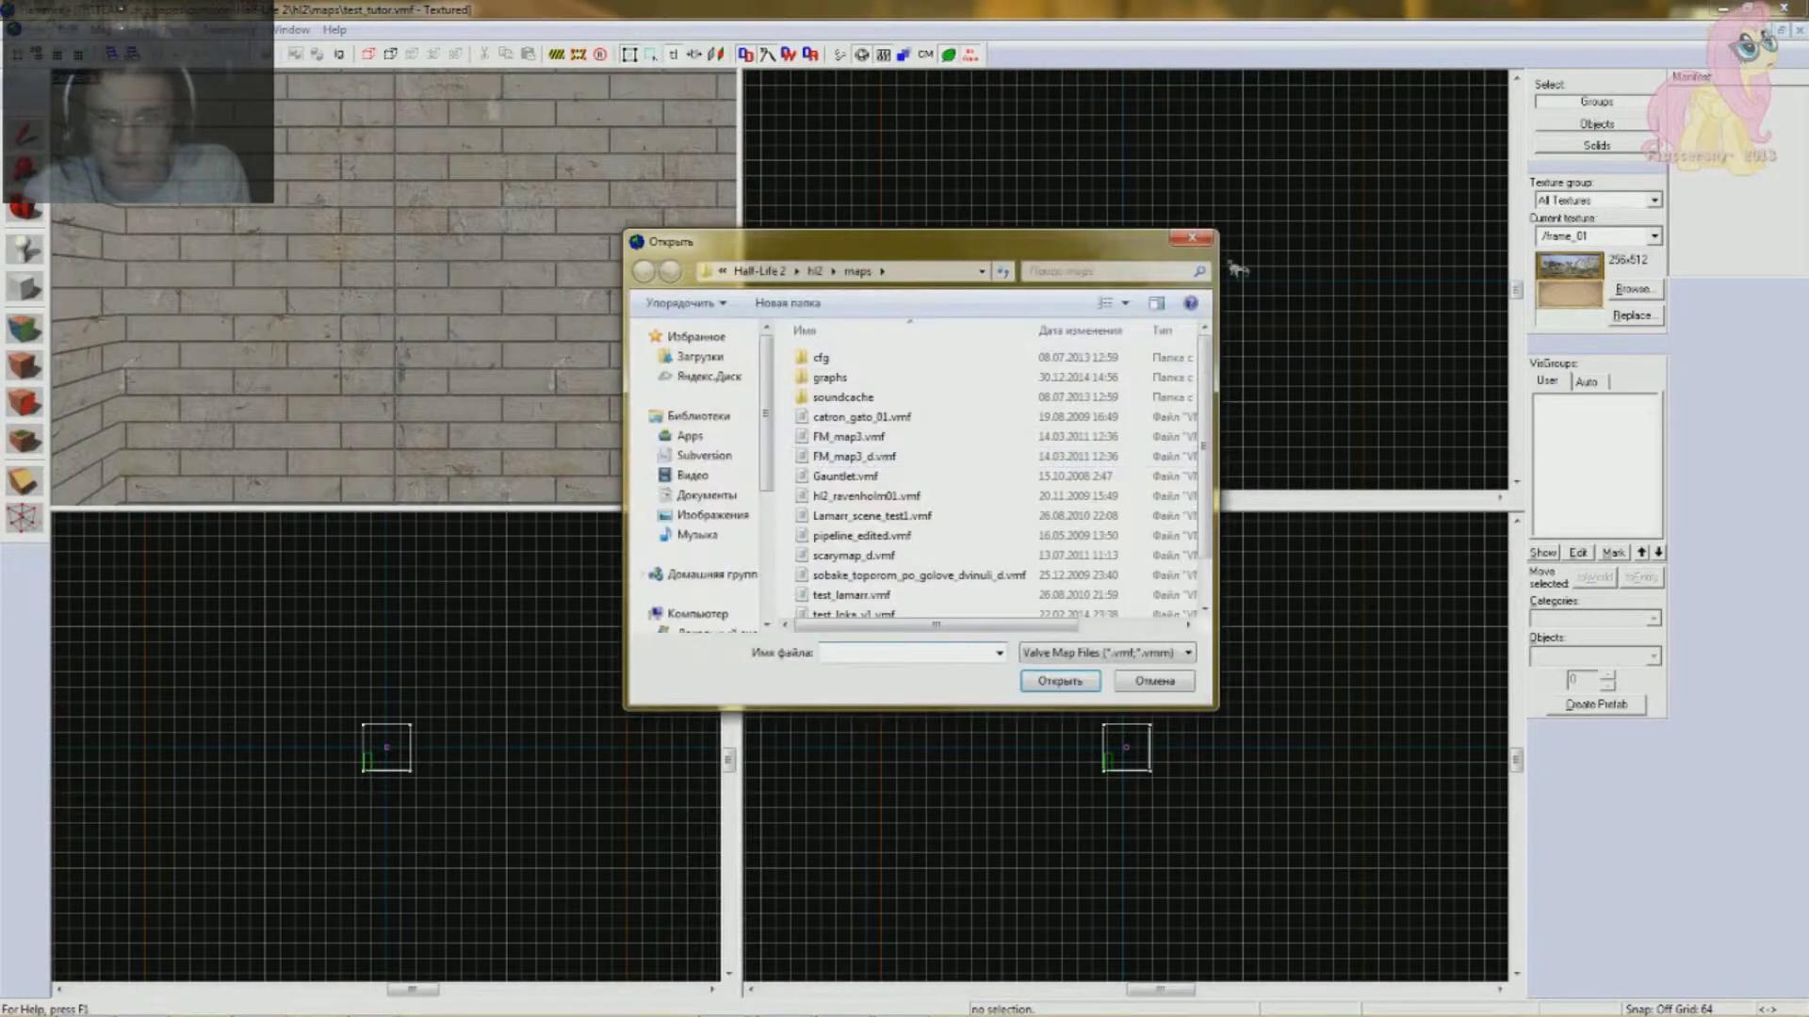
{"action": "left_click", "coordinate": [1193, 237]}
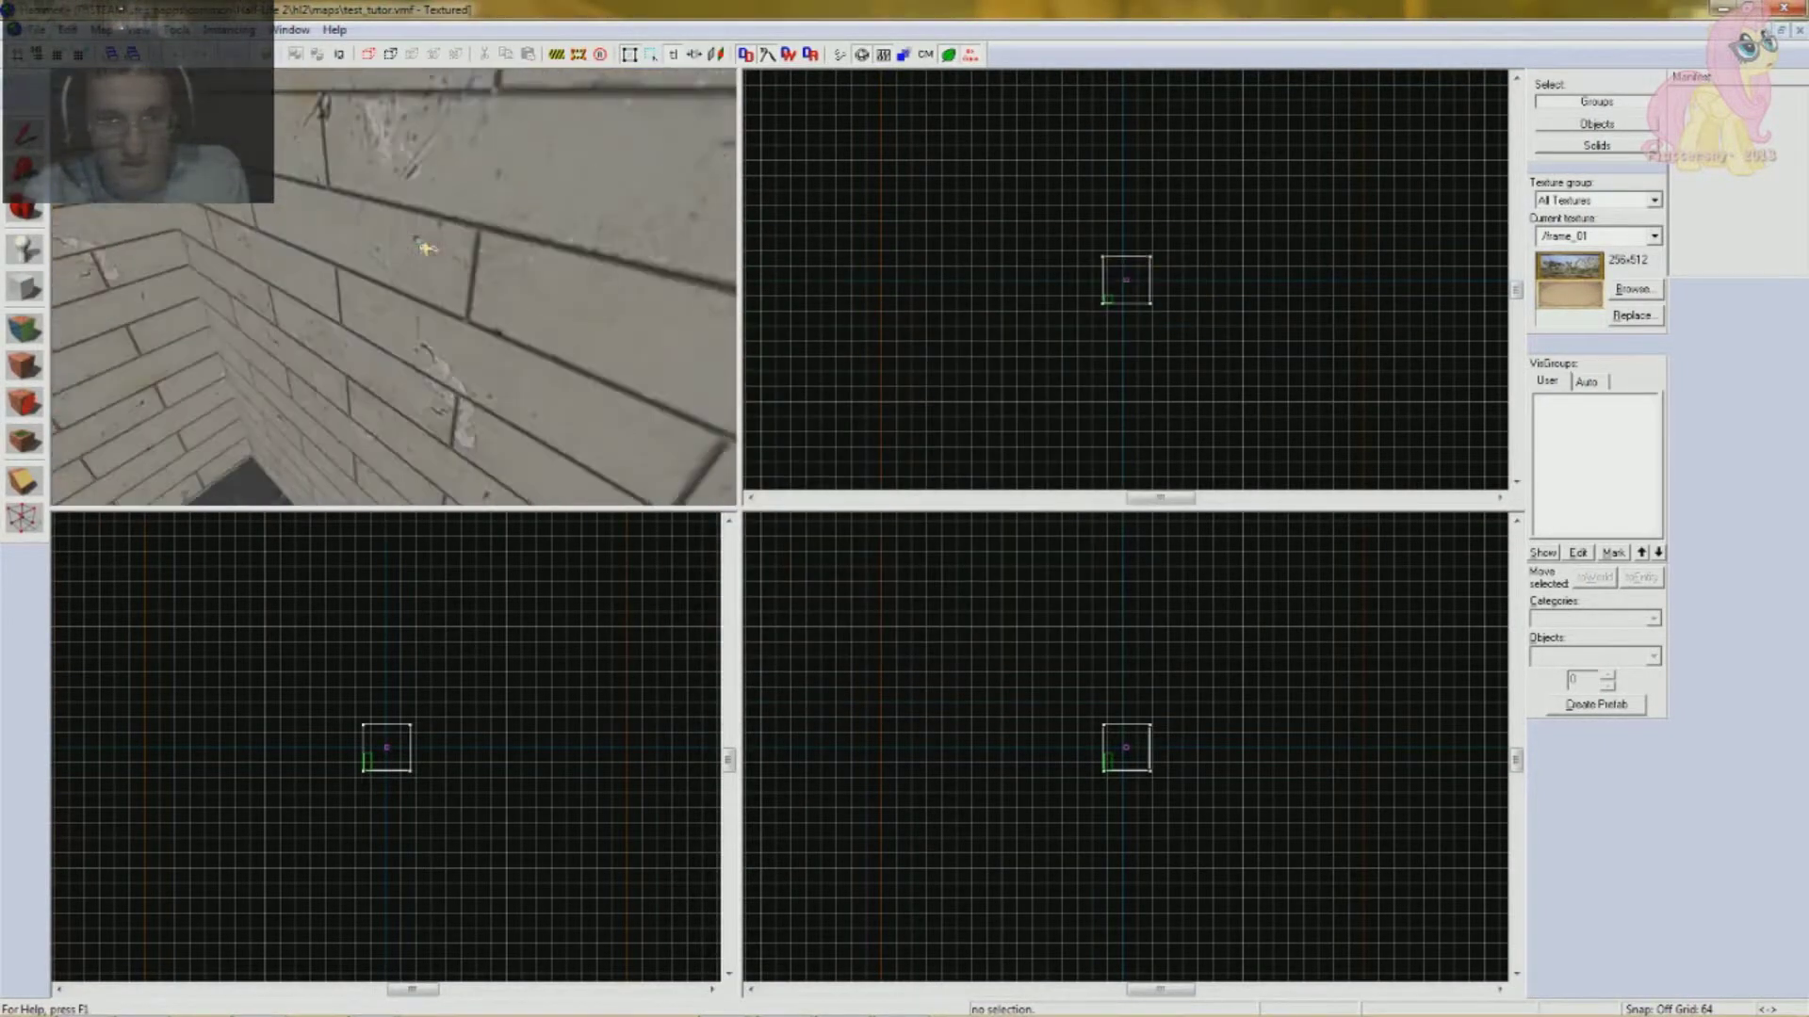
- Close the test_tutor map and create a new empty map
{"action": "left_click_drag", "start_coordinate": [415, 239], "coordinate": [415, 238]}
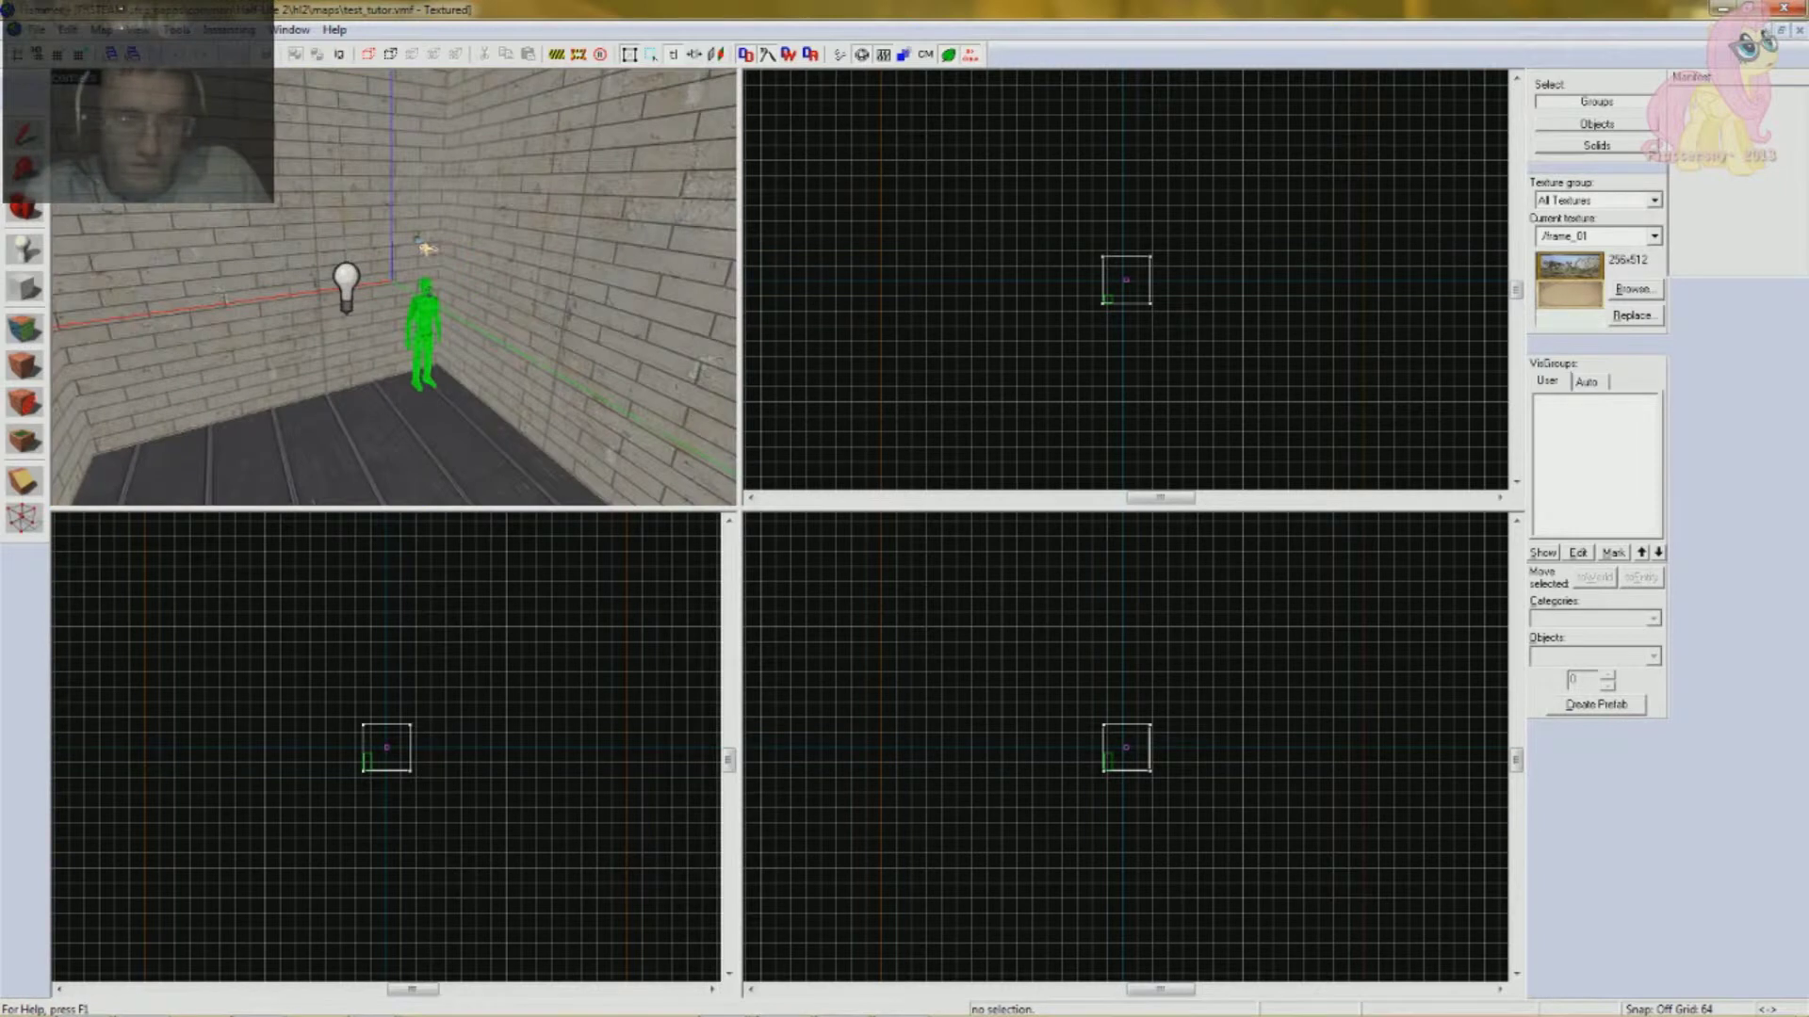
{"action": "scroll", "coordinate": [418, 239], "scroll_direction": "up", "scroll_amount": 1}
{"action": "left_click", "coordinate": [36, 29]}
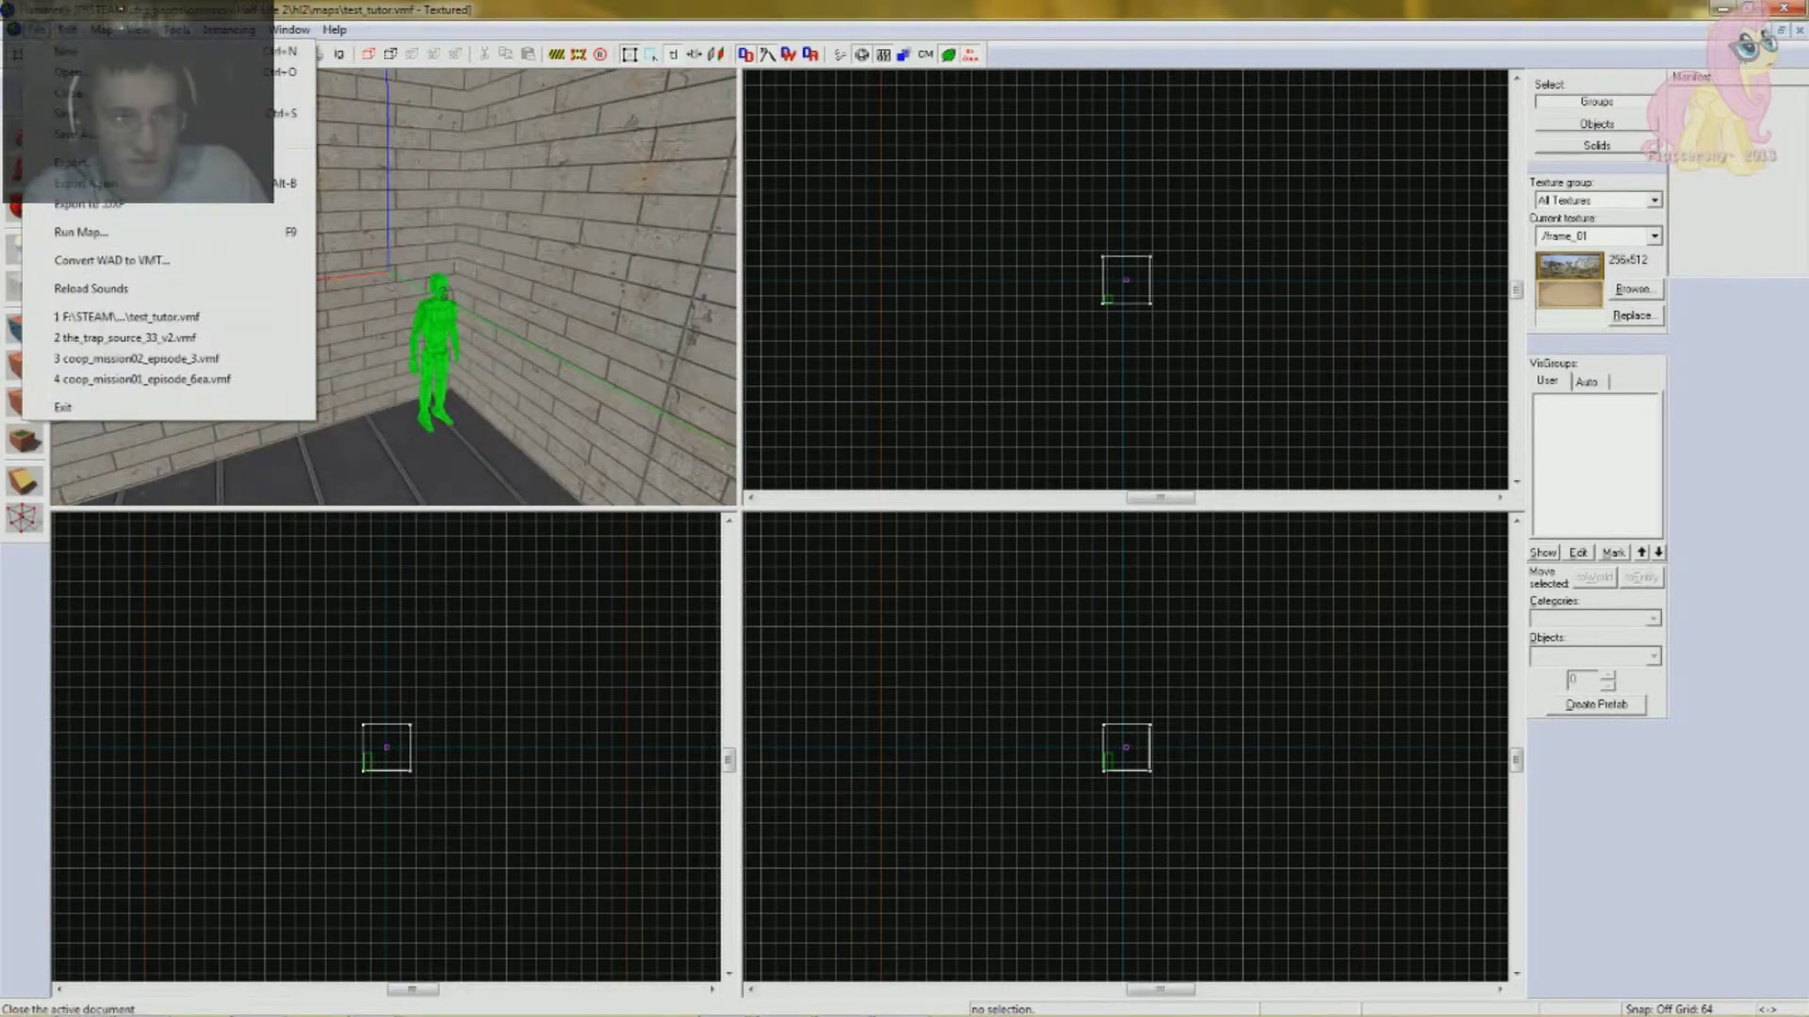
{"action": "key", "text": "Return"}
{"action": "key", "text": "alt+f"}
{"action": "key", "text": "Return"}
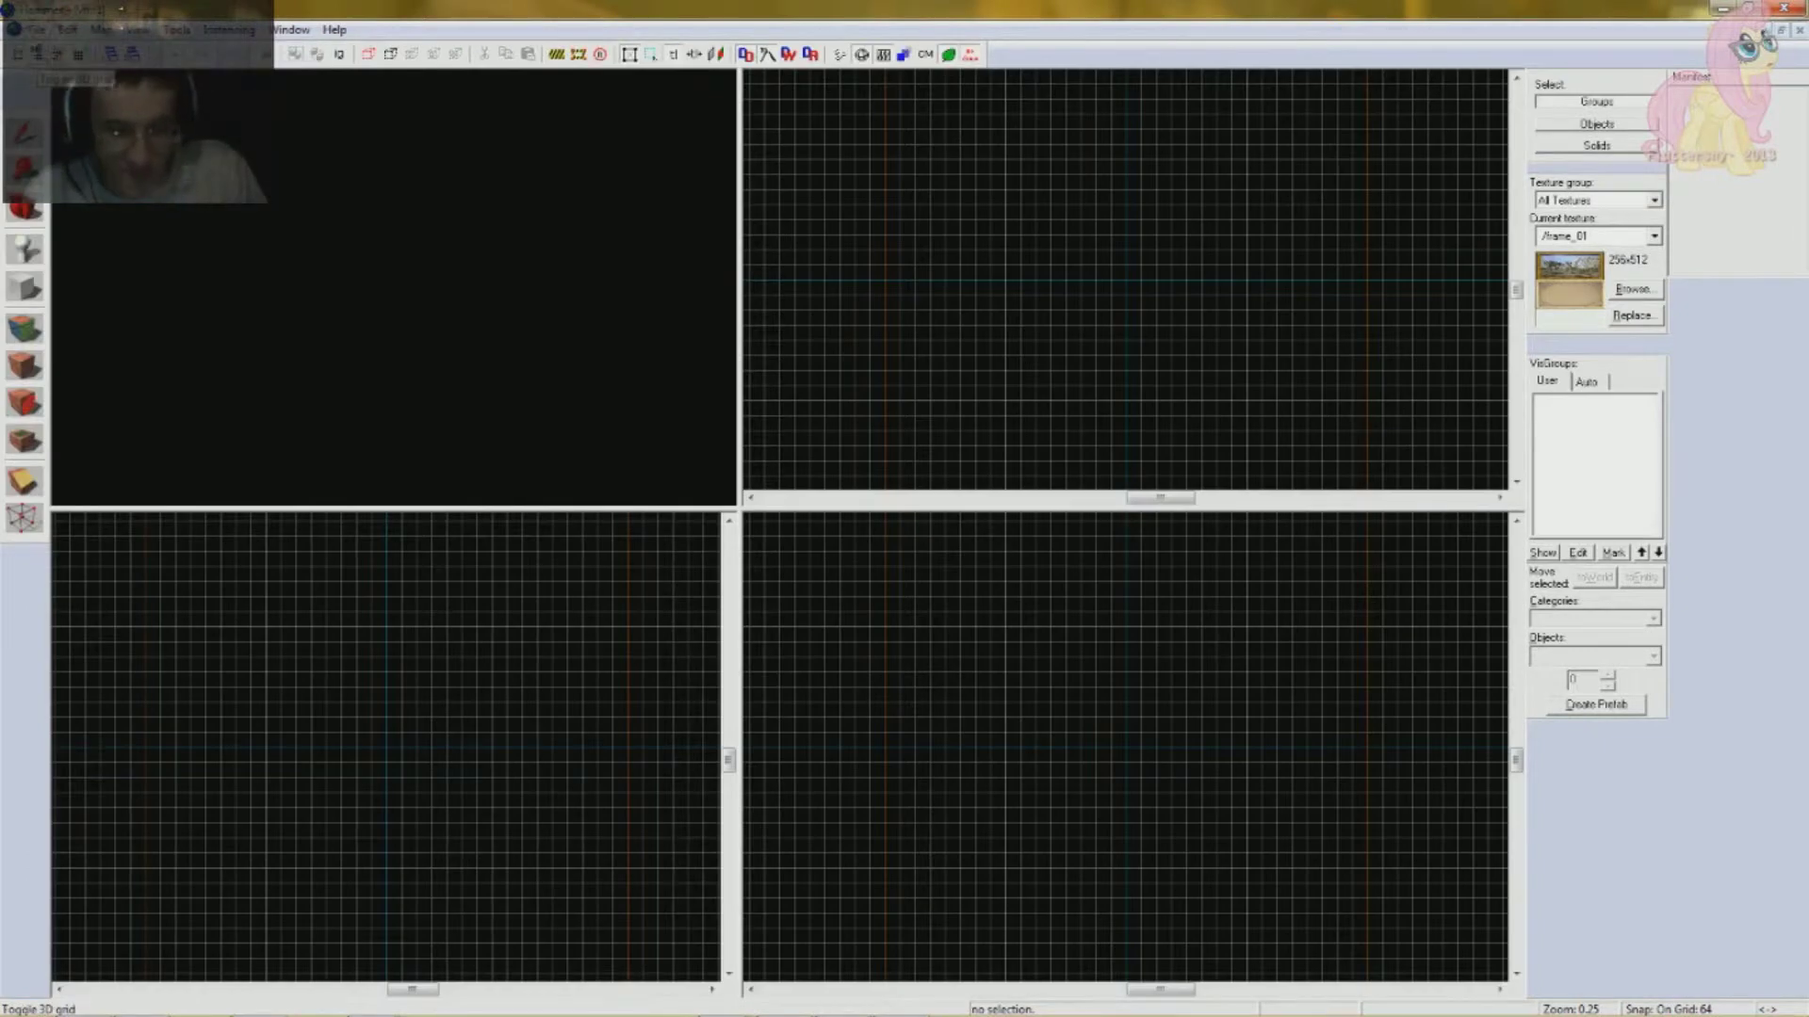
- Set brick/brickfloor001a as the current texture using the texture browser
{"action": "key", "text": "shift+w"}
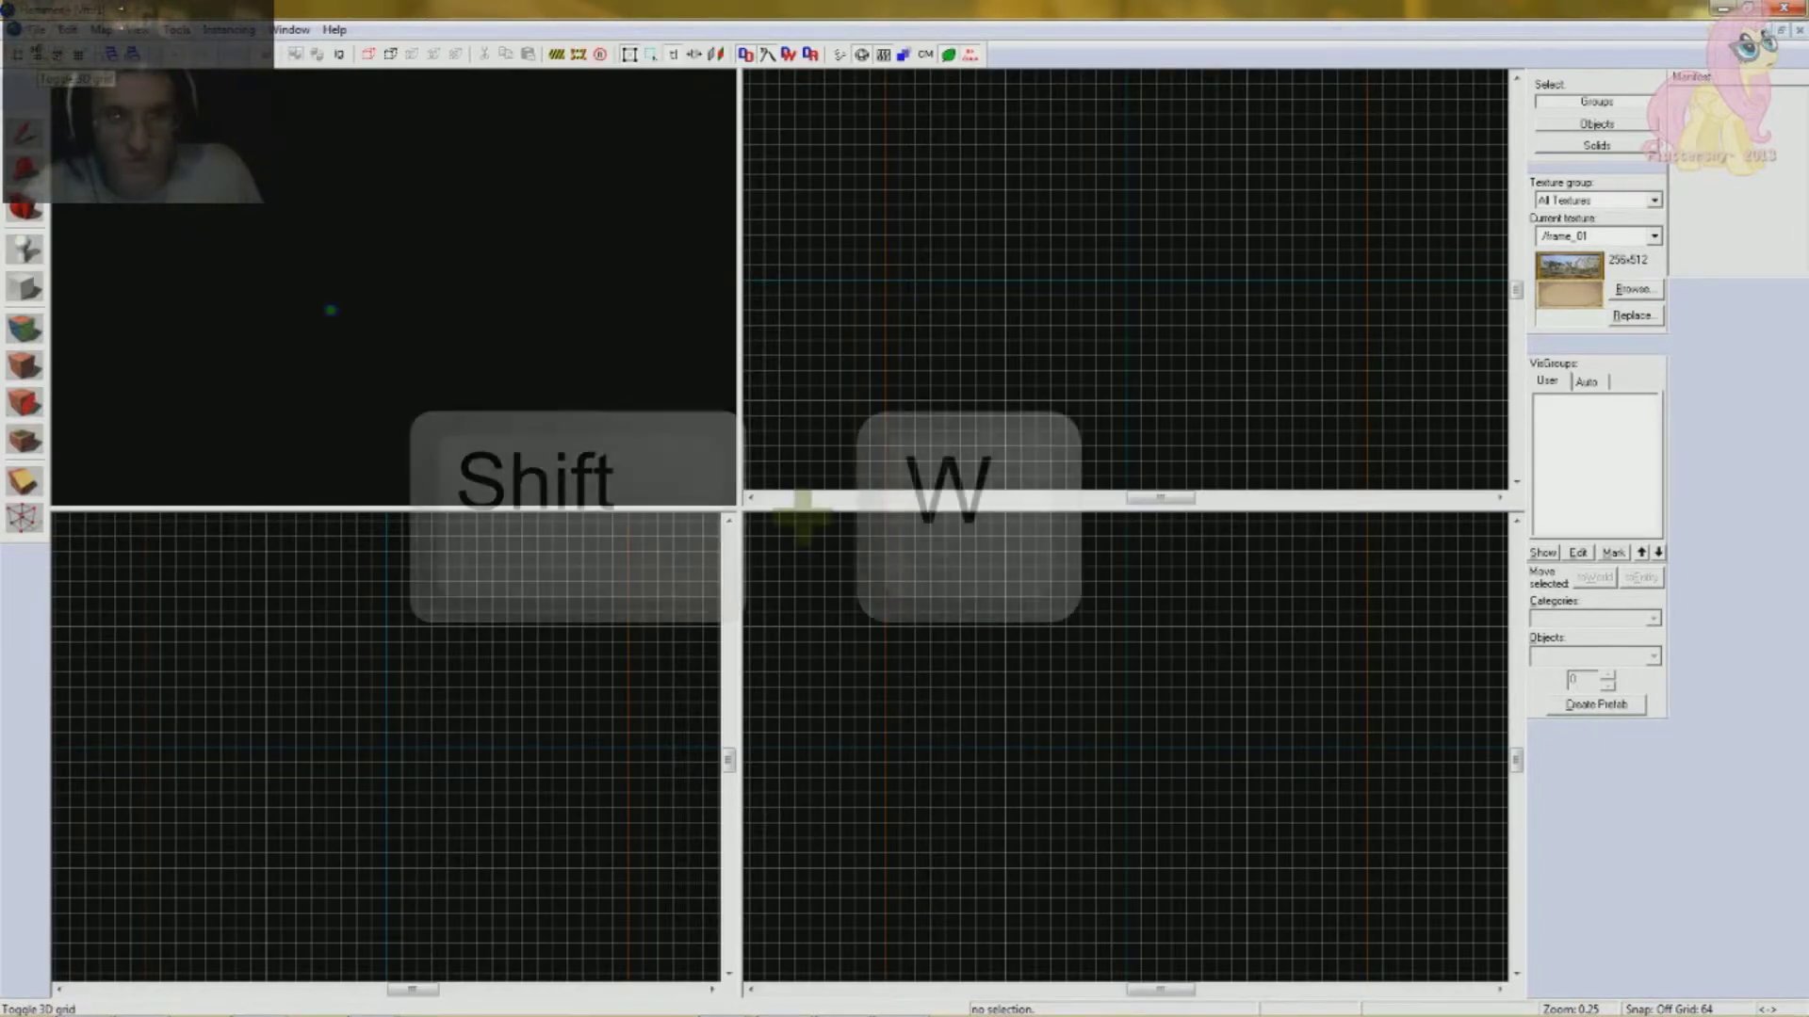
{"action": "left_click", "coordinate": [25, 287]}
{"action": "key", "text": "z"}
{"action": "key", "text": "Down"}
{"action": "scroll", "coordinate": [498, 209], "scroll_direction": "down", "scroll_amount": 1}
{"action": "key", "text": "shift+w"}
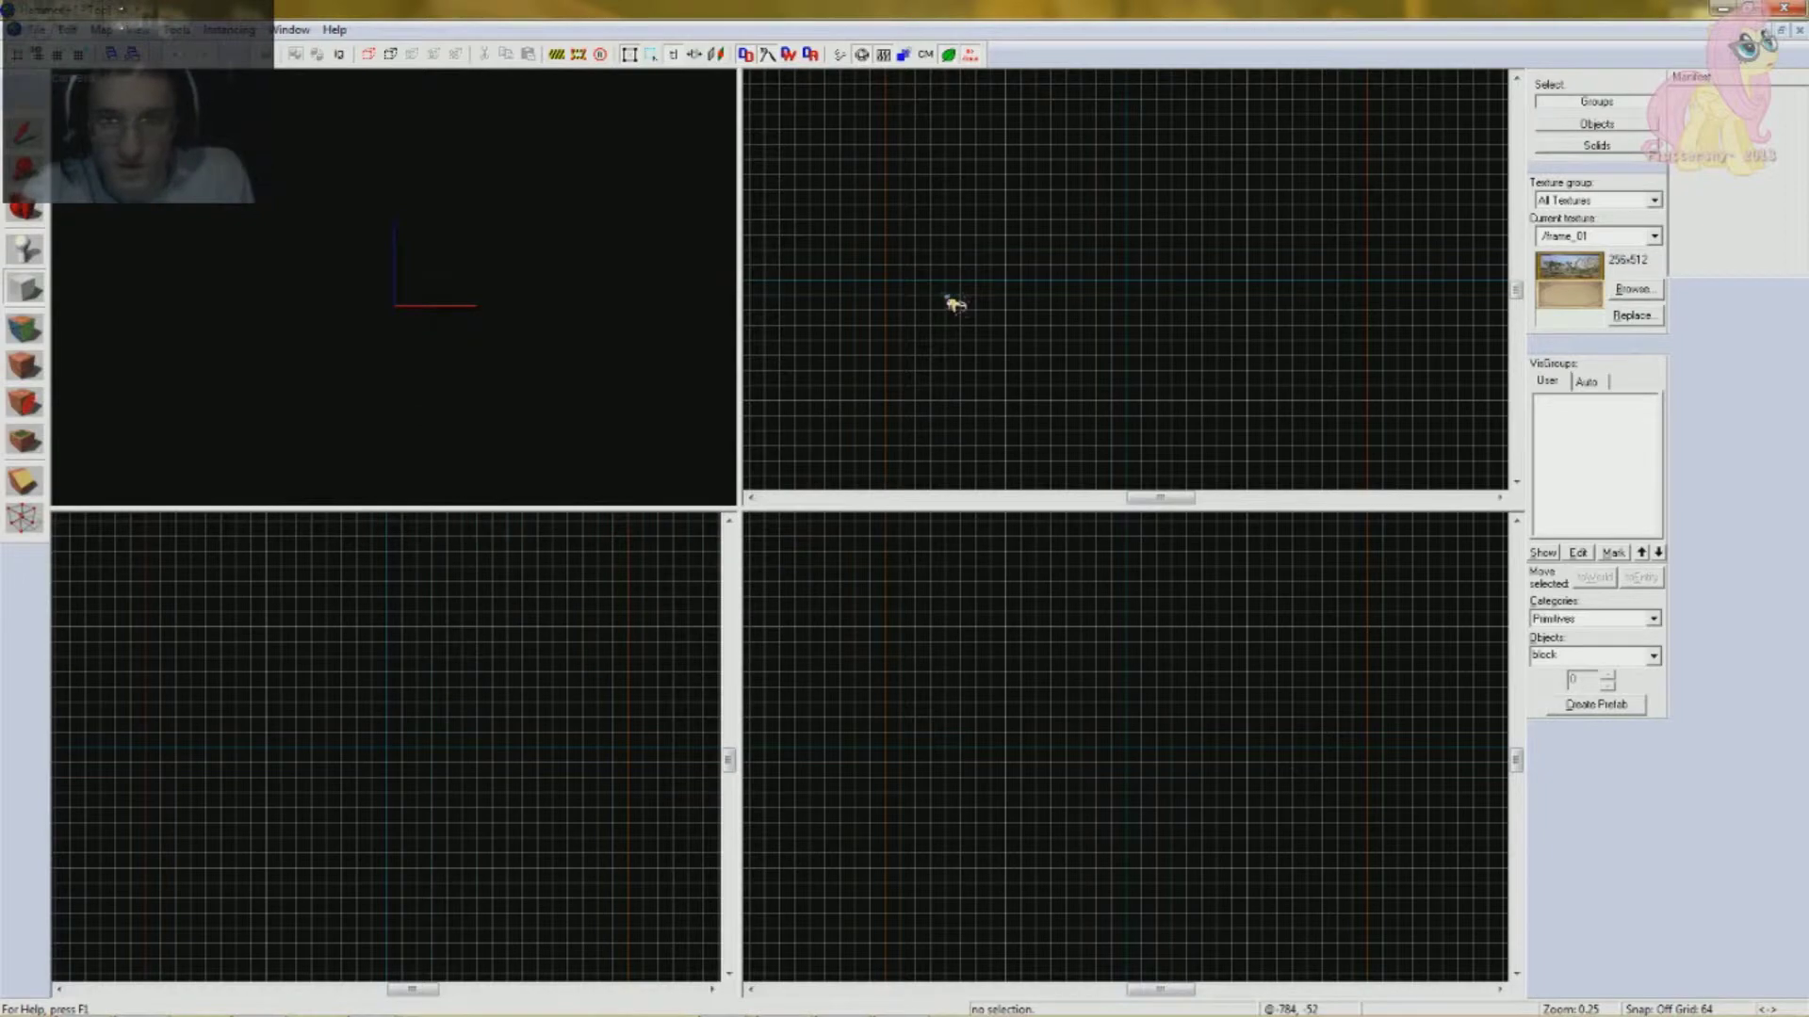
{"action": "key", "text": "shift+a"}
{"action": "left_click", "coordinate": [856, 586]}
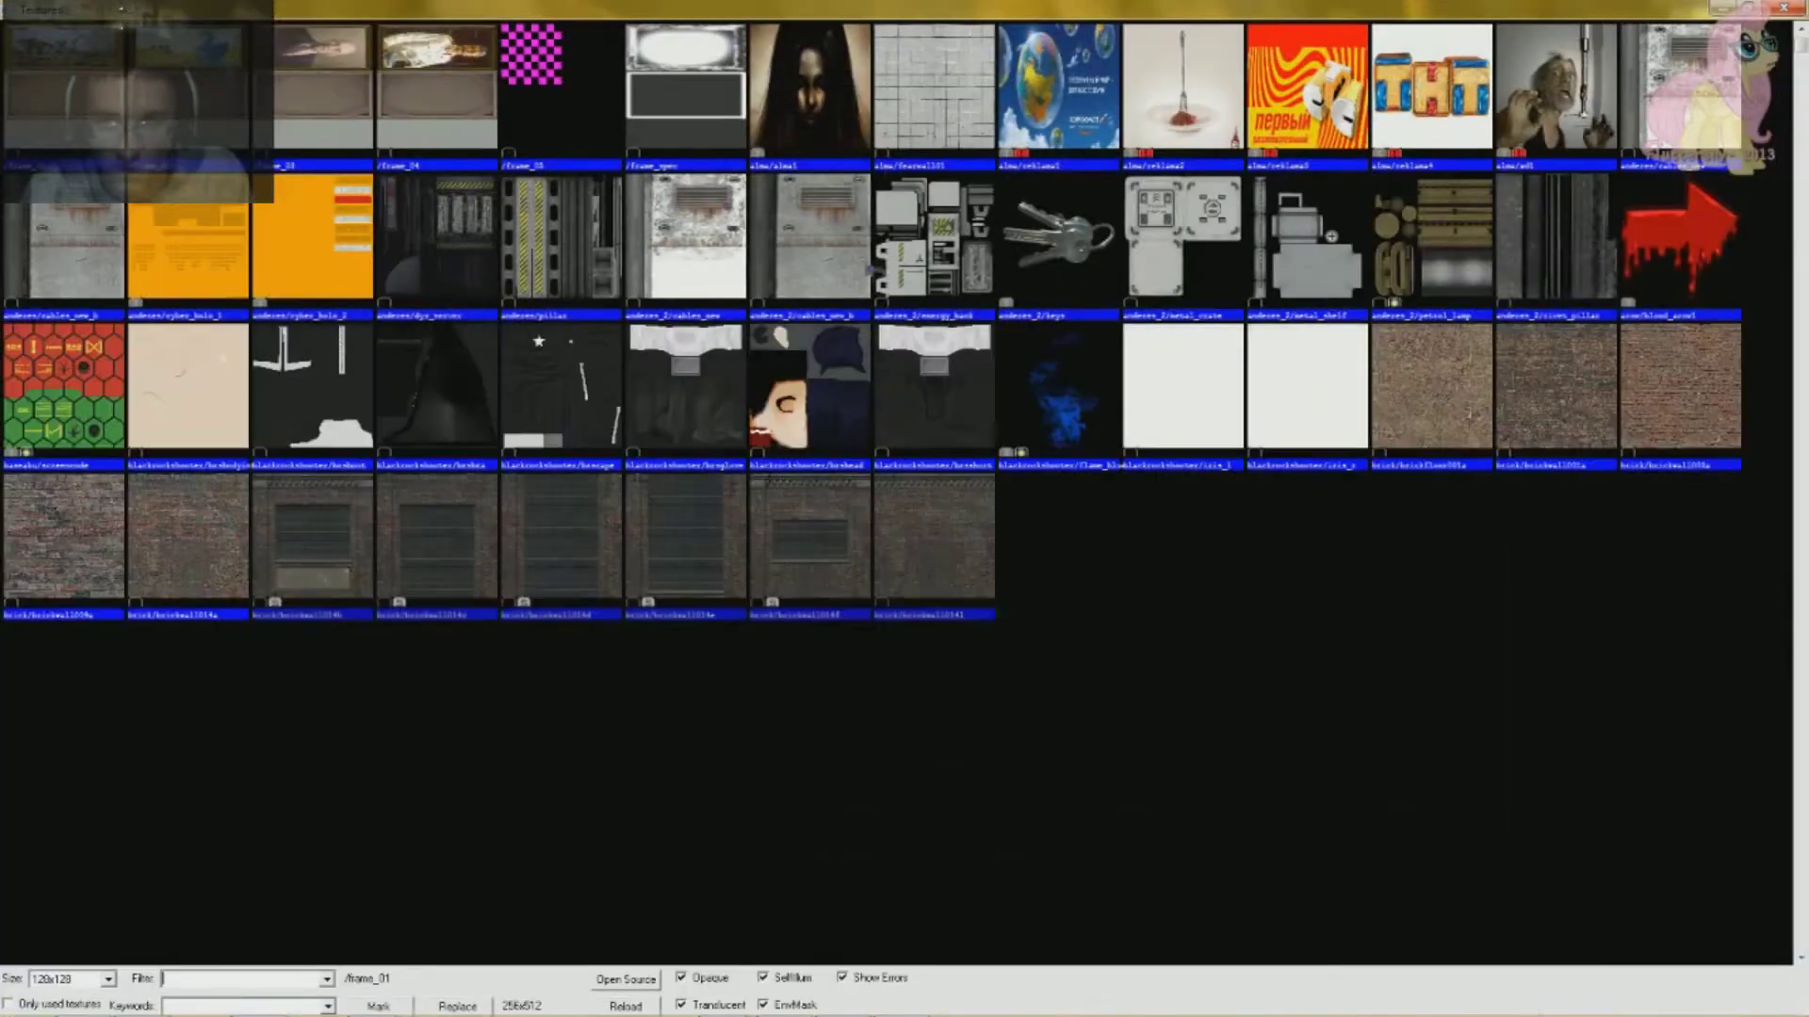
{"action": "double_click", "coordinate": [1431, 386]}
{"action": "left_click", "coordinate": [1068, 337]}
- Draw a wide rectangular block around the origin in the top view and create it as a solid
{"action": "left_click", "coordinate": [24, 286]}
{"action": "mouse_move", "coordinate": [873, 226]}
{"action": "left_mouse_down"}
{"action": "mouse_move", "coordinate": [1157, 370]}
{"action": "mouse_move", "coordinate": [1185, 403]}
{"action": "left_mouse_up"}
{"action": "right_click", "coordinate": [949, 293]}
{"action": "left_click", "coordinate": [1004, 312]}
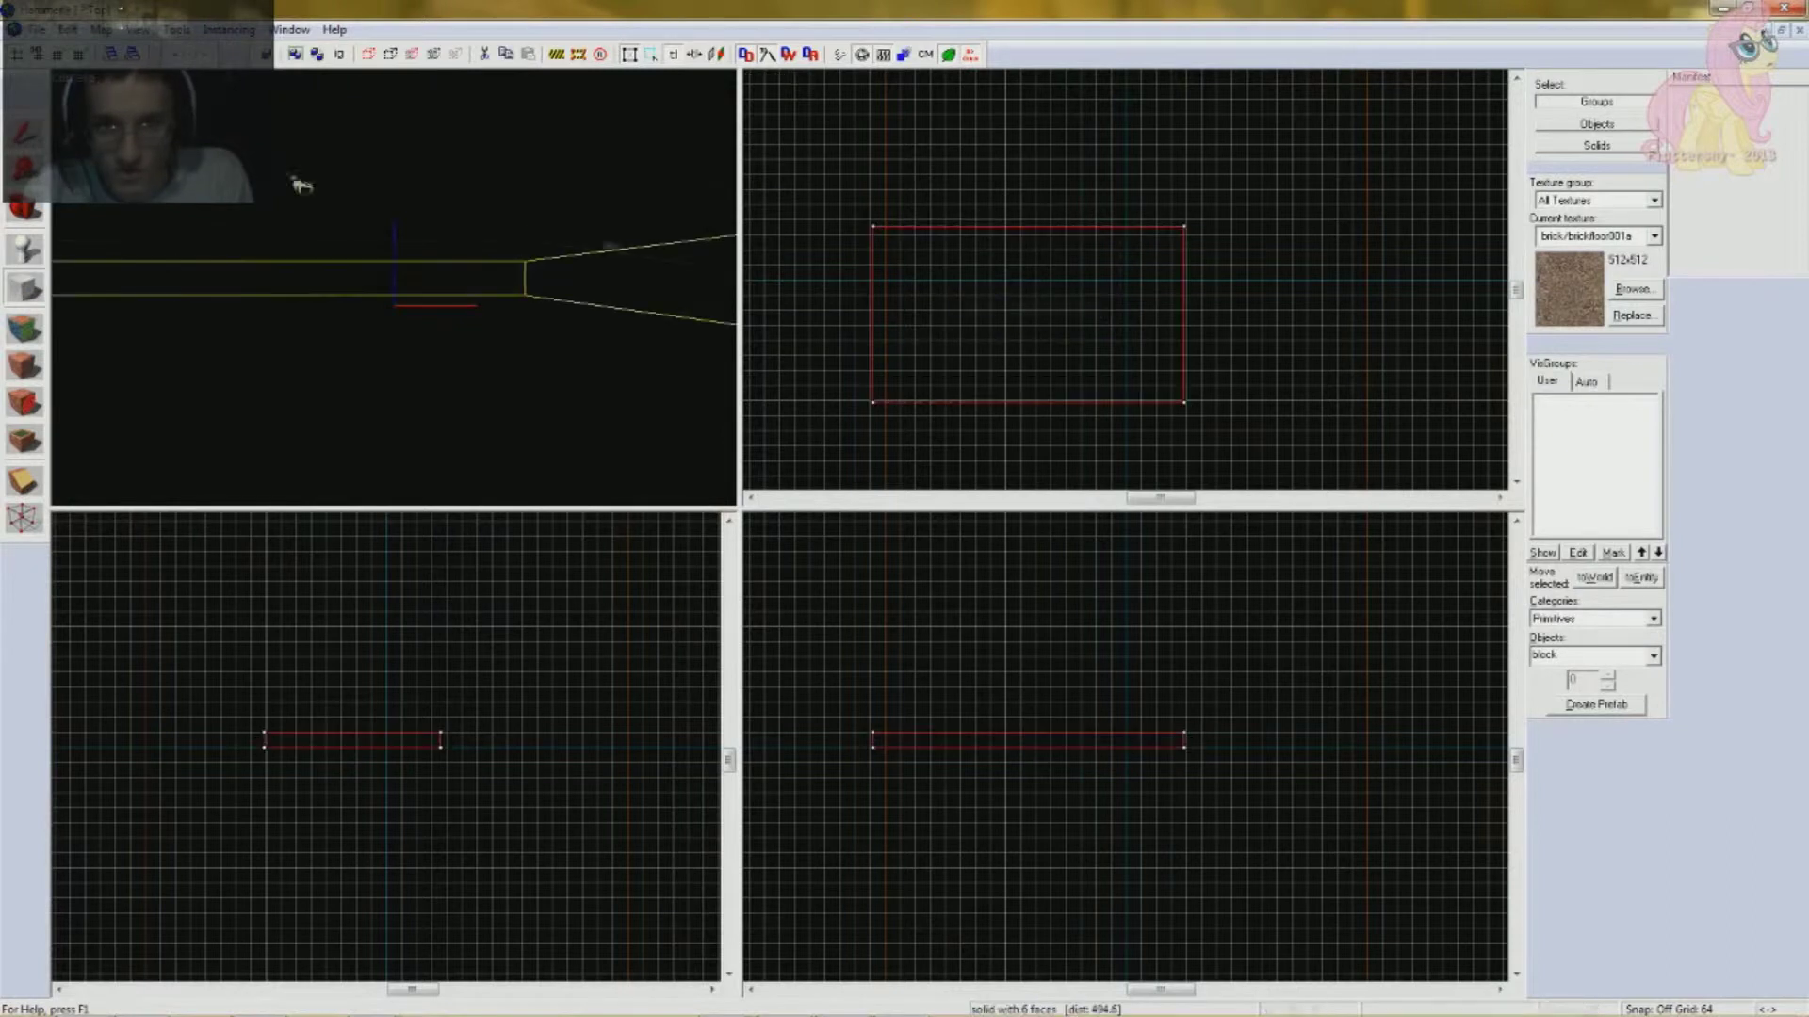
{"action": "key", "text": "z"}
{"action": "key", "text": "shift+s"}
{"action": "key", "text": "z"}
{"action": "scroll", "coordinate": [1164, 362], "scroll_direction": "up", "scroll_amount": 2}
{"action": "scroll", "coordinate": [1164, 361], "scroll_direction": "down", "scroll_amount": 2}
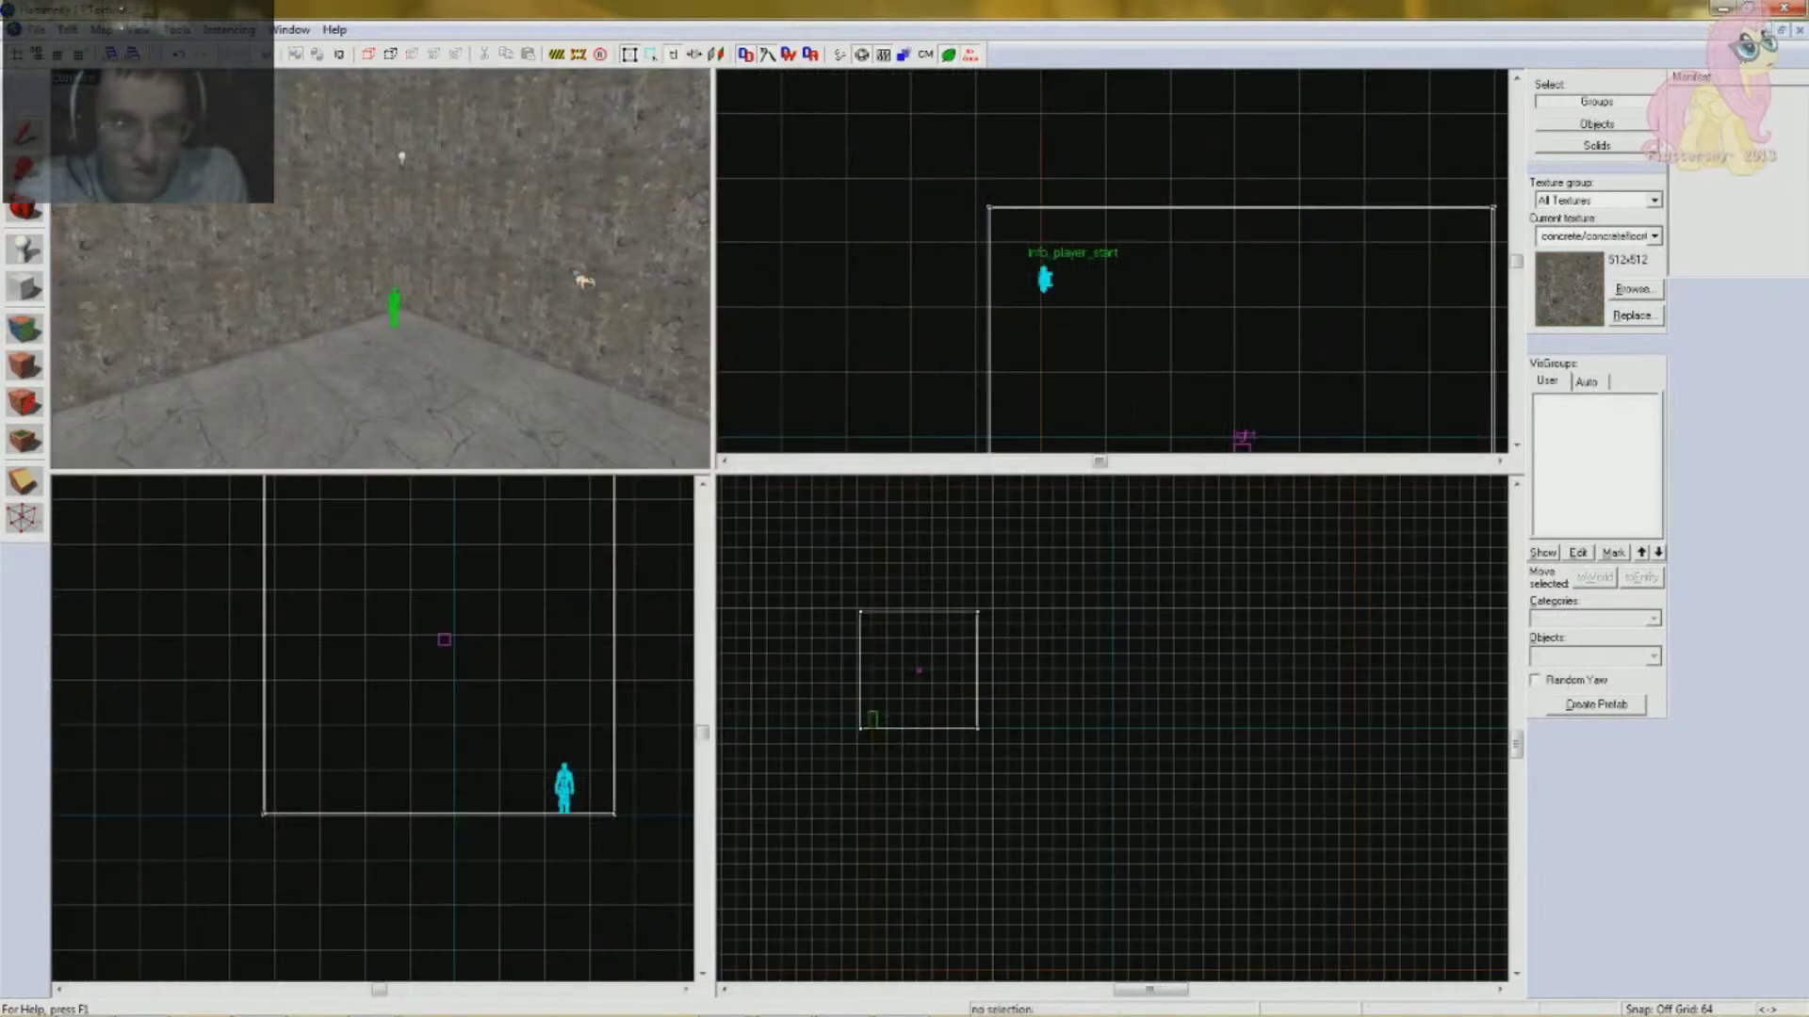
- Examine the room's walls and floor, the player start and the light entity in the 3D view
{"action": "key", "text": "w"}
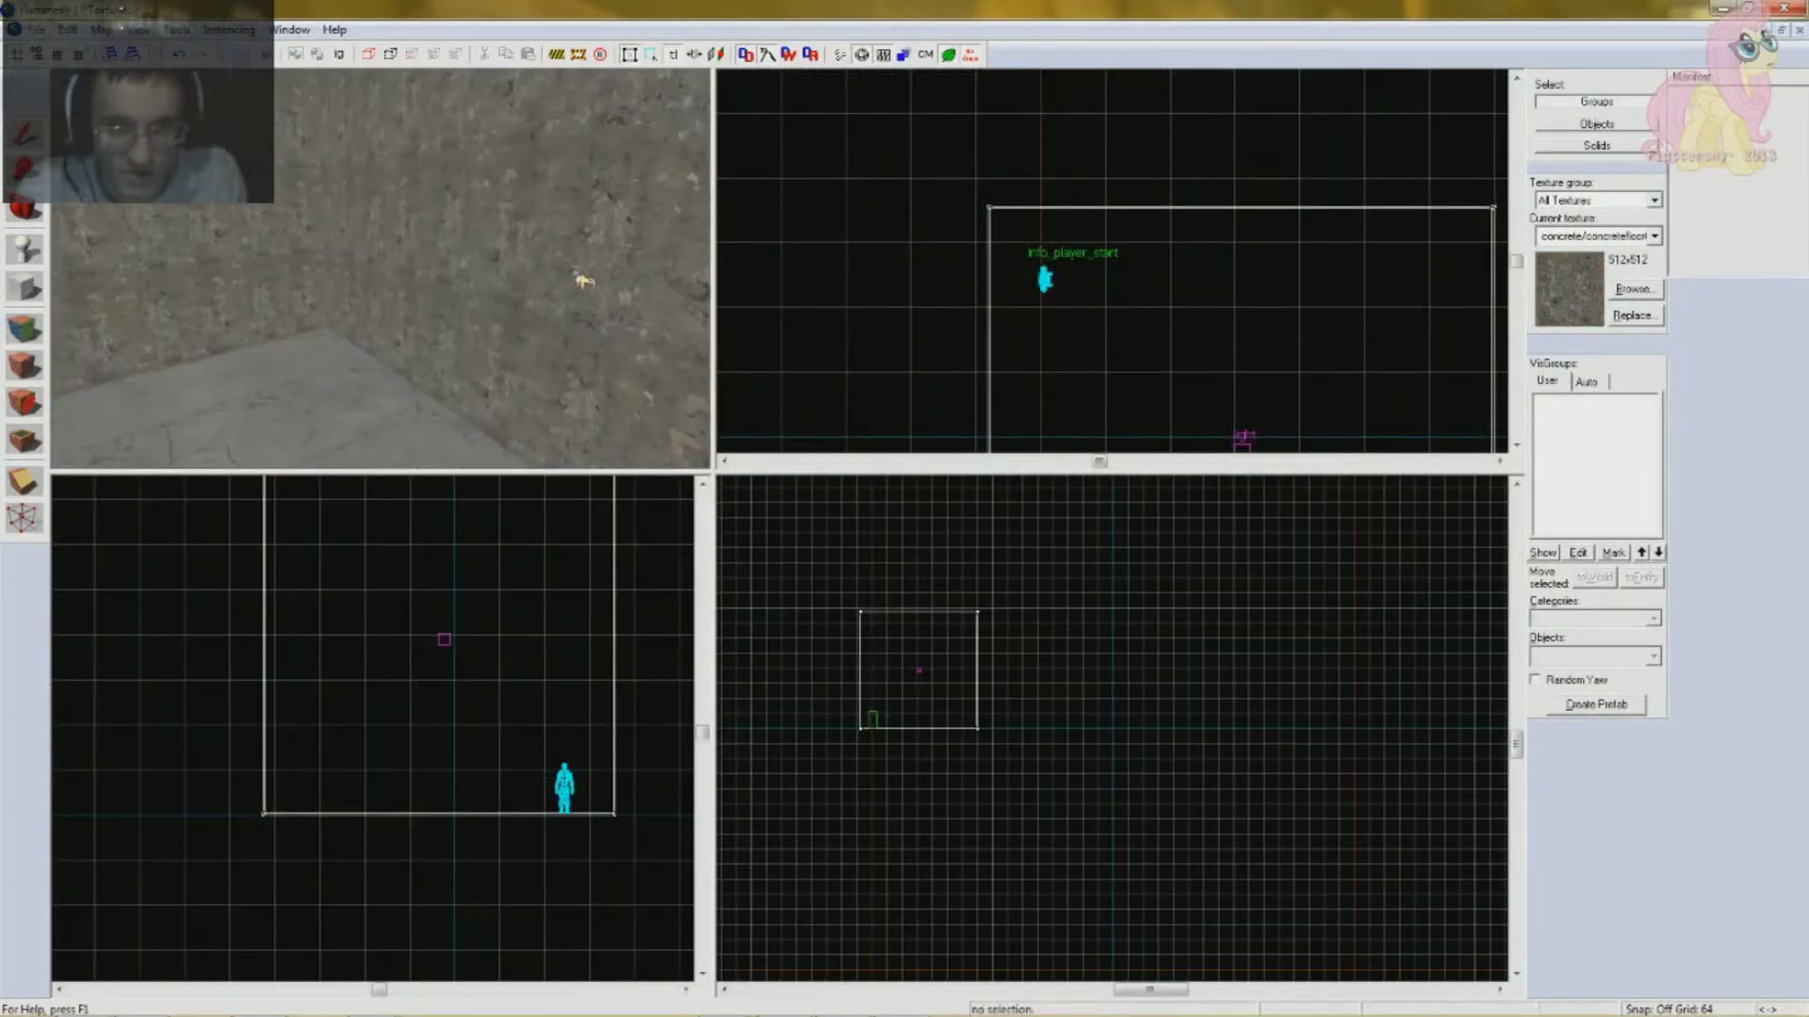
{"action": "key", "text": "s"}
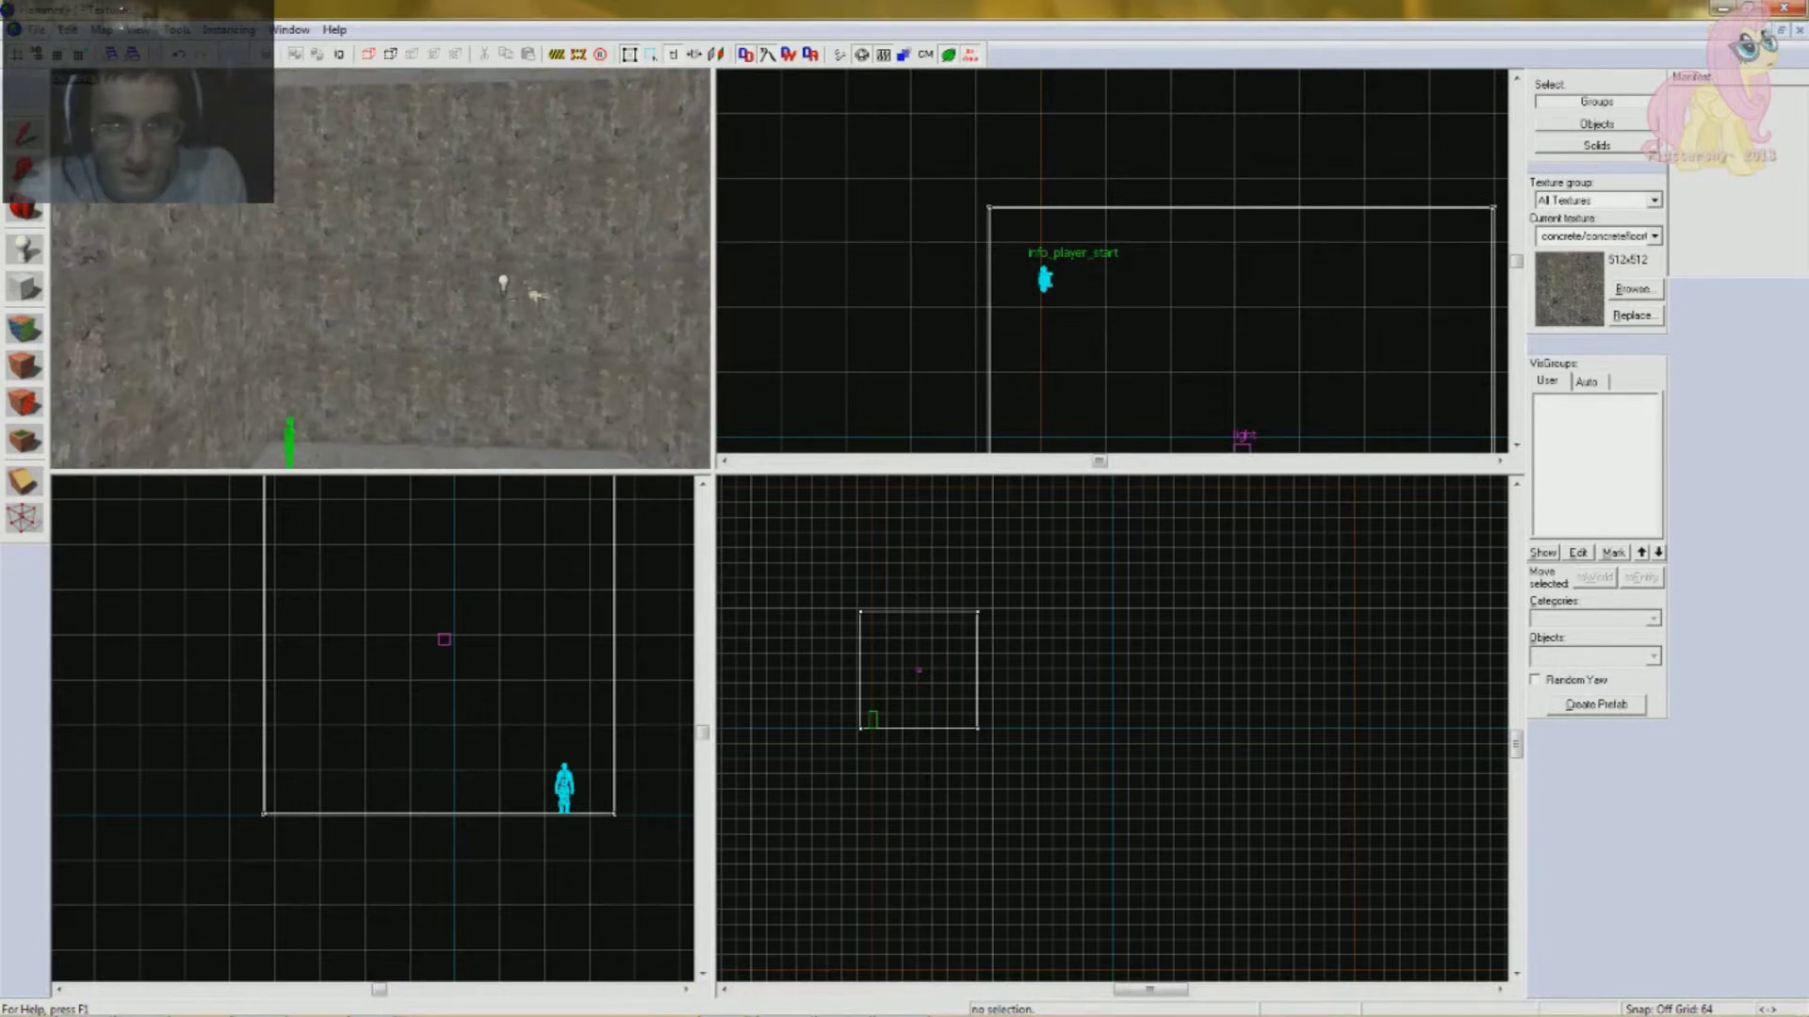
{"action": "scroll", "coordinate": [1177, 377], "scroll_direction": "down", "scroll_amount": 3}
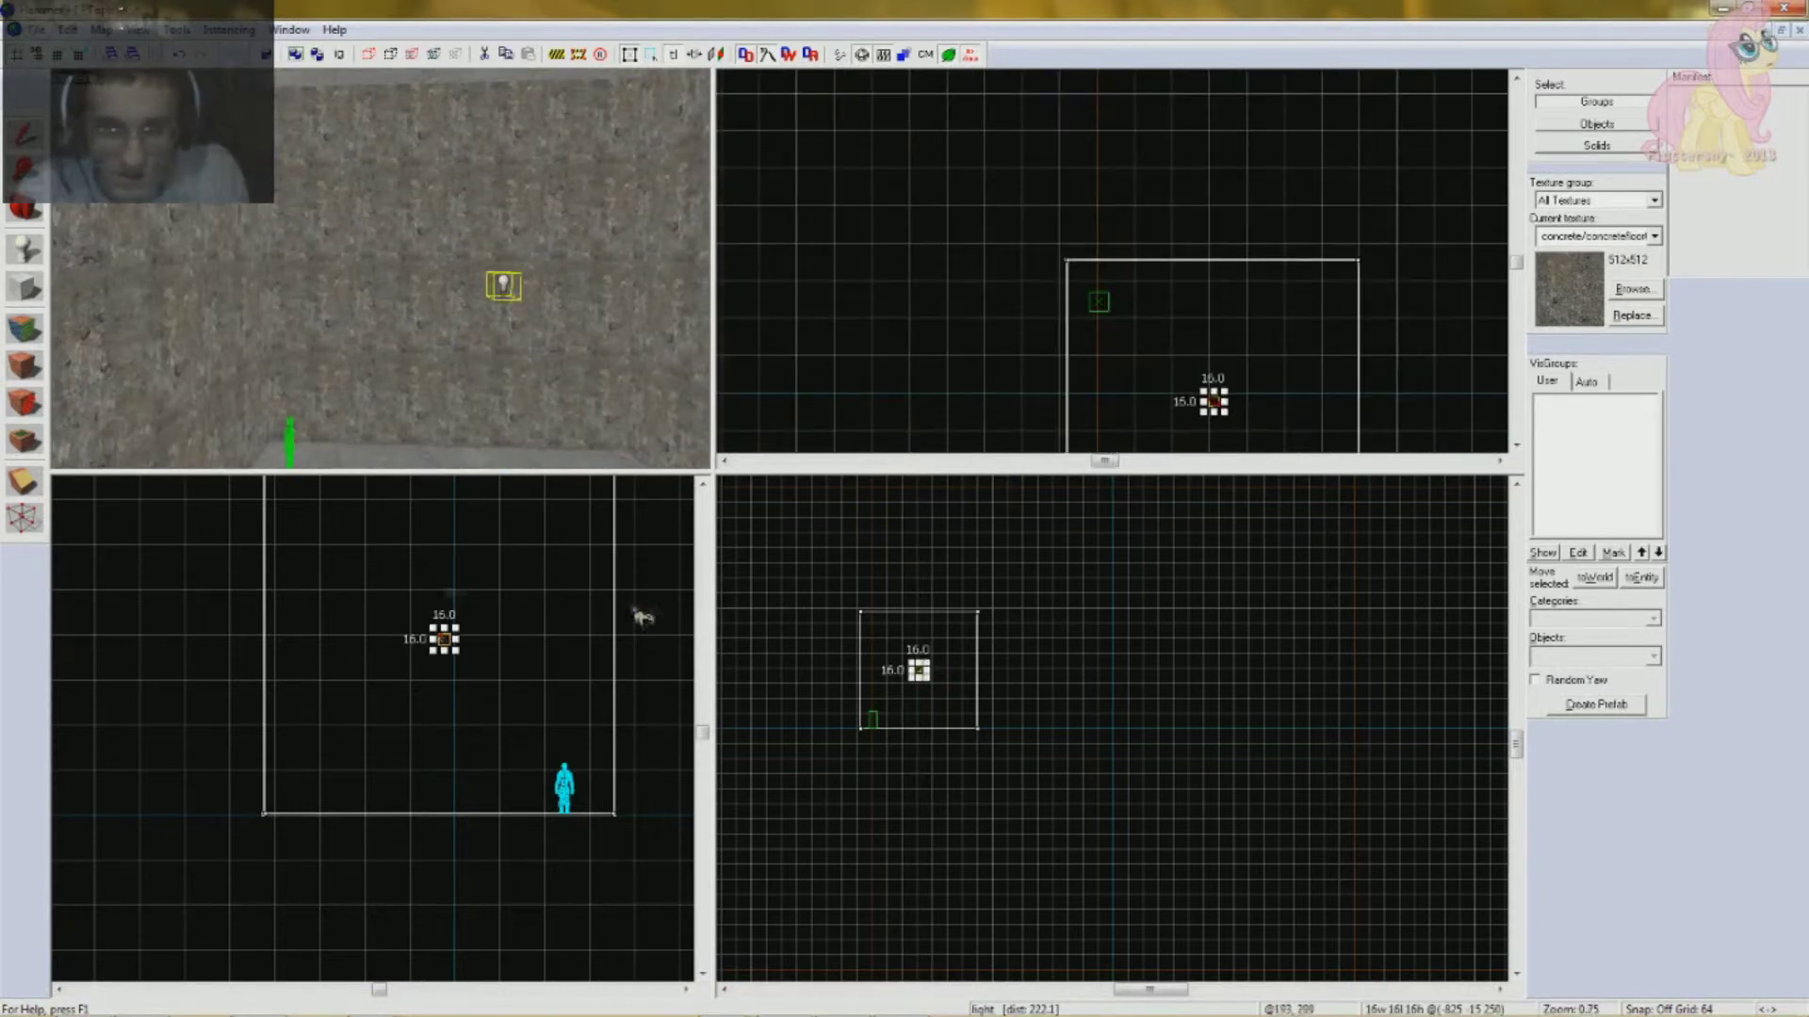
{"action": "key", "text": "Up"}
{"action": "key", "text": "z"}
{"action": "key", "text": "w"}
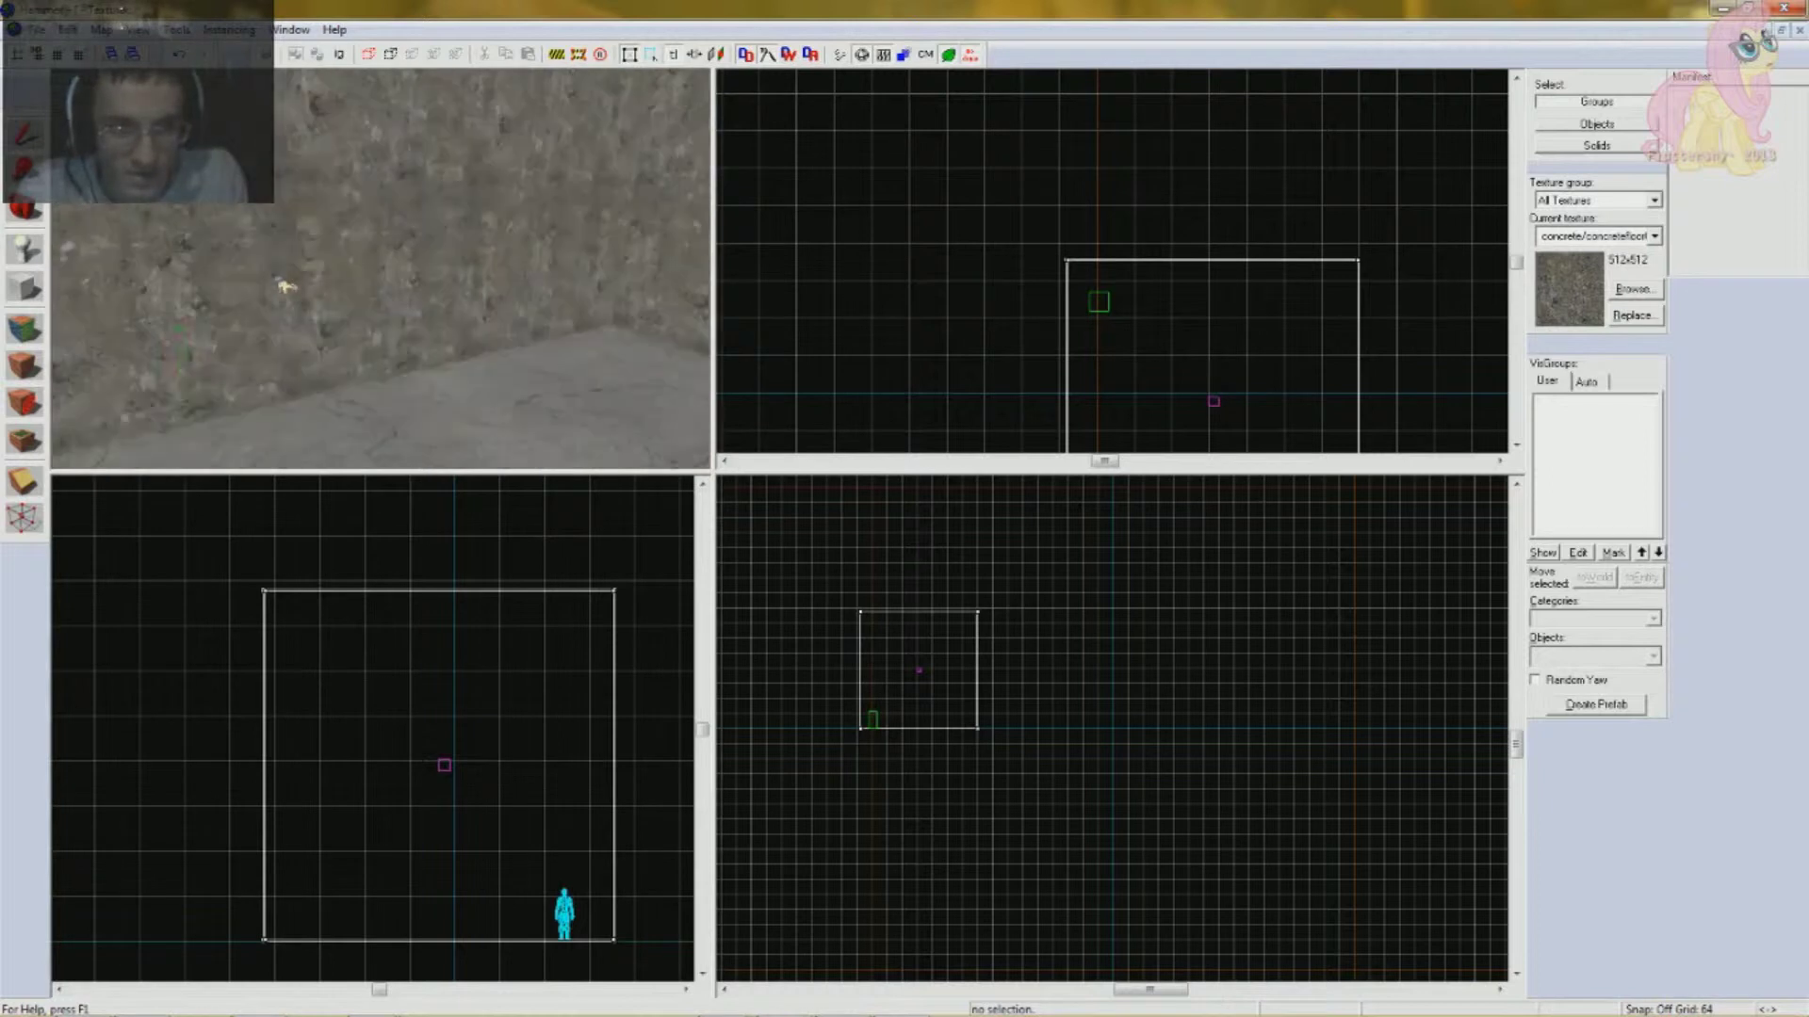
{"action": "key", "text": "s"}
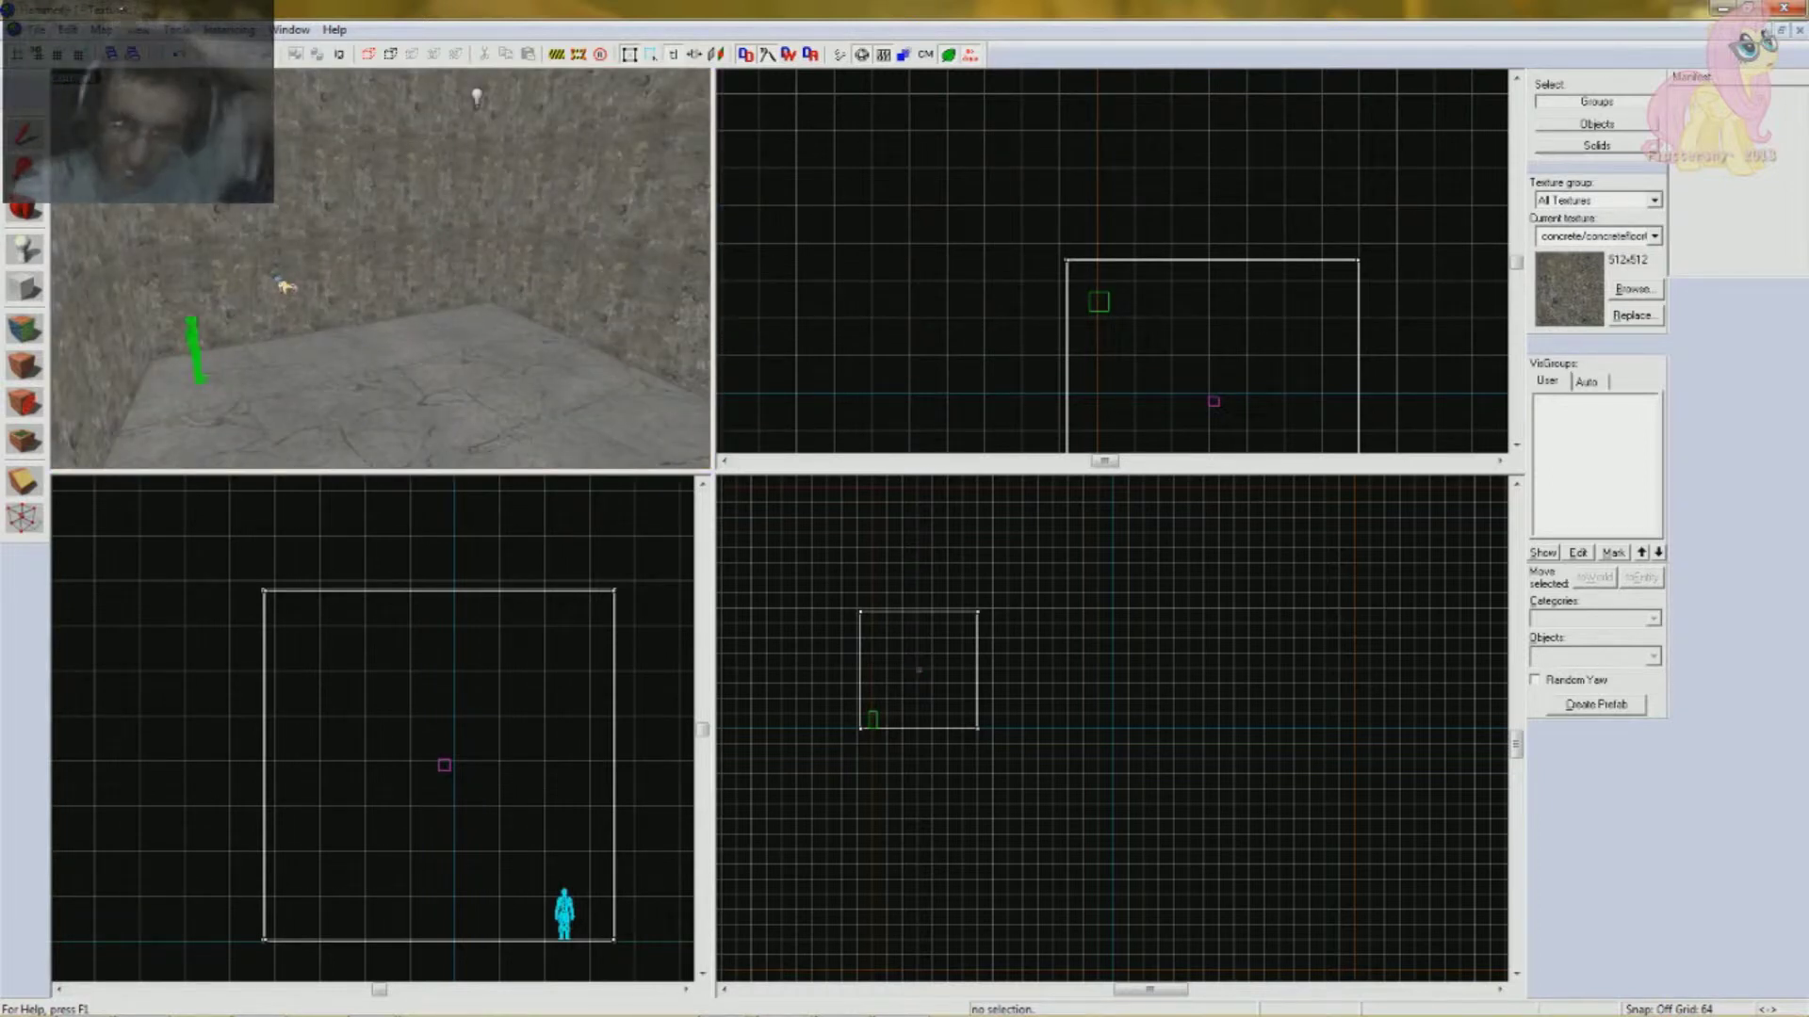
{"action": "key", "text": "Up"}
{"action": "key", "text": "Down"}
{"action": "key", "text": "w"}
{"action": "key", "text": "Up"}
{"action": "key", "text": "s"}
{"action": "key", "text": "Up"}
{"action": "key", "text": "s"}
{"action": "key", "text": "Down"}
{"action": "key", "text": "Up"}
{"action": "key", "text": "Down"}
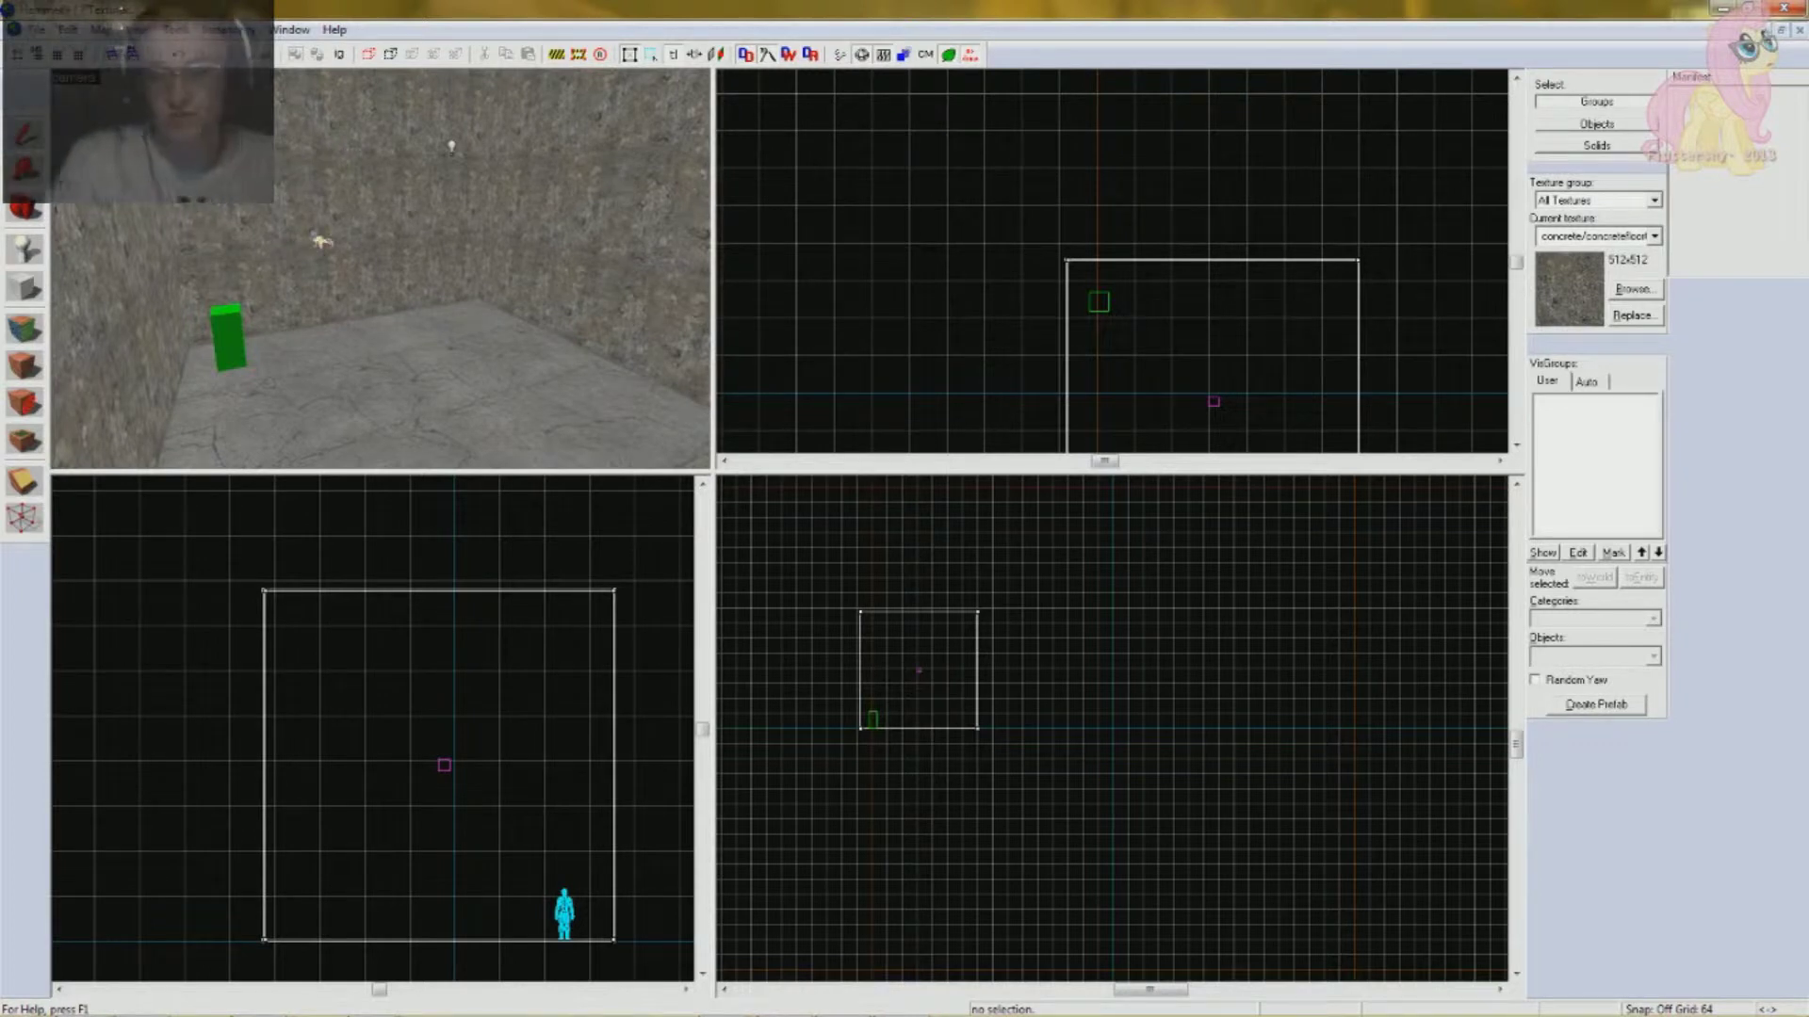
{"action": "key", "text": "Up"}
{"action": "key", "text": "Down"}
{"action": "key", "text": "w"}
{"action": "key", "text": "Up"}
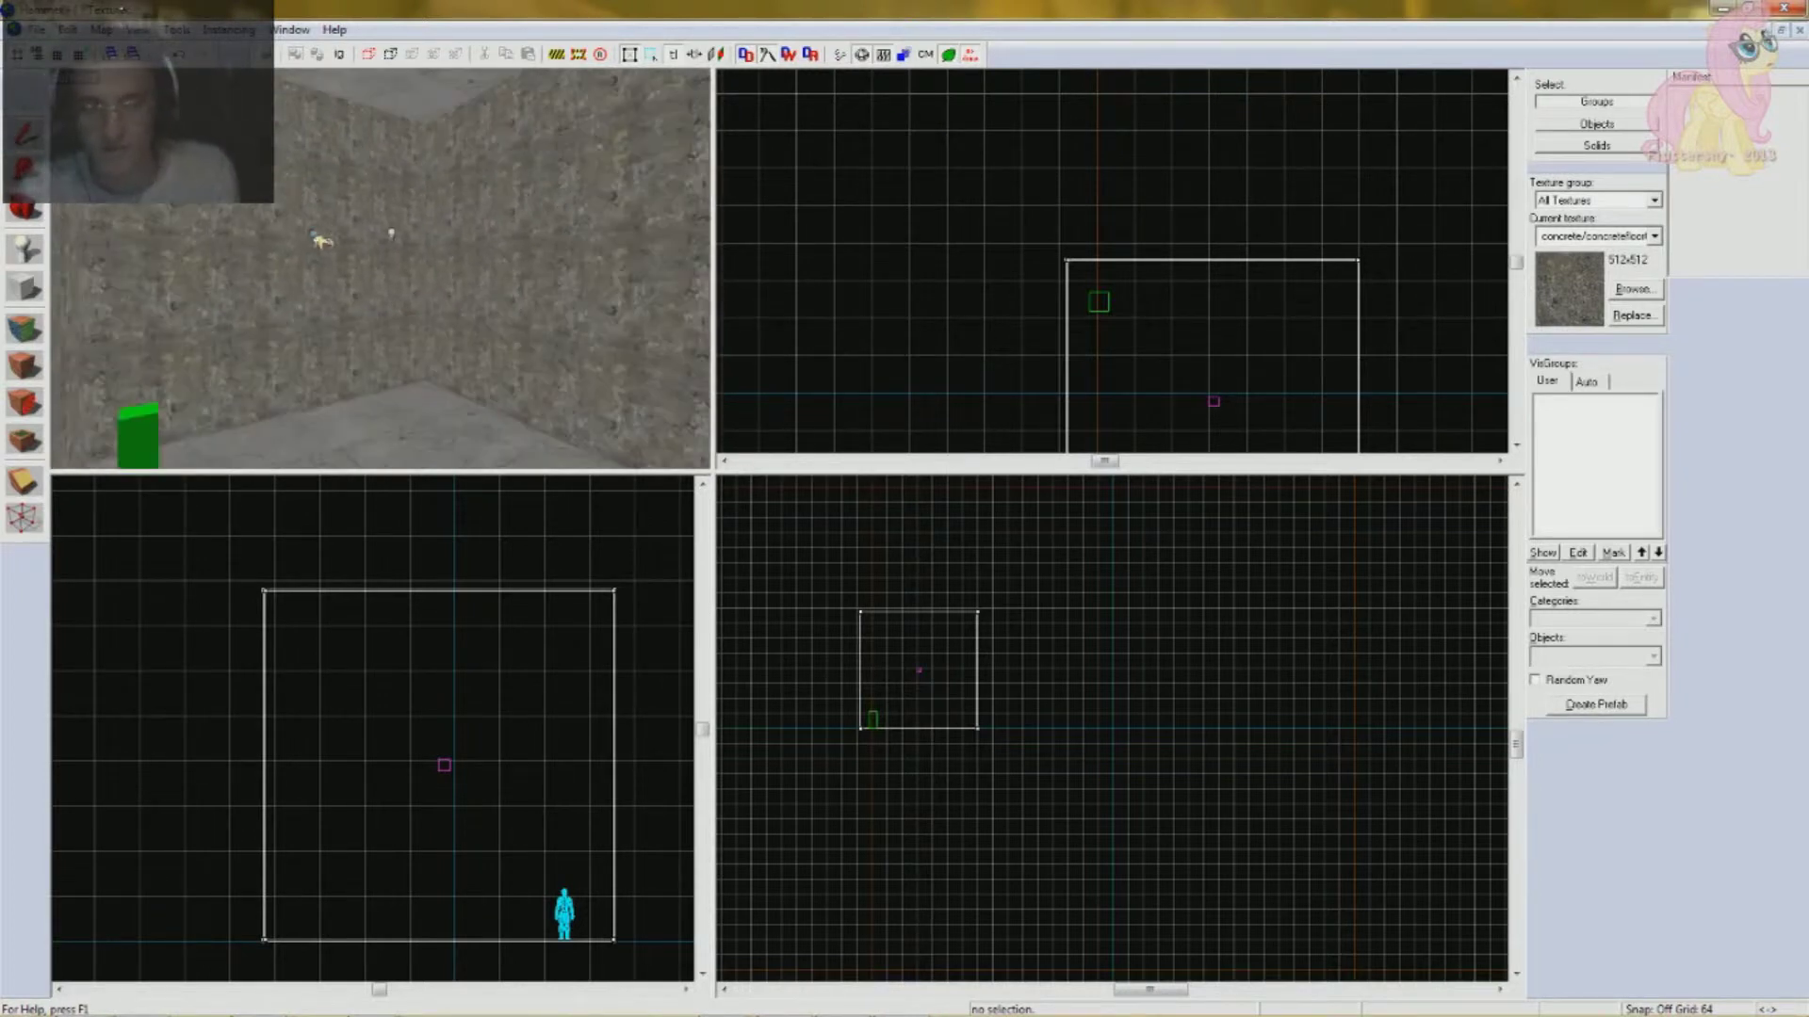
{"action": "key", "text": "s"}
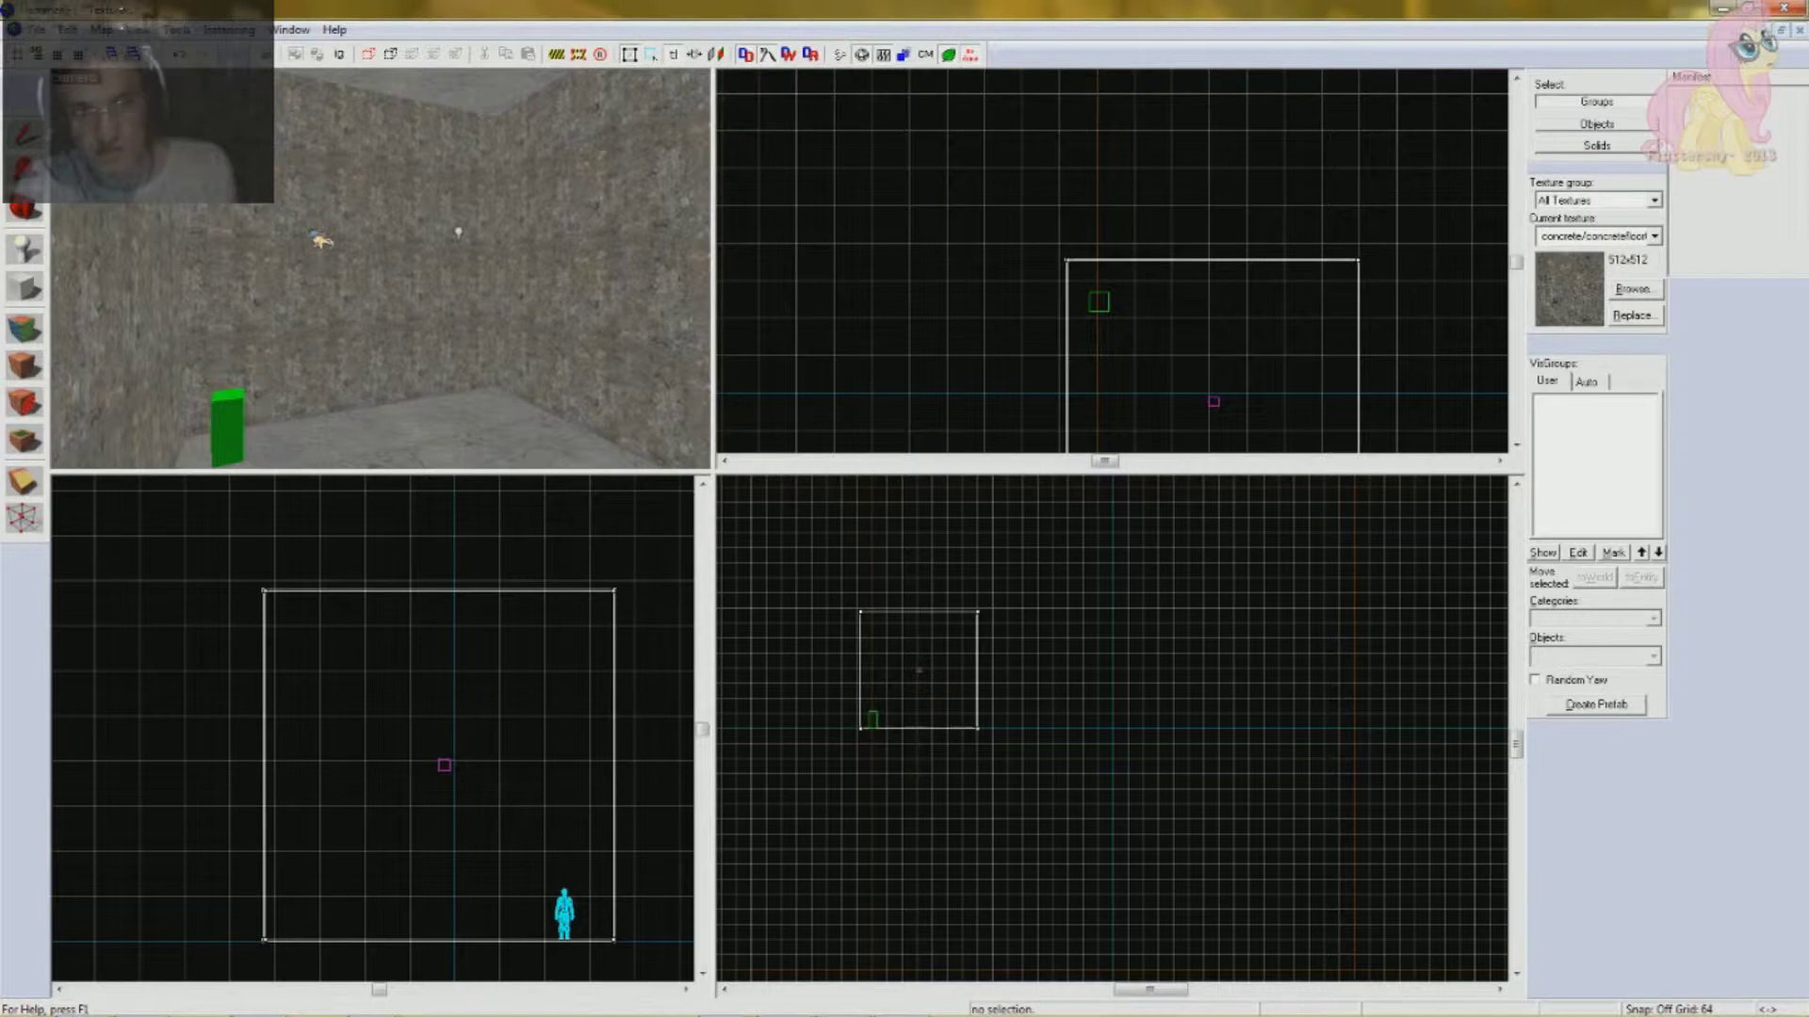
{"action": "key", "text": "Down"}
{"action": "key", "text": "Right"}
{"action": "key", "text": "Left"}
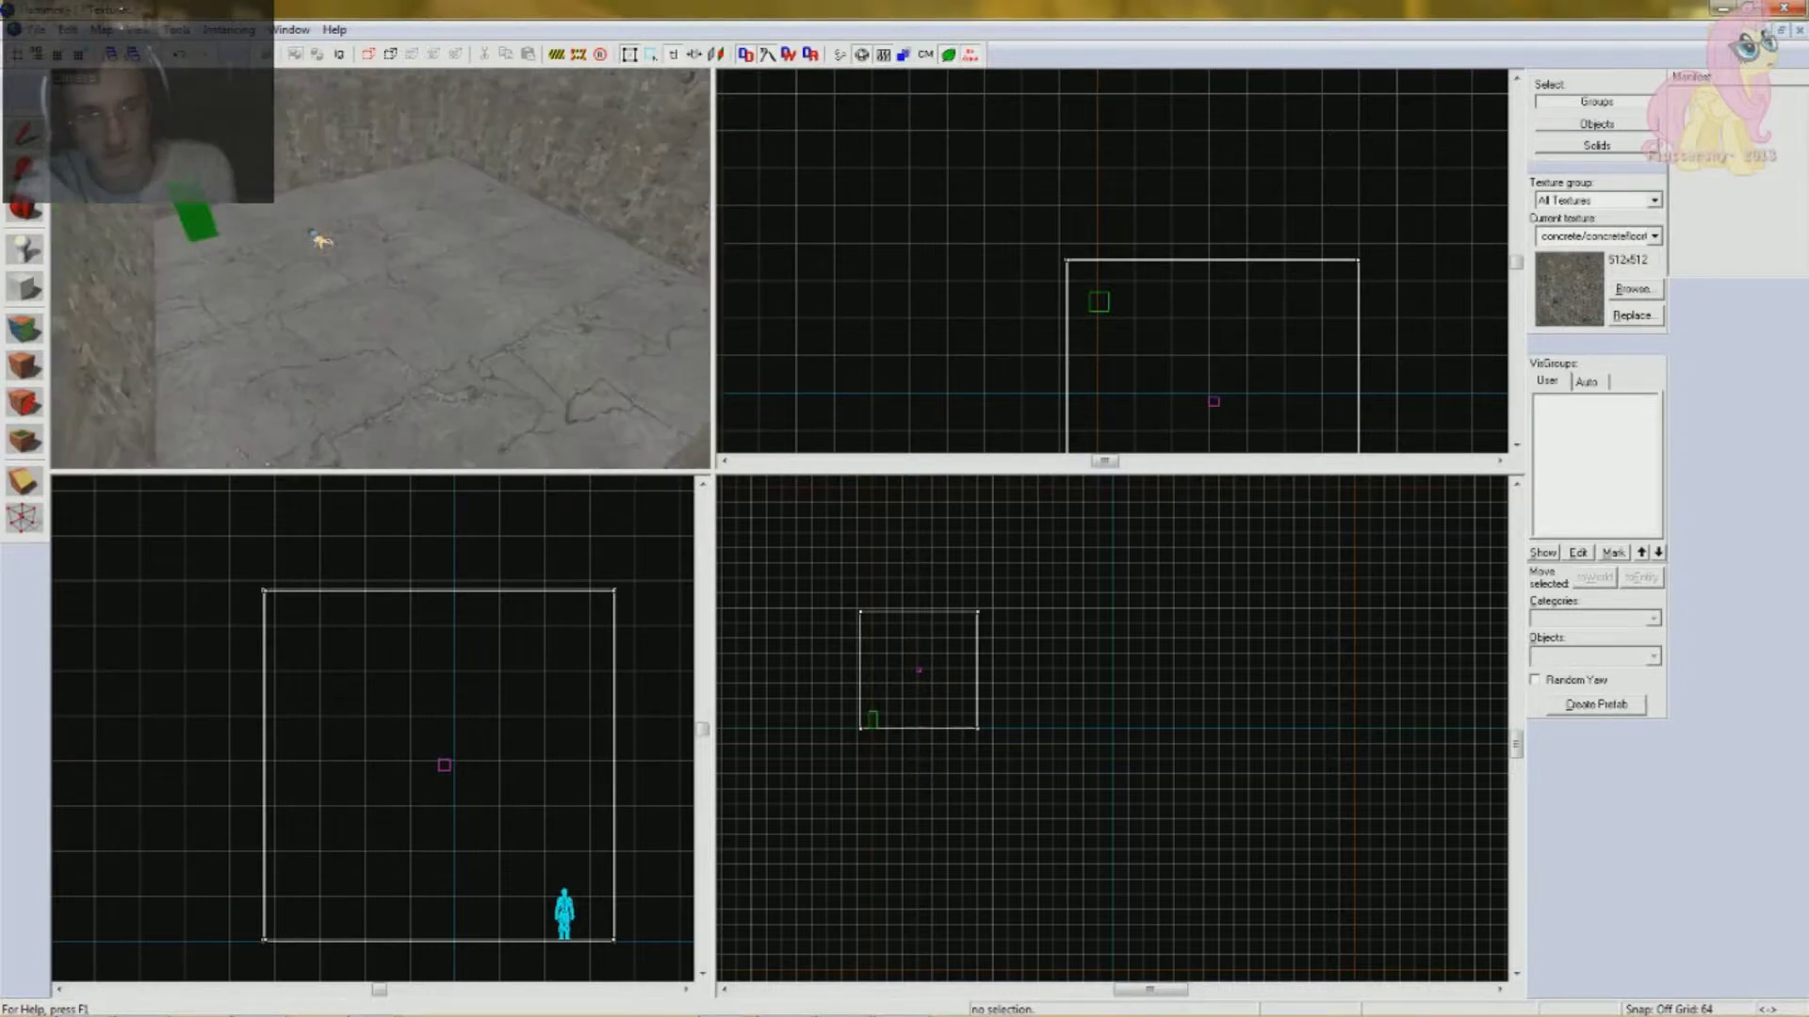
{"action": "key", "text": "Up"}
{"action": "key", "text": "Up"}
{"action": "key", "text": "Down"}
{"action": "key", "text": "w"}
{"action": "key", "text": "s"}
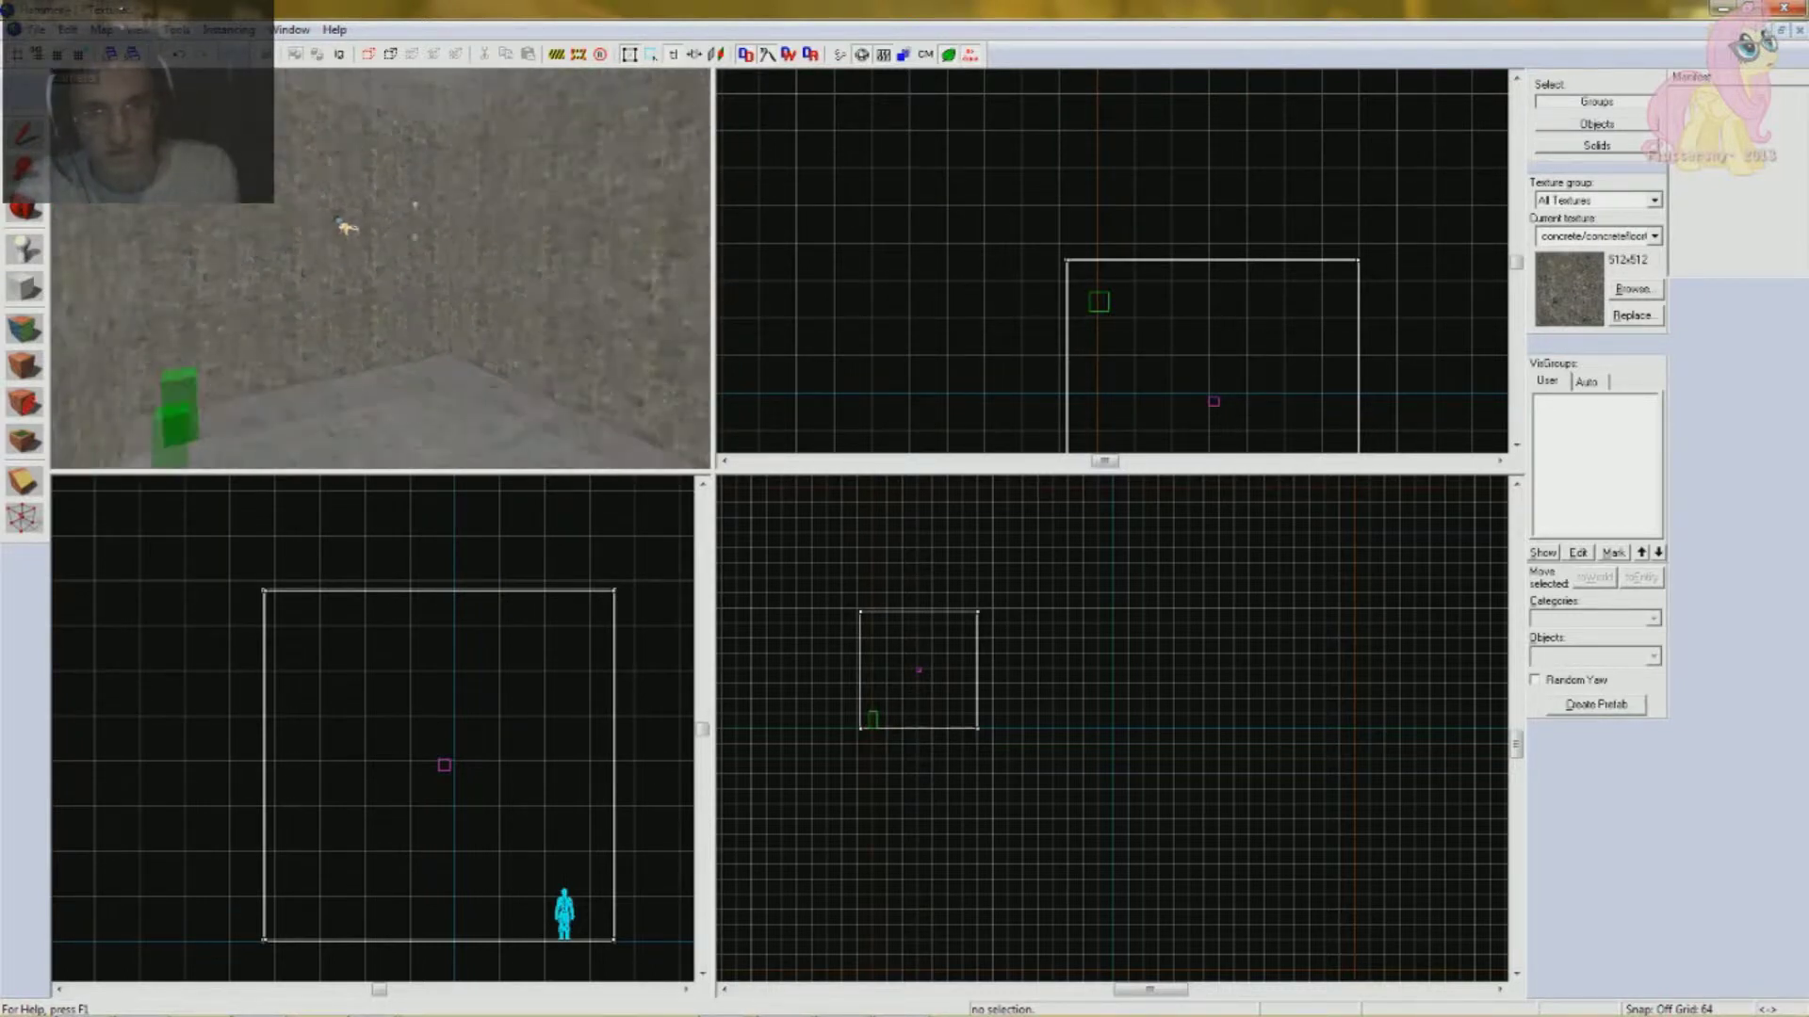
- Select the room's ceiling face in the 3D view for texture editing
{"action": "key", "text": "Up"}
{"action": "key", "text": "Up"}
{"action": "key", "text": "Down"}
{"action": "key", "text": "Up"}
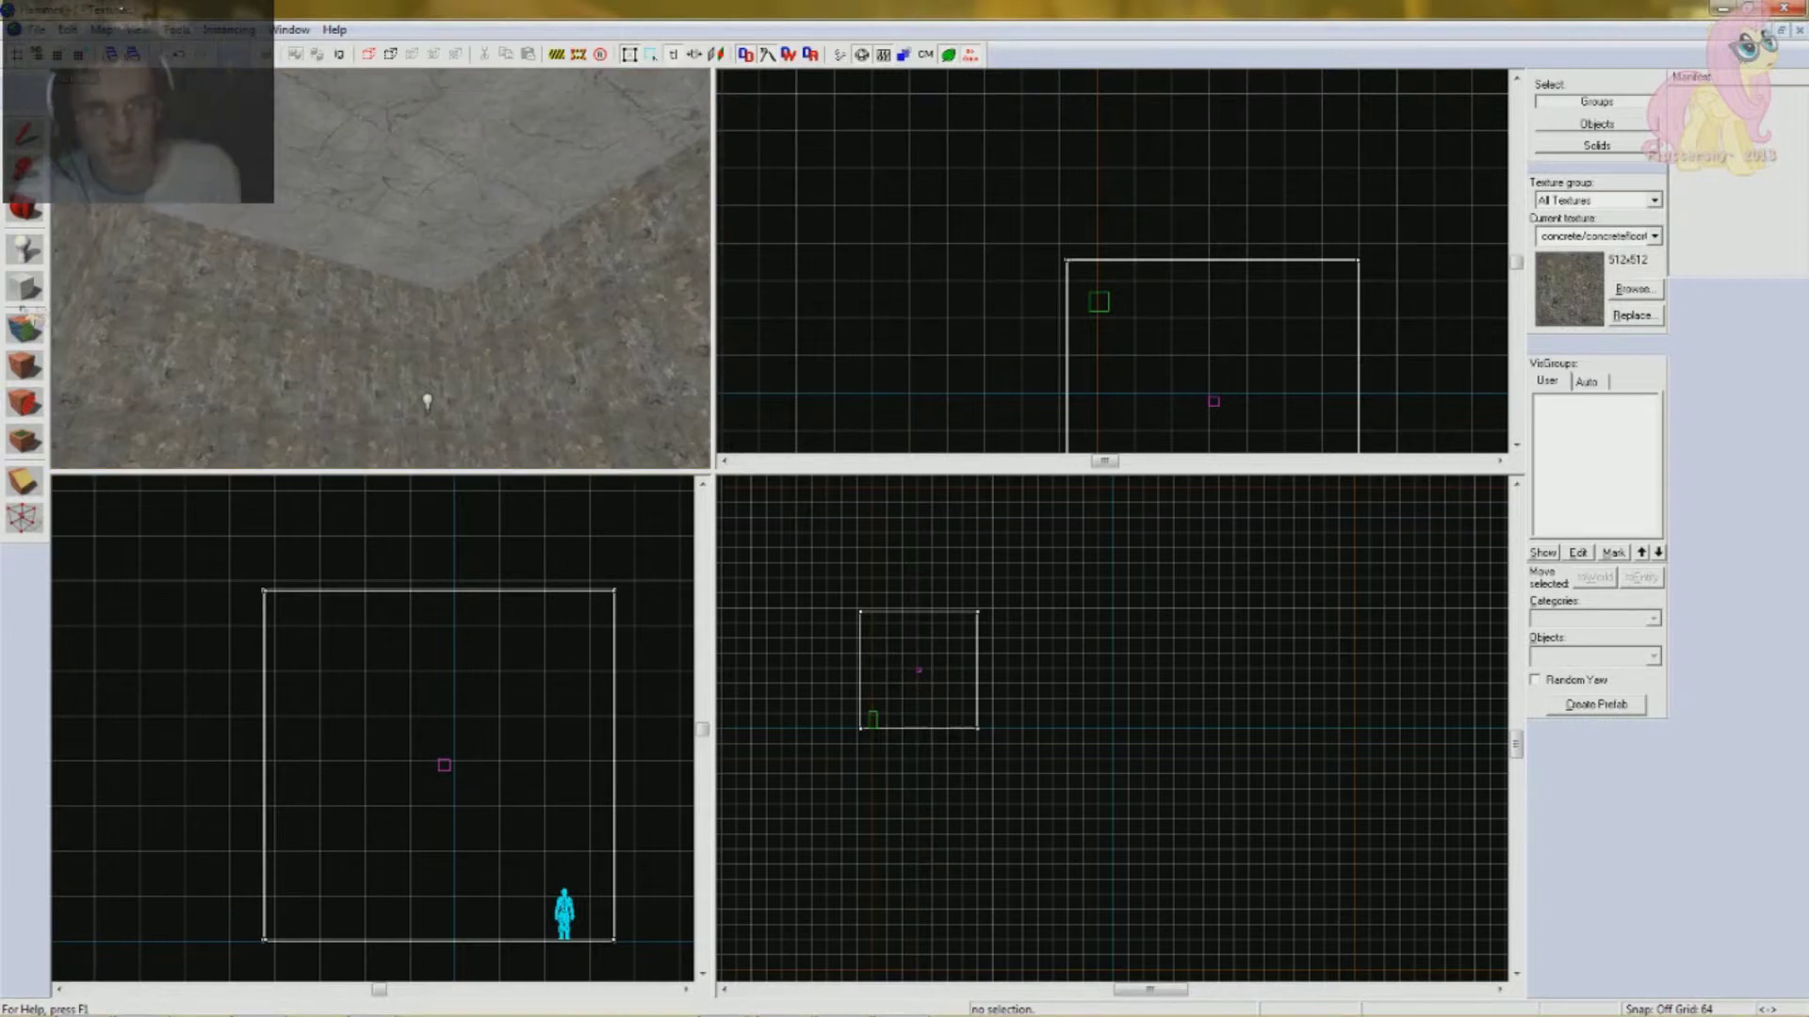
{"action": "key", "text": "shift+a"}
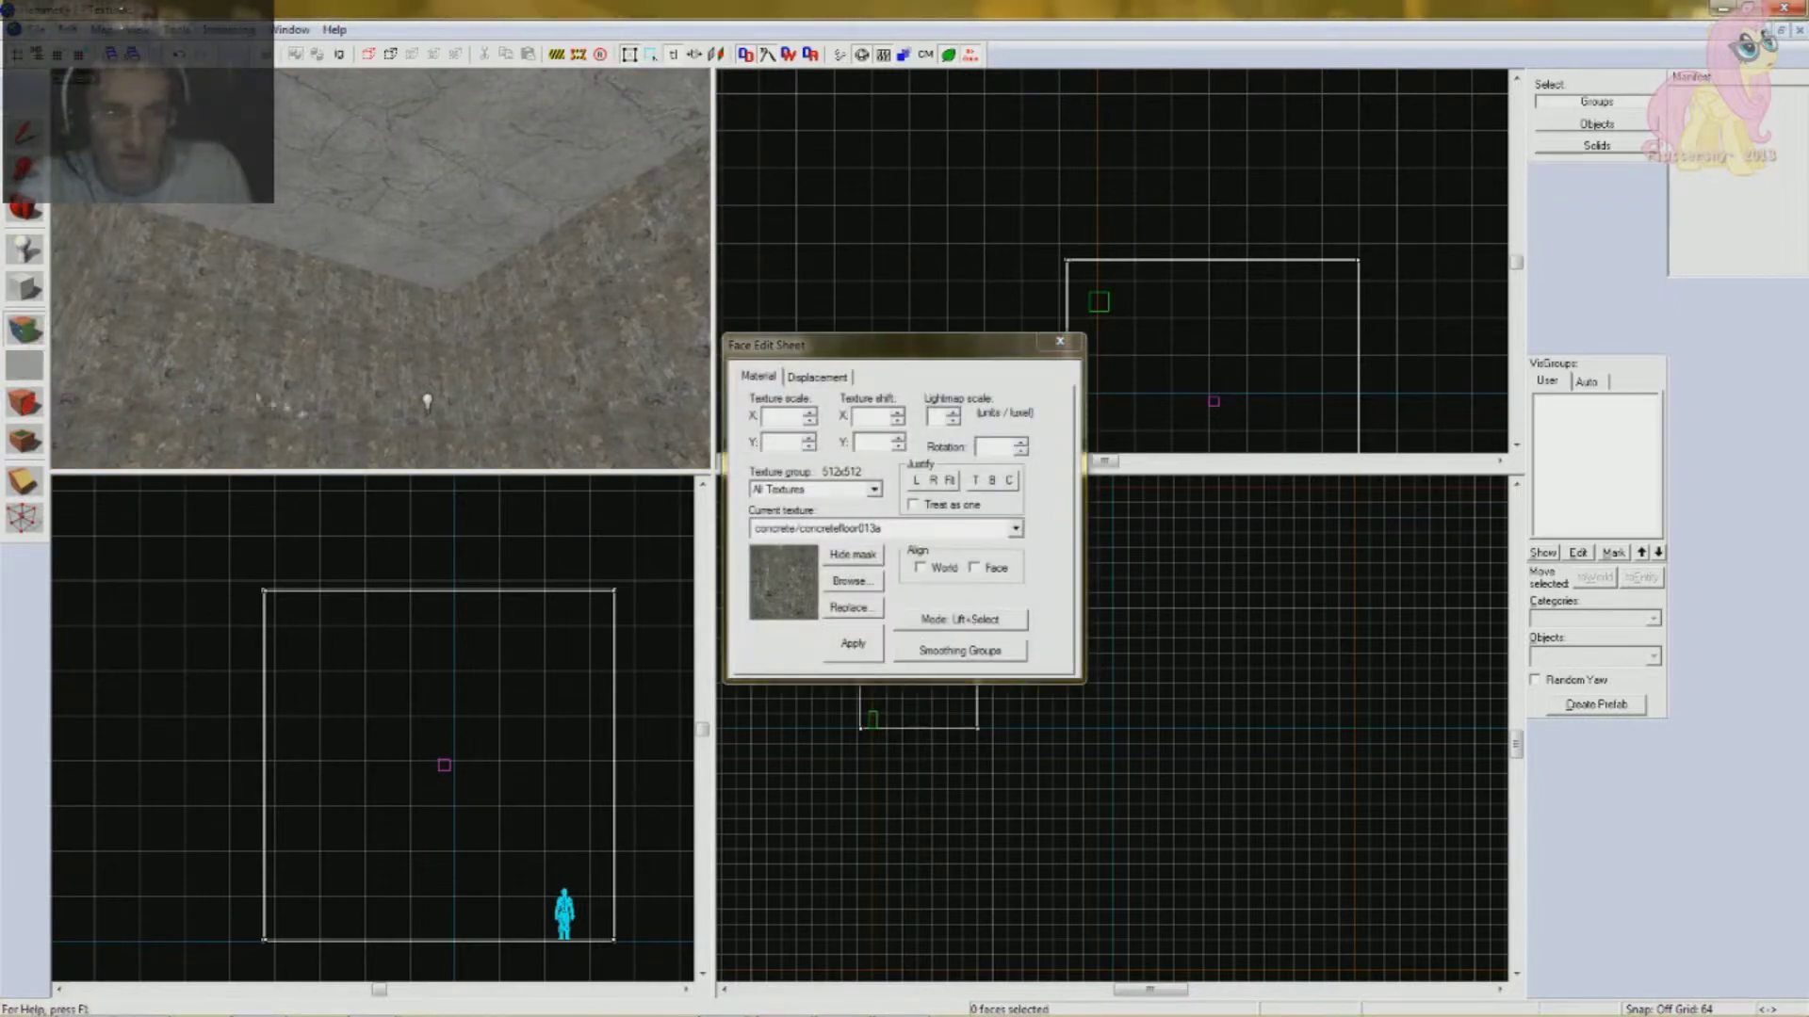
{"action": "key", "text": "Up"}
{"action": "left_click", "coordinate": [351, 280]}
{"action": "key", "text": "Up"}
{"action": "scroll", "coordinate": [404, 328], "scroll_direction": "down", "scroll_amount": 1}
- Filter the texture browser by "skybox", pick tools/toolsskybox and apply it to the ceiling face
{"action": "left_click", "coordinate": [850, 582]}
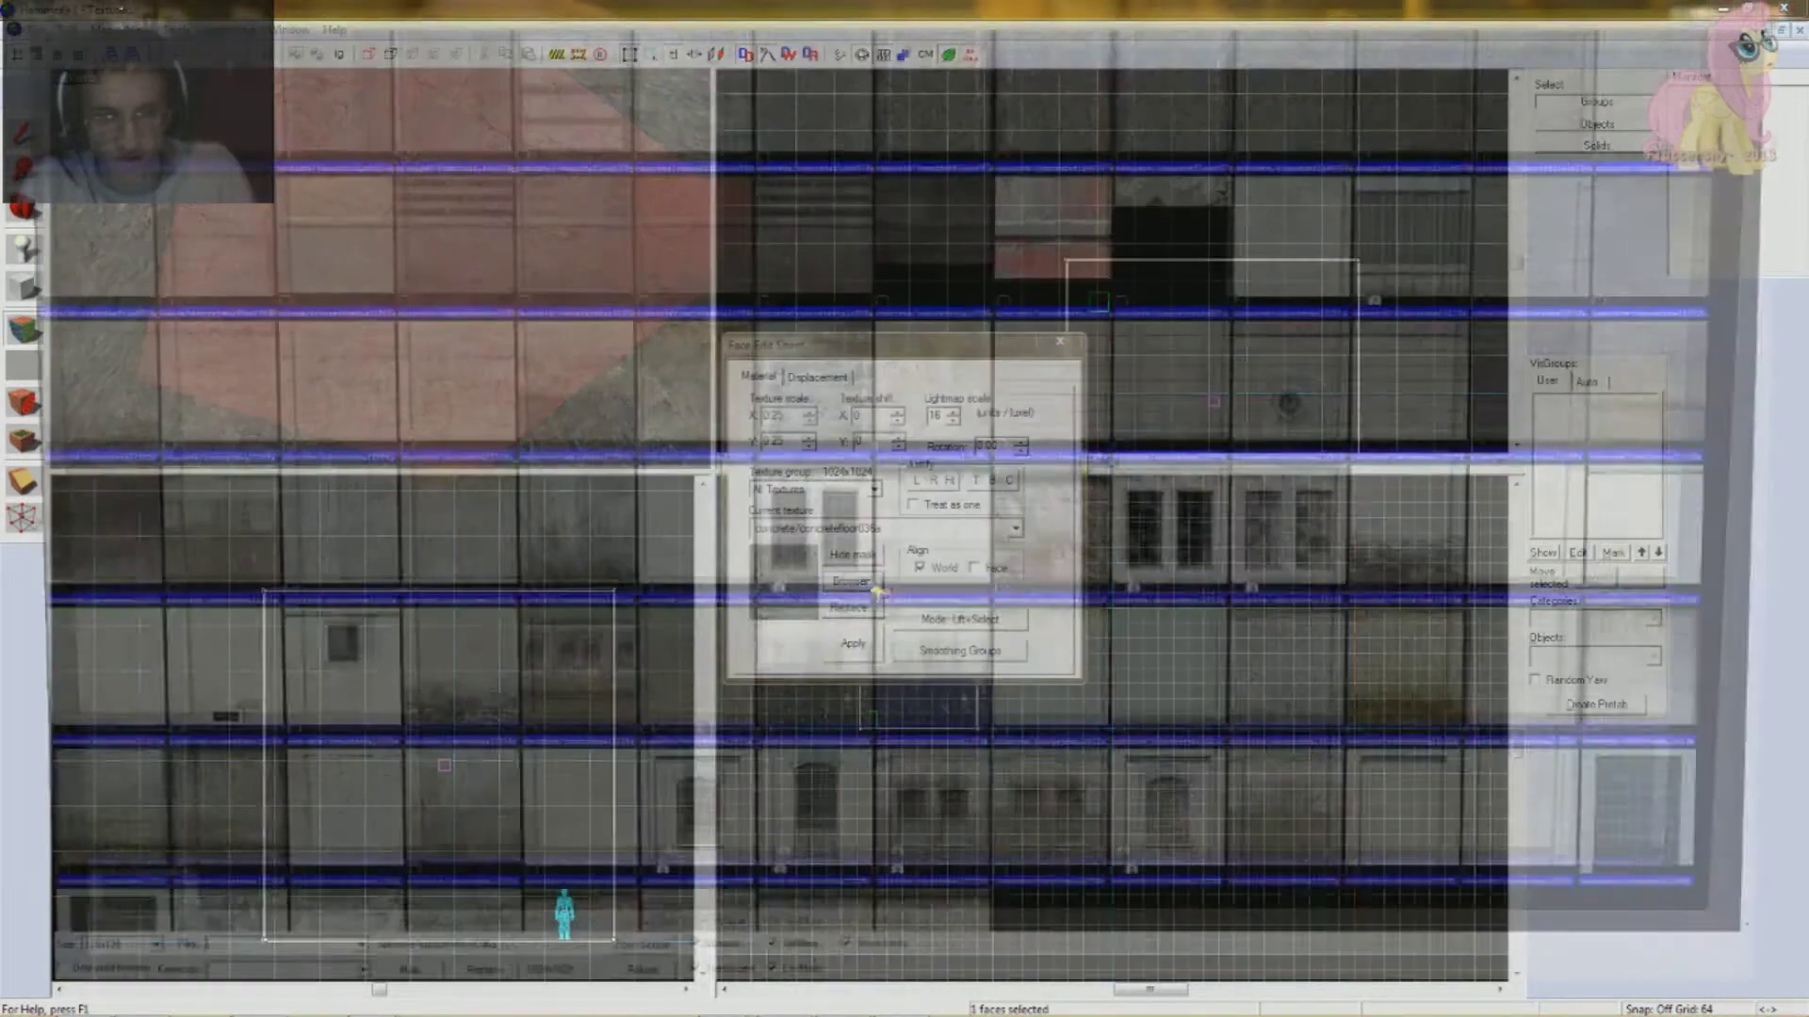
{"action": "type", "text": "skybox"}
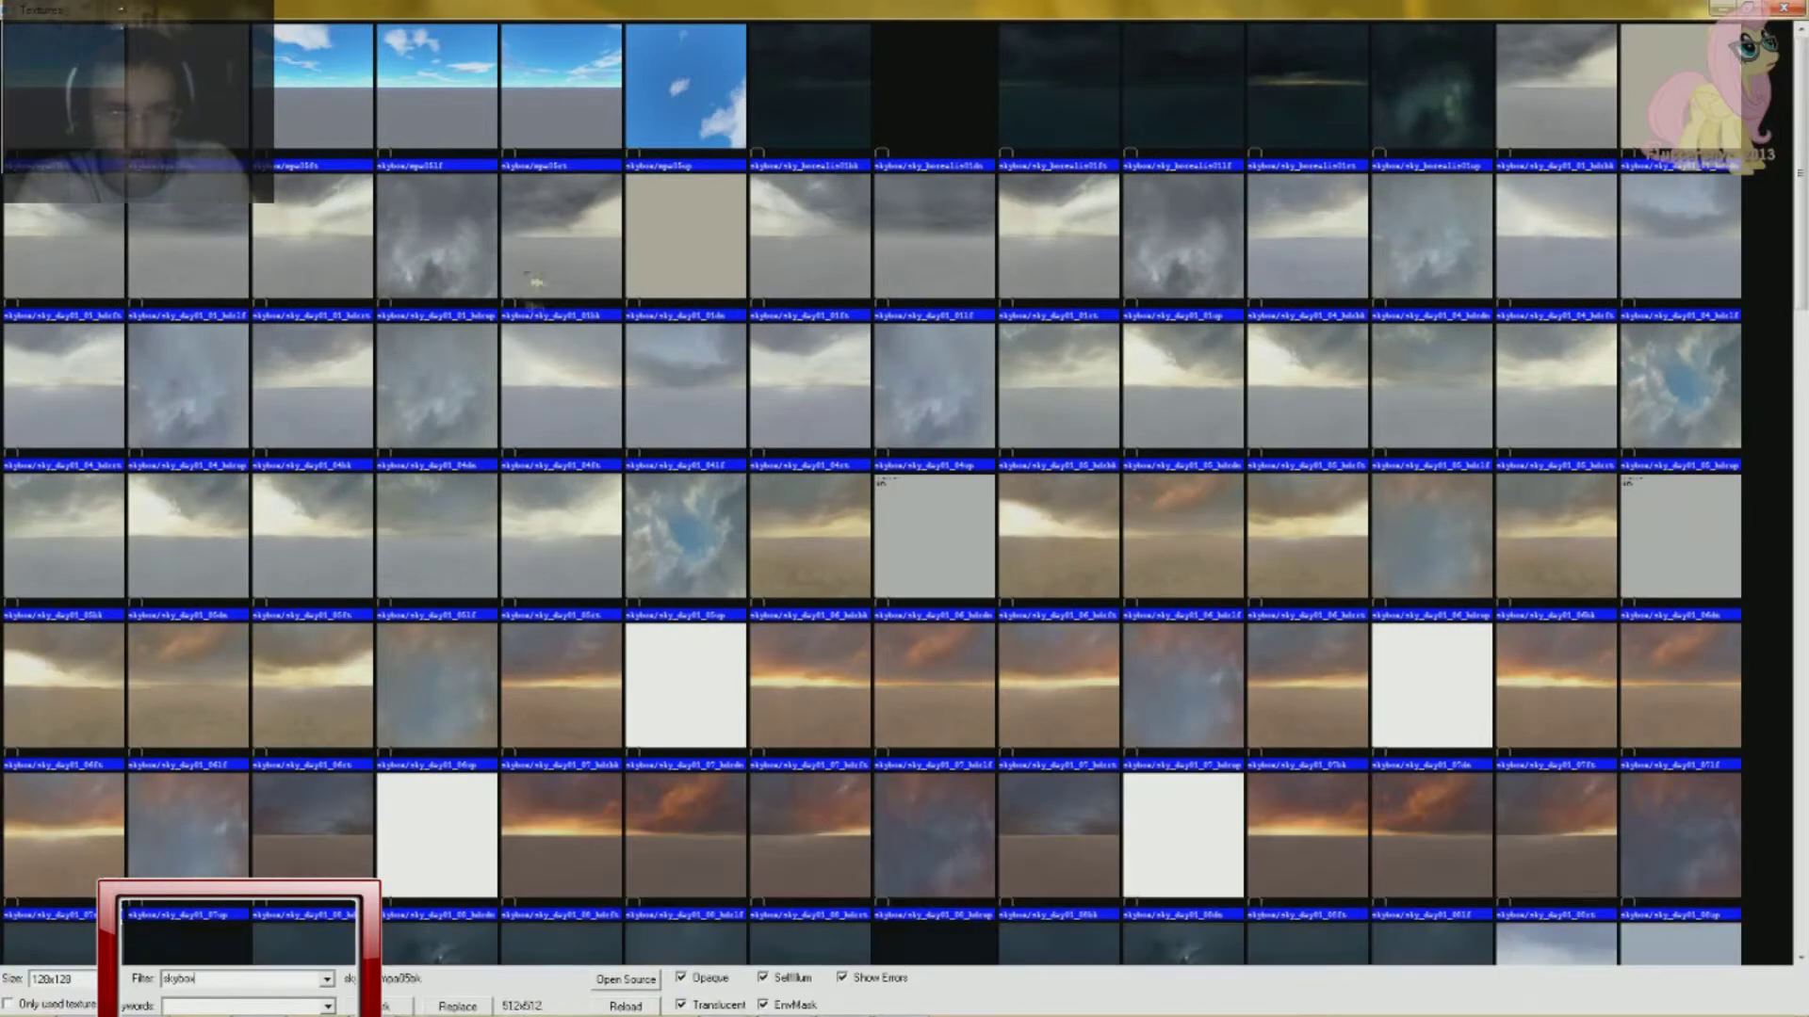
{"action": "scroll", "coordinate": [538, 278], "scroll_direction": "down", "scroll_amount": 3}
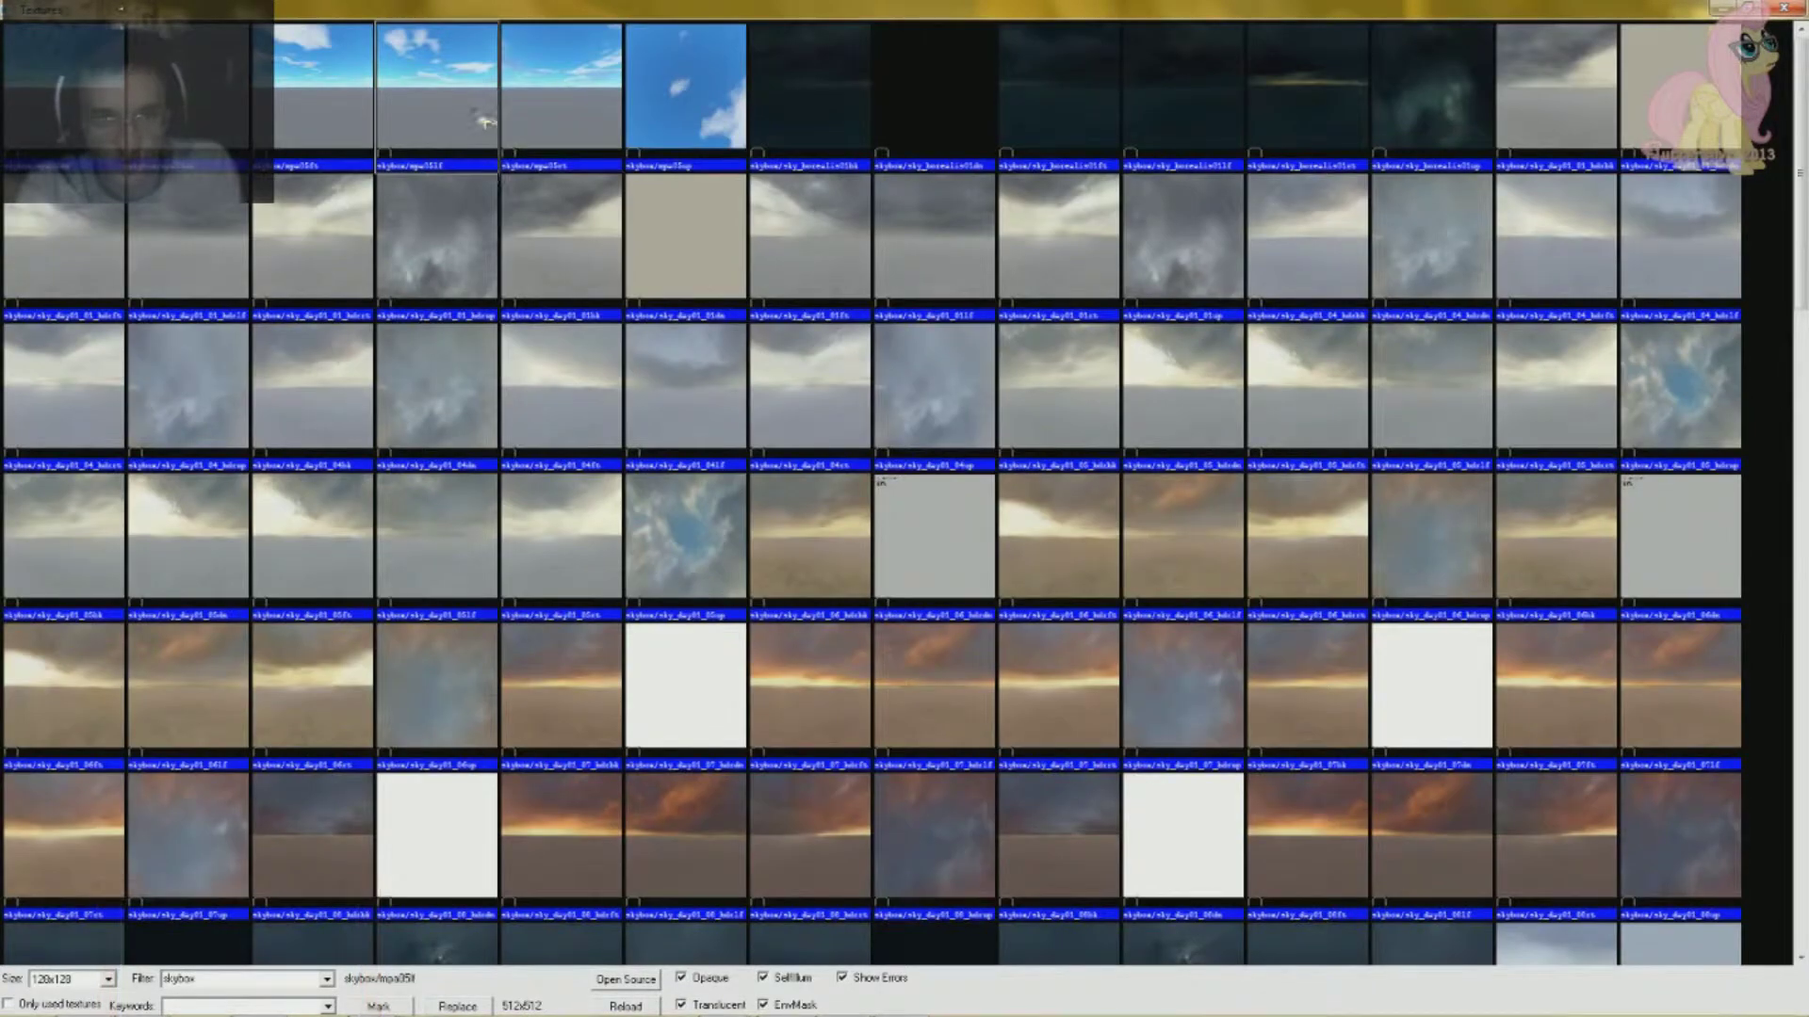
{"action": "scroll", "coordinate": [648, 366], "scroll_direction": "down", "scroll_amount": 15}
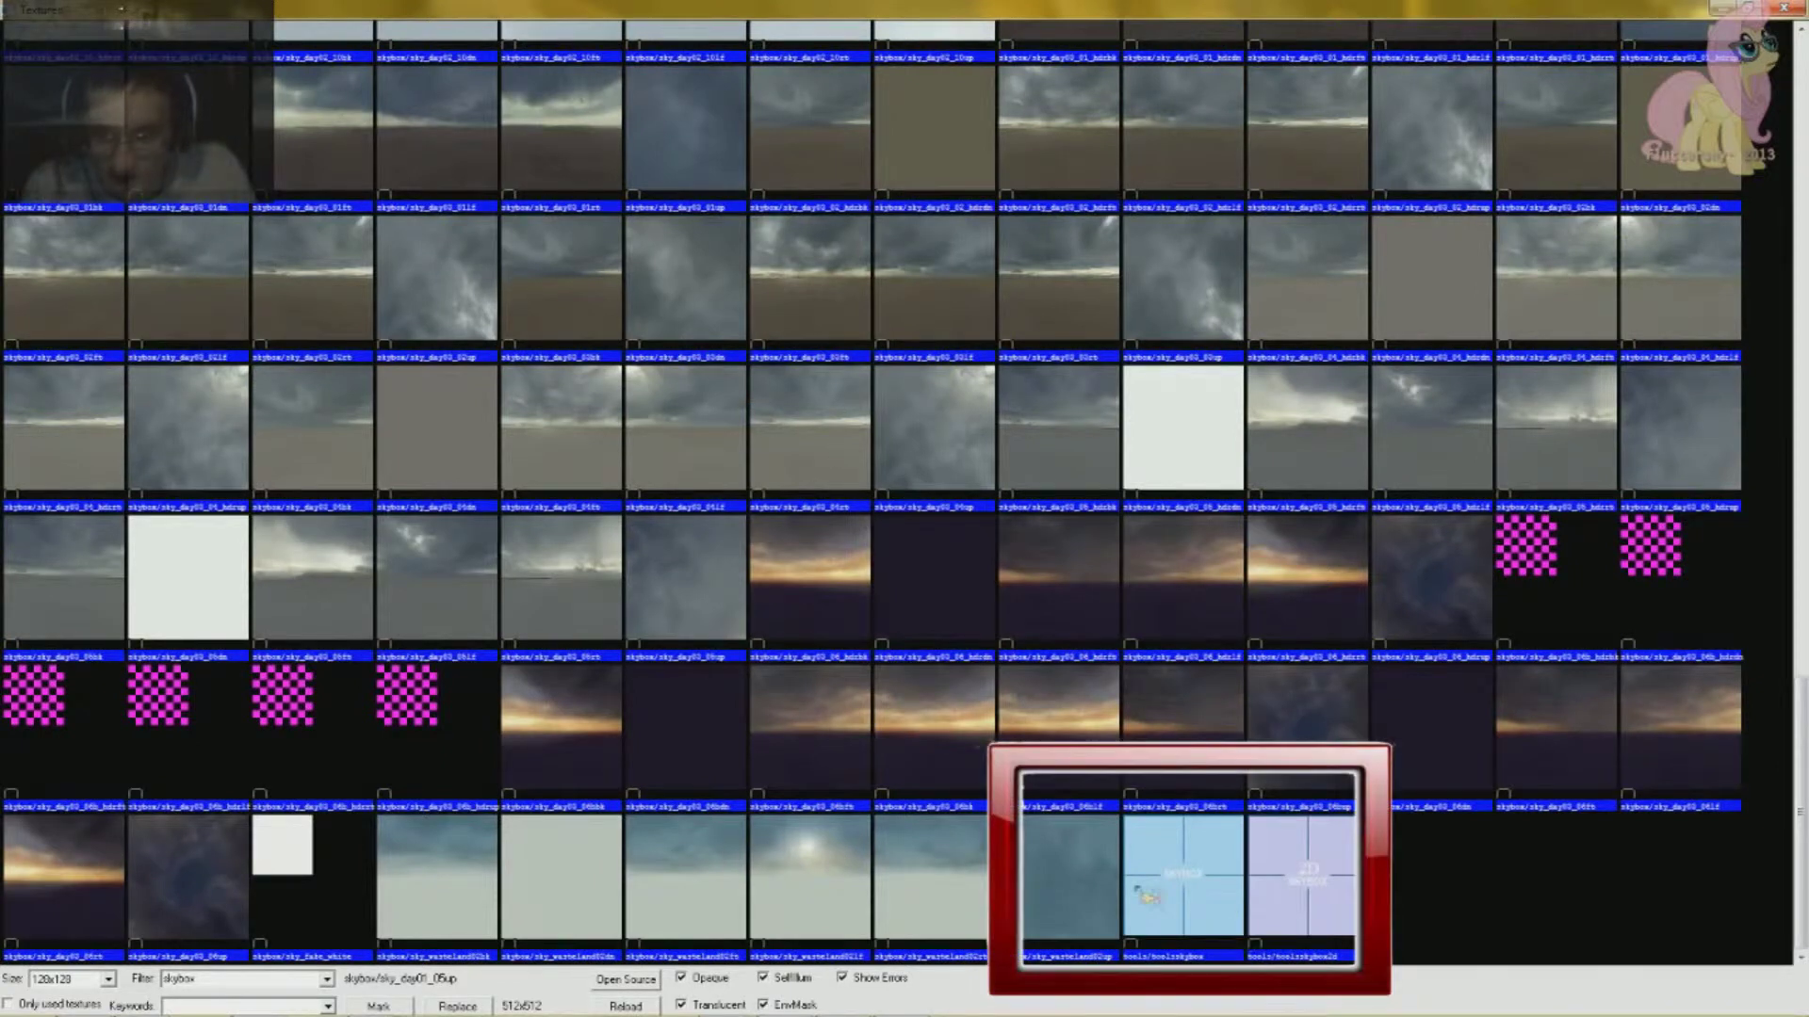
{"action": "double_click", "coordinate": [1187, 905]}
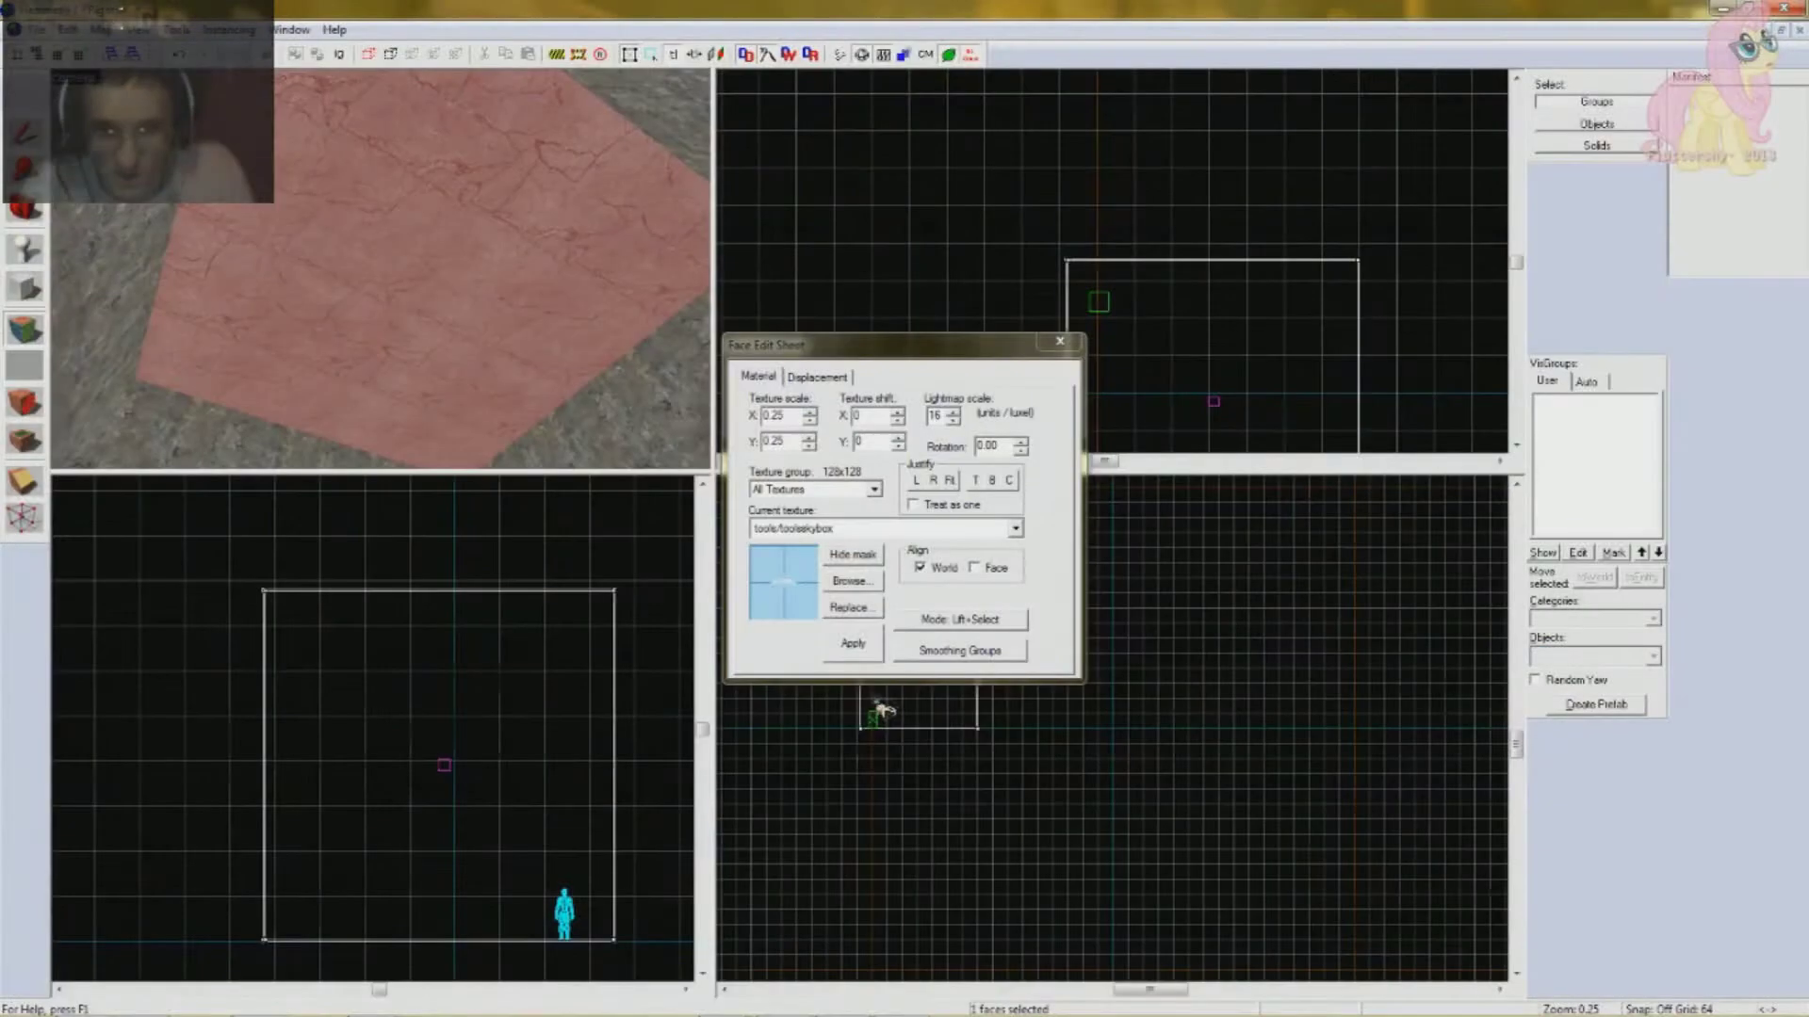
{"action": "left_click", "coordinate": [853, 640]}
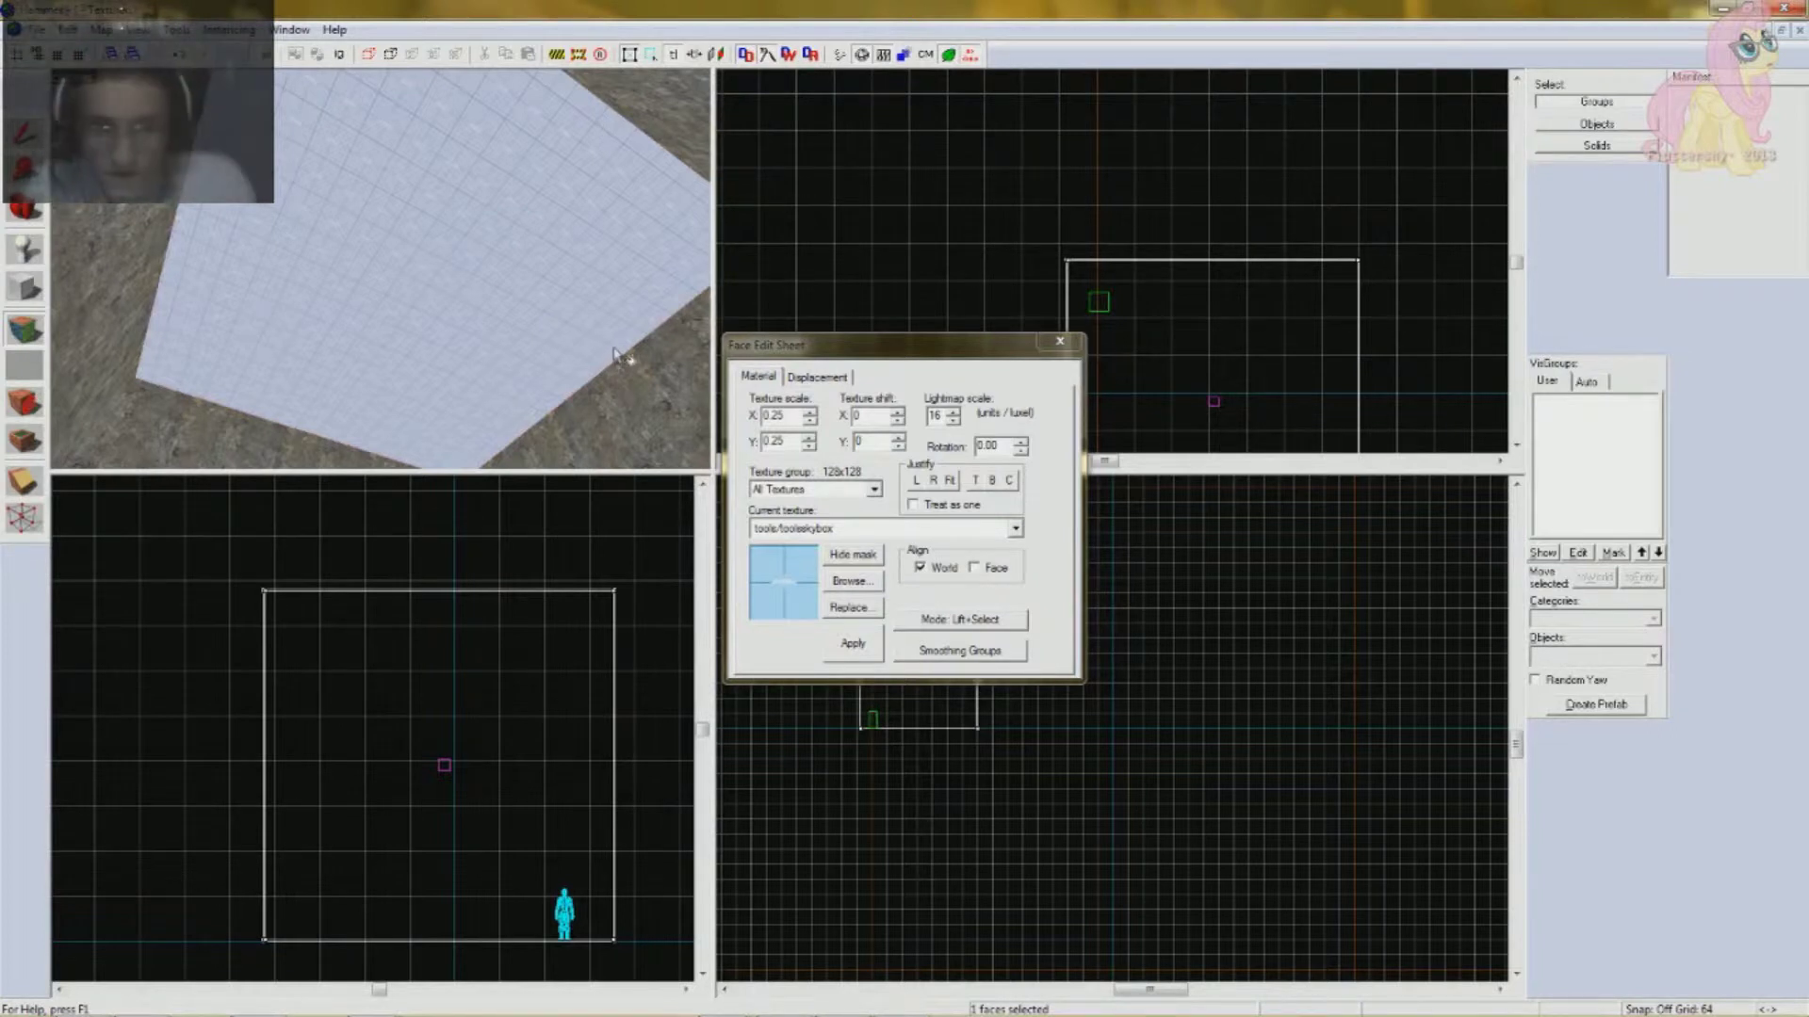
{"action": "key", "text": "z"}
{"action": "left_click", "coordinate": [380, 269]}
{"action": "key", "text": "z"}
{"action": "key", "text": "Down"}
{"action": "left_click", "coordinate": [1060, 341]}
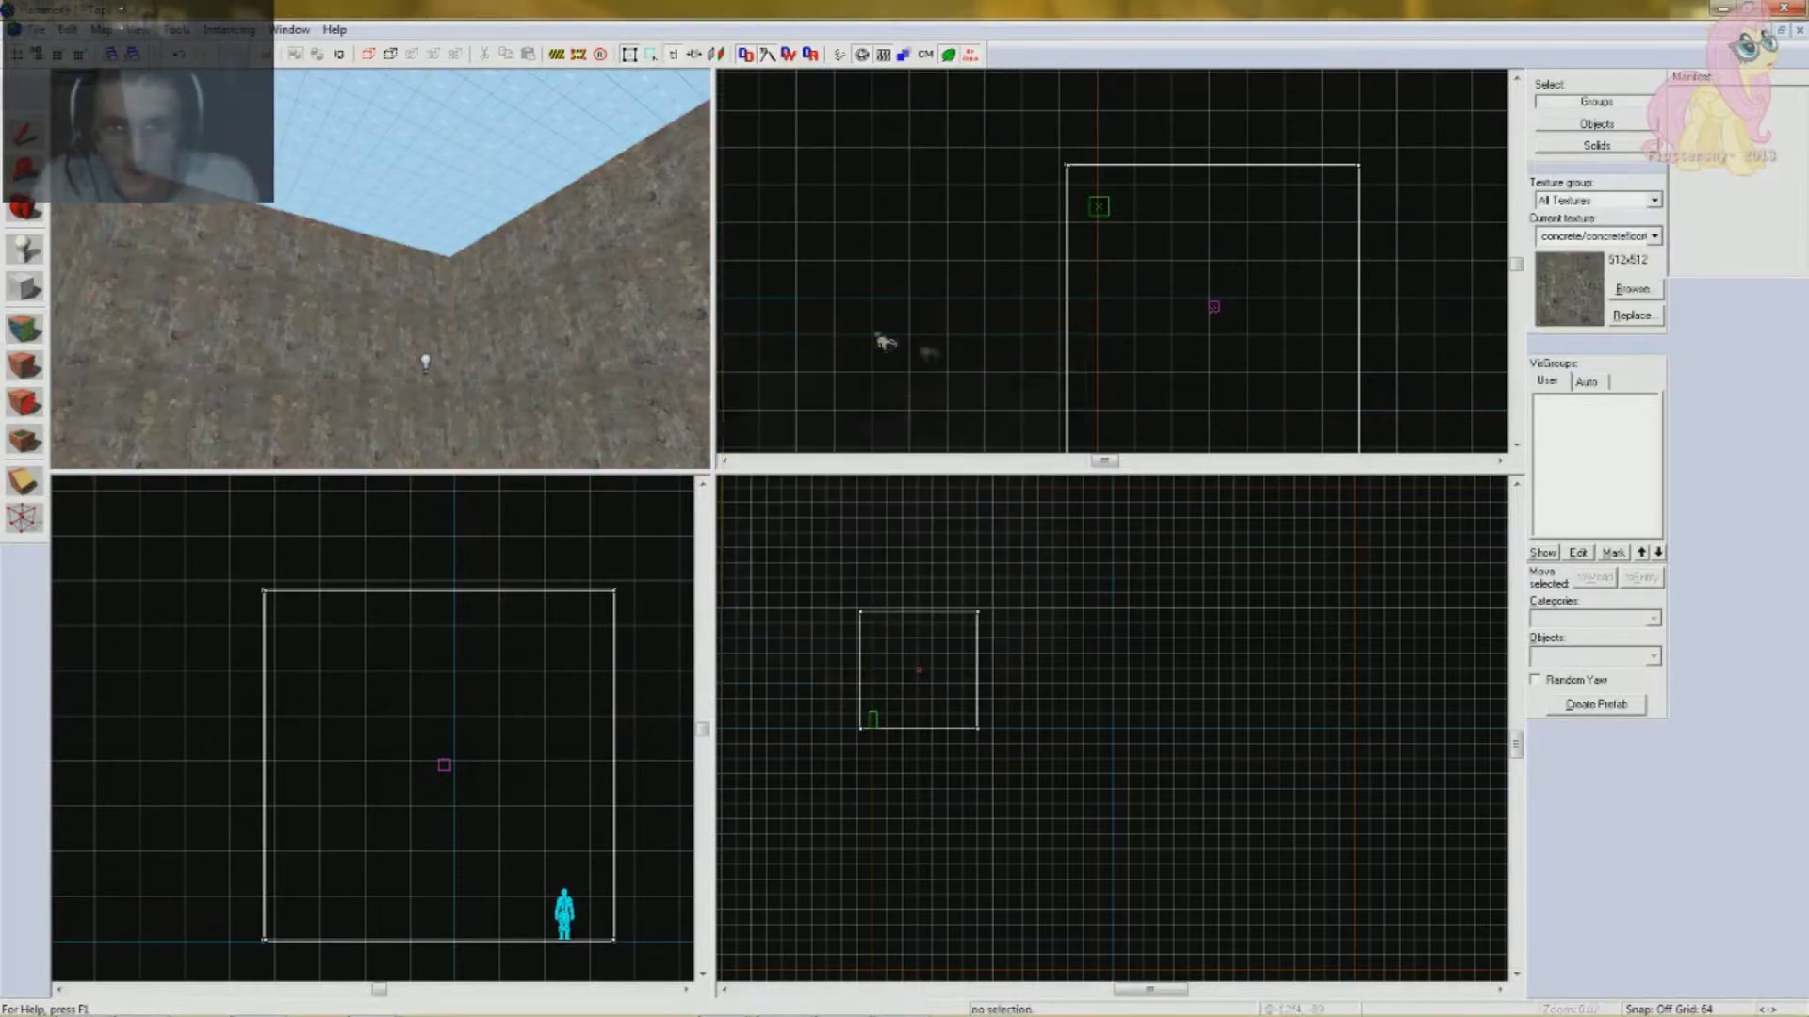
- Examine the sky-textured ceiling and the upper walls in the 3D view
{"action": "key", "text": "Down"}
{"action": "key", "text": "Up"}
{"action": "key", "text": "w"}
{"action": "key", "text": "Down"}
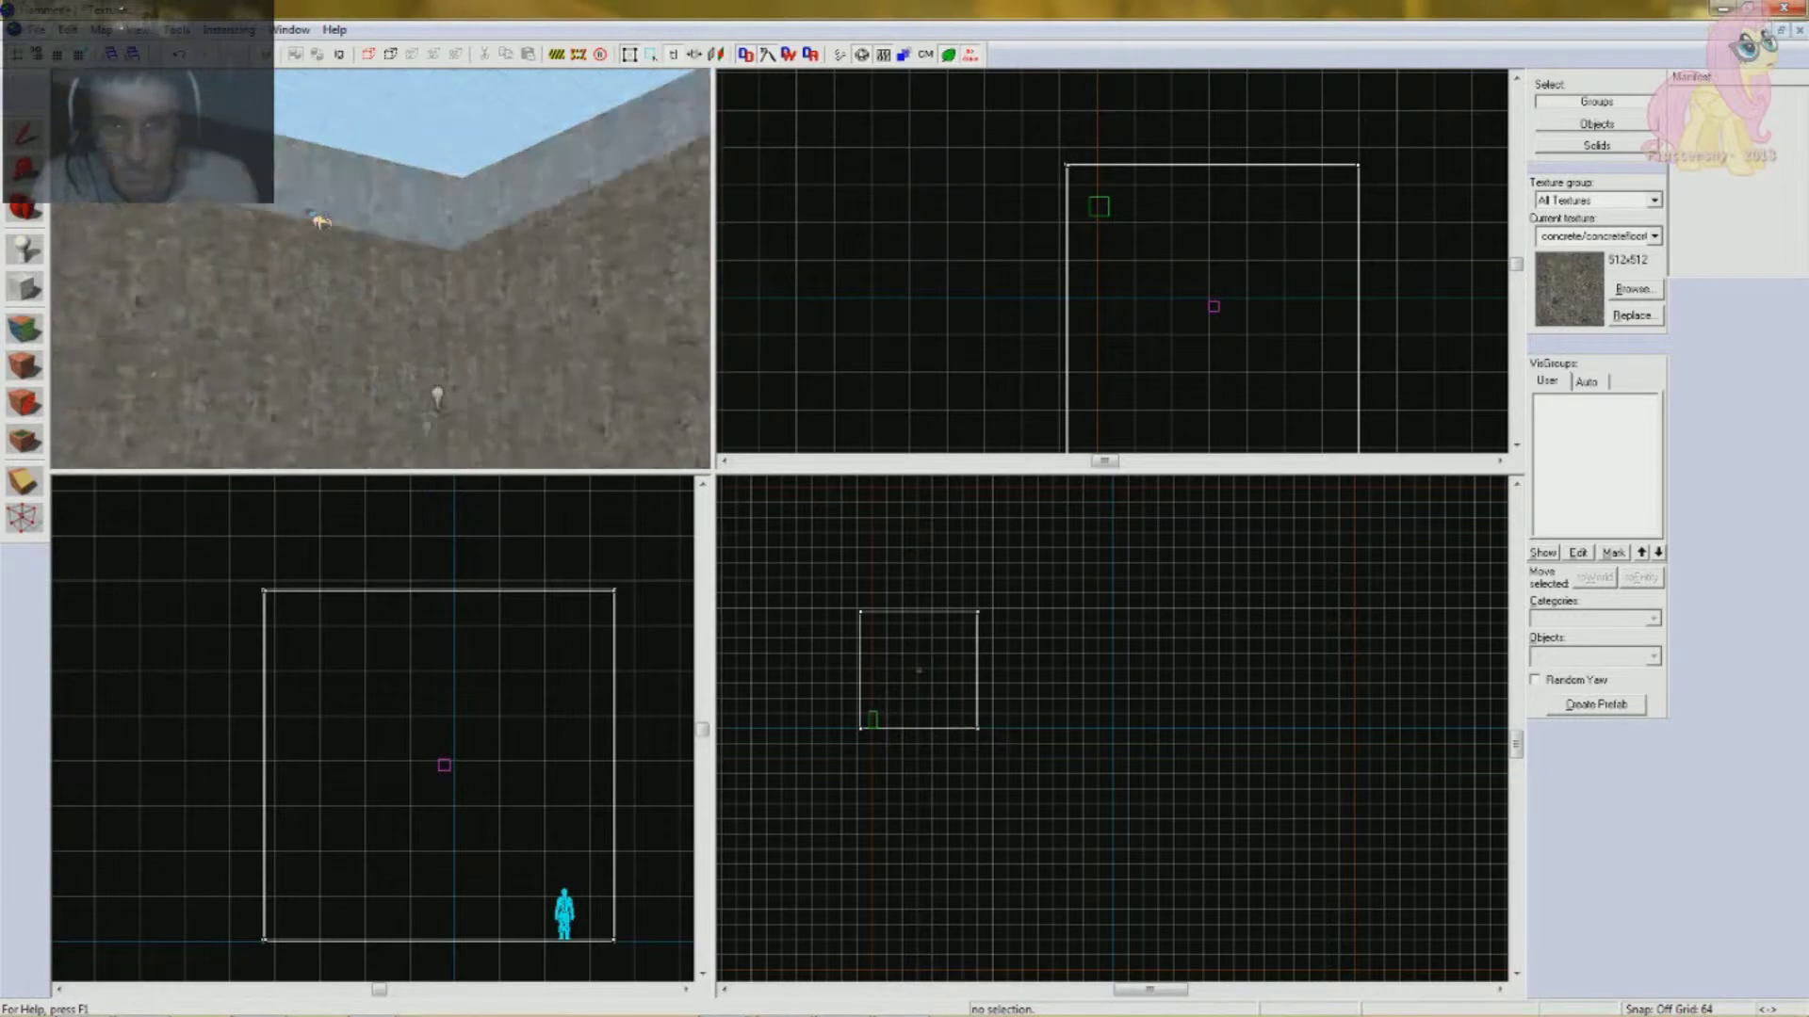
{"action": "key", "text": "Up"}
{"action": "left_click", "coordinate": [436, 182]}
{"action": "key", "text": "s"}
{"action": "left_click", "coordinate": [819, 307]}
{"action": "key", "text": "Down"}
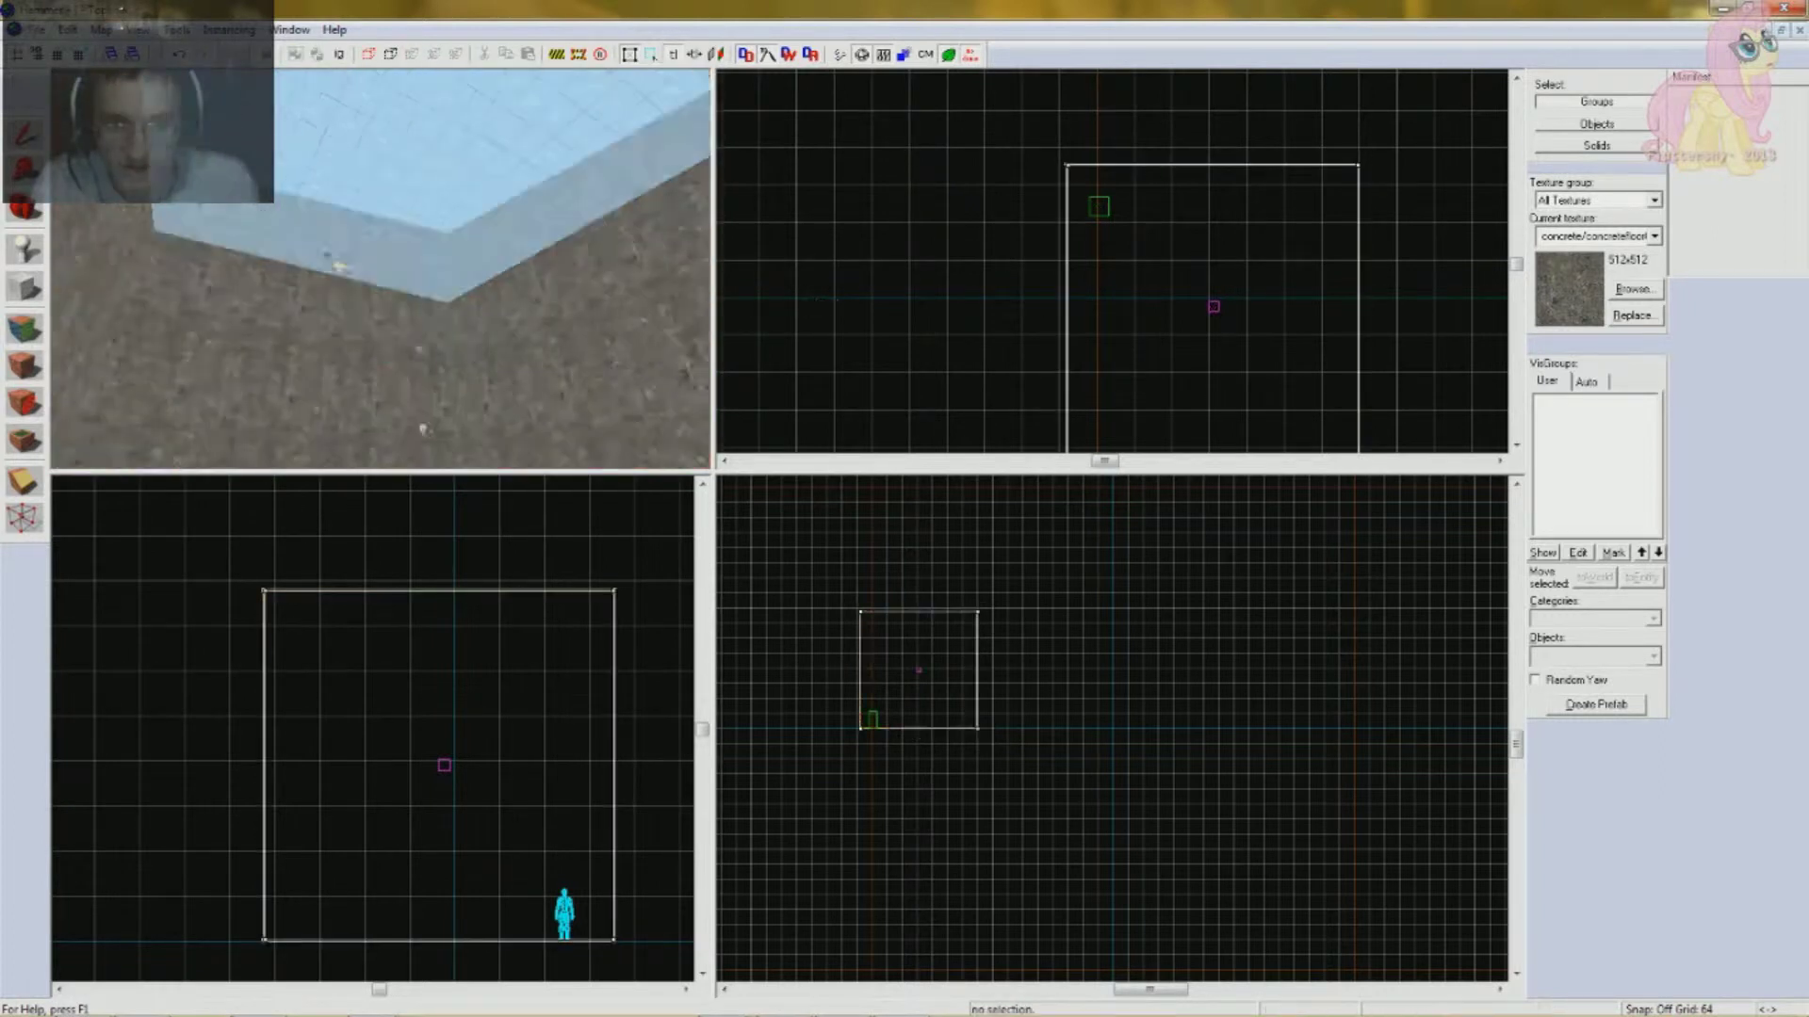
{"action": "key", "text": "Up"}
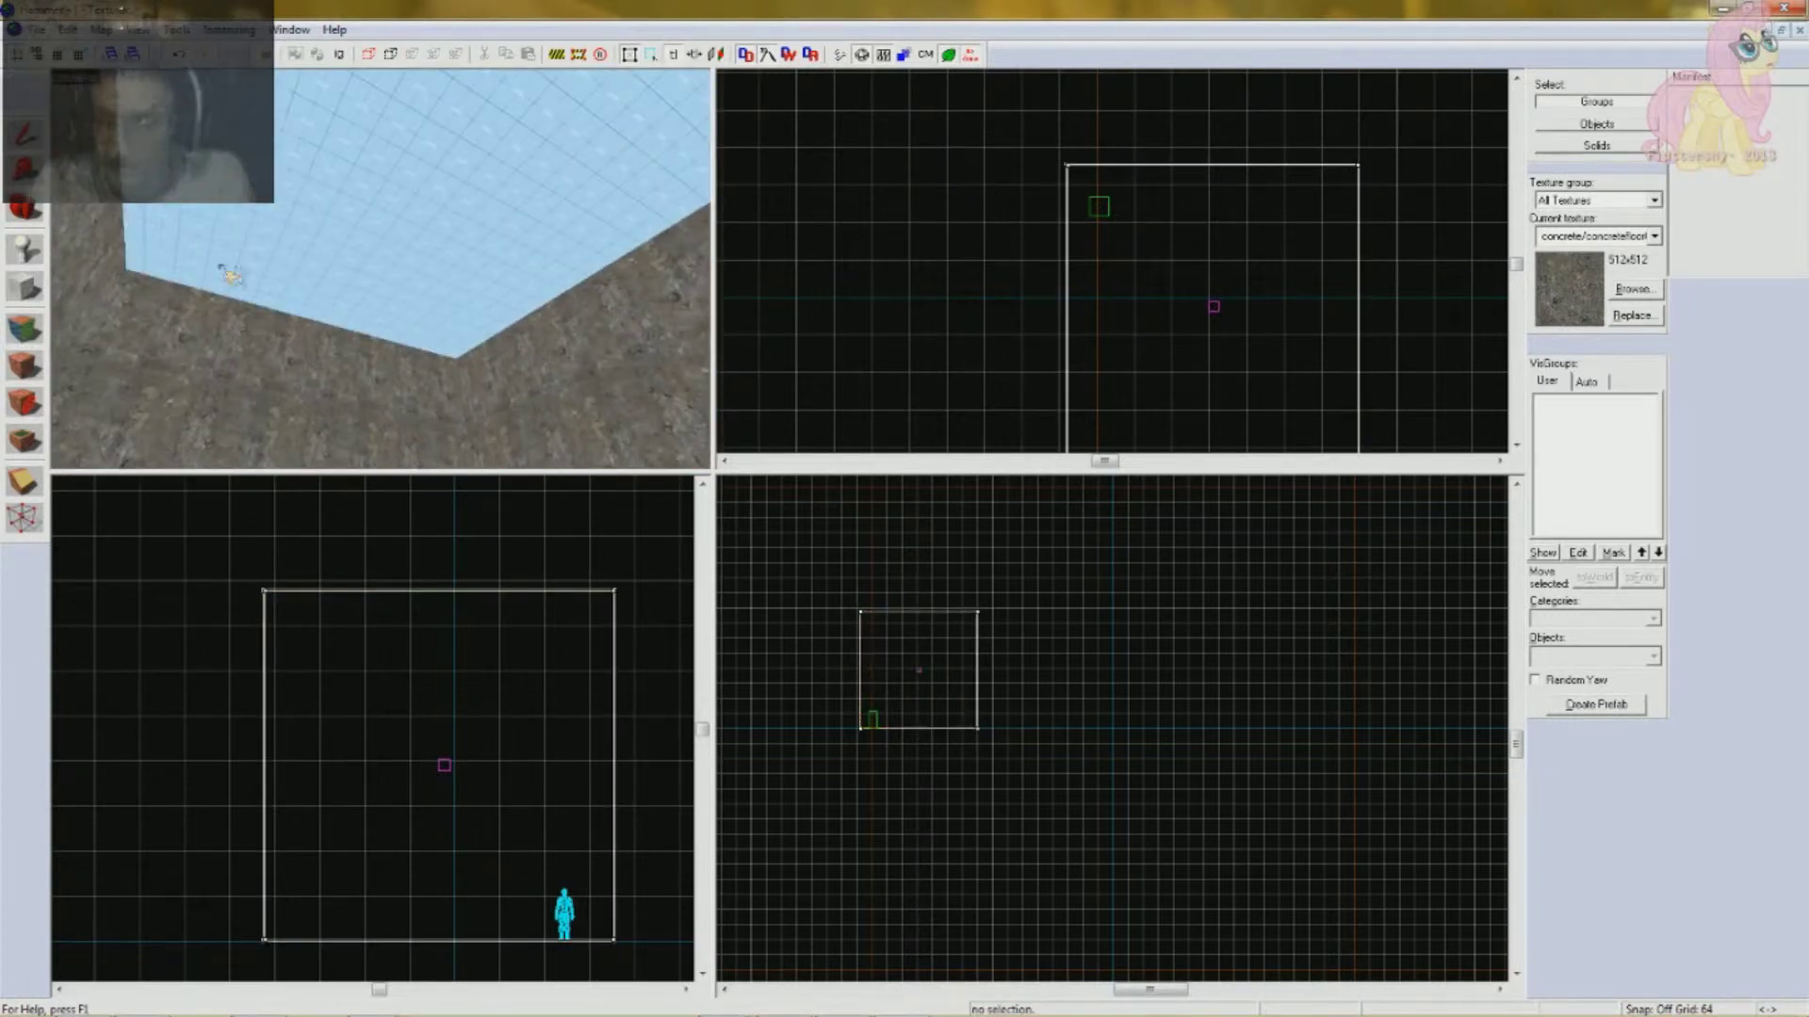
- Place a light_environment entity on the room's floor near the middle
{"action": "key", "text": "Up"}
{"action": "key", "text": "Down"}
{"action": "key", "text": "Up"}
{"action": "left_click", "coordinate": [260, 279]}
{"action": "left_click", "coordinate": [951, 253]}
{"action": "key", "text": "Down"}
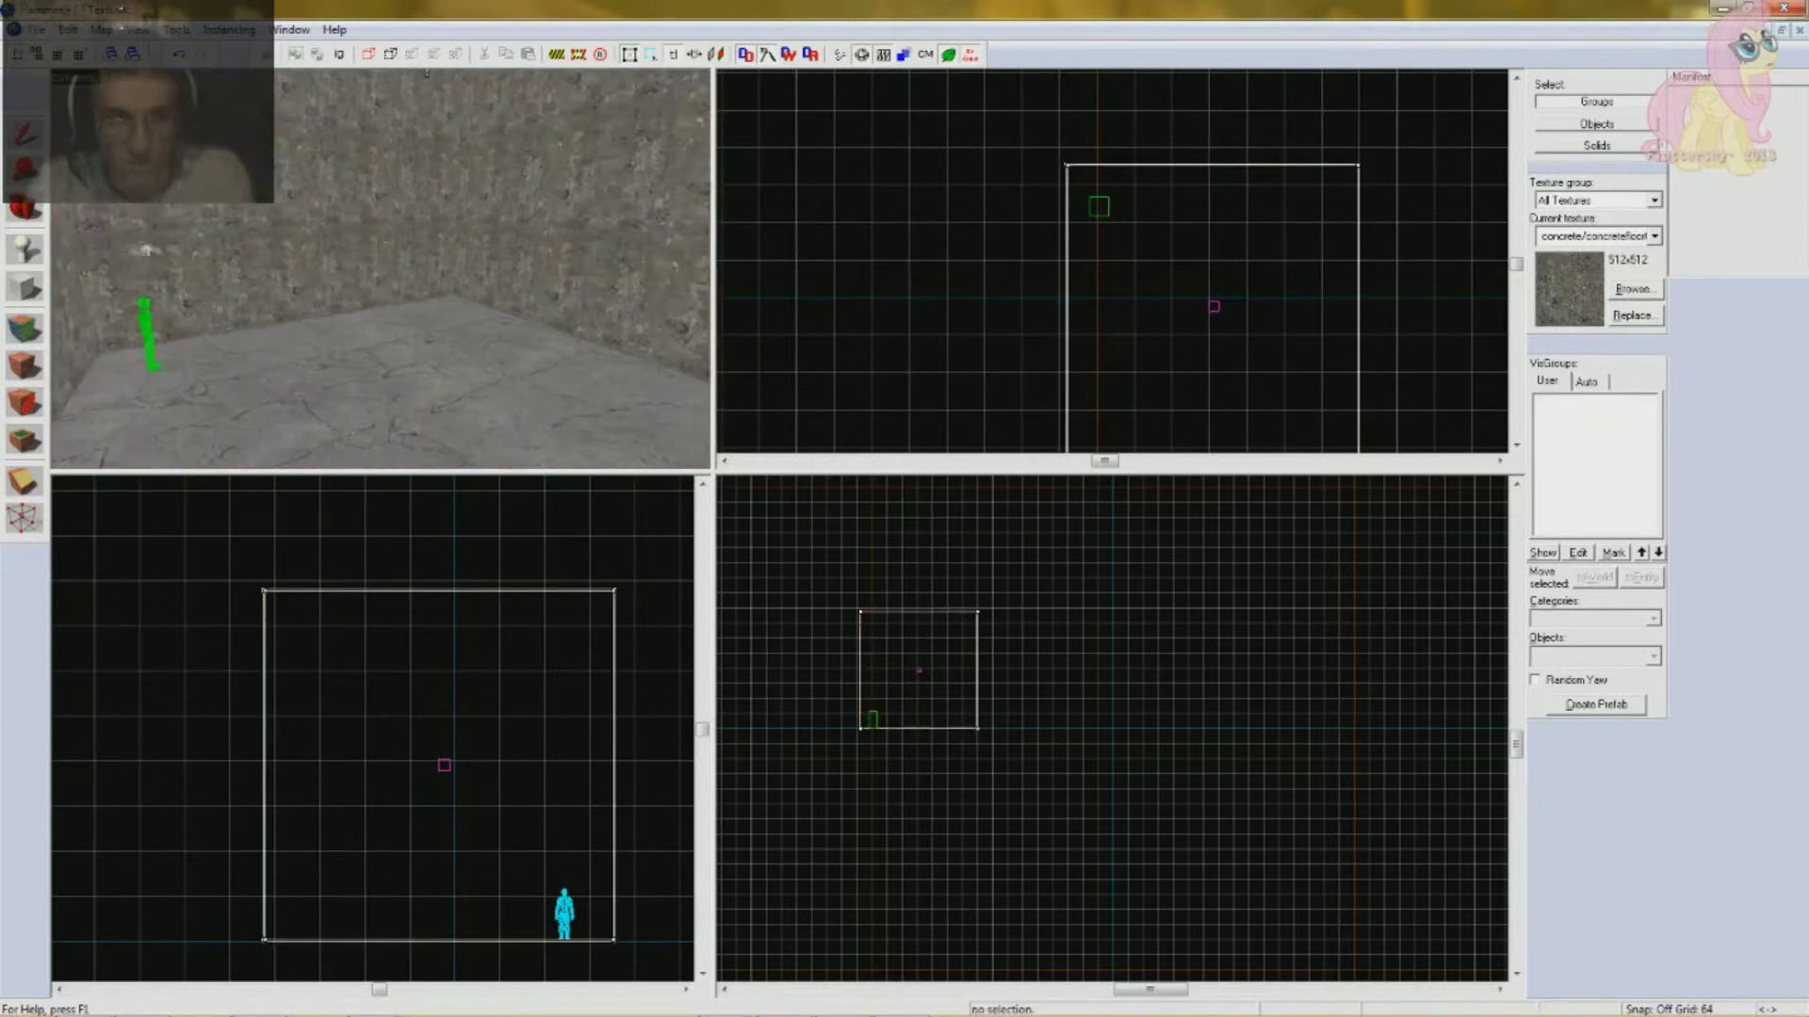
{"action": "left_click", "coordinate": [26, 252]}
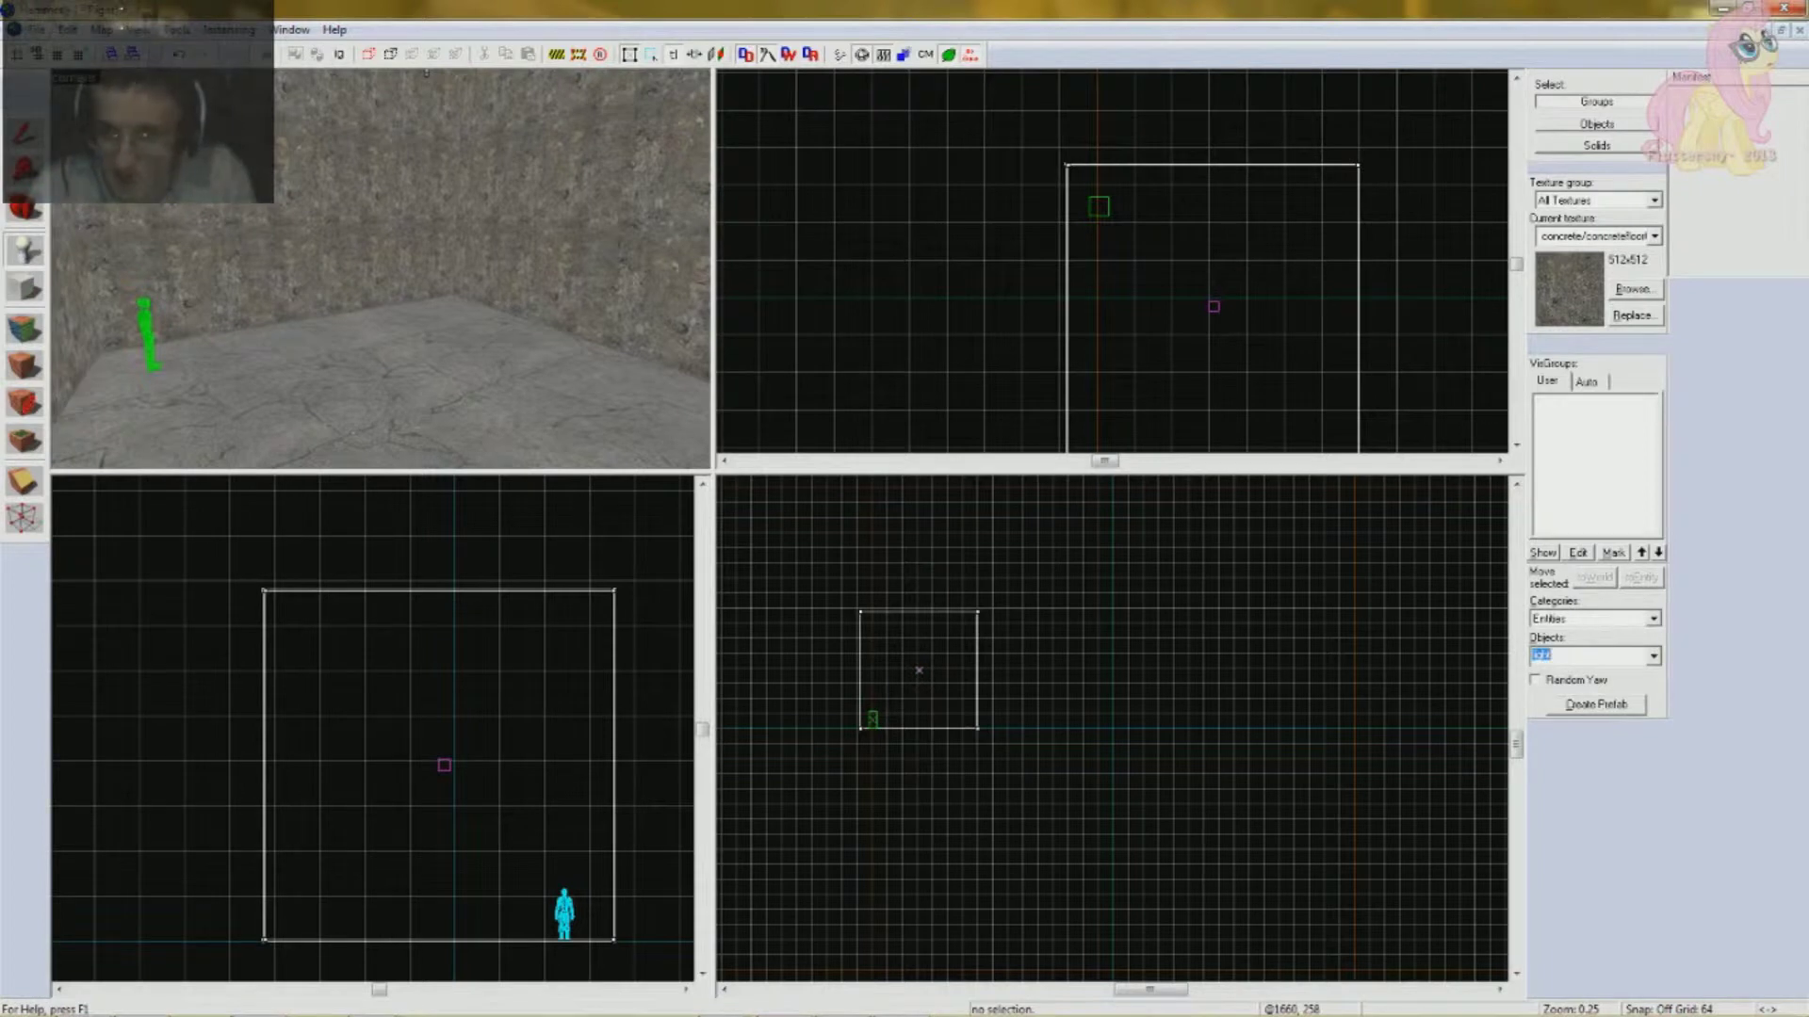
{"action": "type", "text": "envi"}
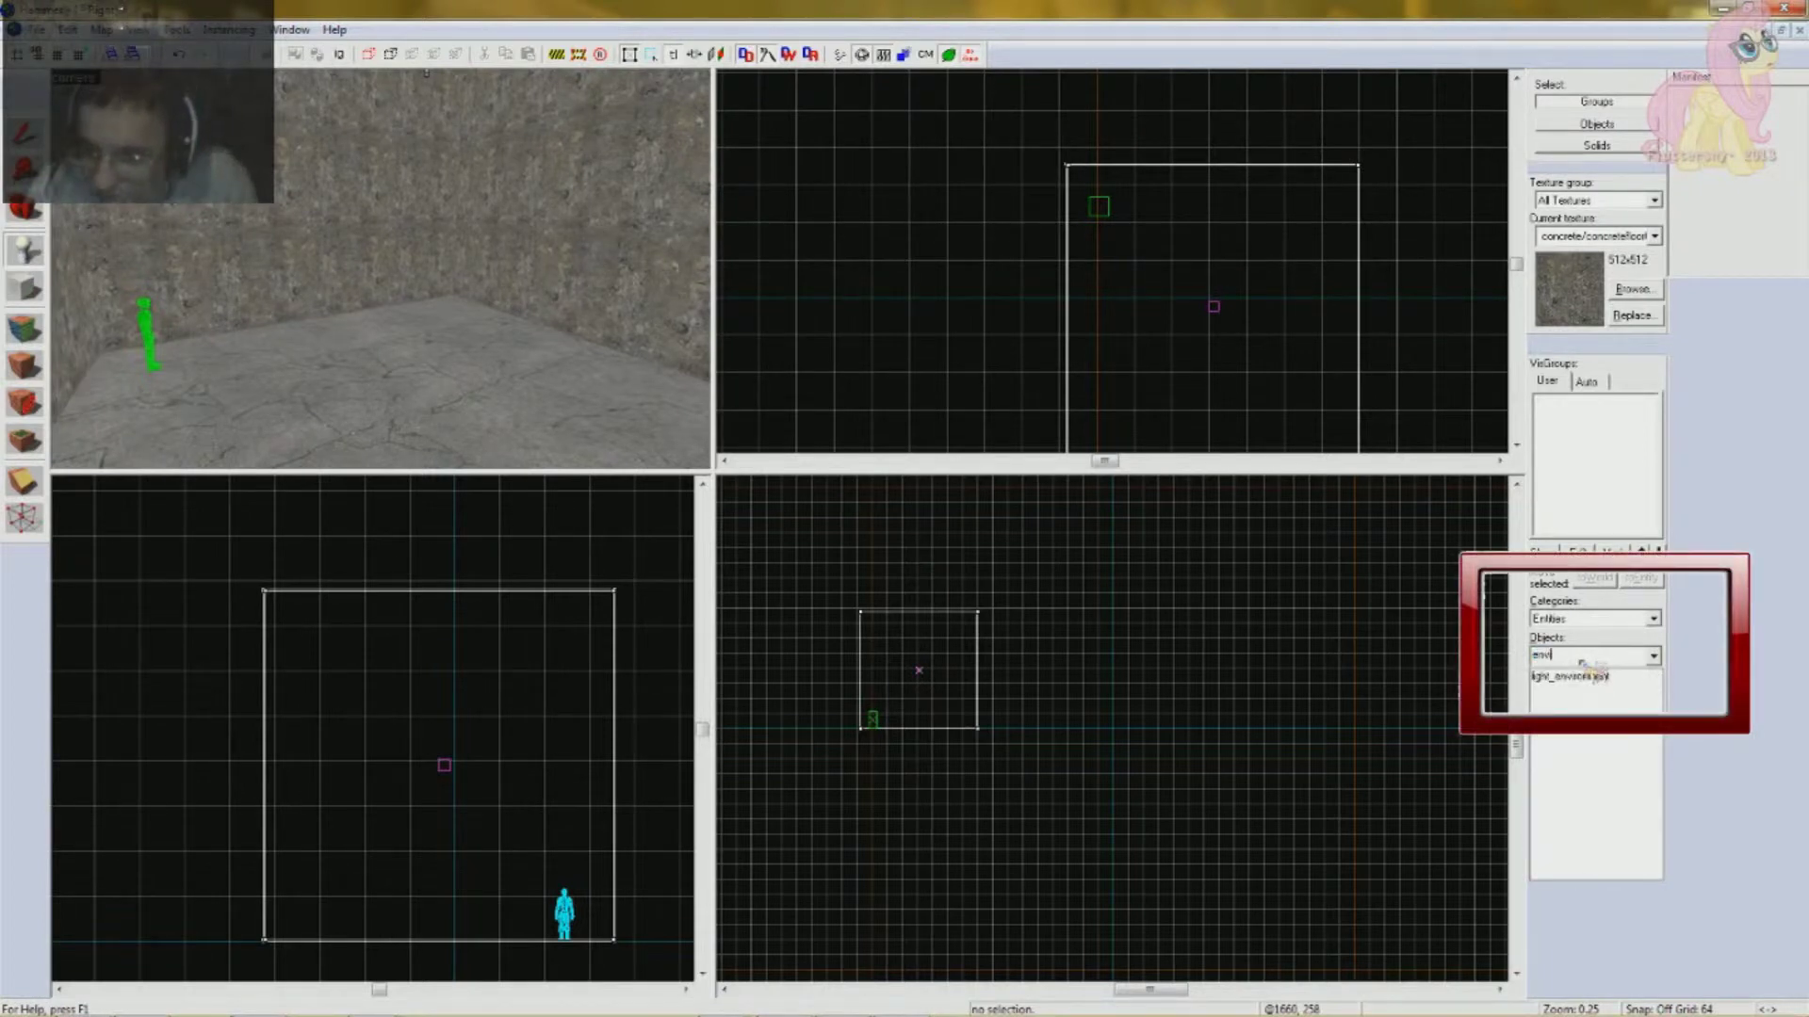
{"action": "left_click", "coordinate": [1572, 675]}
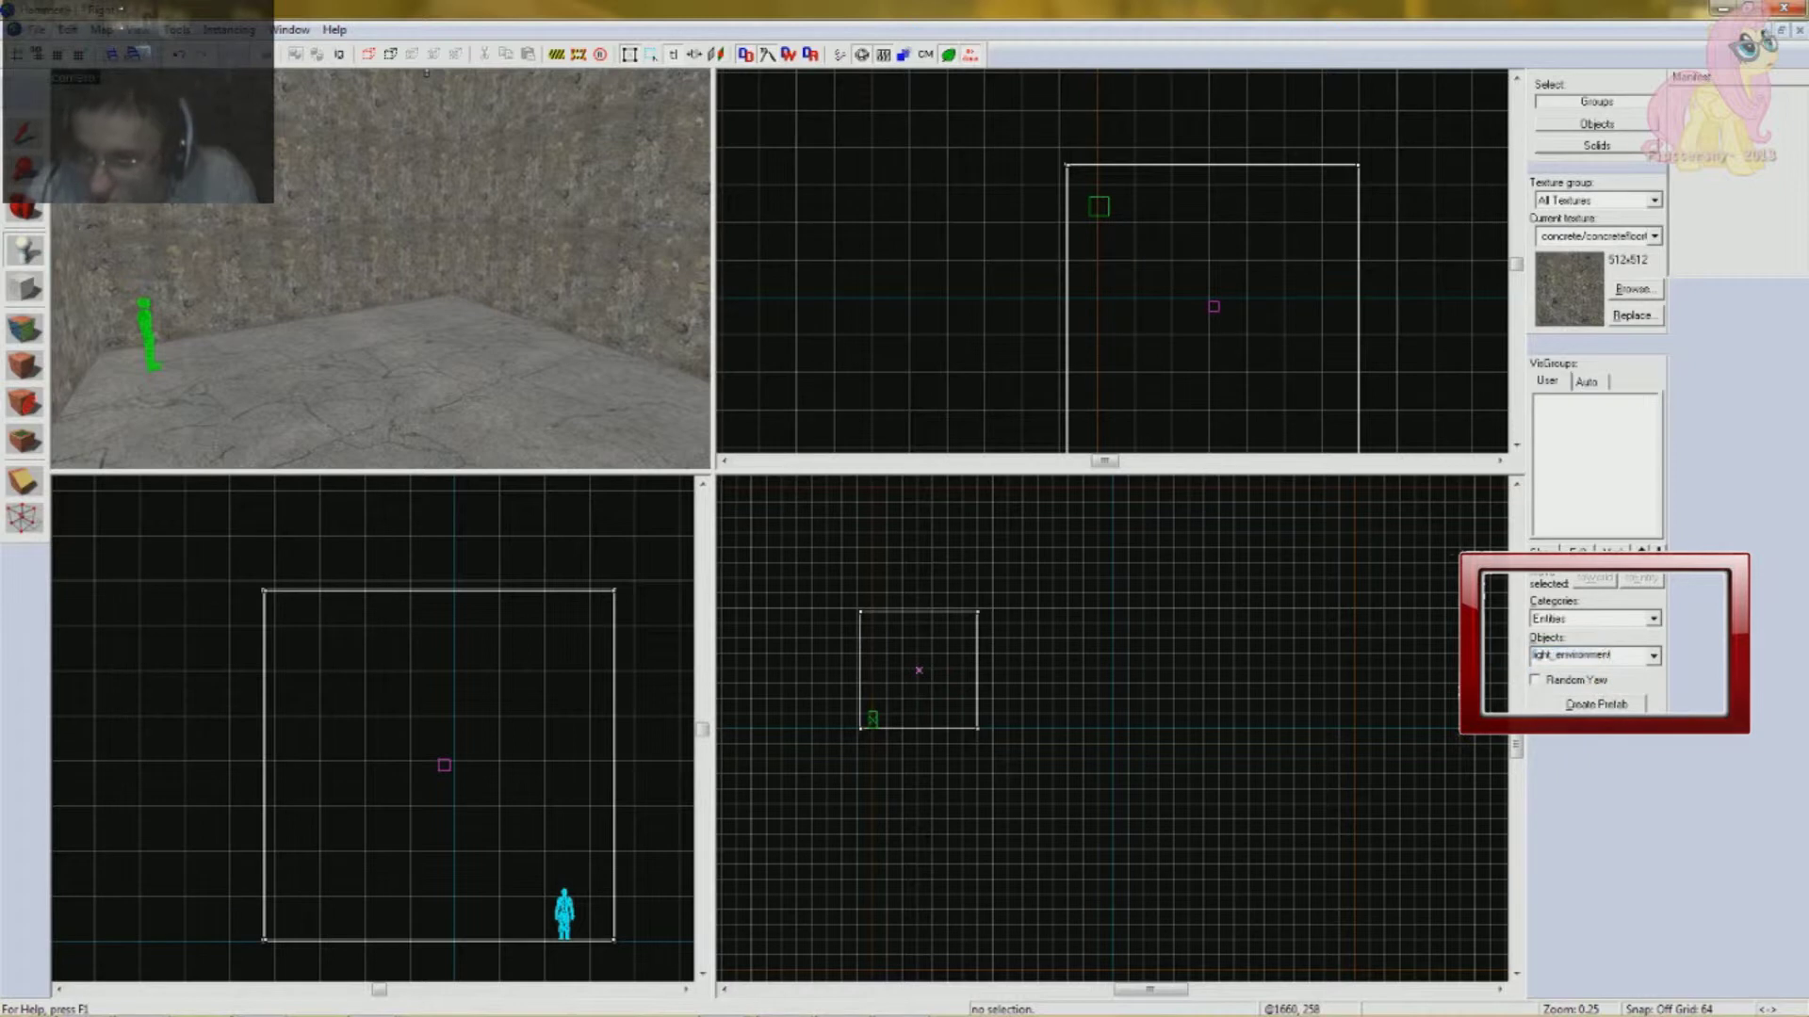
{"action": "key", "text": "Down"}
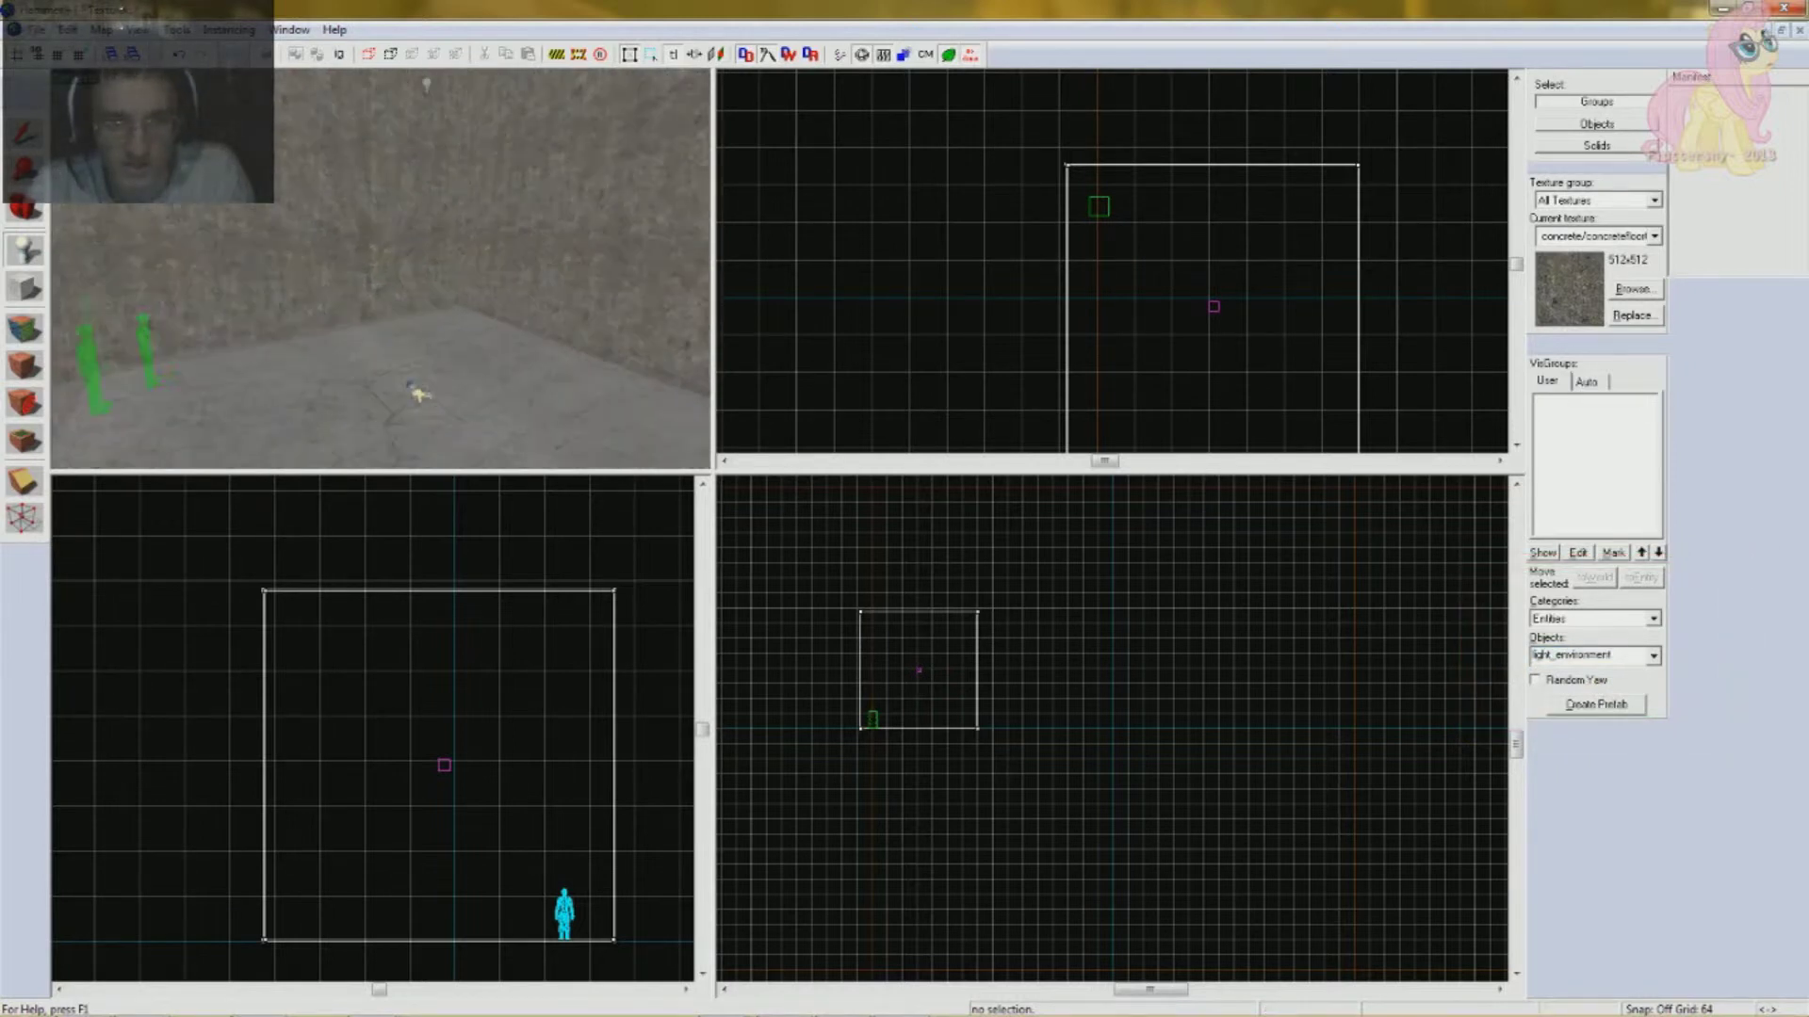
{"action": "left_click", "coordinate": [416, 362]}
{"action": "key", "text": "shift+s"}
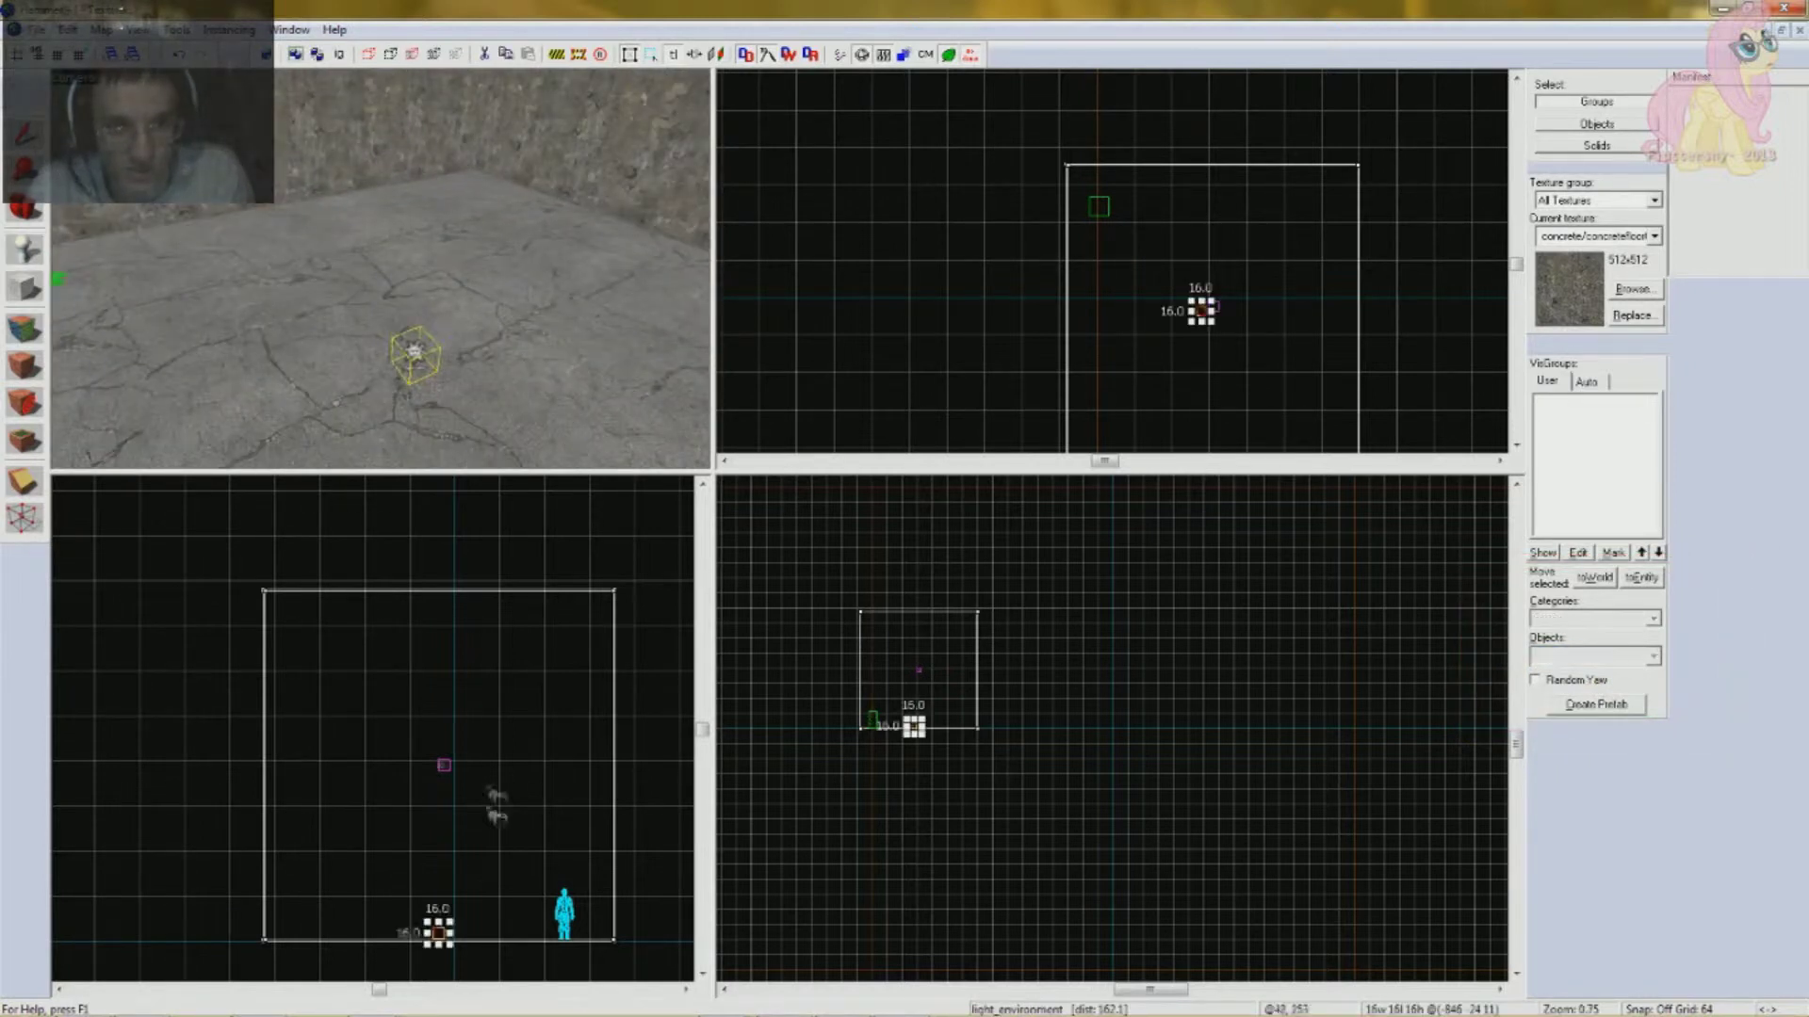
- Raise the light_environment entity from the floor to mid-room height, just above the existing light entity
{"action": "scroll", "coordinate": [436, 928], "scroll_direction": "up", "scroll_amount": 5}
{"action": "left_click_drag", "start_coordinate": [460, 894], "coordinate": [457, 751]}
{"action": "scroll", "coordinate": [450, 782], "scroll_direction": "down", "scroll_amount": 6}
{"action": "scroll", "coordinate": [452, 768], "scroll_direction": "up", "scroll_amount": 2}
{"action": "key", "text": "z"}
{"action": "scroll", "coordinate": [443, 234], "scroll_direction": "up", "scroll_amount": 3}
{"action": "scroll", "coordinate": [443, 235], "scroll_direction": "down", "scroll_amount": 2}
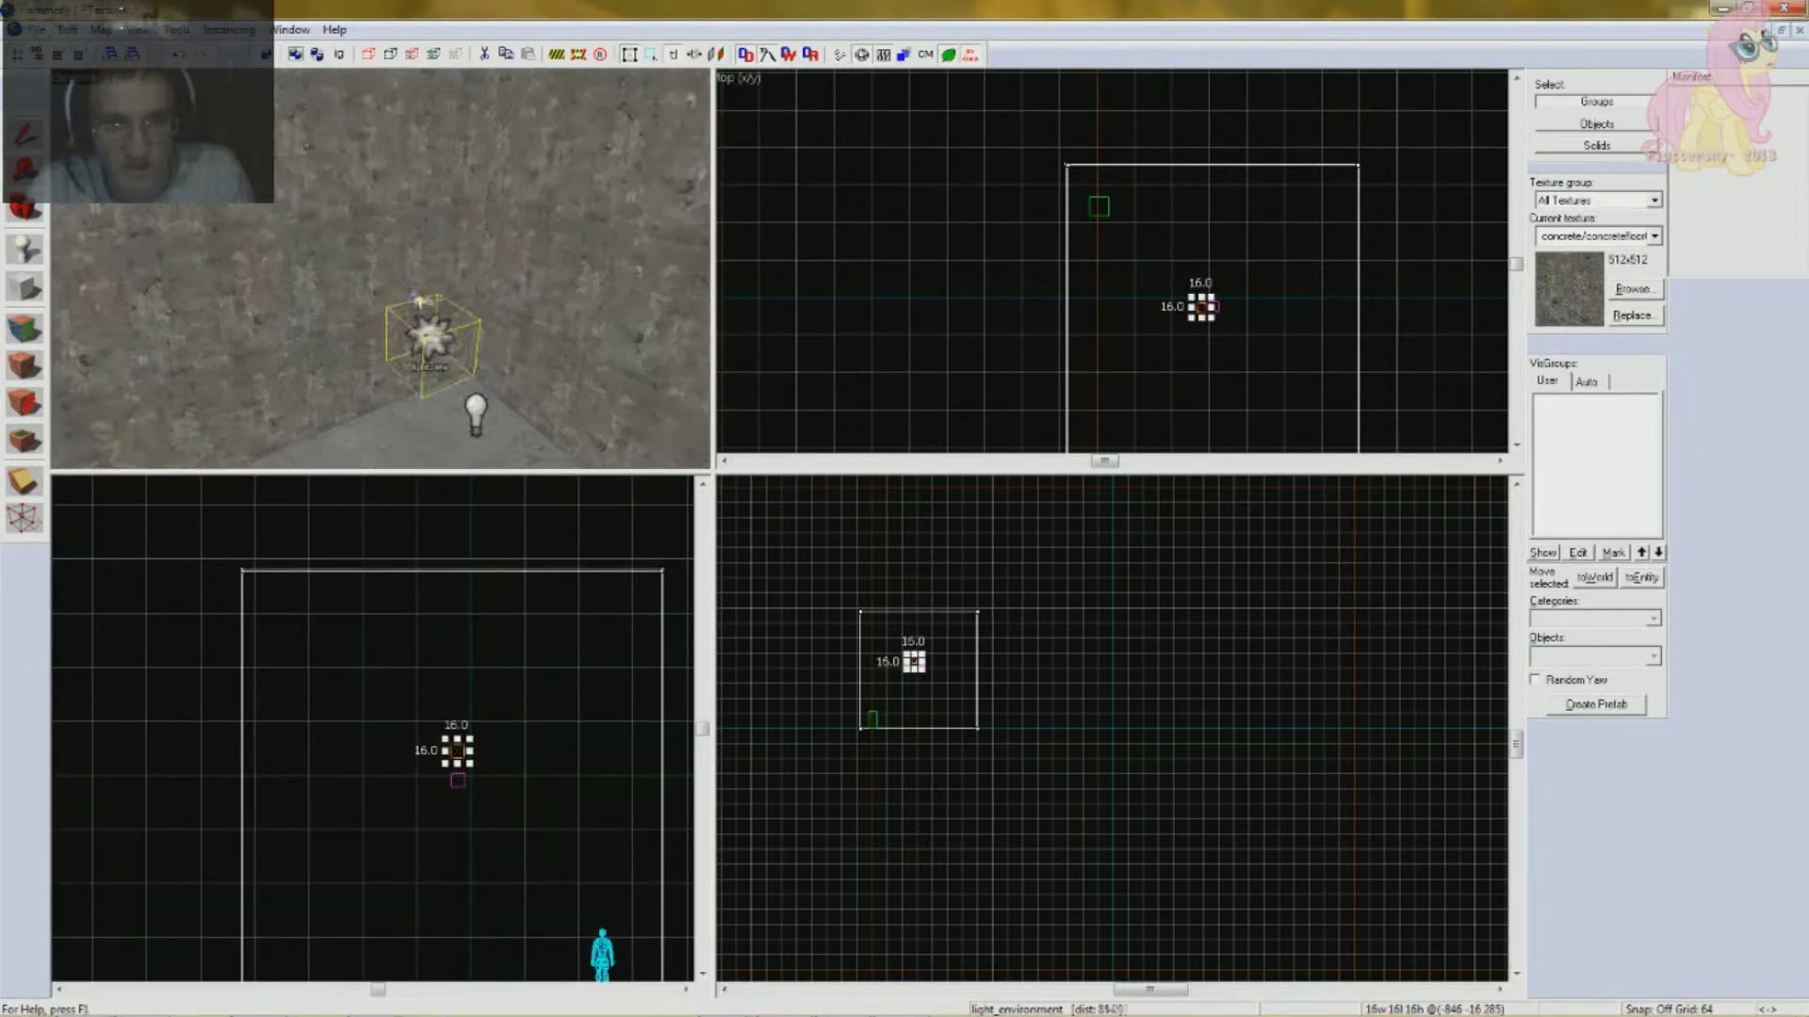
- Examine the light_environment entity's properties, especially its Brightness colour and intensity values, and leave them without editing
{"action": "key", "text": "alt+Return"}
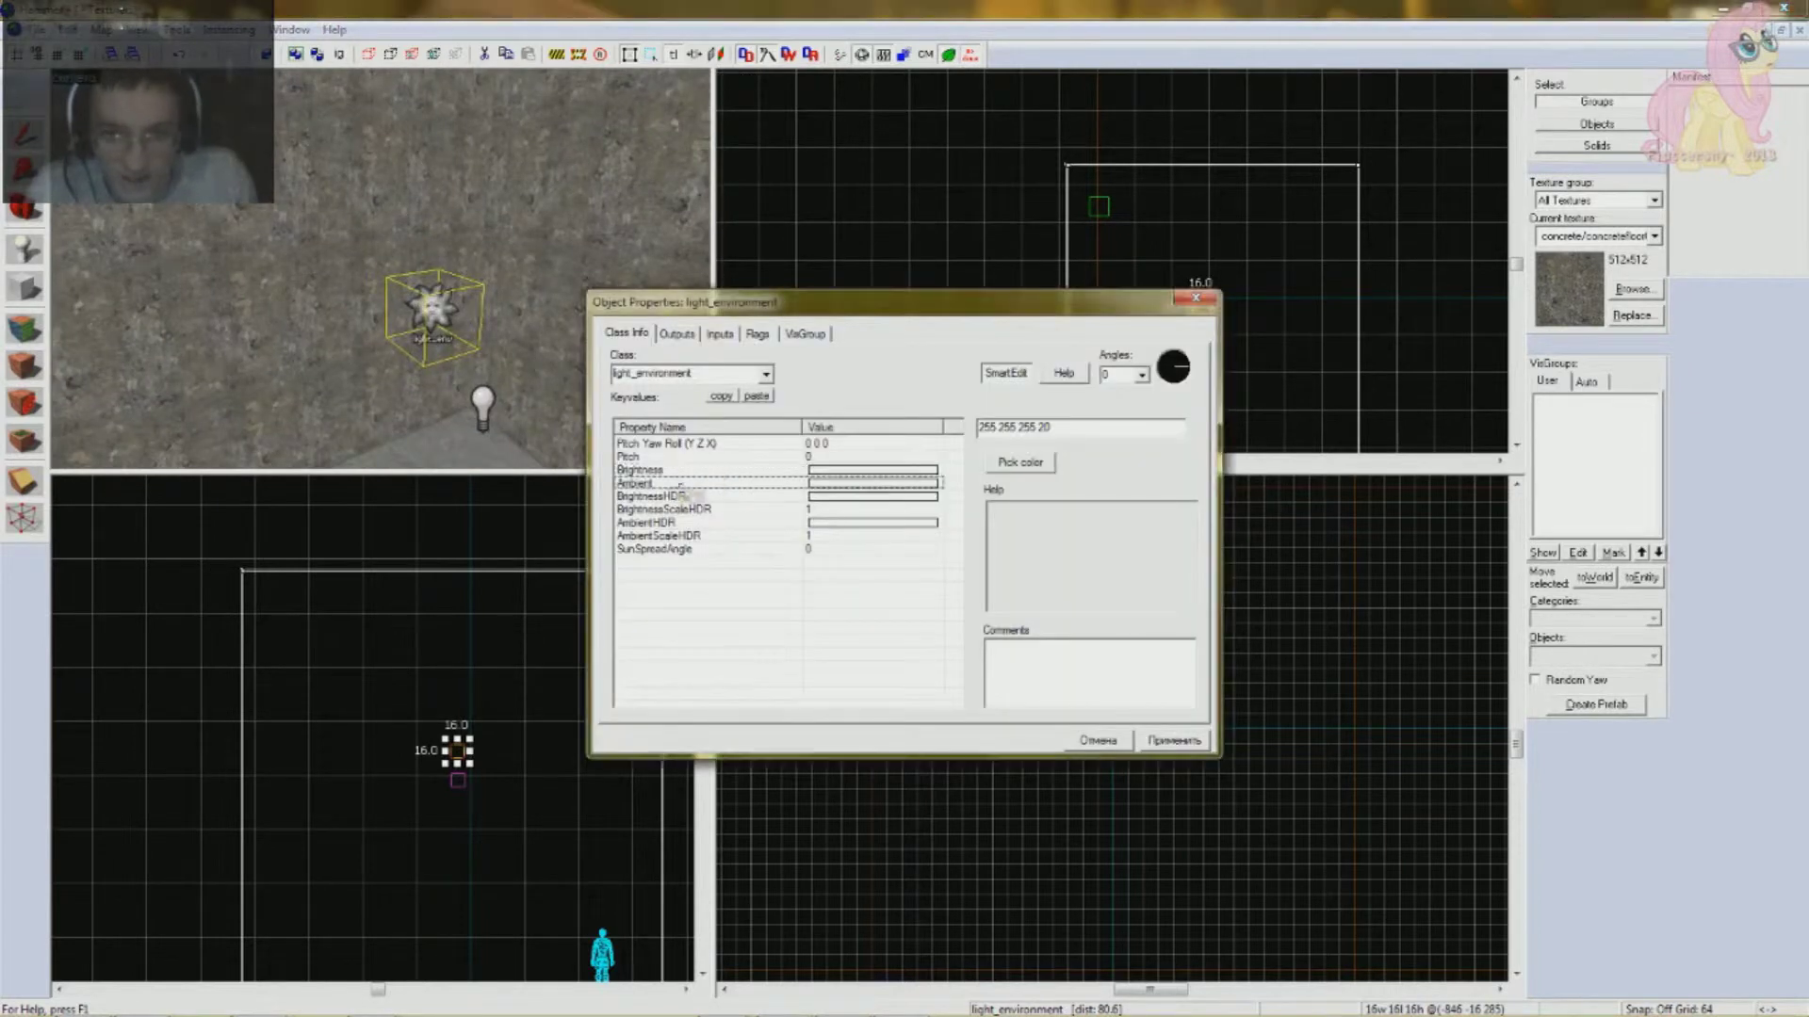
{"action": "left_click", "coordinate": [757, 334]}
{"action": "left_click", "coordinate": [805, 333]}
{"action": "left_click", "coordinate": [626, 332]}
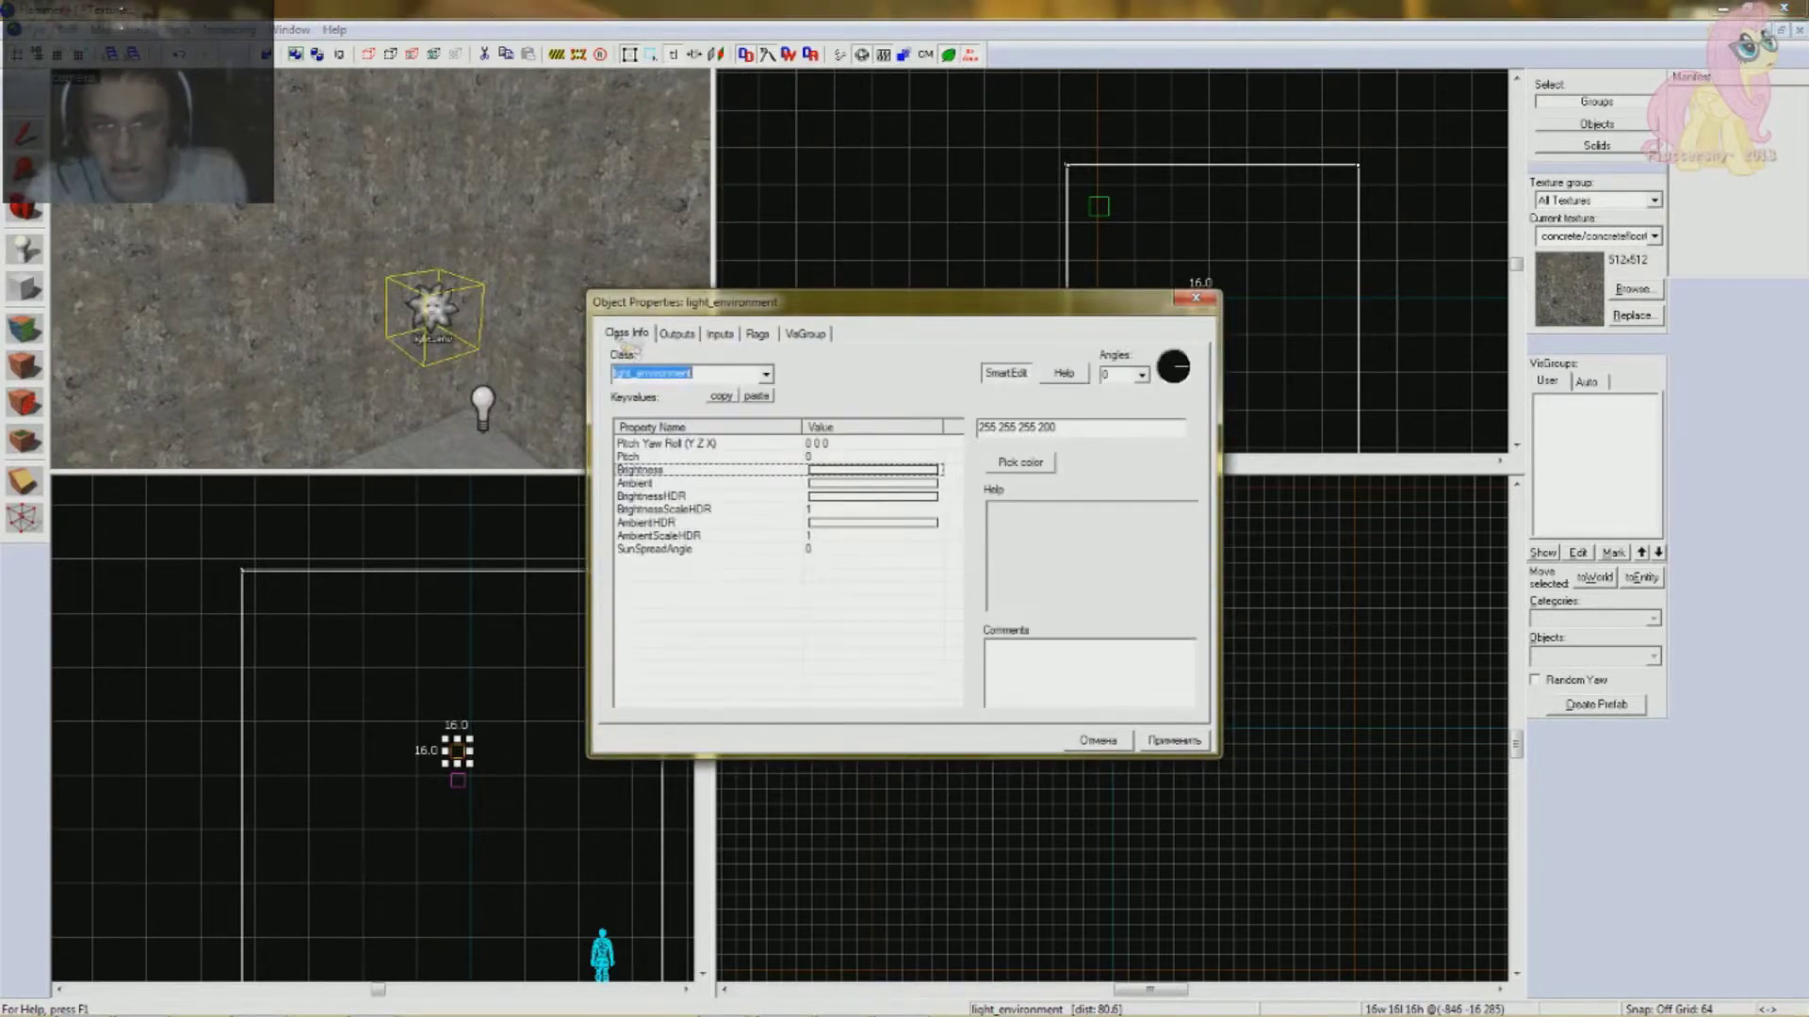
{"action": "left_click", "coordinate": [761, 459]}
{"action": "left_click", "coordinate": [836, 470]}
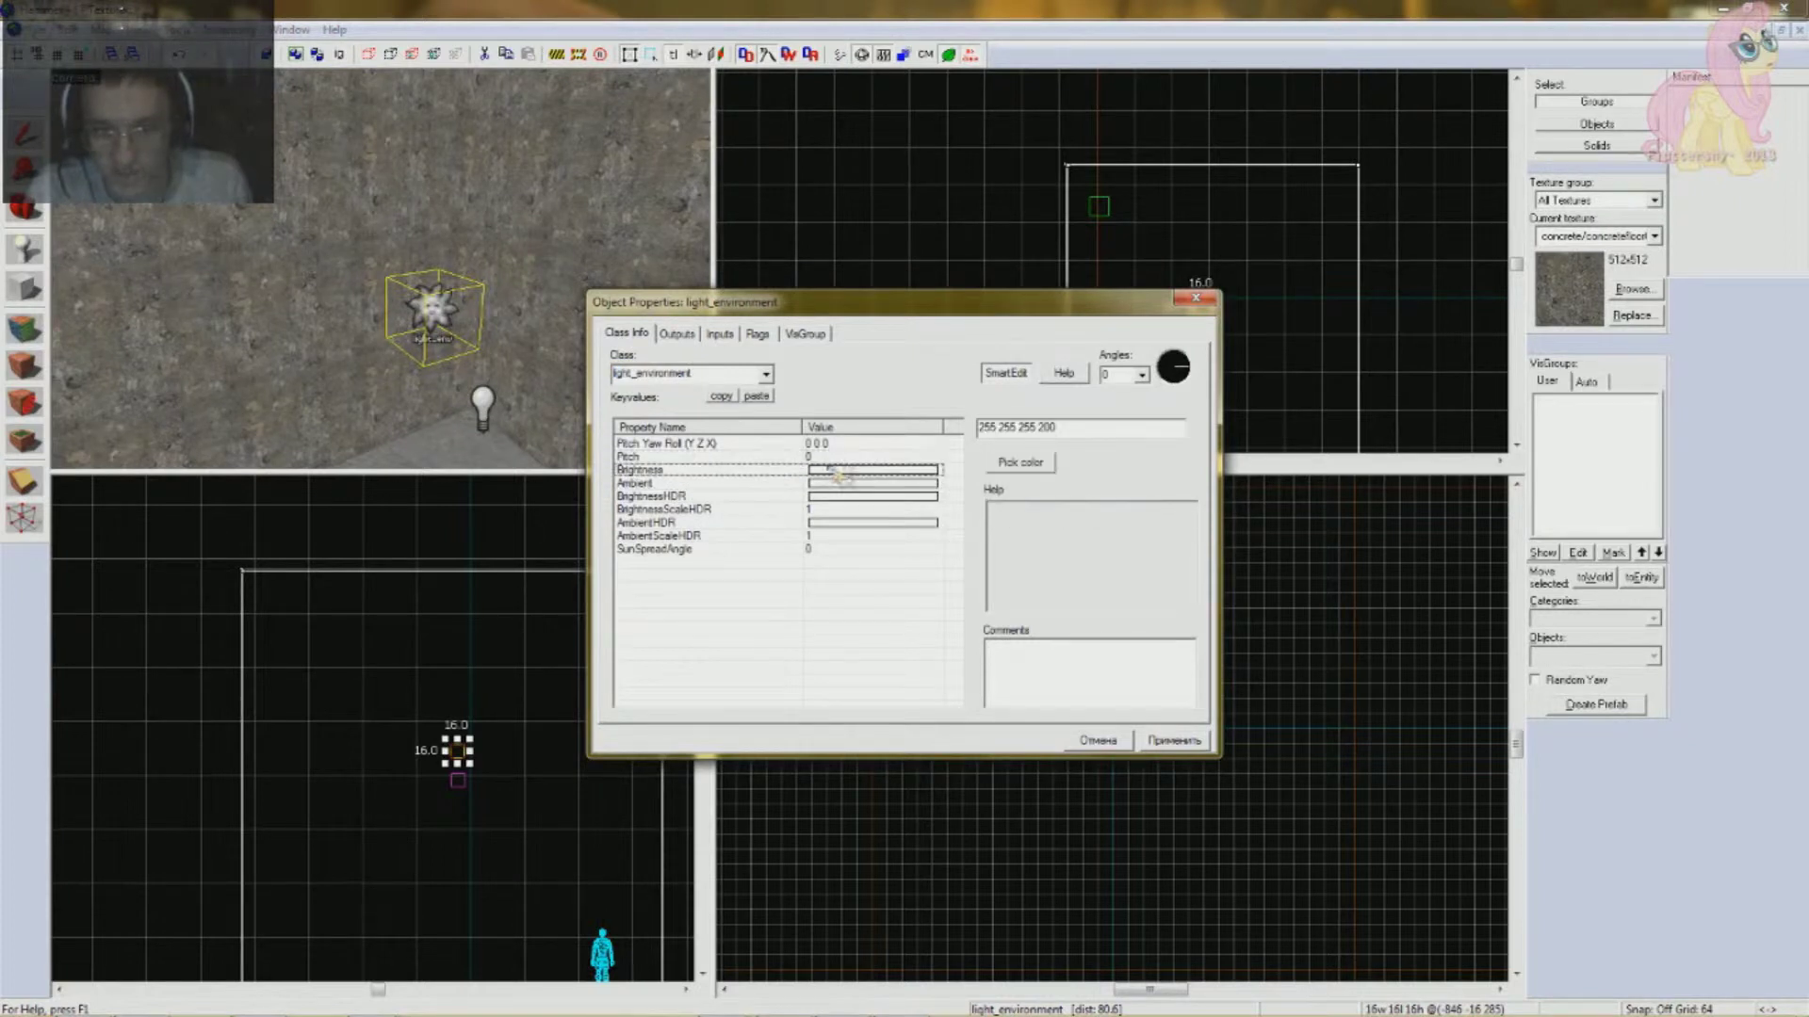
{"action": "left_click", "coordinate": [1020, 461]}
{"action": "left_click", "coordinate": [805, 468]}
{"action": "left_click", "coordinate": [849, 469]}
{"action": "left_click", "coordinate": [1103, 377]}
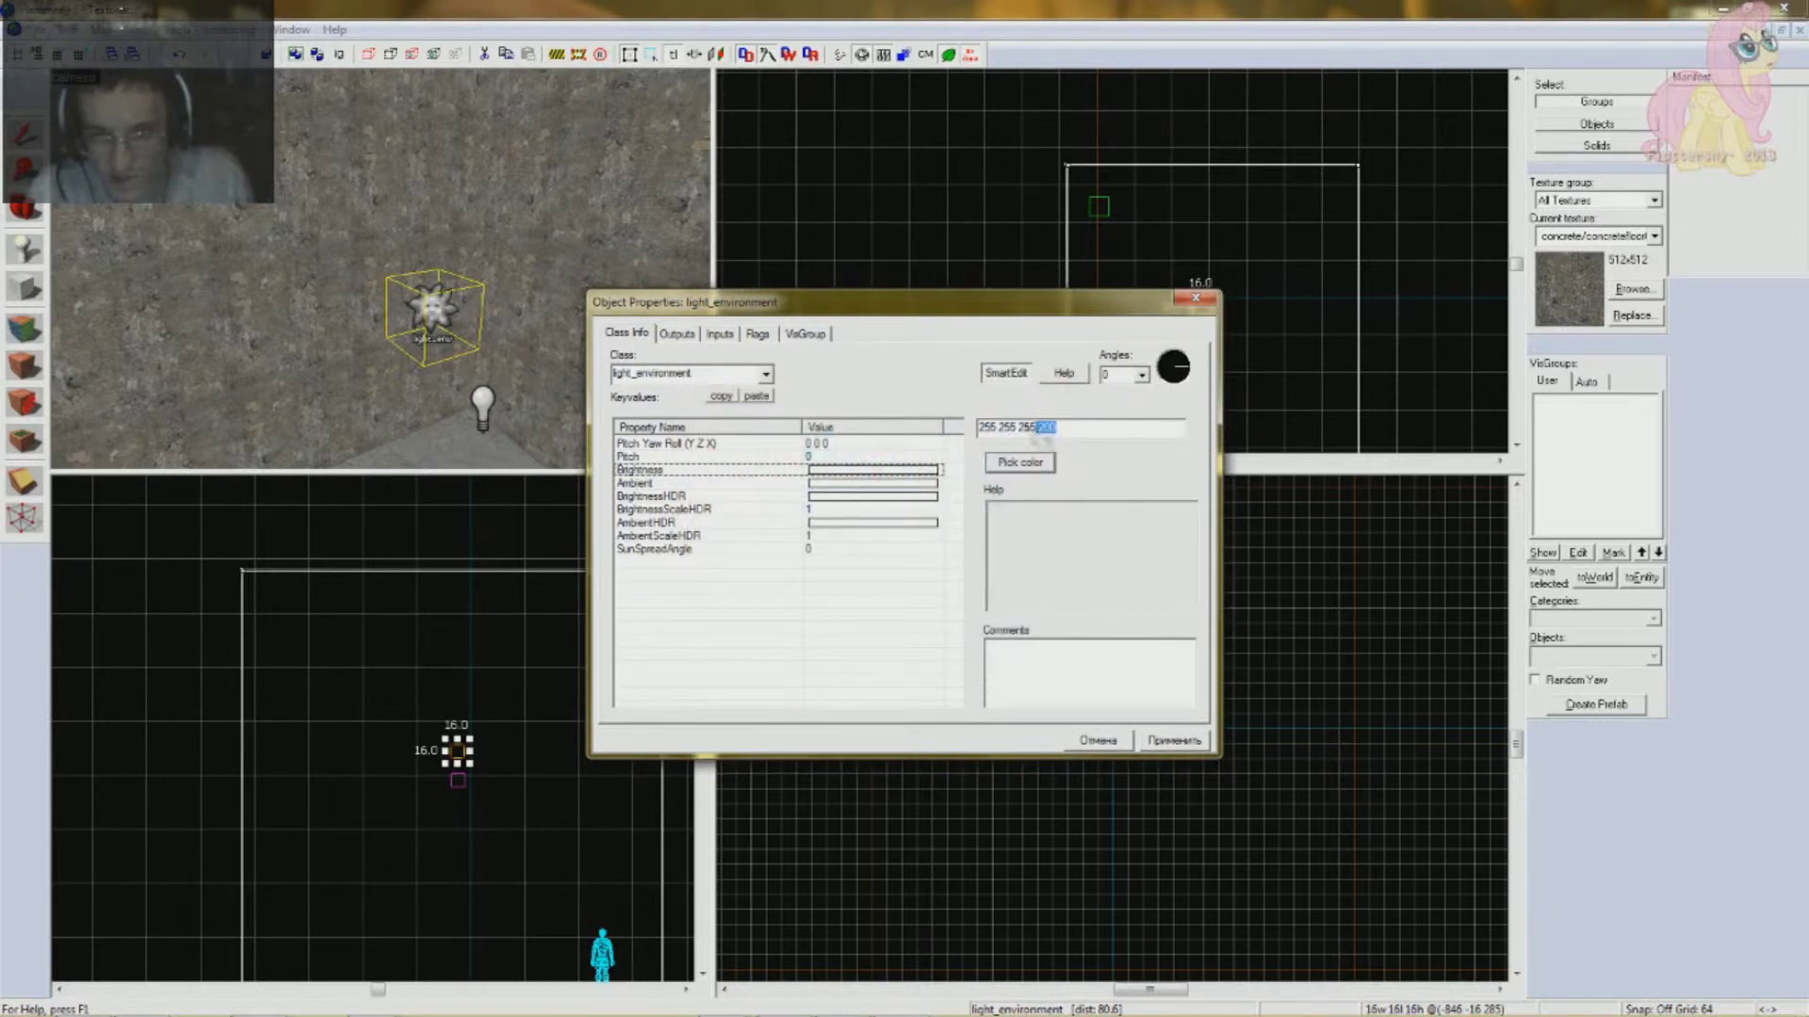
{"action": "left_click", "coordinate": [881, 548]}
{"action": "left_click", "coordinate": [1195, 297]}
{"action": "left_click", "coordinate": [1268, 258]}
- View the sky ceiling, open the texture browser from the face editor and look through the skybox textures
{"action": "scroll", "coordinate": [363, 224], "scroll_direction": "down", "scroll_amount": 3}
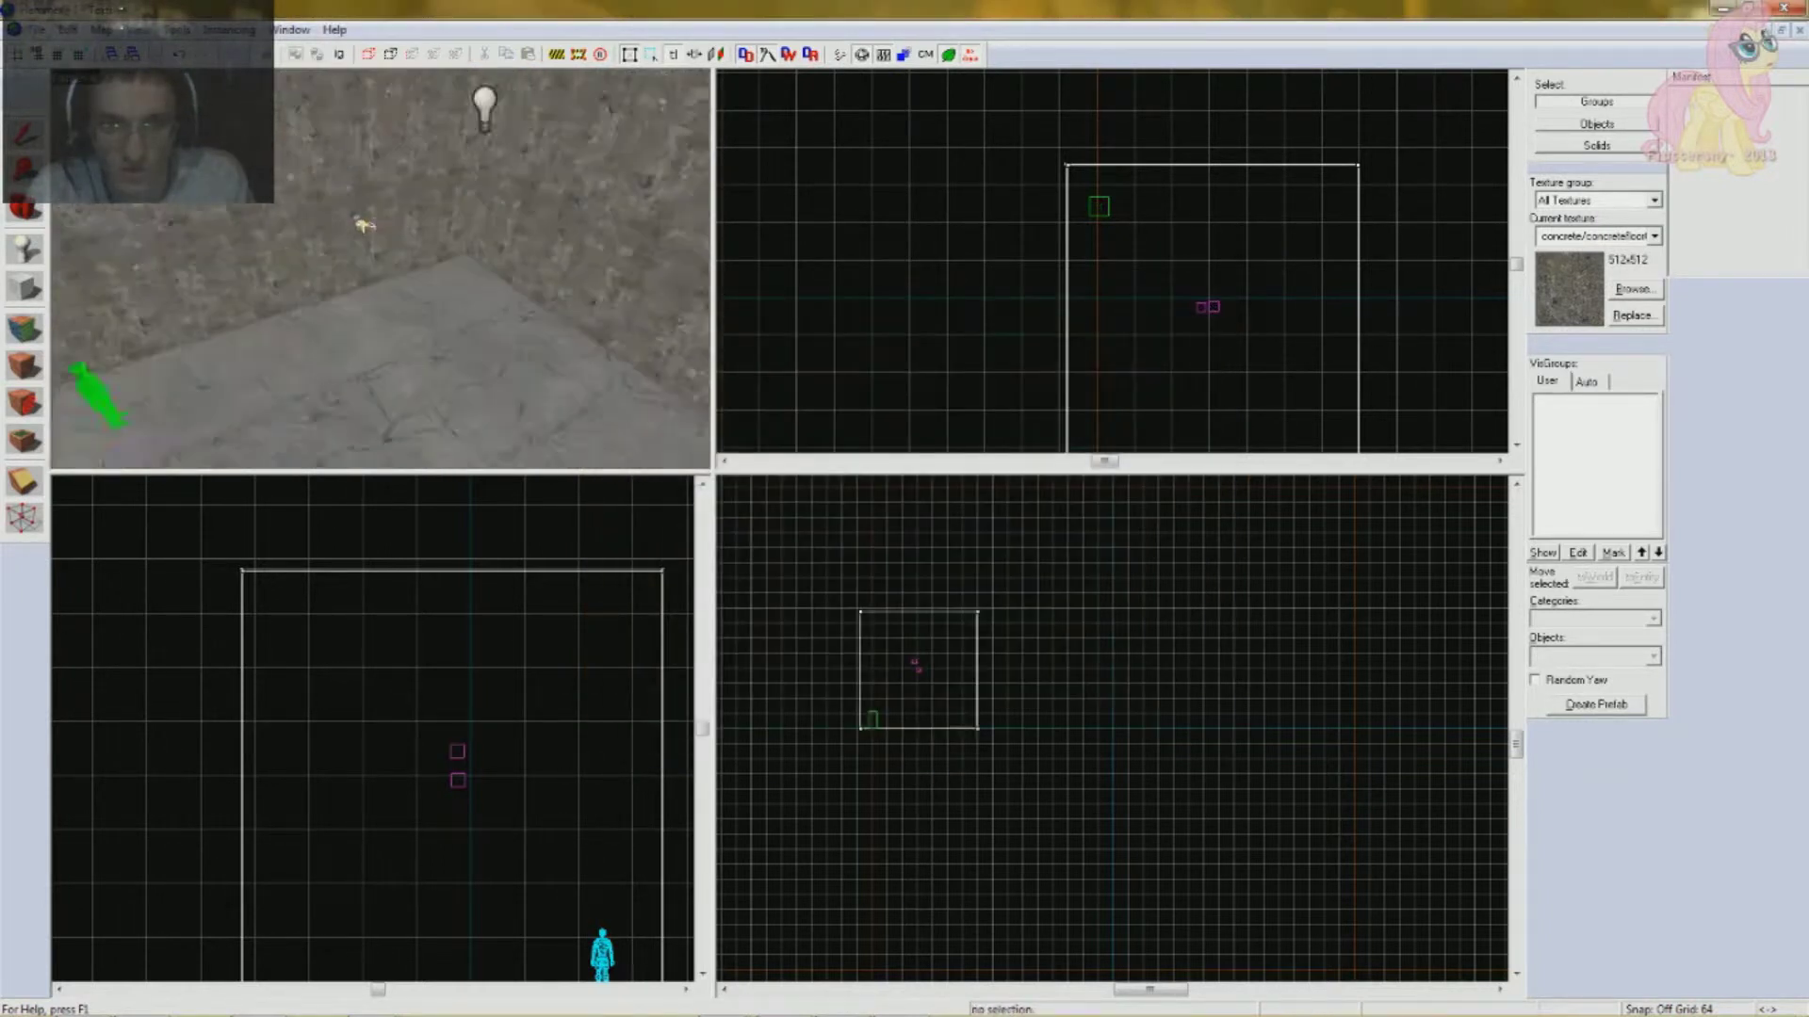
{"action": "key", "text": "z"}
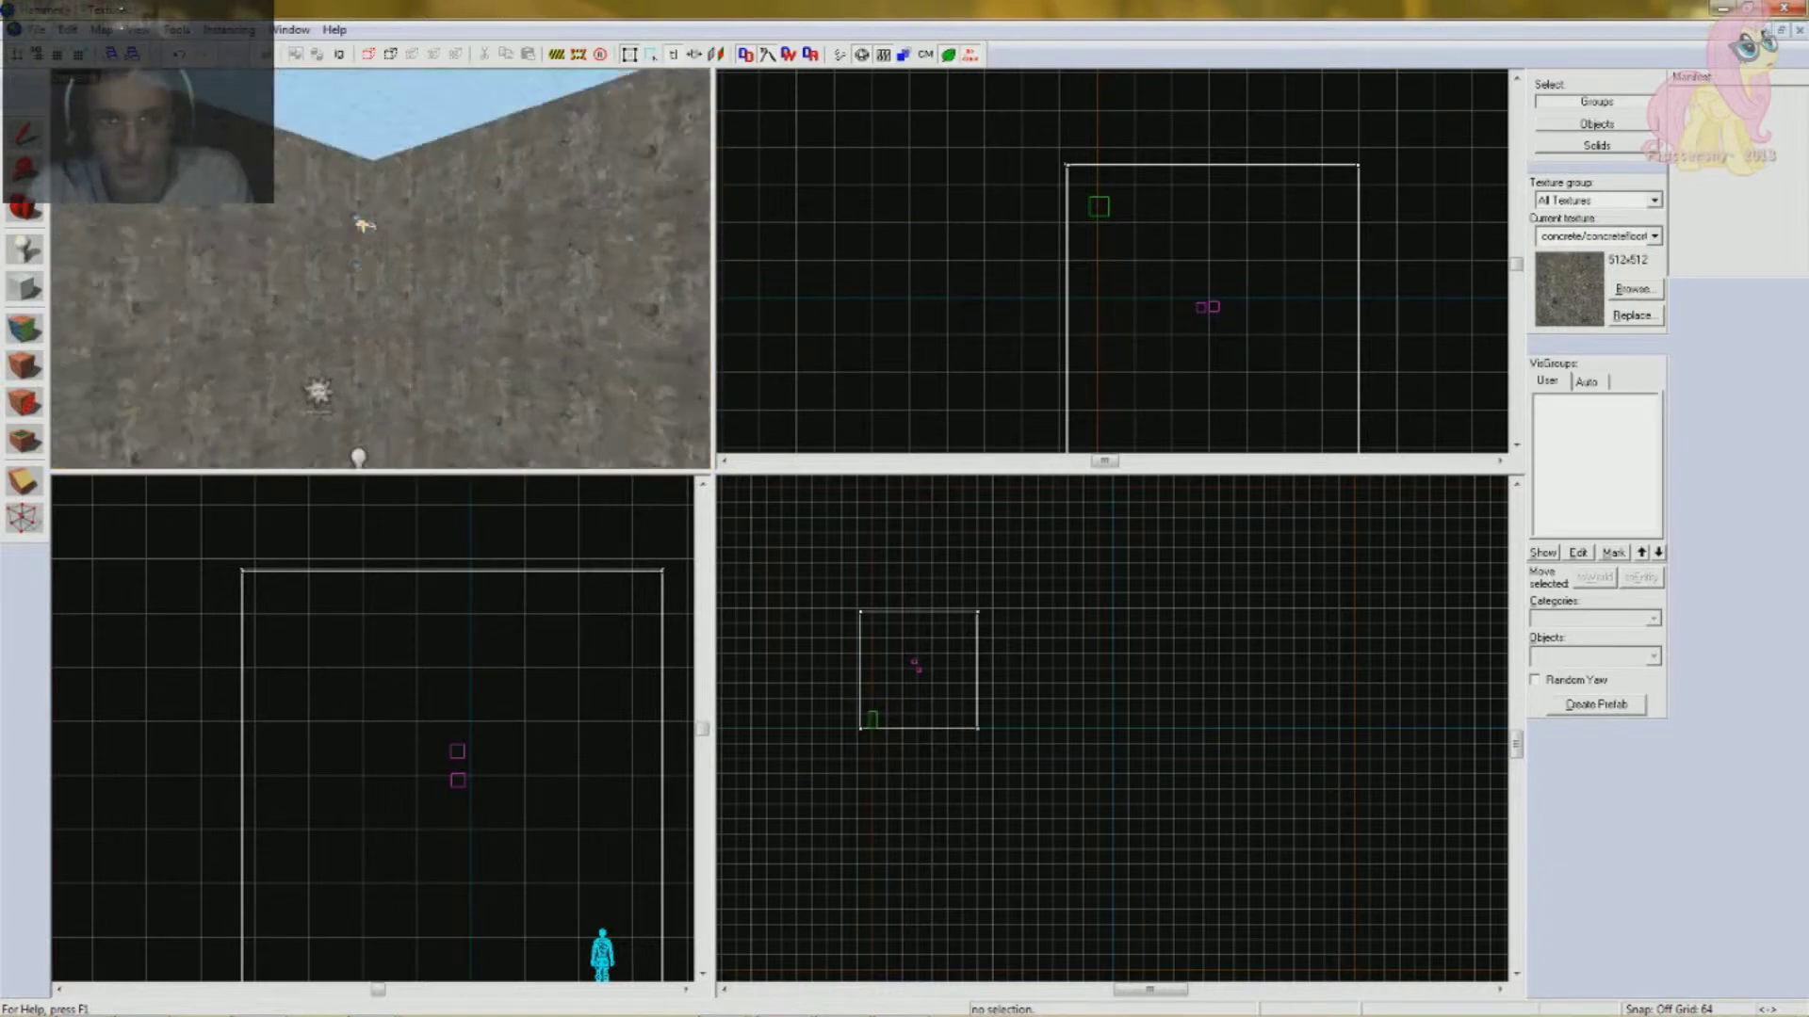
{"action": "key", "text": "Up"}
{"action": "key", "text": "Up"}
{"action": "key", "text": "Up"}
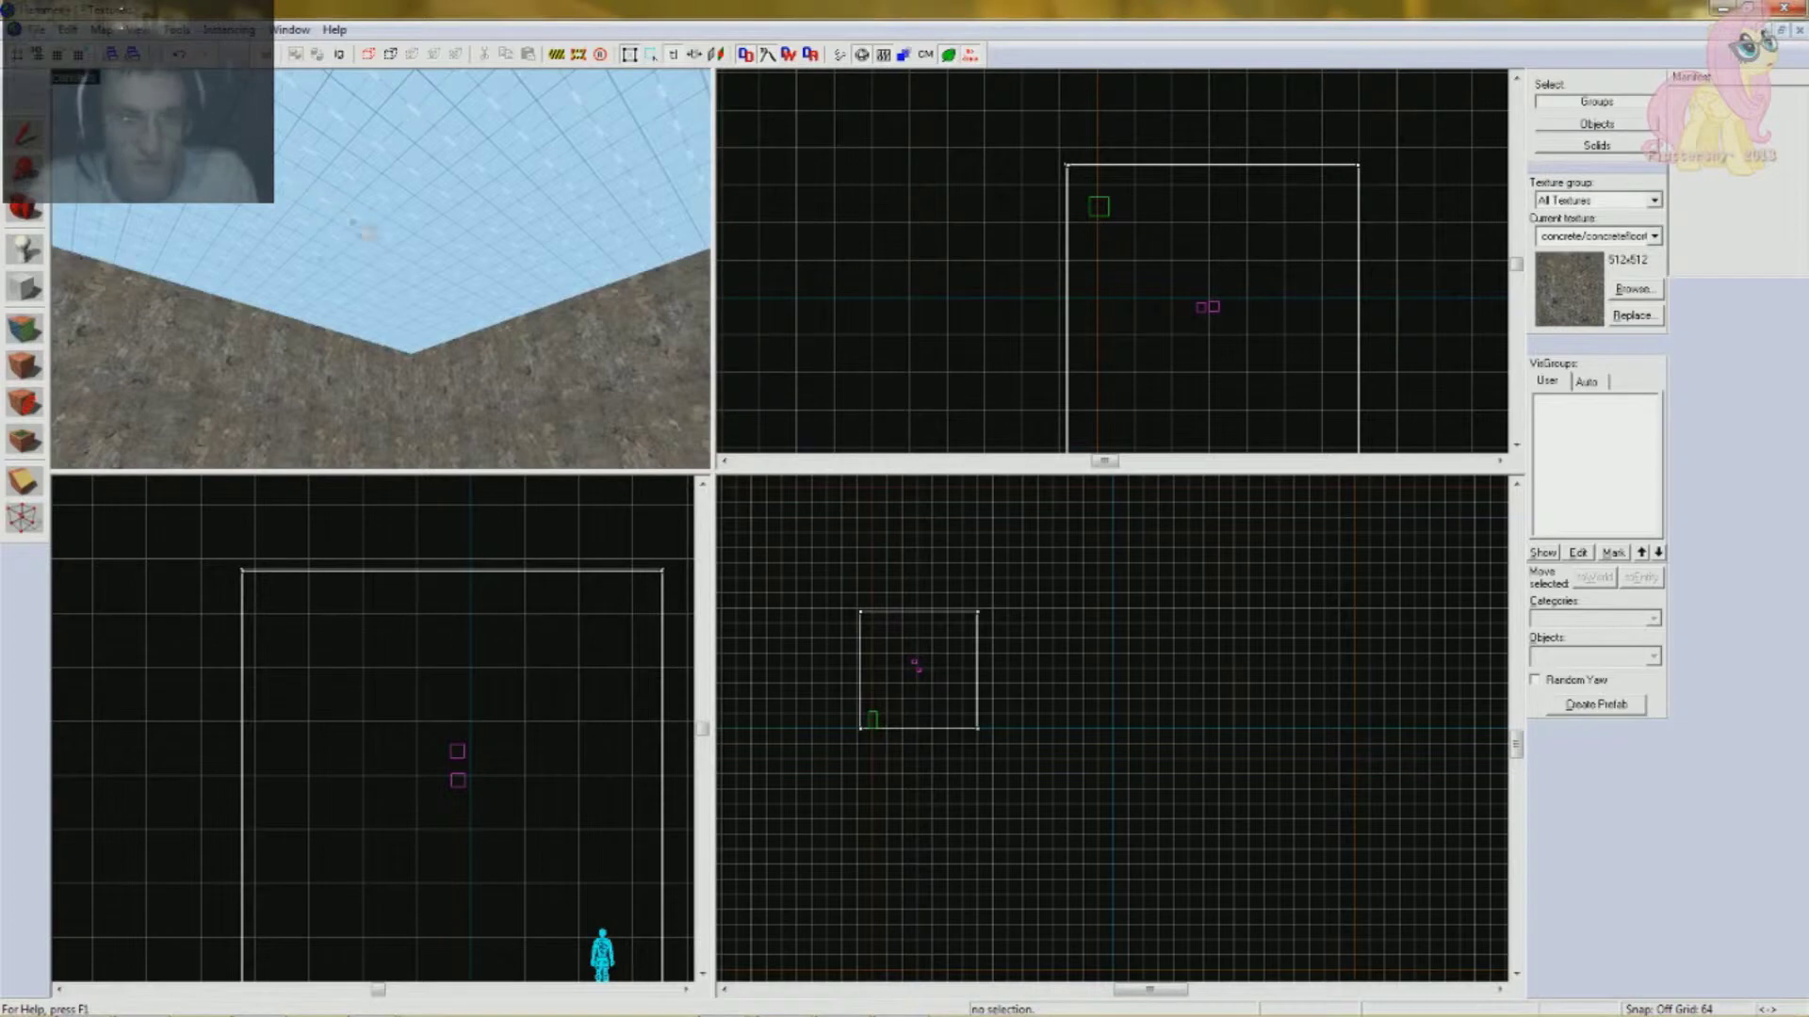
{"action": "left_click", "coordinate": [27, 331]}
{"action": "left_click", "coordinate": [857, 581]}
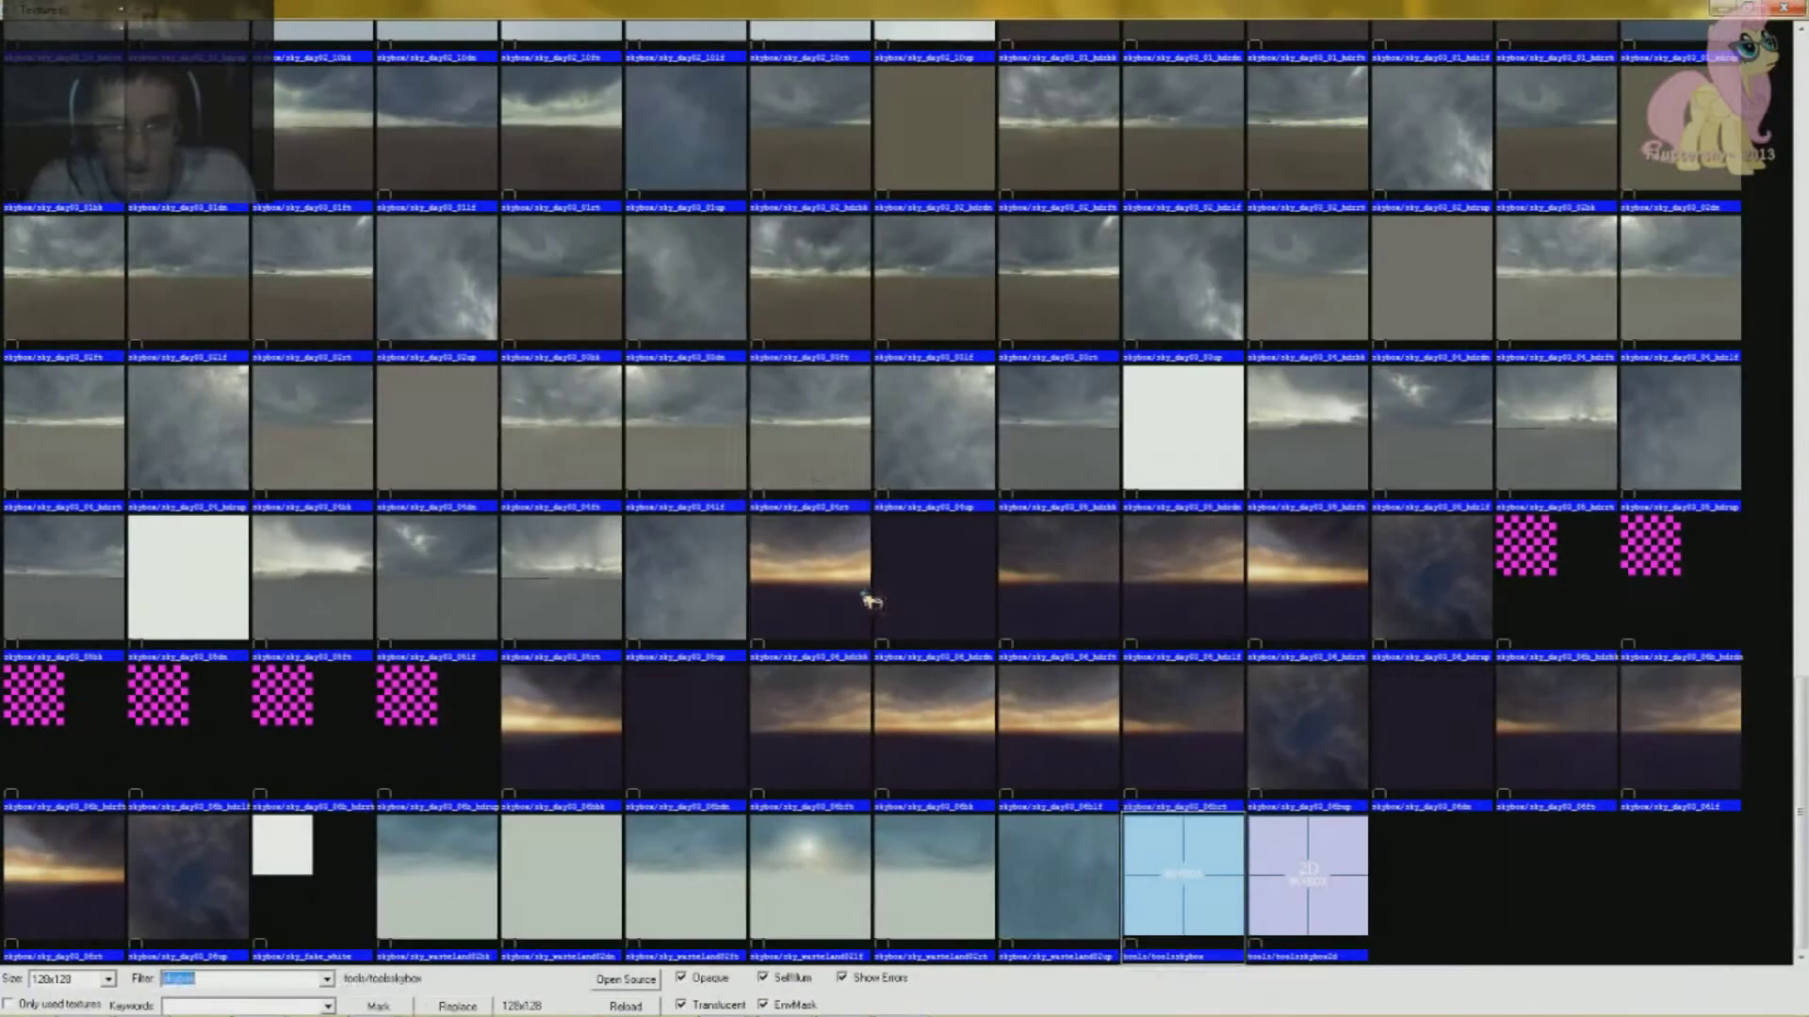
{"action": "scroll", "coordinate": [820, 484], "scroll_direction": "down", "scroll_amount": 10}
{"action": "scroll", "coordinate": [769, 431], "scroll_direction": "up", "scroll_amount": 5}
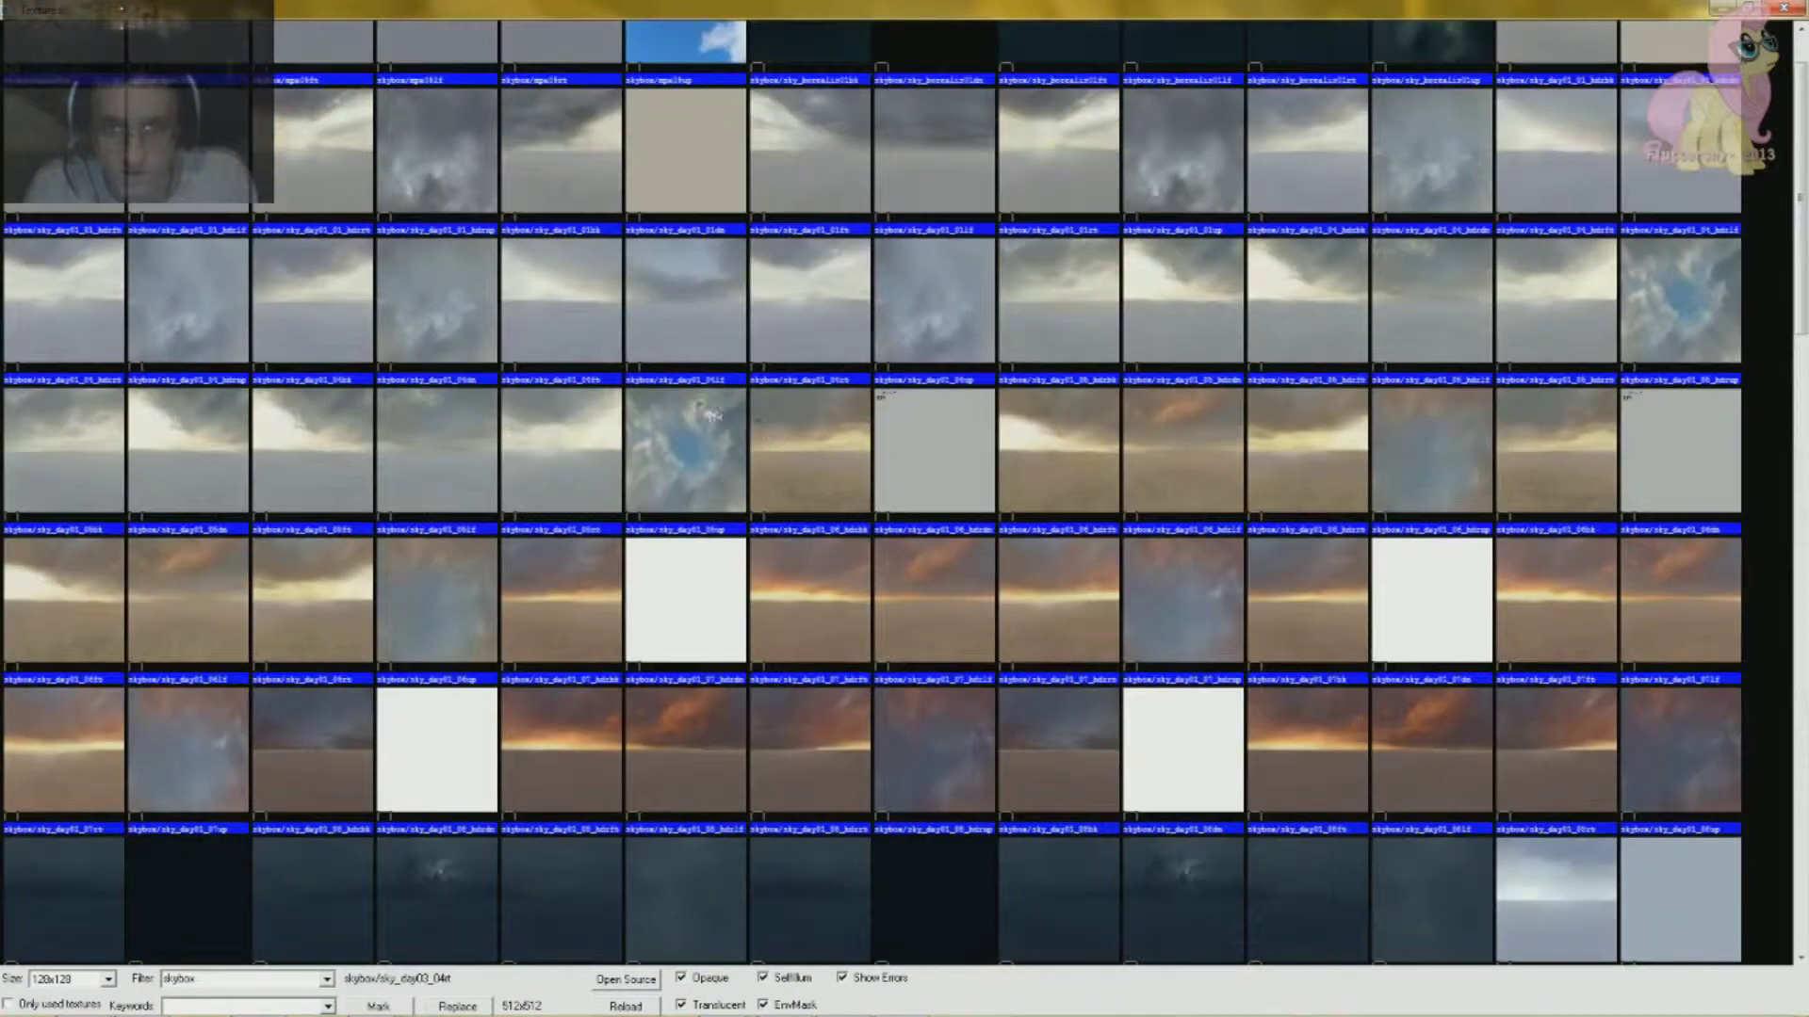
- Compare the names and images of individual sky_day01 textures, and close the texture browser and face editor
{"action": "left_click", "coordinate": [688, 363]}
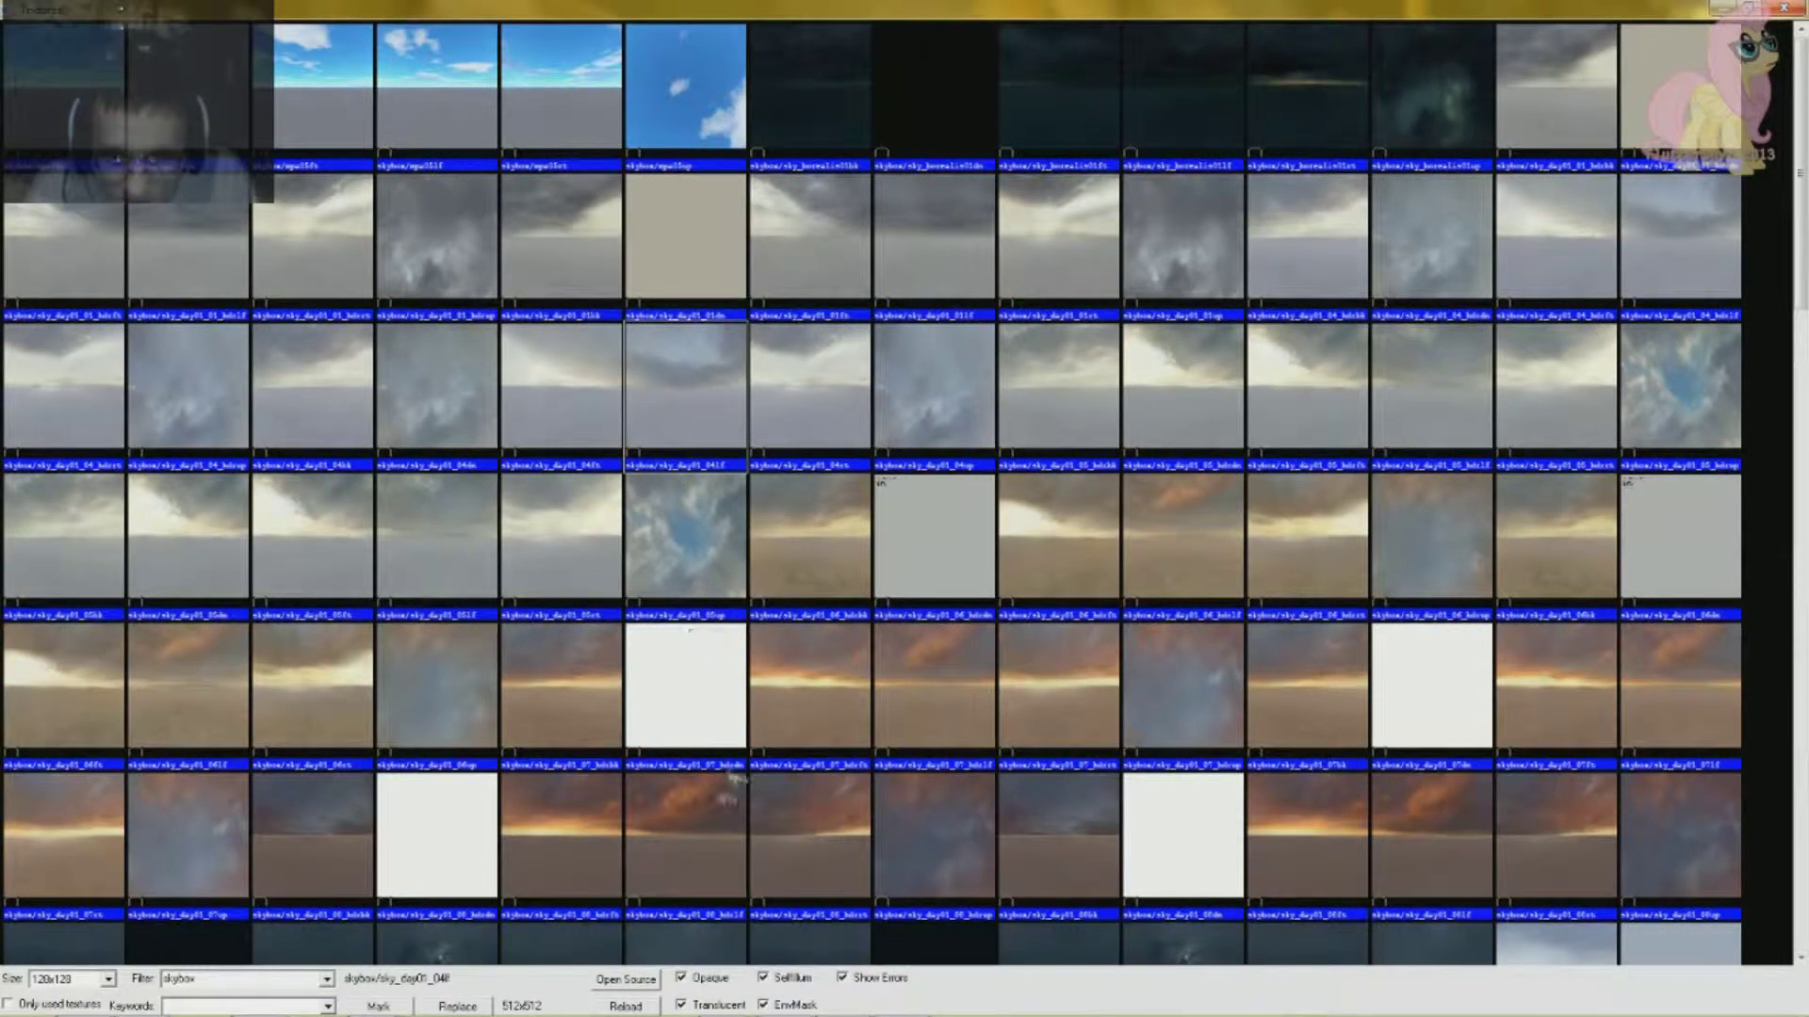
{"action": "scroll", "coordinate": [745, 775], "scroll_direction": "down", "scroll_amount": 2}
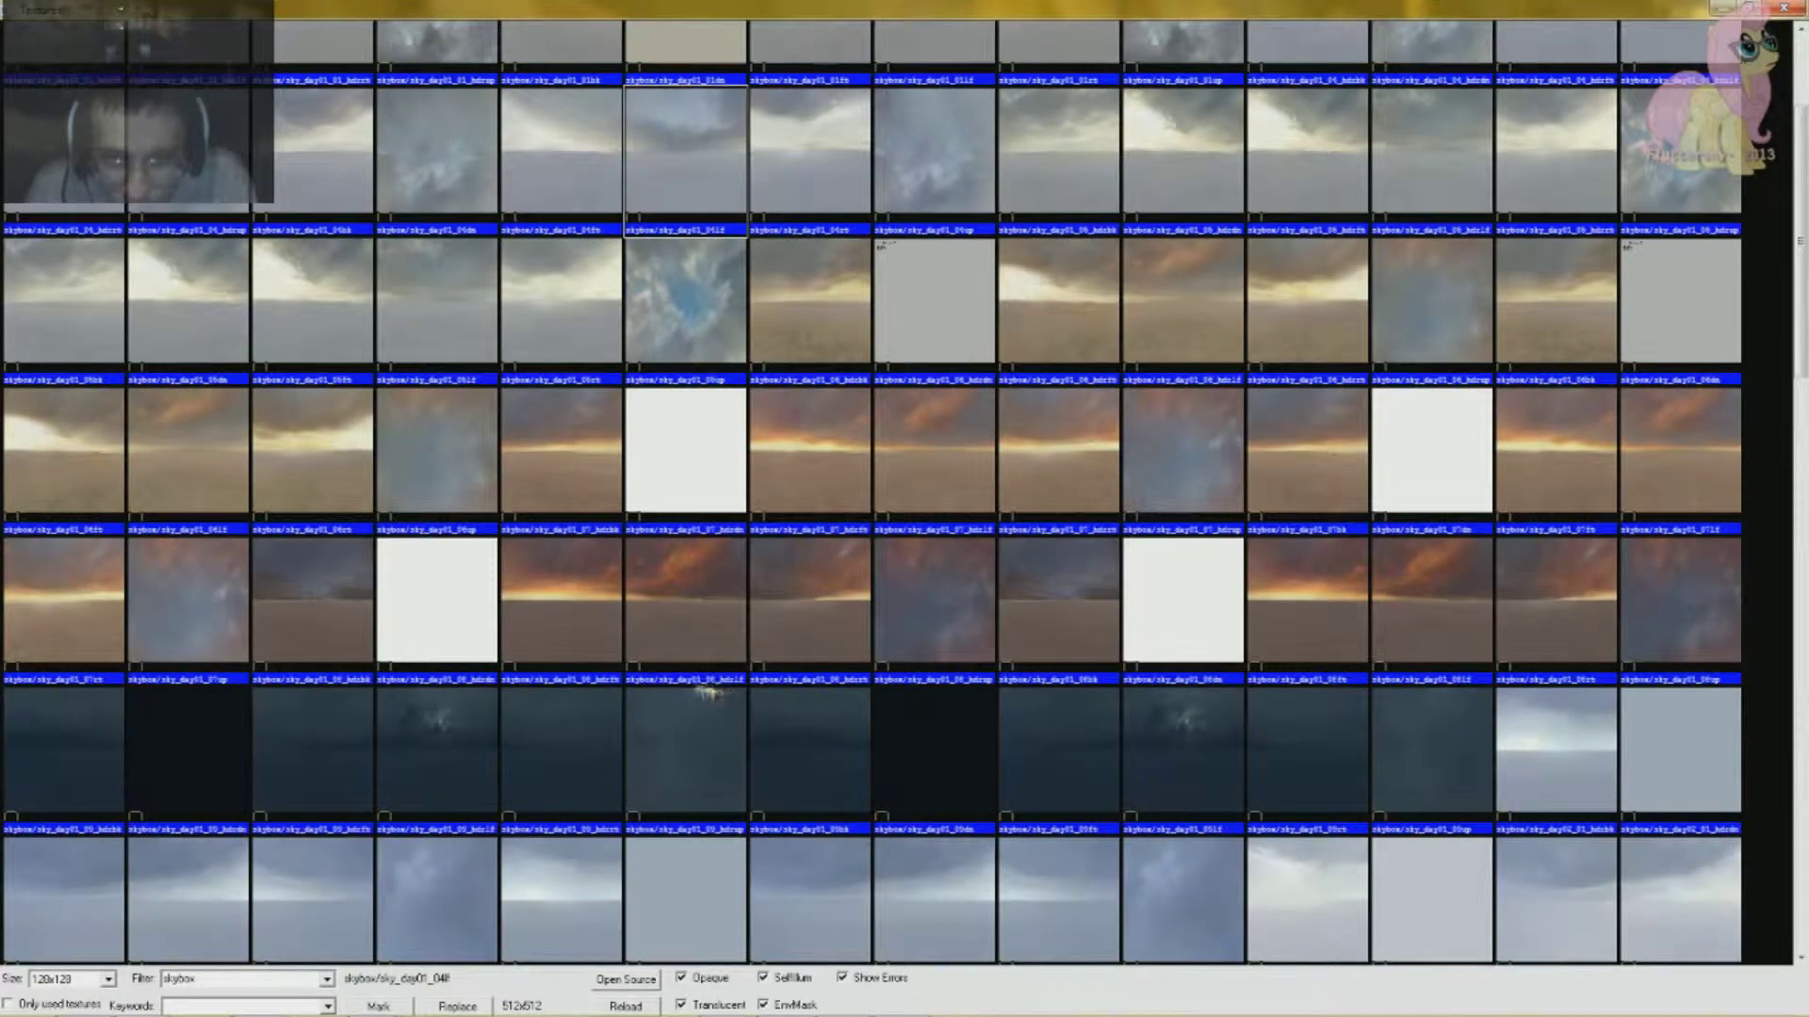
{"action": "scroll", "coordinate": [731, 309], "scroll_direction": "up", "scroll_amount": 2}
{"action": "left_click", "coordinate": [717, 303]}
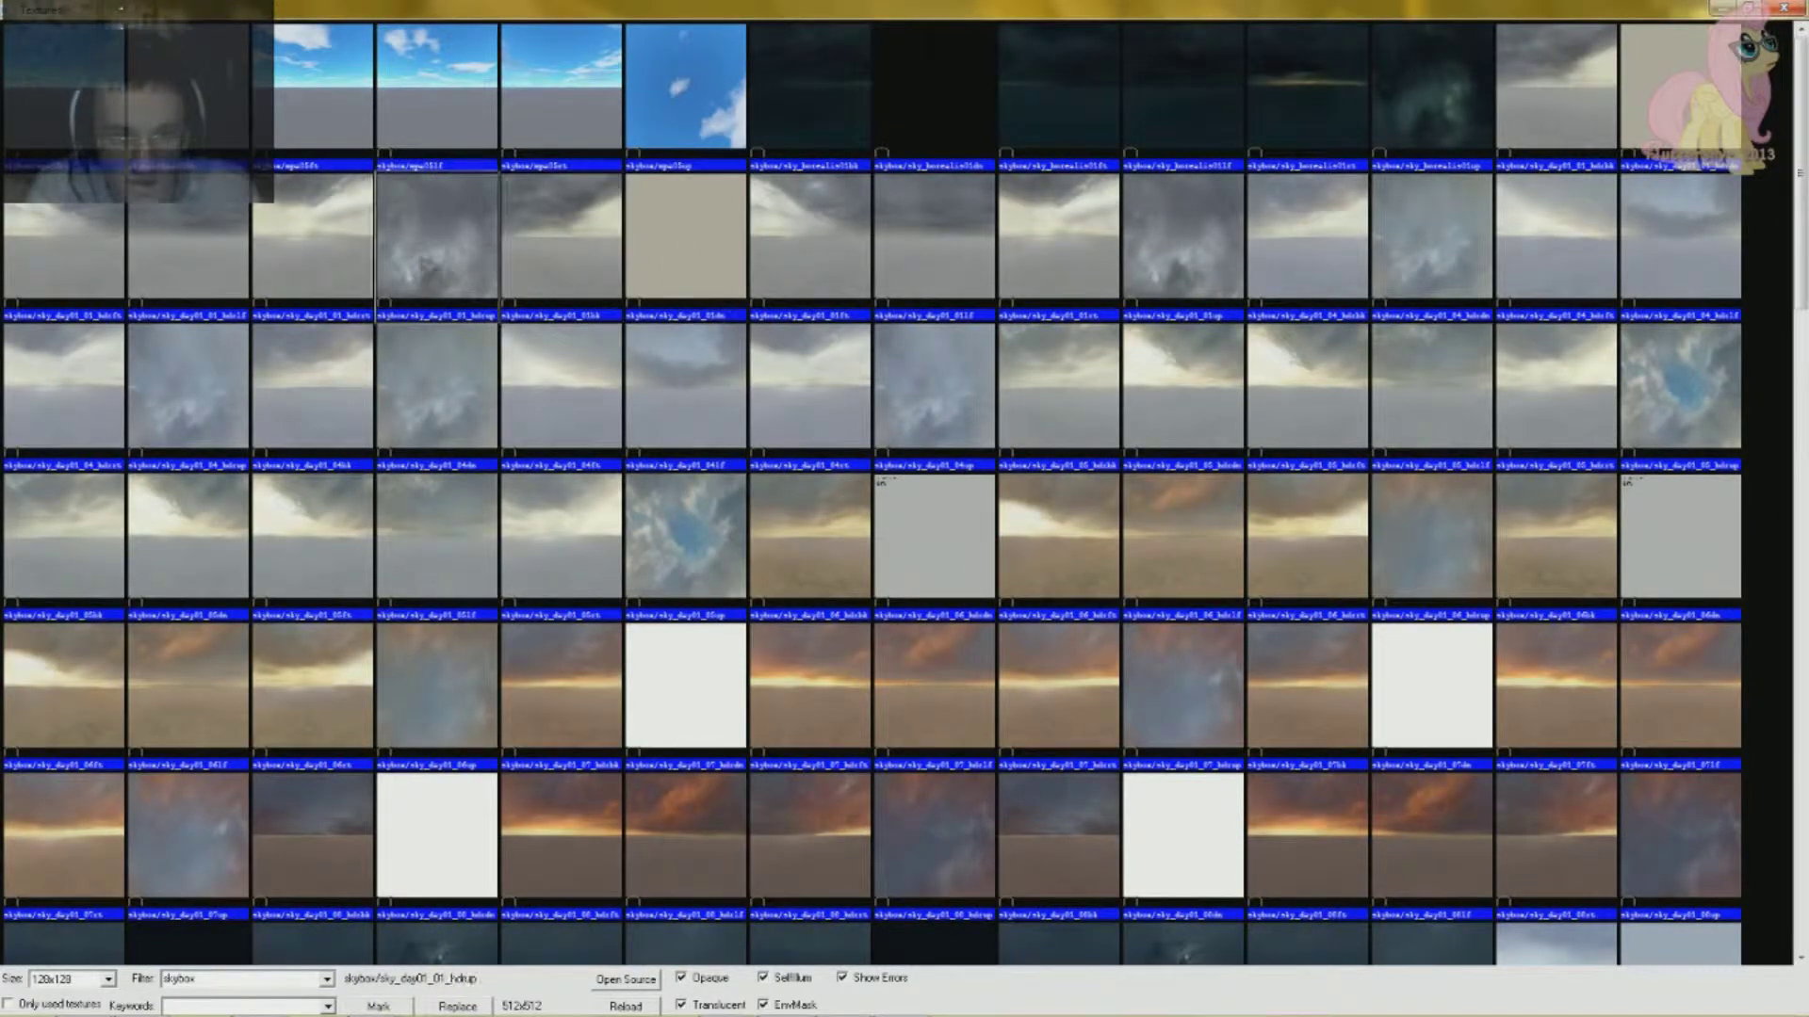
{"action": "left_click", "coordinate": [1364, 299]}
{"action": "left_click", "coordinate": [1451, 303]}
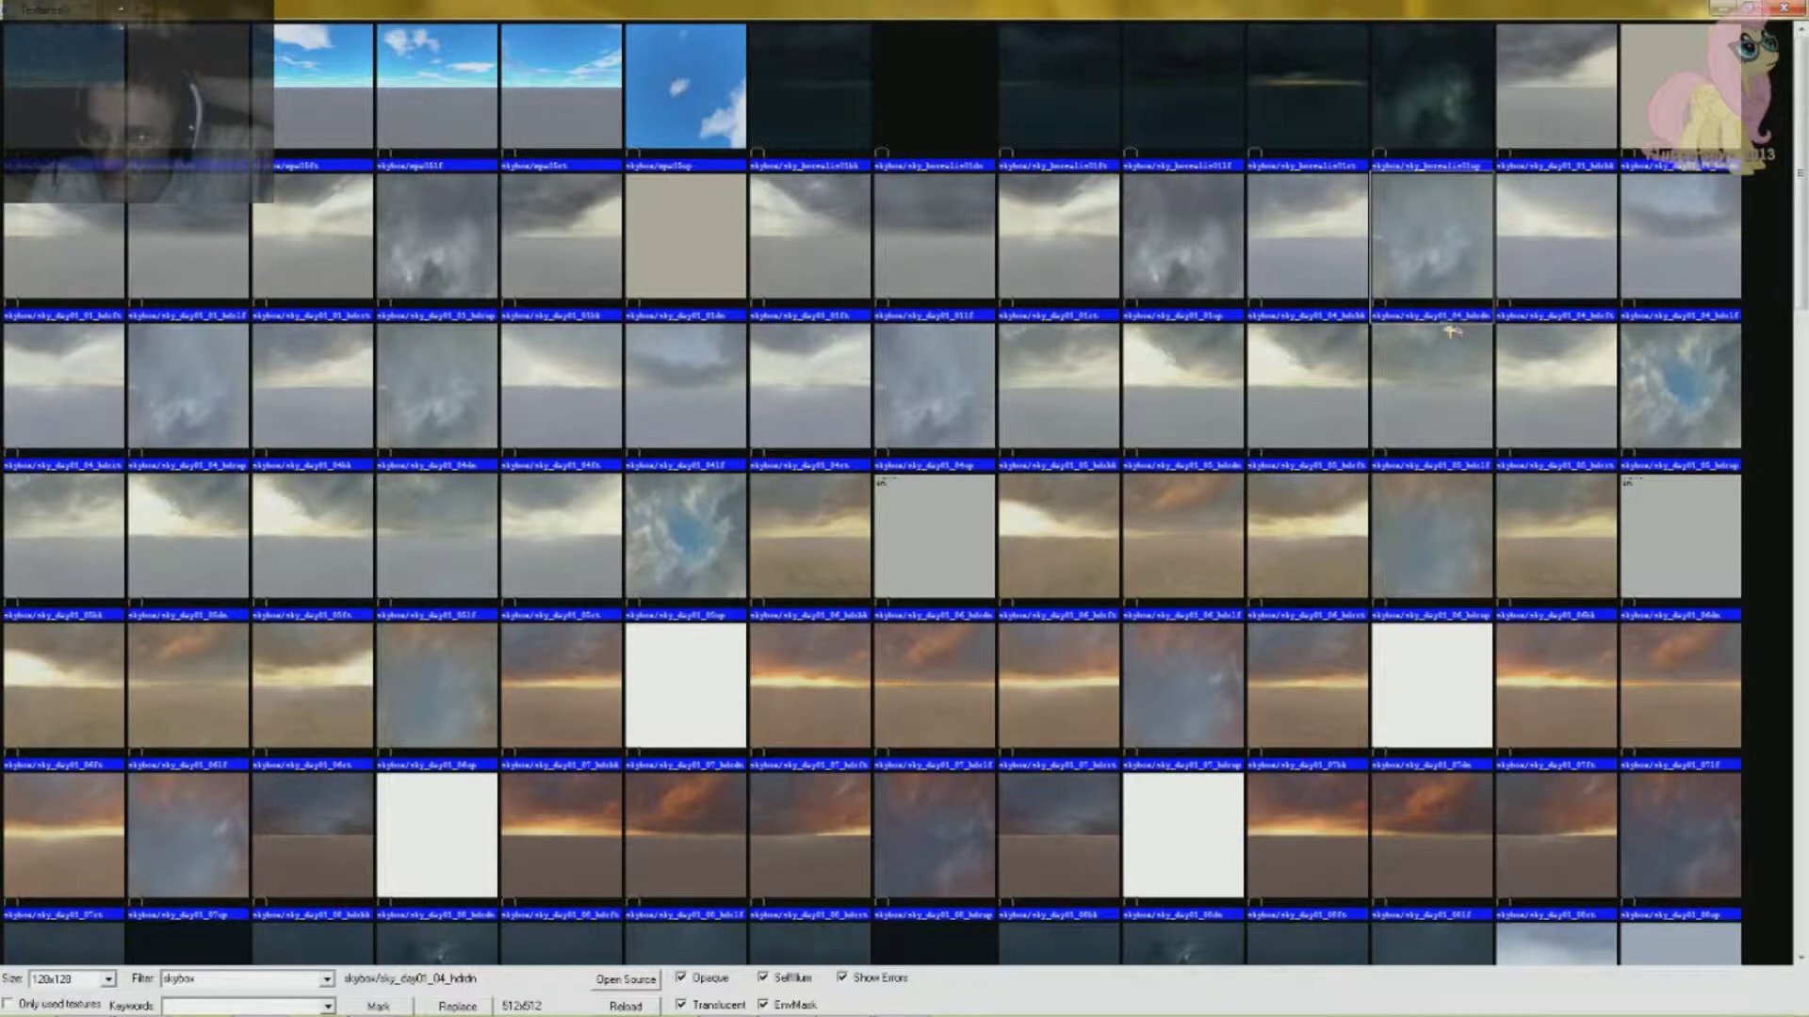
{"action": "left_click_drag", "start_coordinate": [14, 254], "coordinate": [832, 251]}
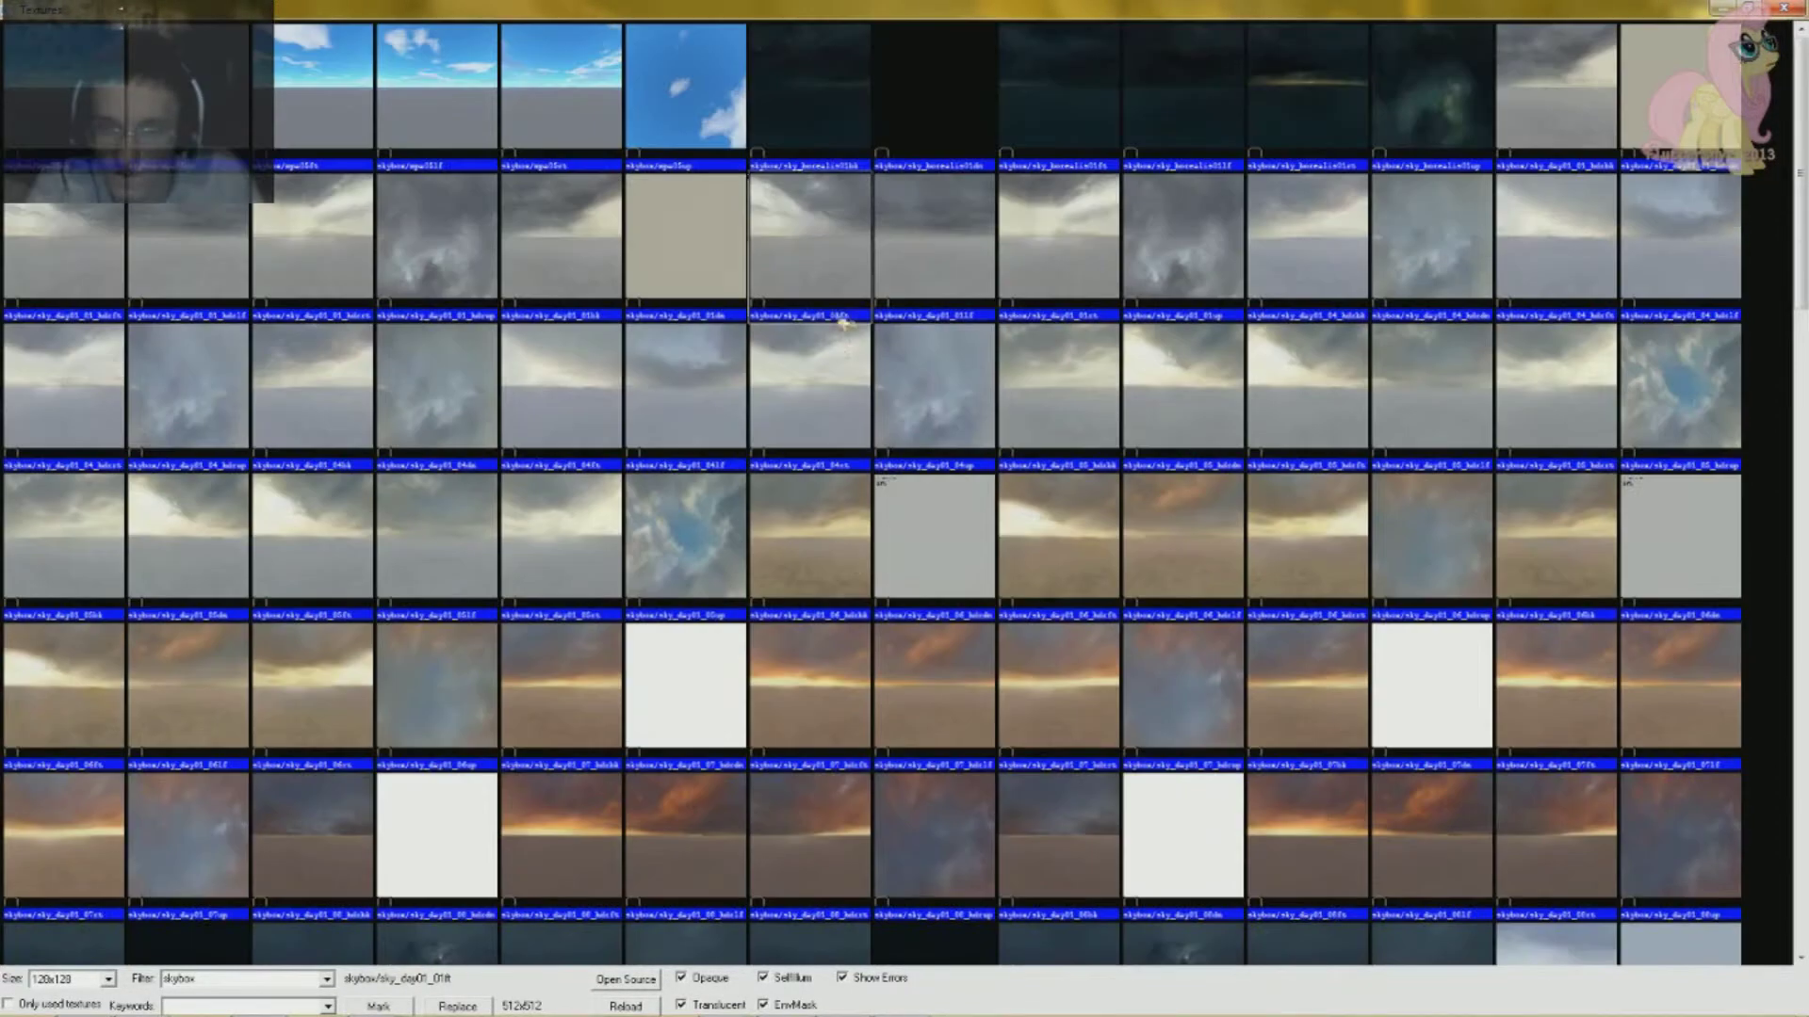
{"action": "scroll", "coordinate": [883, 340], "scroll_direction": "down", "scroll_amount": 2}
{"action": "scroll", "coordinate": [883, 339], "scroll_direction": "down", "scroll_amount": 2}
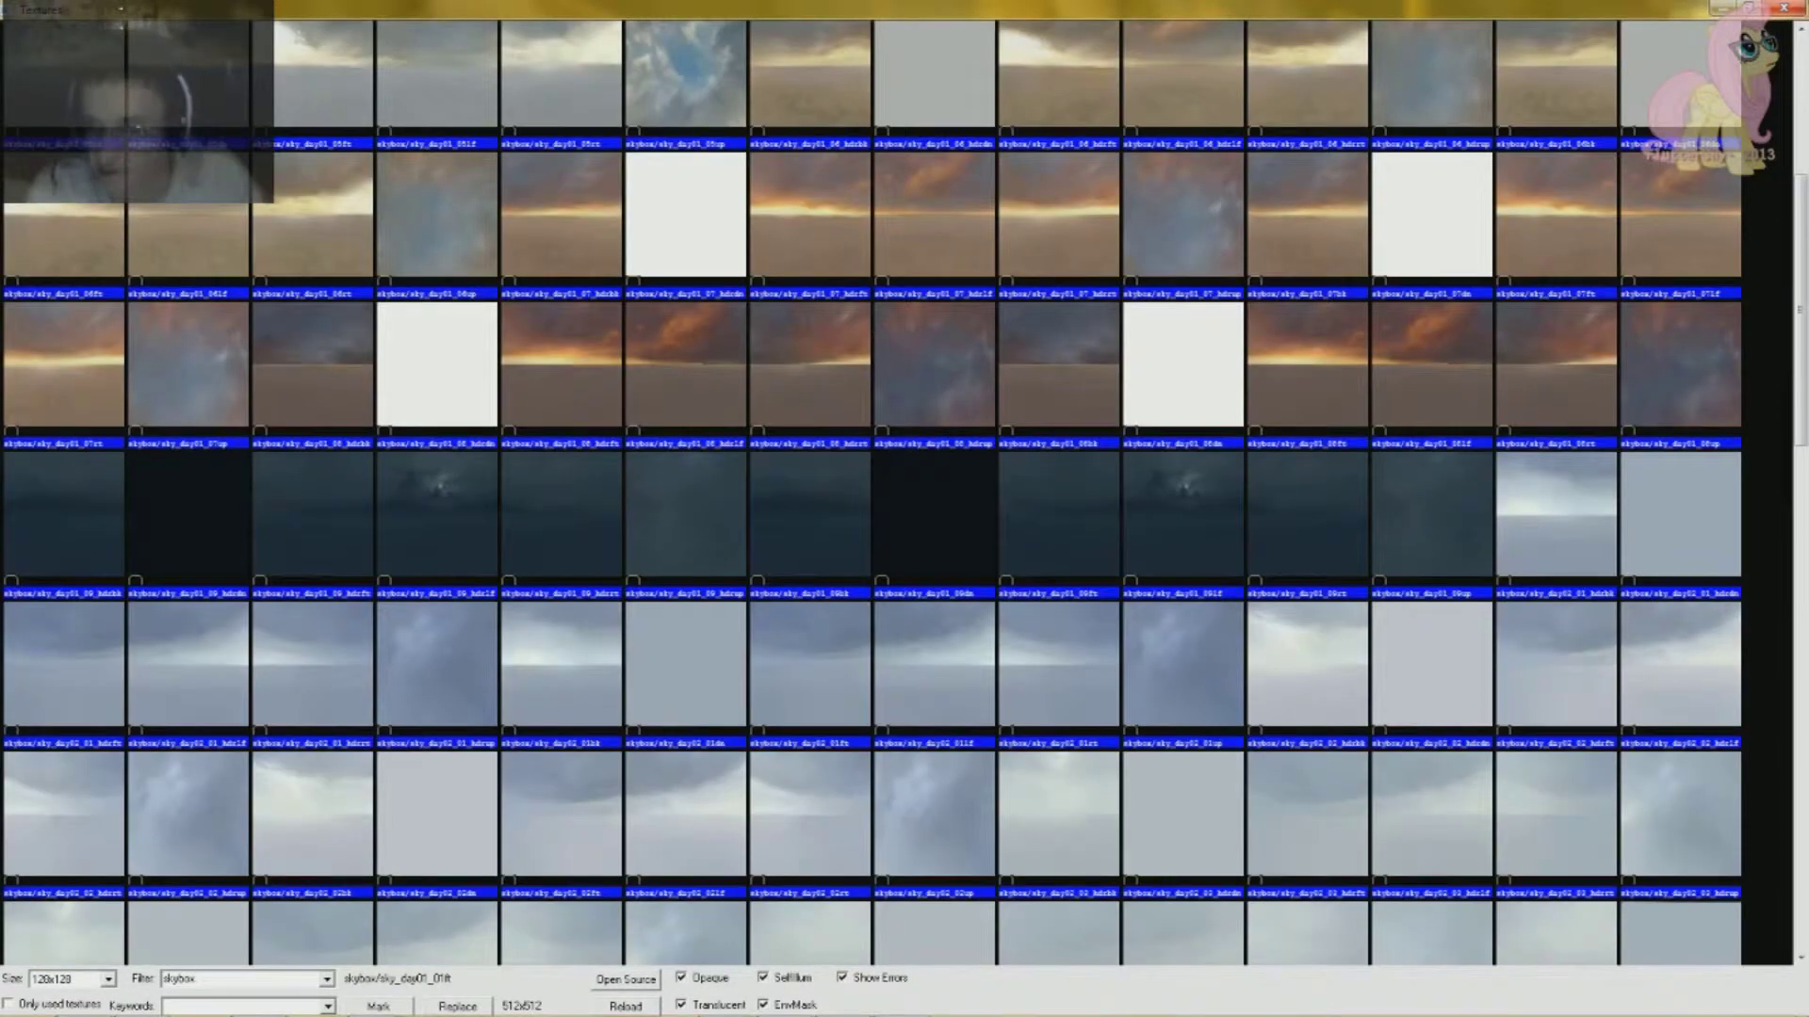
{"action": "left_click", "coordinate": [1781, 7]}
{"action": "left_click", "coordinate": [1070, 344]}
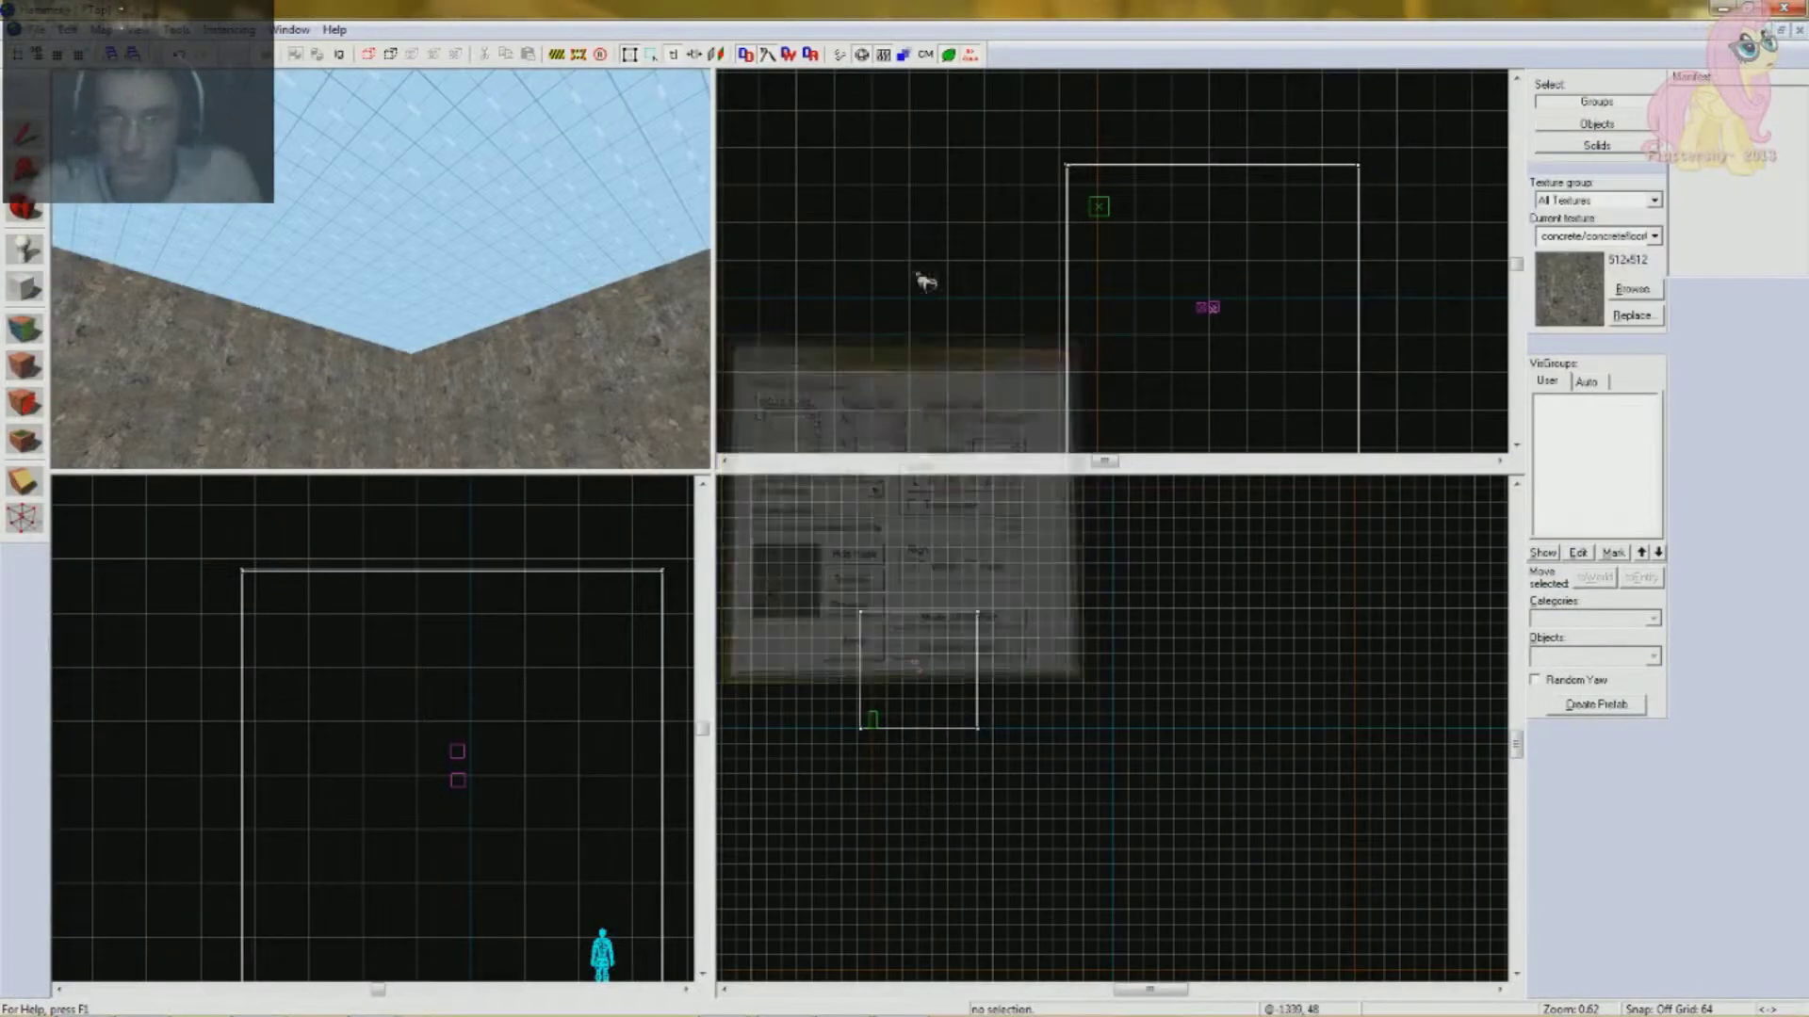
- Open the map properties and examine the SkyBox Texture Name setting
{"action": "scroll", "coordinate": [381, 269], "scroll_direction": "down", "scroll_amount": 1}
{"action": "key", "text": "w"}
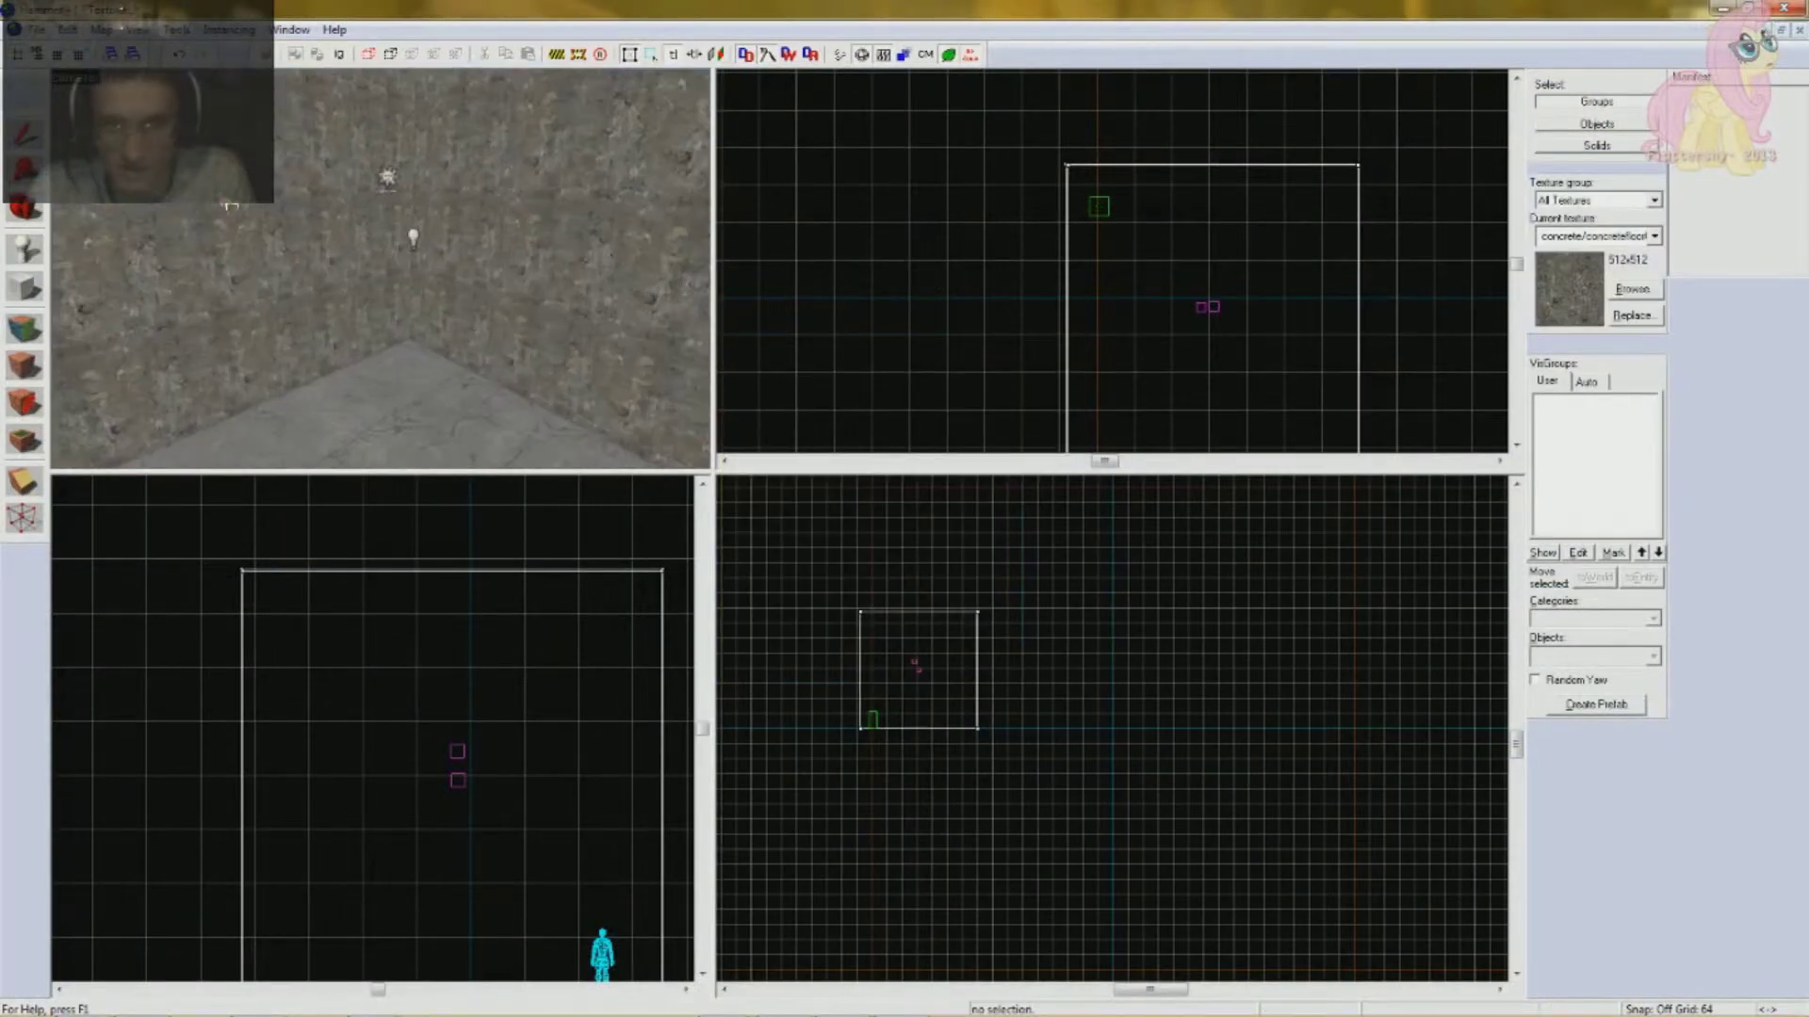
{"action": "key", "text": "s"}
{"action": "key", "text": "w"}
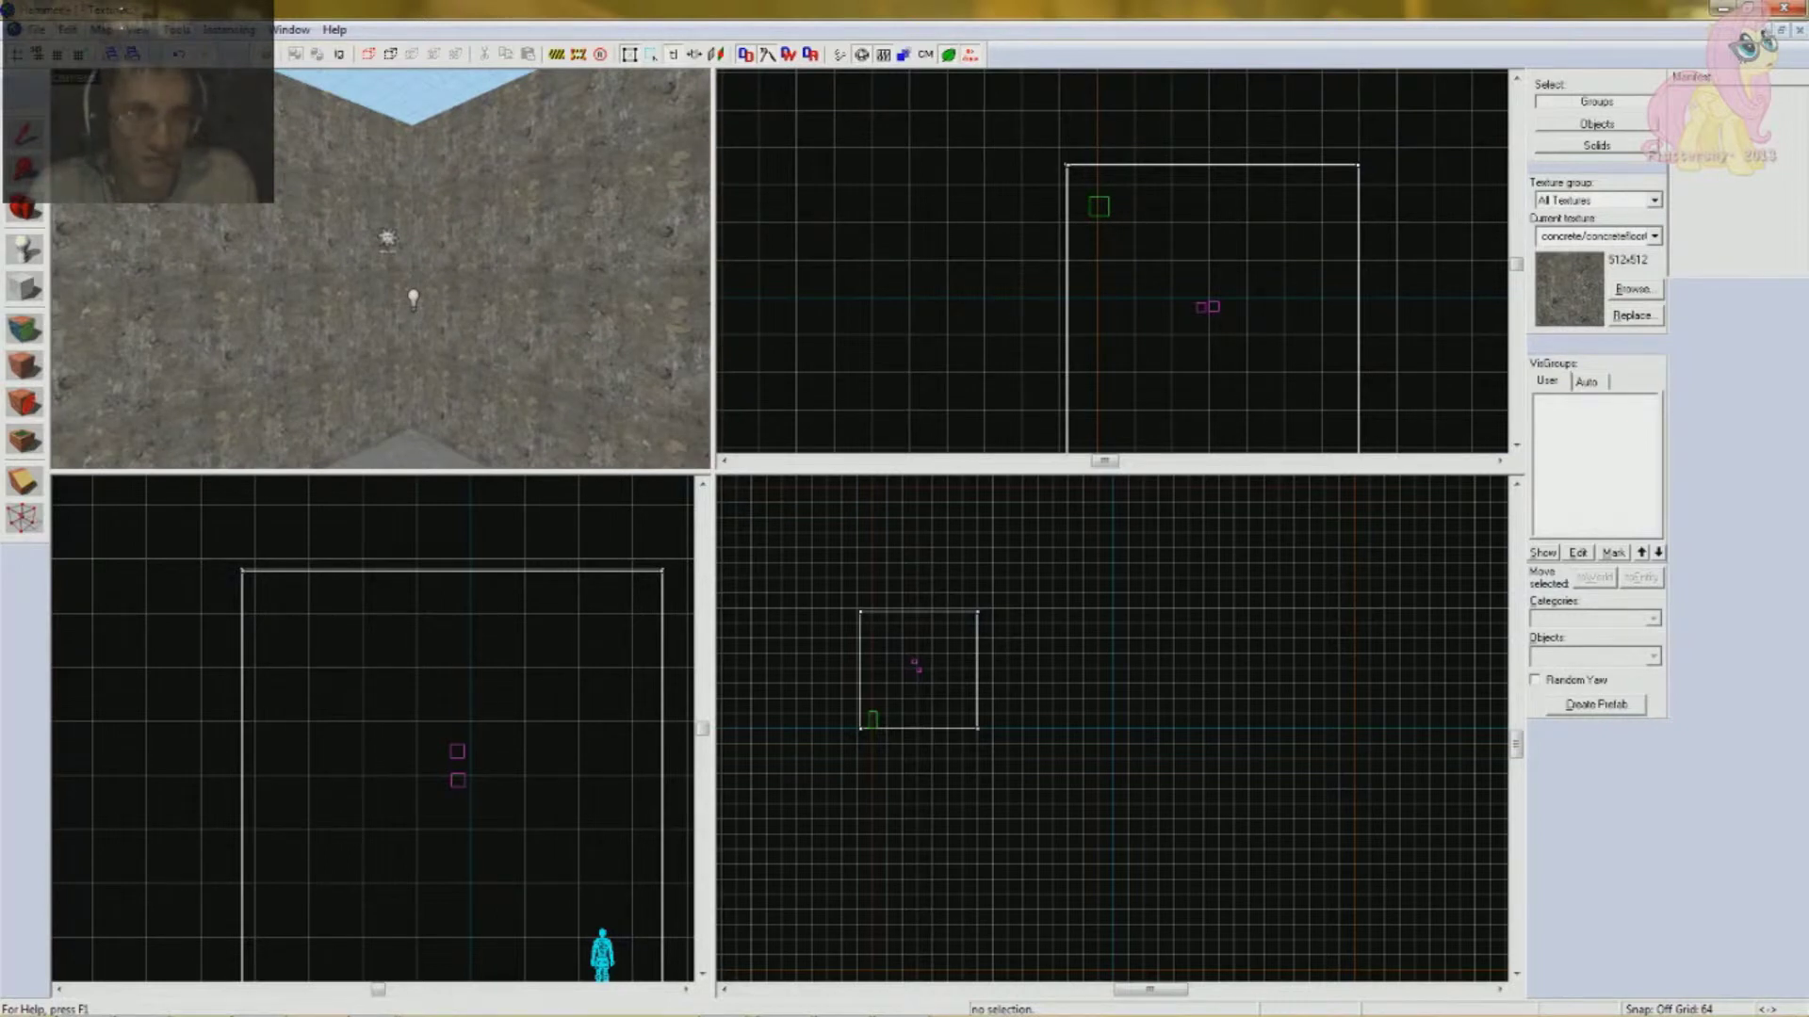
{"action": "left_click", "coordinate": [102, 29]}
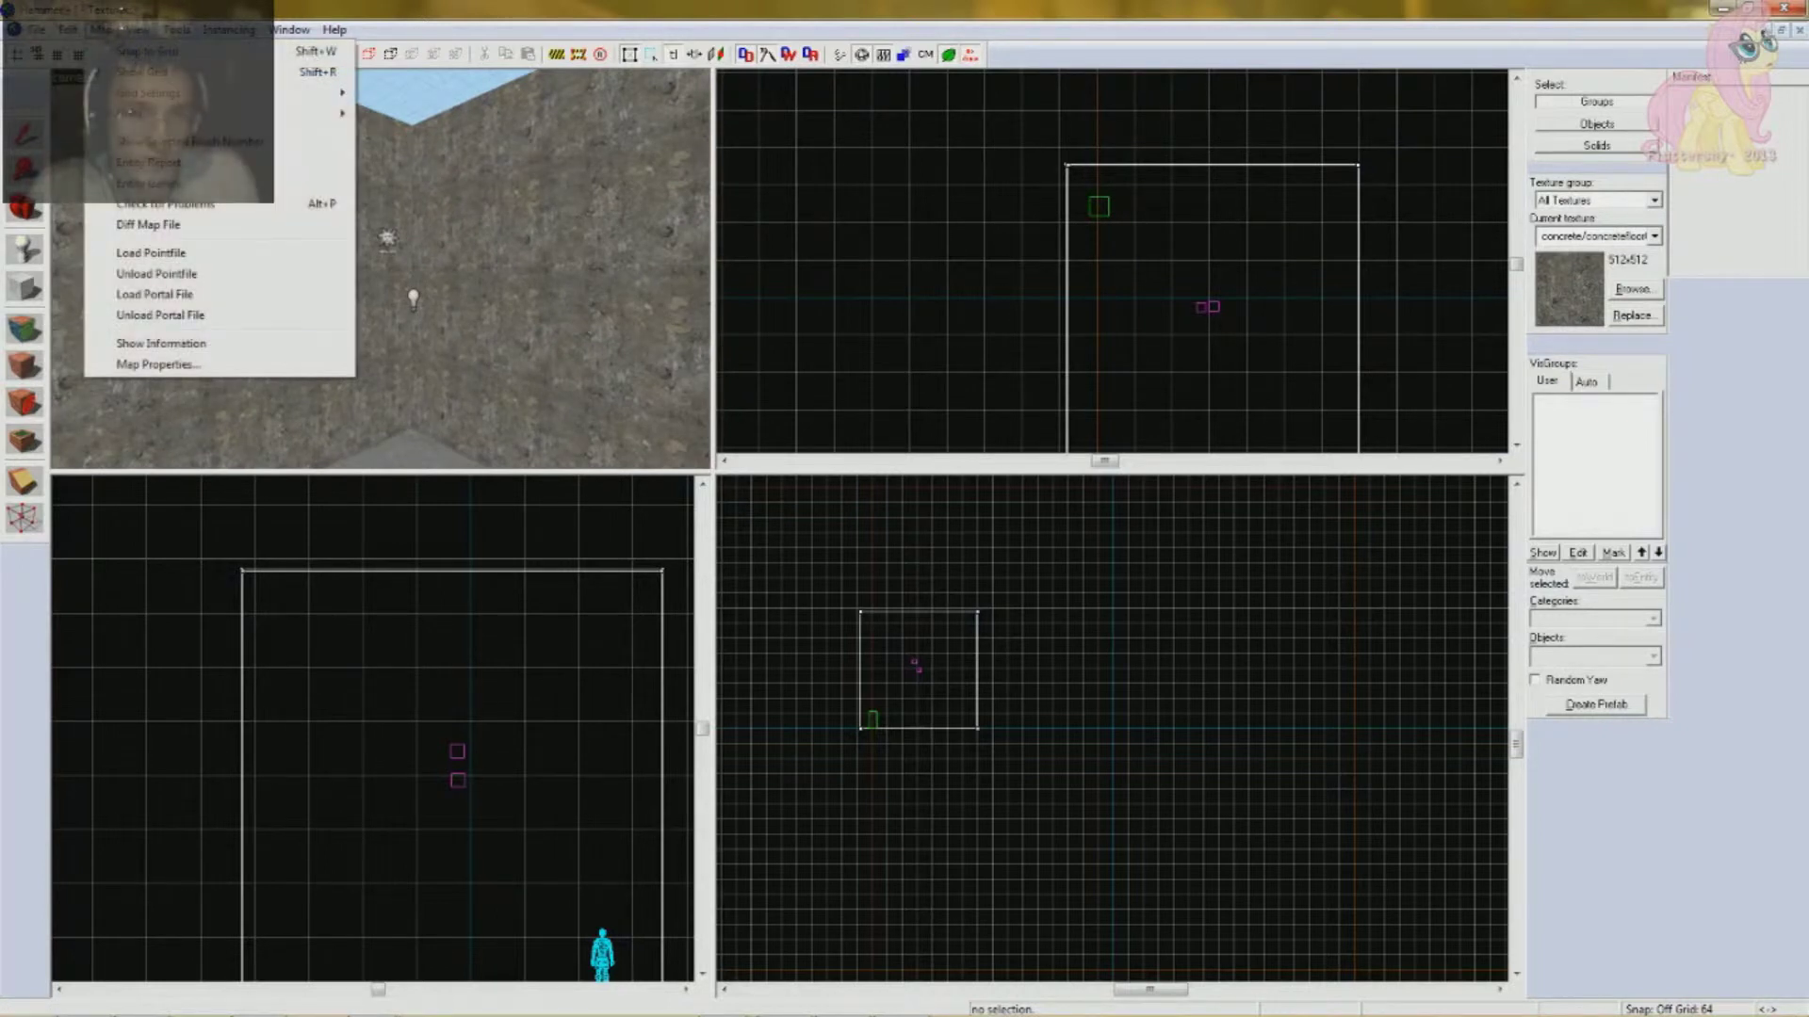
{"action": "left_click", "coordinate": [186, 370]}
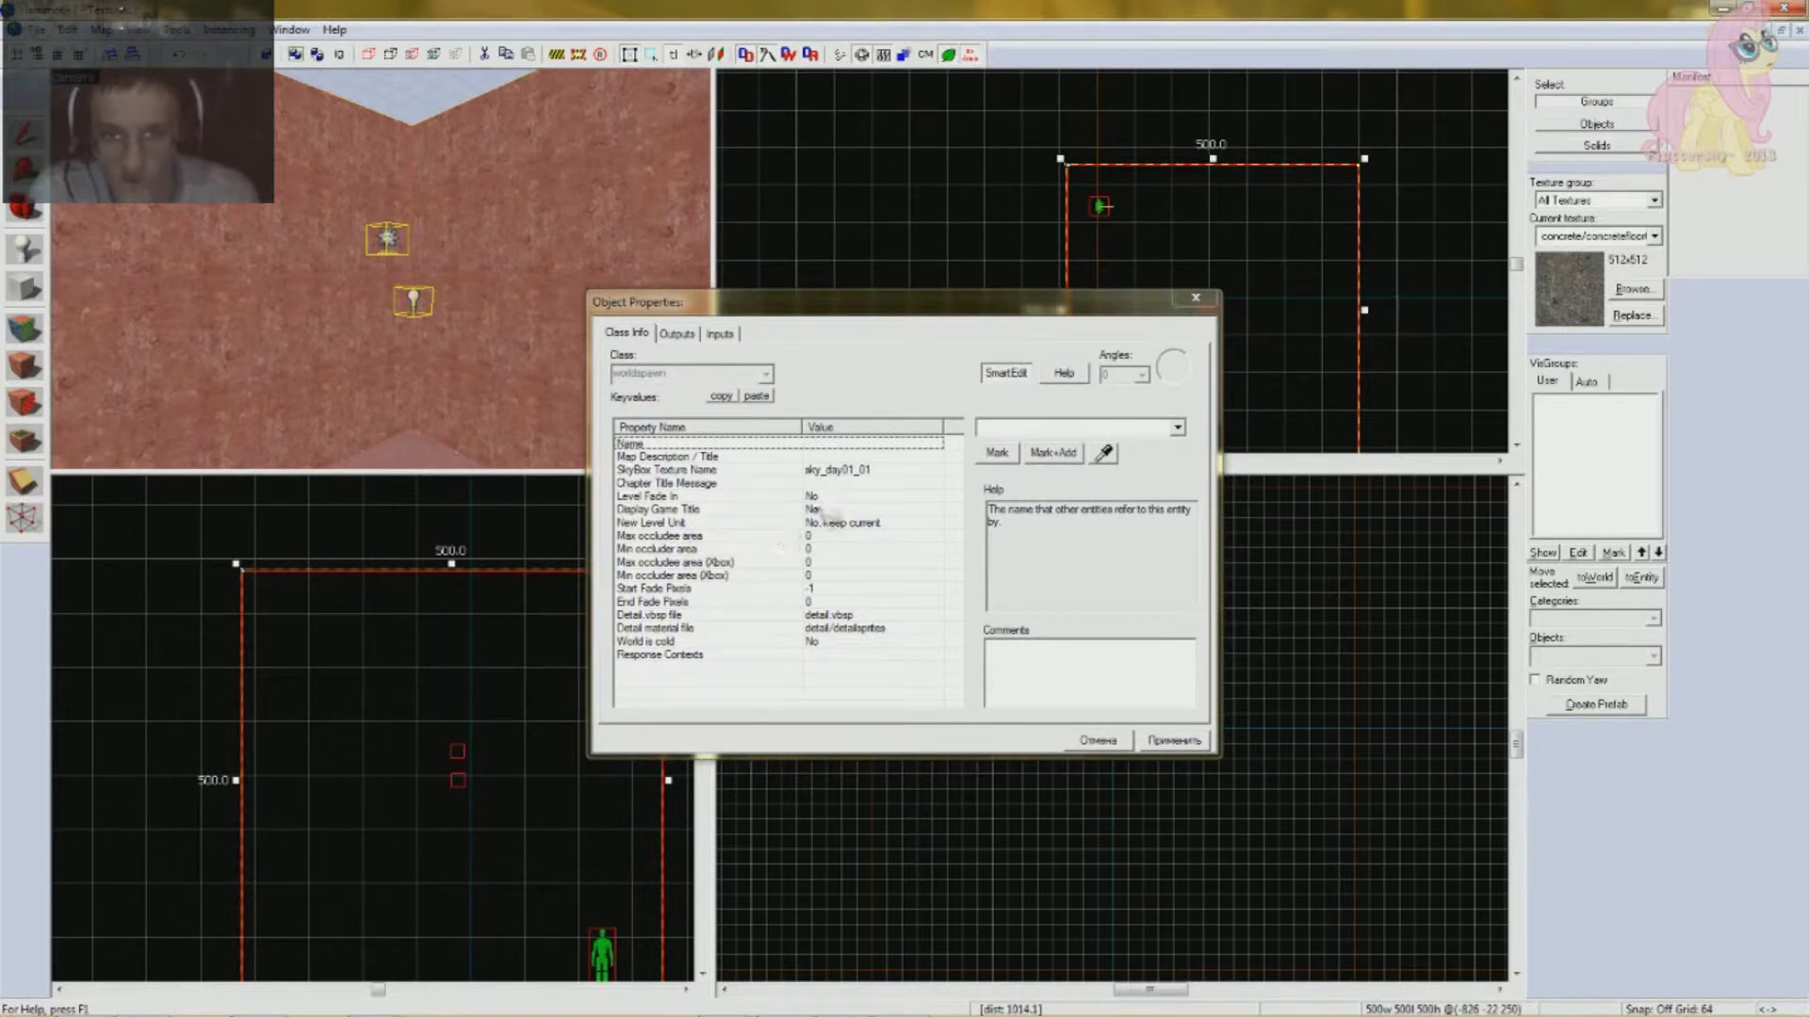
{"action": "left_click", "coordinate": [671, 471]}
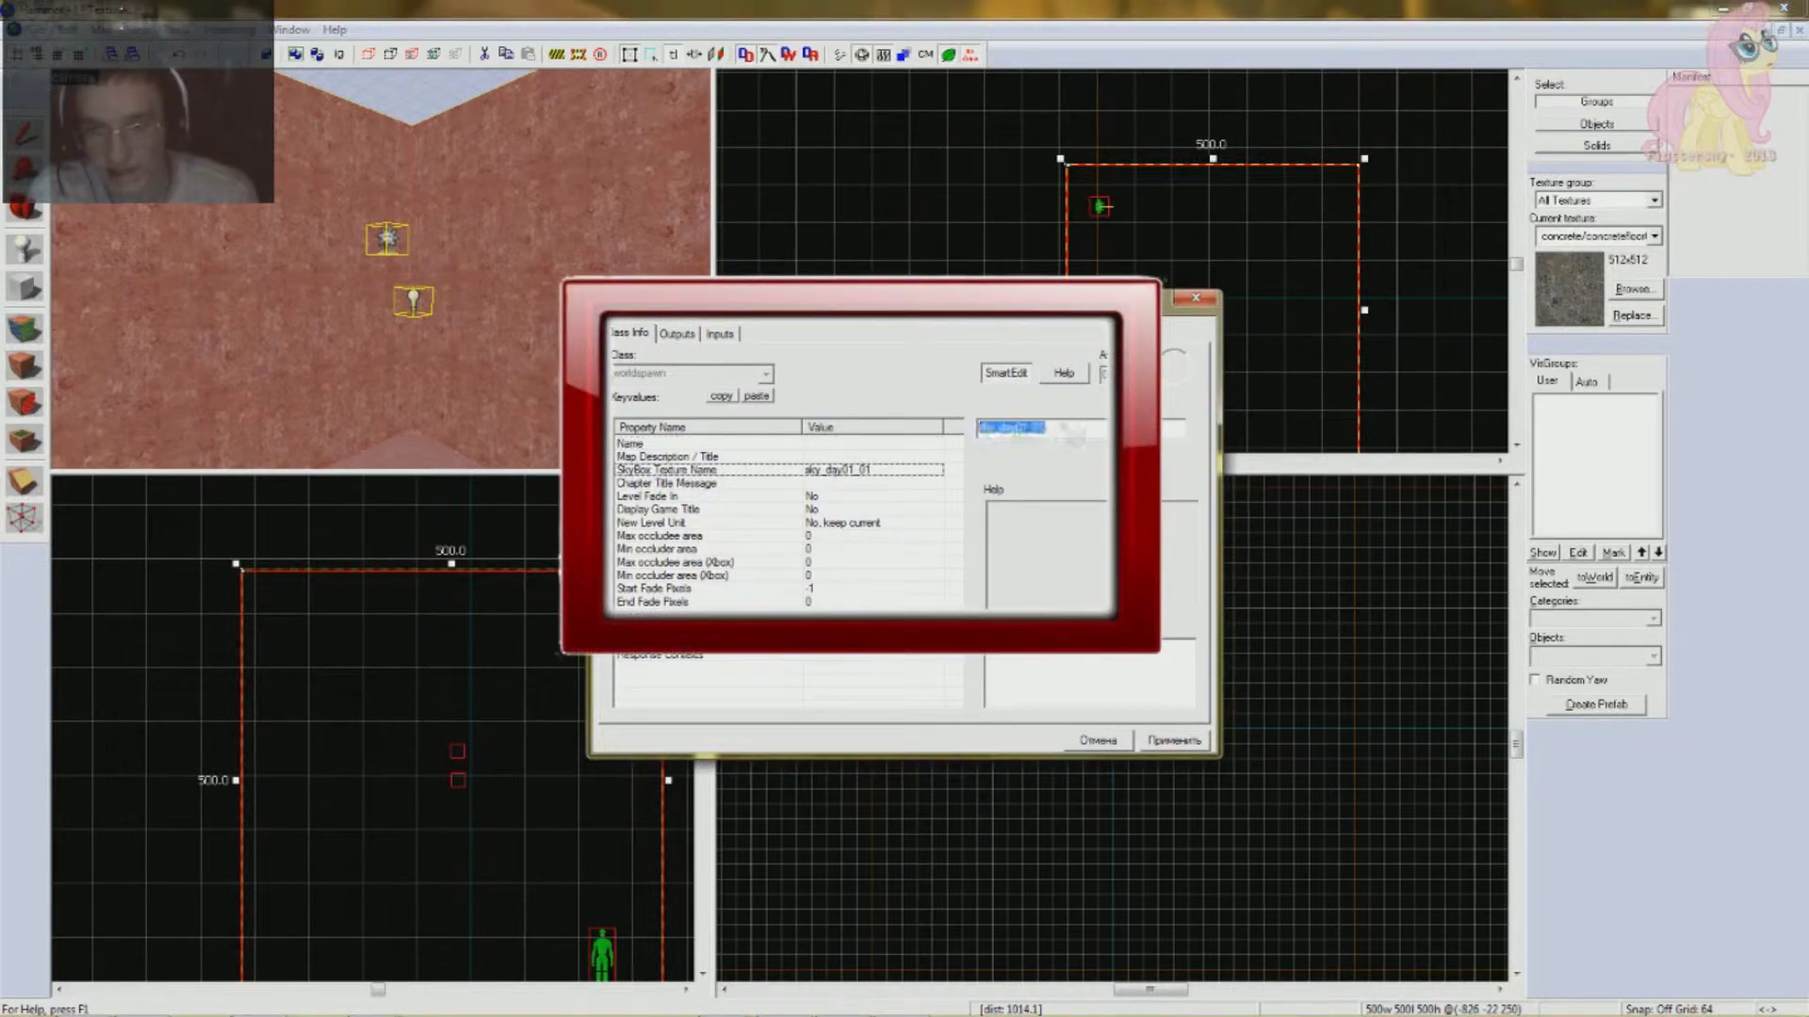
{"action": "double_click", "coordinate": [1063, 428]}
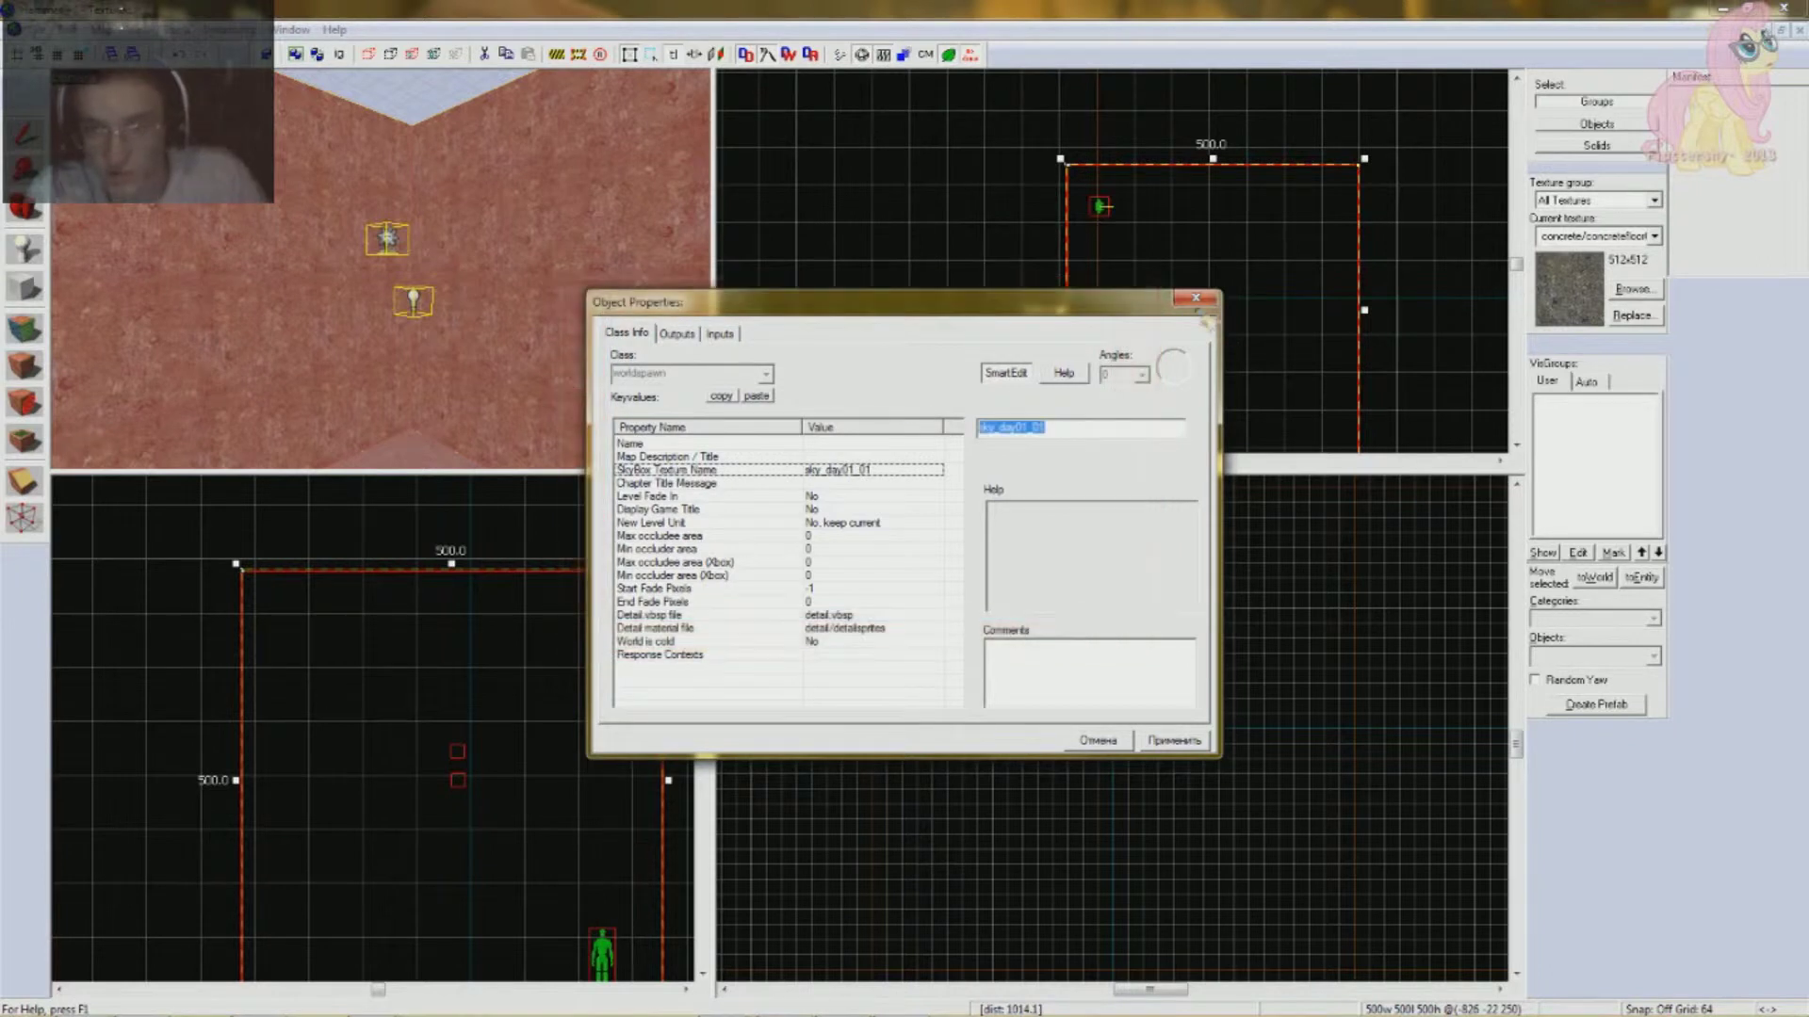
{"action": "left_click", "coordinate": [1195, 298]}
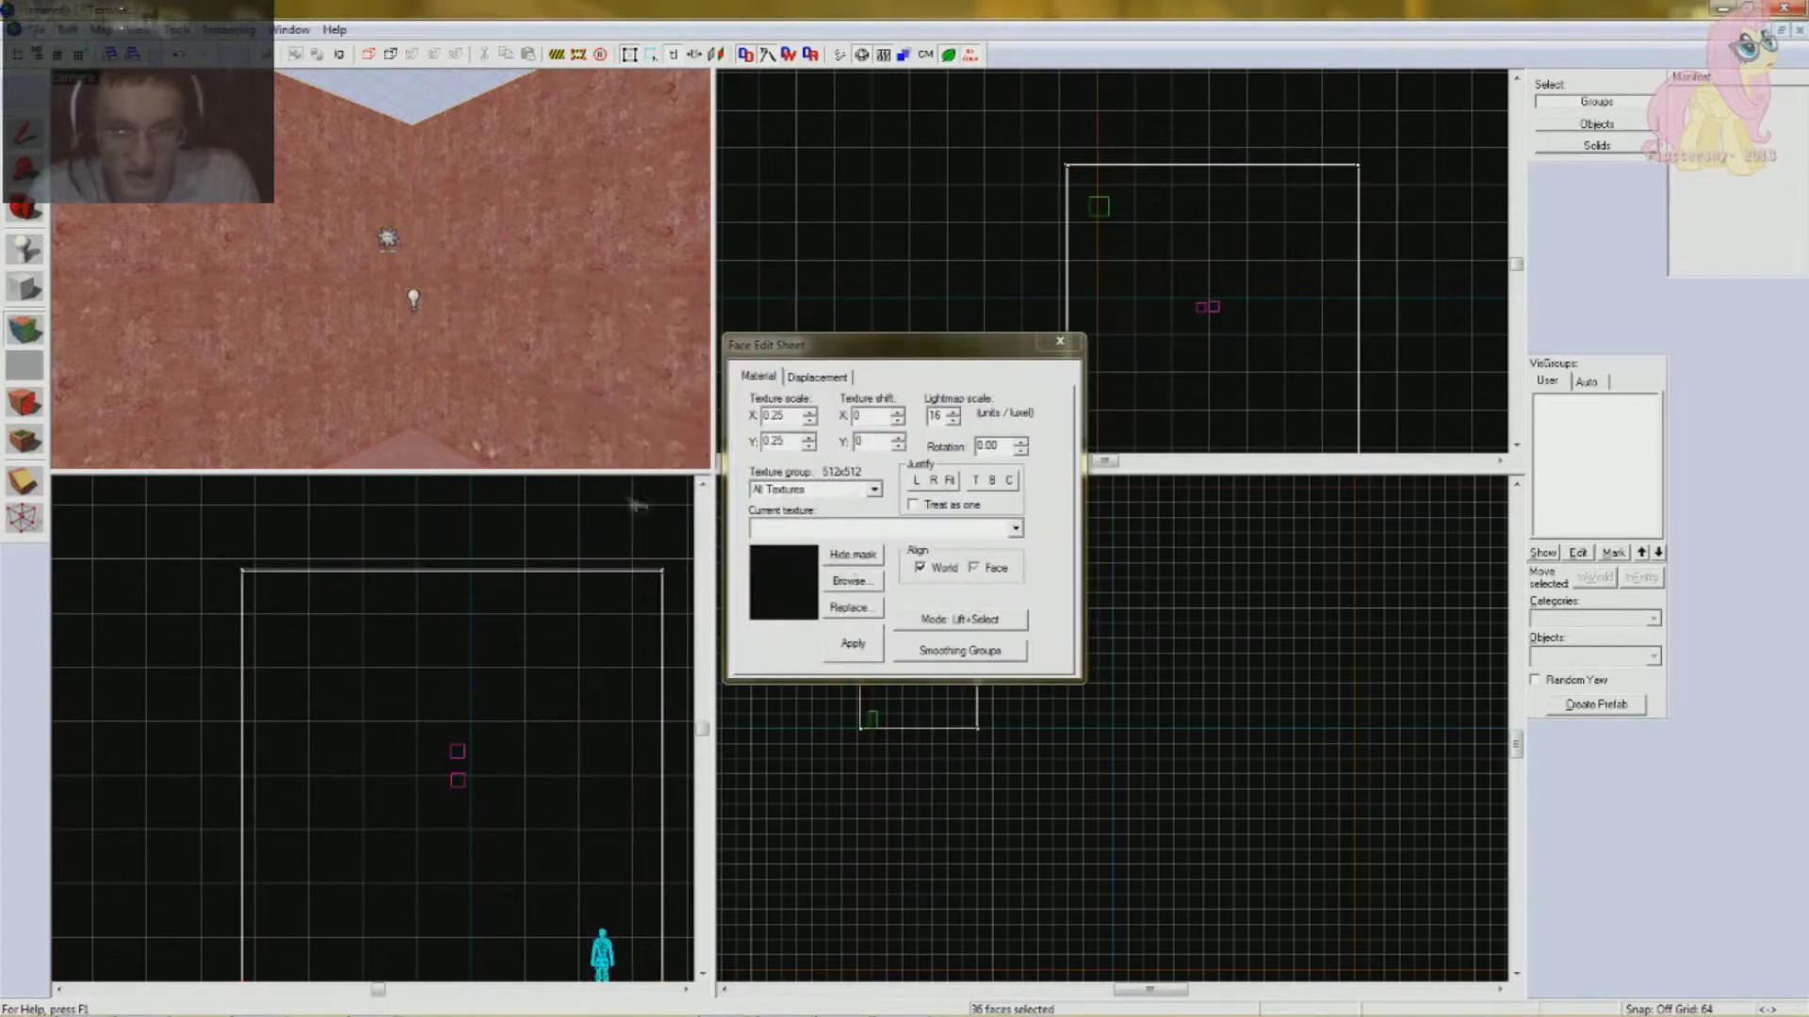
- Reopen the texture browser from the face editor and filter it by "sky_day01"
{"action": "left_click", "coordinate": [862, 579]}
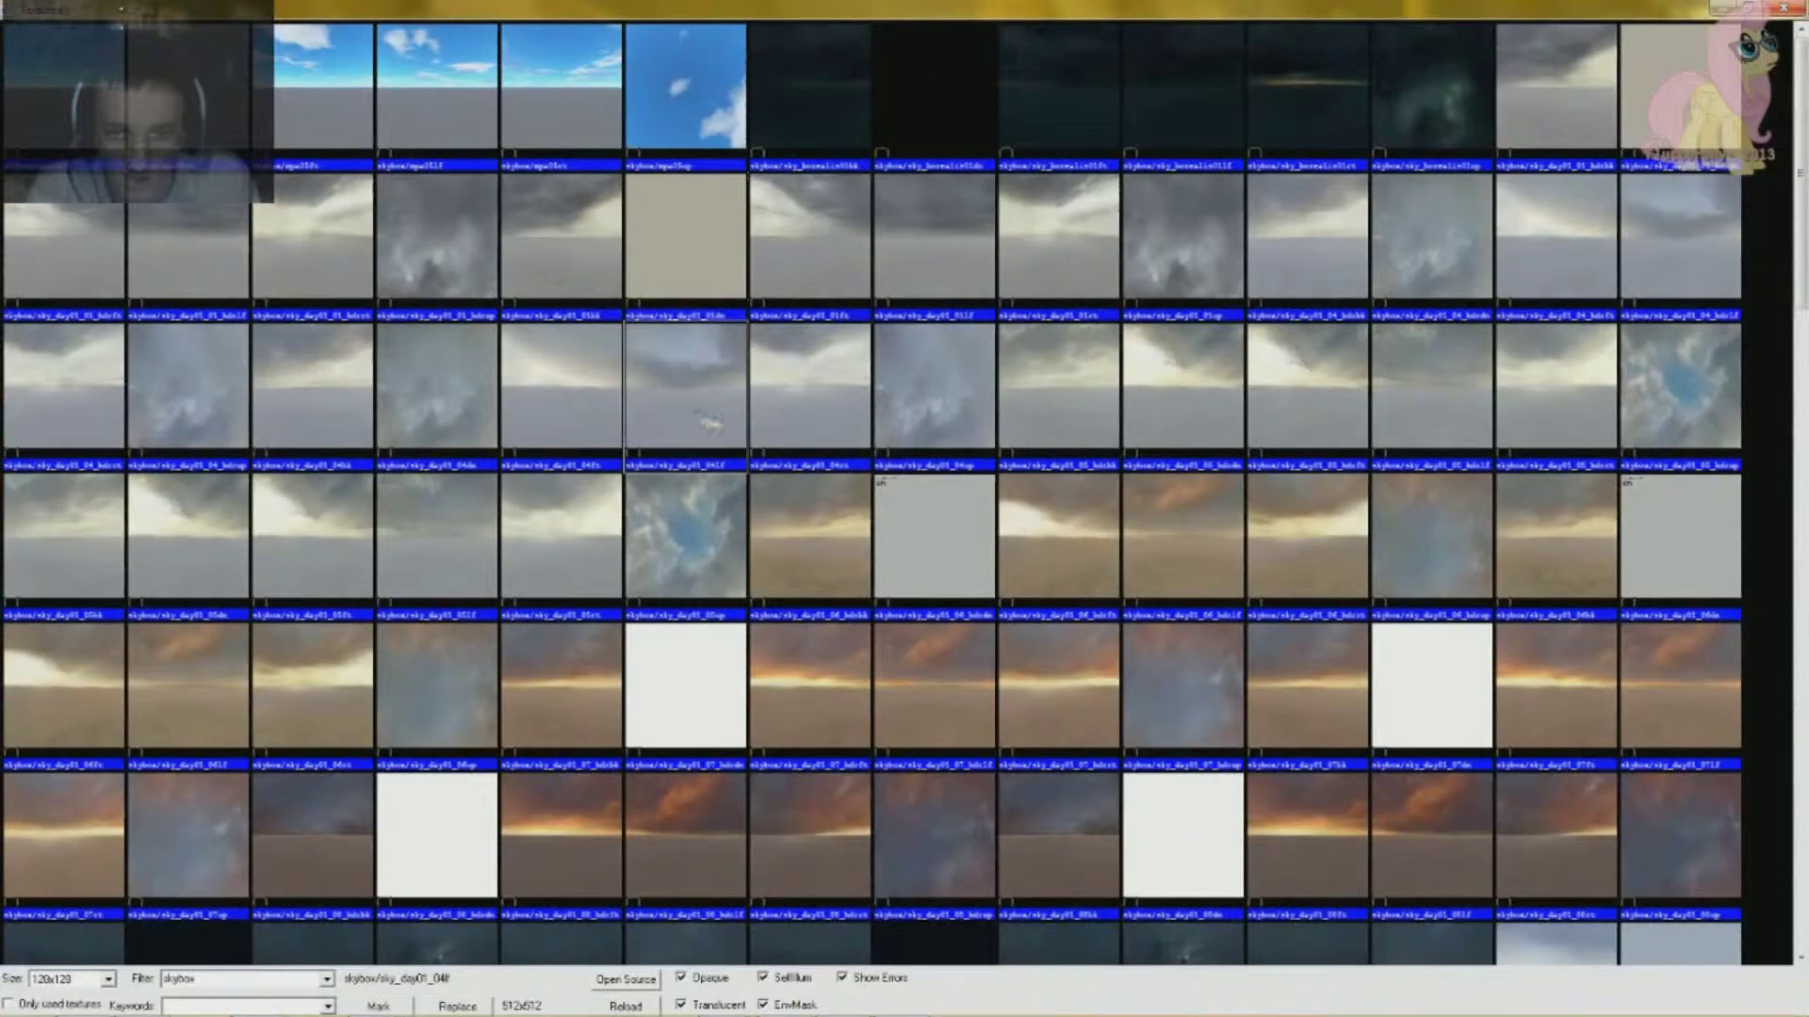
{"action": "scroll", "coordinate": [894, 473], "scroll_direction": "down", "scroll_amount": 5}
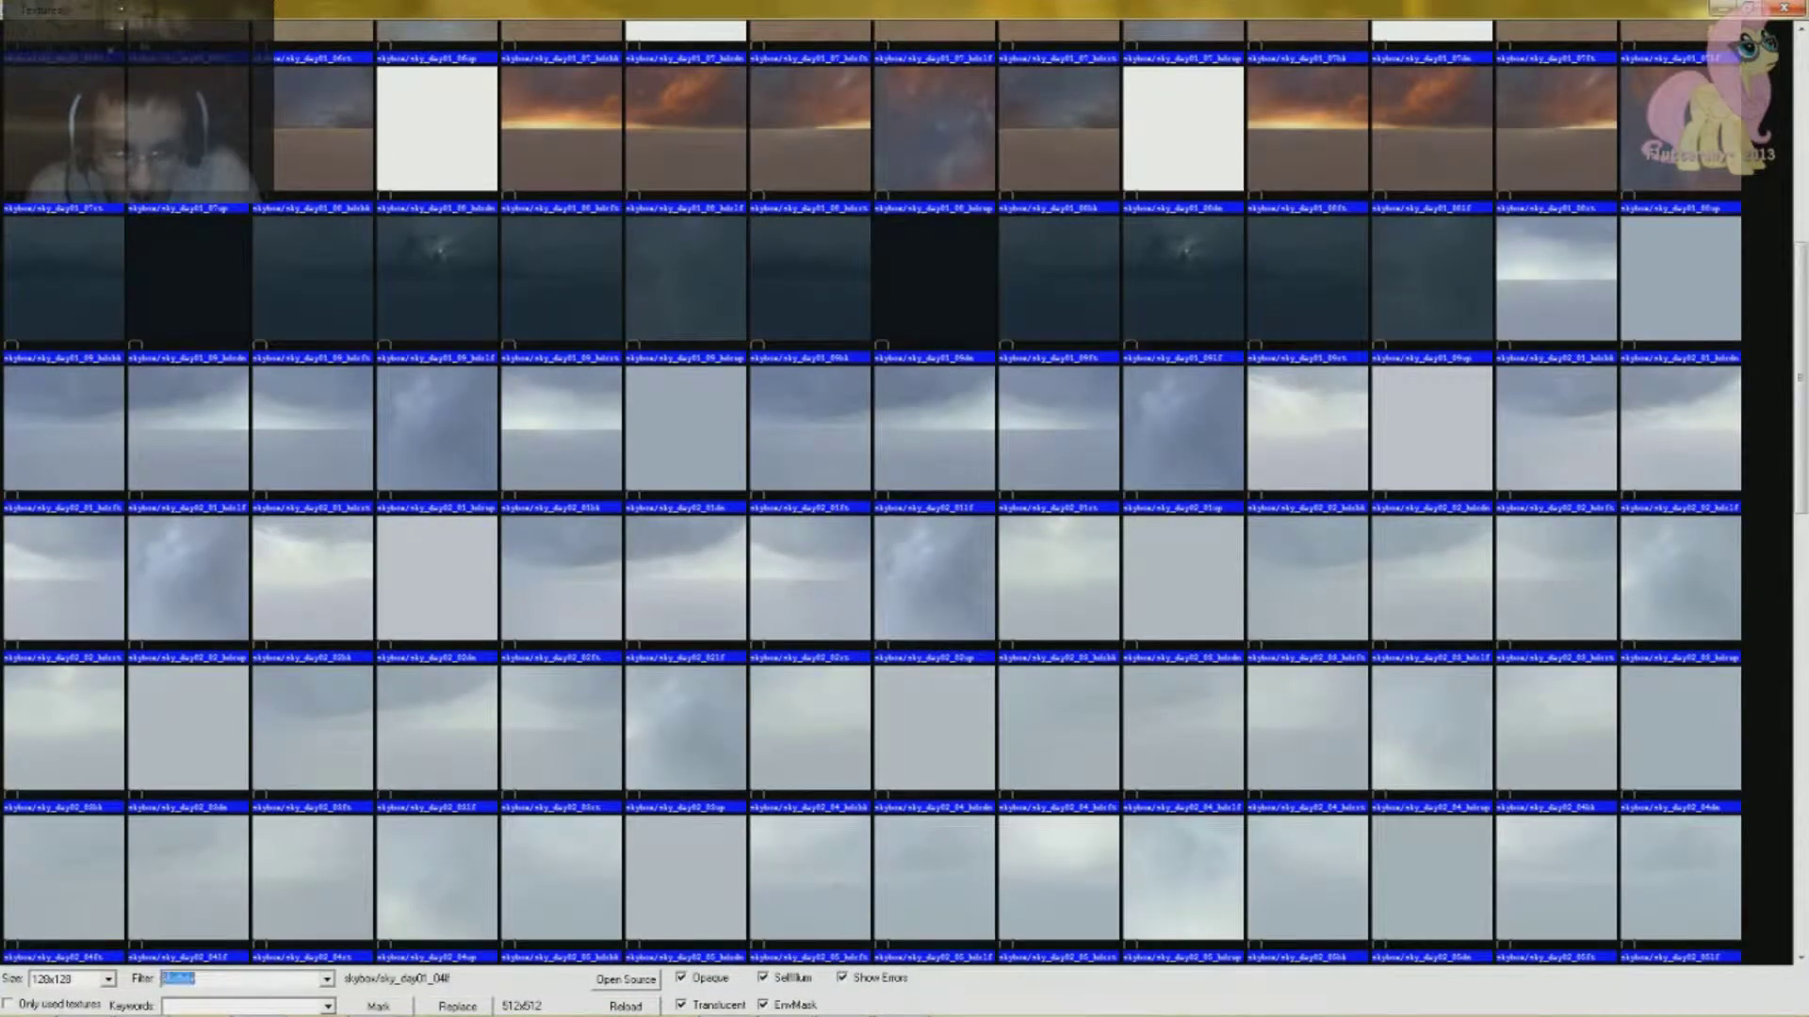
{"action": "type", "text": "_day01"}
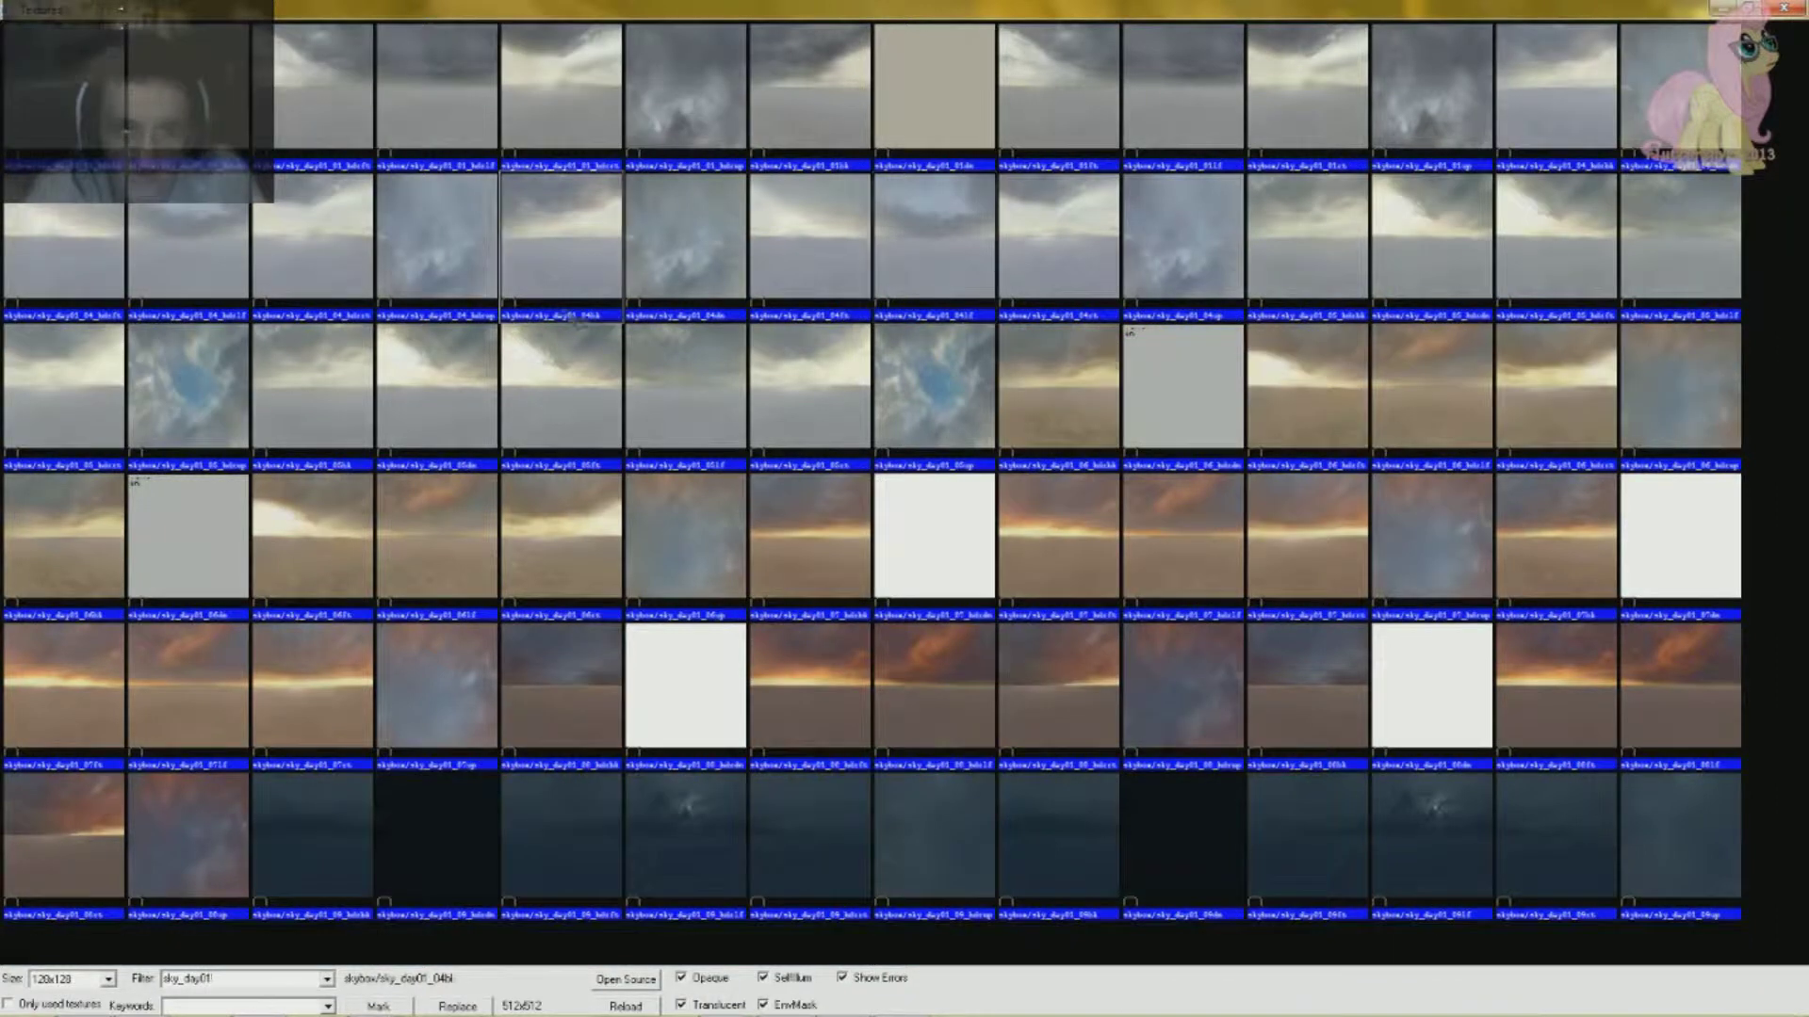
- Examine the individual side textures of the sky_day01_01 skybox and their name suffixes
{"action": "left_click", "coordinate": [575, 146]}
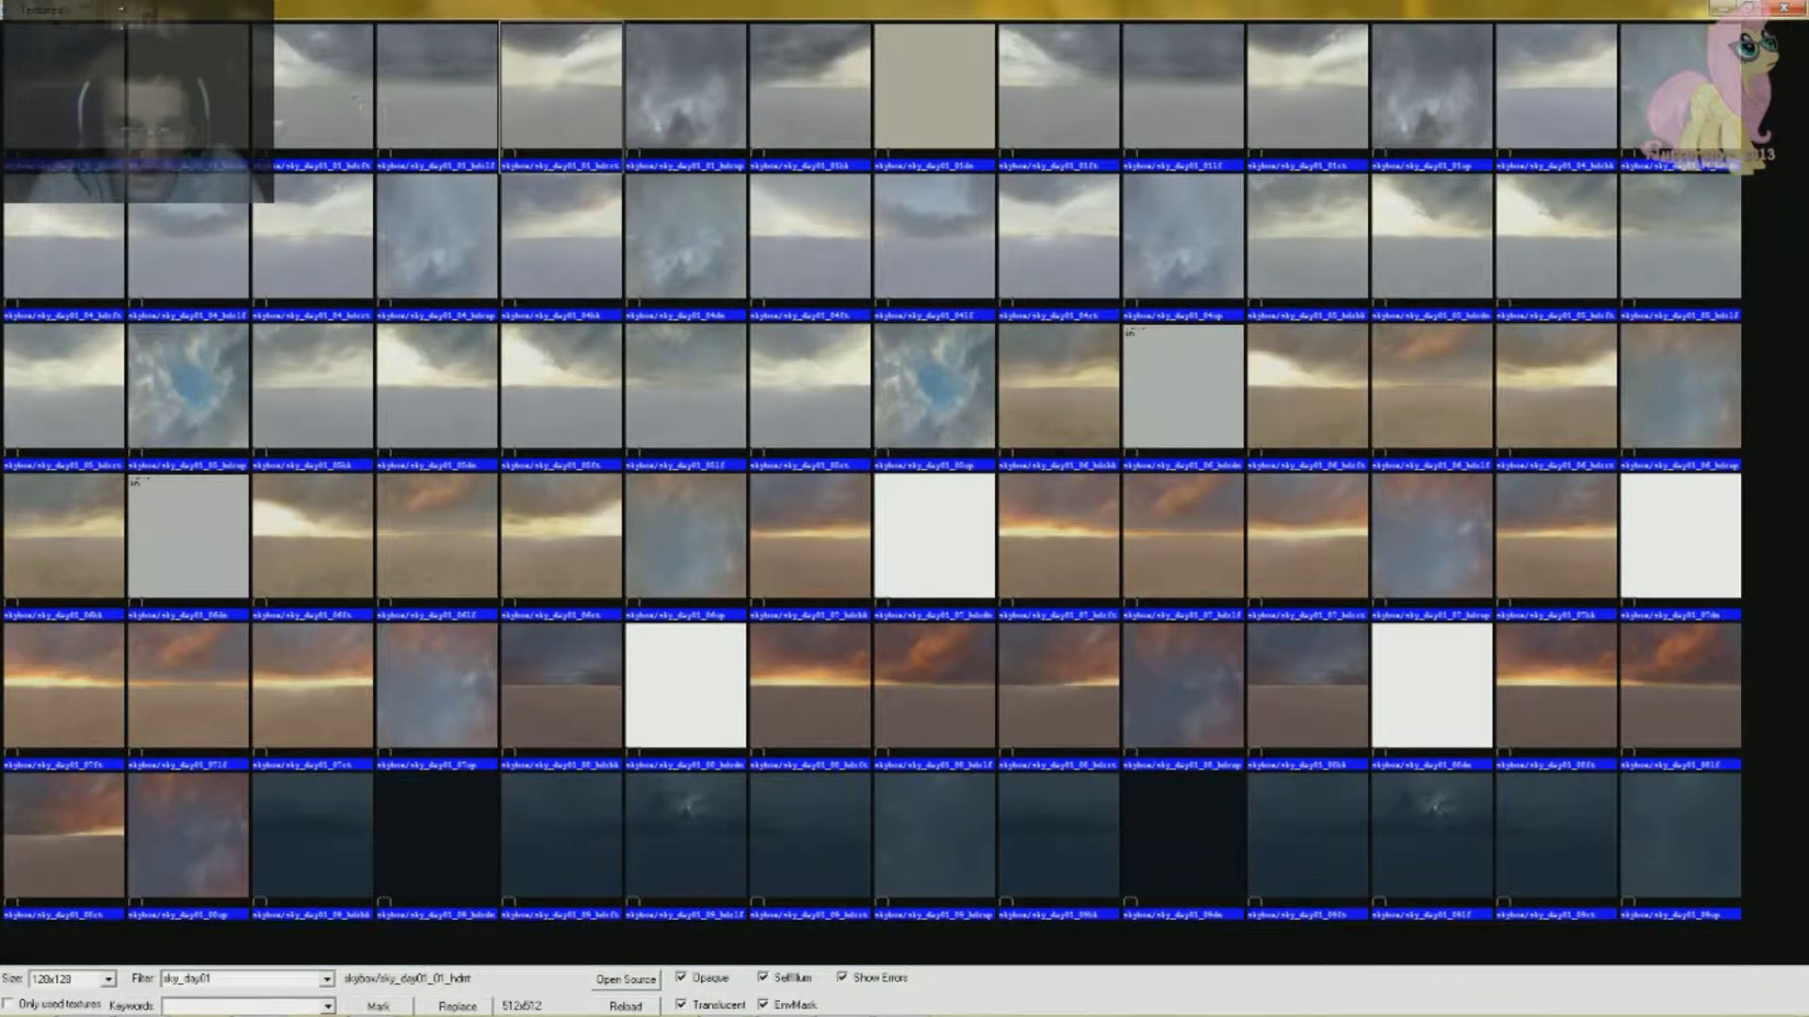
{"action": "left_click", "coordinate": [502, 243]}
{"action": "left_click", "coordinate": [464, 132]}
{"action": "left_click", "coordinate": [684, 113]}
{"action": "left_click", "coordinate": [799, 111]}
{"action": "left_click", "coordinate": [932, 103]}
{"action": "left_click", "coordinate": [1019, 108]}
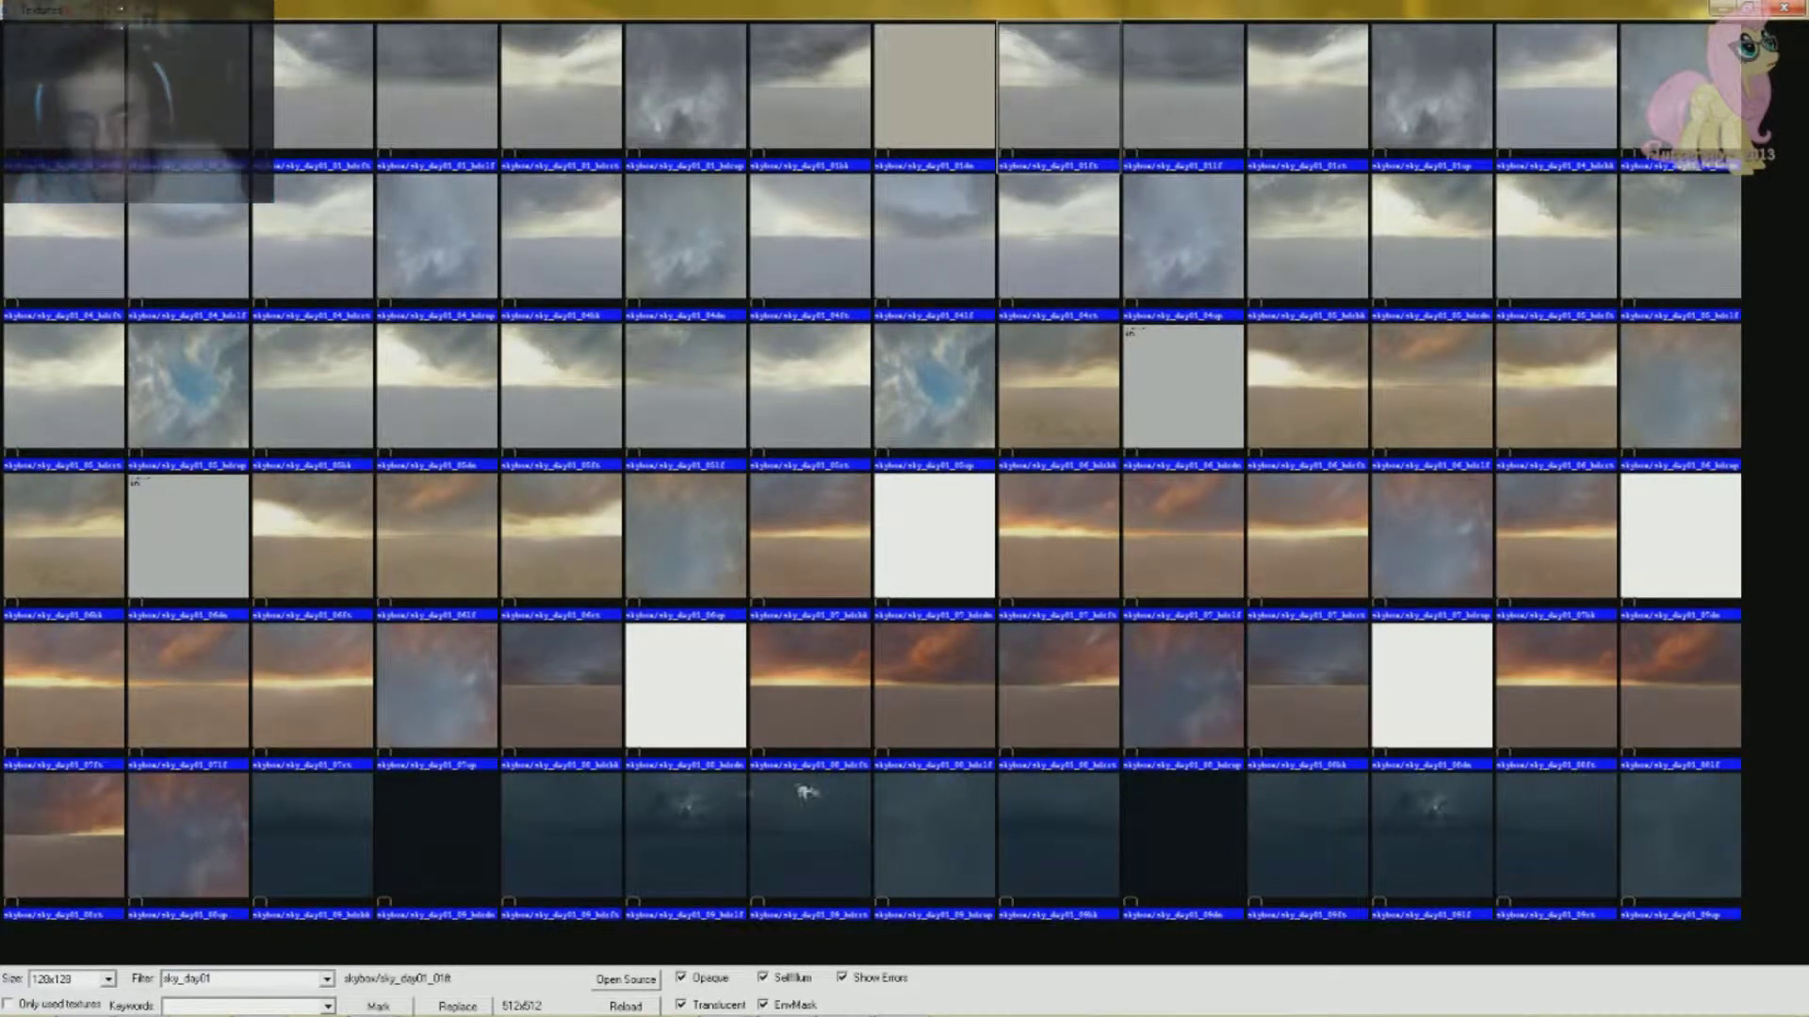
- Compare the sky_day01_09 and sky_day01_06 skybox textures, and close the texture browser and face editor
{"action": "left_click", "coordinate": [554, 847]}
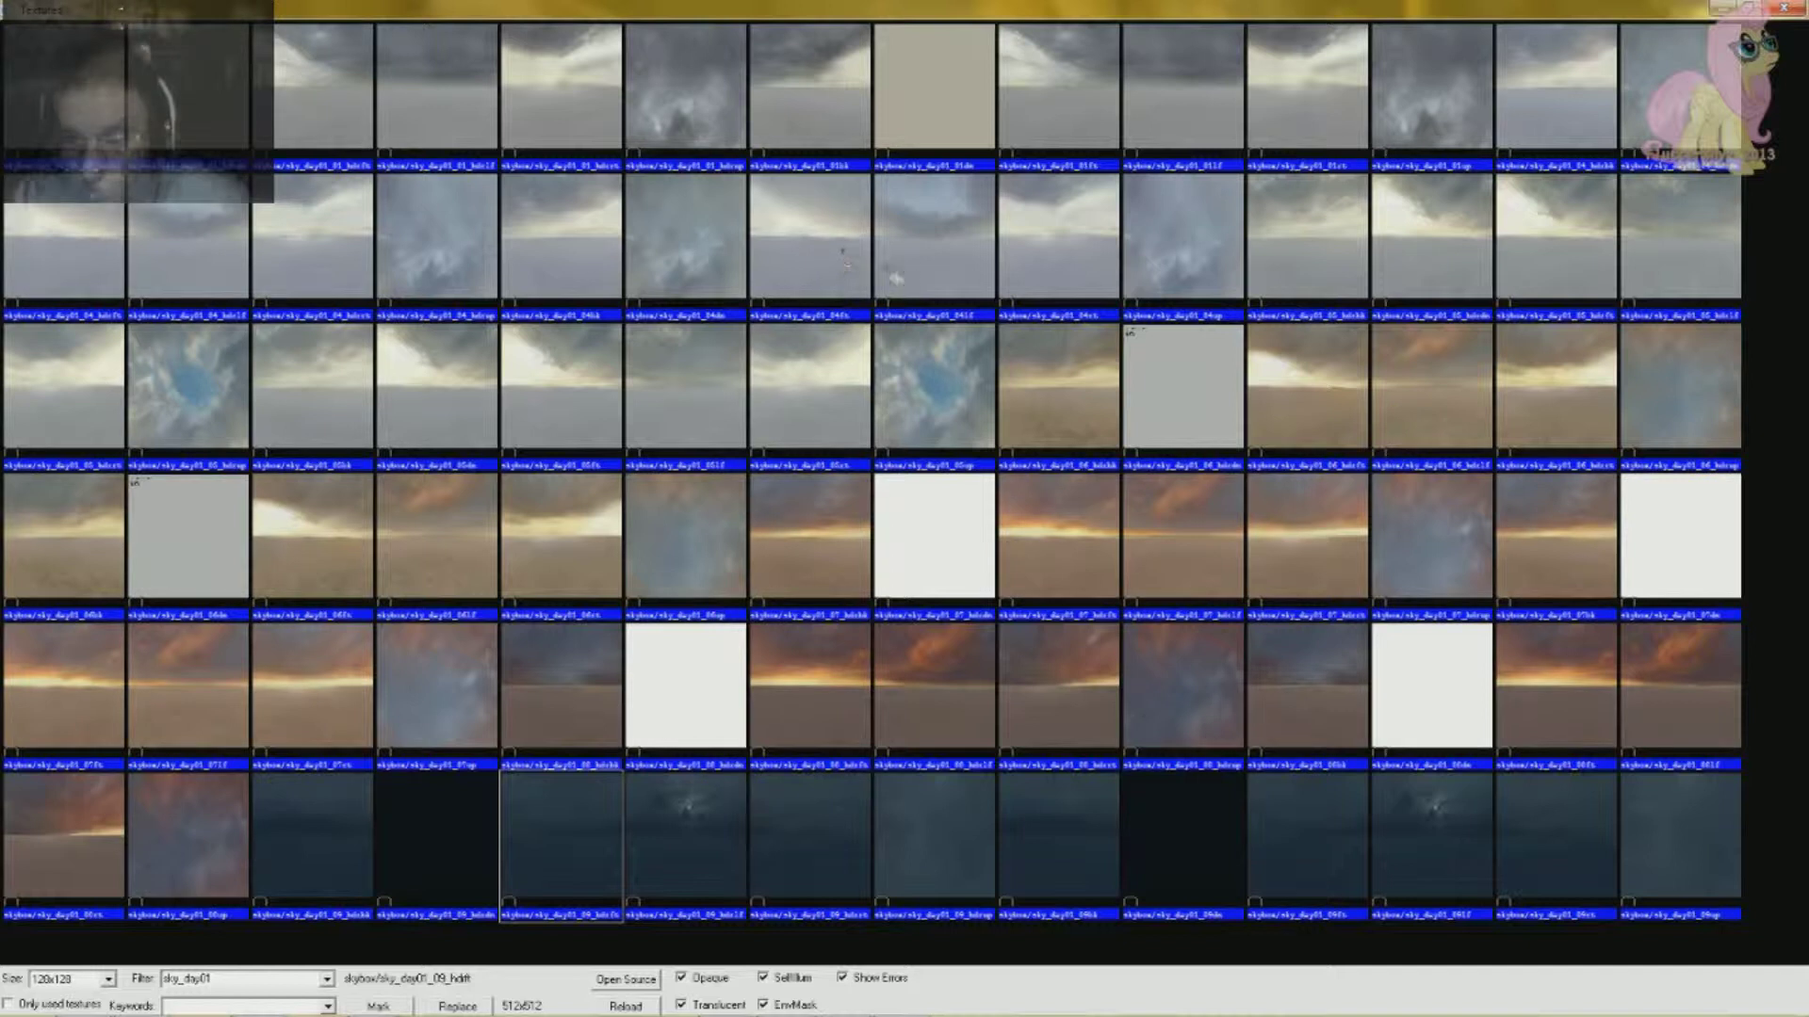
{"action": "left_click", "coordinate": [1080, 451]}
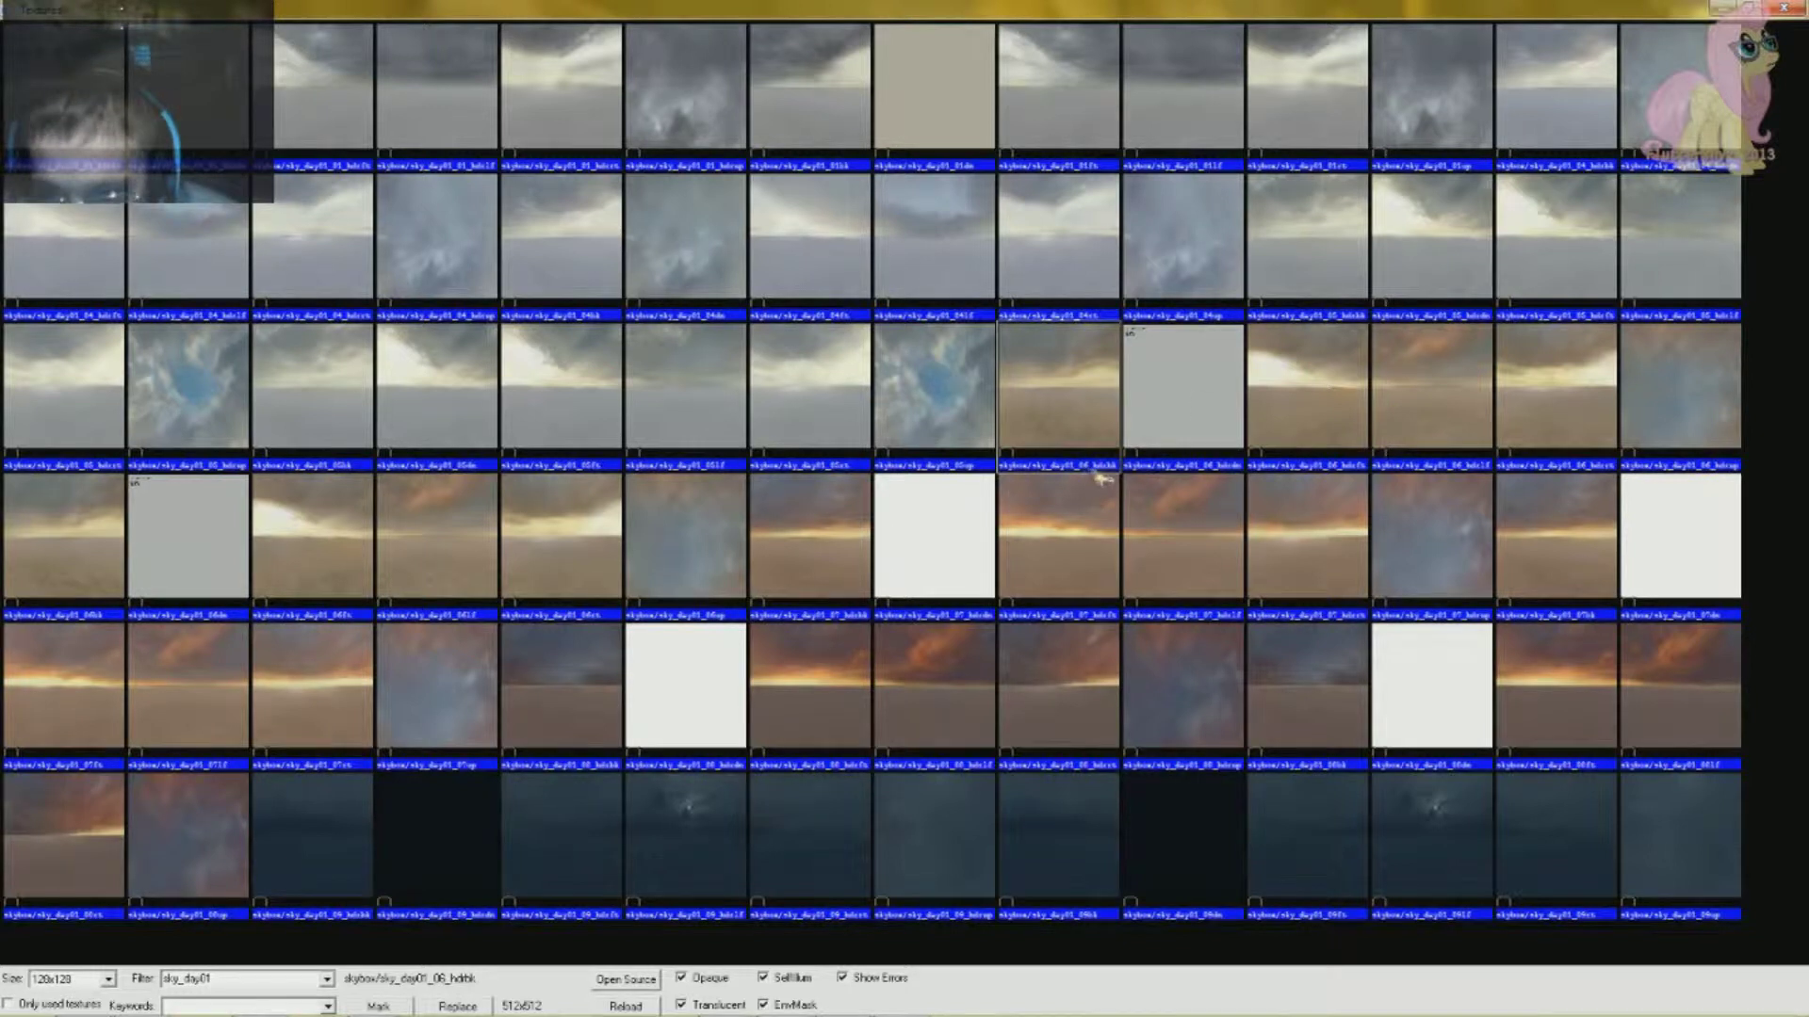
{"action": "key", "text": "Escape"}
{"action": "left_click", "coordinate": [1060, 341]}
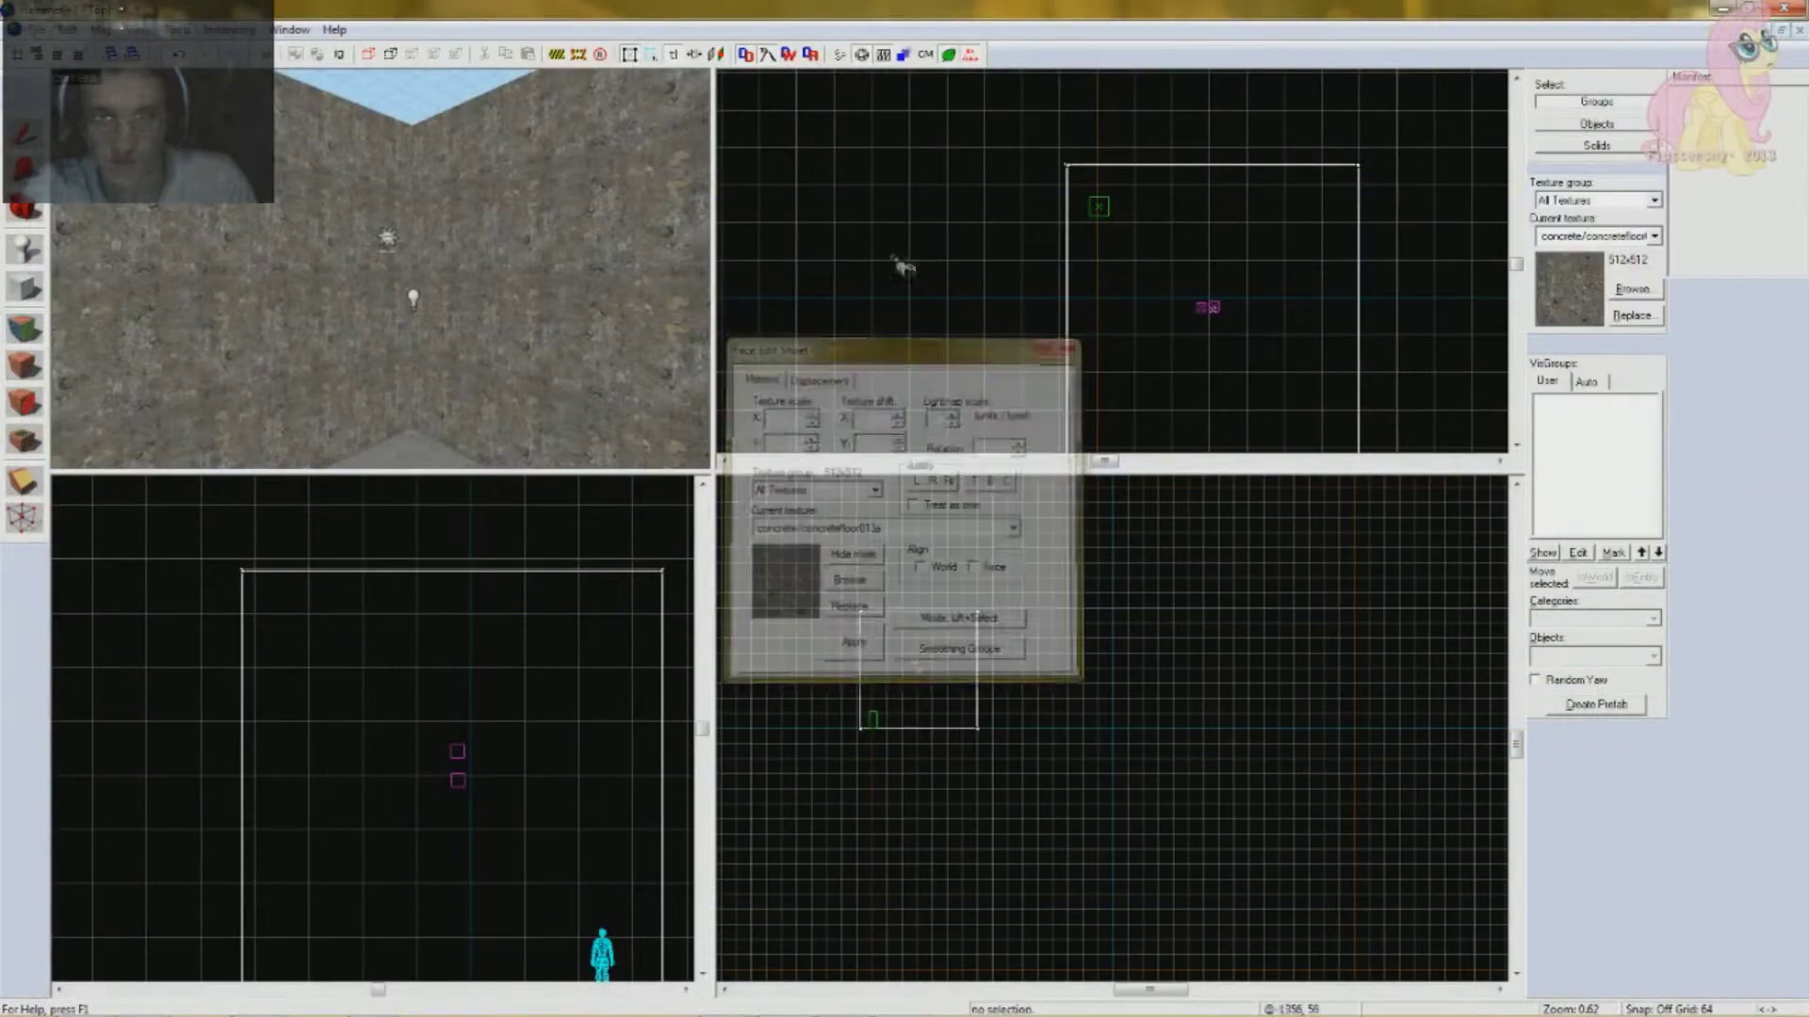
- Set the map's SkyBox Texture Name to sky_day01_06 and close the map properties
{"action": "left_click", "coordinate": [101, 29]}
{"action": "left_click", "coordinate": [154, 364]}
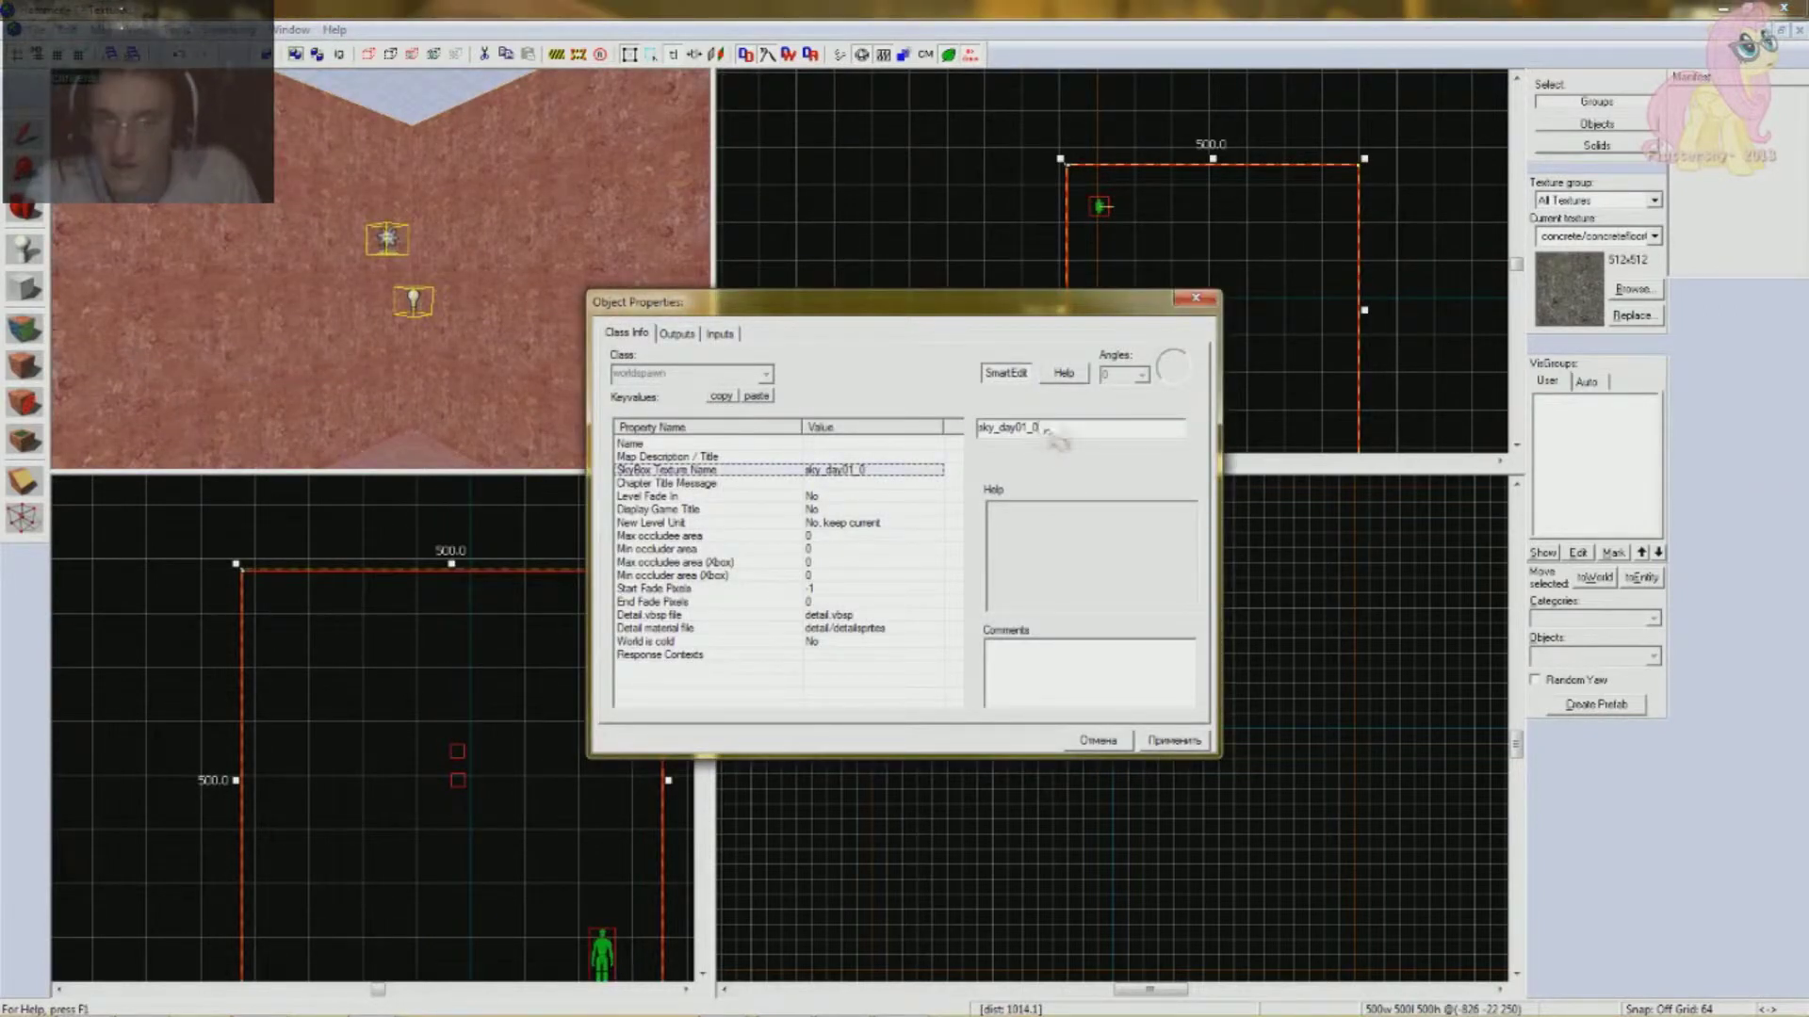
{"action": "left_click", "coordinate": [865, 495]}
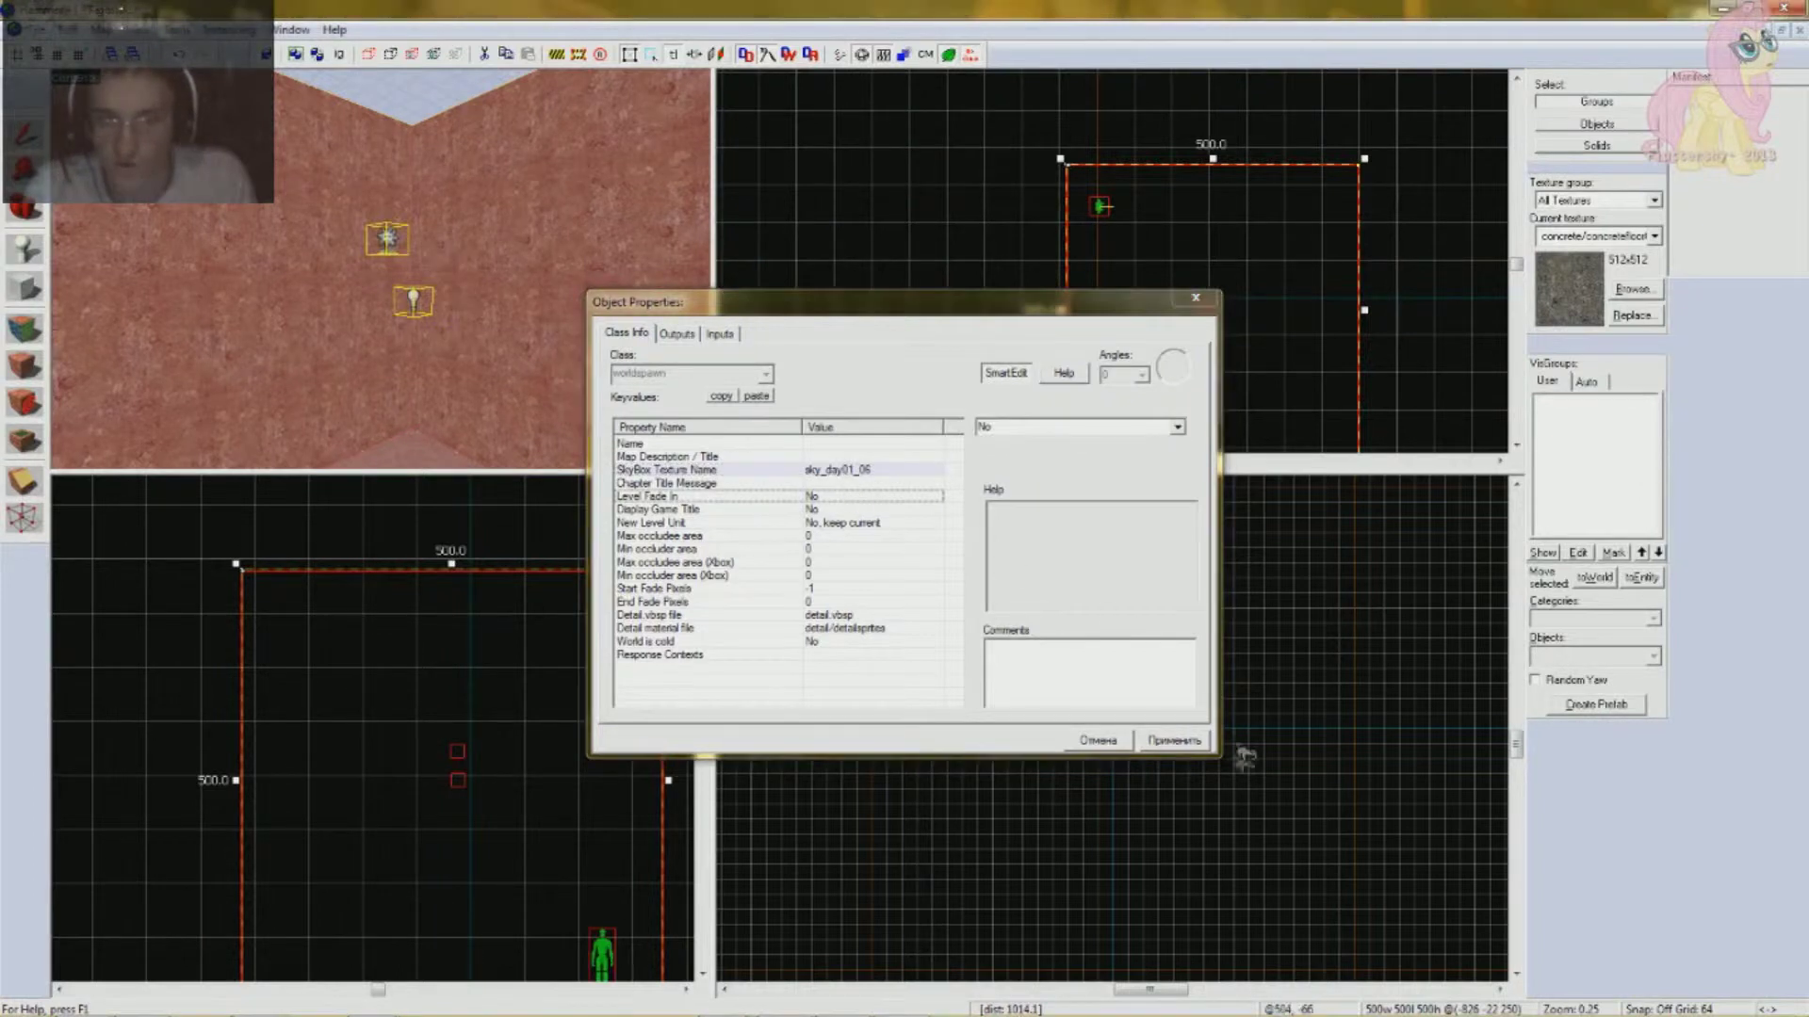
{"action": "left_click", "coordinate": [1214, 306]}
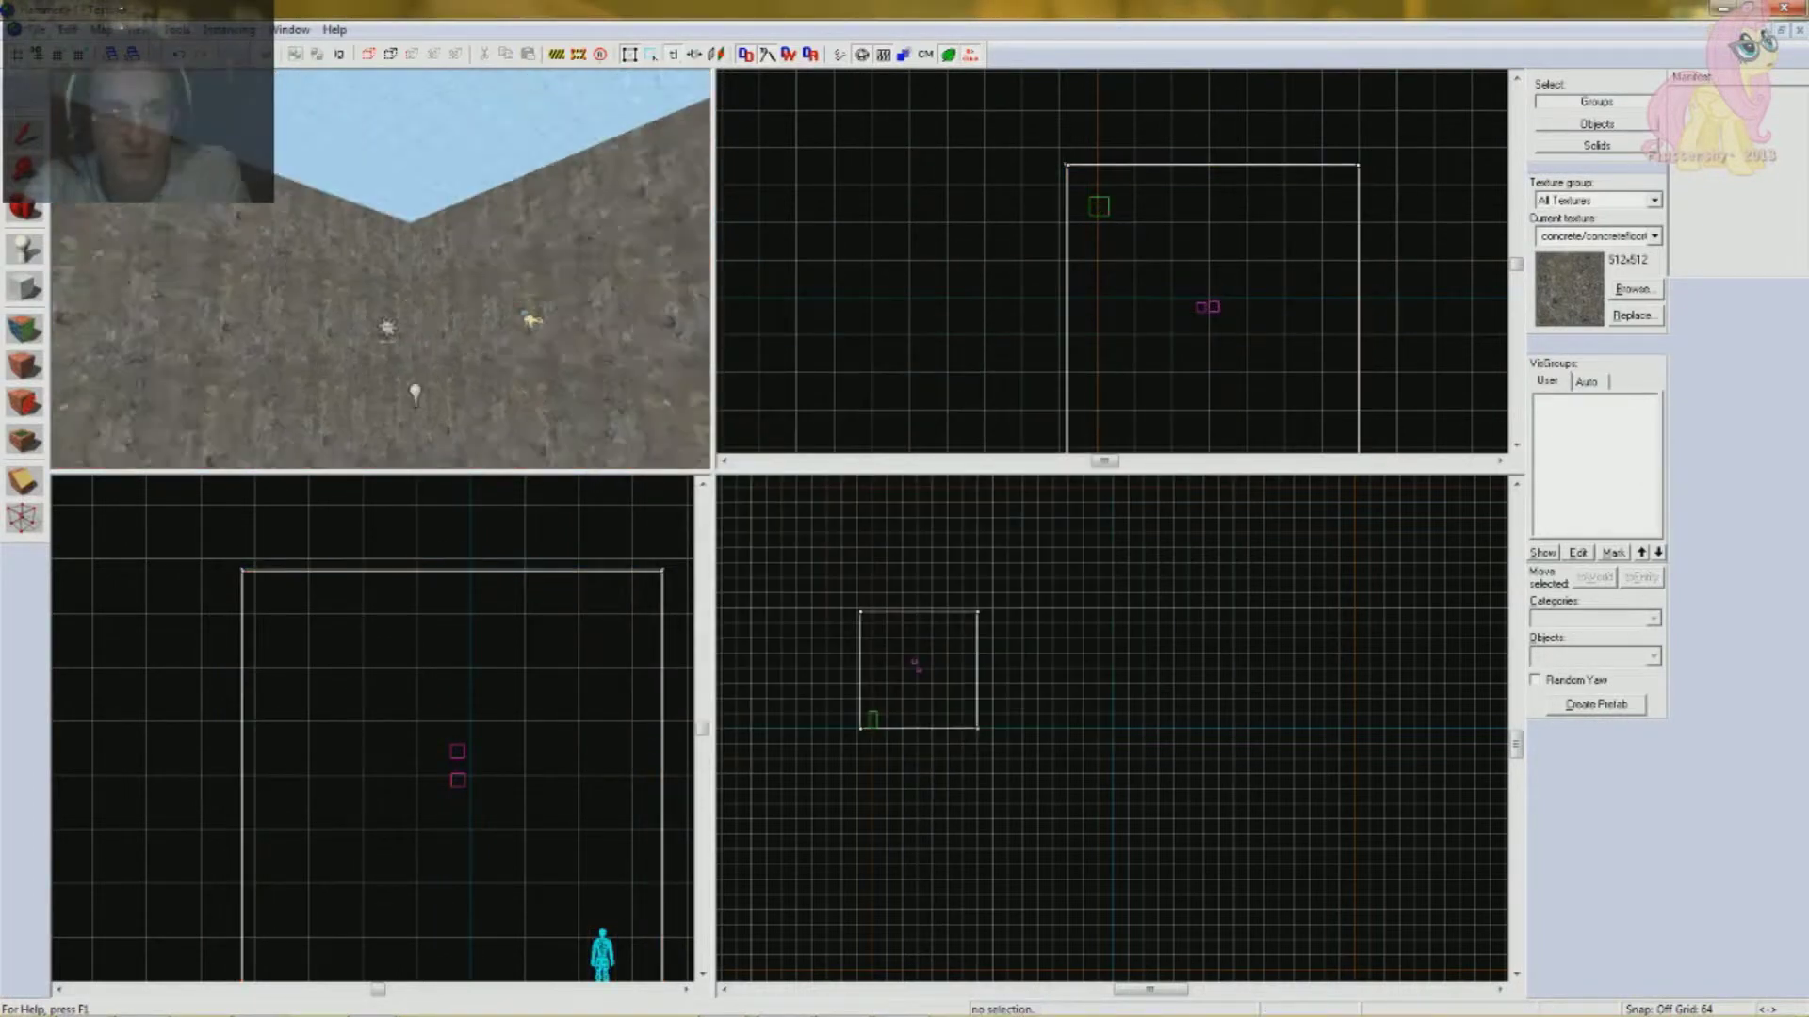
{"action": "left_click", "coordinate": [523, 320]}
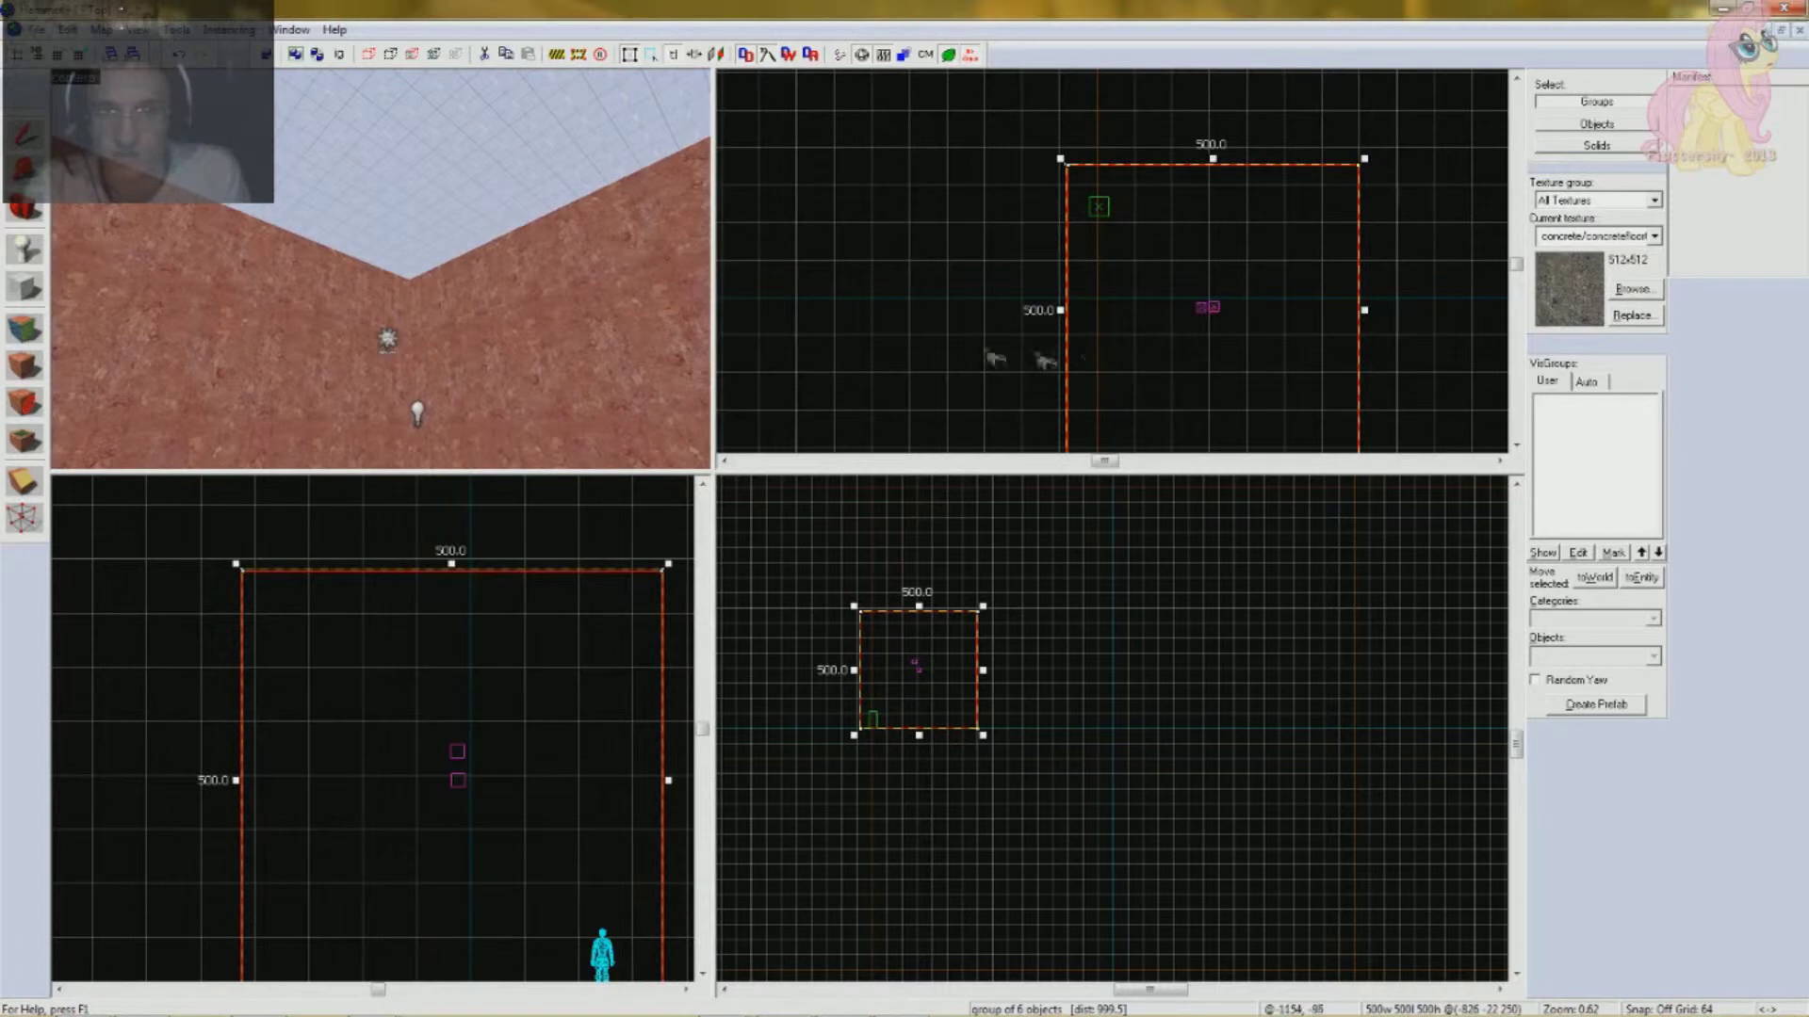
{"action": "key", "text": "Escape"}
{"action": "key", "text": "z"}
{"action": "key", "text": "s"}
{"action": "key", "text": "z"}
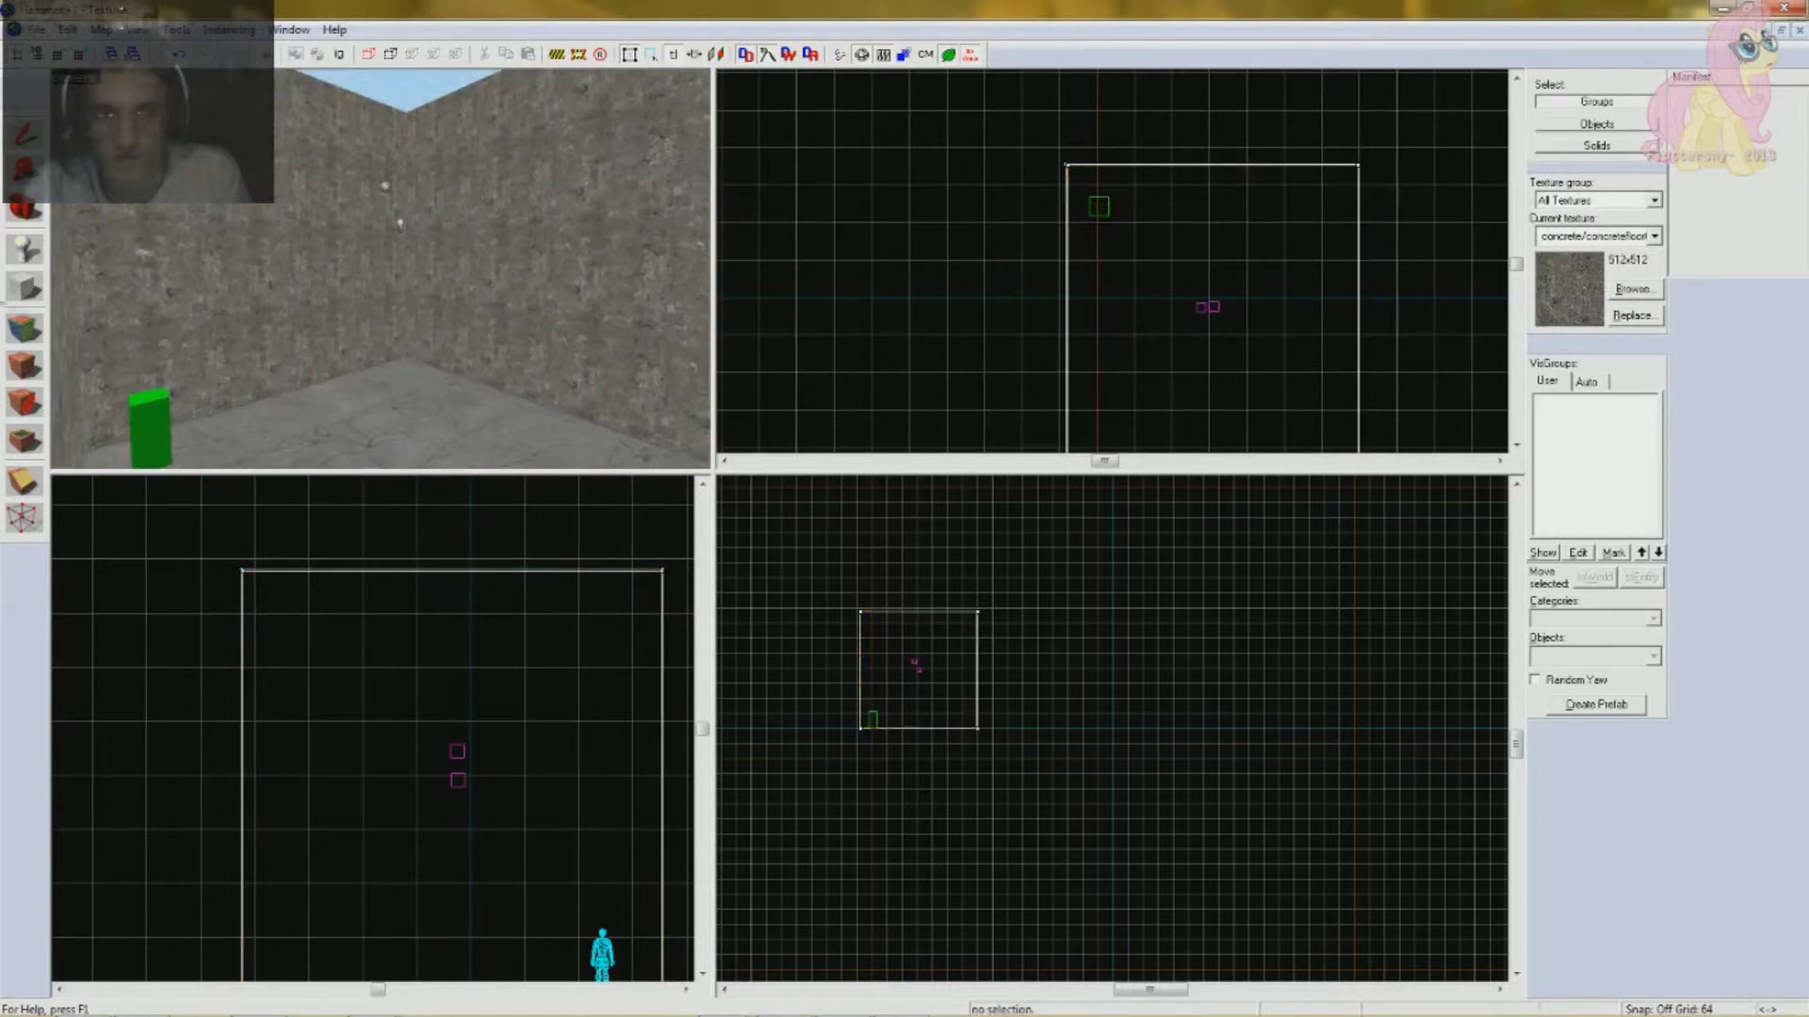
- Recheck the sky_day01_06 and sky_day01_07 textures in the texture browser, and close it and the face editor
{"action": "left_click", "coordinate": [23, 328]}
{"action": "left_click", "coordinate": [856, 579]}
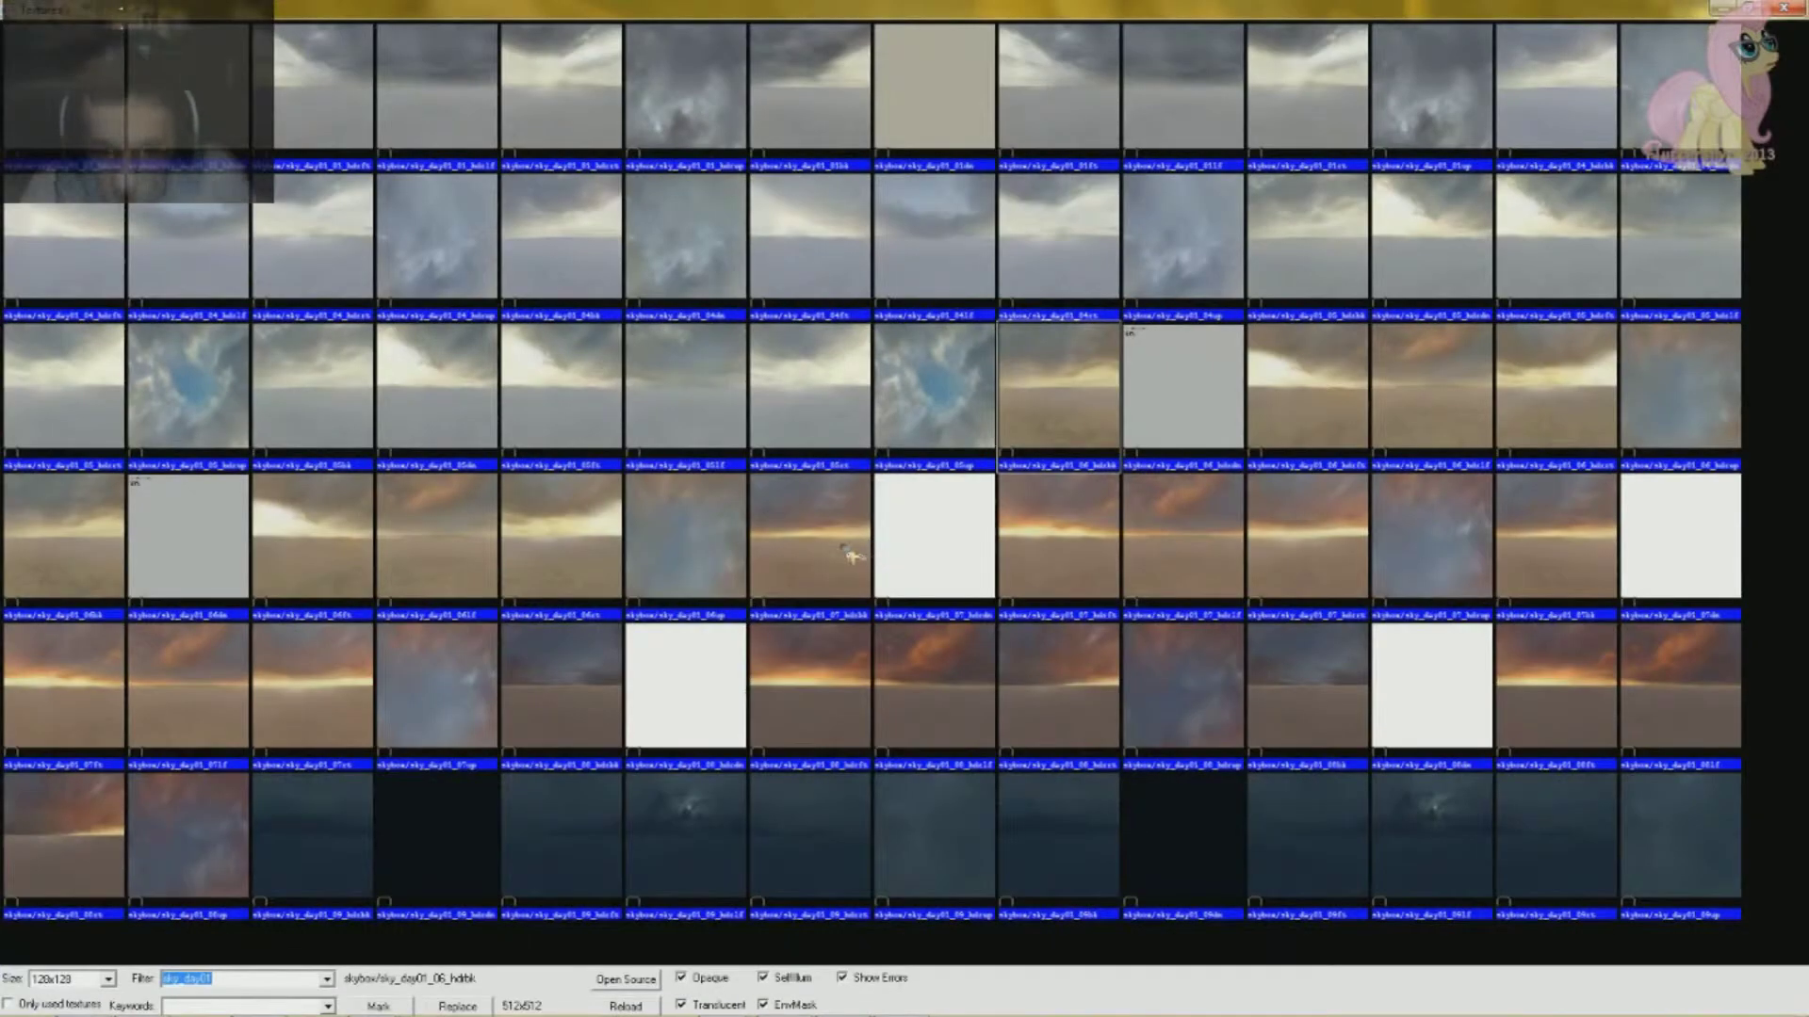
{"action": "left_click", "coordinate": [851, 556]}
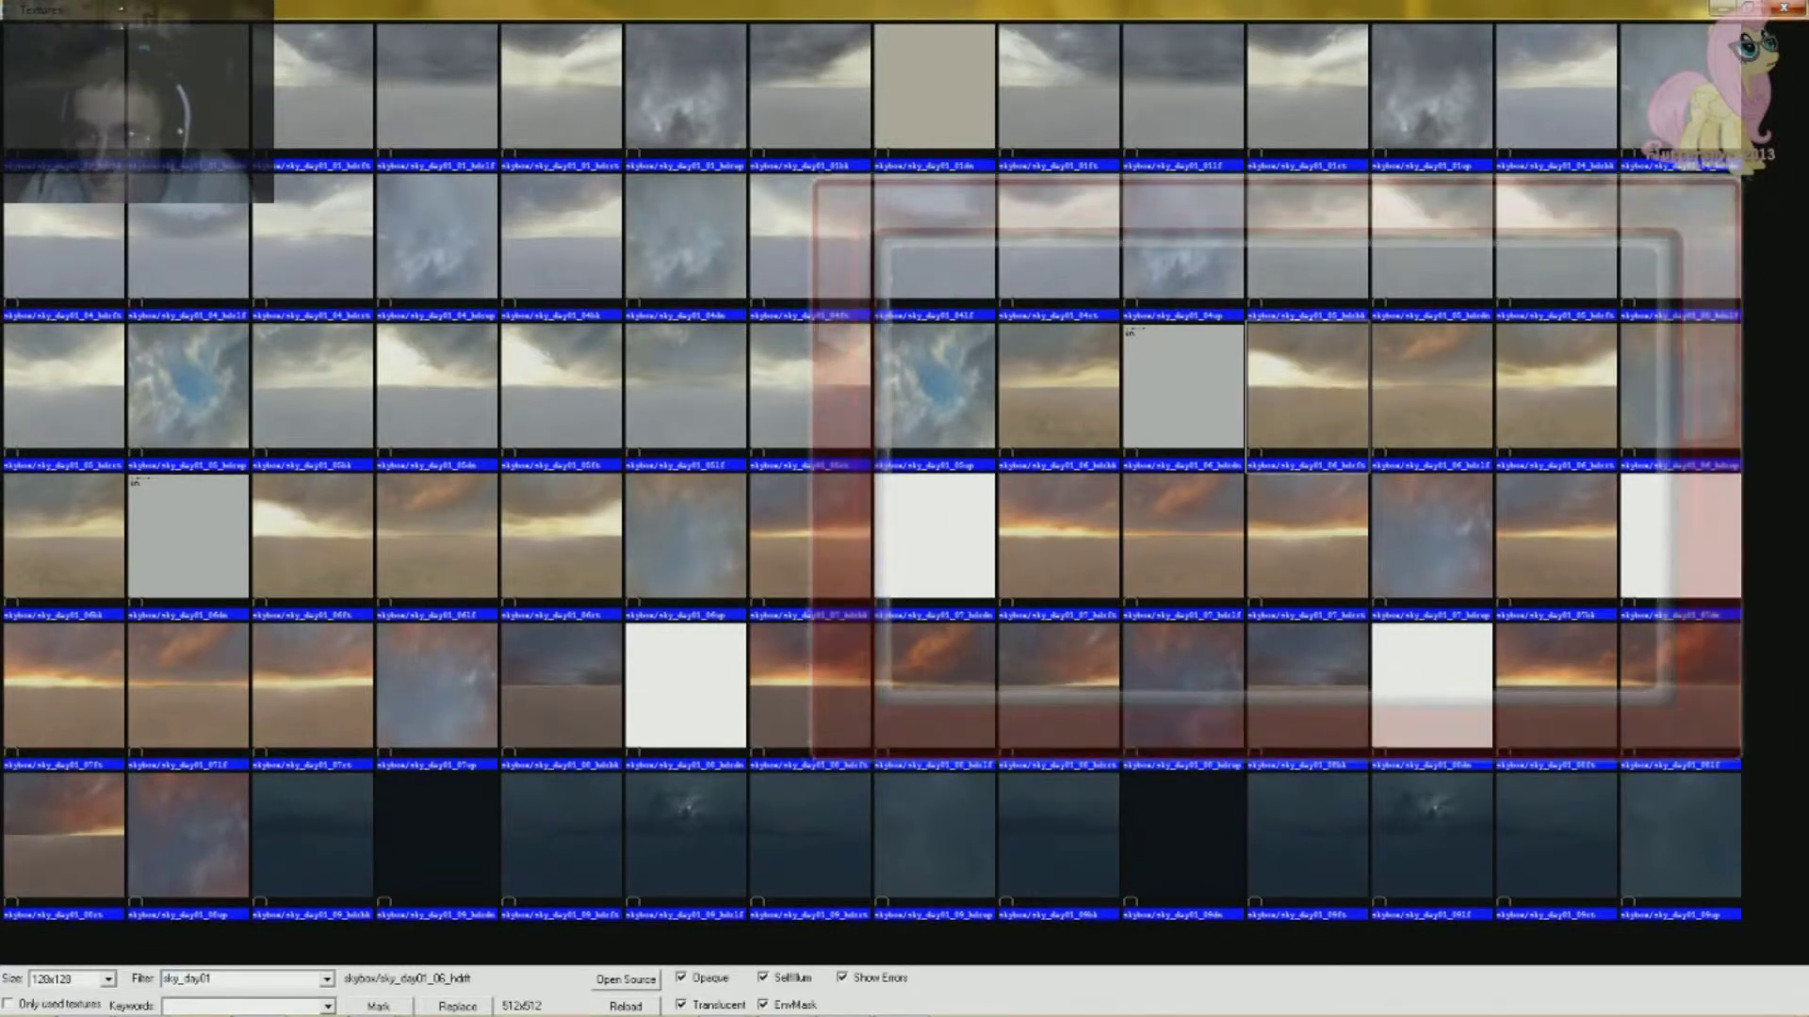
{"action": "left_click", "coordinate": [1783, 7]}
{"action": "left_click", "coordinate": [1072, 336]}
- Look around the room's interior in the 3D view, from the concrete floor up to the skybox ceiling
{"action": "scroll", "coordinate": [453, 281], "scroll_direction": "down", "scroll_amount": 5}
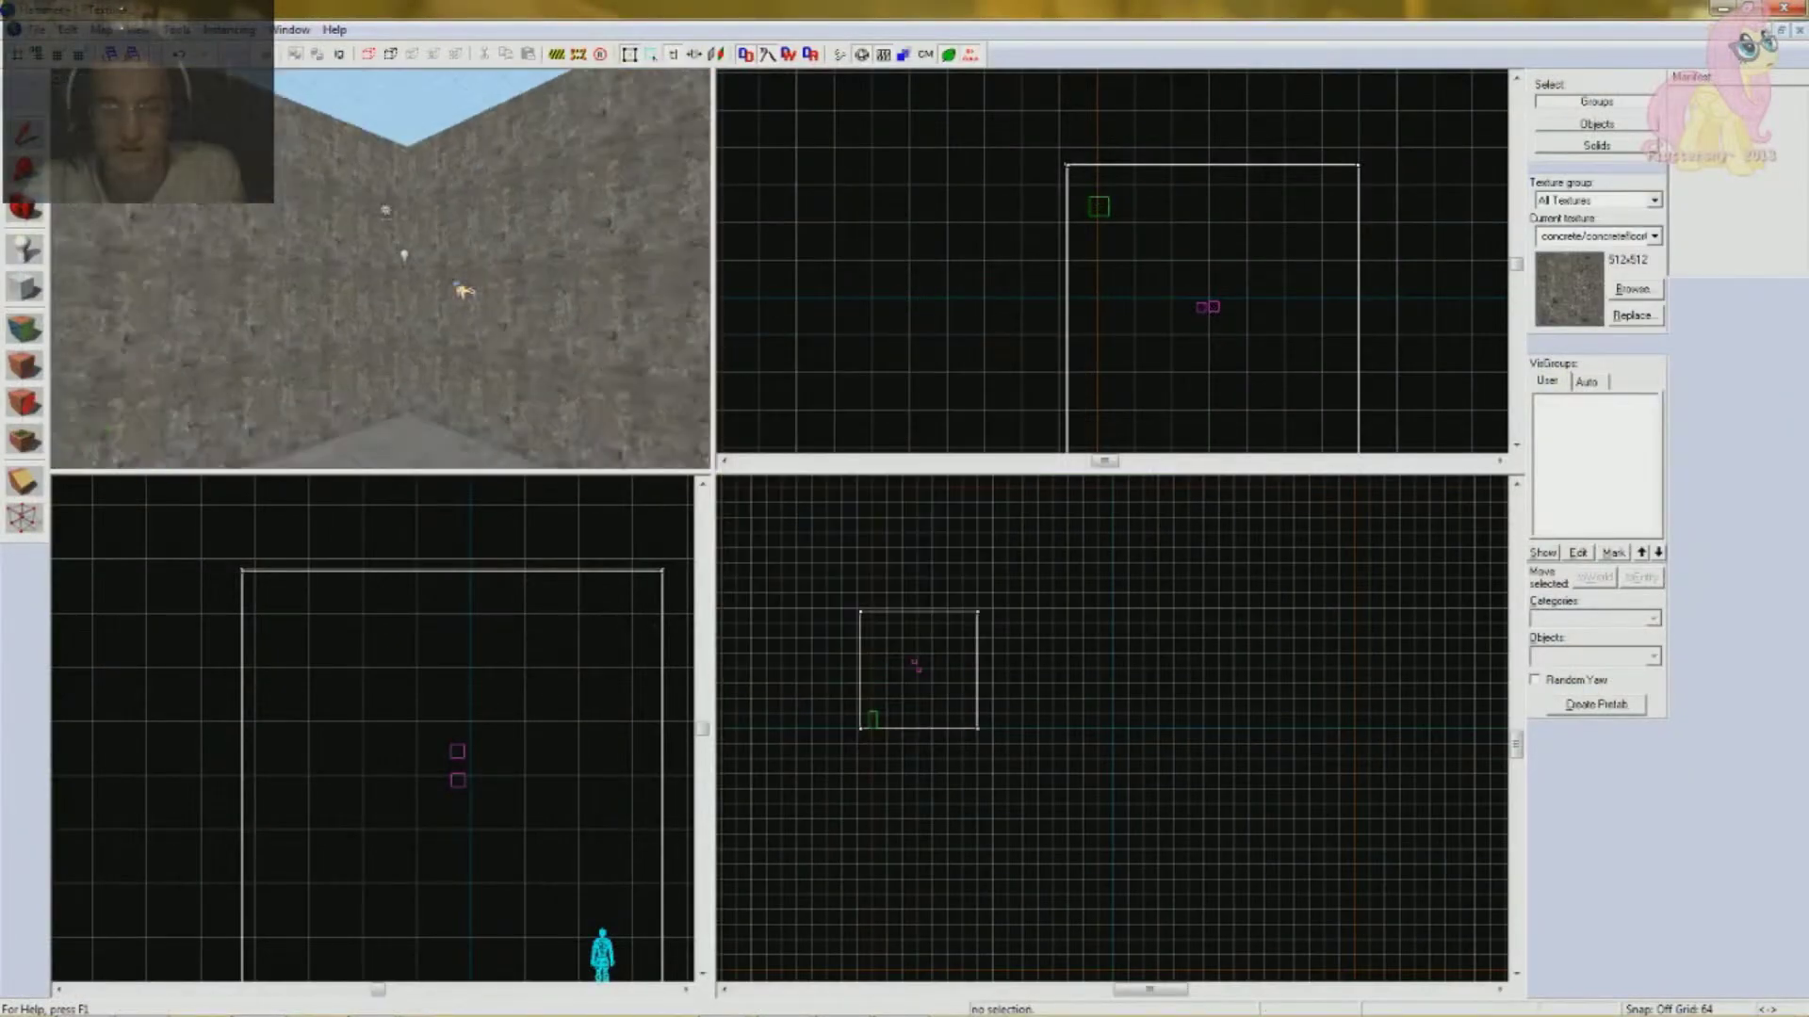
{"action": "key", "text": "Down"}
{"action": "key", "text": "s"}
{"action": "key", "text": "w"}
{"action": "key", "text": "w"}
{"action": "key", "text": "Down"}
{"action": "key", "text": "Up"}
{"action": "key", "text": "Down"}
{"action": "key", "text": "Right"}
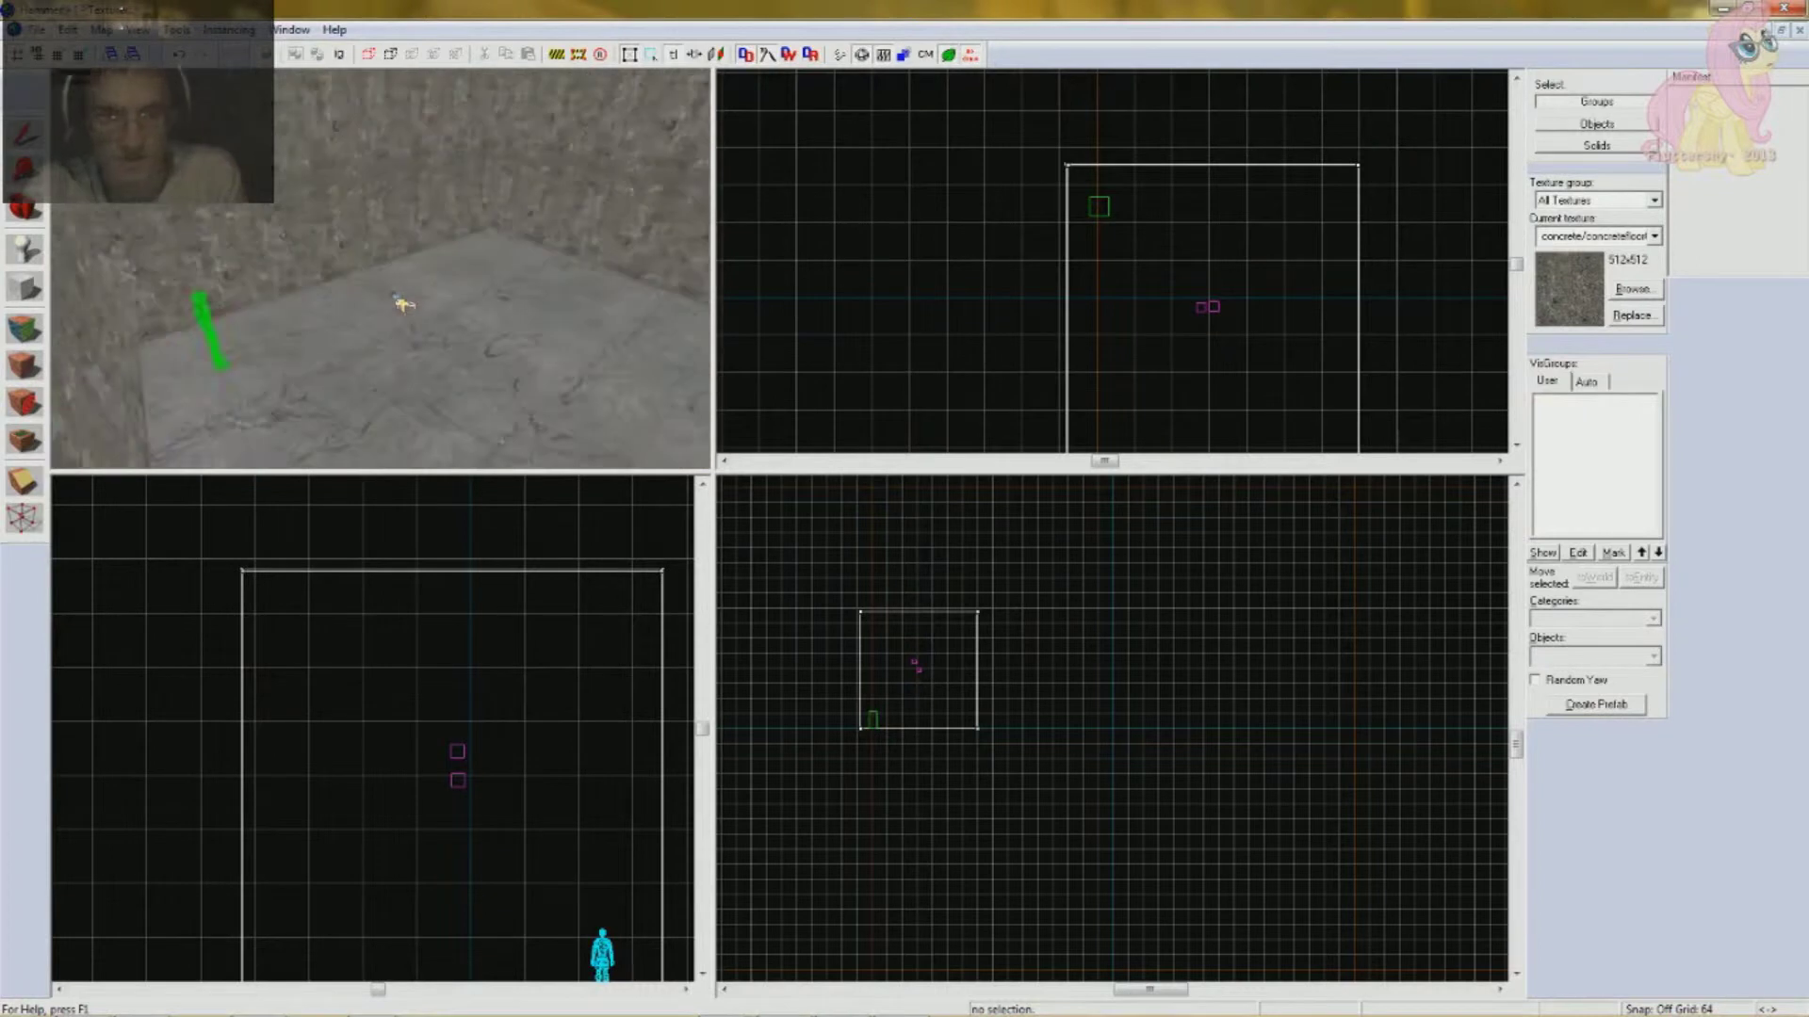
{"action": "key", "text": "Left"}
{"action": "key", "text": "Right"}
{"action": "key", "text": "Left"}
{"action": "key", "text": "Left"}
{"action": "key", "text": "Up"}
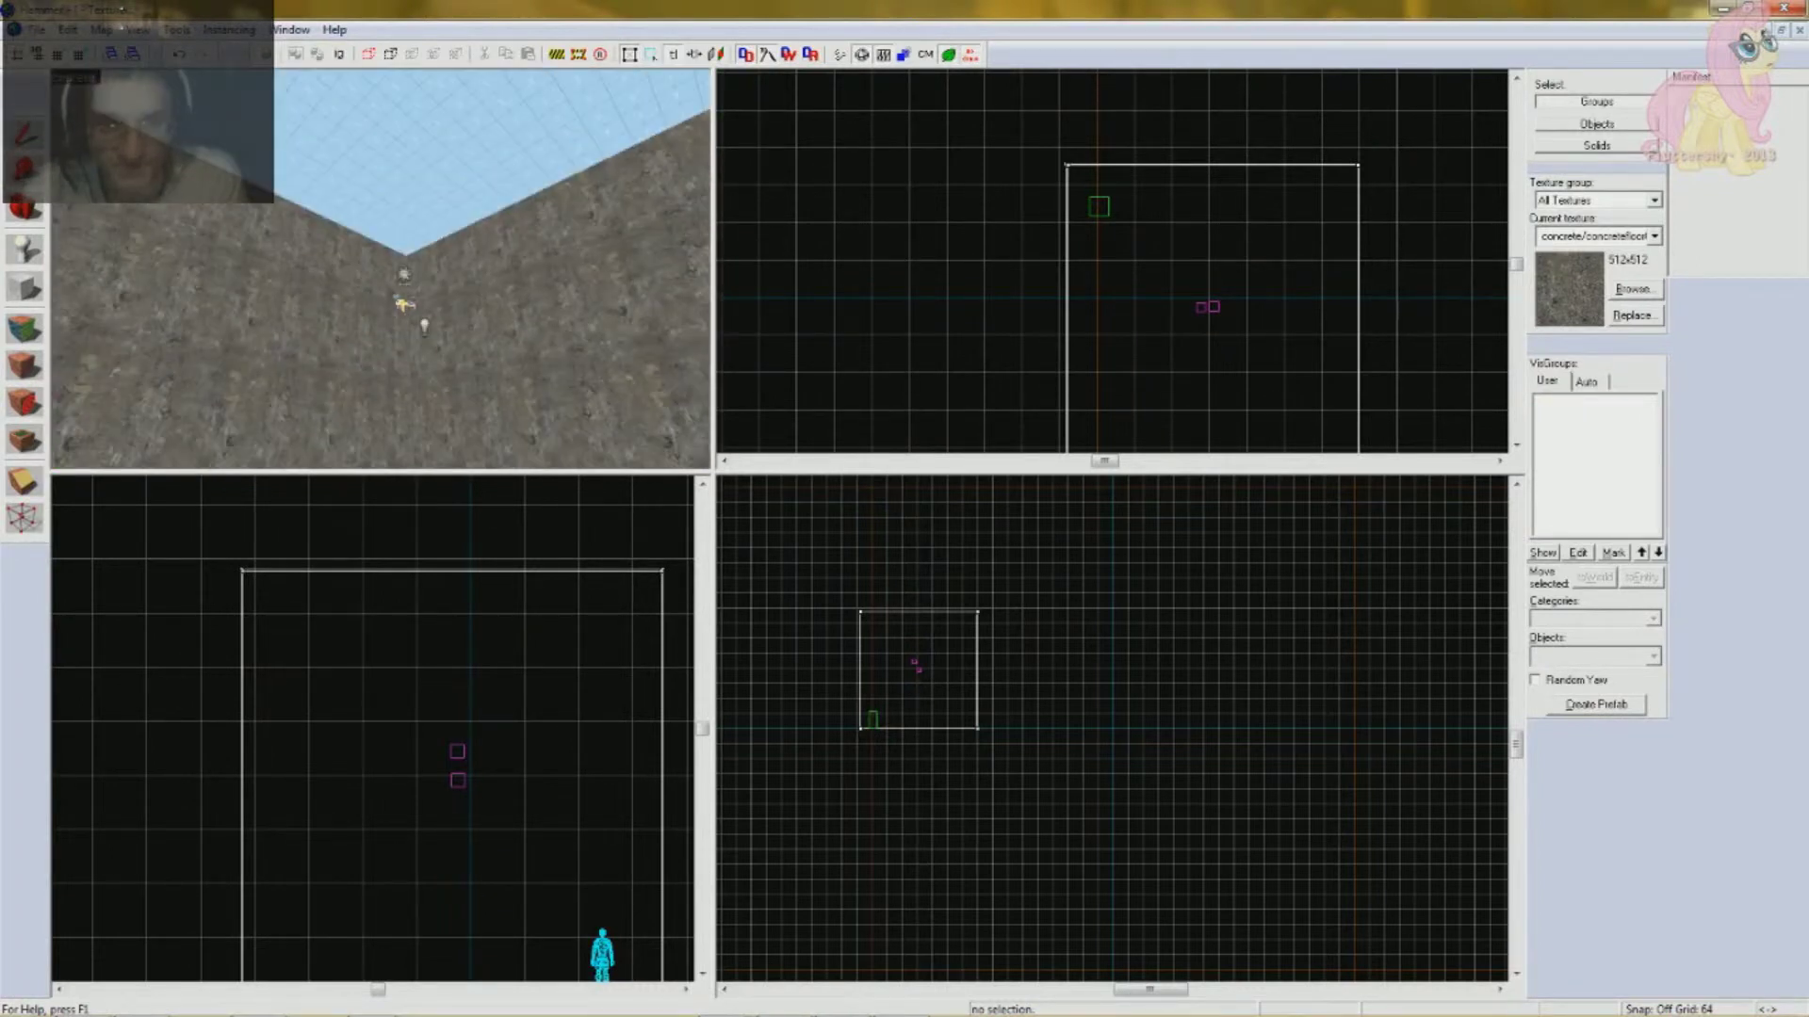
- Review the class info, outputs, model, flags and VisGroup settings of the info_player_start entity, and close its properties
{"action": "key", "text": "Down"}
{"action": "key", "text": "Left"}
{"action": "double_click", "coordinate": [394, 307]}
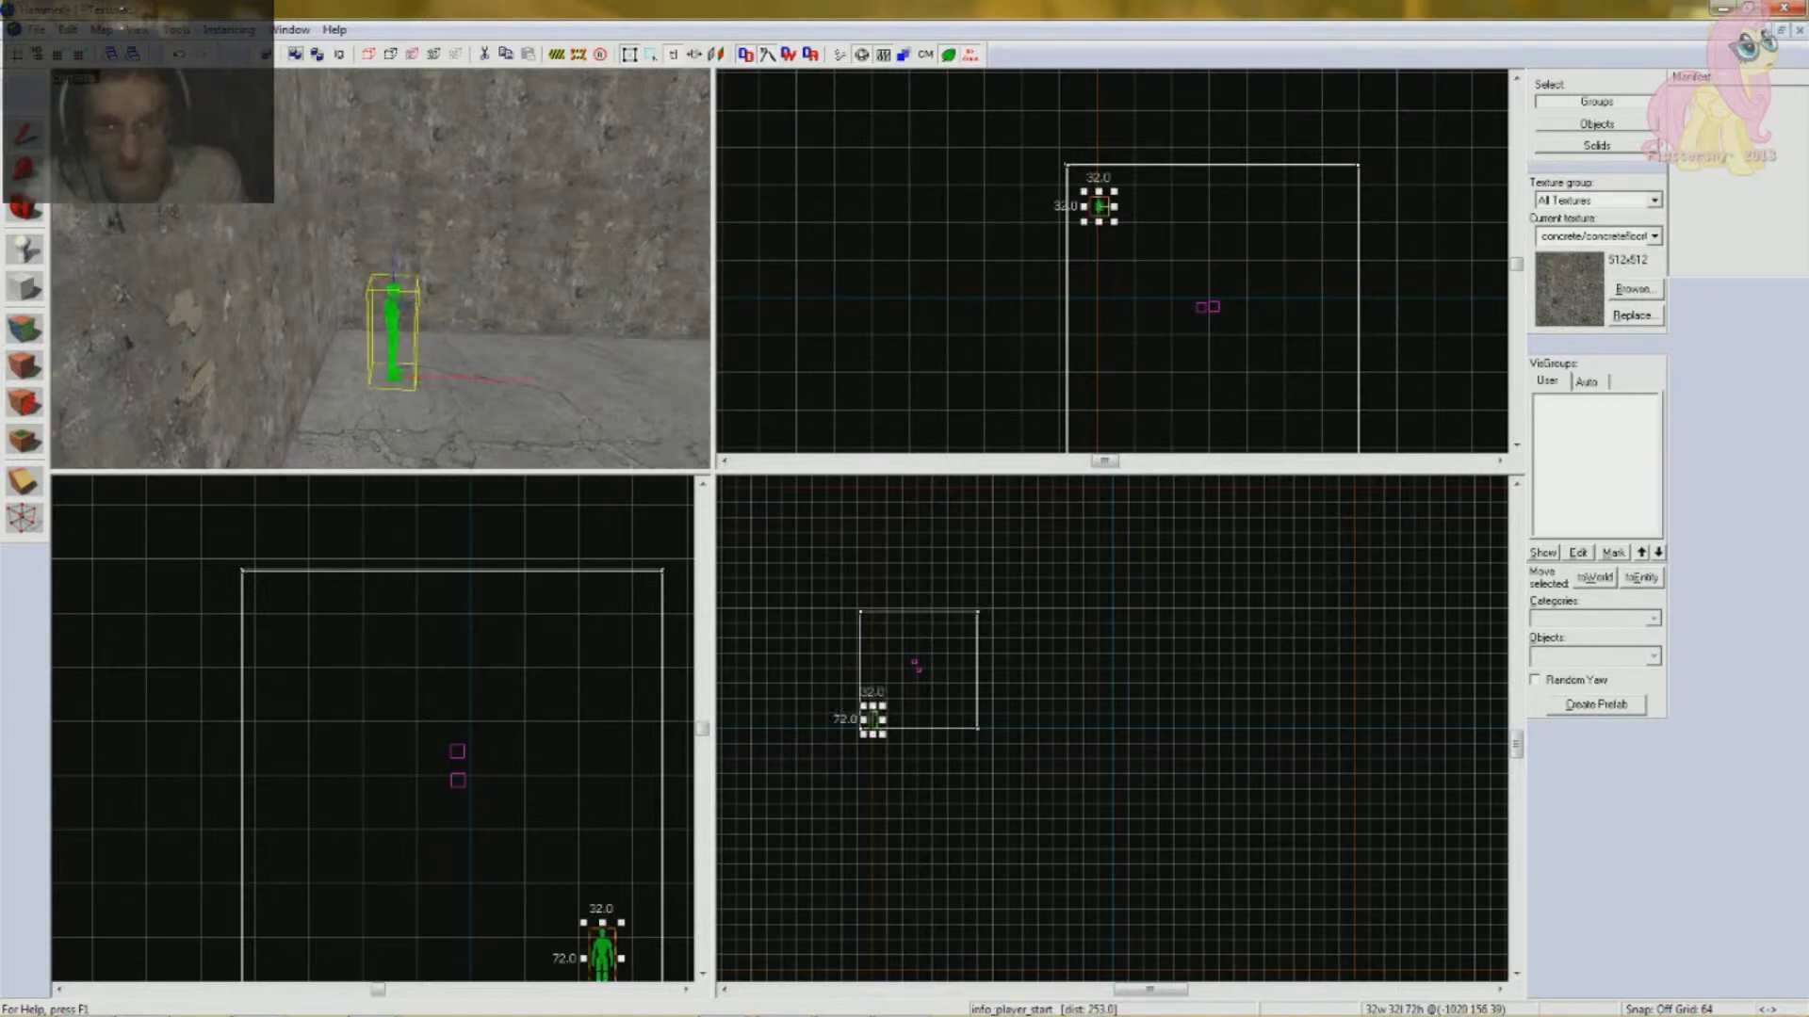
{"action": "left_click", "coordinate": [797, 333]}
{"action": "left_click", "coordinate": [627, 333]}
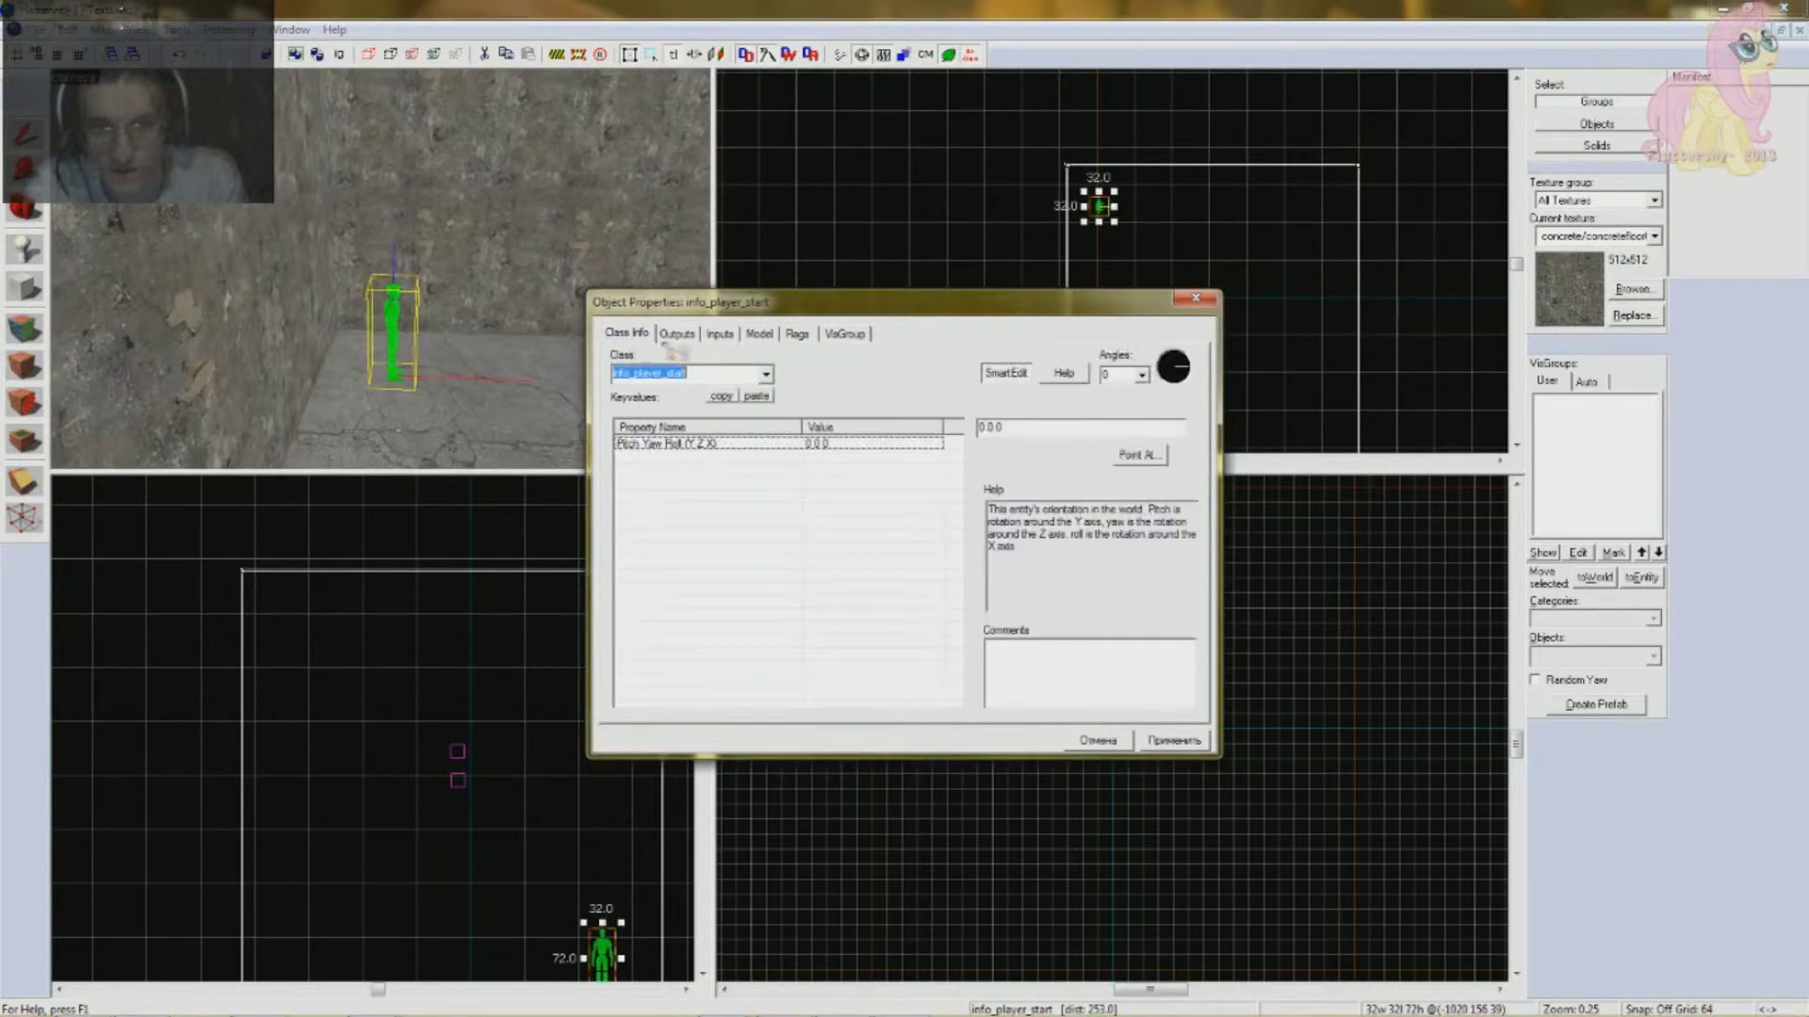
{"action": "left_click", "coordinate": [678, 335]}
{"action": "left_click", "coordinate": [759, 333]}
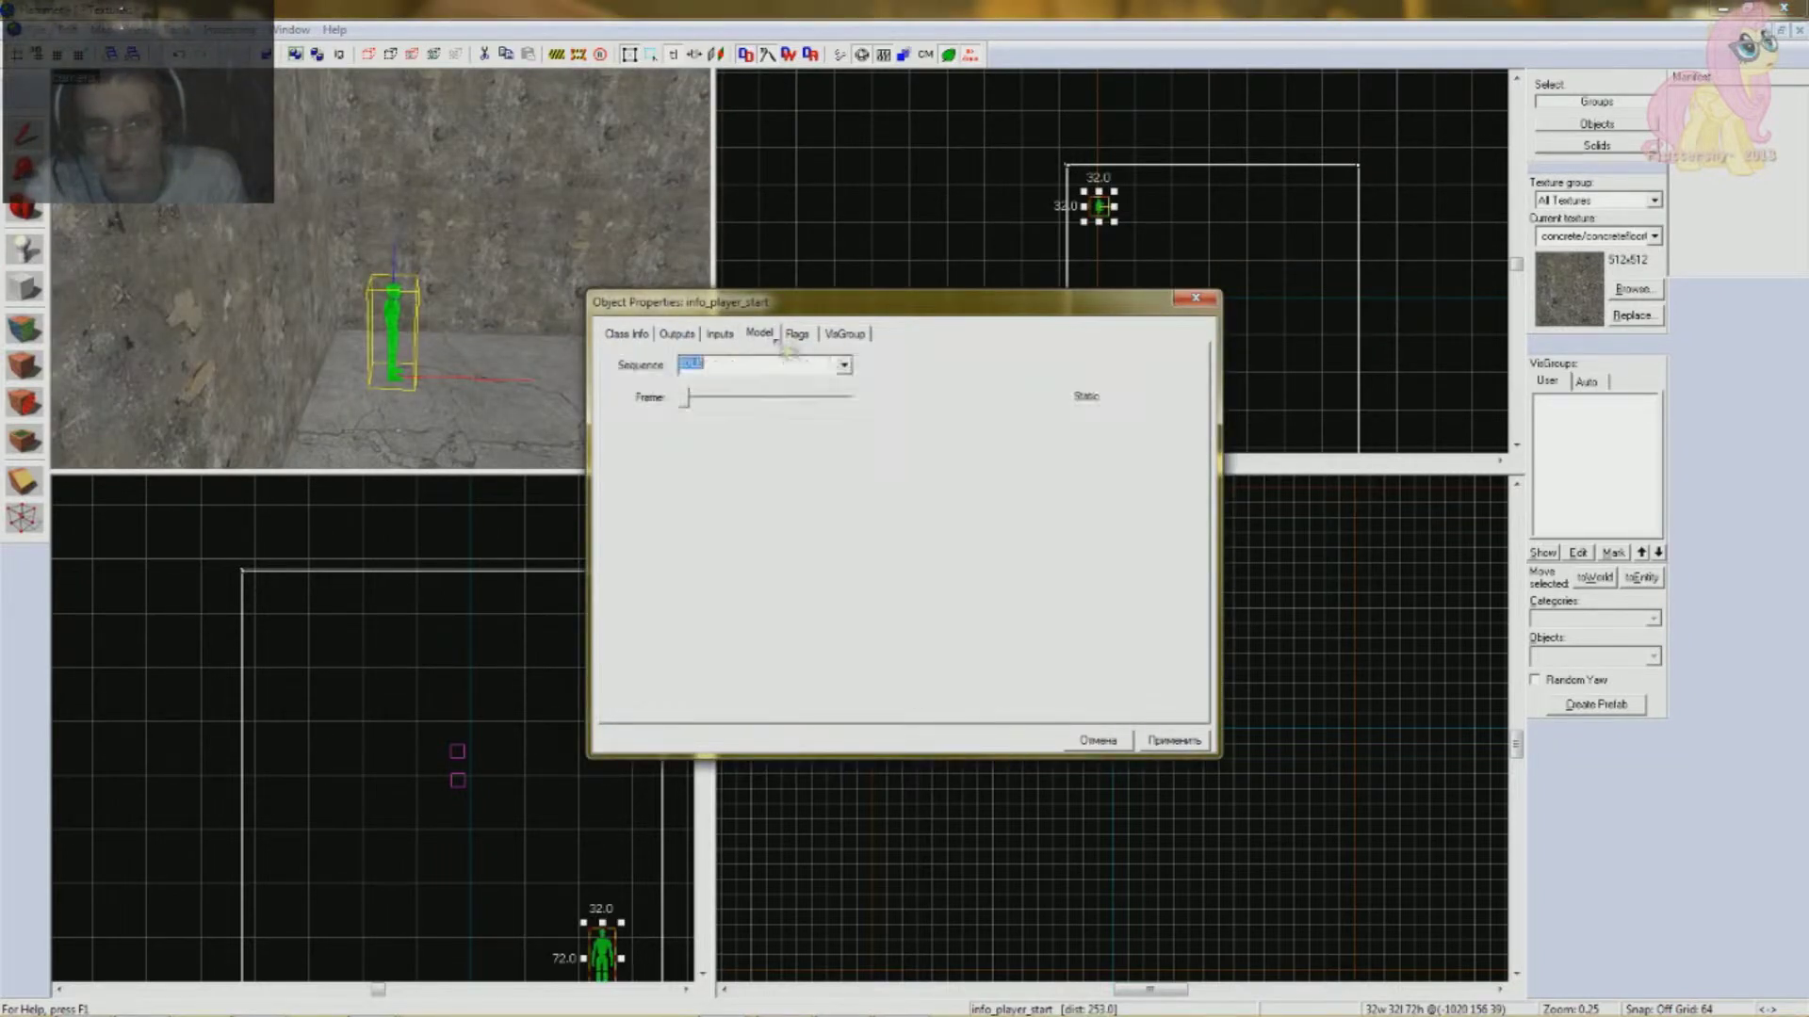
{"action": "left_click", "coordinate": [797, 333]}
{"action": "left_click", "coordinate": [845, 334]}
{"action": "left_click", "coordinate": [1196, 298]}
{"action": "left_click", "coordinate": [1224, 287]}
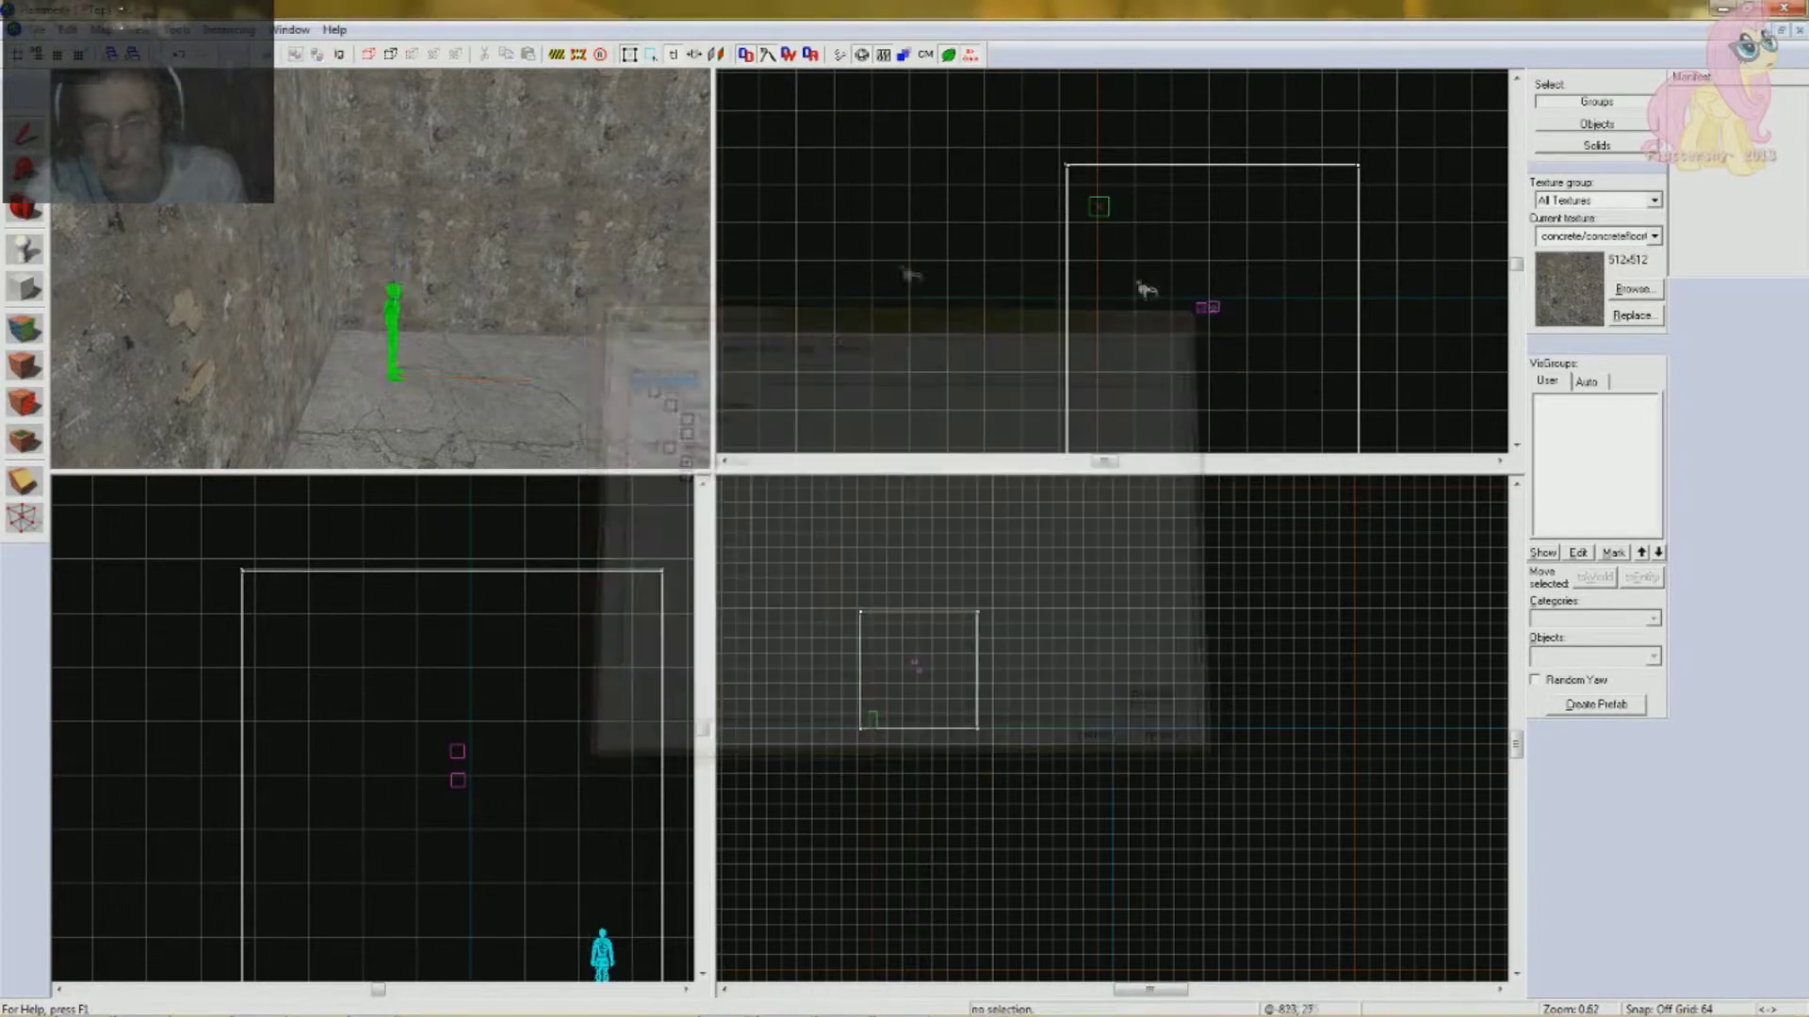
{"action": "key", "text": "z"}
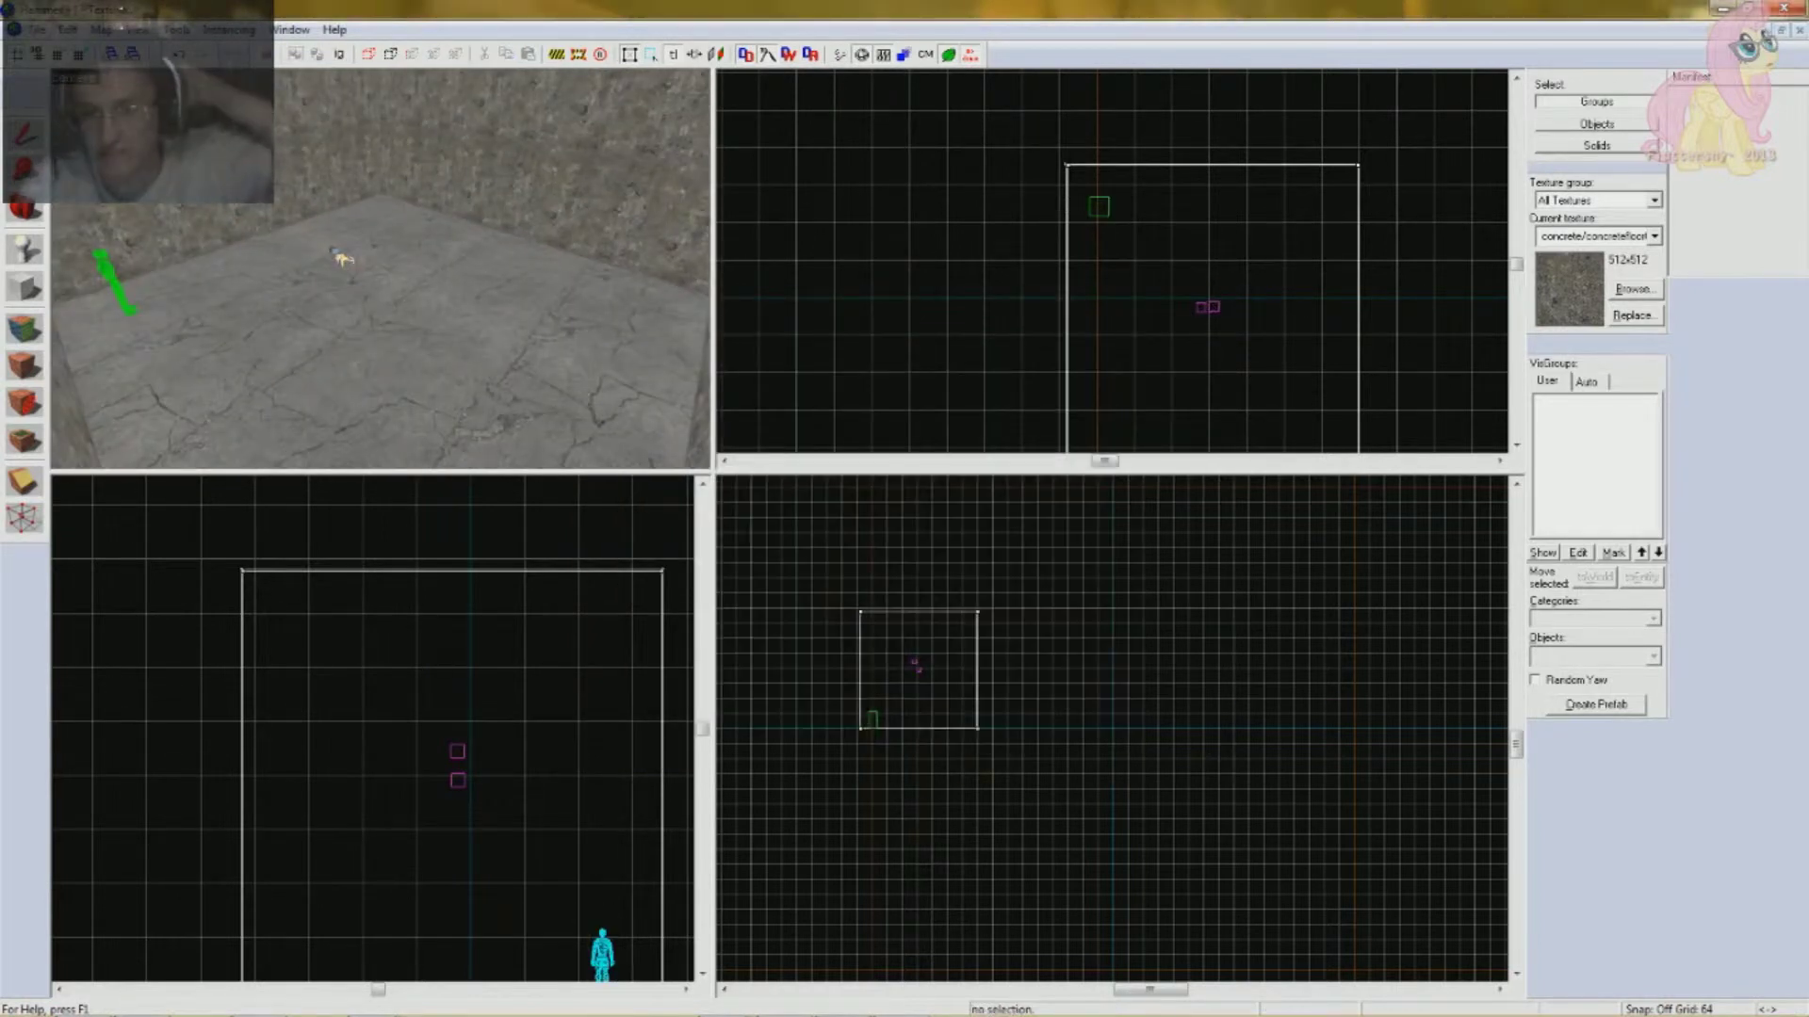
{"action": "key", "text": "Up"}
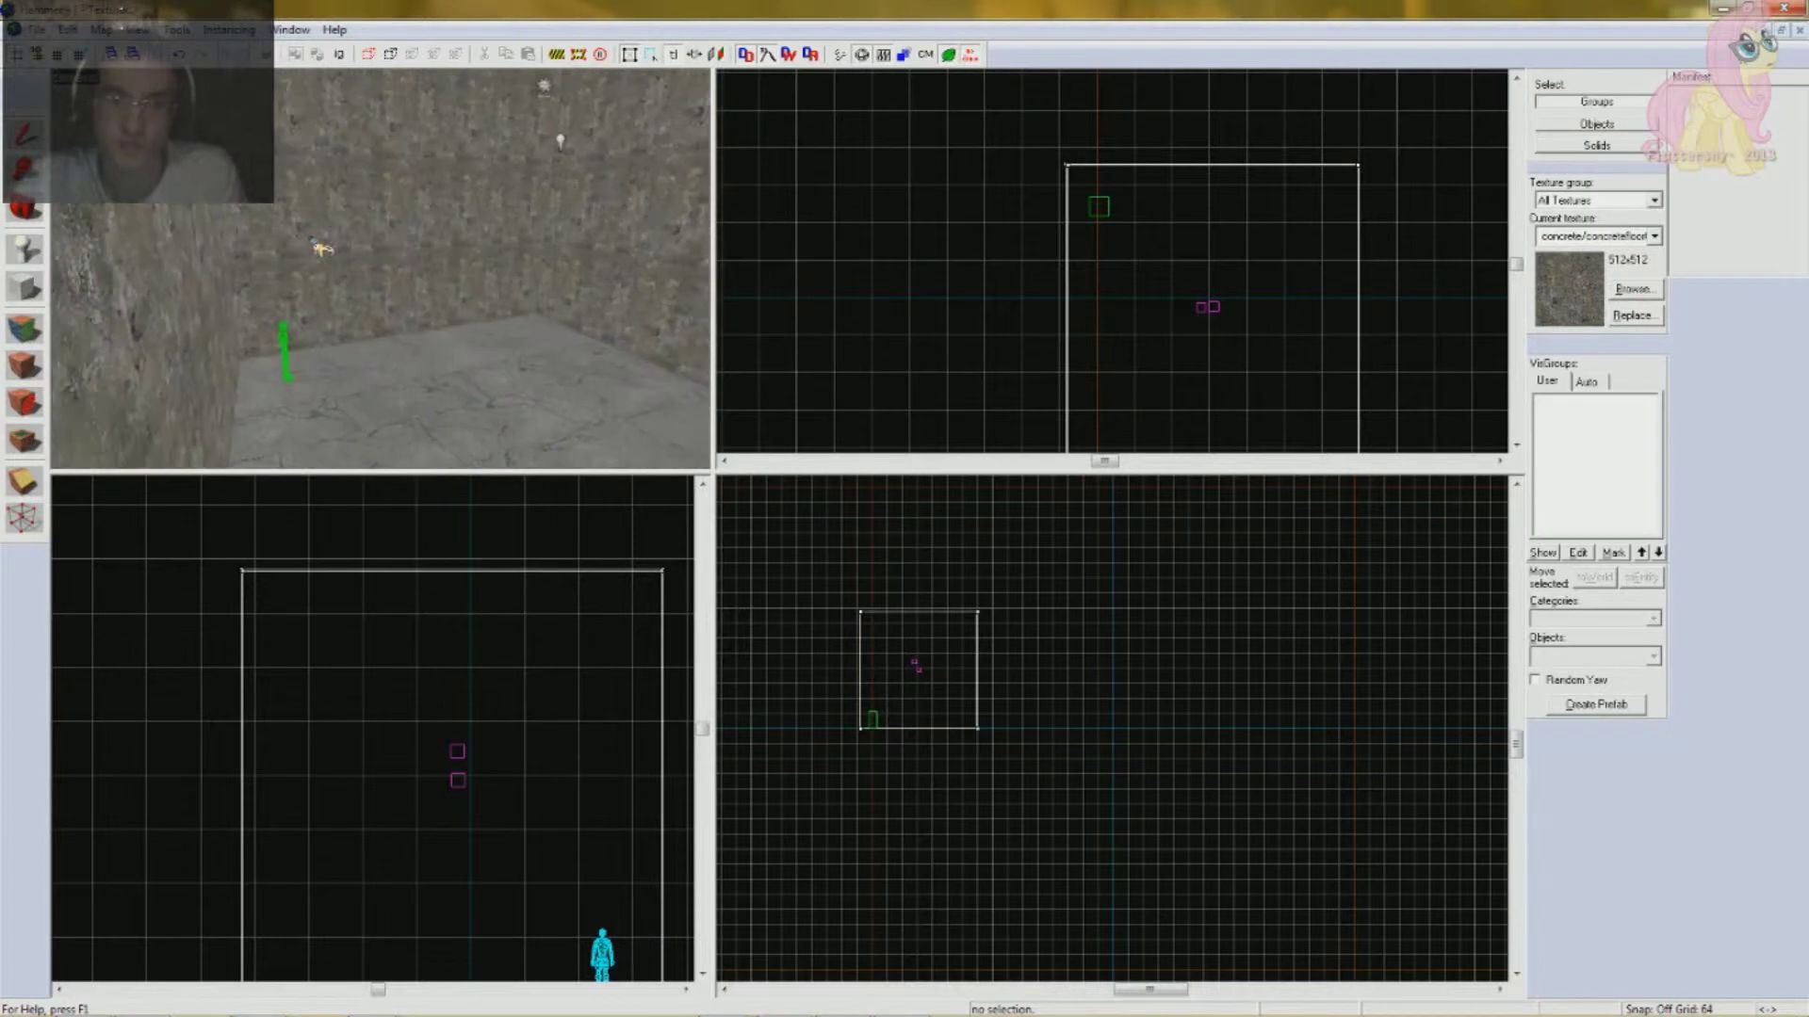
{"action": "key", "text": "Left"}
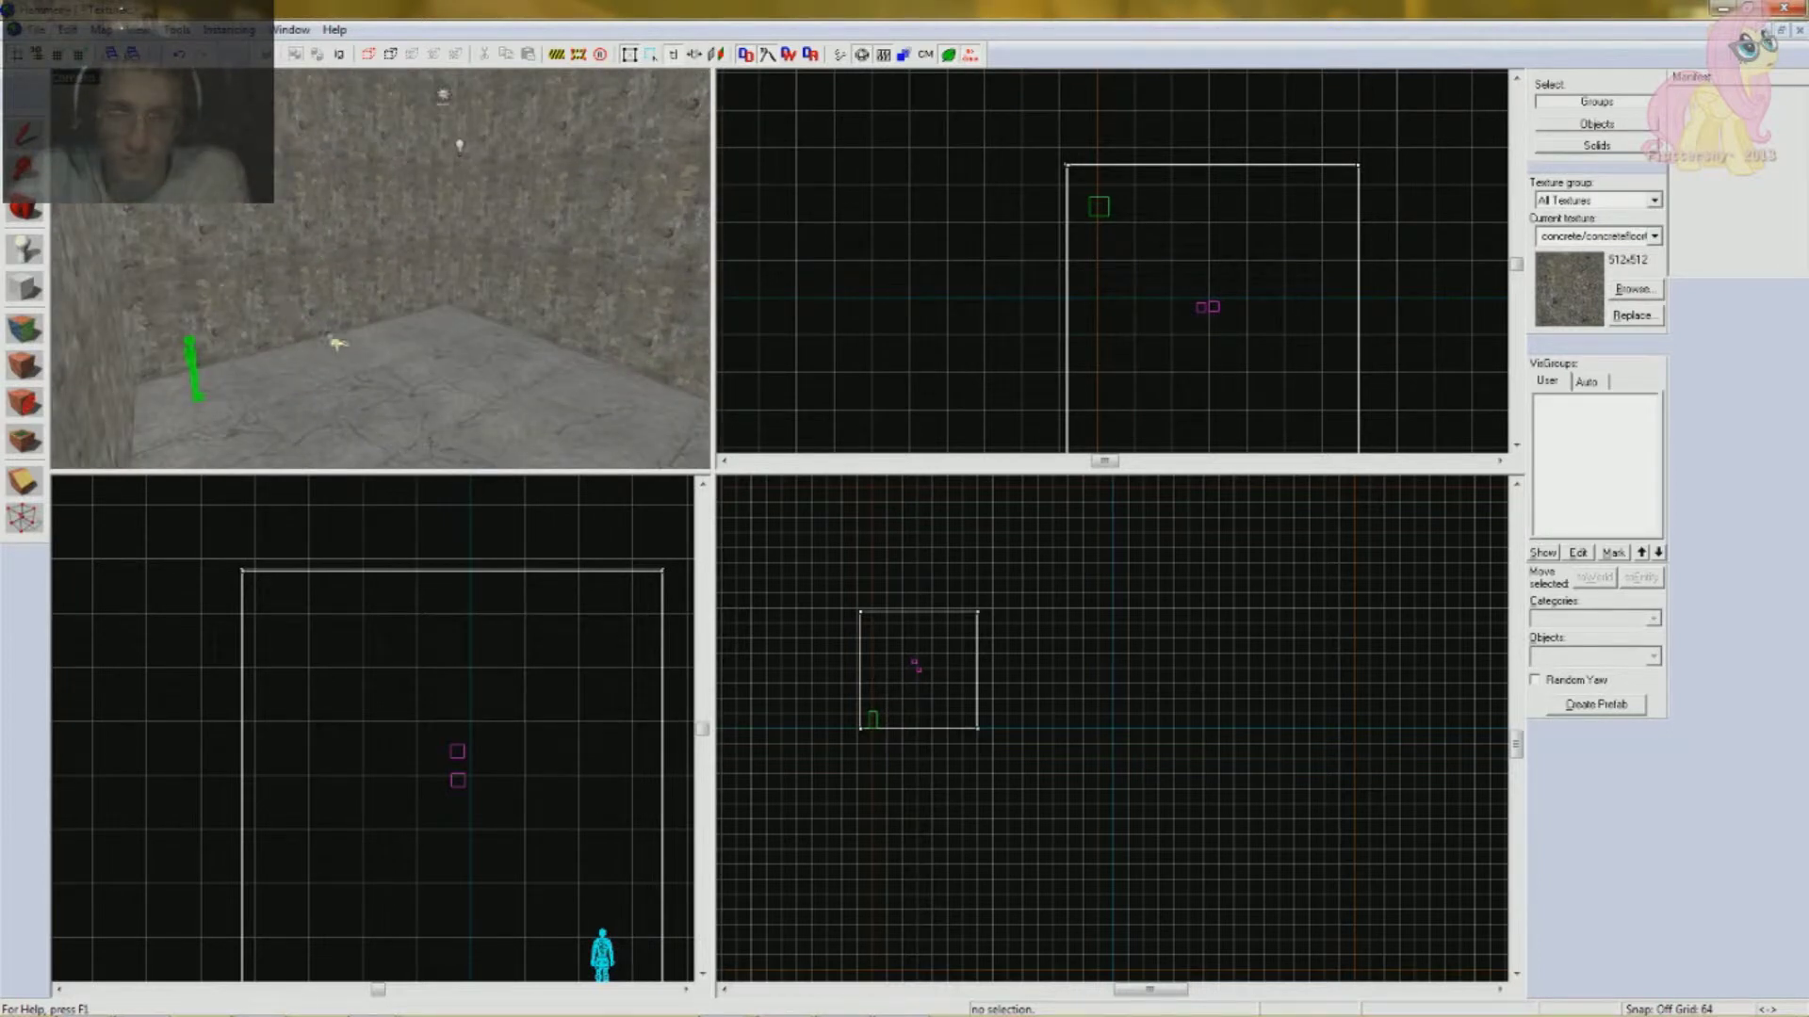
{"action": "key", "text": "w"}
{"action": "key", "text": "s"}
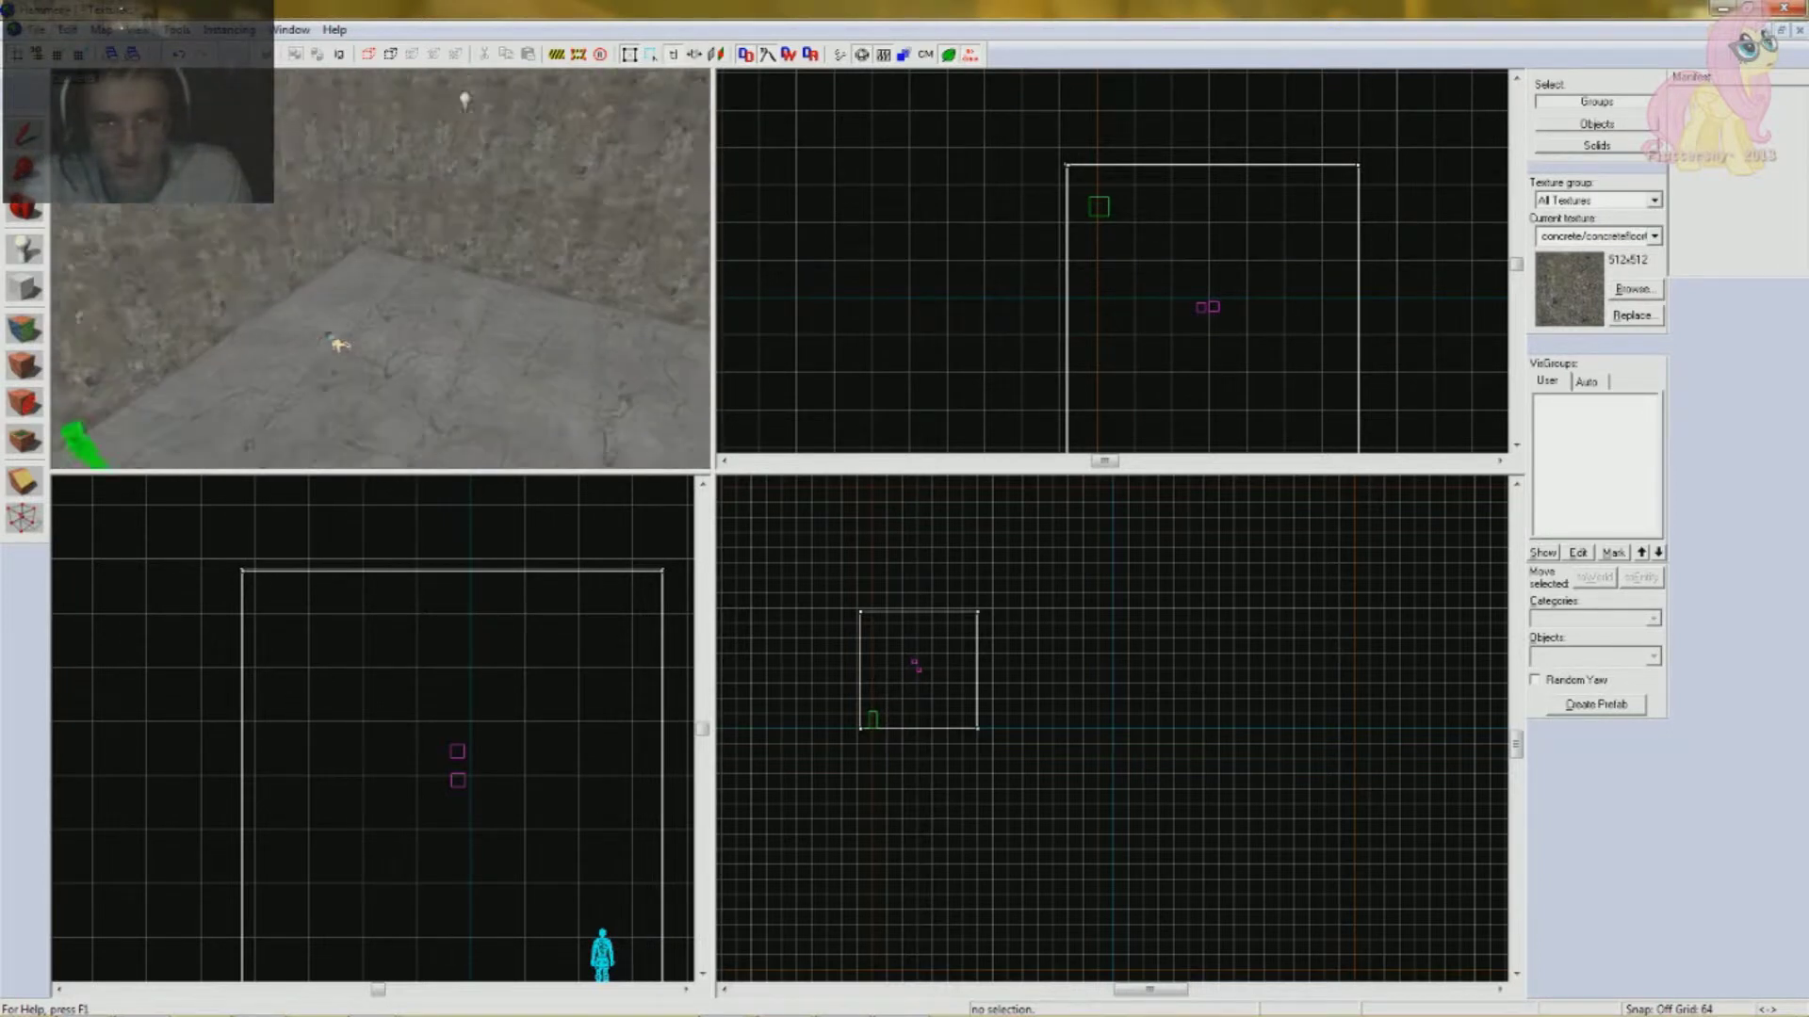
{"action": "key", "text": "w"}
{"action": "key", "text": "s"}
{"action": "key", "text": "Left"}
{"action": "key", "text": "Down"}
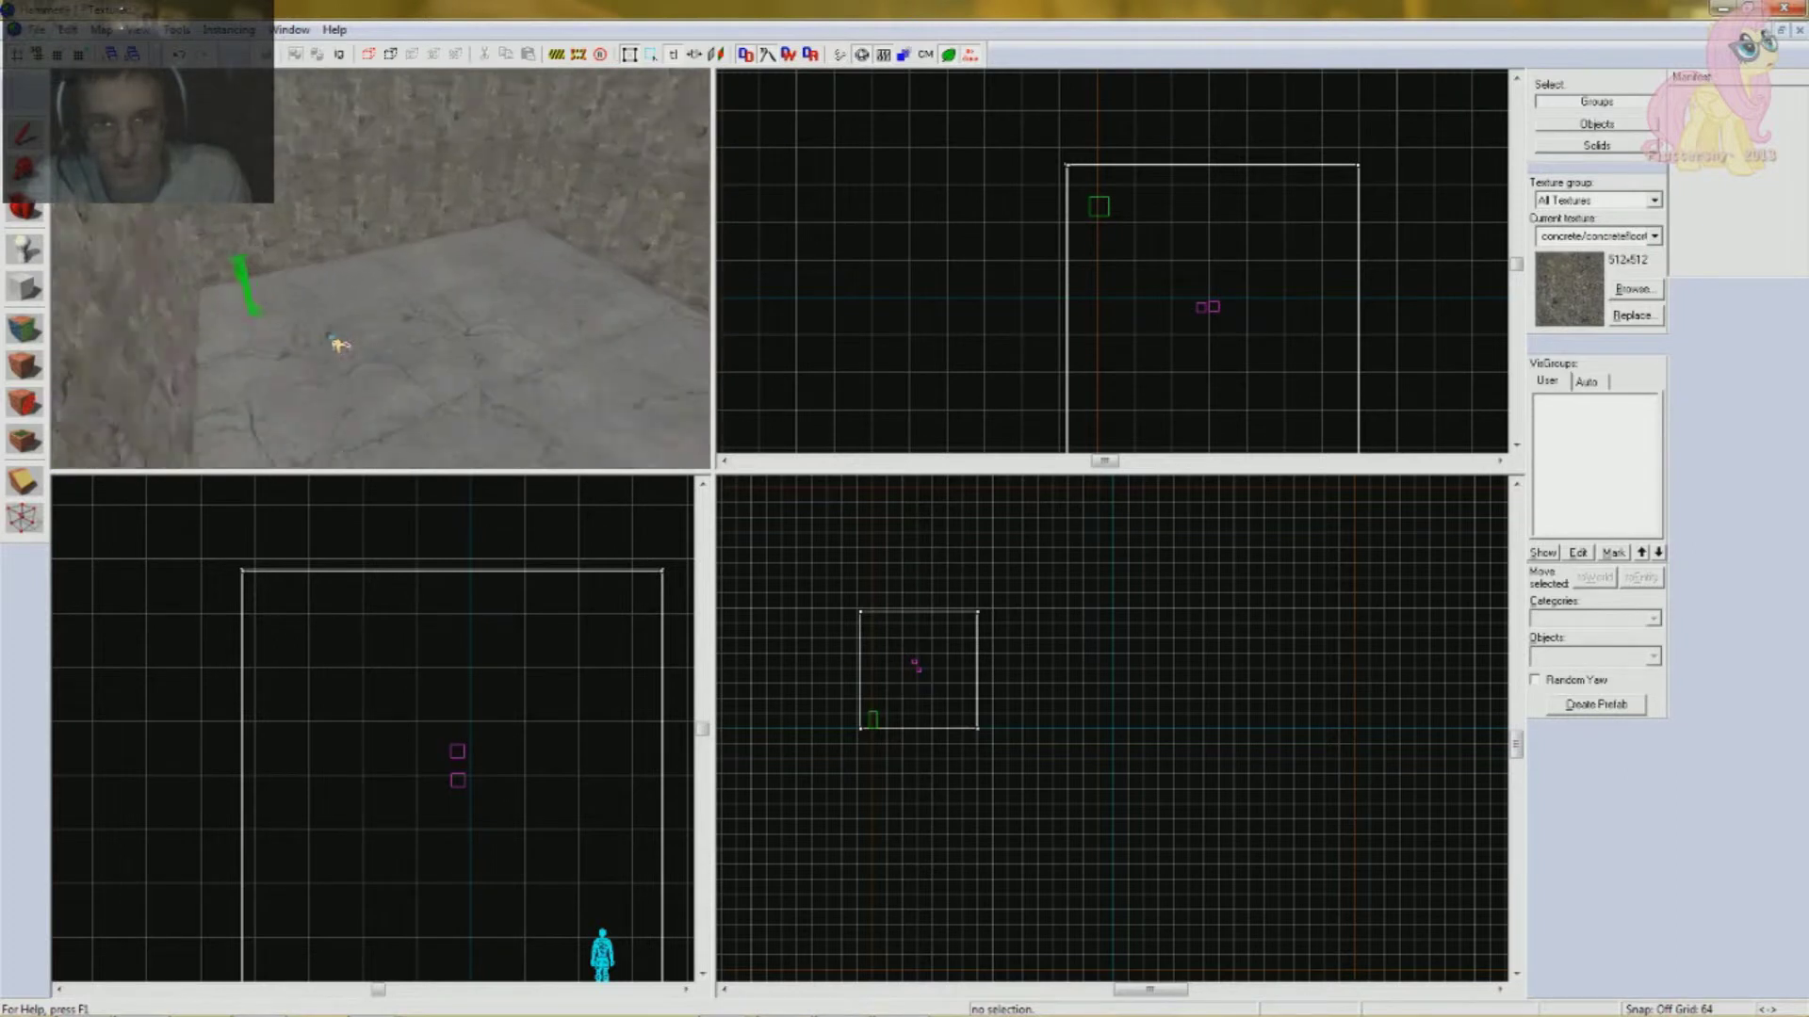
{"action": "key", "text": "Right"}
{"action": "key", "text": "Left"}
{"action": "key", "text": "Left"}
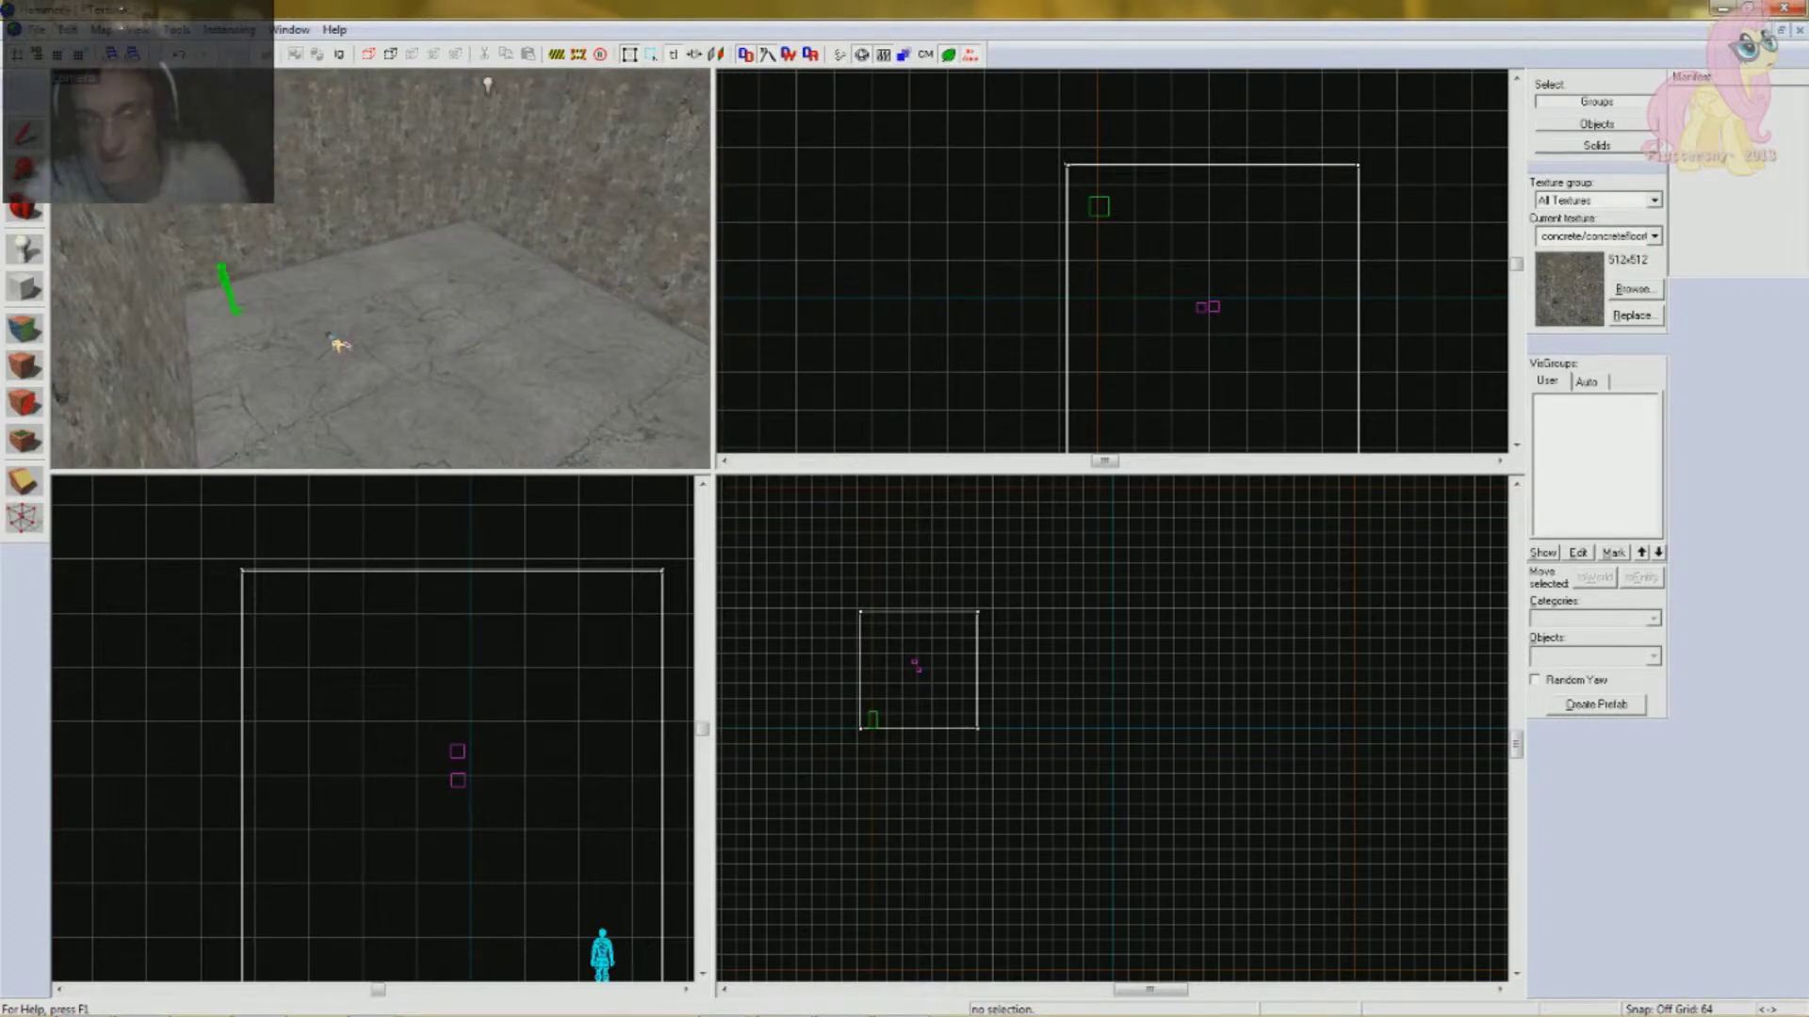
{"action": "key", "text": "Right"}
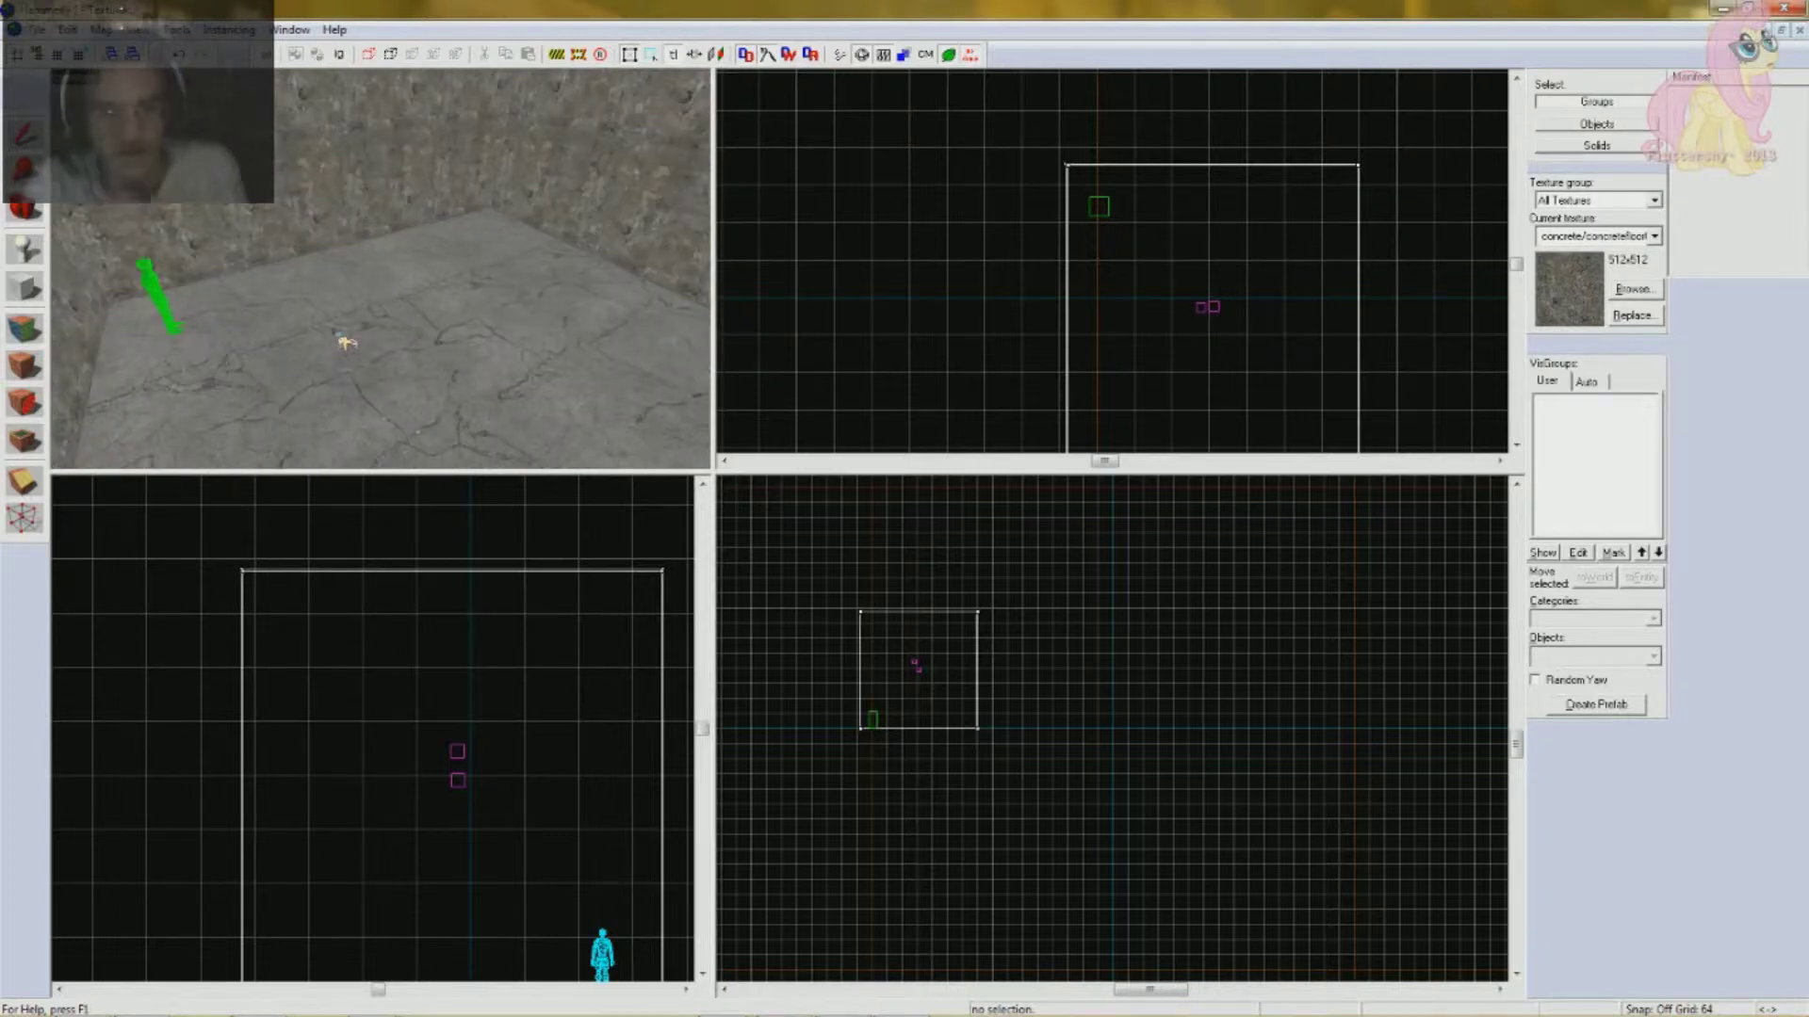
{"action": "key", "text": "Left"}
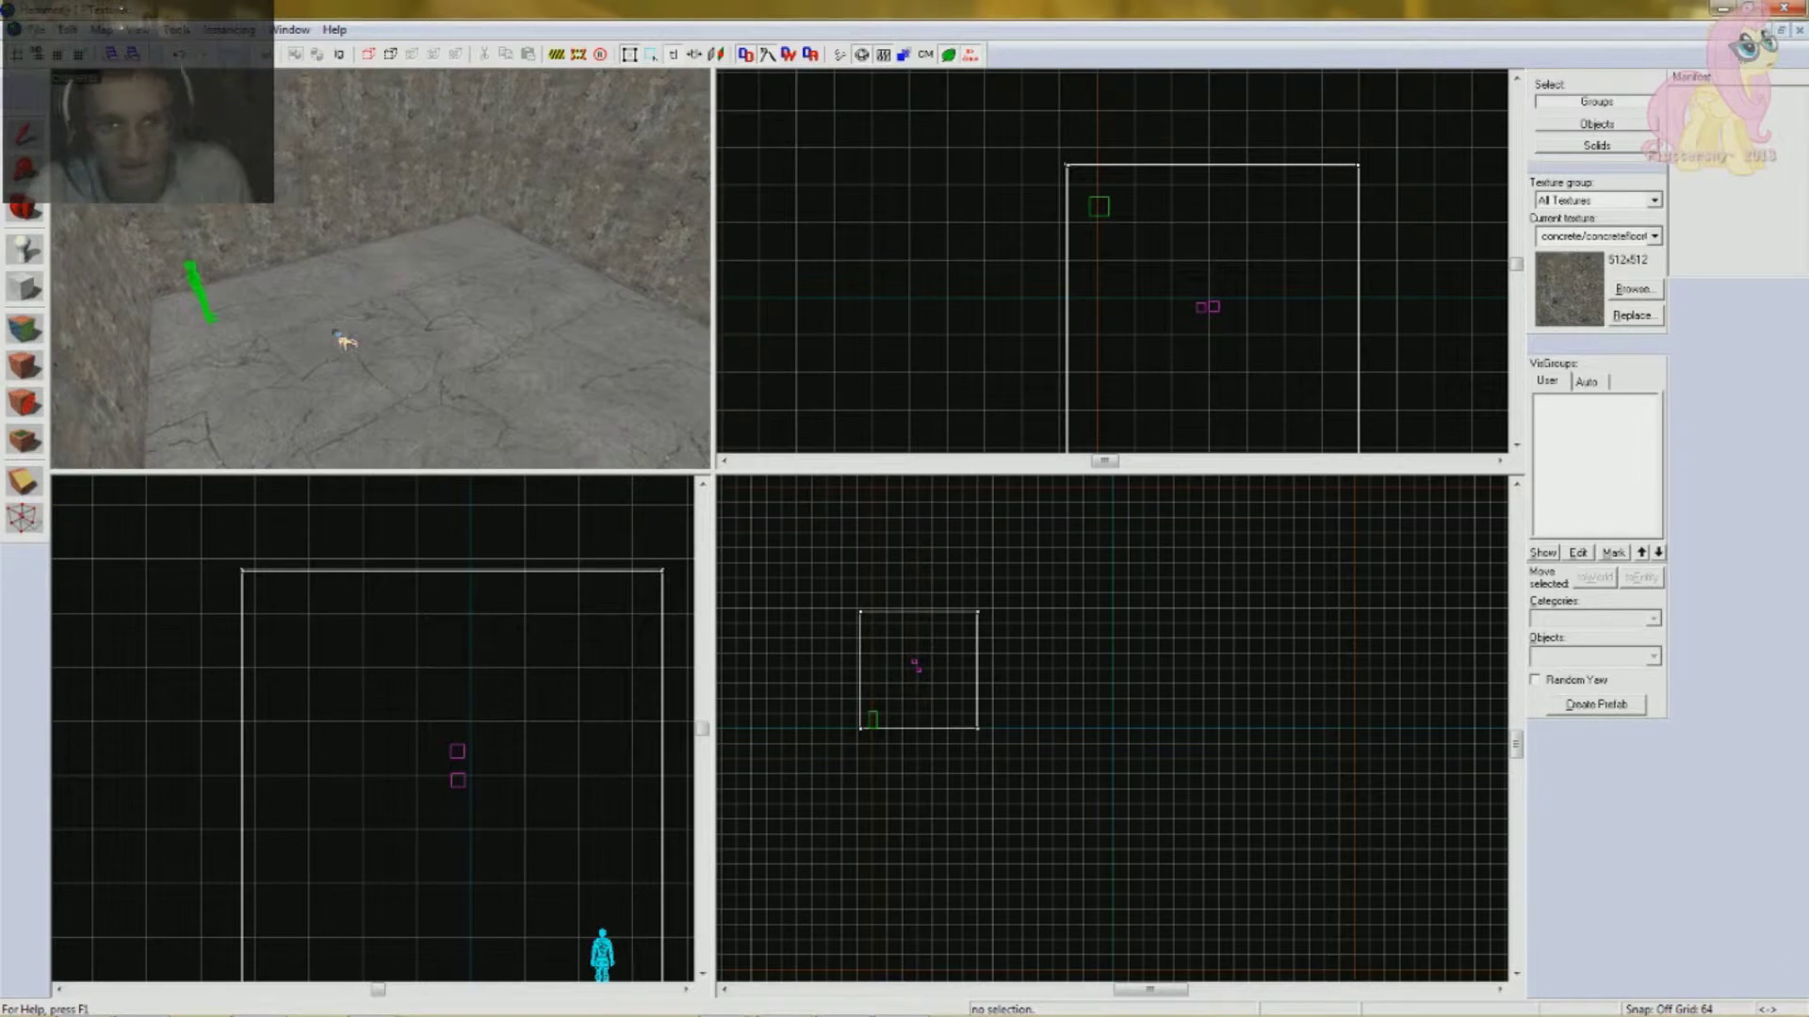
{"action": "key", "text": "Left"}
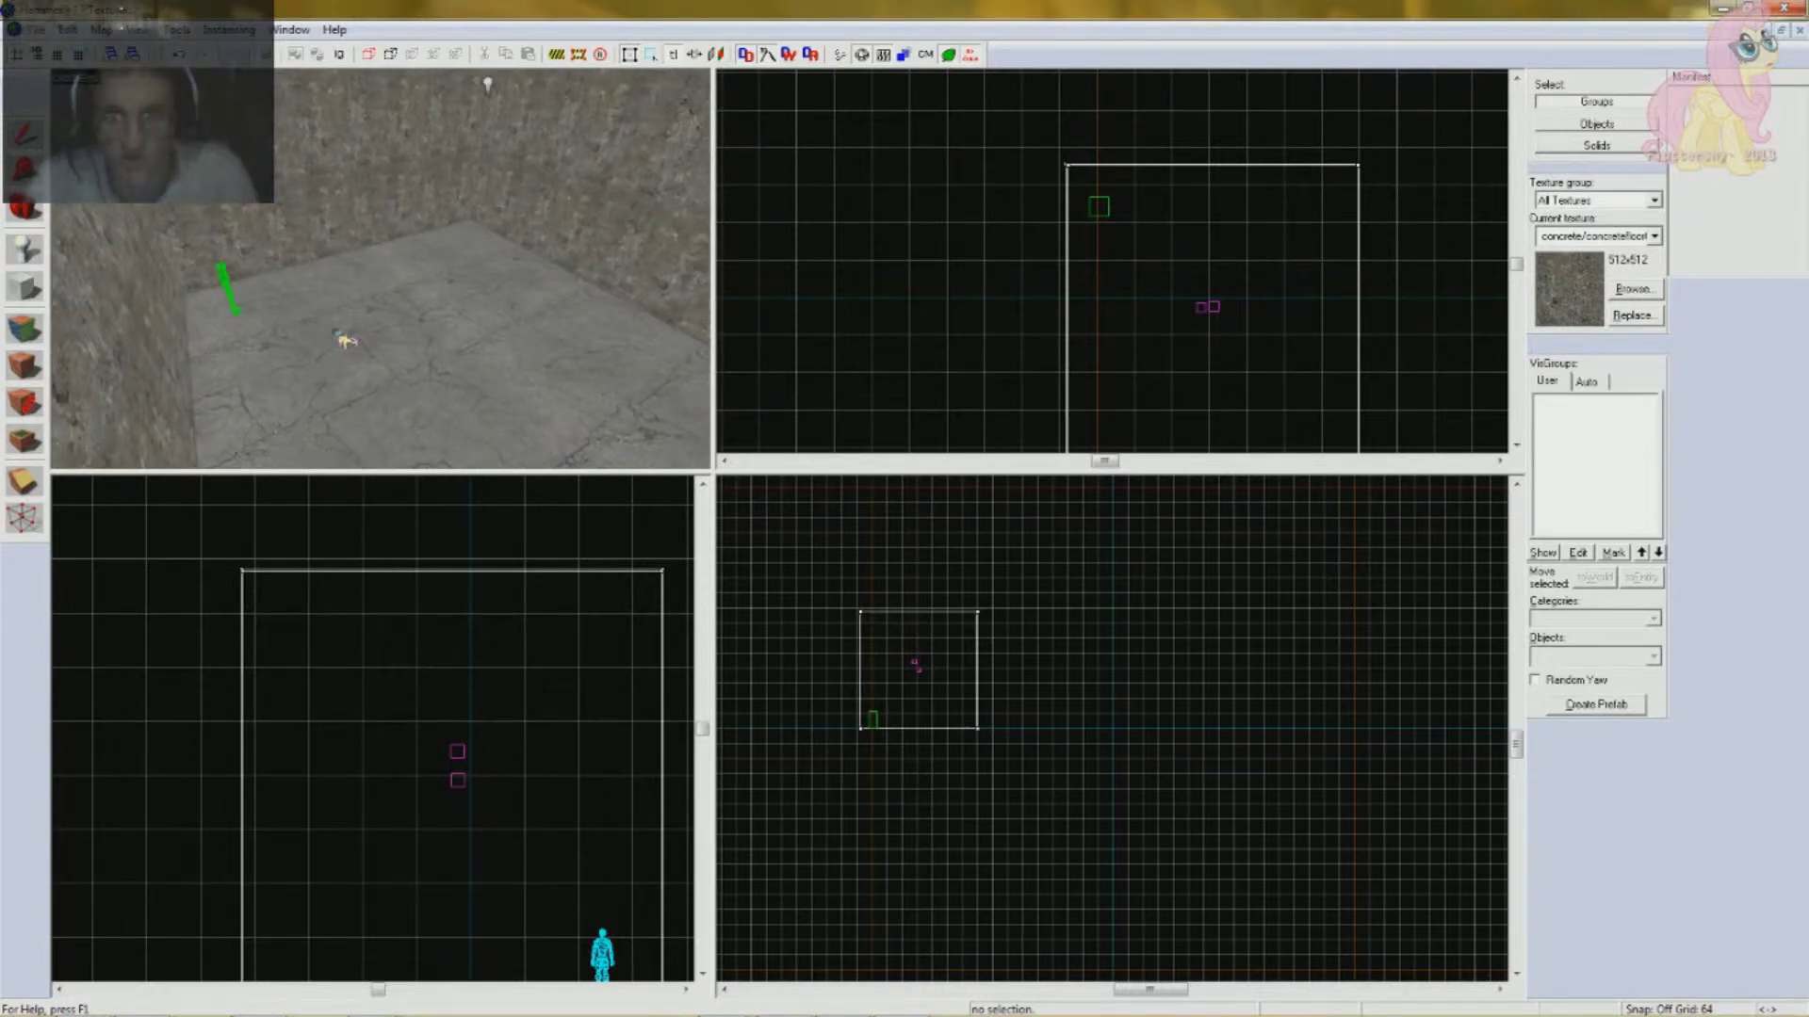
{"action": "scroll", "coordinate": [233, 307], "scroll_direction": "up", "scroll_amount": 1}
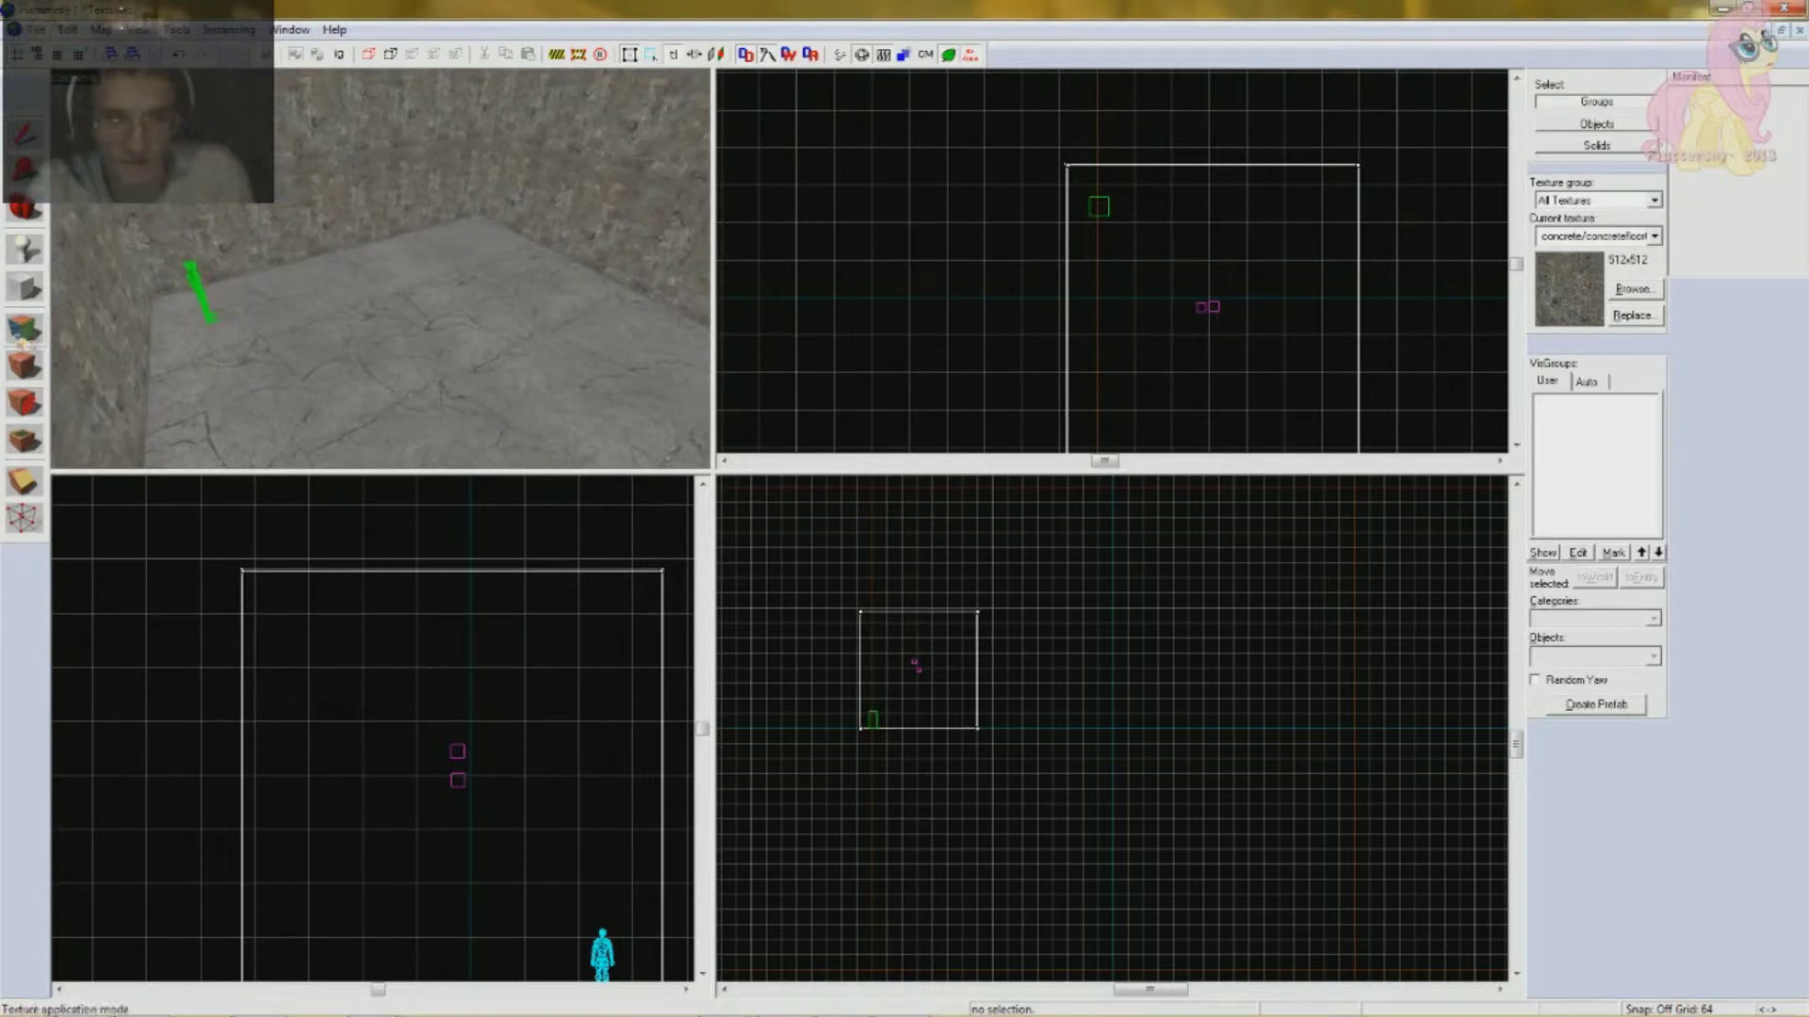
{"action": "scroll", "coordinate": [271, 323], "scroll_direction": "up", "scroll_amount": 1}
{"action": "scroll", "coordinate": [271, 323], "scroll_direction": "down", "scroll_amount": 1}
{"action": "left_click_drag", "start_coordinate": [270, 324], "coordinate": [292, 327]}
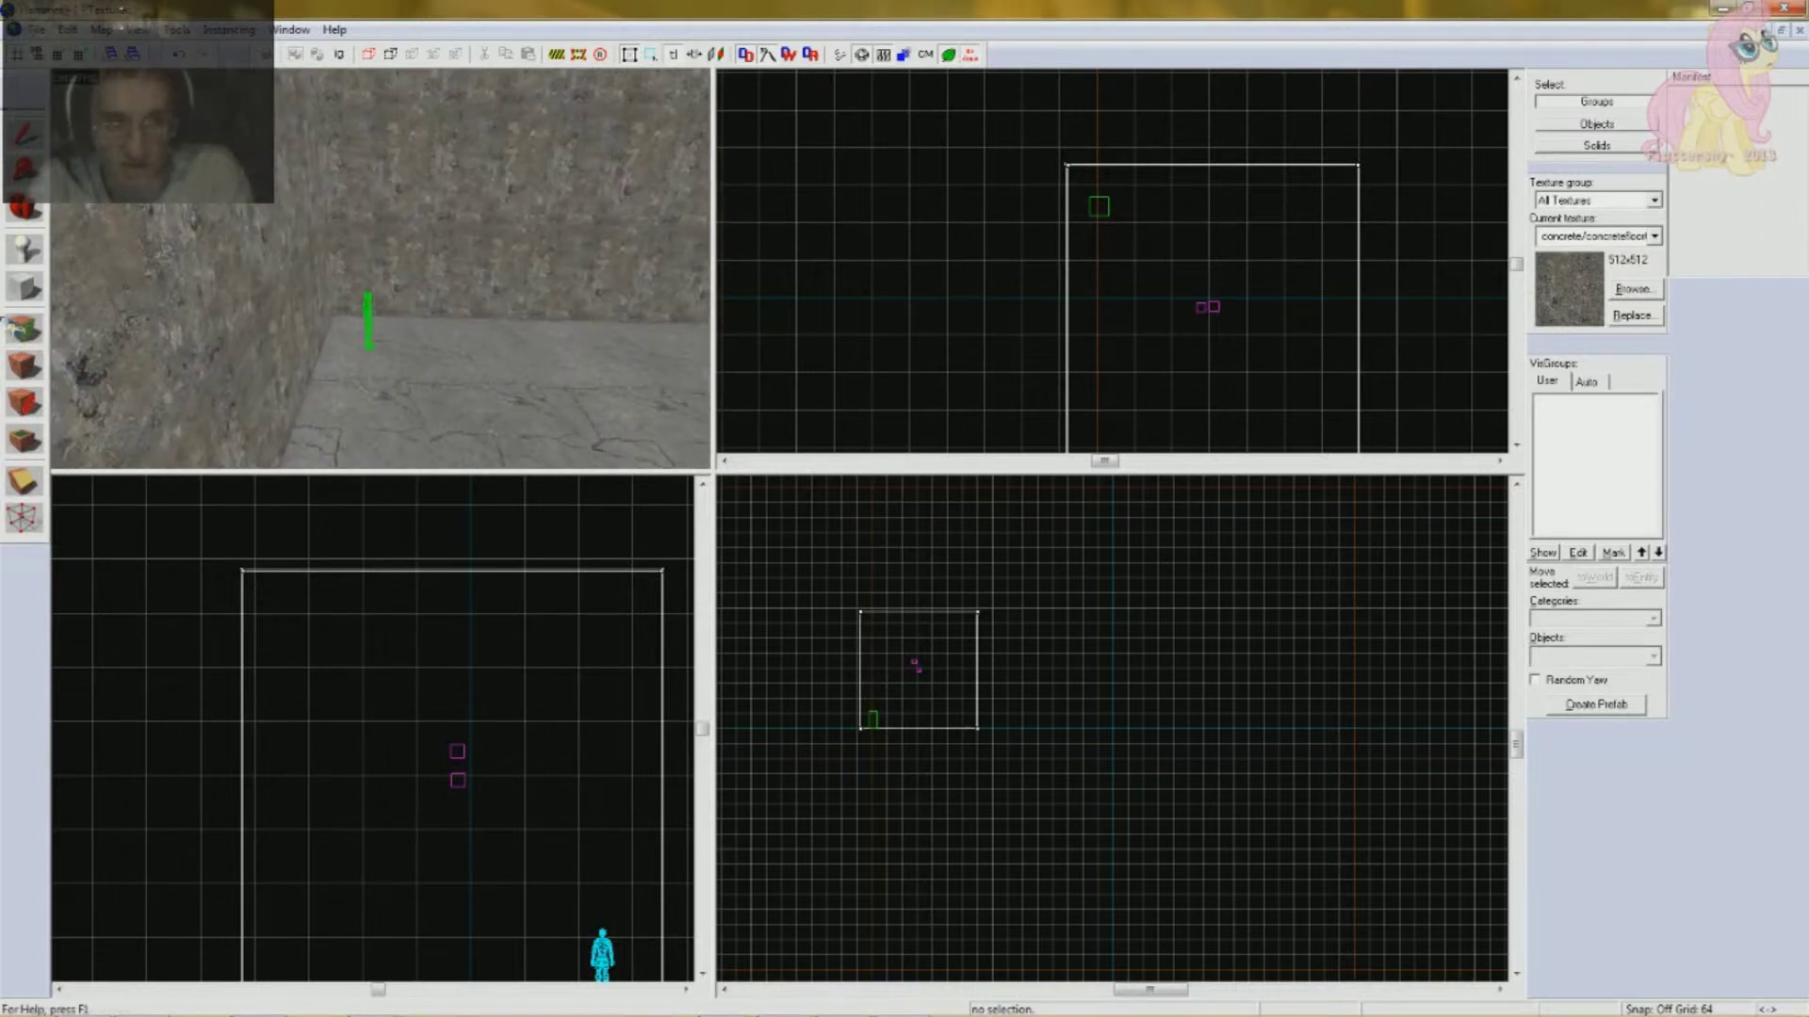
- Clear the texture filter, choose concrete/concreteceiling003a as the current texture, and close the face editor
{"action": "left_click", "coordinate": [21, 327]}
{"action": "left_click", "coordinate": [848, 580]}
{"action": "left_click", "coordinate": [819, 526]}
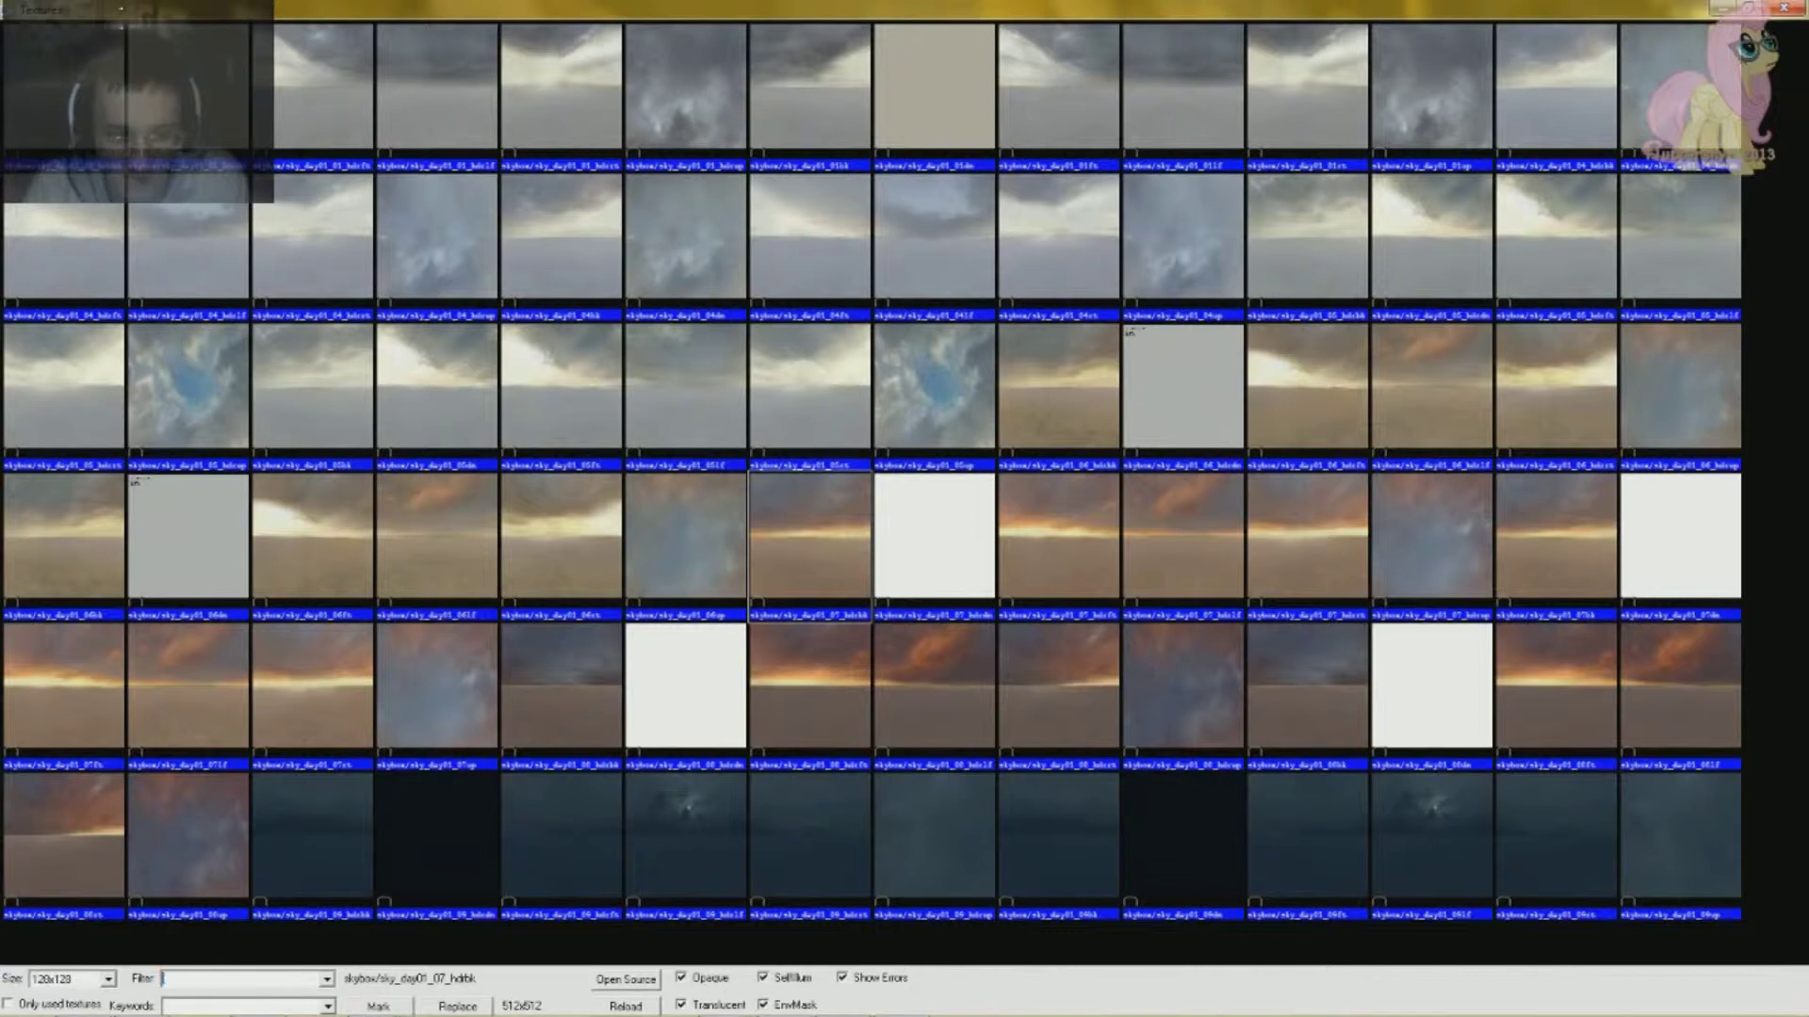
{"action": "scroll", "coordinate": [872, 471], "scroll_direction": "down", "scroll_amount": 3}
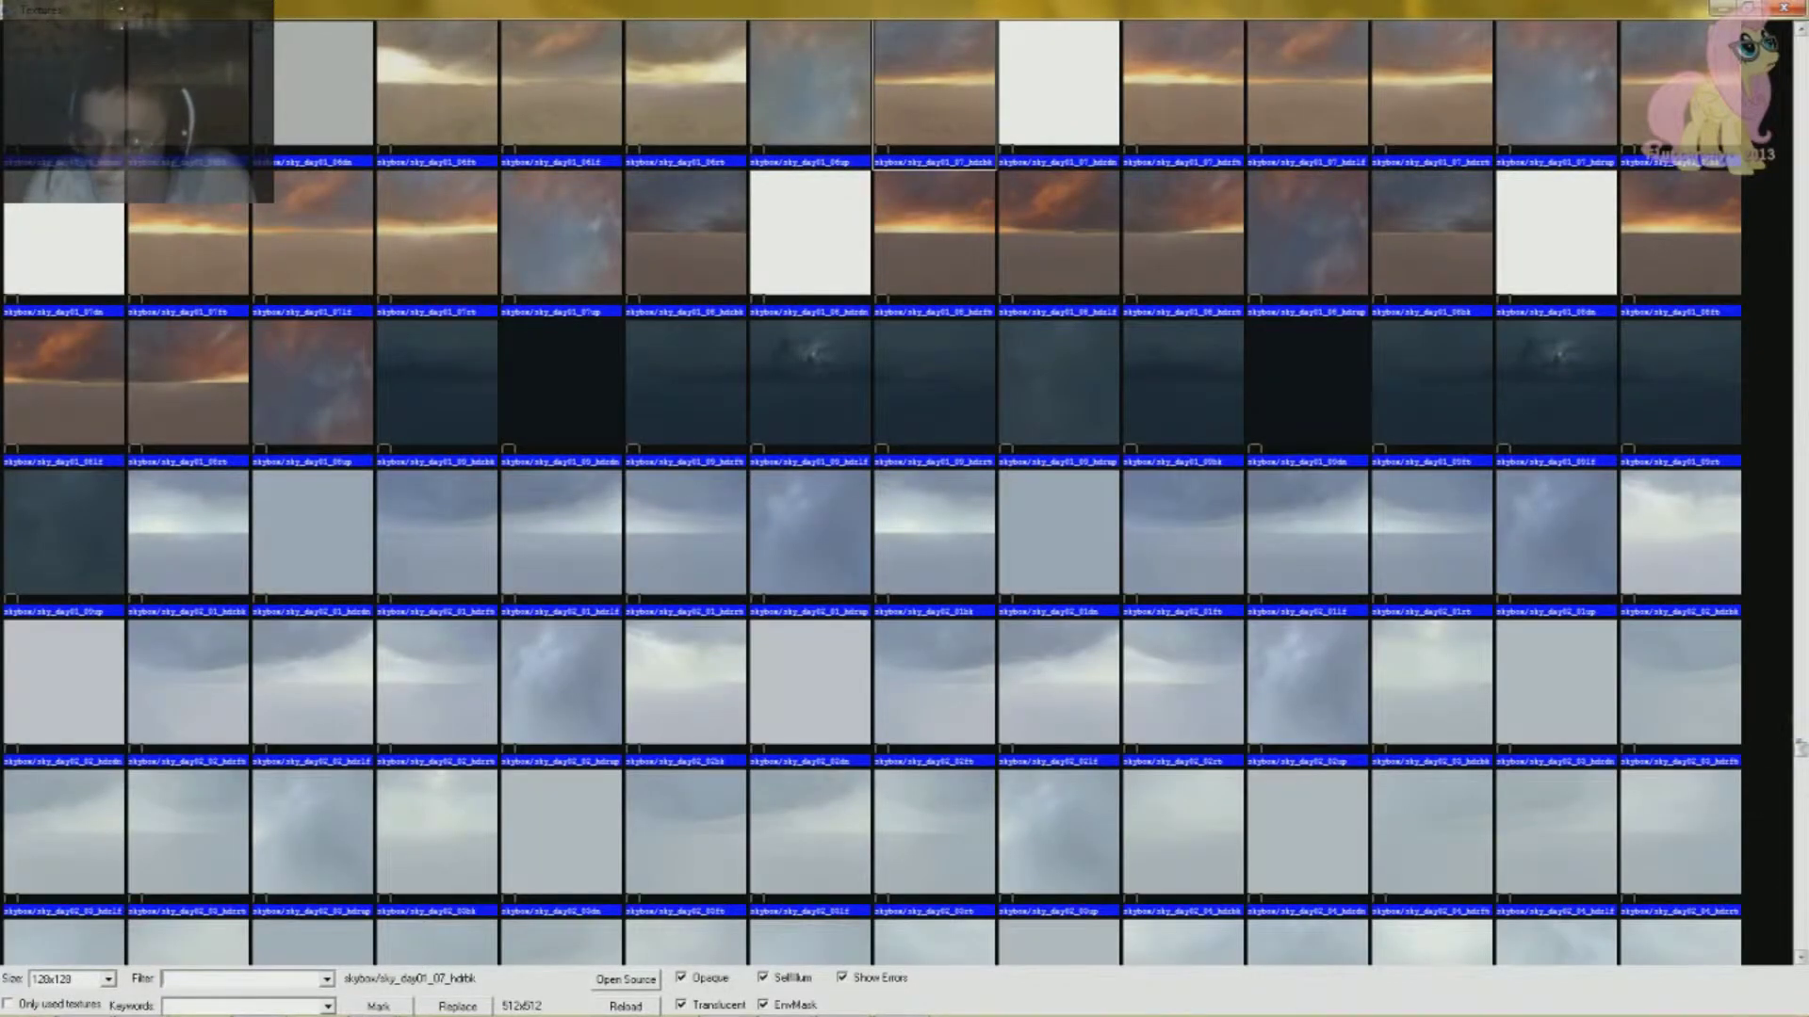
{"action": "scroll", "coordinate": [1550, 259], "scroll_direction": "up", "scroll_amount": 20}
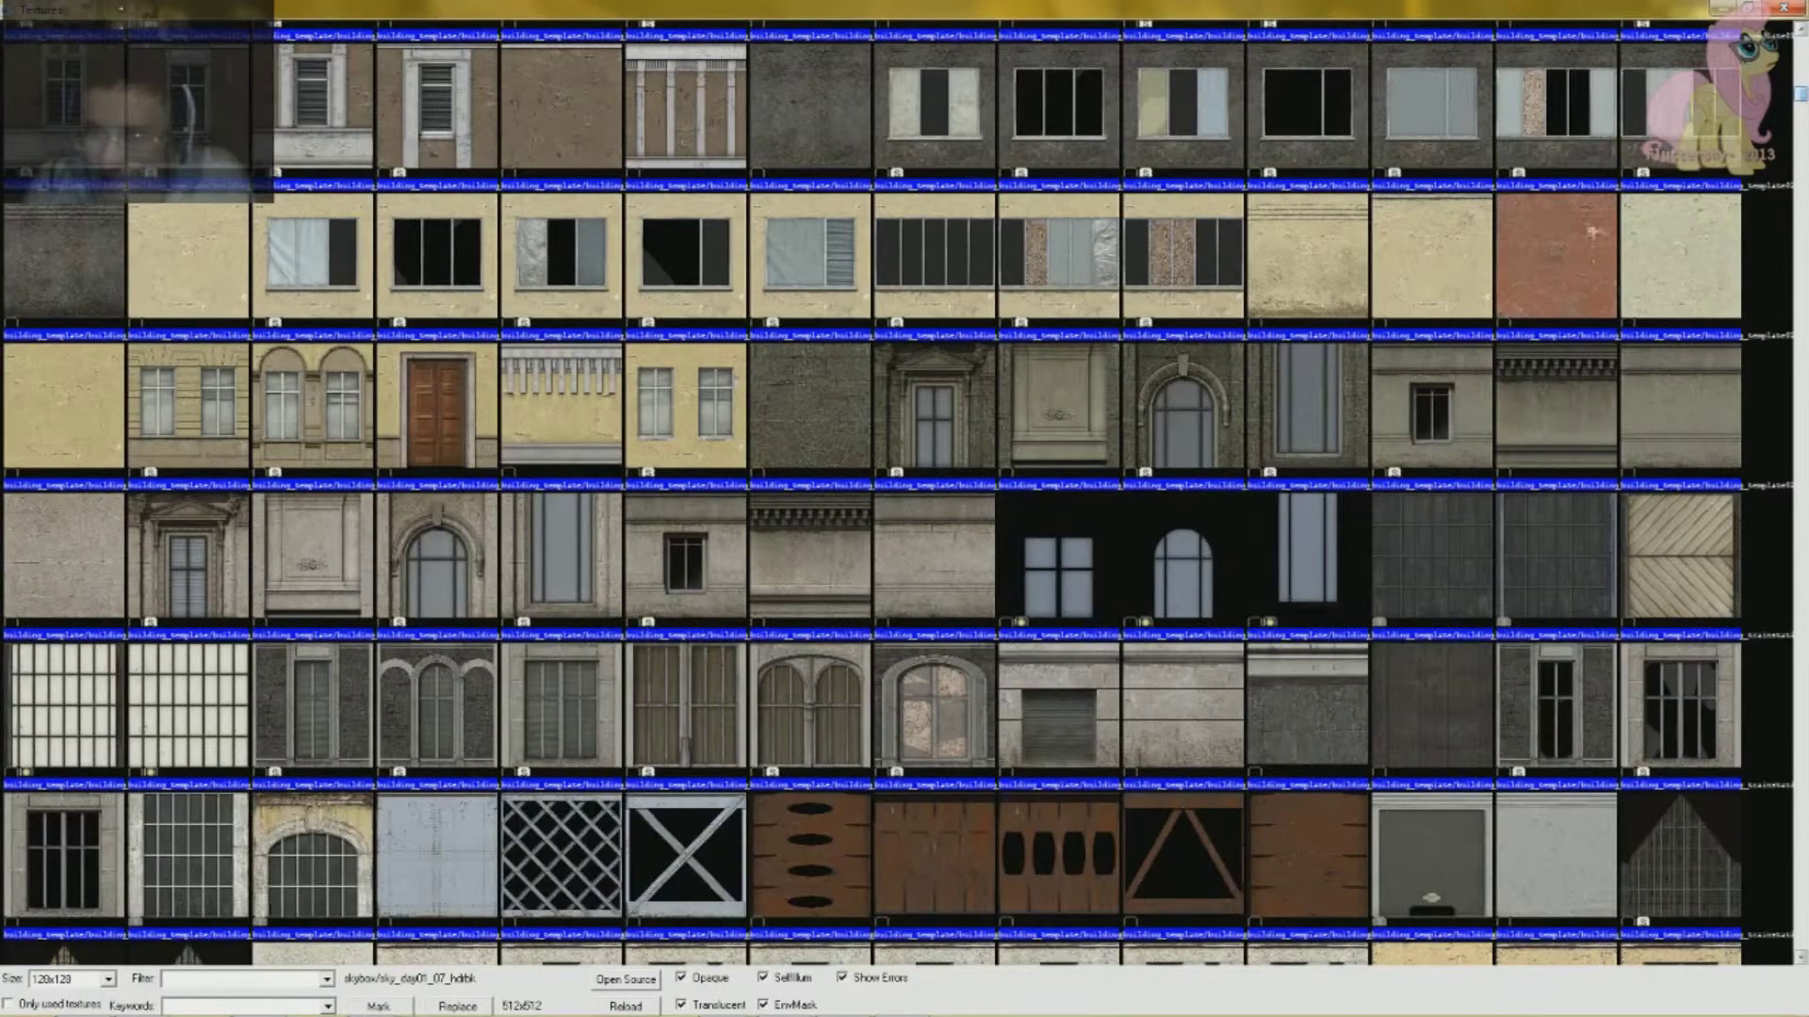
{"action": "scroll", "coordinate": [1549, 259], "scroll_direction": "down", "scroll_amount": 5}
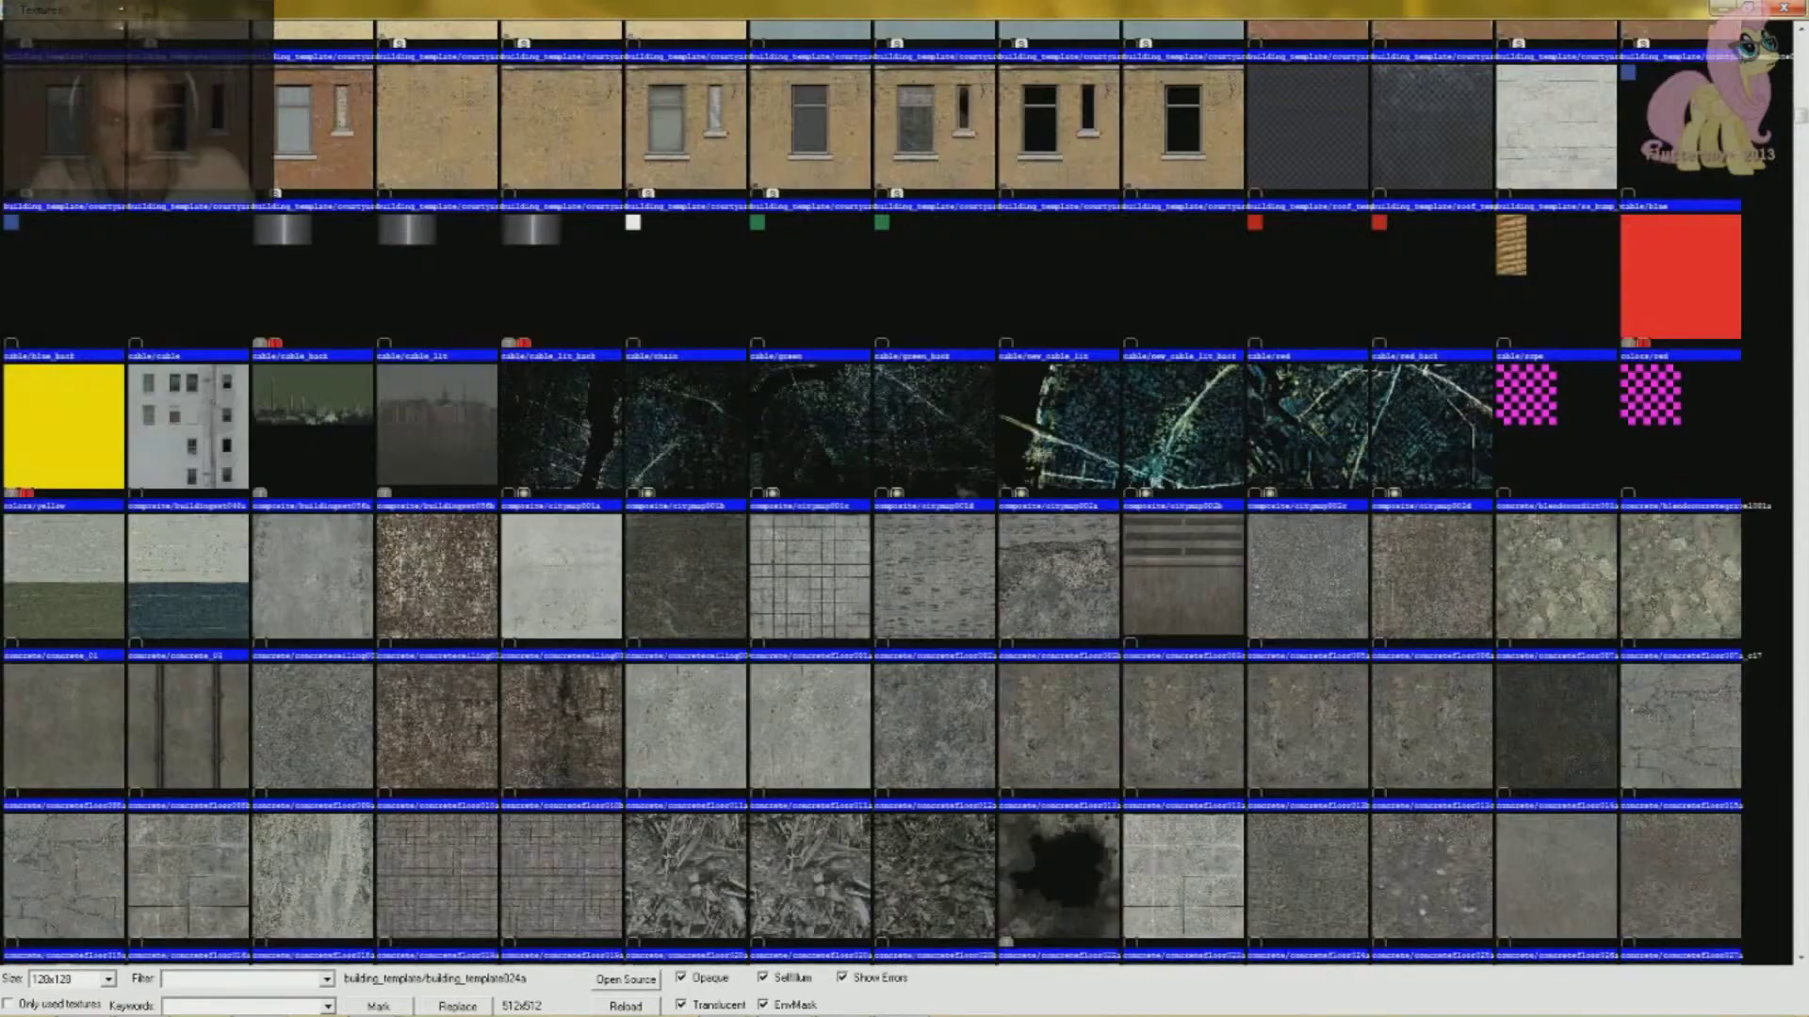
{"action": "scroll", "coordinate": [953, 504], "scroll_direction": "down", "scroll_amount": 2}
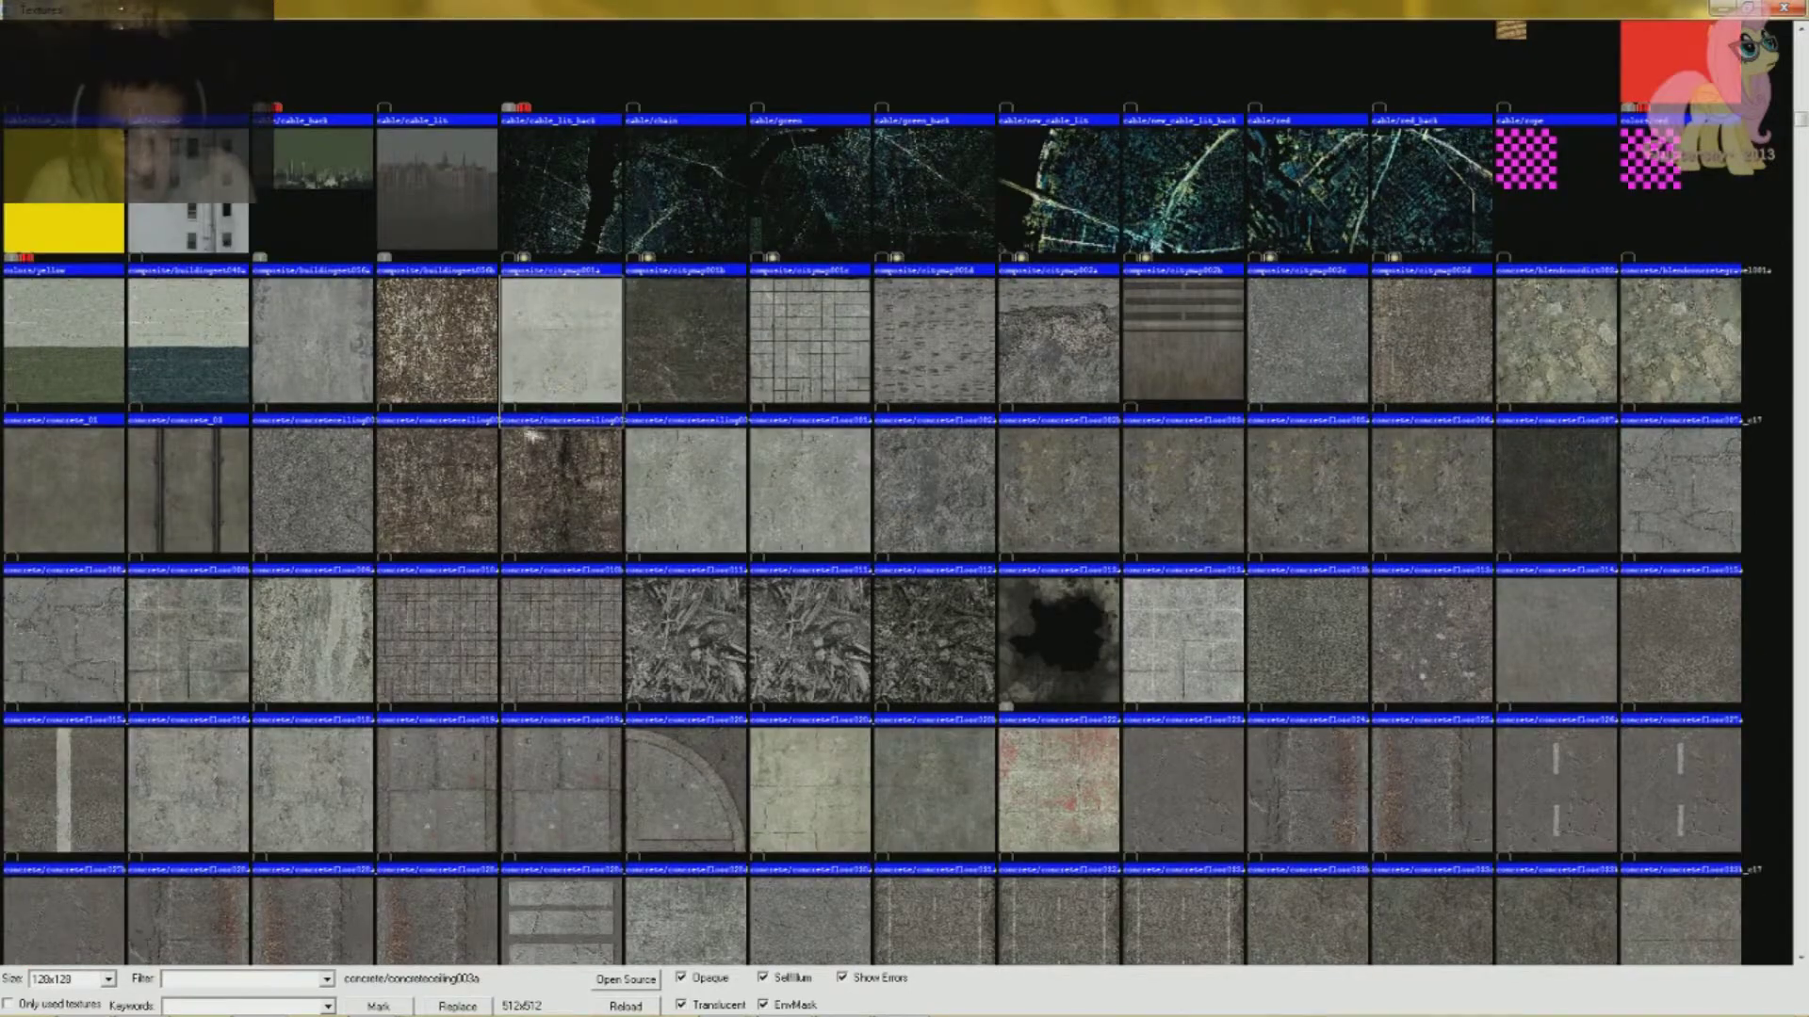
{"action": "double_click", "coordinate": [562, 354]}
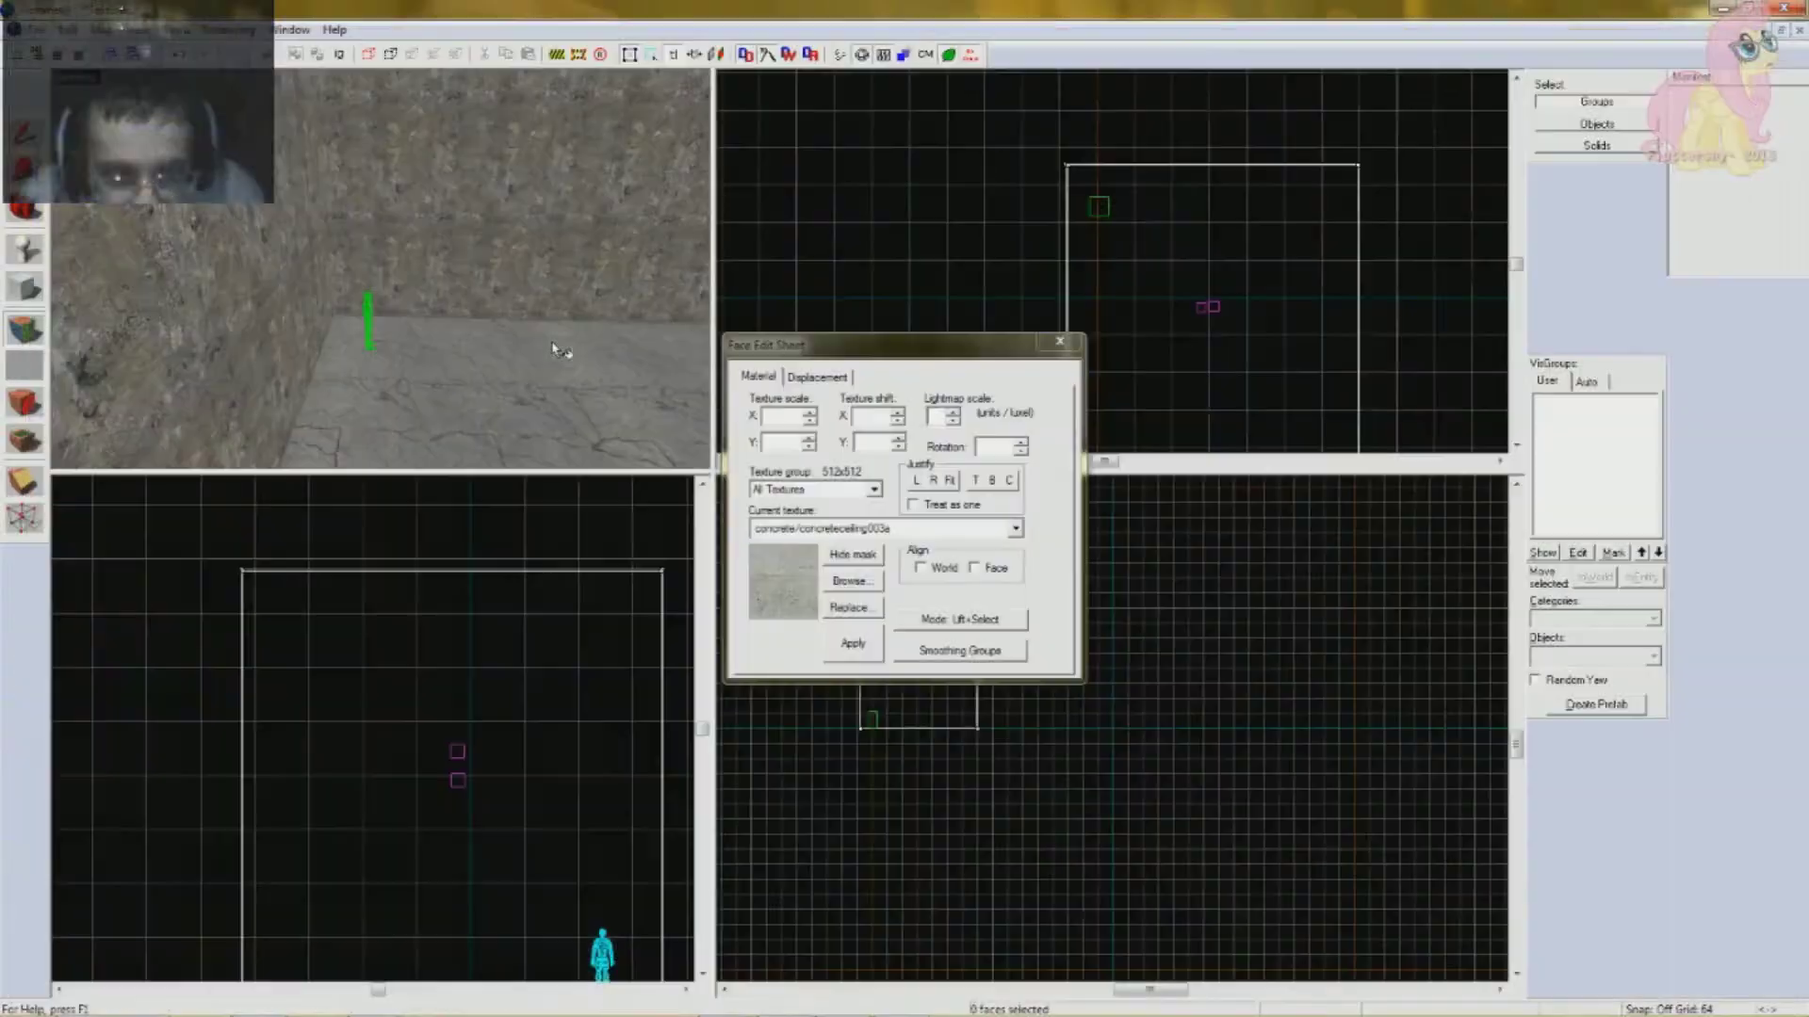
{"action": "left_click", "coordinate": [1062, 342]}
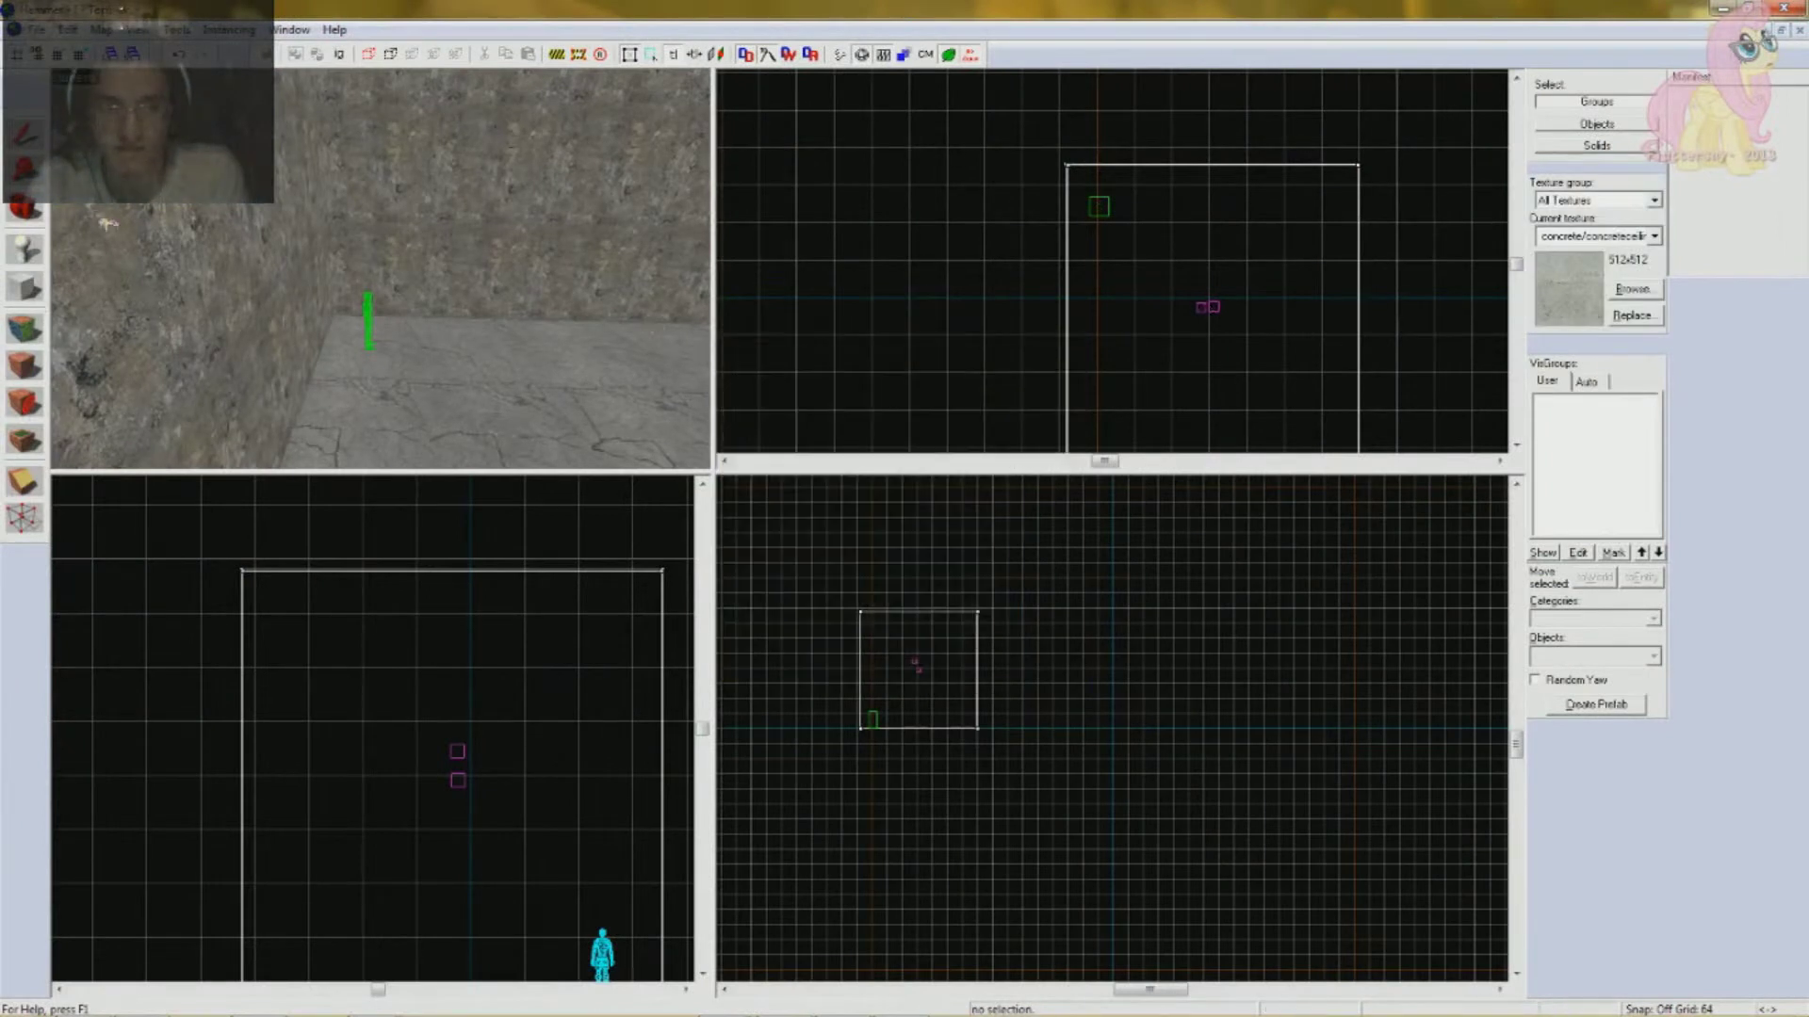
- Create a block about 79 × 66 × 72 units on the floor near the info_player_start entity
{"action": "scroll", "coordinate": [377, 301], "scroll_direction": "up", "scroll_amount": 2}
{"action": "left_click", "coordinate": [24, 291]}
{"action": "scroll", "coordinate": [1127, 244], "scroll_direction": "down", "scroll_amount": 2}
{"action": "scroll", "coordinate": [1131, 250], "scroll_direction": "up", "scroll_amount": 2}
{"action": "left_click_drag", "start_coordinate": [1120, 234], "coordinate": [1167, 273]}
{"action": "scroll", "coordinate": [1134, 254], "scroll_direction": "up", "scroll_amount": 3}
{"action": "key", "text": "z"}
{"action": "scroll", "coordinate": [529, 274], "scroll_direction": "down", "scroll_amount": 2}
{"action": "key", "text": "z"}
{"action": "right_click", "coordinate": [1142, 253]}
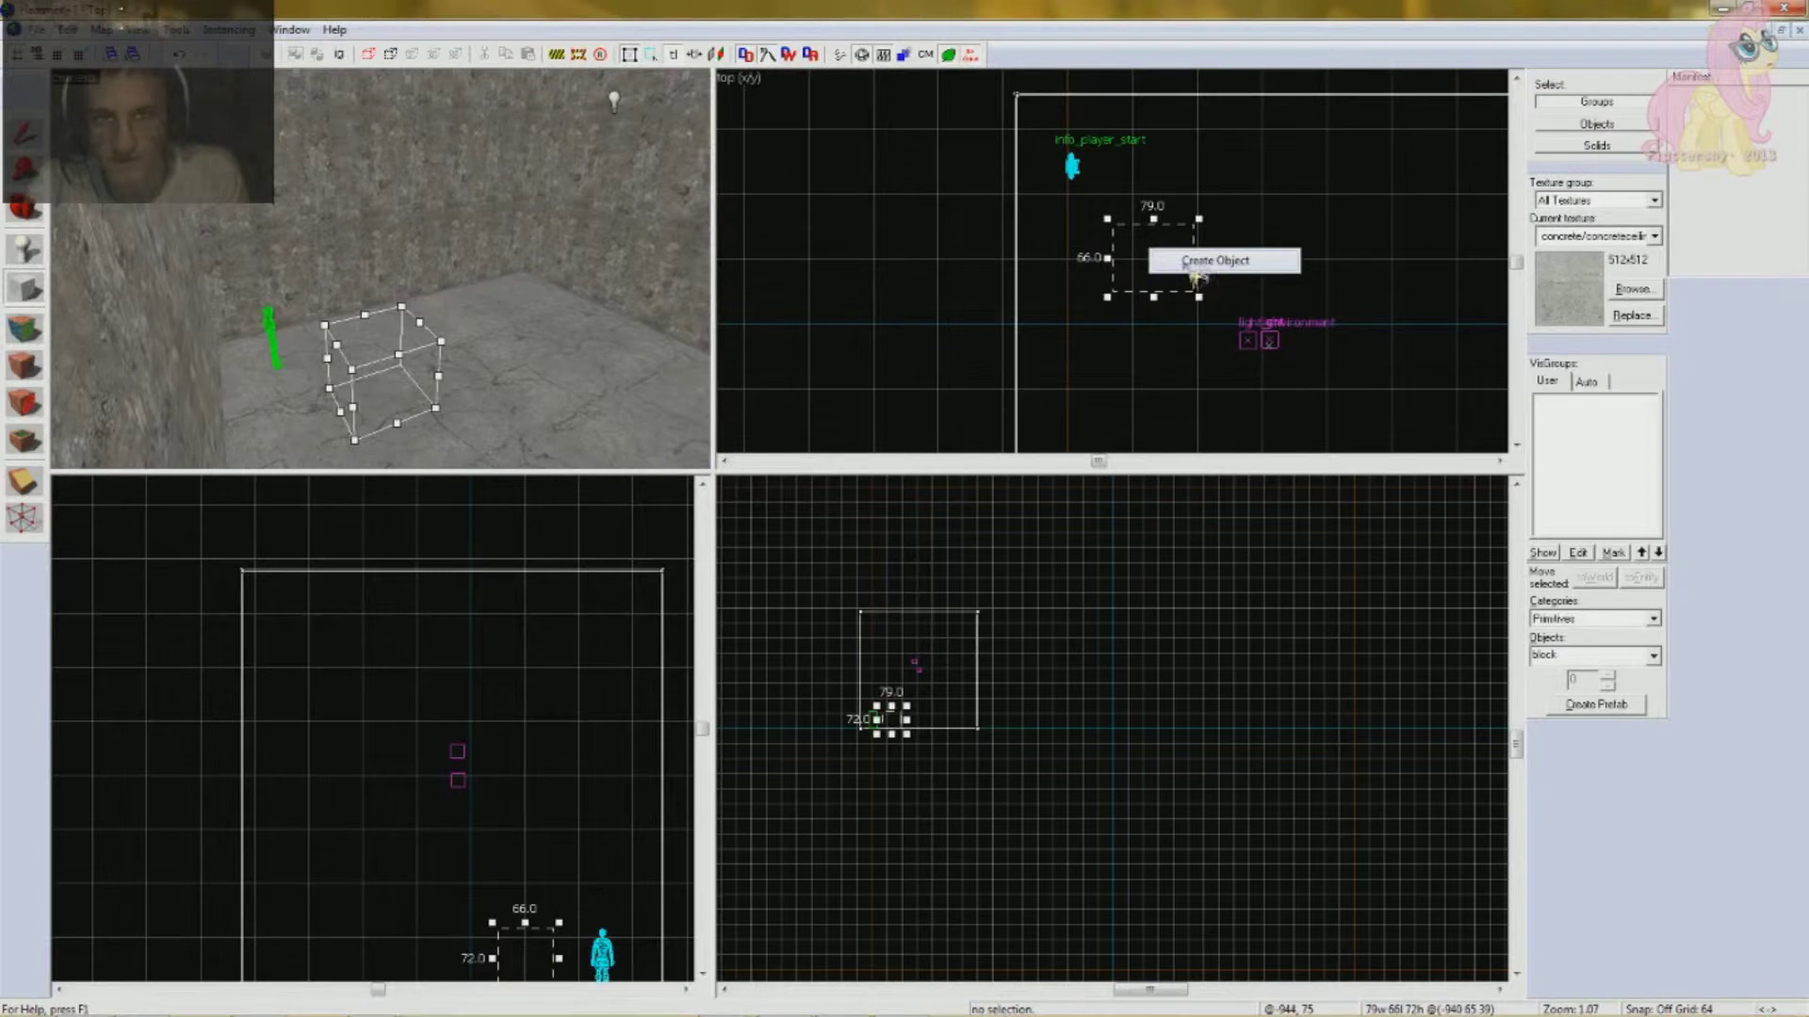
{"action": "left_click", "coordinate": [1178, 258]}
- Select the new block and move it flush against the room's nearest wall, beside the player start
{"action": "left_click", "coordinate": [25, 134]}
{"action": "middle_click_drag", "start_coordinate": [1104, 206], "coordinate": [1105, 298]}
{"action": "scroll", "coordinate": [1104, 298], "scroll_direction": "up", "scroll_amount": 2}
{"action": "left_click_drag", "start_coordinate": [1160, 343], "coordinate": [1208, 159]}
{"action": "scroll", "coordinate": [1208, 155], "scroll_direction": "up", "scroll_amount": 8}
{"action": "middle_click_drag", "start_coordinate": [1206, 123], "coordinate": [1200, 258]}
{"action": "scroll", "coordinate": [1195, 253], "scroll_direction": "down", "scroll_amount": 8}
{"action": "left_click_drag", "start_coordinate": [1205, 291], "coordinate": [1328, 290]}
{"action": "scroll", "coordinate": [1324, 283], "scroll_direction": "up", "scroll_amount": 9}
{"action": "scroll", "coordinate": [1271, 245], "scroll_direction": "down", "scroll_amount": 5}
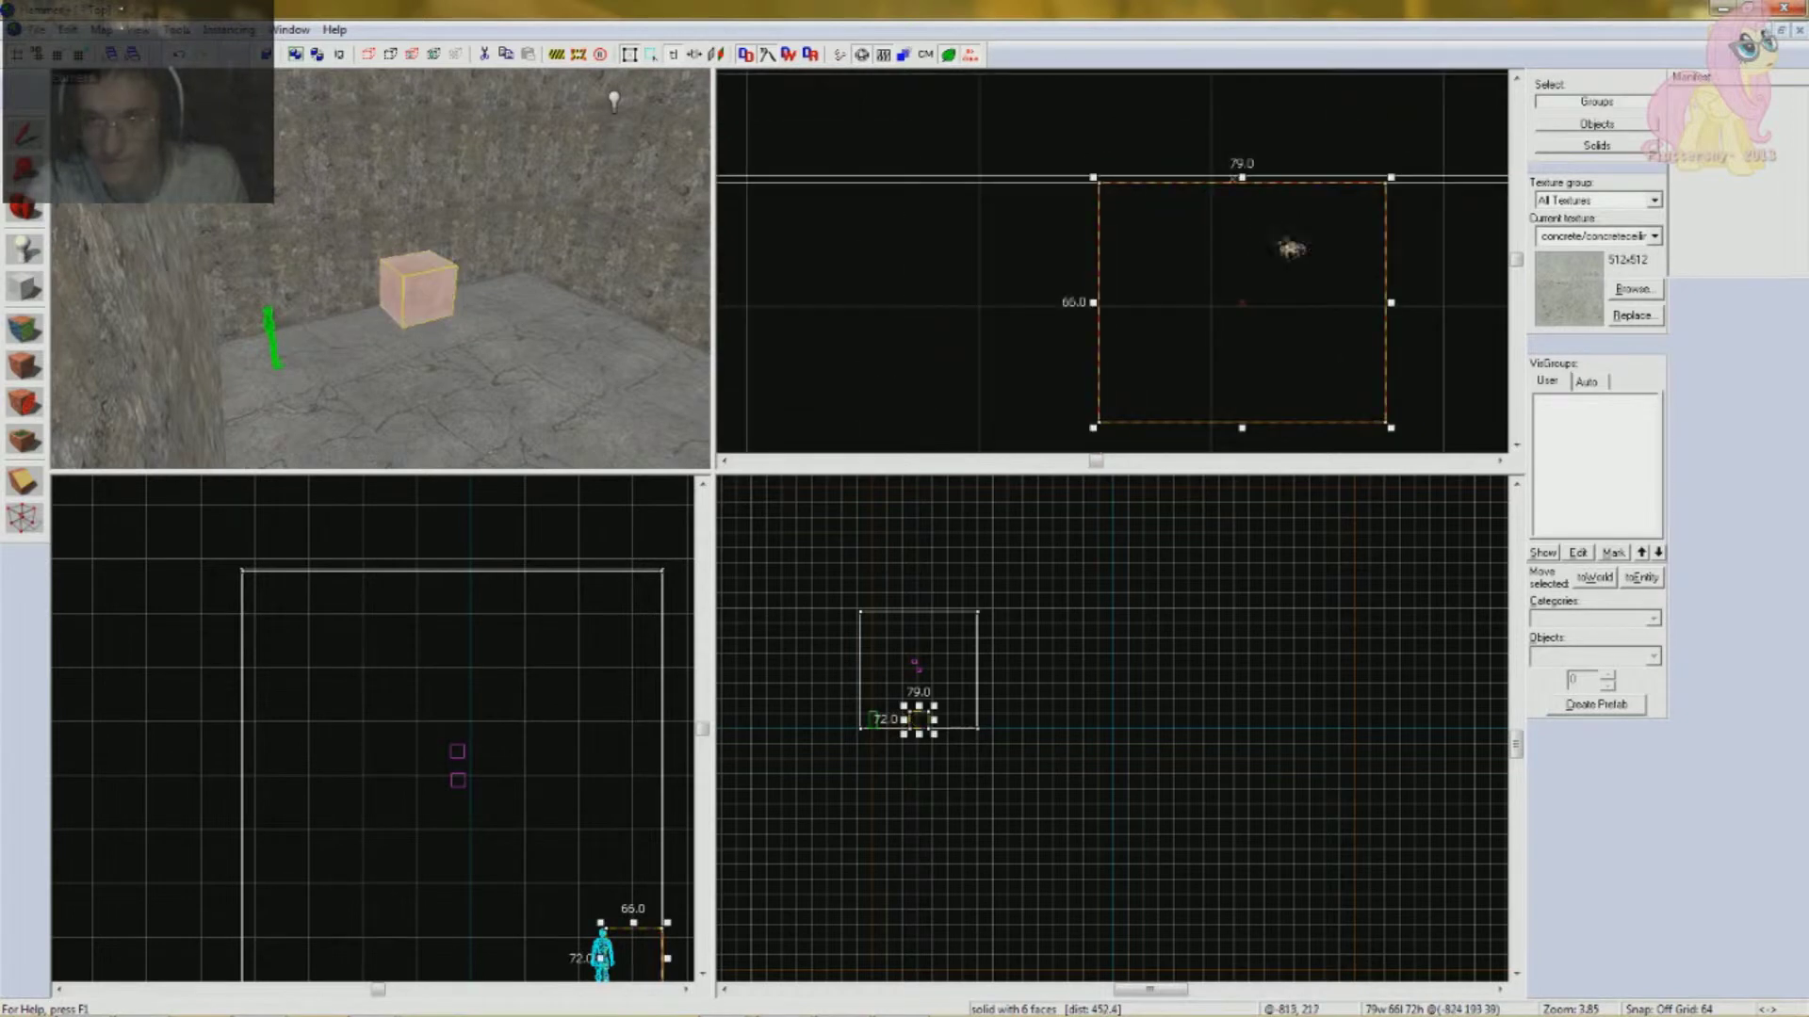
- Resize the block into a partition wall 40 units wide and 193 units long, extending from the room's wall
{"action": "left_click_drag", "start_coordinate": [1373, 291], "coordinate": [1262, 292]}
{"action": "scroll", "coordinate": [1092, 278], "scroll_direction": "down", "scroll_amount": 6}
{"action": "left_click_drag", "start_coordinate": [1111, 260], "coordinate": [1106, 384]}
{"action": "key", "text": "z"}
{"action": "key", "text": "w"}
{"action": "scroll", "coordinate": [1110, 339], "scroll_direction": "up", "scroll_amount": 6}
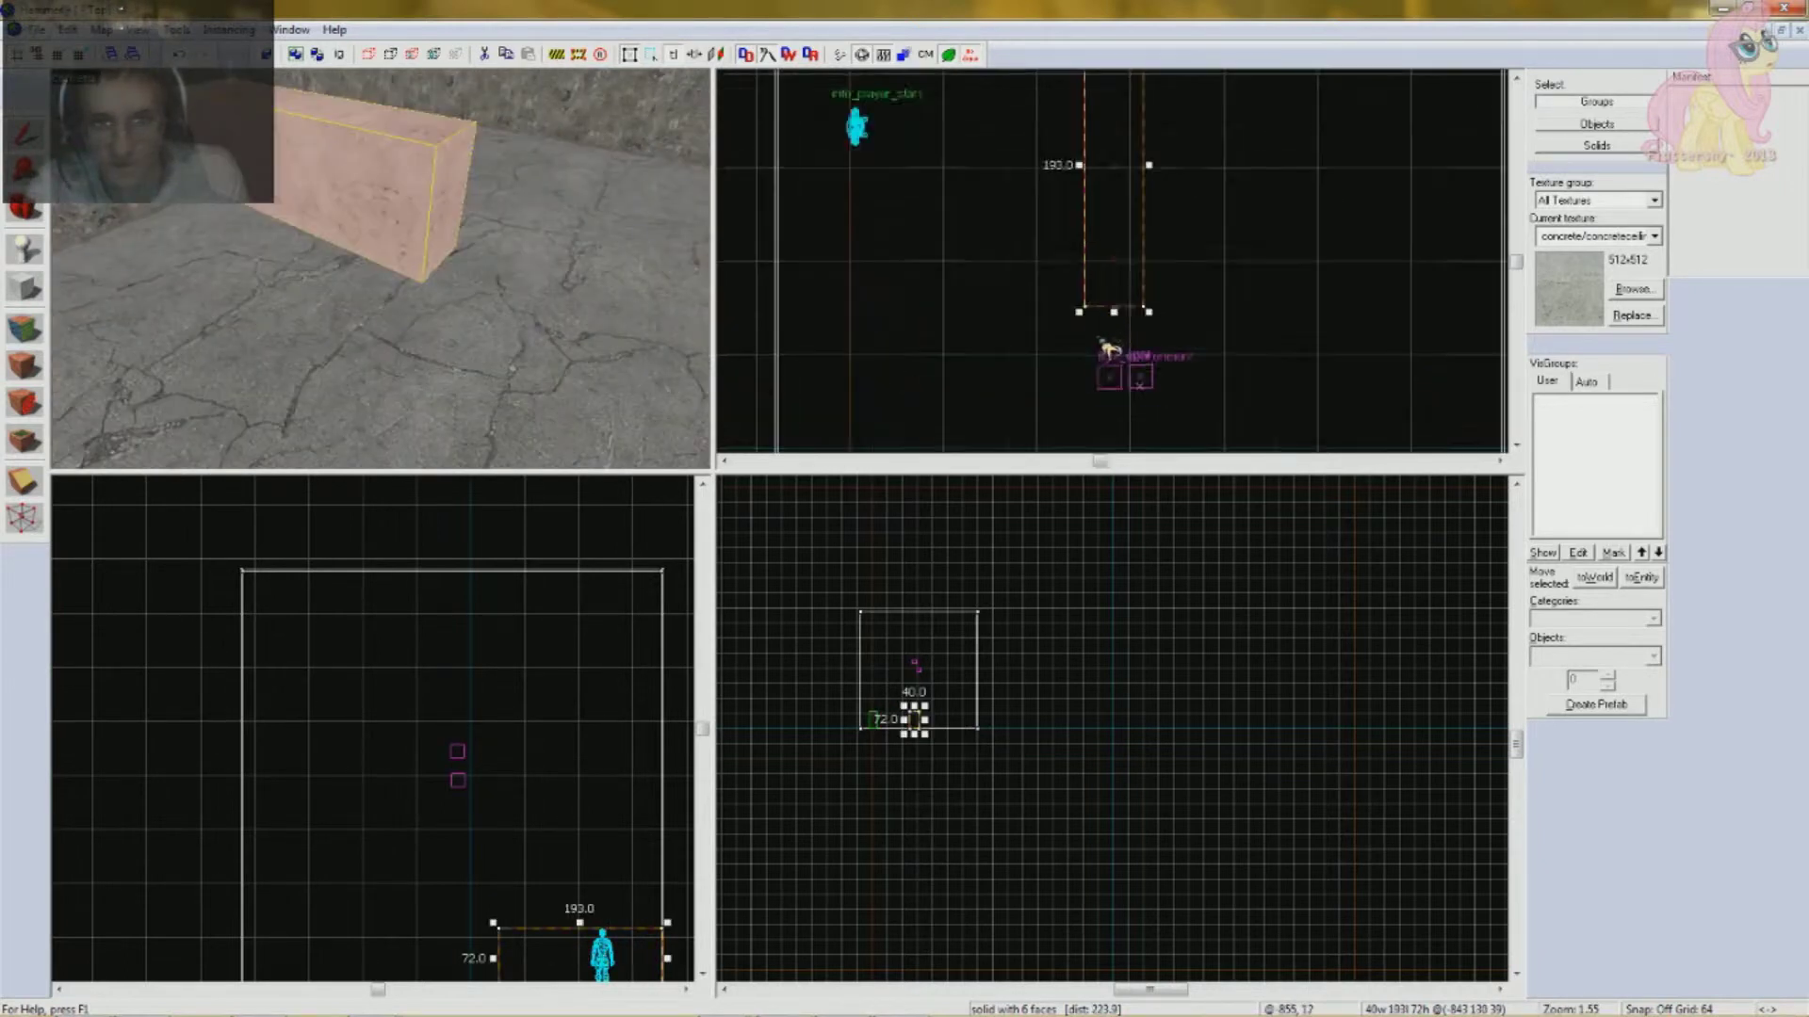
- Duplicate the partition wall alongside the original and shorten the copy to 40 units at its free end
{"action": "scroll", "coordinate": [1157, 256], "scroll_direction": "up", "scroll_amount": 7}
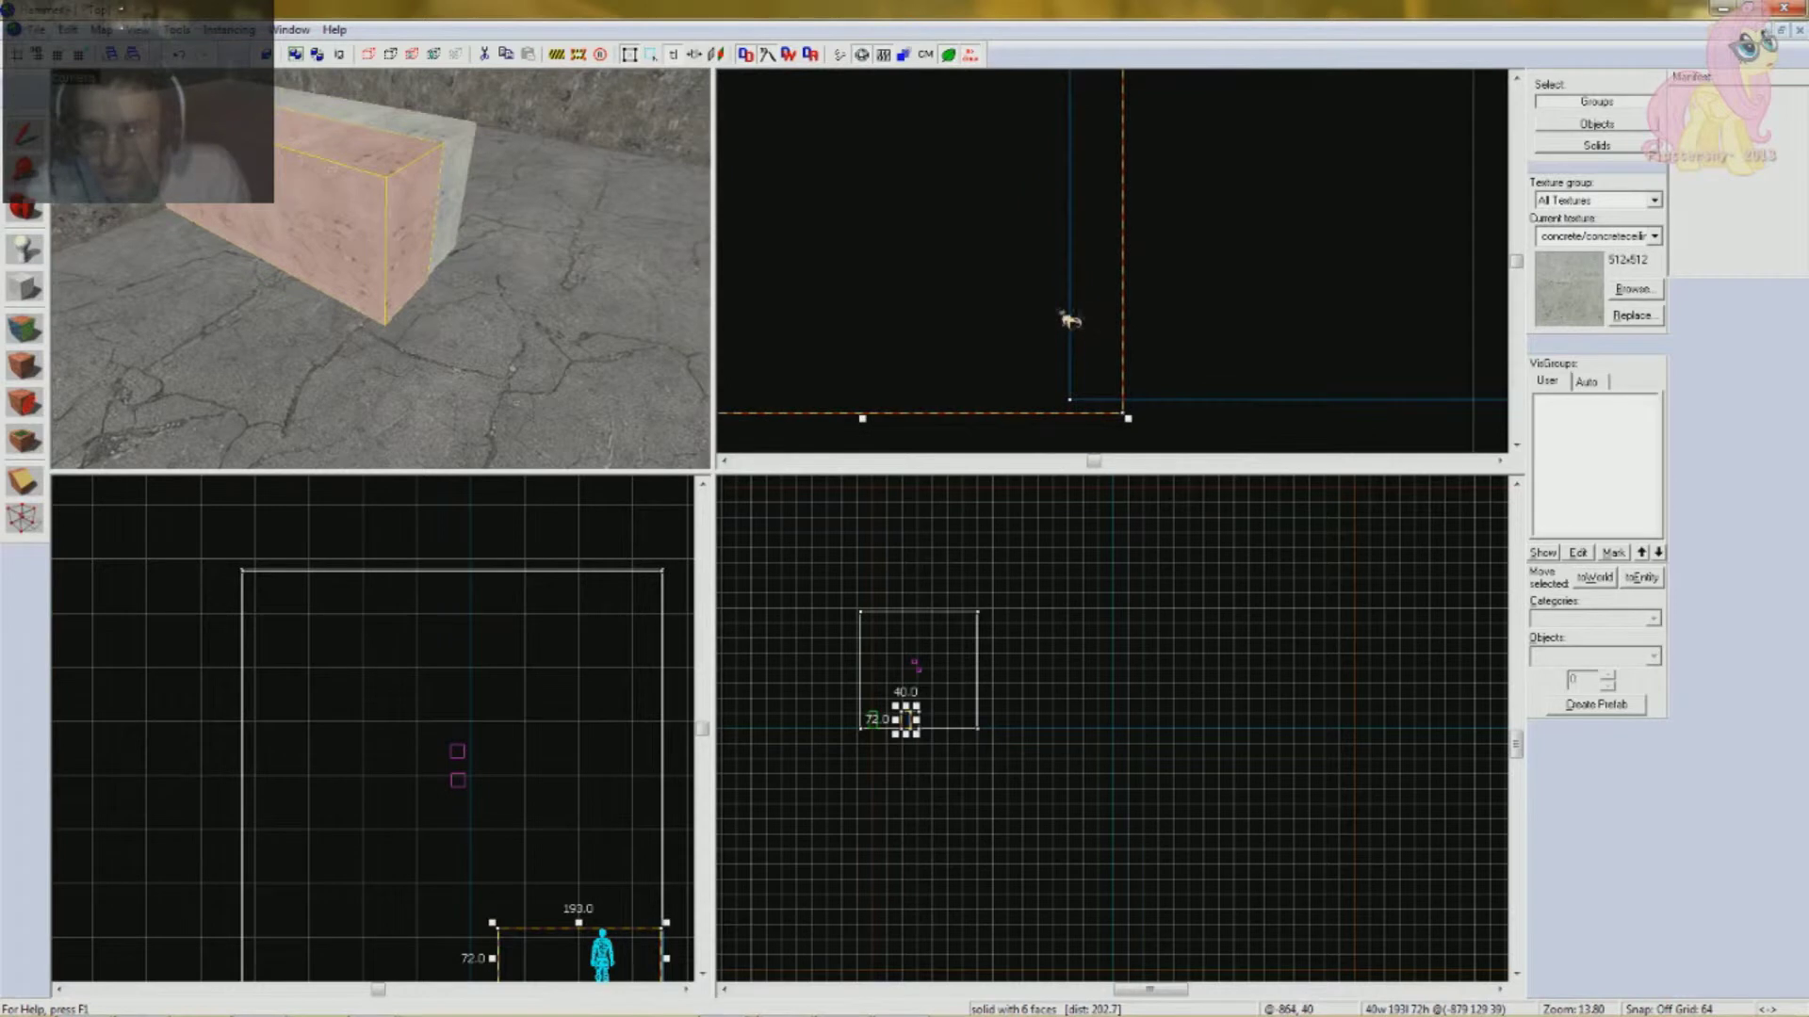
{"action": "scroll", "coordinate": [1025, 311], "scroll_direction": "down", "scroll_amount": 10}
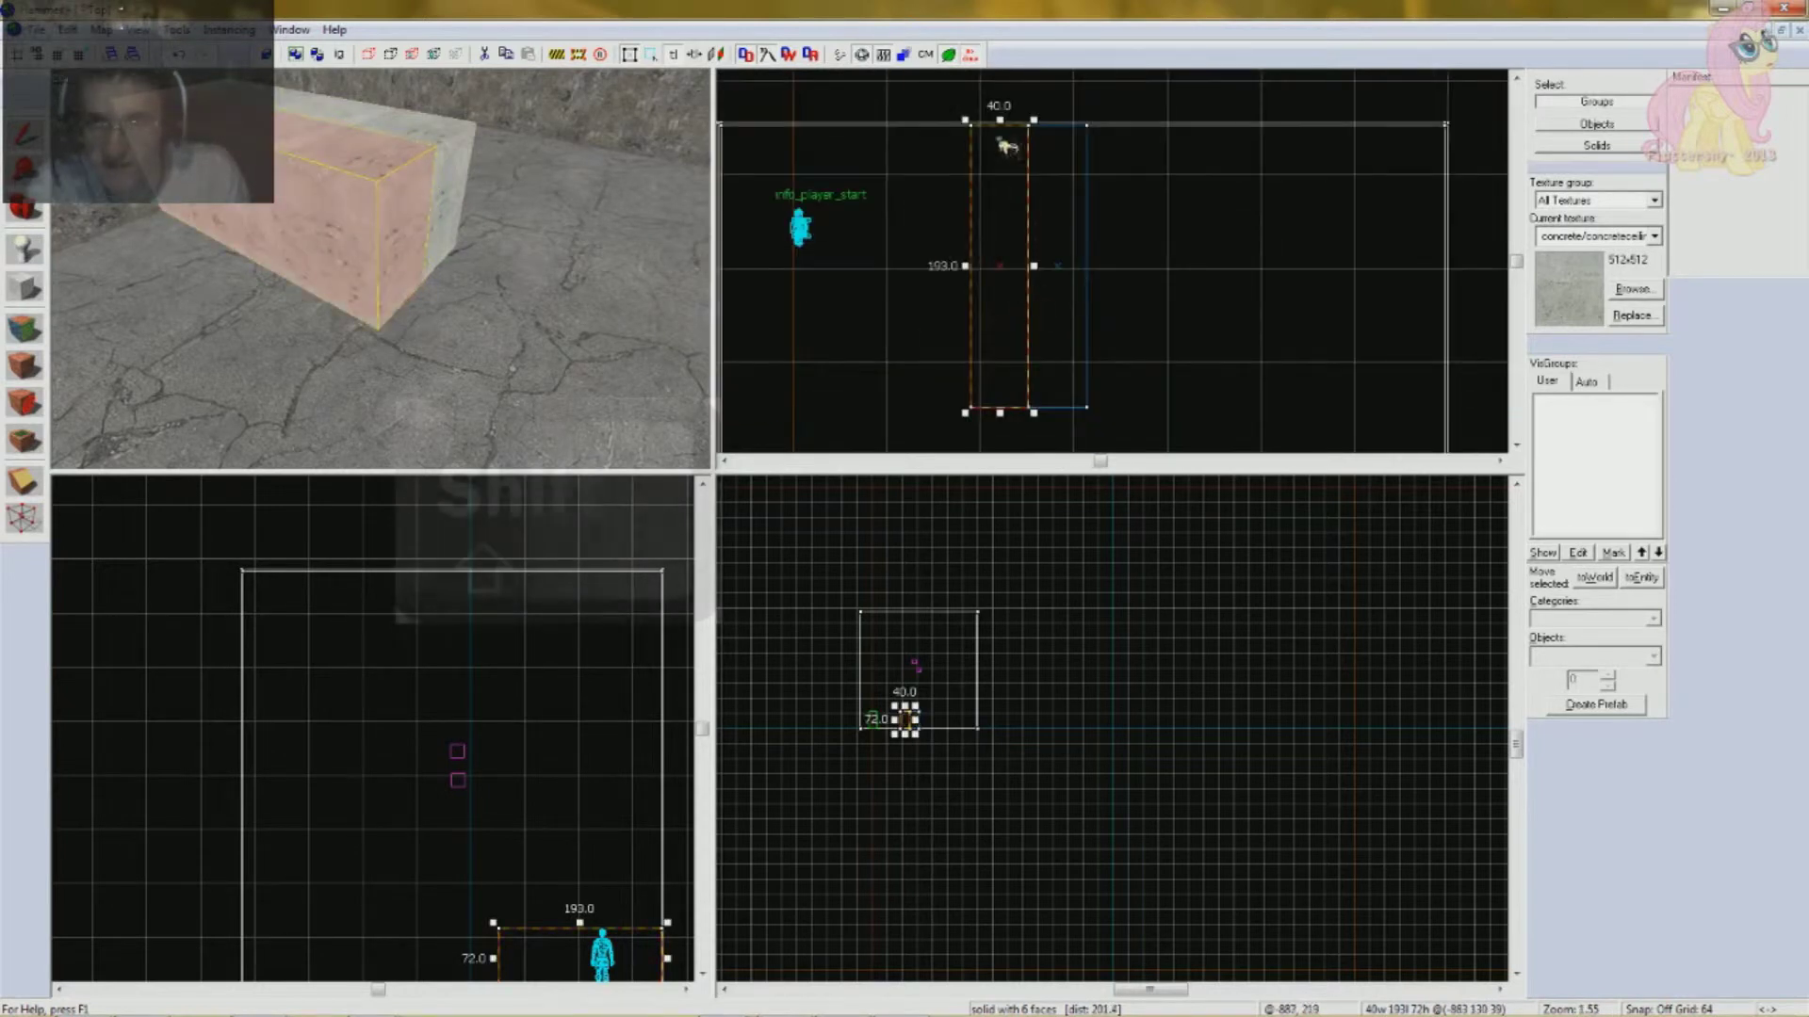
{"action": "scroll", "coordinate": [1005, 376], "scroll_direction": "up", "scroll_amount": 5}
{"action": "left_click_drag", "start_coordinate": [1007, 371], "coordinate": [989, 300], "text": "shift"}
{"action": "key", "text": "z"}
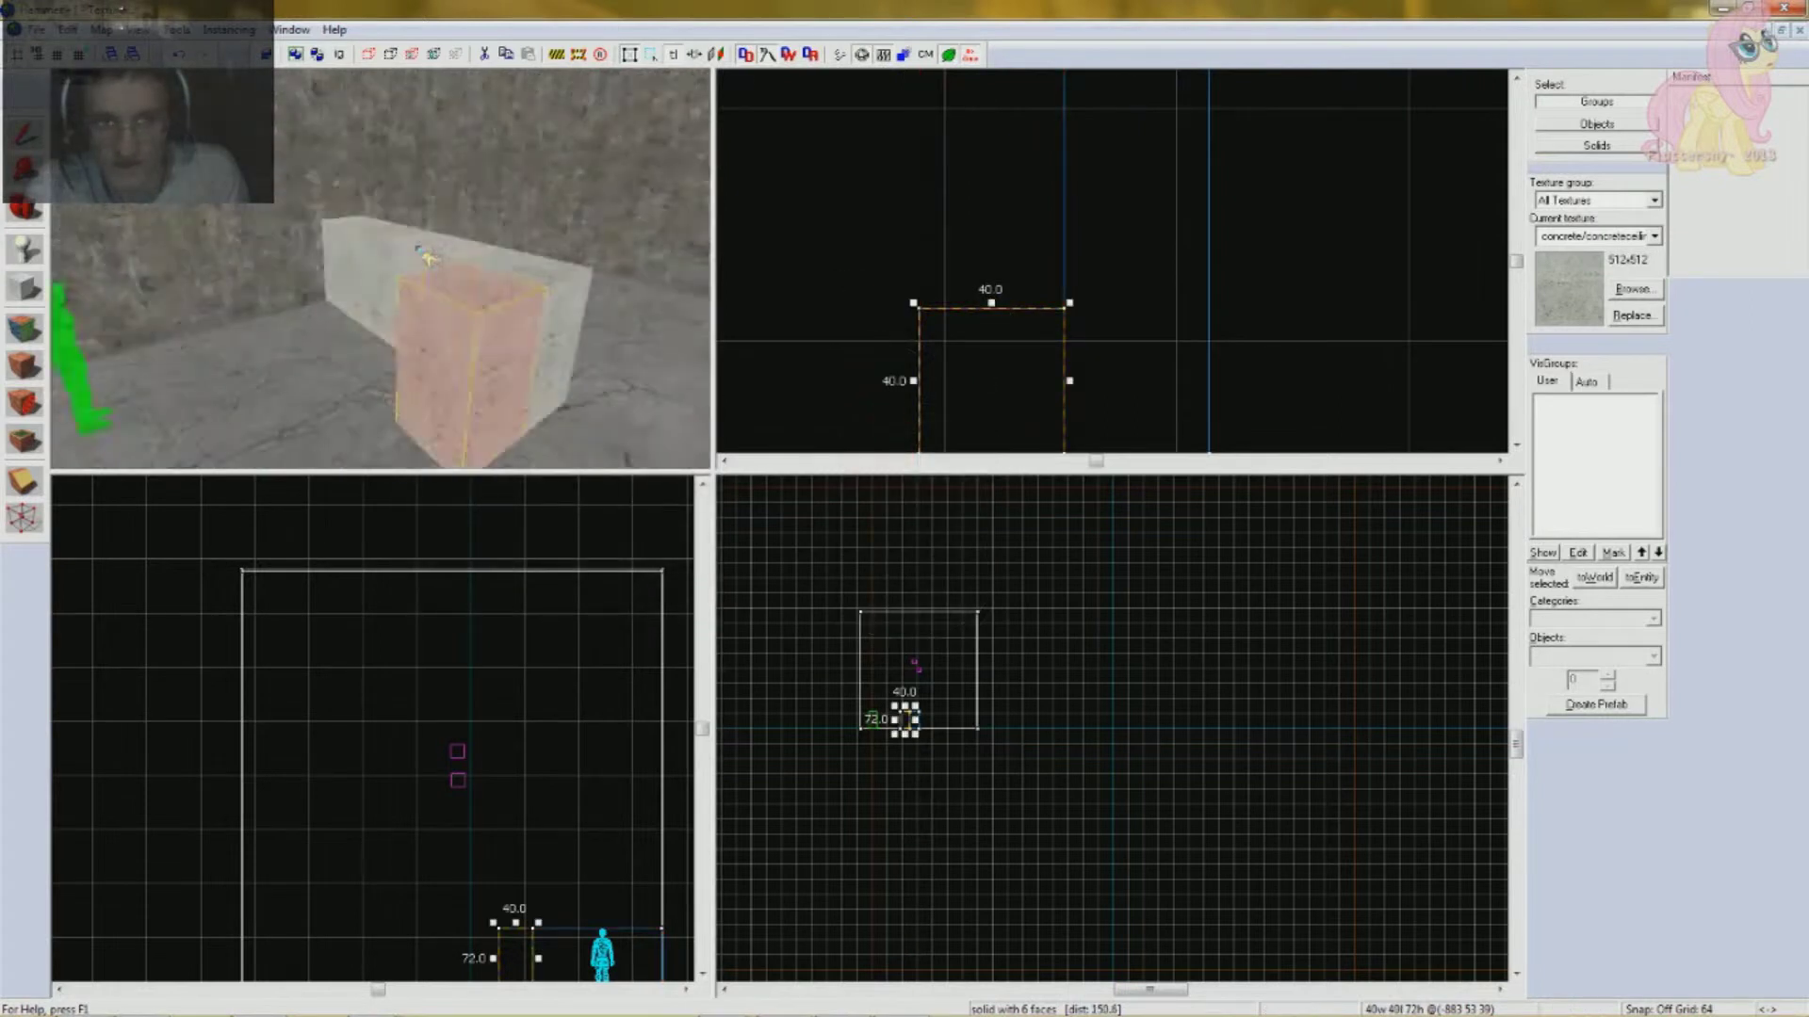
- Narrow the long partition wall to 20 units and reduce the adjoining short block's length to 20 units
{"action": "key", "text": "s"}
{"action": "left_click", "coordinate": [431, 294]}
{"action": "scroll", "coordinate": [1076, 311], "scroll_direction": "down", "scroll_amount": 5}
{"action": "middle_click_drag", "start_coordinate": [1084, 250], "coordinate": [1086, 346]}
{"action": "key", "text": "ctrl+z"}
{"action": "scroll", "coordinate": [1121, 376], "scroll_direction": "up", "scroll_amount": 8}
{"action": "left_click_drag", "start_coordinate": [1104, 360], "coordinate": [1159, 359]}
{"action": "left_click_drag", "start_coordinate": [1064, 159], "coordinate": [1044, 283]}
{"action": "key", "text": "shift+w"}
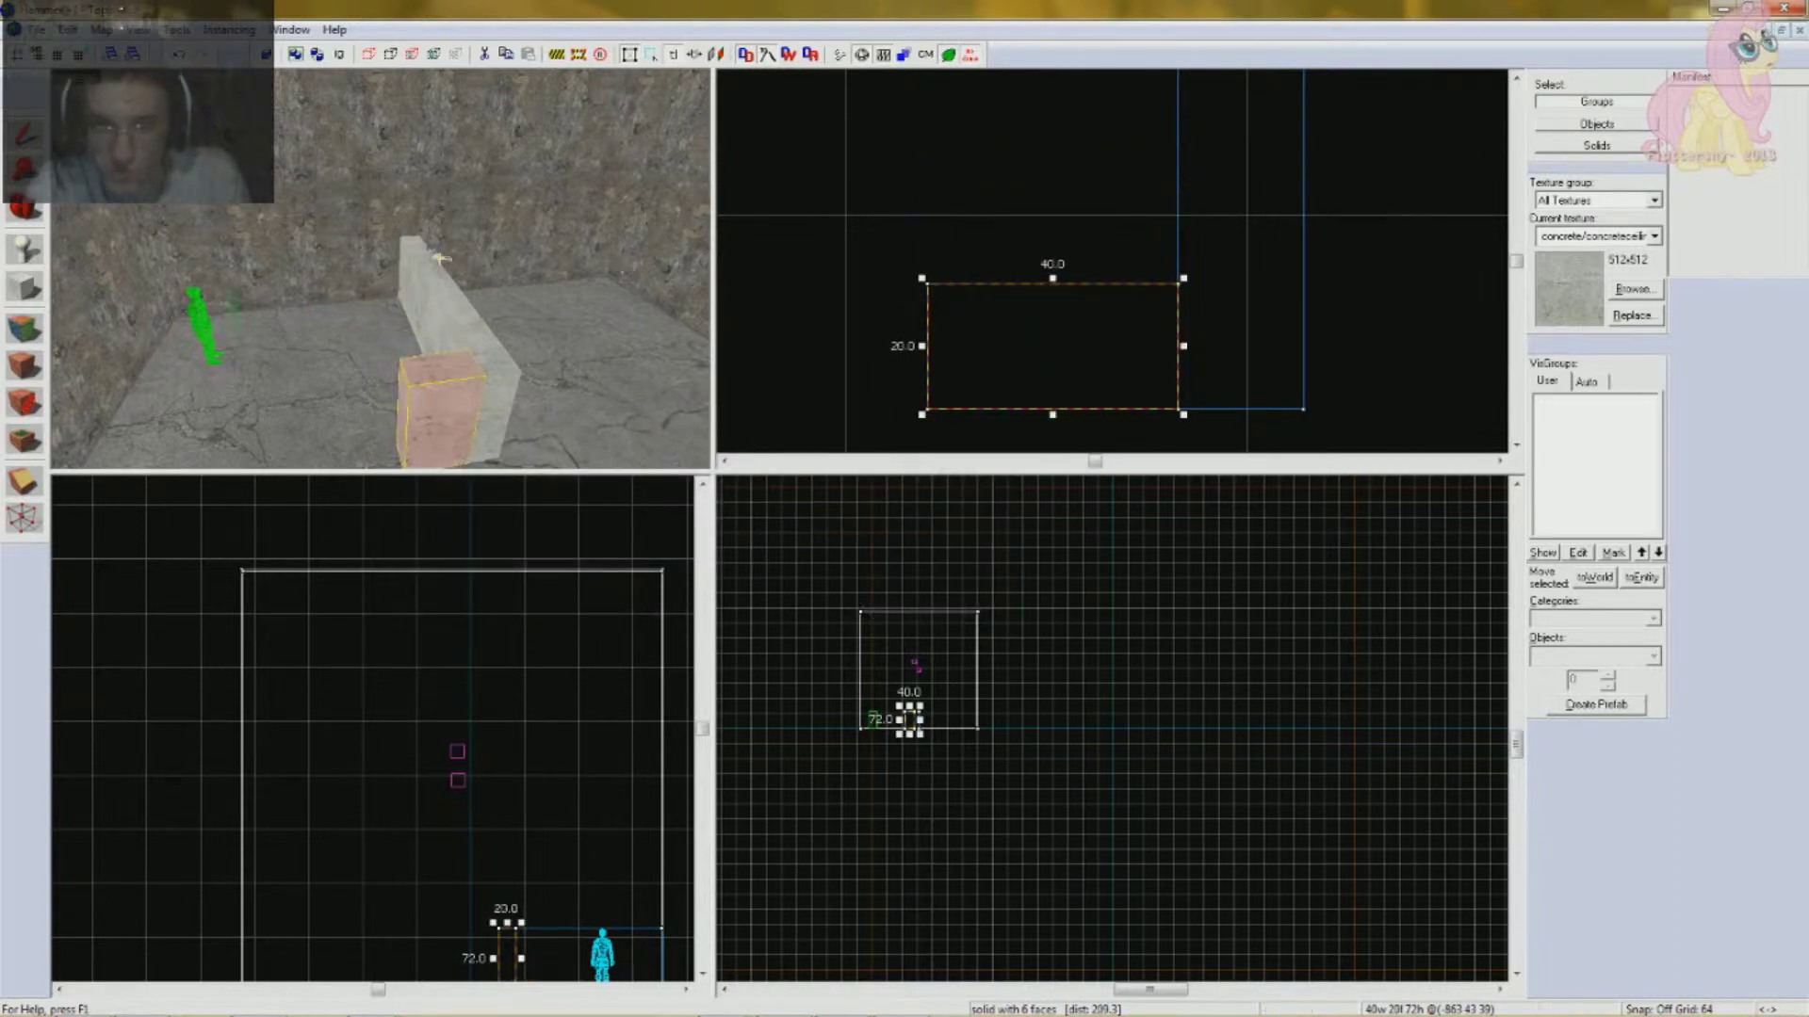
- Stretch the short block crosswise from the partition's end until it reaches the room's side wall
{"action": "scroll", "coordinate": [1076, 358], "scroll_direction": "down", "scroll_amount": 4}
{"action": "left_click_drag", "start_coordinate": [1080, 364], "coordinate": [879, 363]}
{"action": "scroll", "coordinate": [899, 358], "scroll_direction": "down", "scroll_amount": 5}
{"action": "scroll", "coordinate": [904, 361], "scroll_direction": "up", "scroll_amount": 6}
{"action": "key", "text": "z"}
{"action": "key", "text": "z"}
{"action": "scroll", "coordinate": [1253, 344], "scroll_direction": "down", "scroll_amount": 8}
{"action": "scroll", "coordinate": [1236, 335], "scroll_direction": "up", "scroll_amount": 7}
{"action": "scroll", "coordinate": [1225, 260], "scroll_direction": "up", "scroll_amount": 2}
{"action": "left_click_drag", "start_coordinate": [950, 141], "coordinate": [950, 297]}
{"action": "scroll", "coordinate": [998, 295], "scroll_direction": "down", "scroll_amount": 11}
- Enlarge the enclosure by shifting the long partition outward, 20 units wide and 271 units long, so both walls meet in an L-shaped corner
{"action": "left_click", "coordinate": [1100, 203]}
{"action": "scroll", "coordinate": [1178, 235], "scroll_direction": "up", "scroll_amount": 12}
{"action": "left_click_drag", "start_coordinate": [810, 259], "coordinate": [1183, 415]}
{"action": "scroll", "coordinate": [1149, 189], "scroll_direction": "down", "scroll_amount": 10}
{"action": "scroll", "coordinate": [1183, 321], "scroll_direction": "up", "scroll_amount": 3}
{"action": "left_click", "coordinate": [1067, 314]}
{"action": "left_click_drag", "start_coordinate": [1071, 313], "coordinate": [1234, 370]}
{"action": "scroll", "coordinate": [1164, 323], "scroll_direction": "up", "scroll_amount": 3}
{"action": "left_click", "coordinate": [1184, 317]}
{"action": "scroll", "coordinate": [1184, 335], "scroll_direction": "up", "scroll_amount": 5}
{"action": "key", "text": "Escape"}
- Select both partition walls together and raise their height to 201 units
{"action": "mouse_move", "coordinate": [490, 236]}
{"action": "left_mouse_down"}
{"action": "mouse_move", "coordinate": [472, 230]}
{"action": "mouse_move", "coordinate": [490, 230]}
{"action": "left_mouse_up"}
{"action": "left_click", "coordinate": [509, 287]}
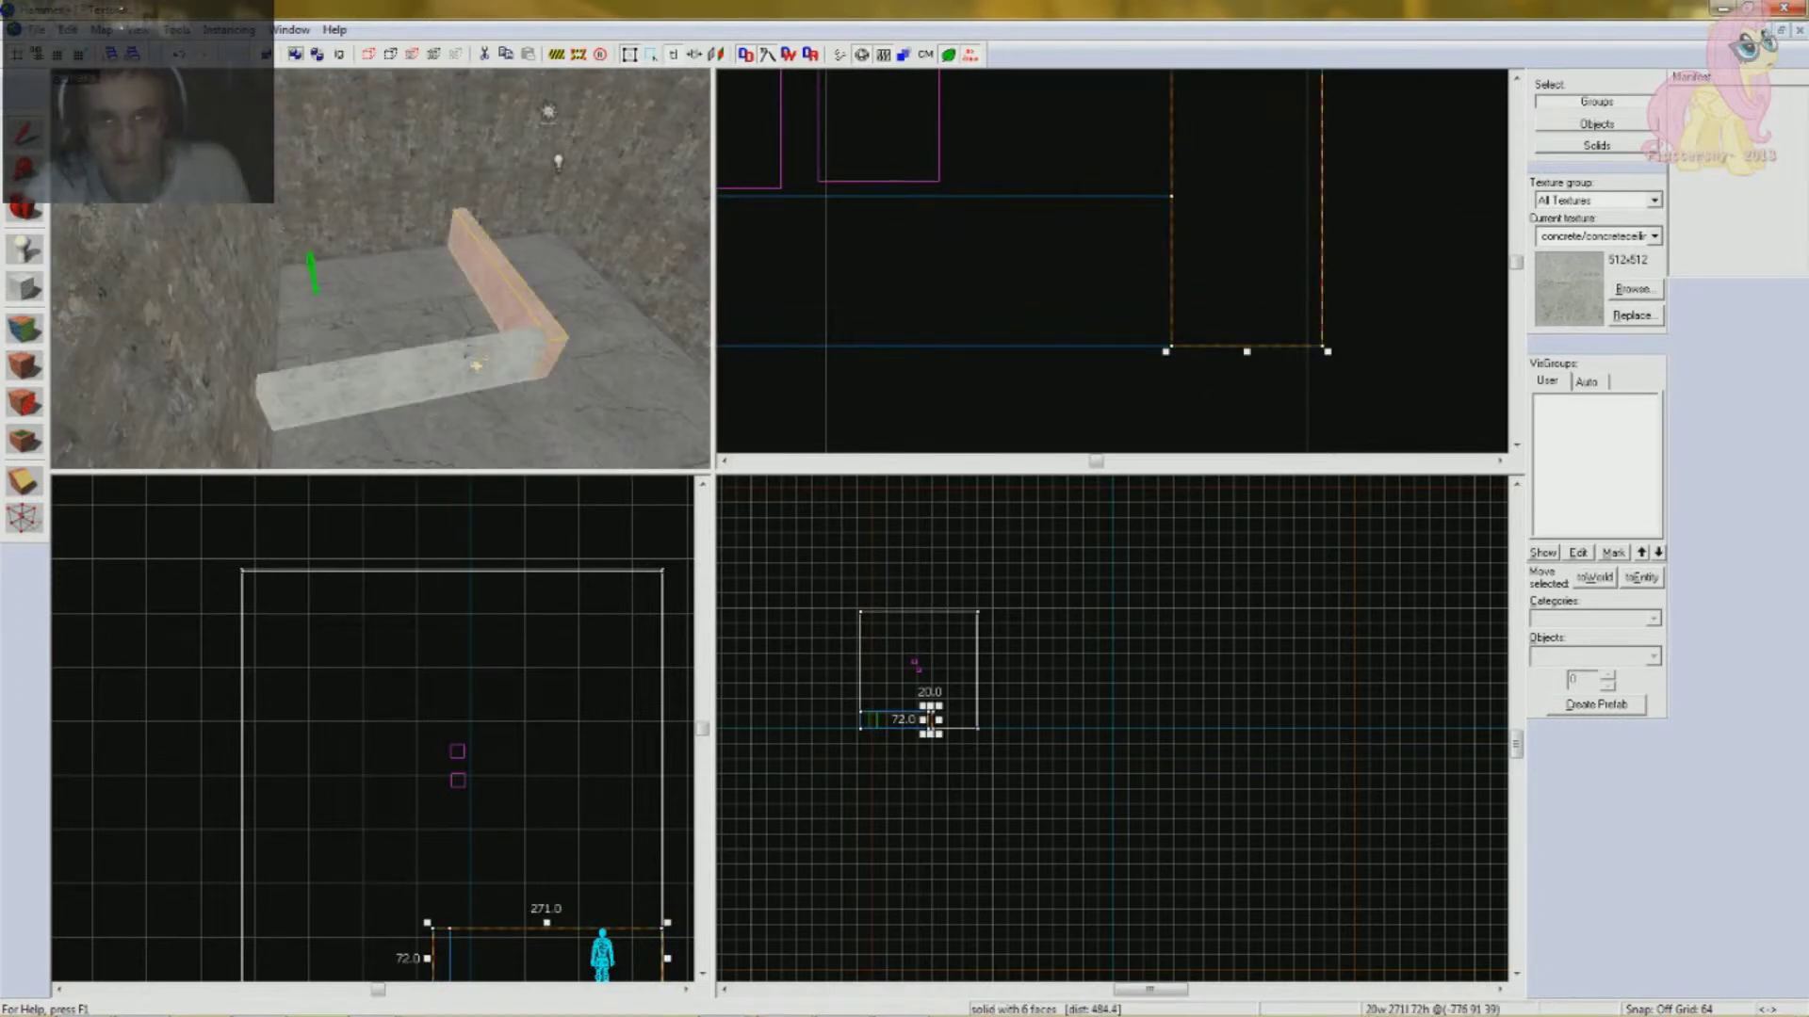
{"action": "left_click", "coordinate": [479, 366], "text": "ctrl"}
{"action": "scroll", "coordinate": [540, 689], "scroll_direction": "down", "scroll_amount": 4}
{"action": "scroll", "coordinate": [622, 767], "scroll_direction": "up", "scroll_amount": 6}
{"action": "scroll", "coordinate": [482, 869], "scroll_direction": "up", "scroll_amount": 1}
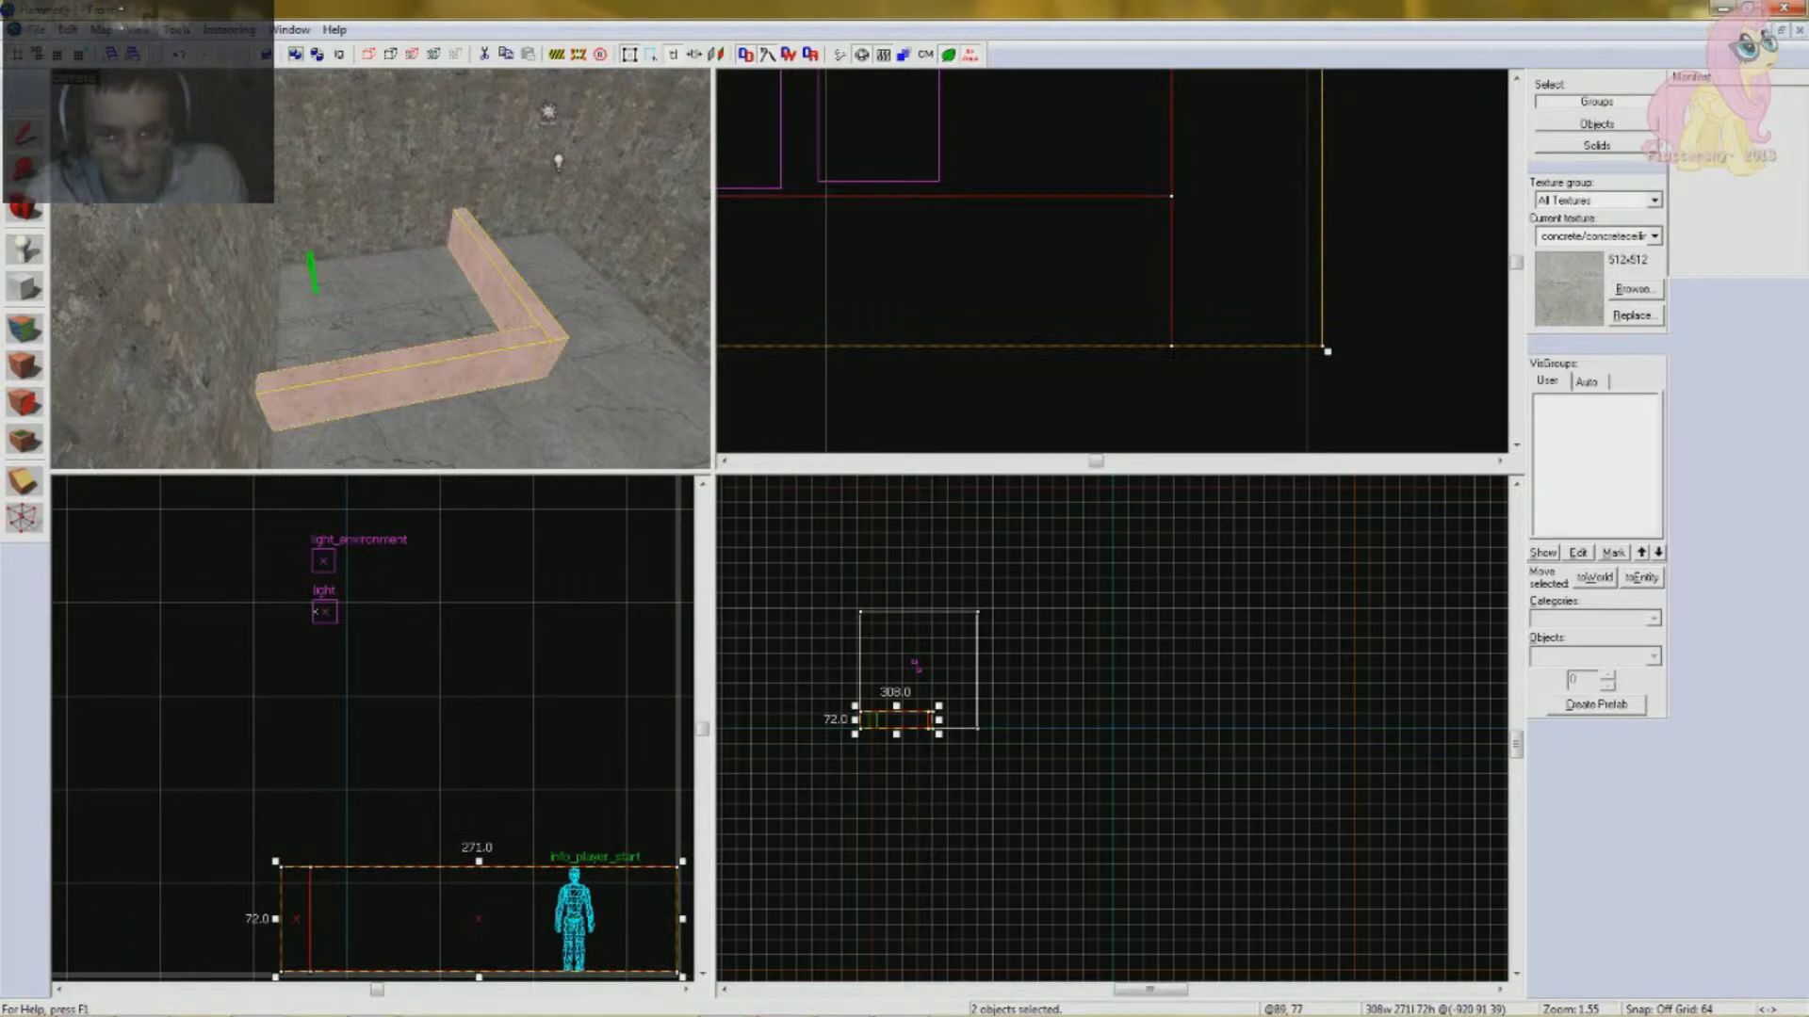
{"action": "left_click_drag", "start_coordinate": [479, 861], "coordinate": [474, 684]}
{"action": "key", "text": "Up"}
{"action": "key", "text": "w"}
{"action": "key", "text": "s"}
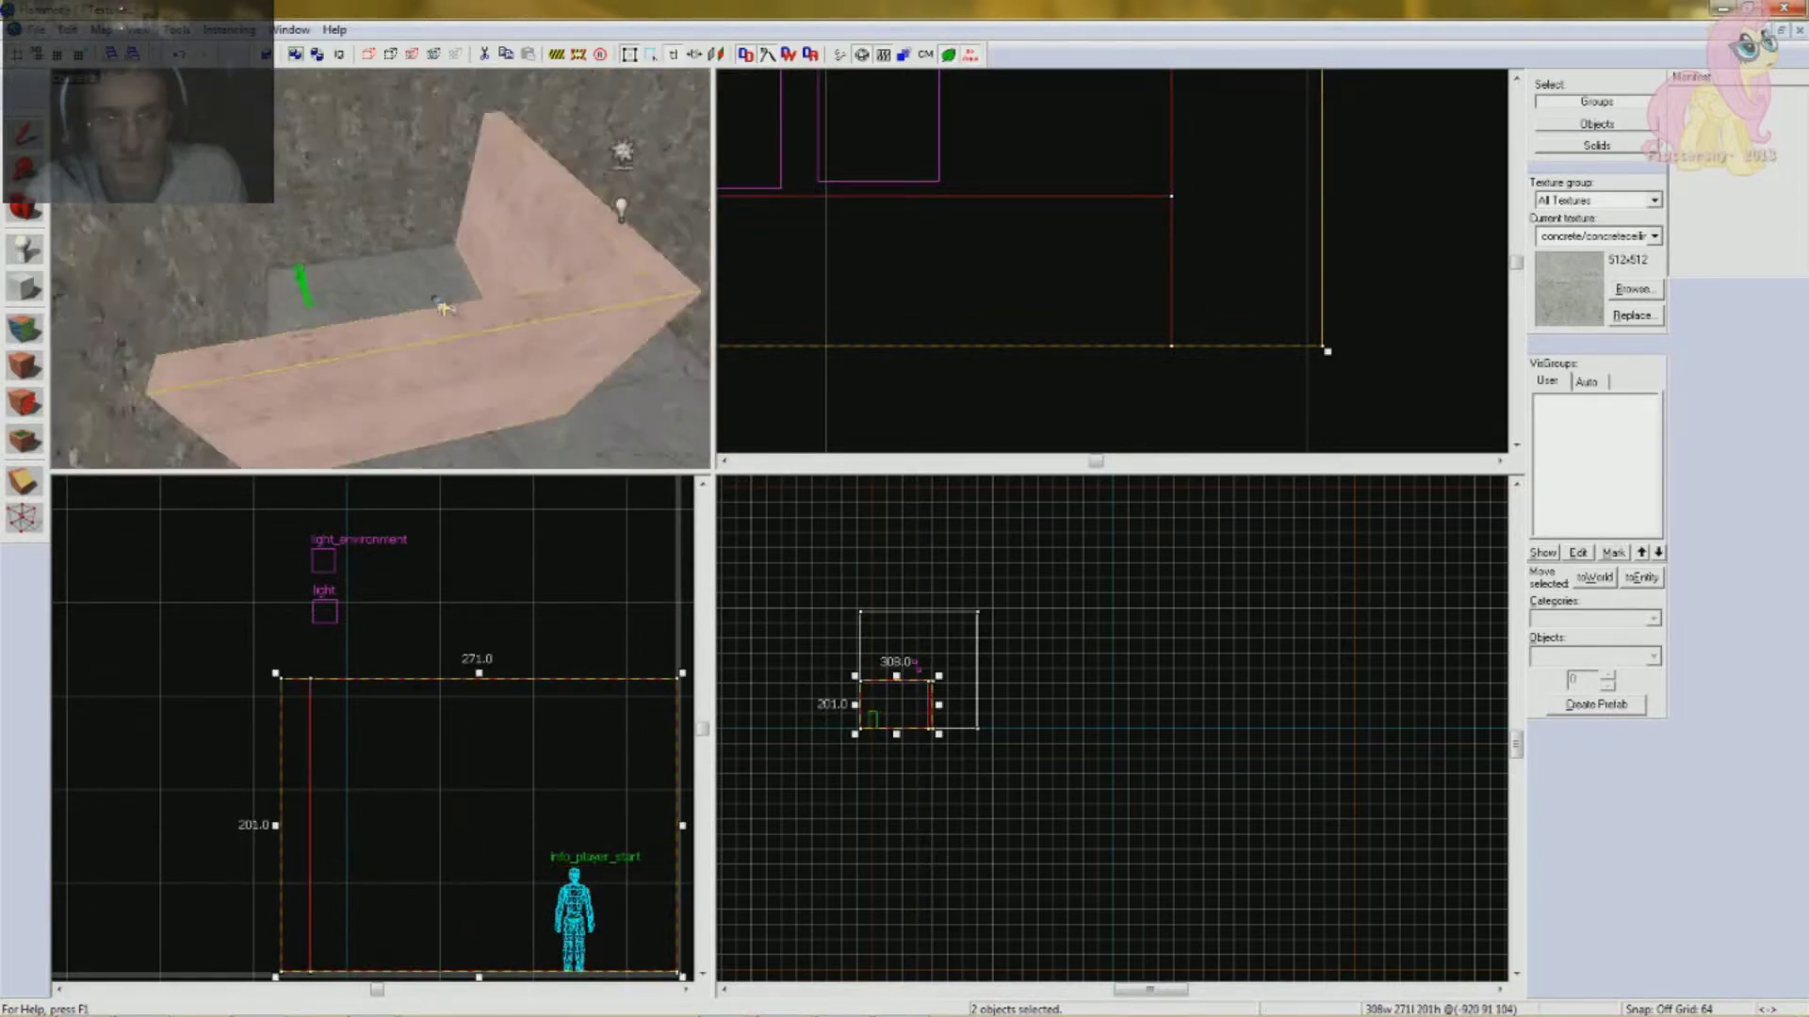
{"action": "key", "text": "w"}
{"action": "key", "text": "Down"}
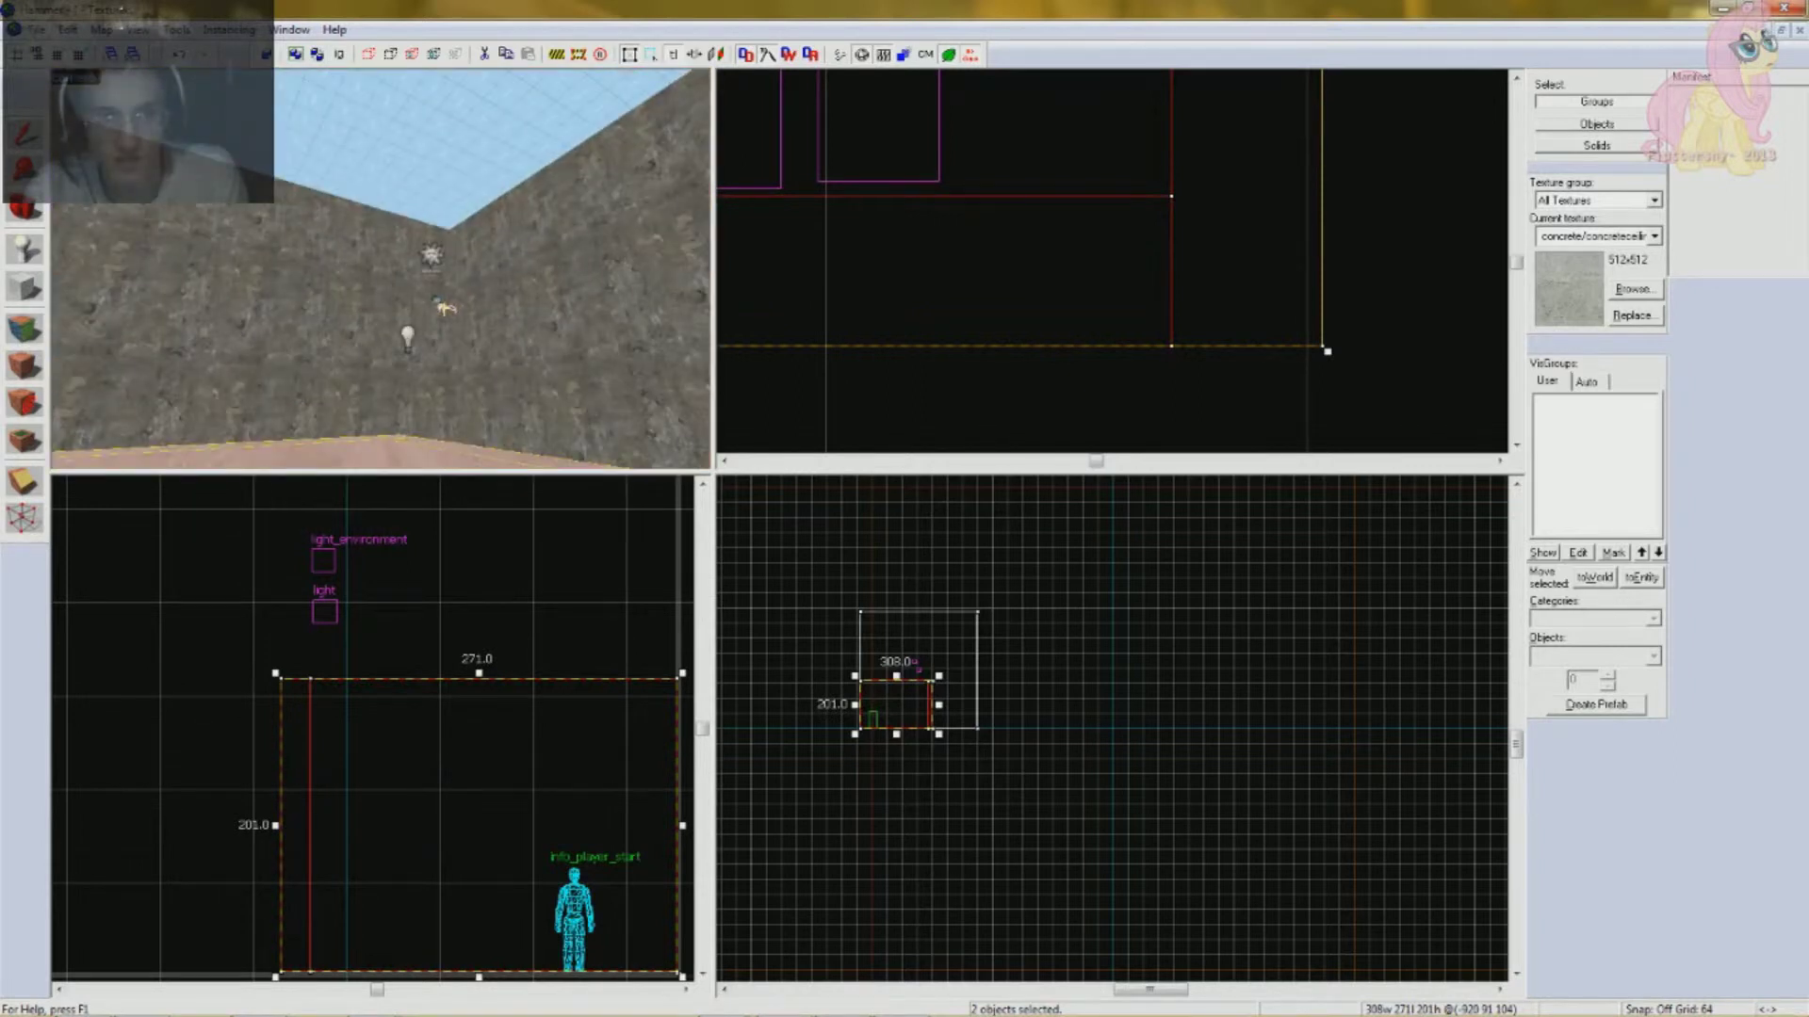
- Check the light entity's properties, close them, and move the light above the light_environment entity
{"action": "left_click", "coordinate": [399, 249]}
{"action": "double_click", "coordinate": [399, 250]}
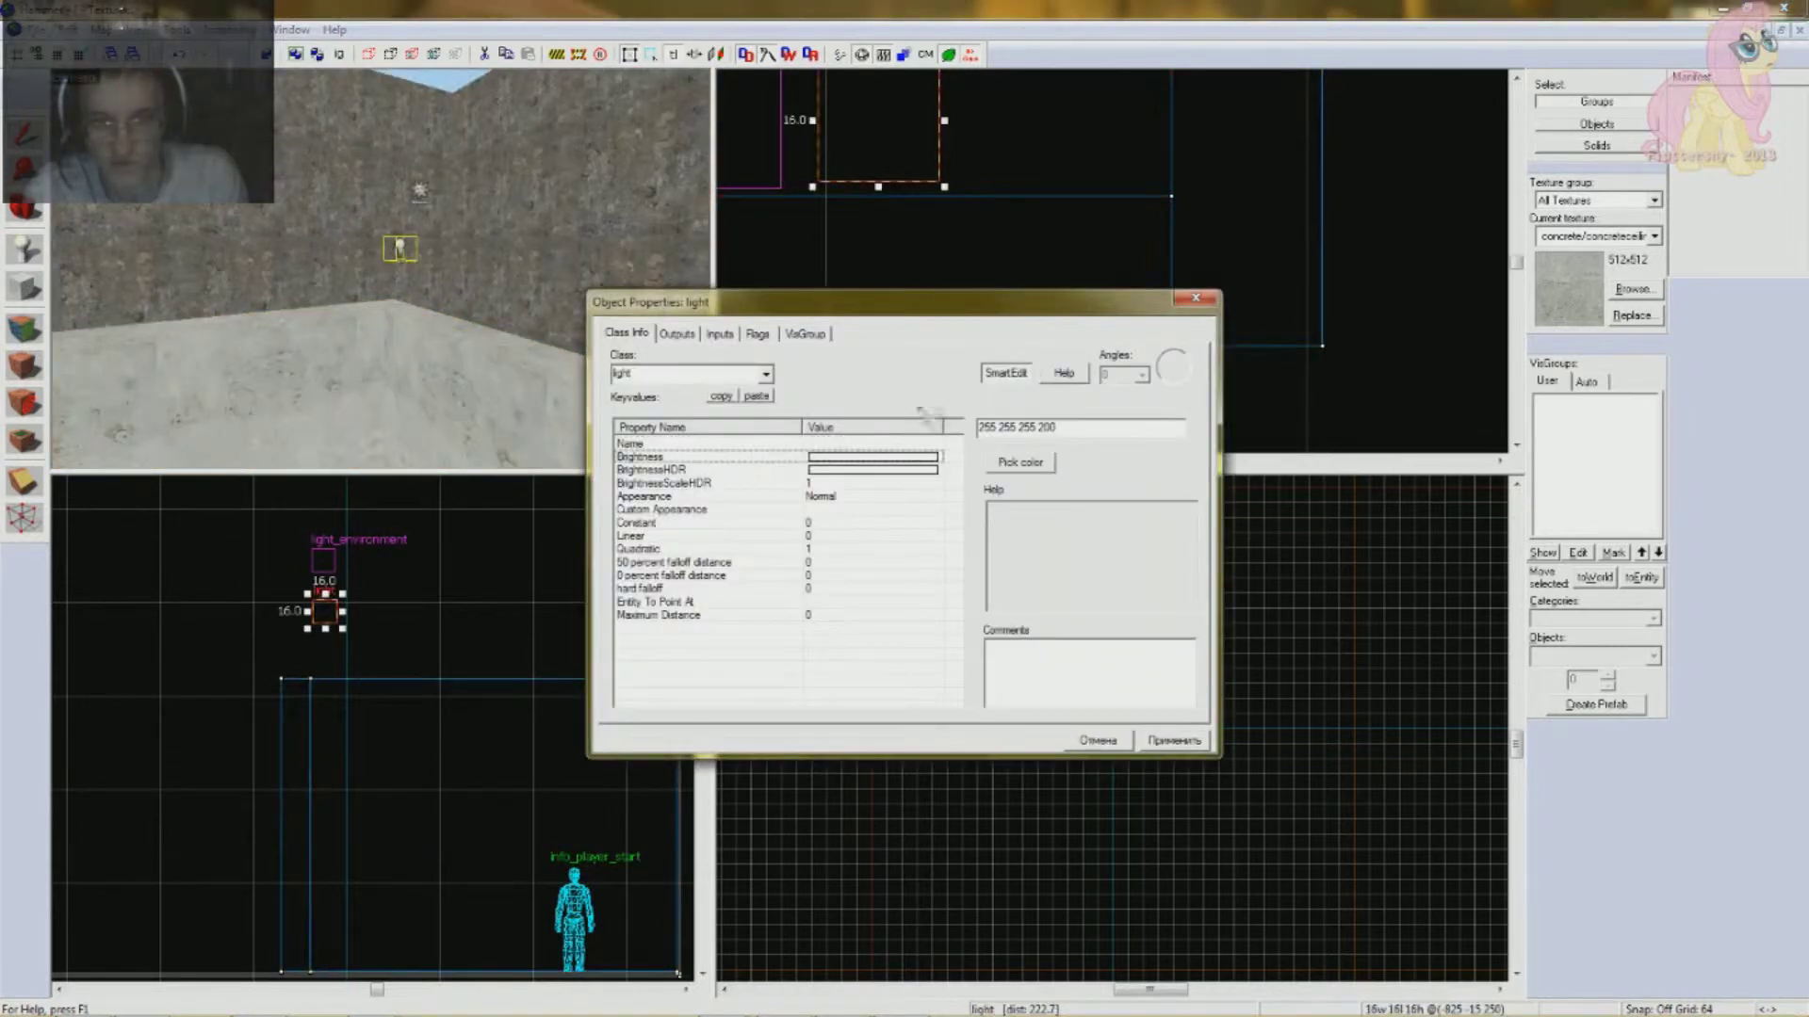
{"action": "left_click", "coordinate": [1195, 297]}
{"action": "key", "text": "Escape"}
{"action": "key", "text": "Down"}
{"action": "key", "text": "Up"}
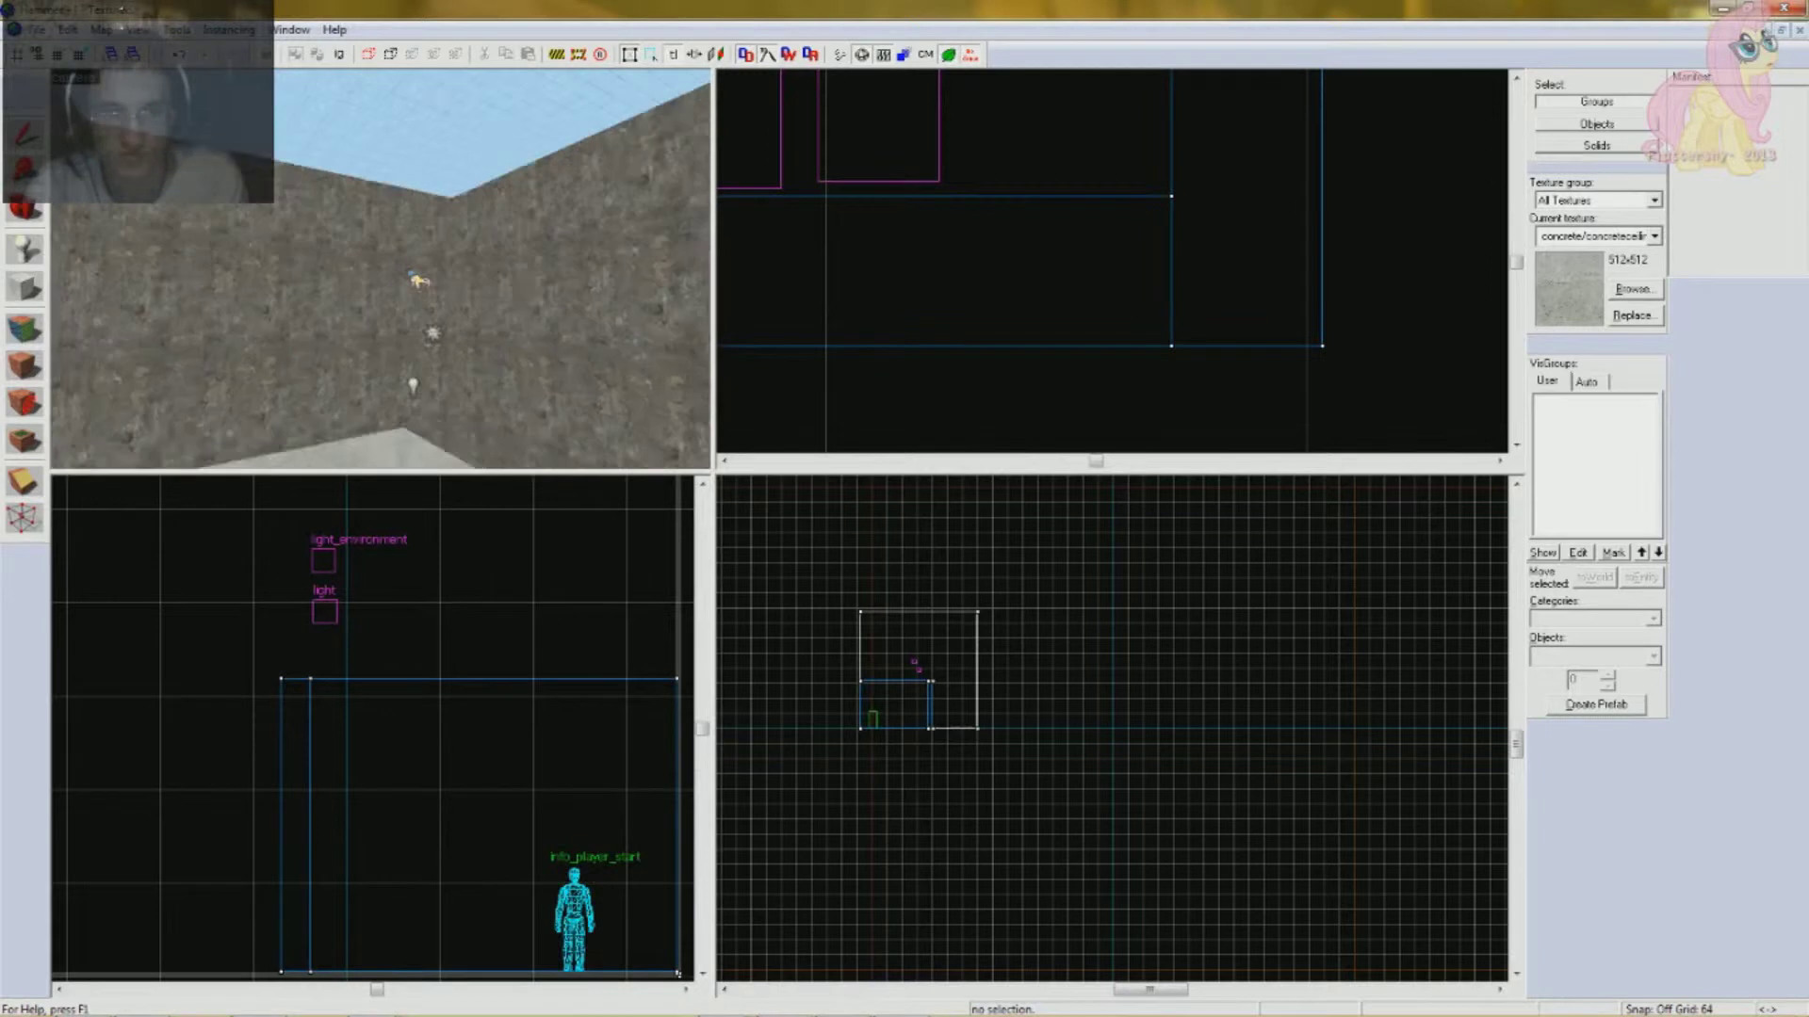
{"action": "key", "text": "s"}
{"action": "left_click", "coordinate": [411, 295]}
{"action": "scroll", "coordinate": [563, 821], "scroll_direction": "down", "scroll_amount": 2}
{"action": "scroll", "coordinate": [396, 650], "scroll_direction": "up", "scroll_amount": 2}
{"action": "left_click_drag", "start_coordinate": [403, 699], "coordinate": [402, 620], "text": "shift"}
{"action": "key", "text": "Down"}
{"action": "key", "text": "Escape"}
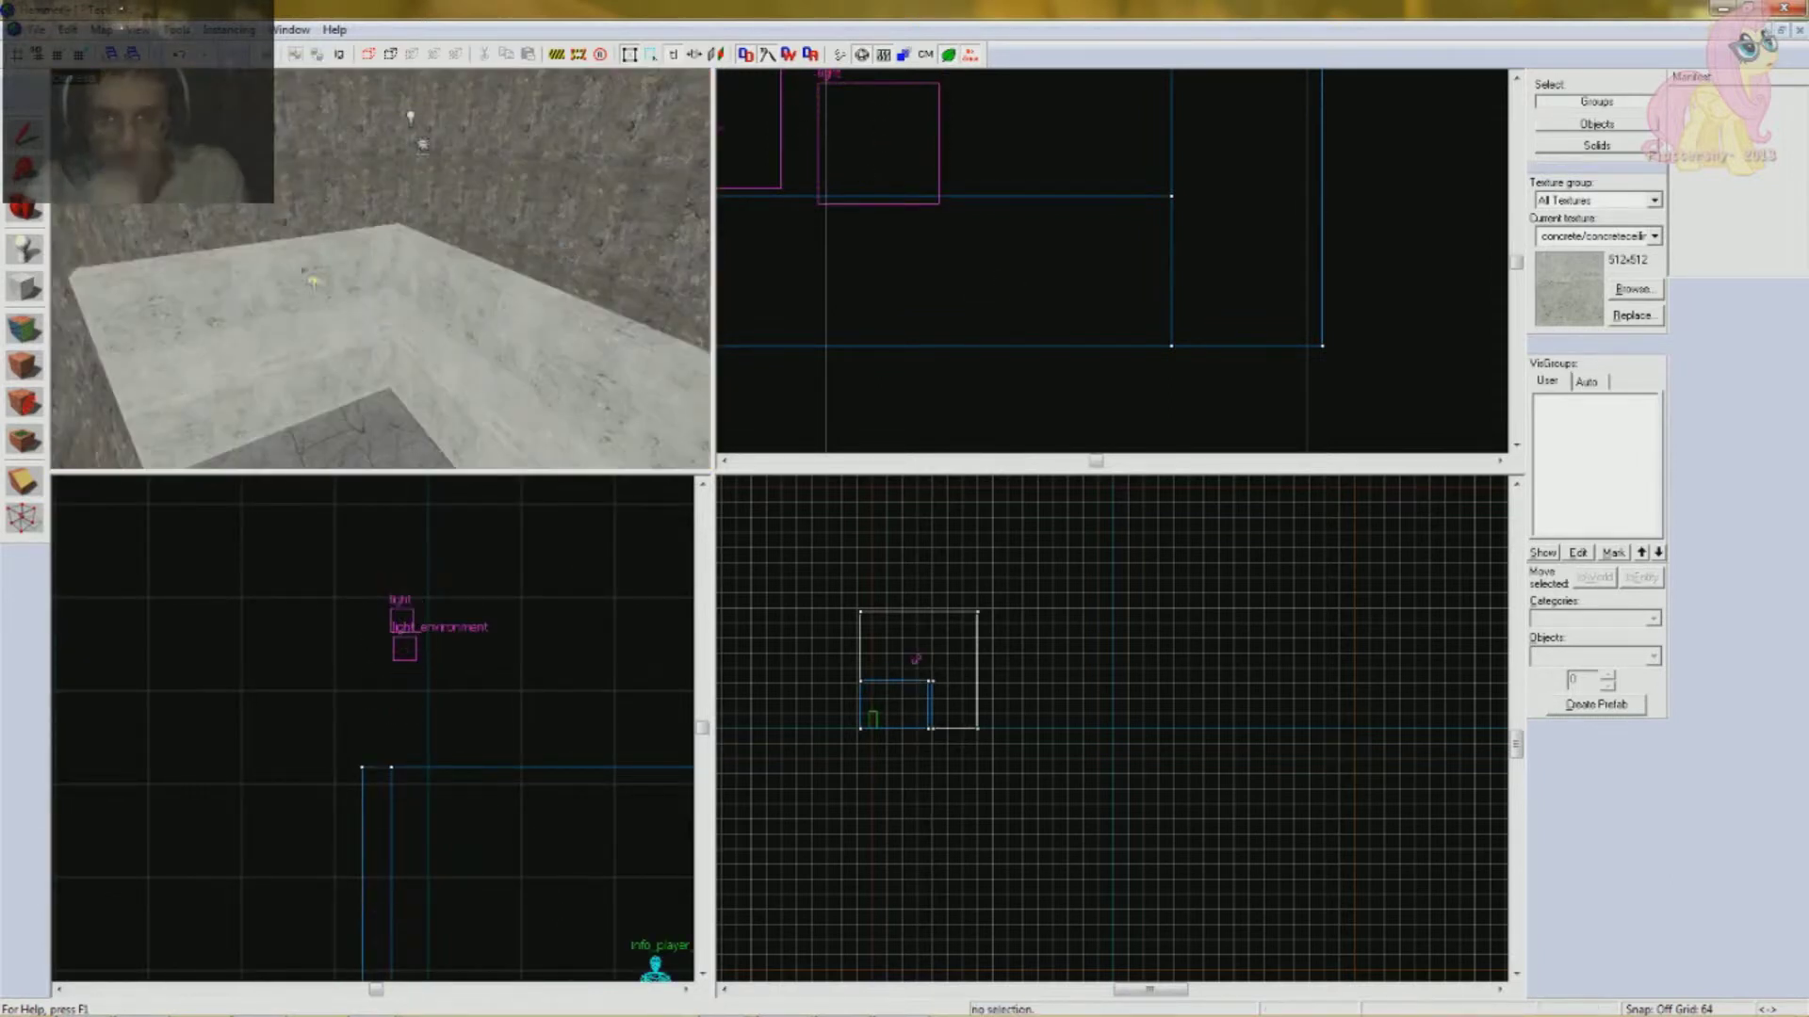
- Inspect the L-shaped partition walls, the player start and the light entities from several angles in the 3D view
{"action": "key", "text": "s"}
{"action": "key", "text": "Left"}
{"action": "key", "text": "Left"}
{"action": "key", "text": "Down"}
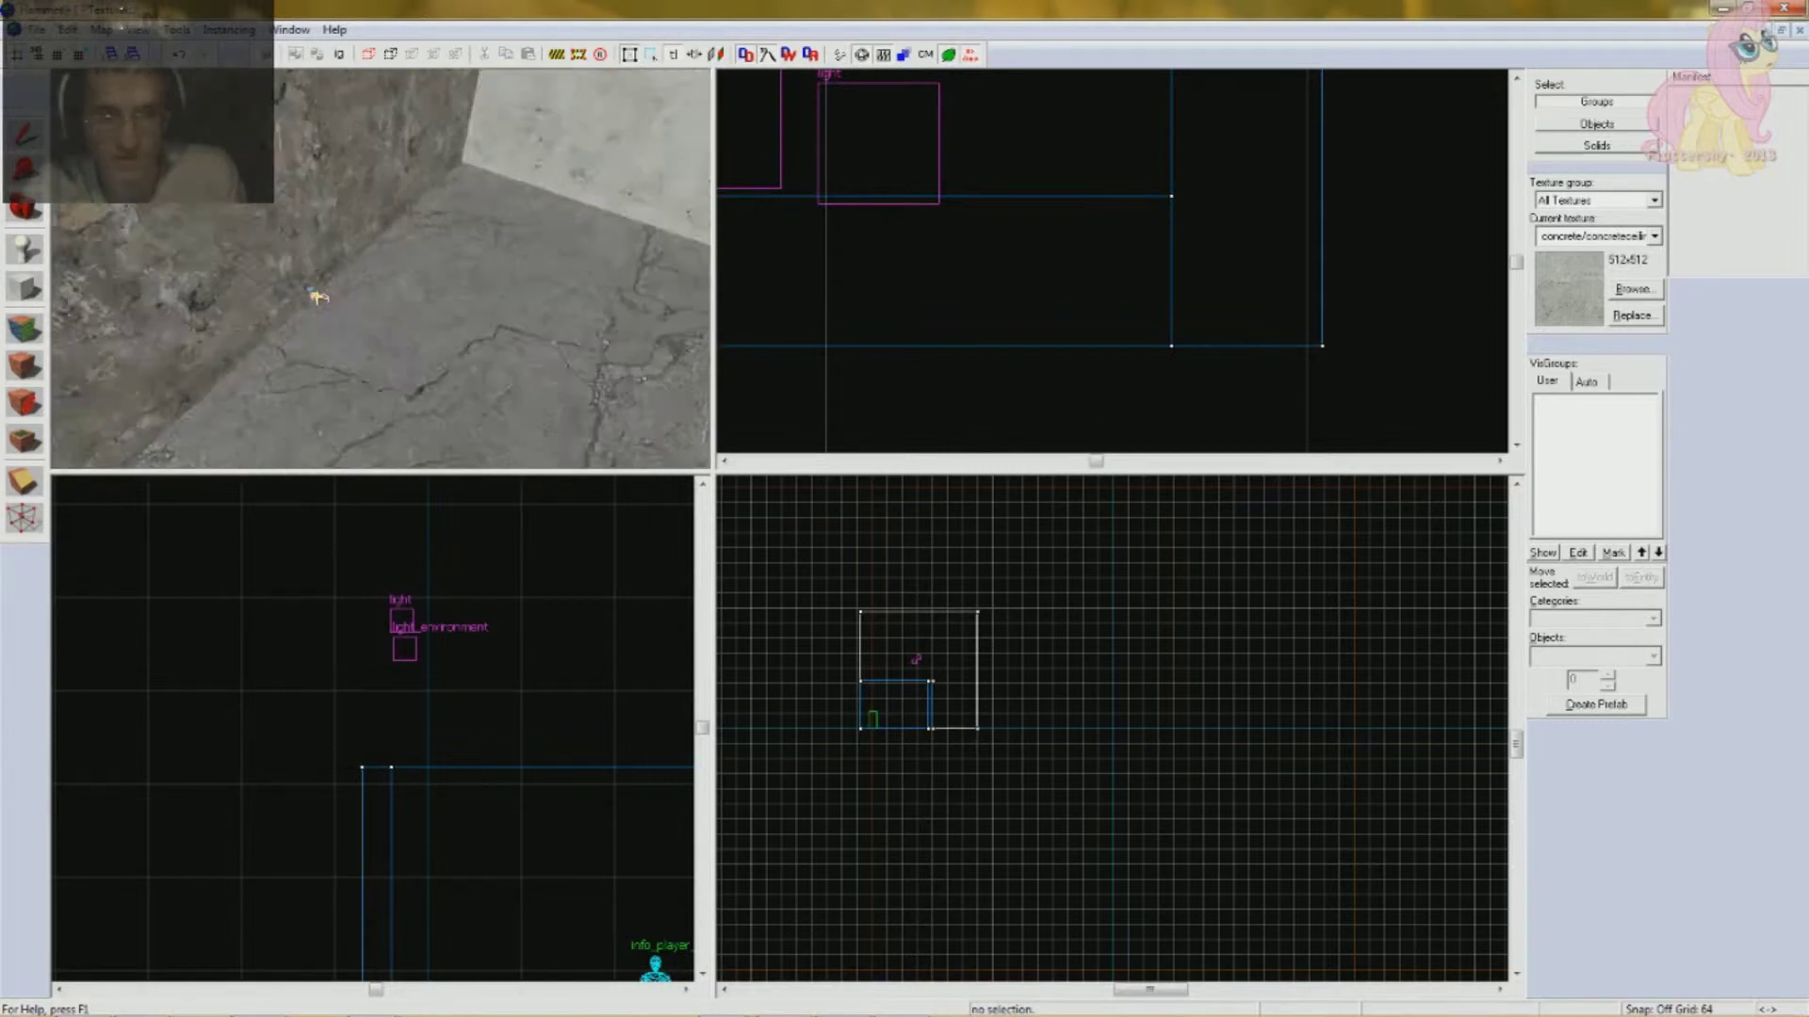
{"action": "left_click", "coordinate": [1722, 7]}
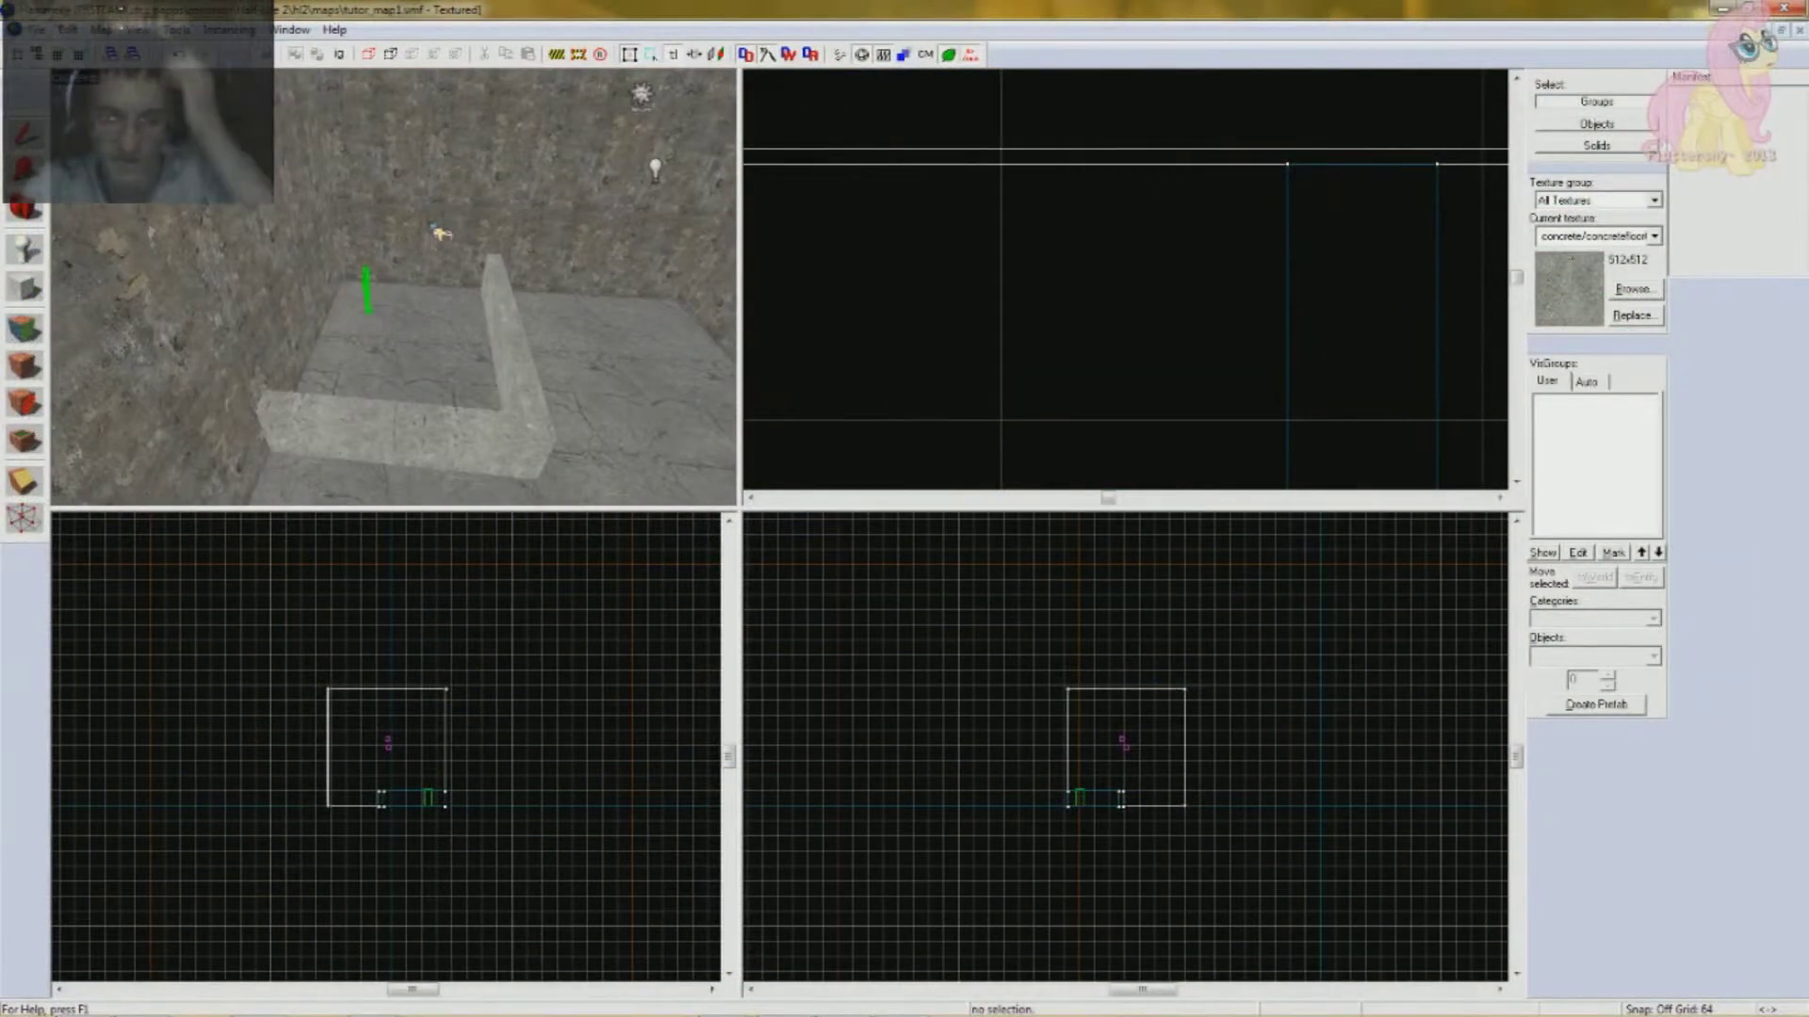
{"action": "scroll", "coordinate": [436, 229], "scroll_direction": "up", "scroll_amount": 4}
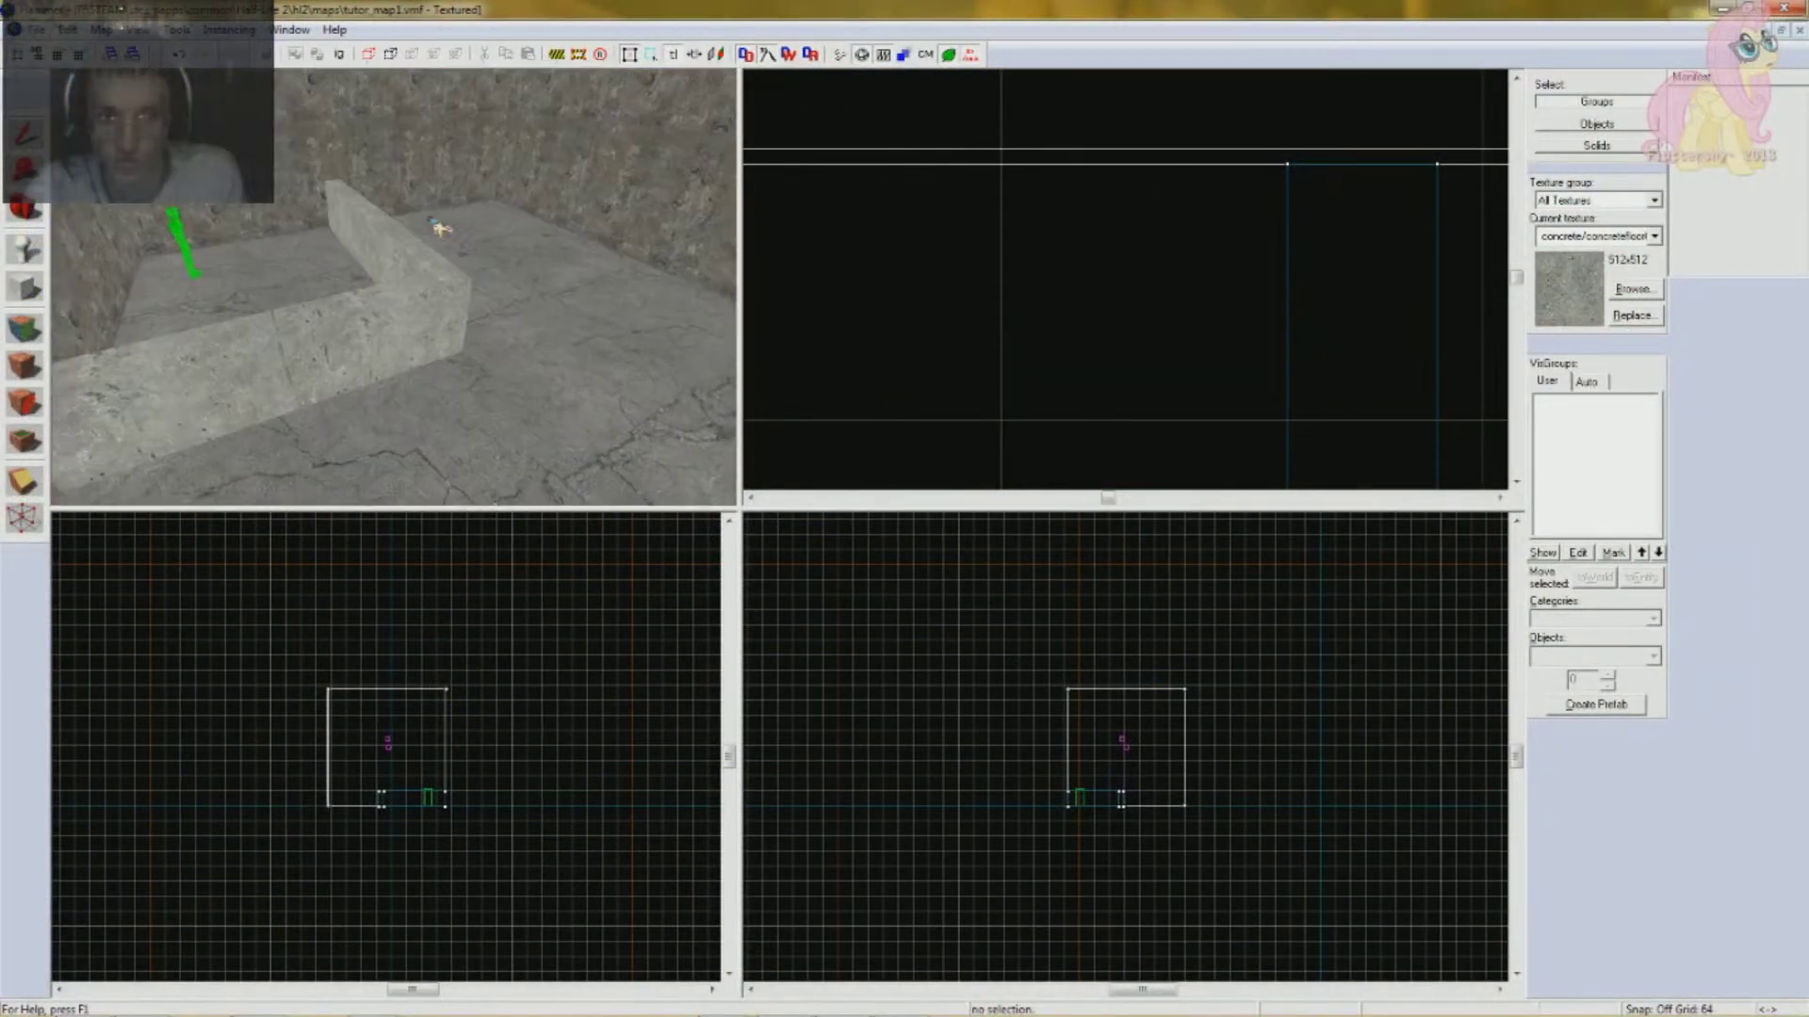
{"action": "scroll", "coordinate": [1107, 287], "scroll_direction": "down", "scroll_amount": 4}
{"action": "scroll", "coordinate": [1155, 282], "scroll_direction": "down", "scroll_amount": 1}
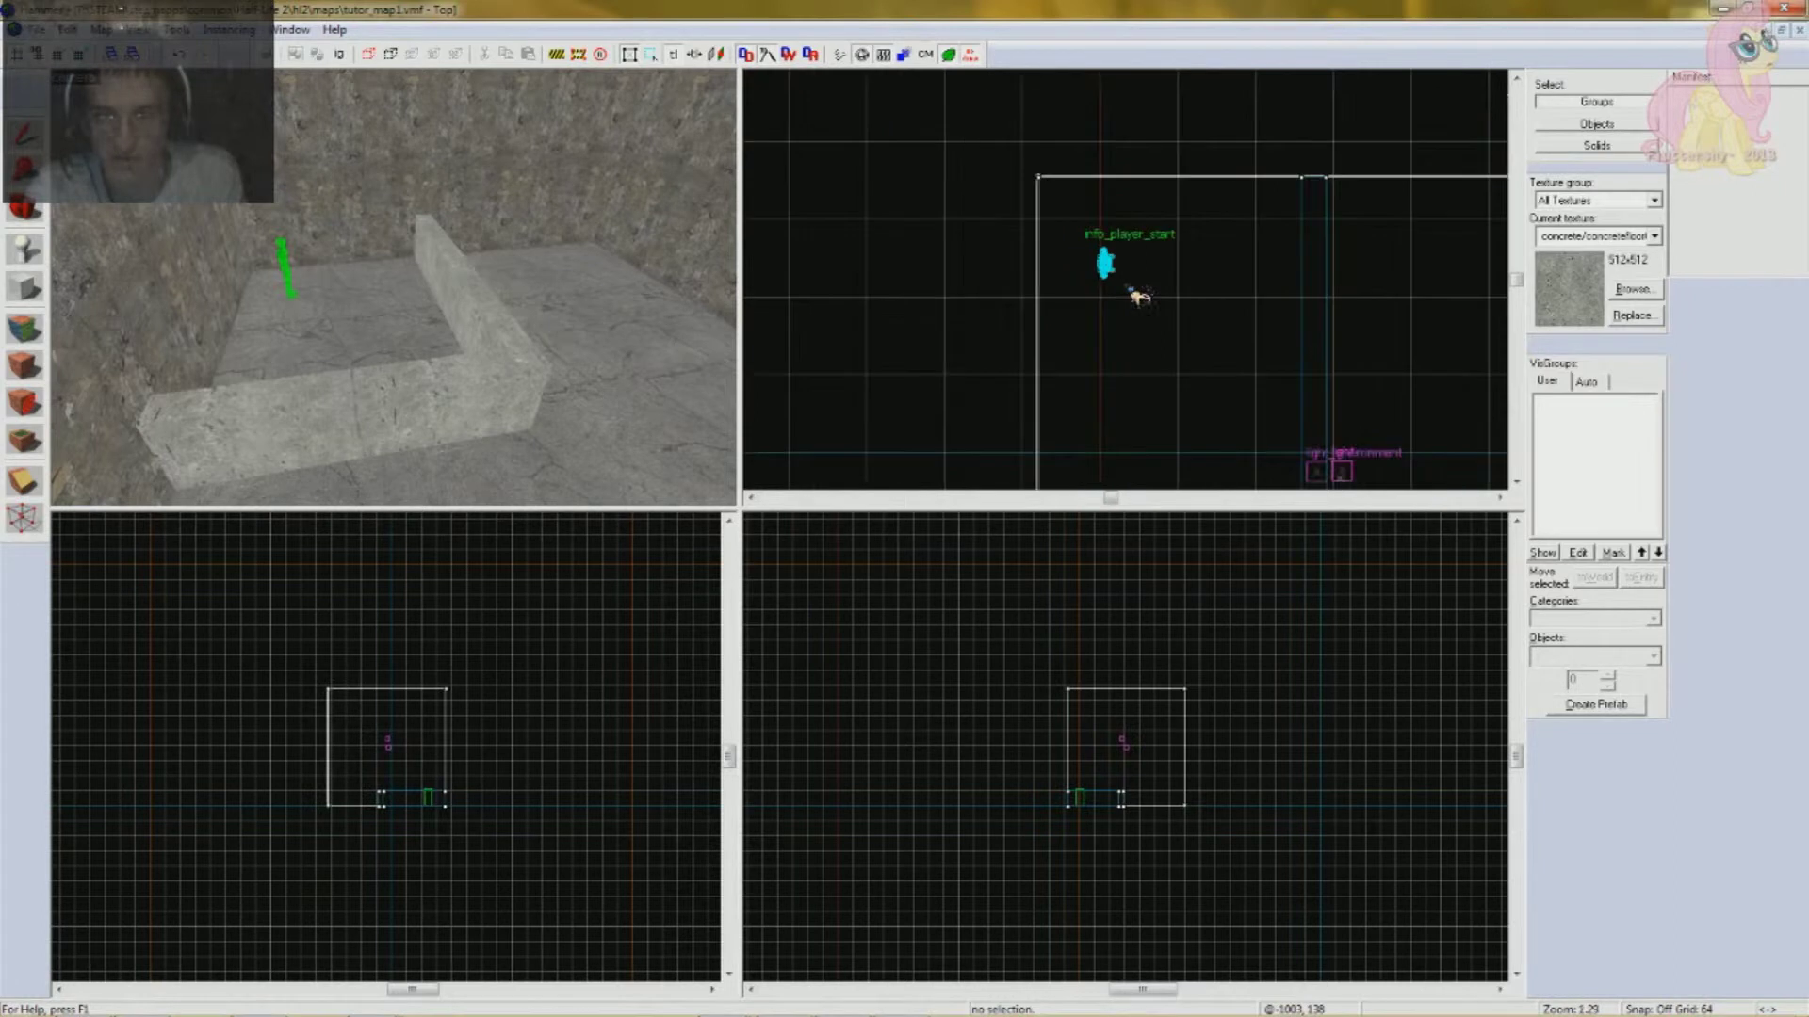
{"action": "key", "text": "z"}
{"action": "key", "text": "z"}
{"action": "left_click", "coordinate": [513, 253]}
{"action": "left_click", "coordinate": [1083, 141]}
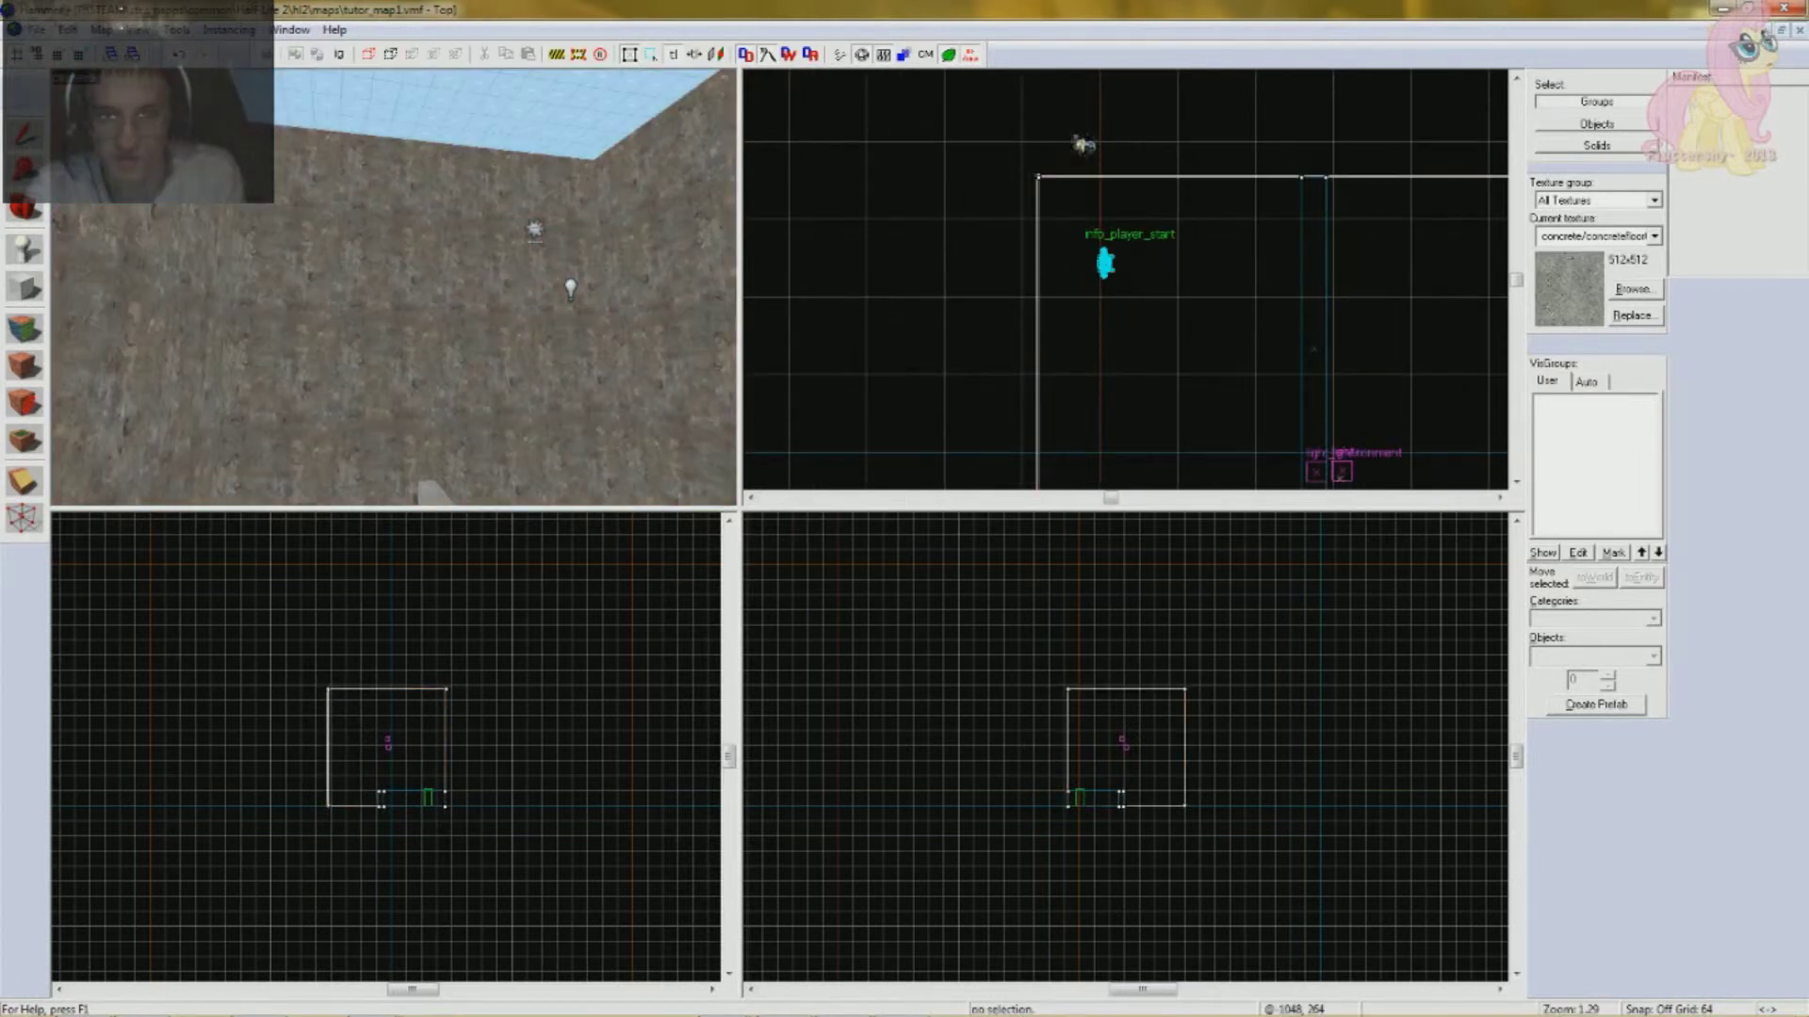
{"action": "key", "text": "z"}
{"action": "key", "text": "z"}
- Raise both partition walls together to a height of 200 units and save the map tutor_map1.vmf
{"action": "left_click", "coordinate": [529, 311]}
{"action": "scroll", "coordinate": [443, 377], "scroll_direction": "down", "scroll_amount": 2}
{"action": "left_click", "coordinate": [443, 376]}
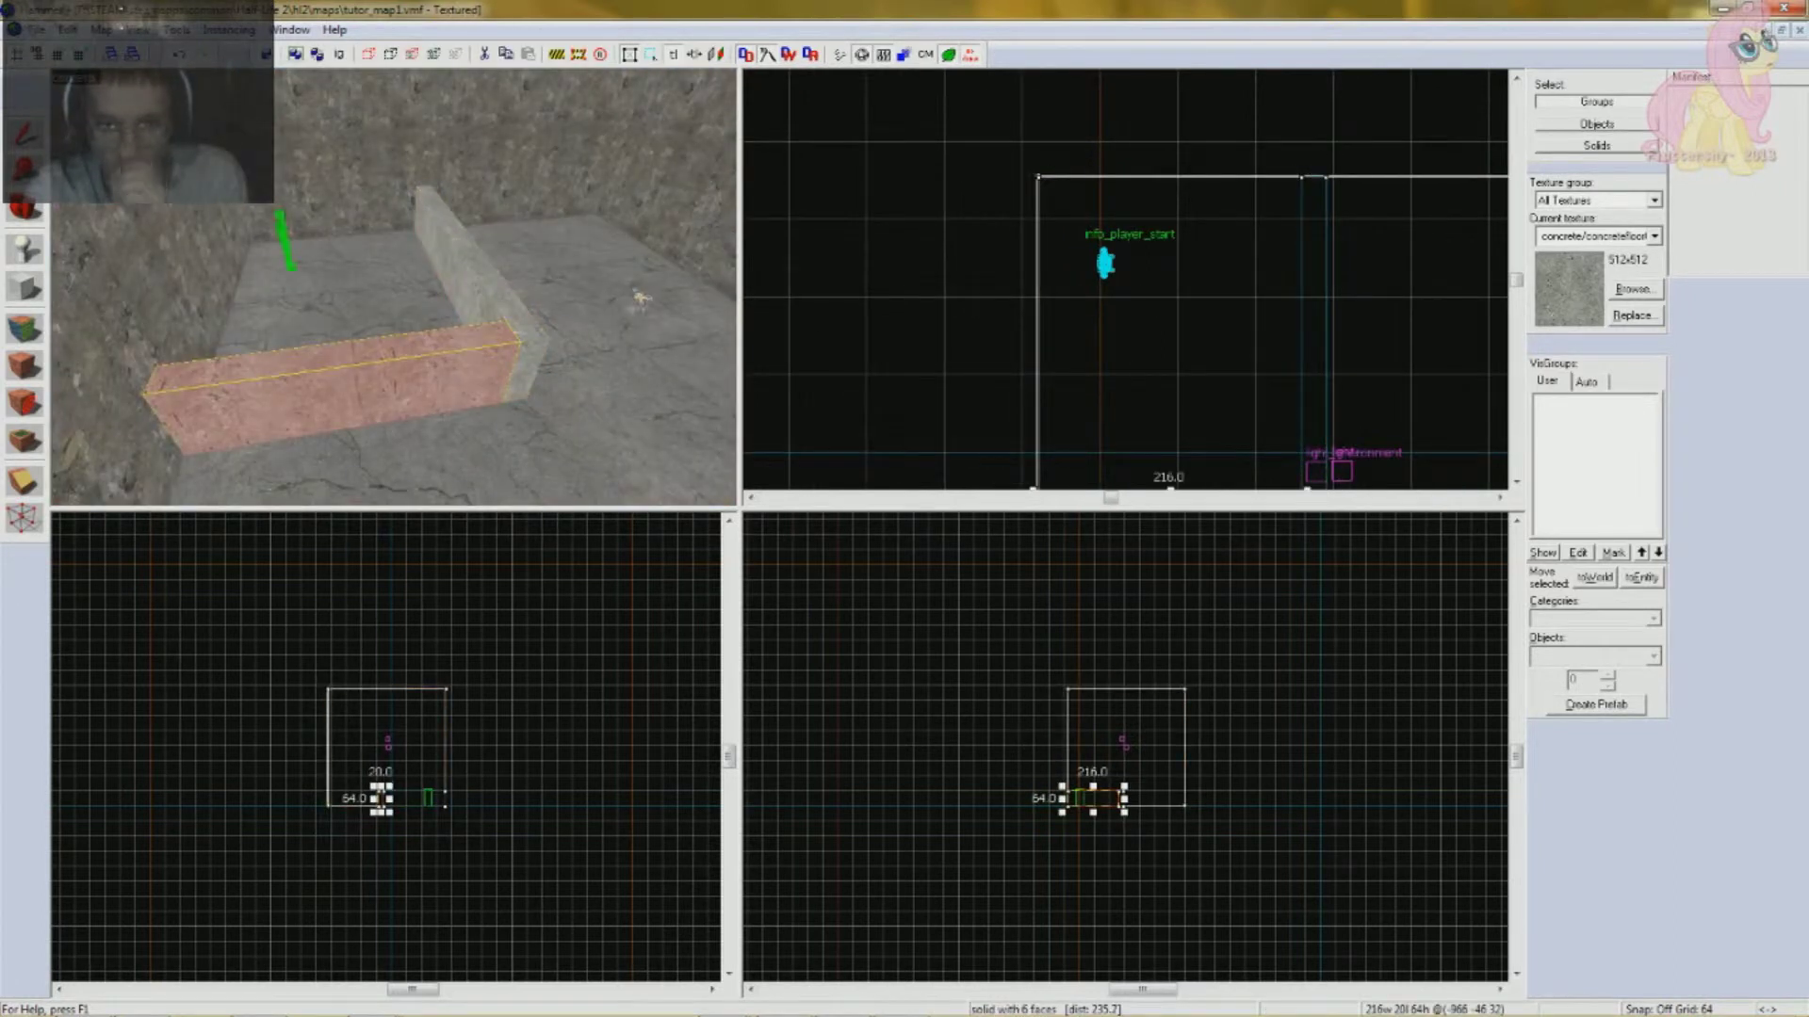
{"action": "left_click", "coordinate": [527, 350], "text": "ctrl"}
{"action": "scroll", "coordinate": [315, 848], "scroll_direction": "up", "scroll_amount": 10}
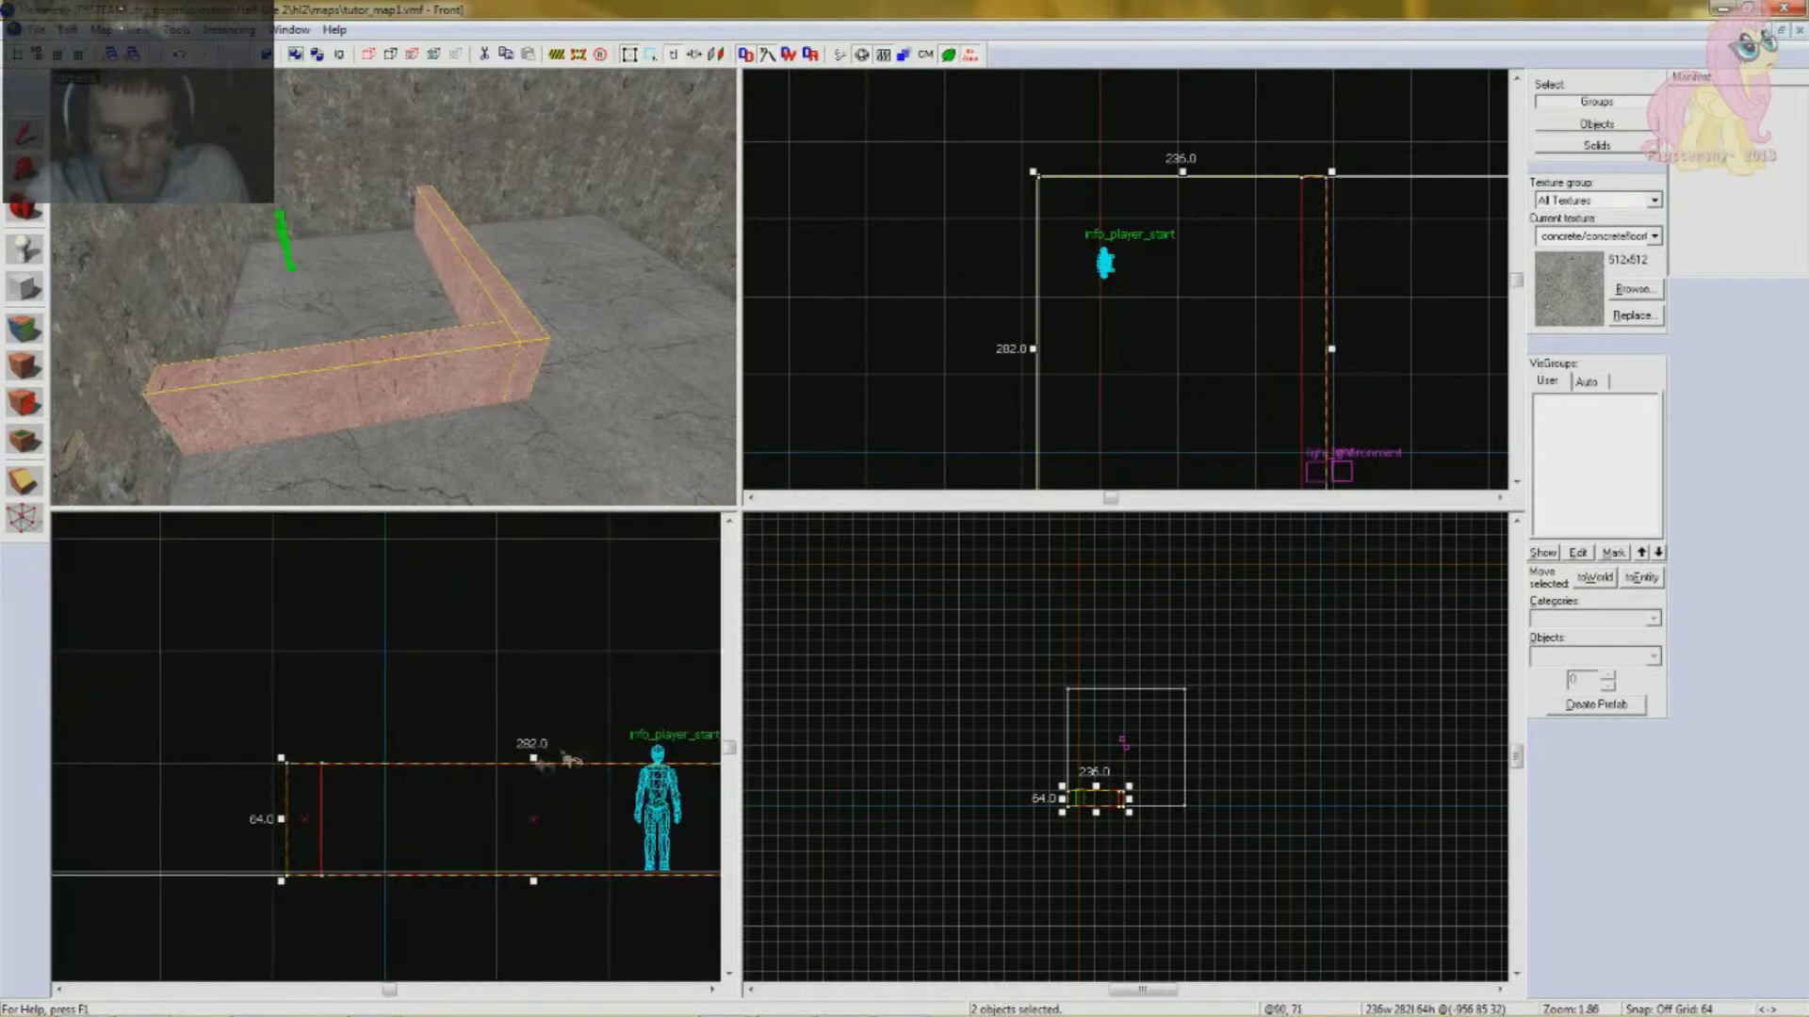
{"action": "left_click", "coordinate": [36, 29]}
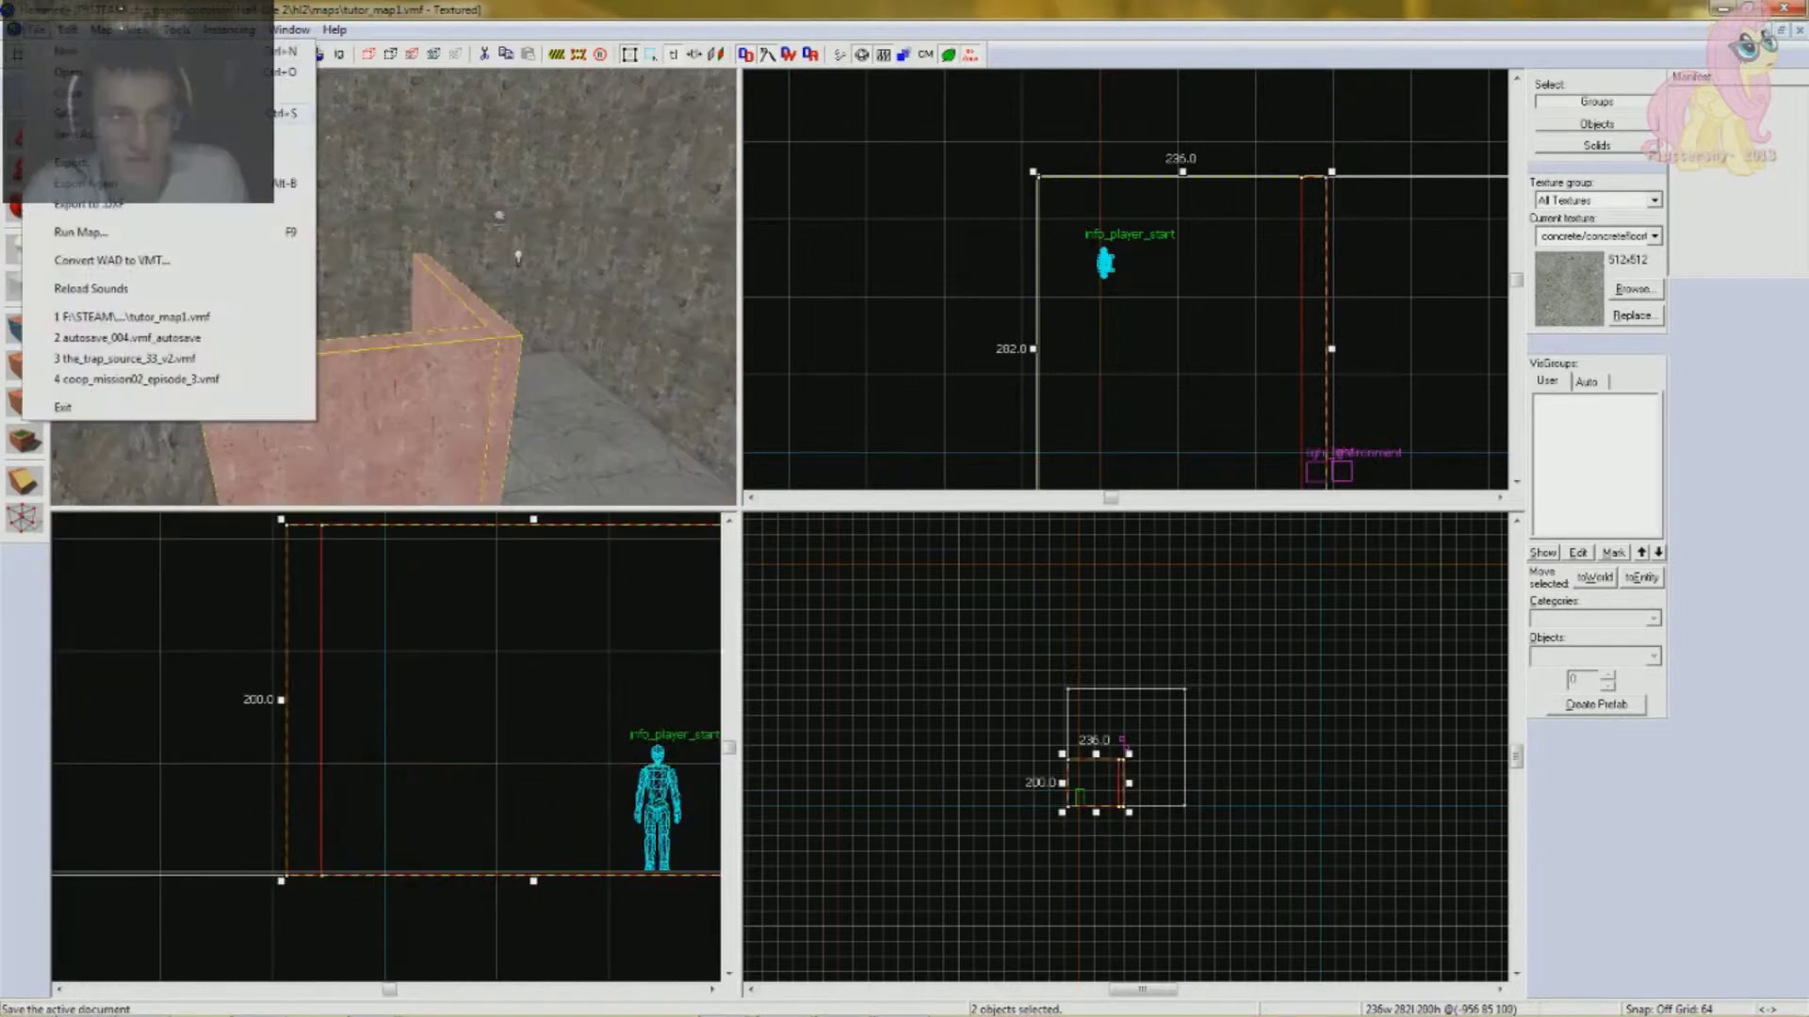
{"action": "left_click", "coordinate": [75, 113]}
- Move the info_player_start entity closer to the room's corner inside the partitioned area, and clear the selection
{"action": "scroll", "coordinate": [394, 287], "scroll_direction": "up", "scroll_amount": 2}
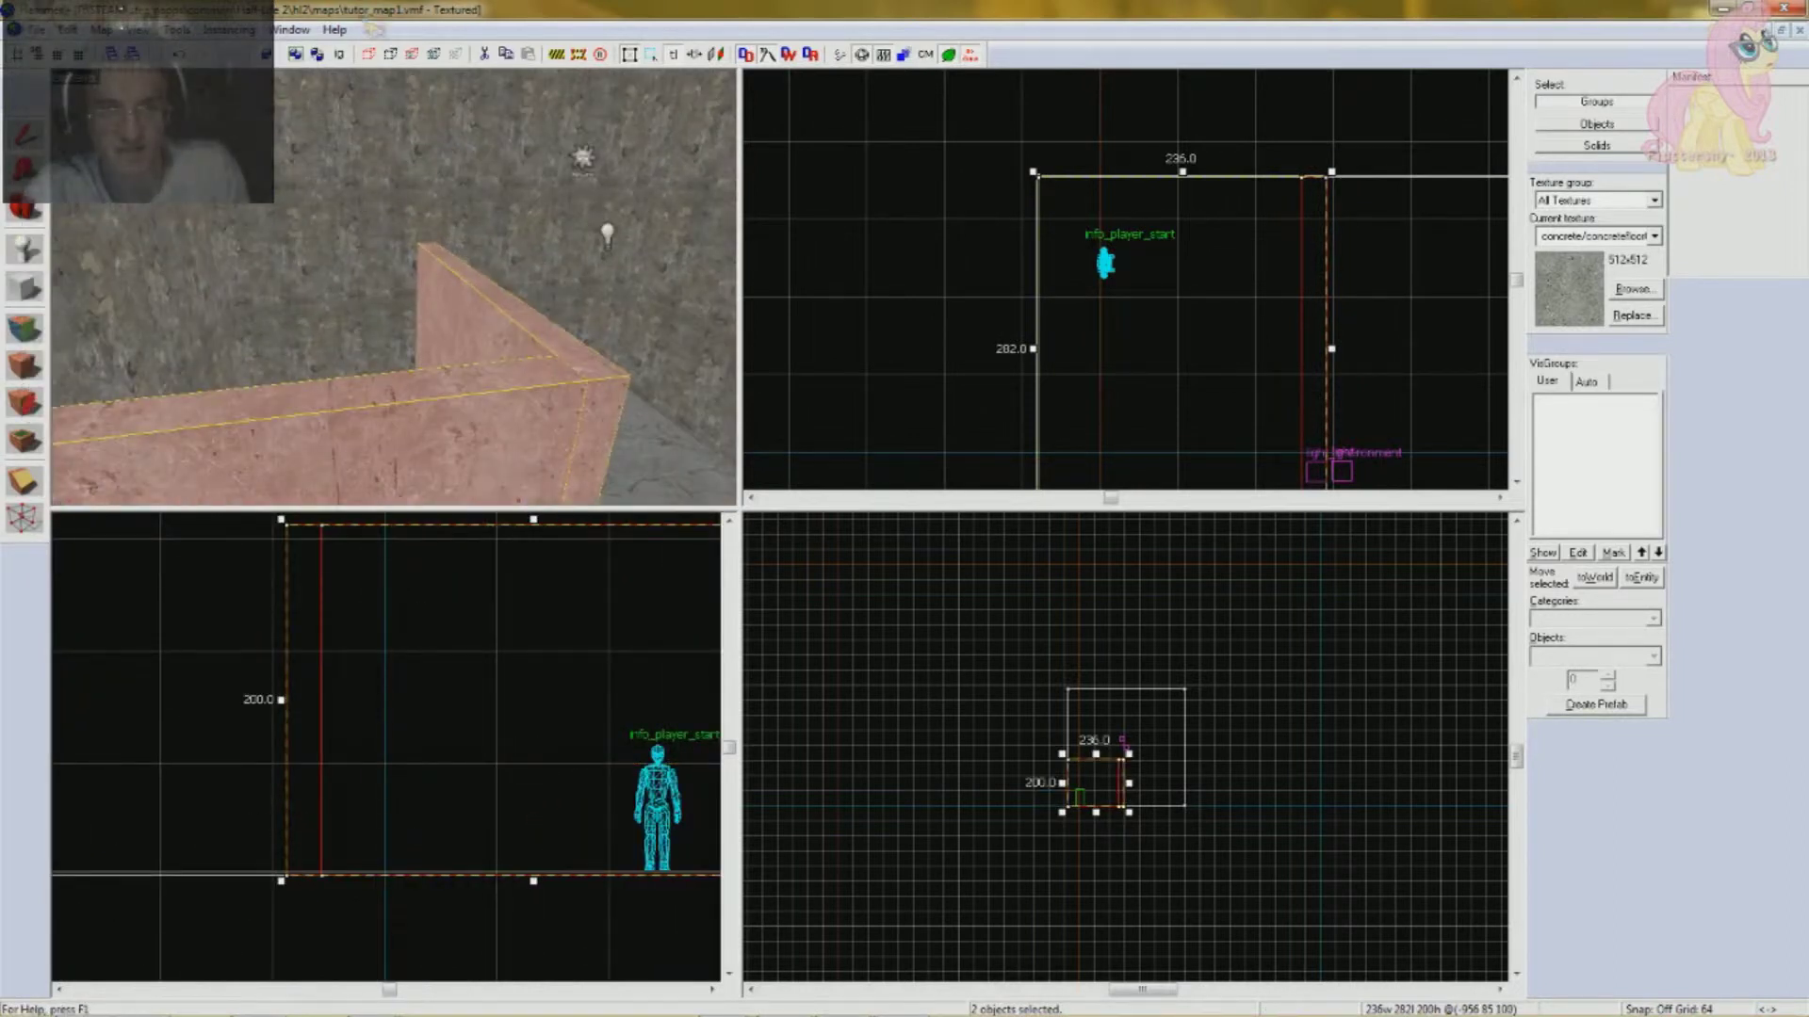
{"action": "scroll", "coordinate": [394, 288], "scroll_direction": "up", "scroll_amount": 3}
{"action": "scroll", "coordinate": [443, 126], "scroll_direction": "down", "scroll_amount": 2}
{"action": "left_click_drag", "start_coordinate": [442, 125], "coordinate": [435, 241]}
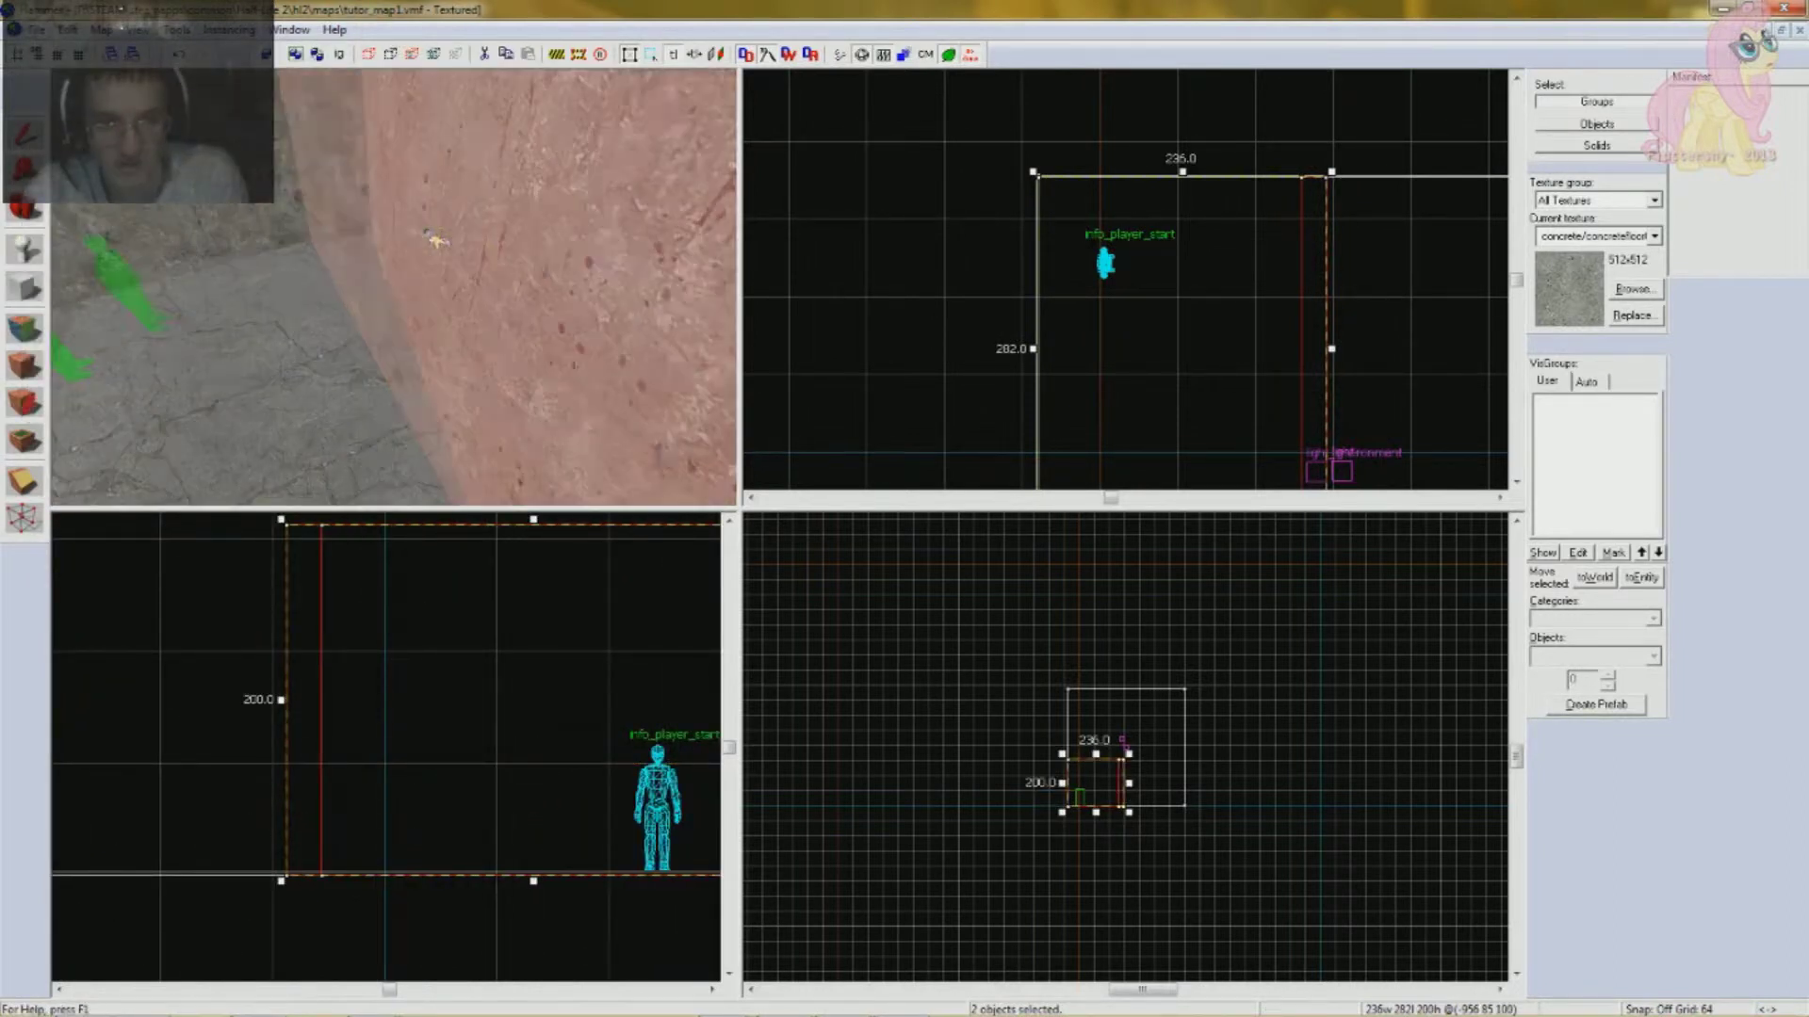
{"action": "scroll", "coordinate": [436, 240], "scroll_direction": "down", "scroll_amount": 4}
{"action": "scroll", "coordinate": [435, 240], "scroll_direction": "up", "scroll_amount": 4}
{"action": "scroll", "coordinate": [435, 240], "scroll_direction": "down", "scroll_amount": 4}
{"action": "scroll", "coordinate": [435, 240], "scroll_direction": "up", "scroll_amount": 3}
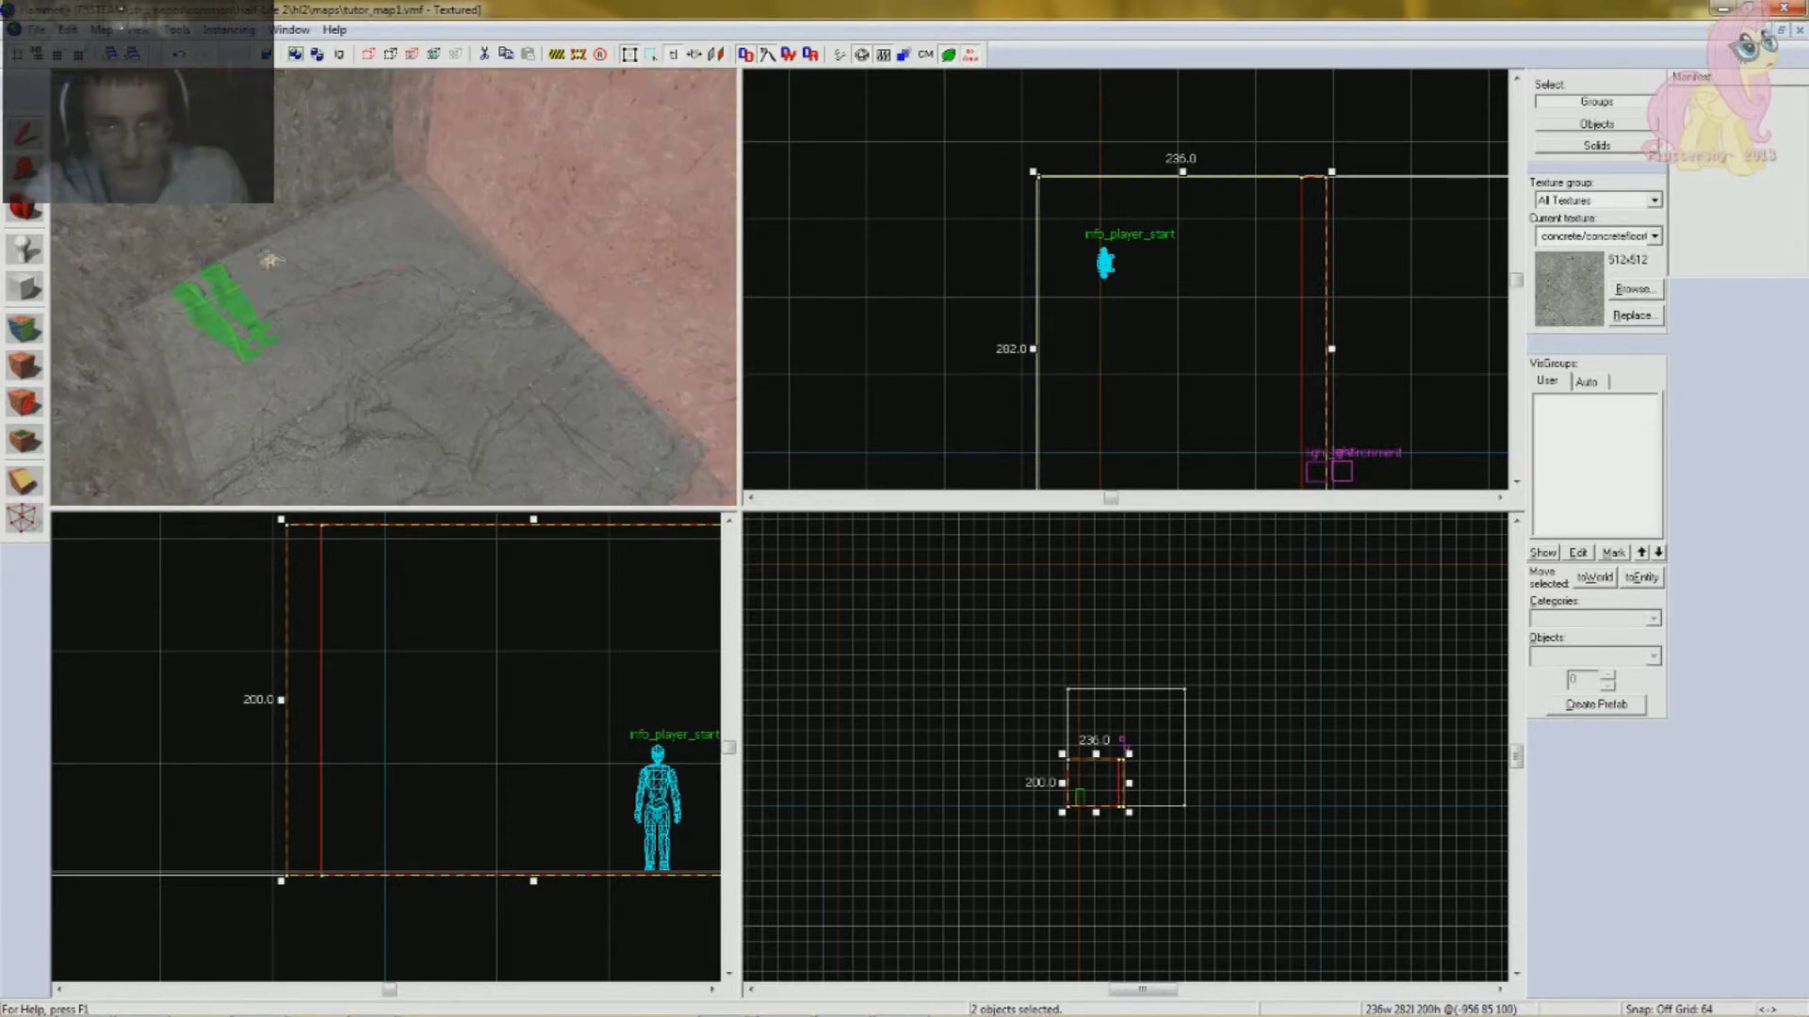
{"action": "left_click", "coordinate": [236, 302]}
{"action": "scroll", "coordinate": [1154, 228], "scroll_direction": "up", "scroll_amount": 5}
{"action": "left_click_drag", "start_coordinate": [1029, 311], "coordinate": [940, 201]}
{"action": "left_click", "coordinate": [1055, 275]}
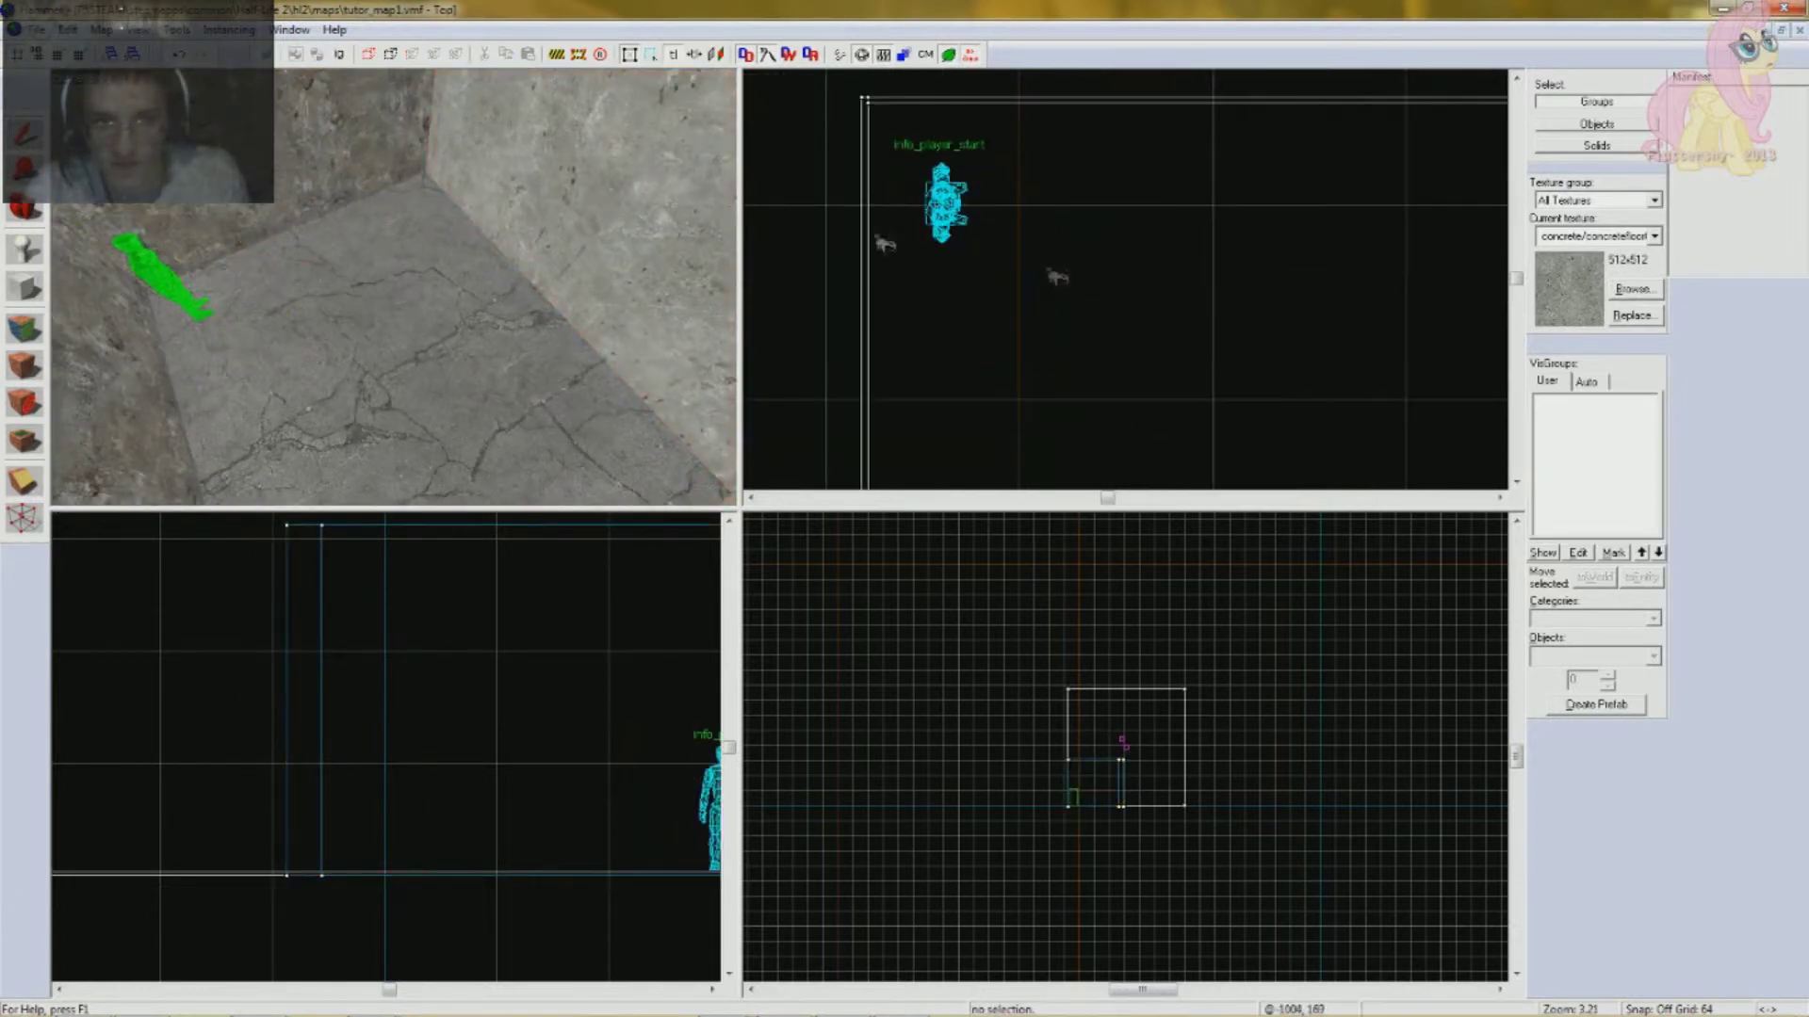
- Create a concrete block 84 × 53 × 72 units on the floor just outside the crosswise partition wall
{"action": "scroll", "coordinate": [582, 242], "scroll_direction": "down", "scroll_amount": 4}
{"action": "scroll", "coordinate": [576, 238], "scroll_direction": "up", "scroll_amount": 6}
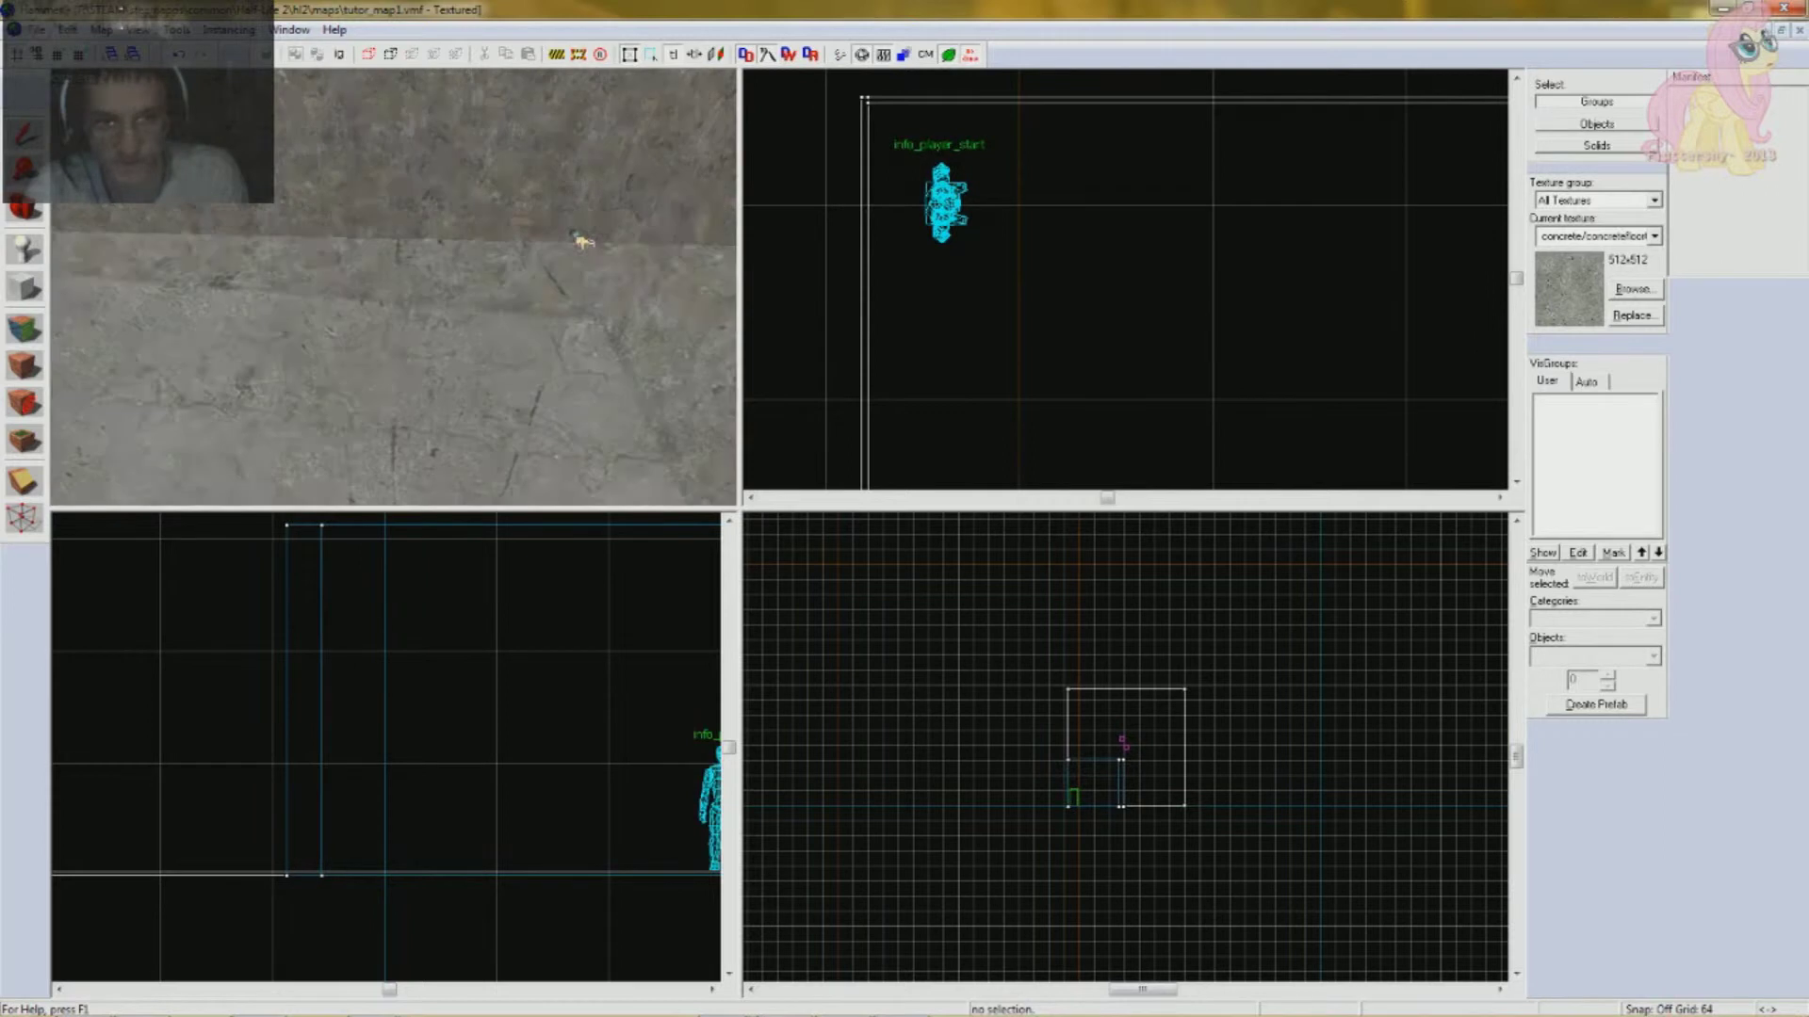
{"action": "scroll", "coordinate": [581, 240], "scroll_direction": "down", "scroll_amount": 6}
{"action": "scroll", "coordinate": [528, 241], "scroll_direction": "up", "scroll_amount": 4}
{"action": "scroll", "coordinate": [376, 236], "scroll_direction": "down", "scroll_amount": 2}
{"action": "scroll", "coordinate": [348, 233], "scroll_direction": "down", "scroll_amount": 3}
{"action": "left_click", "coordinate": [24, 287]}
{"action": "scroll", "coordinate": [1319, 226], "scroll_direction": "down", "scroll_amount": 10}
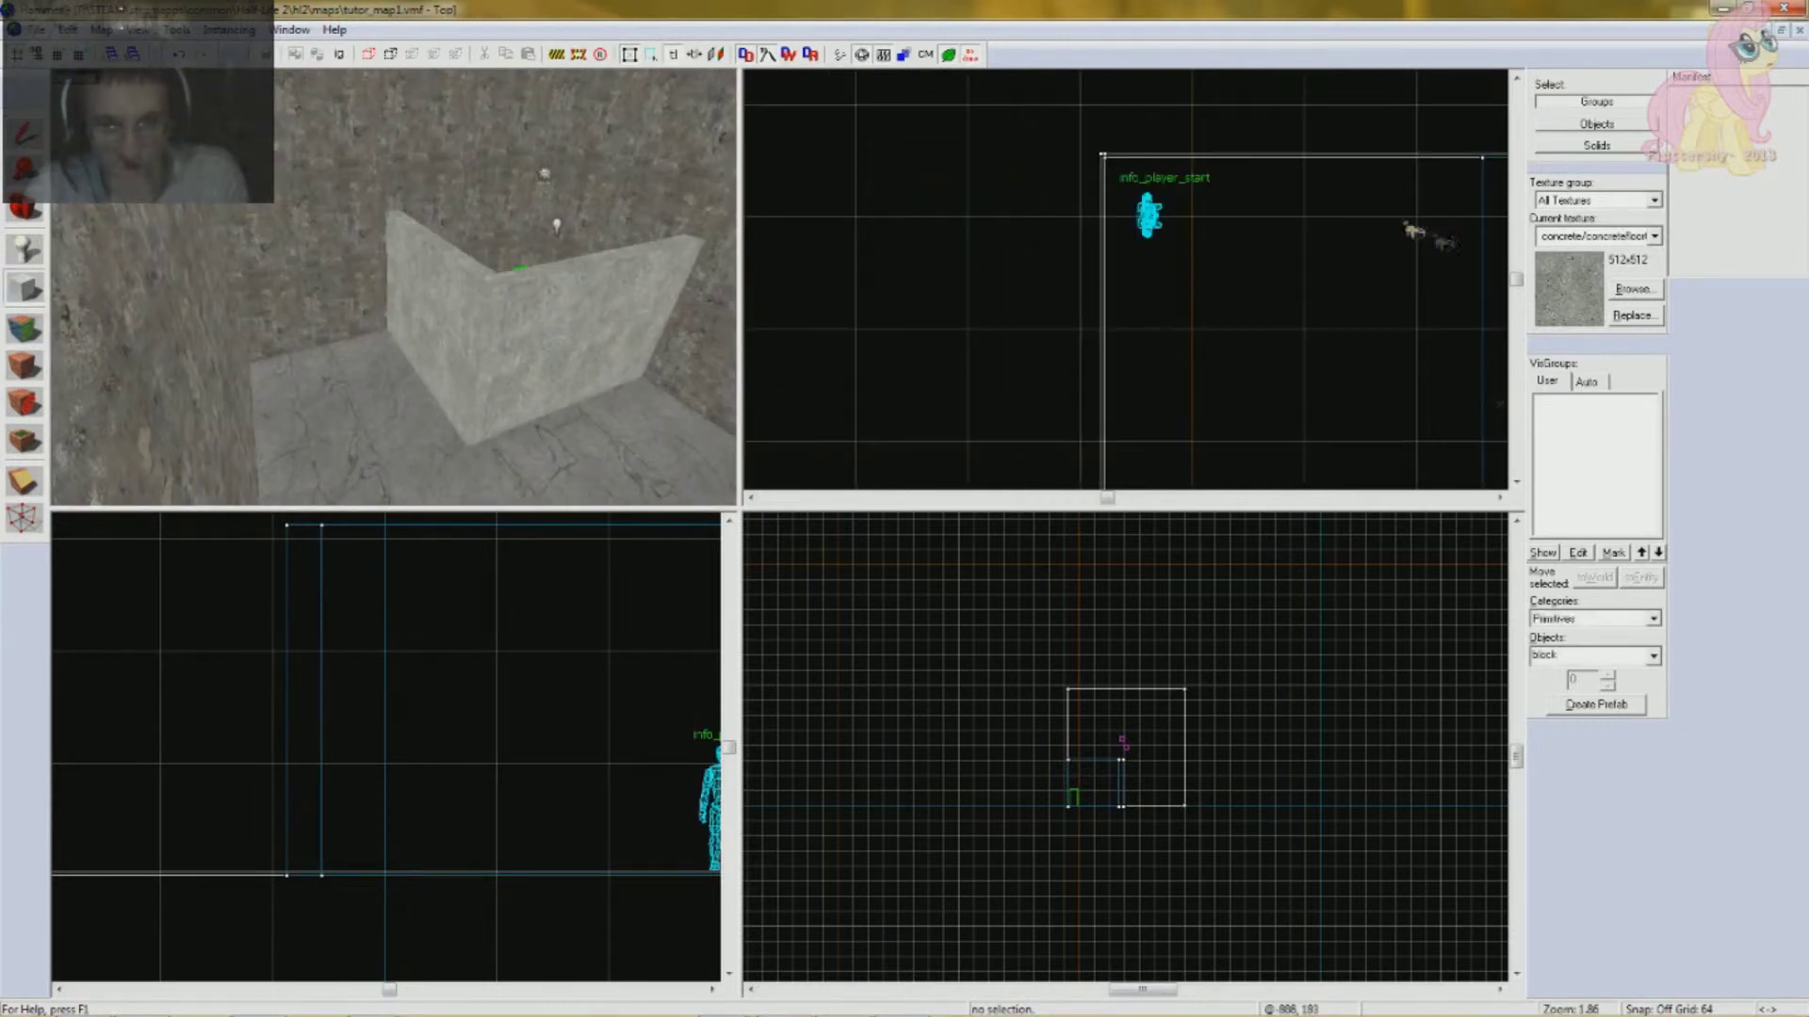
{"action": "scroll", "coordinate": [1413, 245], "scroll_direction": "up", "scroll_amount": 5}
{"action": "middle_click_drag", "start_coordinate": [1460, 372], "coordinate": [1111, 294]}
{"action": "scroll", "coordinate": [1110, 295], "scroll_direction": "up", "scroll_amount": 4}
{"action": "left_click_drag", "start_coordinate": [1026, 307], "coordinate": [1203, 417]}
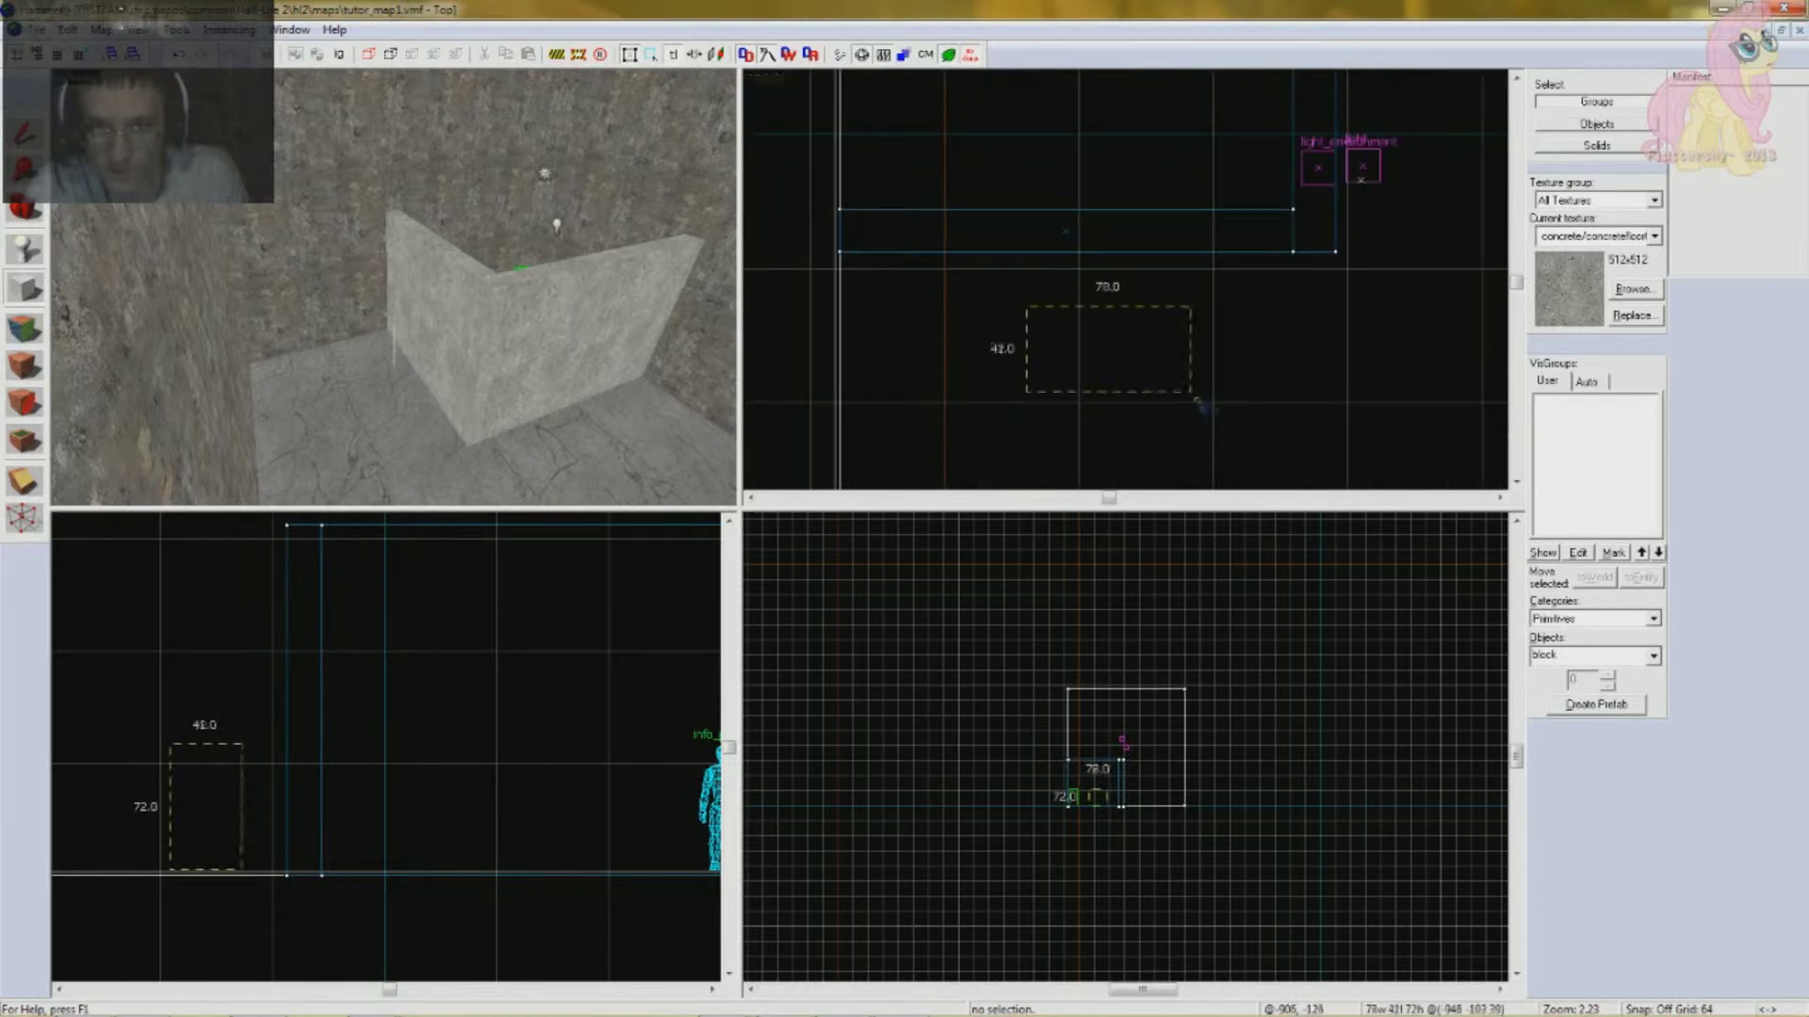
{"action": "right_click", "coordinate": [1069, 351]}
{"action": "left_click", "coordinate": [1102, 358]}
{"action": "key", "text": "z"}
{"action": "key", "text": "w"}
{"action": "key", "text": "z"}
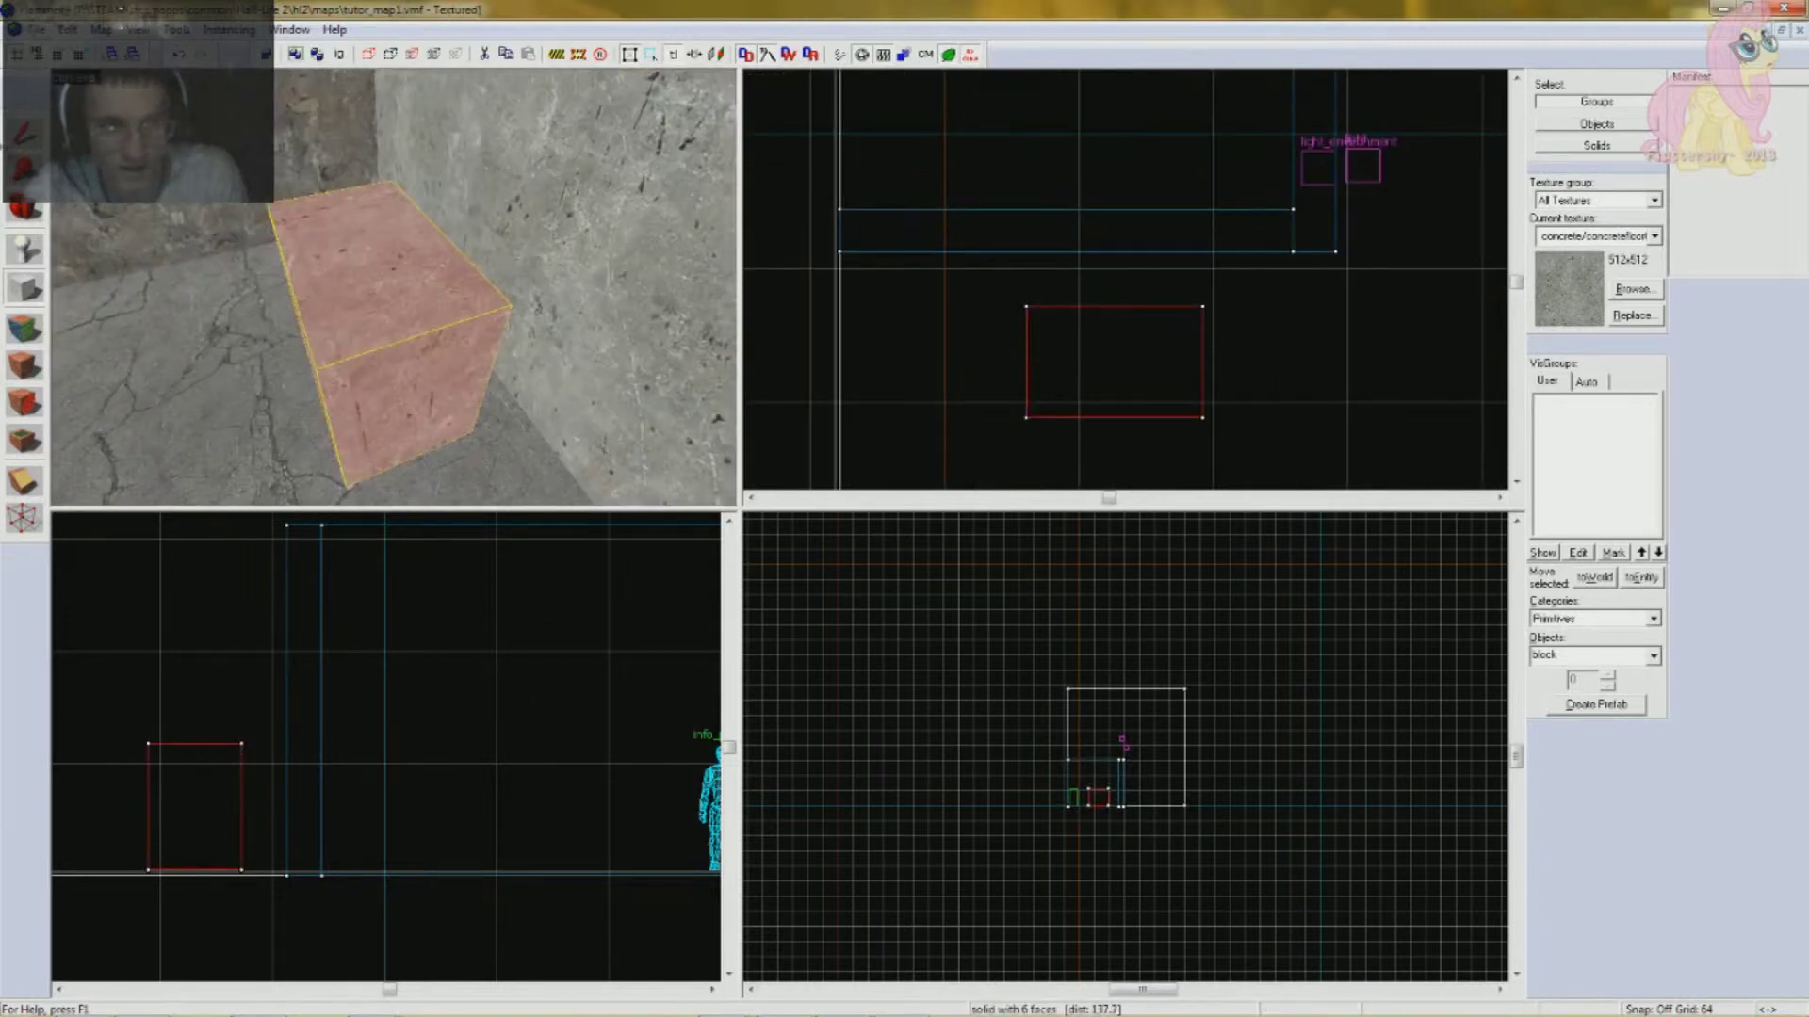
- Raise the height of the new block outside the partition to 140 units
{"action": "left_click", "coordinate": [24, 95]}
{"action": "scroll", "coordinate": [304, 704], "scroll_direction": "down", "scroll_amount": 1}
{"action": "scroll", "coordinate": [305, 705], "scroll_direction": "up", "scroll_amount": 1}
{"action": "middle_click_drag", "start_coordinate": [304, 701], "coordinate": [385, 620]}
{"action": "scroll", "coordinate": [325, 762], "scroll_direction": "up", "scroll_amount": 4}
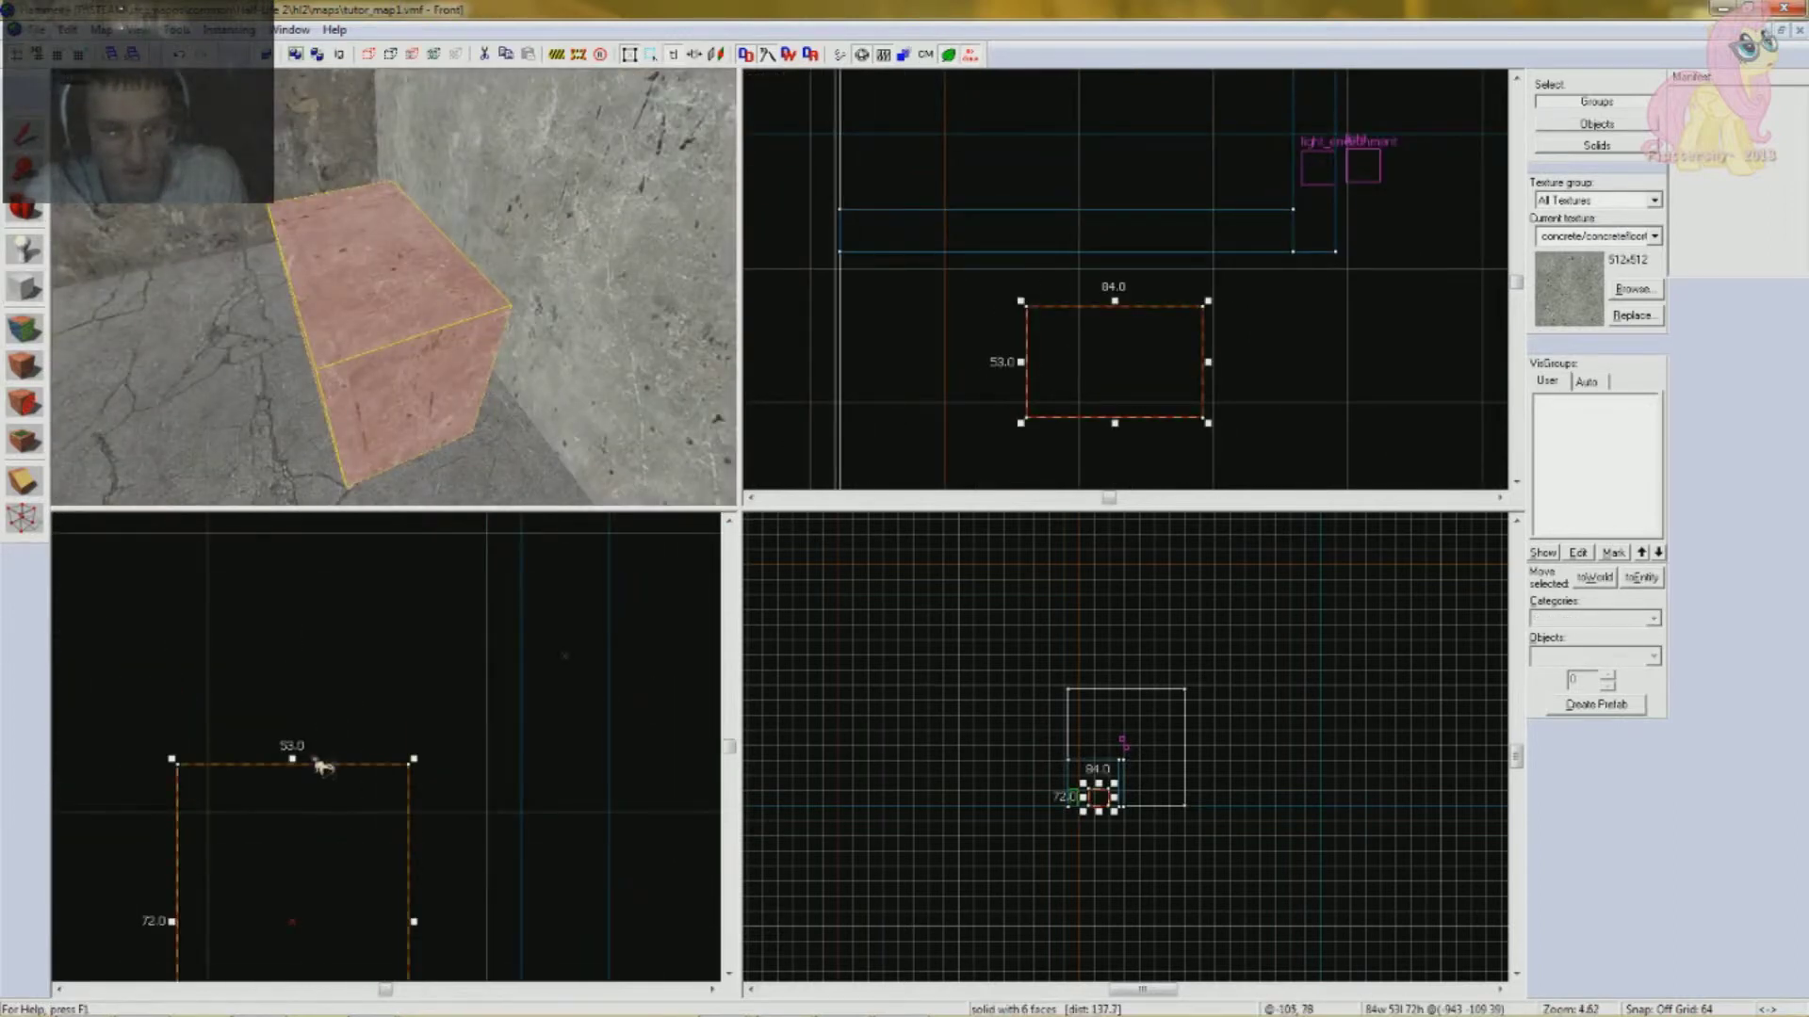
{"action": "left_click_drag", "start_coordinate": [315, 765], "coordinate": [315, 581]}
{"action": "scroll", "coordinate": [358, 314], "scroll_direction": "down", "scroll_amount": 4}
- Shift the tall block slightly along the partition towards the room's side wall
{"action": "left_click_drag", "start_coordinate": [358, 314], "coordinate": [377, 198]}
{"action": "left_click_drag", "start_coordinate": [1138, 395], "coordinate": [1084, 395]}
{"action": "left_click_drag", "start_coordinate": [416, 335], "coordinate": [445, 352]}
{"action": "scroll", "coordinate": [1125, 336], "scroll_direction": "up", "scroll_amount": 2}
{"action": "mouse_move", "coordinate": [1066, 361]}
{"action": "left_mouse_down"}
{"action": "mouse_move", "coordinate": [1070, 305]}
{"action": "mouse_move", "coordinate": [1078, 364]}
{"action": "left_mouse_up"}
{"action": "scroll", "coordinate": [355, 392], "scroll_direction": "up", "scroll_amount": 5}
{"action": "scroll", "coordinate": [355, 392], "scroll_direction": "down", "scroll_amount": 5}
{"action": "left_click_drag", "start_coordinate": [355, 391], "coordinate": [448, 375]}
{"action": "scroll", "coordinate": [447, 375], "scroll_direction": "up", "scroll_amount": 4}
{"action": "scroll", "coordinate": [448, 375], "scroll_direction": "down", "scroll_amount": 4}
{"action": "scroll", "coordinate": [443, 371], "scroll_direction": "up", "scroll_amount": 3}
- Duplicate the 140-unit-high block and line the copy up with the original, offset away from the partition
{"action": "left_click_drag", "start_coordinate": [996, 351], "coordinate": [927, 421], "text": "shift"}
{"action": "left_click_drag", "start_coordinate": [955, 400], "coordinate": [1220, 336], "text": "shift"}
{"action": "scroll", "coordinate": [1021, 289], "scroll_direction": "up", "scroll_amount": 6}
{"action": "scroll", "coordinate": [537, 291], "scroll_direction": "down", "scroll_amount": 4}
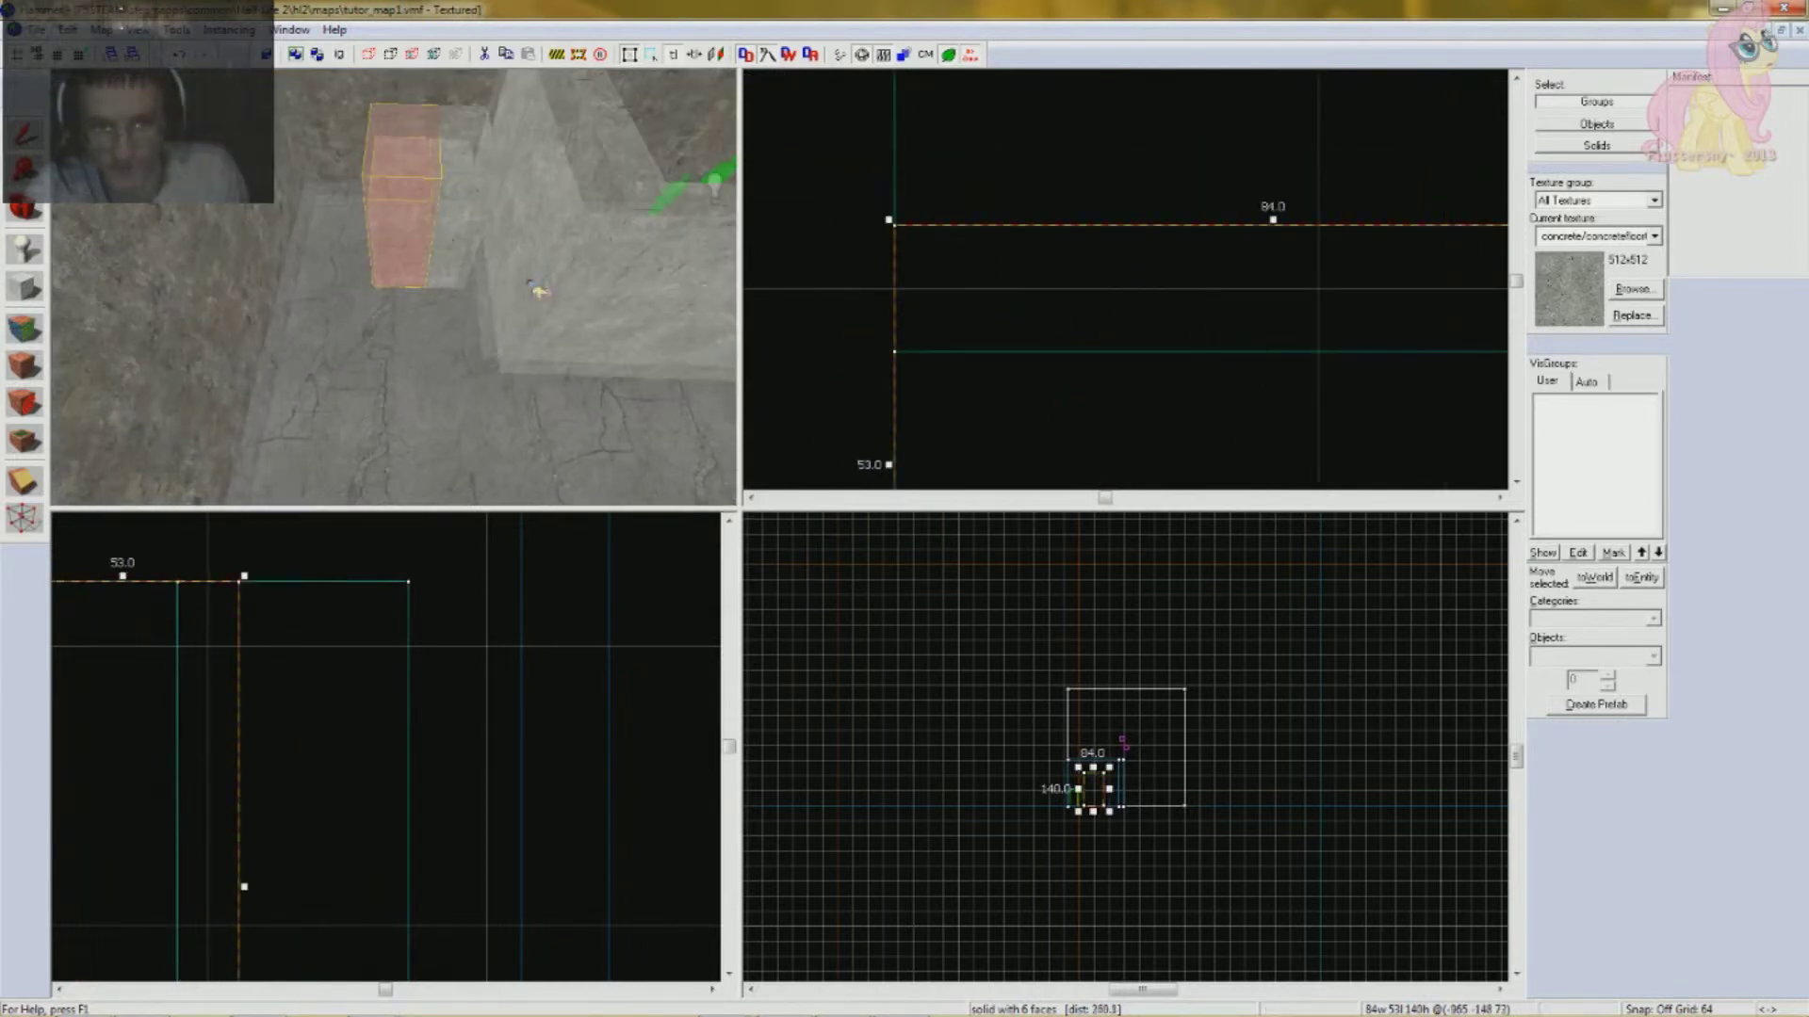
- Move the duplicated 140-unit-high block into the crosswise partition so that it sticks out on both sides of the wall
{"action": "left_click_drag", "start_coordinate": [537, 291], "coordinate": [427, 331]}
{"action": "scroll", "coordinate": [1183, 270], "scroll_direction": "down", "scroll_amount": 4}
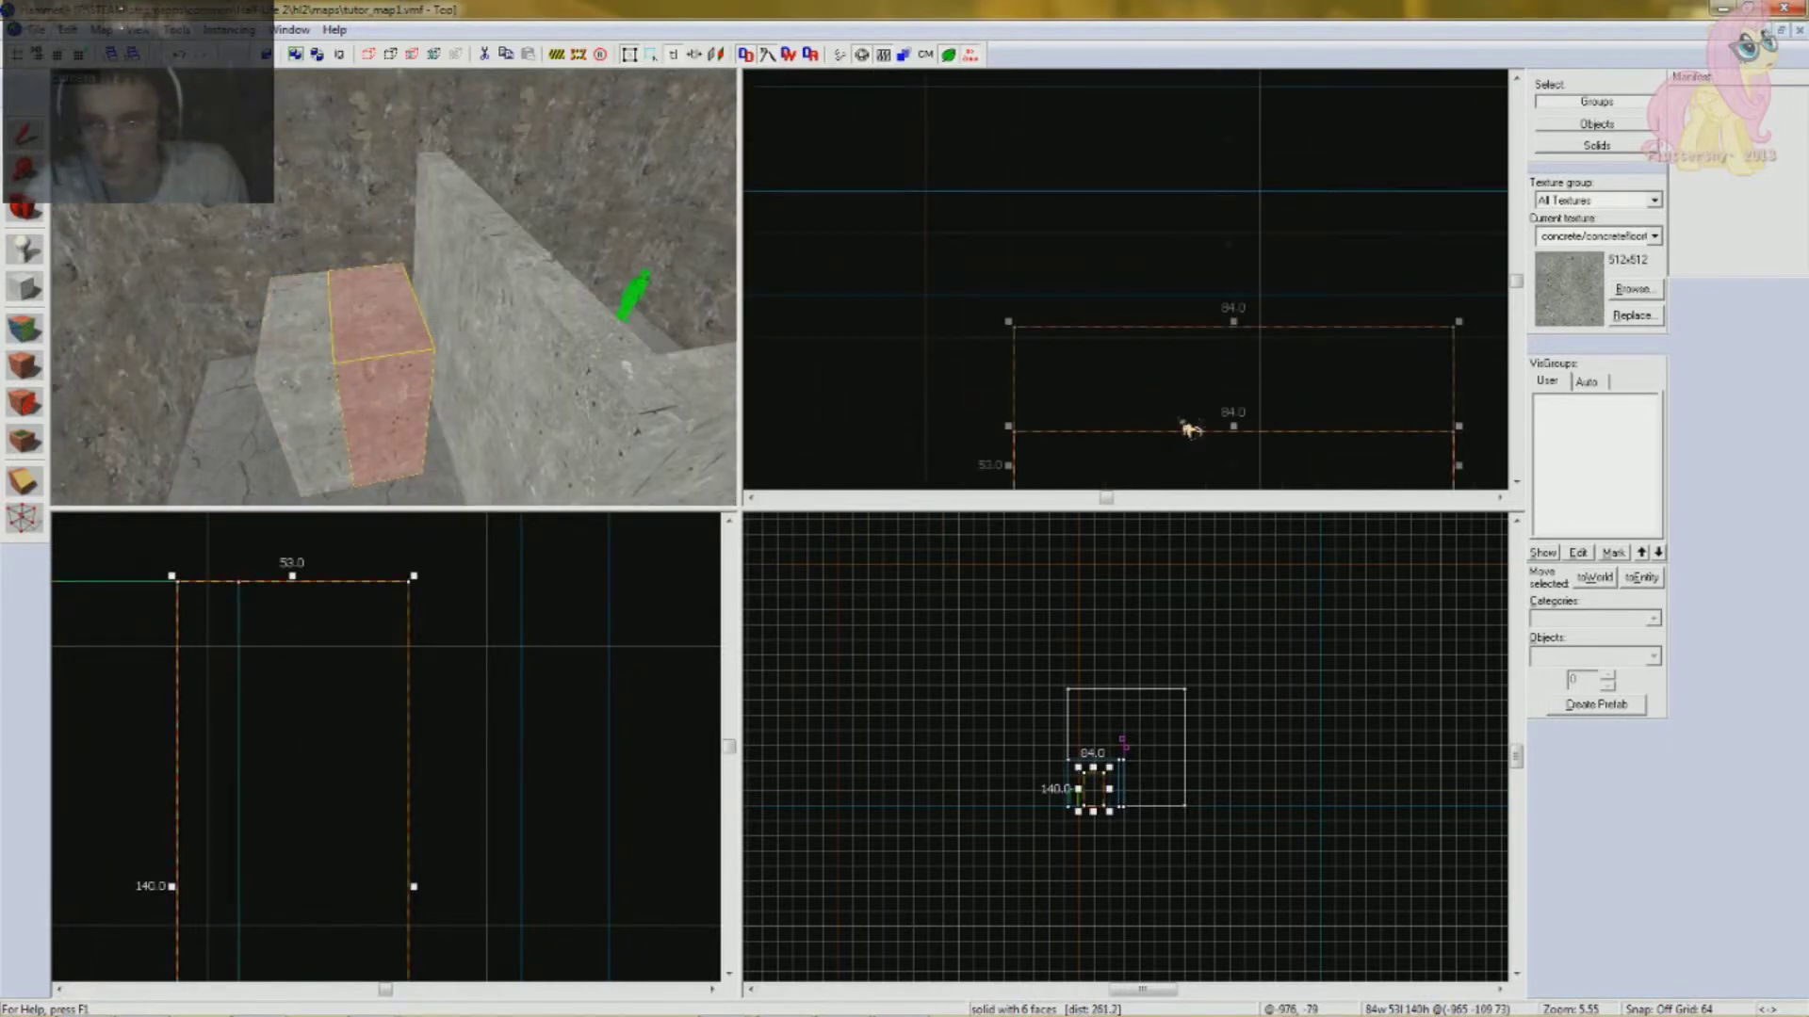
{"action": "key", "text": "Up"}
{"action": "left_click_drag", "start_coordinate": [1186, 395], "coordinate": [1179, 219]}
- Examine from both sides how the duplicated block passes through the crosswise partition
{"action": "scroll", "coordinate": [443, 330], "scroll_direction": "down", "scroll_amount": 2}
{"action": "left_click_drag", "start_coordinate": [415, 315], "coordinate": [450, 341]}
{"action": "left_click", "coordinate": [450, 341]}
{"action": "left_click", "coordinate": [408, 356]}
{"action": "key", "text": "w"}
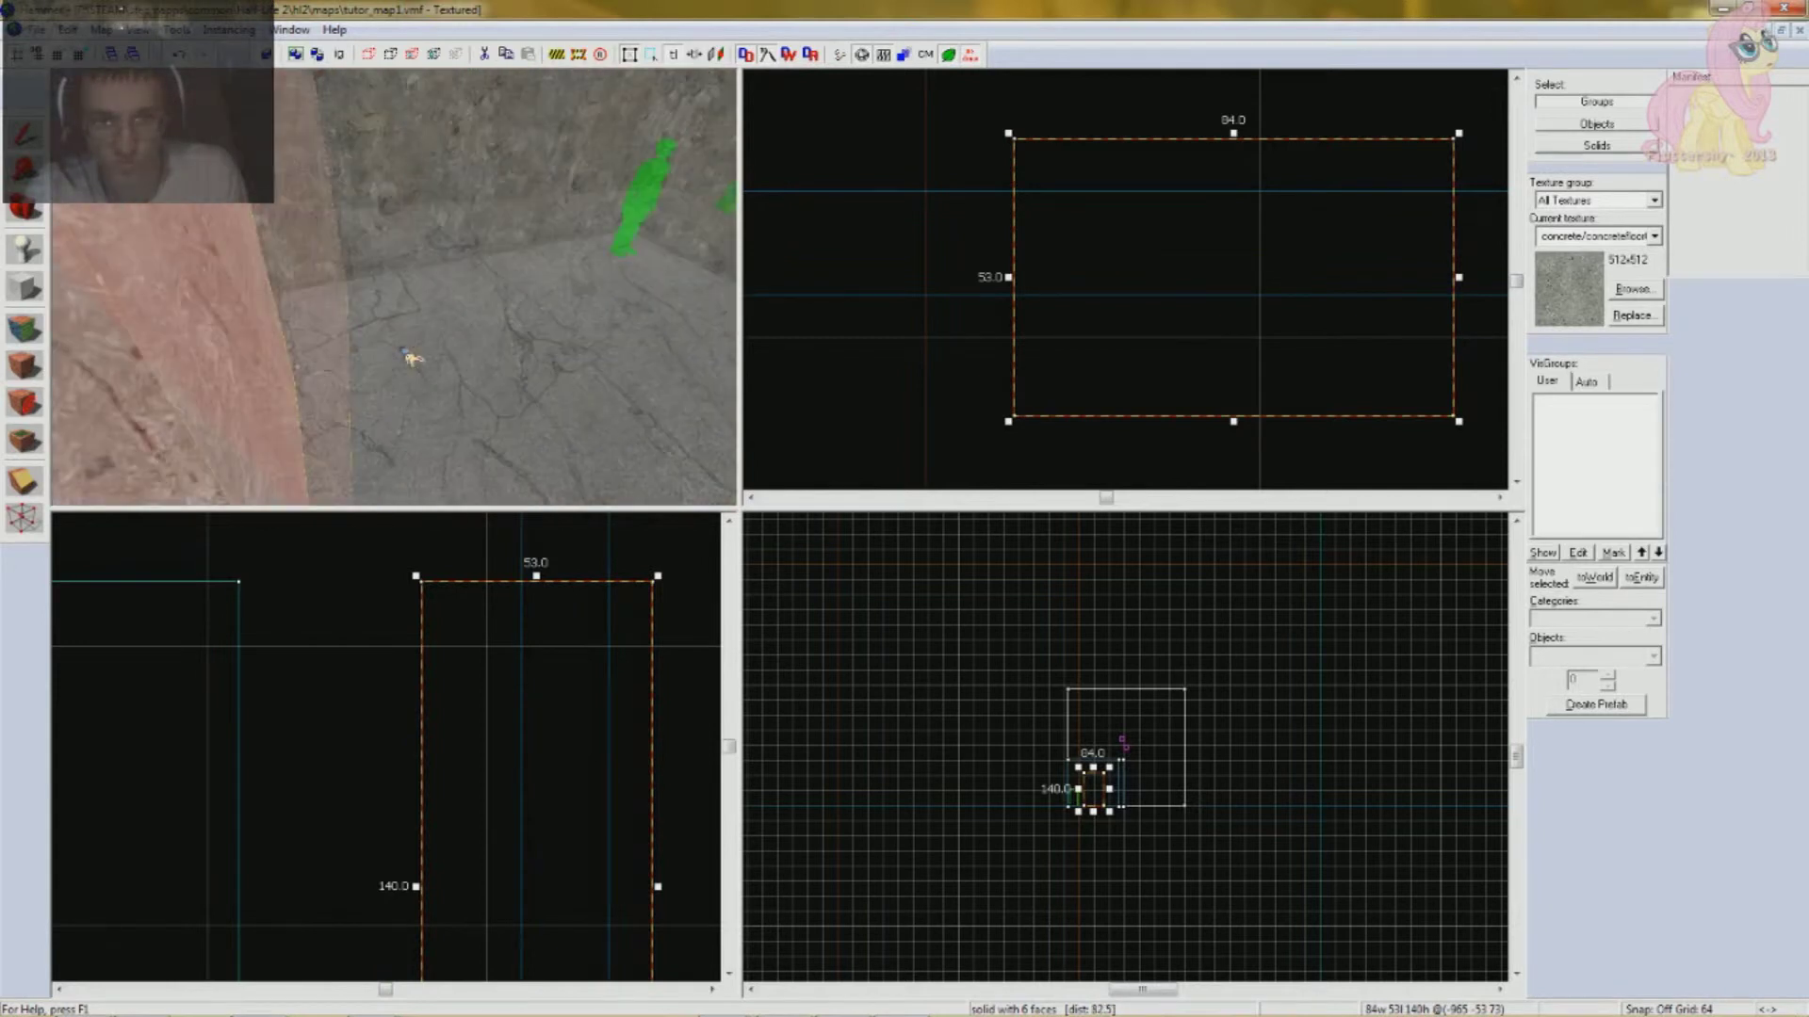
{"action": "key", "text": "s"}
{"action": "key", "text": "w"}
{"action": "key", "text": "s"}
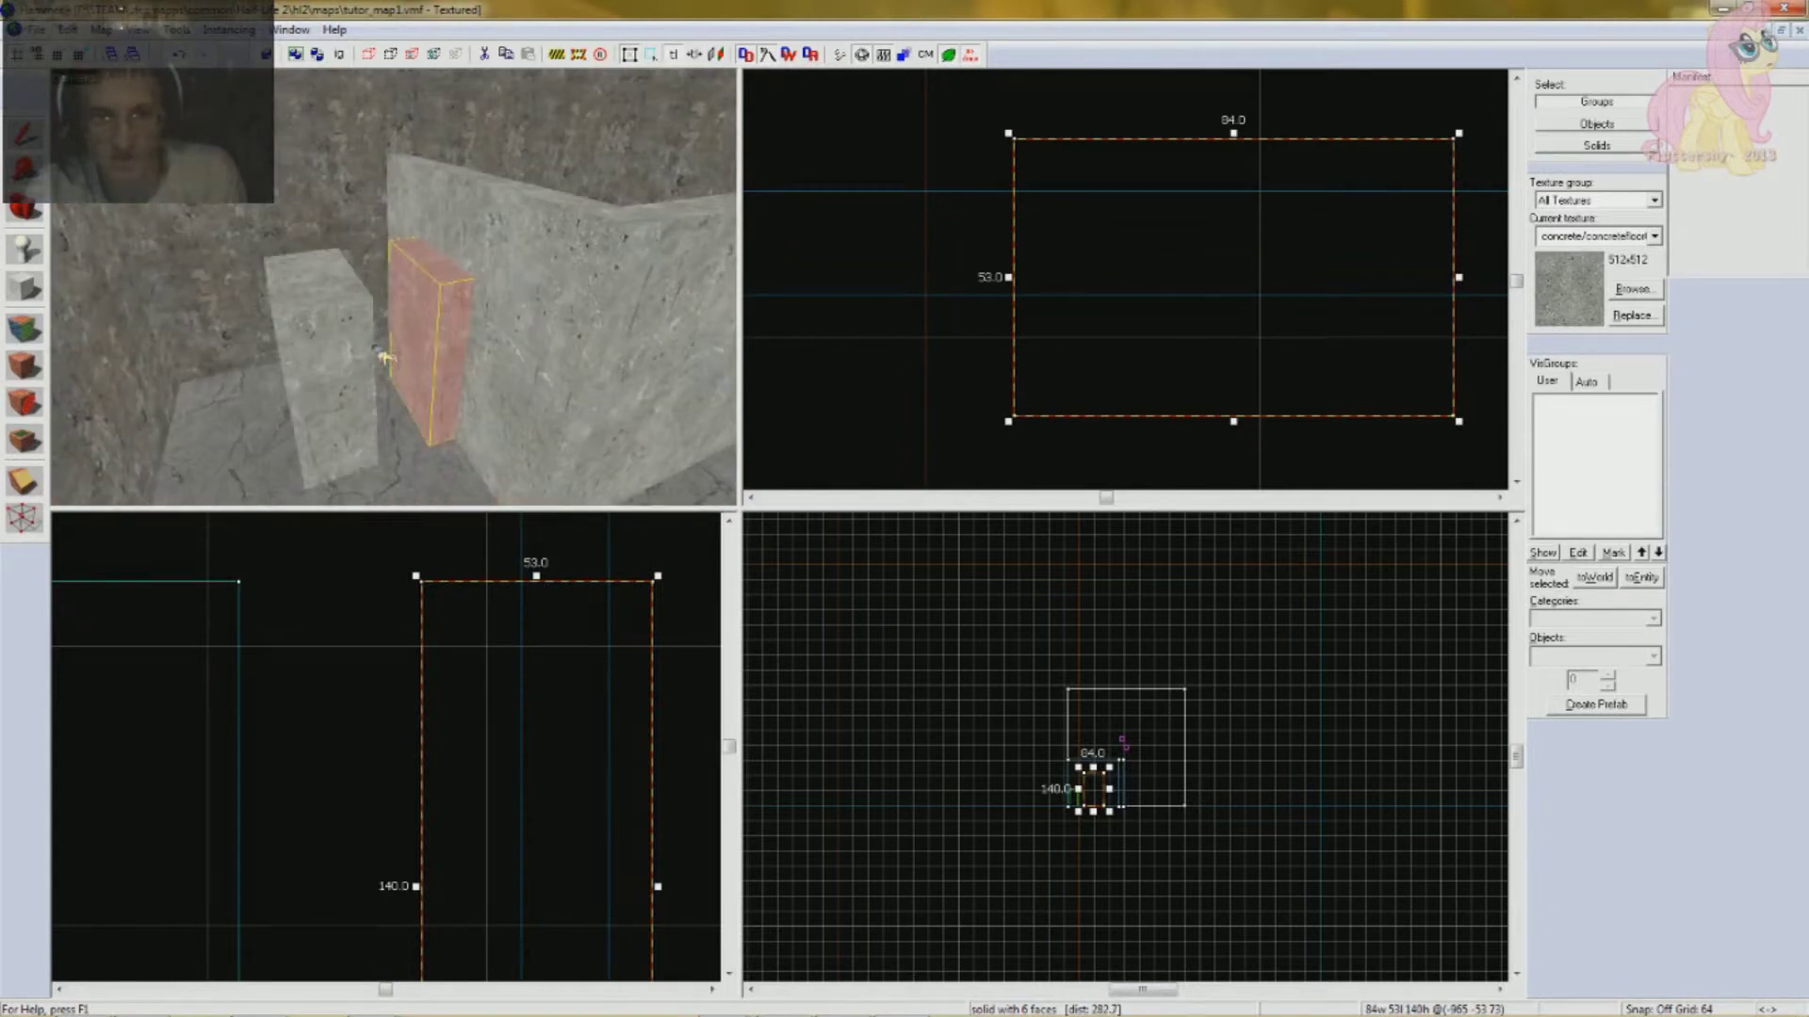
{"action": "key", "text": "w"}
- Carve a doorway through the crosswise partition with the block, removing the block itself, and save the map
{"action": "left_click", "coordinate": [176, 30]}
{"action": "left_click", "coordinate": [180, 51]}
{"action": "left_click", "coordinate": [176, 29]}
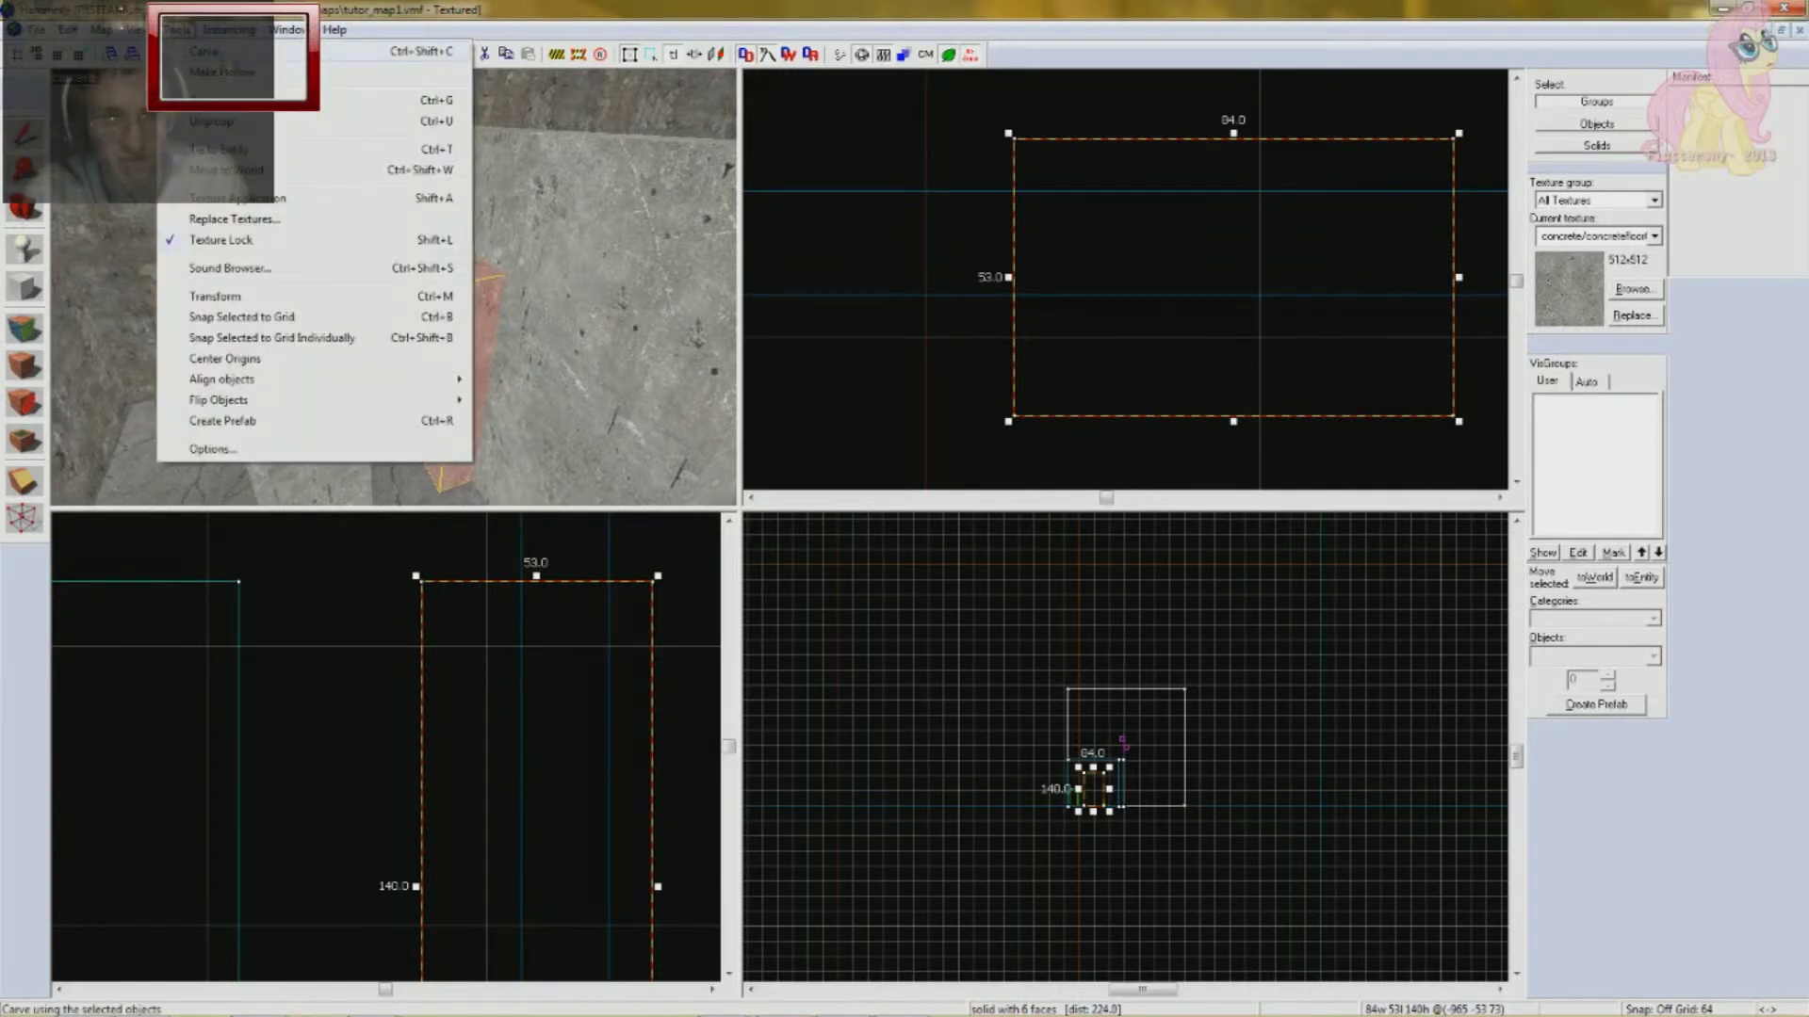
{"action": "left_click", "coordinate": [204, 52]}
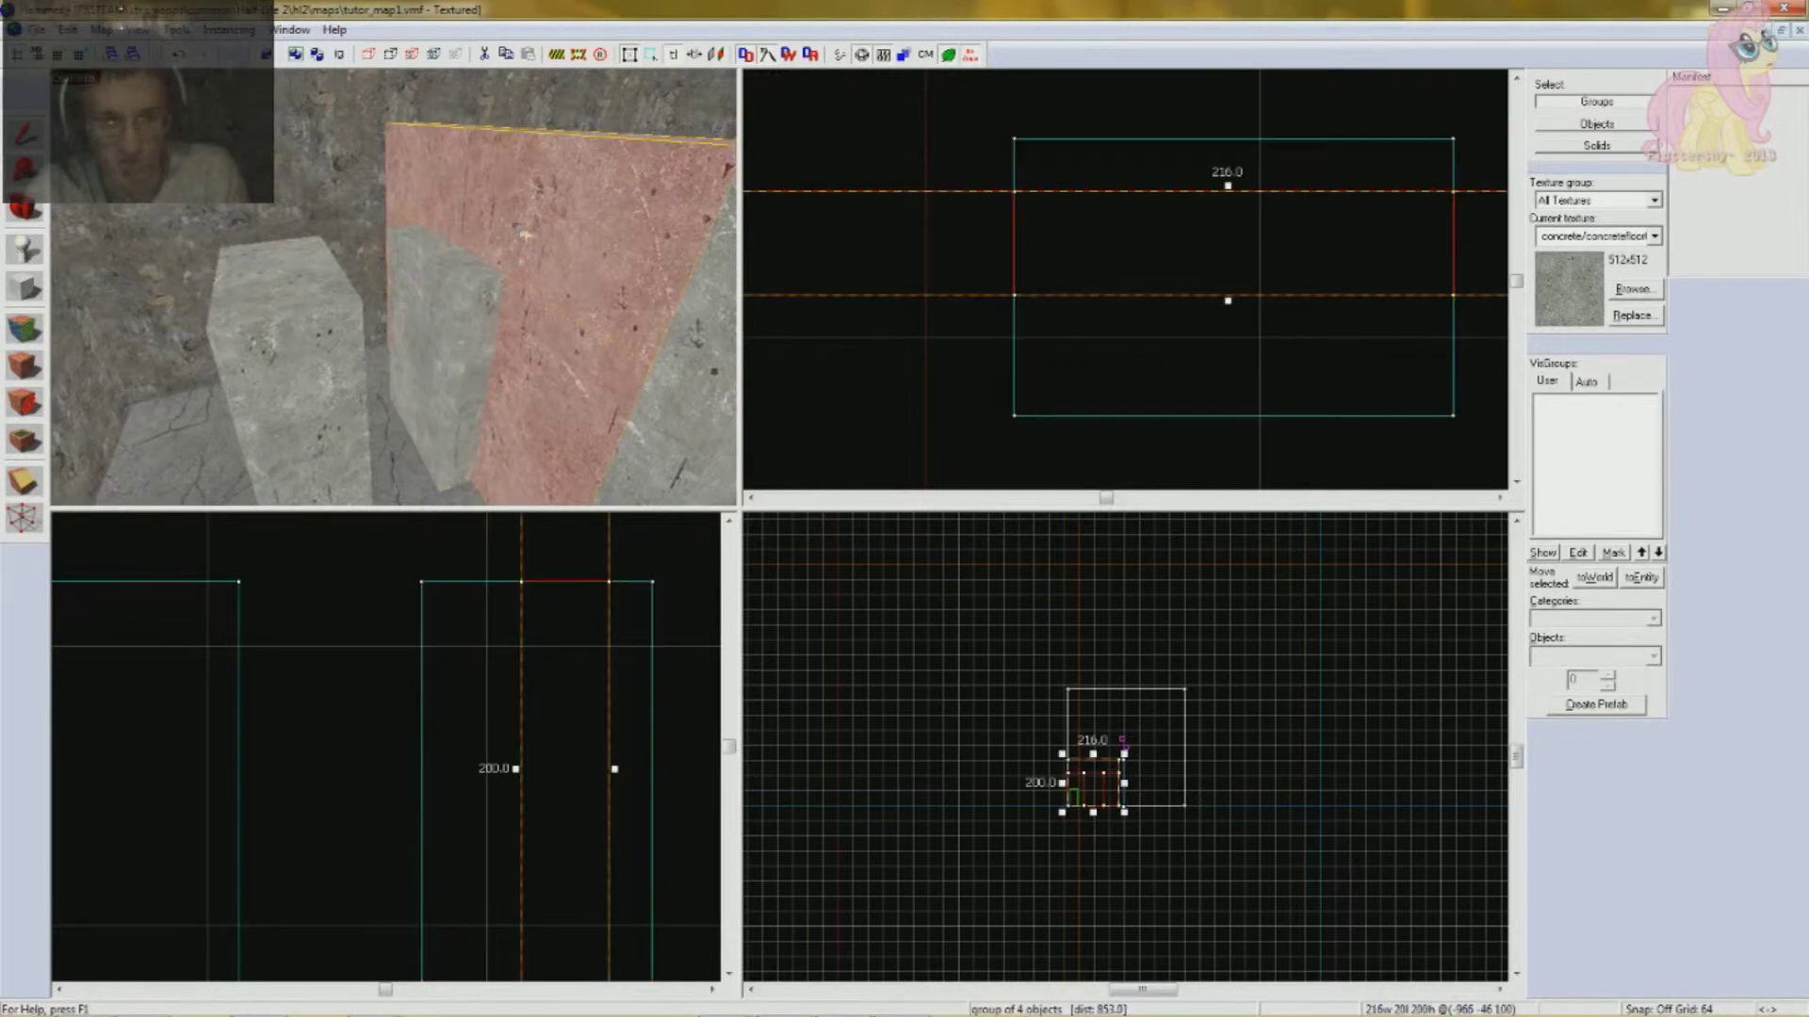
{"action": "key", "text": "Delete"}
{"action": "left_click", "coordinate": [35, 29]}
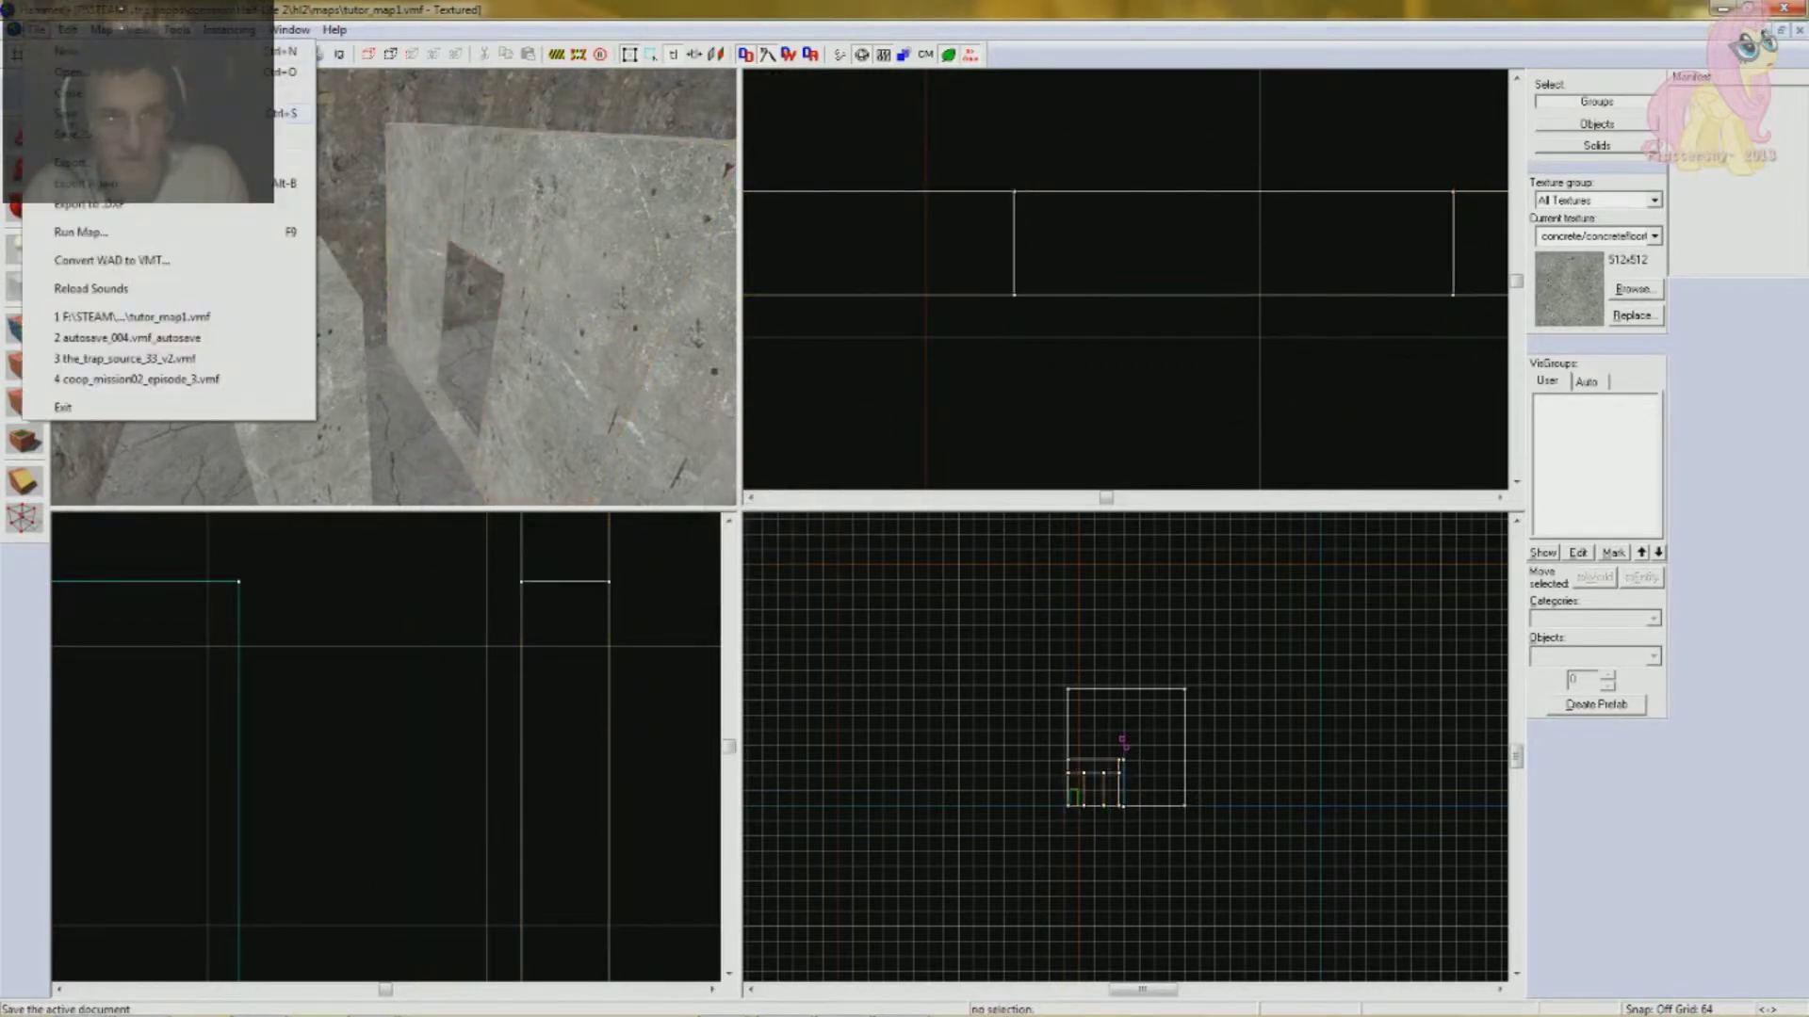
{"action": "left_click", "coordinate": [111, 121]}
- Move the remaining tall block into the doorway and reduce its depth to 20 units to match the partition's thickness
{"action": "mouse_move", "coordinate": [475, 353]}
{"action": "left_mouse_down"}
{"action": "mouse_move", "coordinate": [393, 287]}
{"action": "mouse_move", "coordinate": [346, 289]}
{"action": "left_mouse_up"}
{"action": "left_click", "coordinate": [345, 290]}
{"action": "scroll", "coordinate": [307, 292], "scroll_direction": "down", "scroll_amount": 1}
{"action": "scroll", "coordinate": [307, 291], "scroll_direction": "up", "scroll_amount": 2}
{"action": "scroll", "coordinate": [999, 396], "scroll_direction": "up", "scroll_amount": 5}
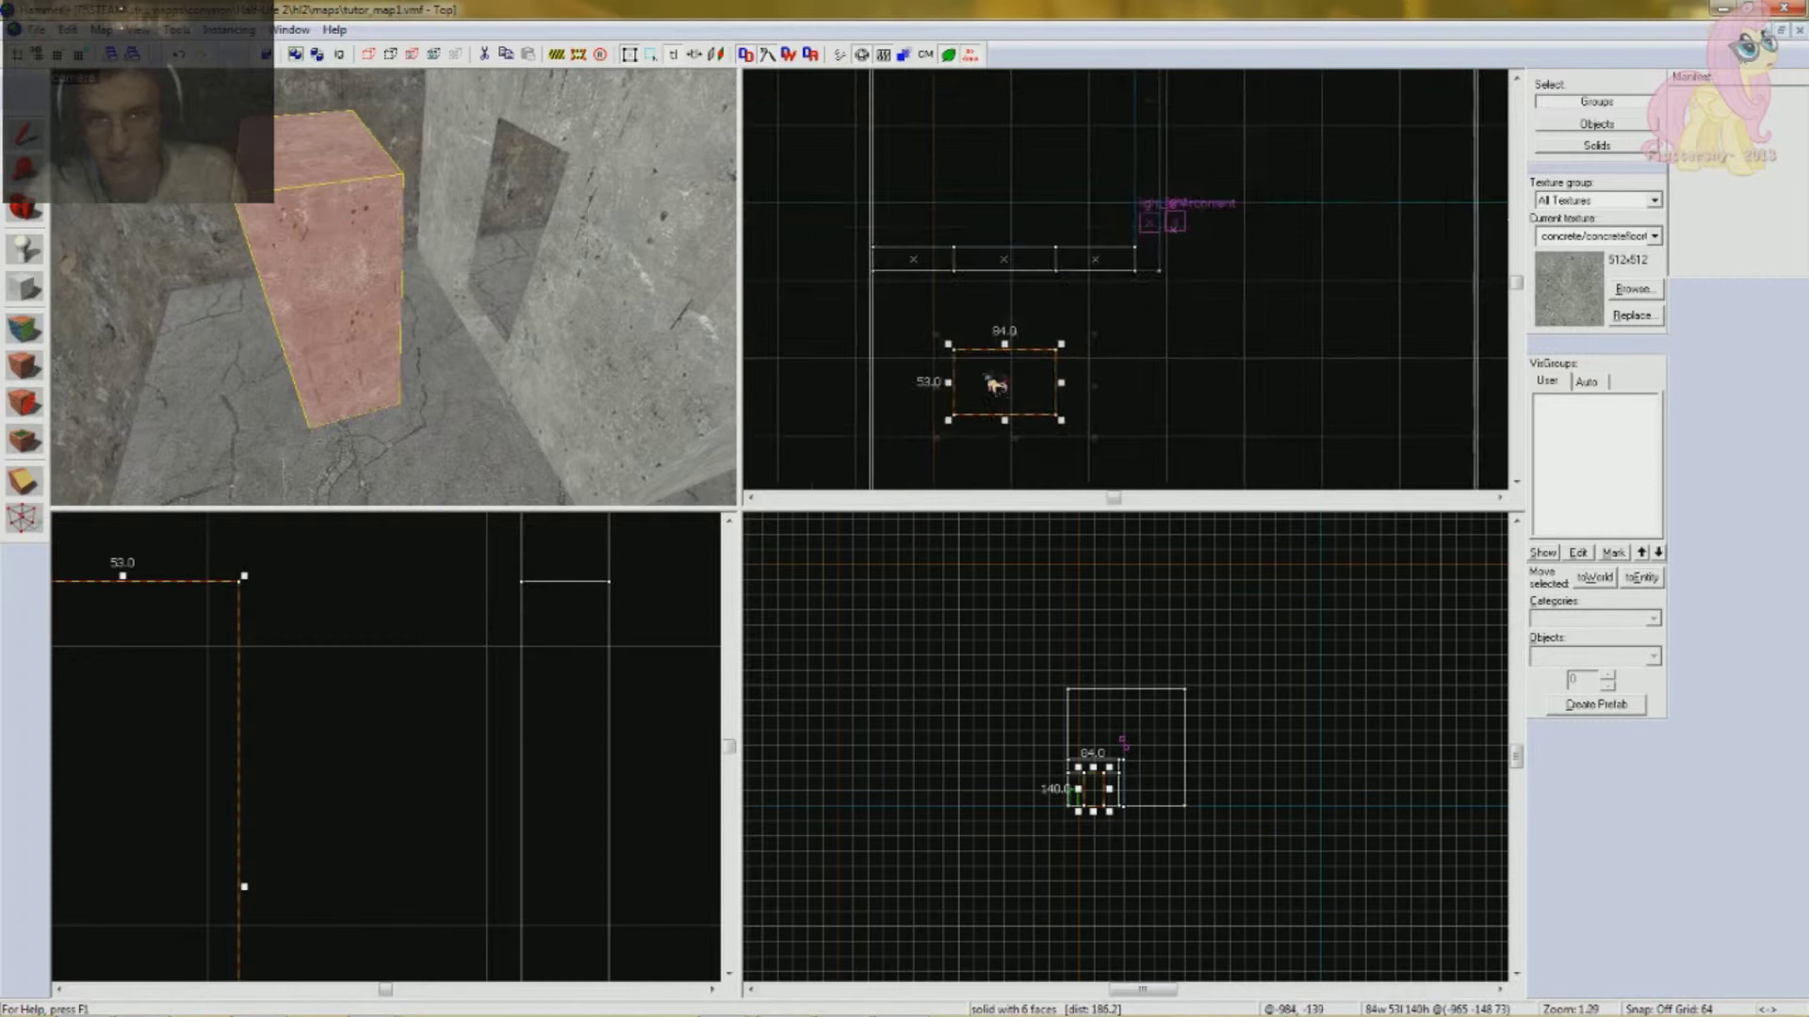
{"action": "left_click_drag", "start_coordinate": [999, 400], "coordinate": [999, 247]}
{"action": "left_click_drag", "start_coordinate": [1039, 321], "coordinate": [1054, 231]}
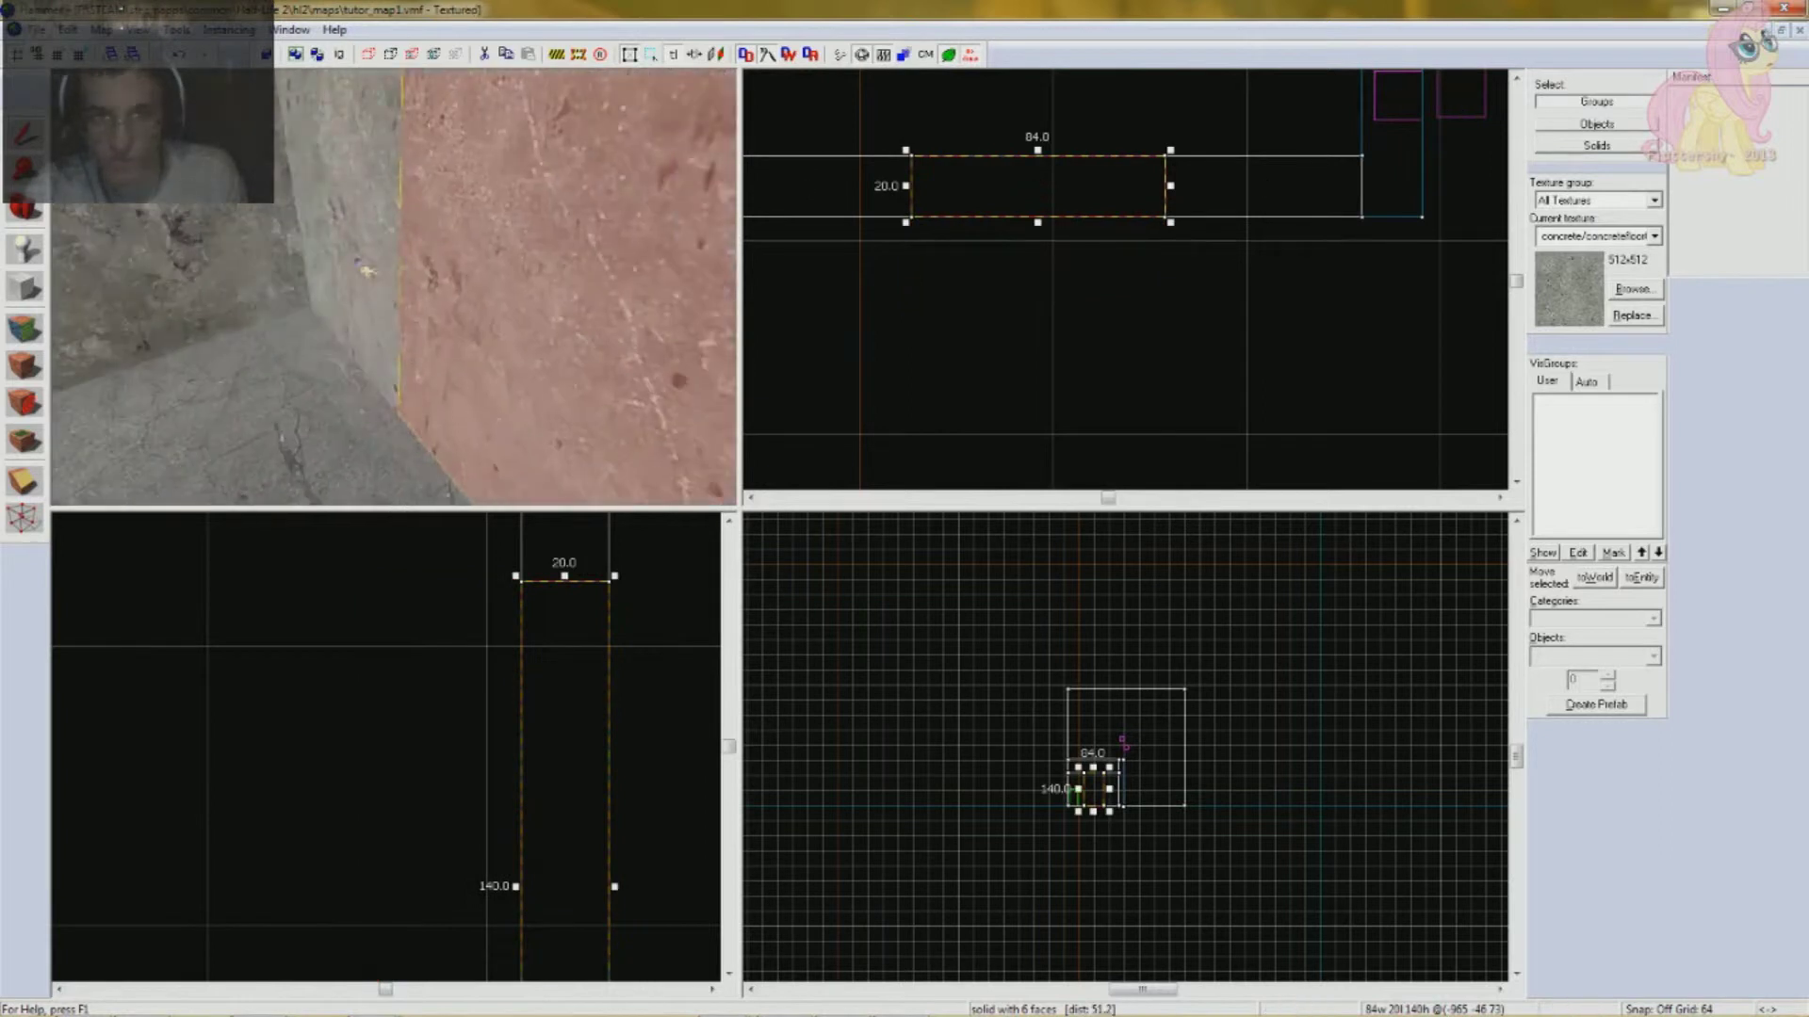
- Try deleting the block that fills the doorway, and undo the deletion
{"action": "key", "text": "z"}
{"action": "key", "text": "Delete"}
{"action": "key", "text": "w"}
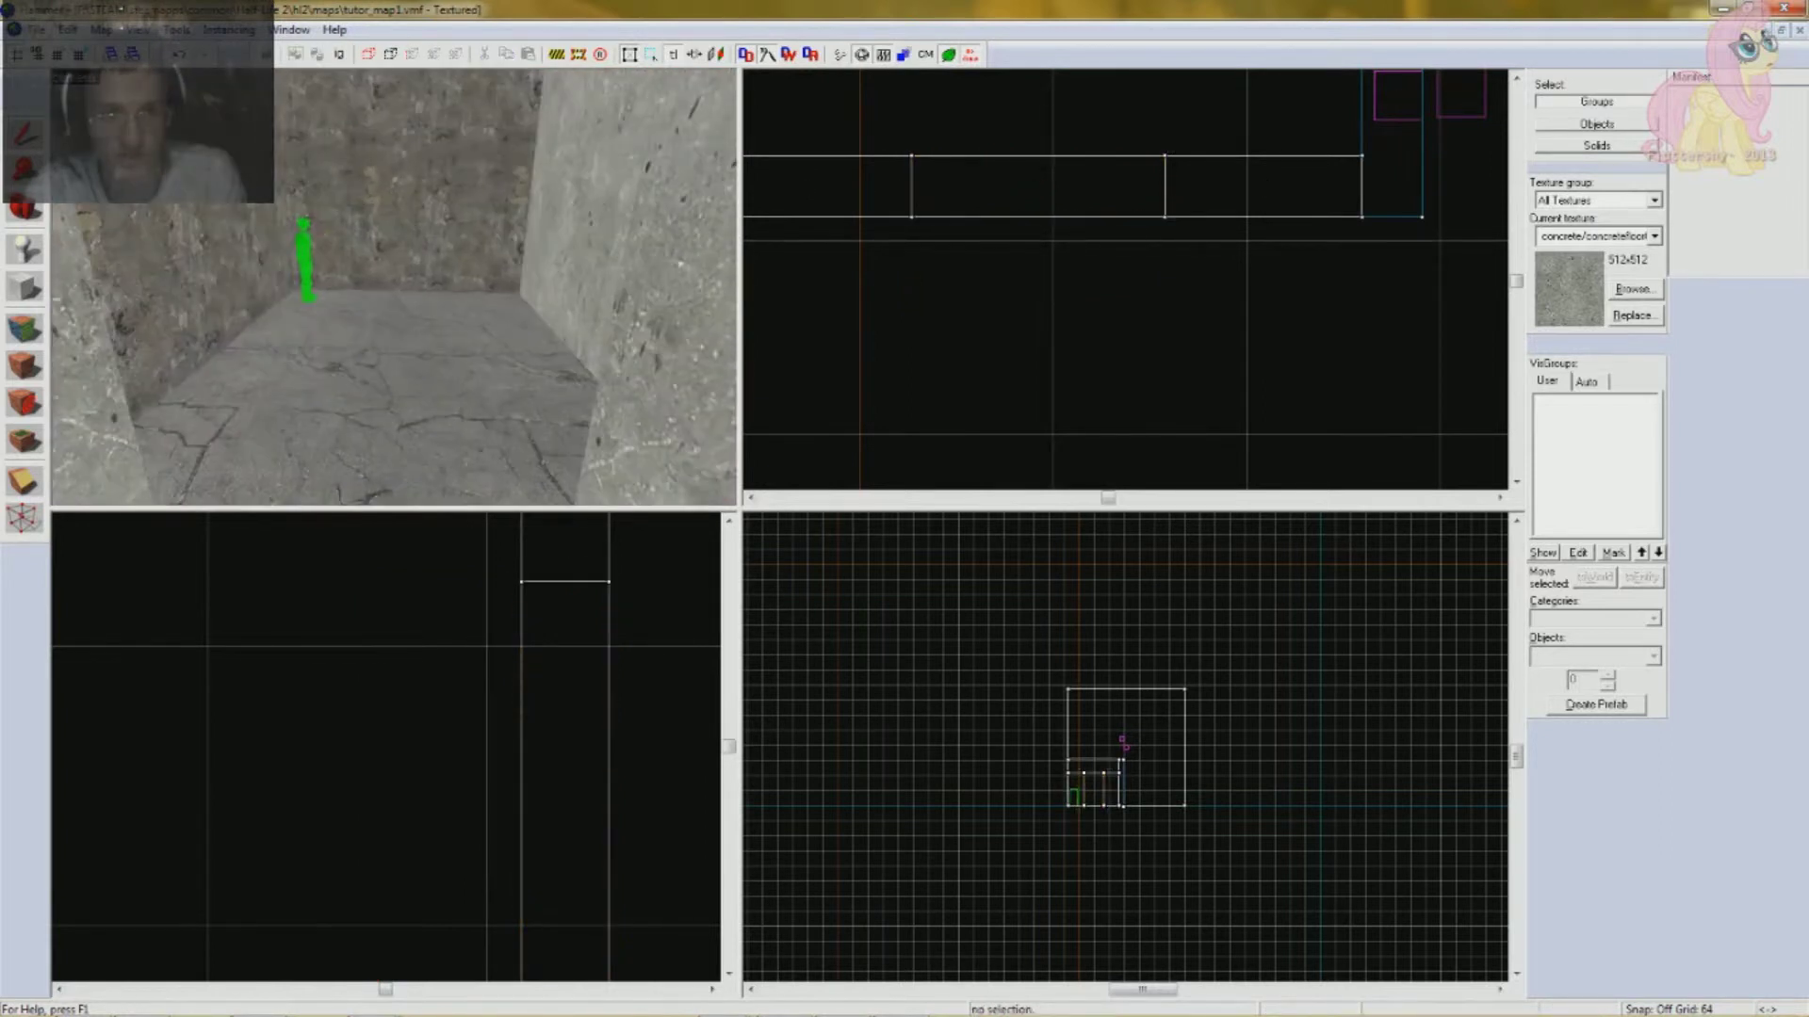
{"action": "key", "text": "s"}
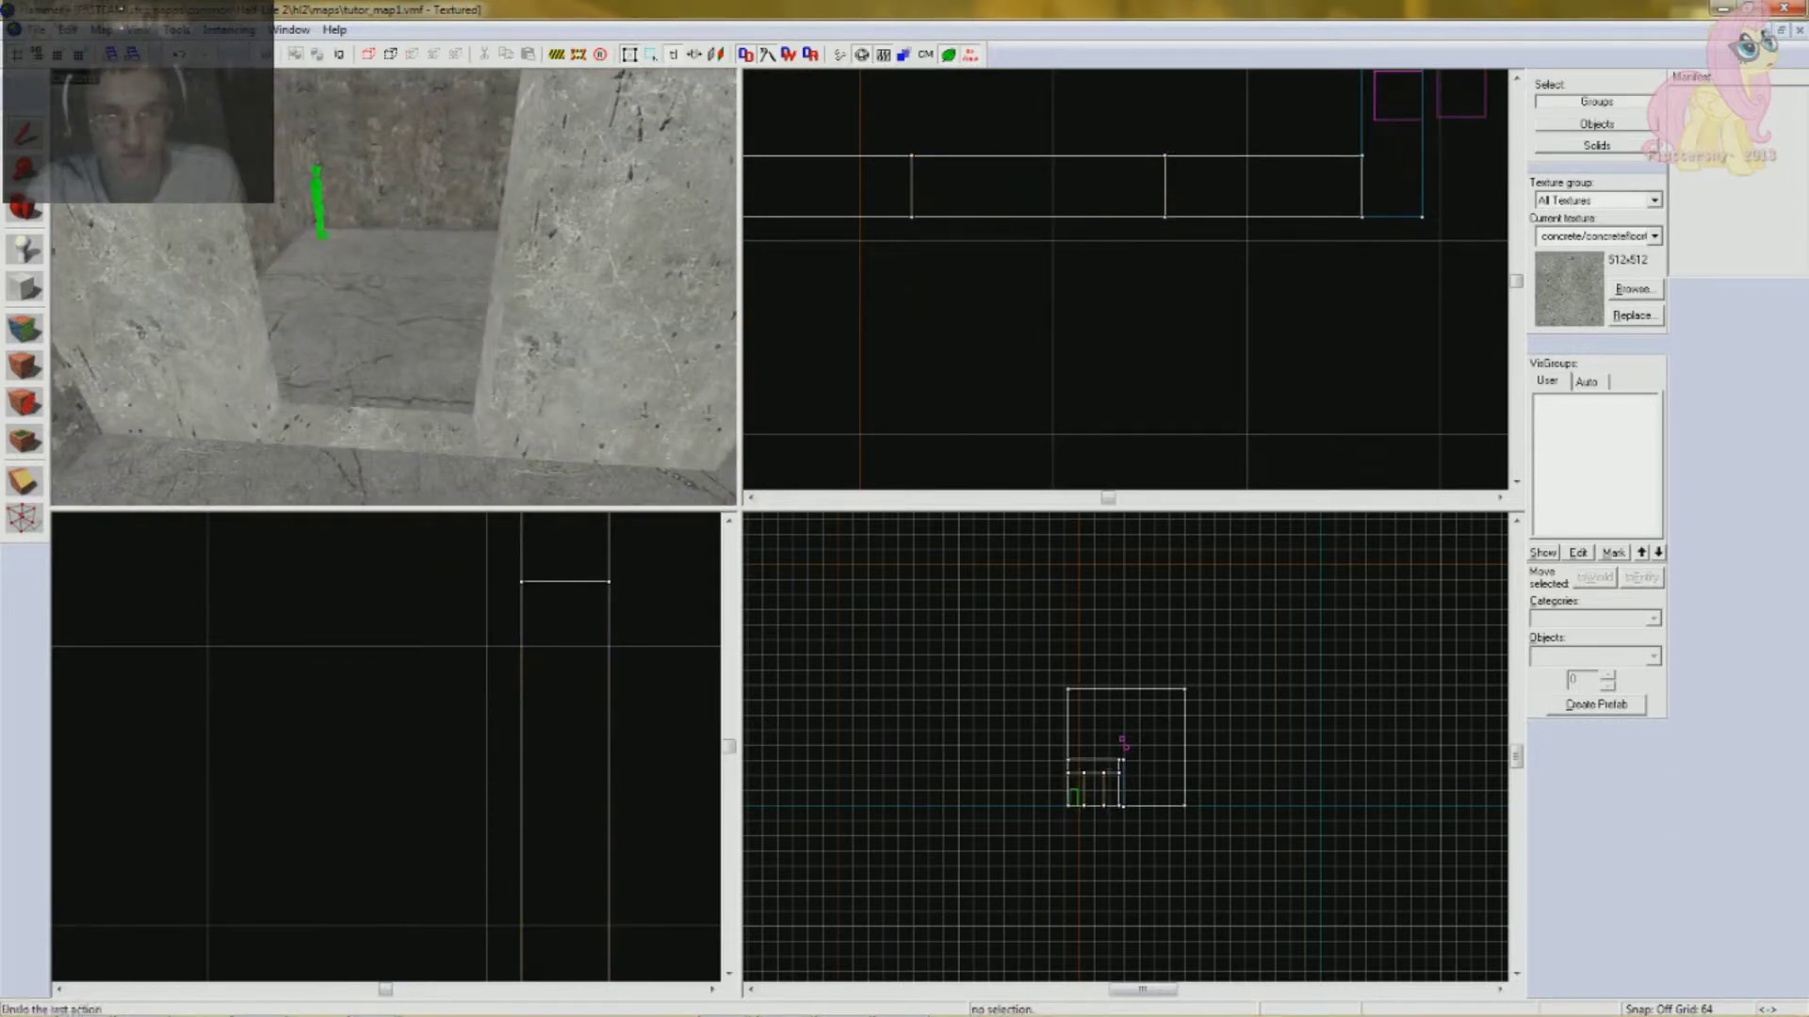
{"action": "left_click", "coordinate": [179, 54]}
- Examine the filled doorway from both sides of the crosswise partition
{"action": "key", "text": "s"}
{"action": "key", "text": "w"}
{"action": "key", "text": "Left"}
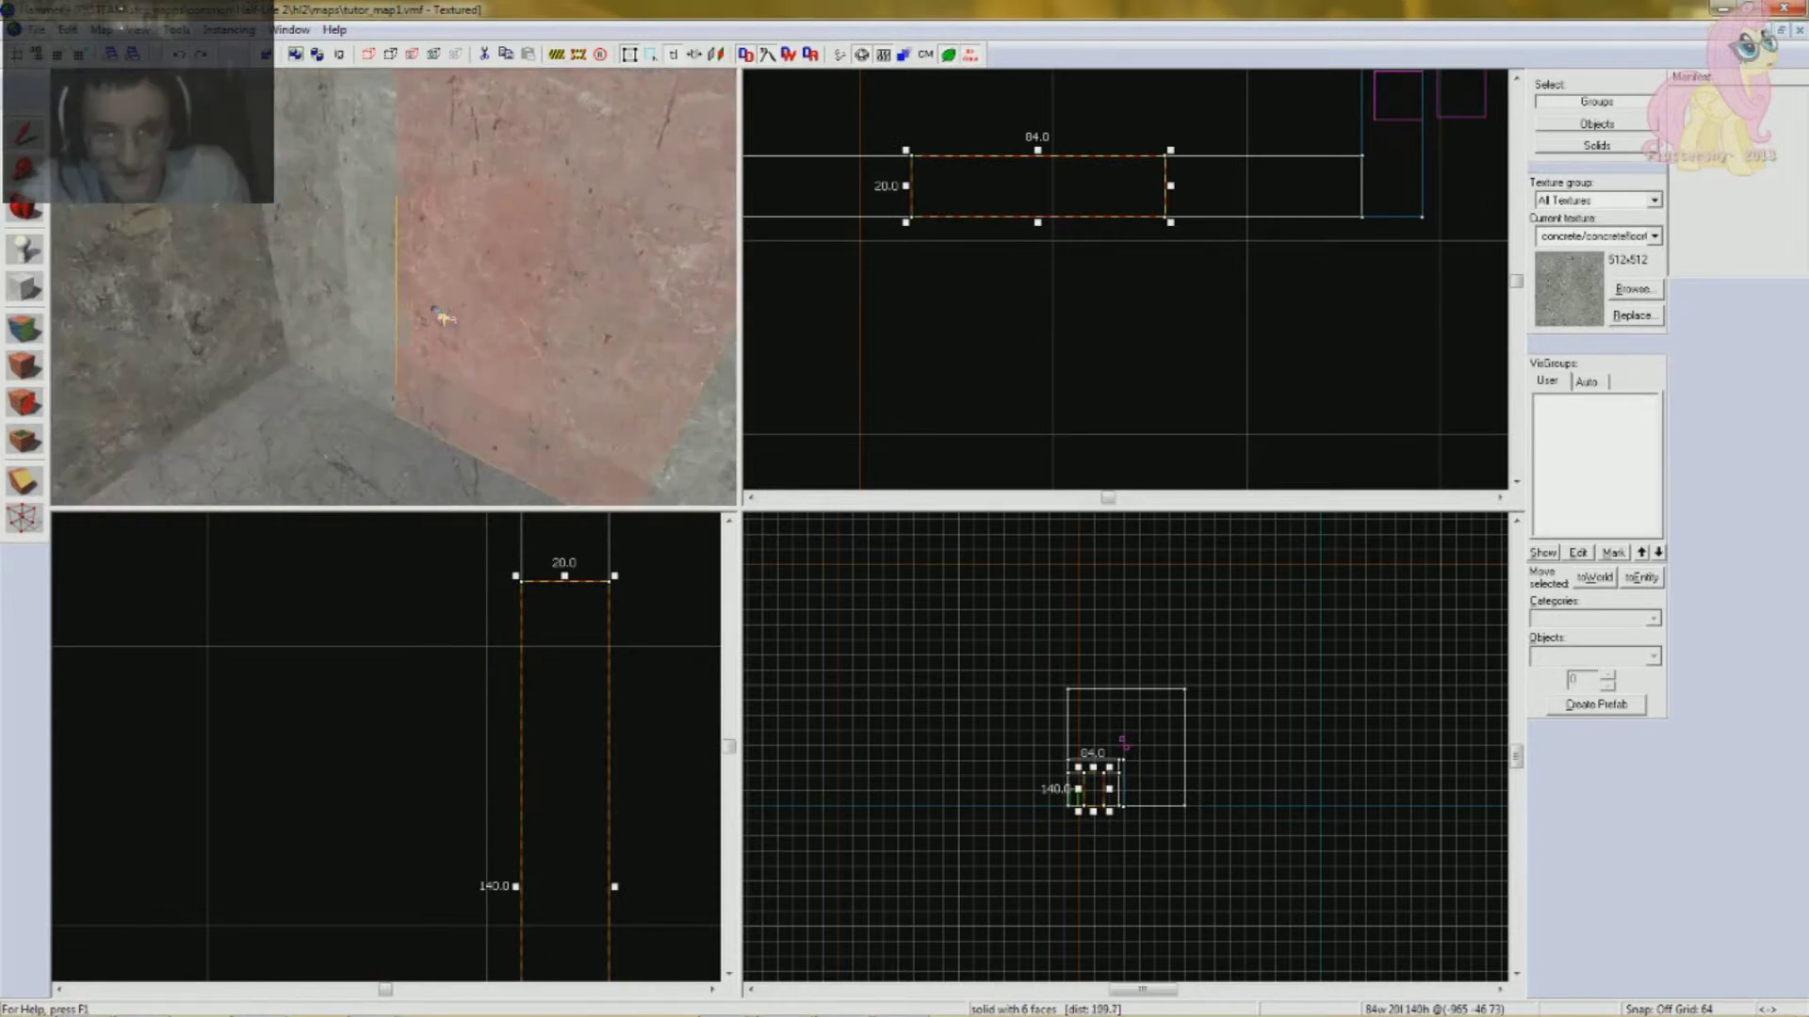
{"action": "key", "text": "w"}
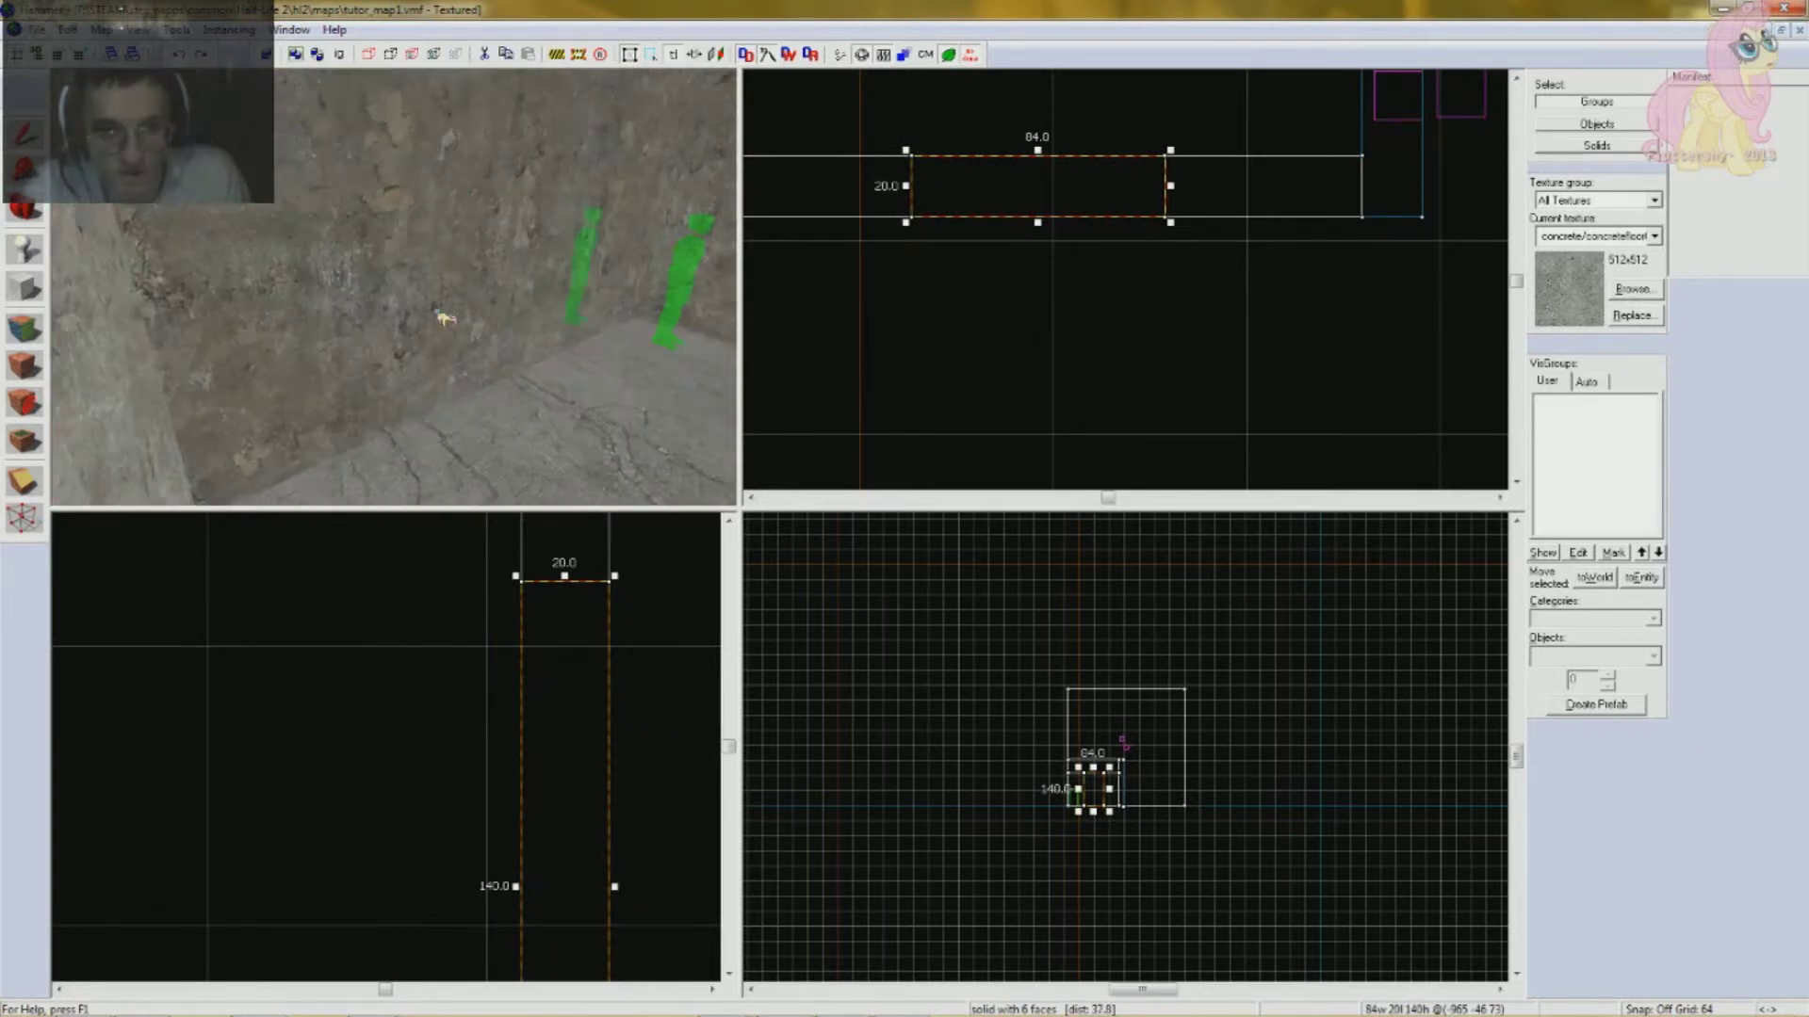
{"action": "key", "text": "Left"}
{"action": "key", "text": "w"}
{"action": "key", "text": "s"}
{"action": "key", "text": "w"}
{"action": "key", "text": "s"}
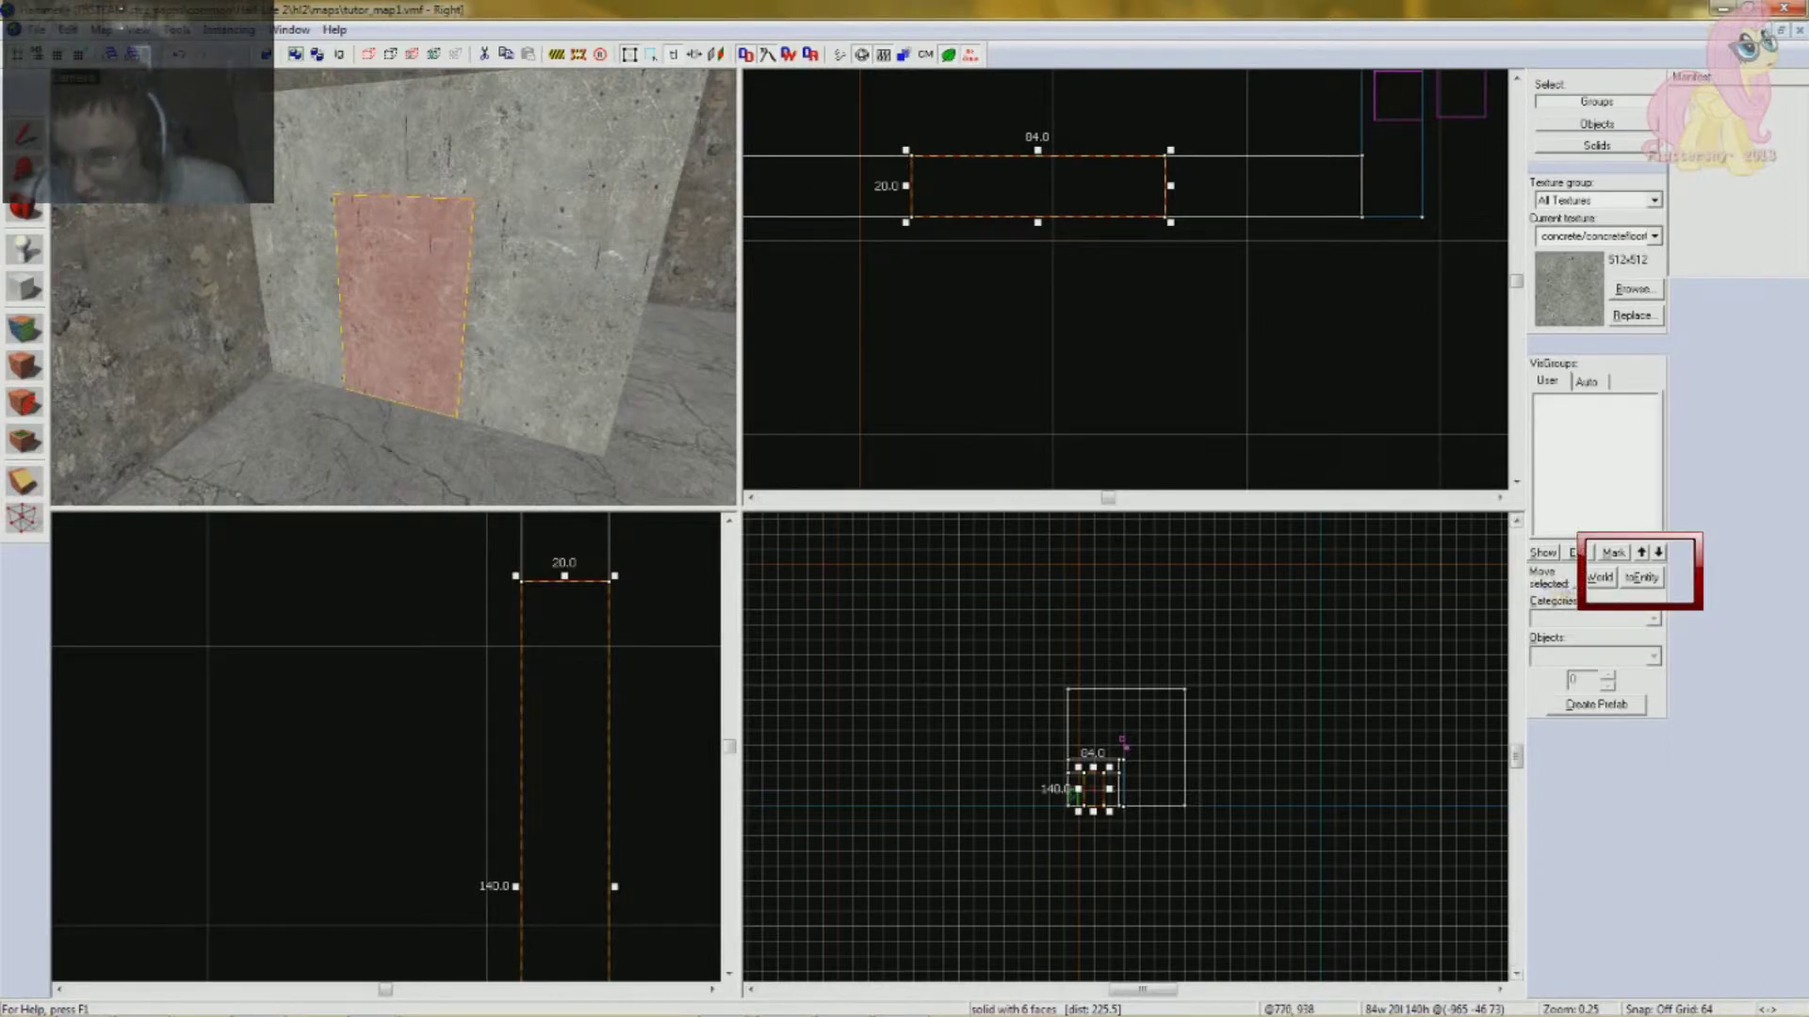
- Turn the block filling the doorway into a brush entity of class func_breakable and apply it
{"action": "left_click", "coordinate": [1641, 577]}
{"action": "left_click_drag", "start_coordinate": [799, 310], "coordinate": [934, 309]}
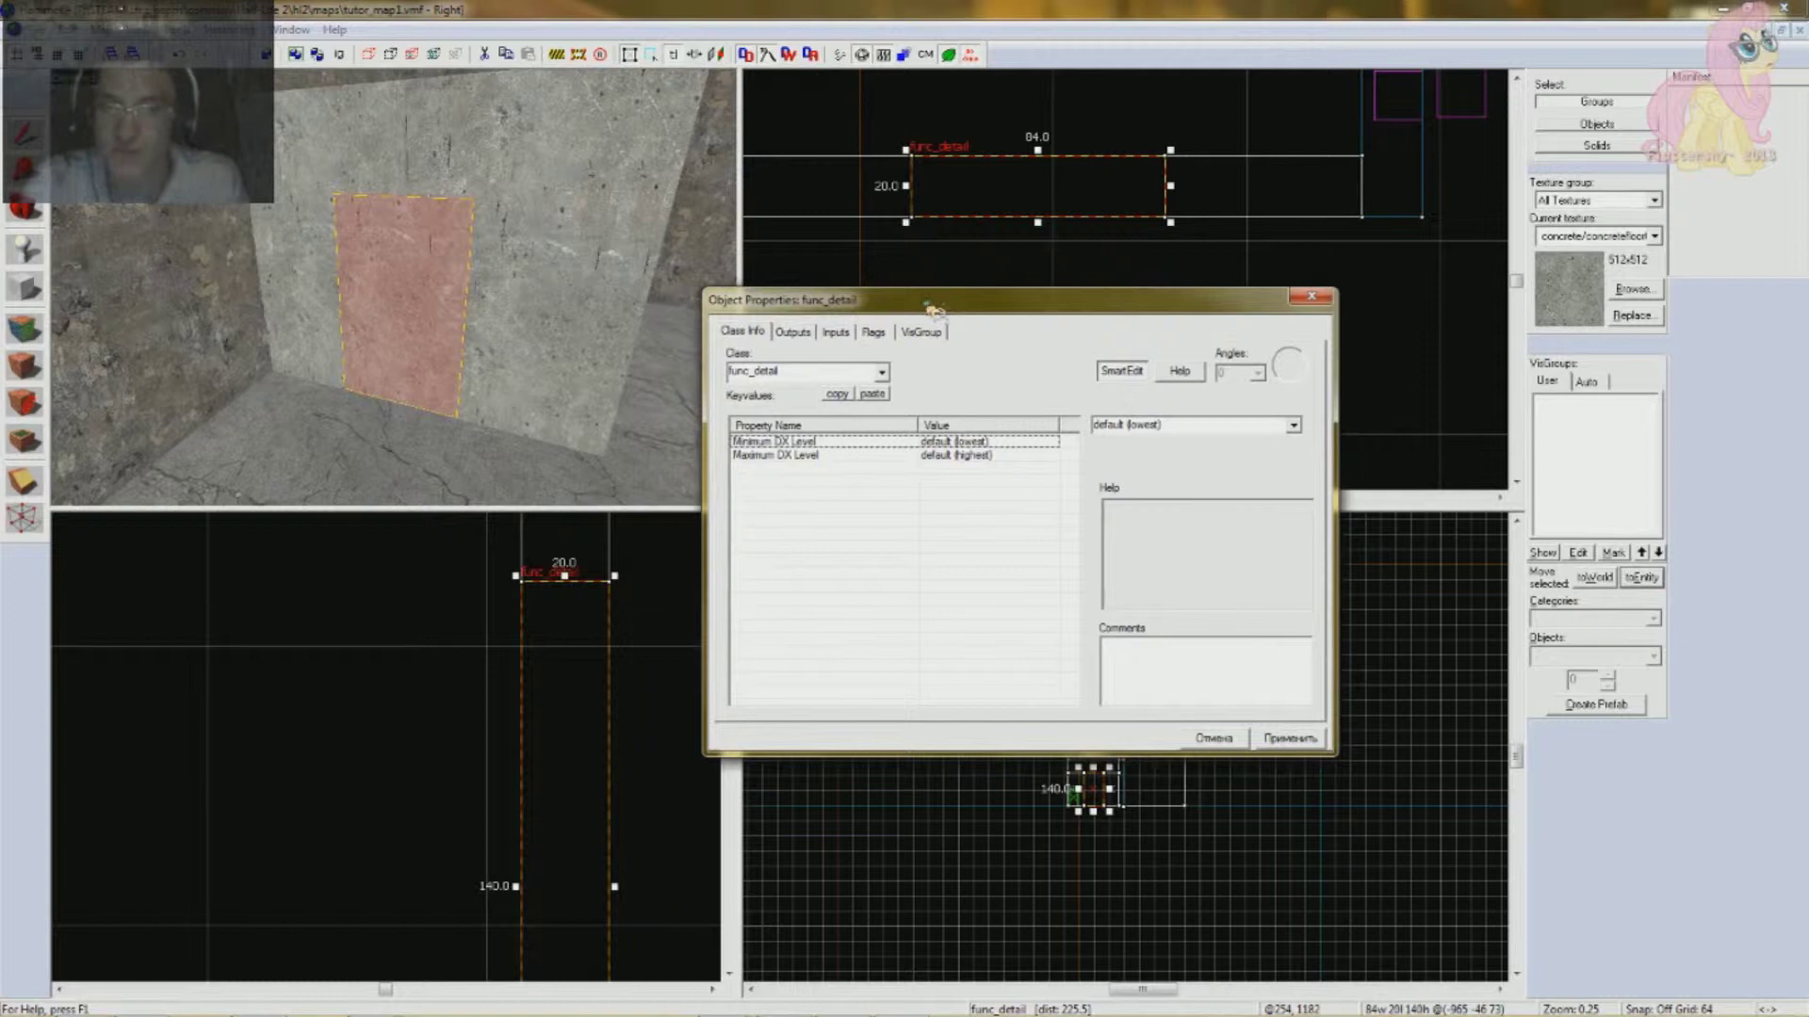
{"action": "left_click", "coordinate": [881, 372]}
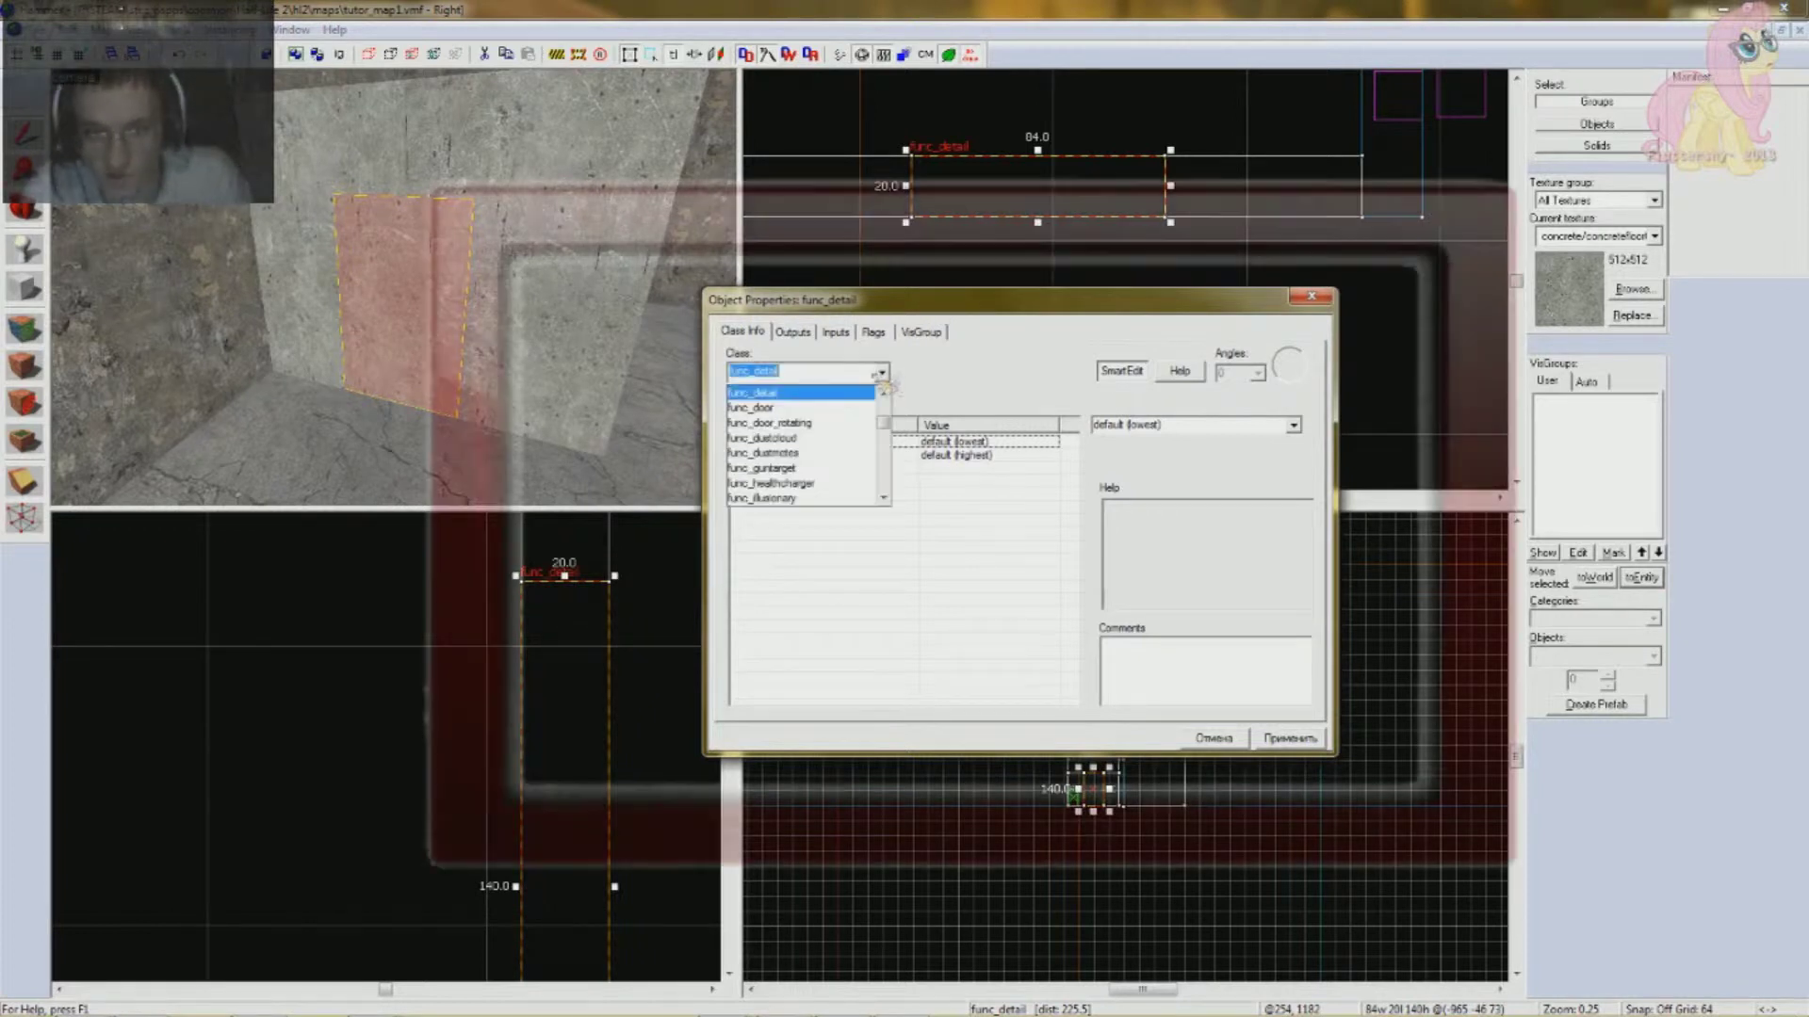
{"action": "scroll", "coordinate": [829, 409], "scroll_direction": "down", "scroll_amount": 13}
{"action": "scroll", "coordinate": [829, 422], "scroll_direction": "down", "scroll_amount": 8}
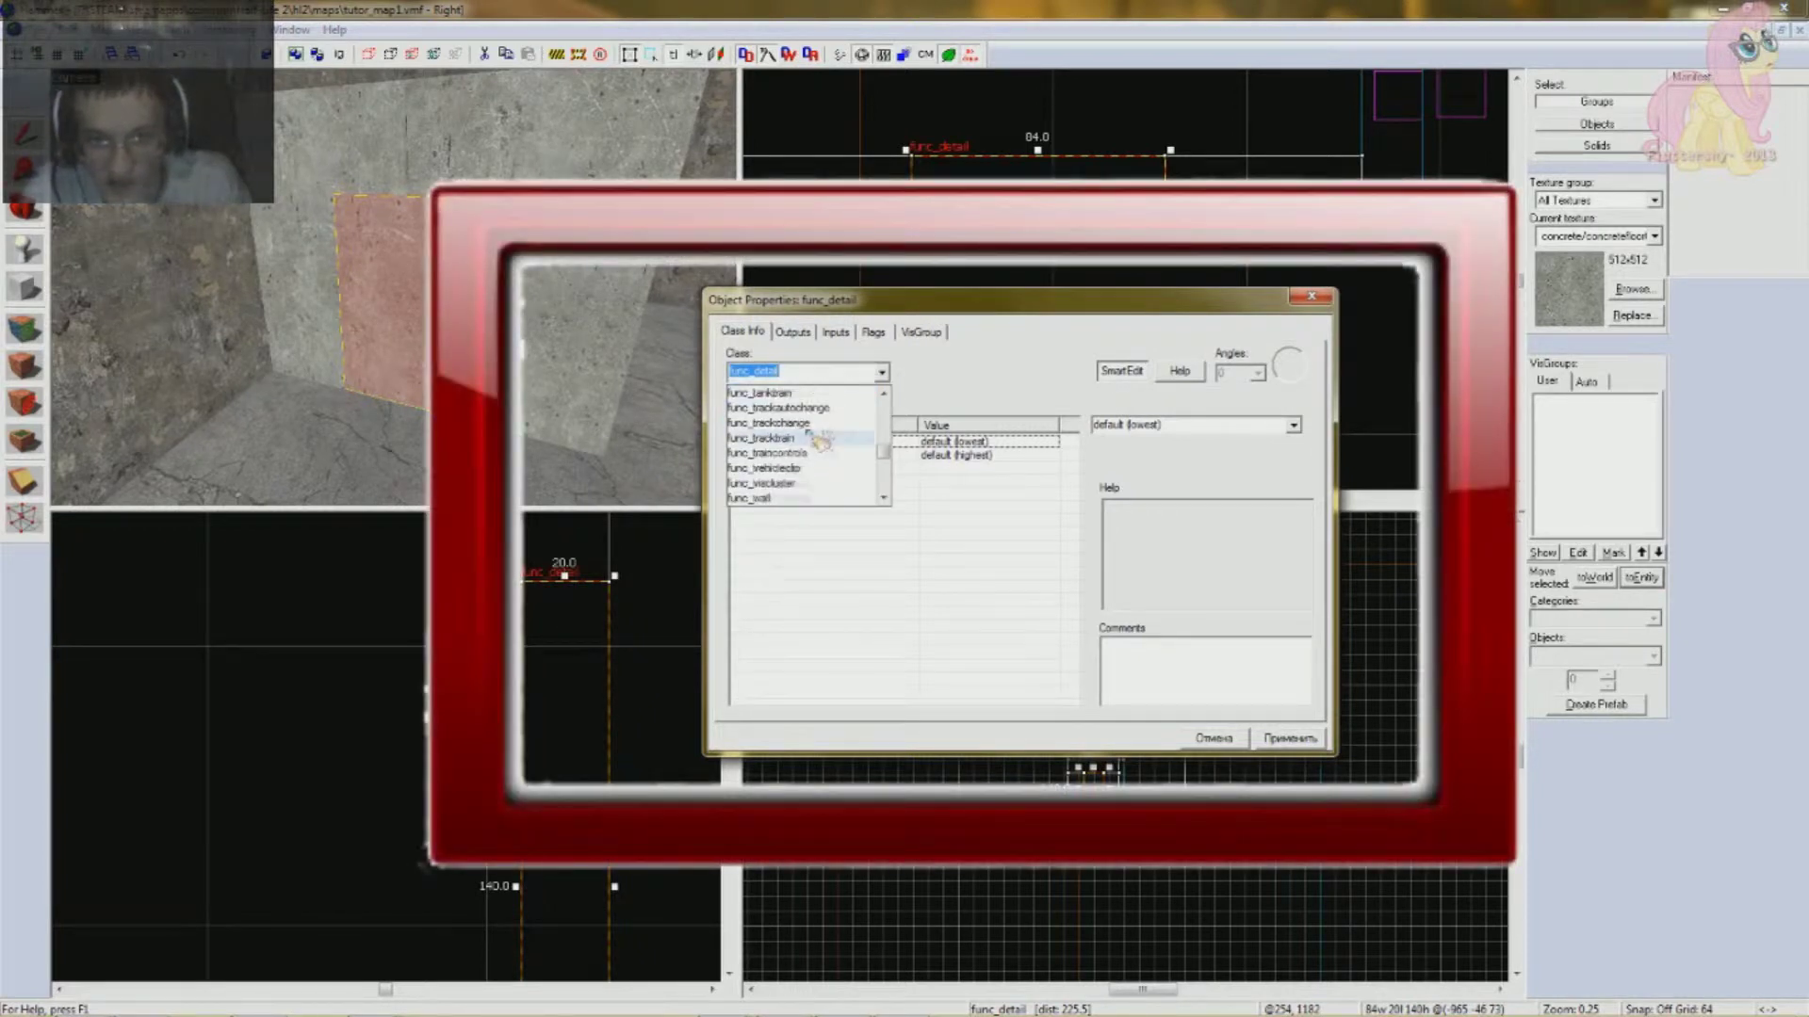
{"action": "scroll", "coordinate": [799, 436], "scroll_direction": "down", "scroll_amount": 6}
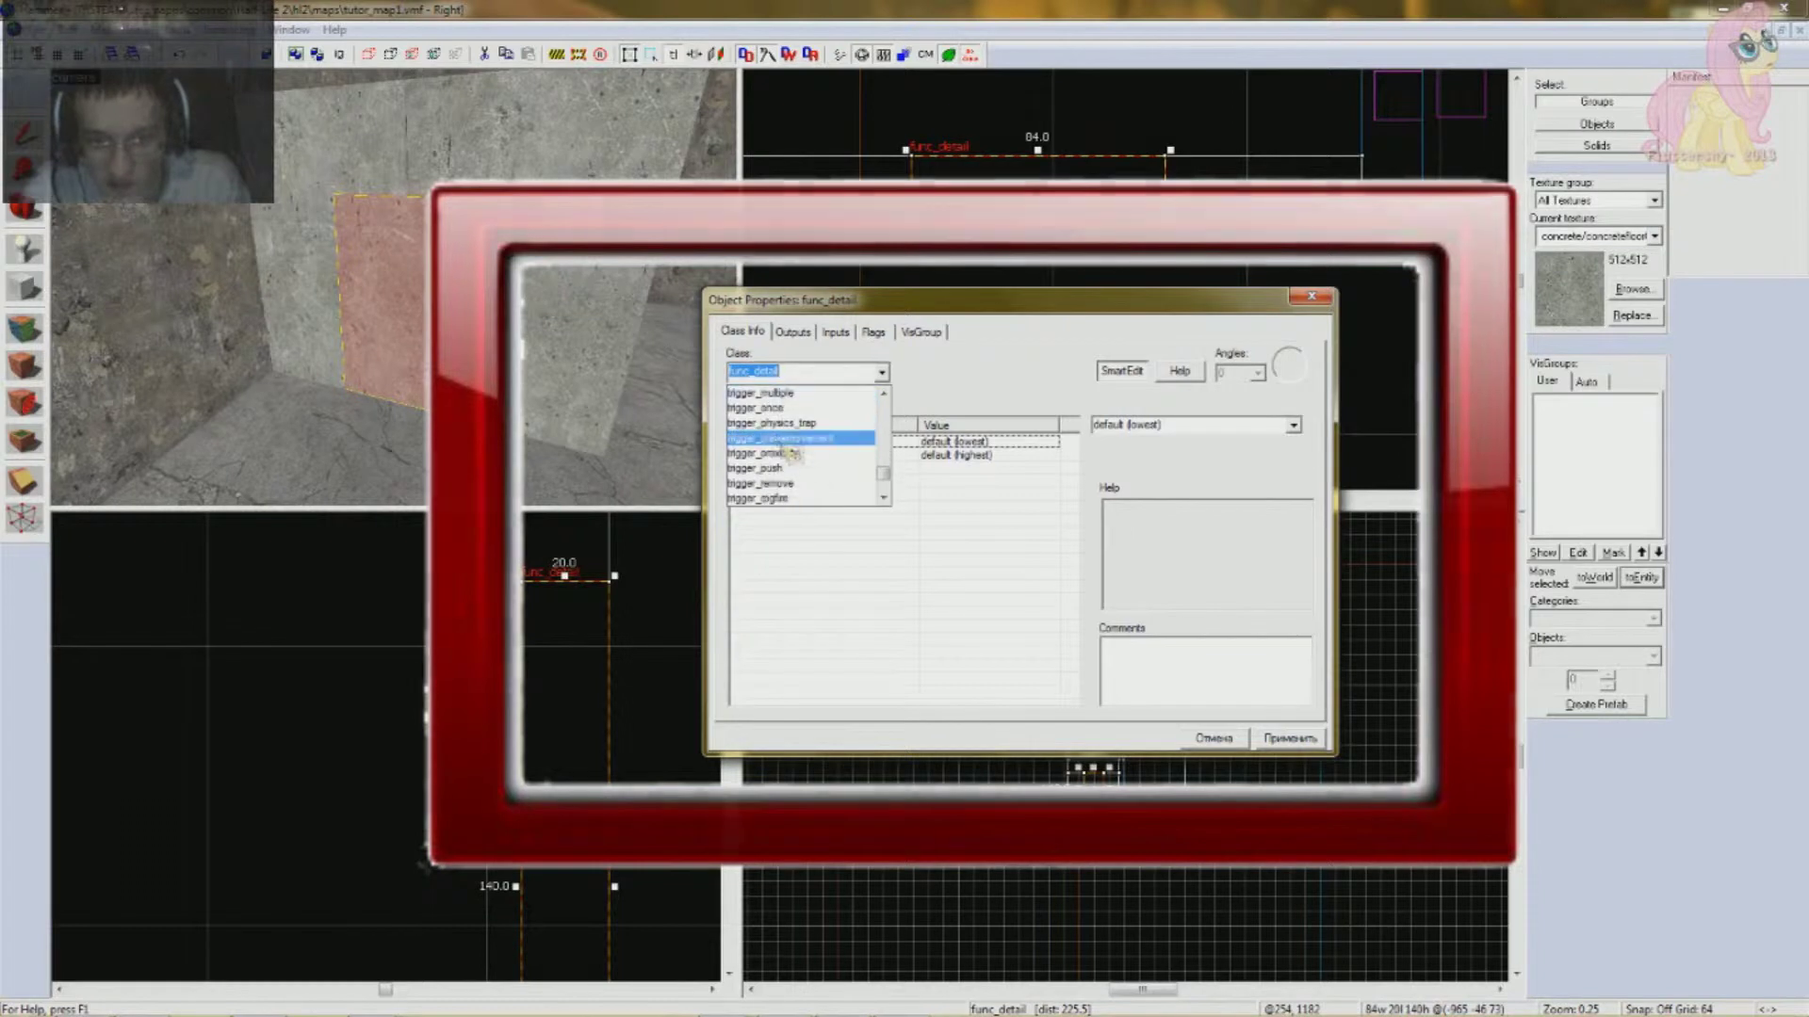
{"action": "scroll", "coordinate": [807, 452], "scroll_direction": "up", "scroll_amount": 7}
{"action": "left_click", "coordinate": [794, 372]}
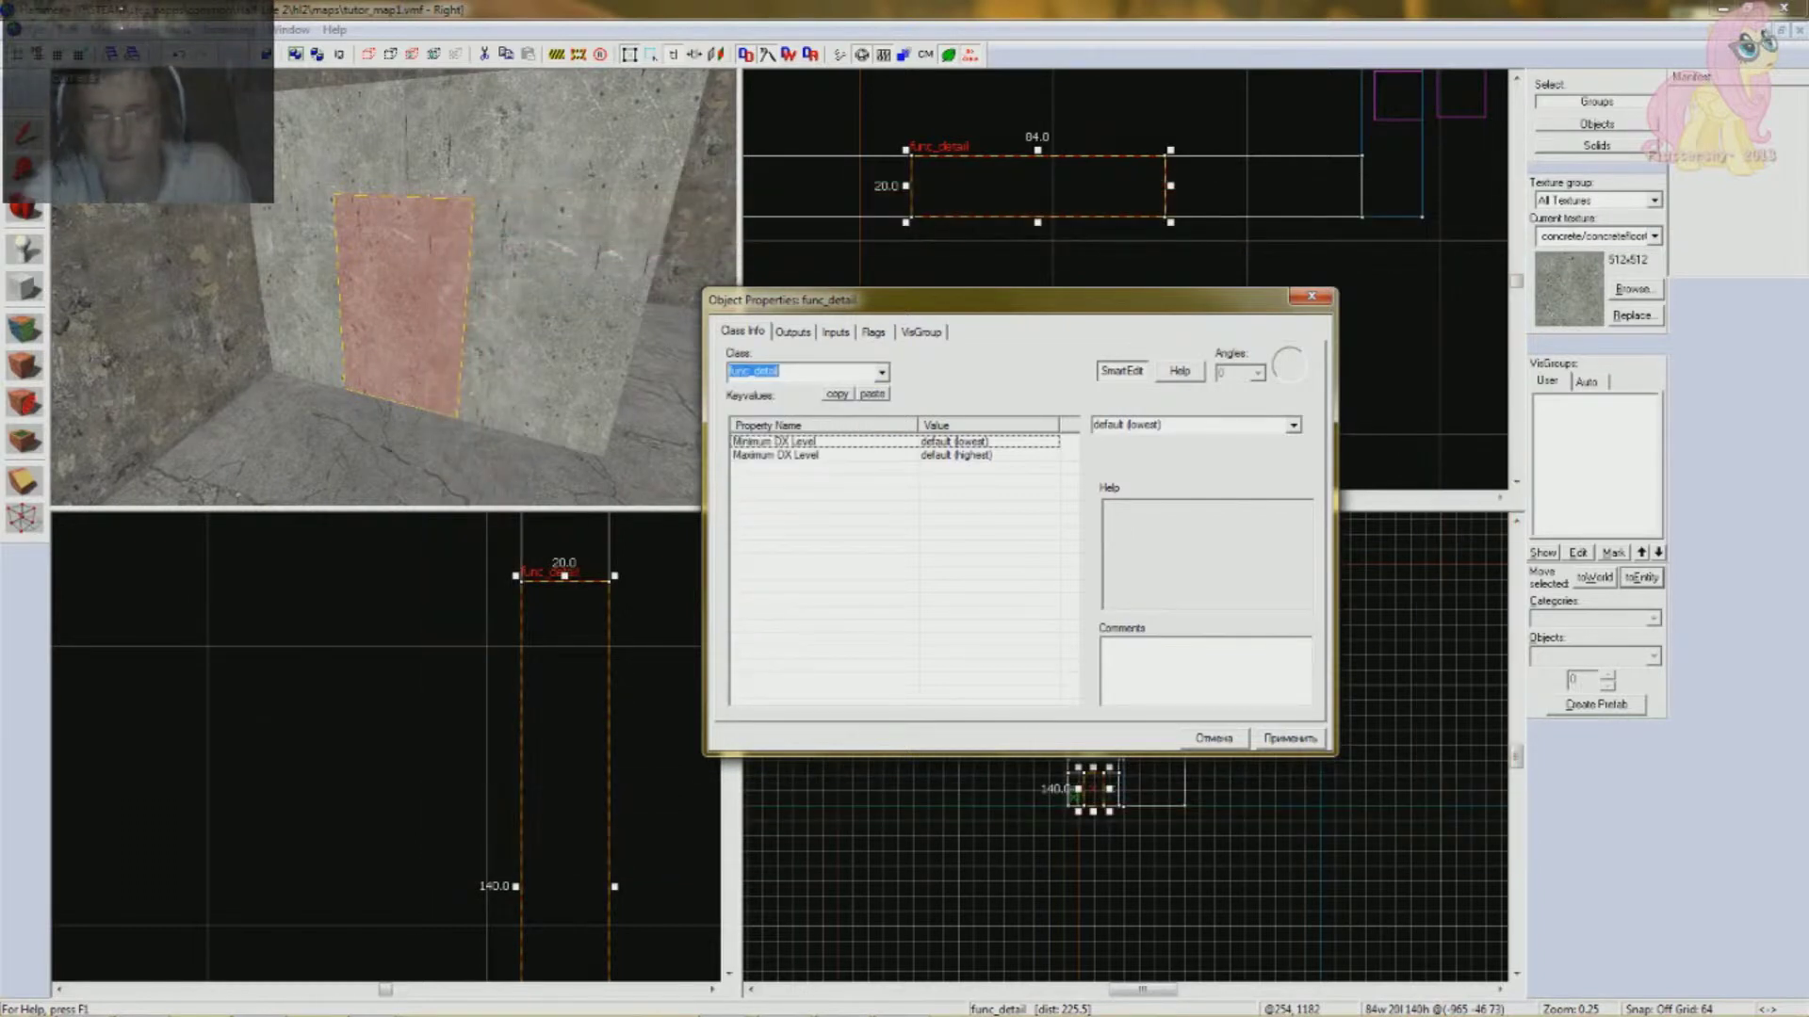
{"action": "type", "text": "func_break"}
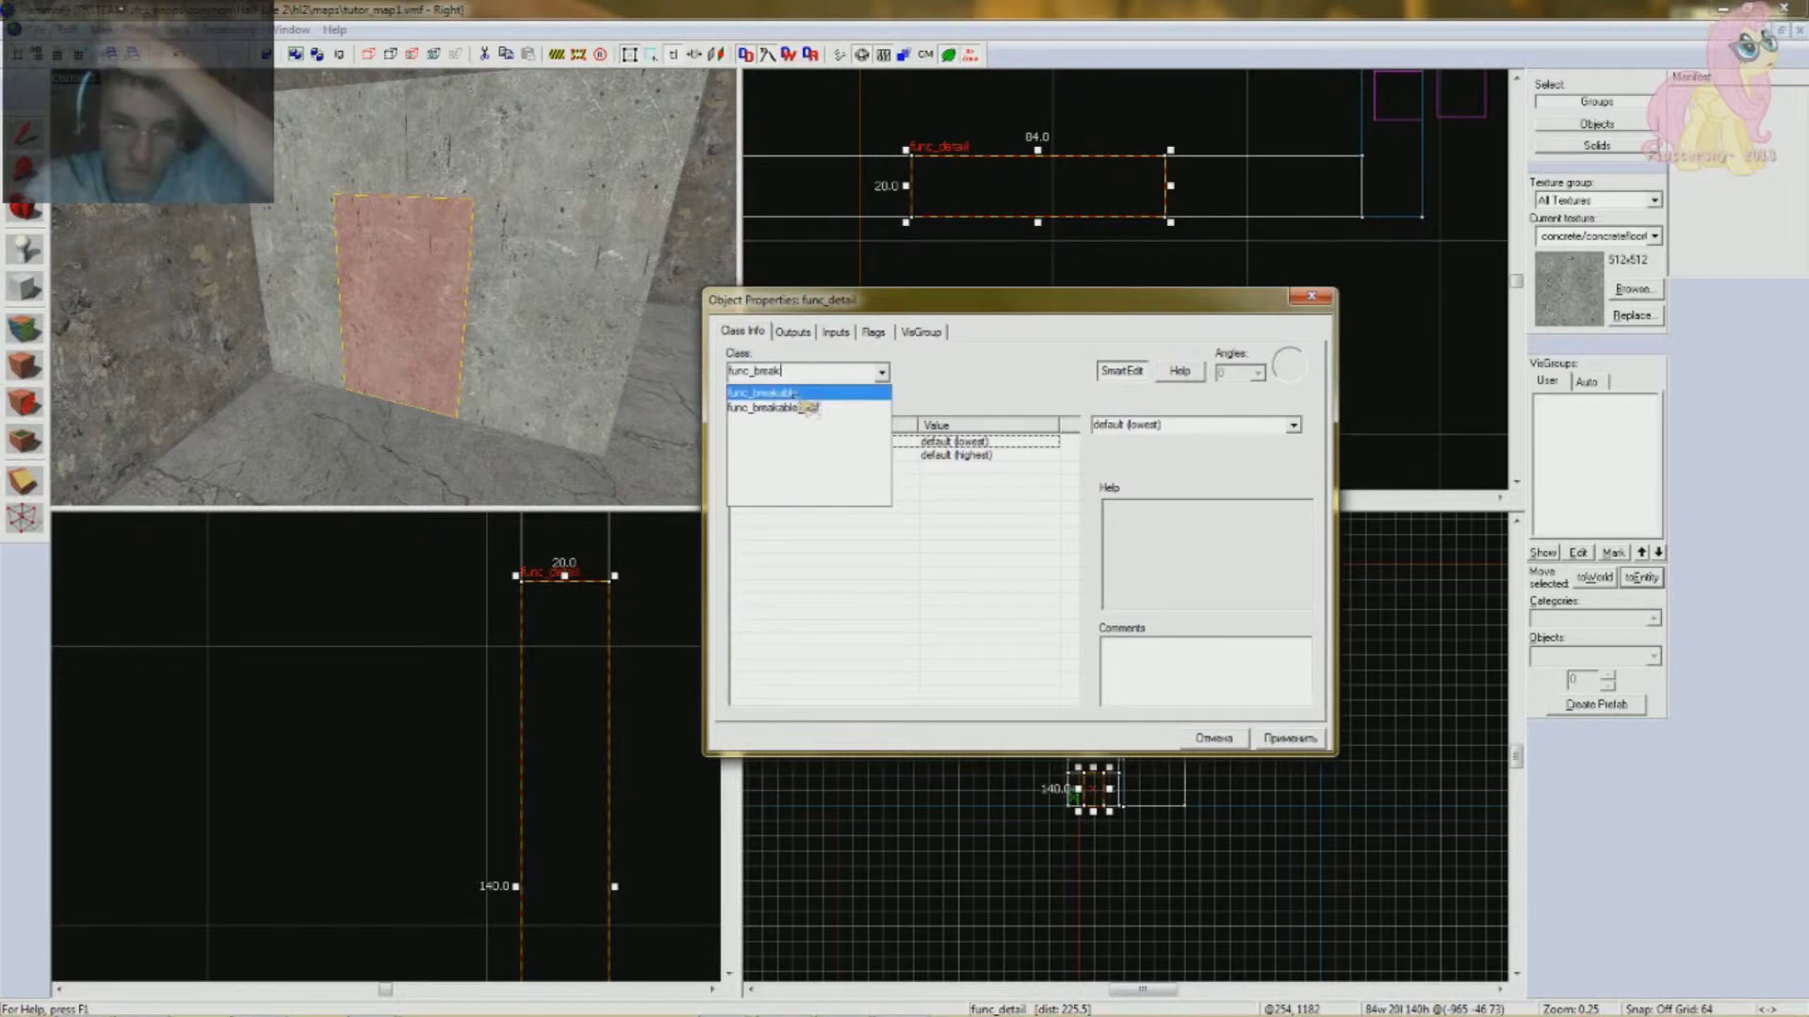
{"action": "left_click", "coordinate": [810, 392]}
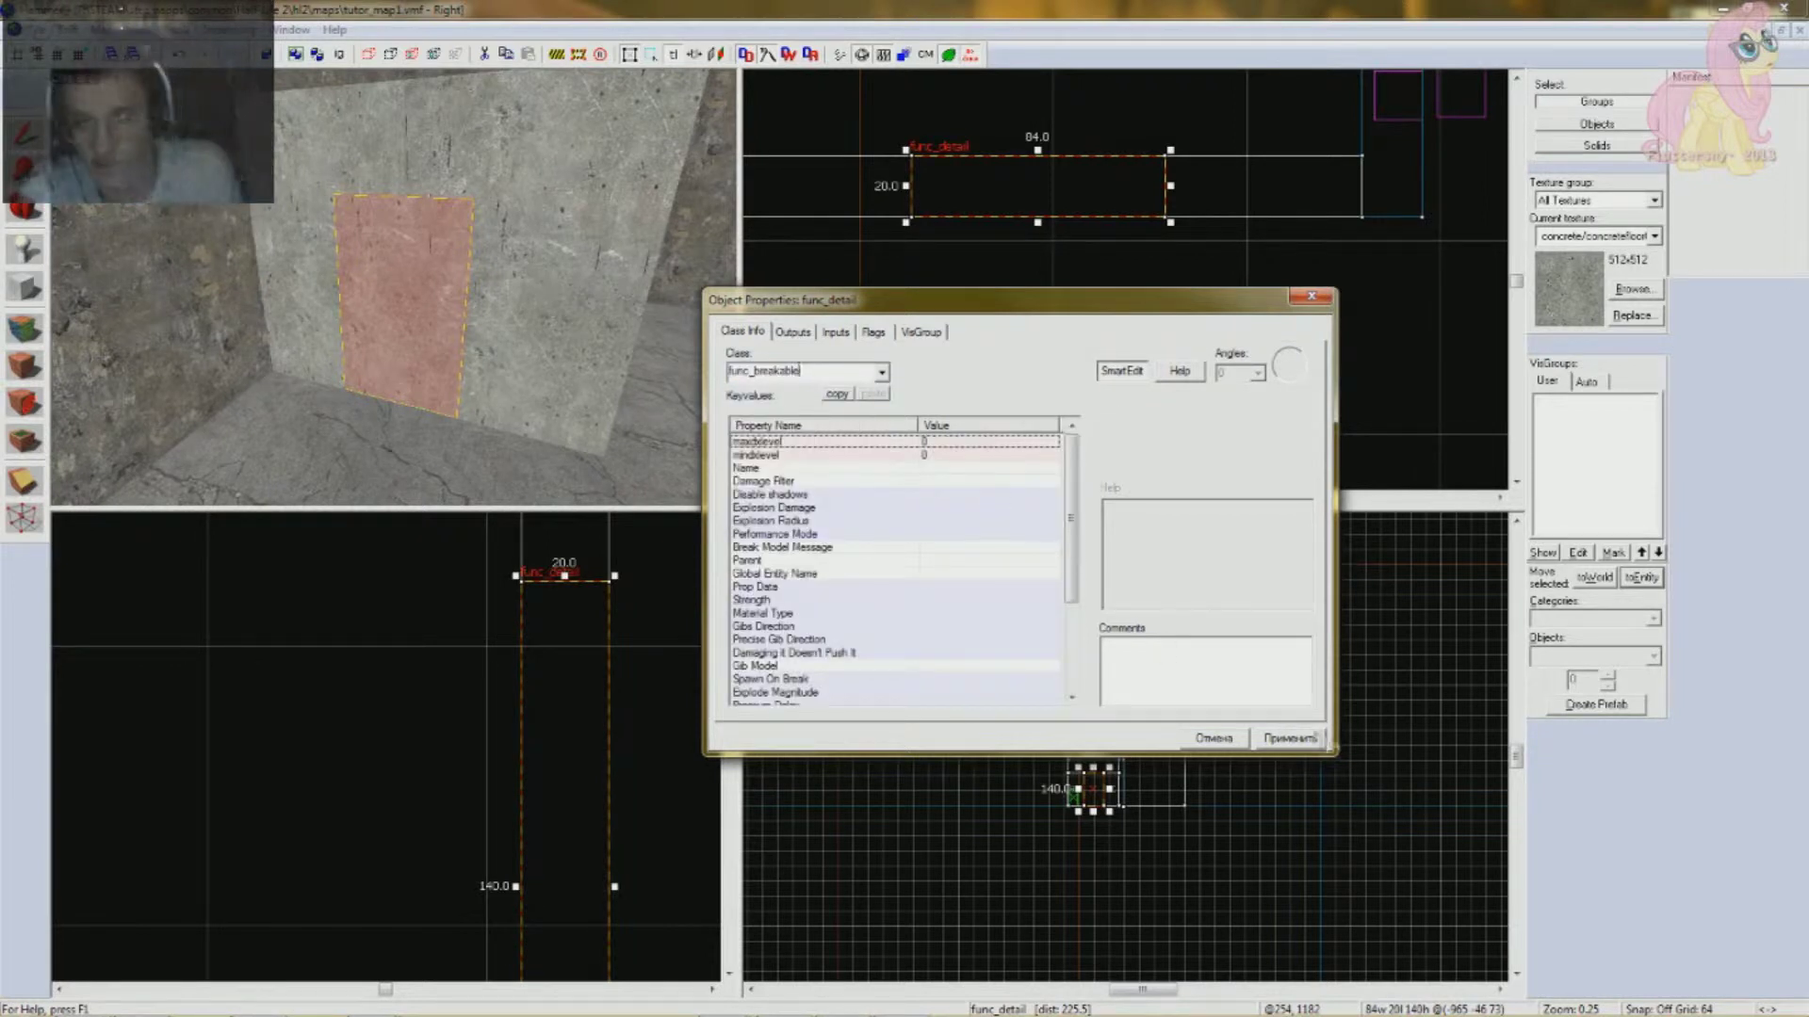
{"action": "left_click", "coordinate": [1289, 738]}
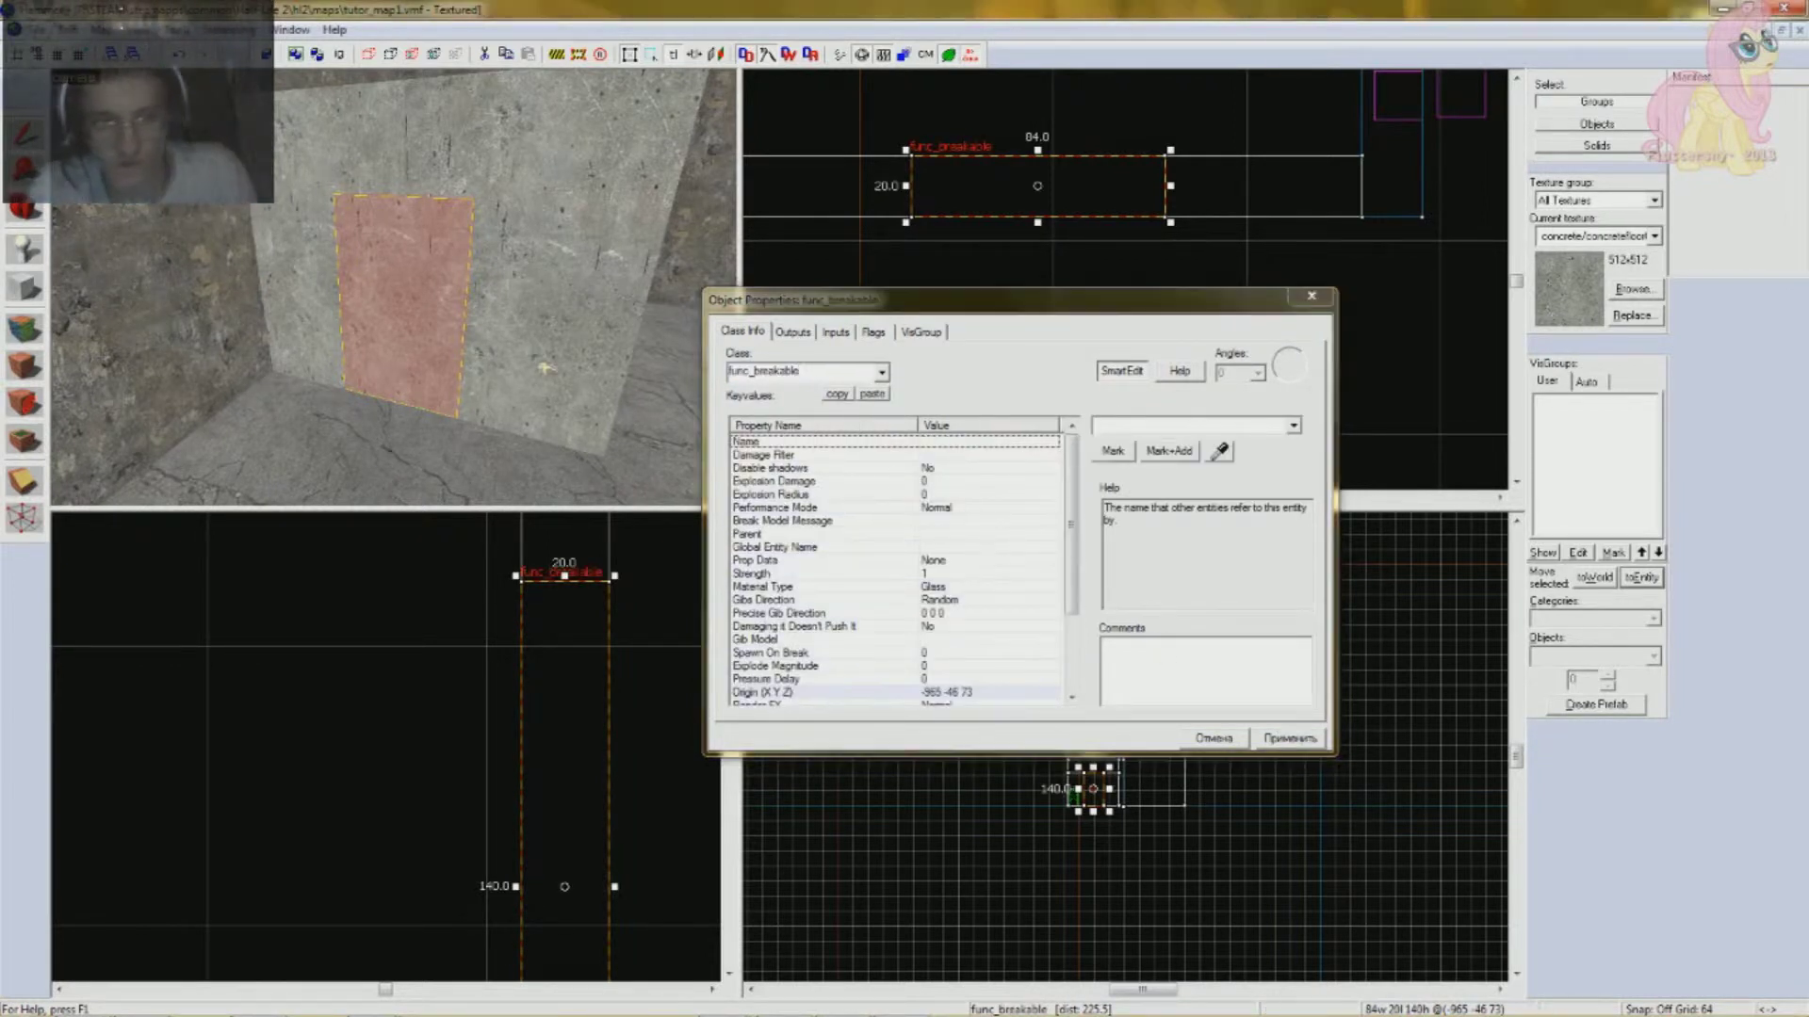
- Look through the breakable block's outputs, flags and VisGroup membership
{"action": "left_click", "coordinate": [549, 355]}
{"action": "left_click", "coordinate": [422, 313]}
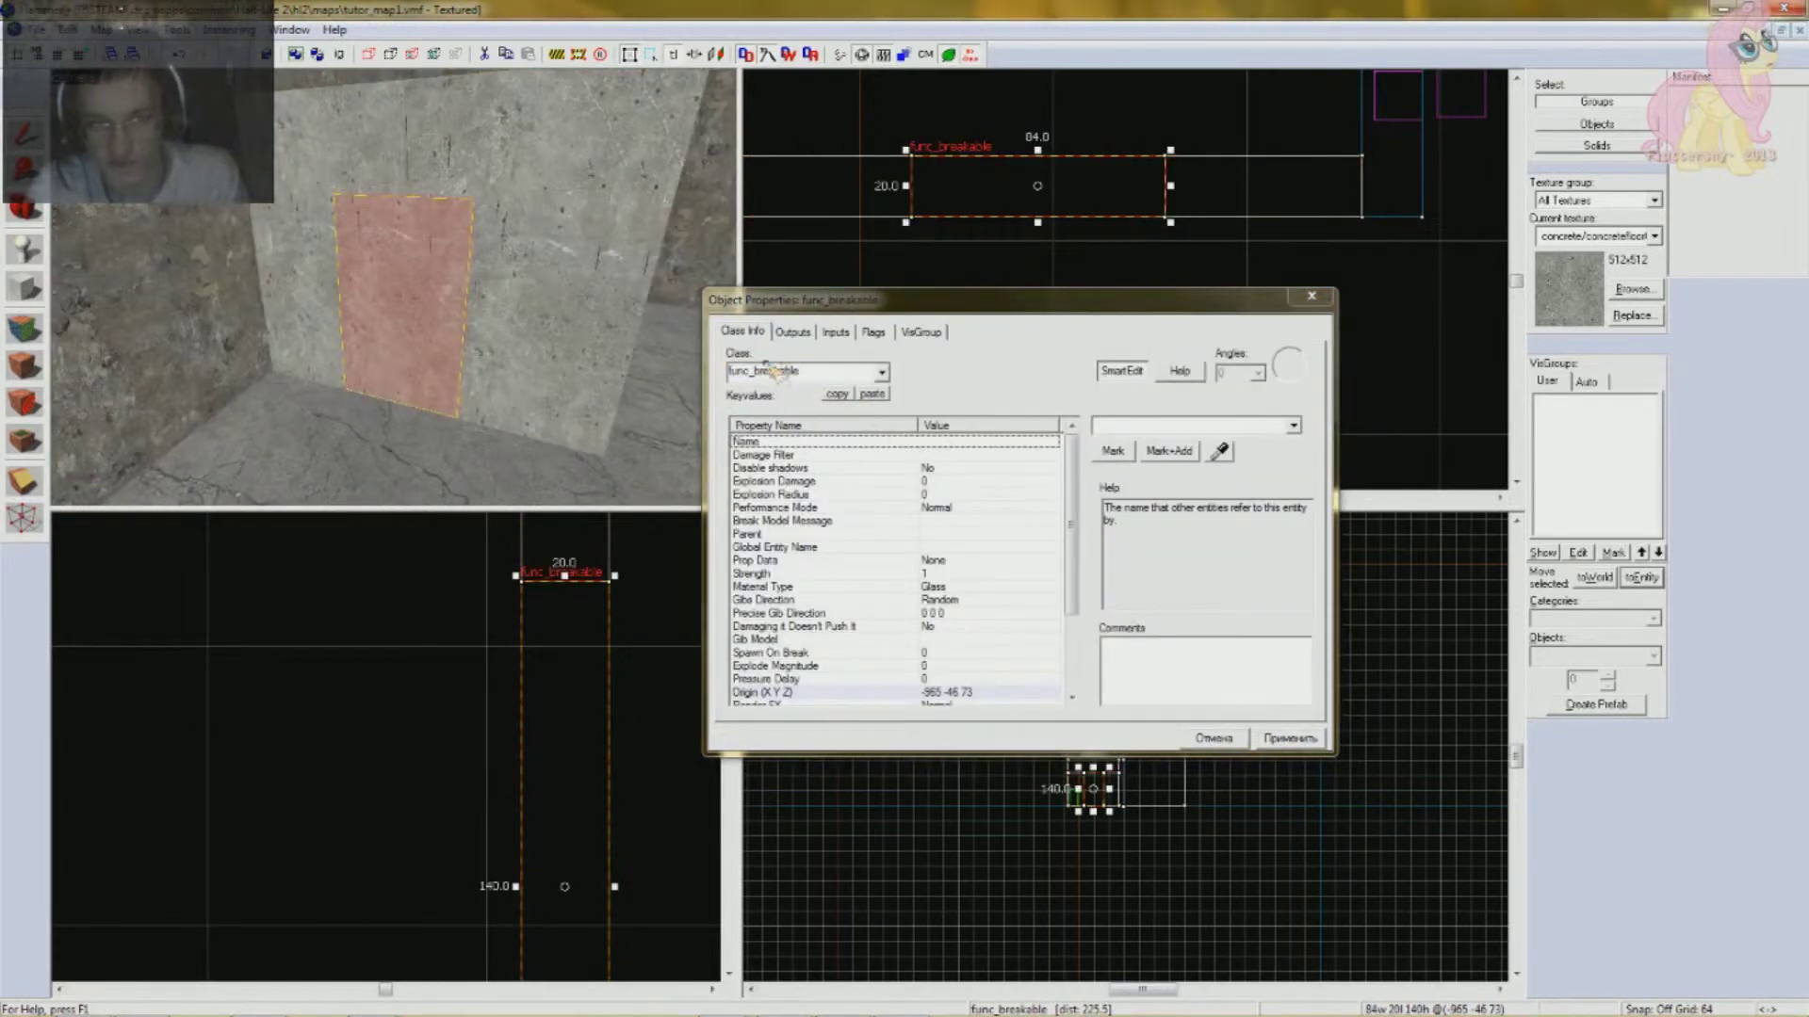
{"action": "left_click", "coordinate": [567, 324]}
{"action": "left_click", "coordinate": [428, 319]}
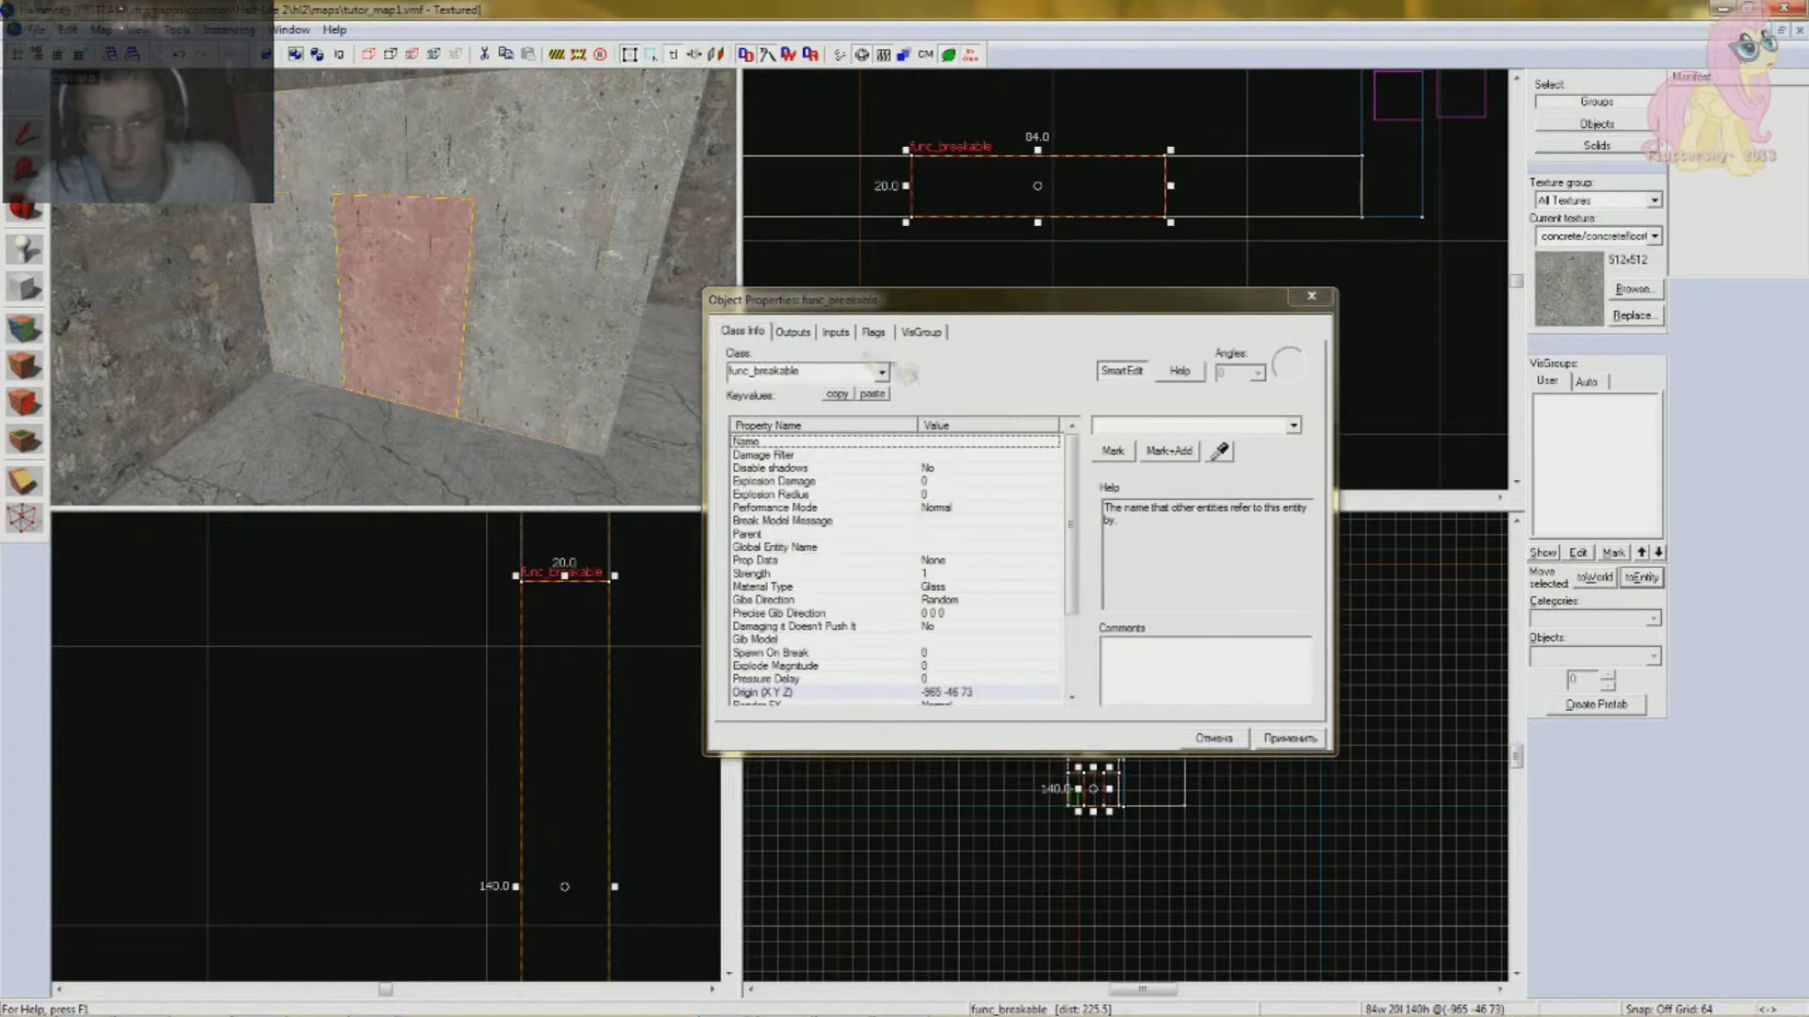
{"action": "left_click", "coordinate": [793, 331]}
{"action": "left_click", "coordinate": [873, 332]}
{"action": "left_click", "coordinate": [921, 331]}
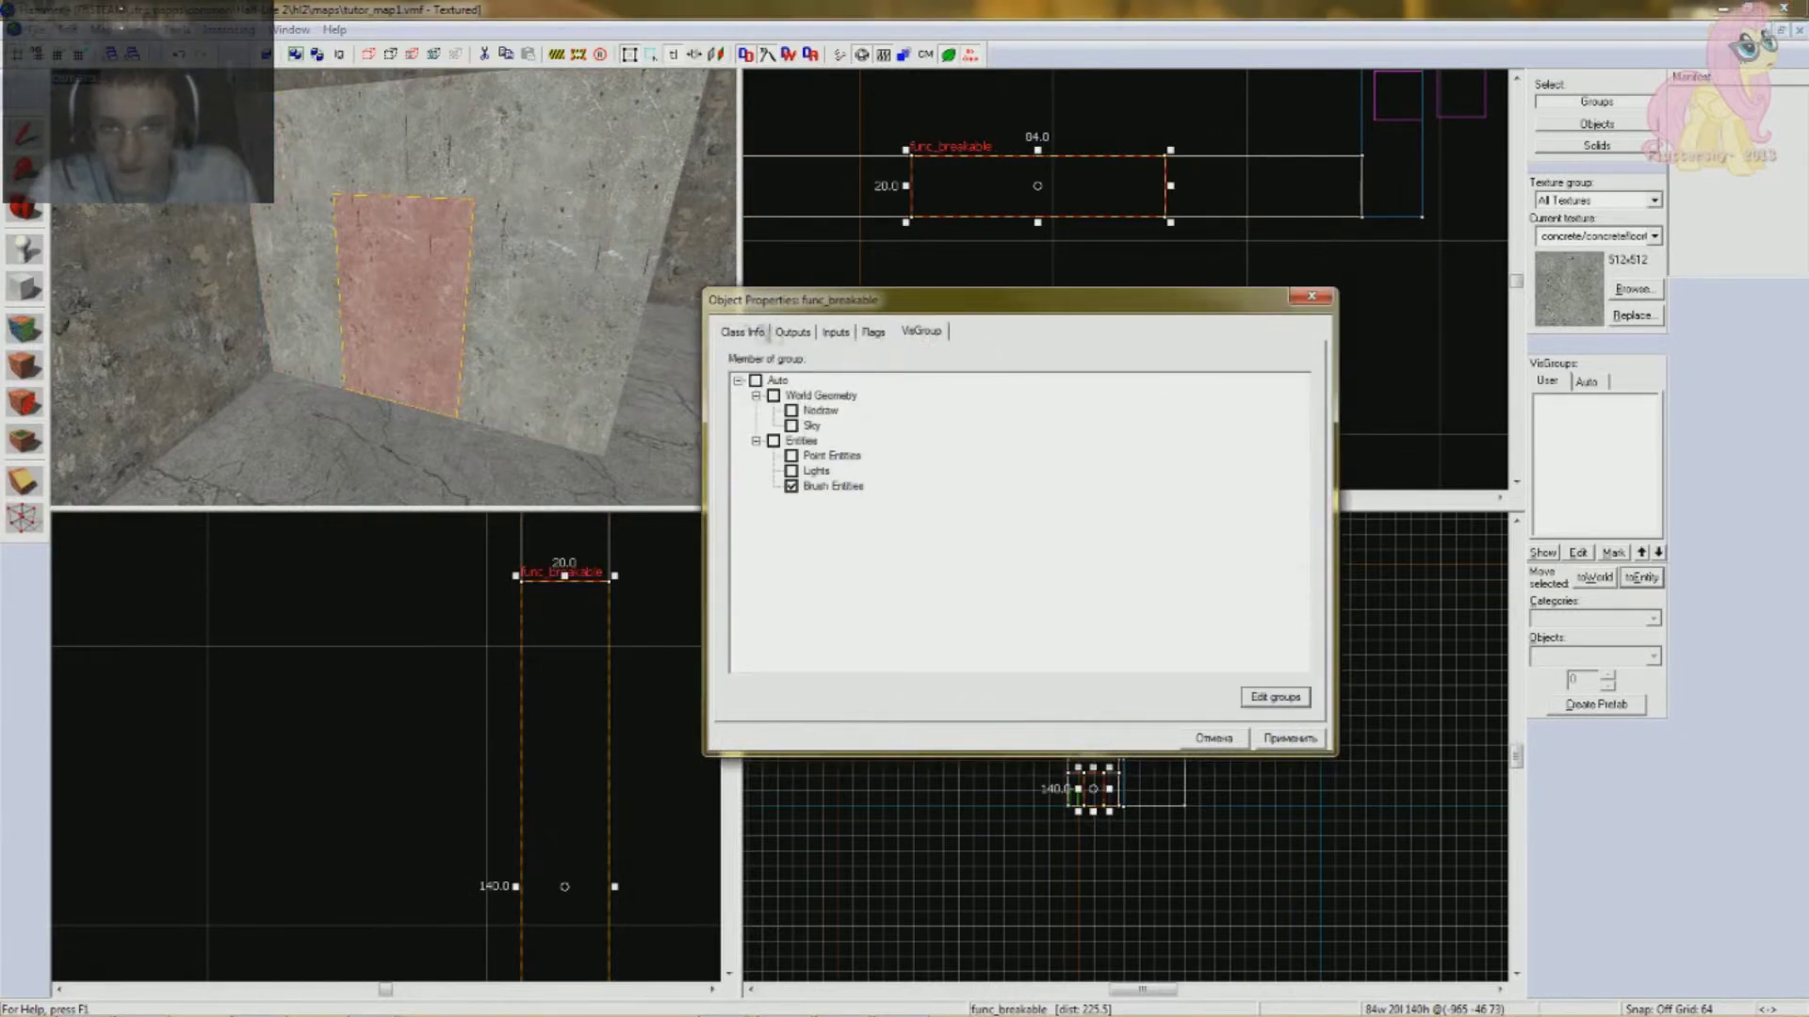
{"action": "left_click", "coordinate": [742, 331]}
- Name the breakable block map_break1 and apply the name
{"action": "left_click", "coordinate": [812, 468]}
{"action": "left_click", "coordinate": [785, 441]}
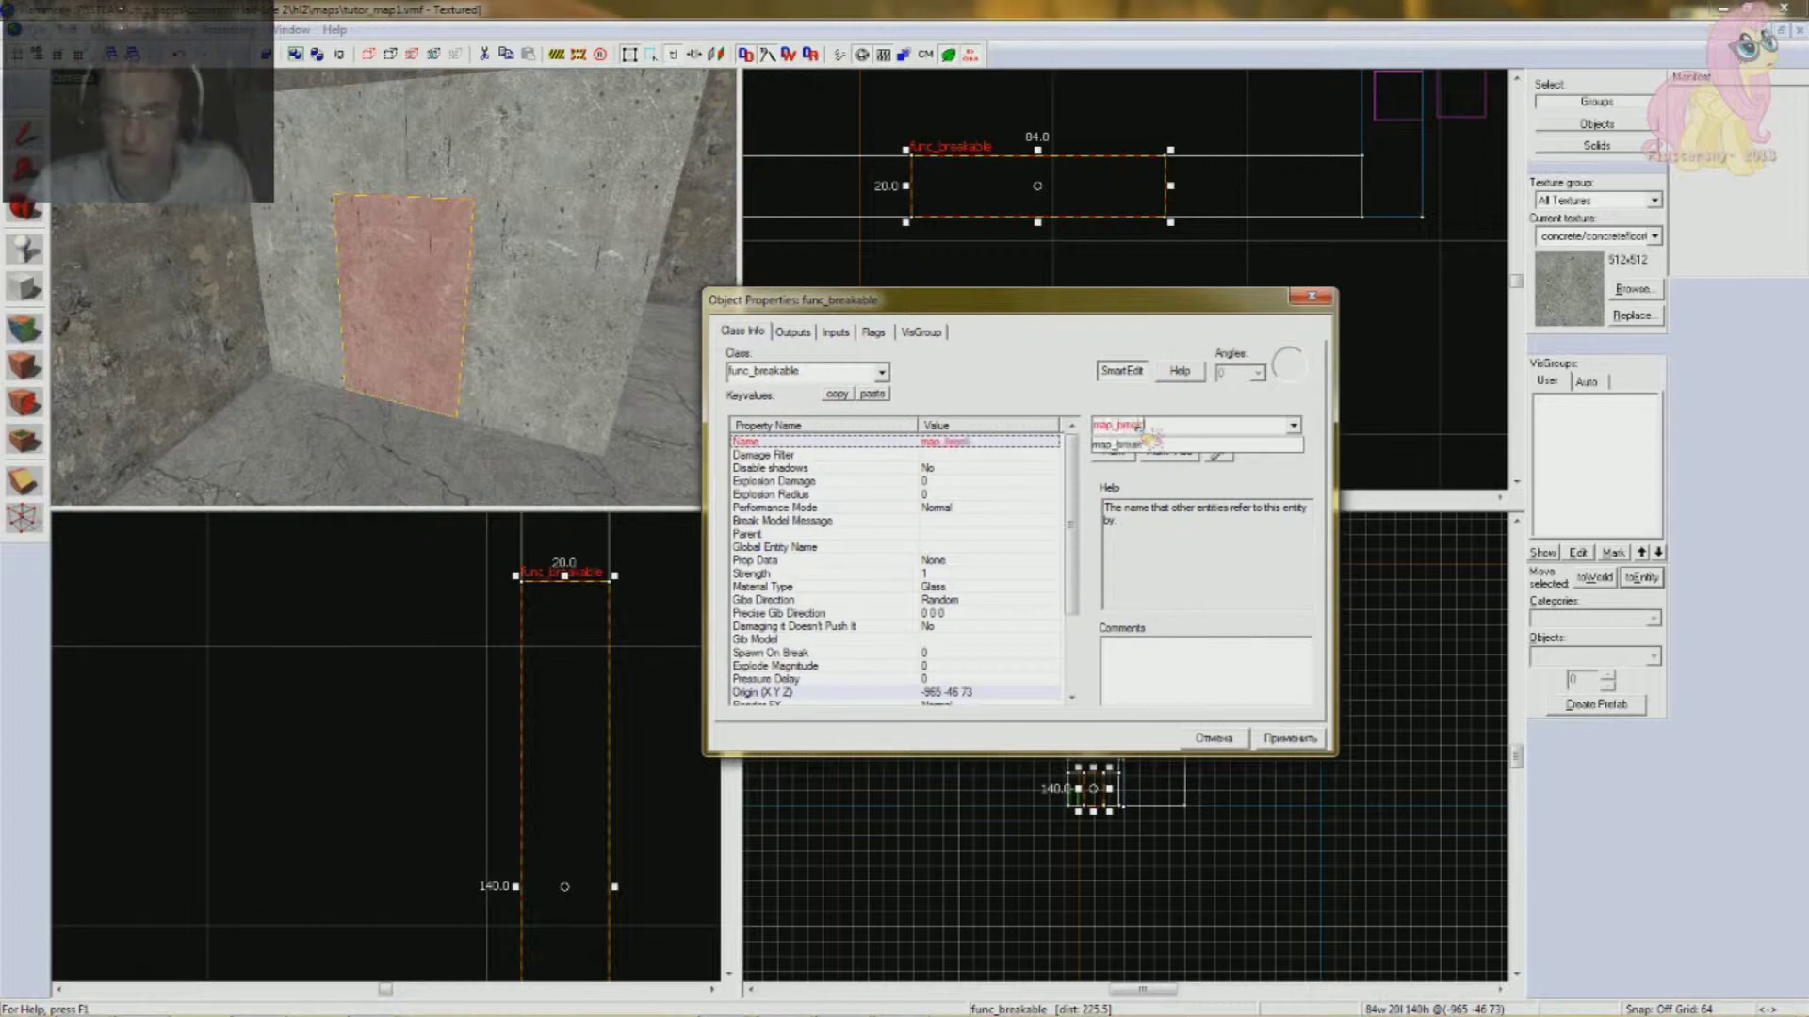
{"action": "type", "text": "1"}
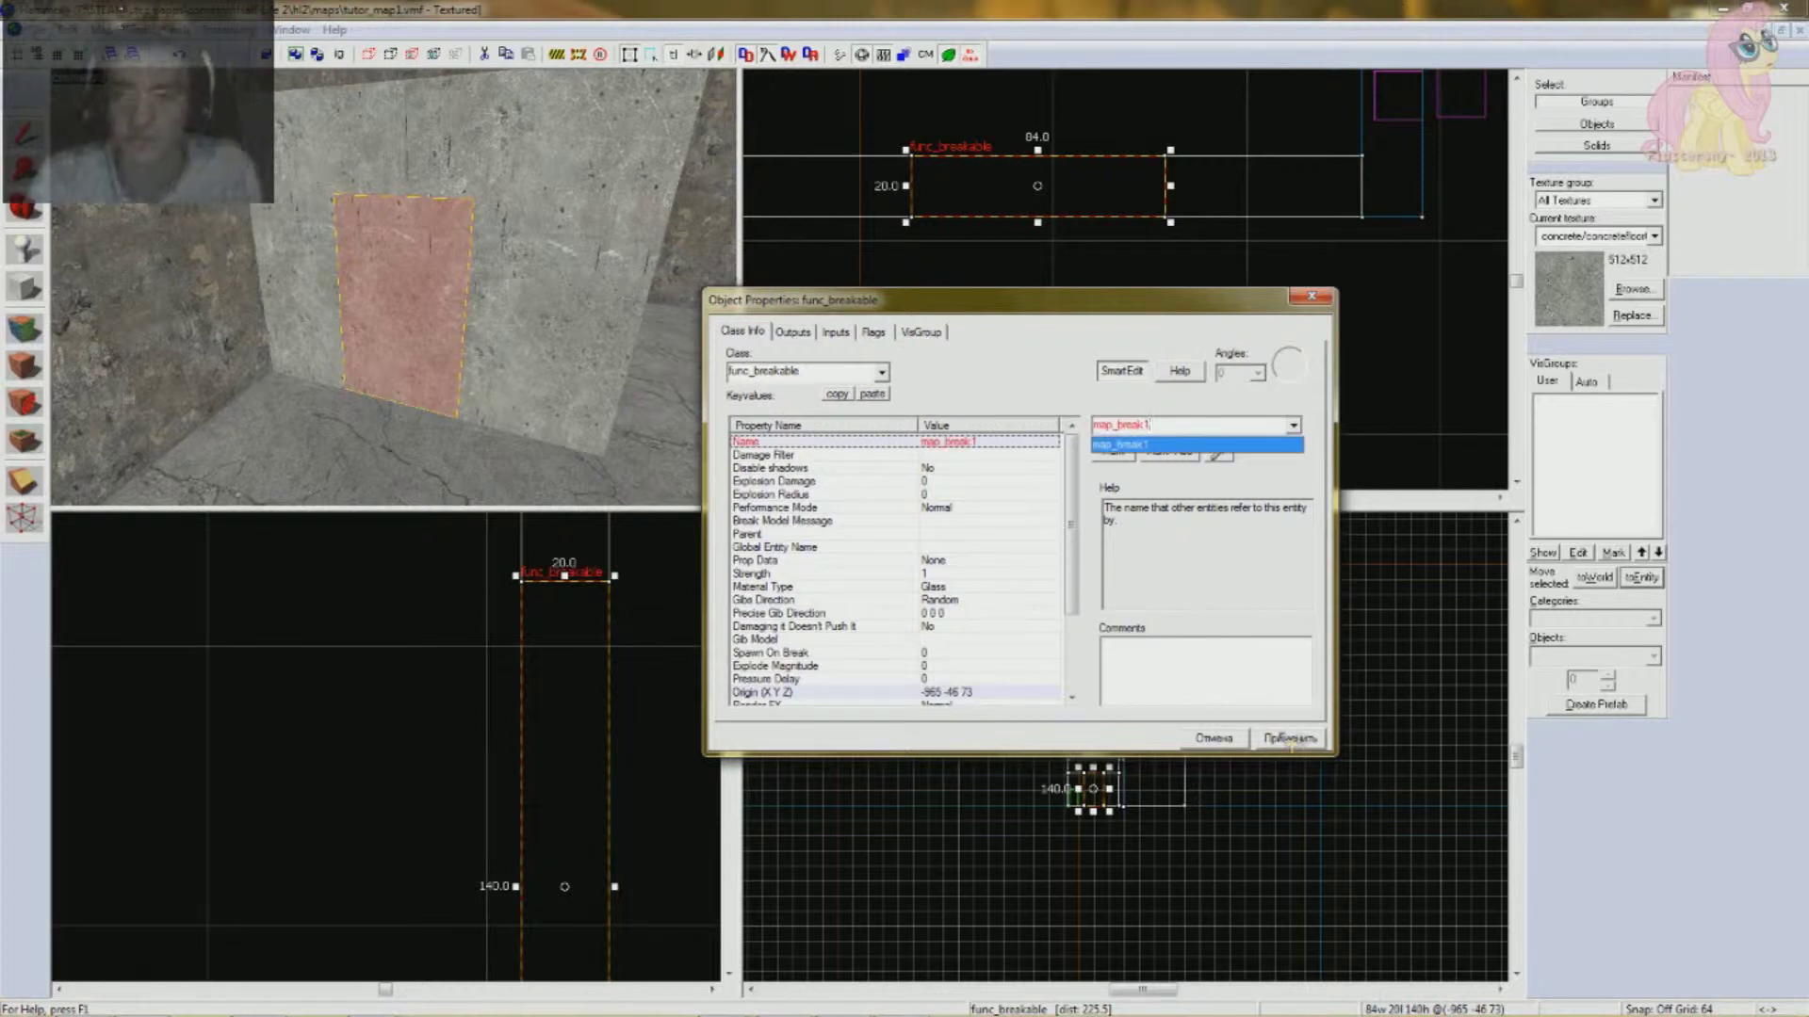
{"action": "left_click", "coordinate": [1291, 740]}
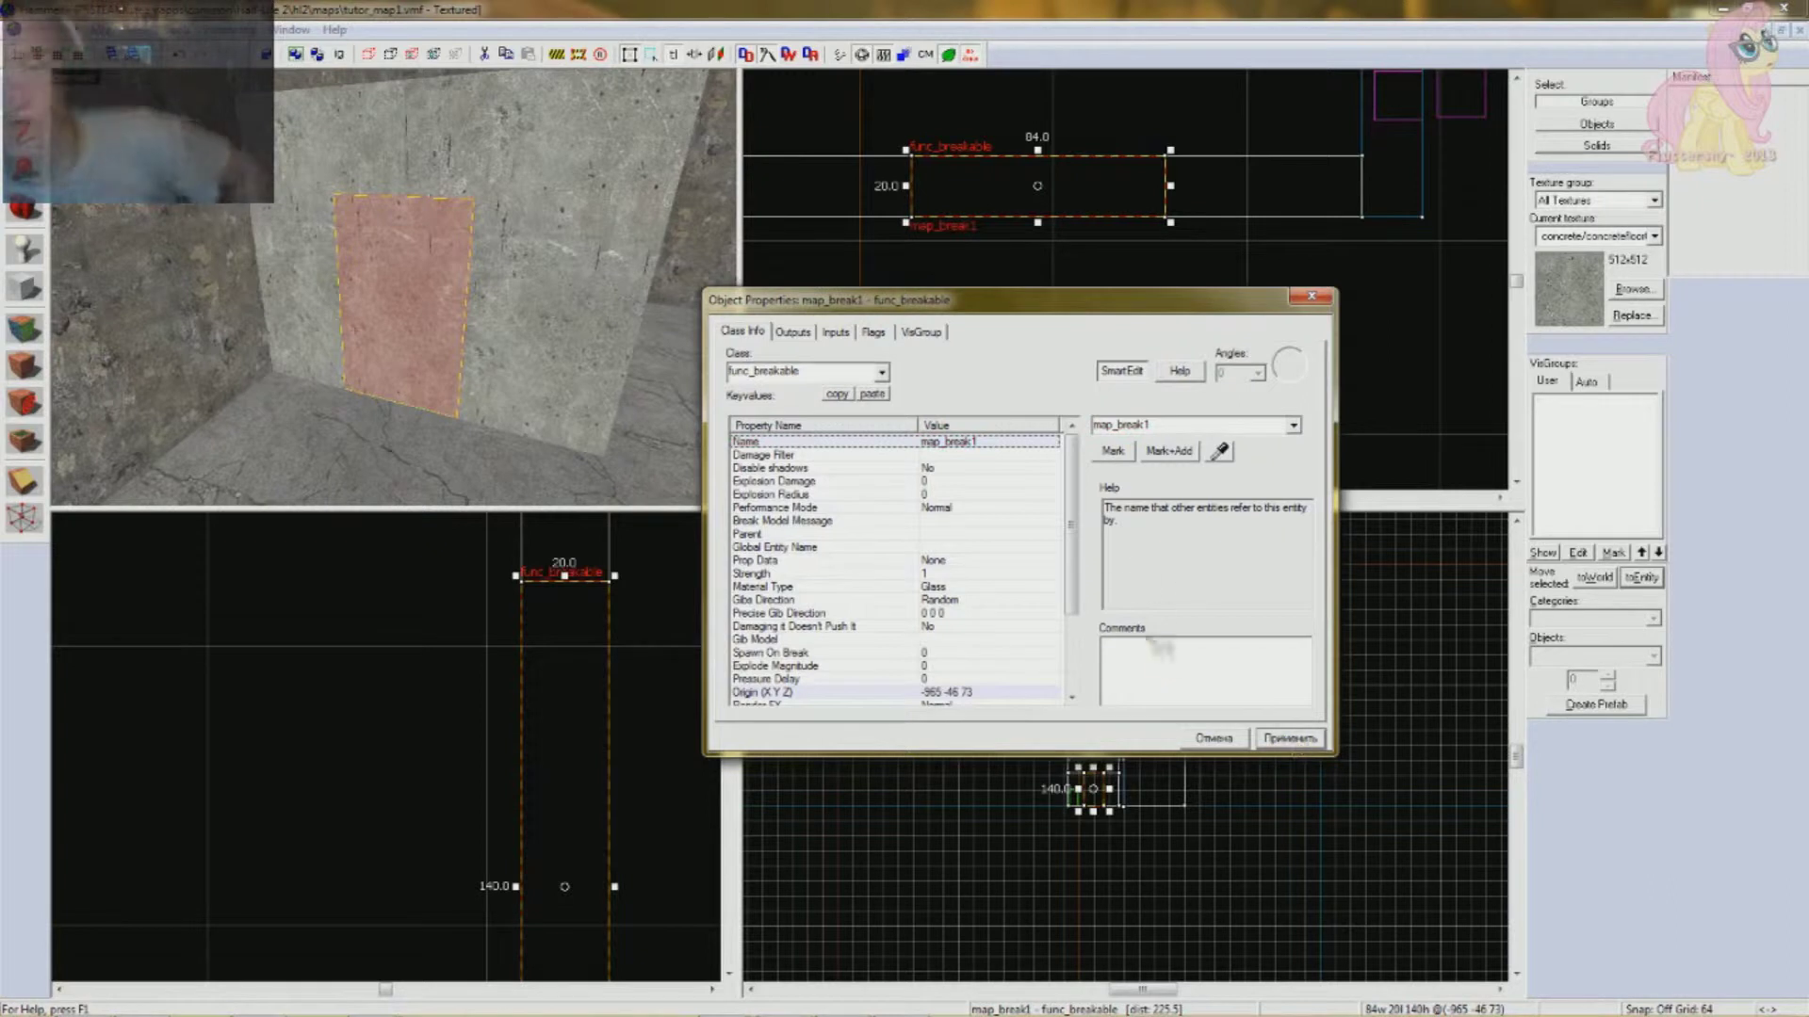
{"action": "left_click", "coordinate": [628, 349]}
{"action": "left_click", "coordinate": [593, 286]}
{"action": "left_click", "coordinate": [420, 293]}
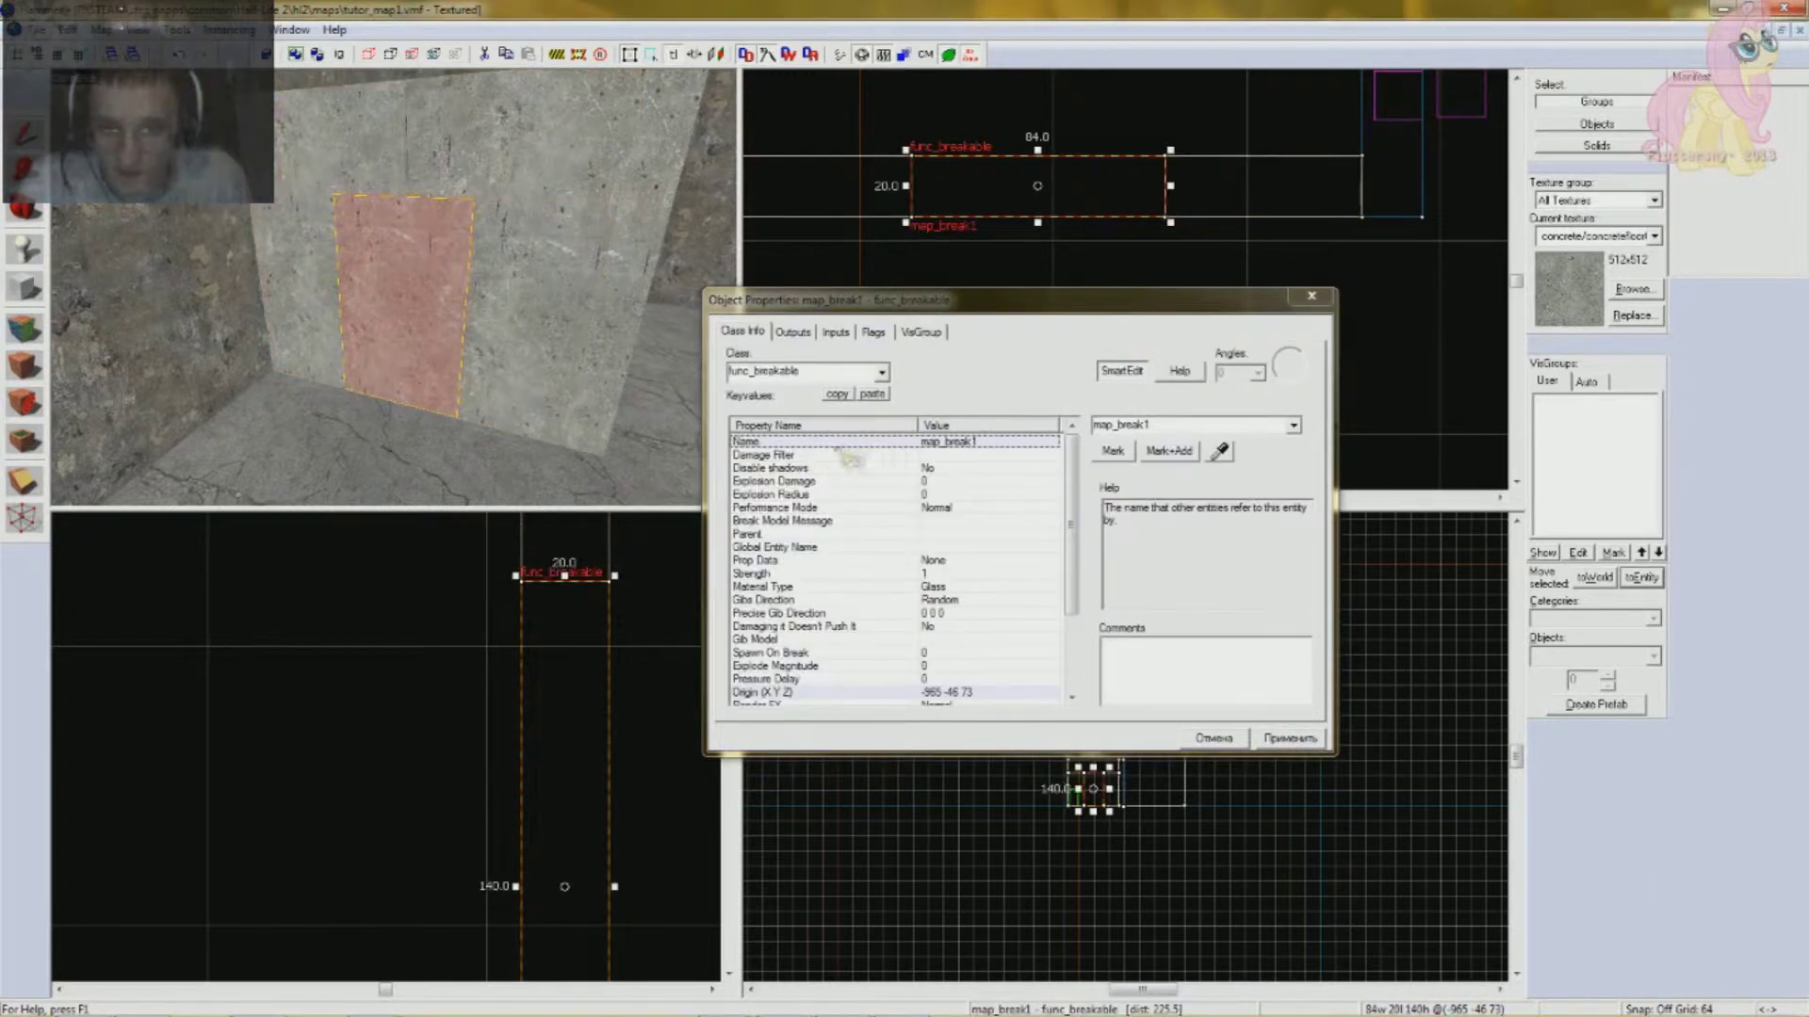
- Set the breakable block's Strength to 0 and its Material Type to Rocks
{"action": "left_click_drag", "start_coordinate": [1075, 557], "coordinate": [1075, 554]}
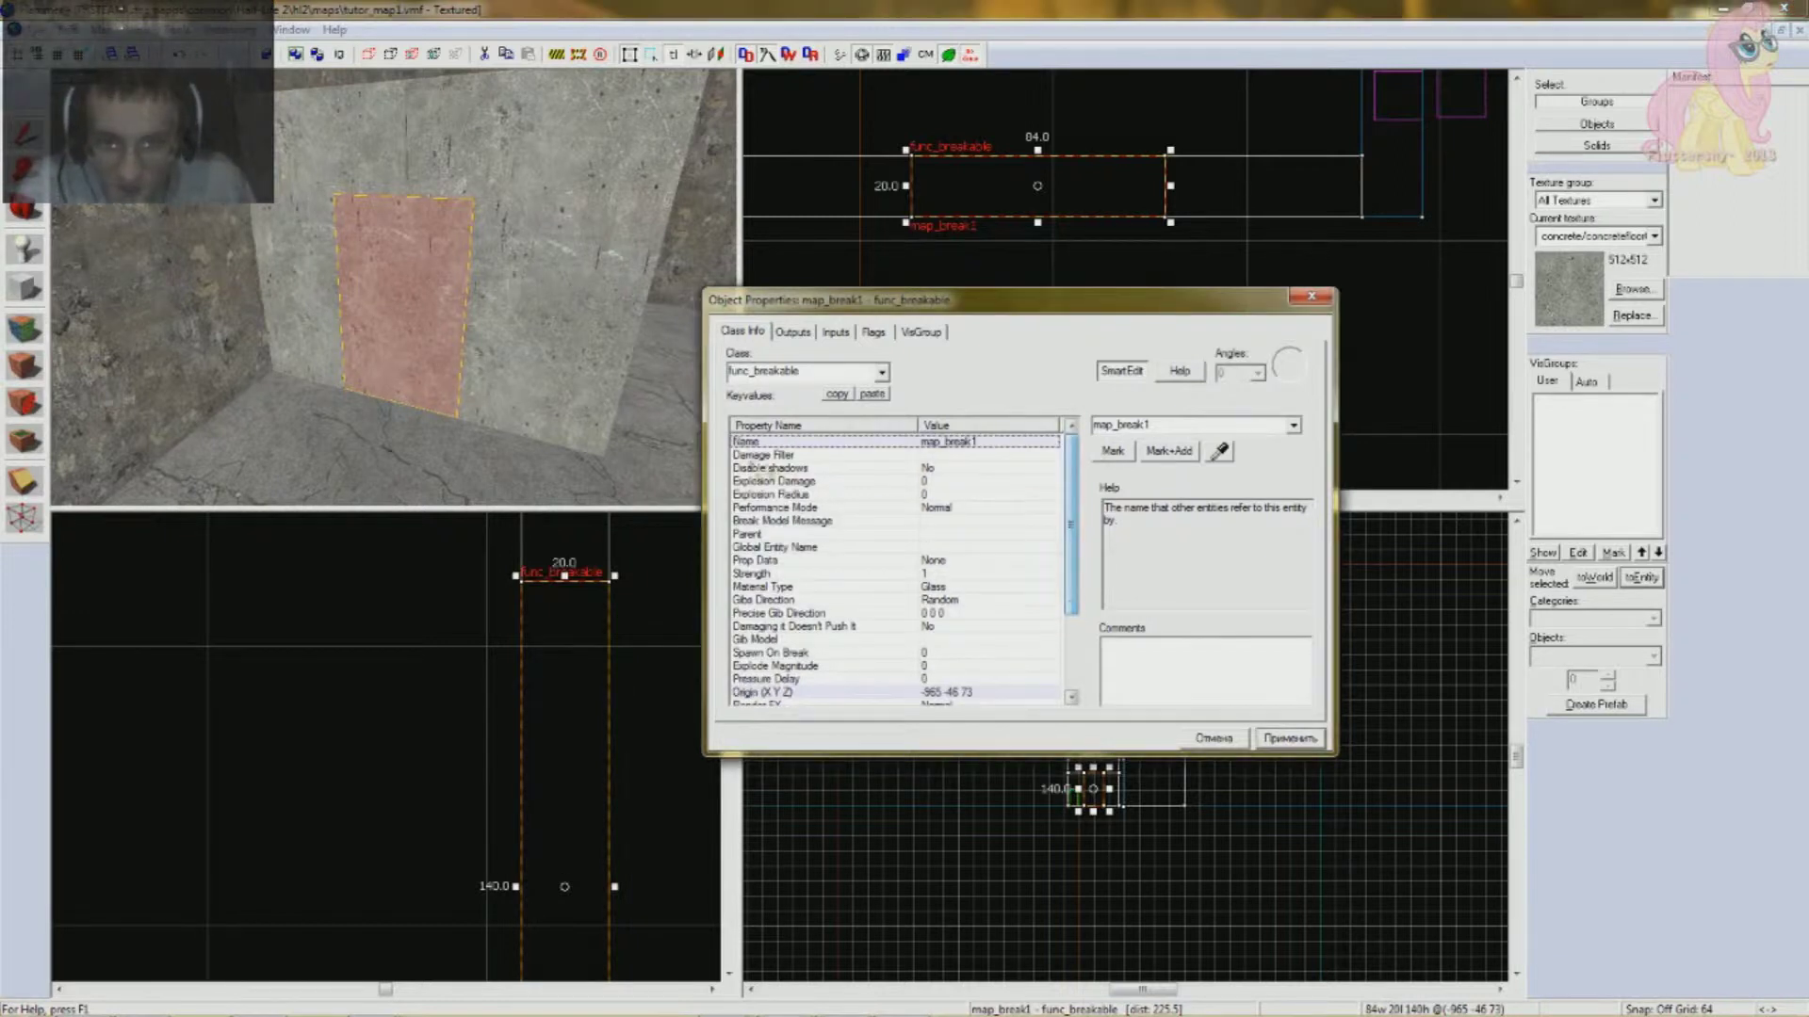
{"action": "left_click", "coordinate": [754, 574]}
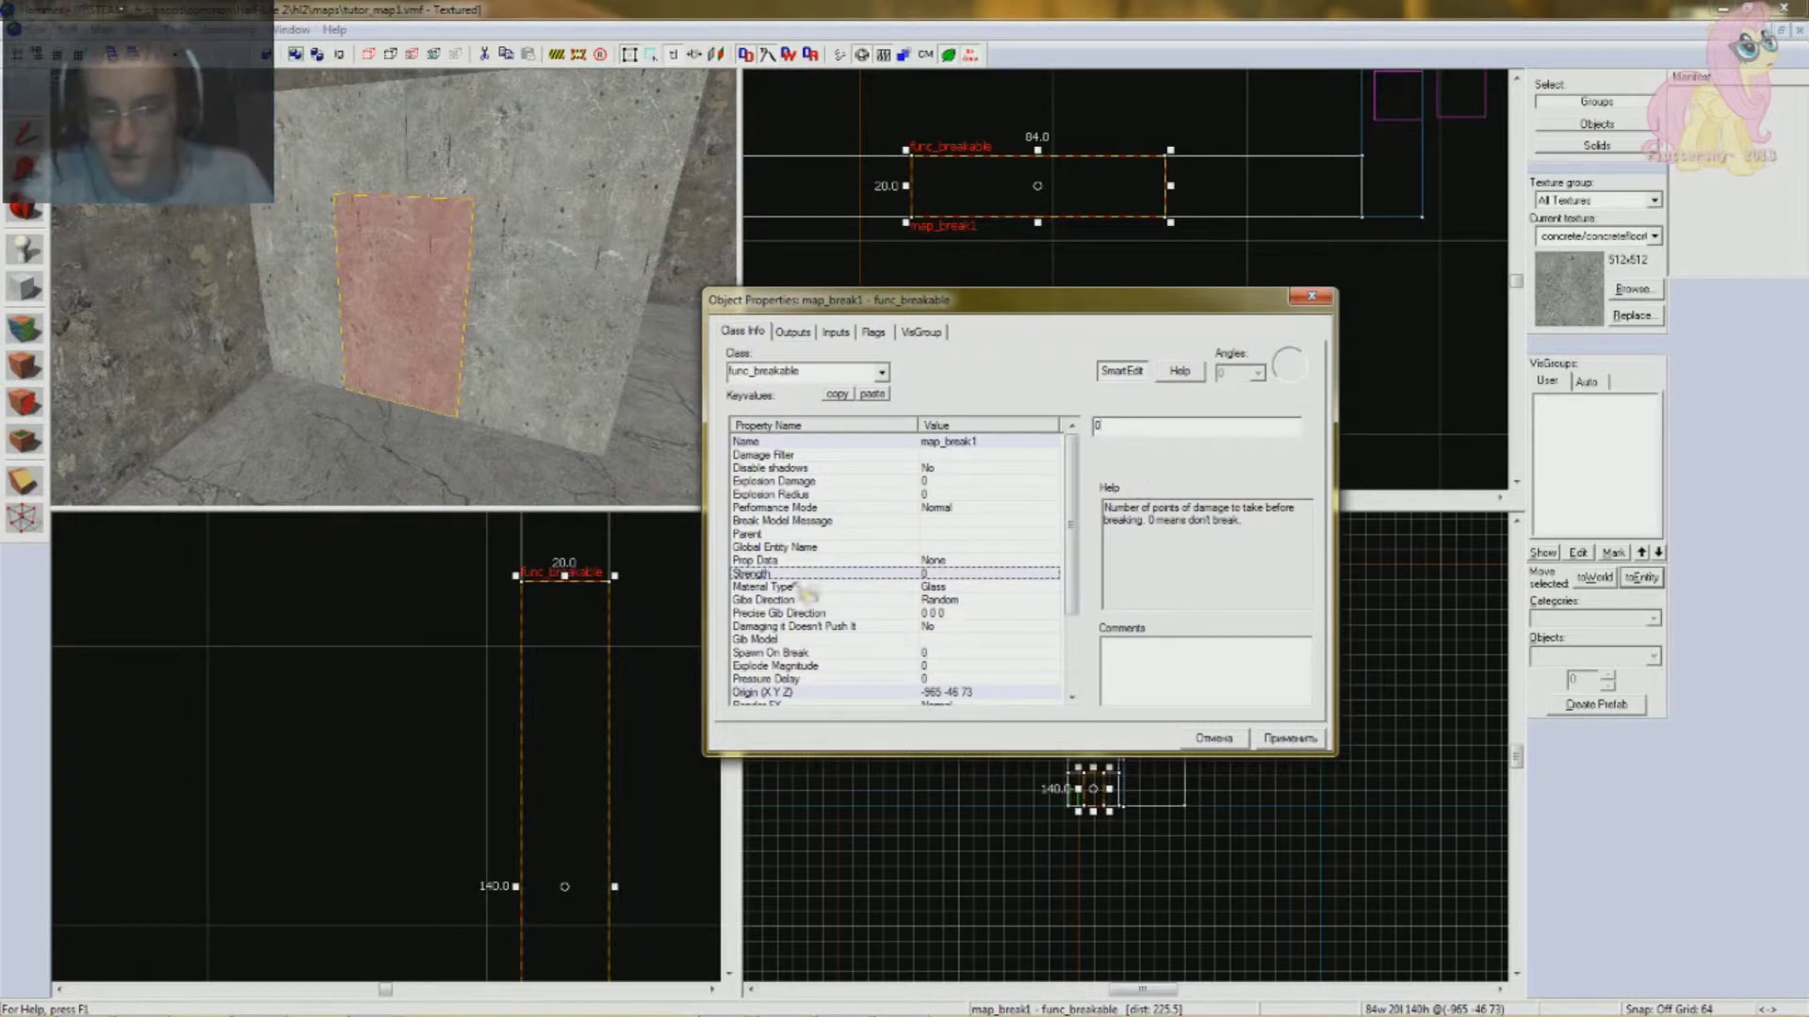
{"action": "left_click", "coordinate": [773, 587]}
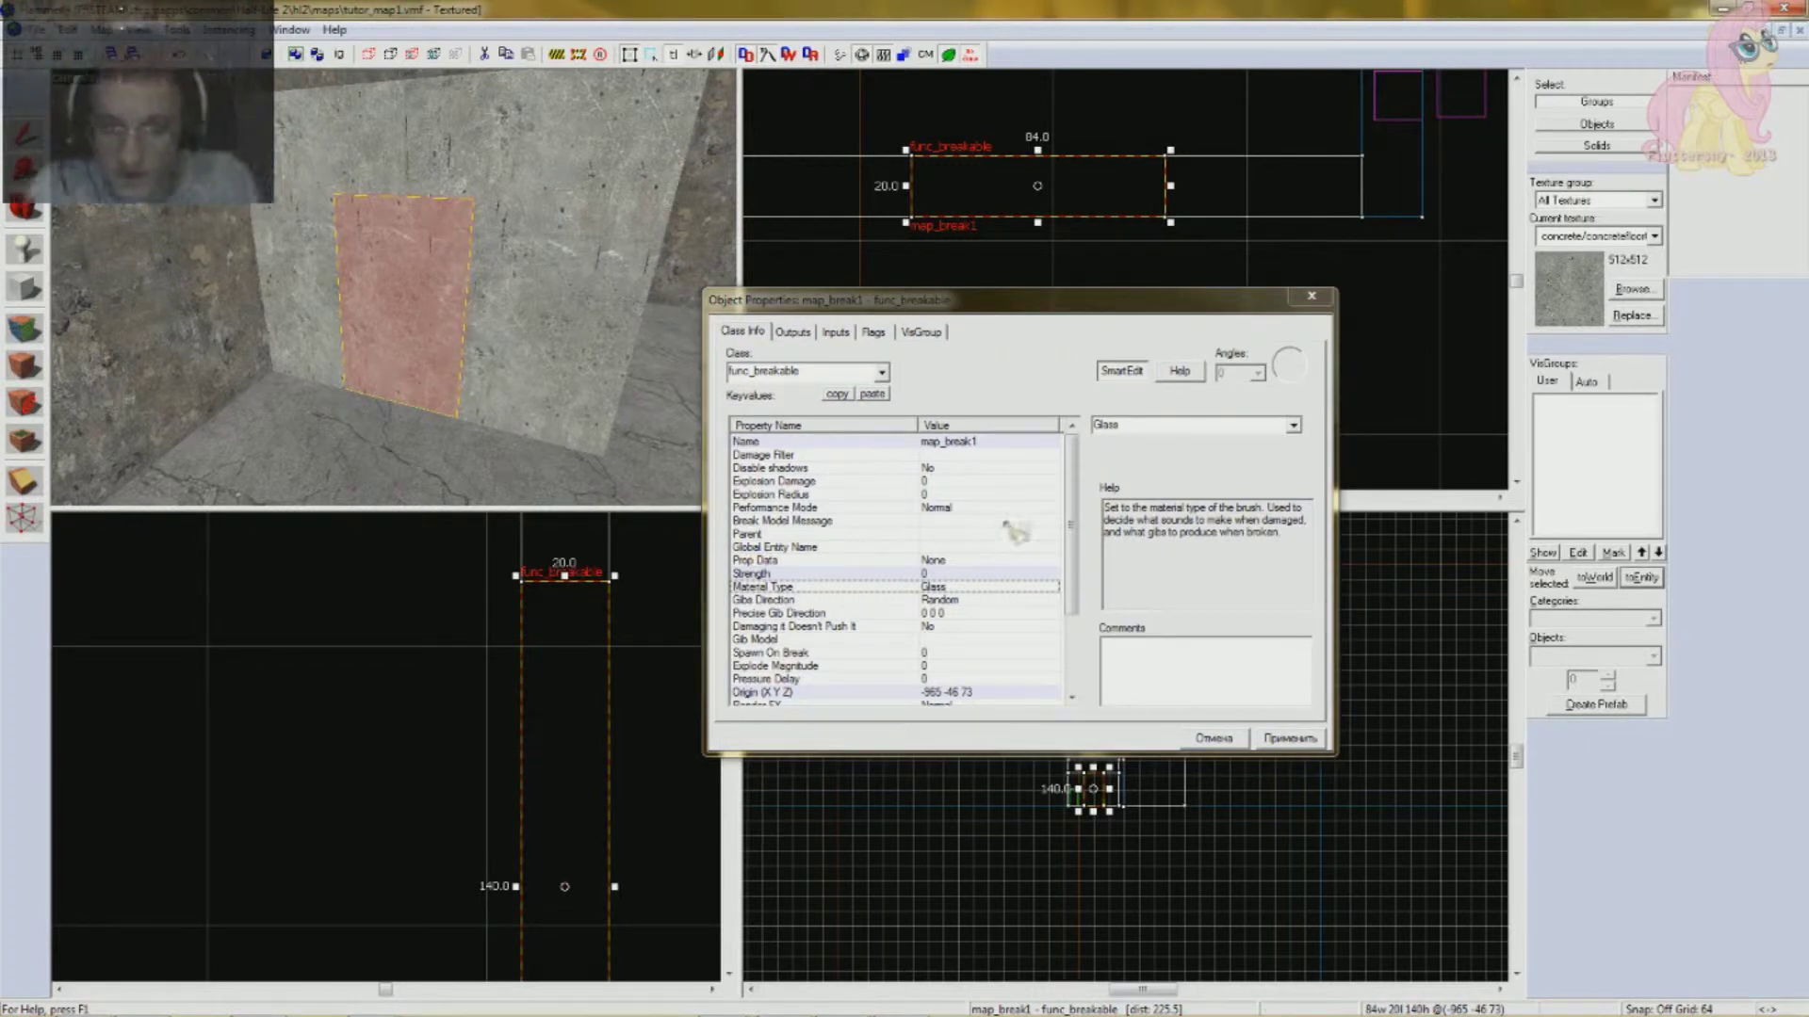
{"action": "left_click", "coordinate": [1292, 426]}
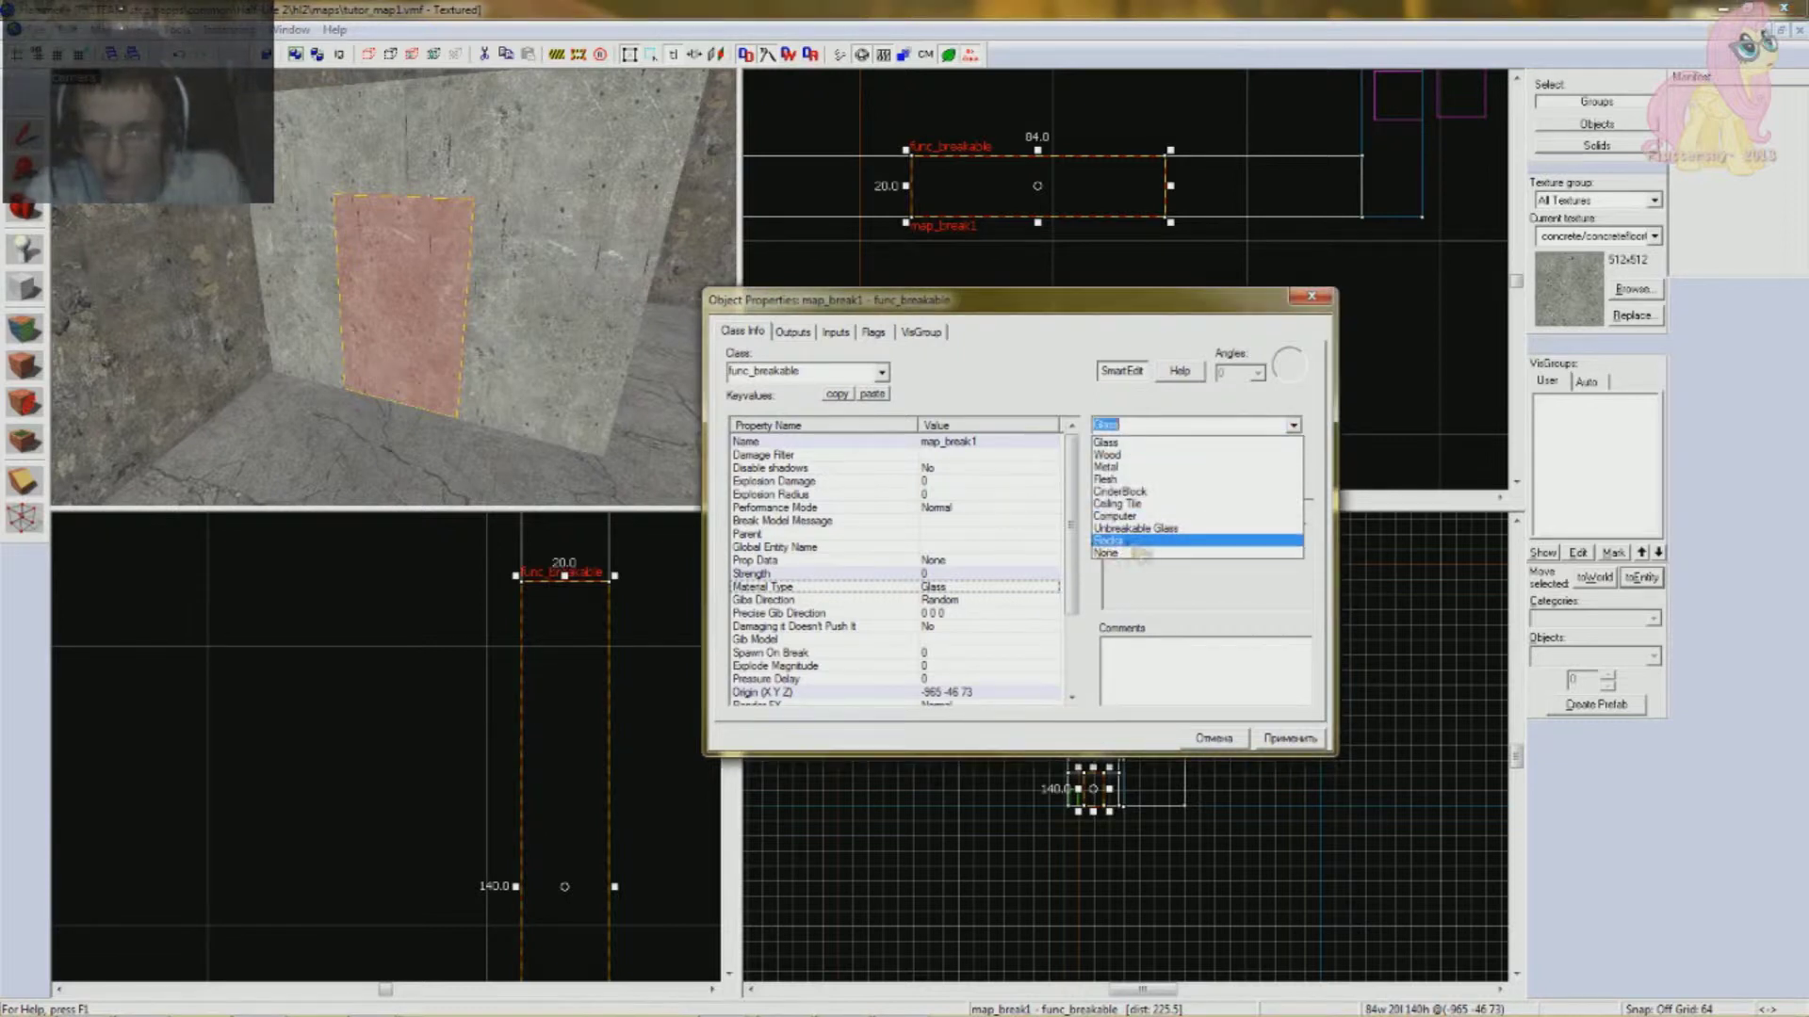
{"action": "left_click", "coordinate": [1130, 542]}
{"action": "left_click", "coordinate": [1258, 429]}
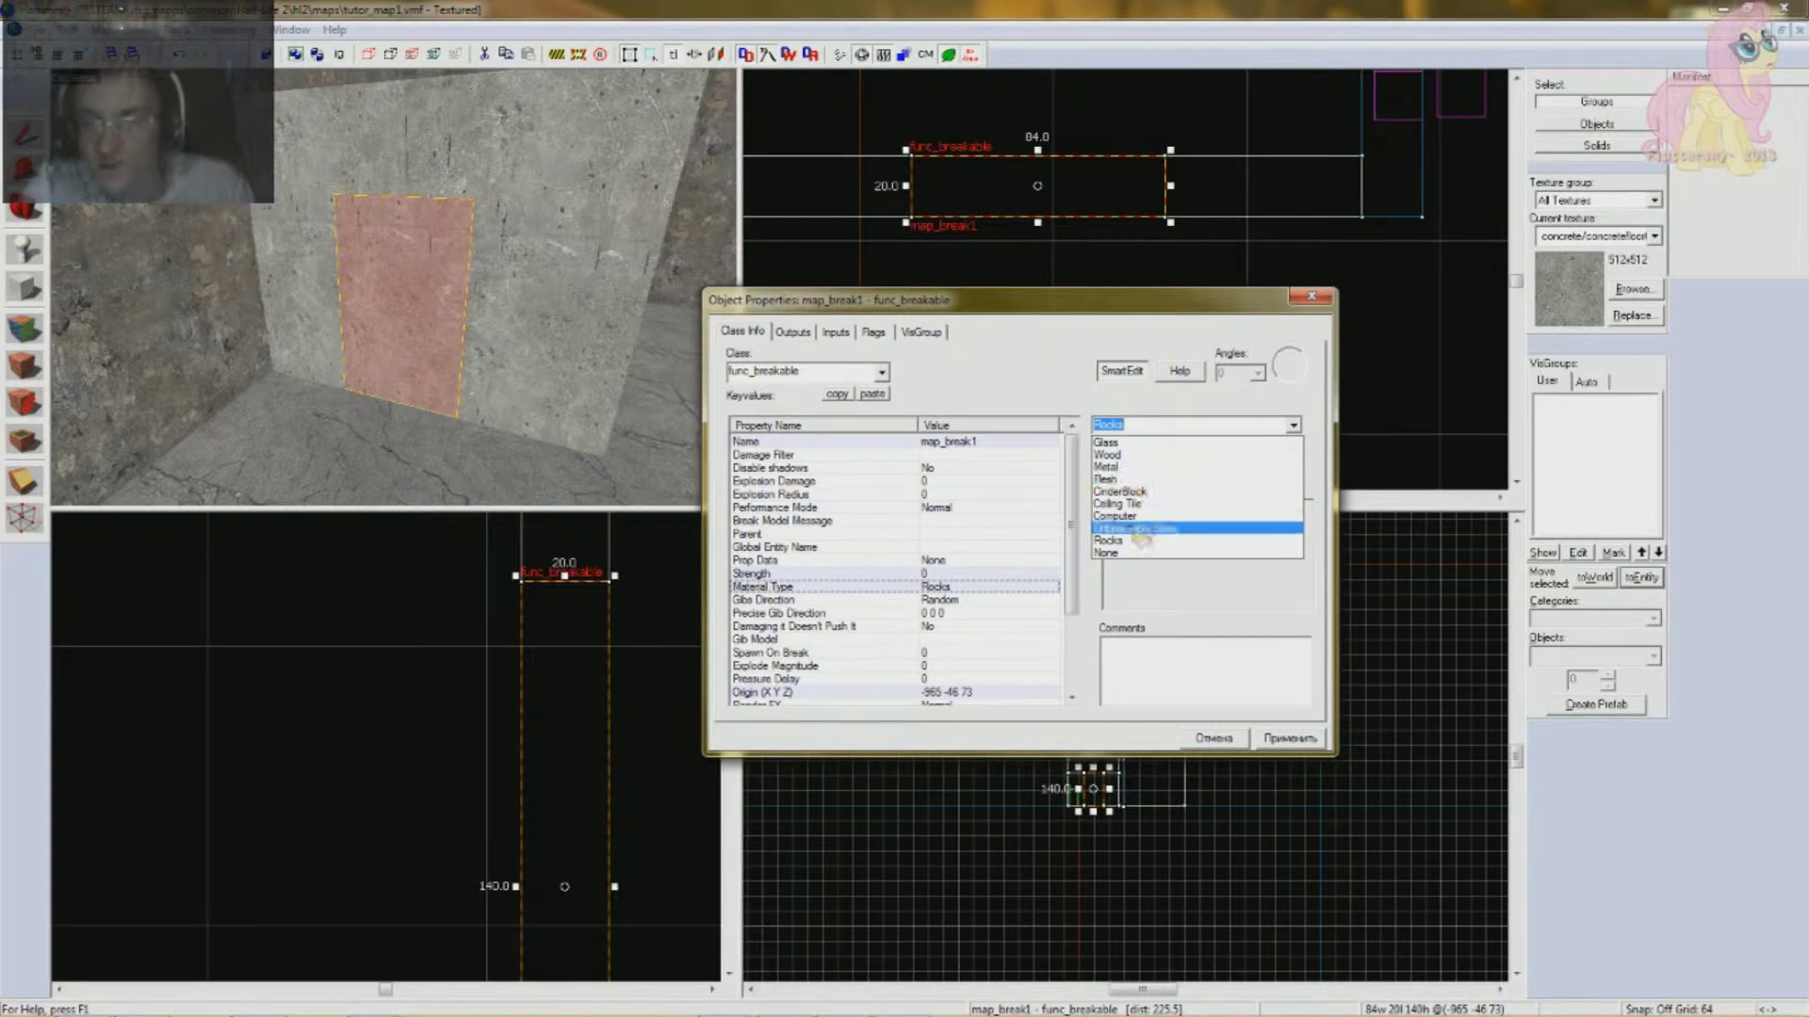
{"action": "left_click", "coordinate": [1015, 332]}
- Read the help for the Prop Data property and look over the rest of the breakable block's property list
{"action": "left_click", "coordinate": [848, 560]}
{"action": "scroll", "coordinate": [851, 576], "scroll_direction": "down", "scroll_amount": 3}
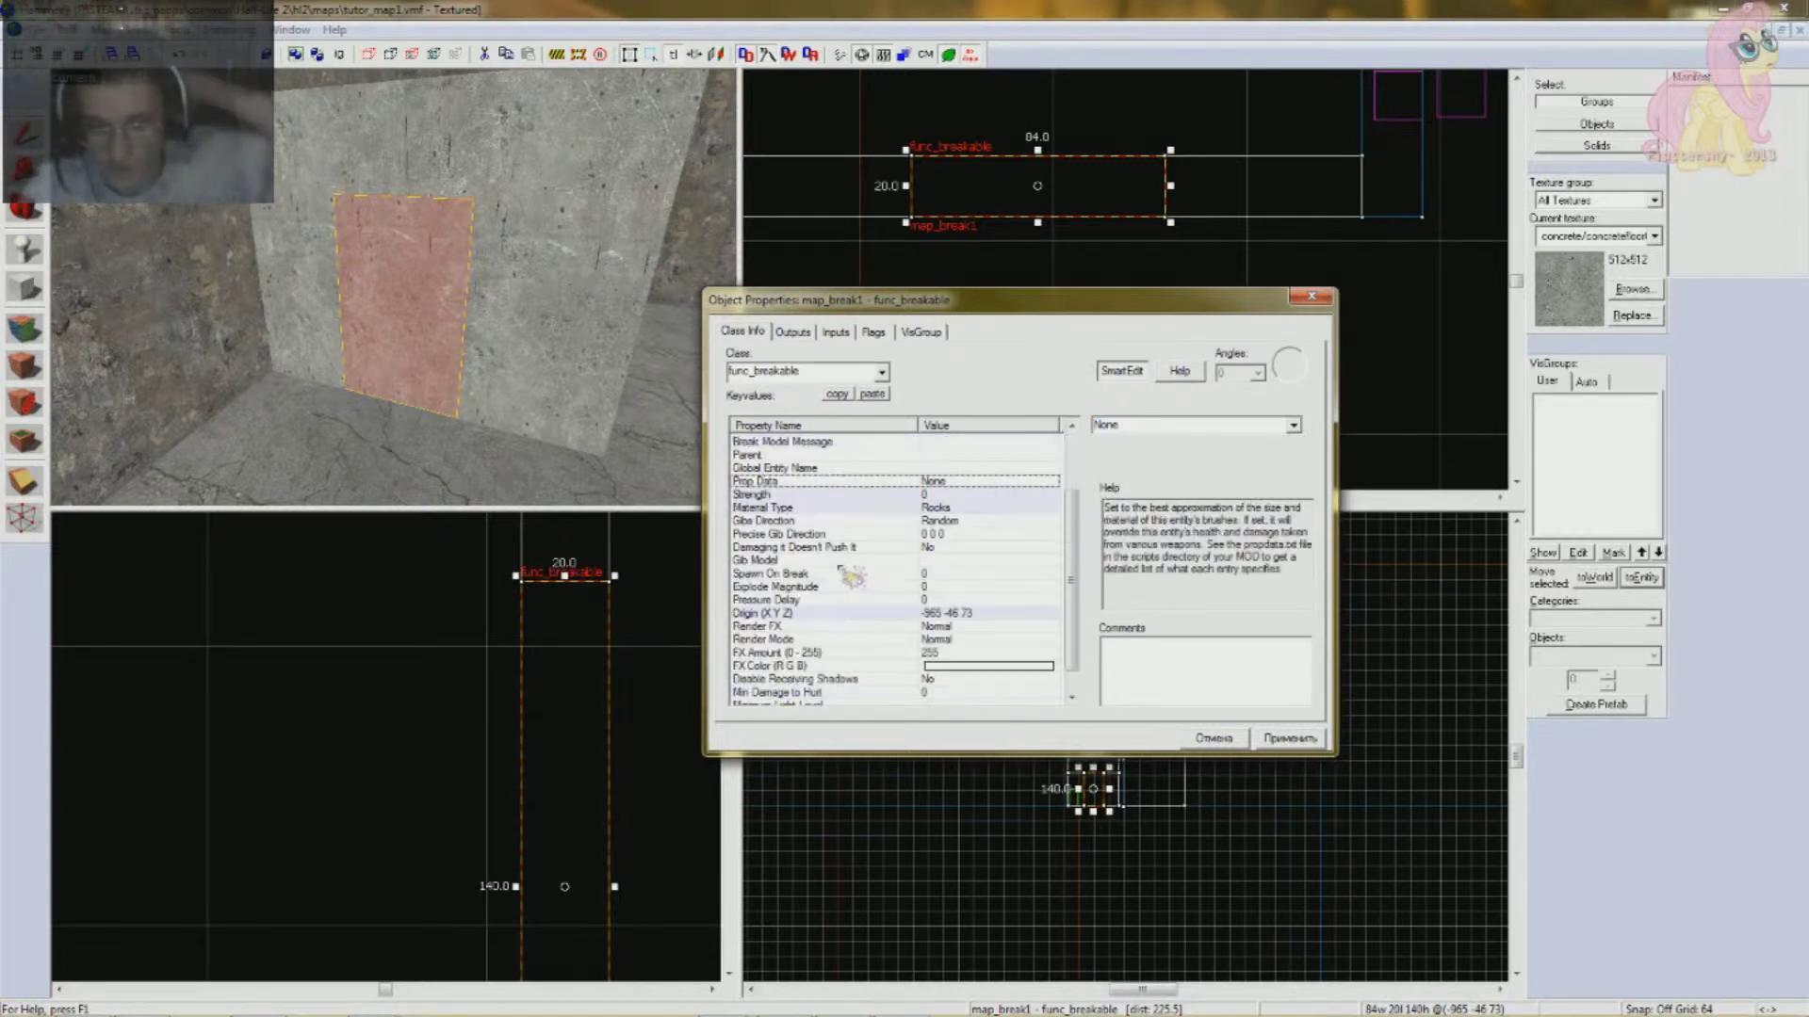
{"action": "scroll", "coordinate": [851, 577], "scroll_direction": "up", "scroll_amount": 3}
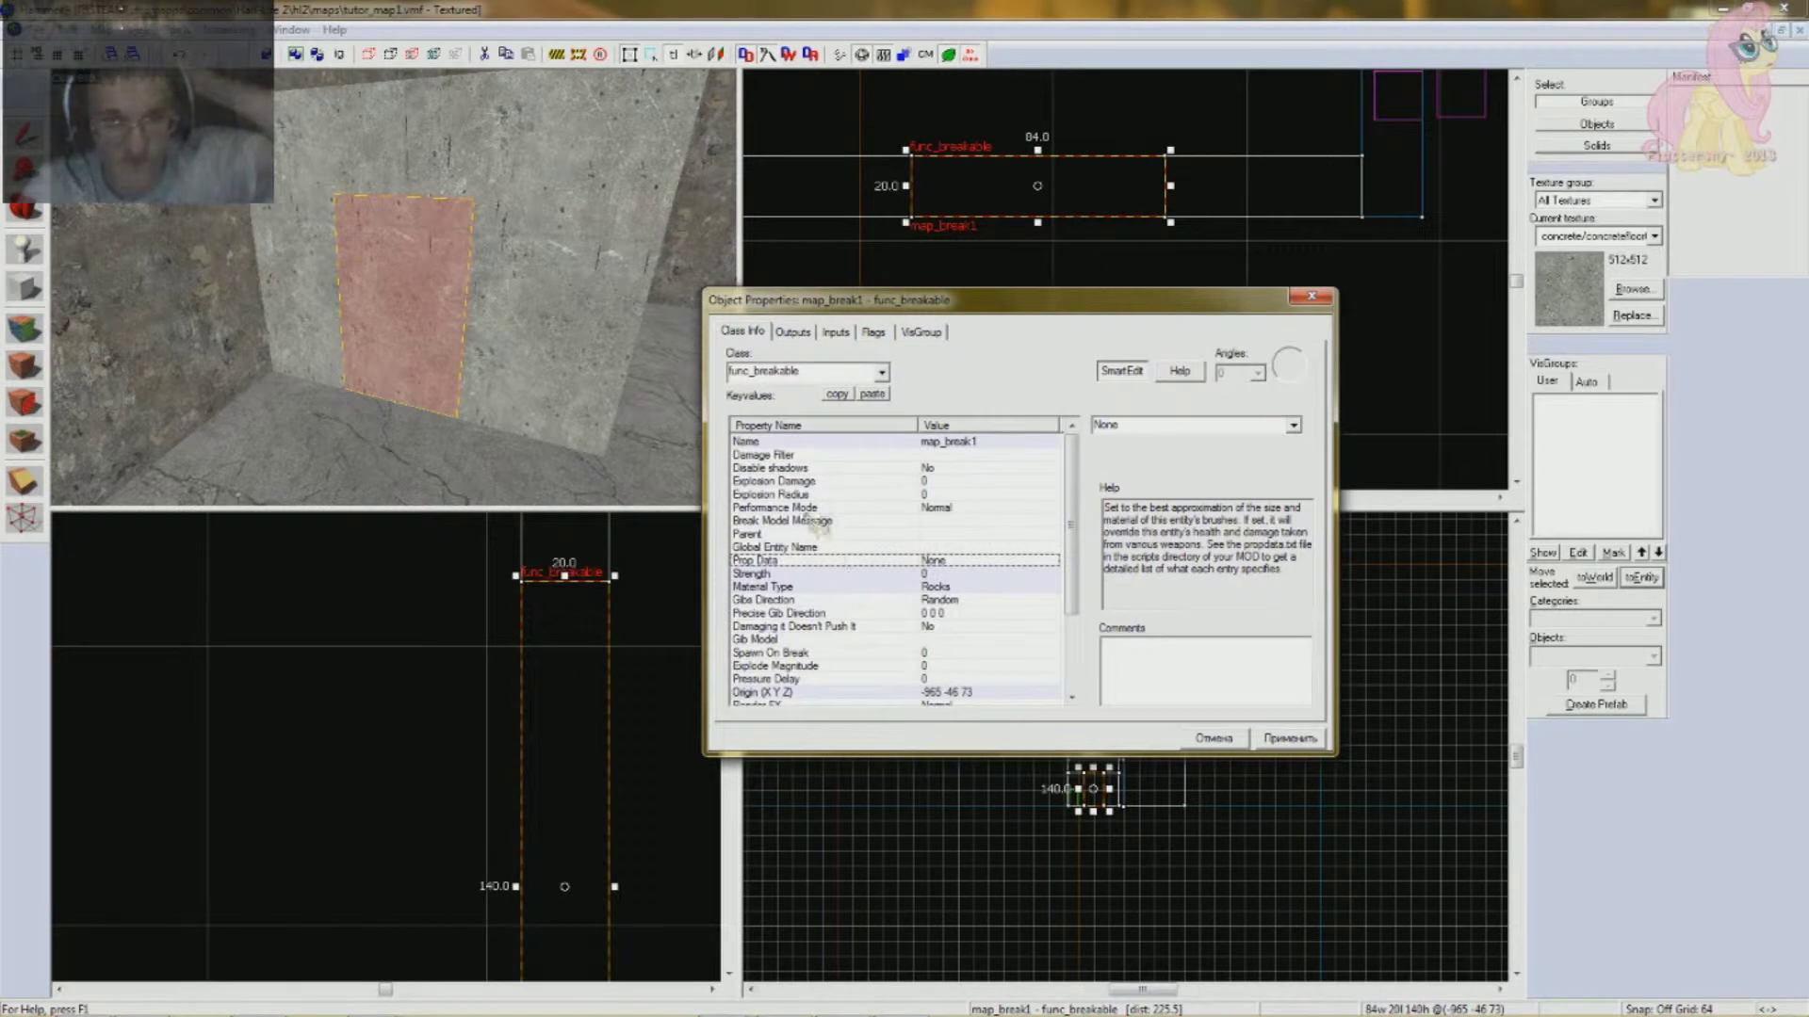
- Review the breakable block's name property and its break flags, and close its properties
{"action": "left_click", "coordinate": [843, 467]}
{"action": "left_click", "coordinate": [803, 442]}
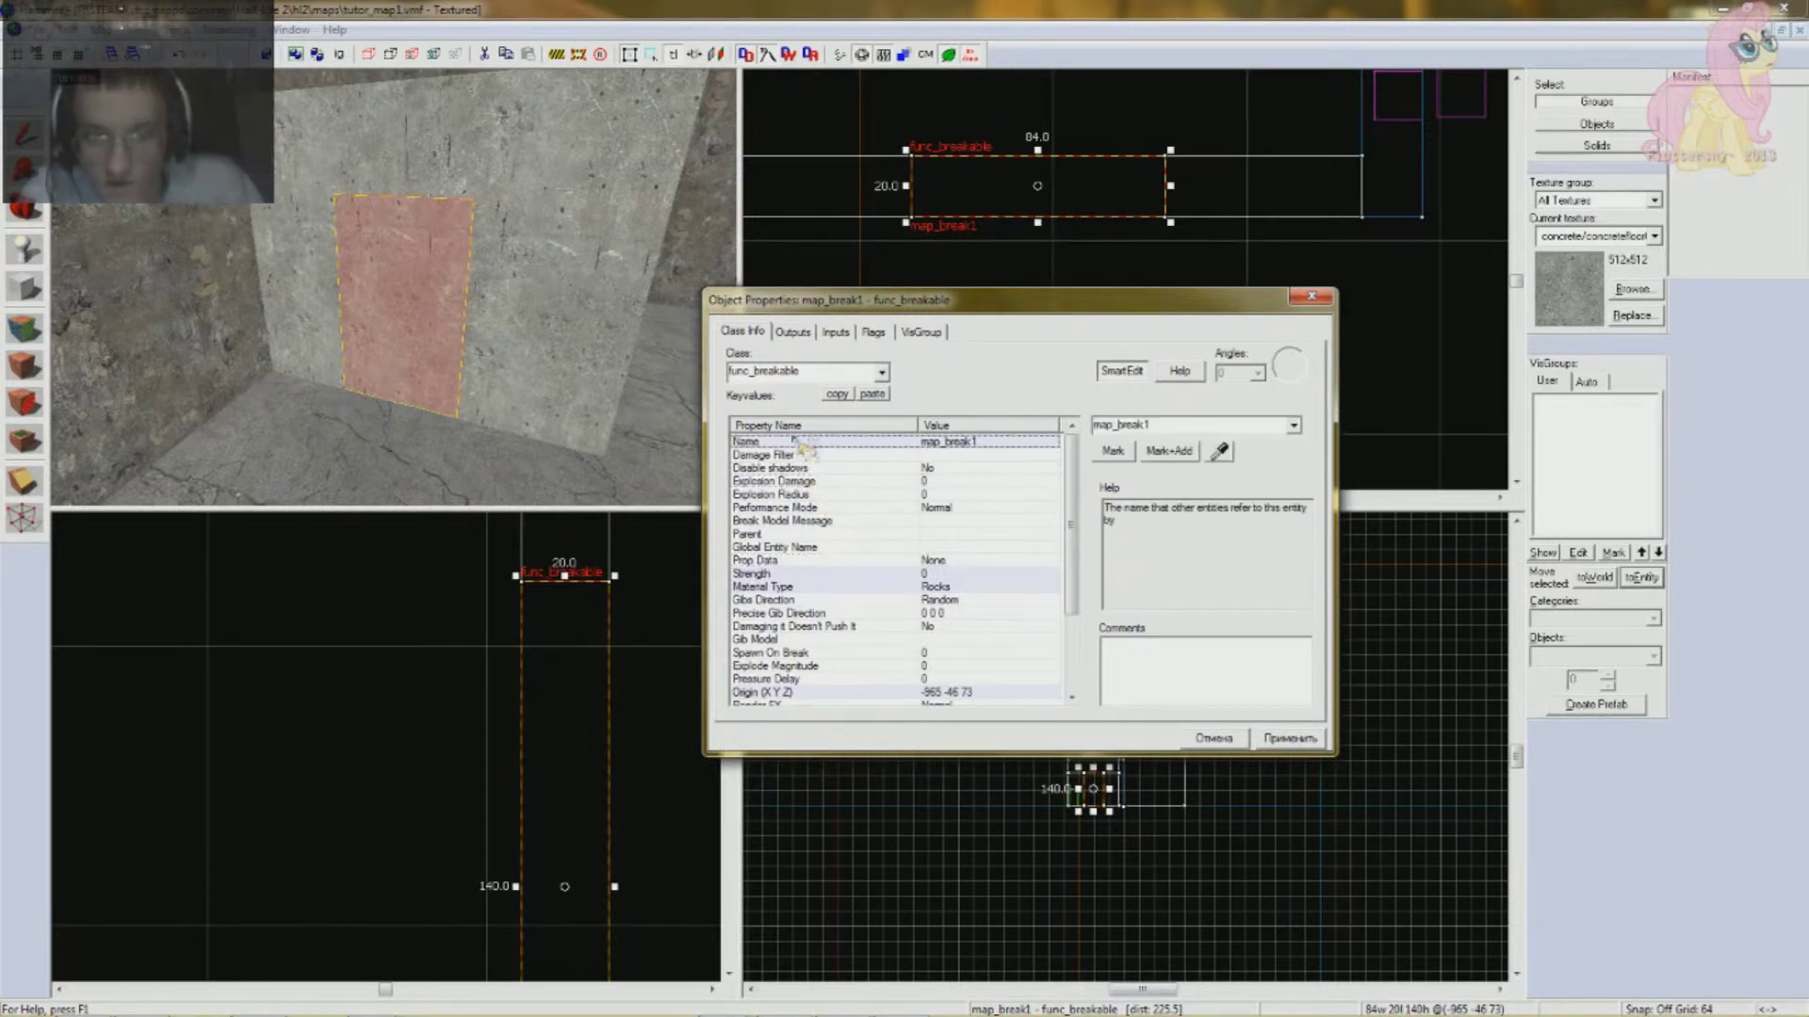
{"action": "left_click", "coordinate": [873, 333]}
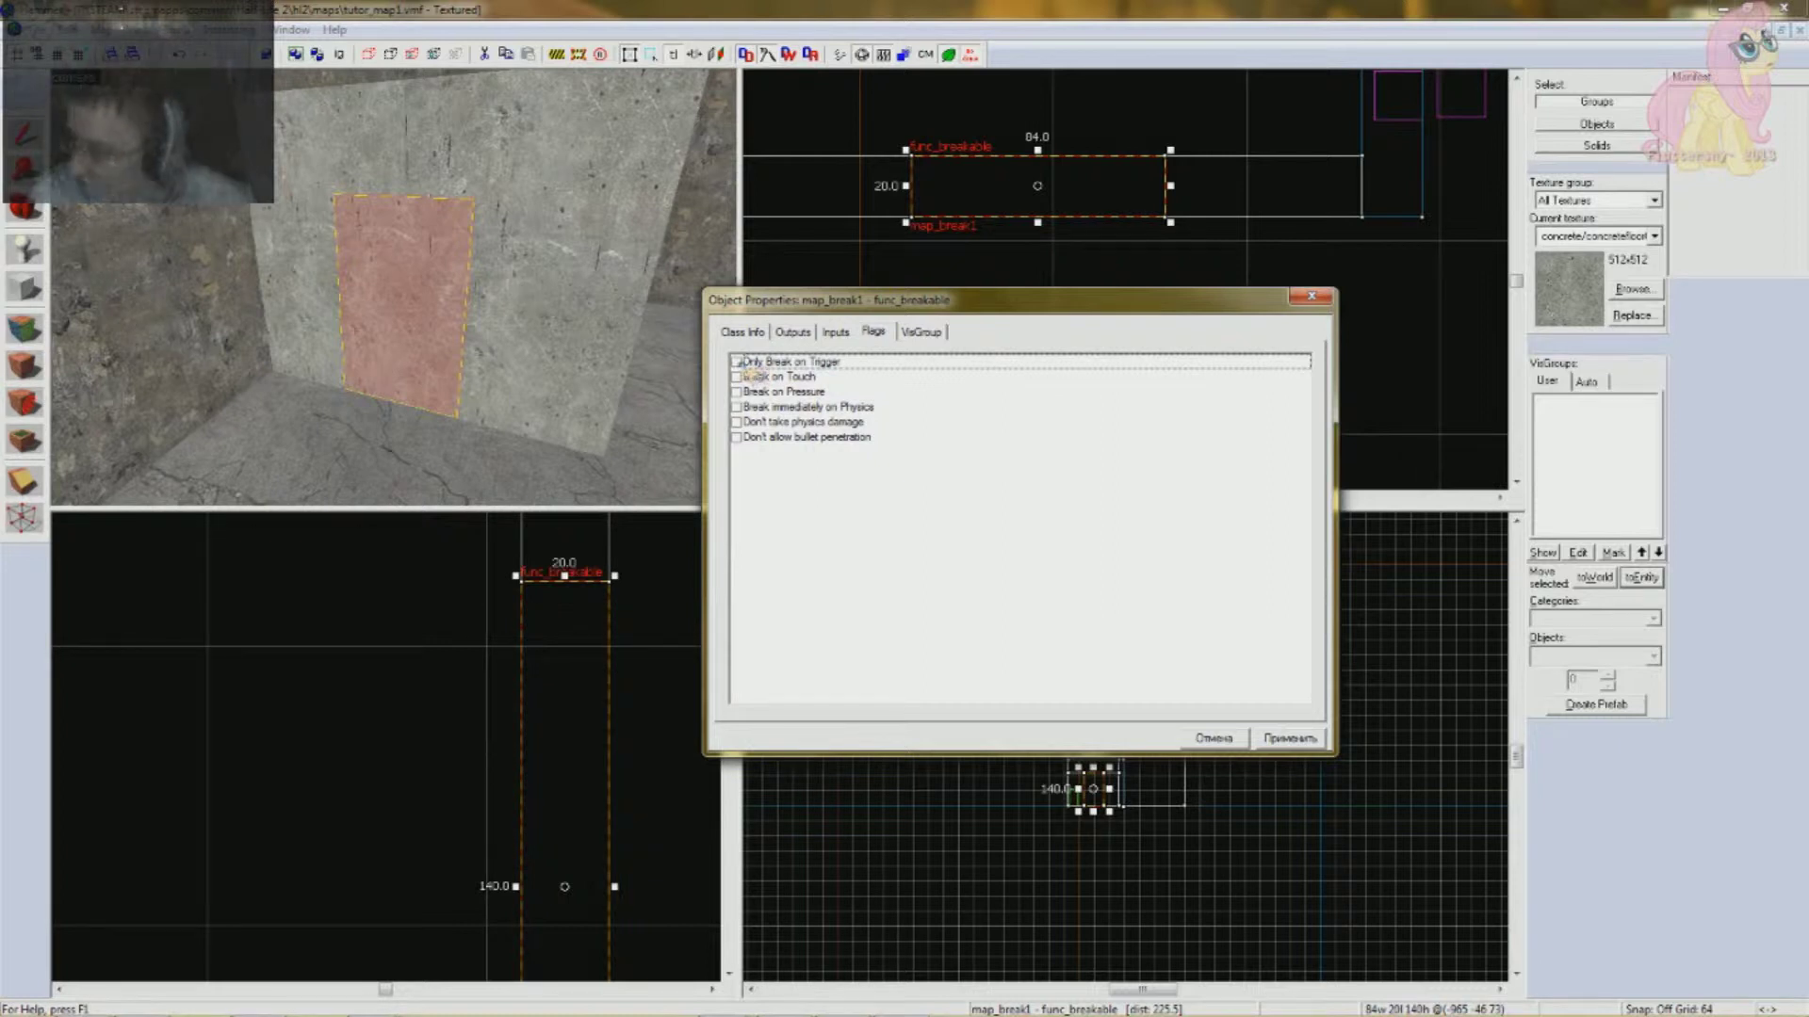
{"action": "left_click", "coordinate": [622, 405]}
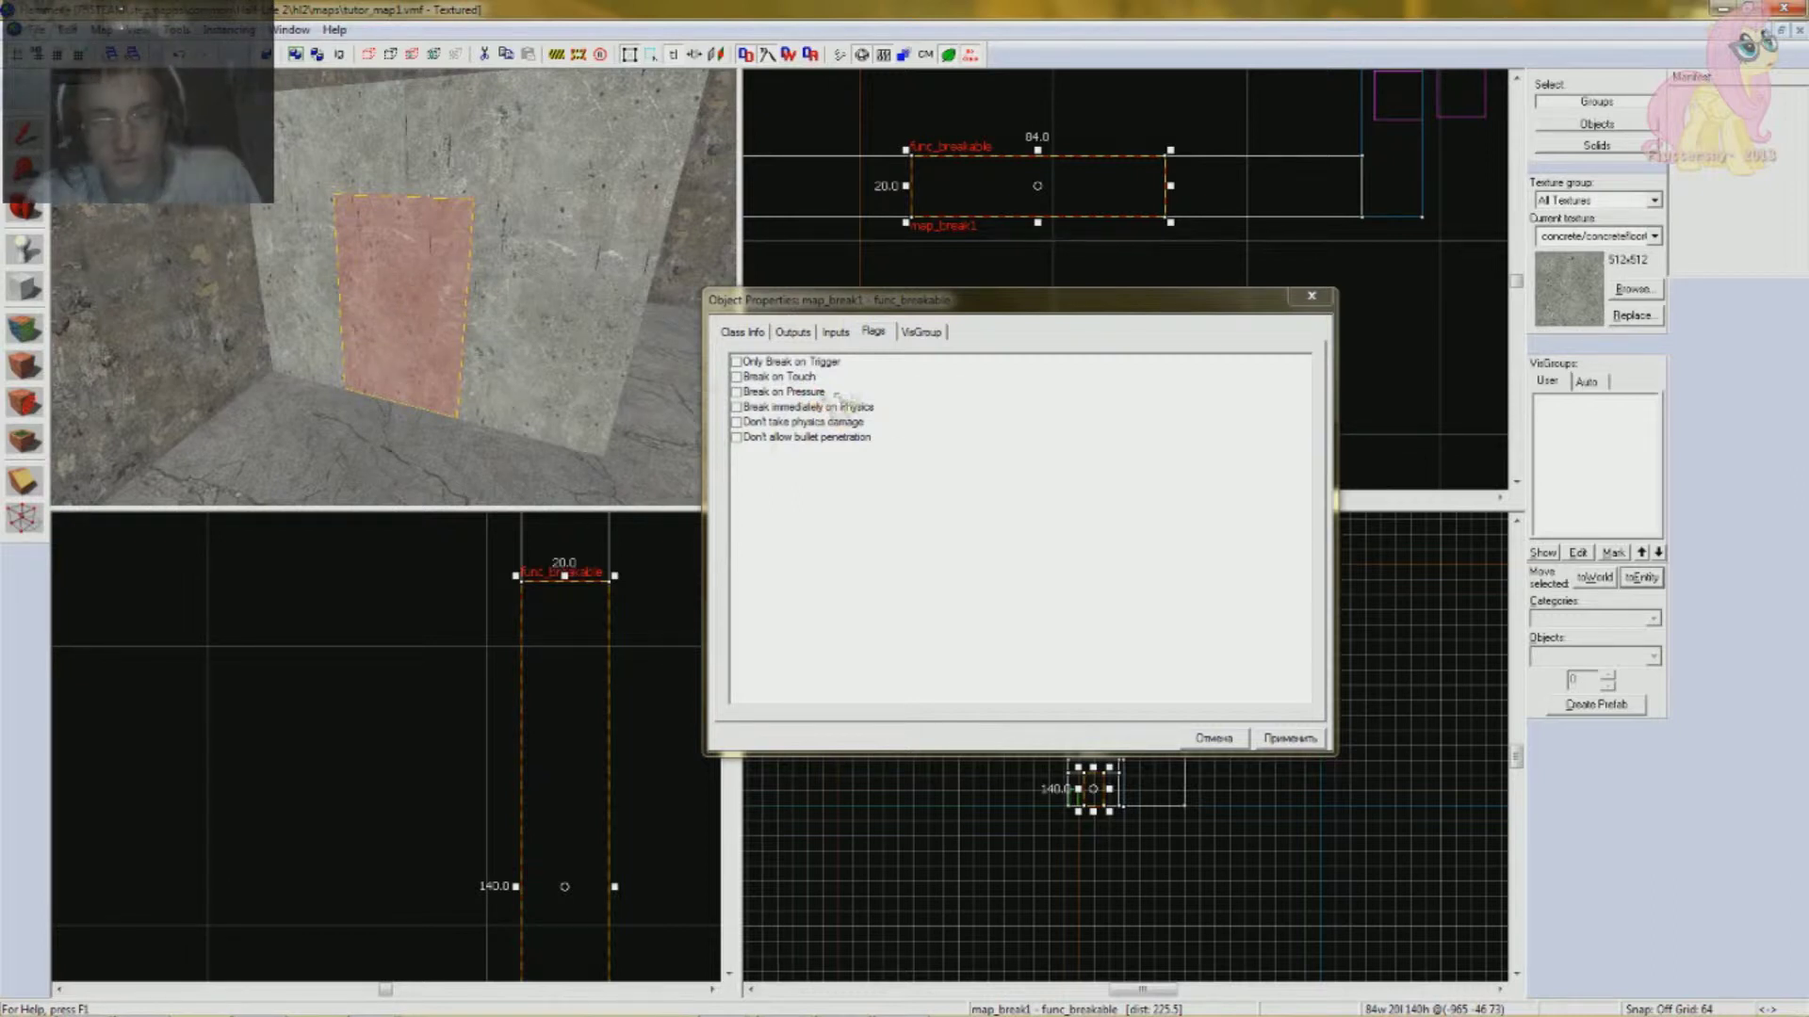
{"action": "left_click", "coordinate": [761, 333]}
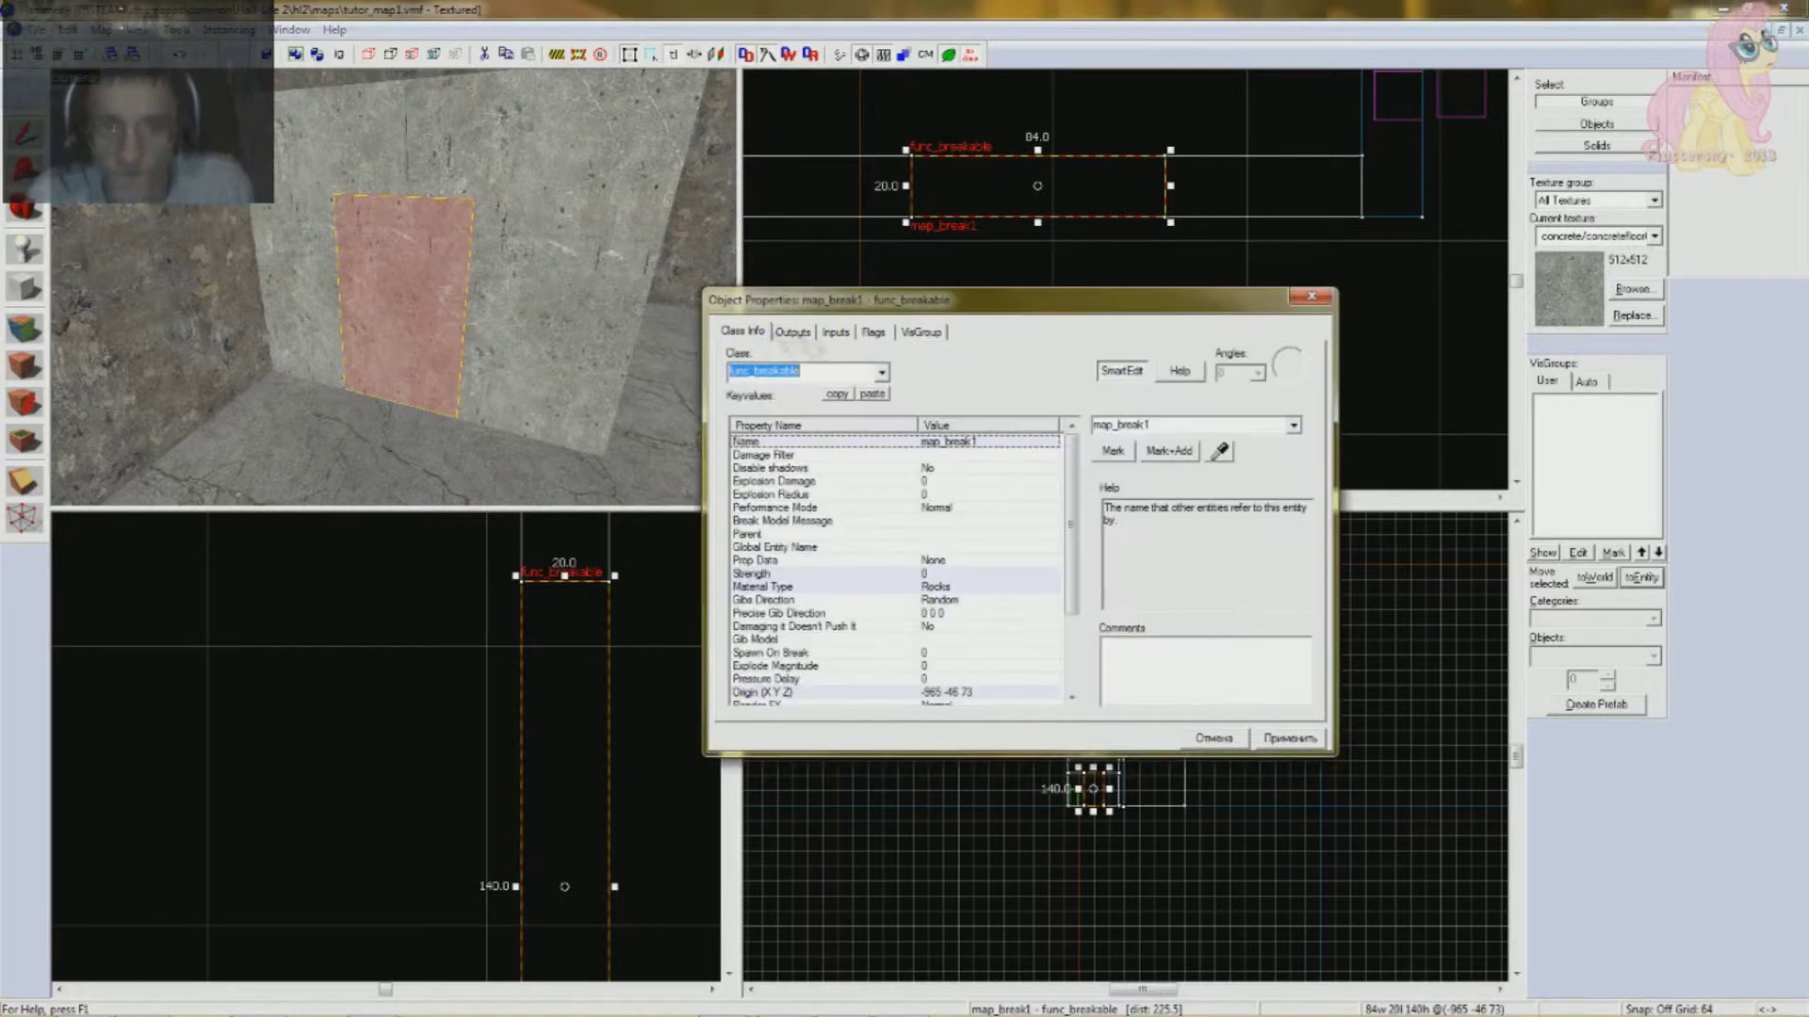
{"action": "left_click", "coordinate": [874, 519]}
{"action": "left_click", "coordinate": [978, 443]}
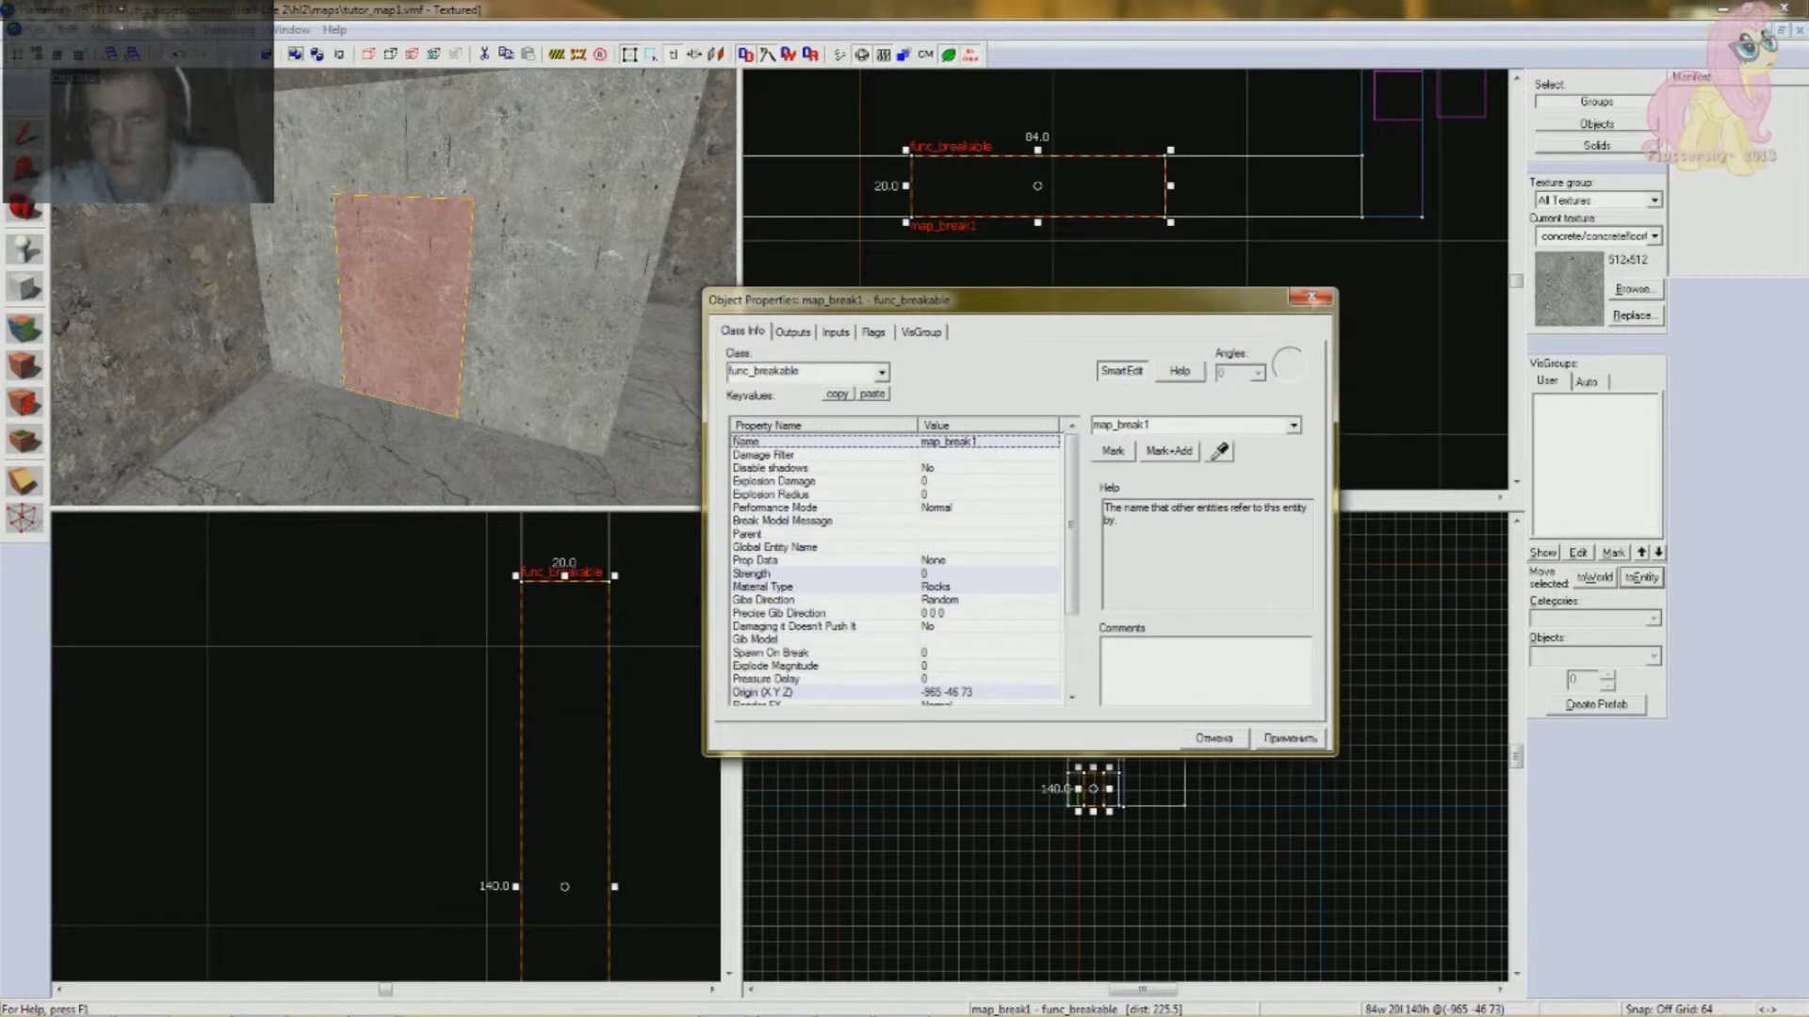
{"action": "left_click", "coordinate": [1311, 297]}
- Place an env_explosion entity on the floor in front of the breakable block
{"action": "left_click", "coordinate": [863, 367]}
{"action": "scroll", "coordinate": [457, 311], "scroll_direction": "up", "scroll_amount": 1}
{"action": "left_click", "coordinate": [458, 311]}
{"action": "scroll", "coordinate": [458, 311], "scroll_direction": "down", "scroll_amount": 1}
{"action": "left_click", "coordinate": [921, 366]}
{"action": "key", "text": "s"}
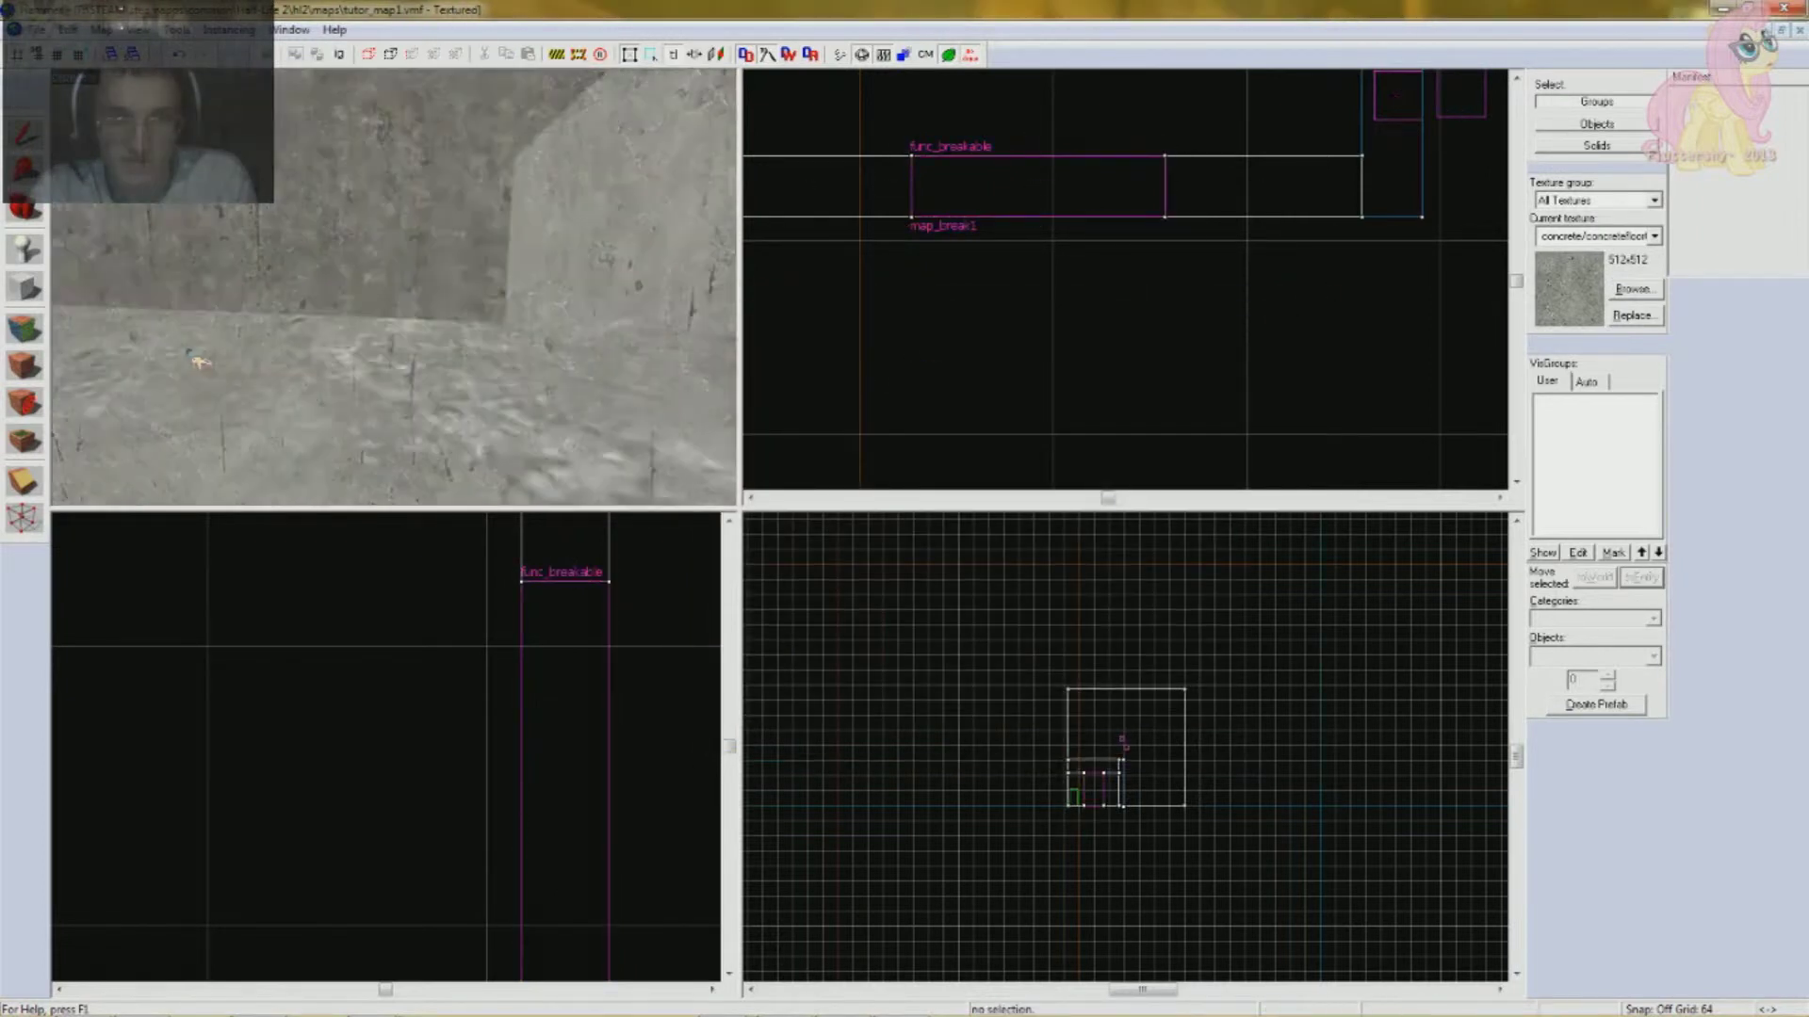
{"action": "key", "text": "w"}
{"action": "key", "text": "d"}
{"action": "key", "text": "s"}
{"action": "key", "text": "a"}
{"action": "left_click", "coordinate": [444, 318]}
{"action": "key", "text": "s"}
{"action": "left_click", "coordinate": [915, 363]}
{"action": "key", "text": "w"}
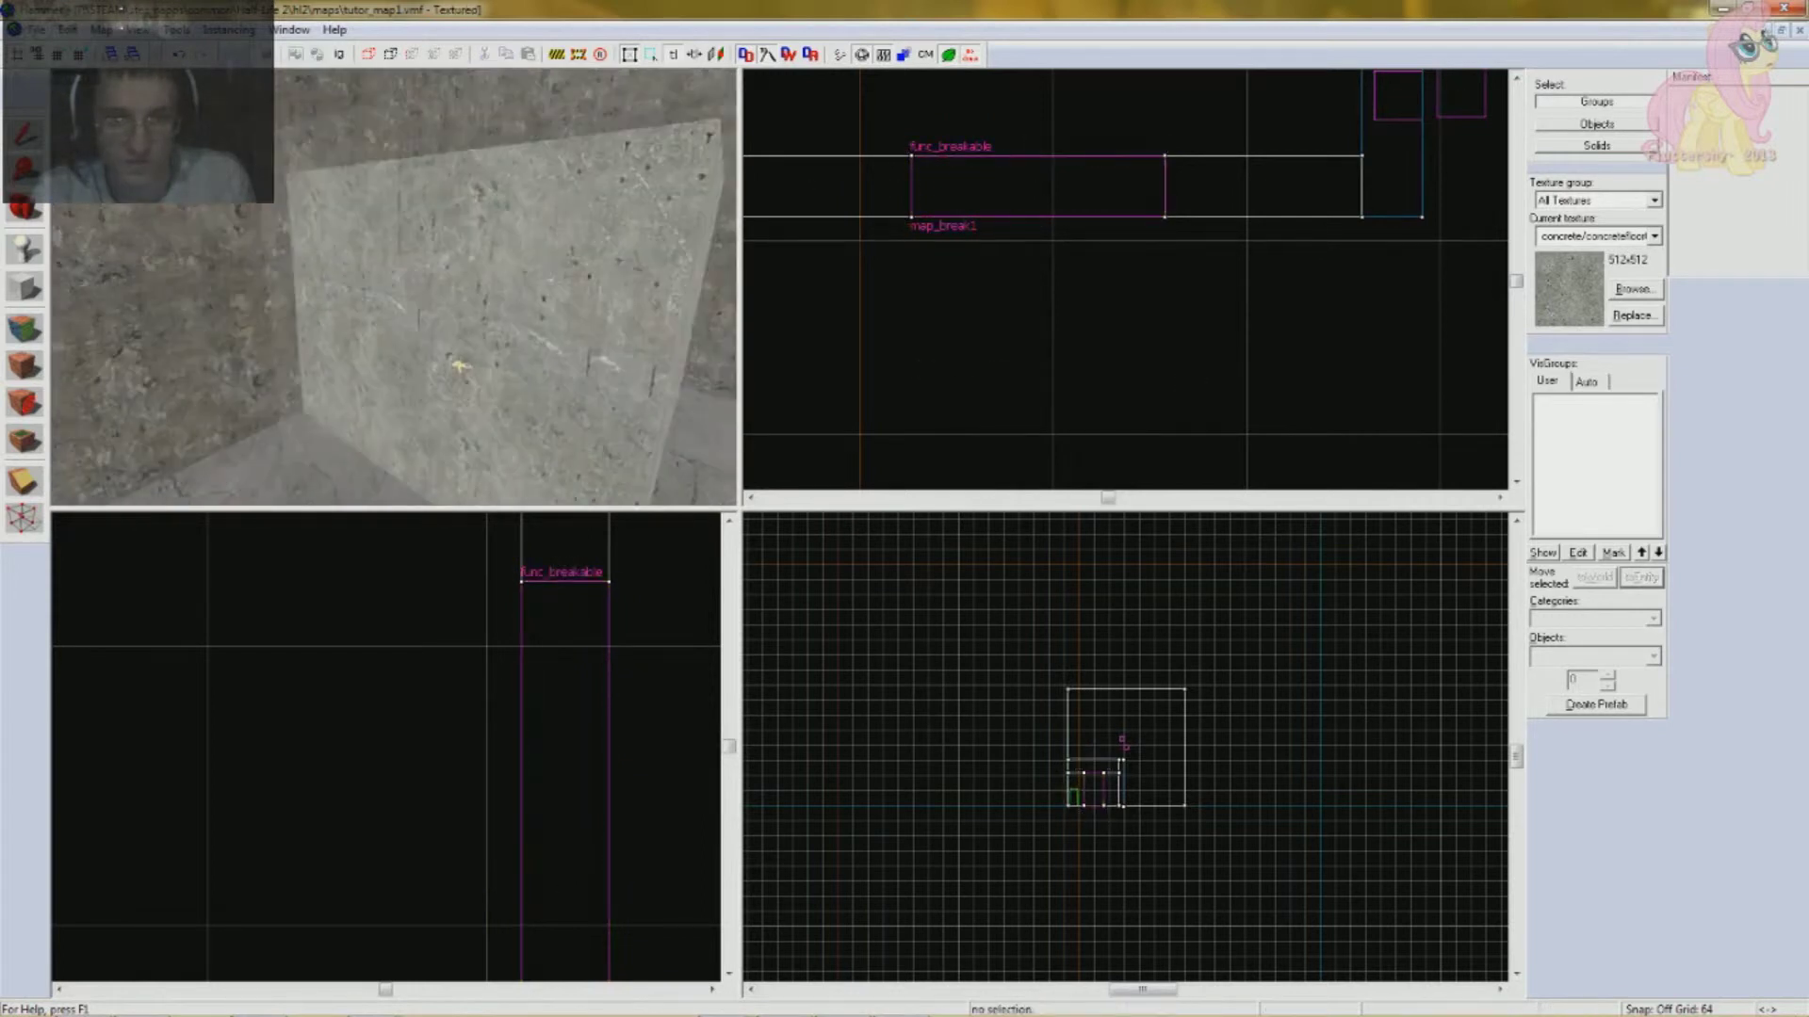
{"action": "key", "text": "s"}
{"action": "left_click", "coordinate": [24, 248]}
{"action": "left_click", "coordinate": [1592, 655]}
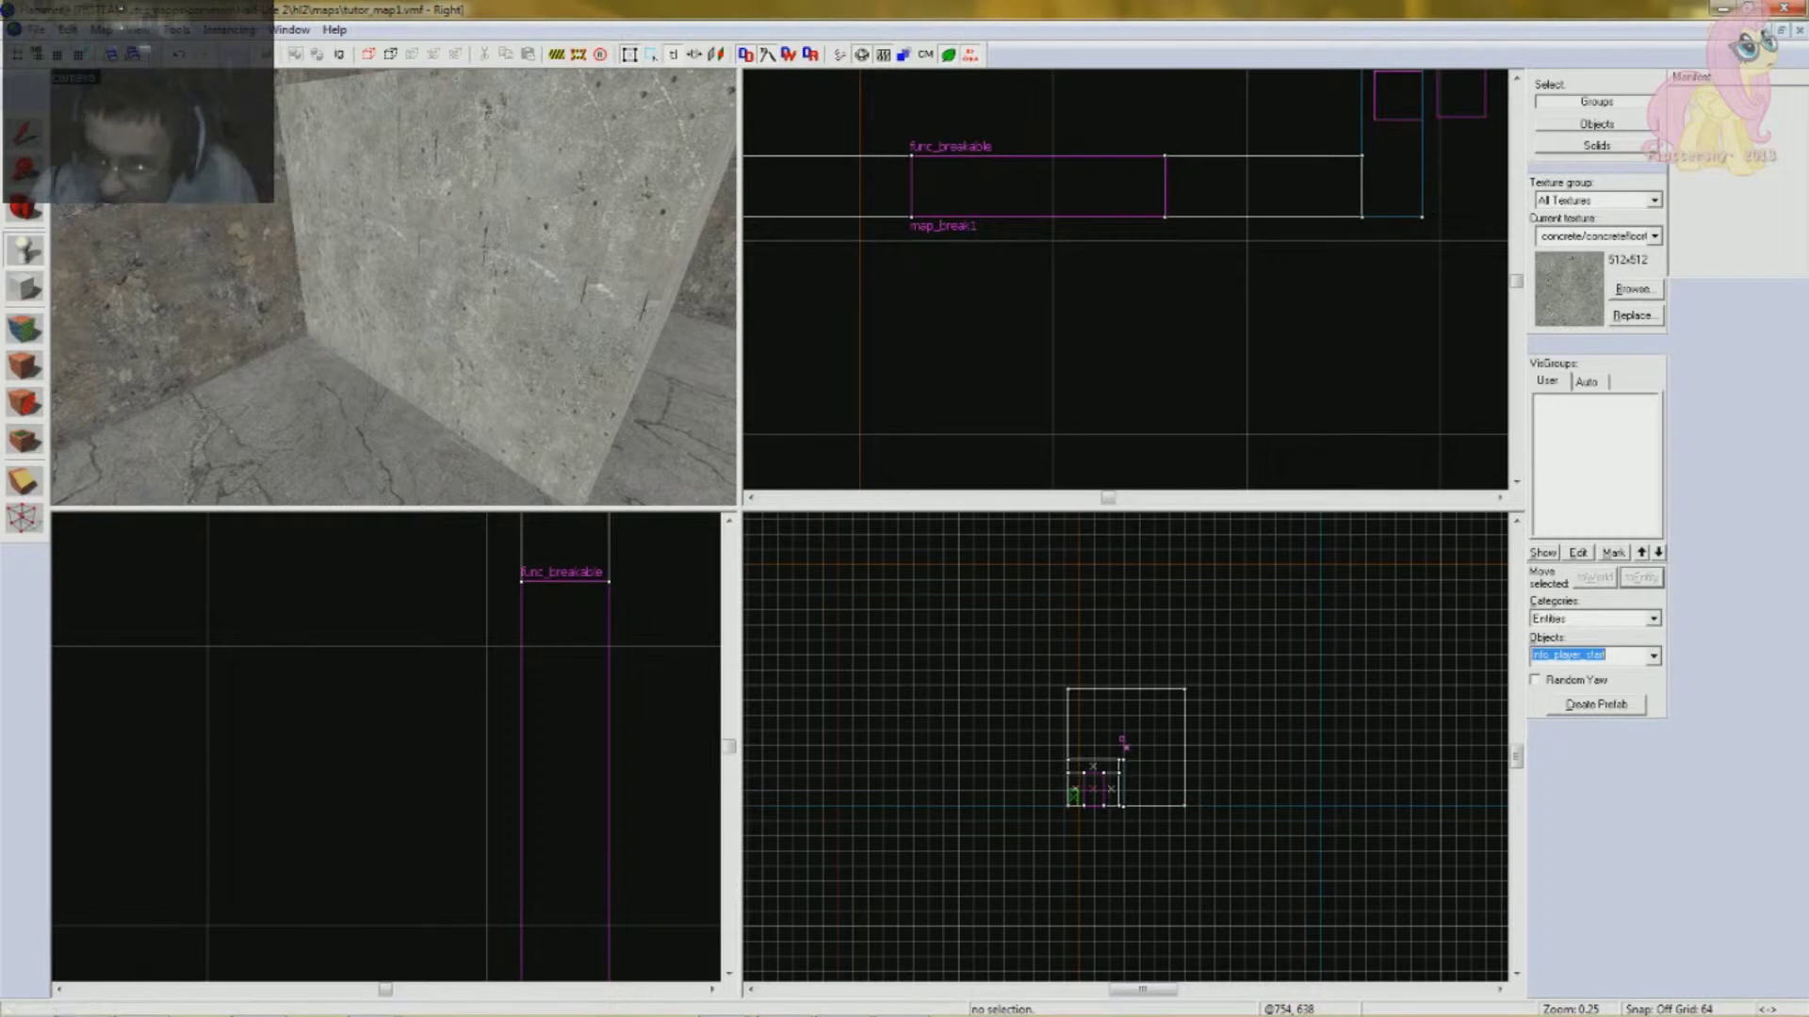
{"action": "type", "text": "env_explo"}
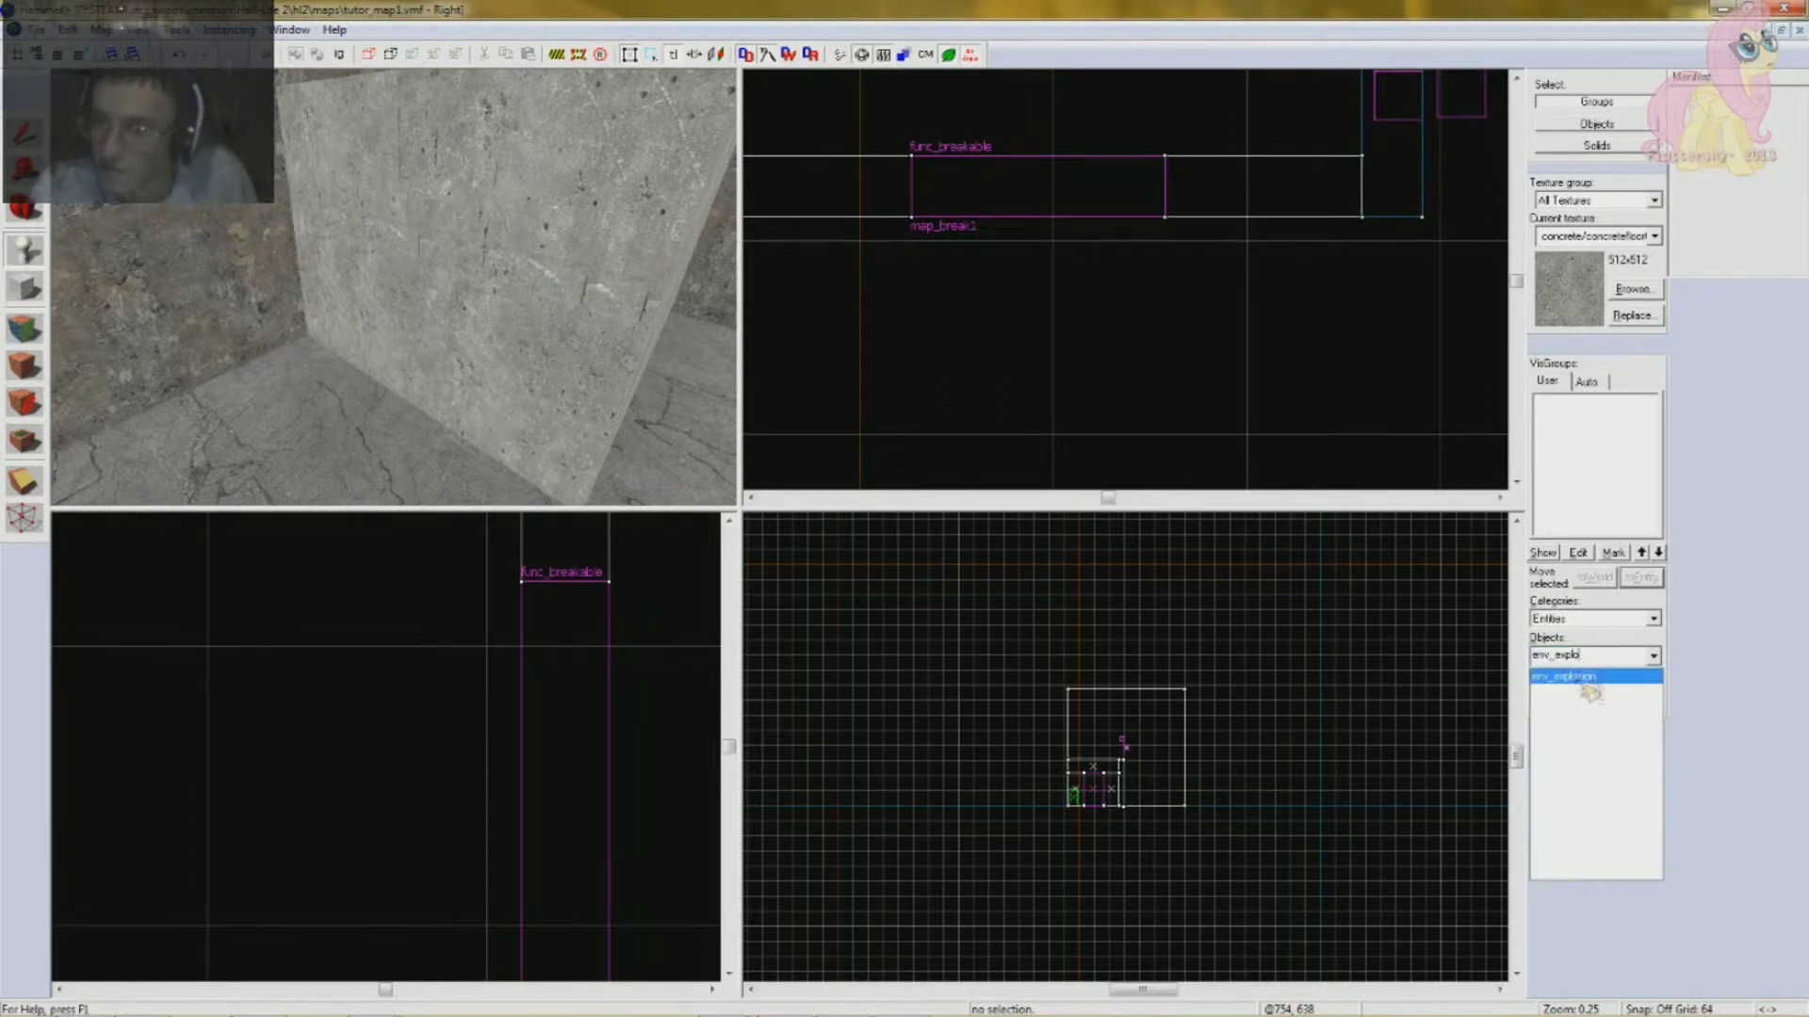
{"action": "left_click", "coordinate": [1608, 676]}
{"action": "key", "text": "Left"}
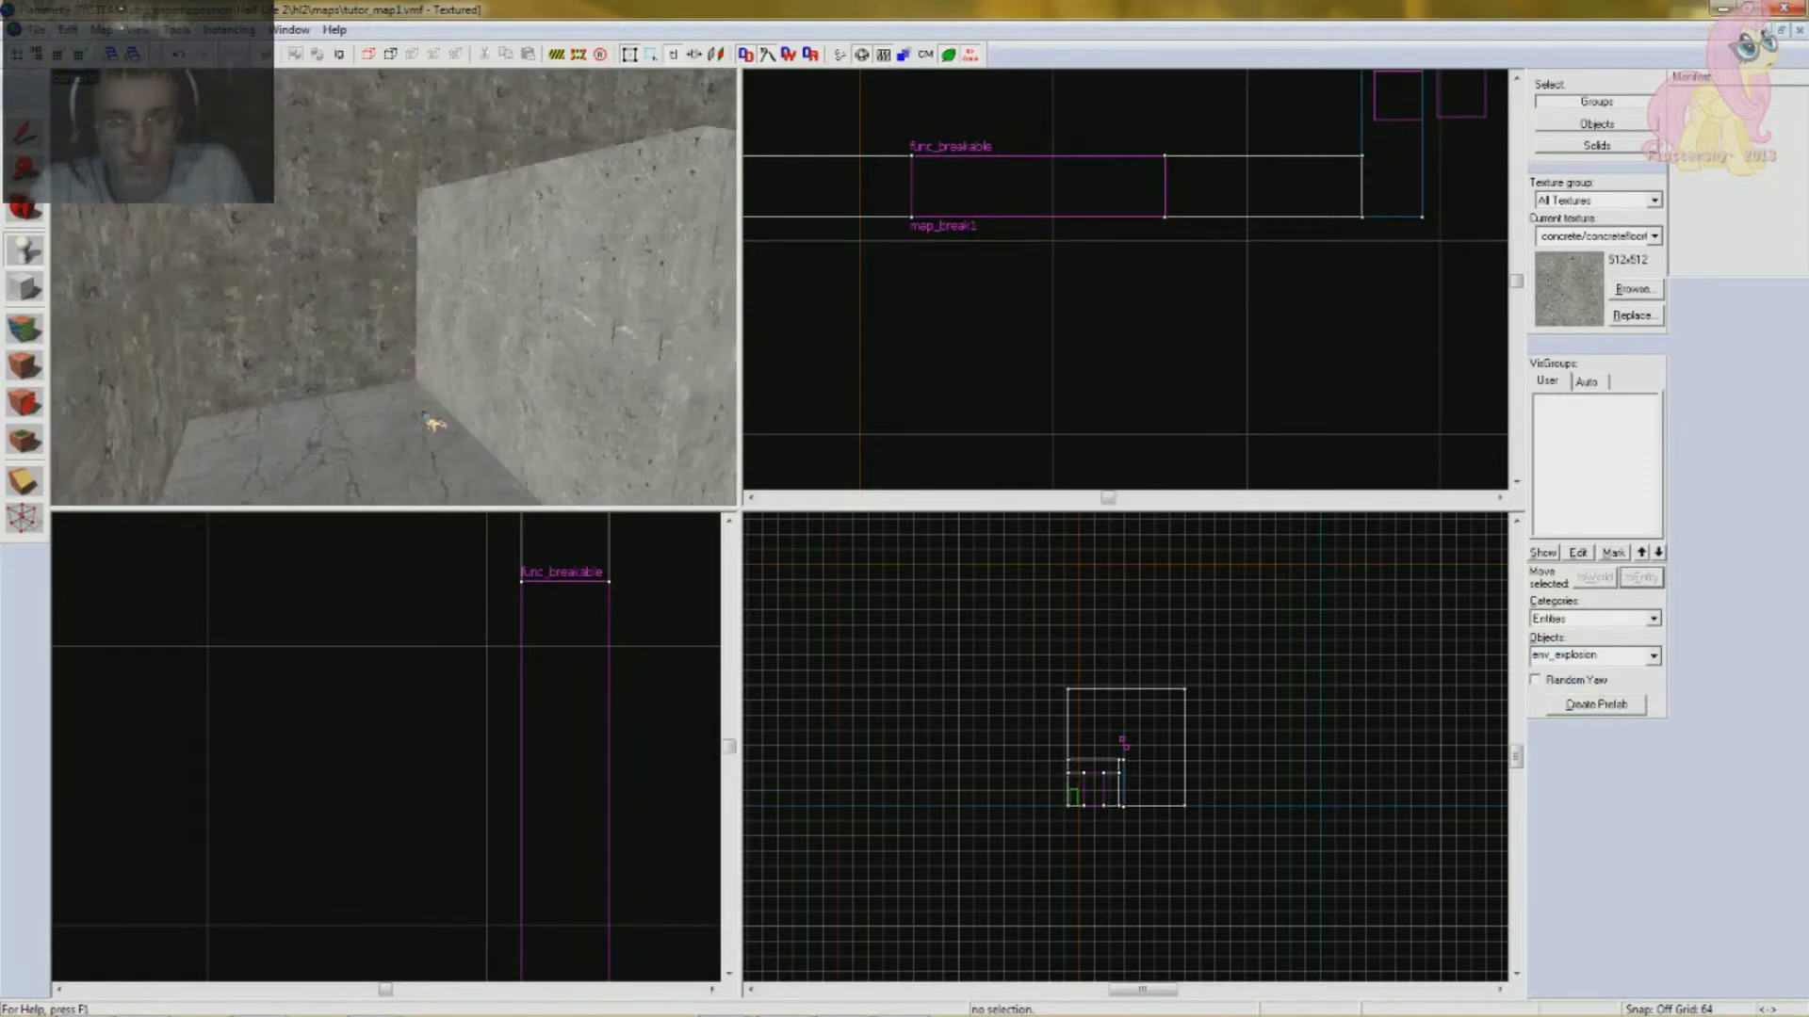
{"action": "key", "text": "Down"}
{"action": "left_click", "coordinate": [333, 290]}
- Raise the explosion entity and centre it in front of the breakable block, at about -965 -97 74
{"action": "key", "text": "Up"}
{"action": "key", "text": "w"}
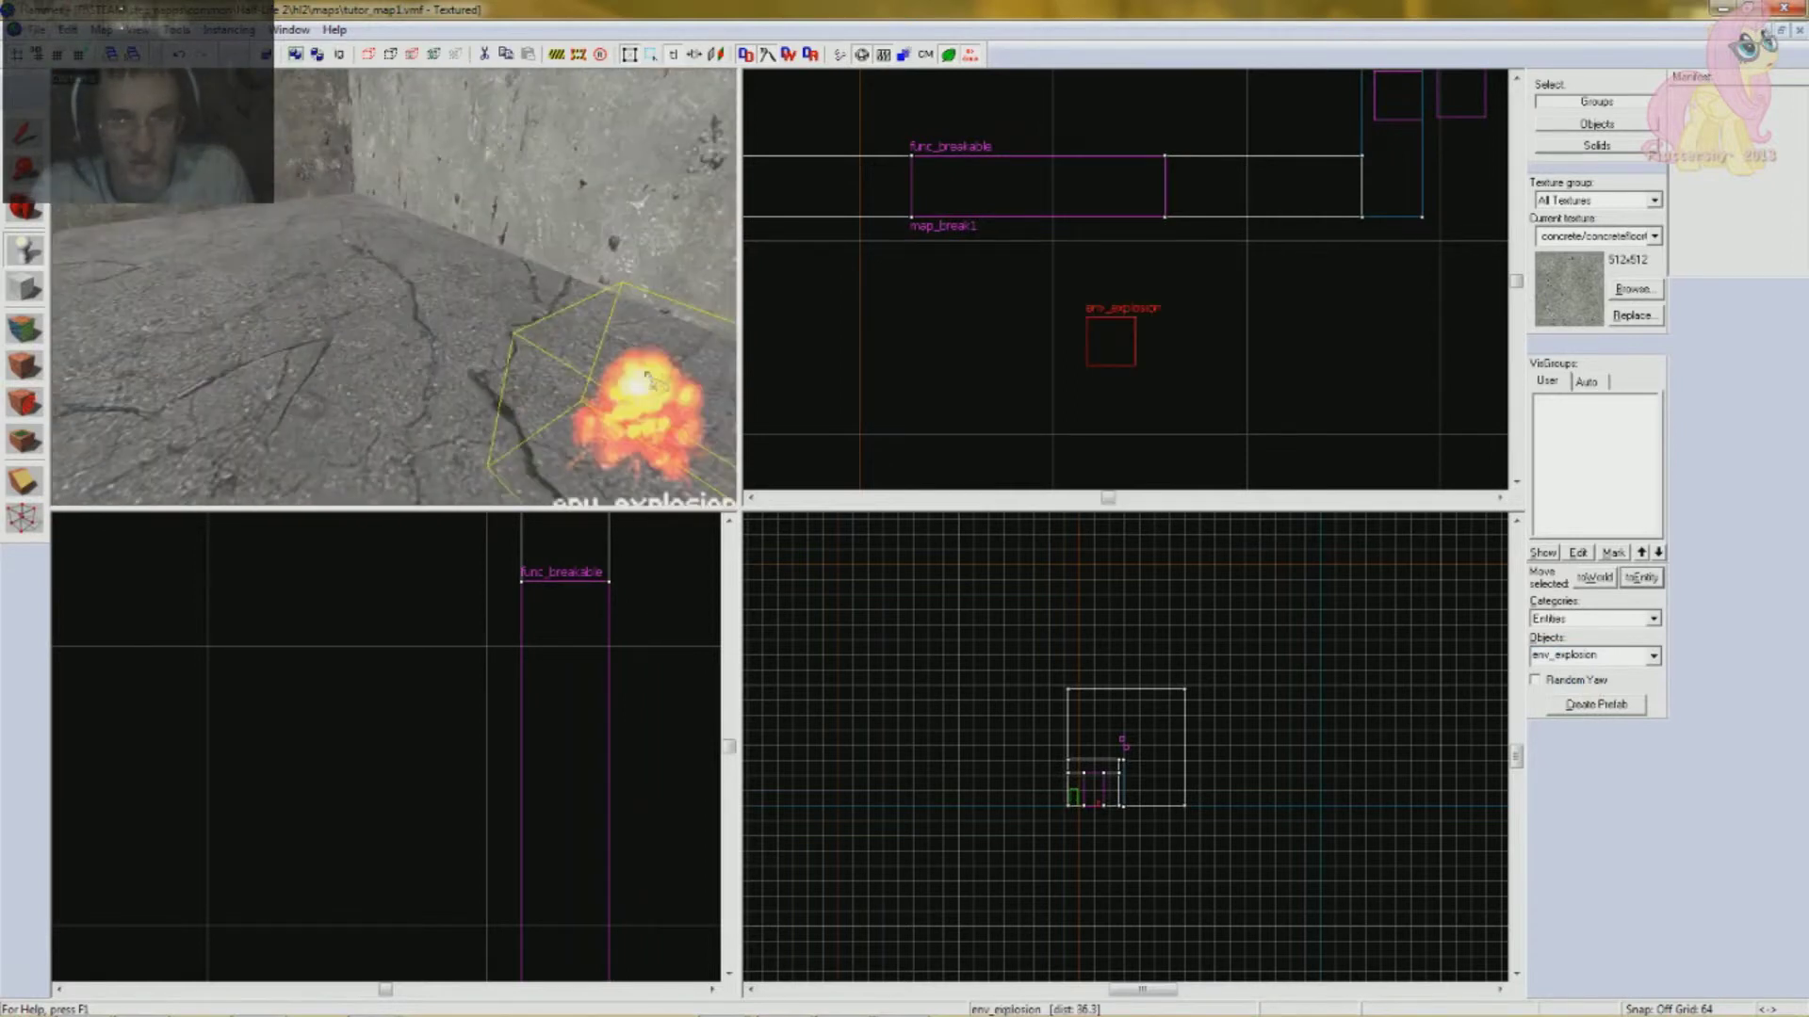
{"action": "key", "text": "Right"}
{"action": "key", "text": "Down"}
{"action": "key", "text": "s"}
{"action": "key", "text": "shift+s"}
{"action": "key", "text": "w"}
{"action": "key", "text": "Up"}
{"action": "left_click", "coordinate": [491, 286]}
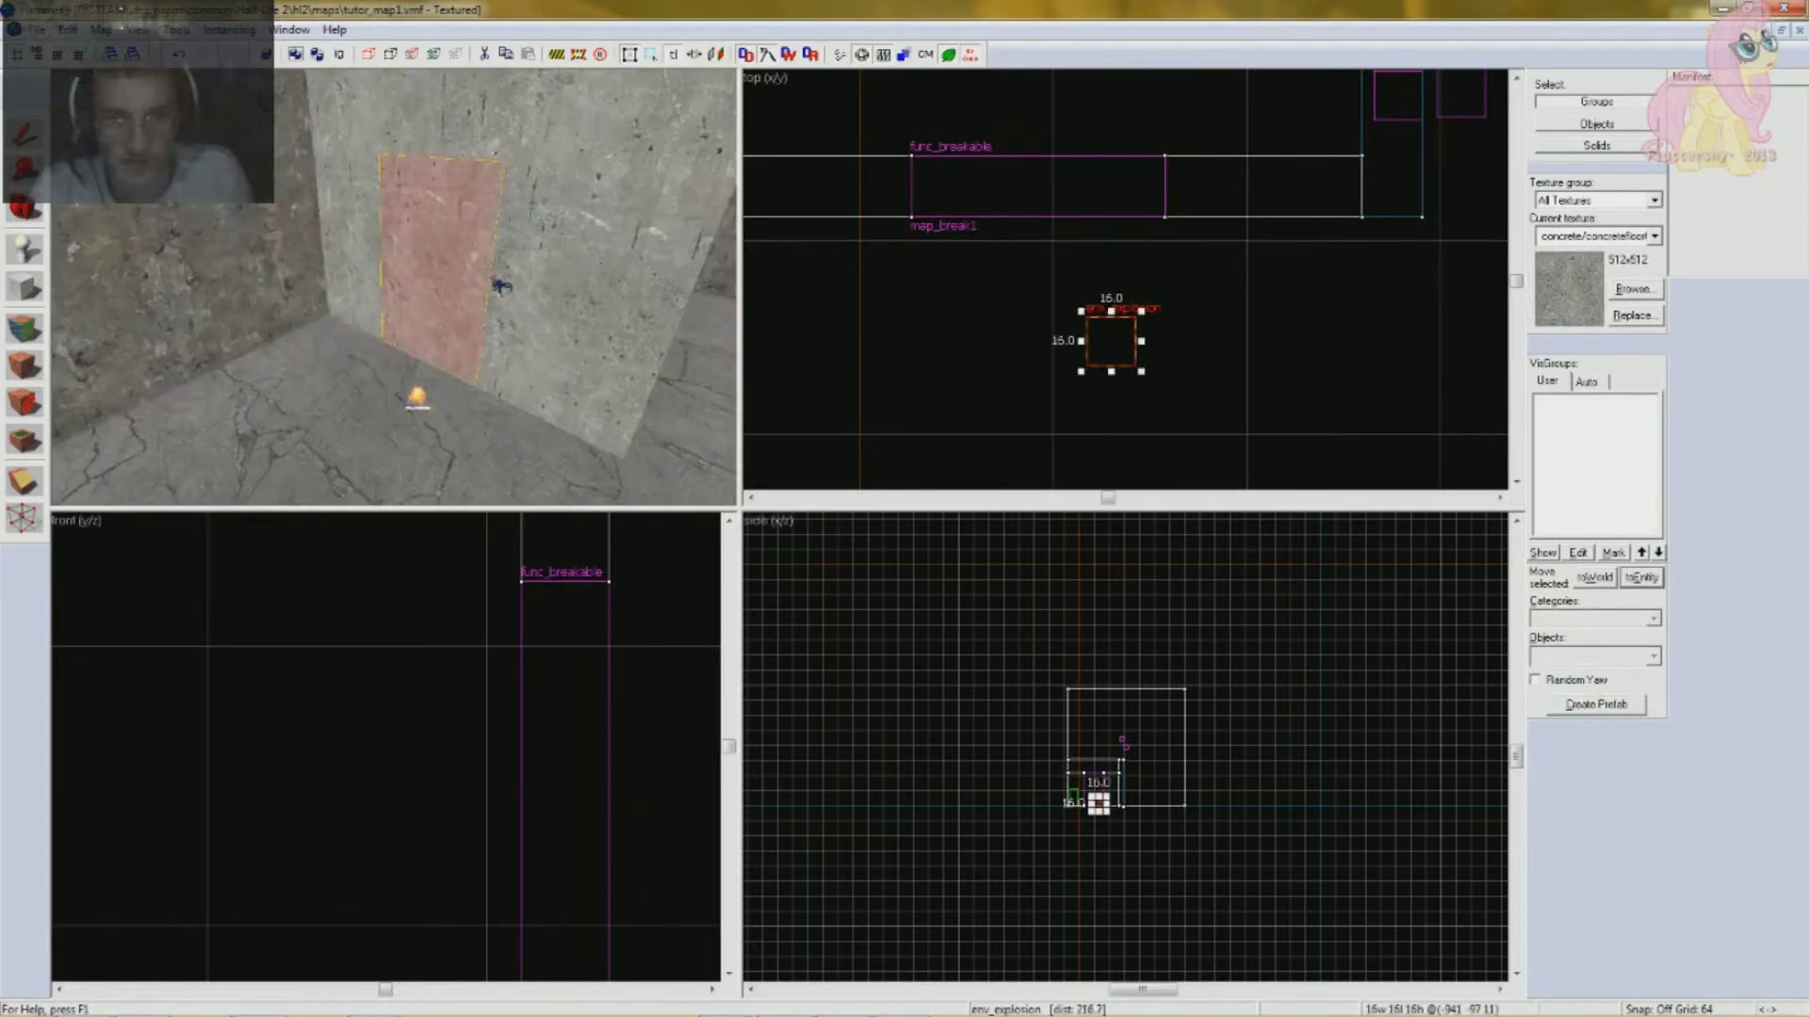
{"action": "left_click", "coordinate": [420, 399]}
{"action": "scroll", "coordinate": [499, 617], "scroll_direction": "down", "scroll_amount": 5}
{"action": "scroll", "coordinate": [452, 753], "scroll_direction": "up", "scroll_amount": 2}
{"action": "left_click_drag", "start_coordinate": [476, 802], "coordinate": [501, 646]}
{"action": "scroll", "coordinate": [1119, 265], "scroll_direction": "up", "scroll_amount": 1}
{"action": "left_click_drag", "start_coordinate": [1122, 325], "coordinate": [1033, 358]}
{"action": "scroll", "coordinate": [481, 326], "scroll_direction": "up", "scroll_amount": 4}
{"action": "left_click_drag", "start_coordinate": [488, 334], "coordinate": [431, 355]}
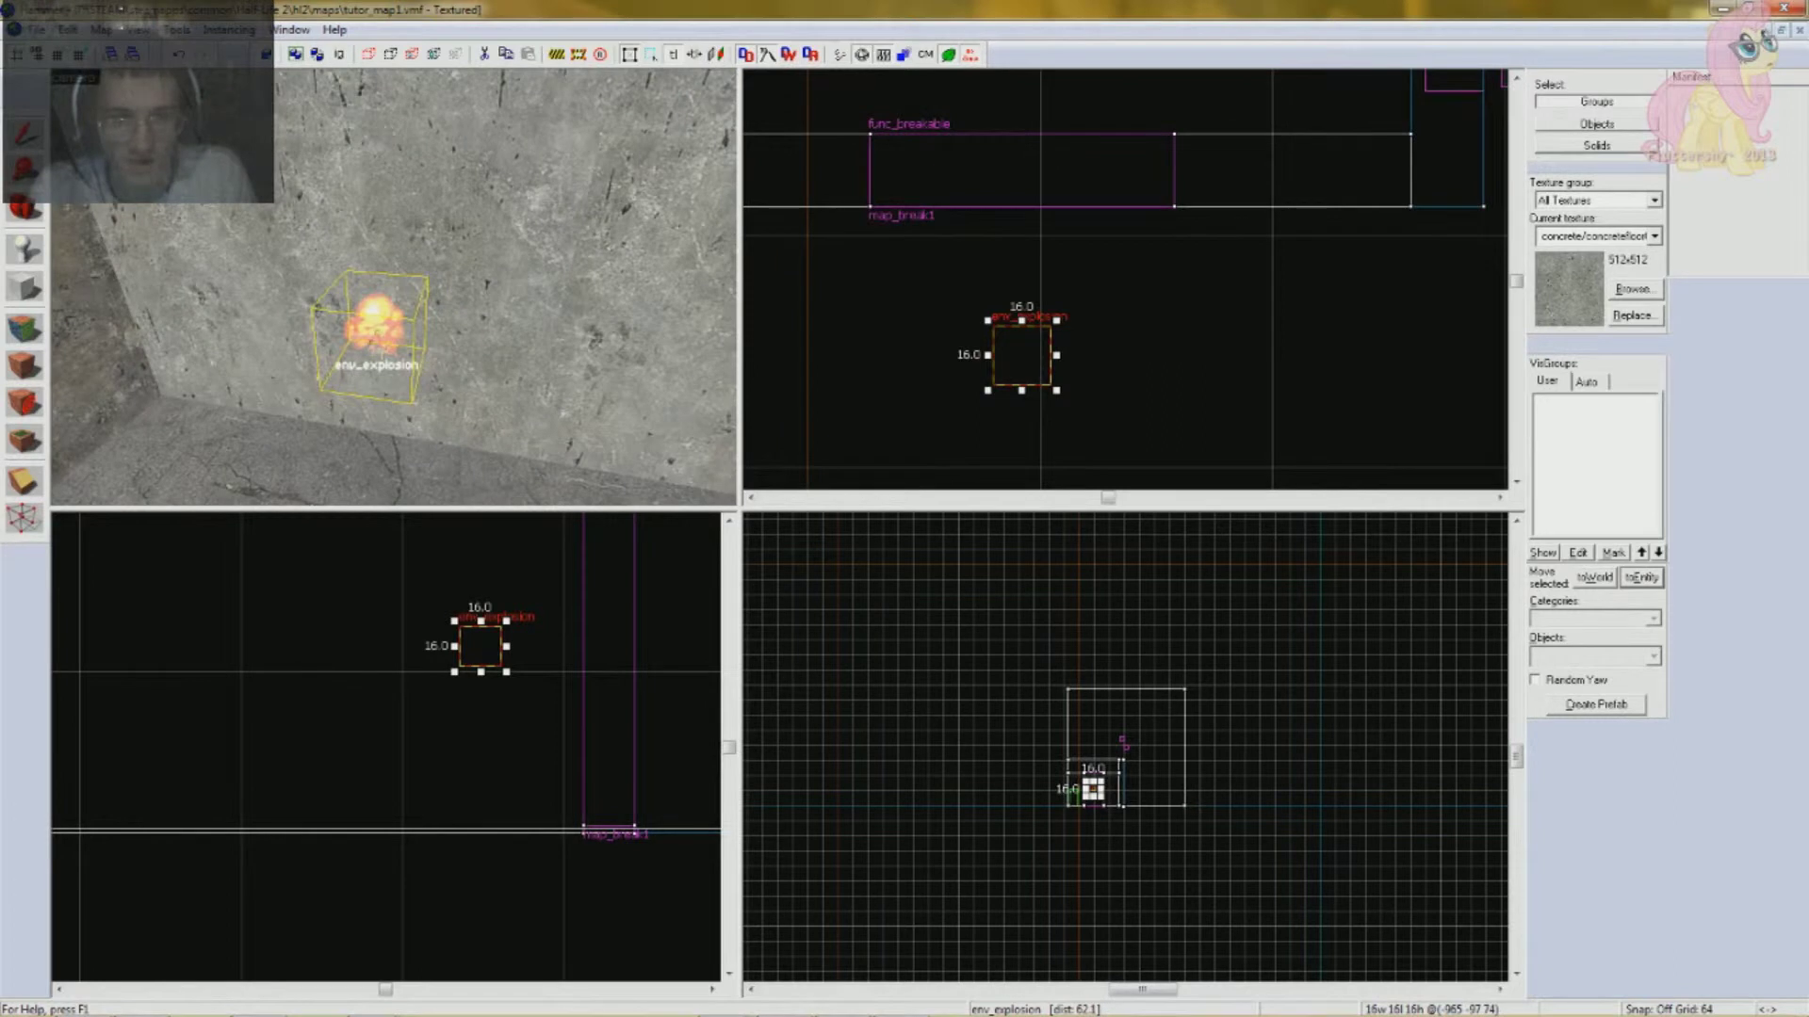
- Name the explosion entity map_break1_explode and apply the name
{"action": "double_click", "coordinate": [394, 334]}
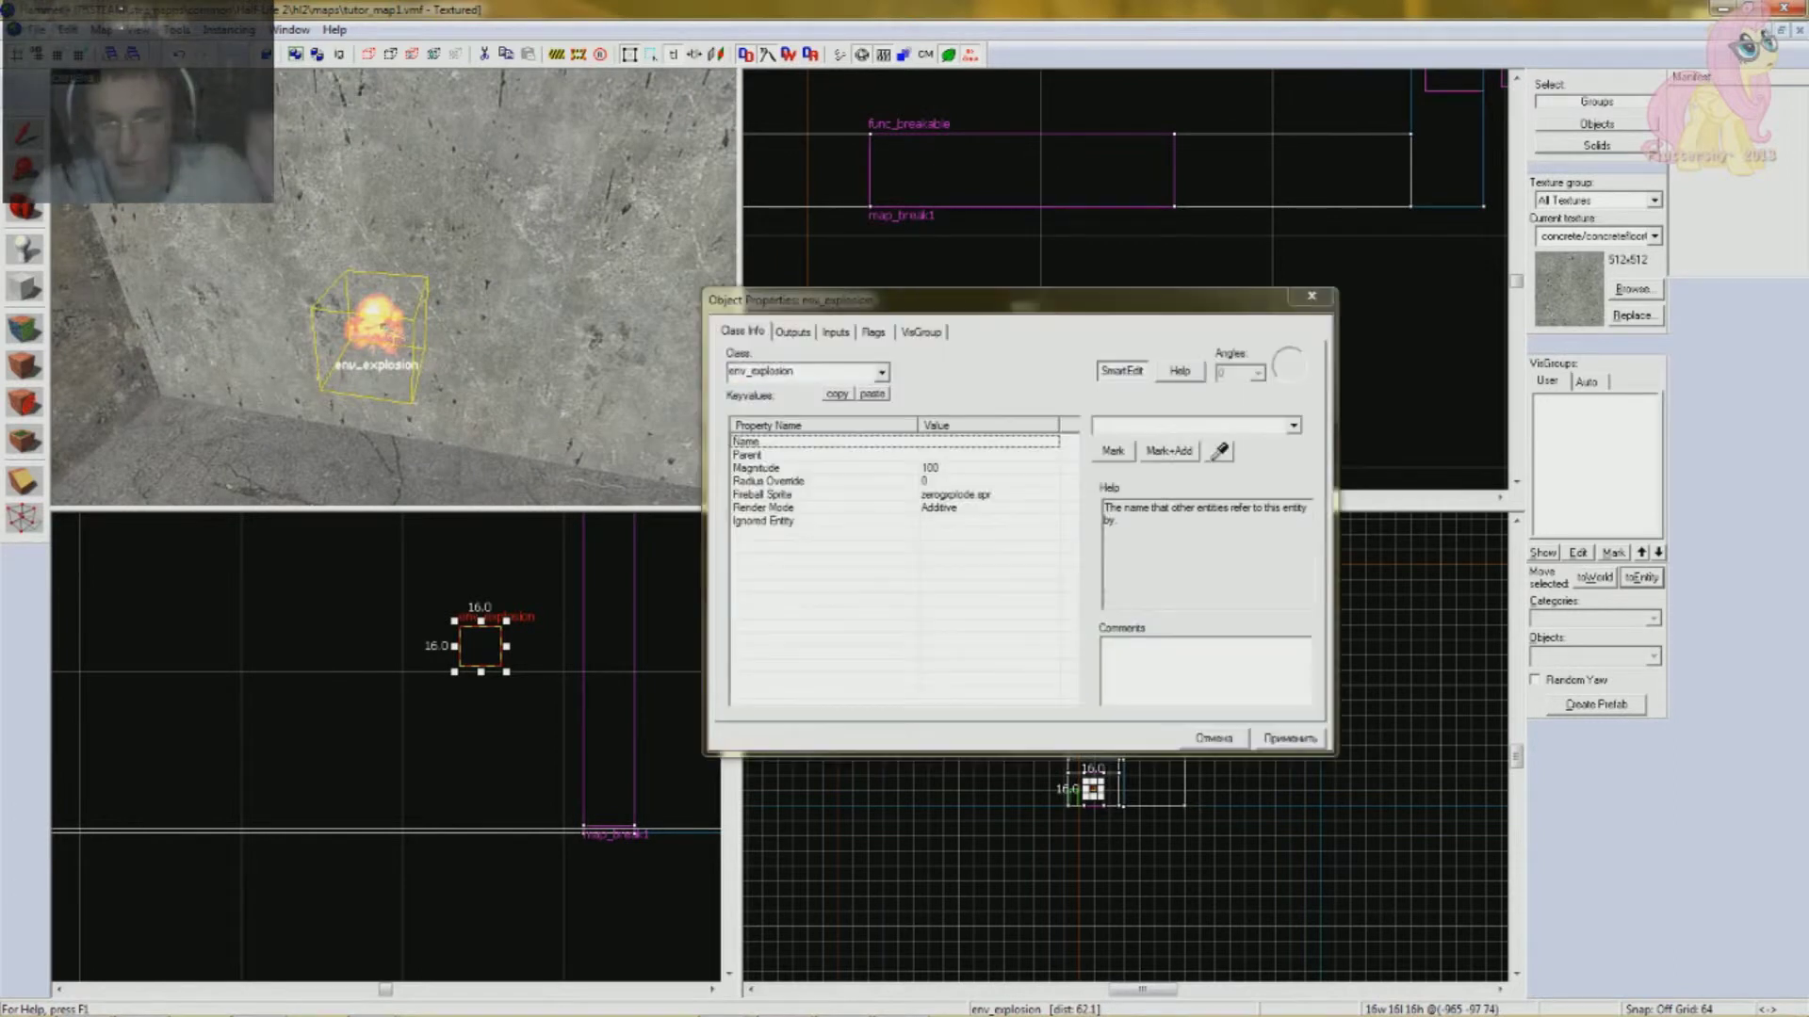
{"action": "left_click", "coordinate": [1129, 426]}
{"action": "type", "text": "m"}
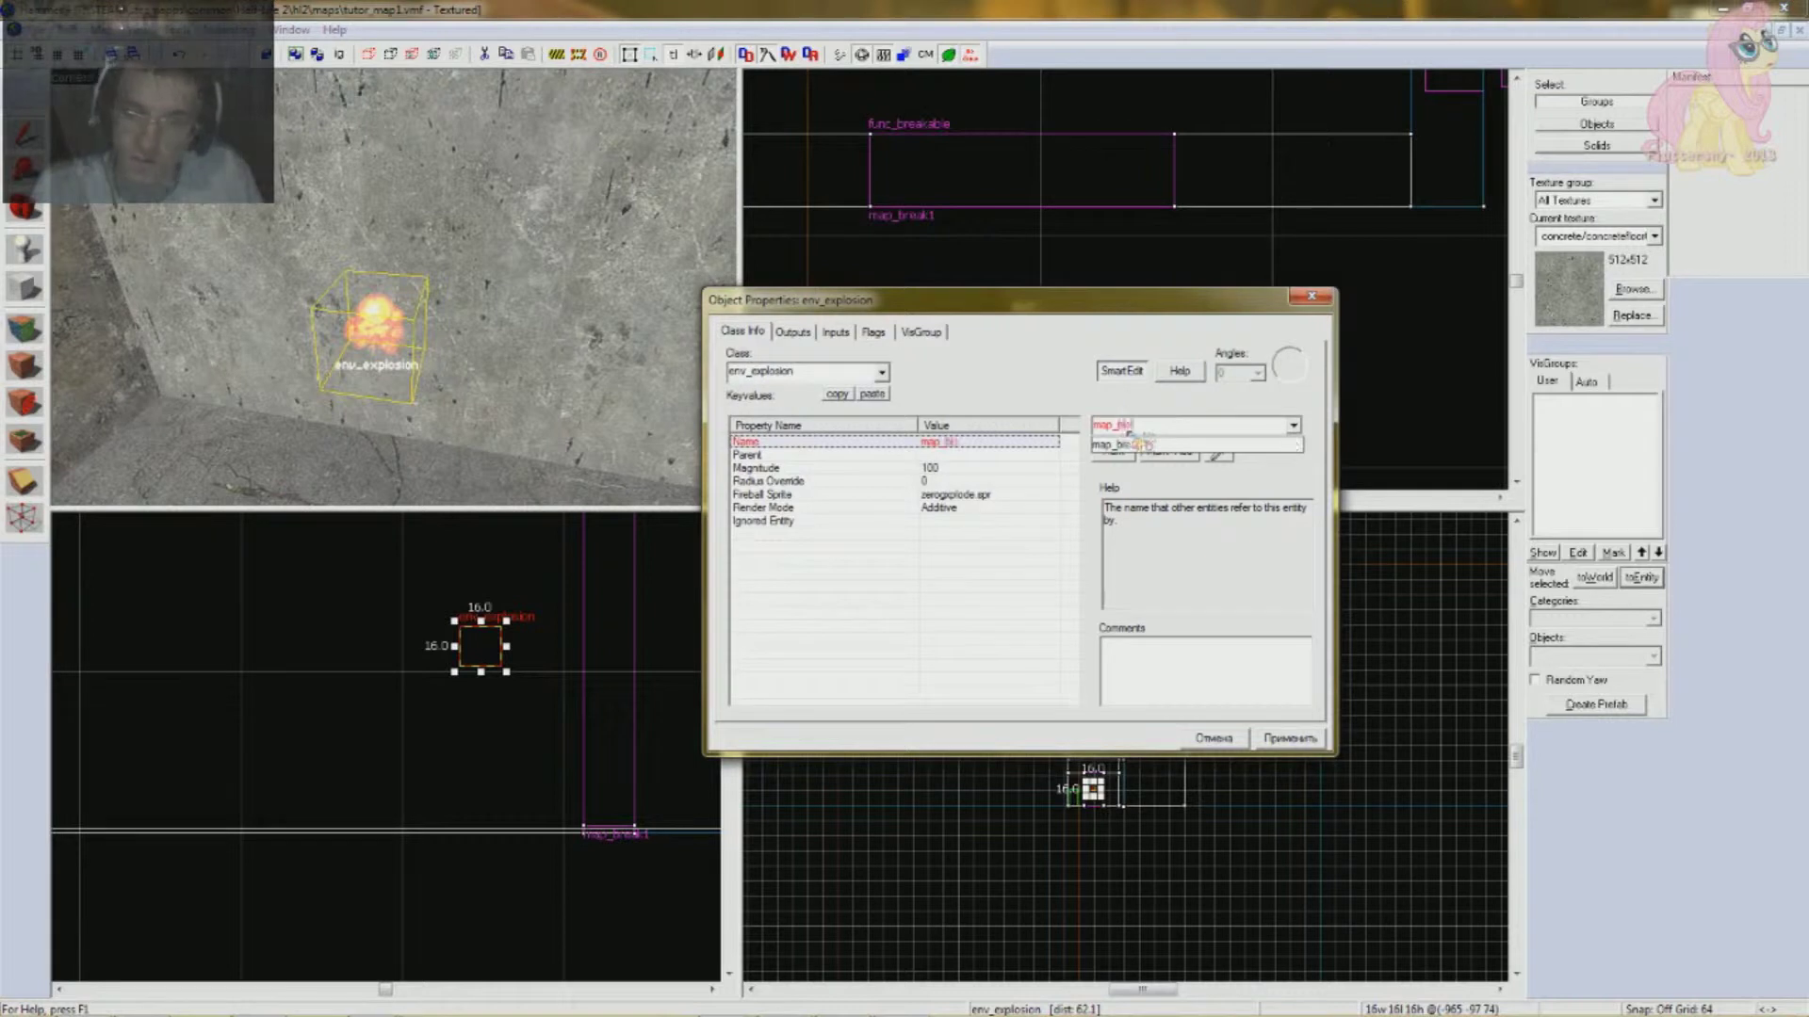
{"action": "type", "text": "ap_break1_explode"}
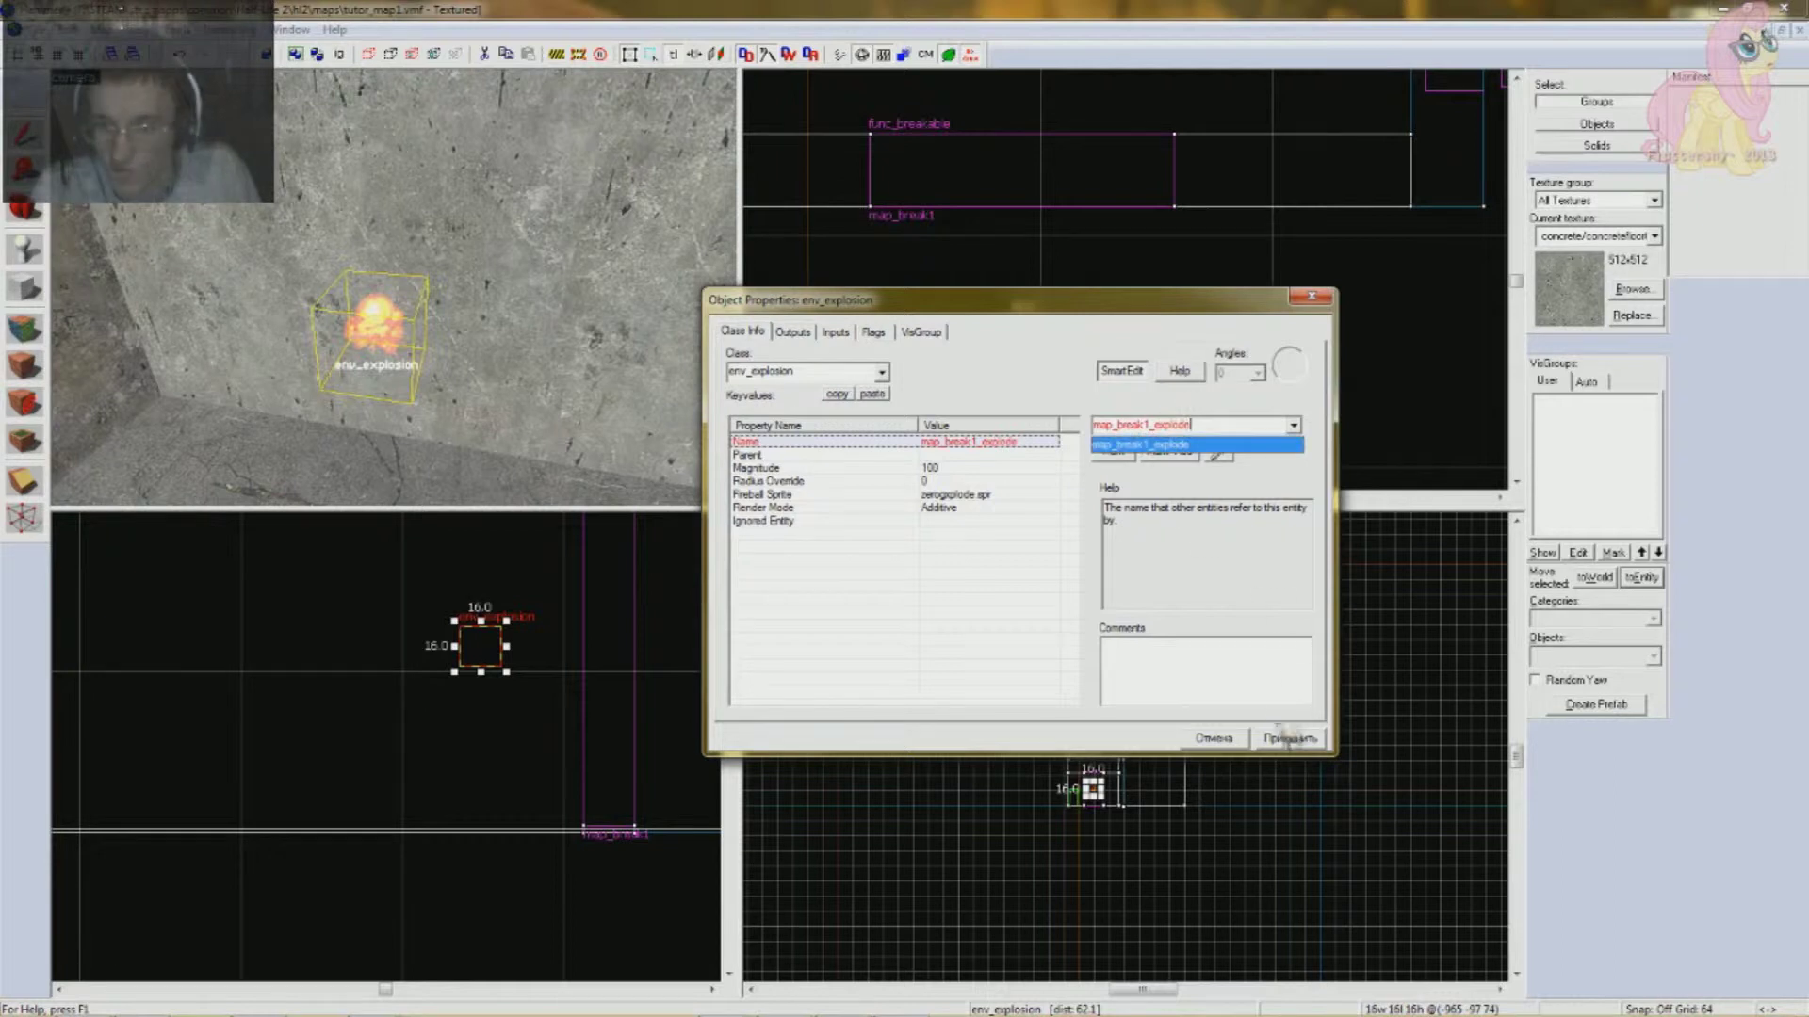
{"action": "left_click", "coordinate": [1283, 734]}
{"action": "left_click_drag", "start_coordinate": [1192, 430], "coordinate": [1094, 426]}
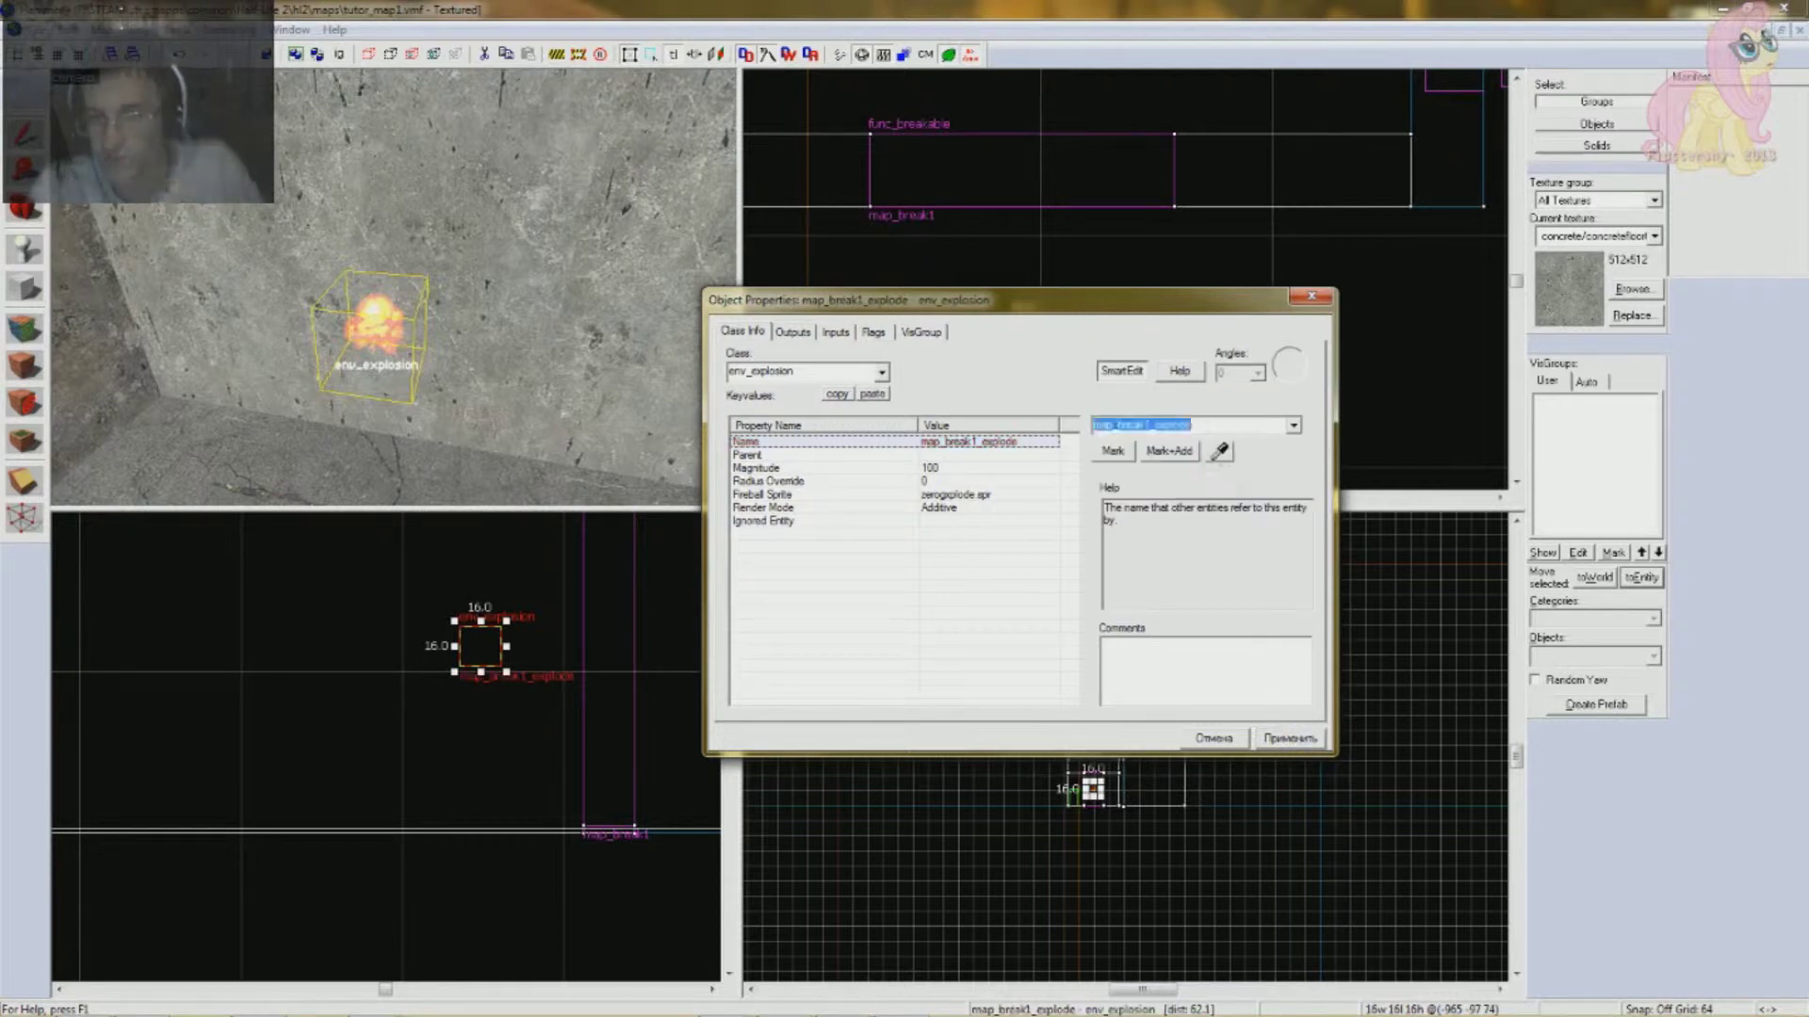
{"action": "left_click", "coordinate": [1200, 429]}
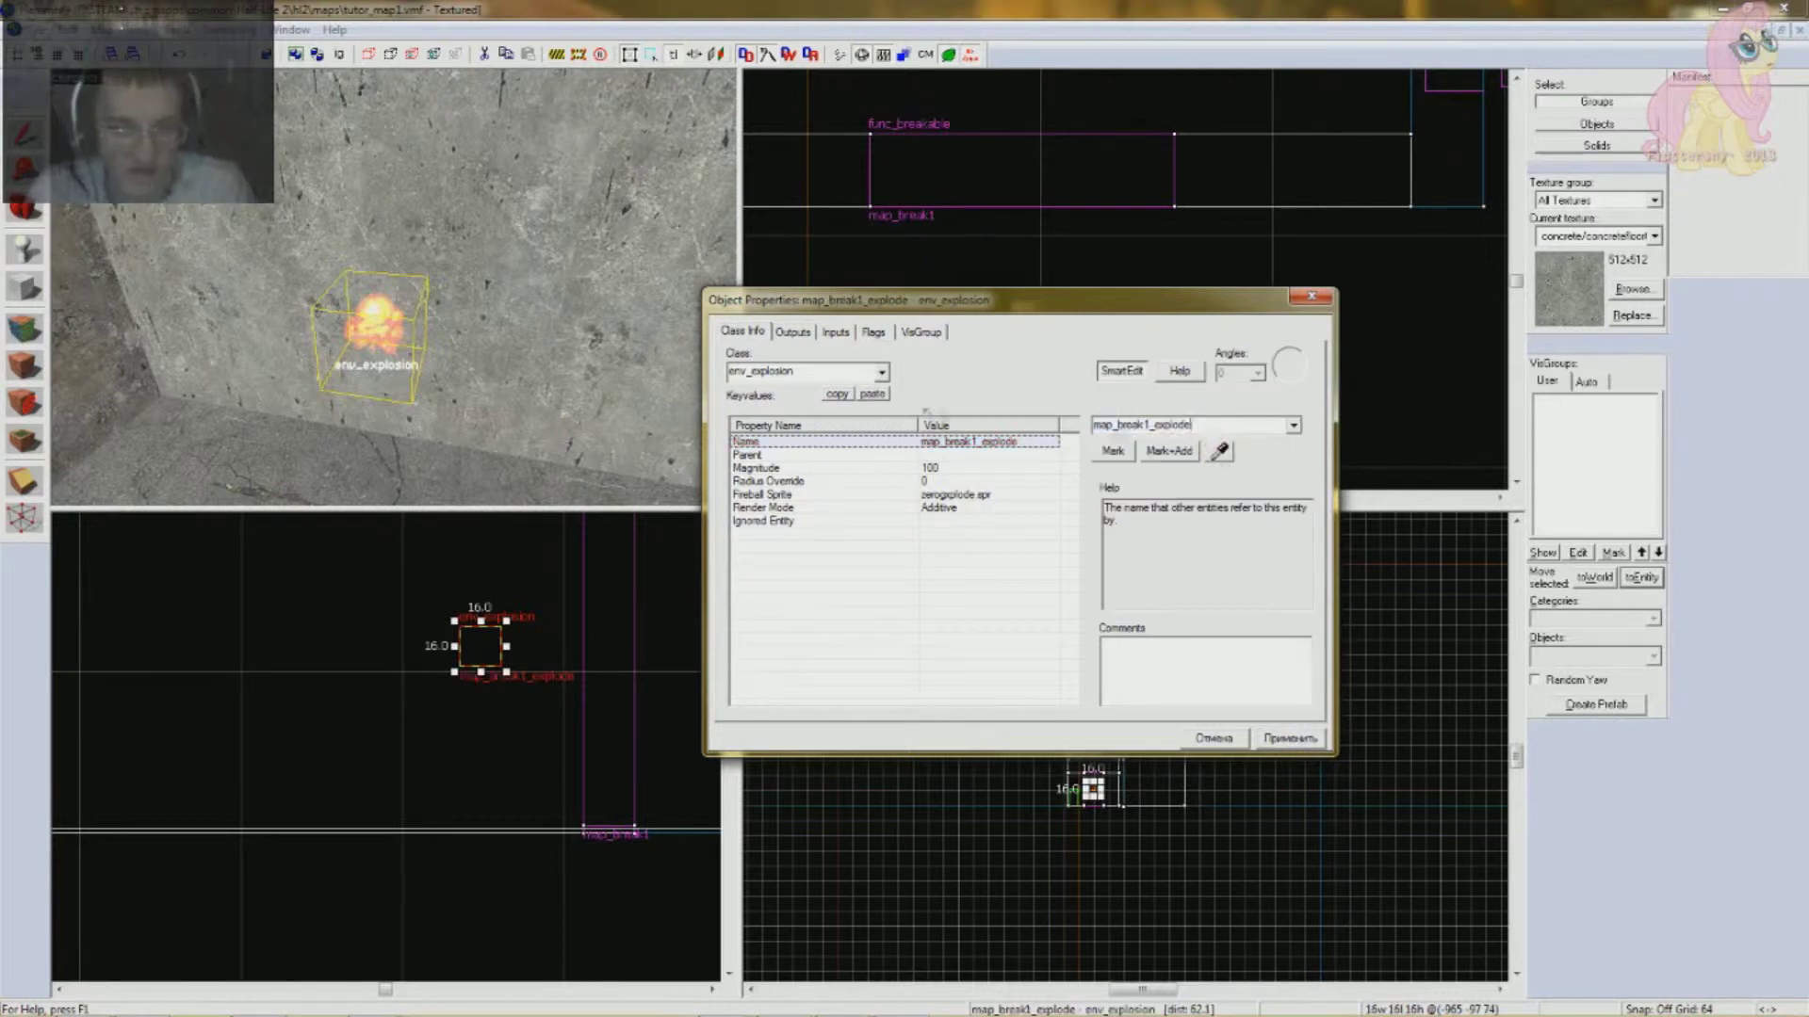
- Set the explosion entity's Magnitude to 50
{"action": "left_click", "coordinate": [768, 455]}
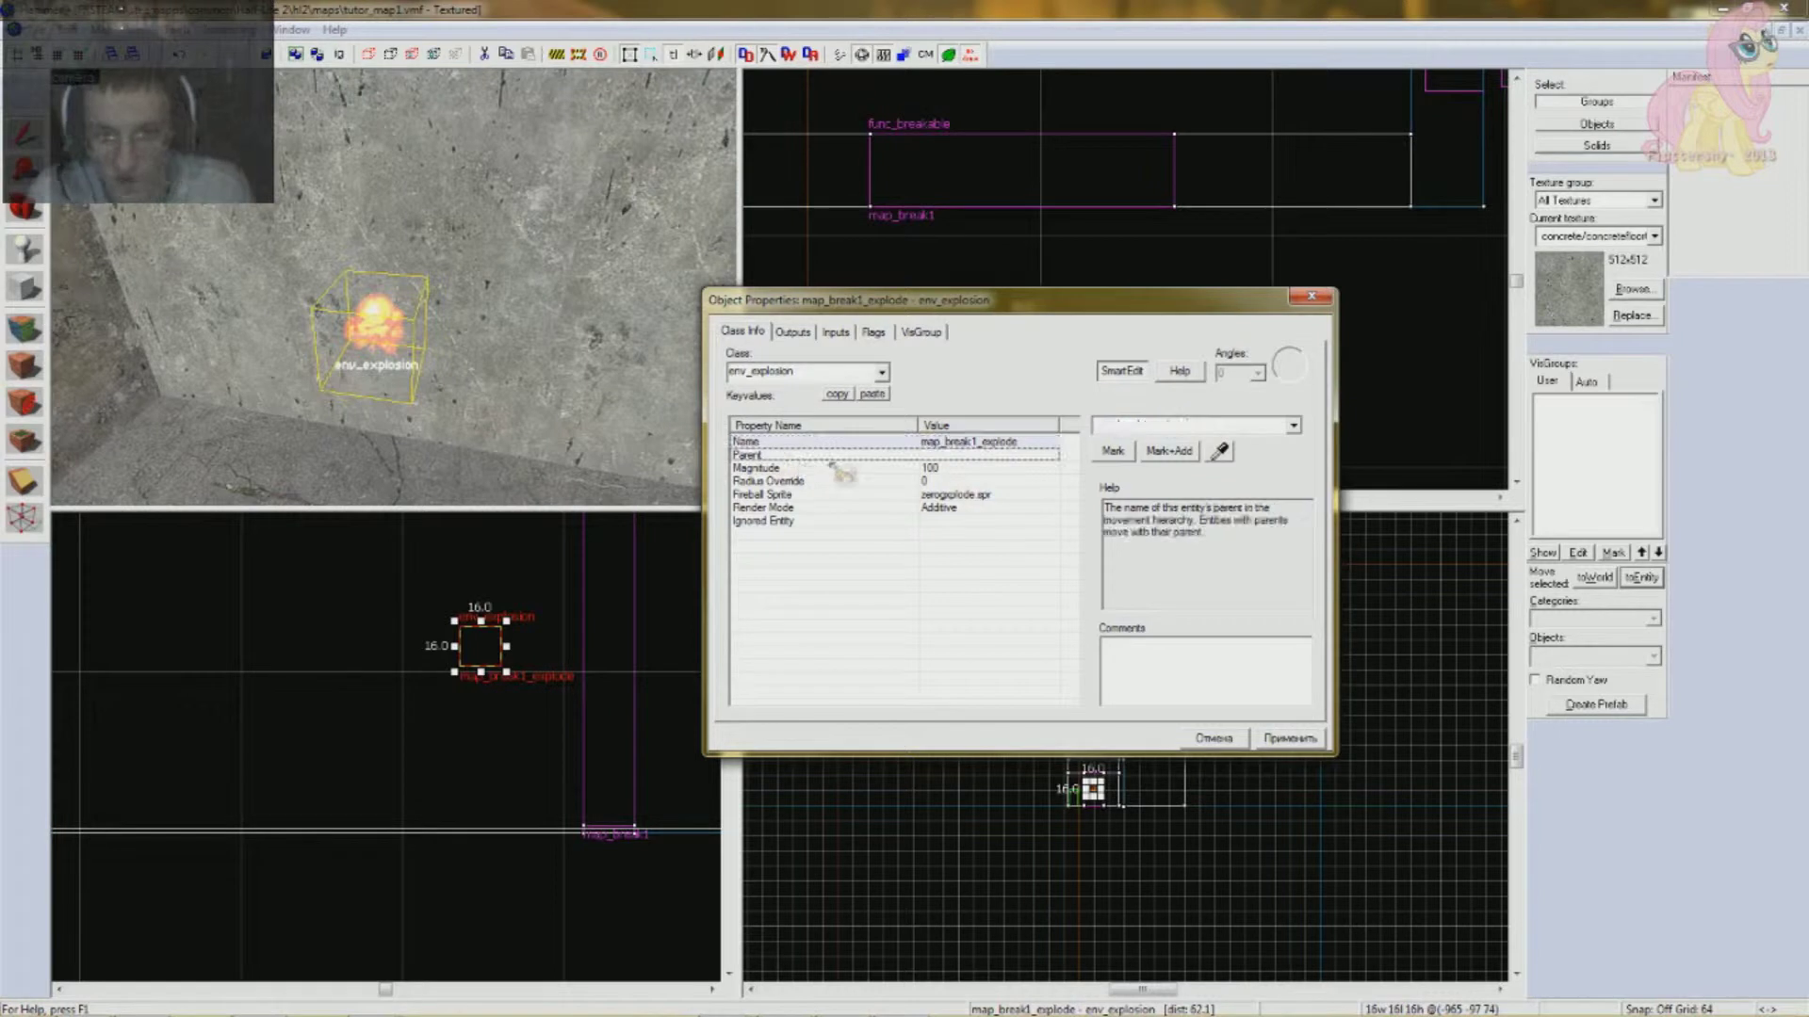
{"action": "left_click", "coordinate": [789, 468]}
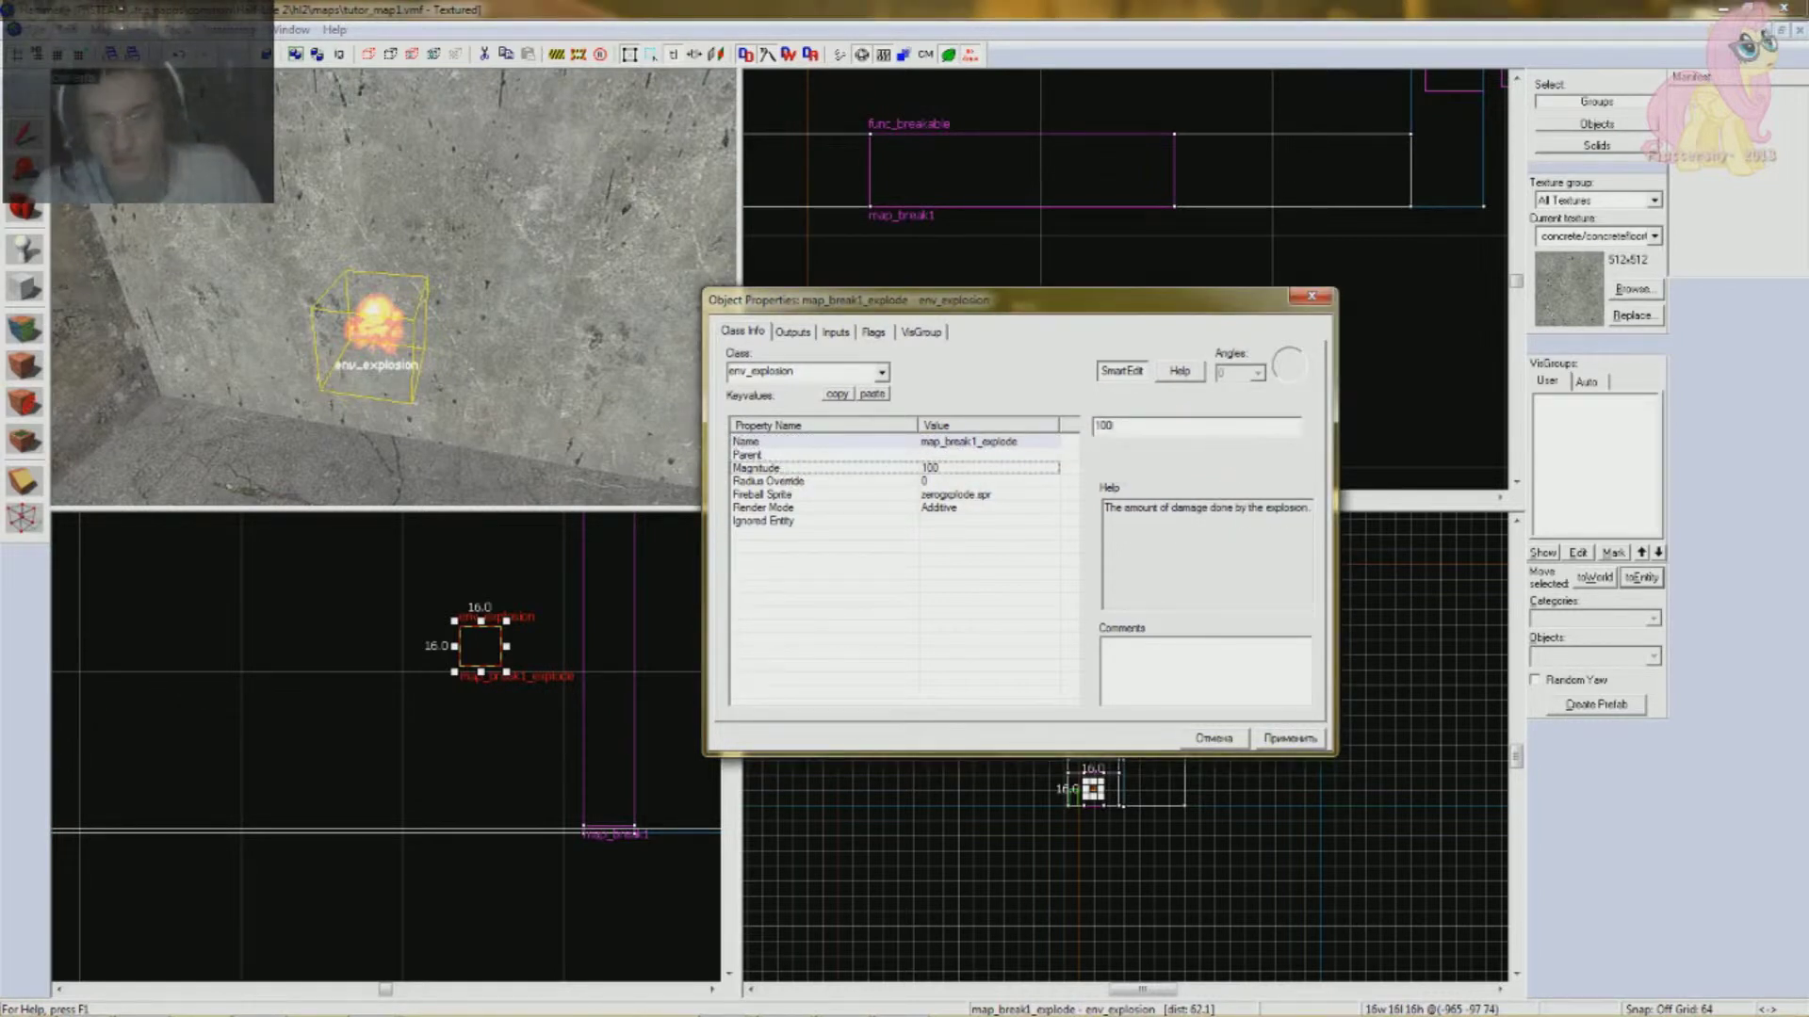
{"action": "double_click", "coordinate": [1102, 426]}
{"action": "type", "text": "5"}
{"action": "type", "text": "z"}
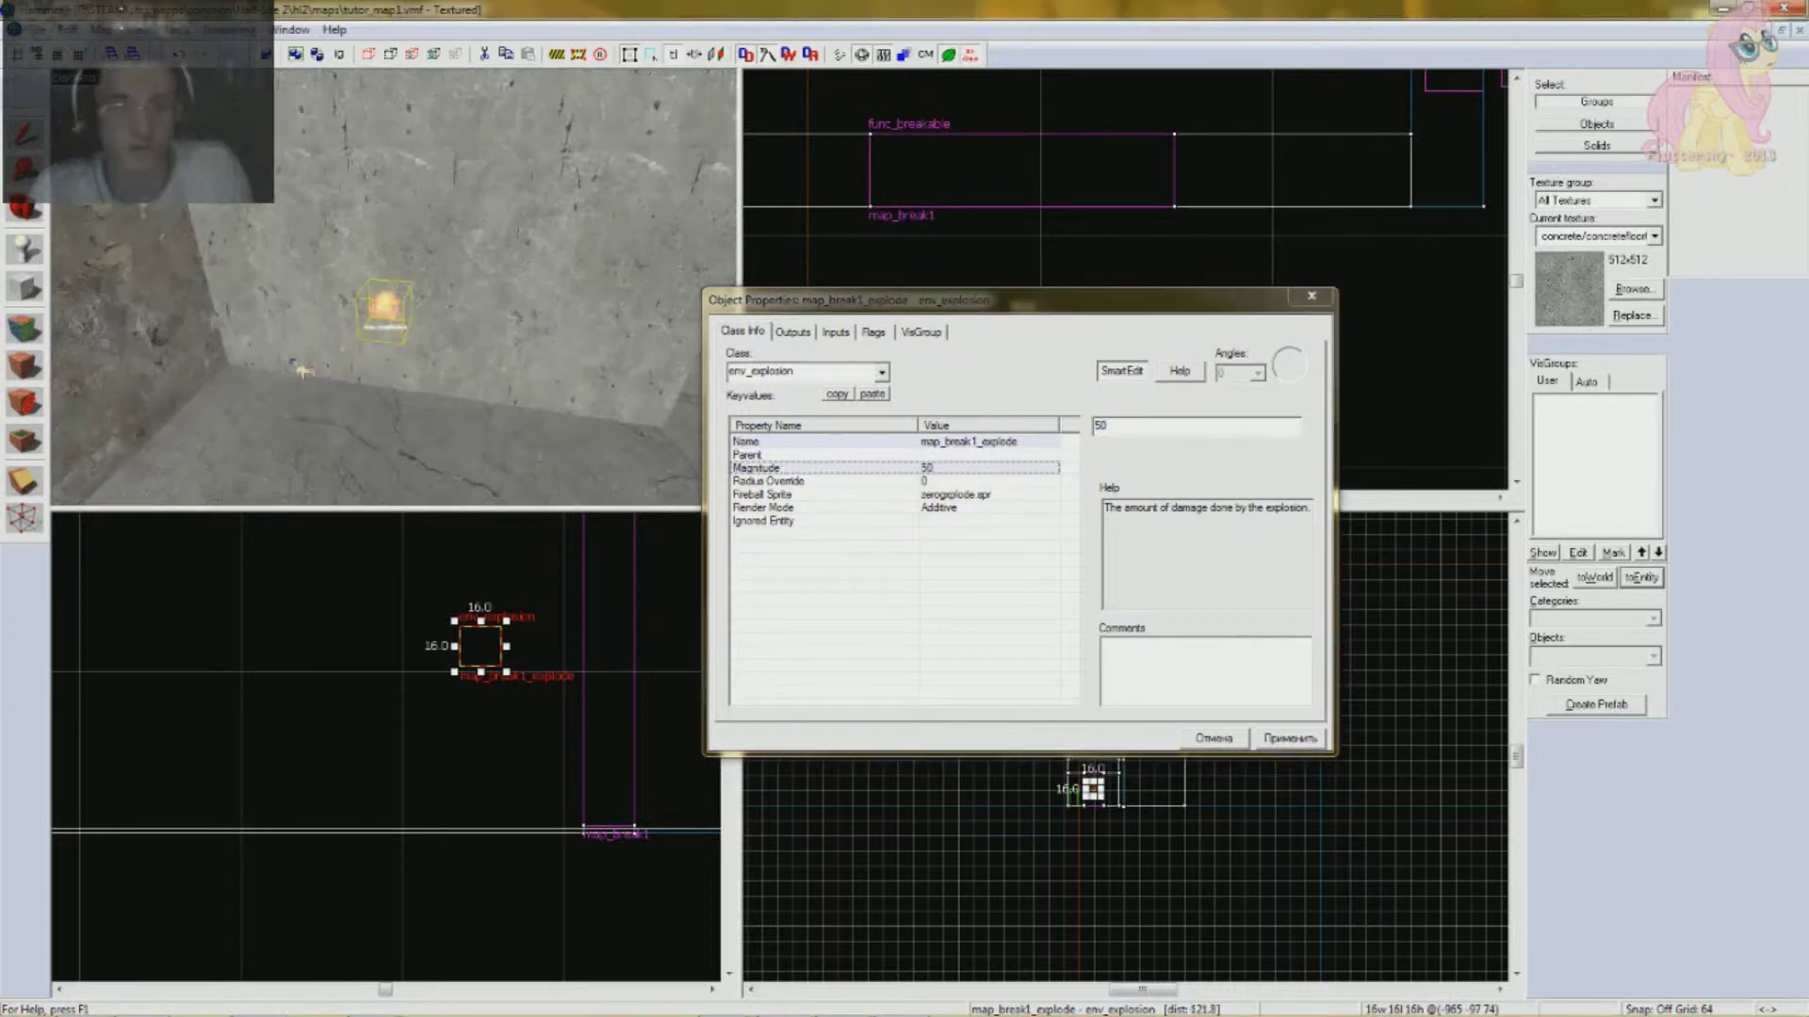
{"action": "type", "text": "s"}
{"action": "left_click_drag", "start_coordinate": [391, 316], "coordinate": [384, 307]}
- Browse the sprite textures available for the explosion's Fireball Sprite and leave without picking one
{"action": "left_click", "coordinate": [818, 490]}
{"action": "left_click", "coordinate": [823, 496]}
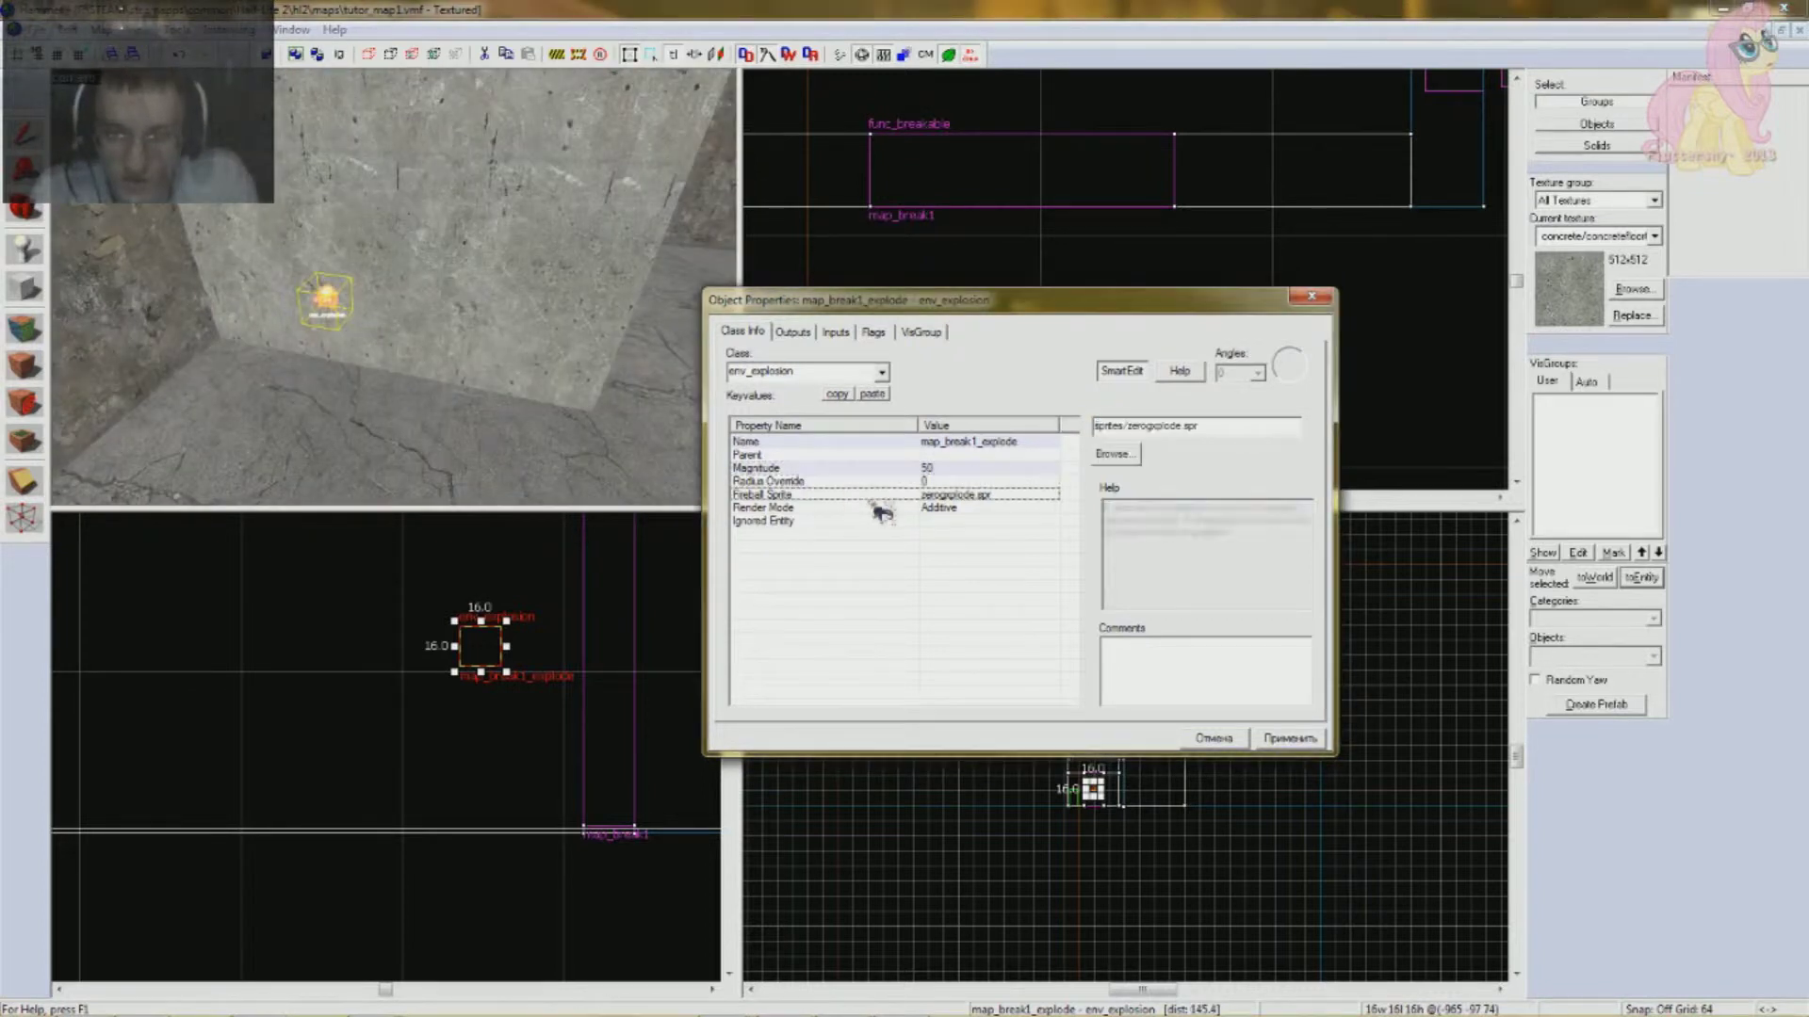
{"action": "left_click", "coordinate": [1116, 454]}
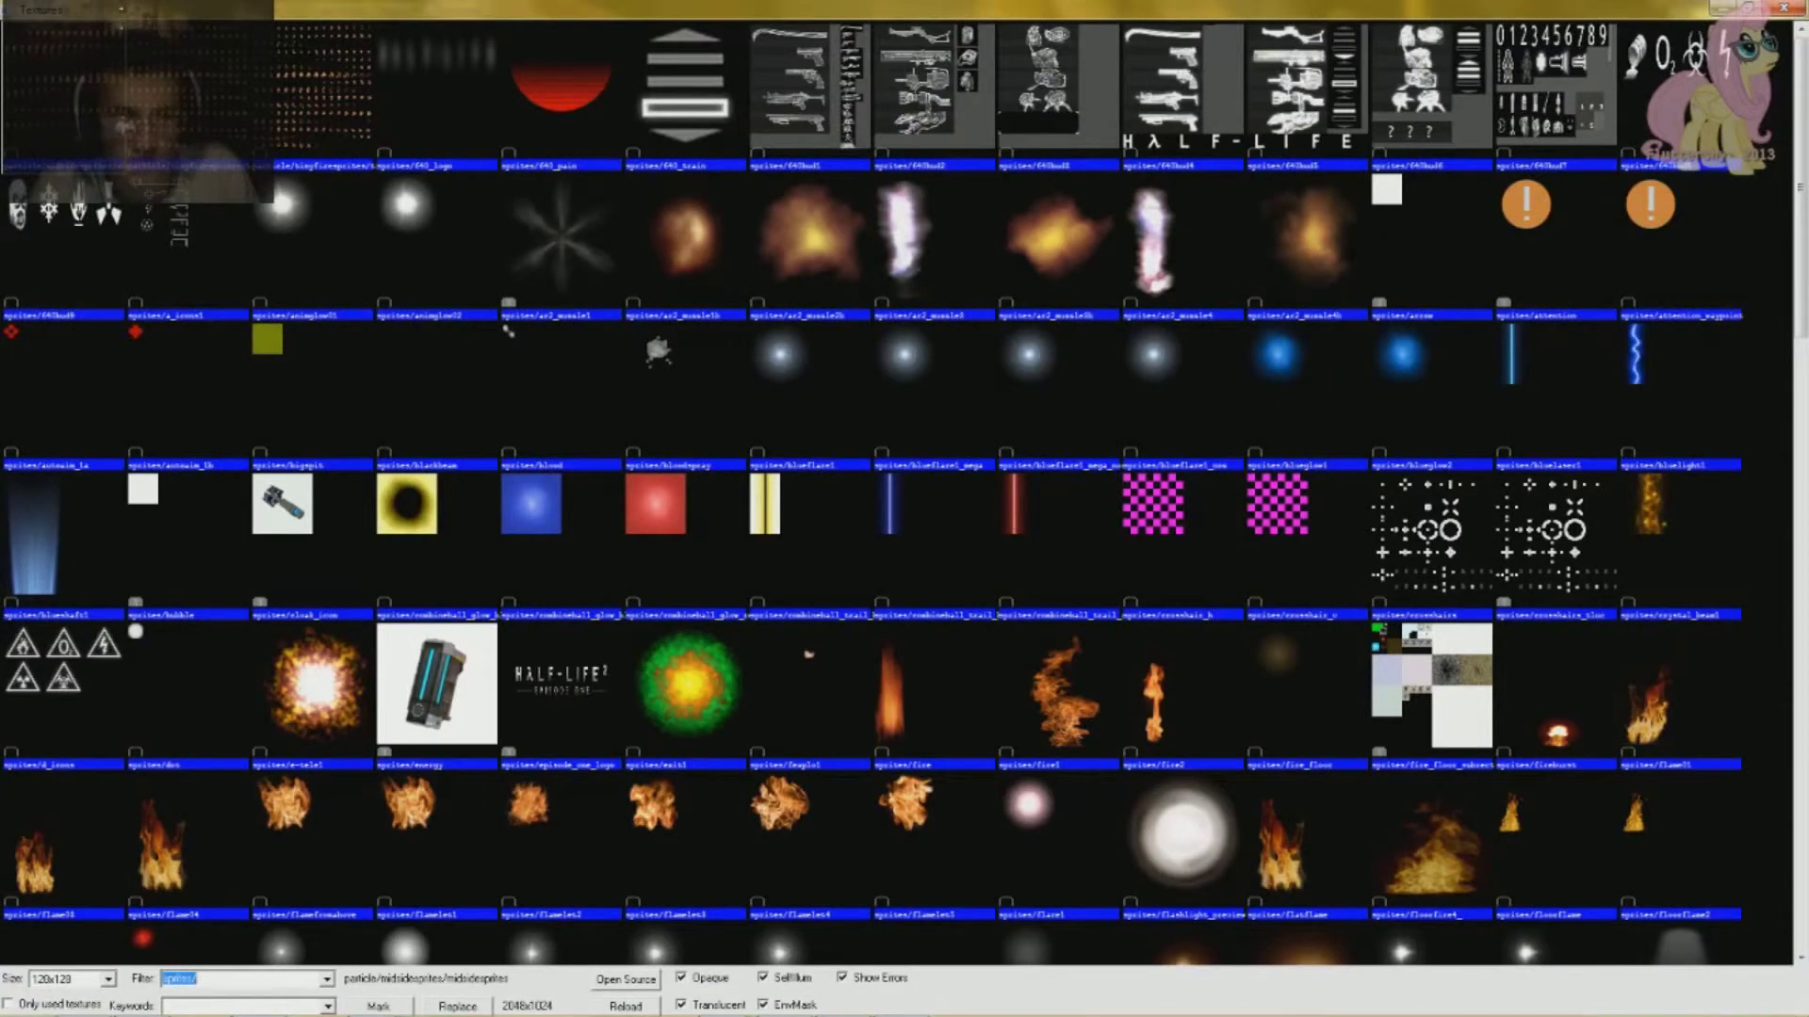
{"action": "scroll", "coordinate": [1074, 504], "scroll_direction": "down", "scroll_amount": 10}
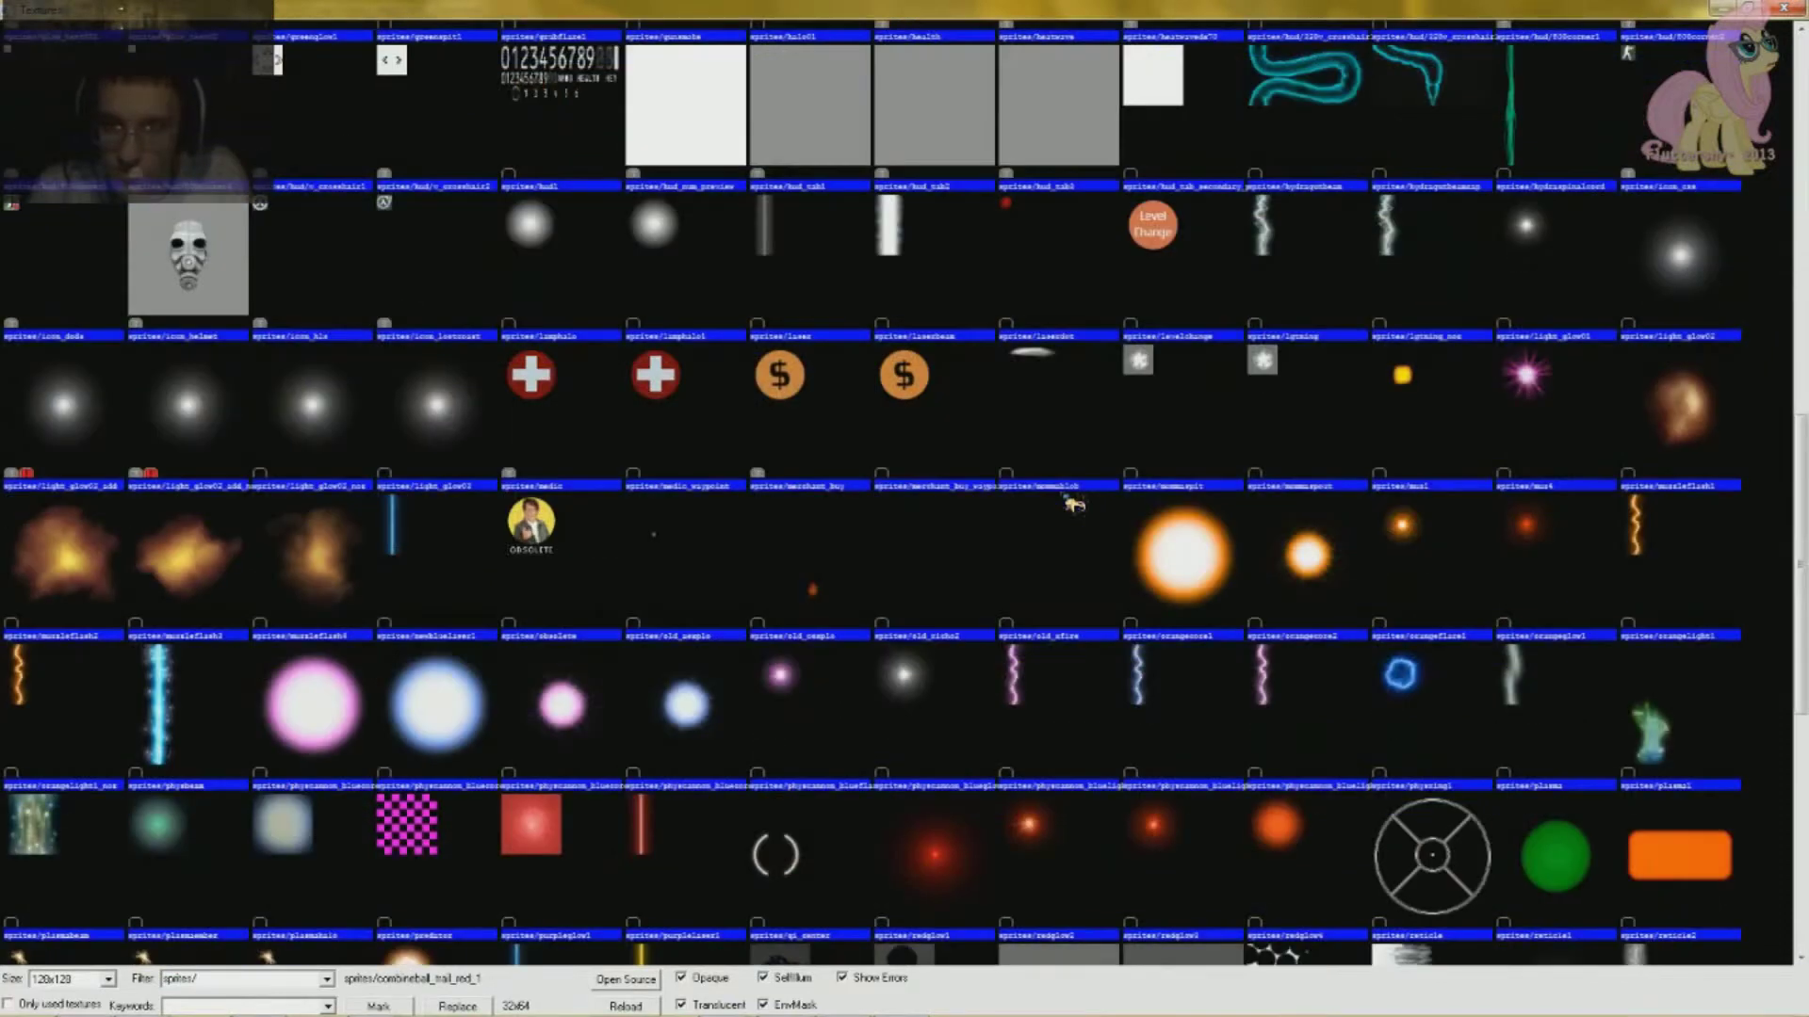
{"action": "scroll", "coordinate": [1192, 529], "scroll_direction": "down", "scroll_amount": 2}
{"action": "scroll", "coordinate": [1187, 512], "scroll_direction": "up", "scroll_amount": 10}
{"action": "scroll", "coordinate": [1202, 485], "scroll_direction": "down", "scroll_amount": 2}
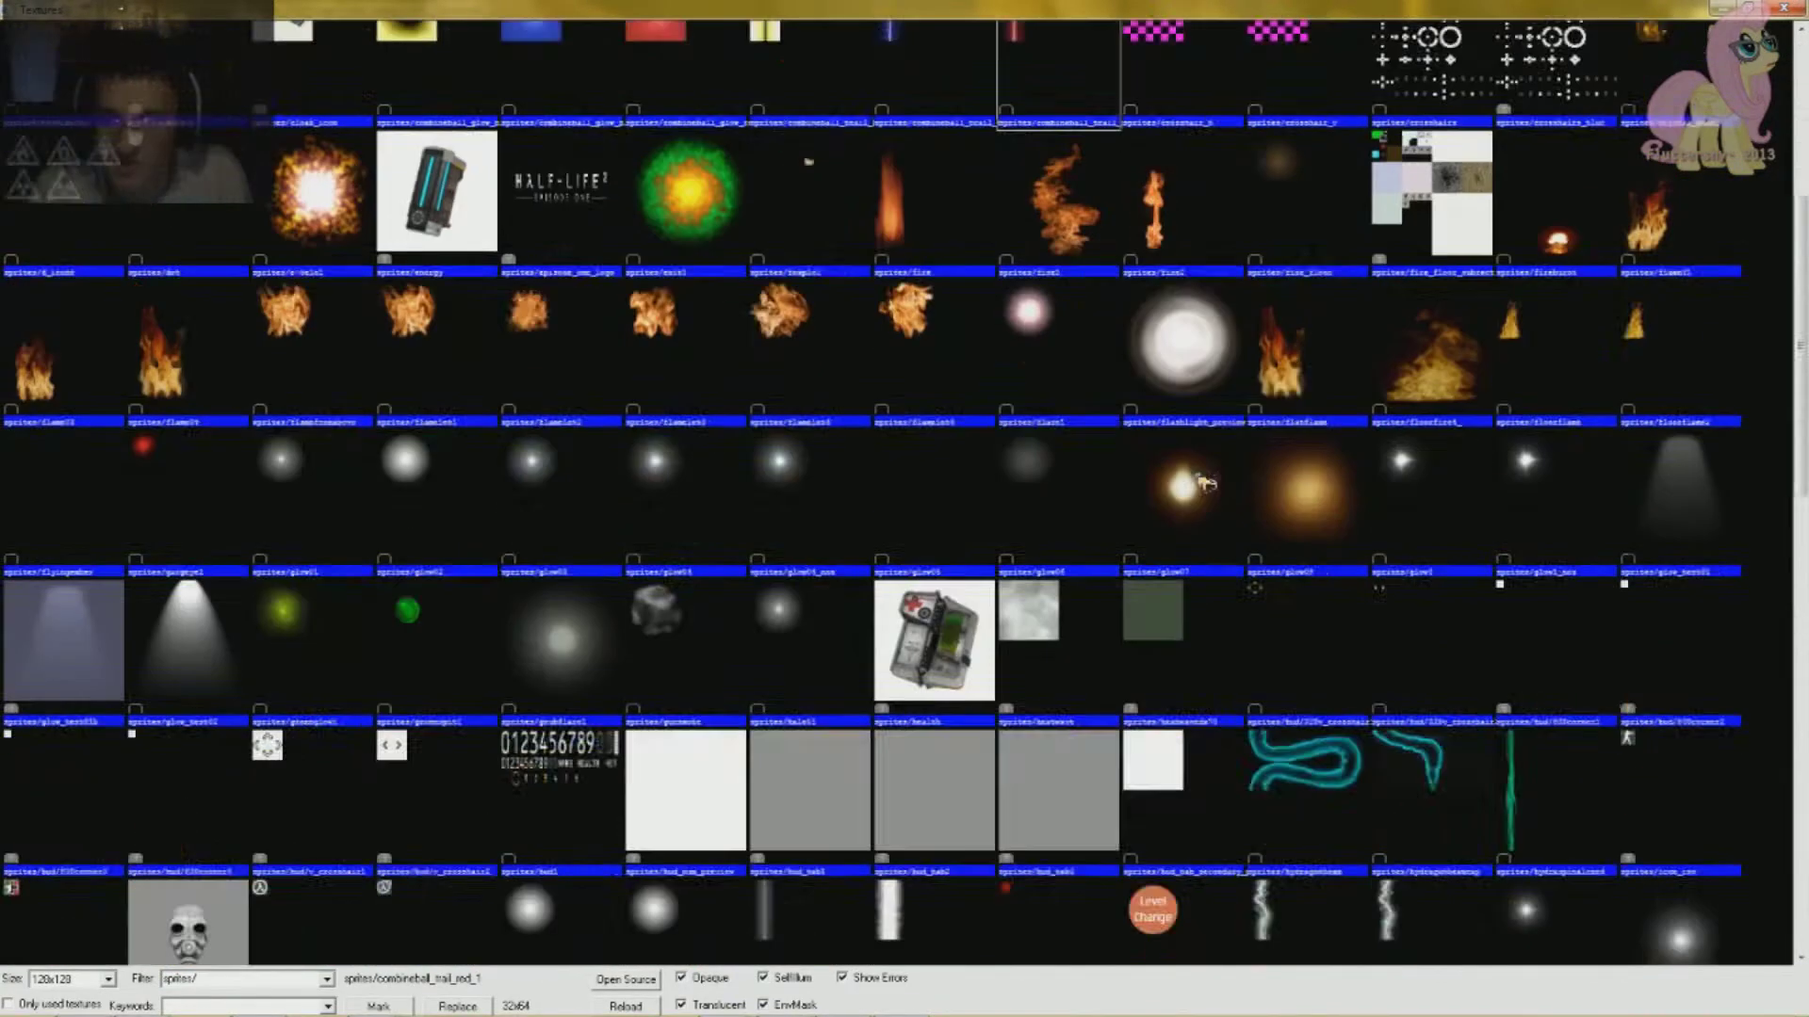
{"action": "scroll", "coordinate": [1202, 482], "scroll_direction": "up", "scroll_amount": 1}
{"action": "key", "text": "Escape"}
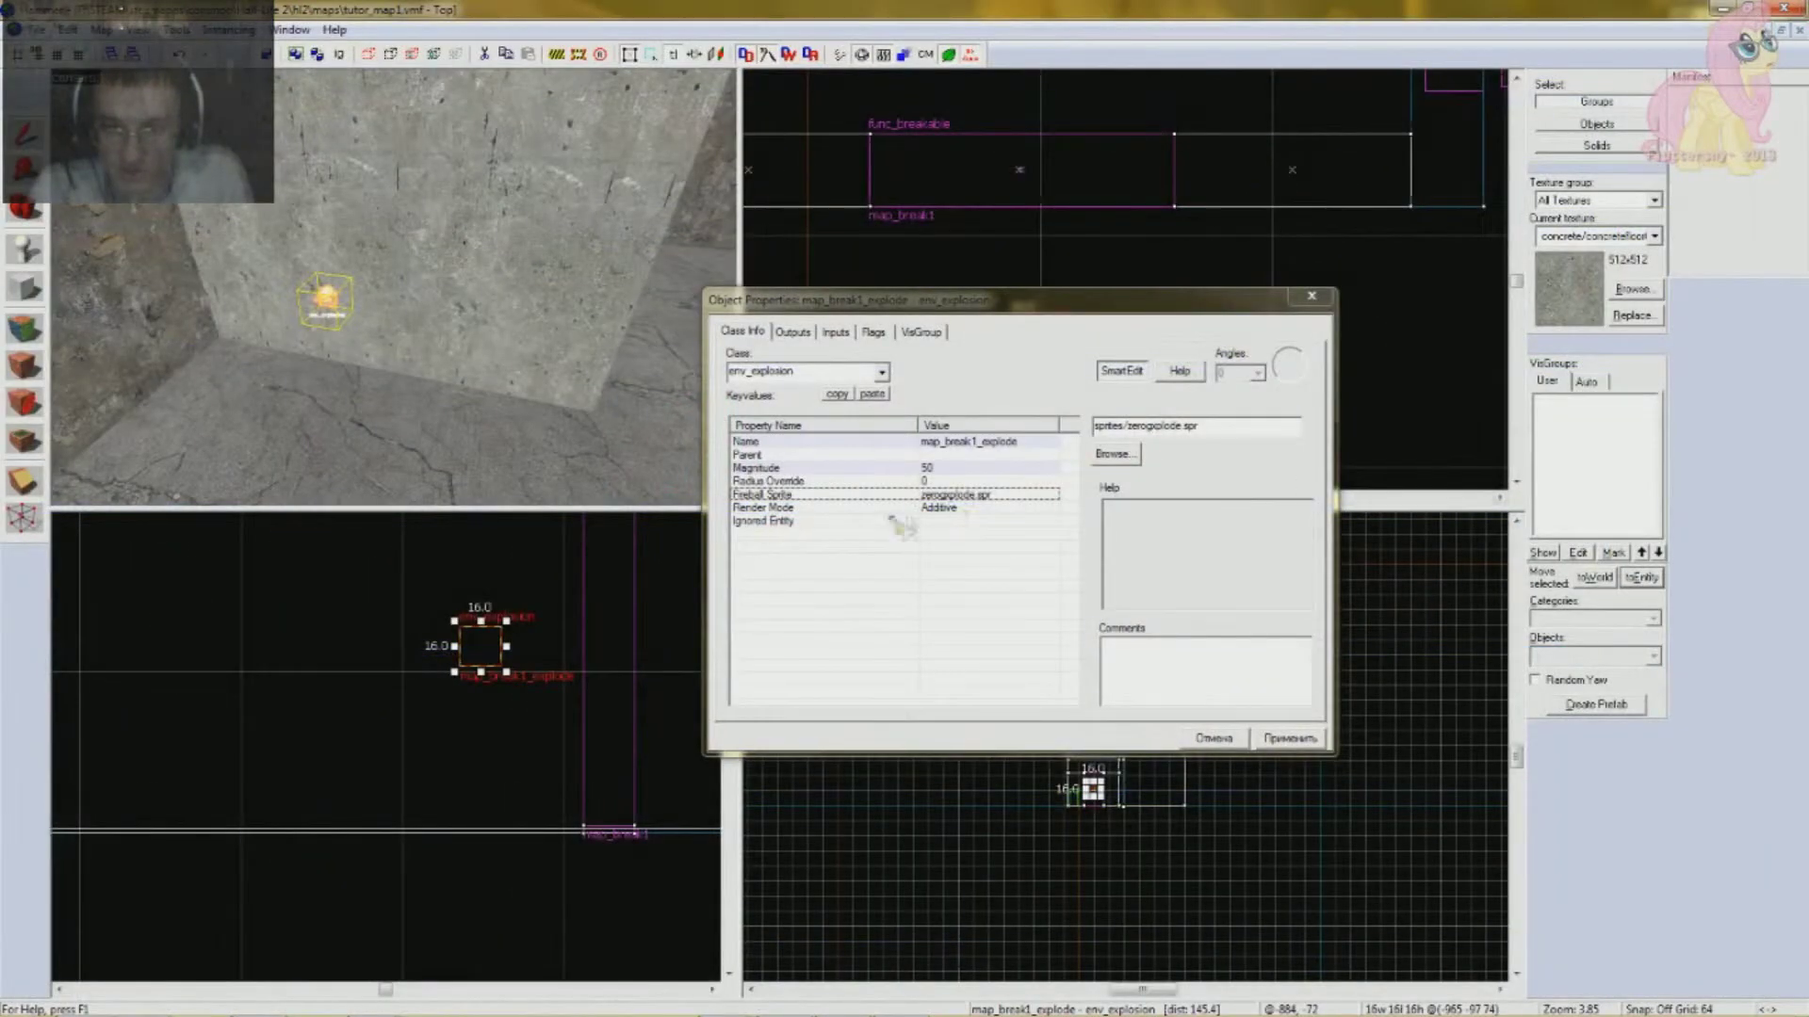
- Look over the explosion entity's flags and close its properties
{"action": "left_click", "coordinate": [873, 332]}
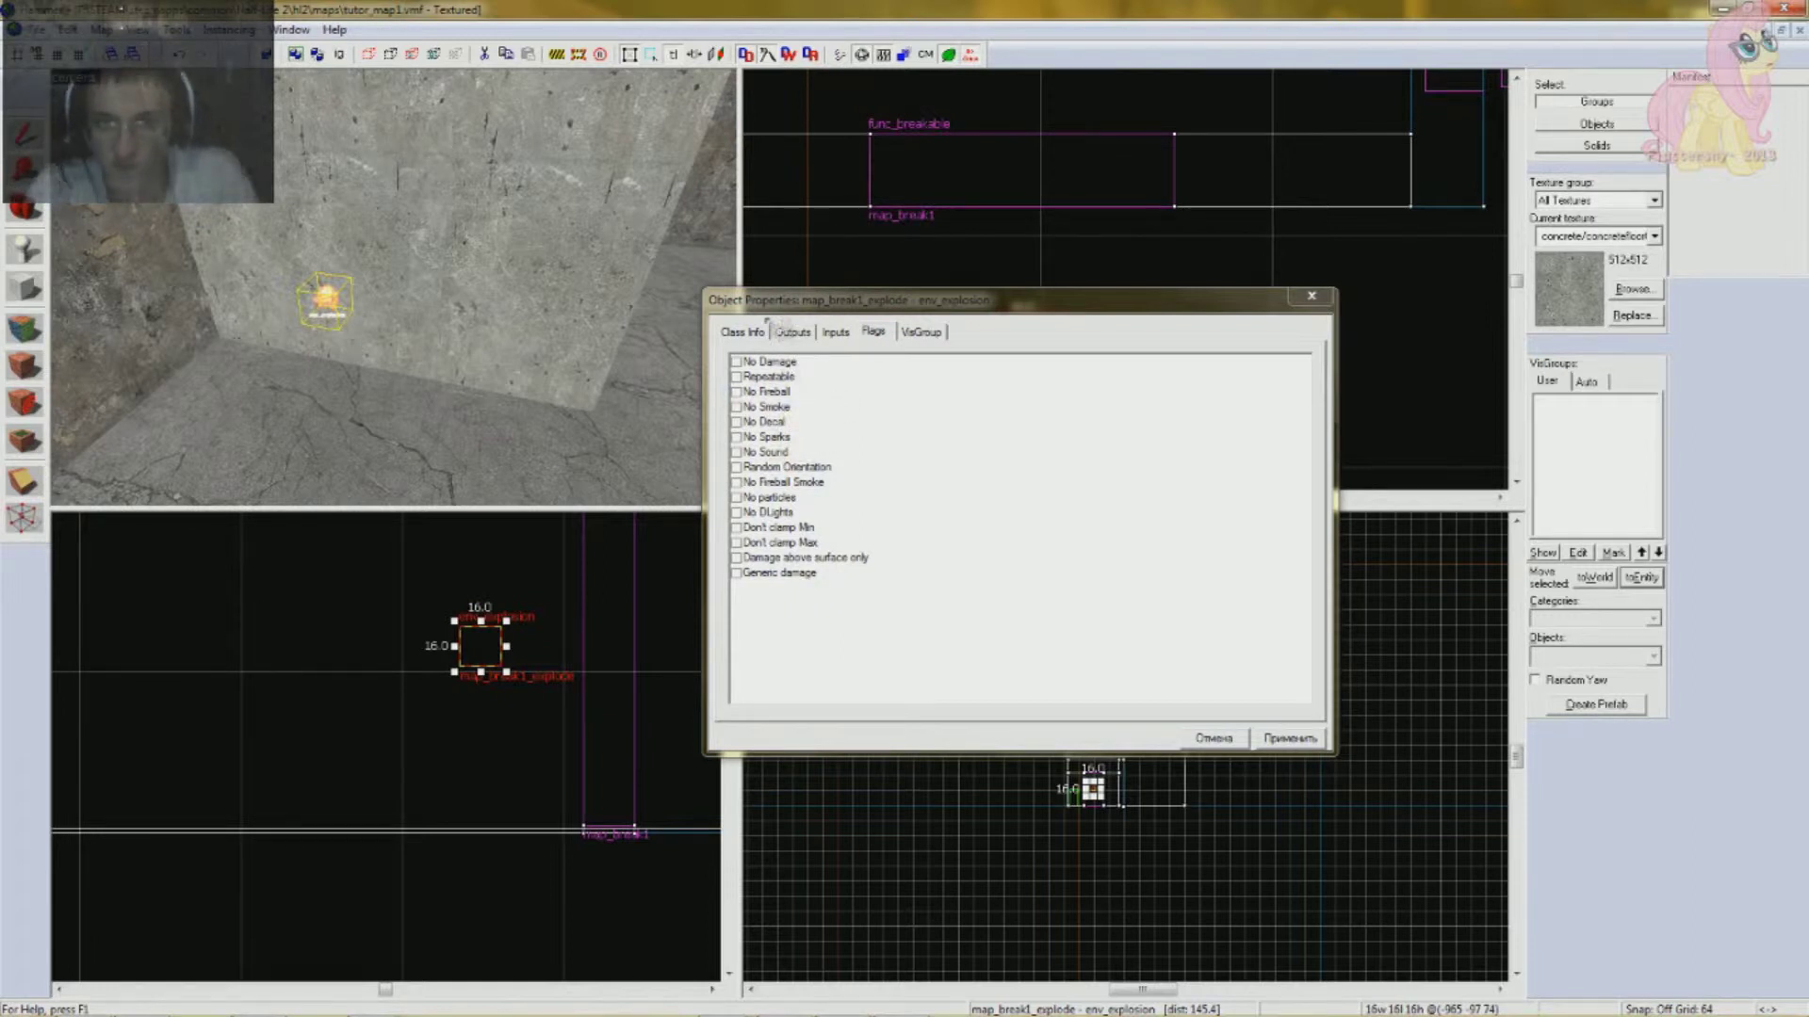
{"action": "left_click", "coordinate": [742, 332]}
{"action": "left_click", "coordinate": [873, 331]}
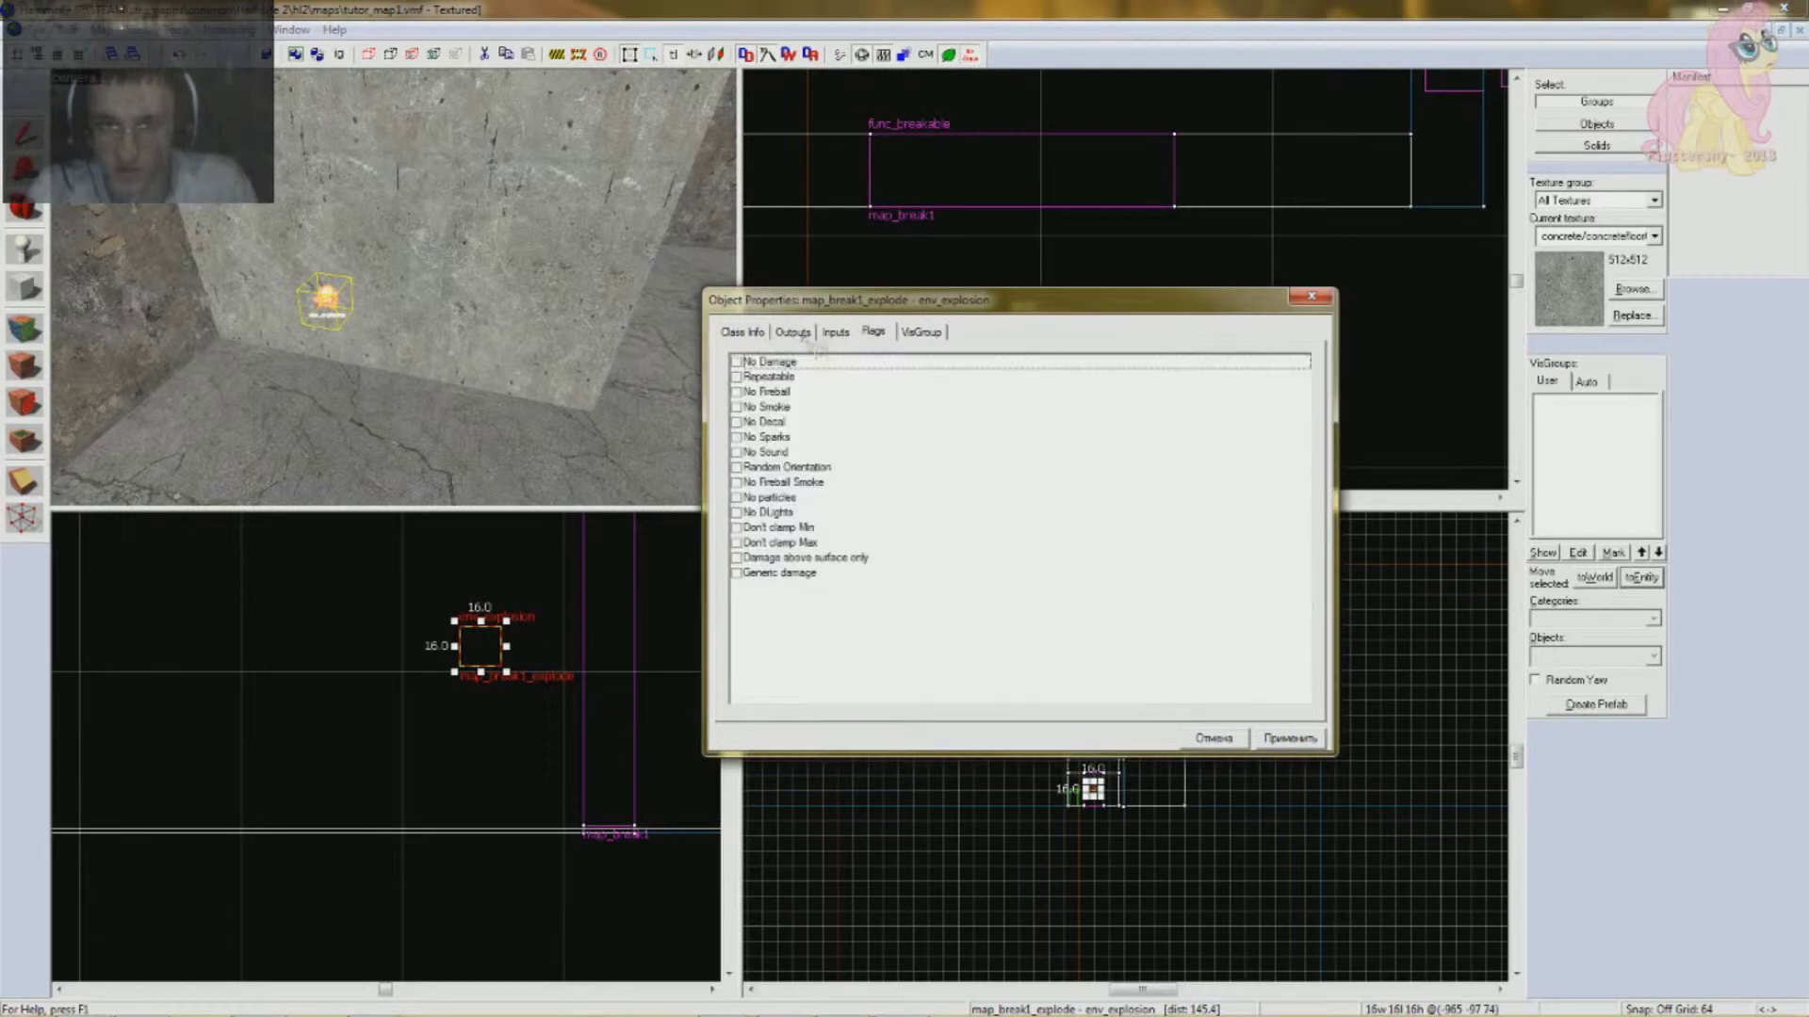
{"action": "left_click", "coordinate": [744, 331]}
{"action": "left_click", "coordinate": [1312, 298]}
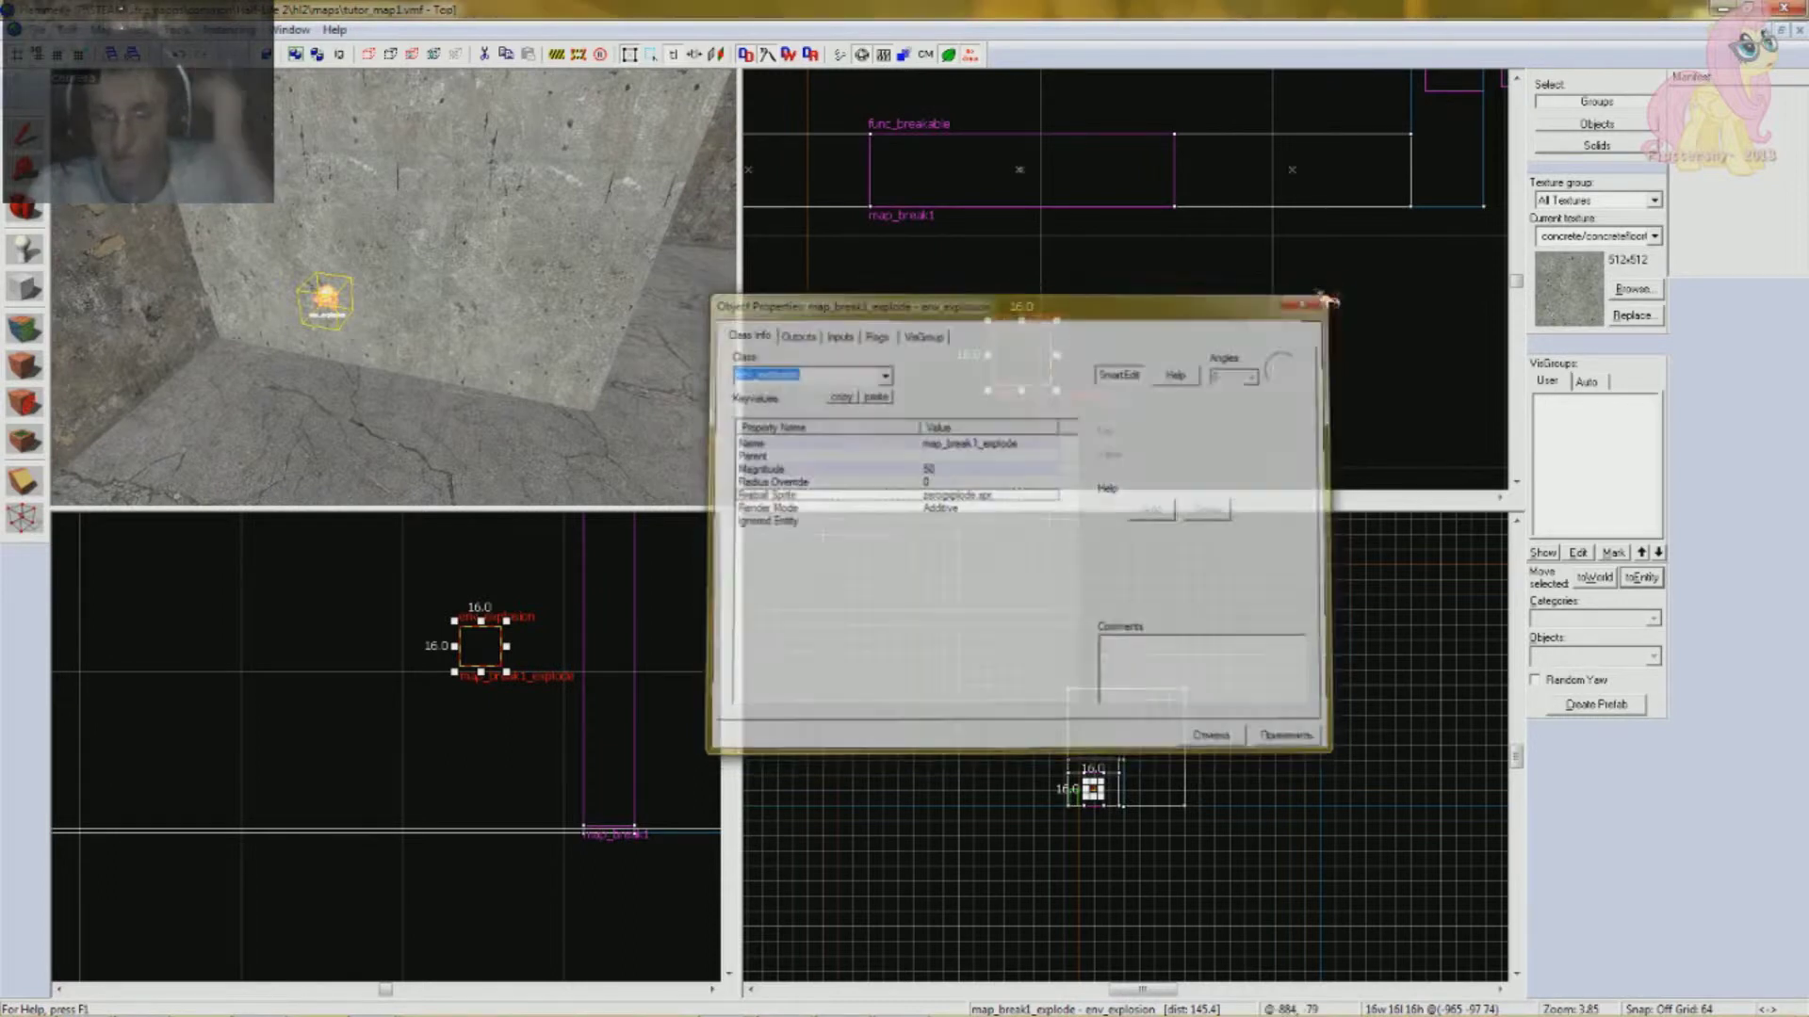
- Check the explosion's placement beside the partition by selecting the breakable block and the explosion entity in turn
{"action": "key", "text": "Left"}
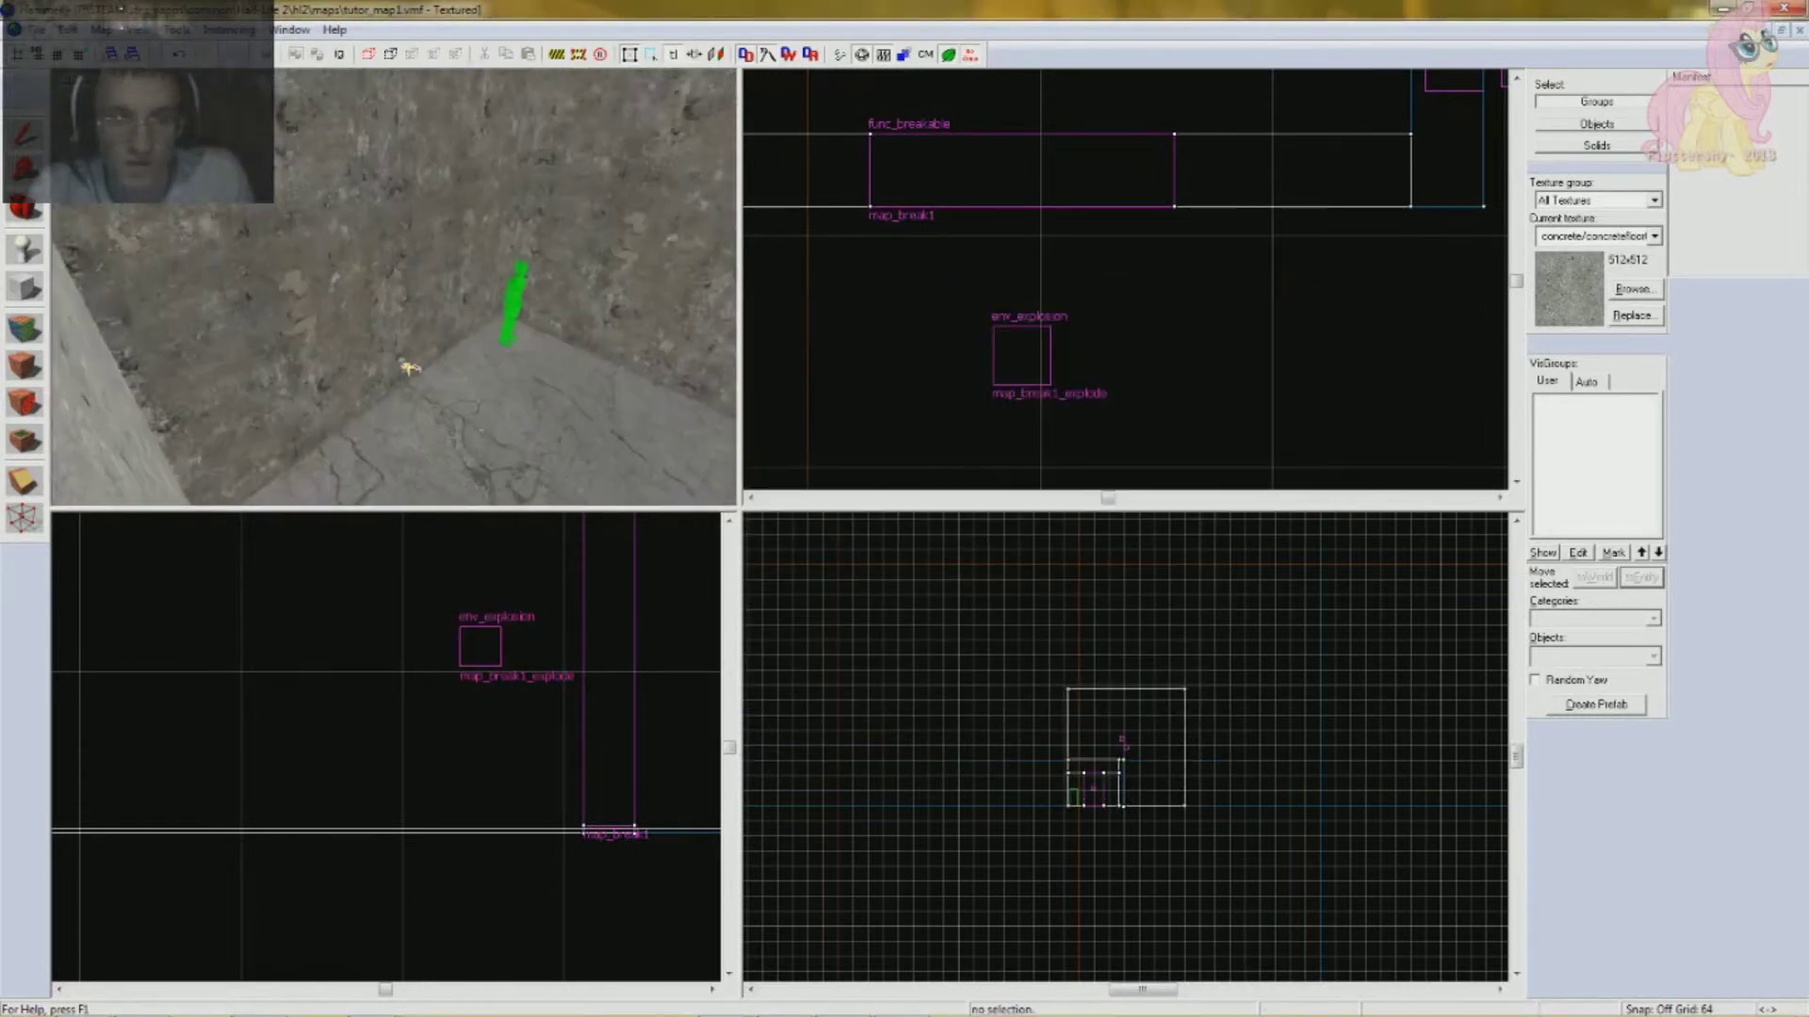
{"action": "left_click", "coordinate": [315, 250]}
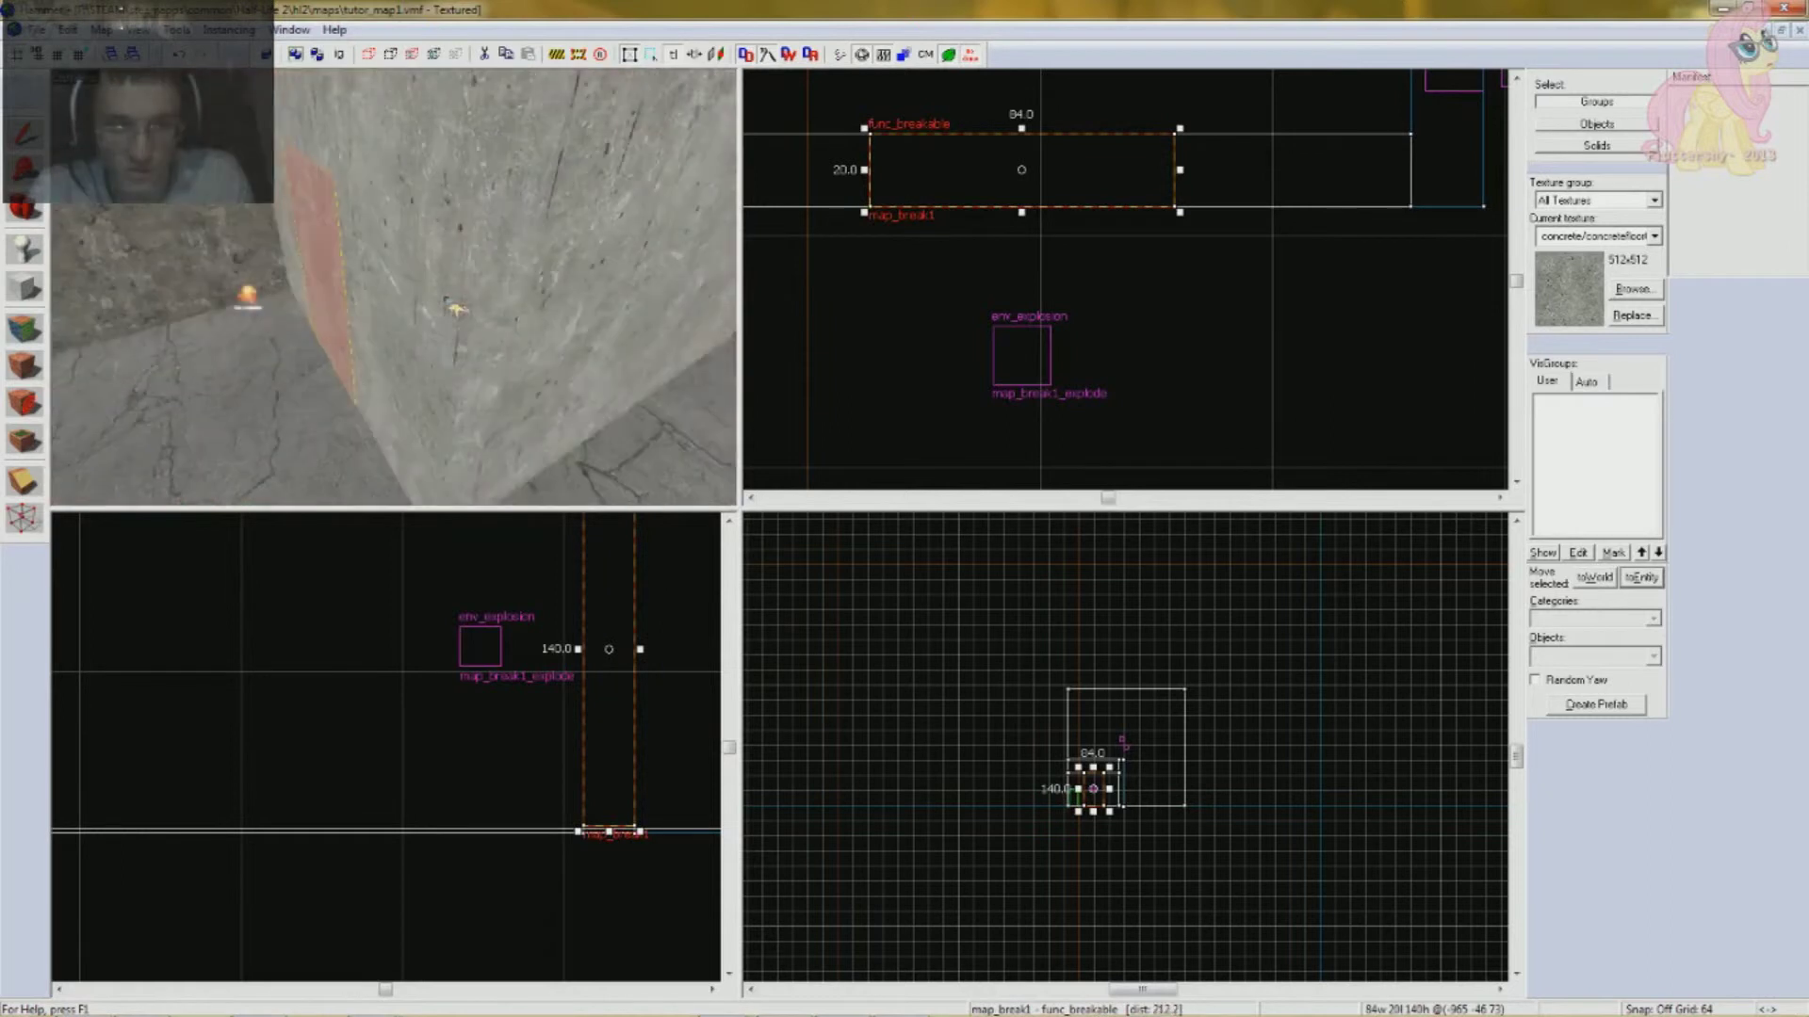
{"action": "left_click", "coordinate": [415, 308]}
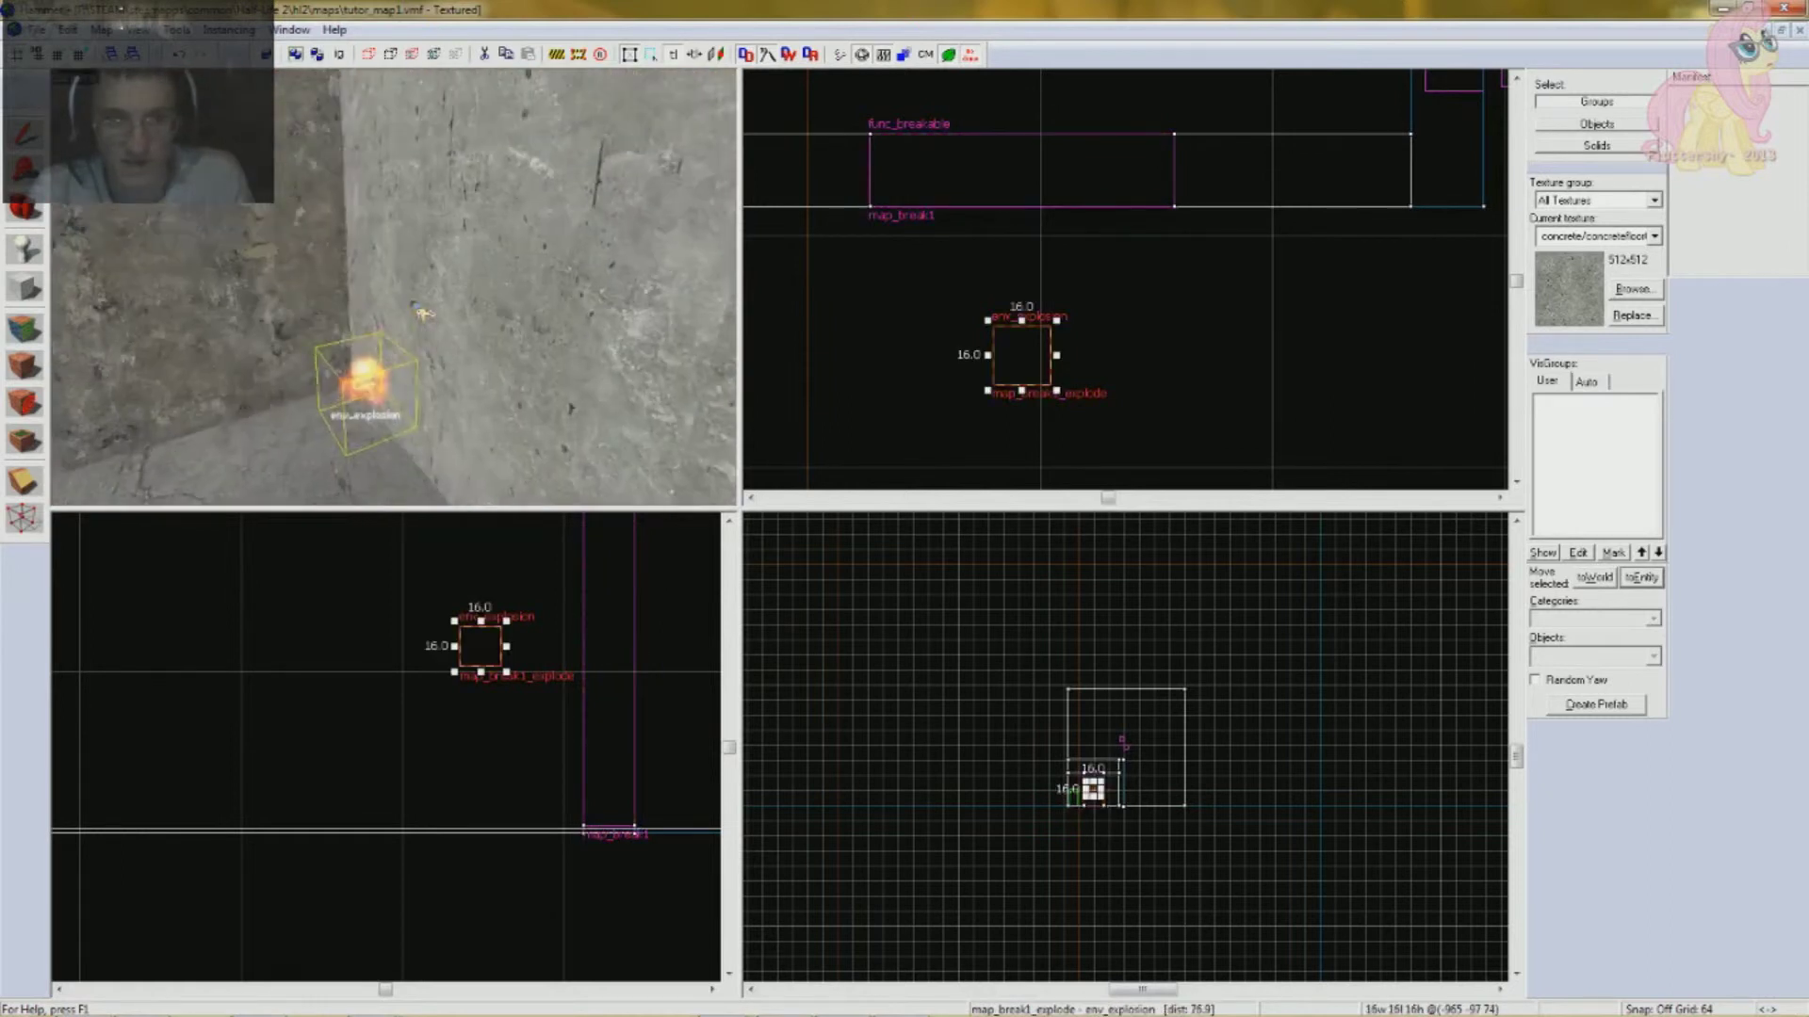
- Clear the selection of the env_explosion entity beside the wall
{"action": "left_click", "coordinate": [491, 311]}
{"action": "left_click", "coordinate": [382, 342]}
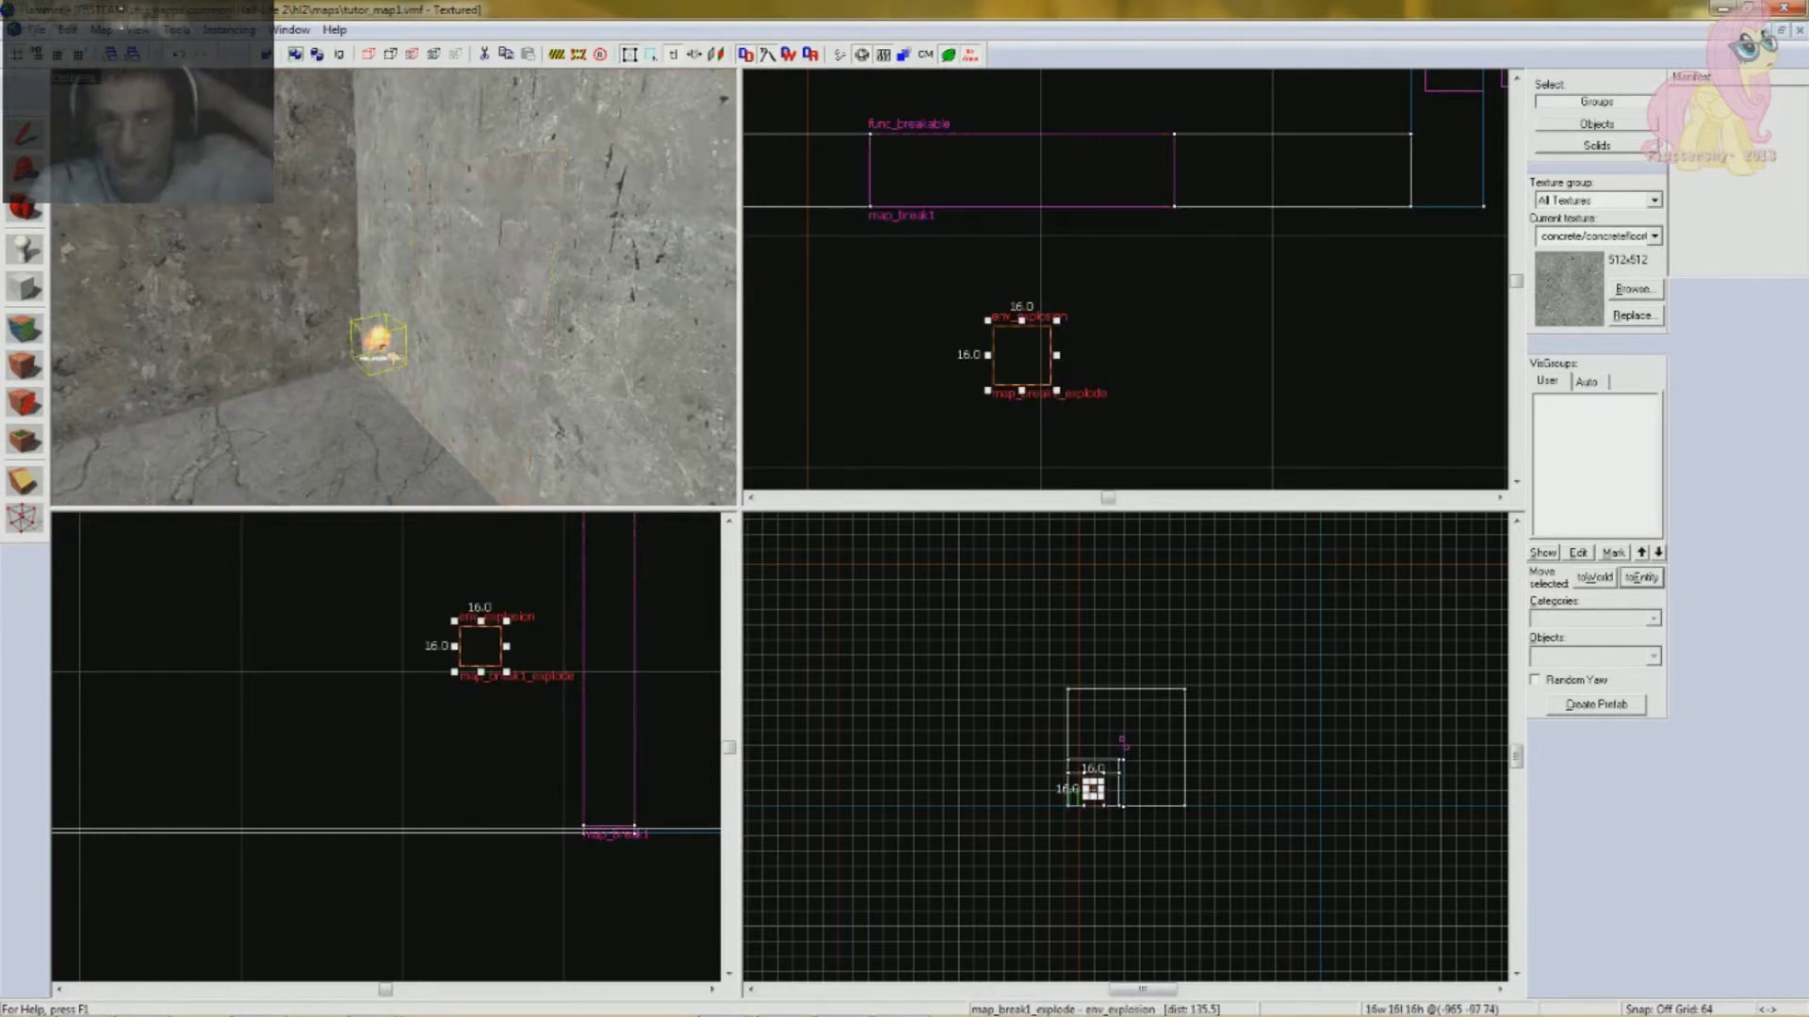
{"action": "scroll", "coordinate": [381, 343], "scroll_direction": "up", "scroll_amount": 1}
{"action": "left_click", "coordinate": [833, 360]}
{"action": "scroll", "coordinate": [325, 302], "scroll_direction": "down", "scroll_amount": 5}
{"action": "scroll", "coordinate": [393, 288], "scroll_direction": "up", "scroll_amount": 2}
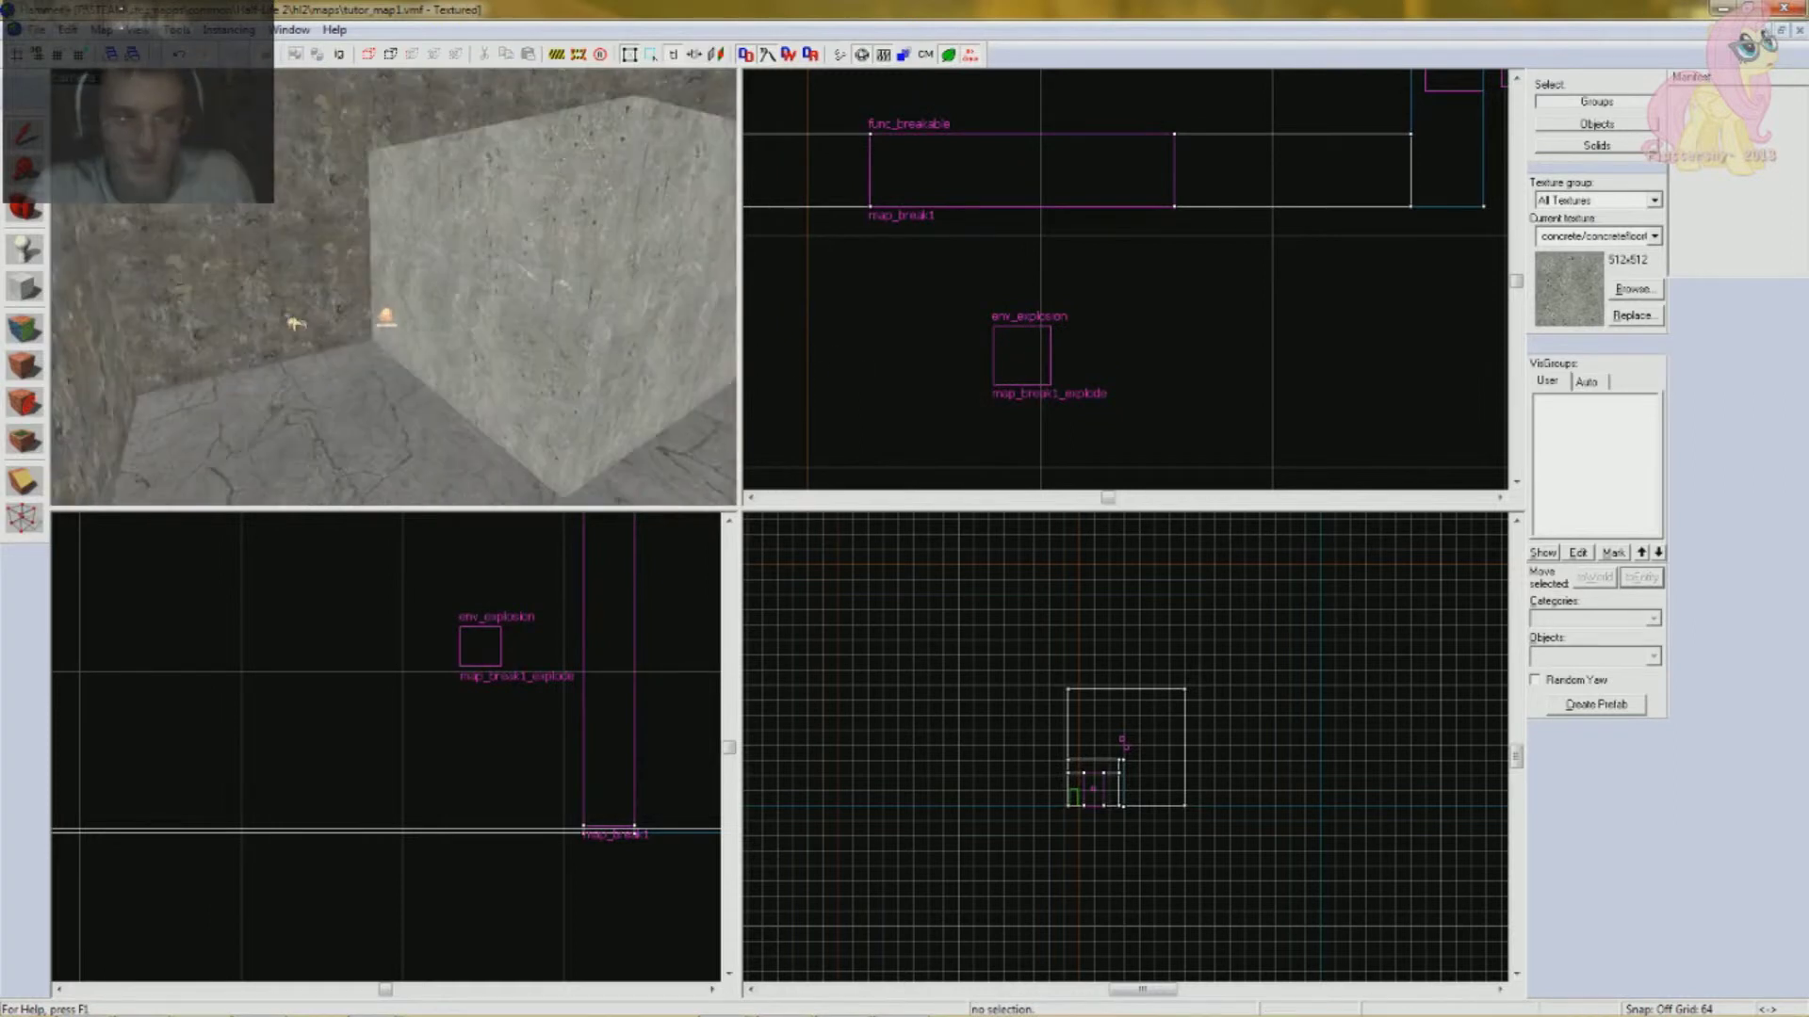
- Place an npc_metropolice entity on the floor near the corner of the room
{"action": "left_click", "coordinate": [47, 263]}
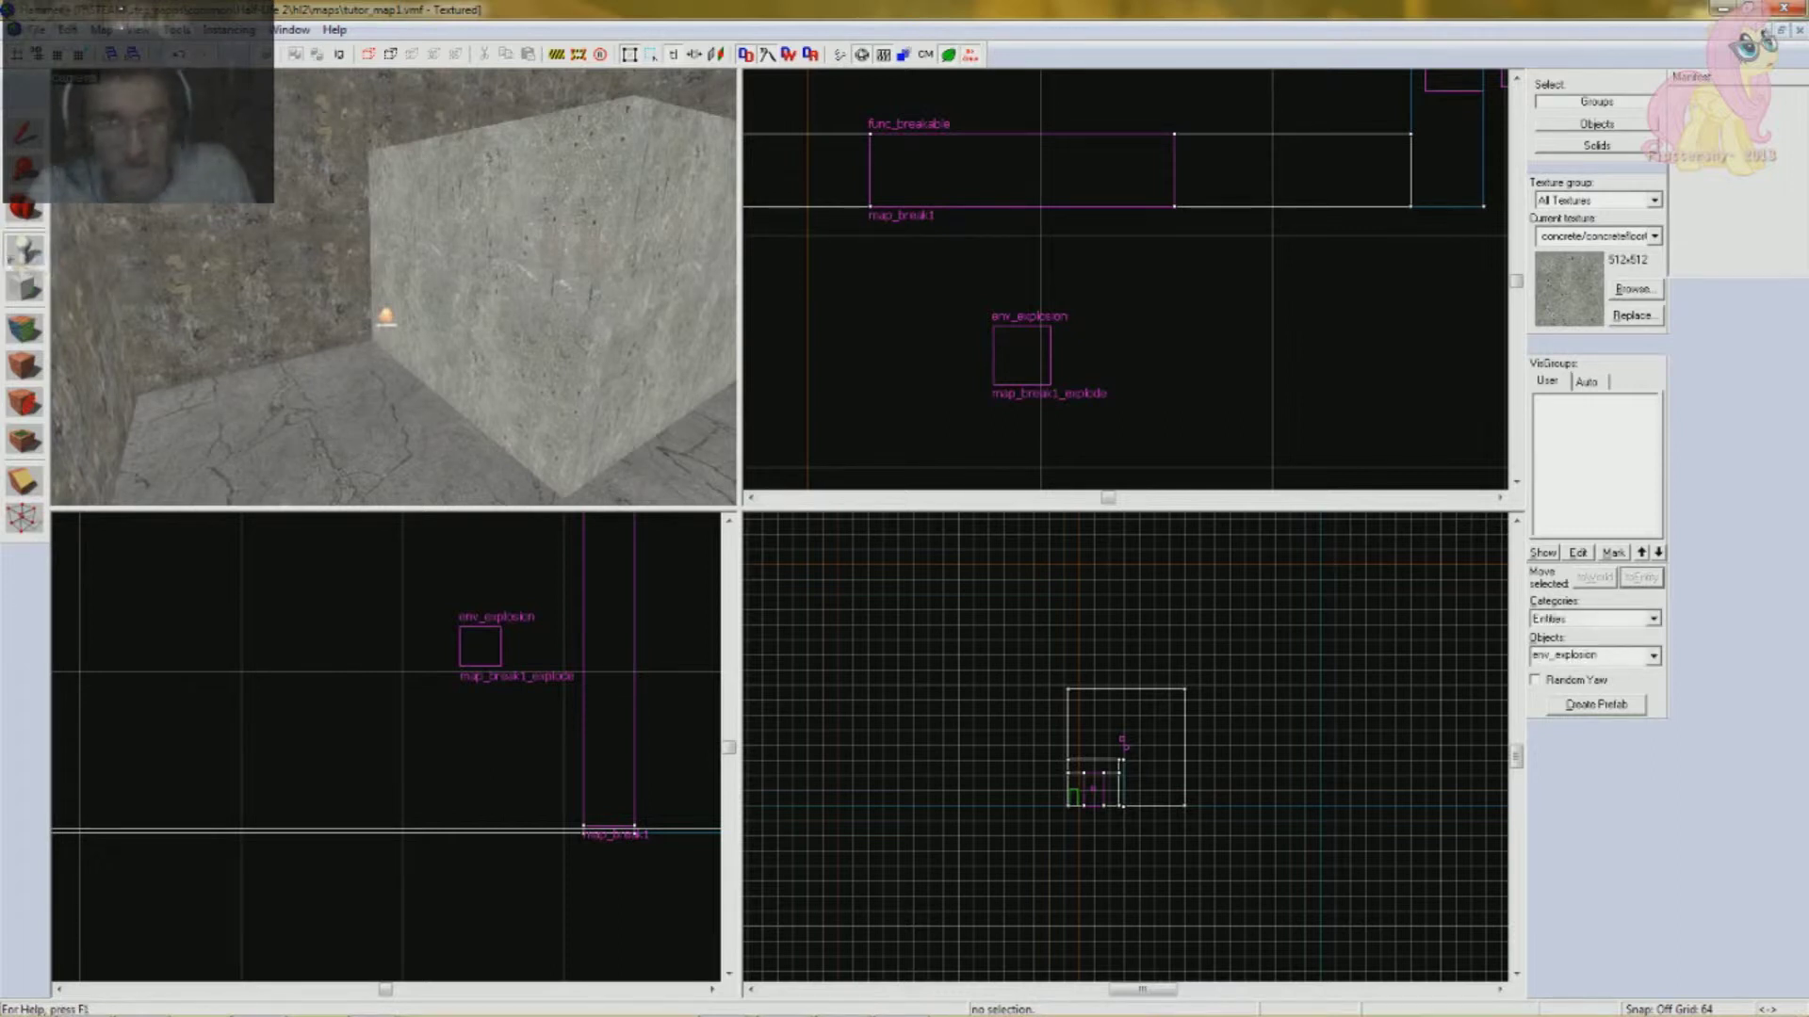
{"action": "left_click", "coordinate": [1579, 656]}
{"action": "type", "text": "npc"}
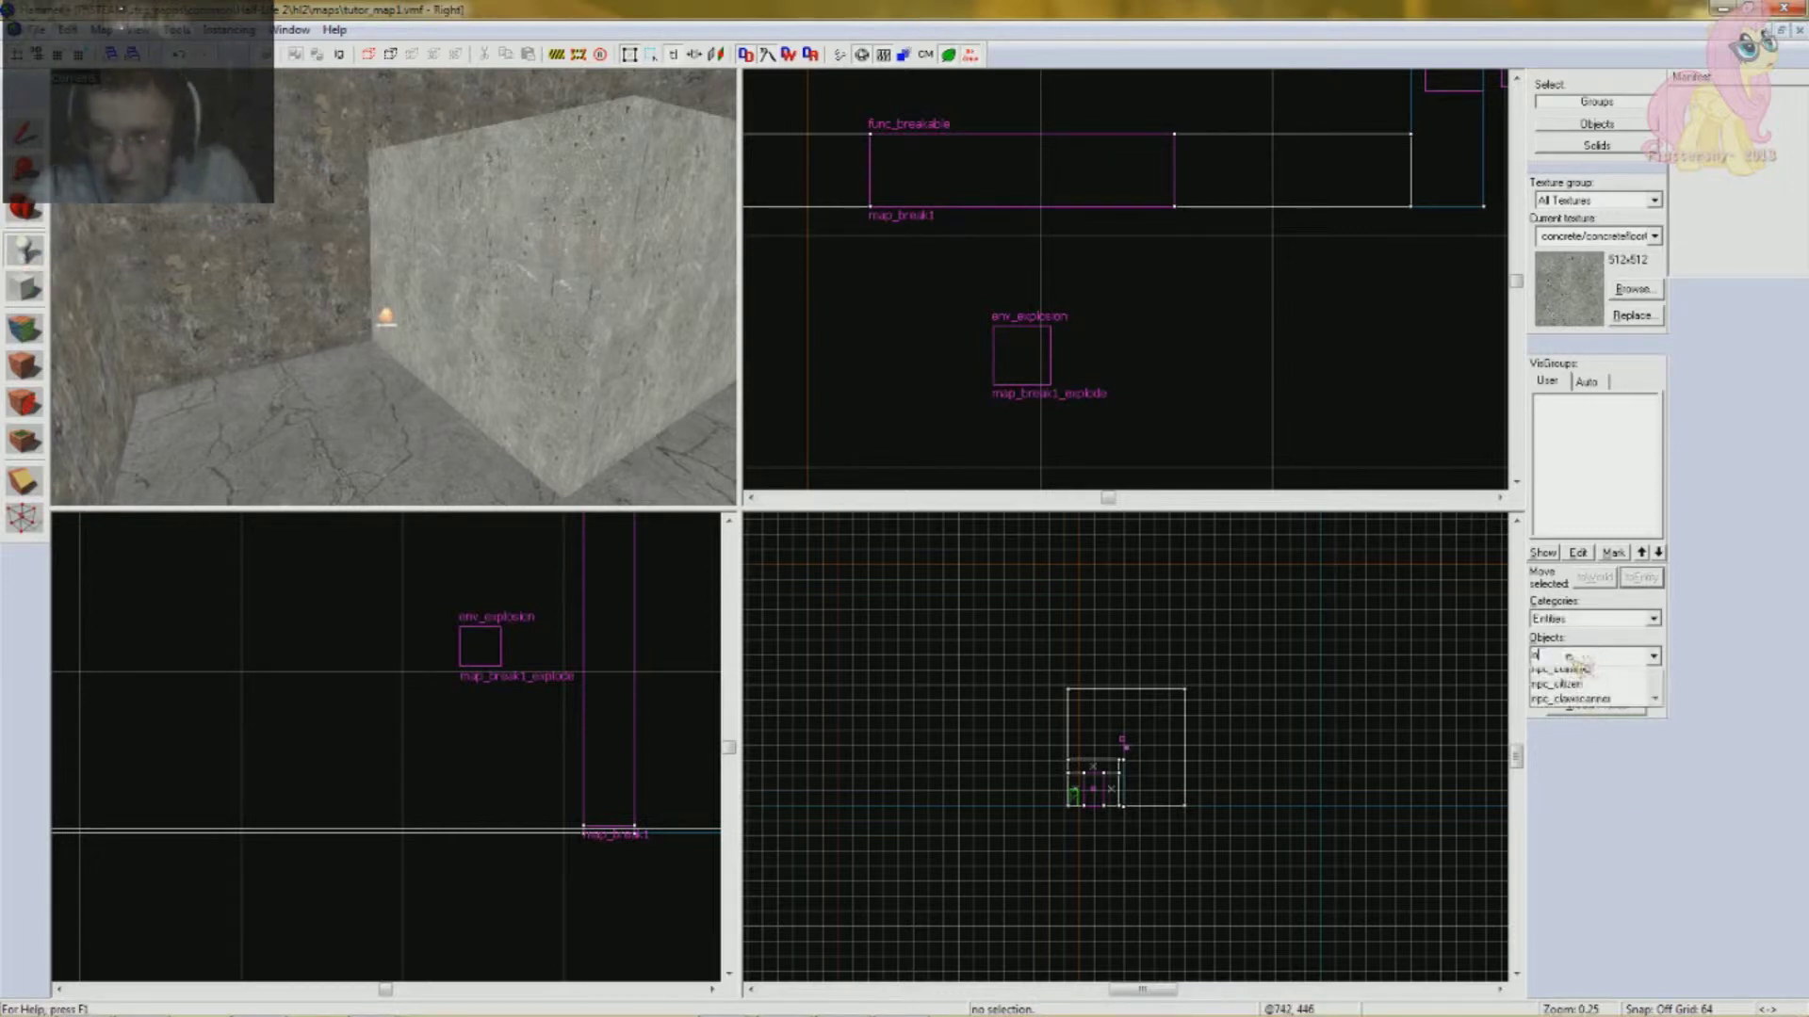
{"action": "type", "text": "_me"}
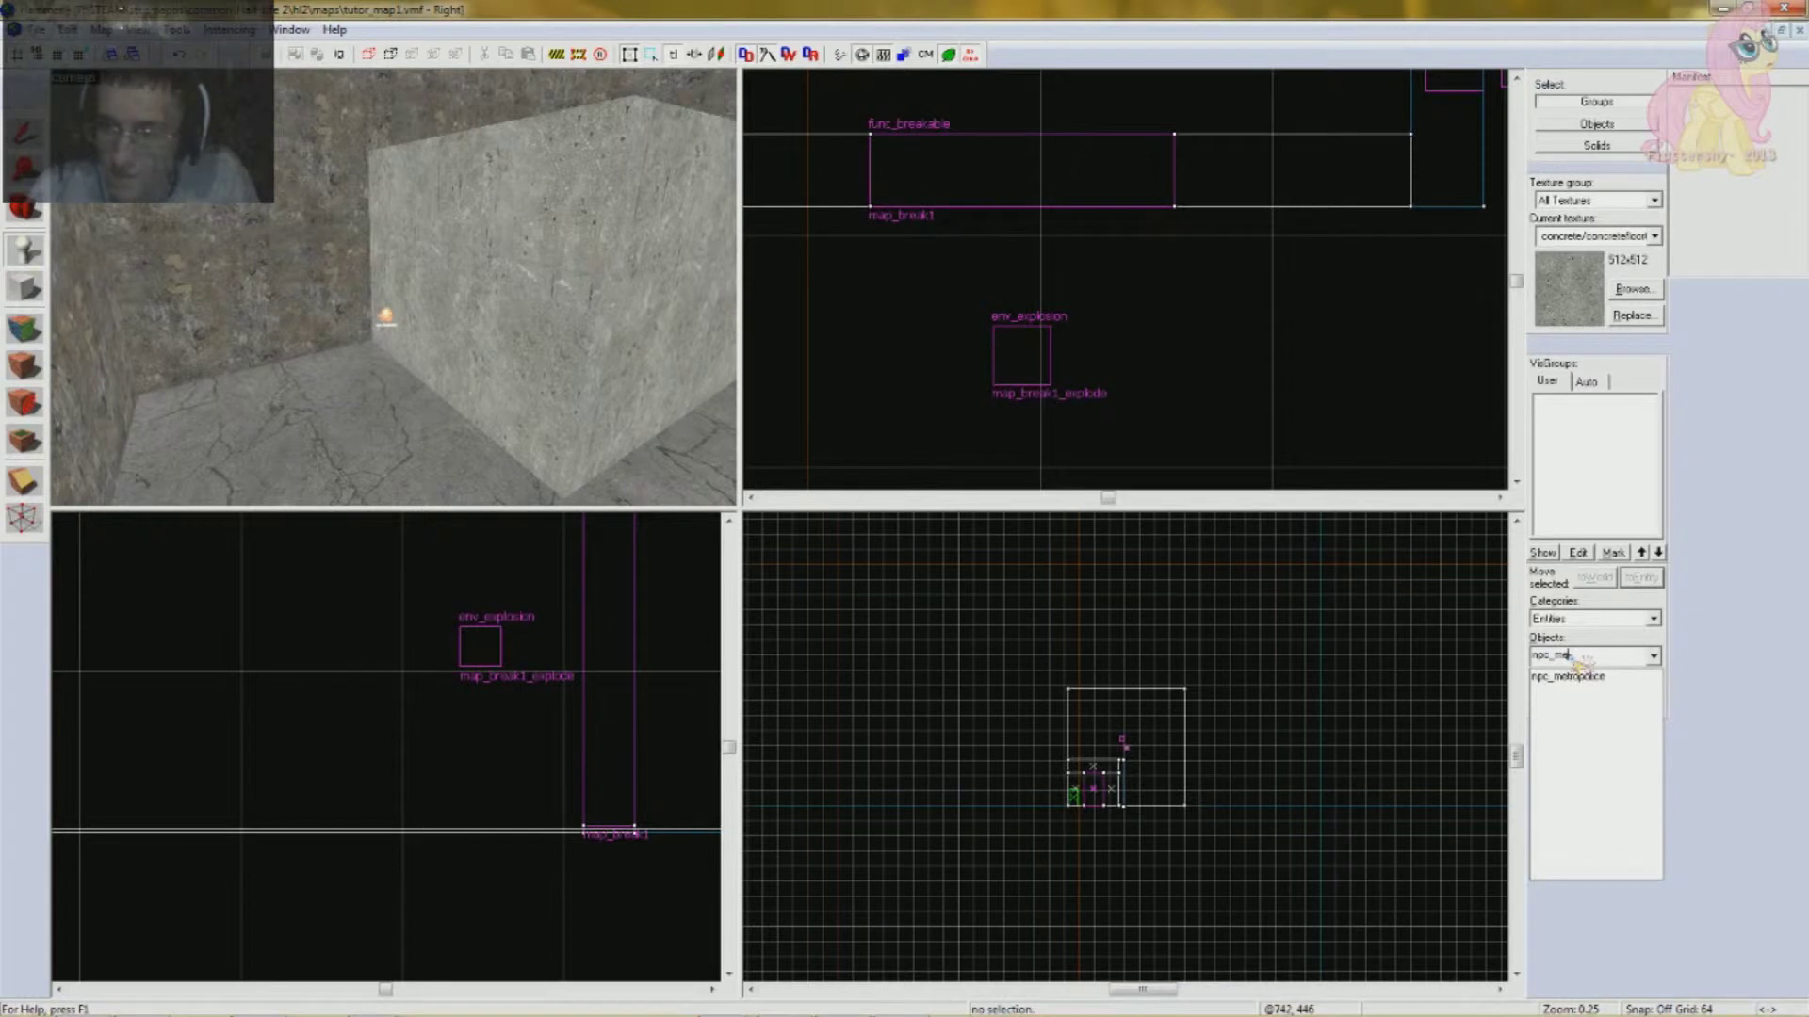
{"action": "left_click", "coordinate": [1588, 678]}
{"action": "key", "text": "z"}
{"action": "key", "text": "w"}
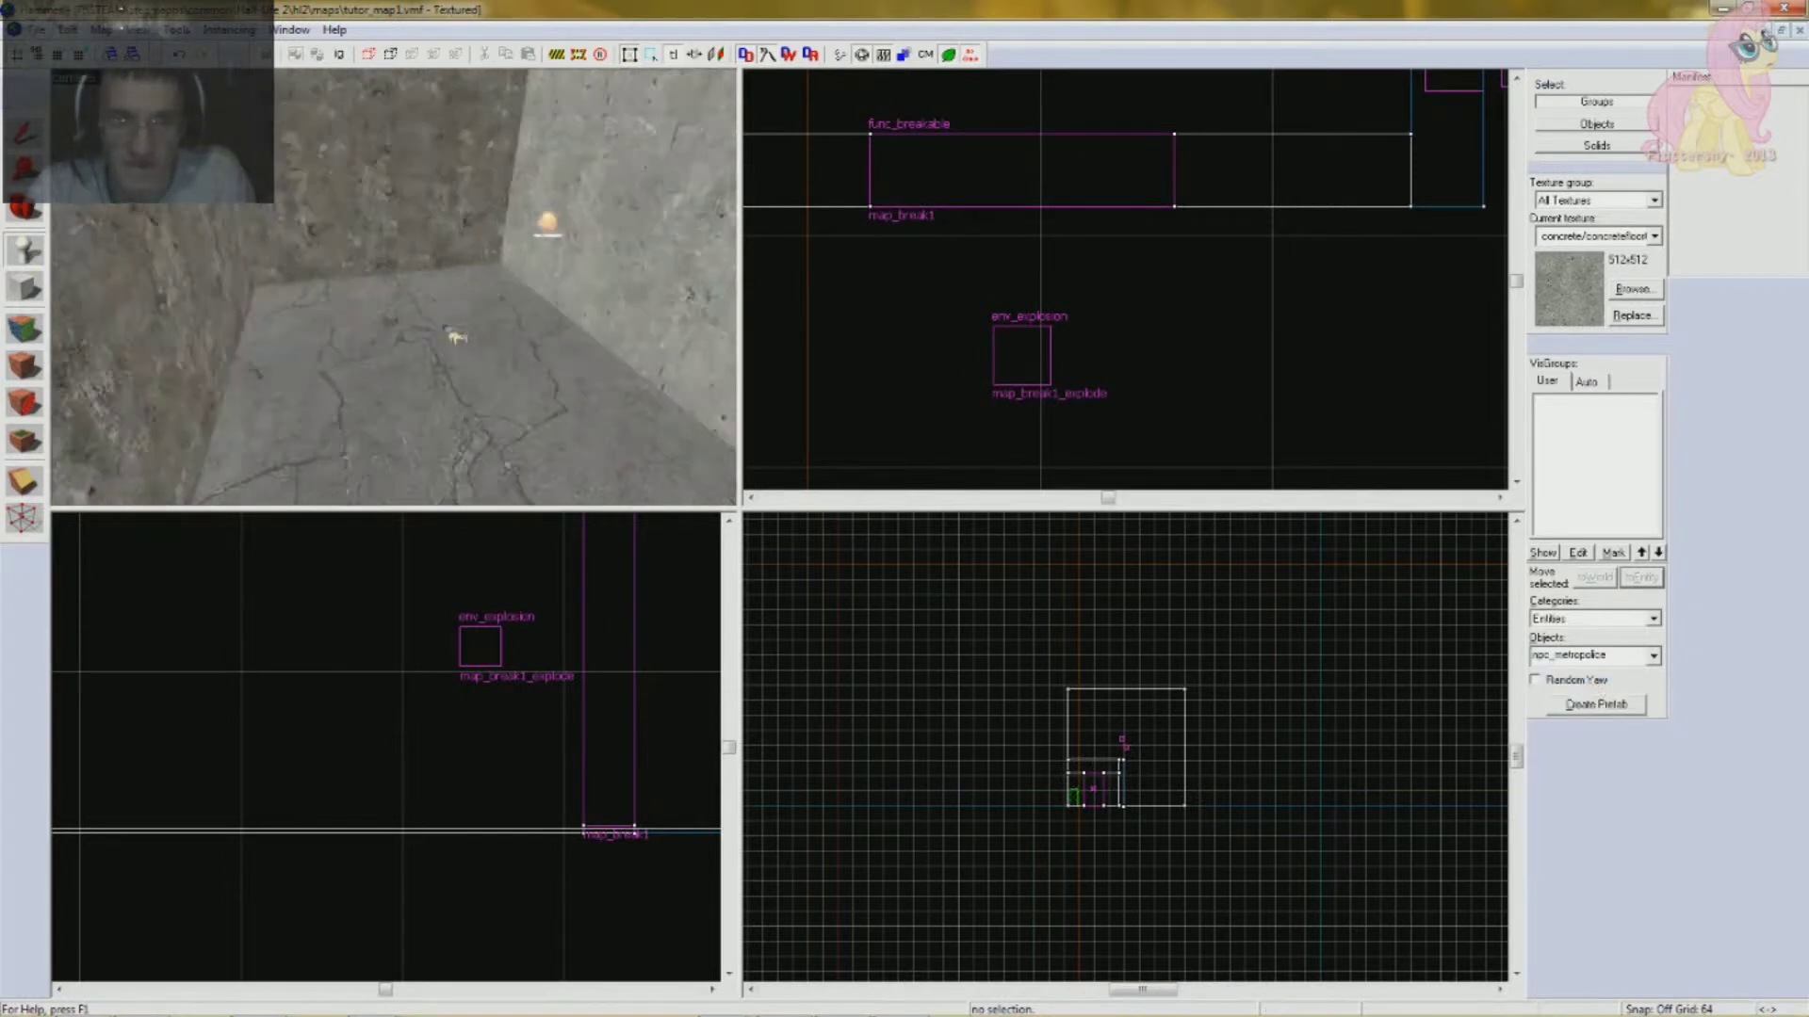
{"action": "key", "text": "z"}
{"action": "left_click_drag", "start_coordinate": [257, 368], "coordinate": [297, 381]}
{"action": "left_click", "coordinate": [301, 381]}
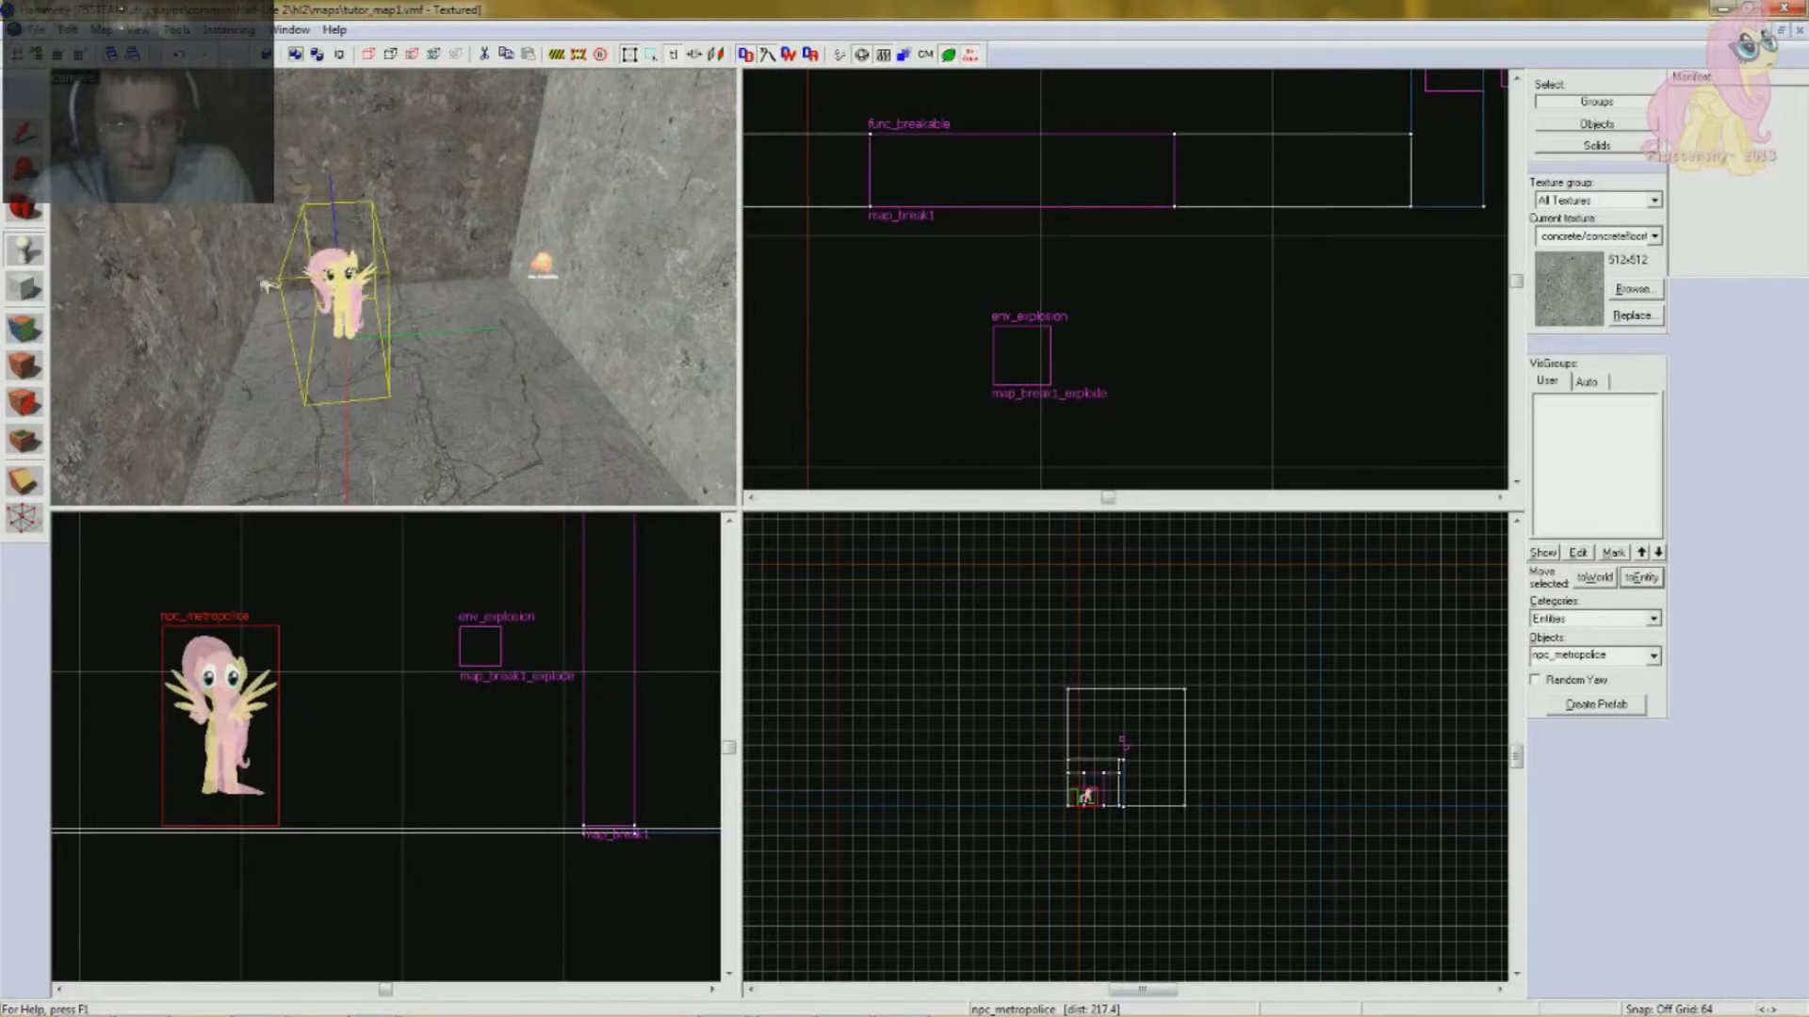
- Save the map with the placed npc_metropolice
{"action": "scroll", "coordinate": [269, 286], "scroll_direction": "up", "scroll_amount": 1}
{"action": "left_click", "coordinate": [36, 29]}
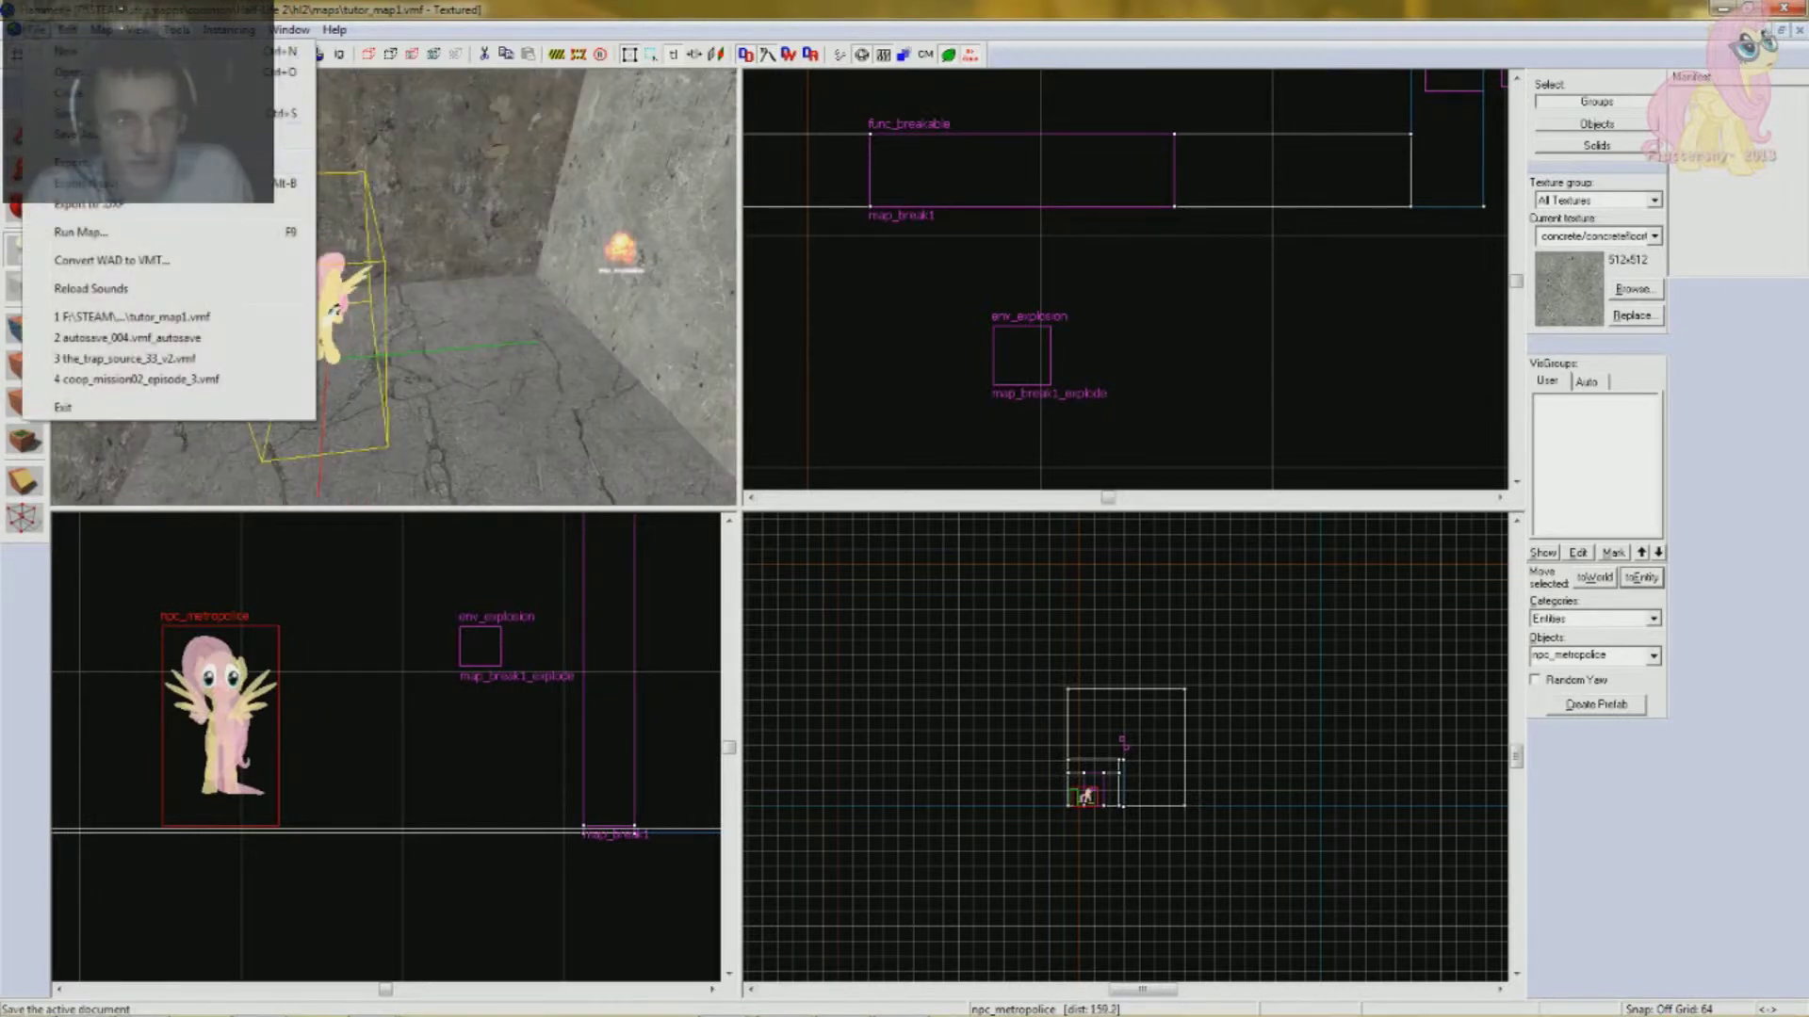
{"action": "left_click", "coordinate": [59, 116]}
{"action": "scroll", "coordinate": [496, 287], "scroll_direction": "up", "scroll_amount": 2}
{"action": "scroll", "coordinate": [496, 287], "scroll_direction": "down", "scroll_amount": 3}
{"action": "scroll", "coordinate": [489, 283], "scroll_direction": "up", "scroll_amount": 3}
{"action": "scroll", "coordinate": [382, 307], "scroll_direction": "down", "scroll_amount": 3}
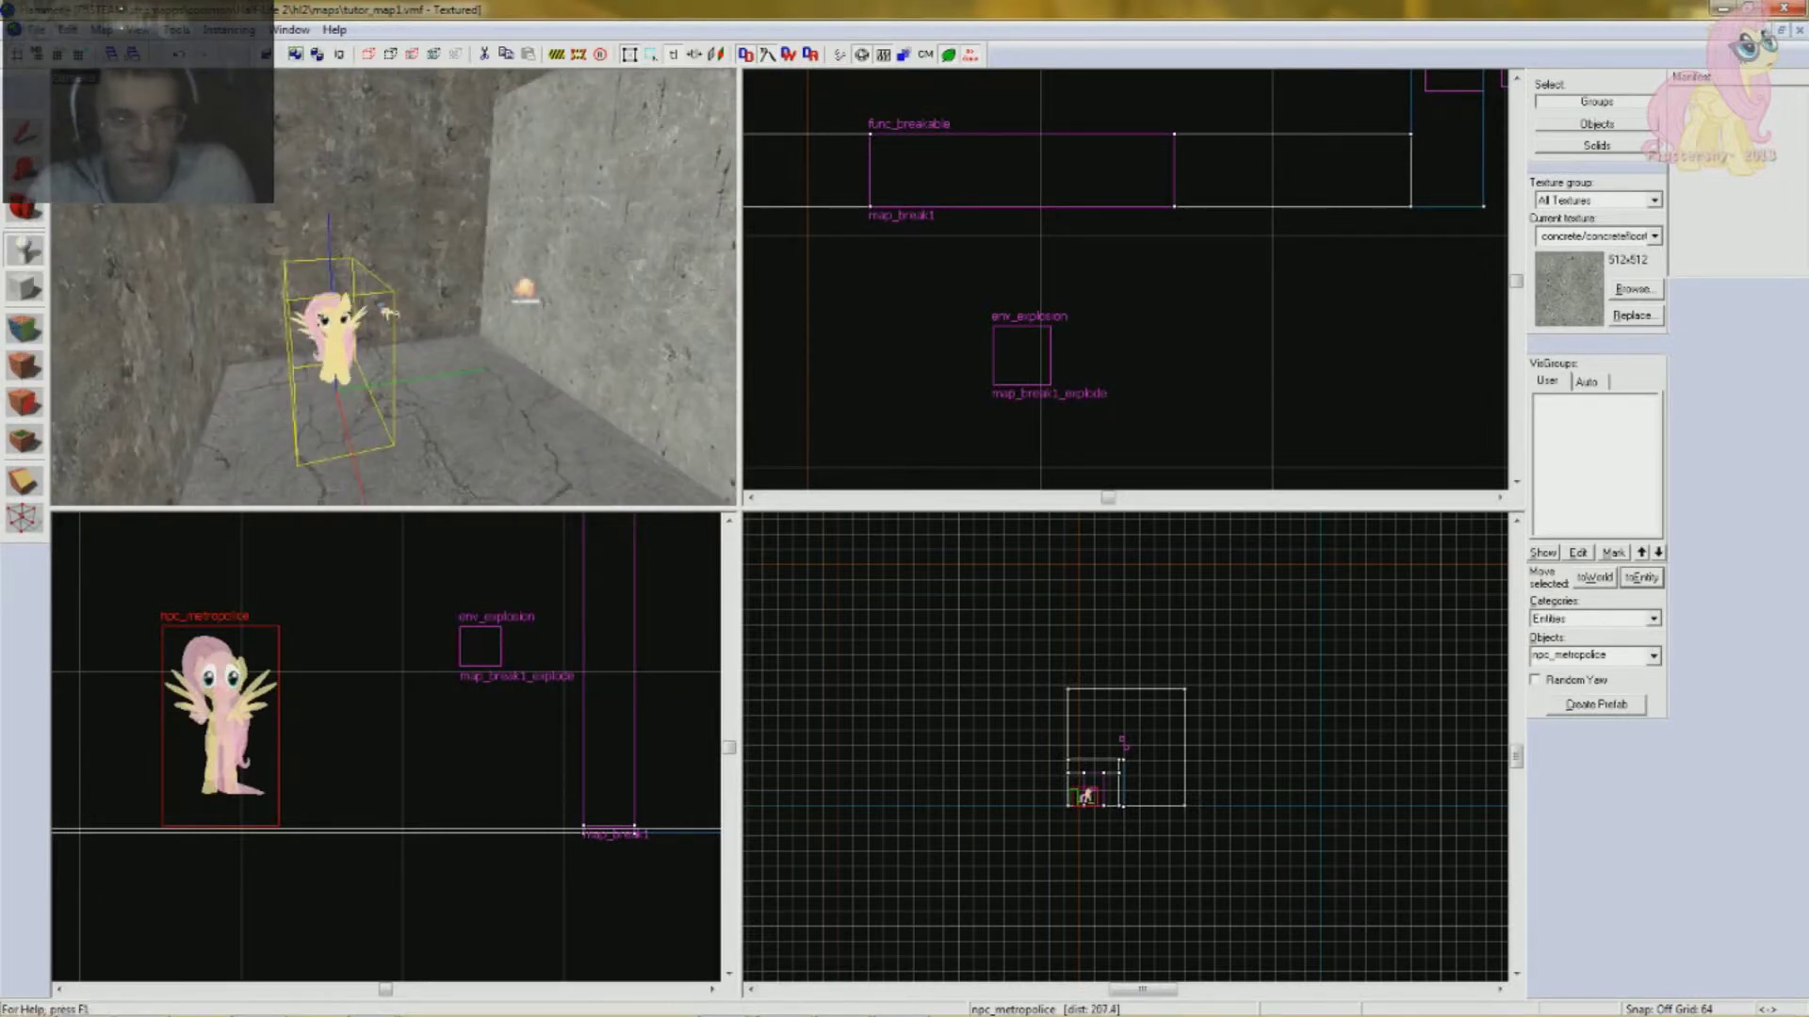
{"action": "scroll", "coordinate": [312, 365], "scroll_direction": "up", "scroll_amount": 1}
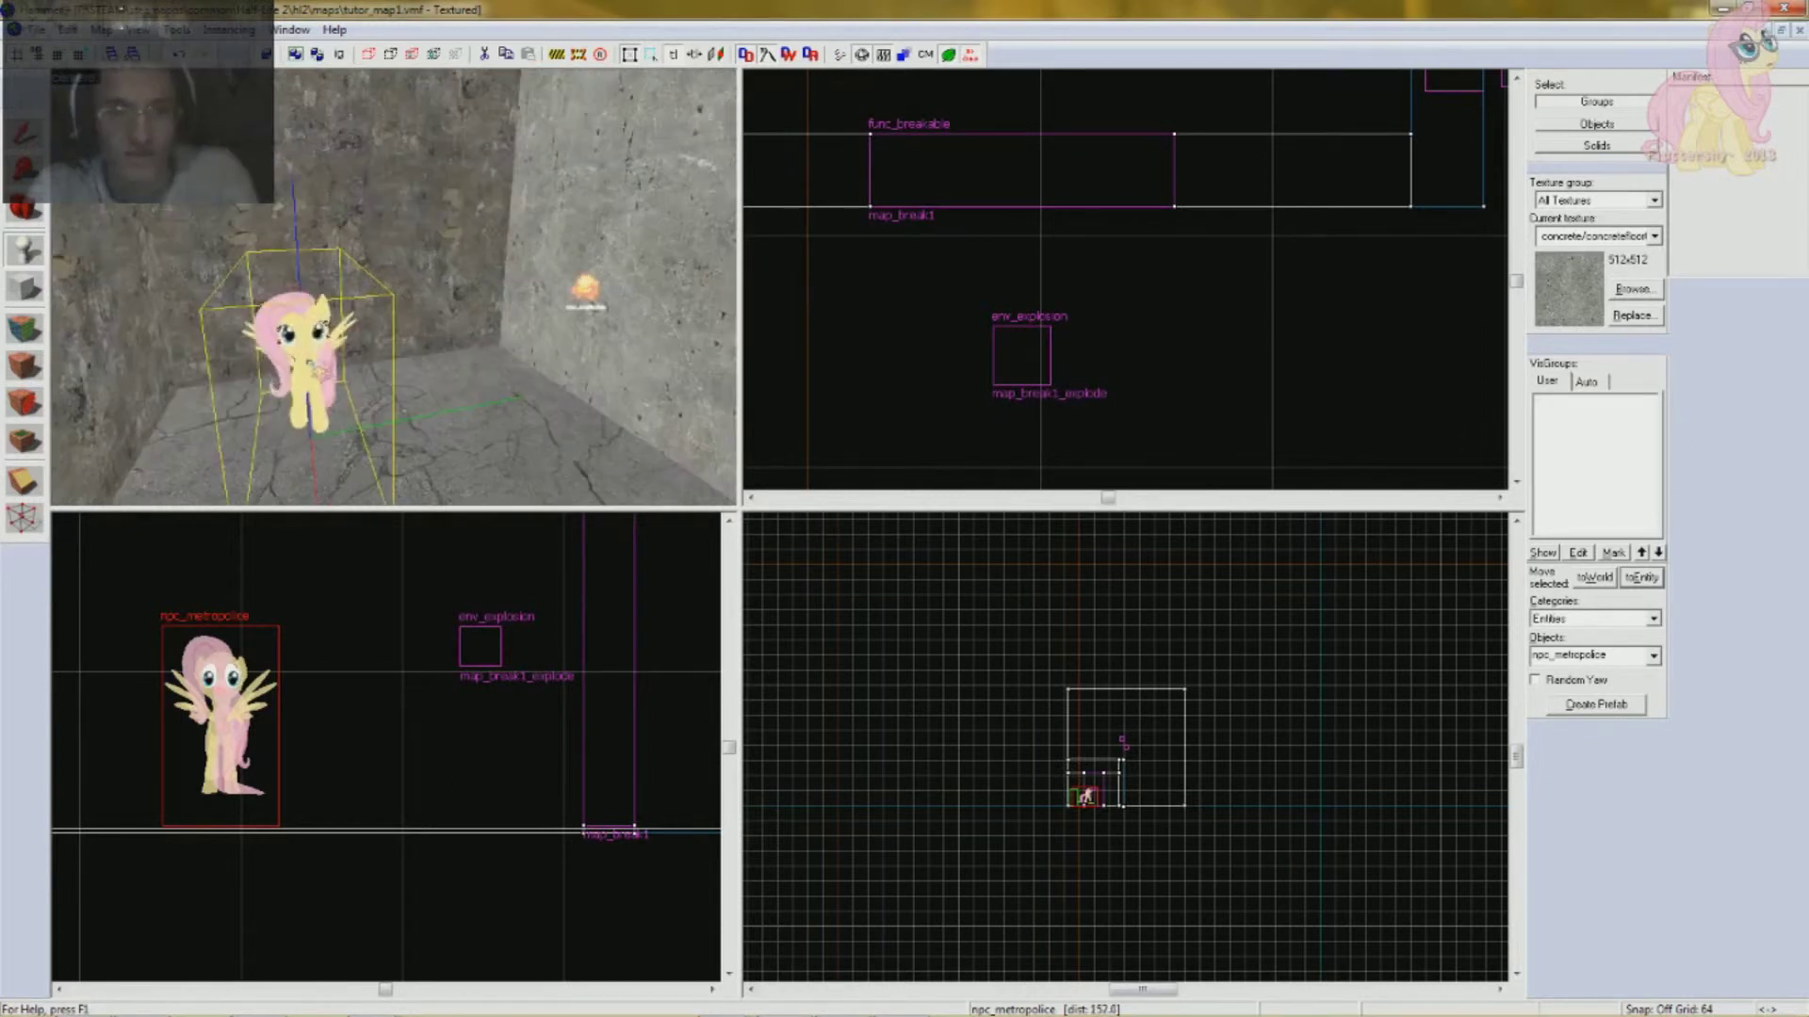
- Undo the last change and save the map again
{"action": "left_click", "coordinate": [985, 416]}
{"action": "right_click", "coordinate": [984, 418]}
{"action": "left_click", "coordinate": [1045, 429]}
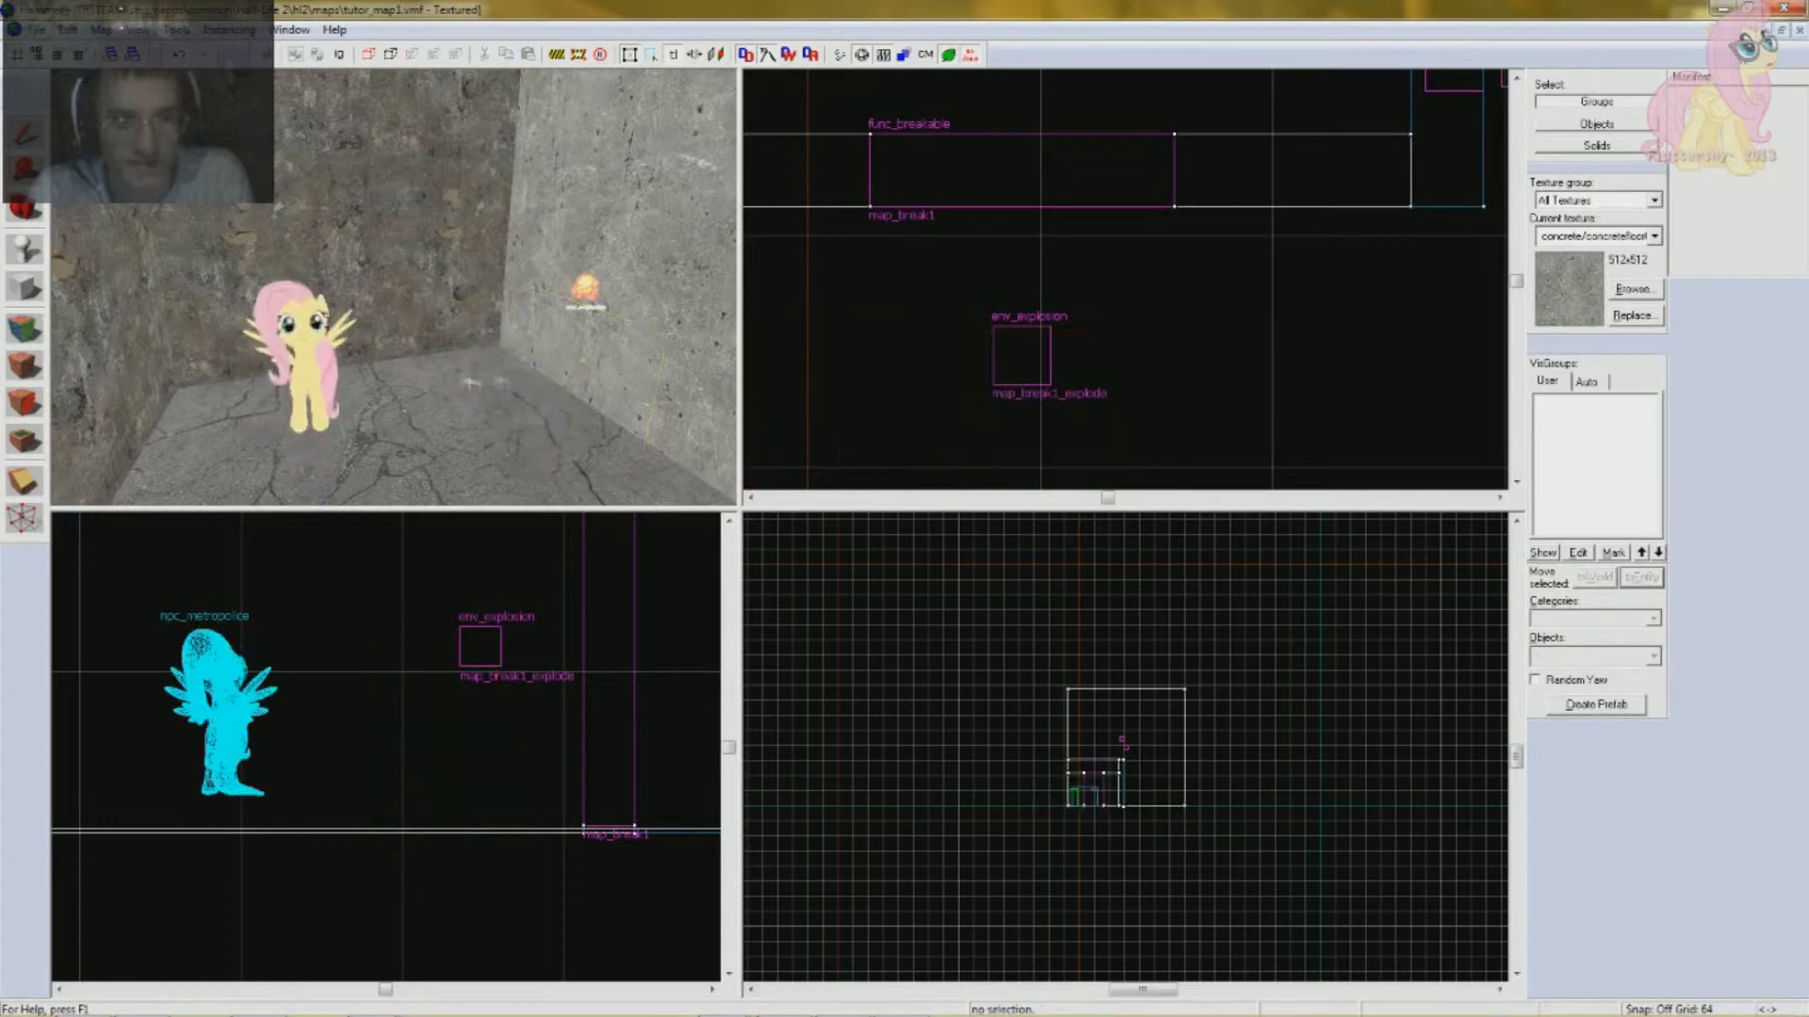
{"action": "key", "text": "ctrl+z"}
{"action": "left_click", "coordinate": [36, 29]}
{"action": "left_click", "coordinate": [71, 113]}
- Open the npc_metropolice's object properties and look through its class info, outputs and flags
{"action": "key", "text": "alt+Return"}
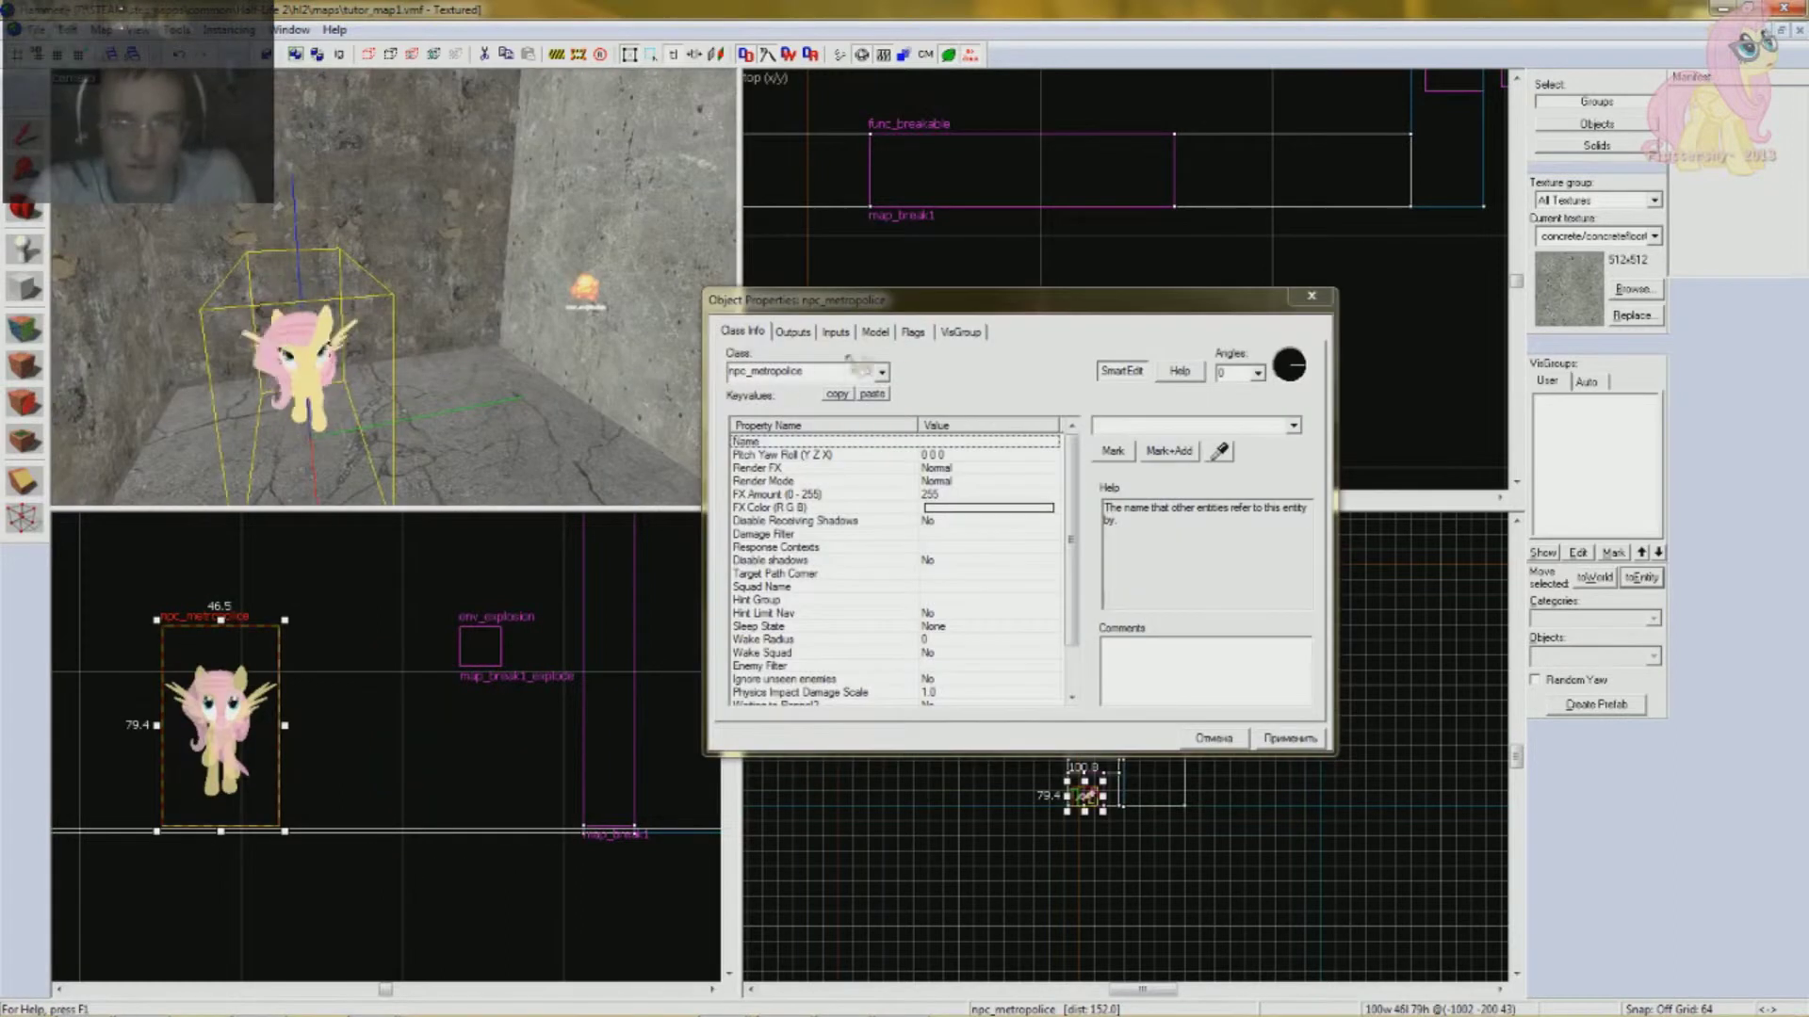
{"action": "left_click", "coordinate": [912, 331]}
{"action": "left_click", "coordinate": [743, 331]}
{"action": "left_click", "coordinate": [793, 331]}
{"action": "left_click", "coordinate": [912, 332]}
{"action": "left_click", "coordinate": [743, 331]}
{"action": "left_click", "coordinate": [793, 331]}
{"action": "left_click", "coordinate": [742, 332]}
{"action": "left_click", "coordinate": [337, 336]}
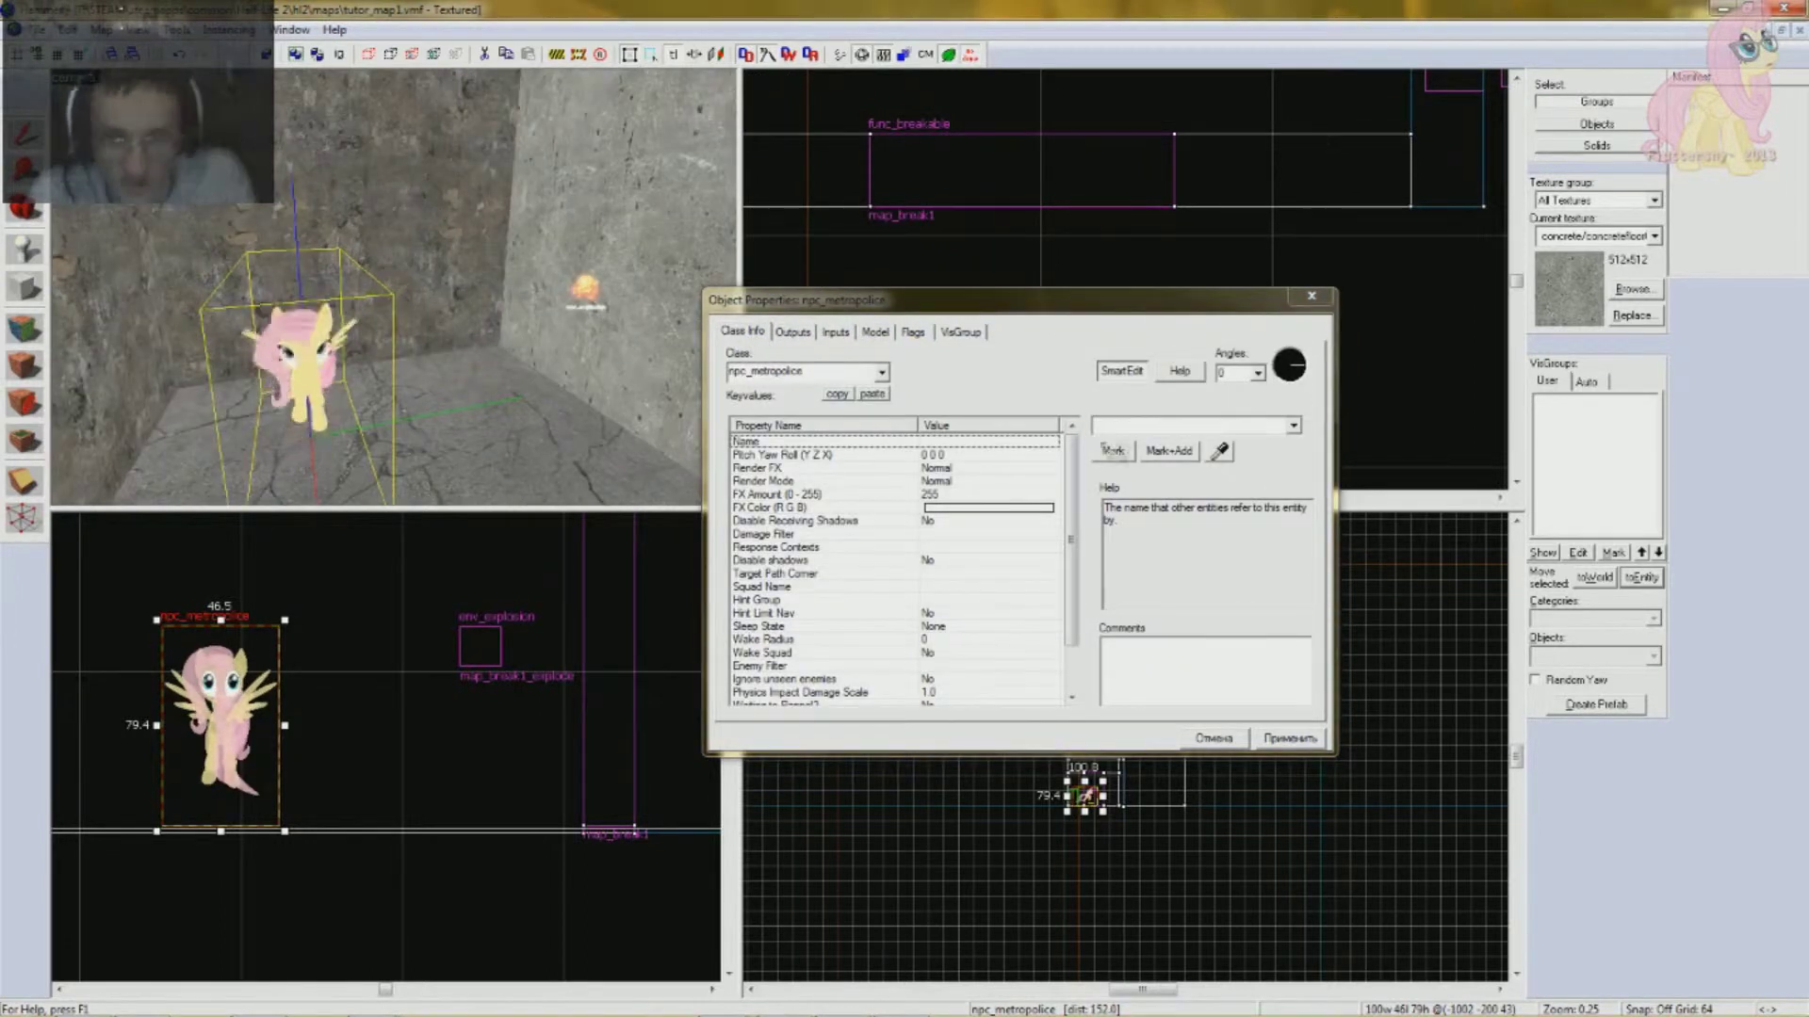
- Name the npc_metropolice entity map_cop and apply the change
{"action": "left_click", "coordinate": [1136, 427]}
{"action": "key", "text": "BackSpace"}
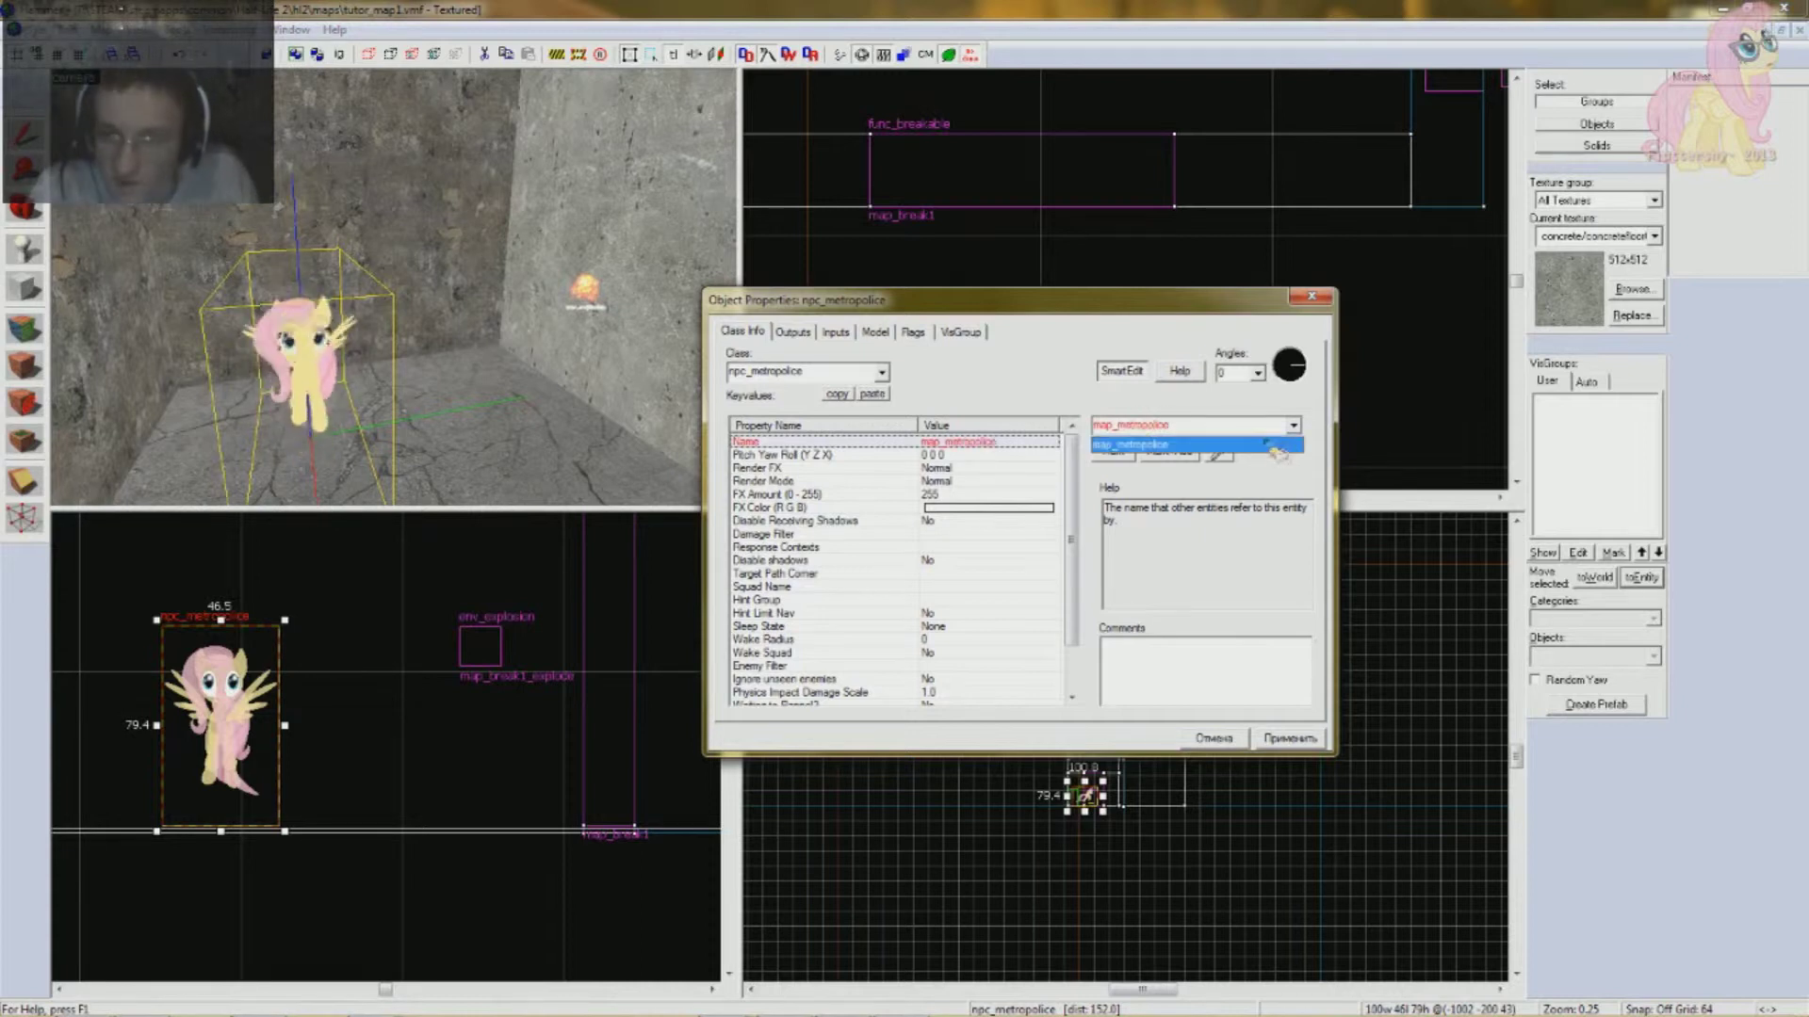
{"action": "key", "text": "BackSpace"}
{"action": "type", "text": "c"}
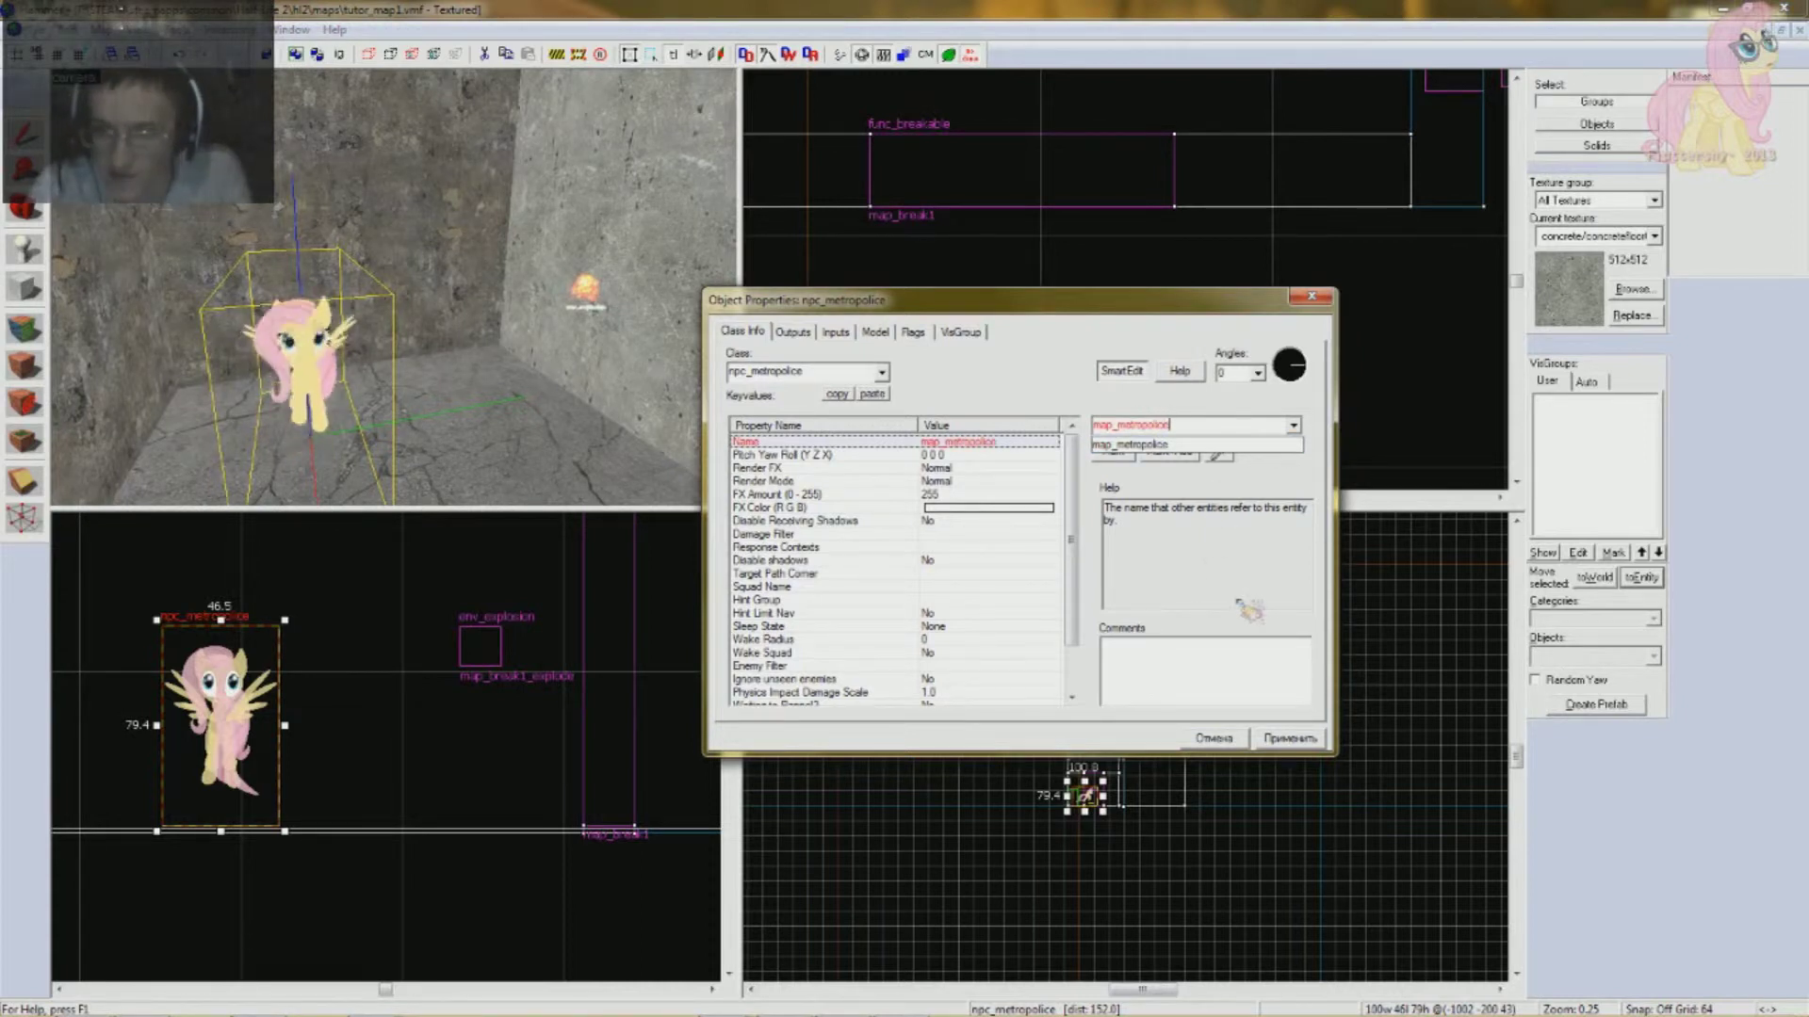
{"action": "key", "text": "BackSpace"}
{"action": "key", "text": "BackSpace"}
{"action": "key", "text": "BackSpace"}
{"action": "key", "text": "BackSpace"}
{"action": "key", "text": "BackSpace"}
{"action": "key", "text": "BackSpace"}
{"action": "key", "text": "BackSpace"}
{"action": "key", "text": "BackSpace"}
{"action": "key", "text": "BackSpace"}
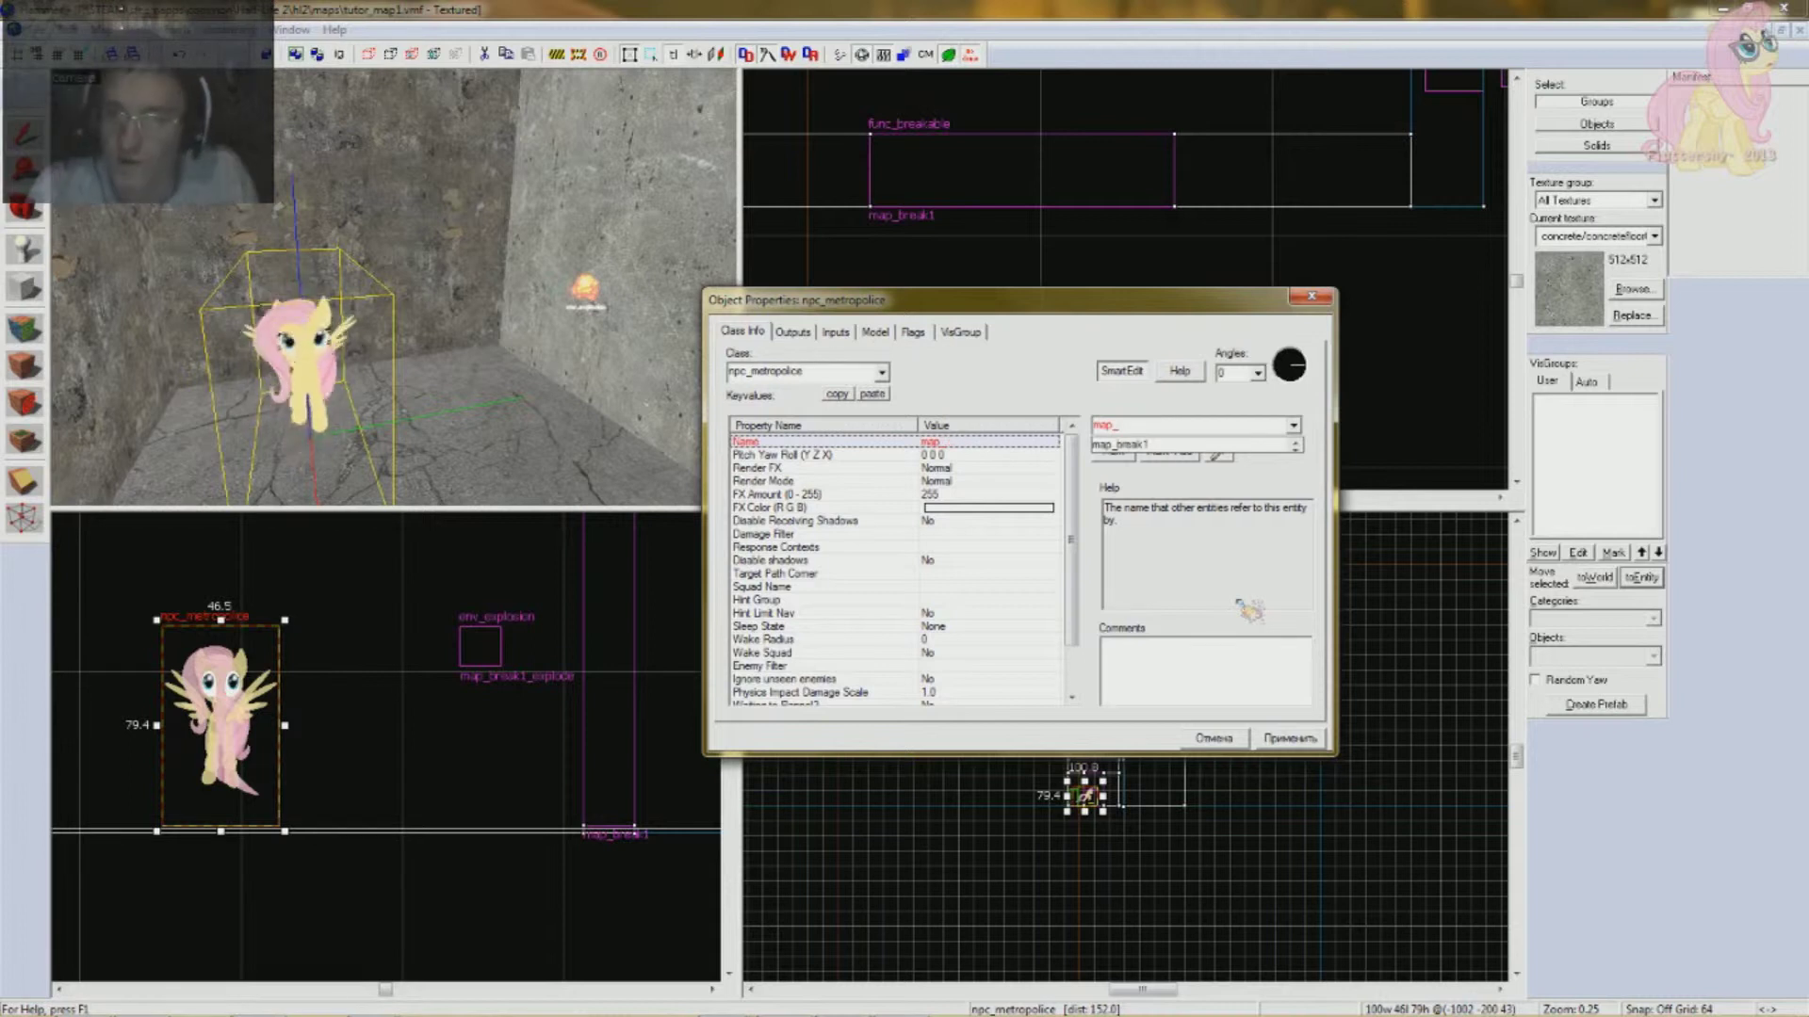
{"action": "left_click", "coordinate": [1140, 443]}
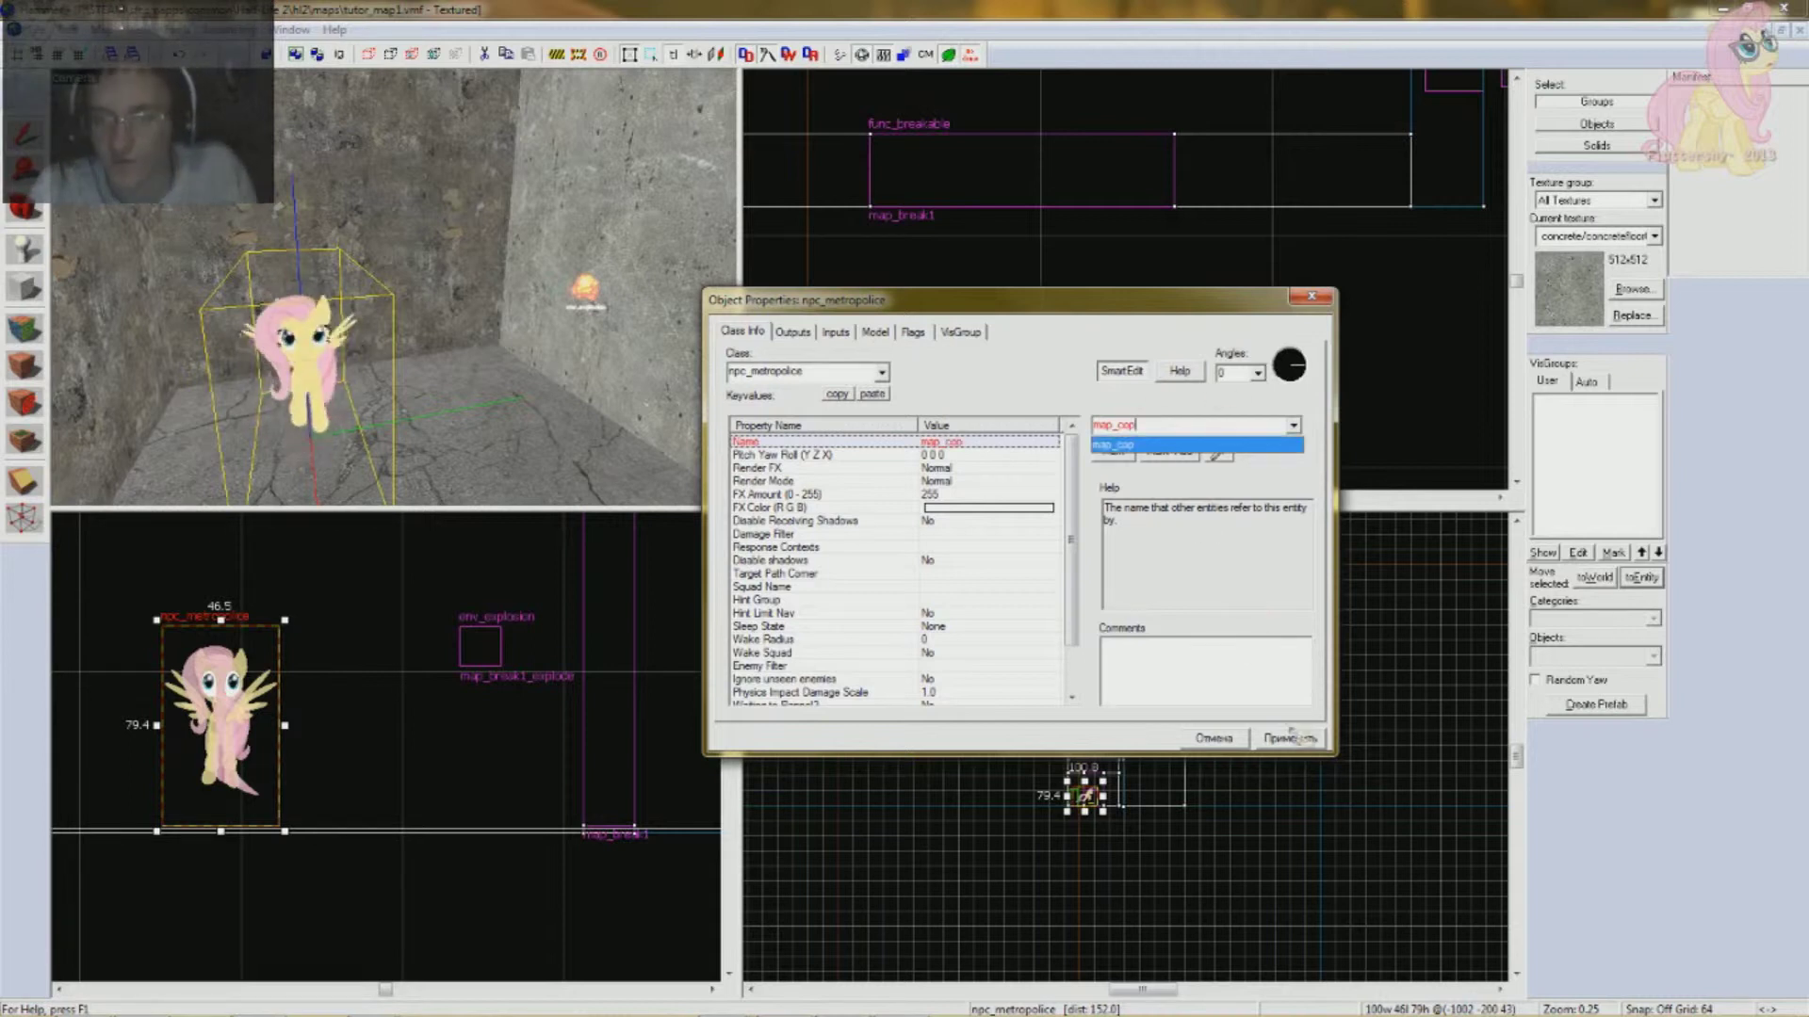
{"action": "left_click", "coordinate": [1289, 737]}
- Review map_cop's keyvalues, including the FX amount, FX color, hint, path corner and damage filter entries
{"action": "left_click", "coordinate": [857, 494]}
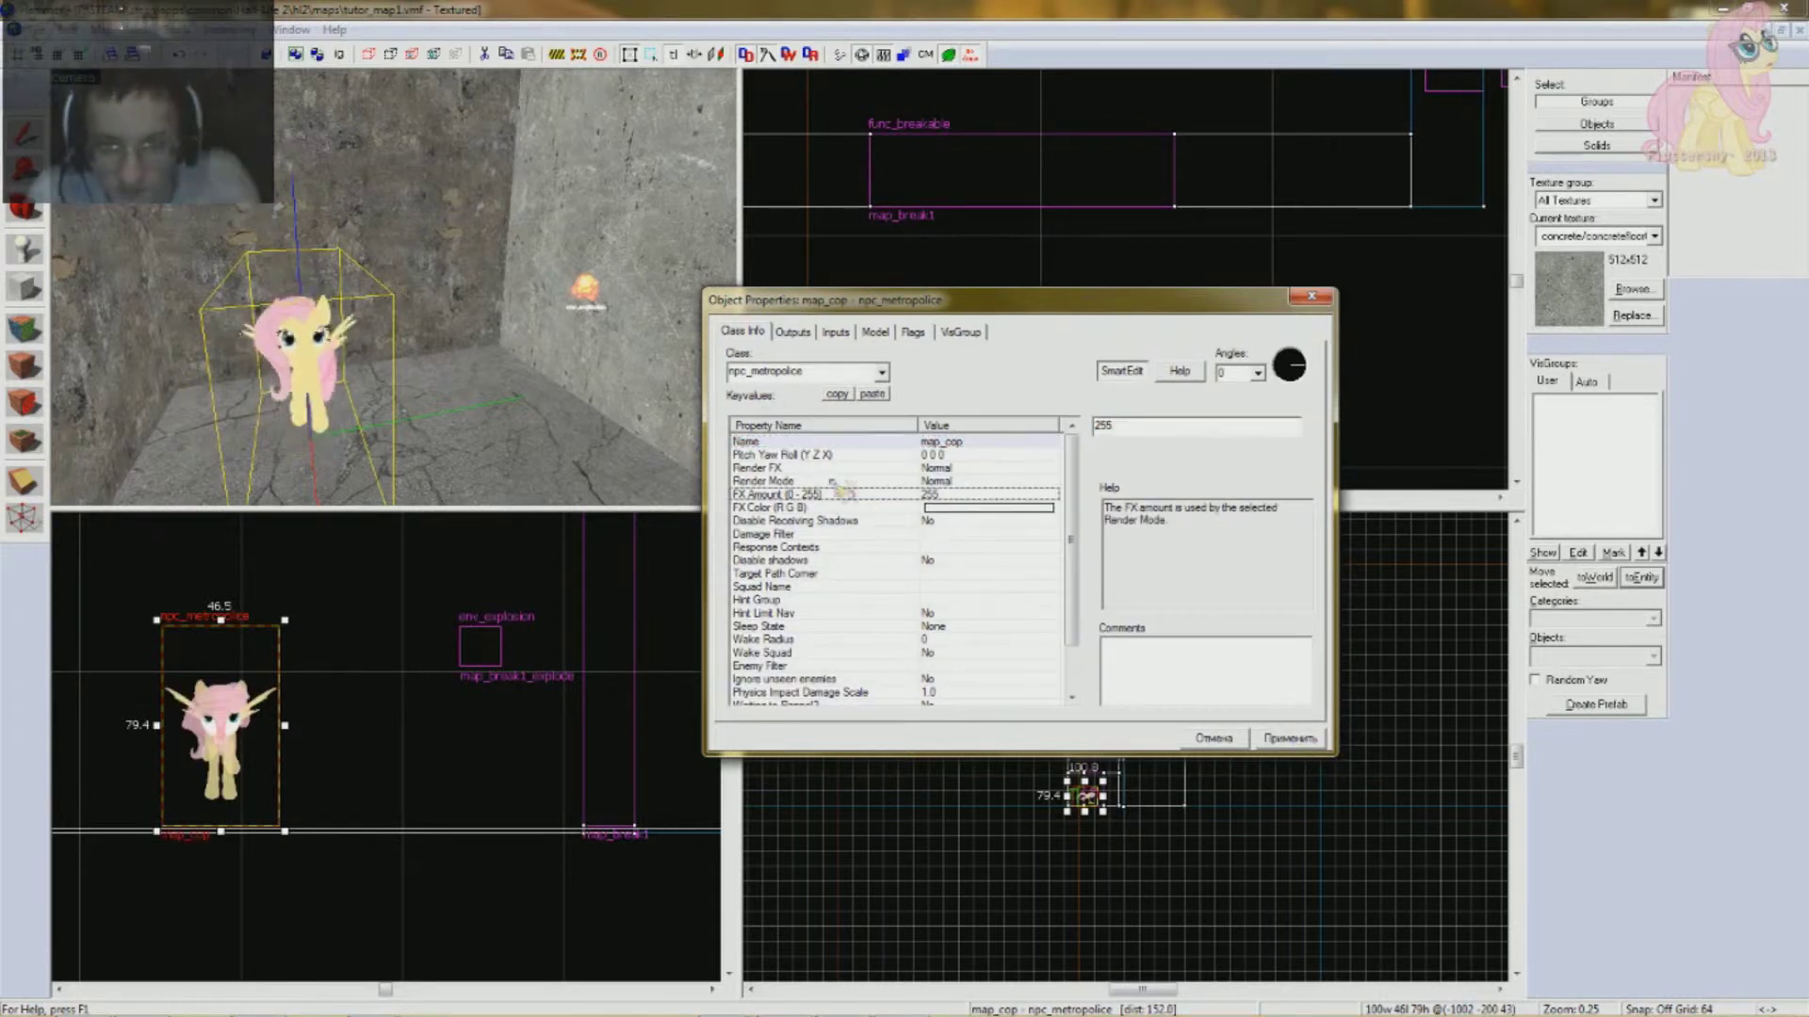
{"action": "left_click", "coordinate": [848, 507]}
{"action": "scroll", "coordinate": [820, 584], "scroll_direction": "down", "scroll_amount": 2}
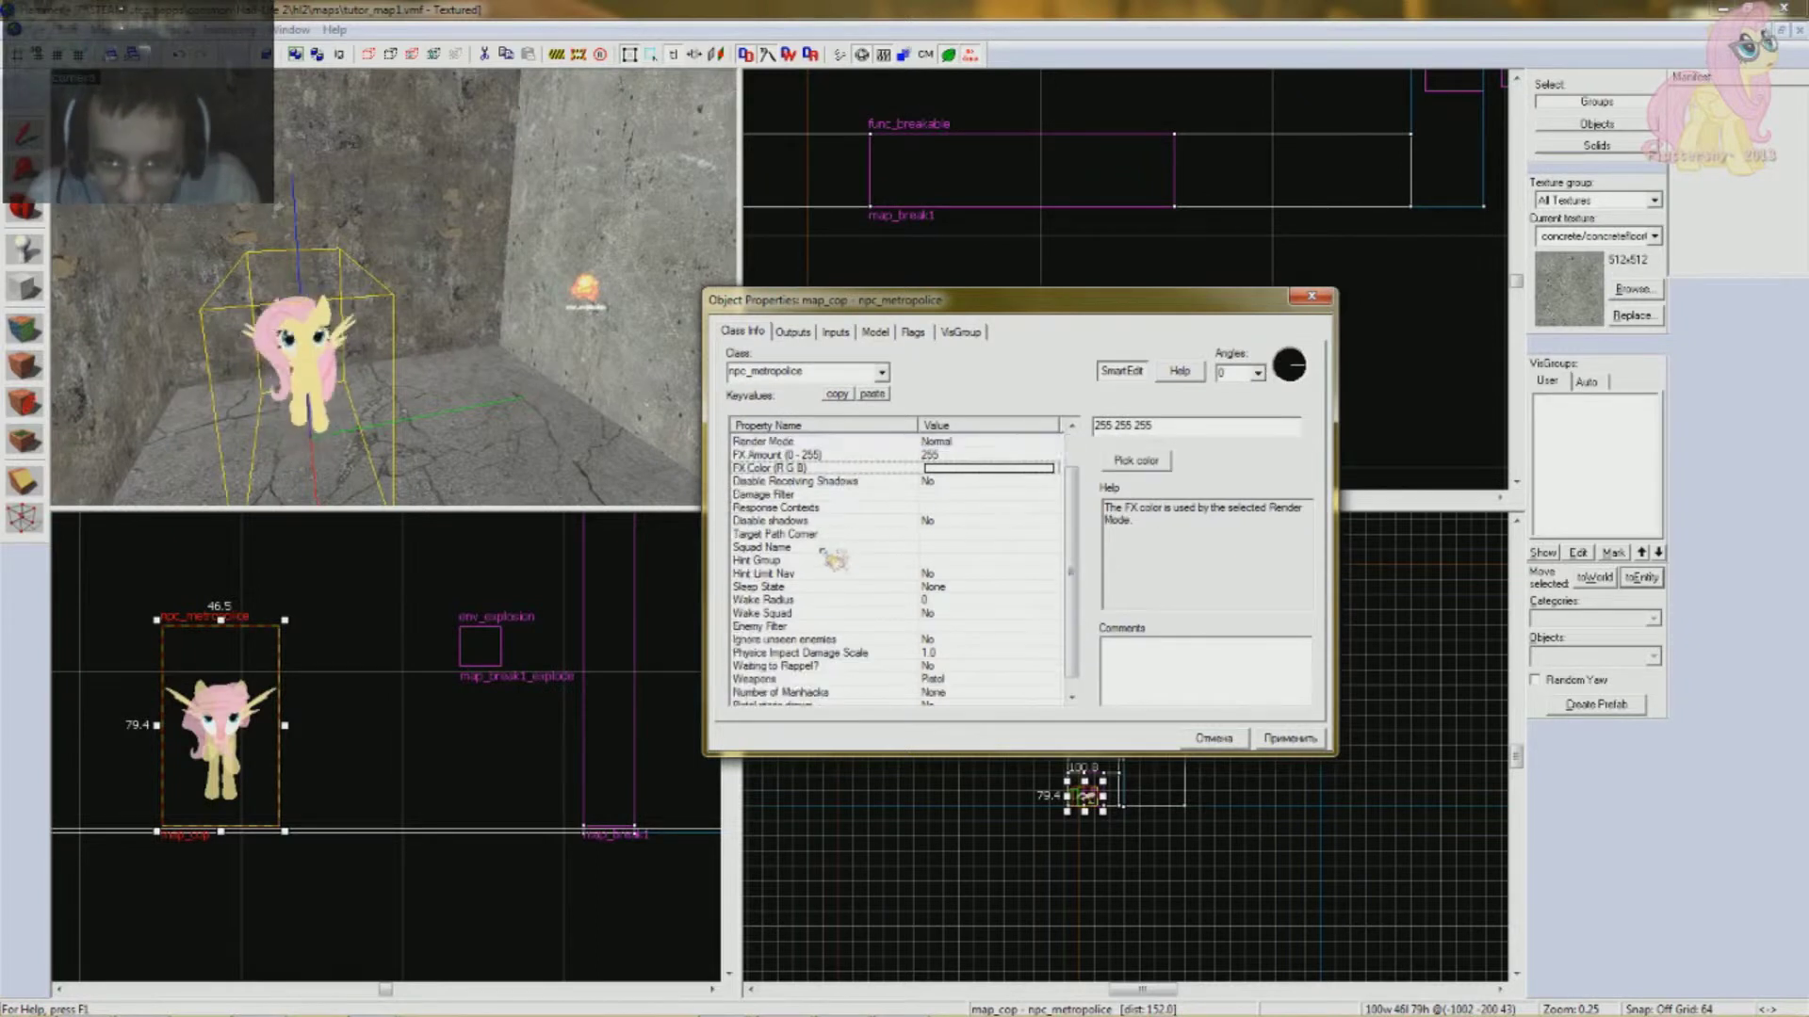
{"action": "scroll", "coordinate": [783, 698], "scroll_direction": "up", "scroll_amount": 2}
{"action": "left_click", "coordinate": [781, 614]}
{"action": "left_click", "coordinate": [782, 574]}
{"action": "left_click", "coordinate": [787, 535]}
- Enable the Template NPC flag on map_cop and close its object properties
{"action": "left_click", "coordinate": [914, 334]}
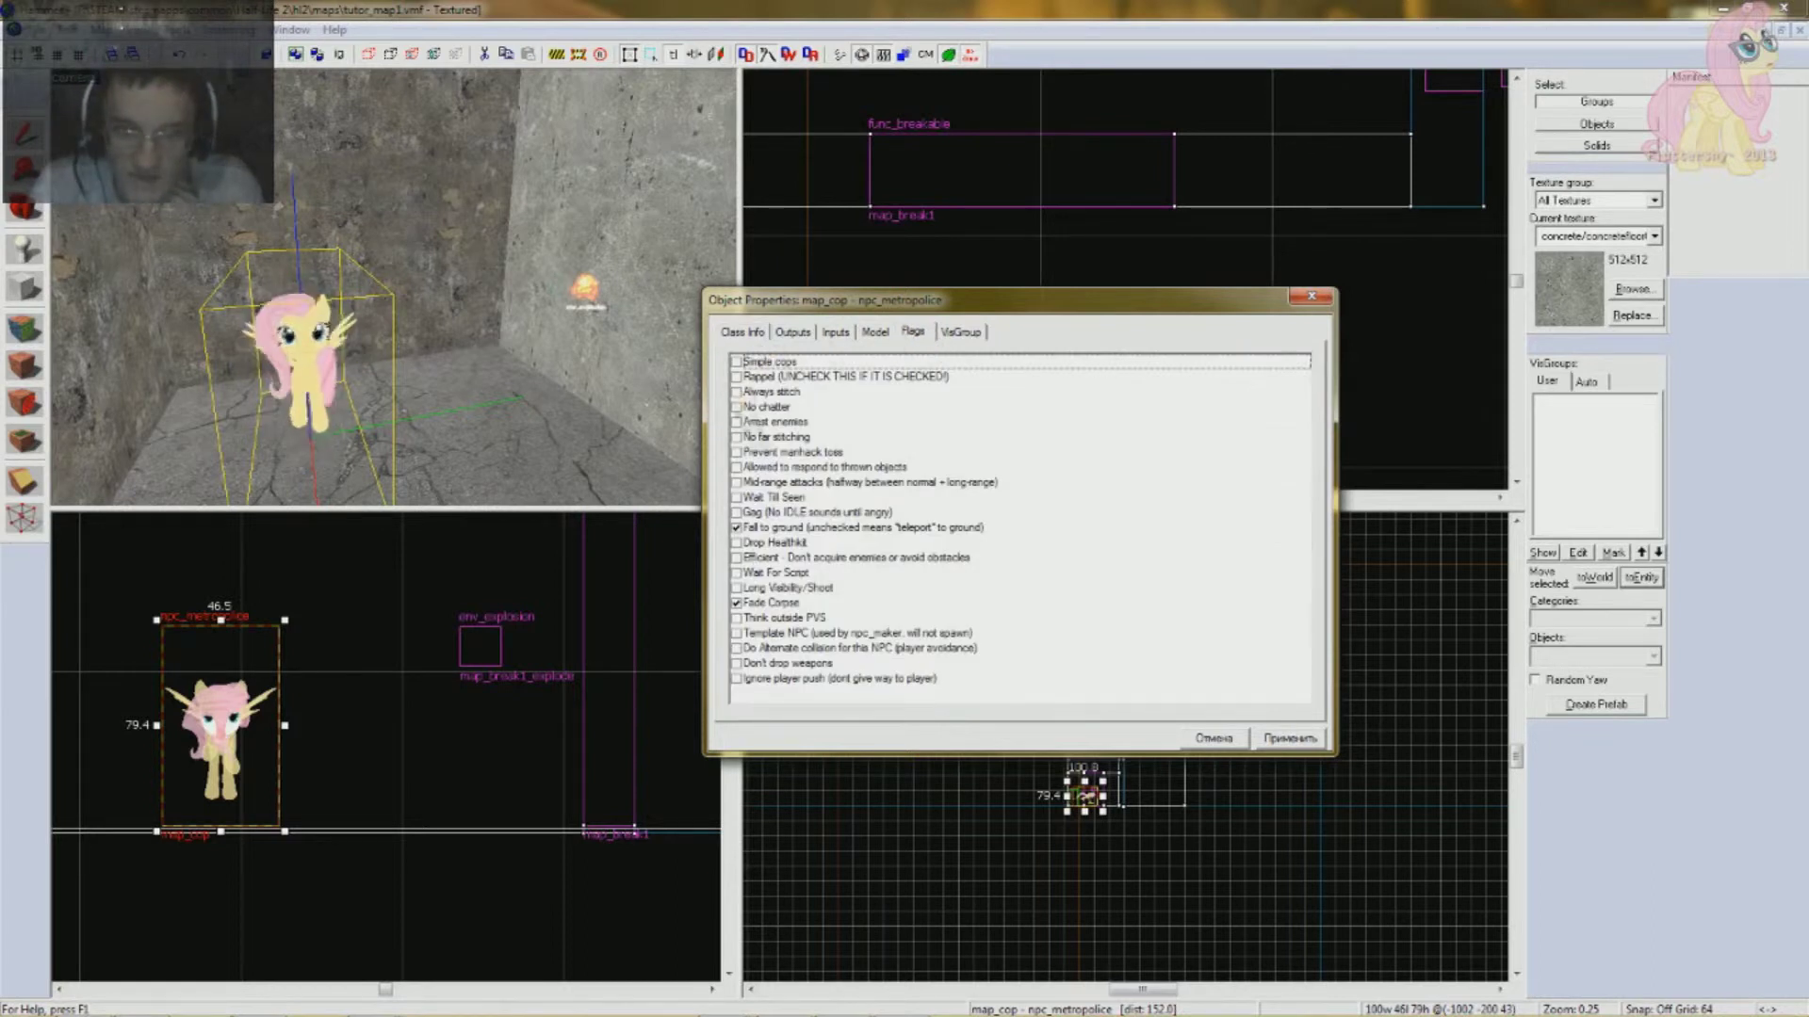
{"action": "left_click", "coordinate": [737, 634]}
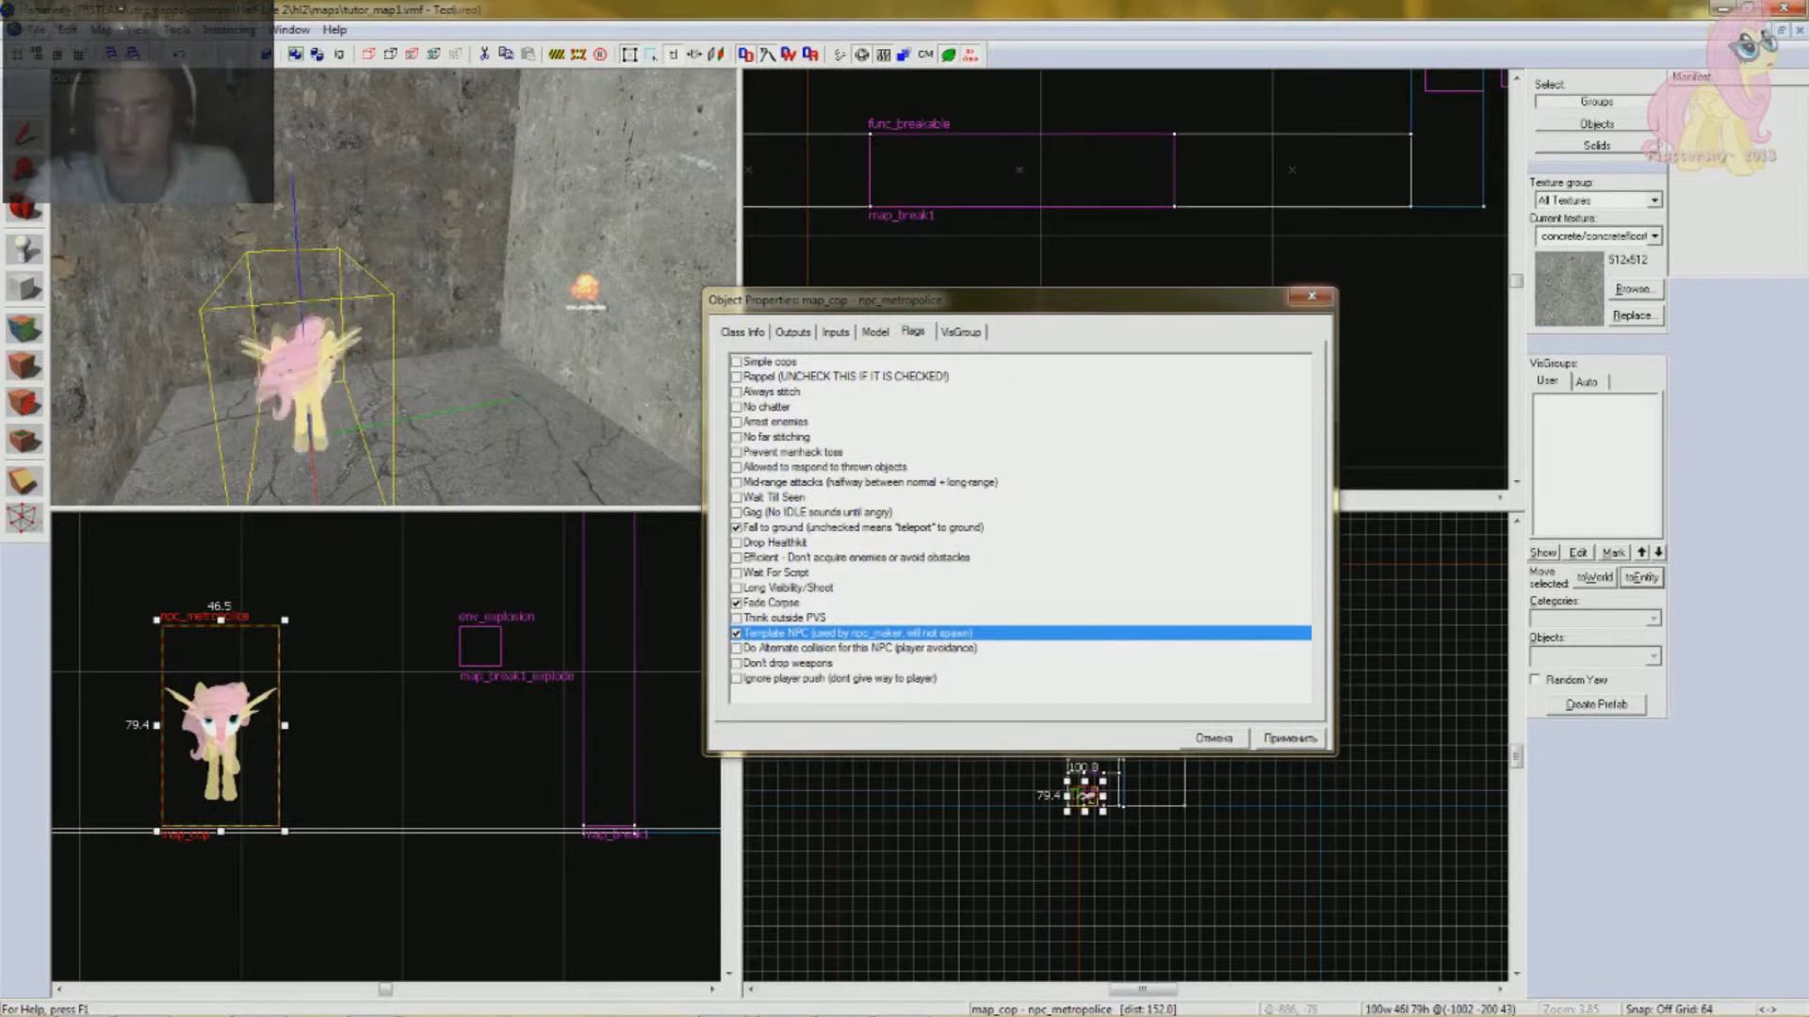
{"action": "left_click", "coordinate": [1311, 296]}
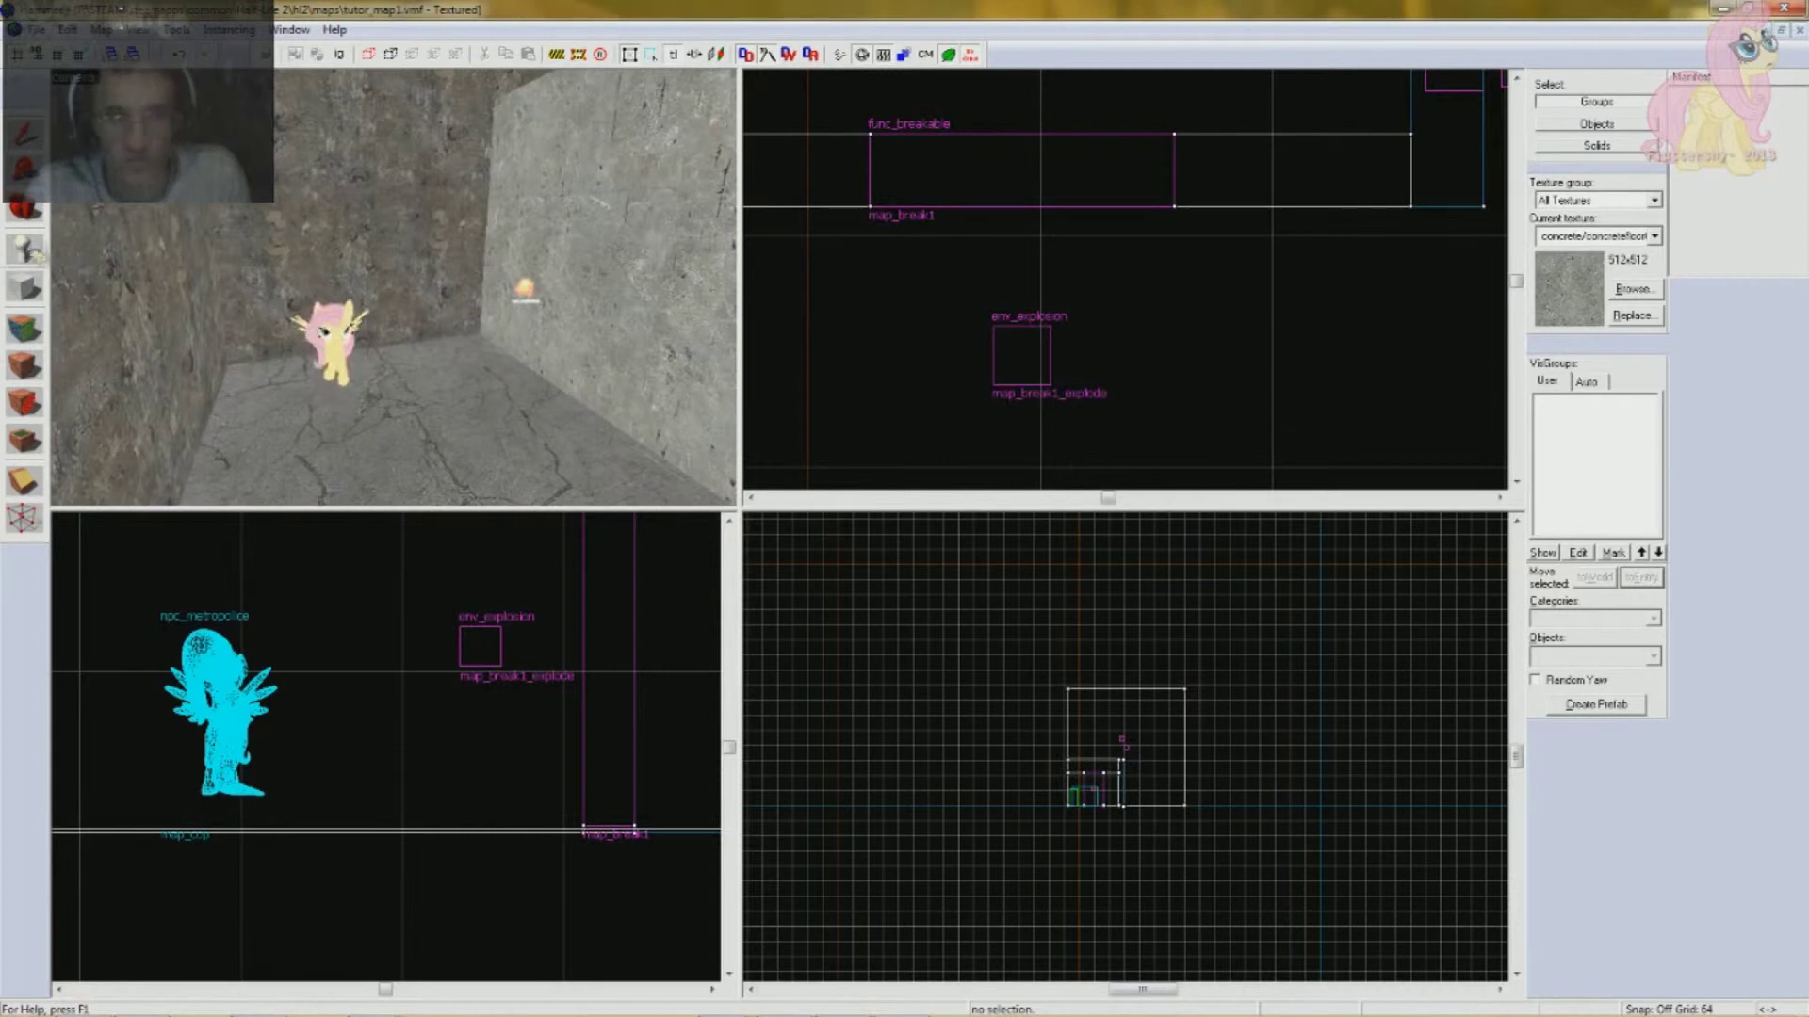
- Place an npc_template_maker entity on the floor in front of the metropolice
{"action": "left_click", "coordinate": [32, 251]}
{"action": "left_click_drag", "start_coordinate": [1532, 656], "coordinate": [1607, 655]}
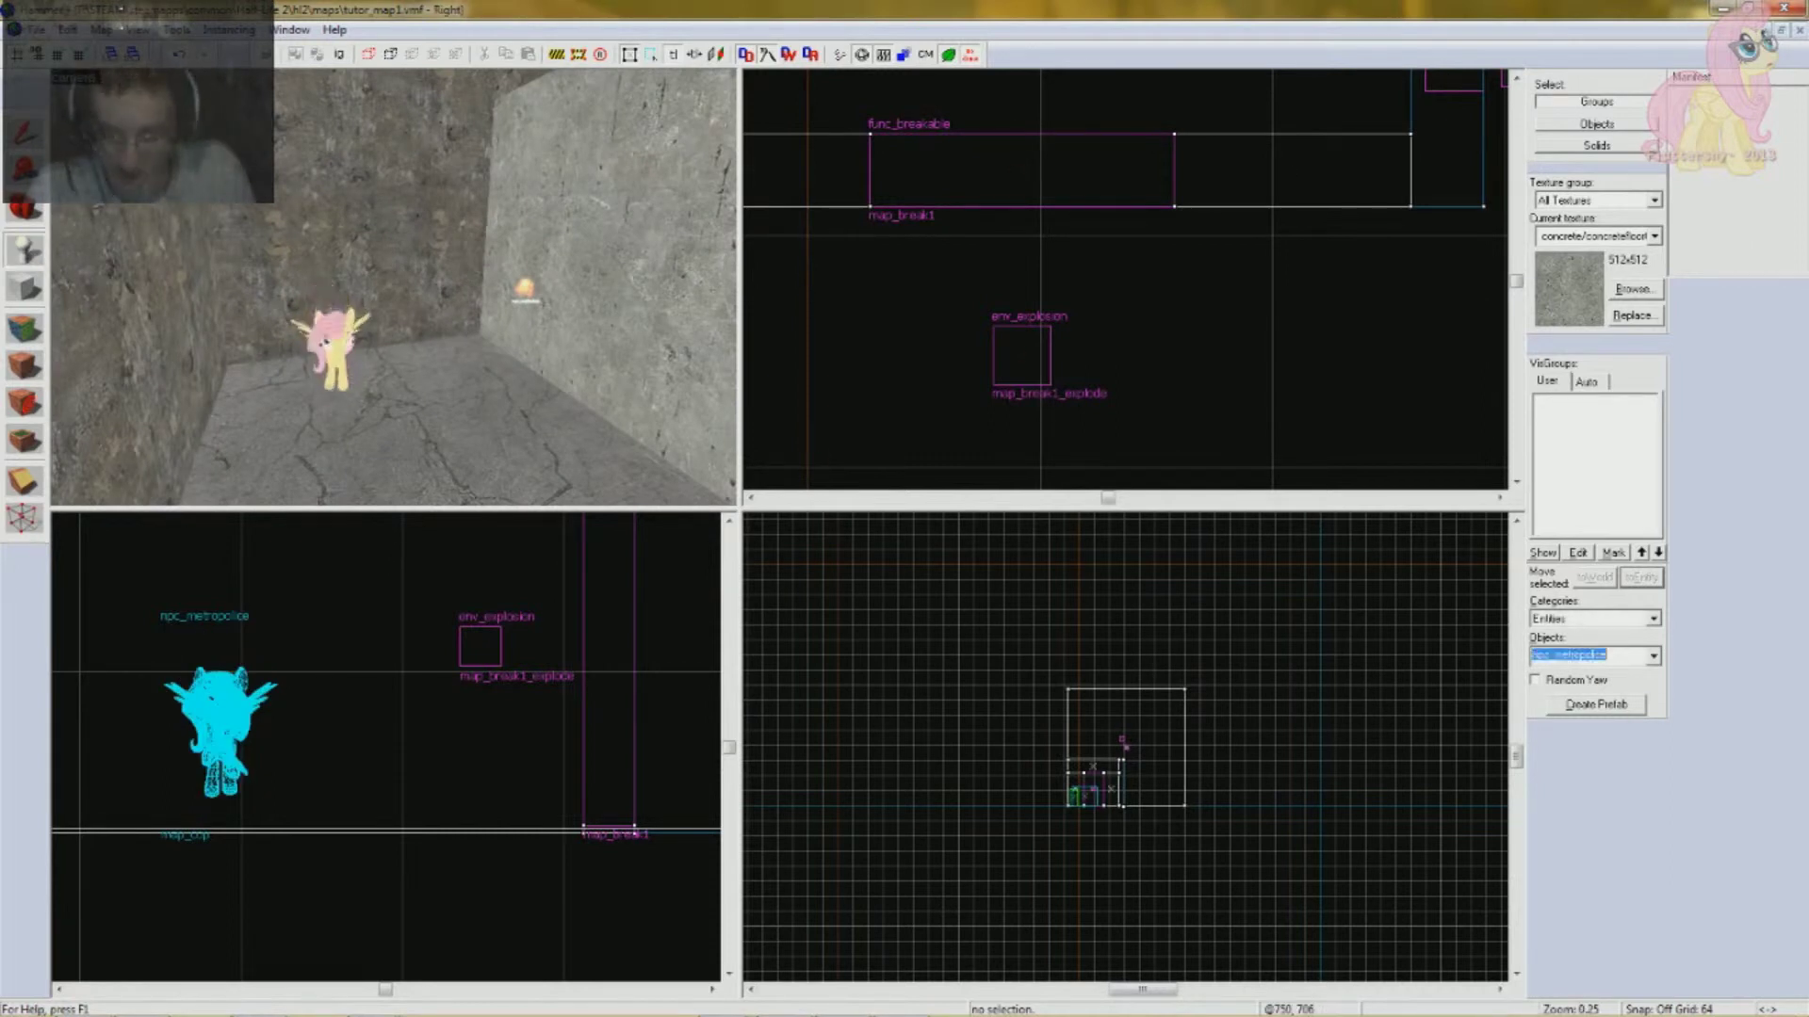
{"action": "type", "text": "npc_tea"}
{"action": "left_click", "coordinate": [1592, 675]}
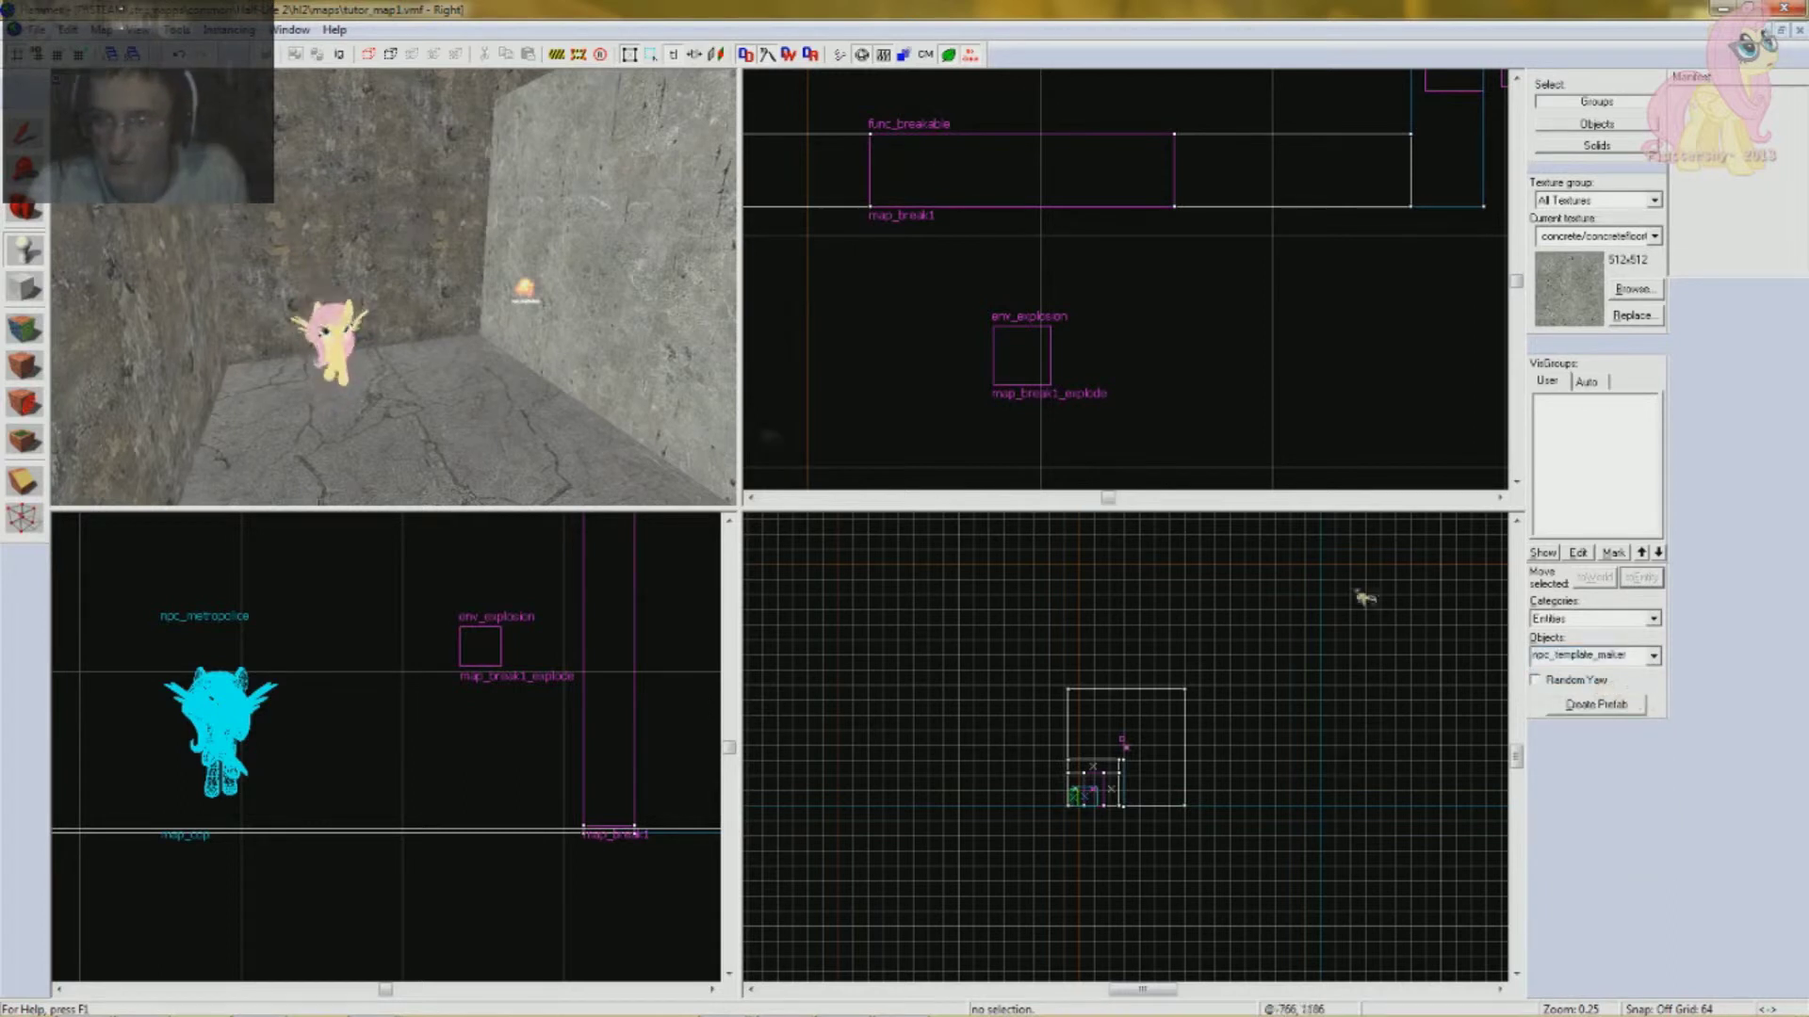
{"action": "key", "text": "z"}
{"action": "key", "text": "w"}
{"action": "key", "text": "z"}
{"action": "left_click", "coordinate": [320, 366]}
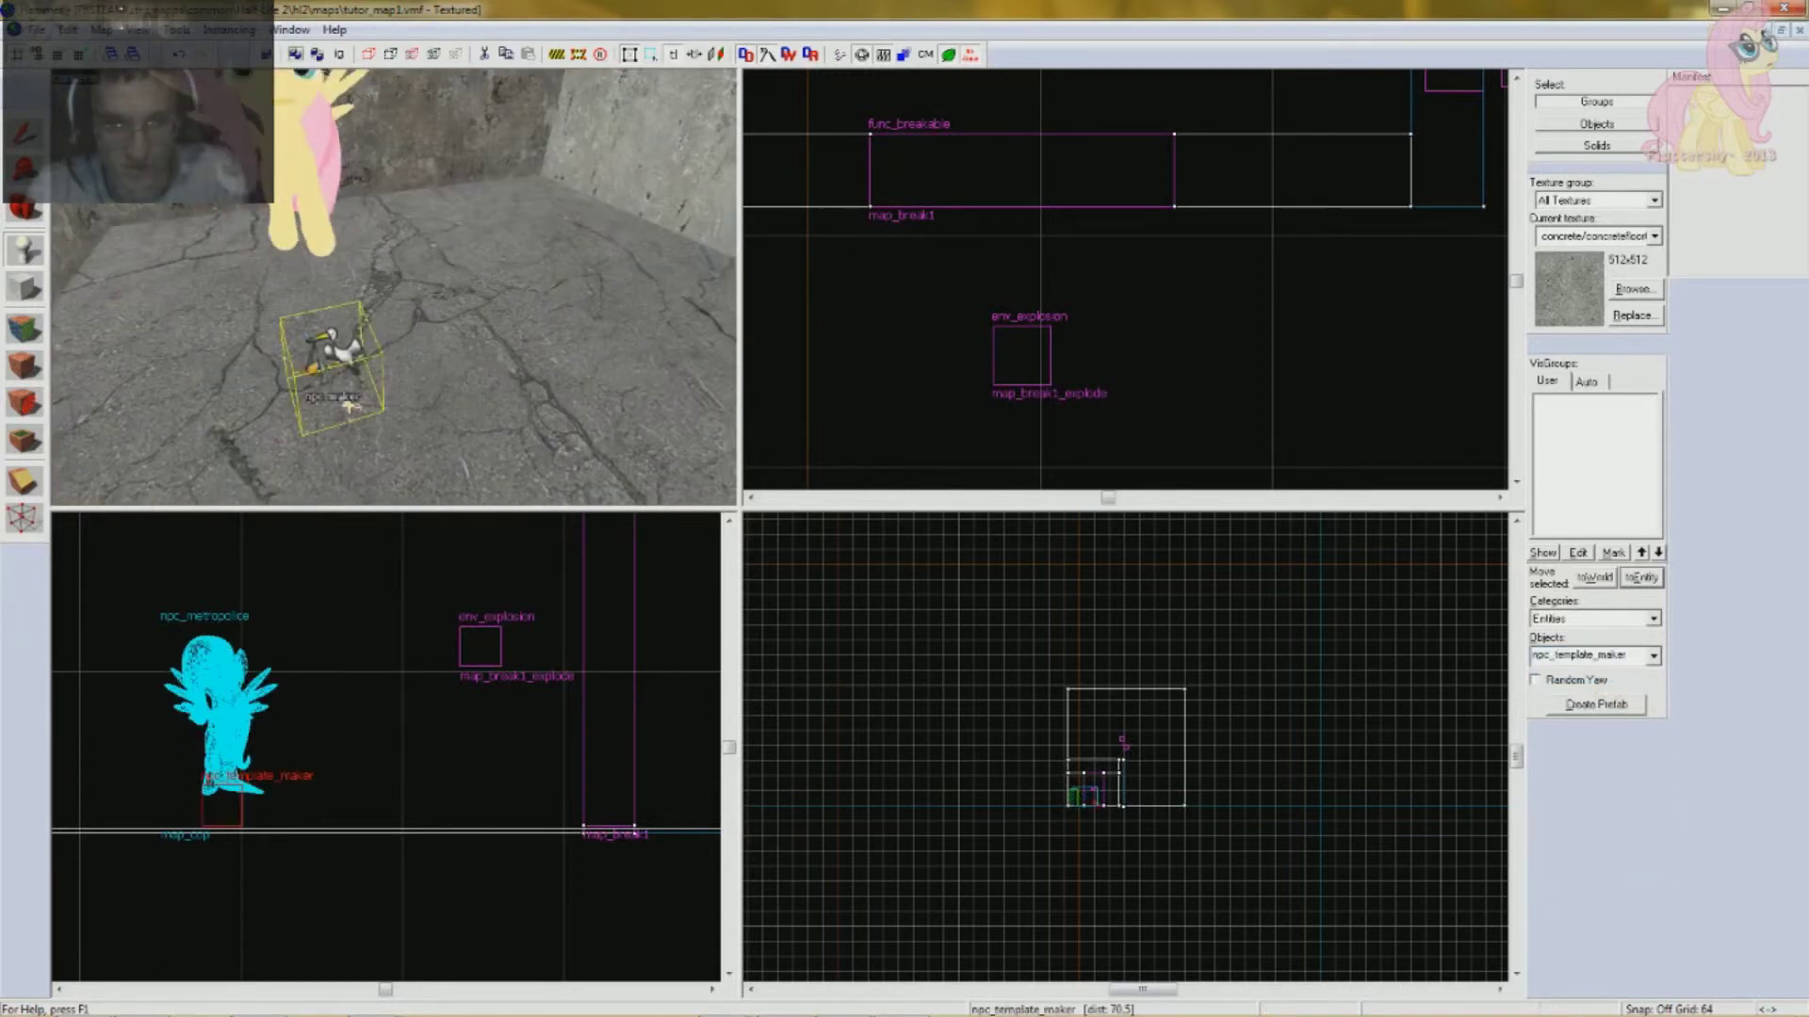
- Select the npc_template_maker and shift it slightly away from the metropolice
{"action": "scroll", "coordinate": [325, 391], "scroll_direction": "up", "scroll_amount": 3}
{"action": "key", "text": "shift+s"}
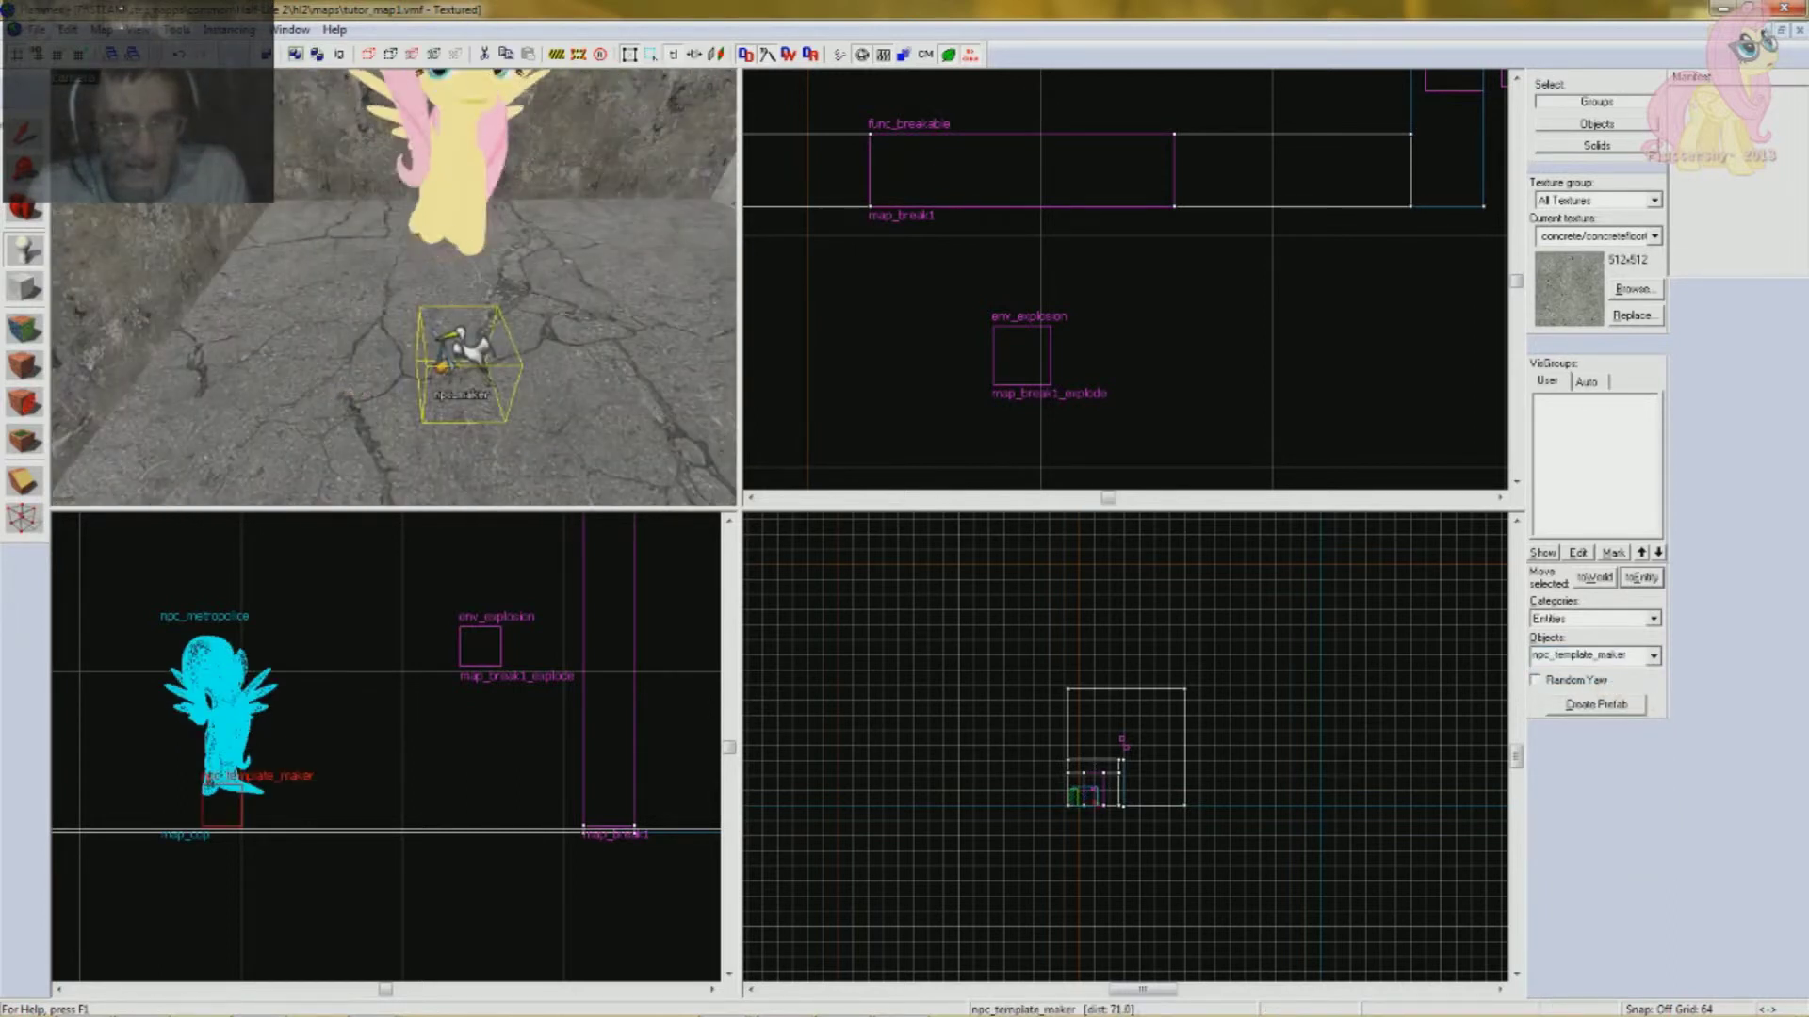
{"action": "left_click", "coordinate": [462, 367]}
{"action": "scroll", "coordinate": [473, 380], "scroll_direction": "up", "scroll_amount": 3}
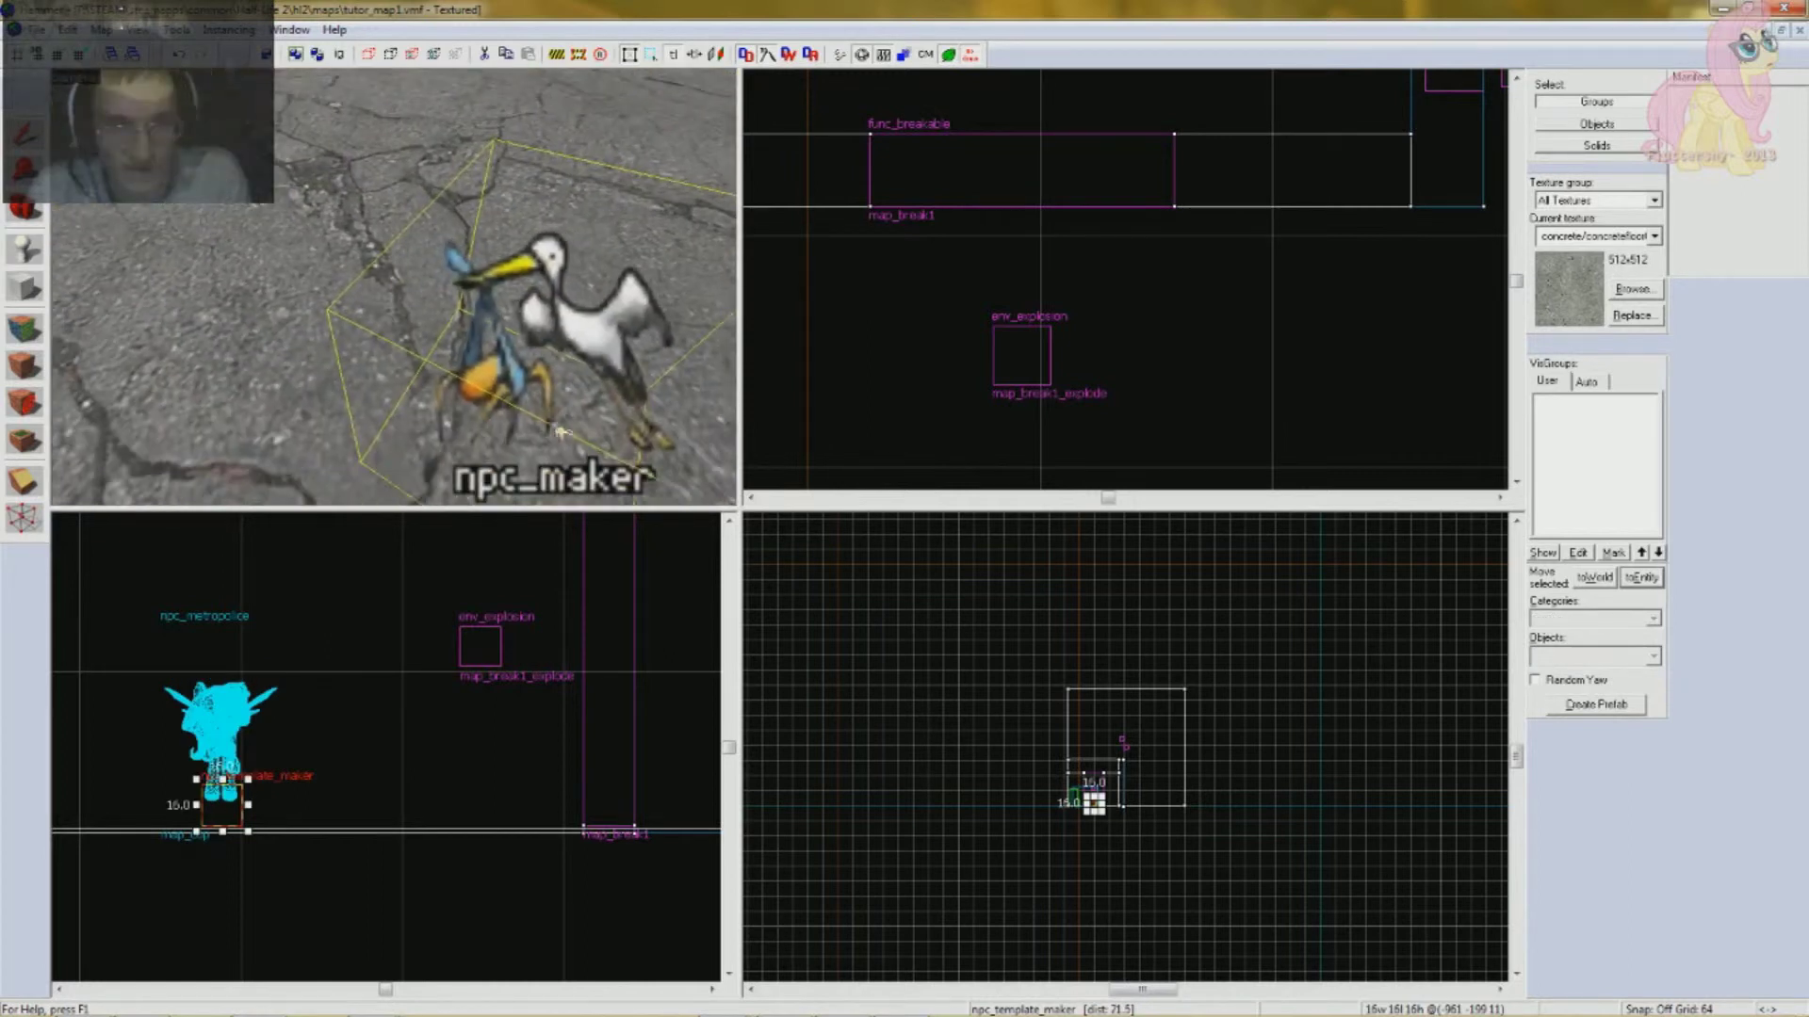
{"action": "scroll", "coordinate": [456, 361], "scroll_direction": "down", "scroll_amount": 6}
{"action": "scroll", "coordinate": [415, 245], "scroll_direction": "up", "scroll_amount": 4}
{"action": "scroll", "coordinate": [415, 311], "scroll_direction": "down", "scroll_amount": 2}
{"action": "scroll", "coordinate": [1034, 278], "scroll_direction": "down", "scroll_amount": 7}
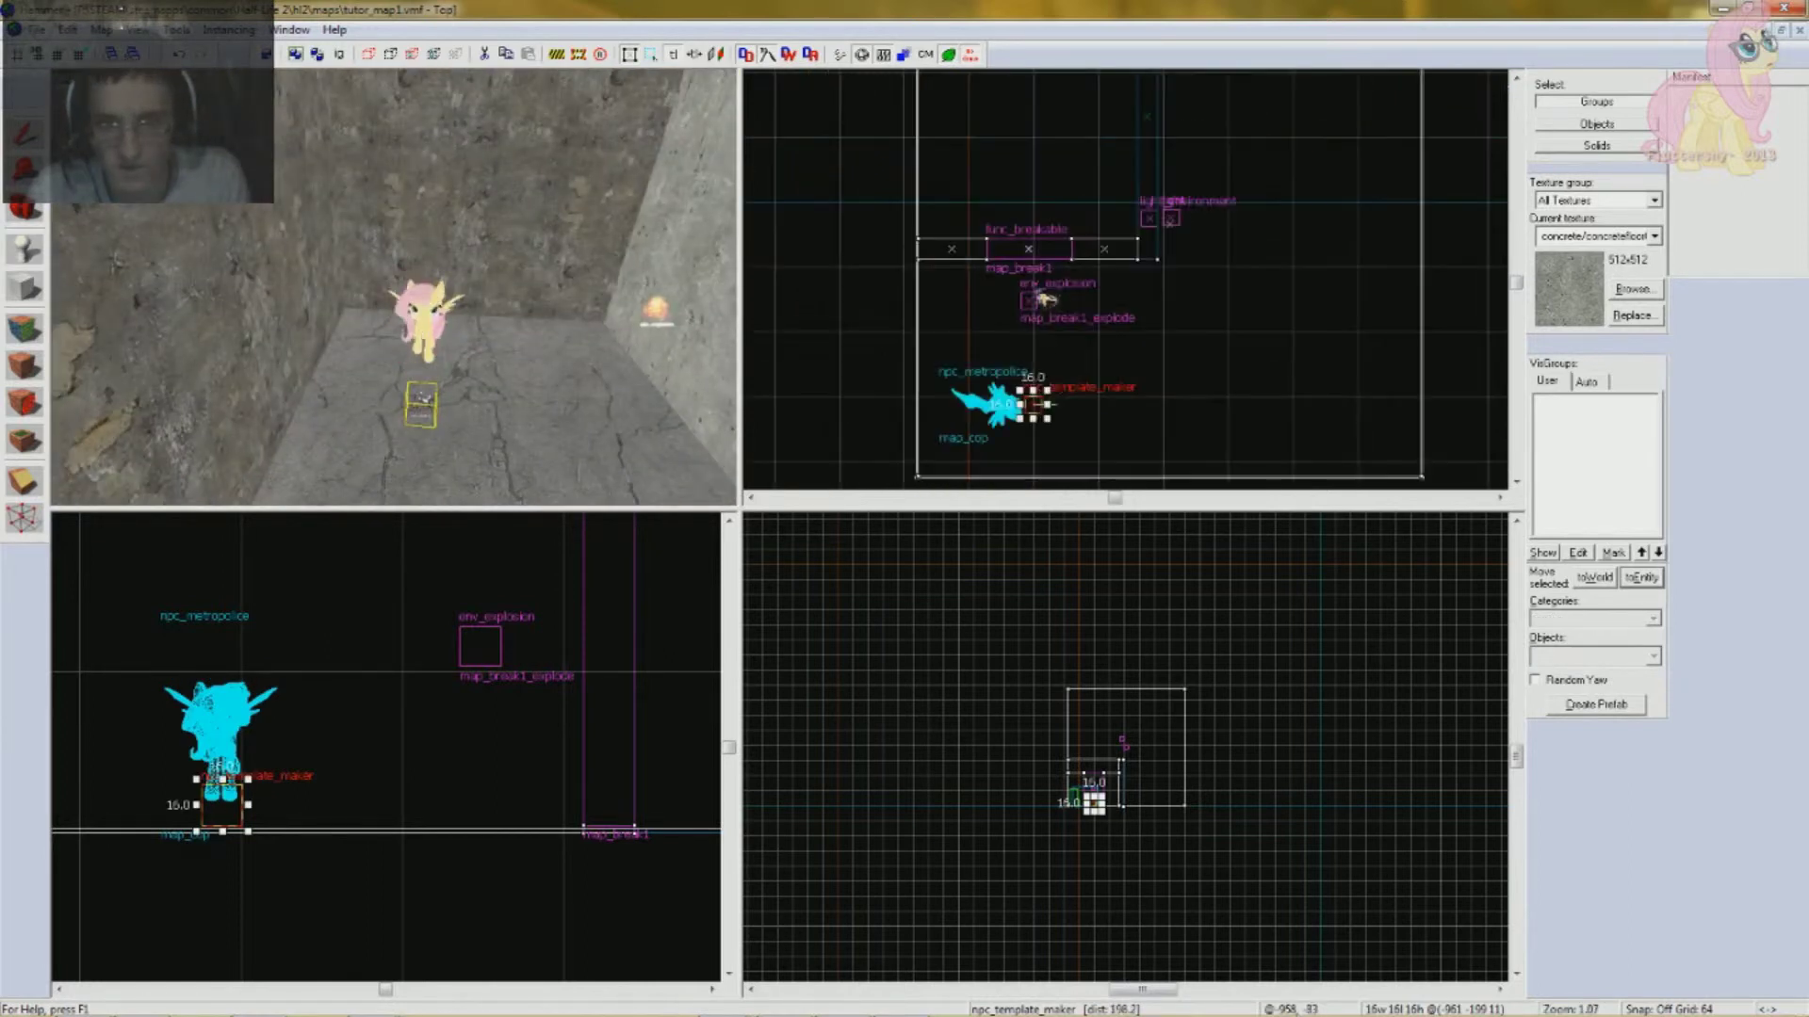
{"action": "scroll", "coordinate": [1040, 396], "scroll_direction": "up", "scroll_amount": 3}
{"action": "left_click_drag", "start_coordinate": [1033, 415], "coordinate": [1037, 413]}
- Move the map_cop metropolice away from the template maker, towards the corner of the room
{"action": "scroll", "coordinate": [395, 339], "scroll_direction": "up", "scroll_amount": 3}
{"action": "left_click_drag", "start_coordinate": [395, 339], "coordinate": [377, 283]}
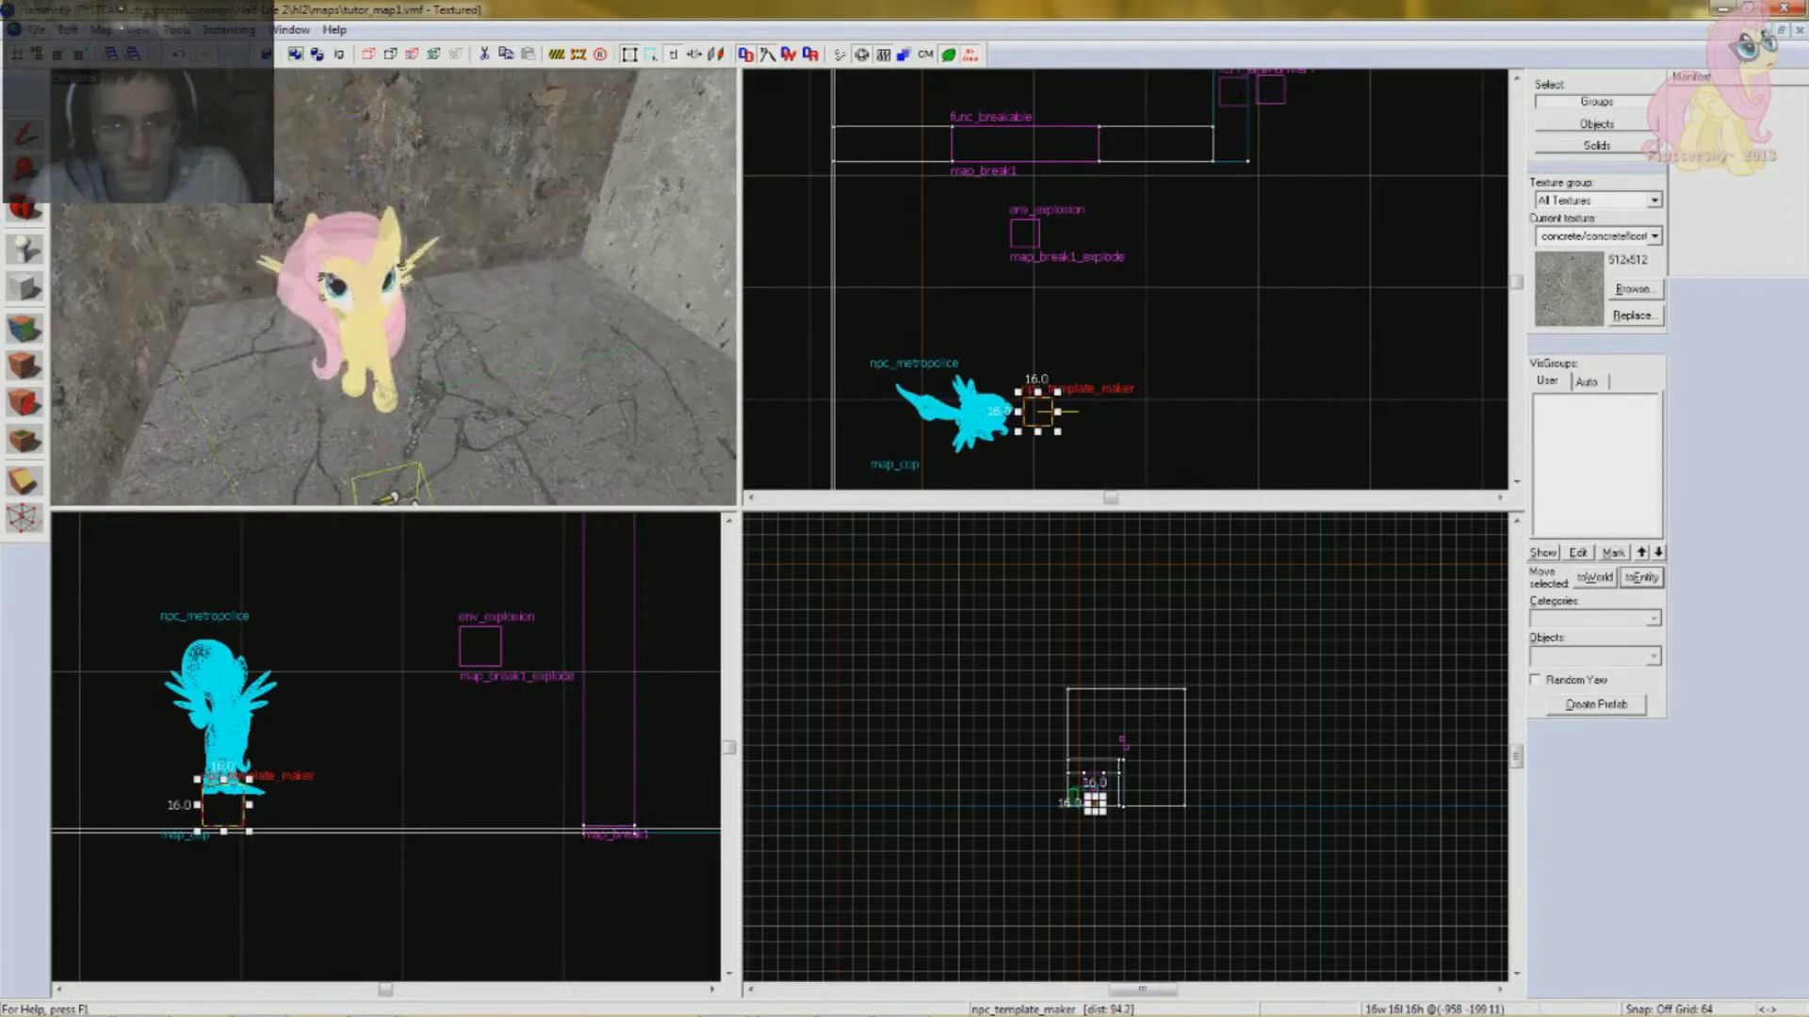
{"action": "left_click", "coordinate": [377, 282]}
{"action": "left_click_drag", "start_coordinate": [931, 411], "coordinate": [902, 384]}
{"action": "scroll", "coordinate": [395, 377], "scroll_direction": "down", "scroll_amount": 3}
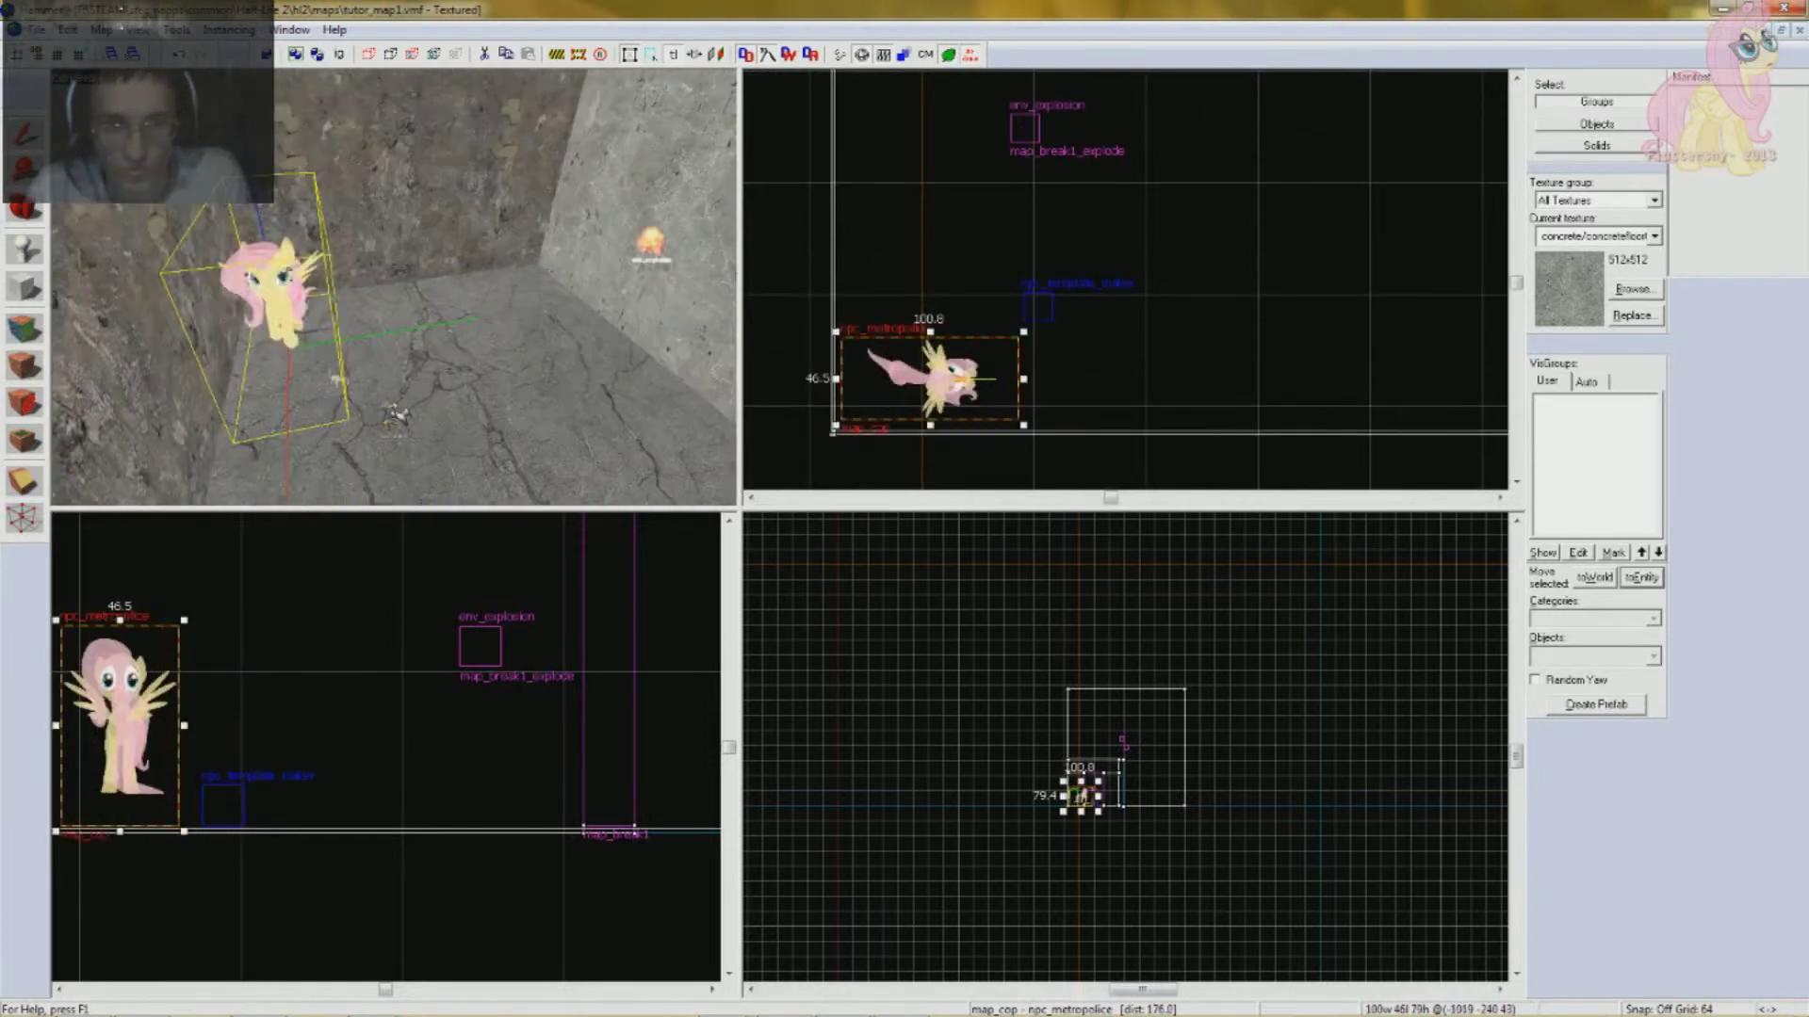
- Name the npc_template_maker entity map_cop_mk in its object properties and apply the change
{"action": "left_click", "coordinate": [393, 418]}
{"action": "key", "text": "alt+Return"}
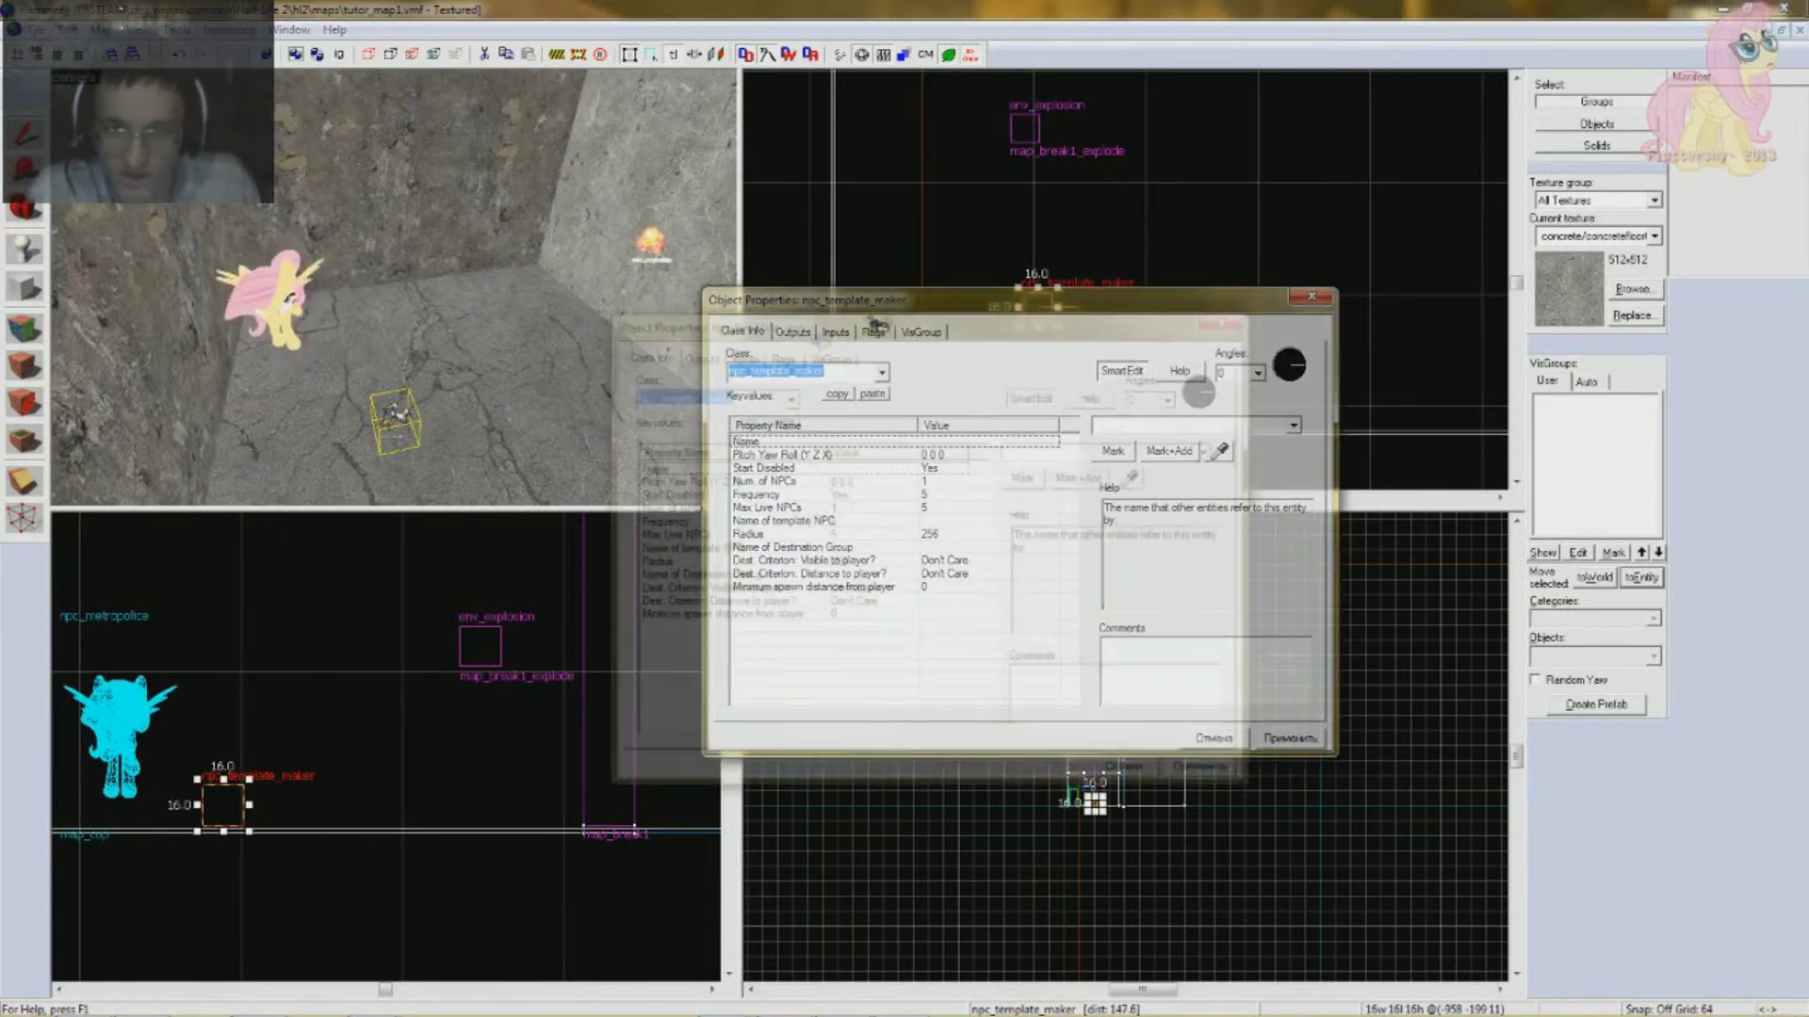
{"action": "left_click_drag", "start_coordinate": [876, 325], "coordinate": [580, 369]}
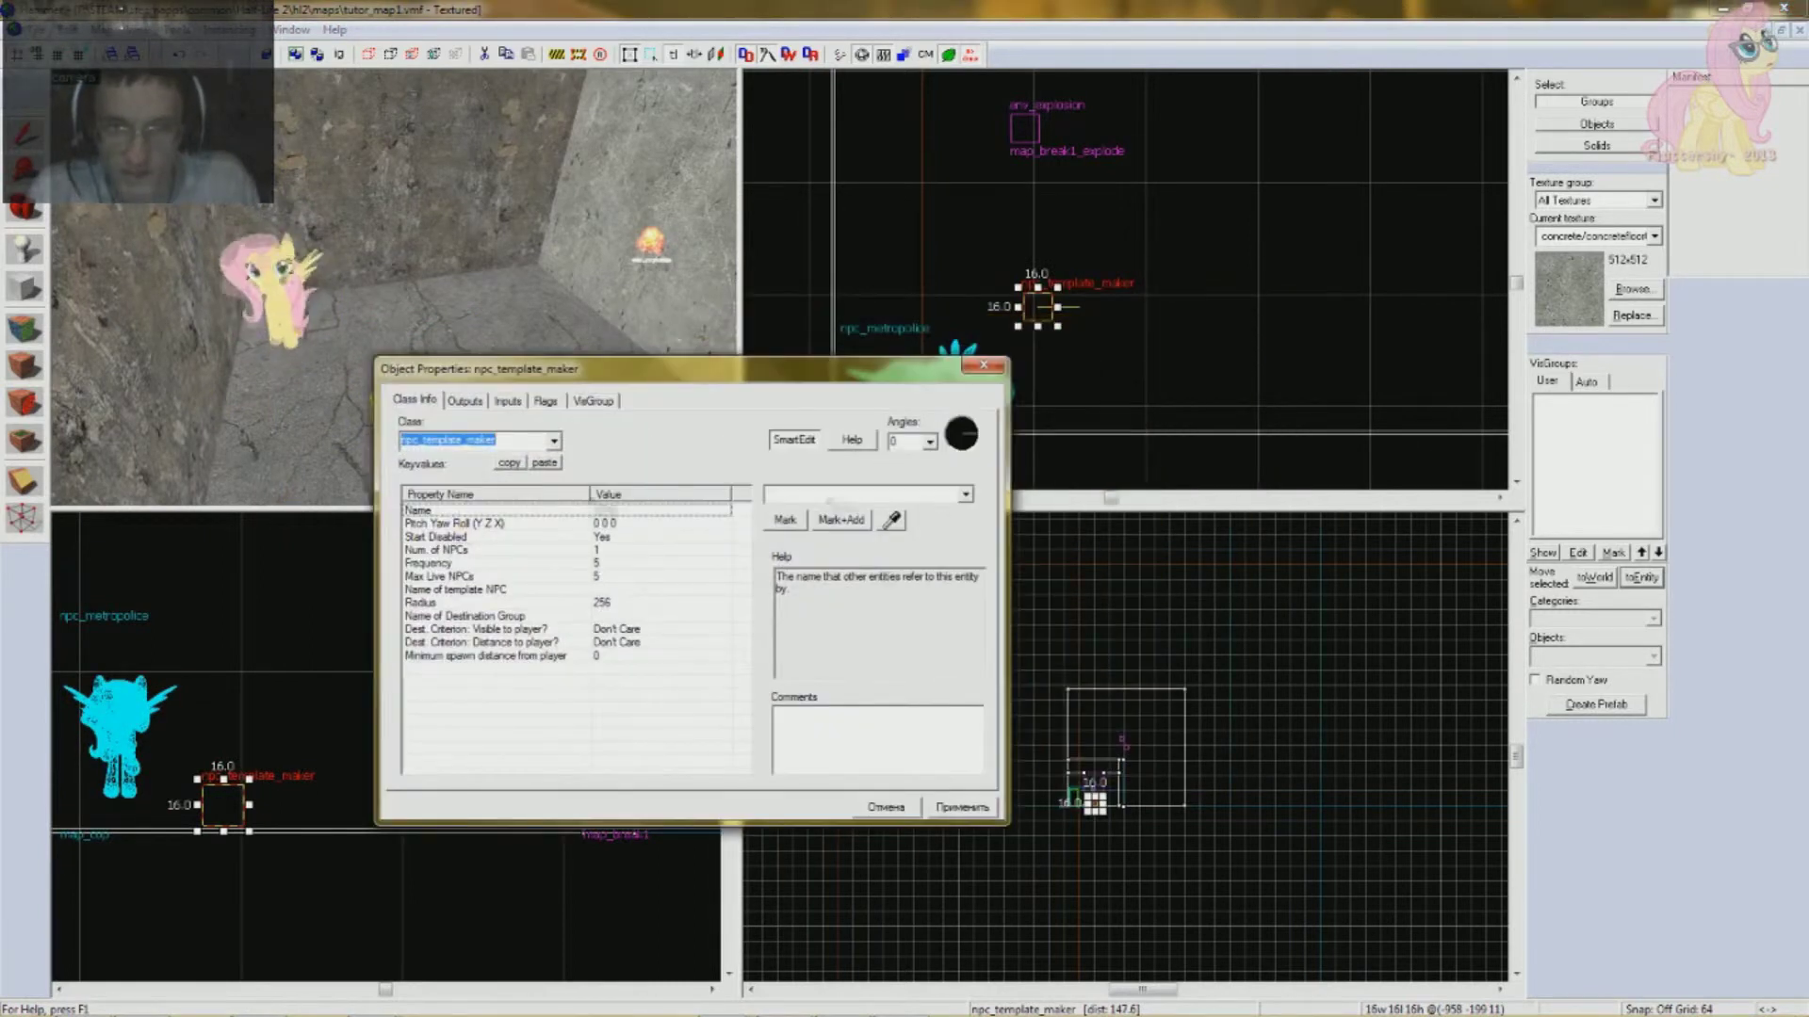
{"action": "left_click", "coordinate": [902, 493]}
{"action": "type", "text": "map_"}
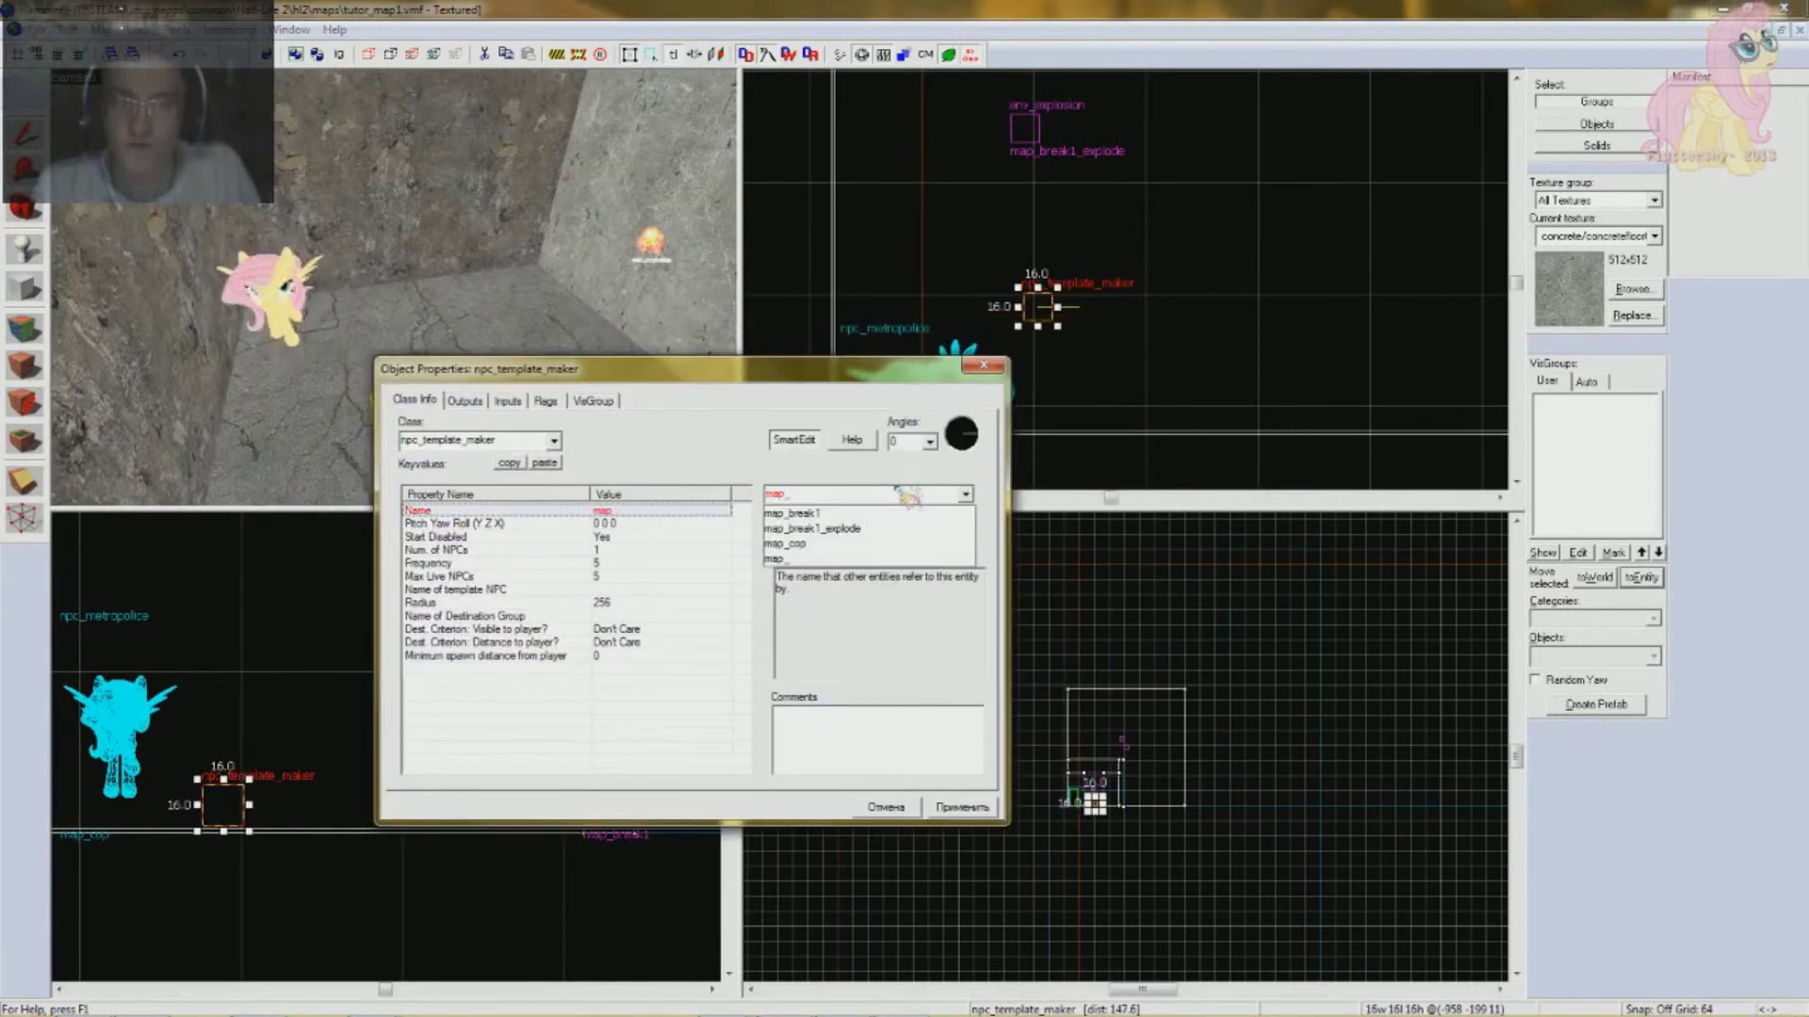
{"action": "type", "text": "cop_mk"}
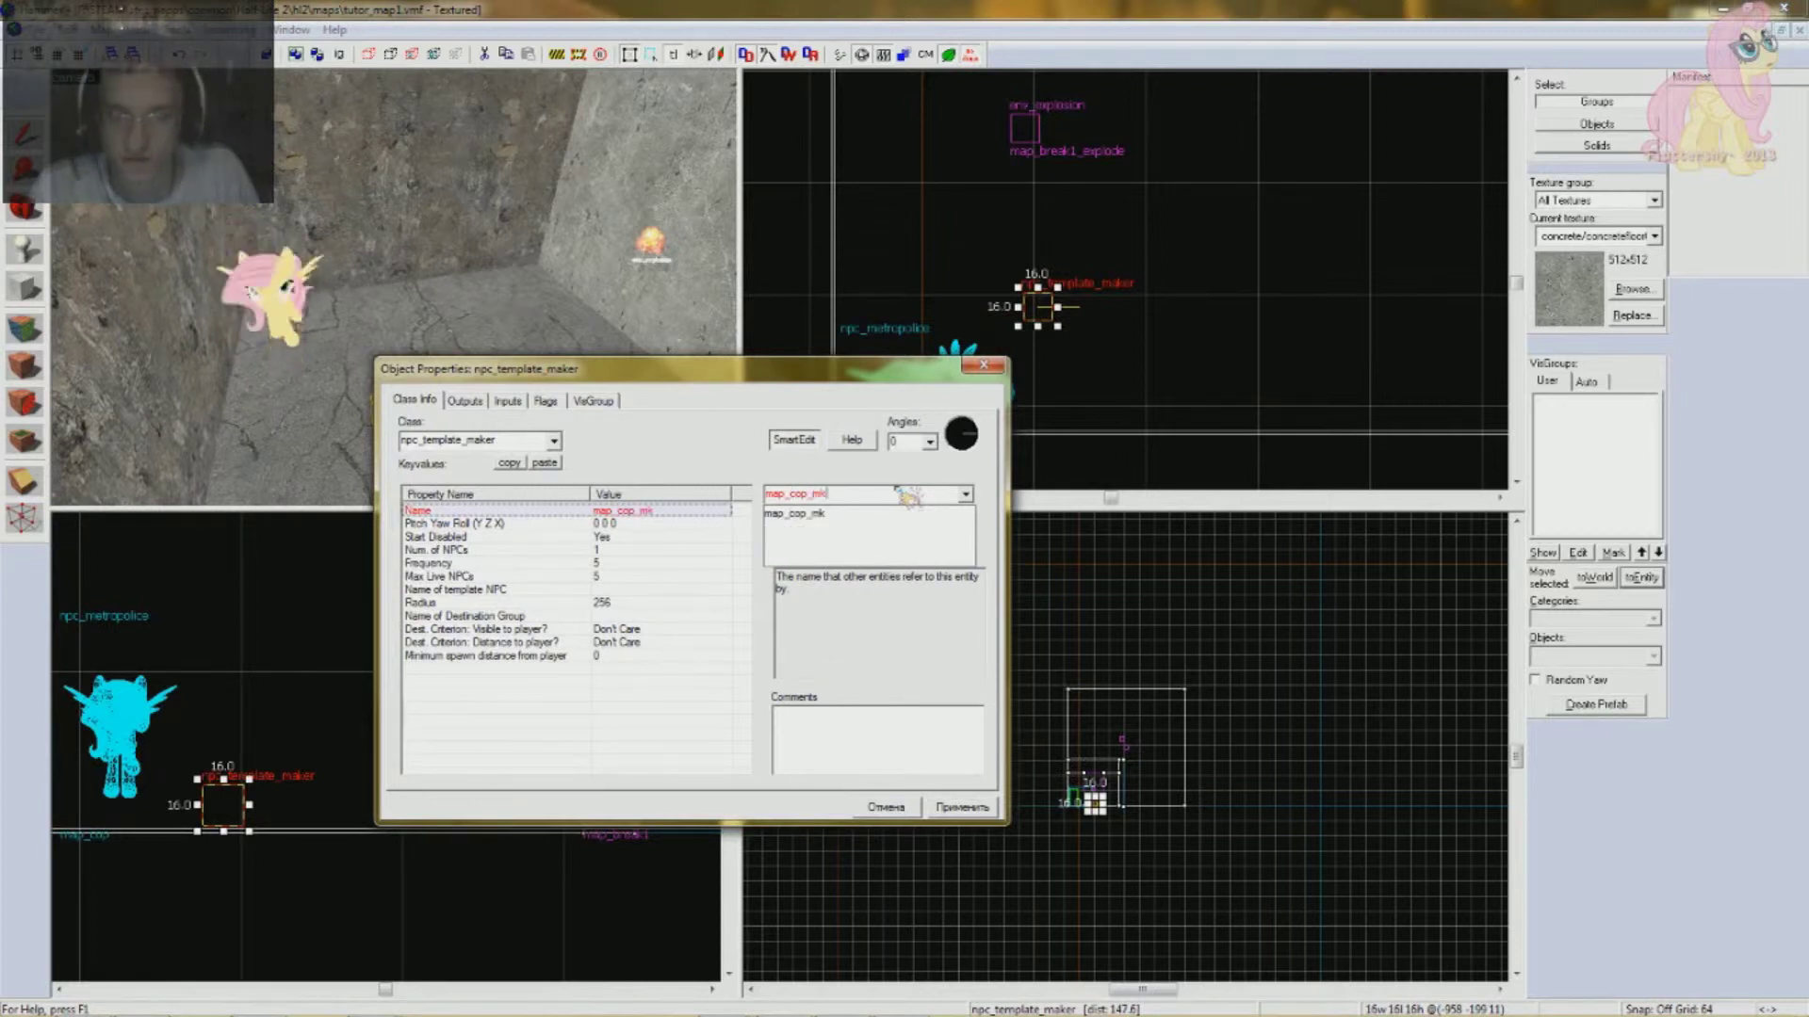
{"action": "left_click", "coordinate": [962, 807]}
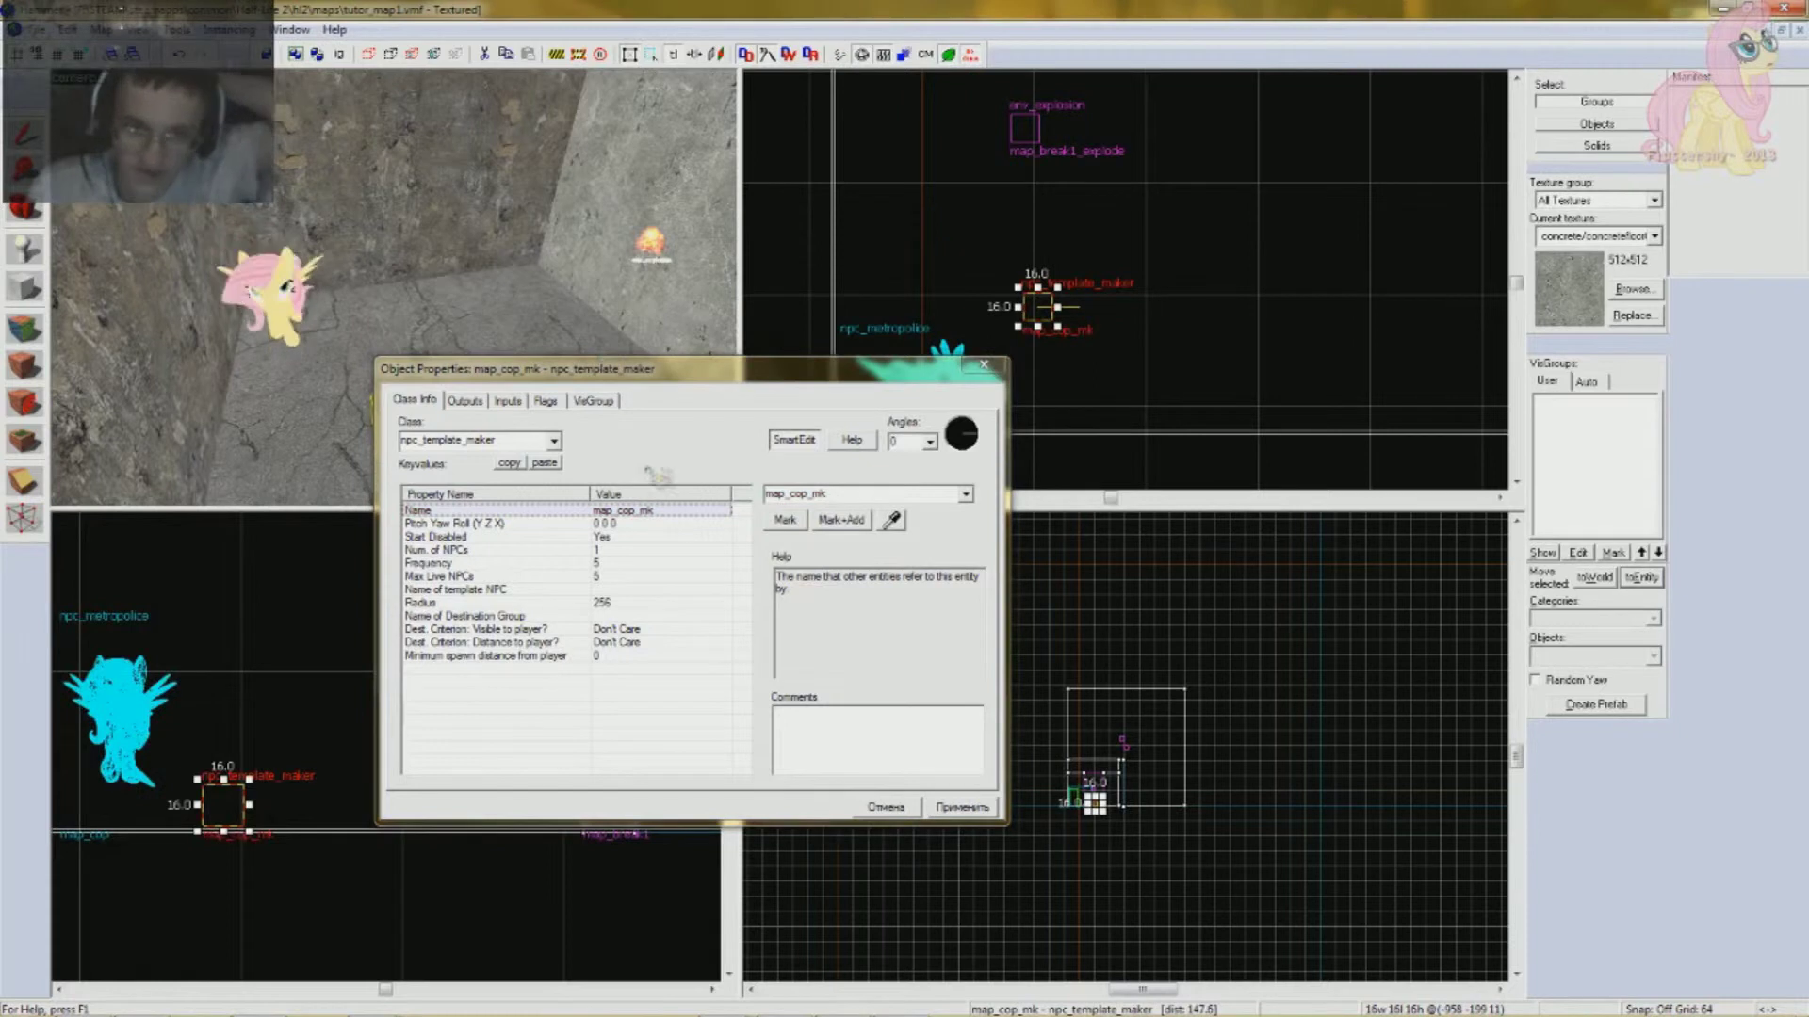
- Rotate the npc_template_maker to a yaw of 90 degrees and apply the change
{"action": "left_click", "coordinate": [489, 526]}
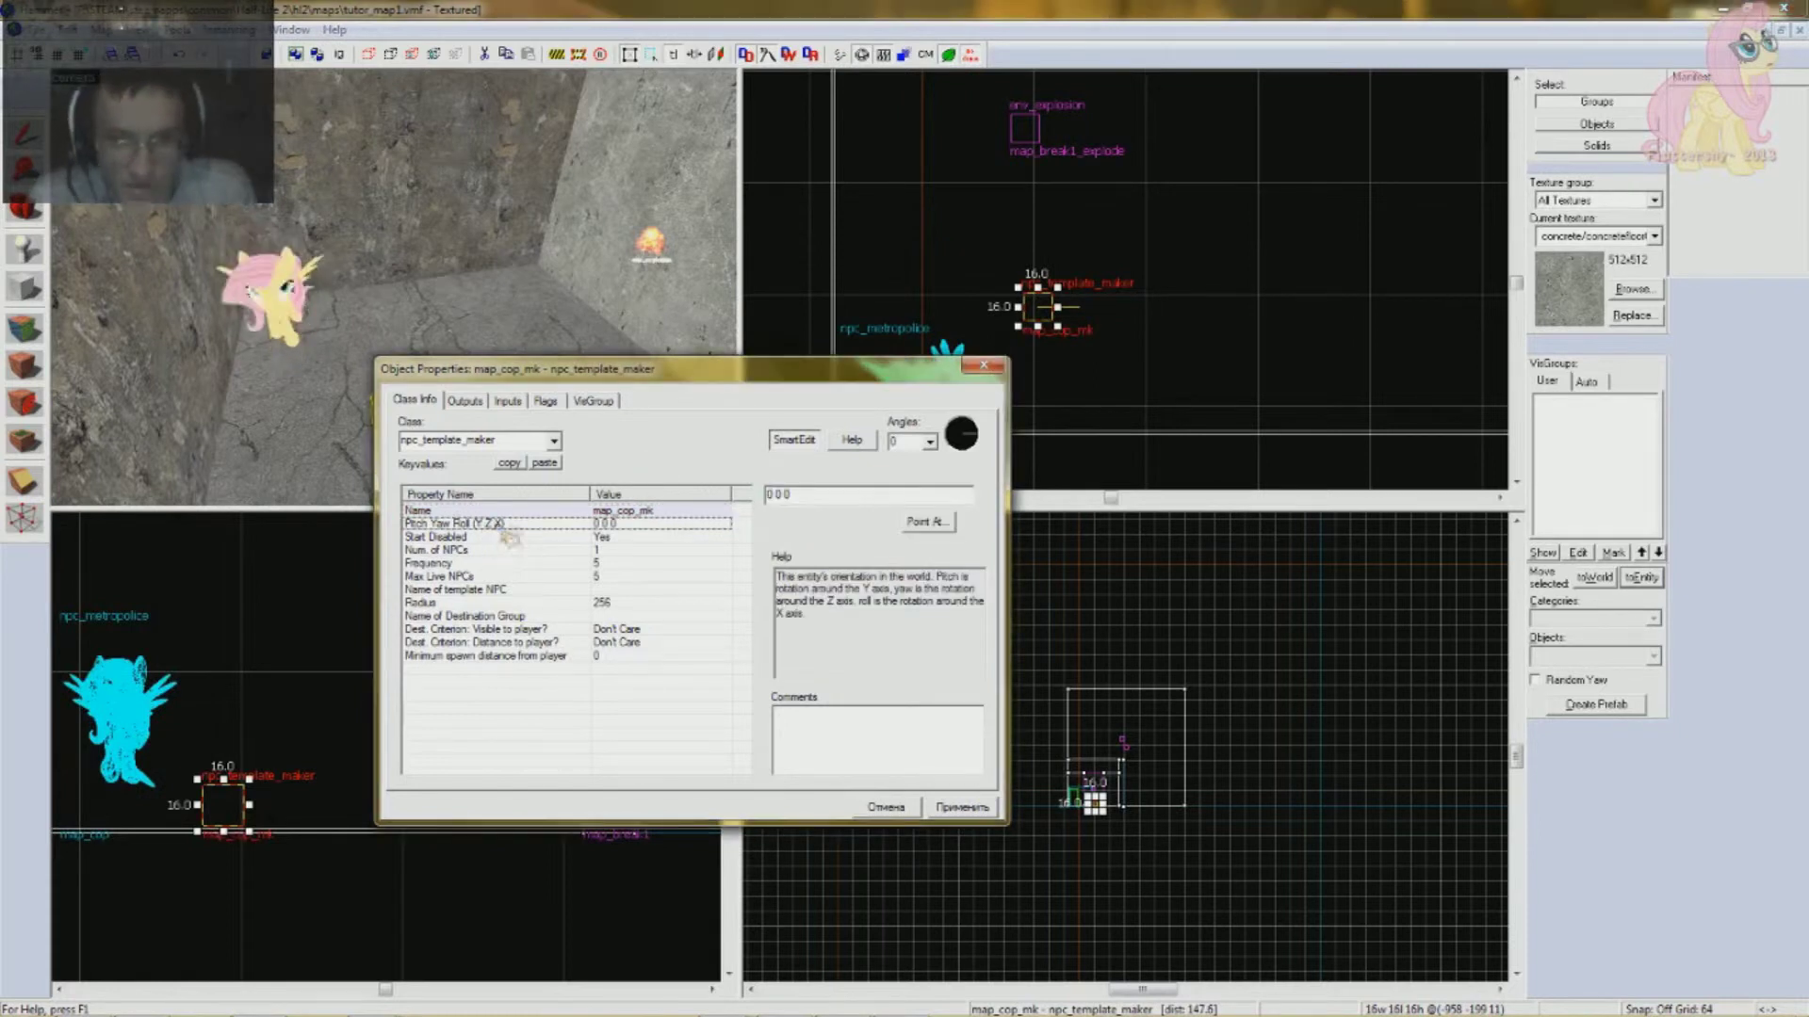
{"action": "key", "text": "z"}
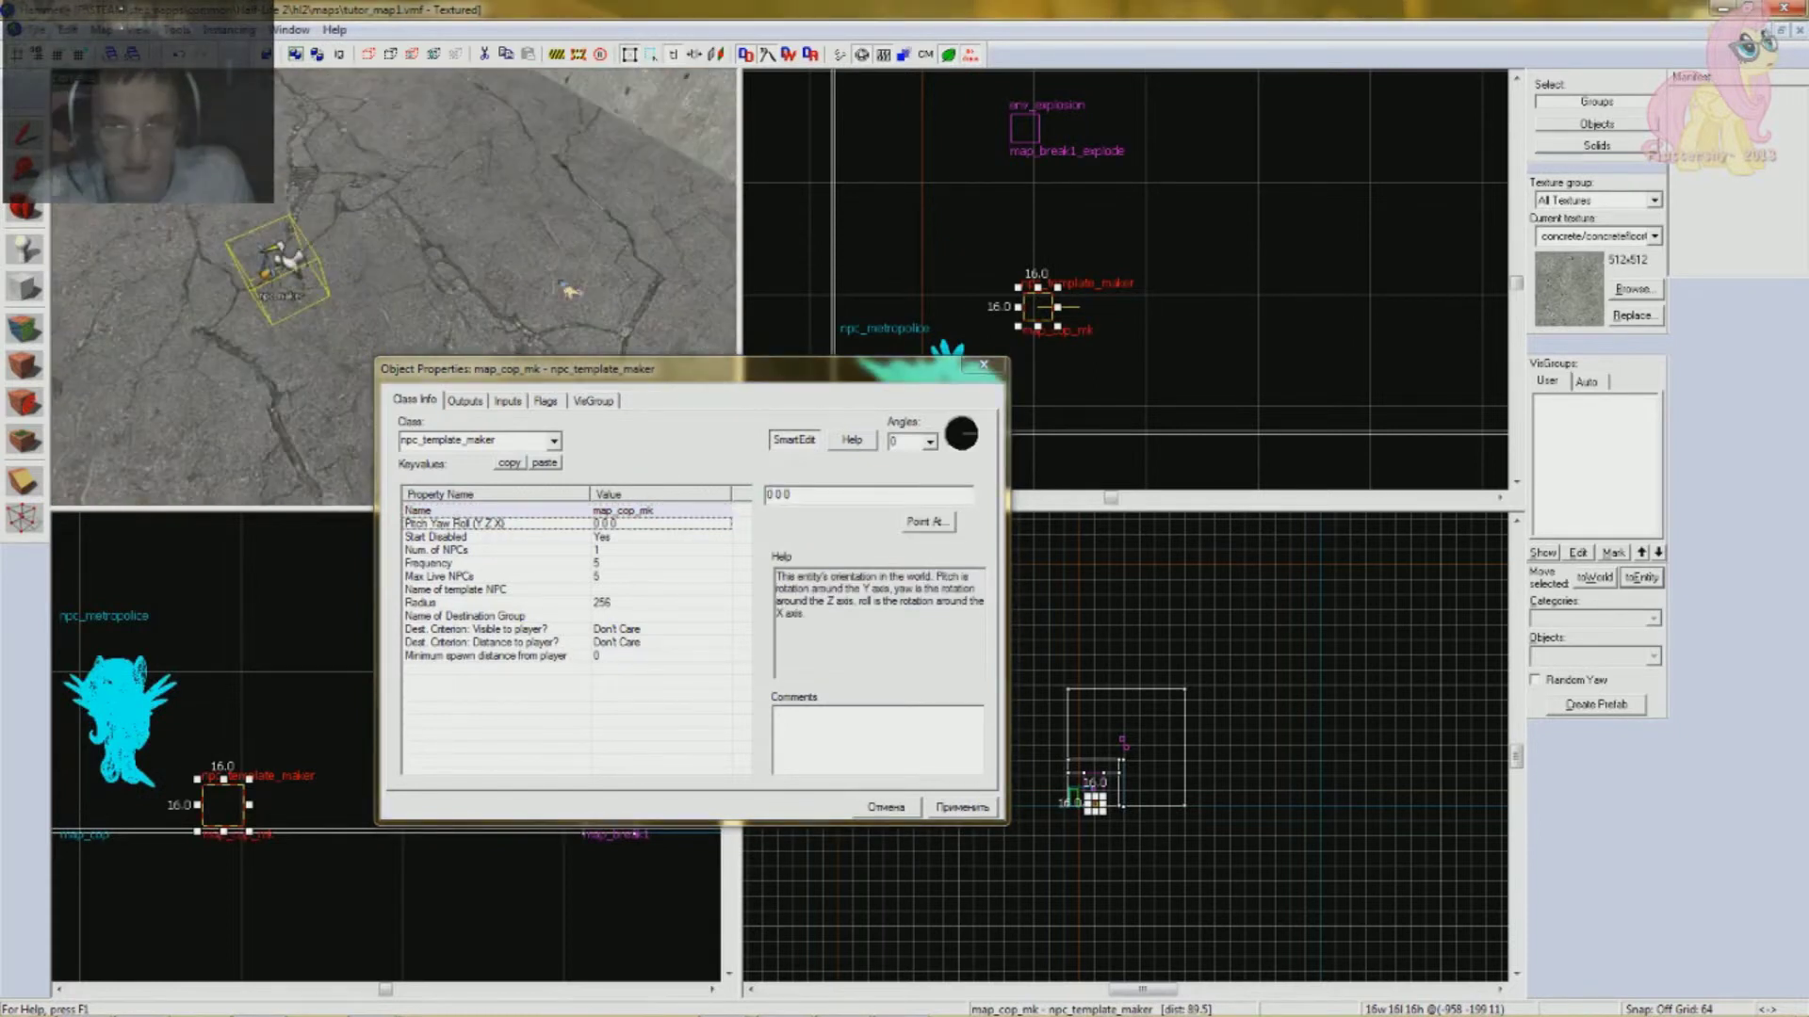
{"action": "scroll", "coordinate": [1013, 290], "scroll_direction": "down", "scroll_amount": 3}
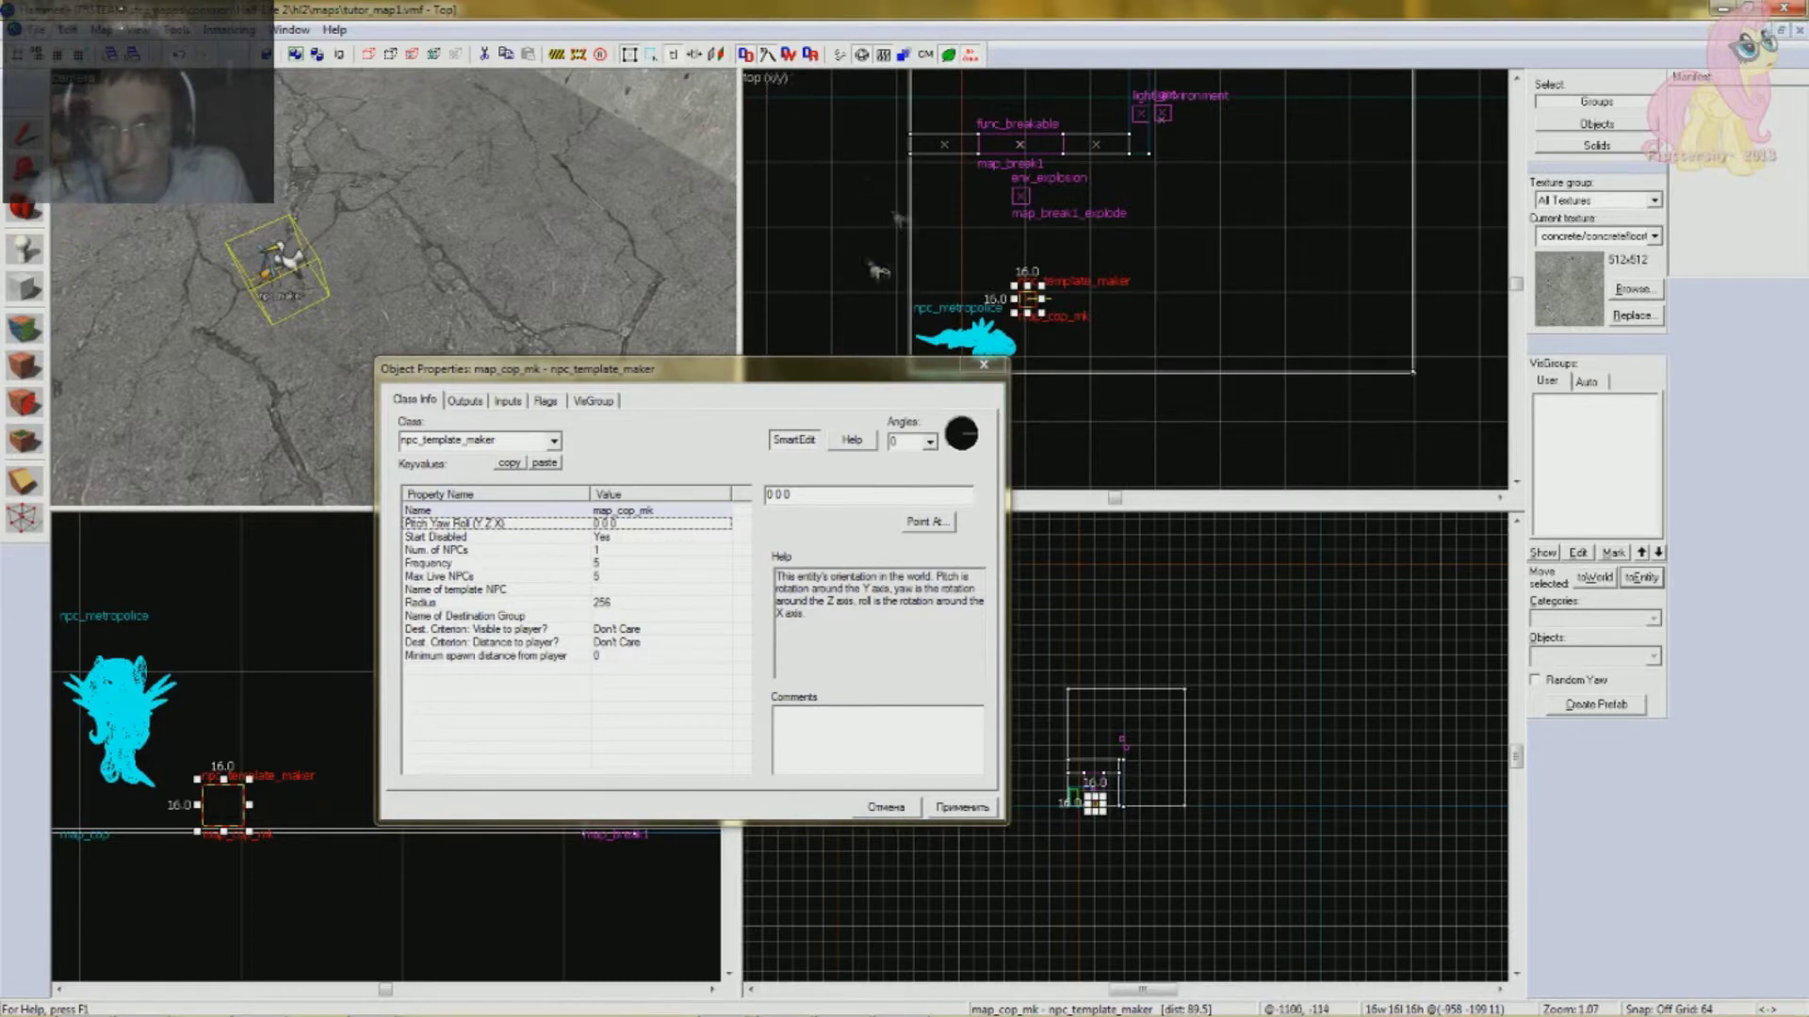
{"action": "mouse_move", "coordinate": [969, 375]}
{"action": "left_mouse_down"}
{"action": "mouse_move", "coordinate": [977, 403]}
{"action": "mouse_move", "coordinate": [966, 387]}
{"action": "left_mouse_up"}
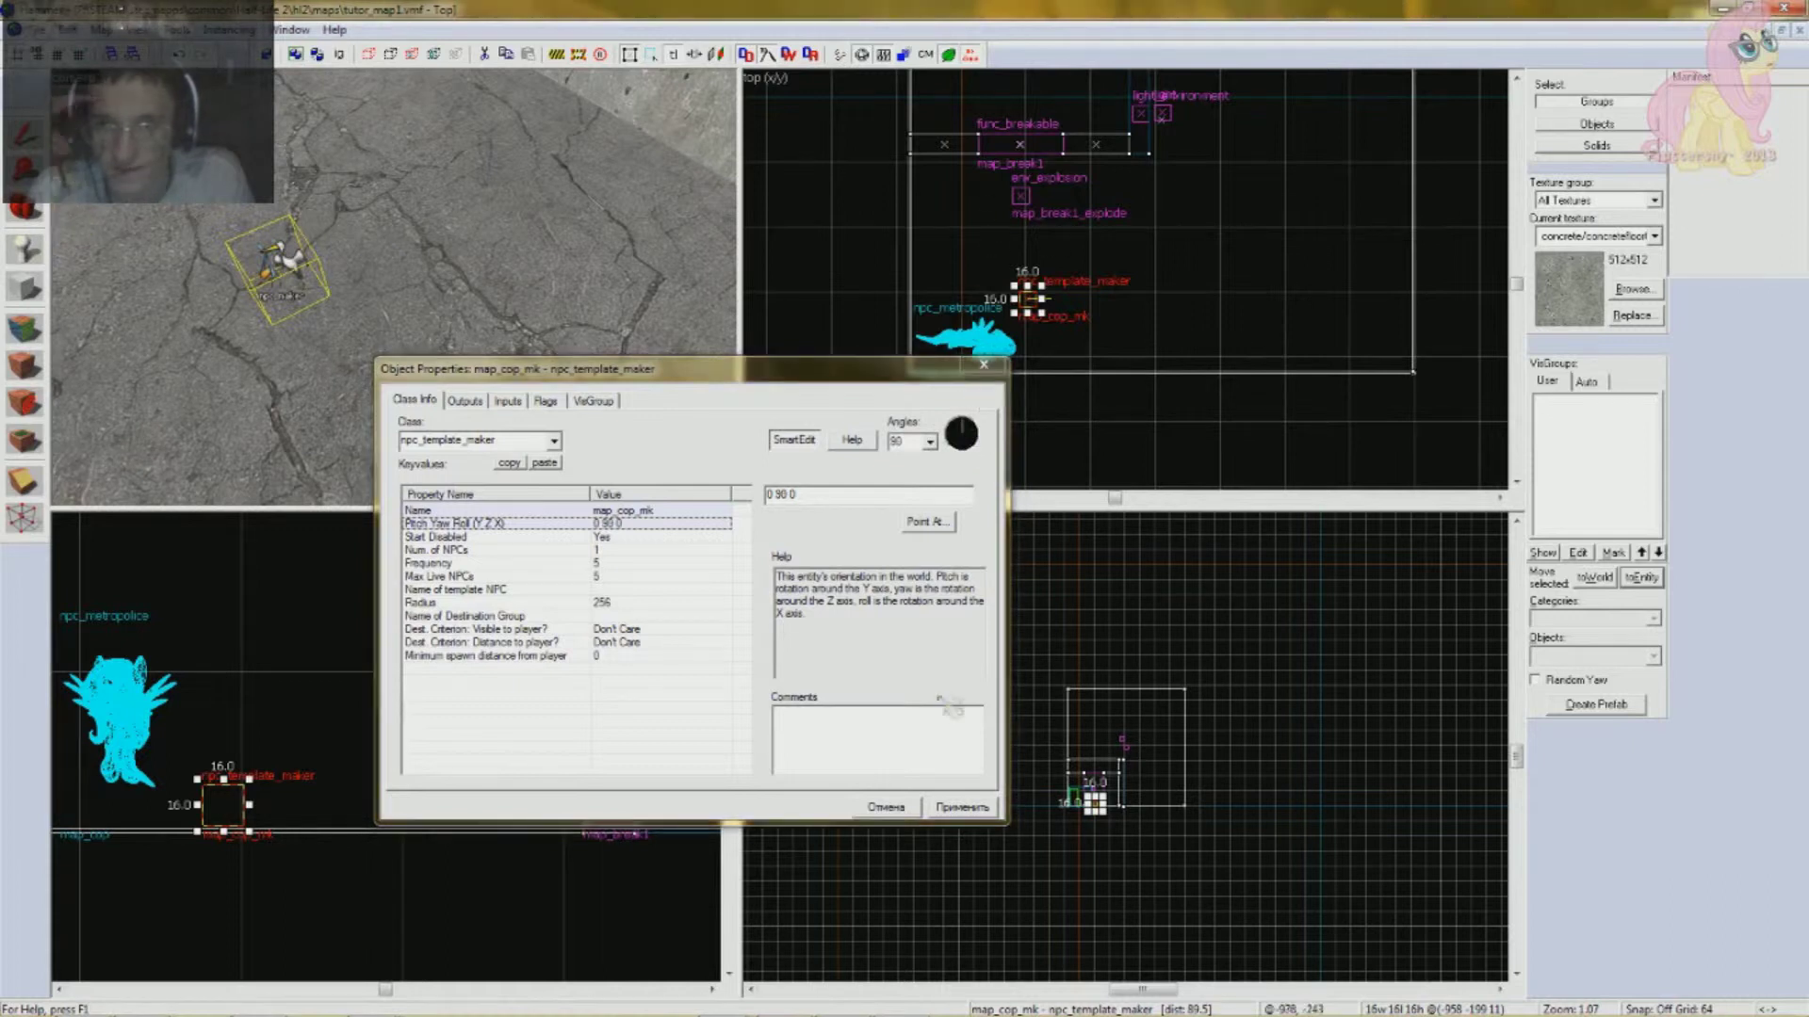
{"action": "left_click", "coordinate": [947, 810]}
{"action": "key", "text": "z"}
{"action": "key", "text": "z"}
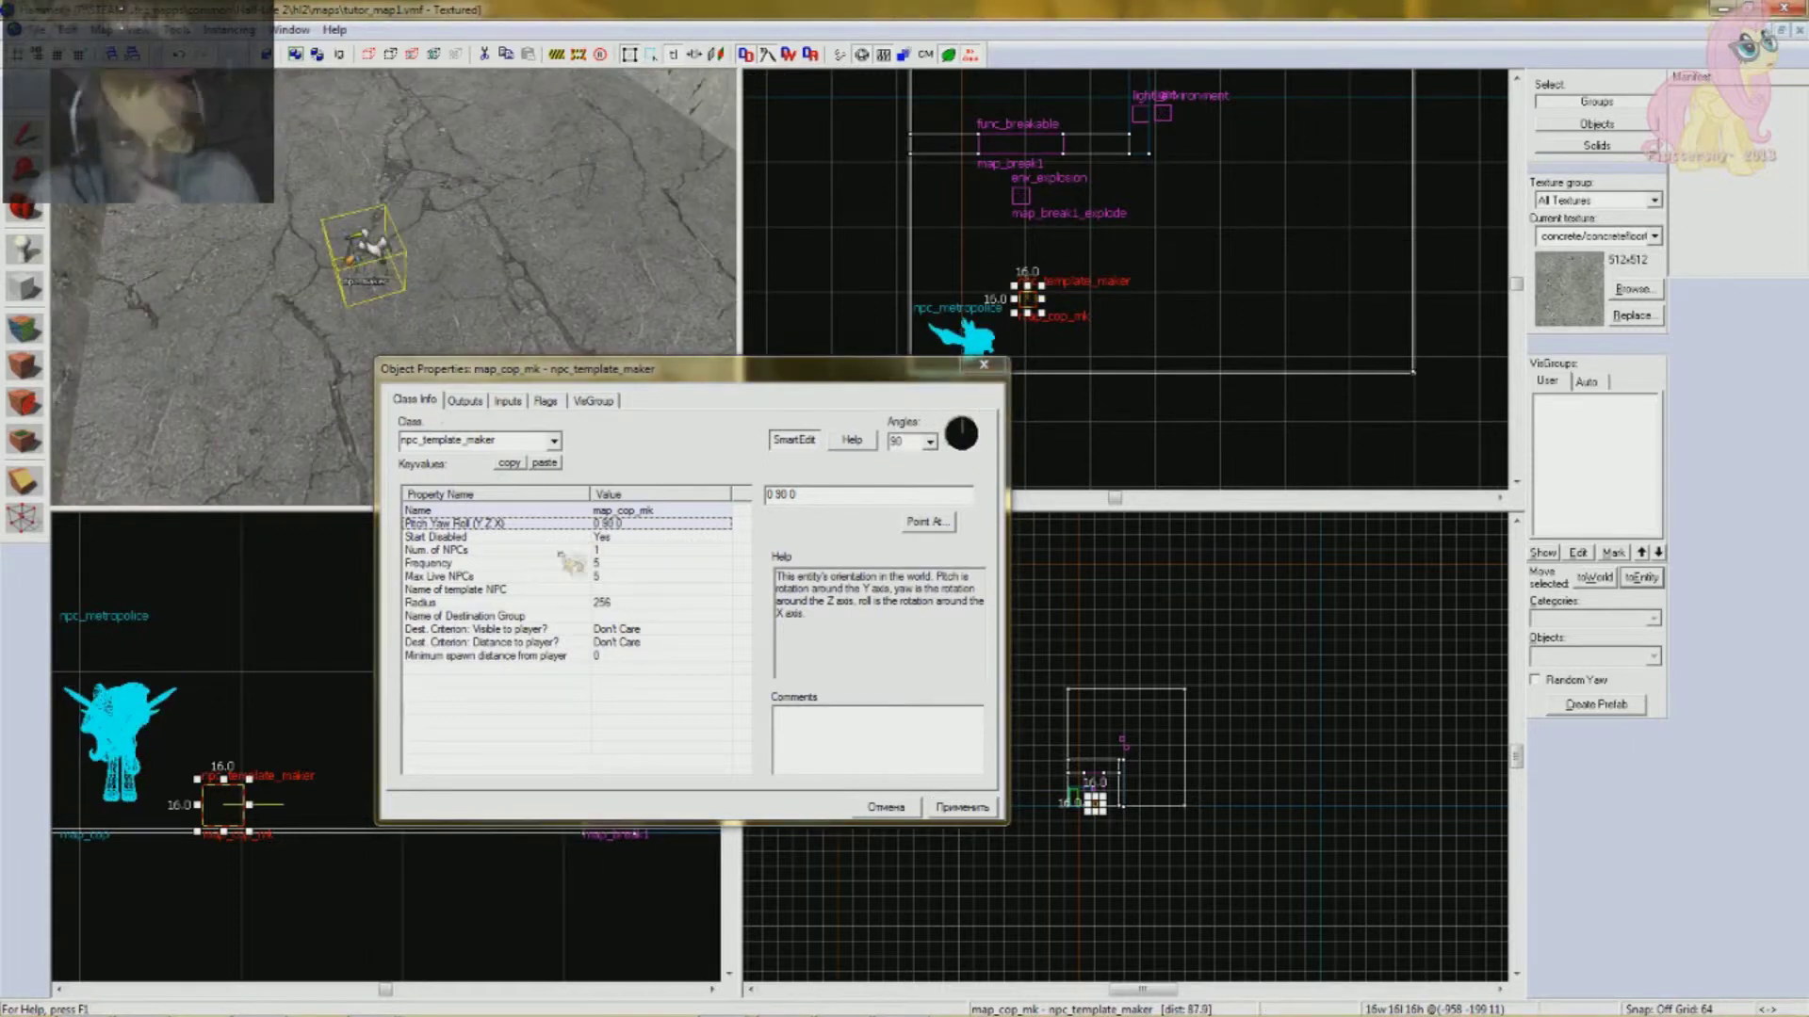
- Examine the template maker's Start Disabled, Num. of NPCs, Frequency and Max Live NPCs properties and their help texts
{"action": "left_click", "coordinate": [545, 537]}
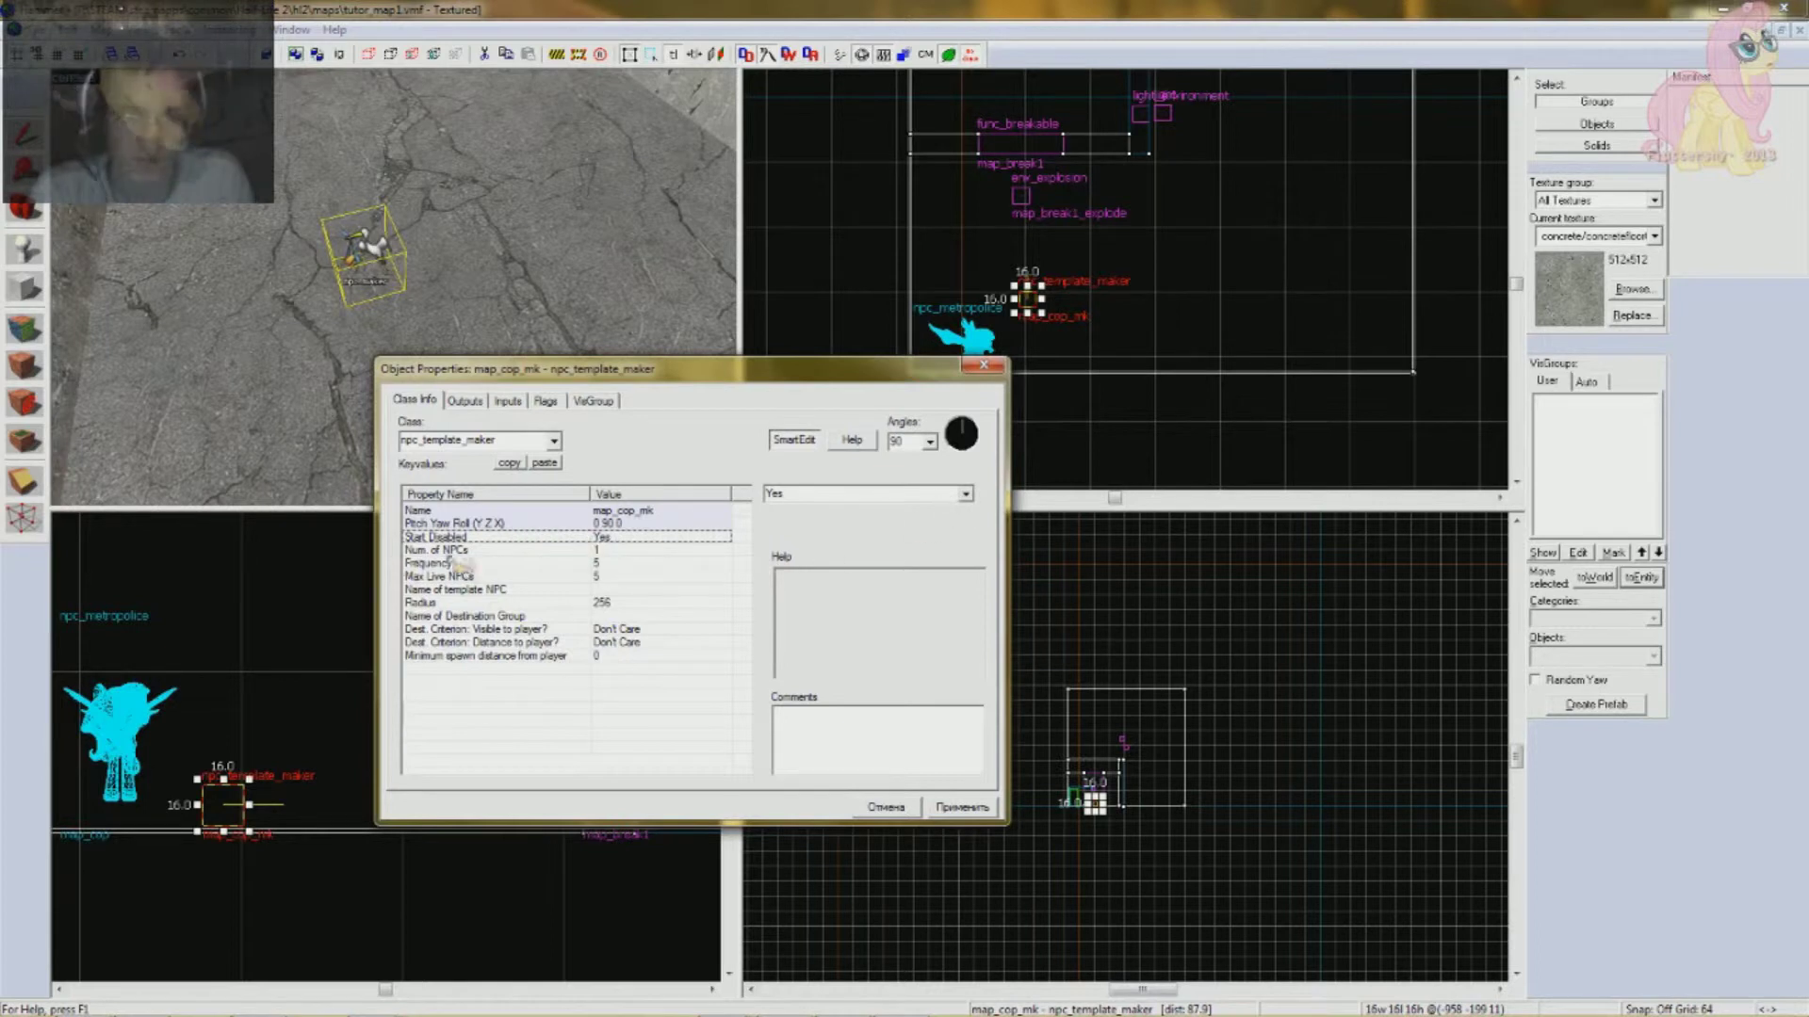
{"action": "left_click", "coordinate": [456, 551]}
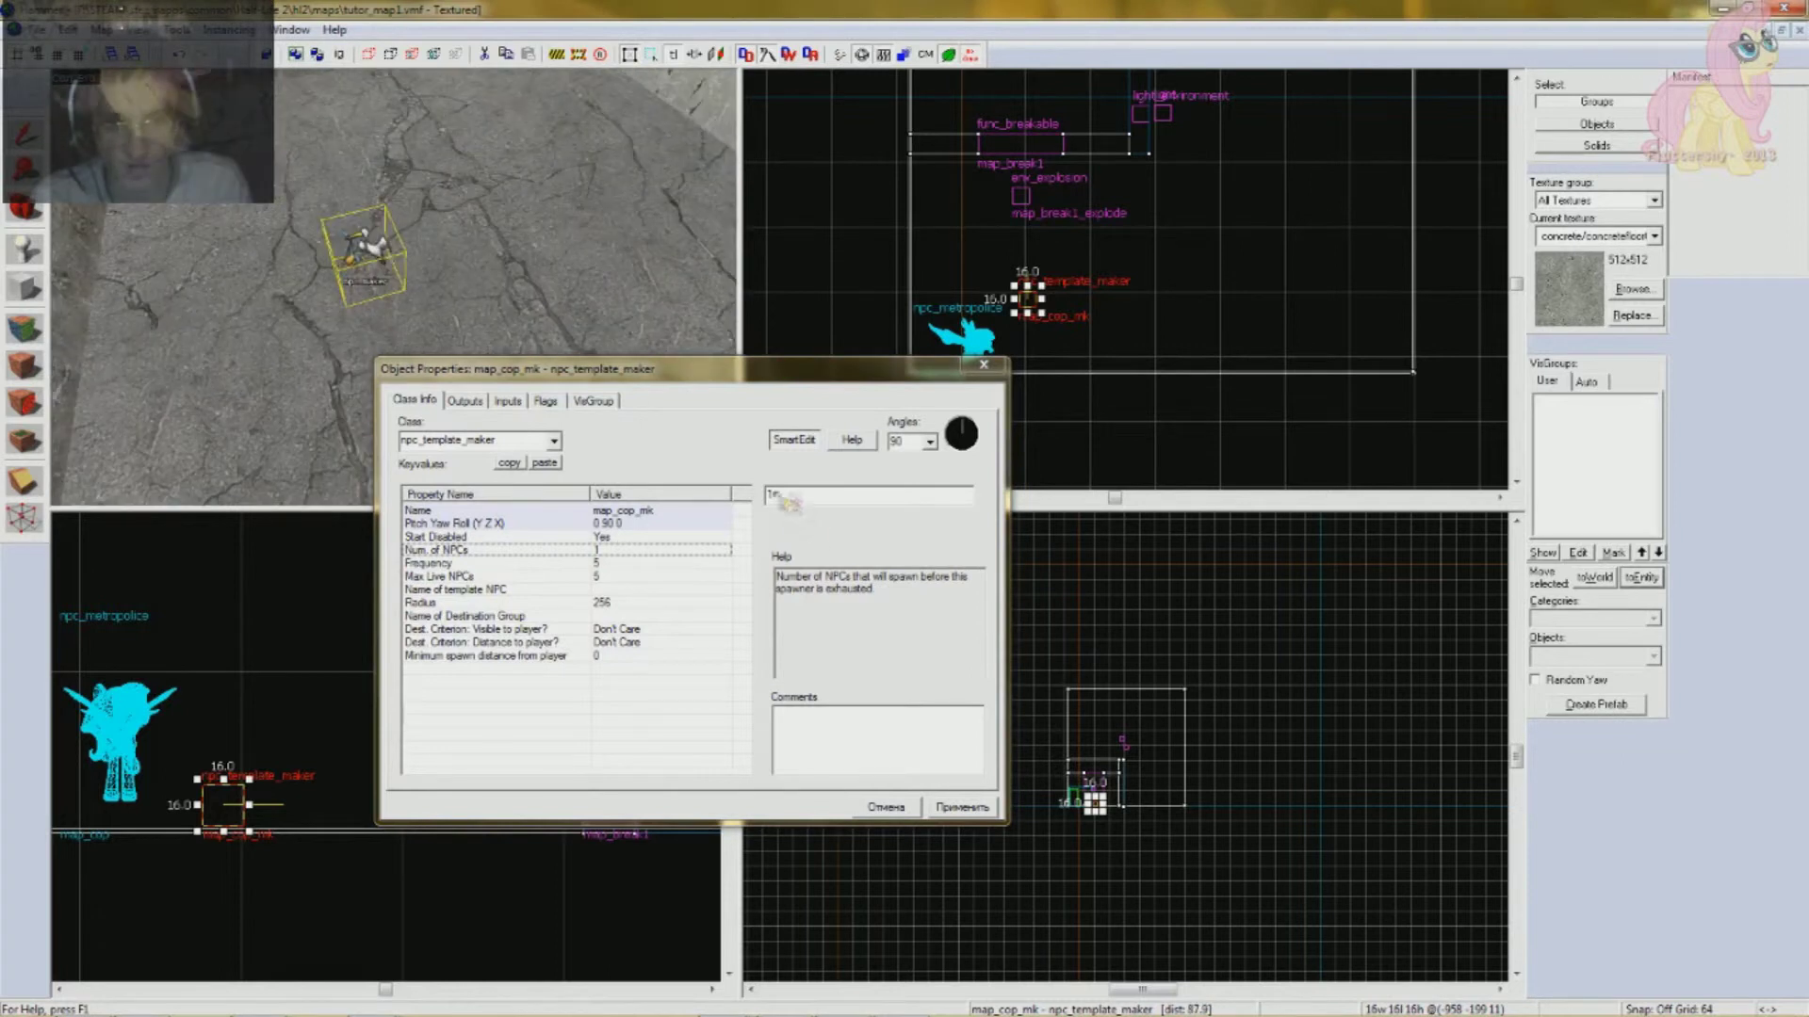
{"action": "left_click", "coordinate": [451, 563]}
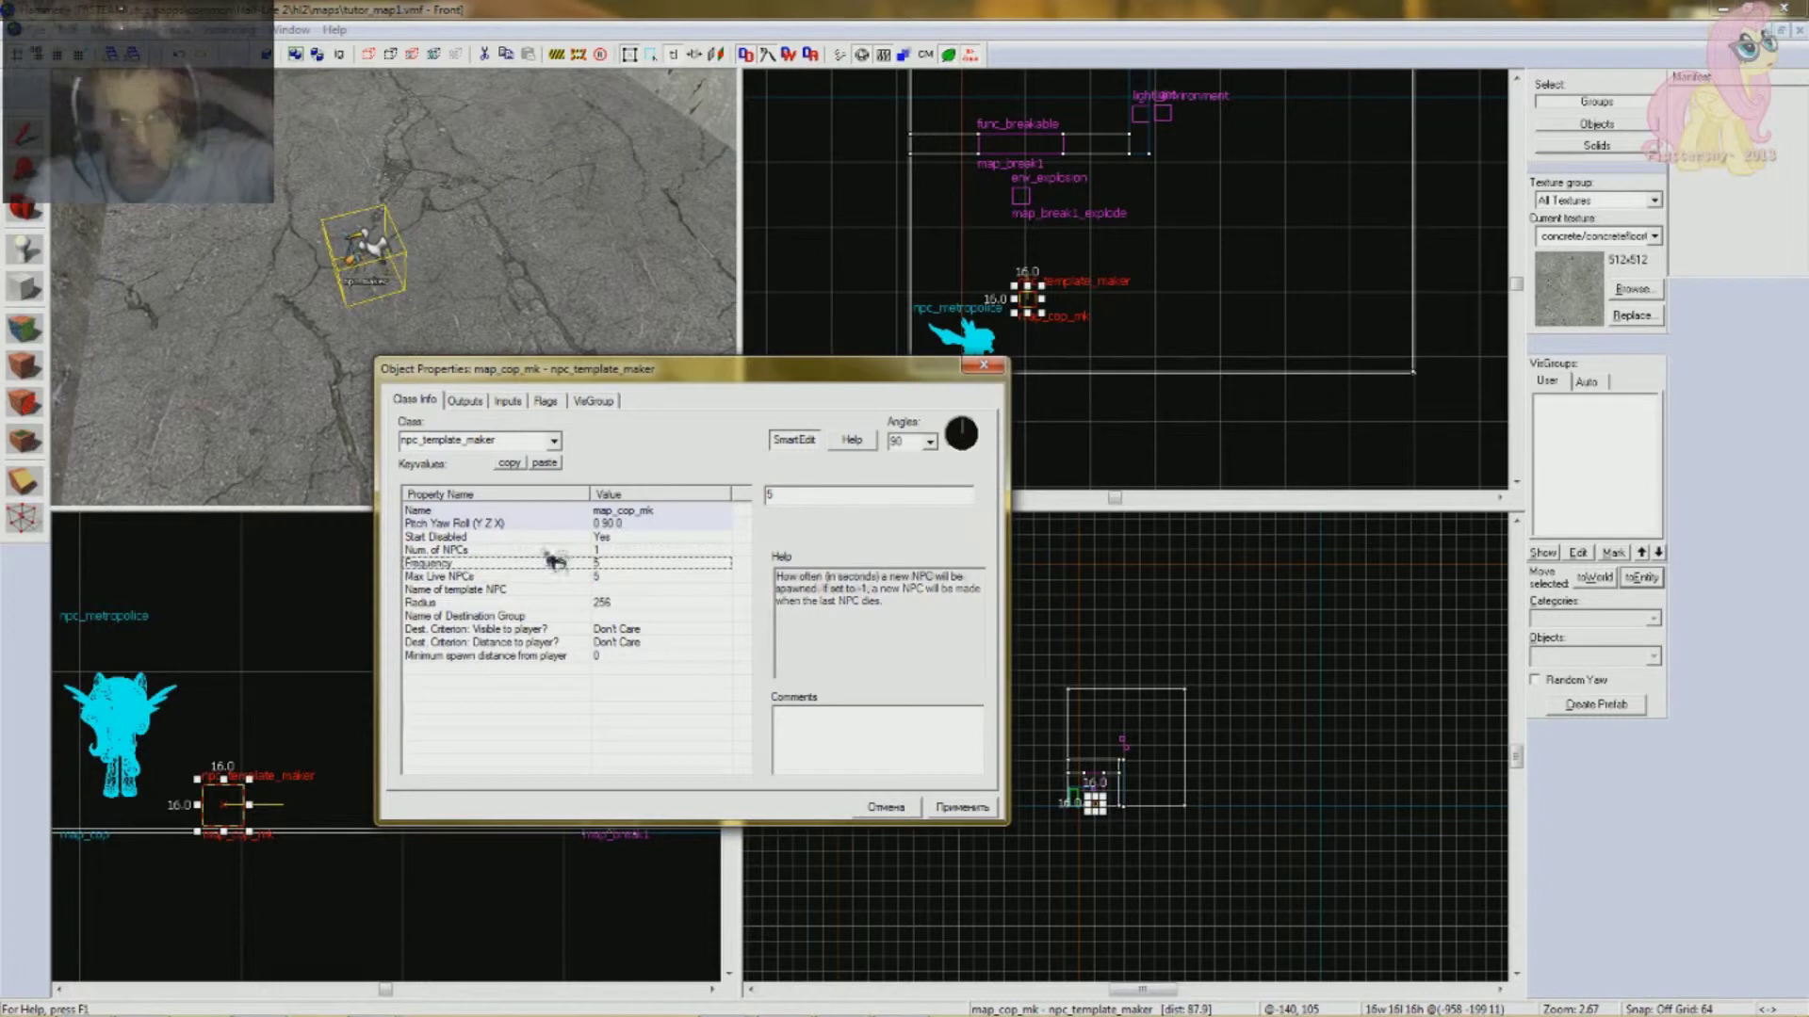
{"action": "left_click", "coordinate": [460, 576]}
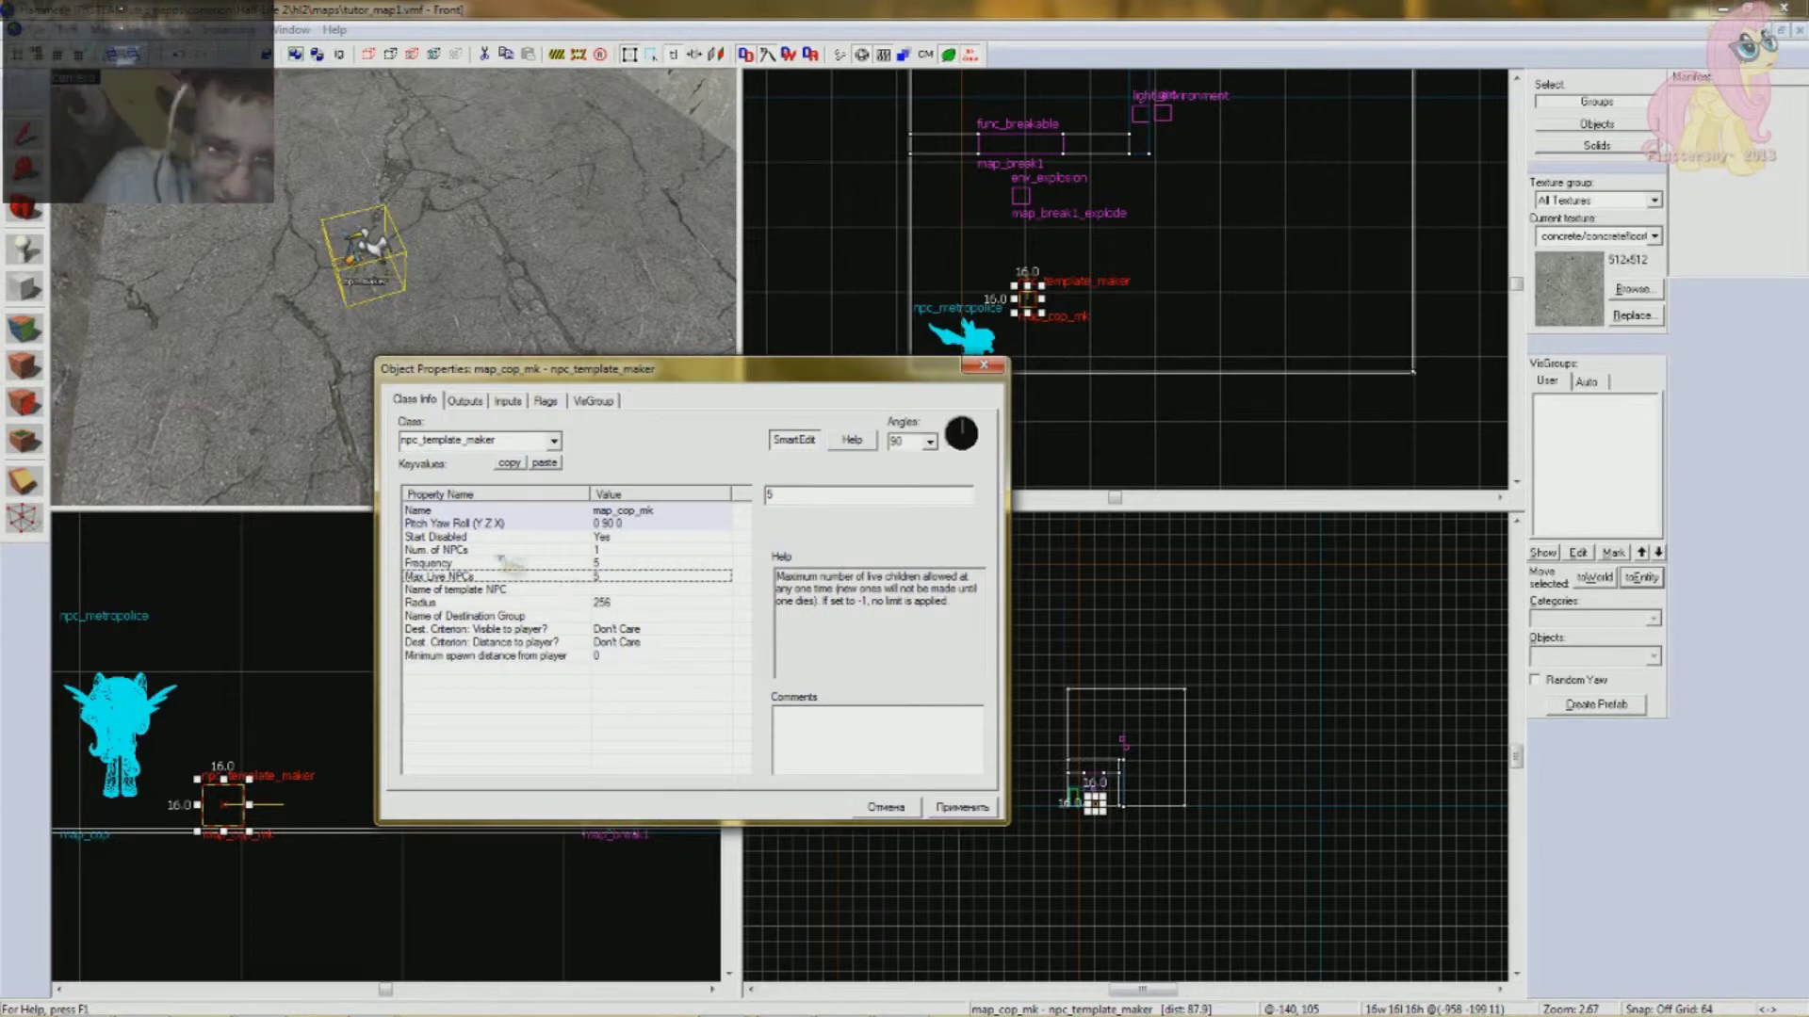
{"action": "left_click", "coordinate": [481, 540]}
{"action": "left_click", "coordinate": [485, 550]}
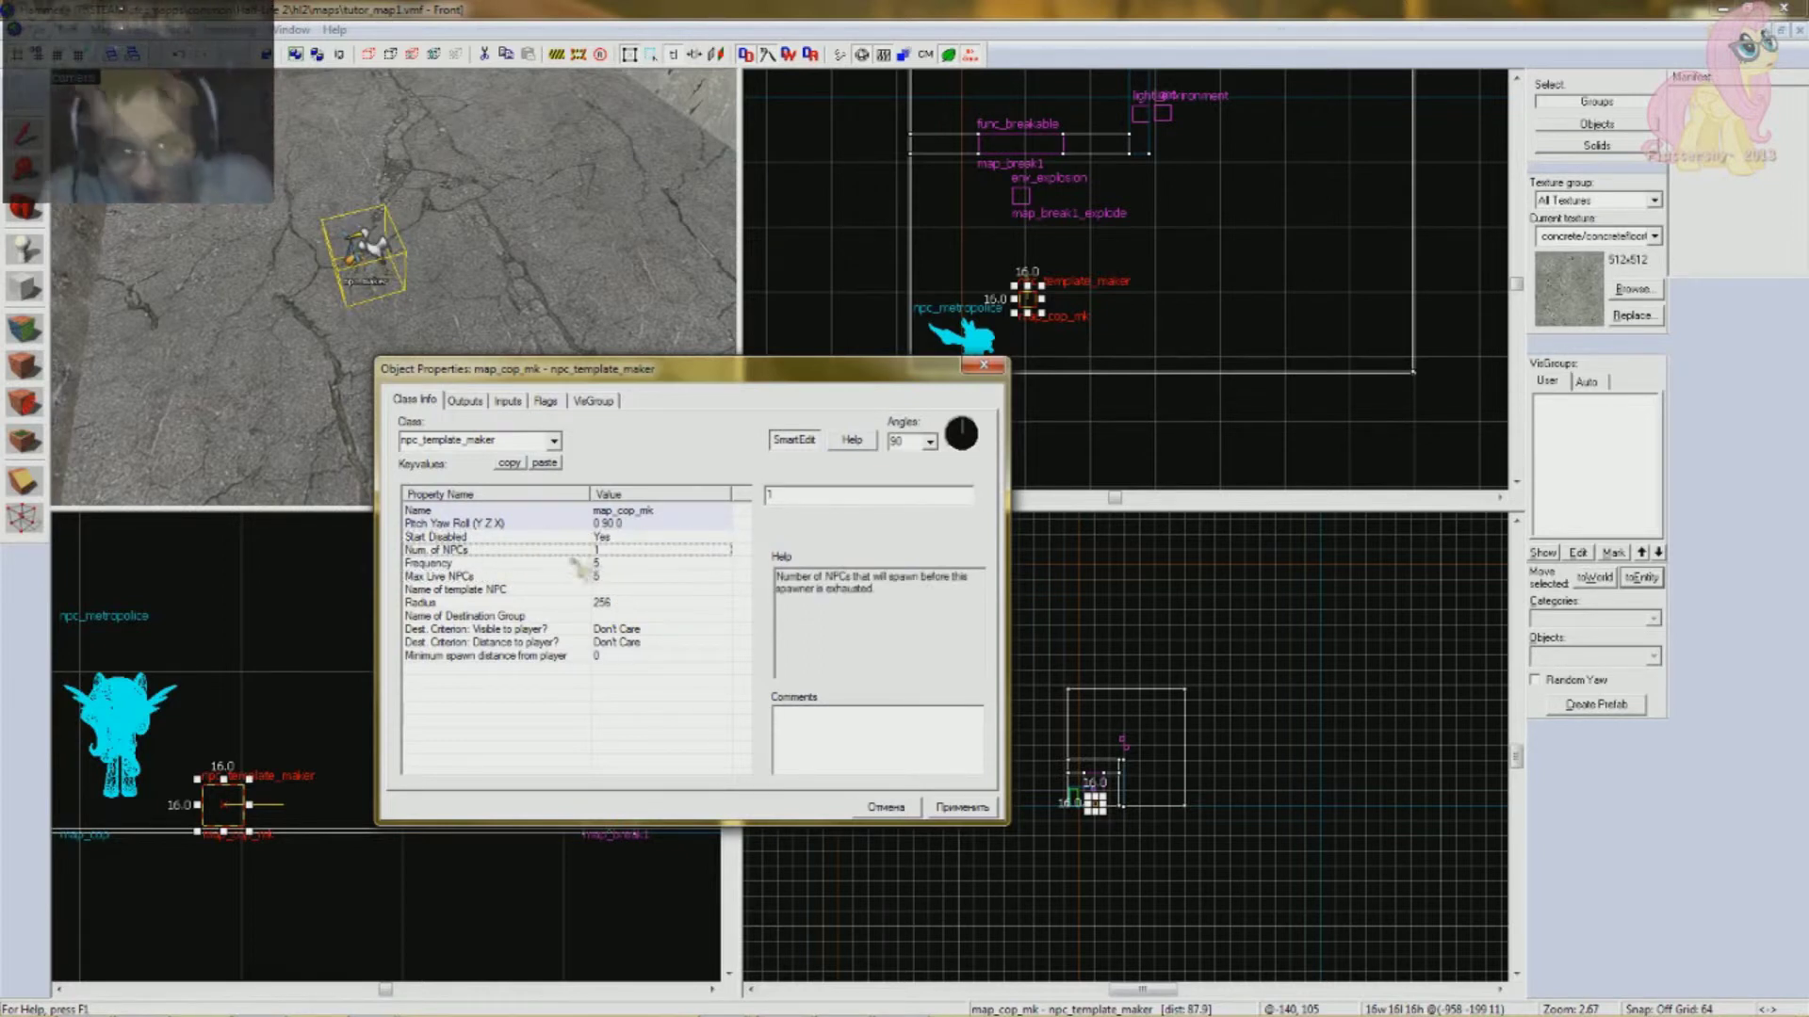
{"action": "left_click", "coordinate": [545, 577]}
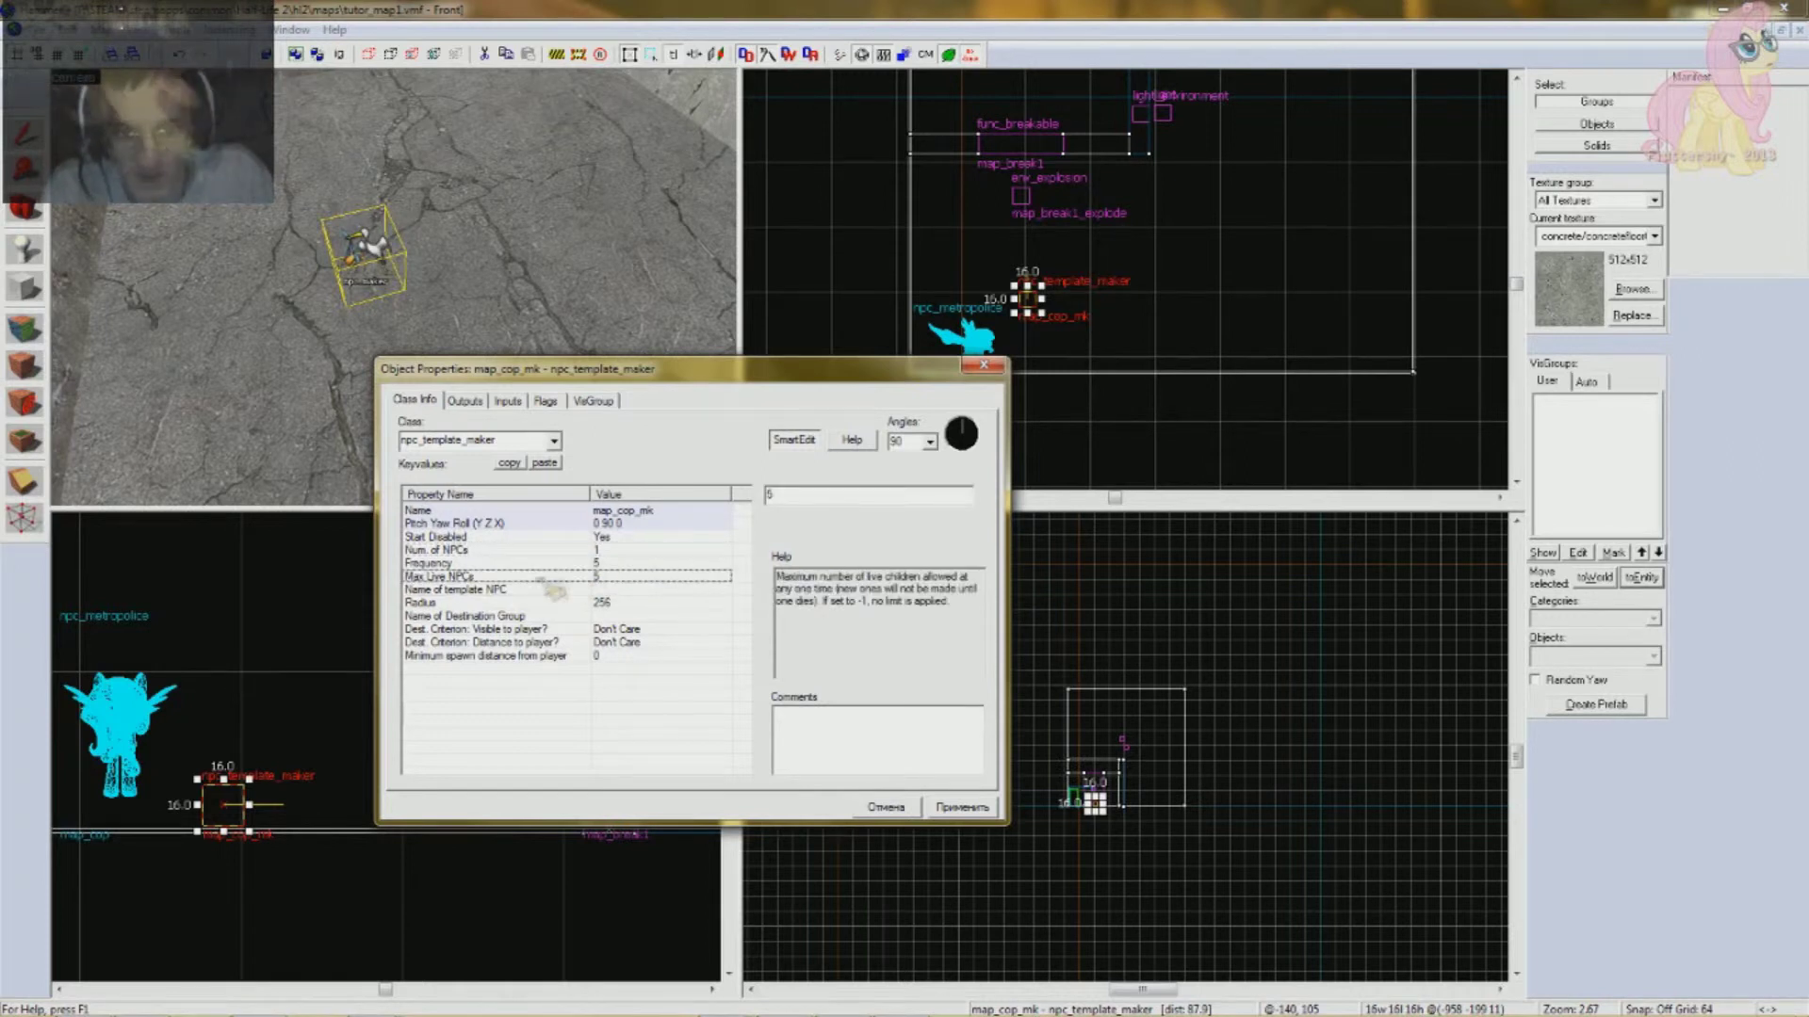
- Set the template maker's Name of template NPC to map_cop and check the help for its spawn radius
{"action": "left_click", "coordinate": [565, 590]}
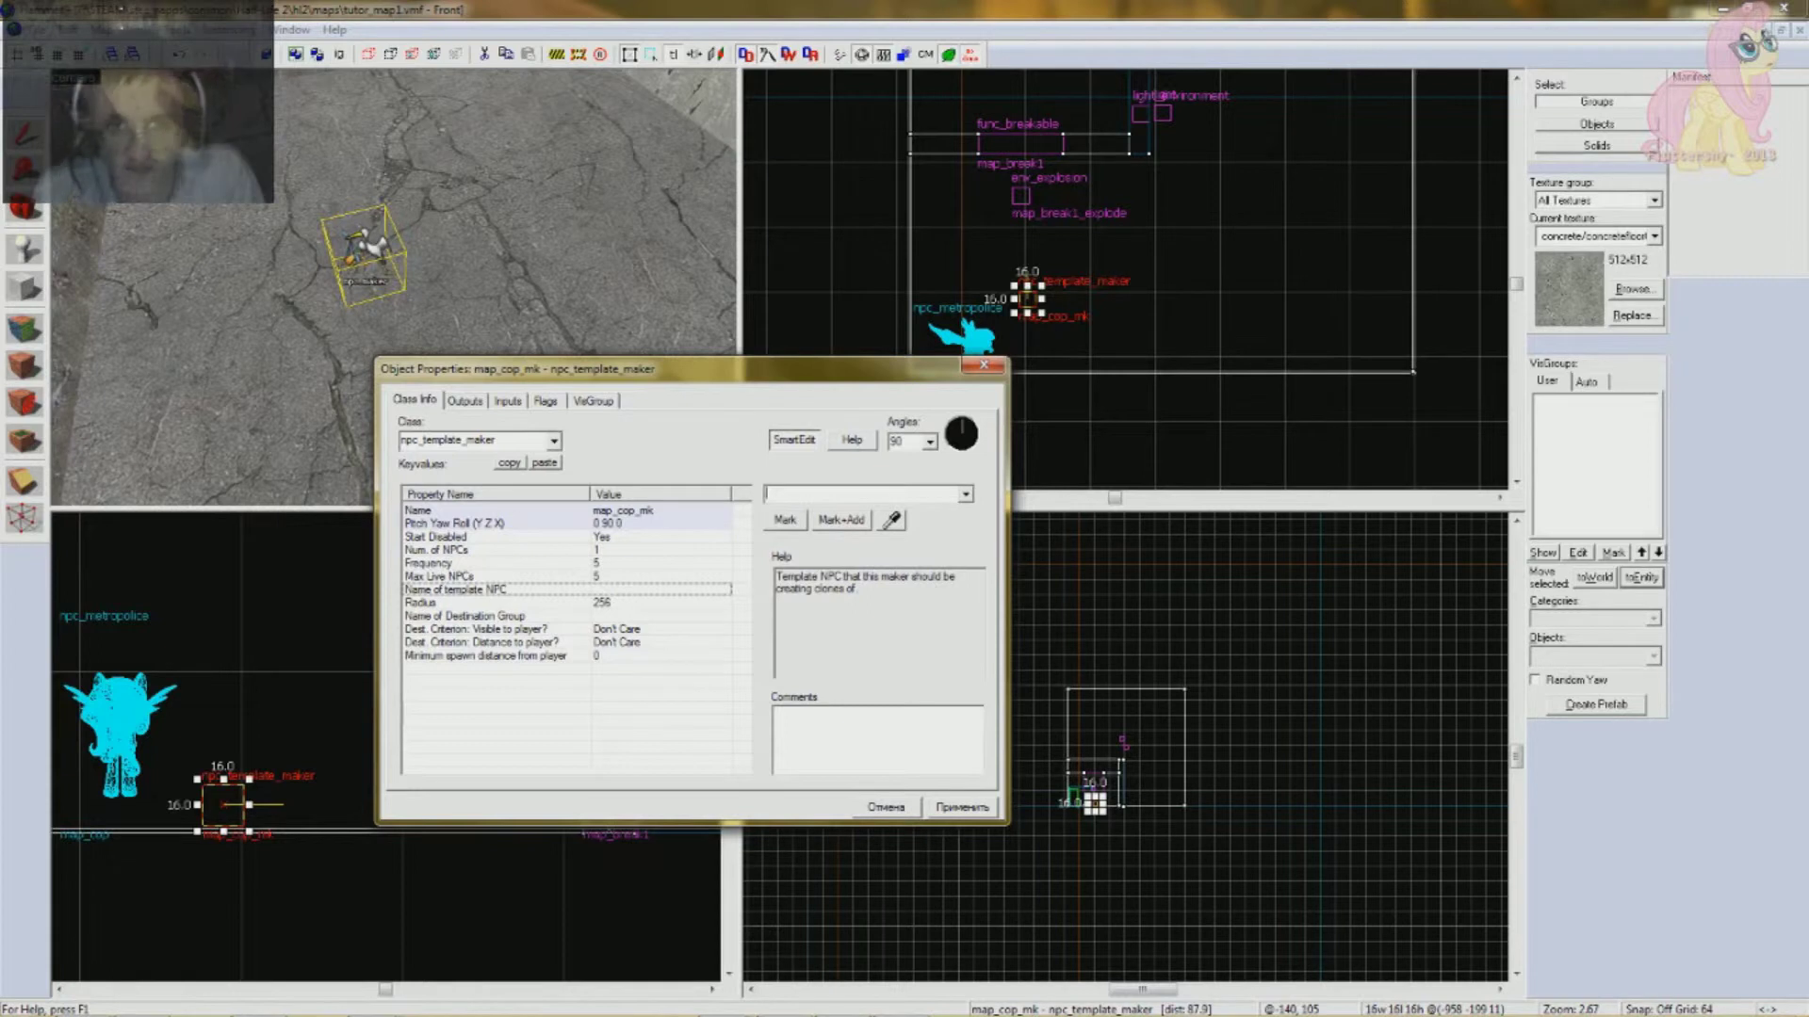
{"action": "left_click", "coordinate": [965, 495]}
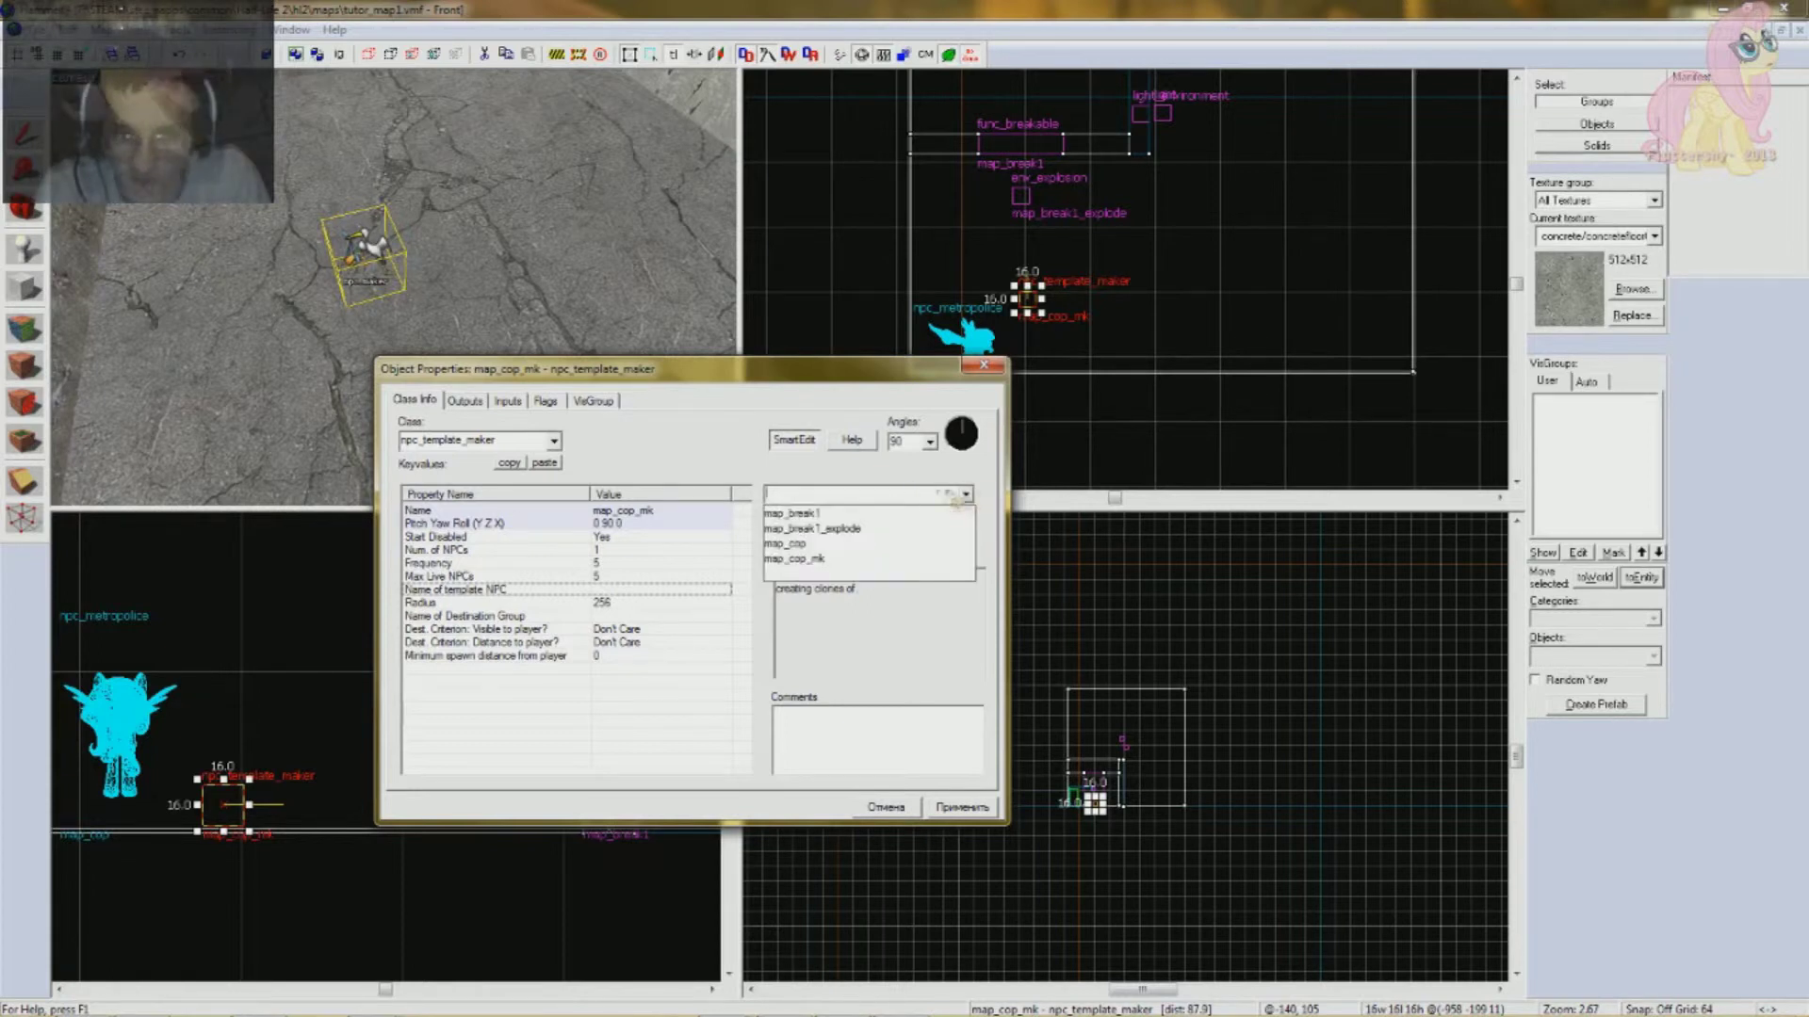
{"action": "left_click", "coordinate": [791, 544]}
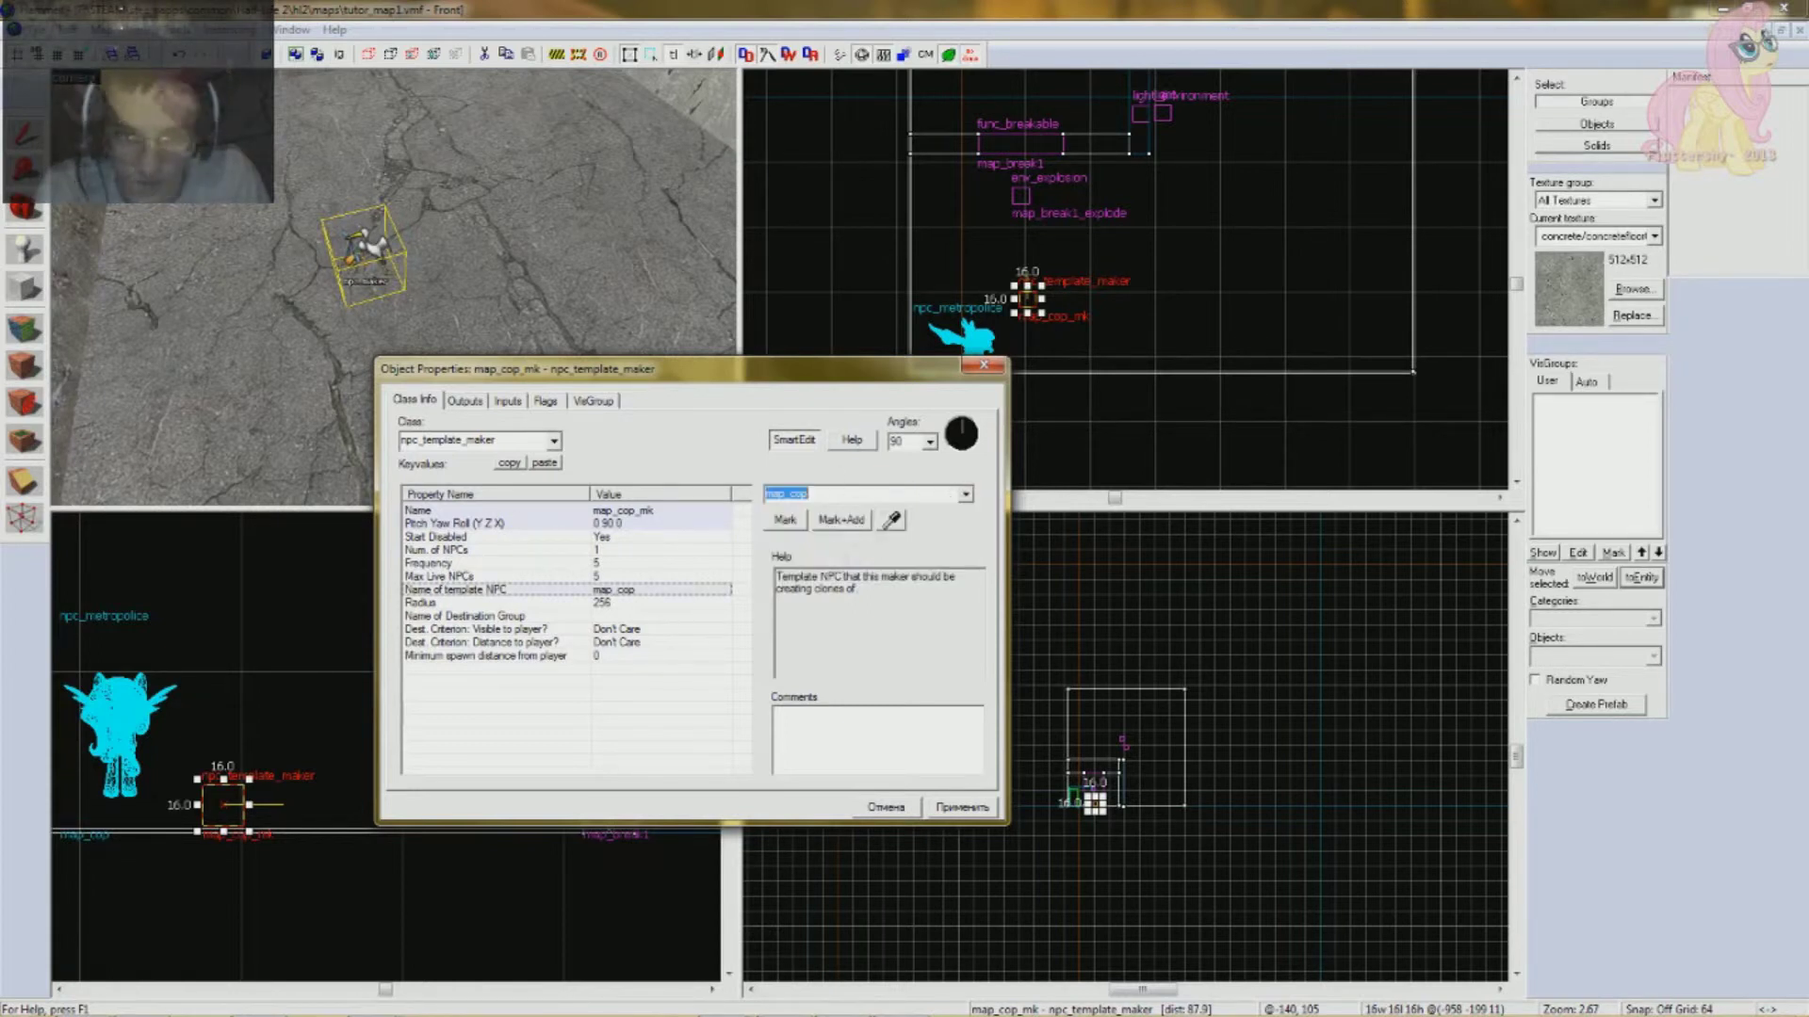
{"action": "left_click", "coordinate": [614, 603]}
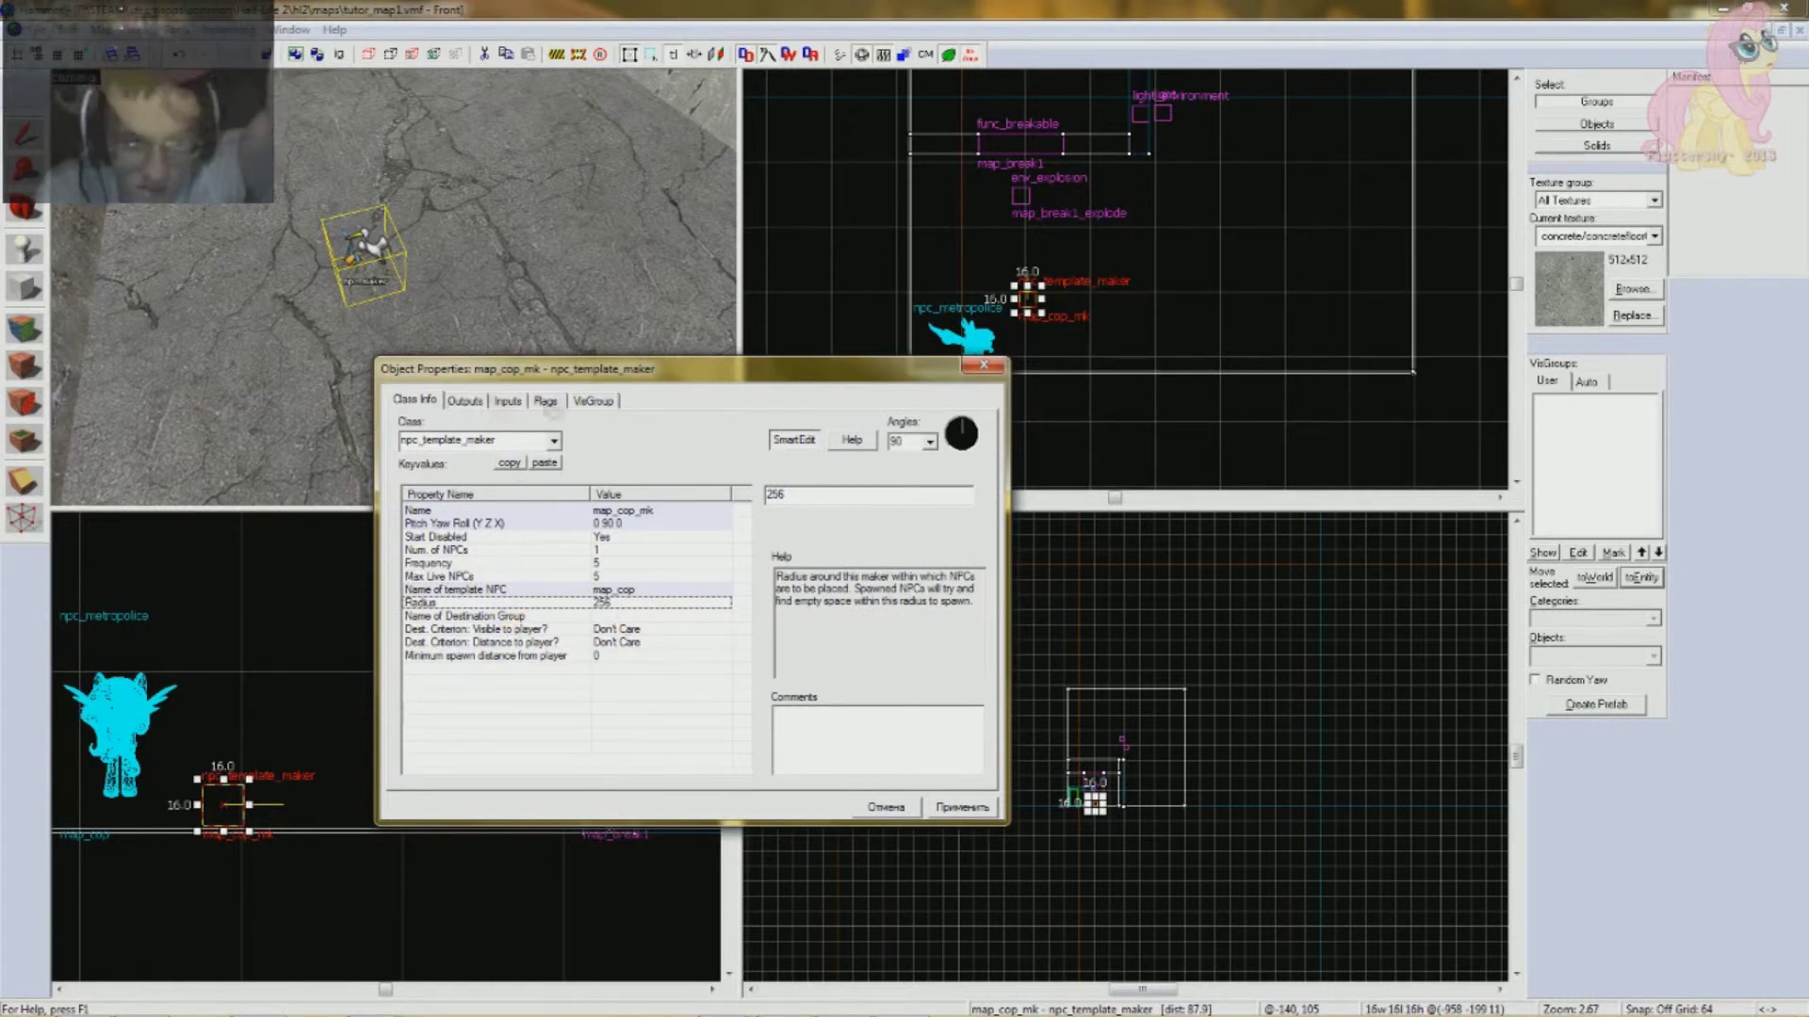
- Enable the Fade Corpse flag for the npc_template_maker
{"action": "left_click", "coordinate": [545, 401]}
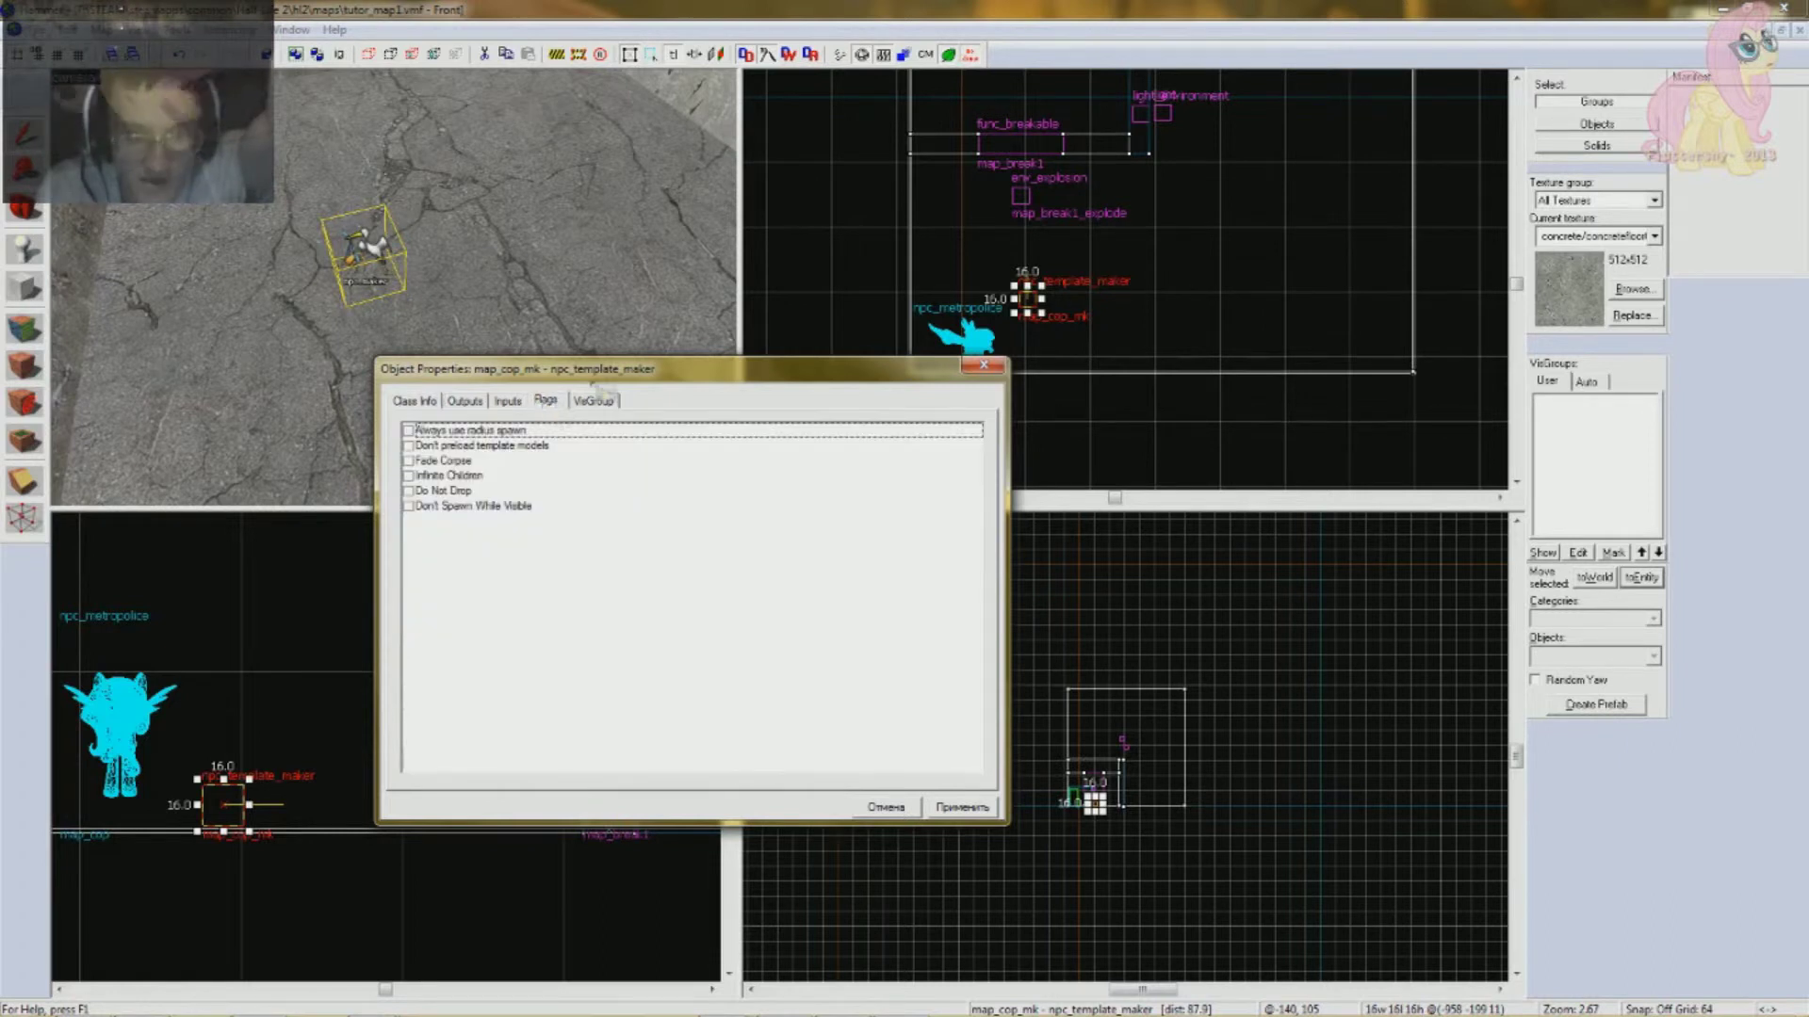
{"action": "left_click_drag", "start_coordinate": [599, 377], "coordinate": [648, 351]}
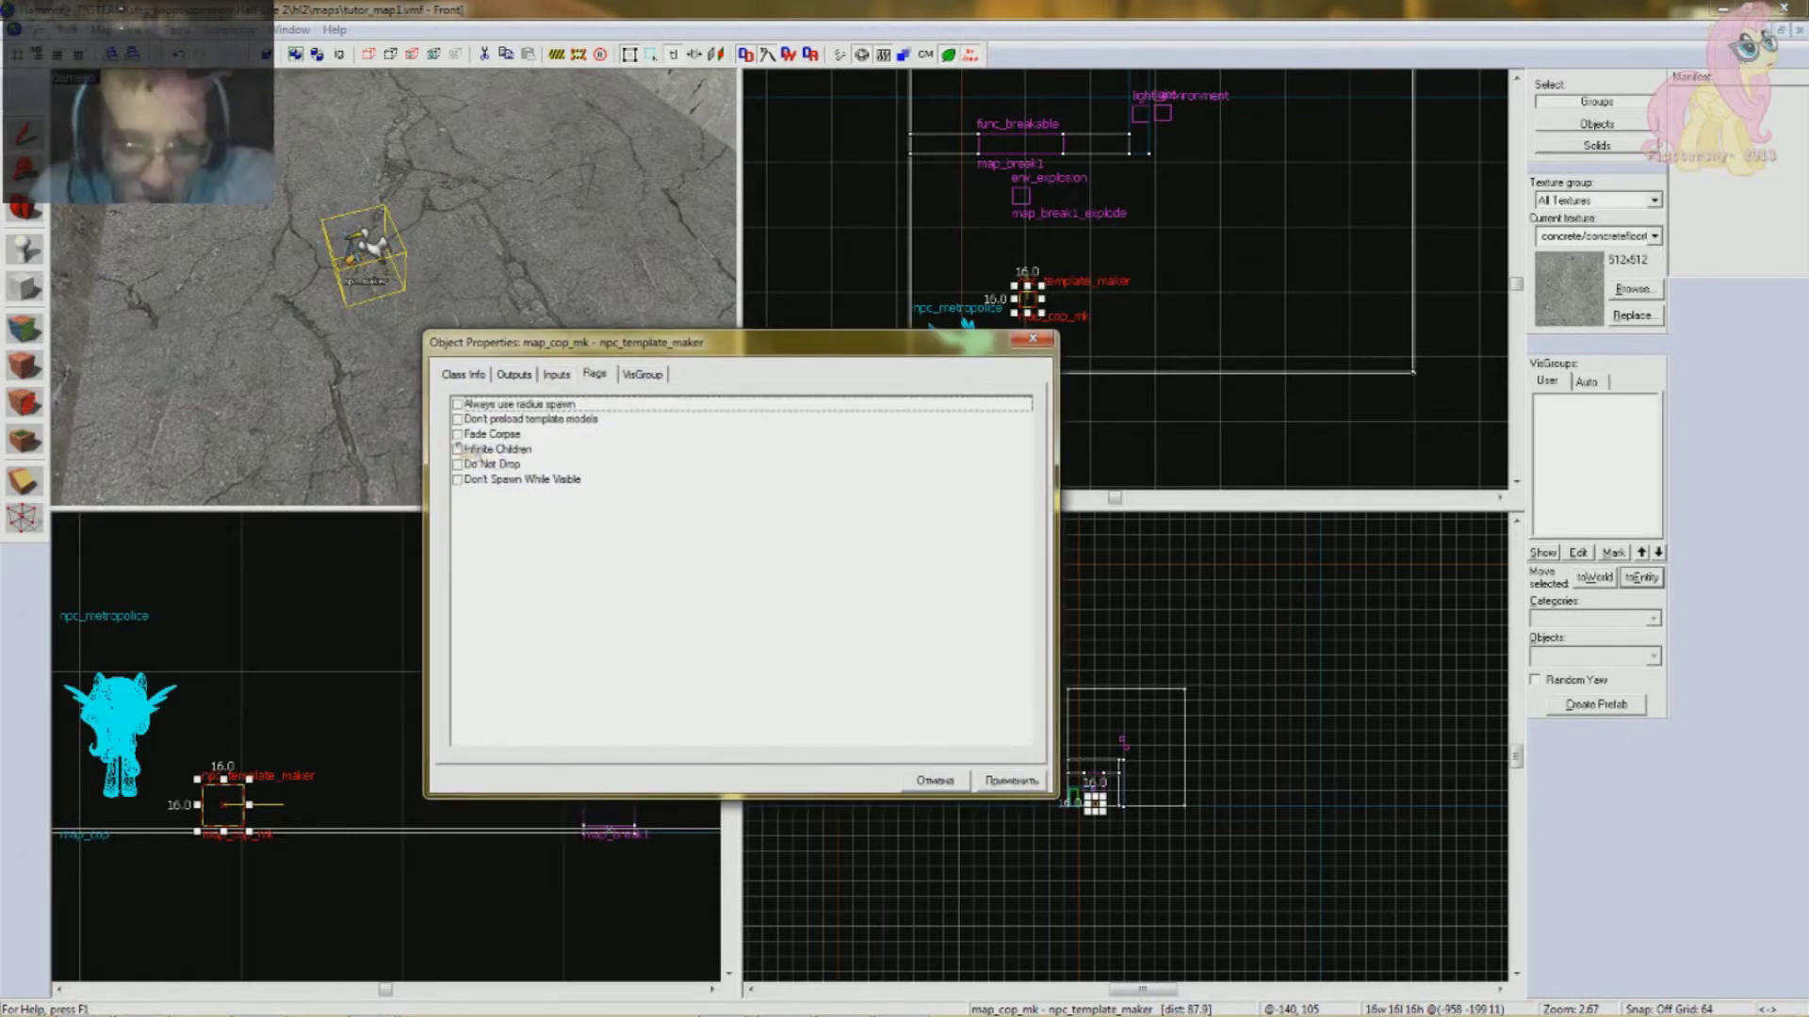
{"action": "left_click", "coordinate": [458, 435]}
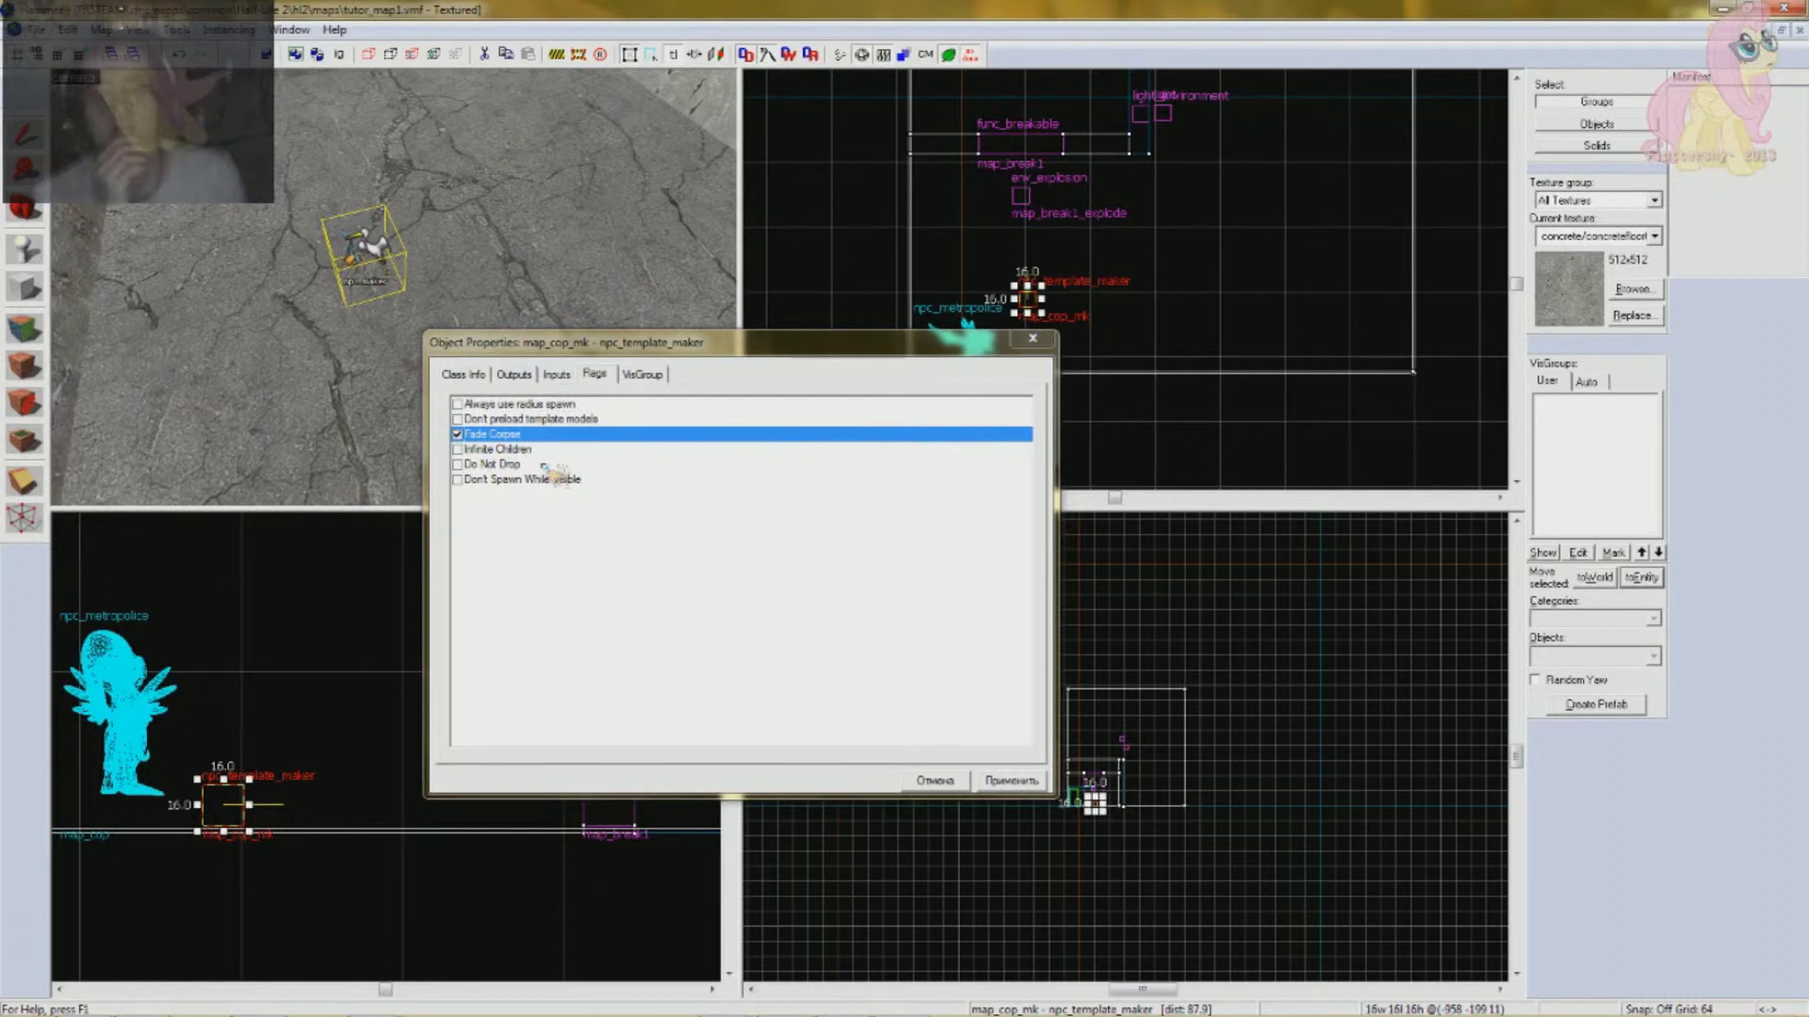
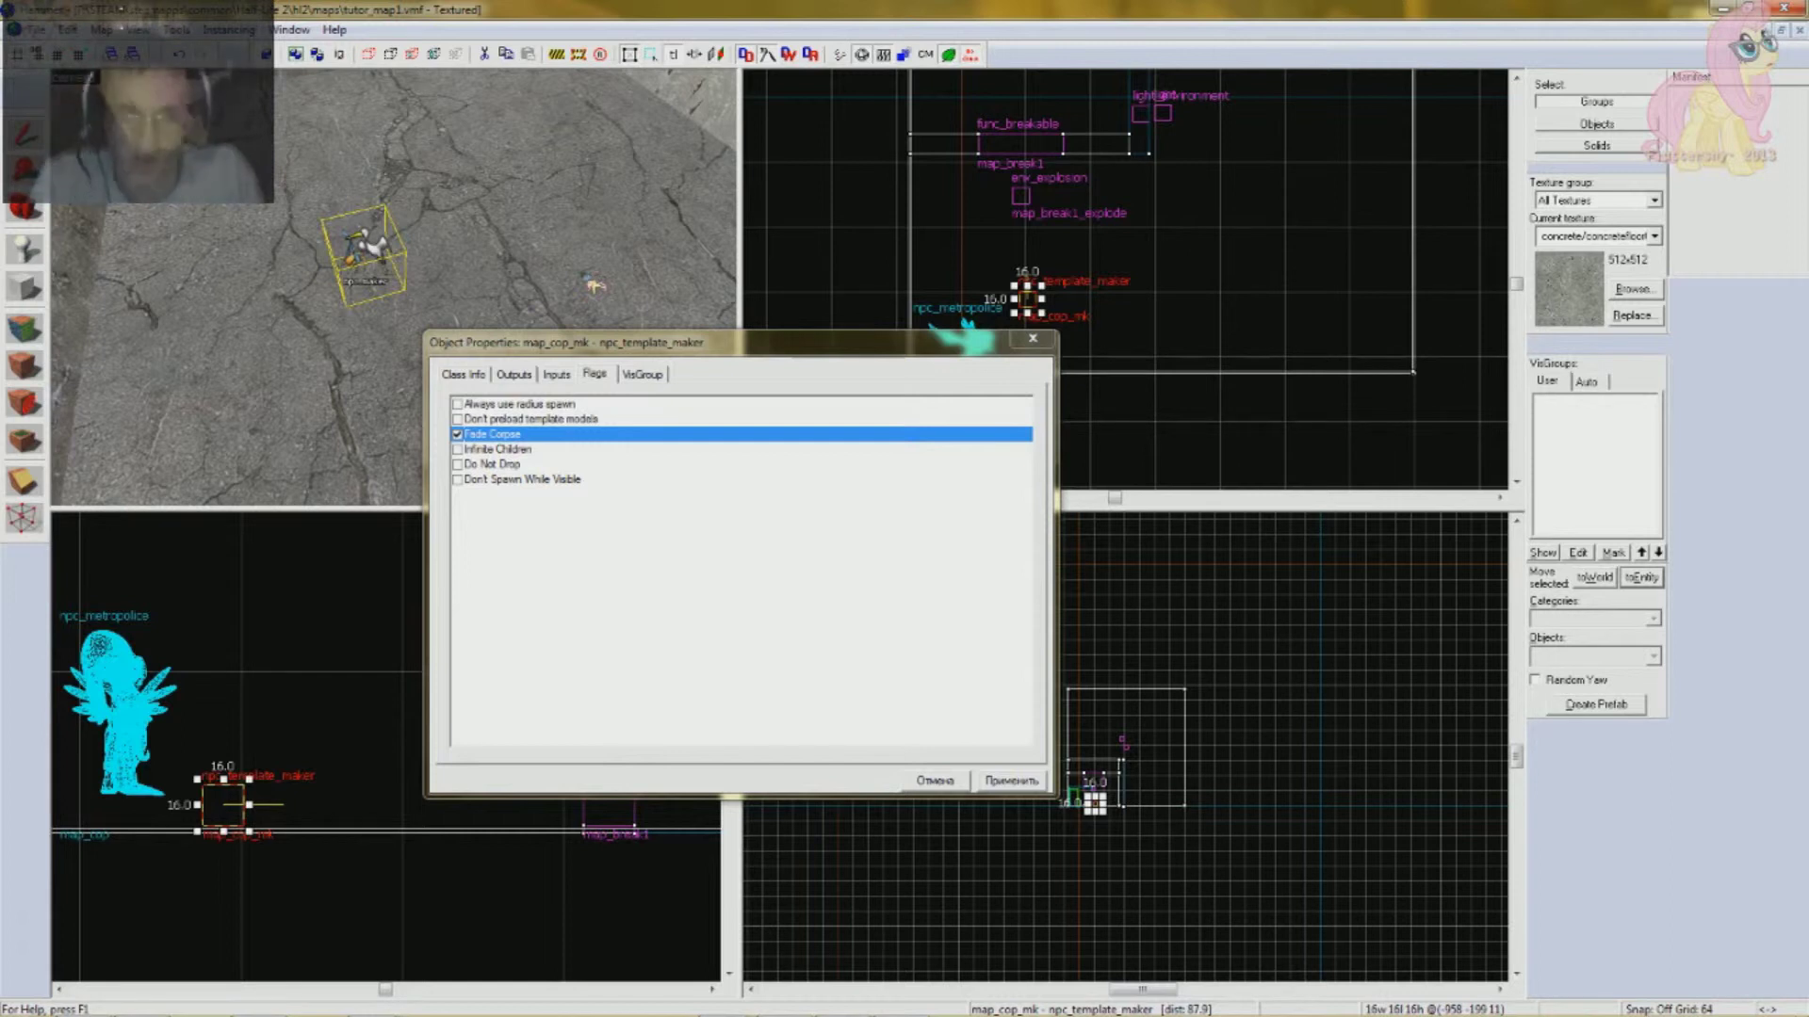
- Review the template maker's property values and flags once more and close its object properties
{"action": "left_click_drag", "start_coordinate": [566, 342], "coordinate": [625, 333]}
{"action": "left_click", "coordinate": [529, 356]}
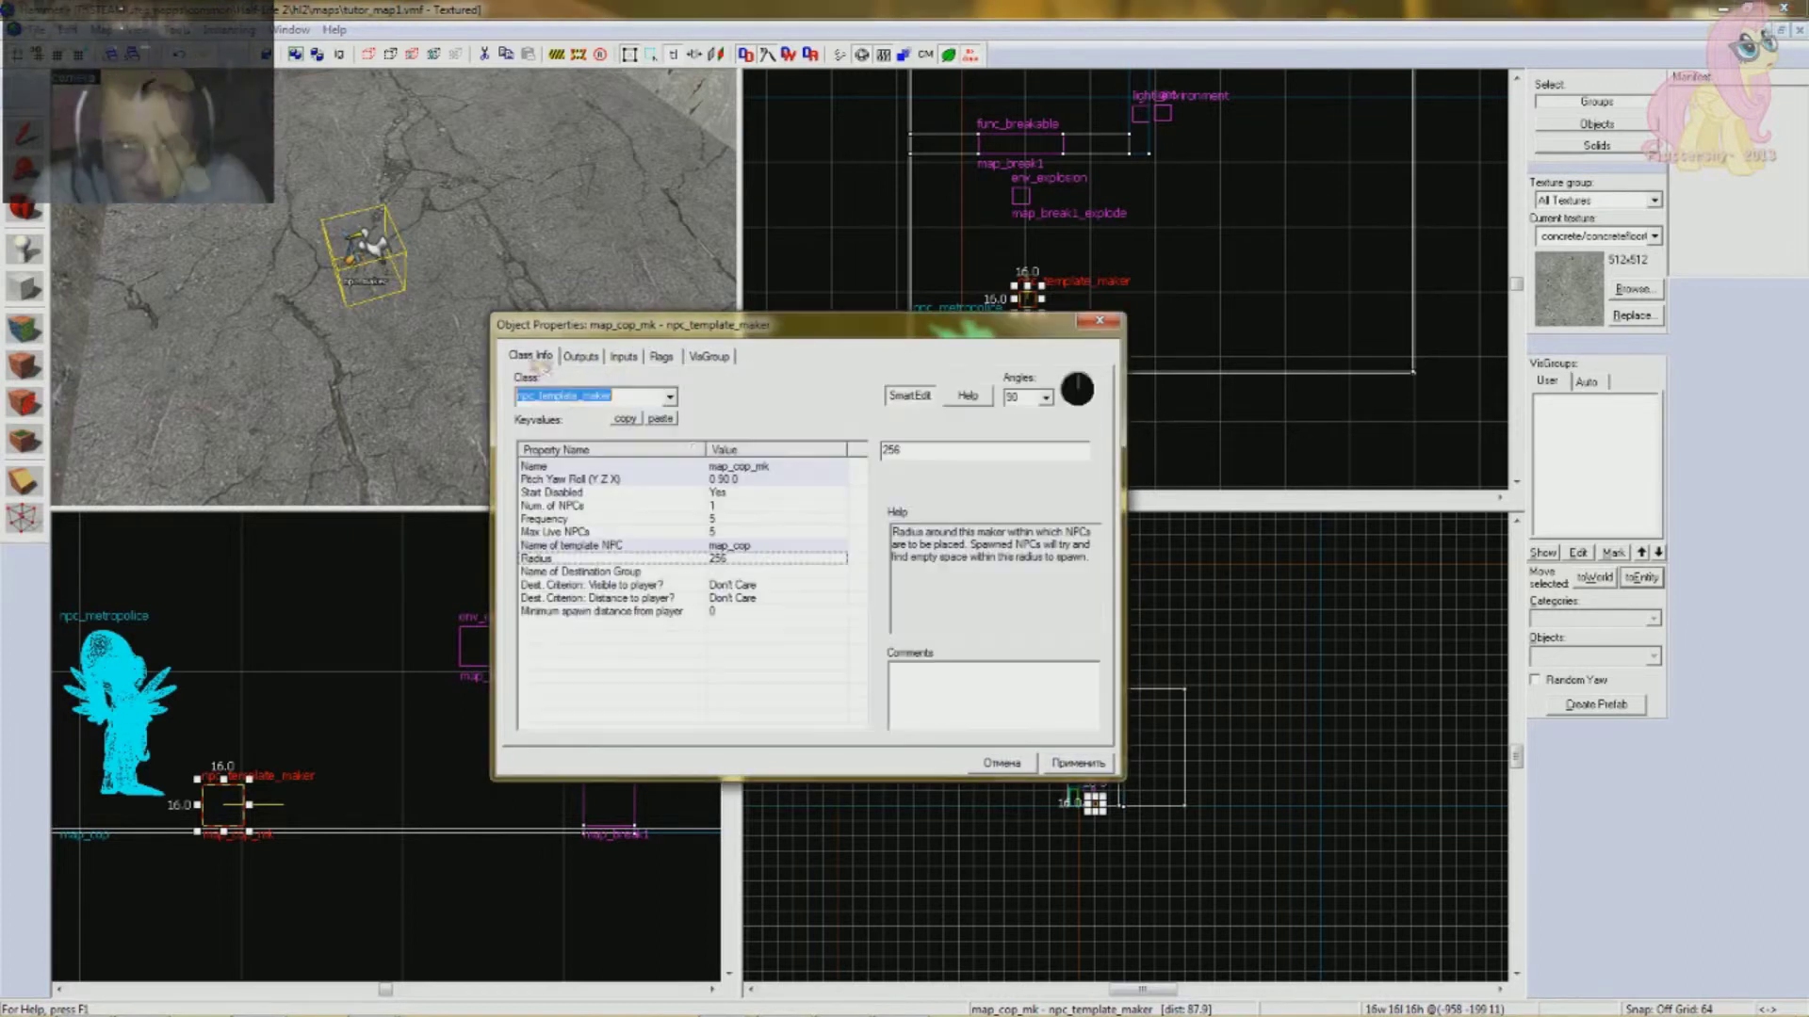
{"action": "left_click", "coordinate": [661, 357]}
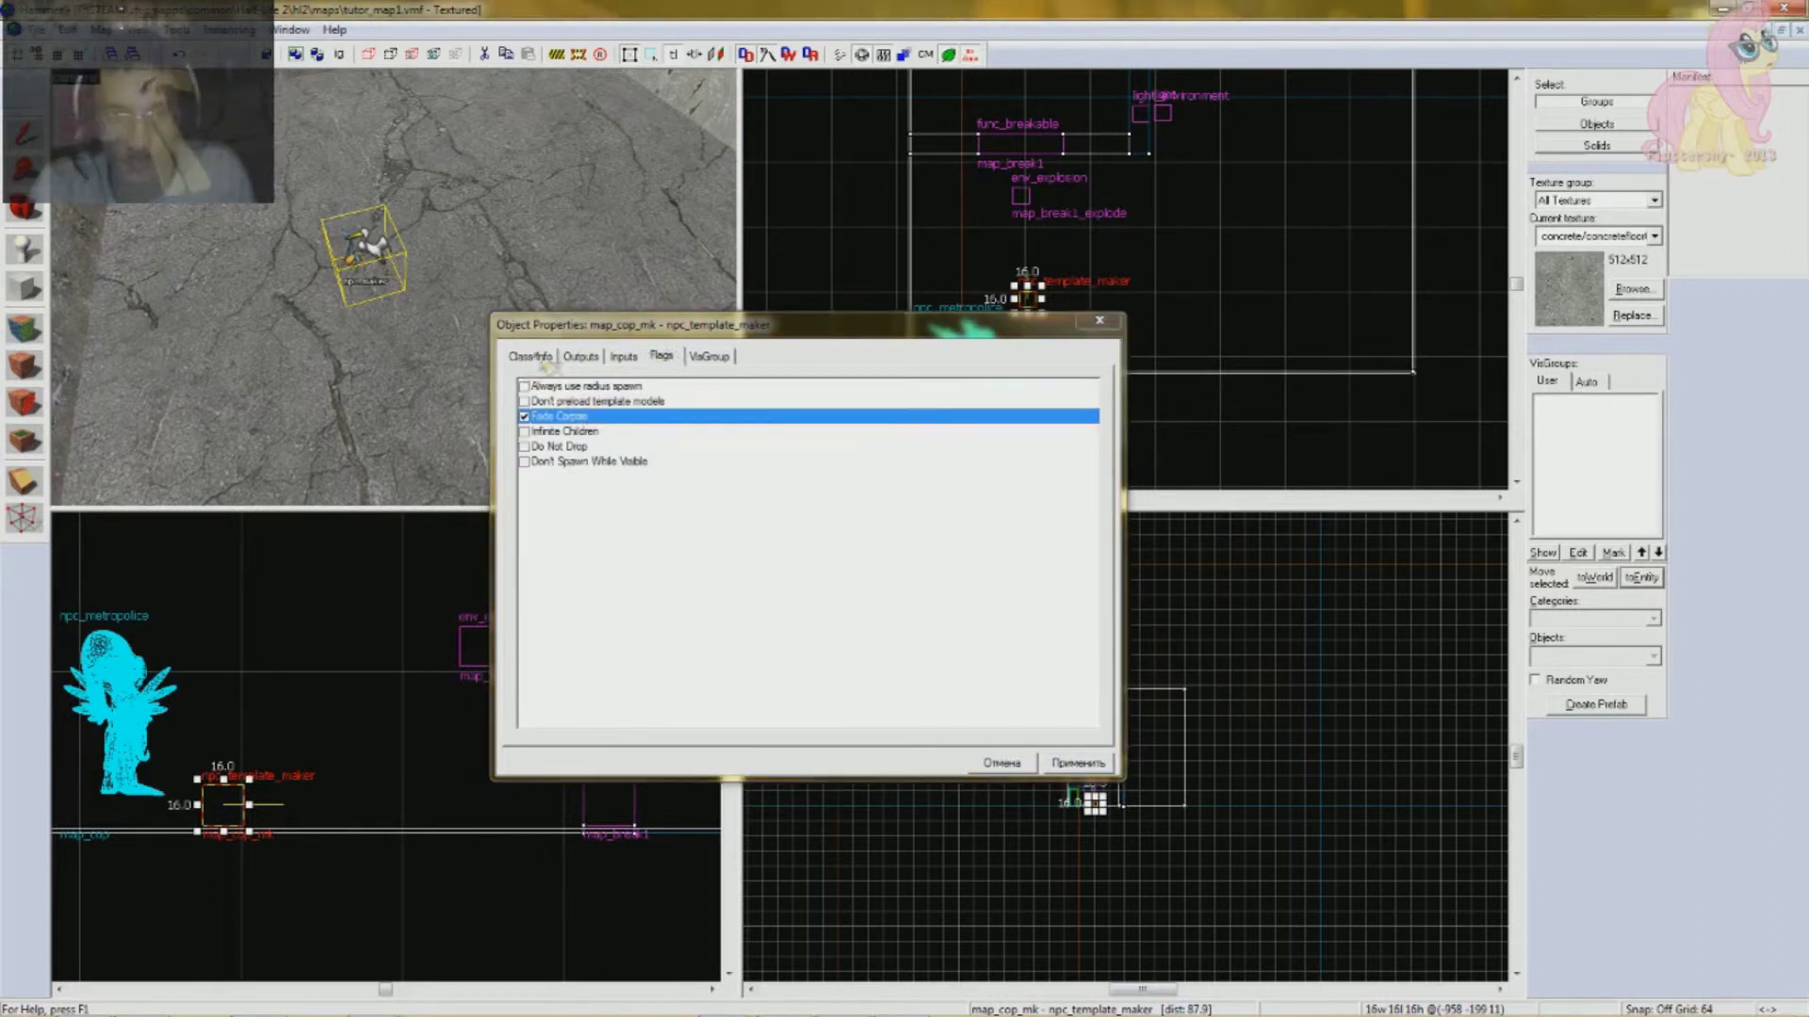
{"action": "left_click", "coordinate": [531, 356]}
{"action": "left_click", "coordinate": [617, 559]}
{"action": "left_click", "coordinate": [614, 480]}
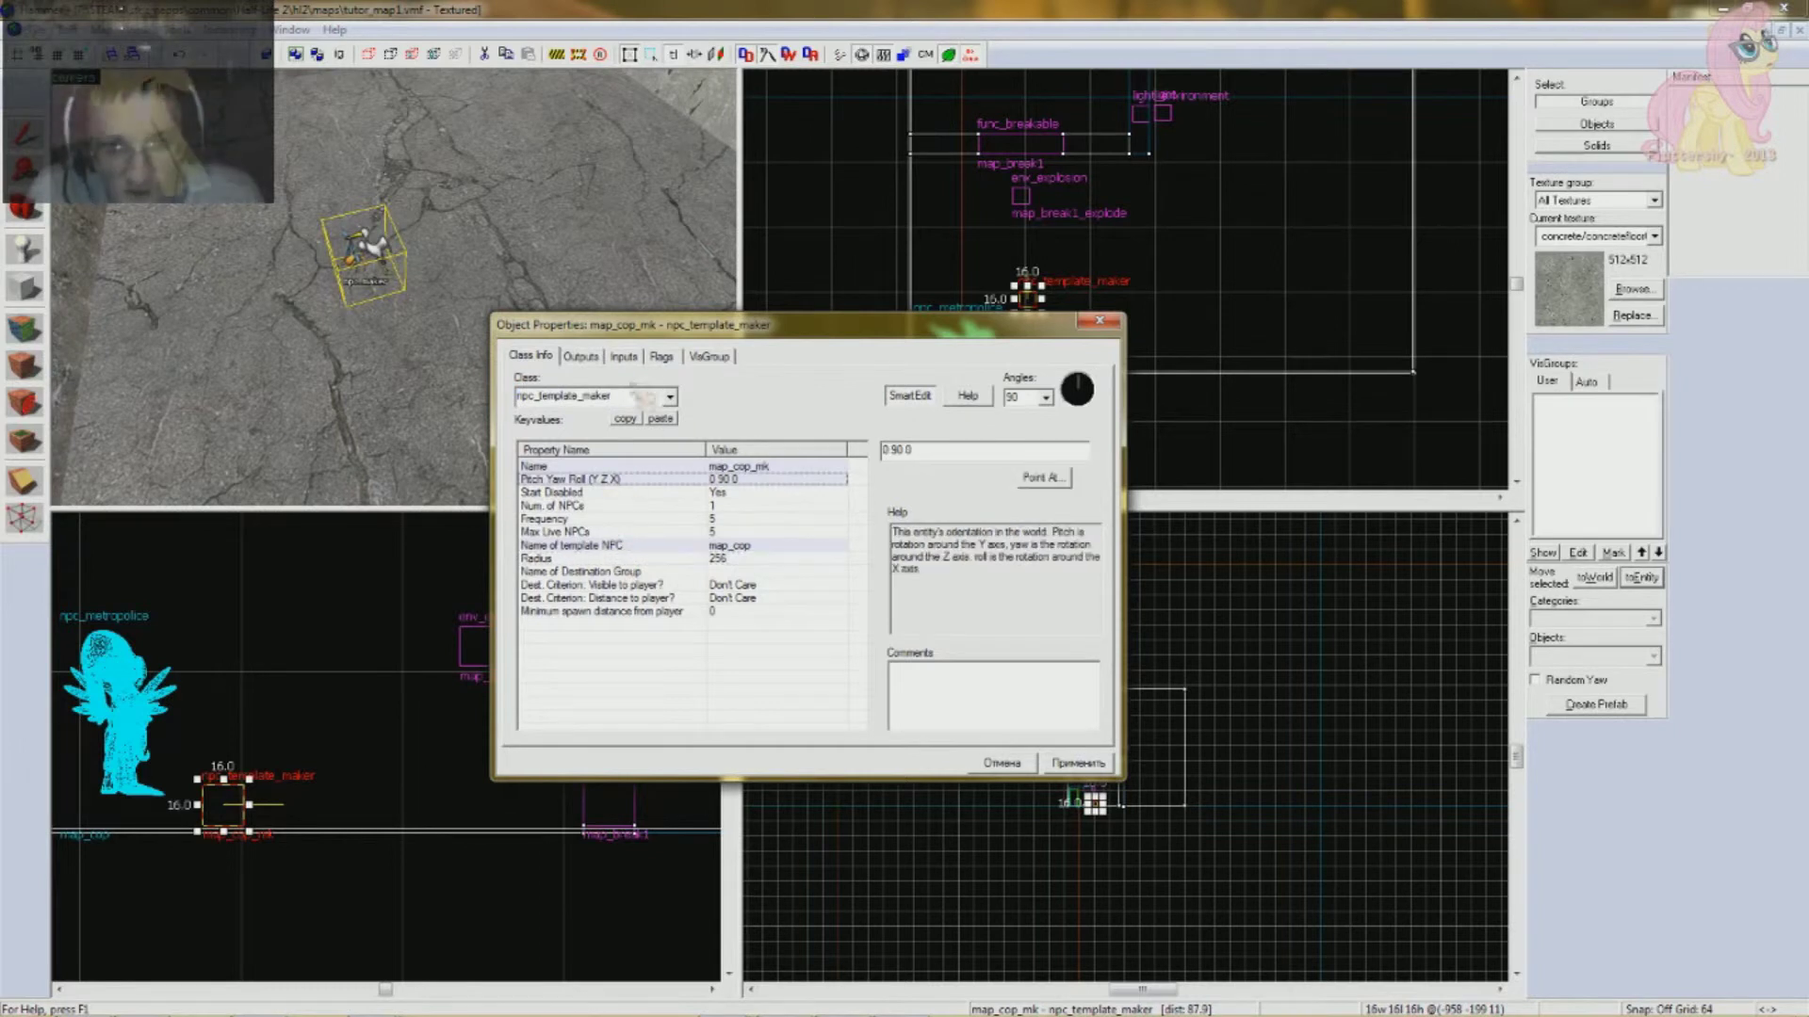
{"action": "left_click", "coordinate": [661, 357]}
{"action": "left_click", "coordinate": [530, 356]}
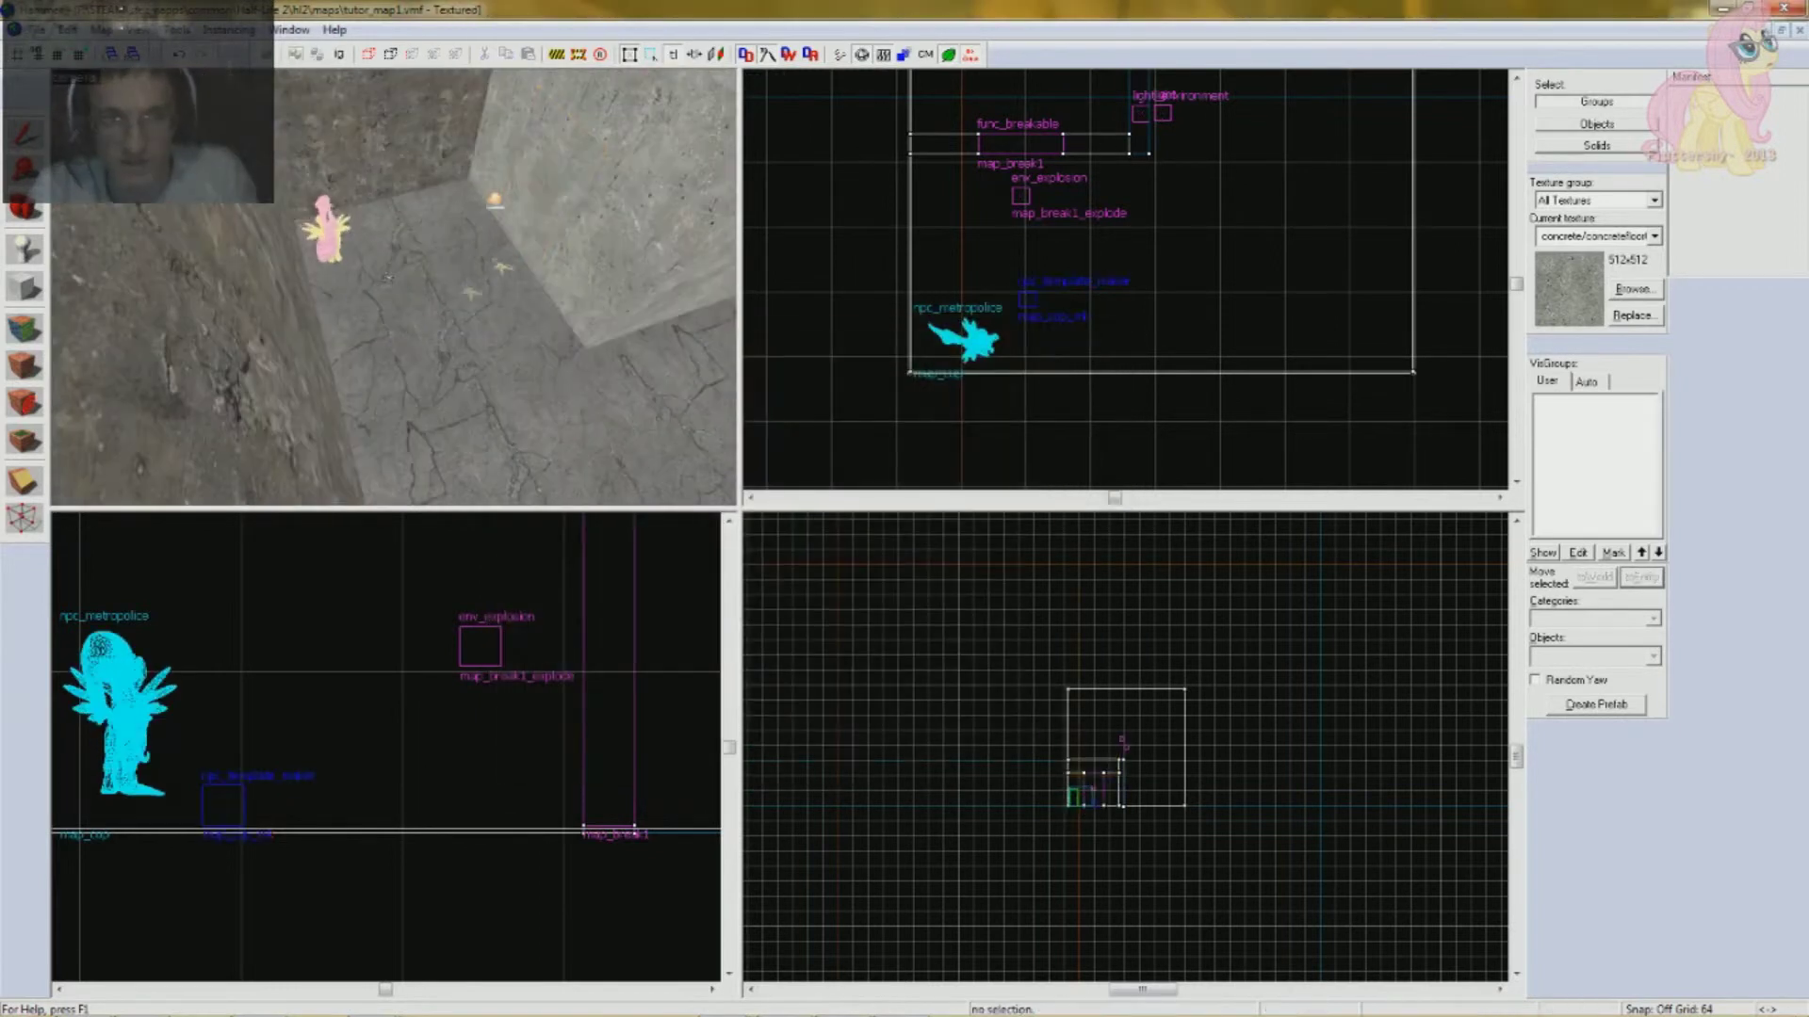
- Look around the room from the metropolice and explosion entities to the floor area near the player start
{"action": "key", "text": "w"}
{"action": "left_click", "coordinate": [476, 198]}
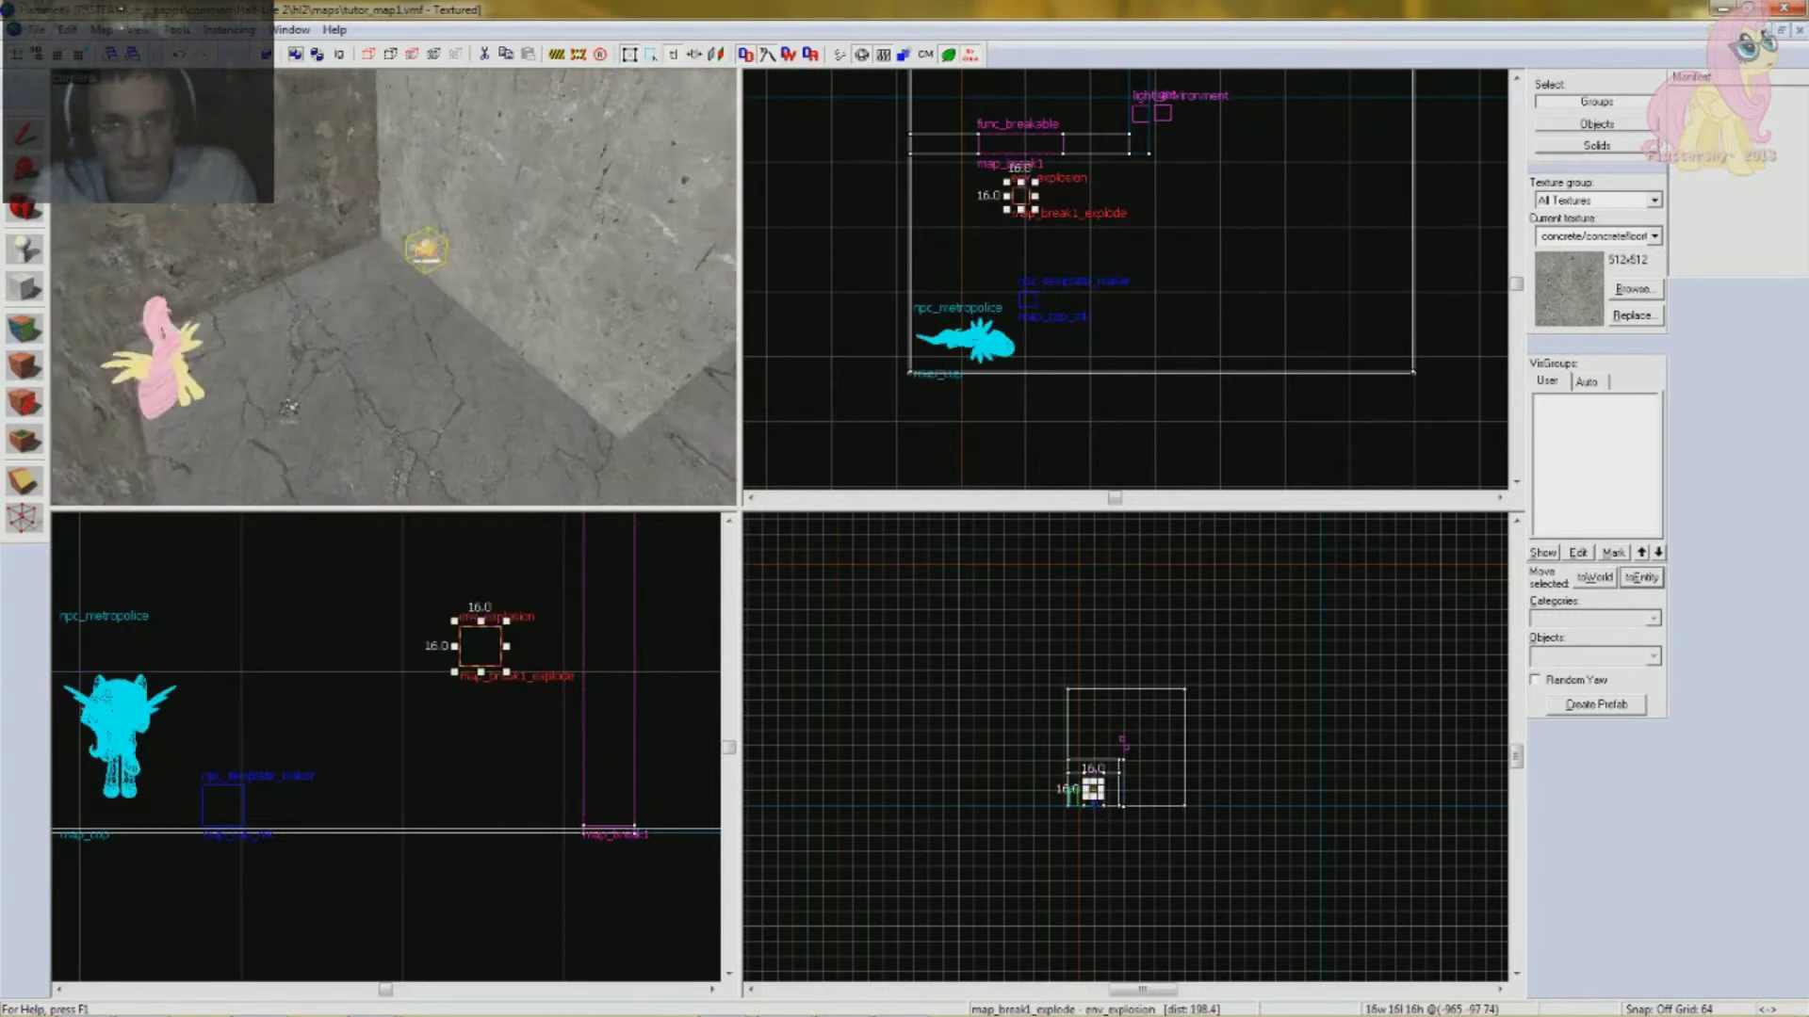
{"action": "left_click", "coordinate": [209, 344]}
{"action": "key", "text": "w"}
{"action": "left_click", "coordinate": [292, 330]}
{"action": "key", "text": "w"}
{"action": "left_click", "coordinate": [234, 324]}
{"action": "left_click", "coordinate": [954, 405]}
{"action": "key", "text": "w"}
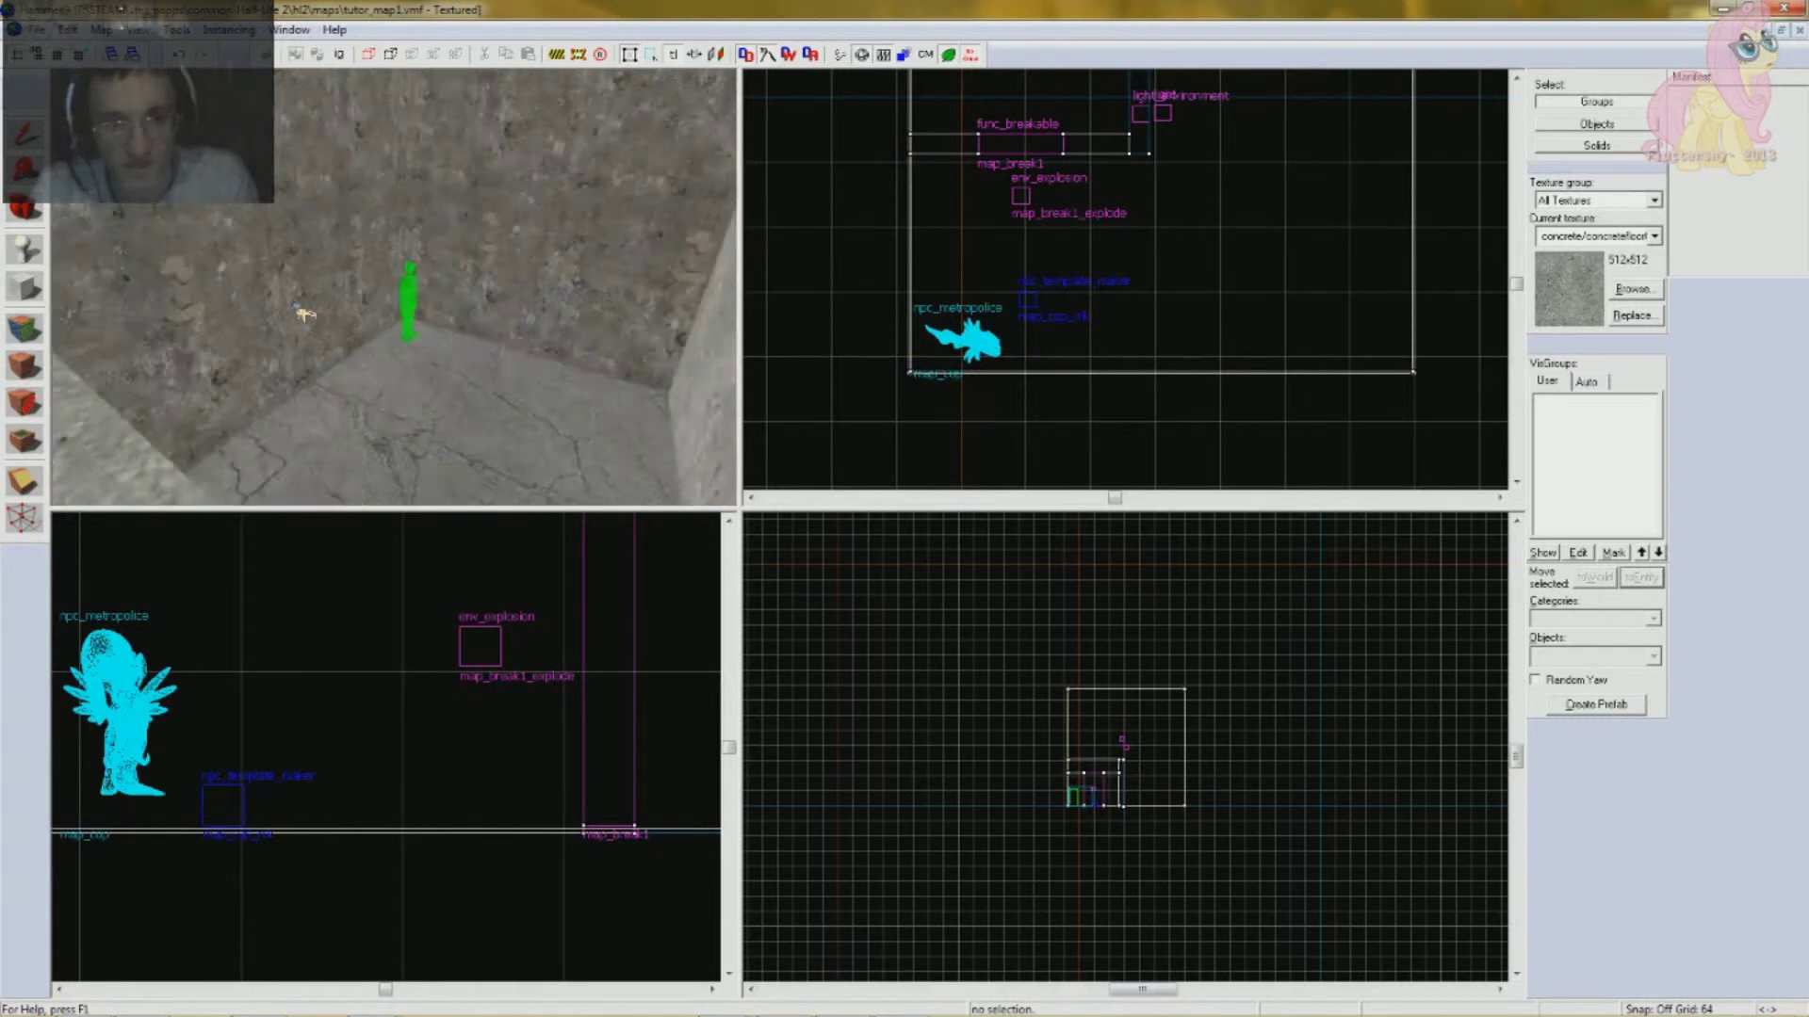
{"action": "key", "text": "w"}
{"action": "key", "text": "s"}
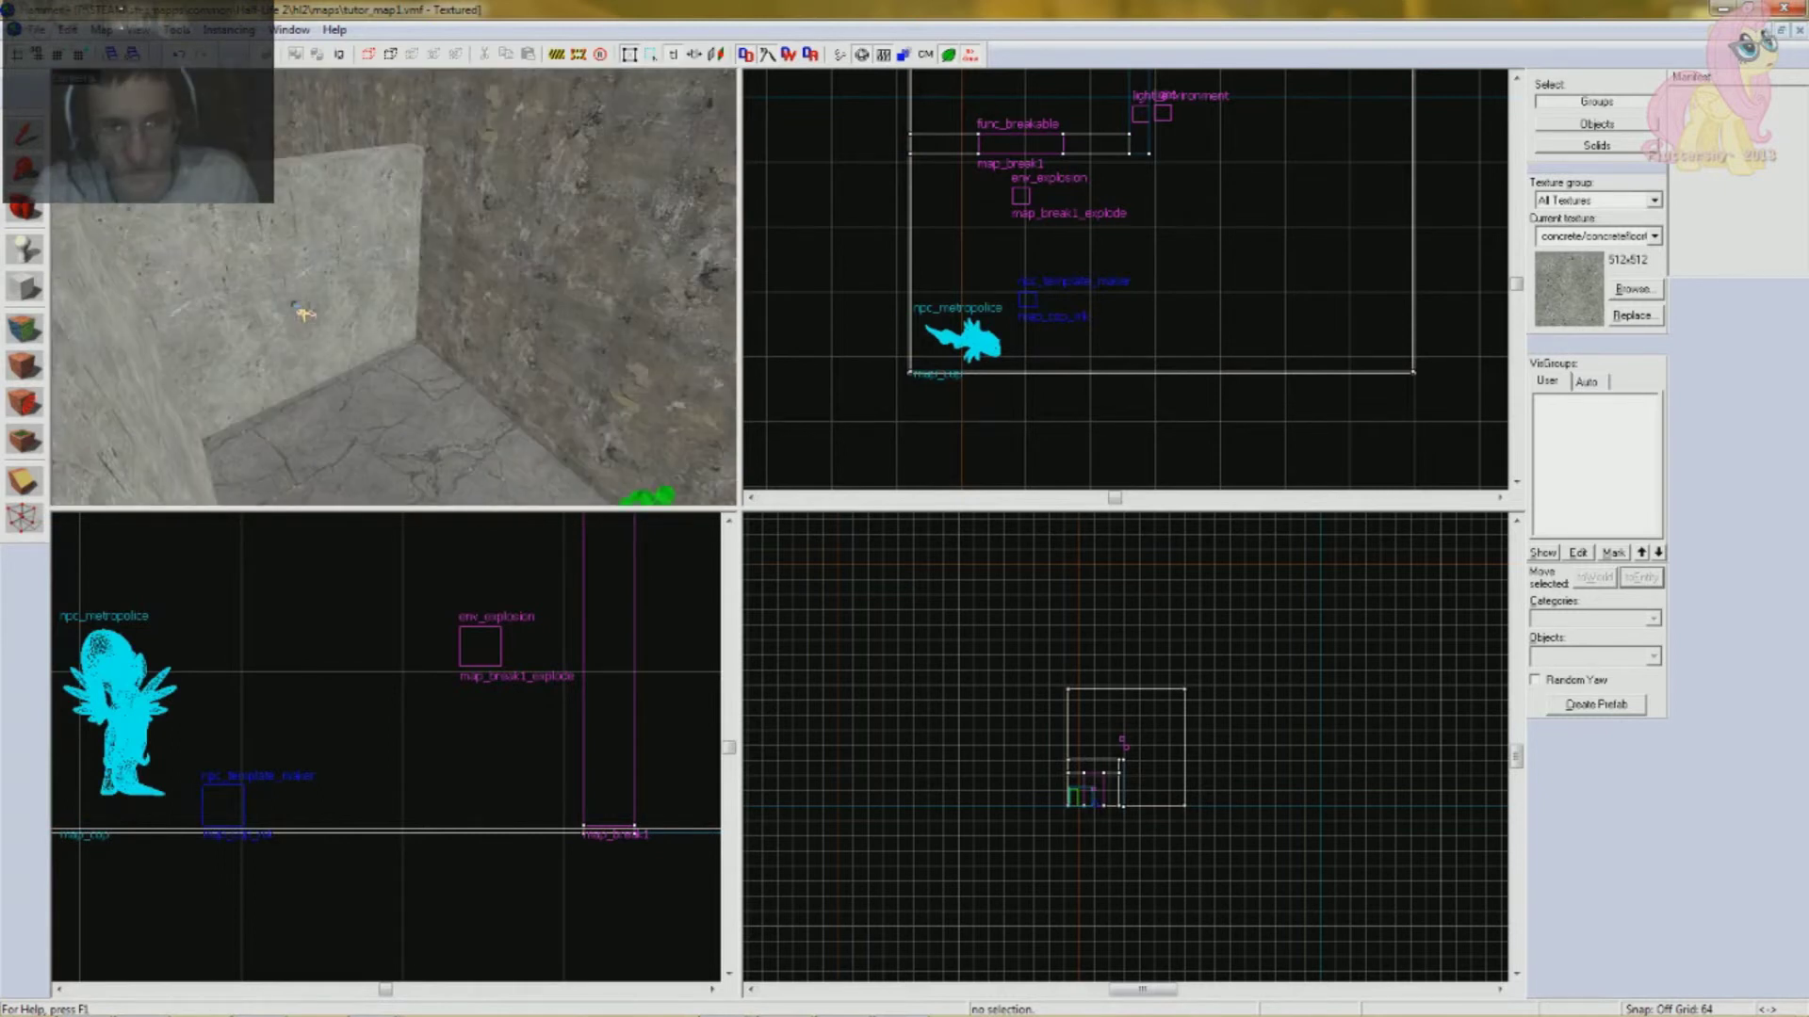
{"action": "key", "text": "w"}
{"action": "key", "text": "s"}
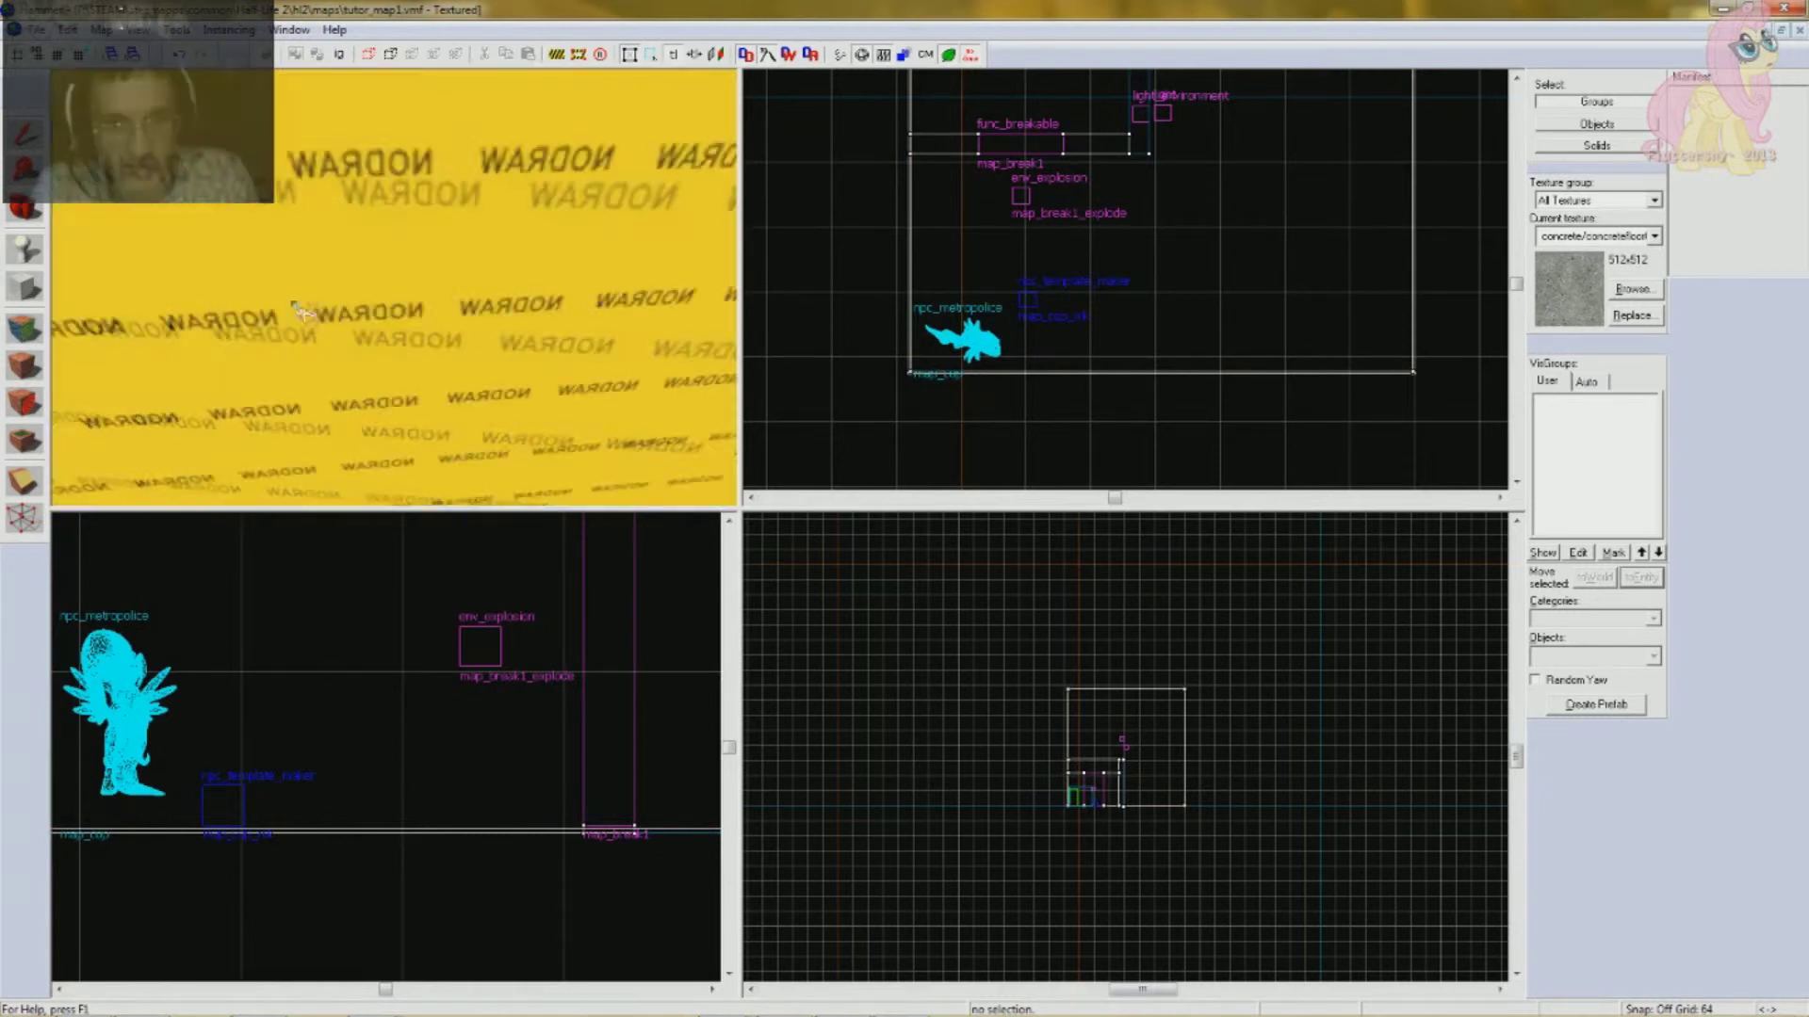
{"action": "key", "text": "w"}
{"action": "key", "text": "s"}
{"action": "key", "text": "w"}
{"action": "key", "text": "s"}
{"action": "key", "text": "Left"}
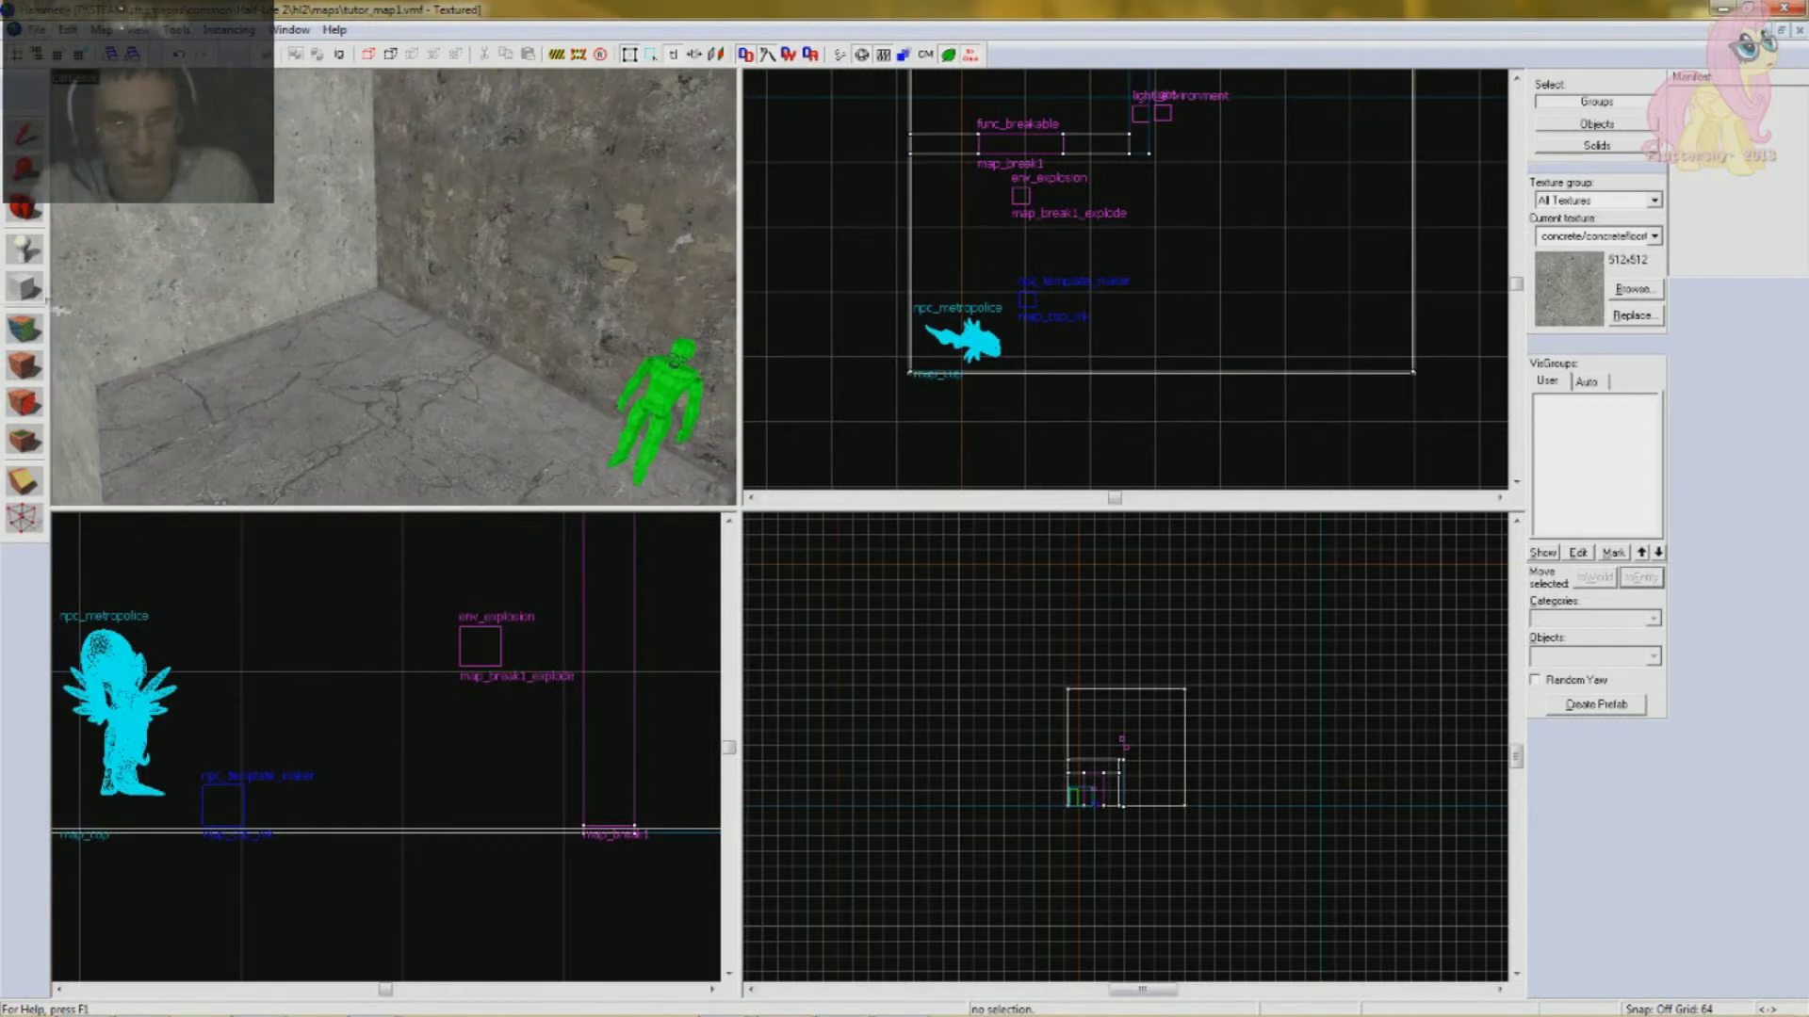
- Create a block about 96 by 66 units and 16 units high on the floor between the player start and the breakable wall
{"action": "left_click", "coordinate": [33, 255]}
{"action": "left_click", "coordinate": [25, 288]}
{"action": "scroll", "coordinate": [1065, 283], "scroll_direction": "down", "scroll_amount": 6}
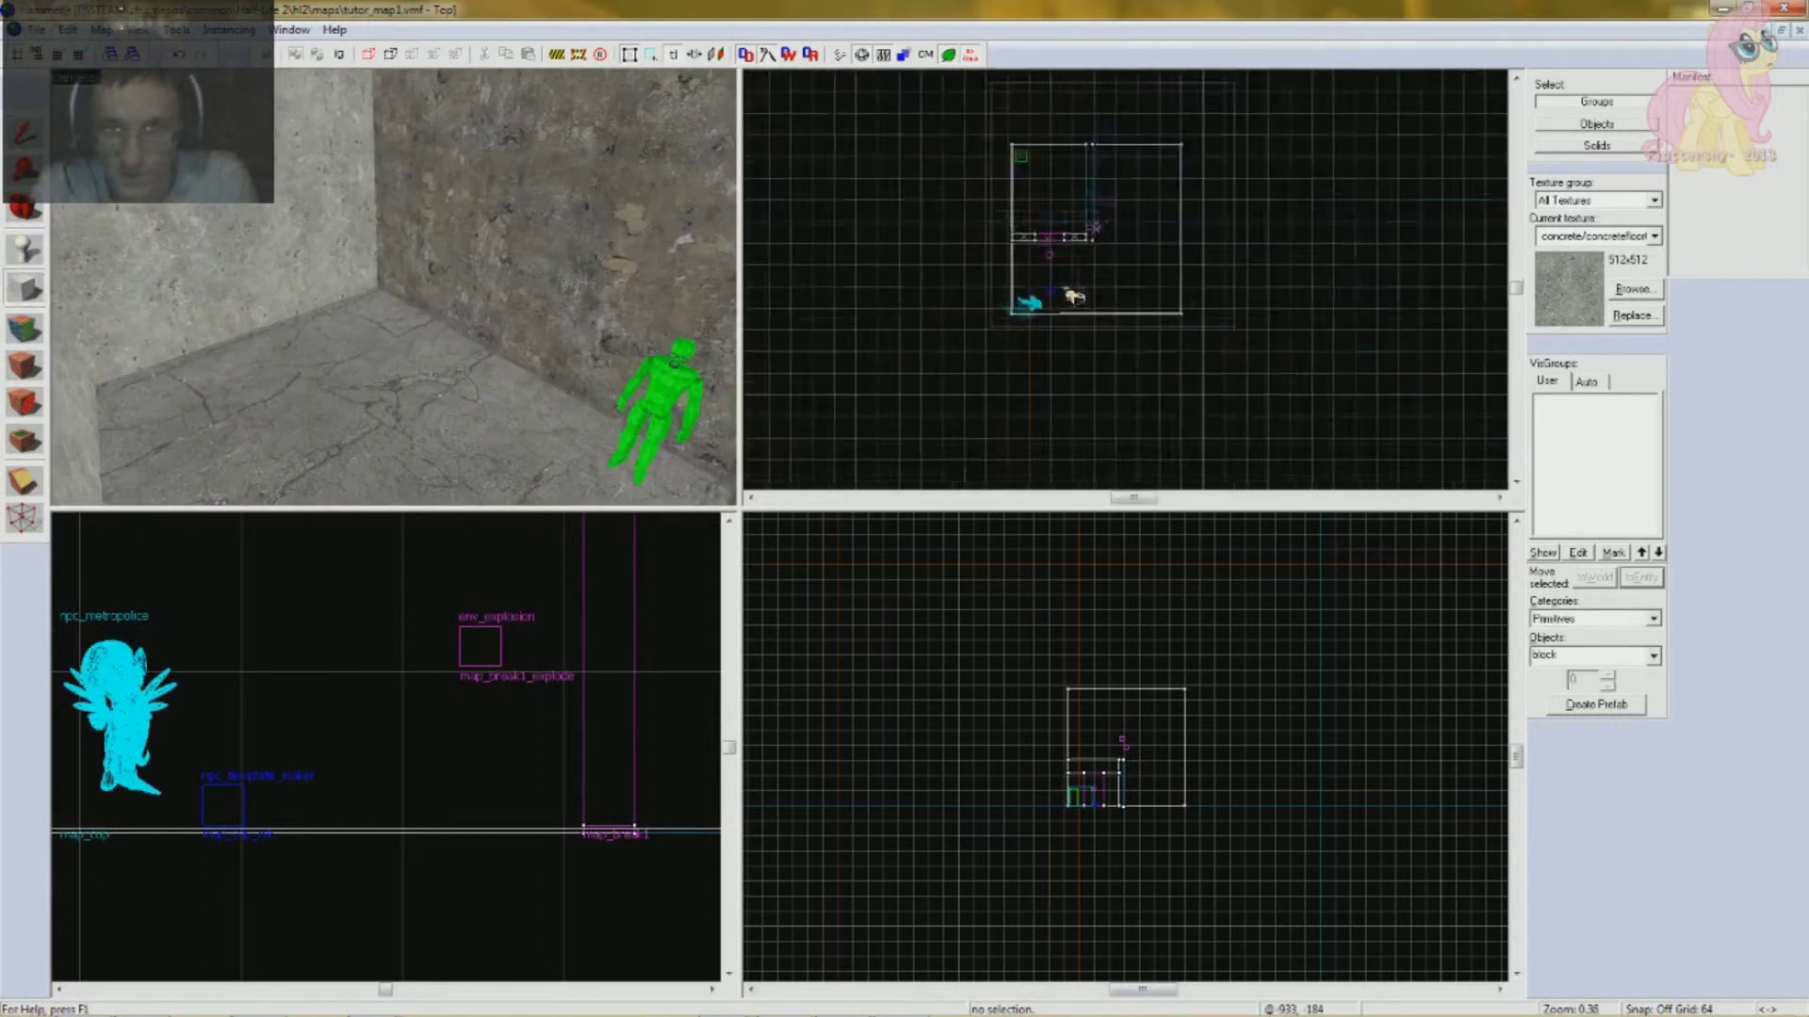
{"action": "scroll", "coordinate": [1060, 160], "scroll_direction": "up", "scroll_amount": 6}
{"action": "left_click_drag", "start_coordinate": [943, 269], "coordinate": [1041, 336]}
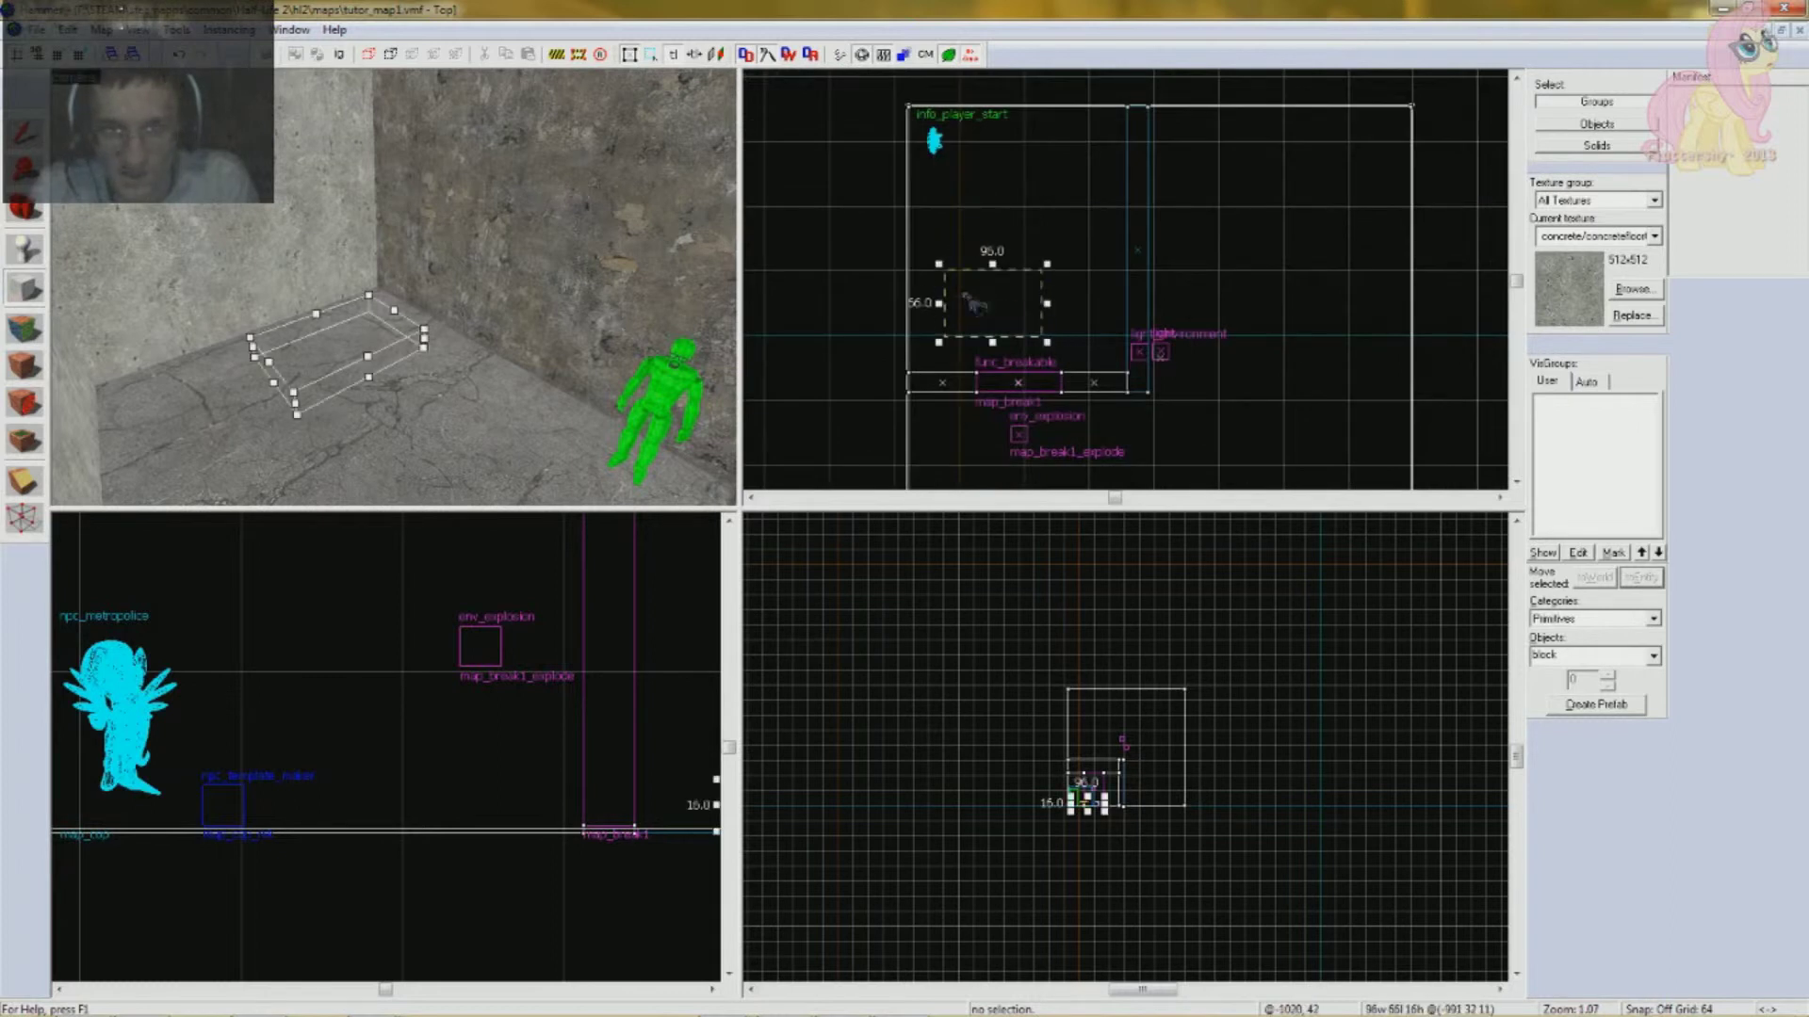
{"action": "right_click", "coordinate": [976, 300]}
{"action": "left_click", "coordinate": [999, 308]}
- Move the new block up against the breakable wall and extend its depth to about 85 units
{"action": "left_click", "coordinate": [24, 133]}
{"action": "scroll", "coordinate": [1009, 371], "scroll_direction": "up", "scroll_amount": 2}
{"action": "left_click_drag", "start_coordinate": [981, 311], "coordinate": [998, 343]}
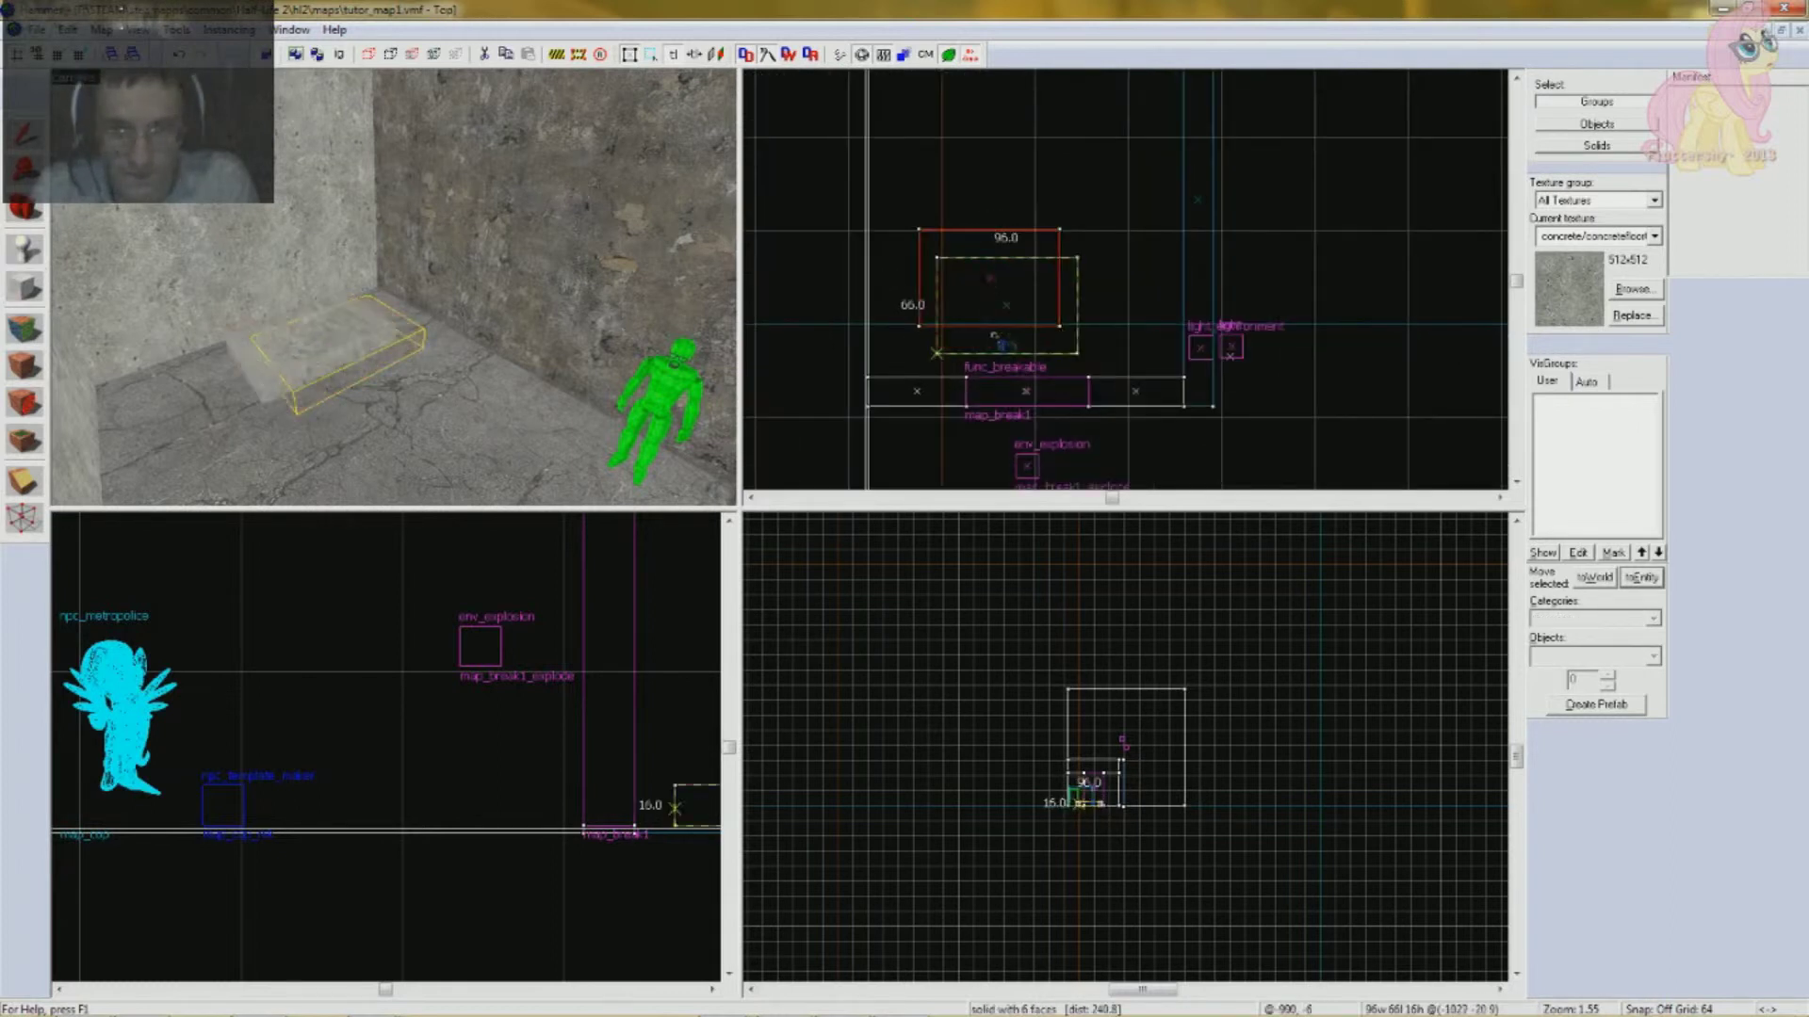
{"action": "left_click_drag", "start_coordinate": [1007, 254], "coordinate": [1007, 225]}
{"action": "left_click_drag", "start_coordinate": [1007, 294], "coordinate": [967, 317]}
{"action": "scroll", "coordinate": [925, 362], "scroll_direction": "up", "scroll_amount": 5}
{"action": "scroll", "coordinate": [921, 369], "scroll_direction": "up", "scroll_amount": 1}
{"action": "scroll", "coordinate": [1071, 329], "scroll_direction": "down", "scroll_amount": 4}
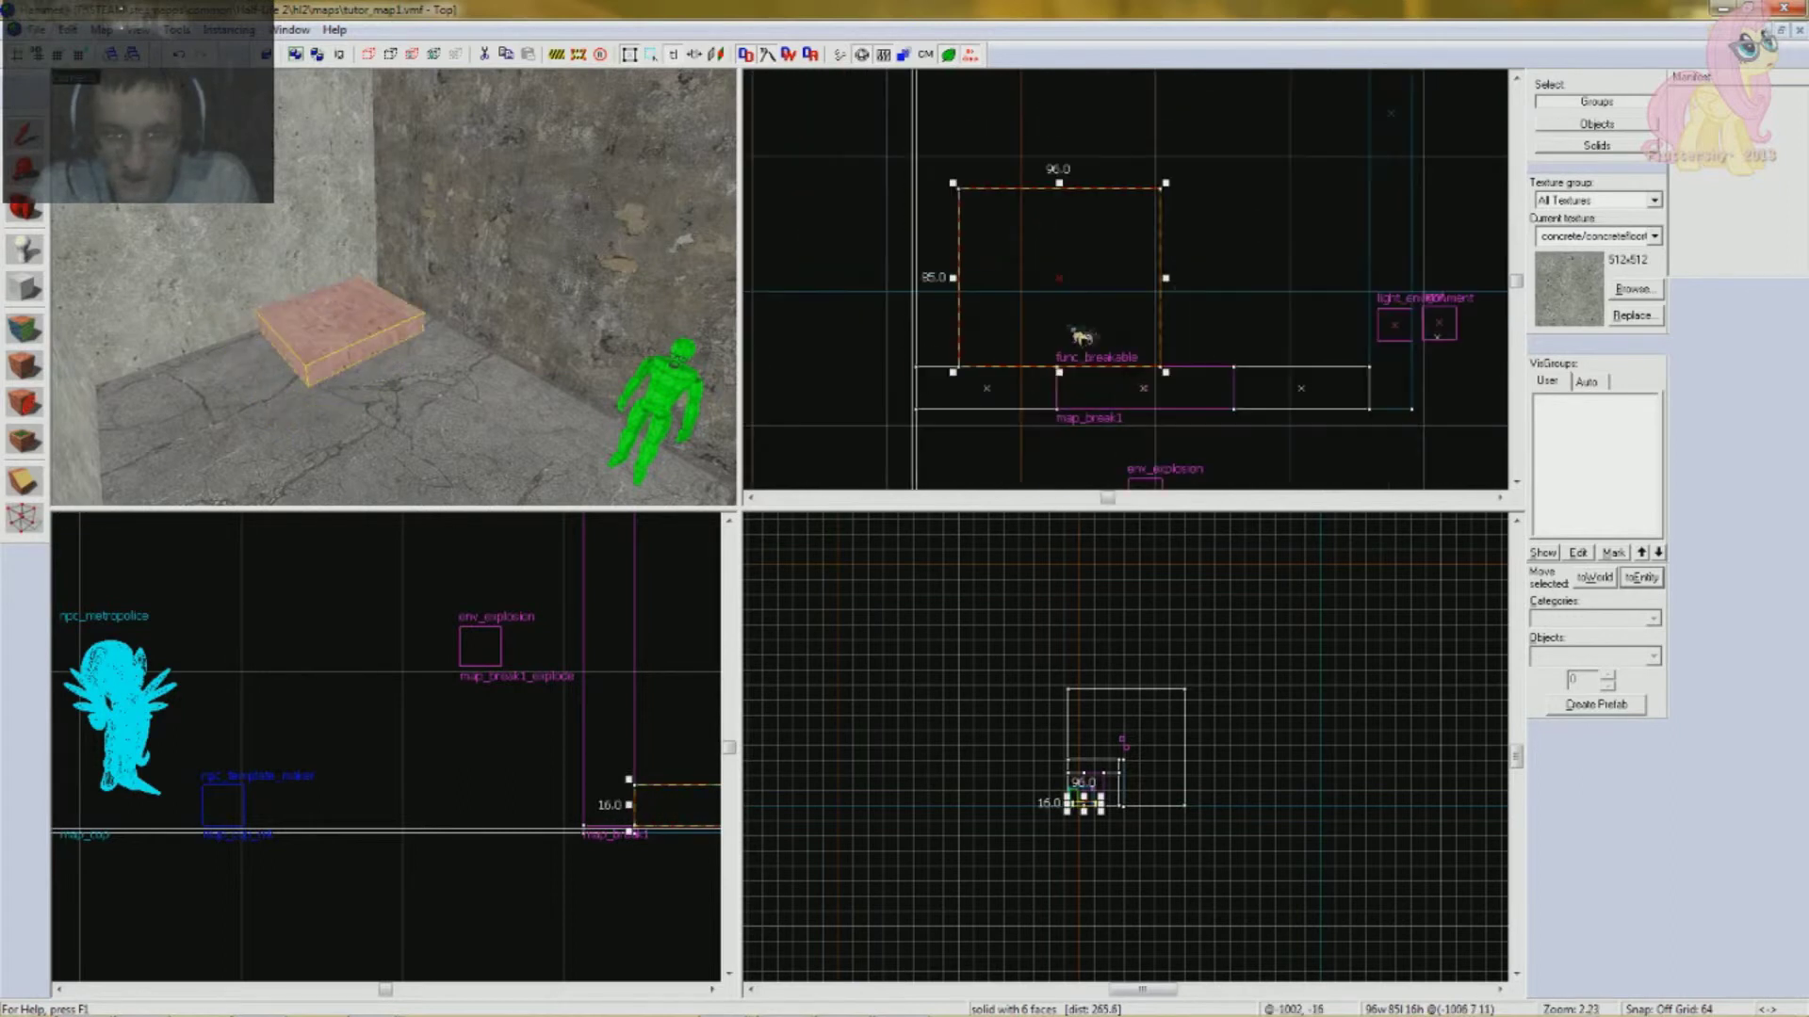
- Widen the block along the breakable wall to about 166 units
{"action": "left_click_drag", "start_coordinate": [1167, 279], "coordinate": [1303, 283]}
{"action": "key", "text": "Return"}
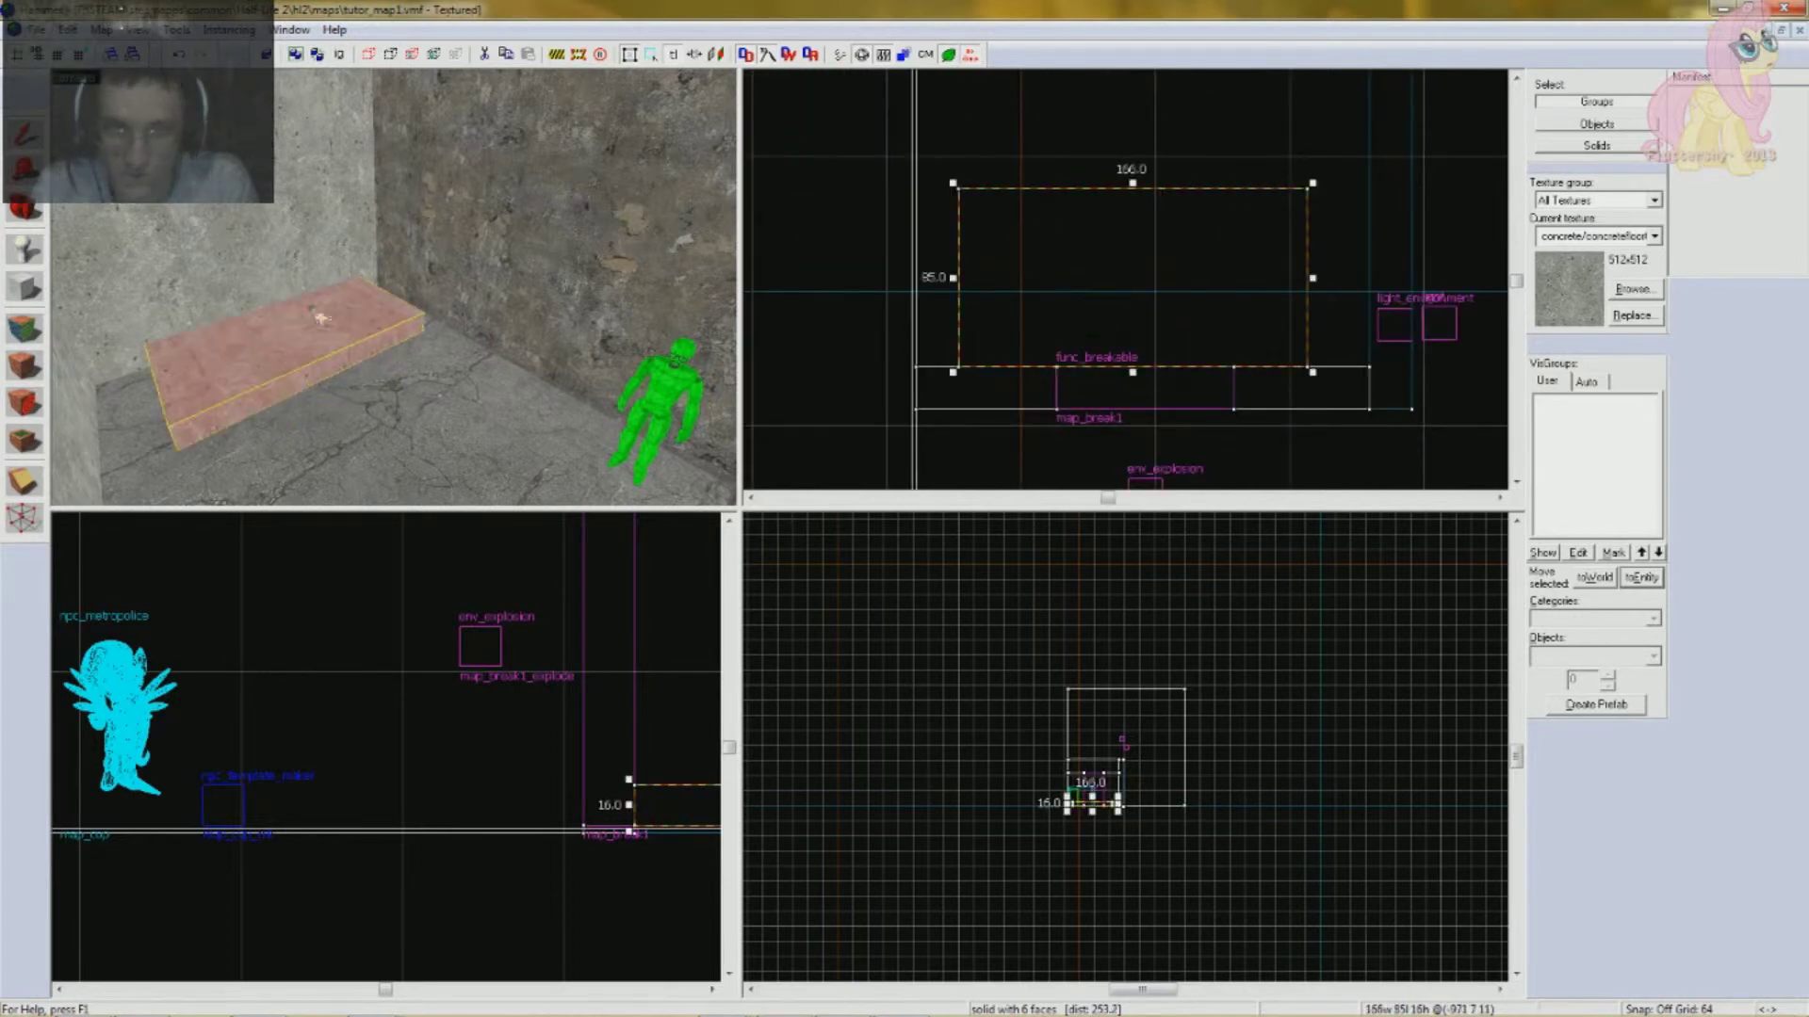
{"action": "left_click", "coordinate": [235, 288]}
{"action": "key", "text": "Left"}
{"action": "left_click", "coordinate": [339, 367]}
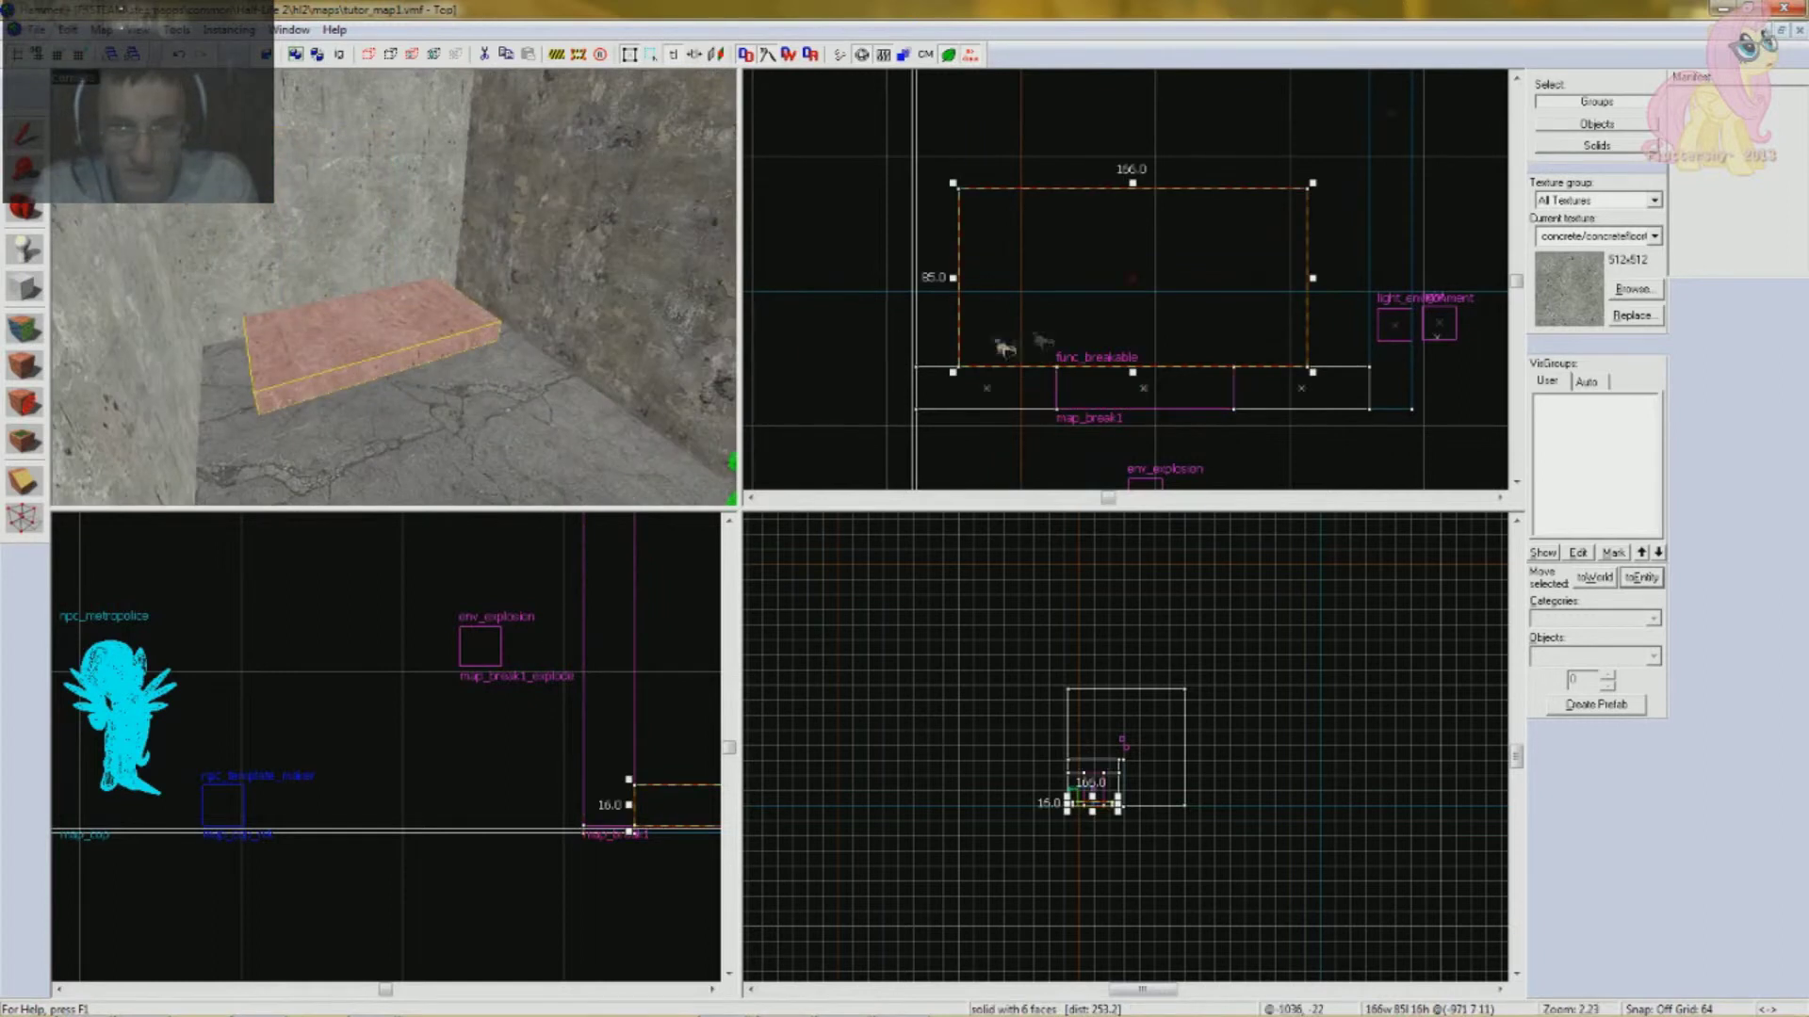
- Reshape the block into a thin strip across the floor, about 215 units wide and 4 units deep
{"action": "scroll", "coordinate": [1092, 325], "scroll_direction": "down", "scroll_amount": 2}
{"action": "key", "text": "Up"}
{"action": "left_click_drag", "start_coordinate": [1126, 443], "coordinate": [1030, 234]}
{"action": "scroll", "coordinate": [1097, 376], "scroll_direction": "up", "scroll_amount": 2}
{"action": "scroll", "coordinate": [1030, 219], "scroll_direction": "up", "scroll_amount": 3}
{"action": "scroll", "coordinate": [1039, 242], "scroll_direction": "down", "scroll_amount": 2}
{"action": "scroll", "coordinate": [1399, 235], "scroll_direction": "up", "scroll_amount": 1}
{"action": "left_click_drag", "start_coordinate": [1269, 219], "coordinate": [1395, 230]}
{"action": "key", "text": "z"}
{"action": "key", "text": "z"}
{"action": "scroll", "coordinate": [468, 754], "scroll_direction": "down", "scroll_amount": 8}
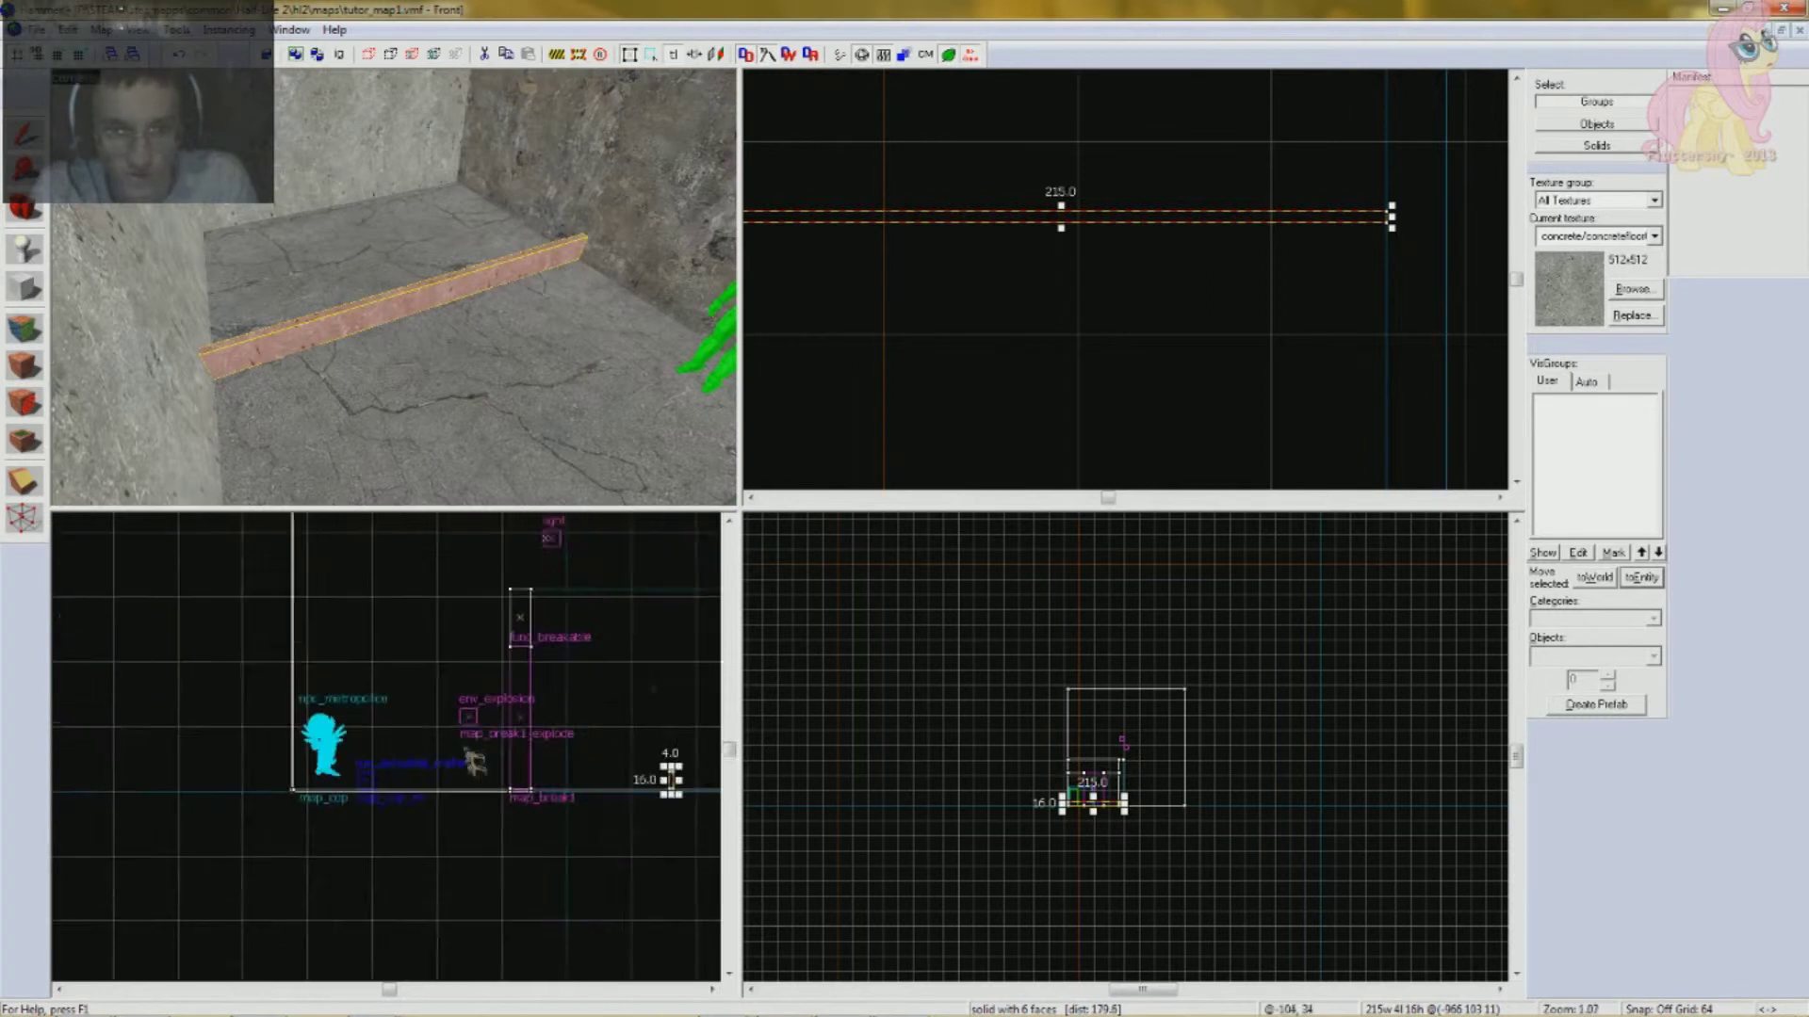
- Raise the thin strip on the floor to about 128 units high, making it a thin upright wall
{"action": "scroll", "coordinate": [557, 754], "scroll_direction": "up", "scroll_amount": 5}
{"action": "left_click_drag", "start_coordinate": [648, 753], "coordinate": [649, 619]}
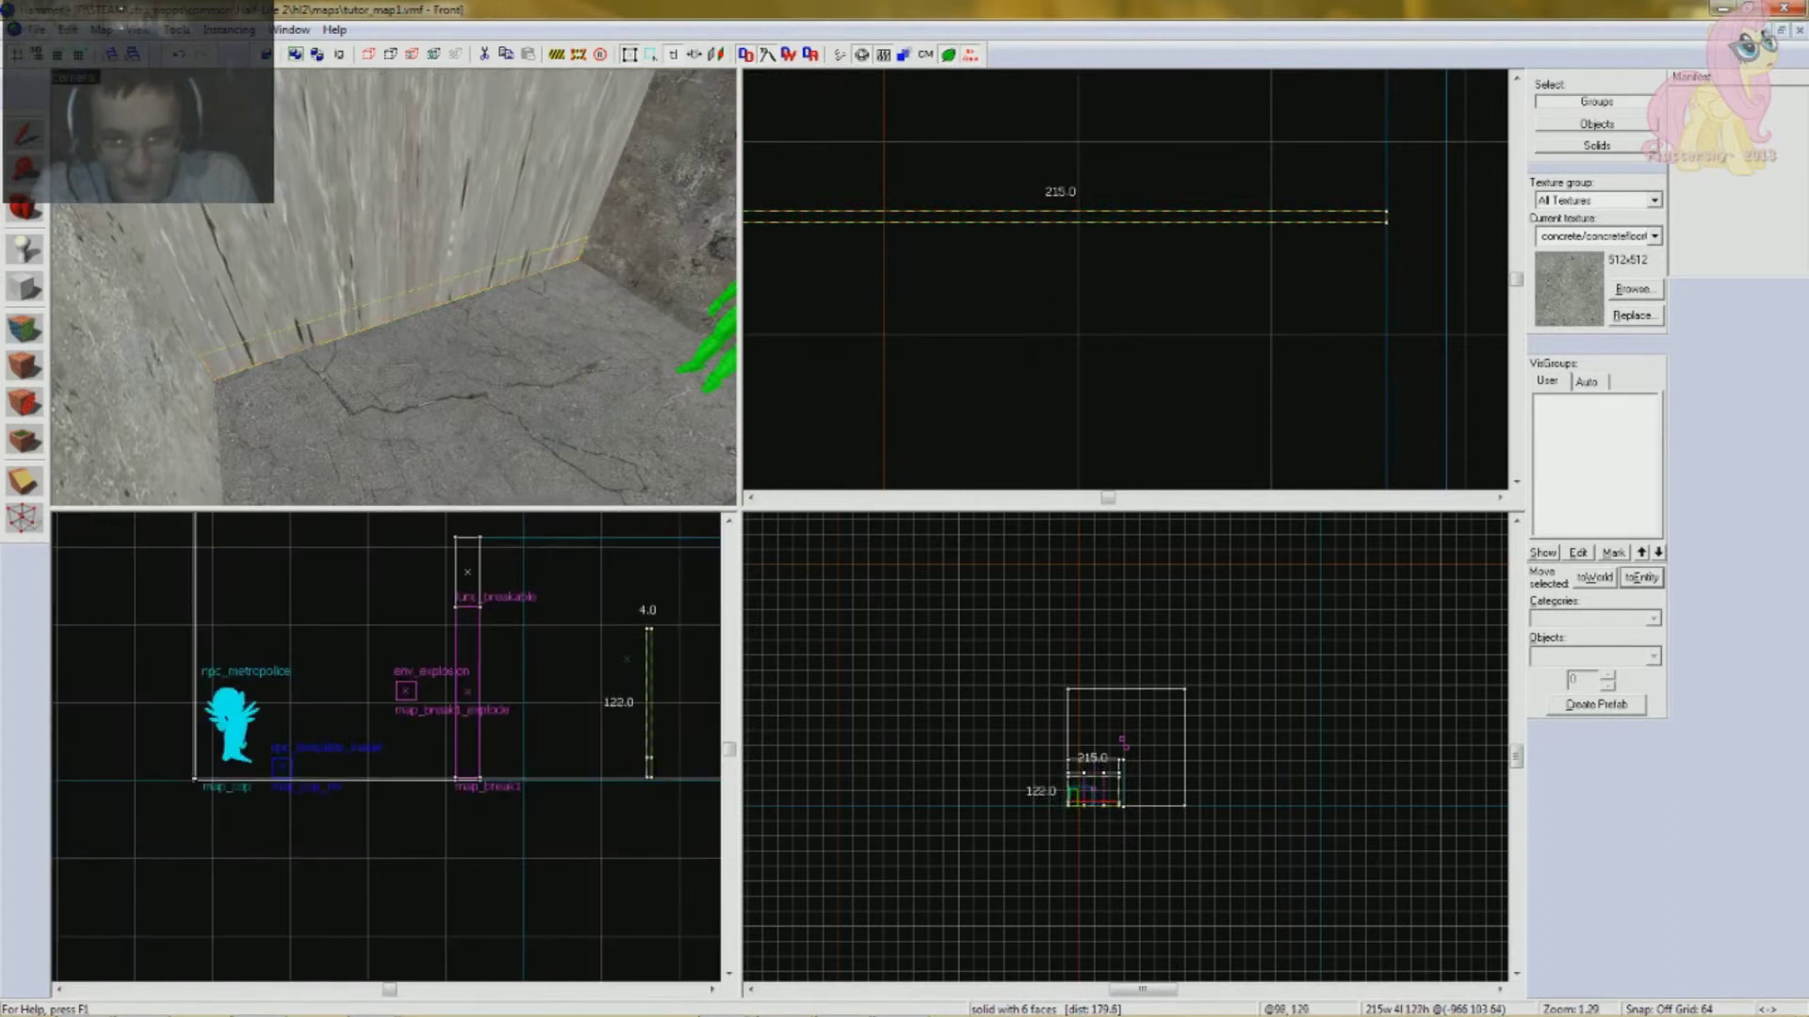
{"action": "key", "text": "z"}
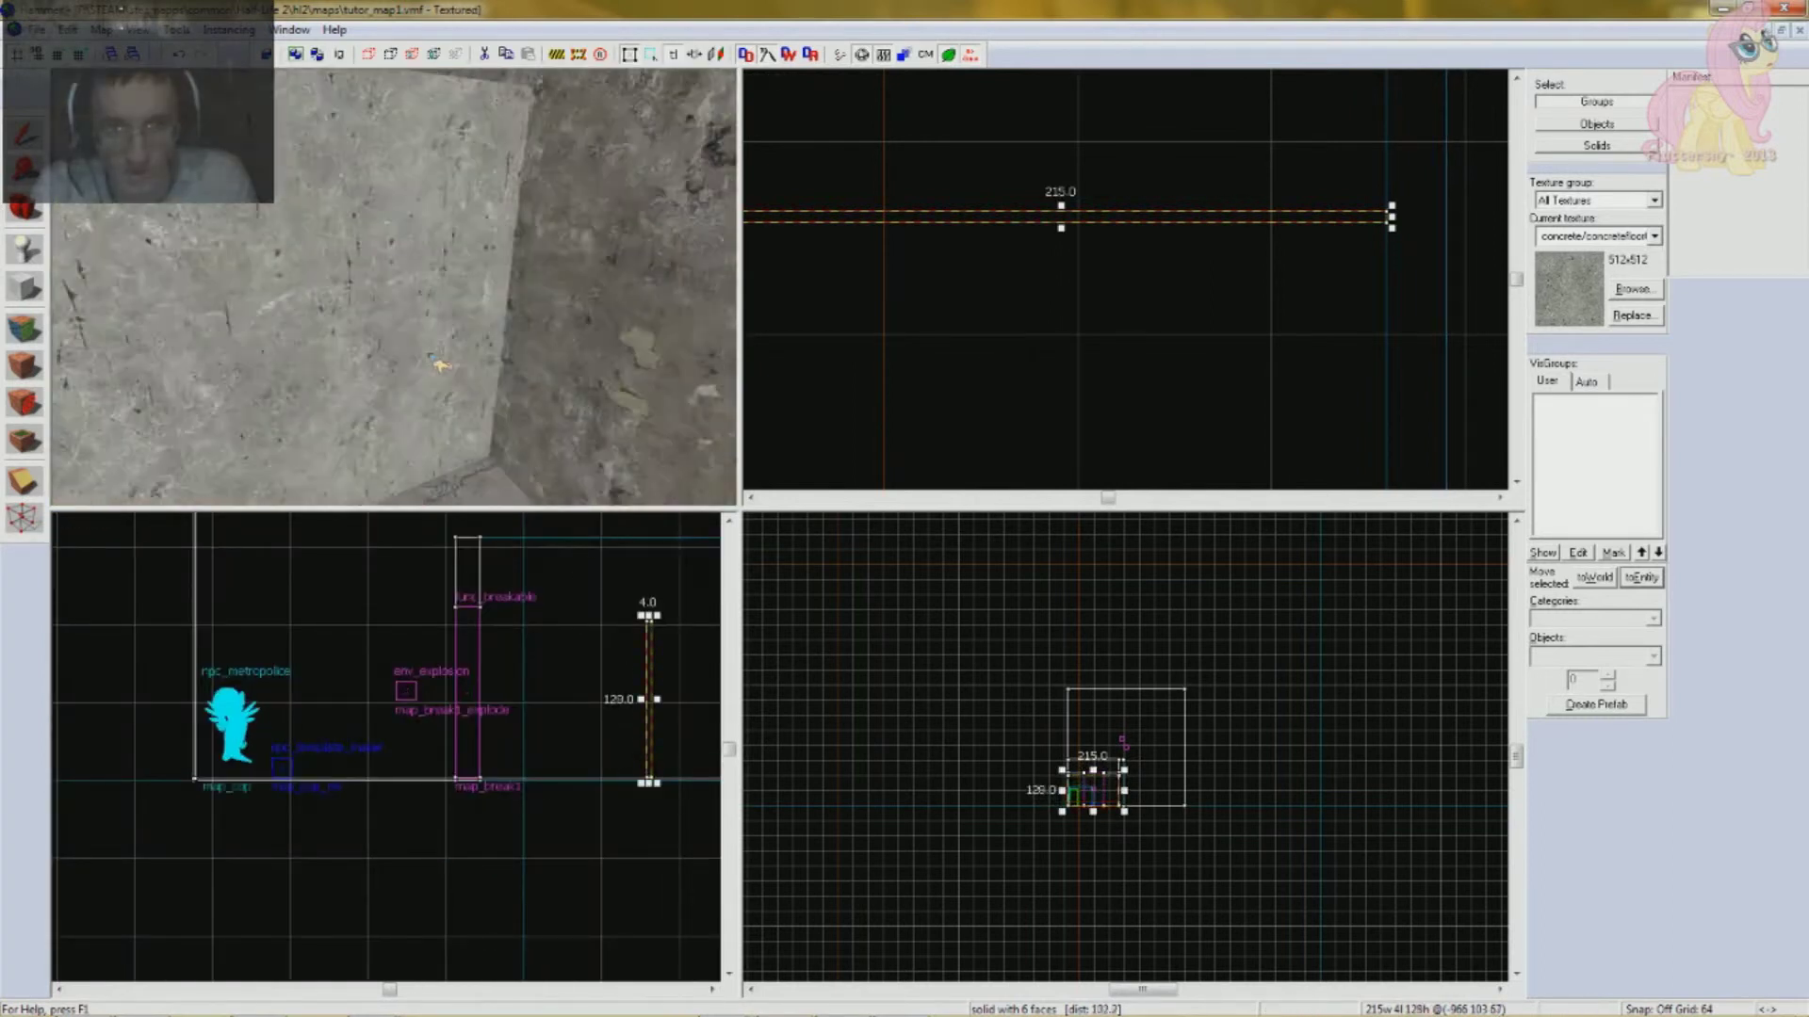
{"action": "key", "text": "s"}
{"action": "key", "text": "w"}
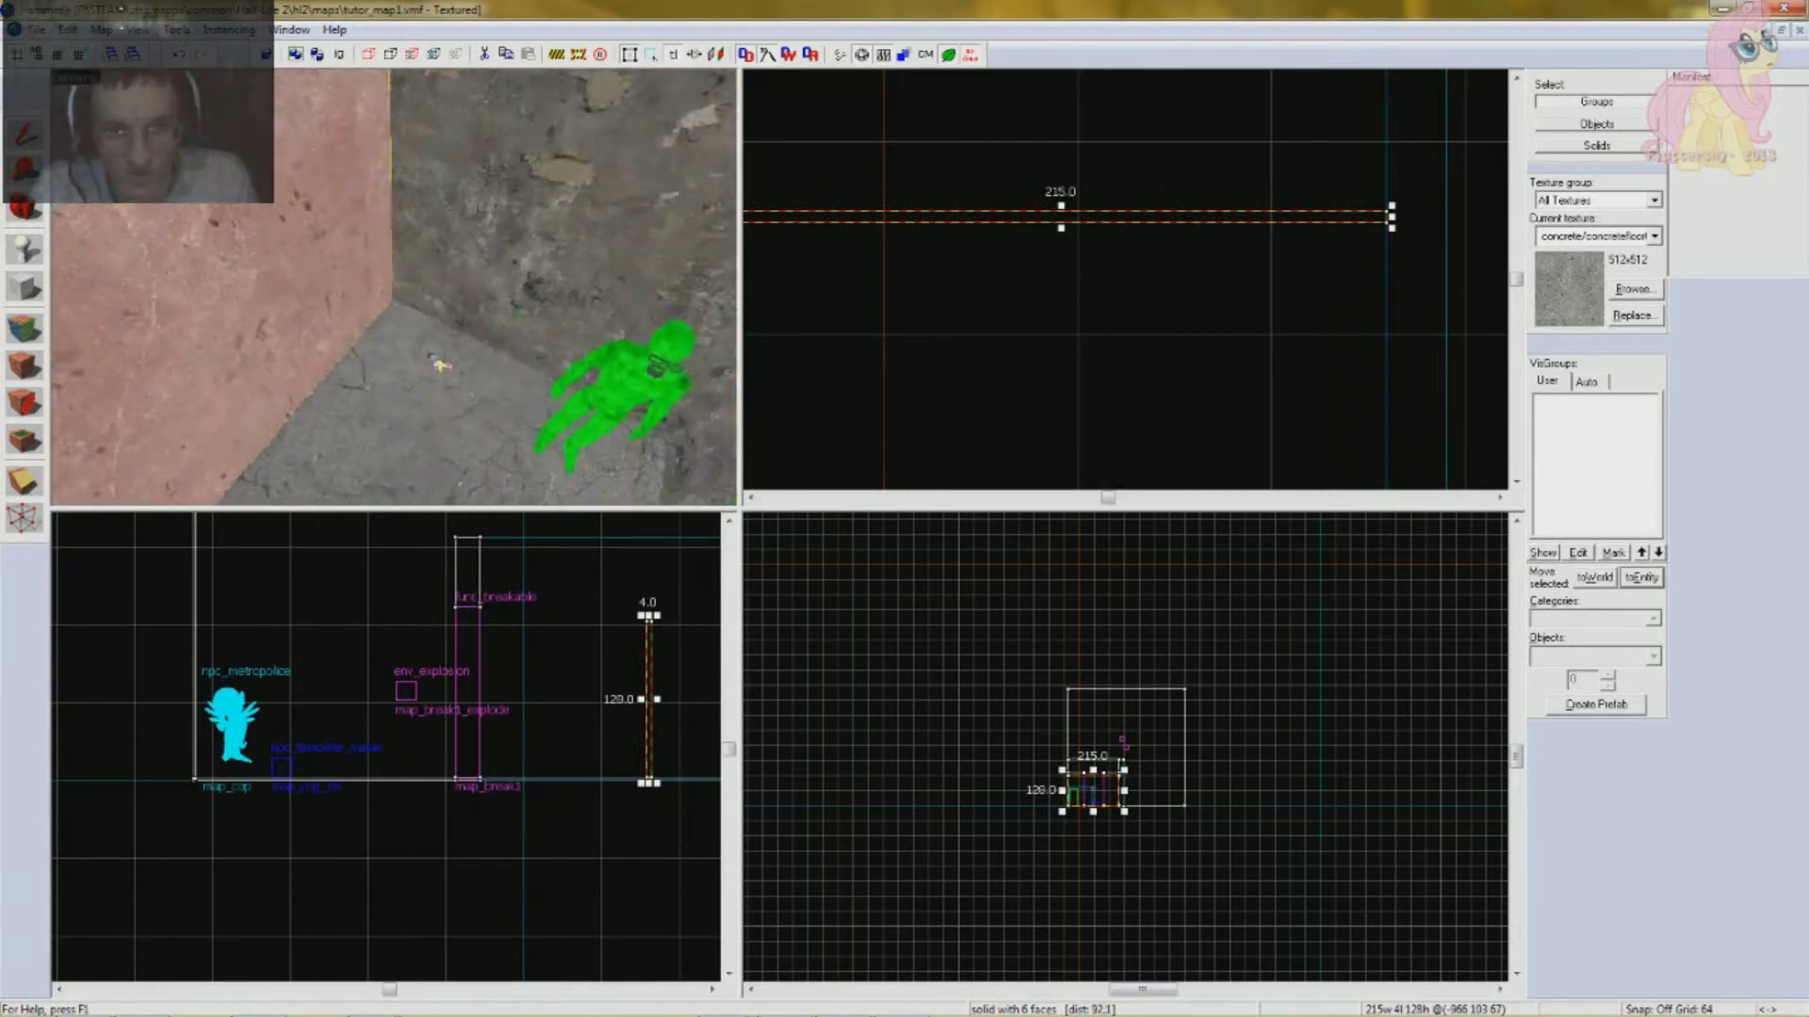
{"action": "key", "text": "s"}
{"action": "key", "text": "z"}
{"action": "key", "text": "Up"}
- Move the thin upright block about 43 units closer to the breakable wall
{"action": "scroll", "coordinate": [1332, 371], "scroll_direction": "up", "scroll_amount": 3}
{"action": "left_click_drag", "start_coordinate": [1426, 301], "coordinate": [1424, 422]}
{"action": "key", "text": "Down"}
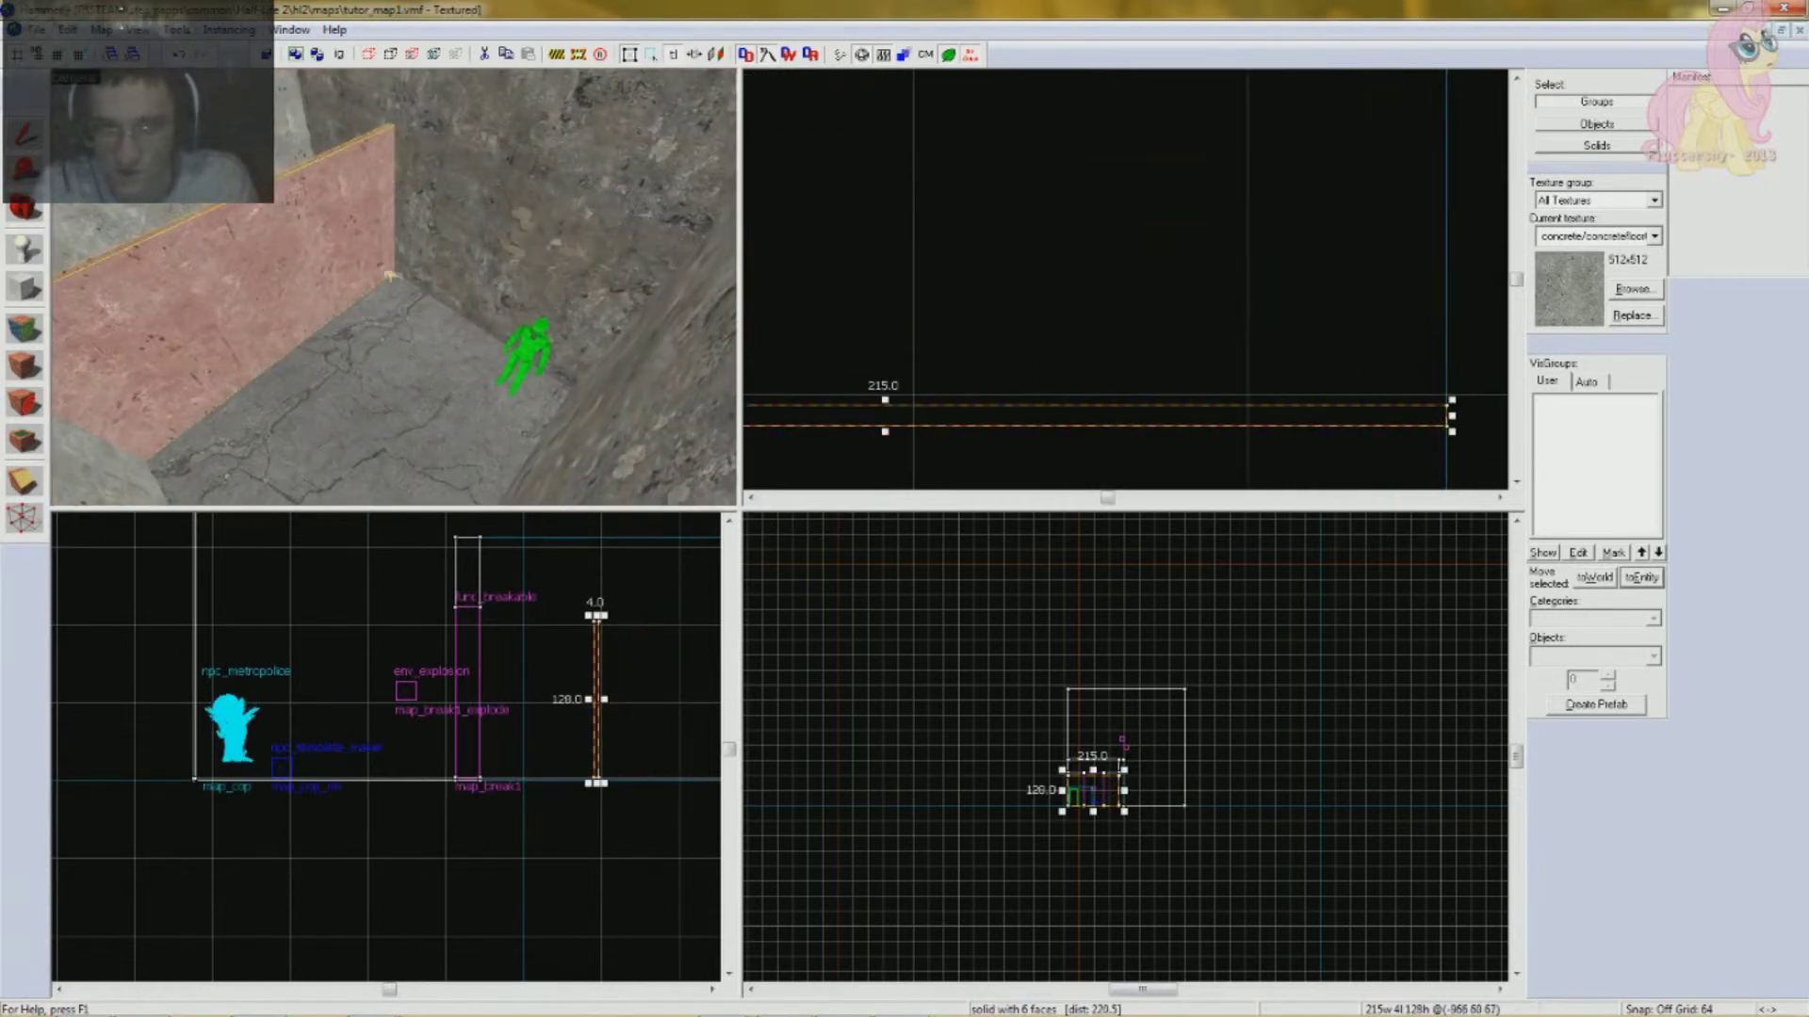
{"action": "key", "text": "z"}
{"action": "key", "text": "w"}
{"action": "left_click", "coordinate": [105, 296]}
{"action": "key", "text": "ctrl+z"}
{"action": "key", "text": "s"}
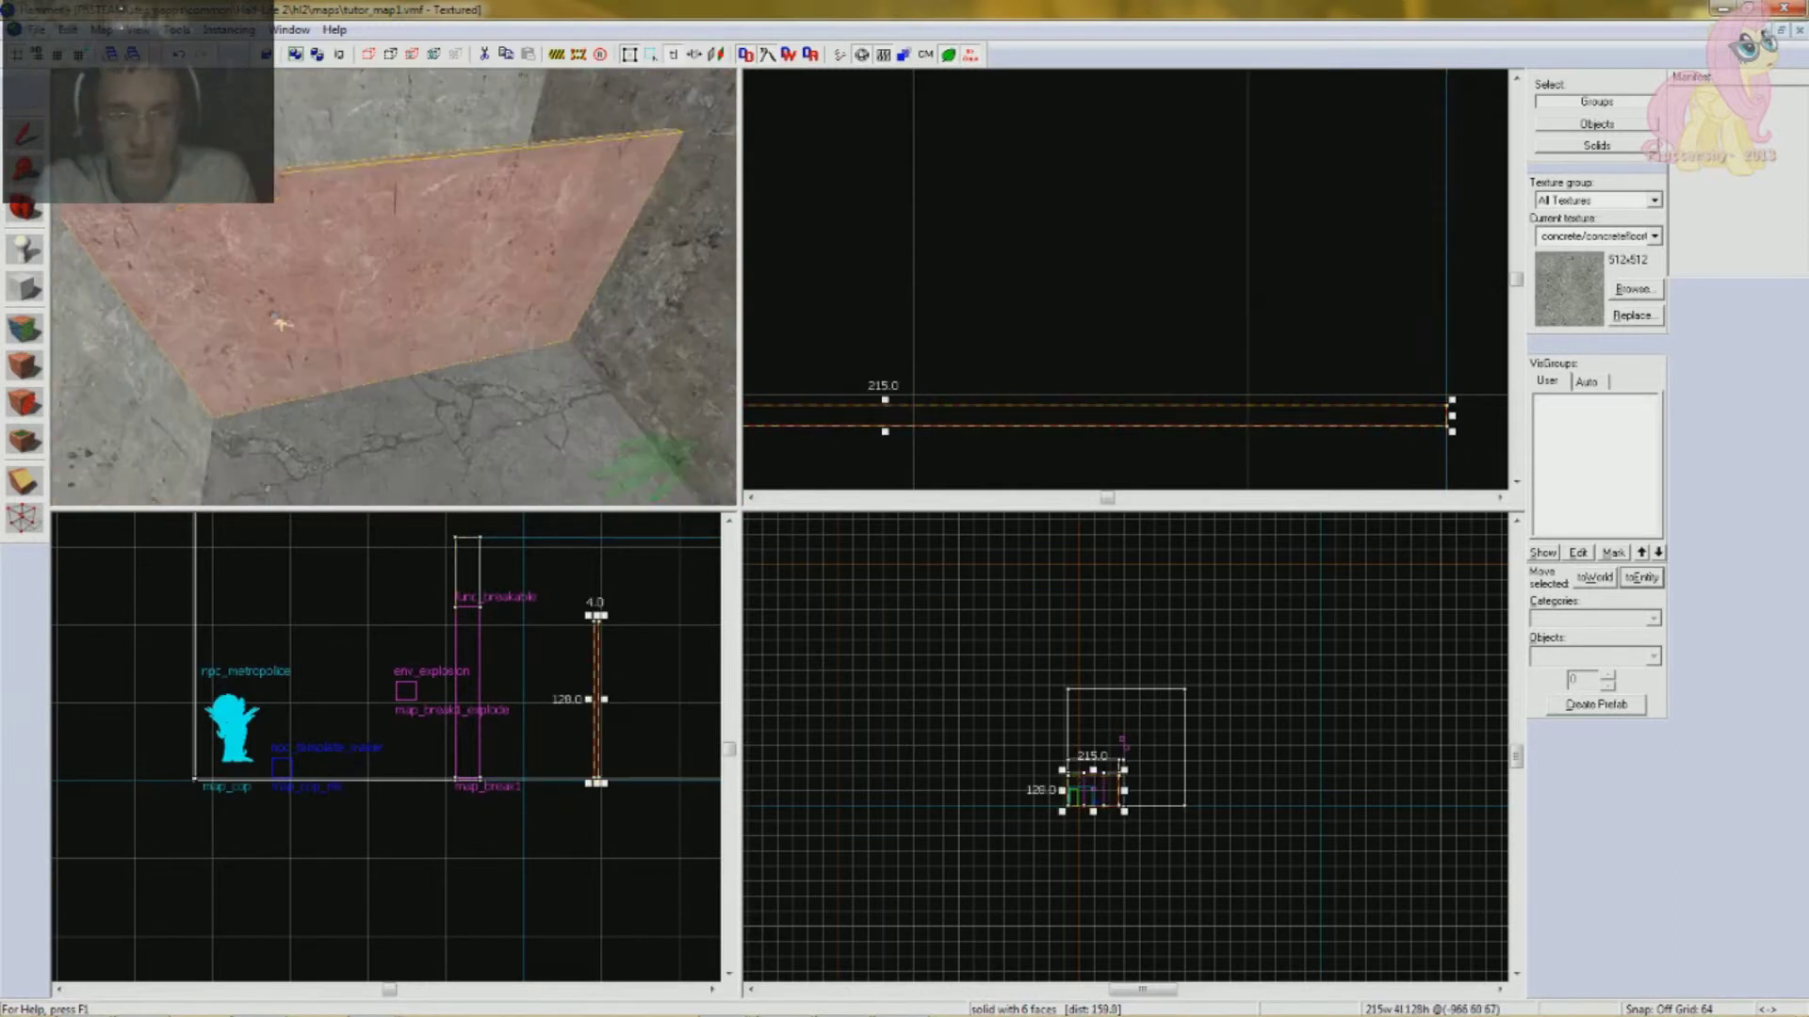
- Find the tools/toolstrigger texture by filtering for "trigger" and apply it to all faces of the thin block
{"action": "left_click", "coordinate": [25, 332]}
{"action": "left_click", "coordinate": [841, 595]}
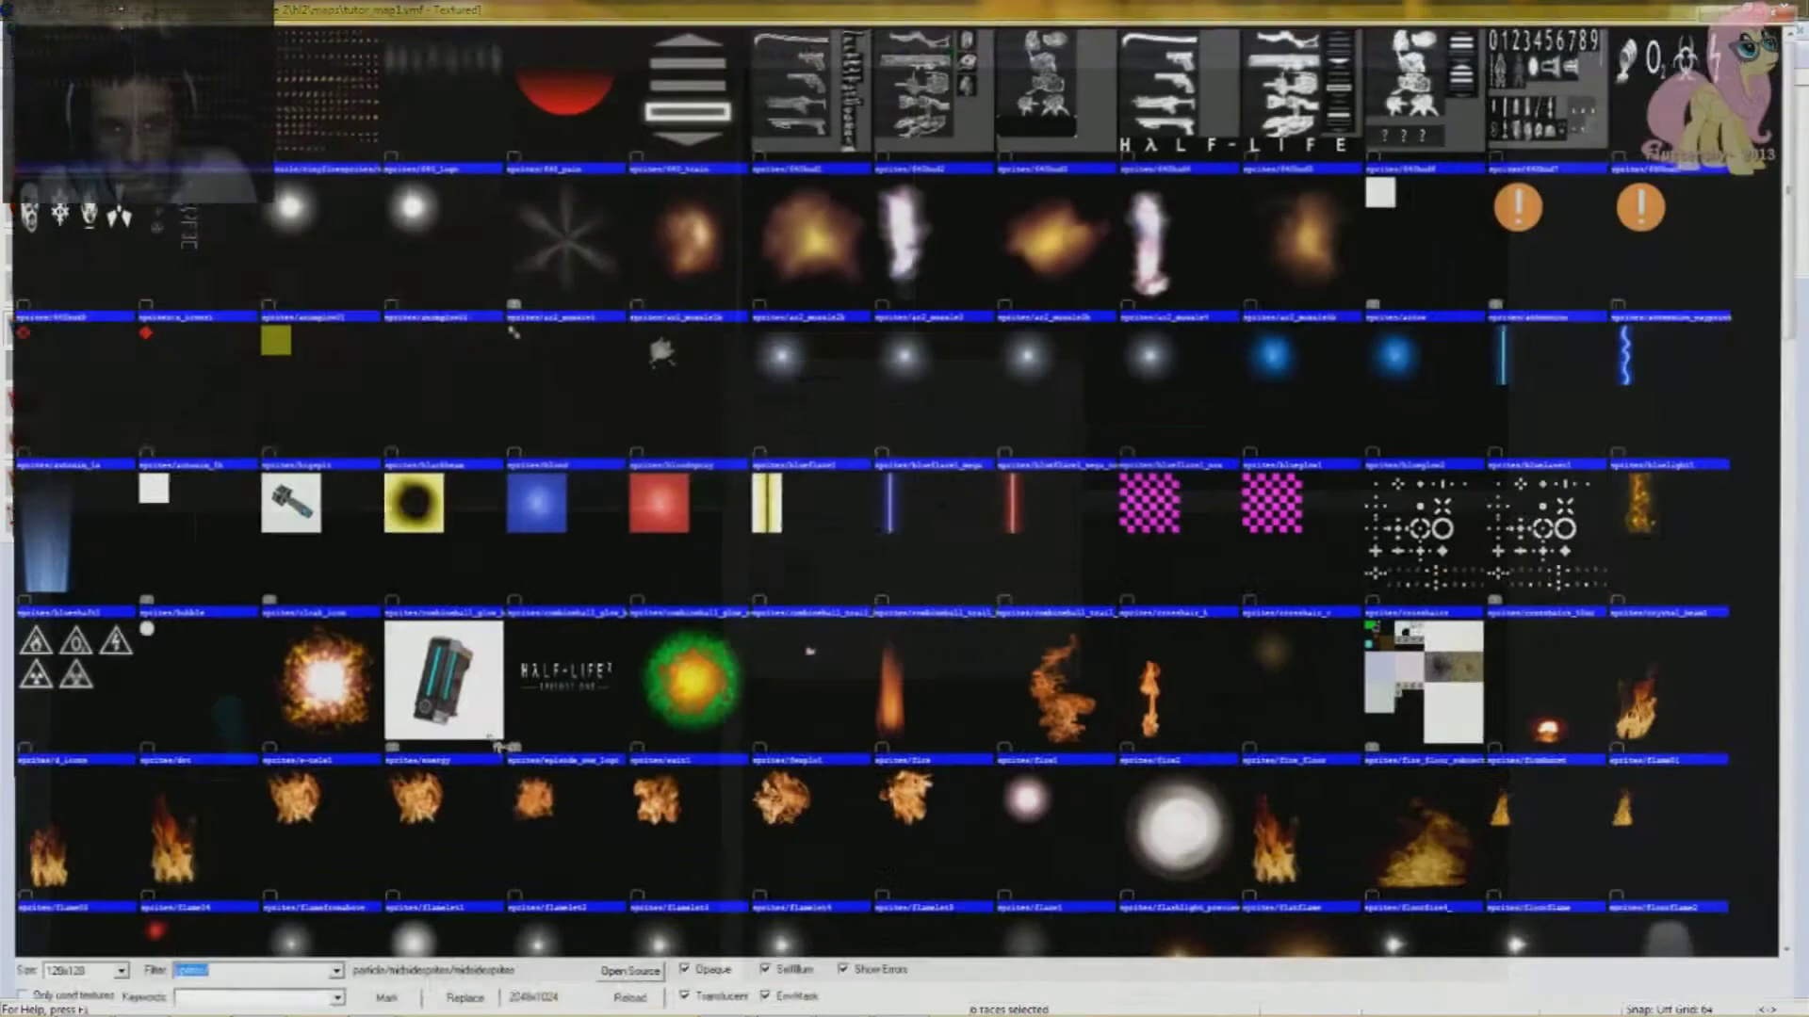
{"action": "type", "text": "tr"}
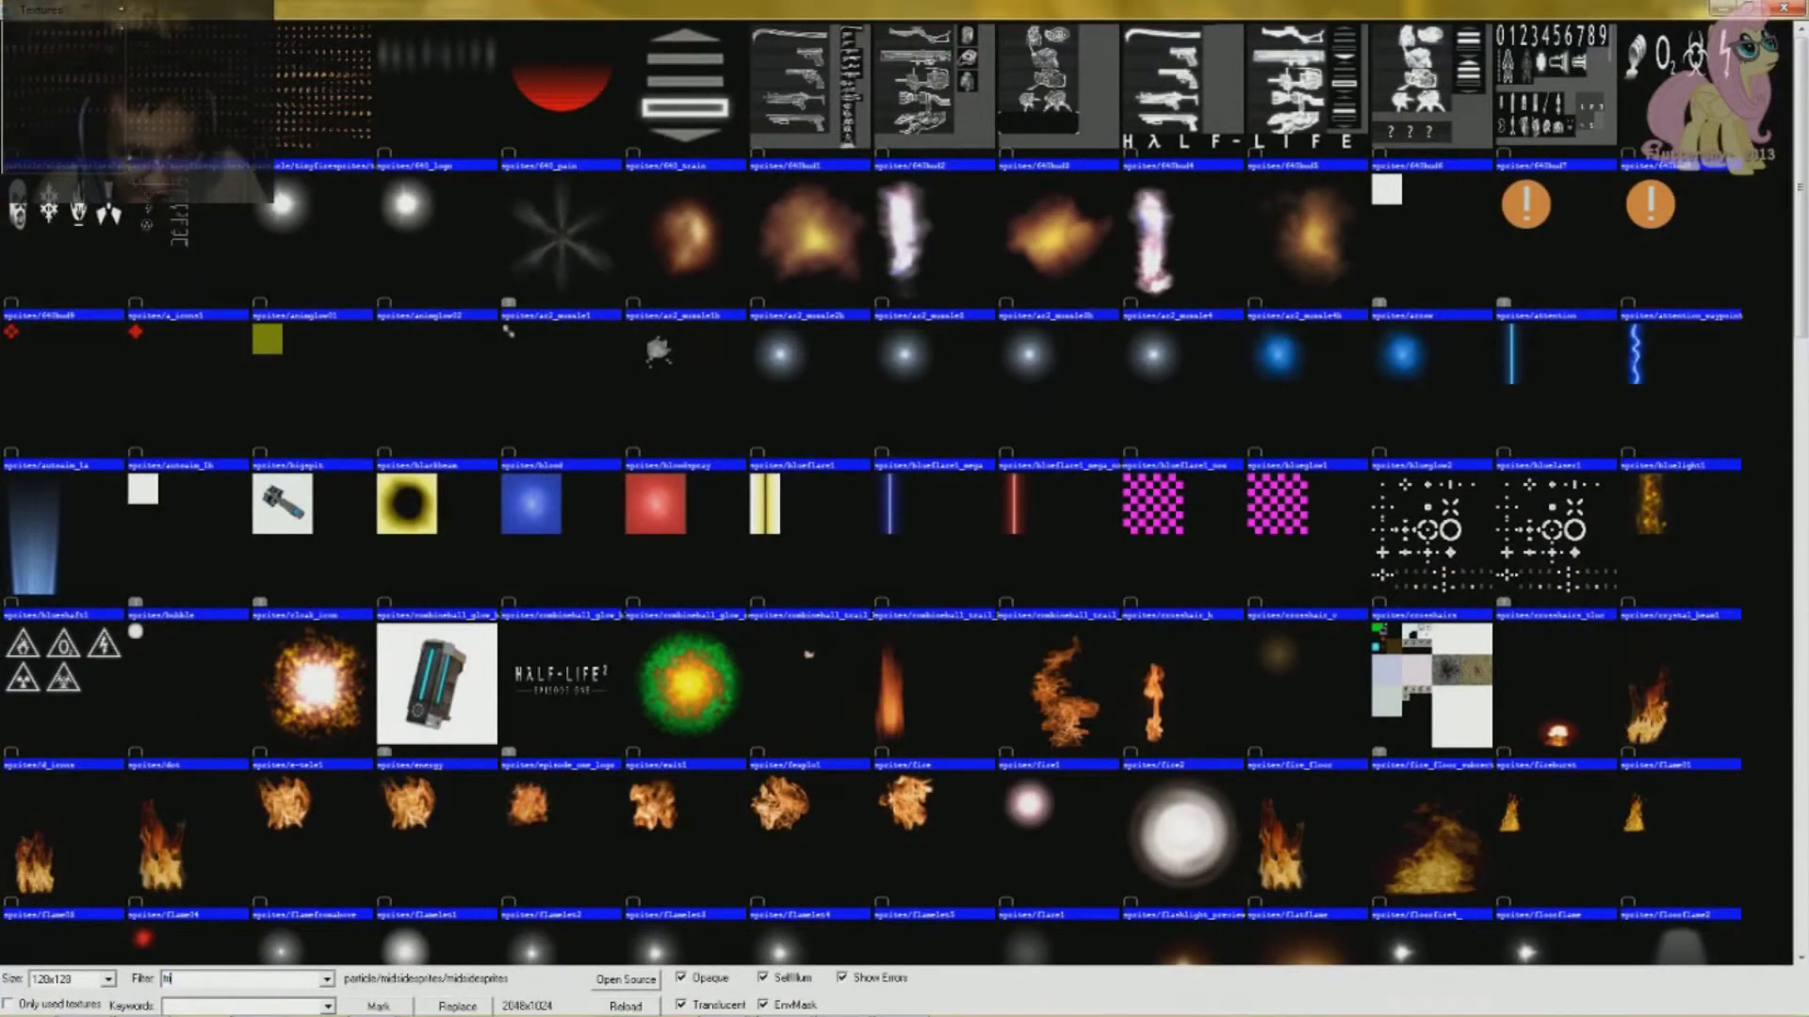
{"action": "type", "text": "igger"}
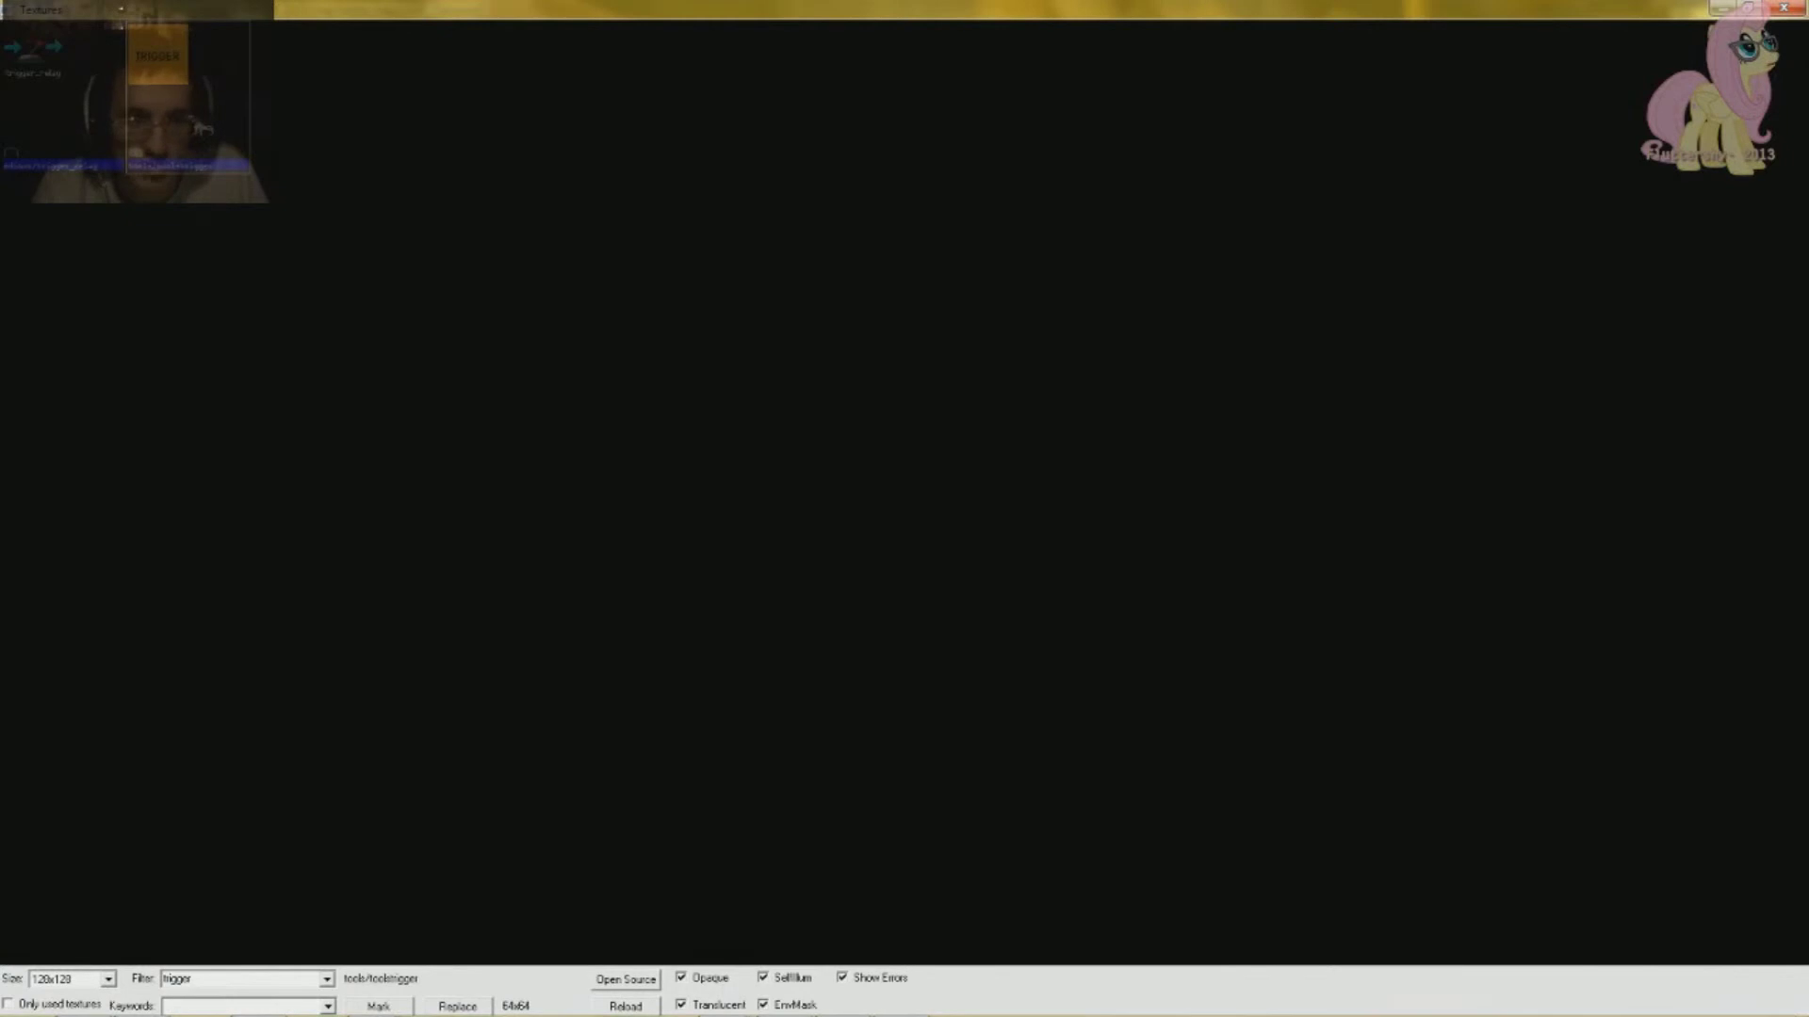
{"action": "double_click", "coordinate": [191, 120]}
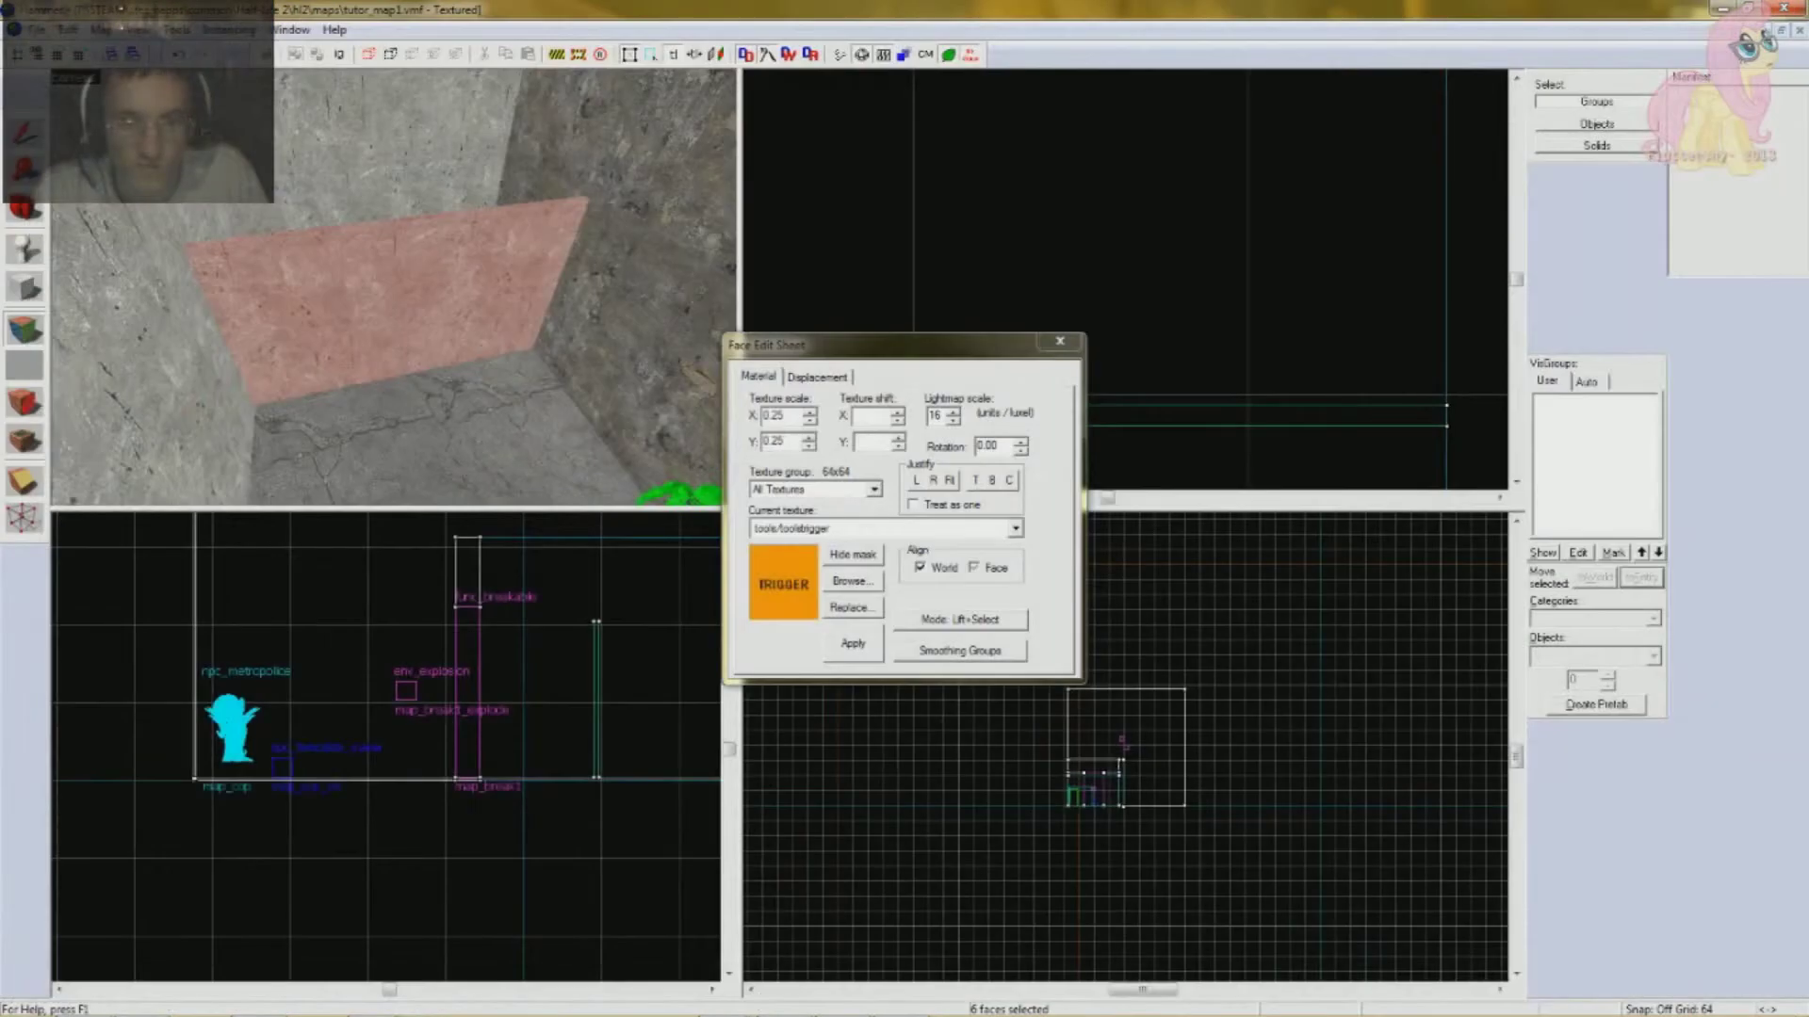
{"action": "left_click", "coordinate": [859, 646]}
{"action": "left_click", "coordinate": [404, 323]}
{"action": "left_click", "coordinate": [1059, 341]}
{"action": "scroll", "coordinate": [396, 287], "scroll_direction": "up", "scroll_amount": 2}
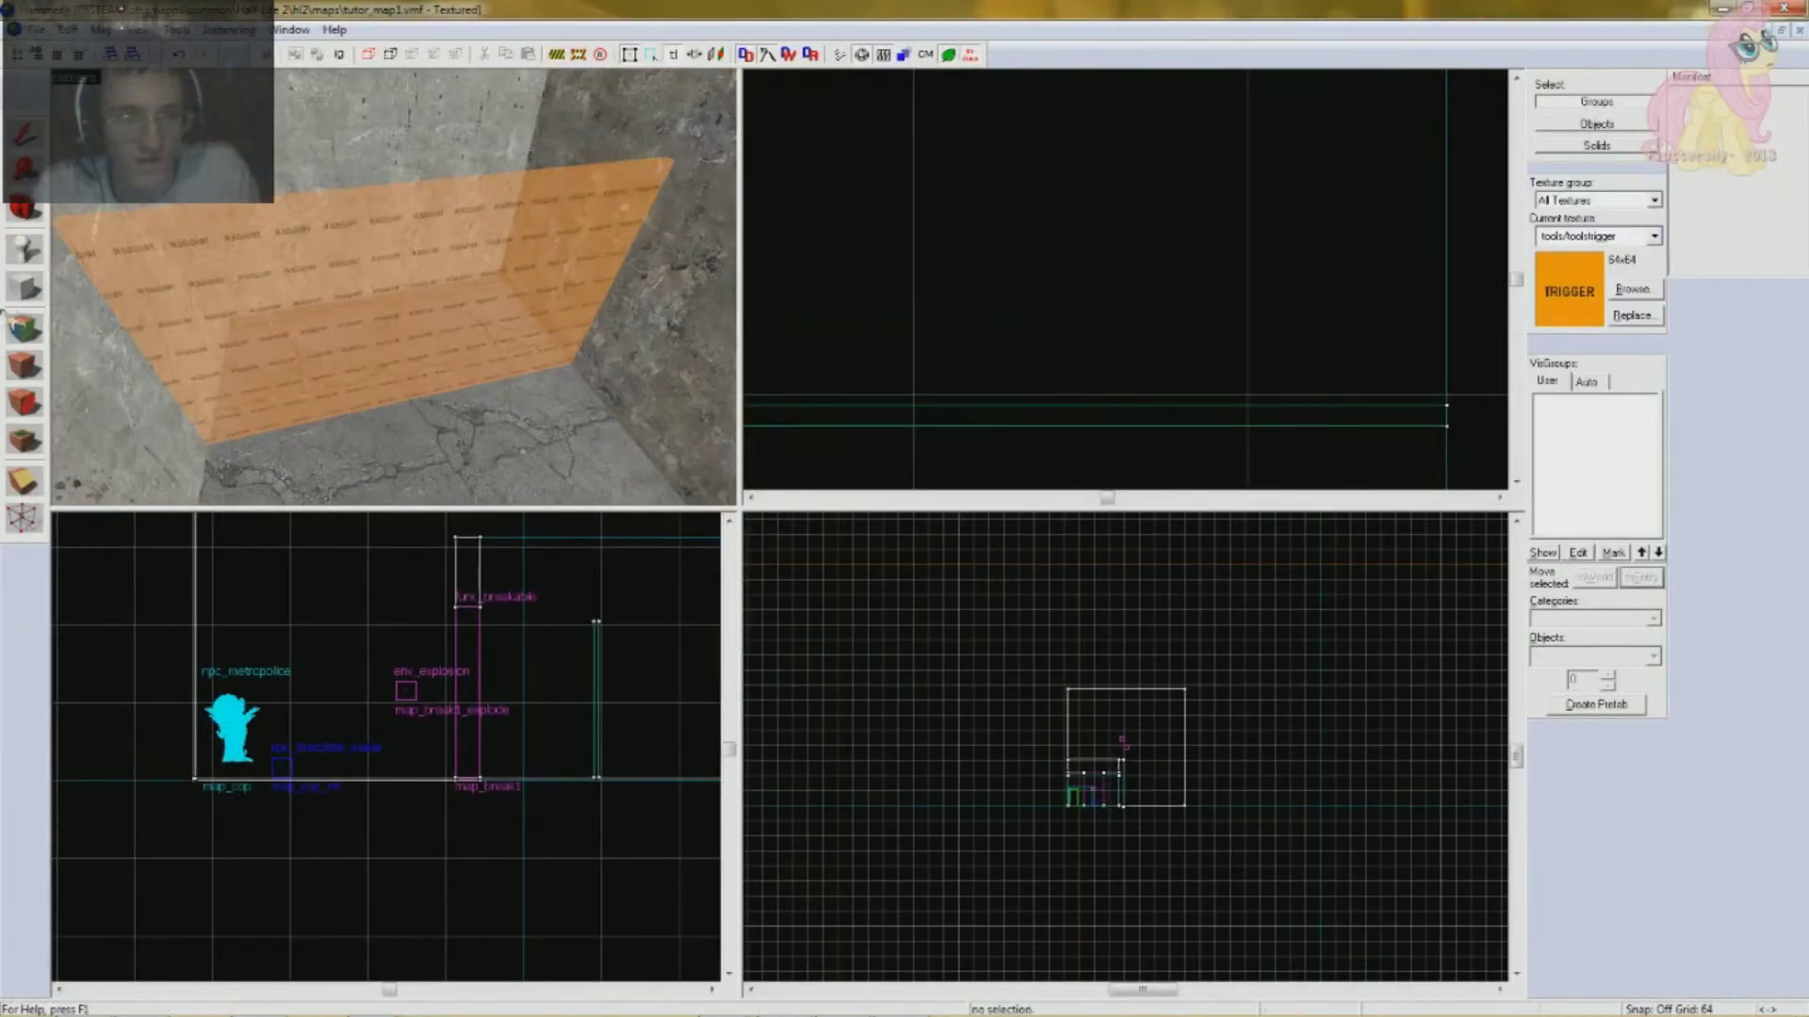
- Make the concrete floor texture the current texture again
{"action": "left_click", "coordinate": [24, 329]}
{"action": "left_click", "coordinate": [286, 222]}
{"action": "left_click", "coordinate": [1059, 341]}
{"action": "scroll", "coordinate": [594, 347], "scroll_direction": "down", "scroll_amount": 2}
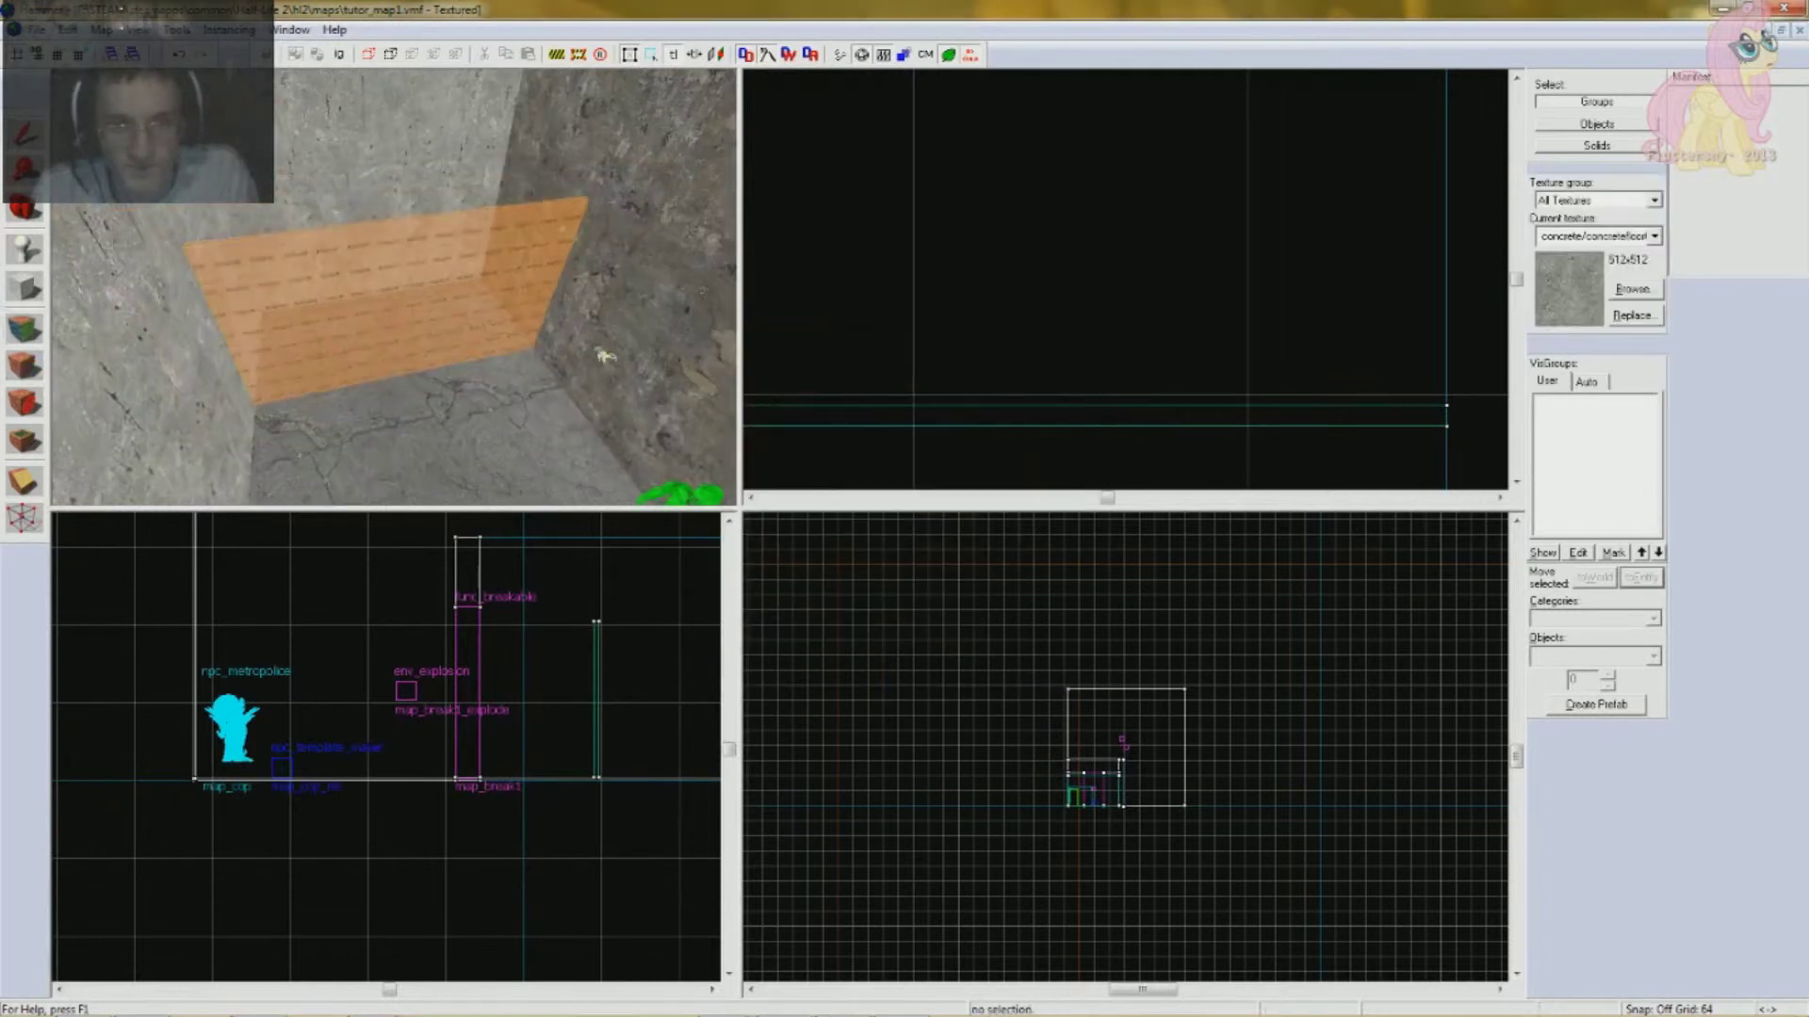
{"action": "double_click", "coordinate": [385, 310]}
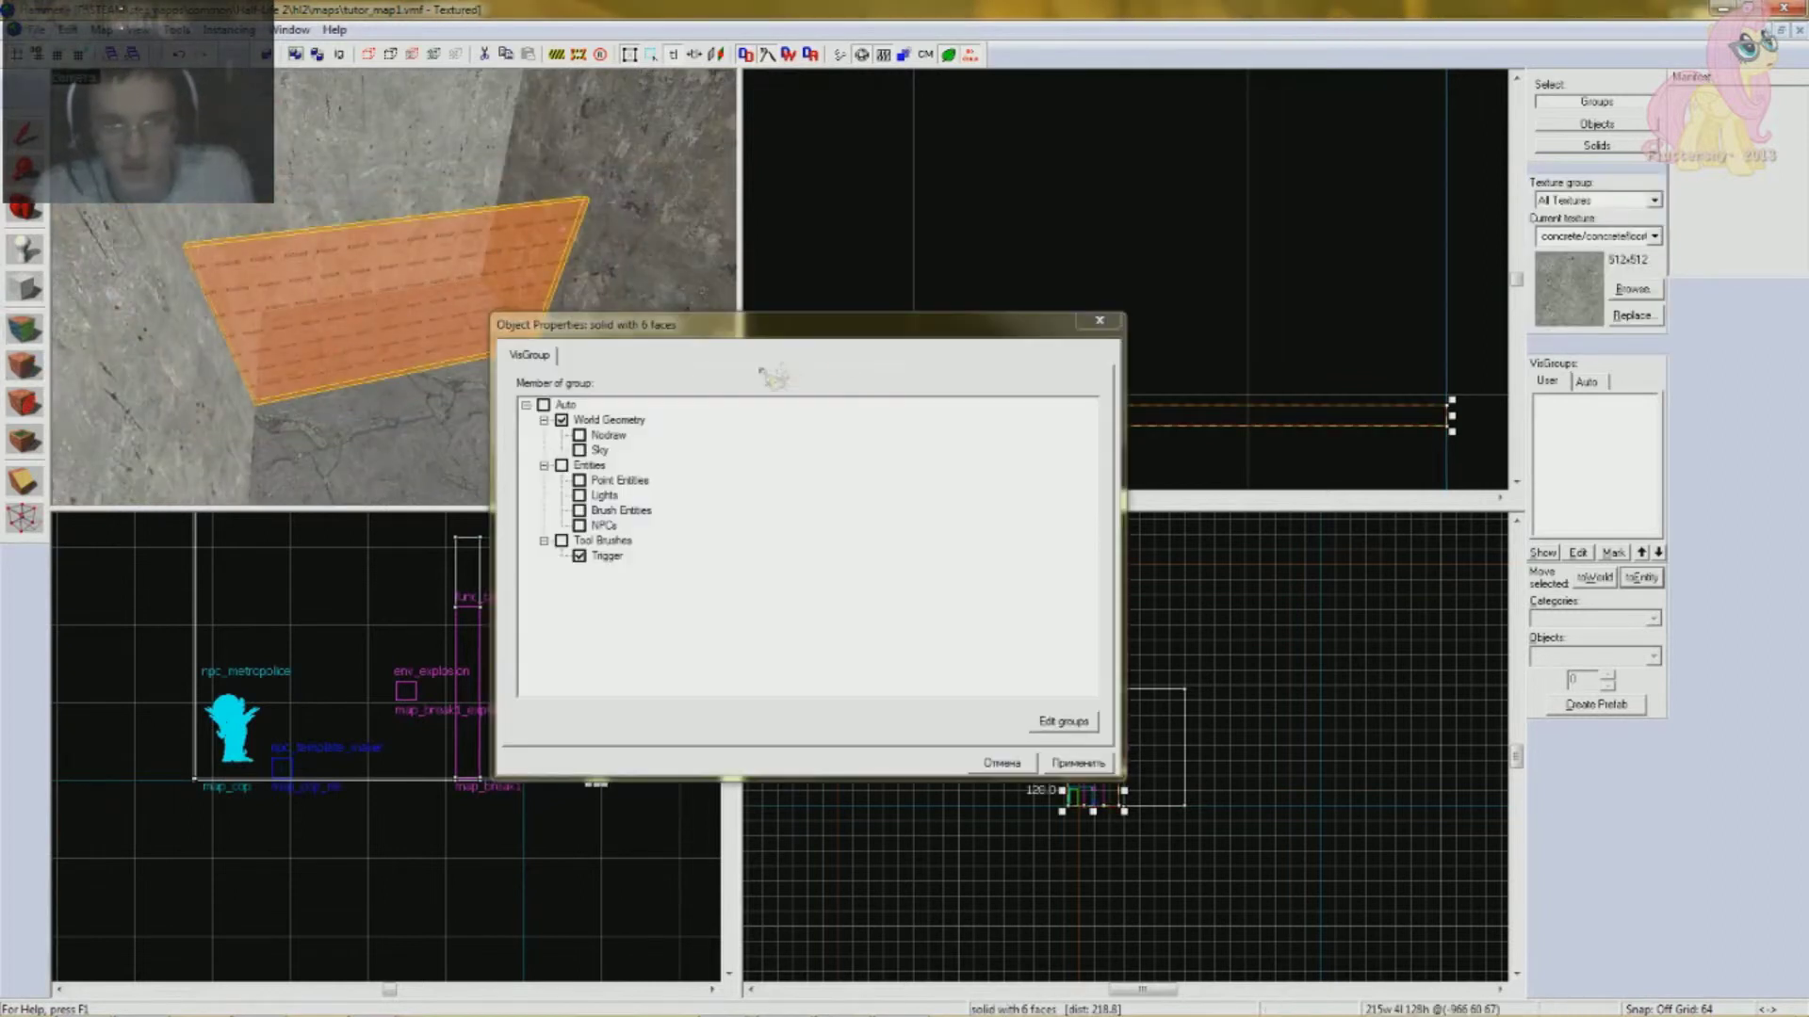
{"action": "left_click", "coordinate": [1100, 320]}
{"action": "left_click", "coordinate": [544, 304]}
- Turn the trigger-textured block into a brush entity and set its class to trigger_once
{"action": "left_click", "coordinate": [387, 298]}
{"action": "scroll", "coordinate": [387, 299], "scroll_direction": "up", "scroll_amount": 2}
{"action": "scroll", "coordinate": [392, 307], "scroll_direction": "down", "scroll_amount": 1}
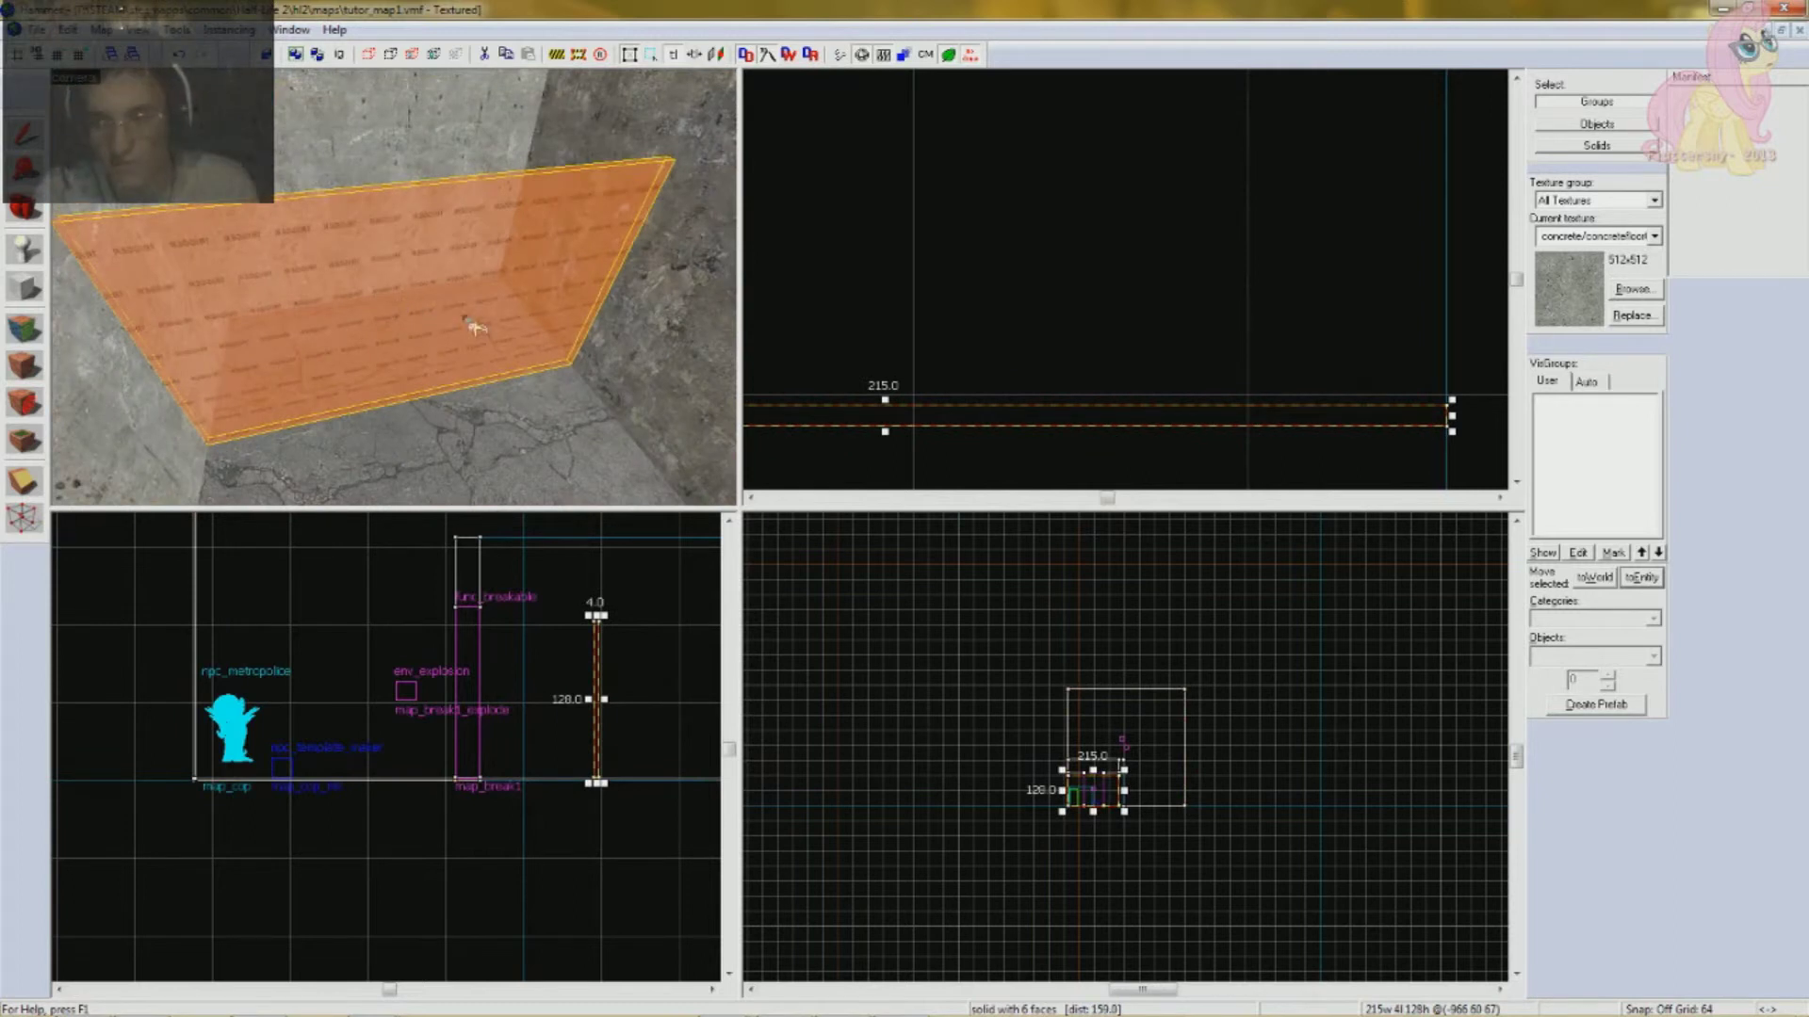
{"action": "left_click", "coordinate": [1641, 577]}
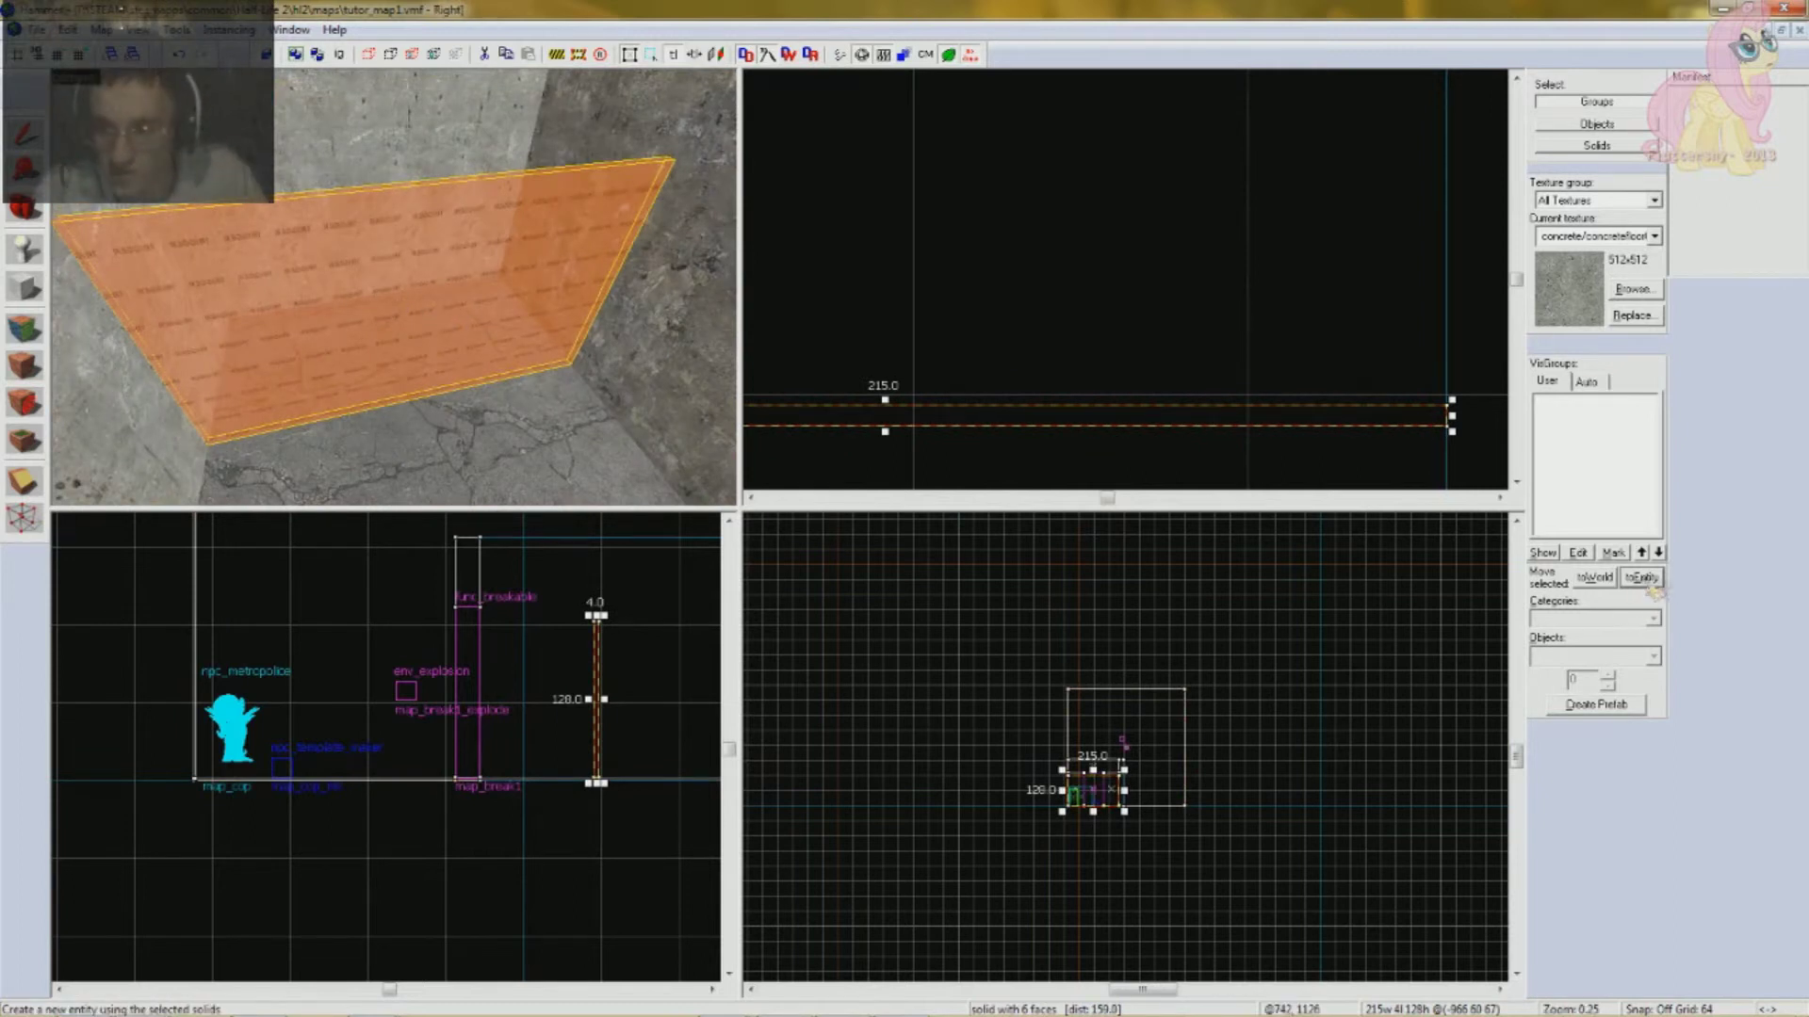
{"action": "left_click", "coordinate": [602, 397]}
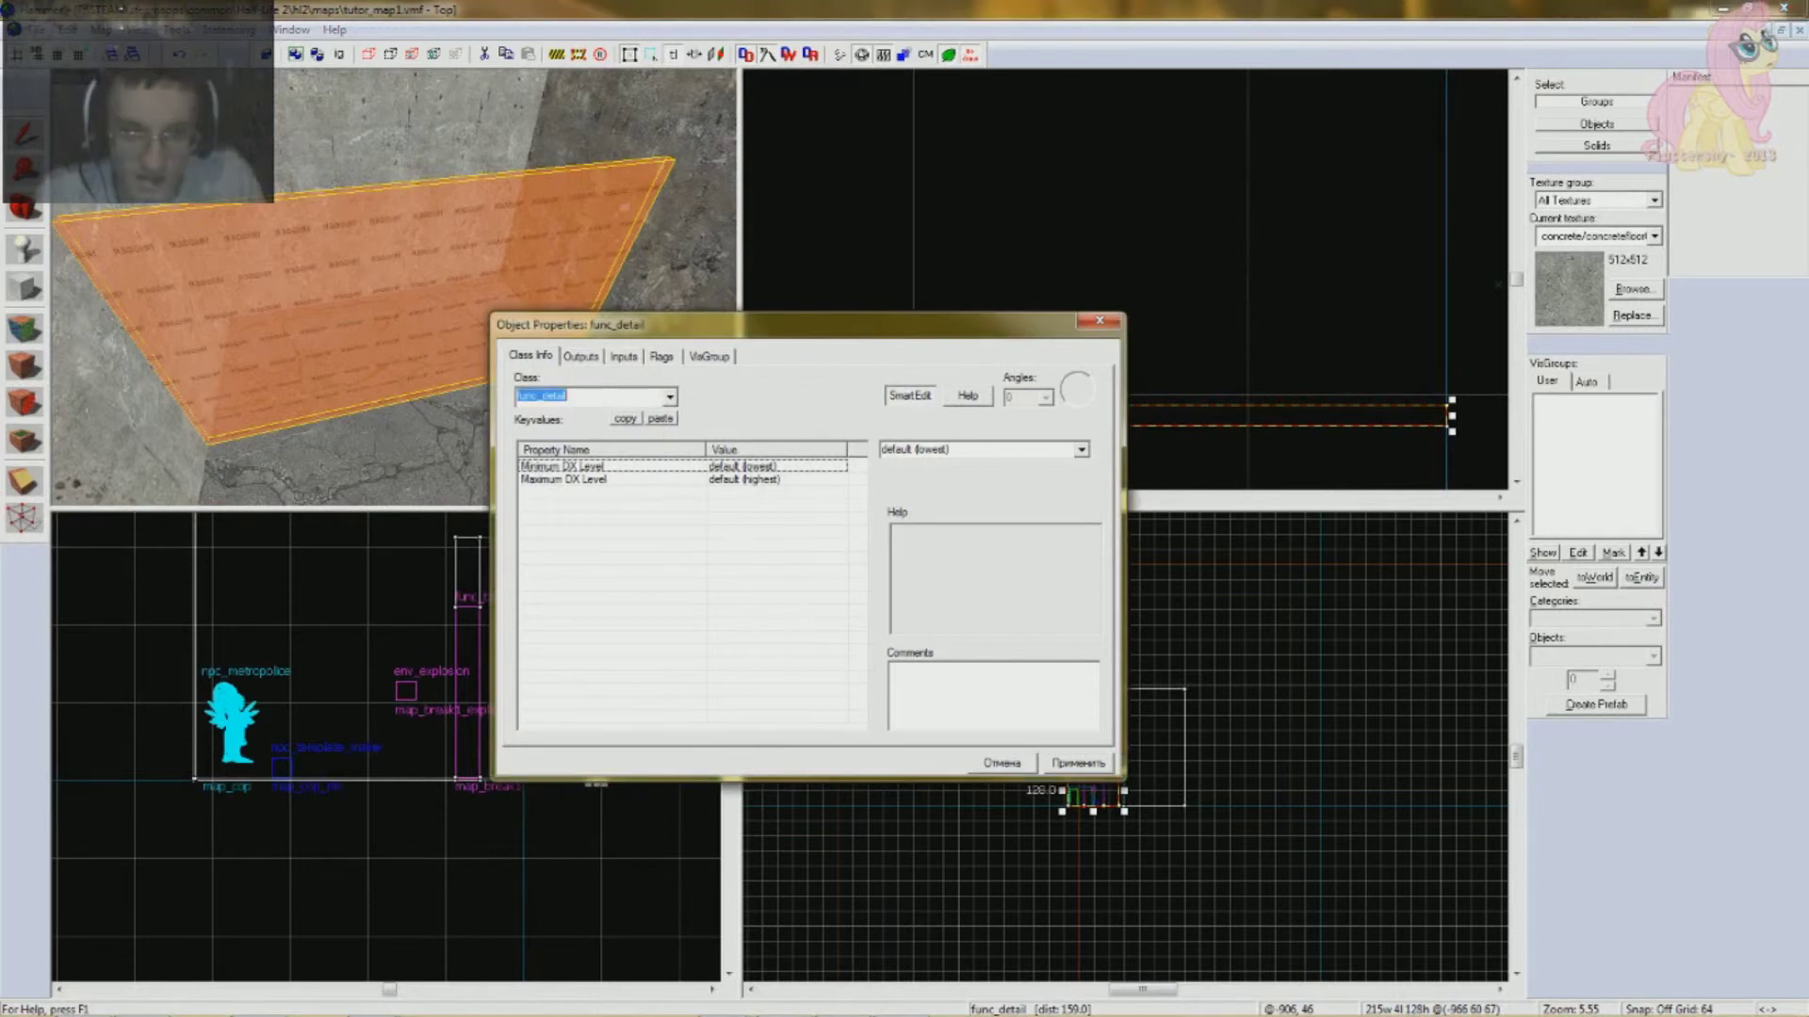
{"action": "type", "text": "trigger_once"}
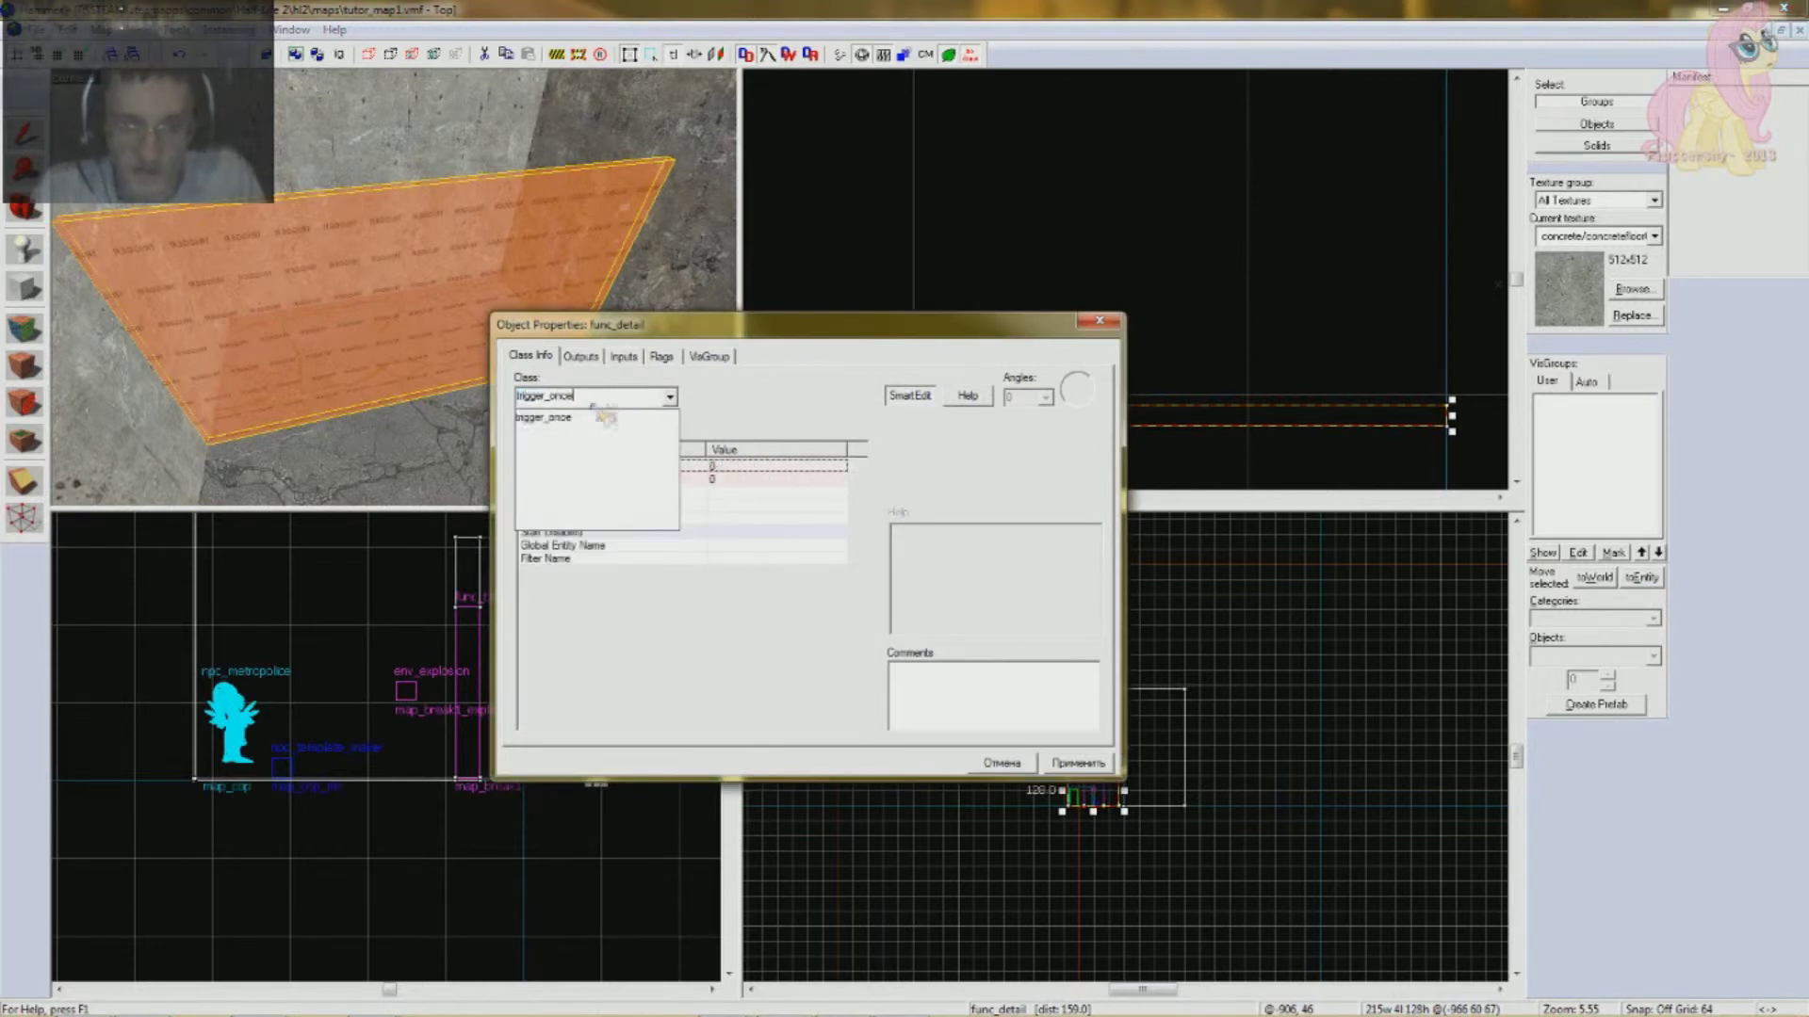
{"action": "left_click", "coordinate": [1079, 763]}
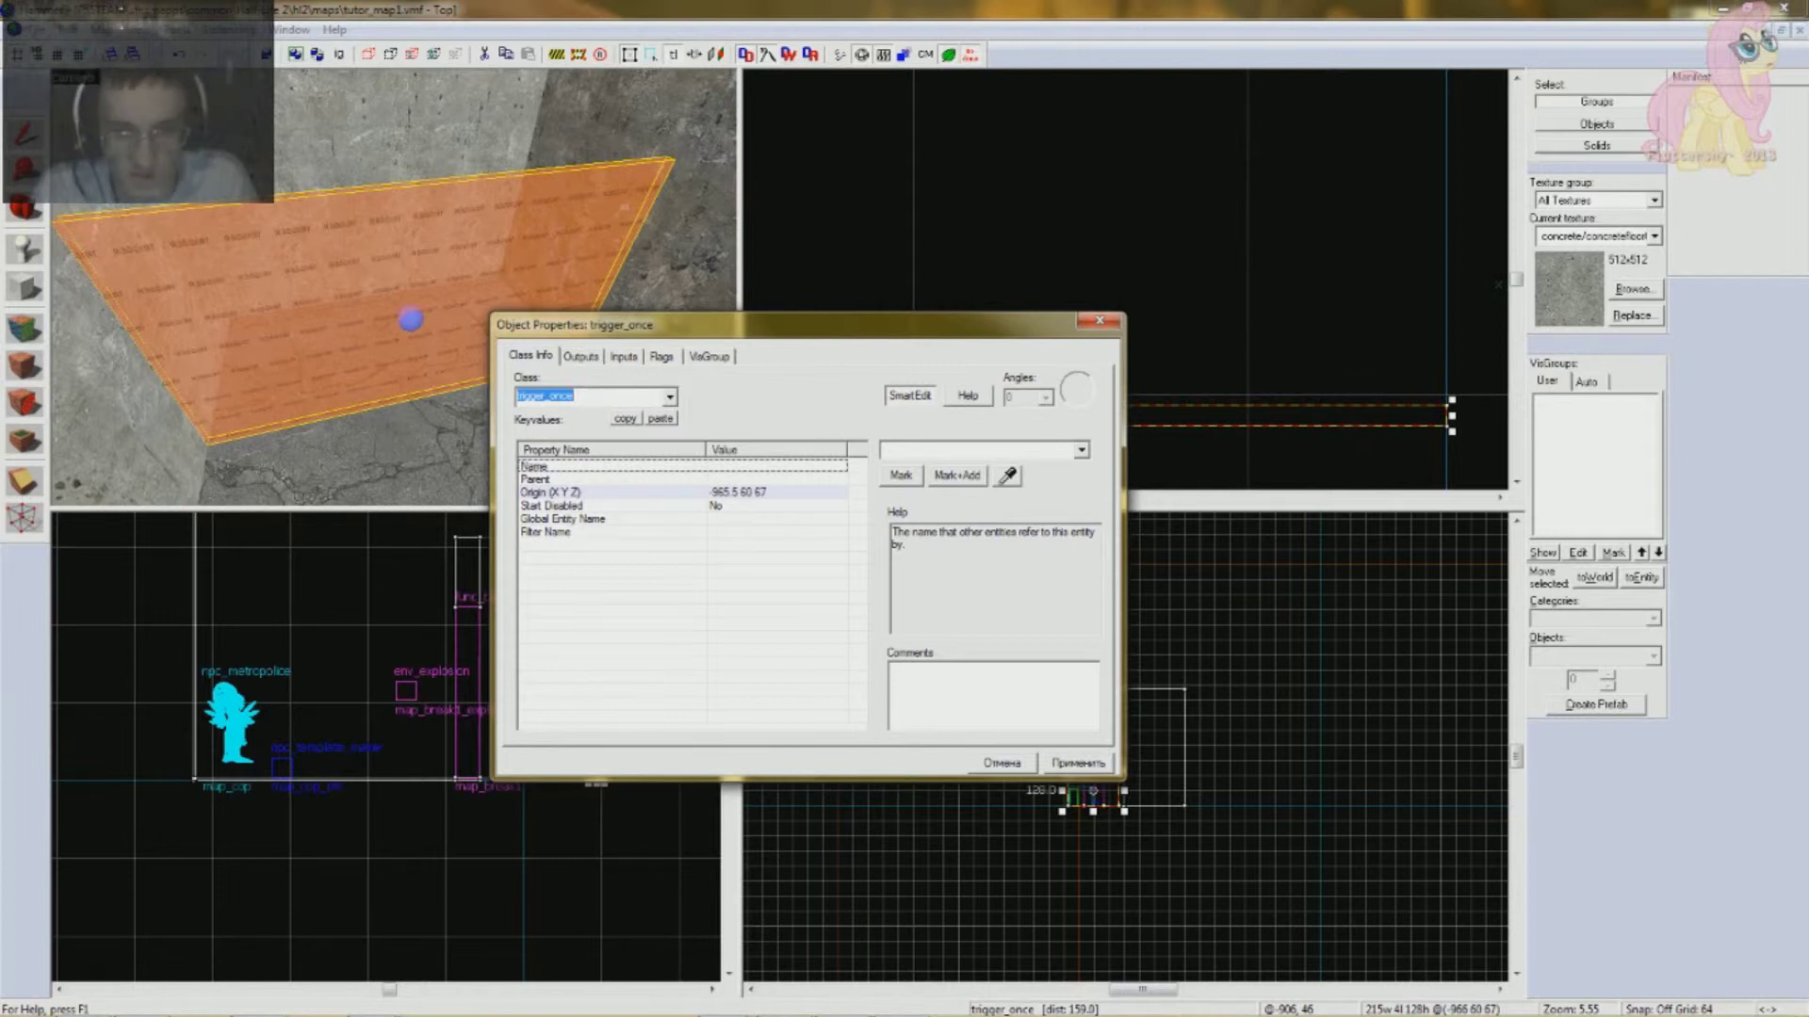
- Review the trigger_once keyvalues such as Name and Start Disabled, and check its flags, including Clients
{"action": "left_click", "coordinate": [569, 489]}
{"action": "left_click", "coordinate": [569, 469]}
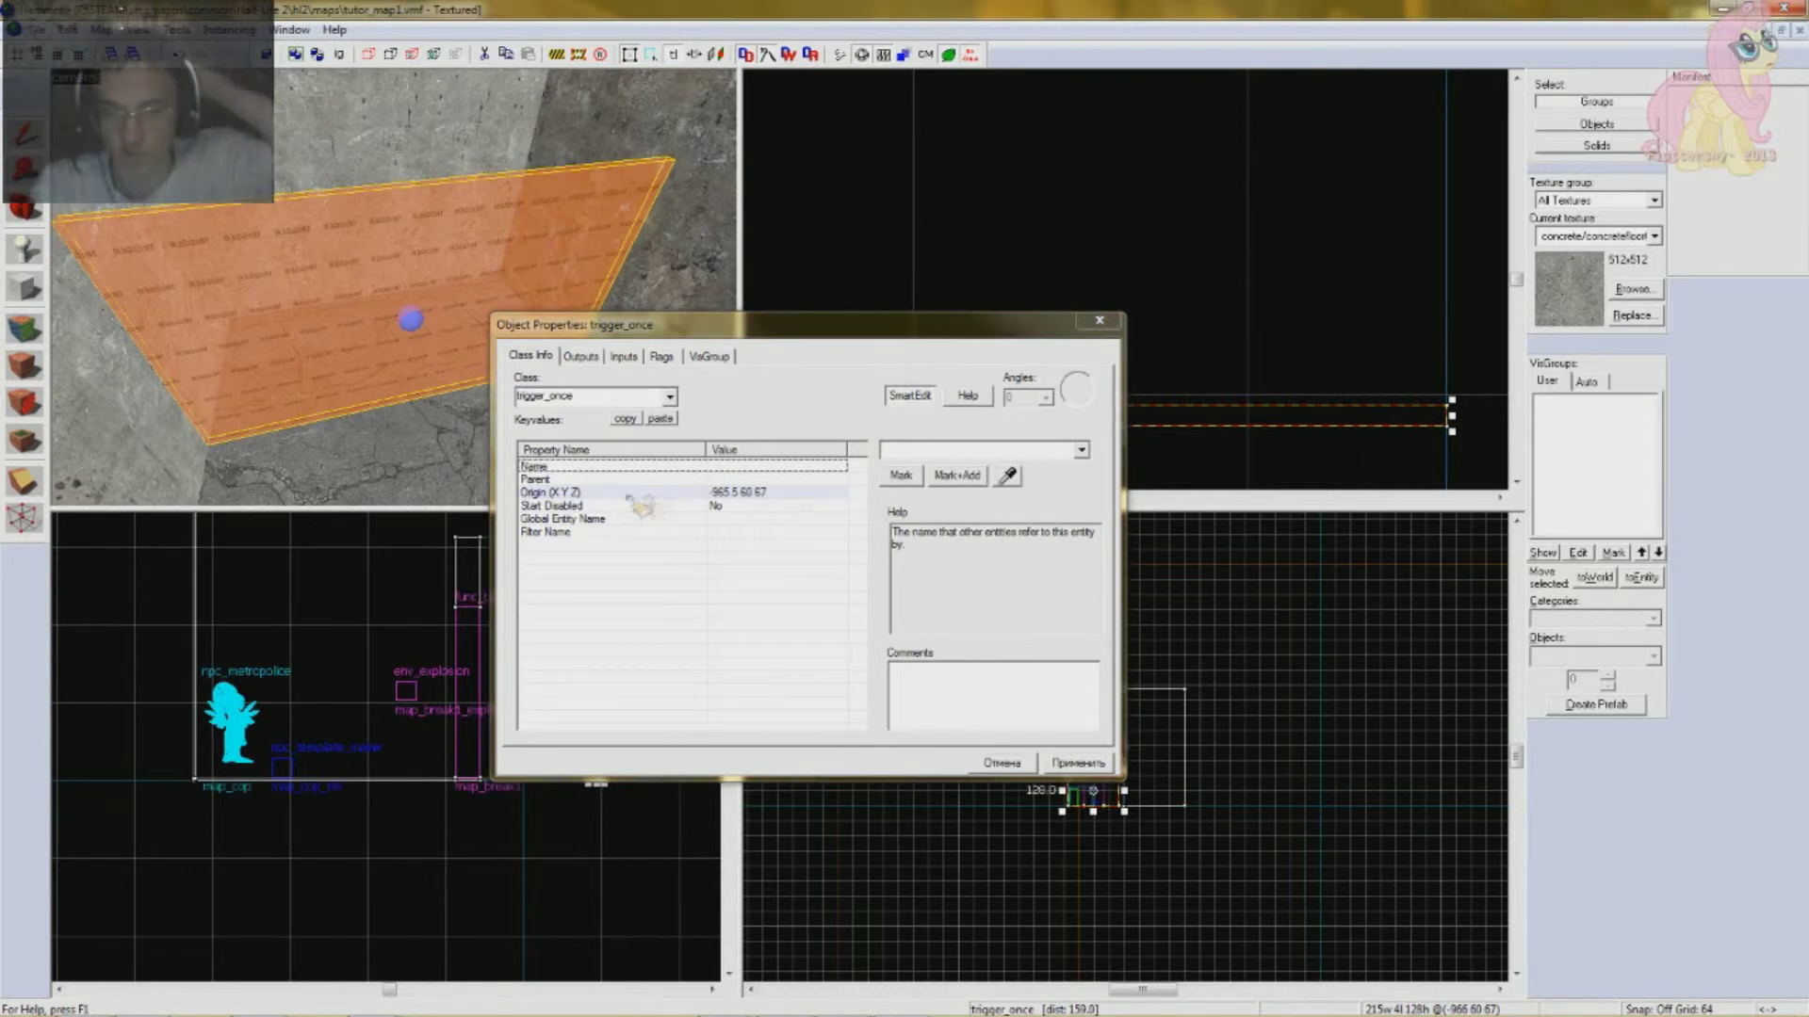
{"action": "left_click", "coordinate": [575, 507]}
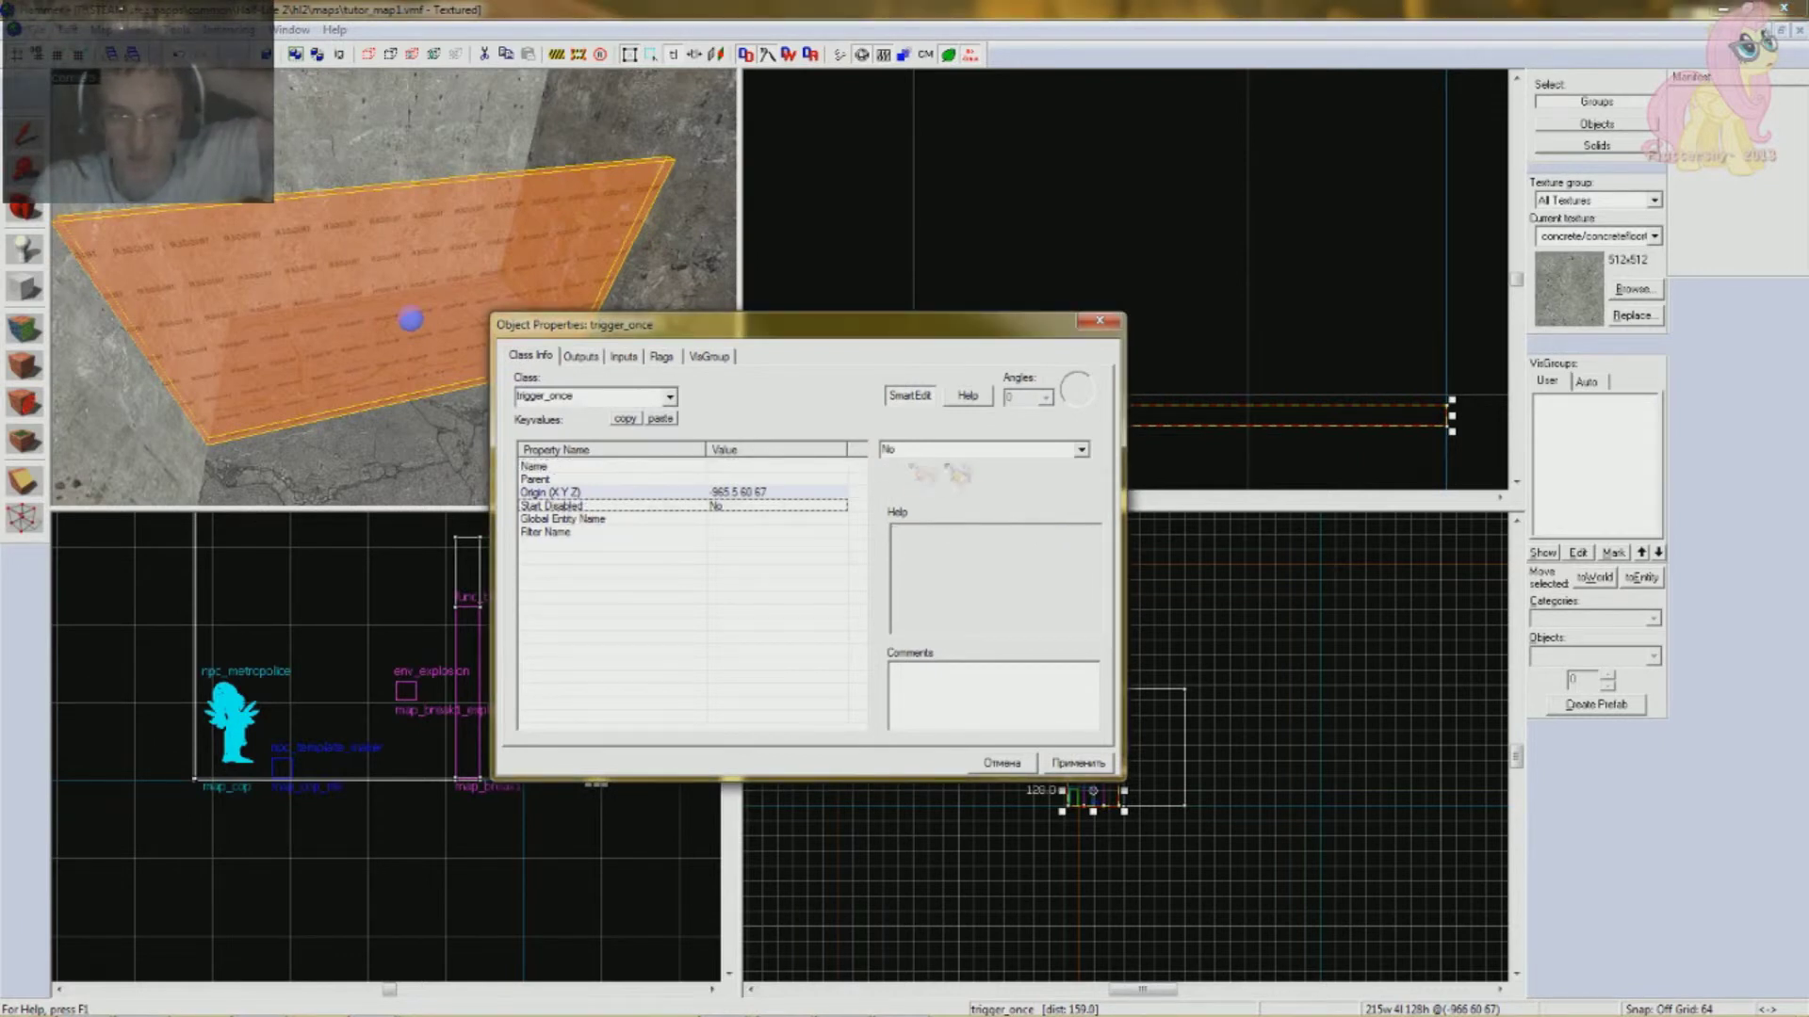
{"action": "left_click", "coordinate": [659, 358]}
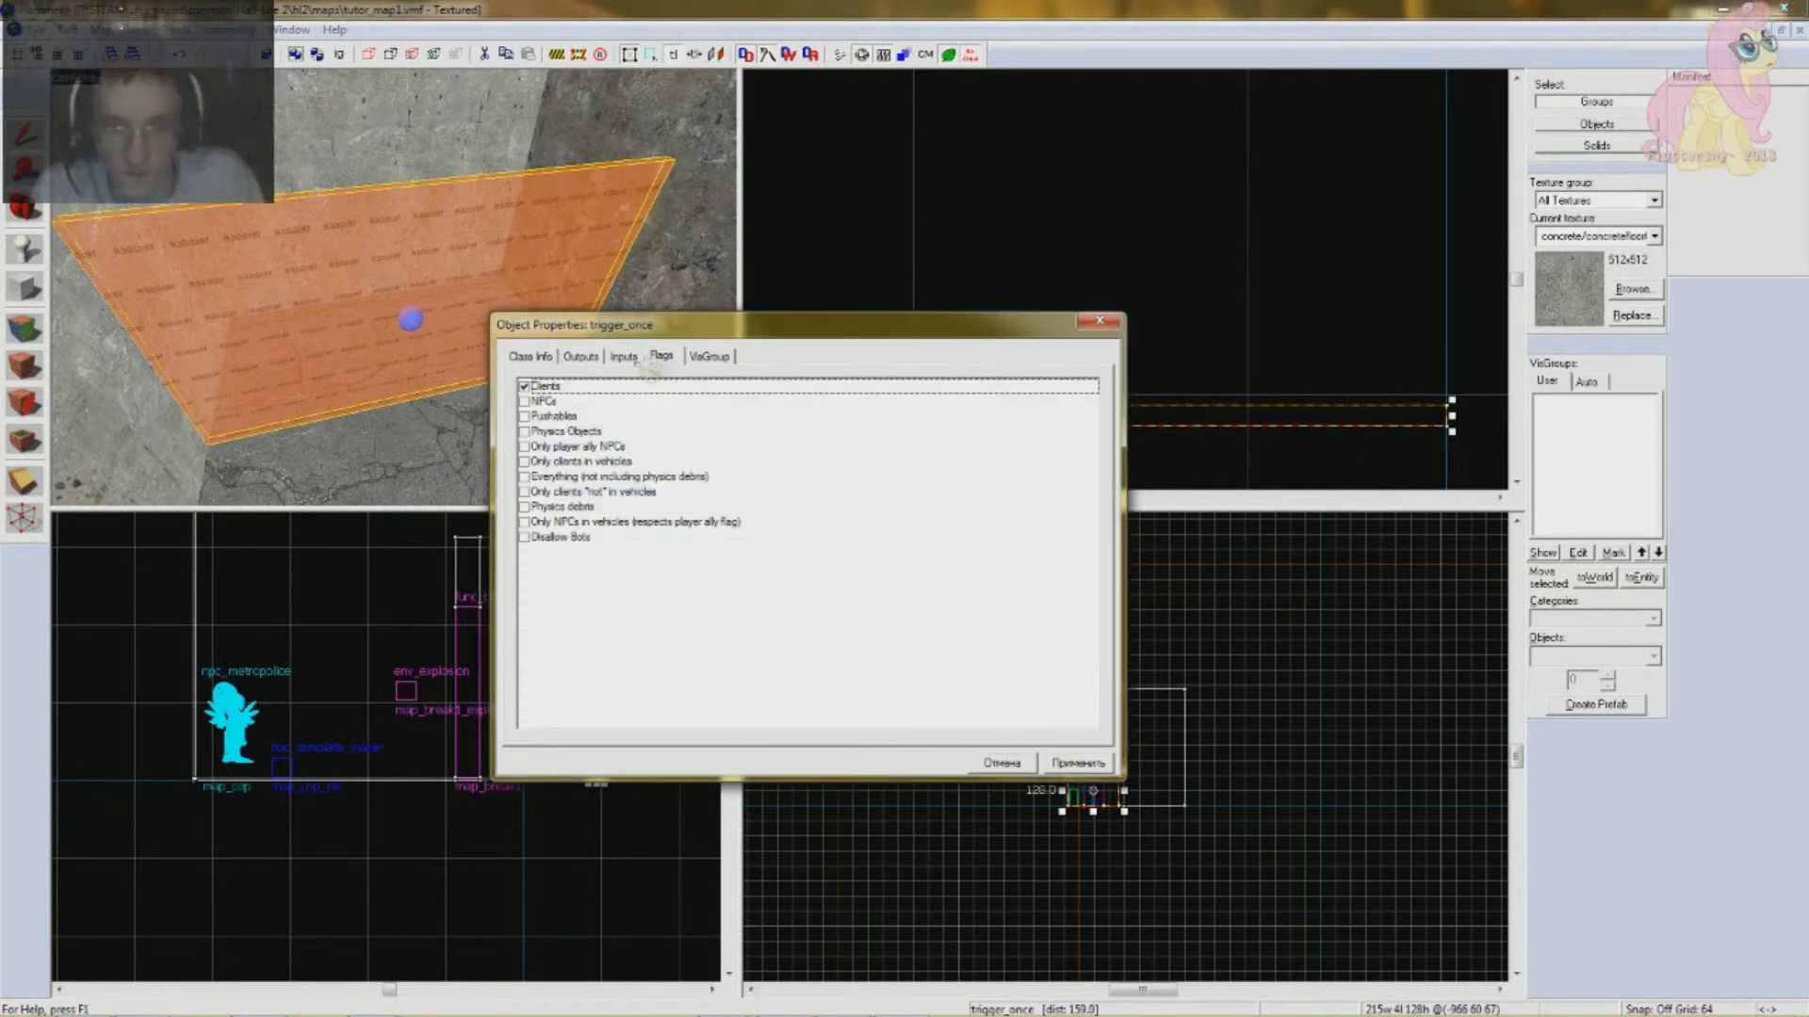
{"action": "left_click", "coordinate": [546, 388]}
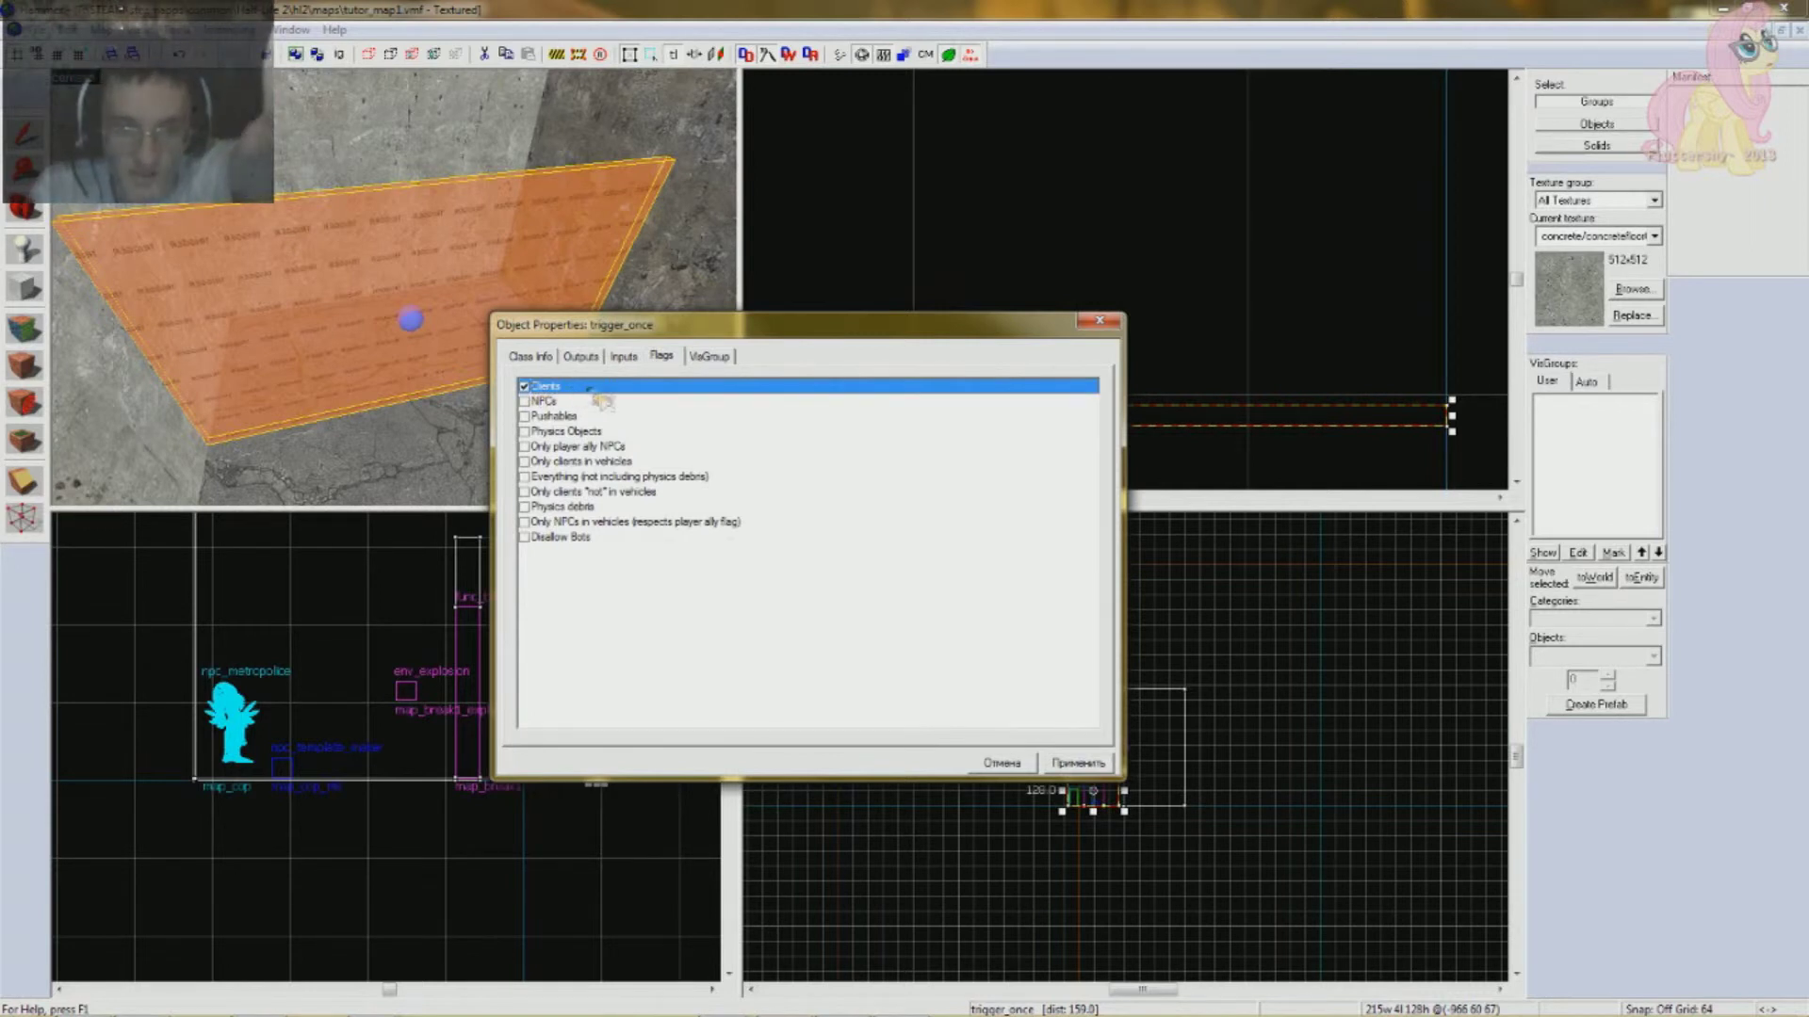
{"action": "left_click", "coordinate": [529, 356]}
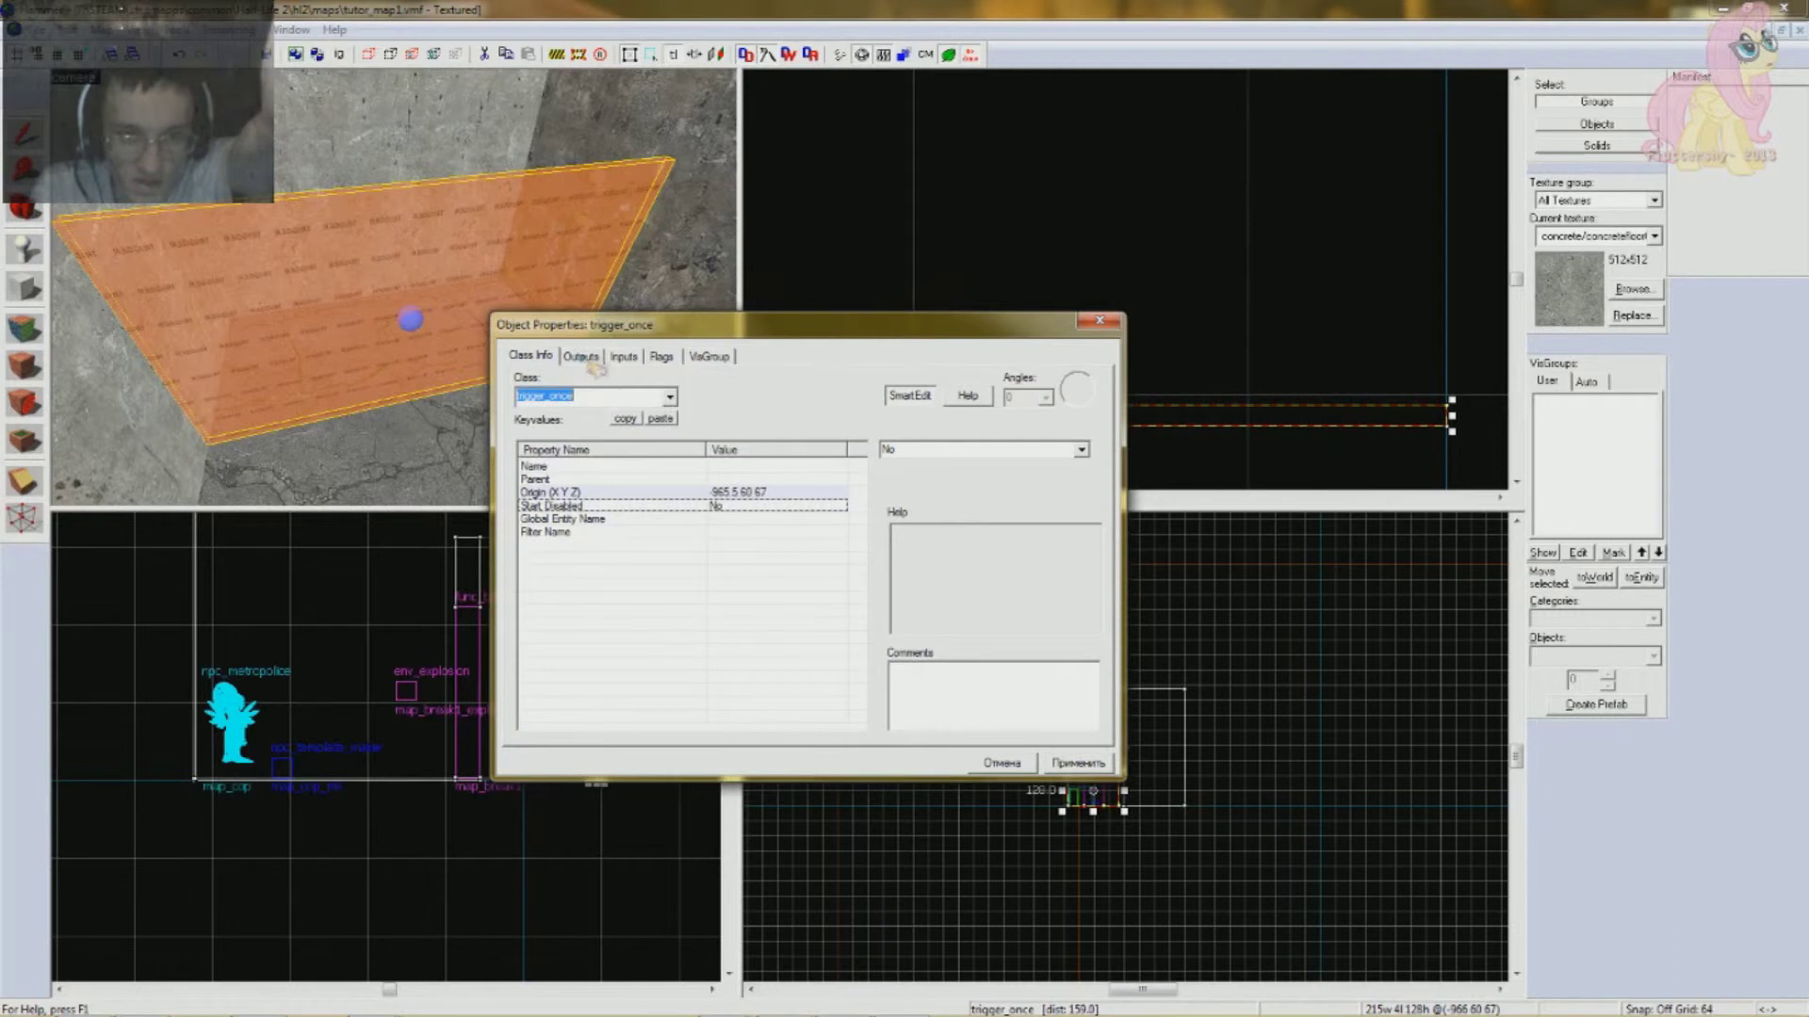
- Add a new output to the trigger_once and set its output name to OnTrigger
{"action": "left_click", "coordinate": [584, 357]}
{"action": "left_click", "coordinate": [620, 720]}
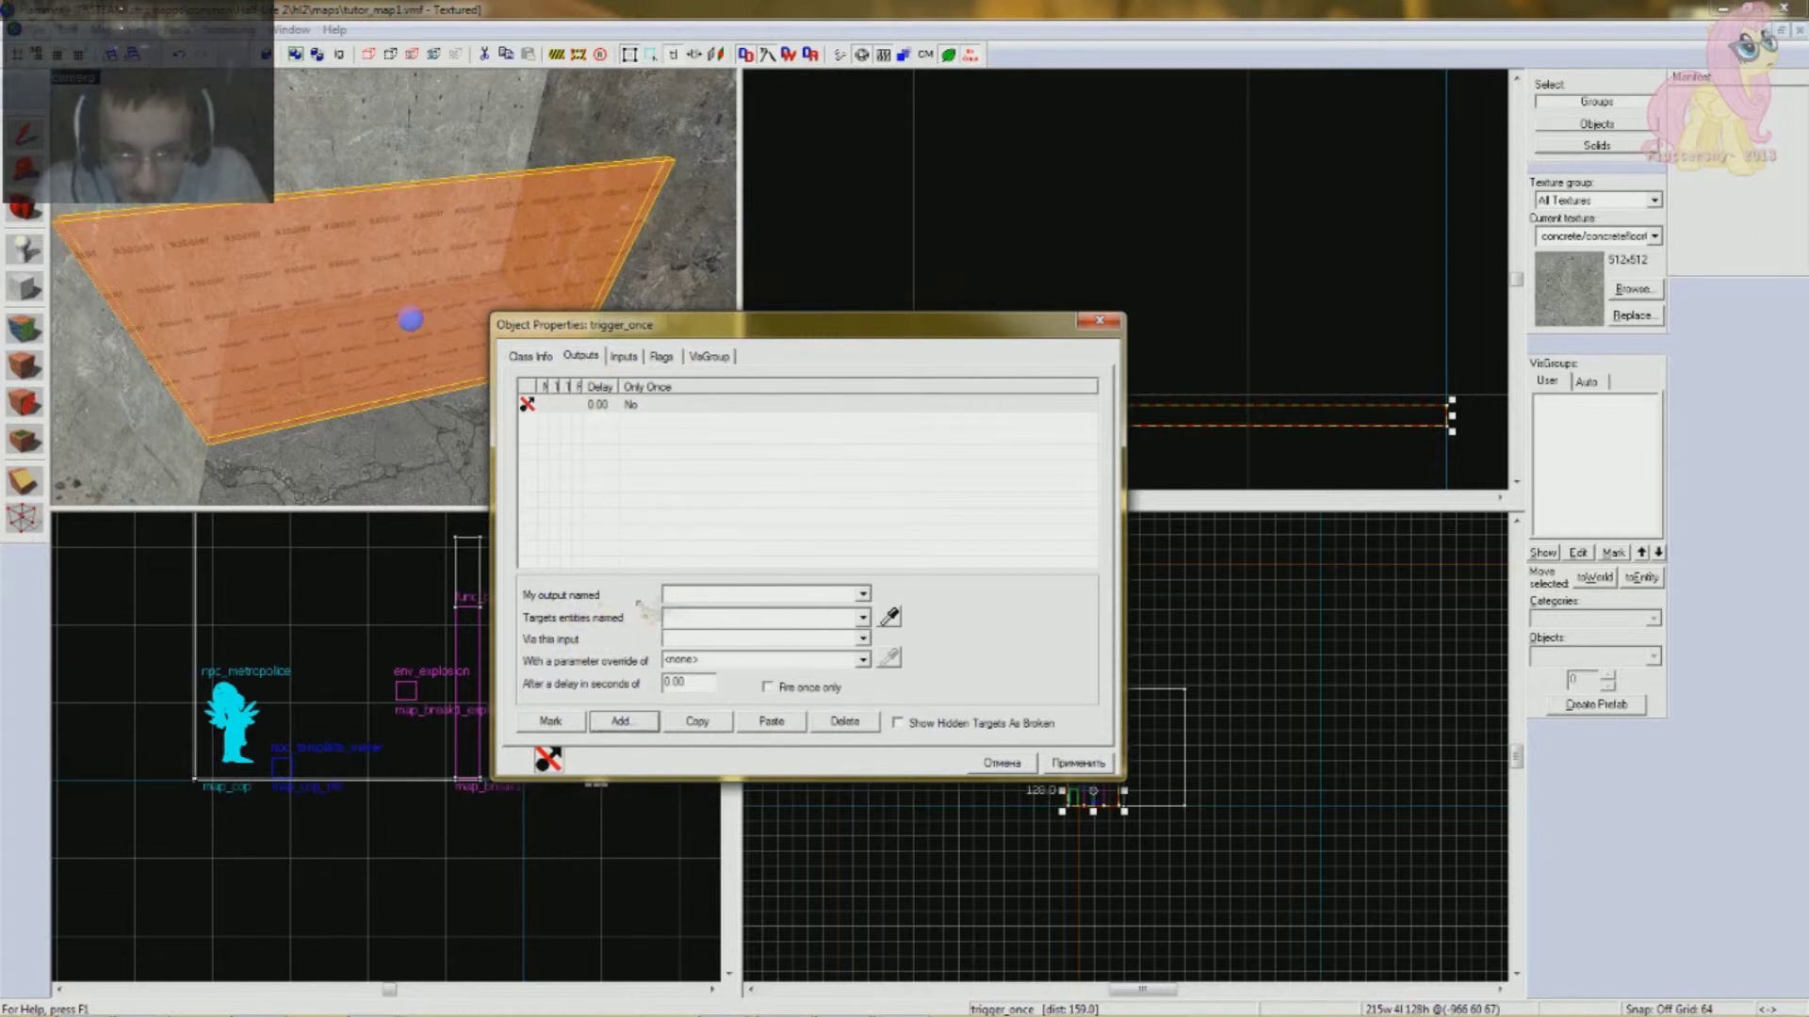
{"action": "type", "text": "OnTrigger"}
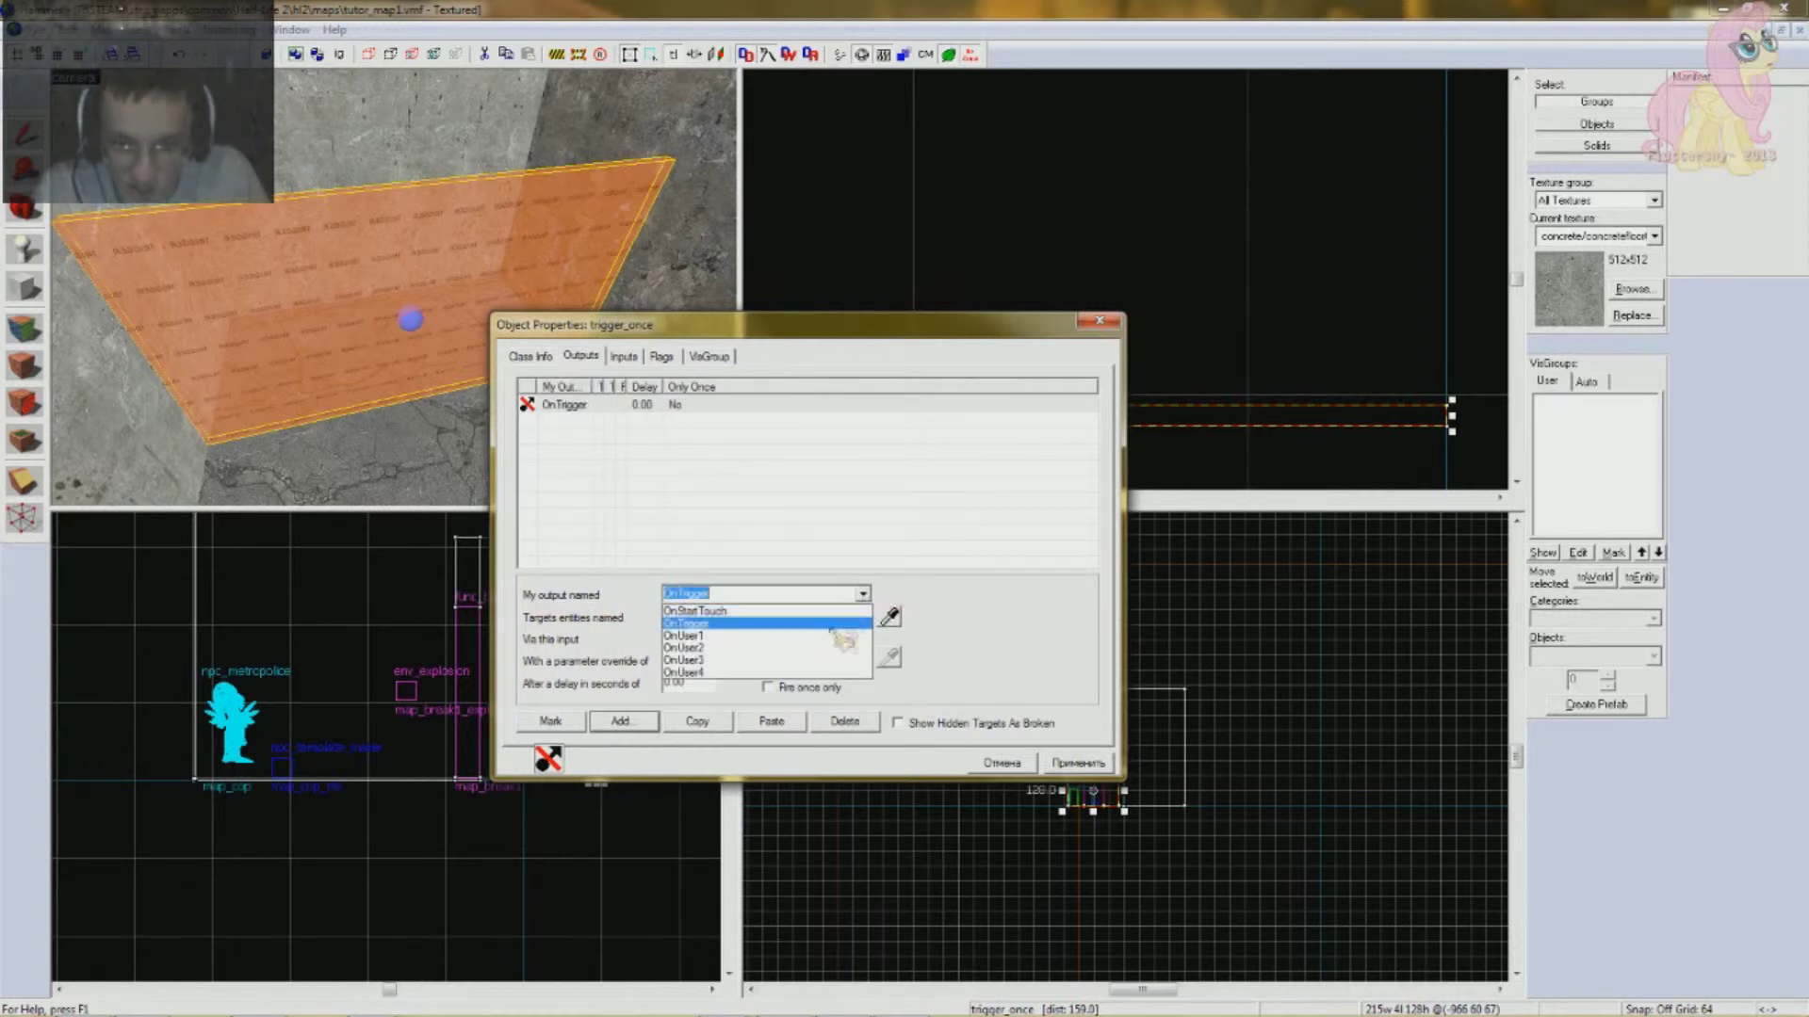
{"action": "left_click", "coordinate": [751, 607]}
{"action": "left_click", "coordinate": [450, 300]}
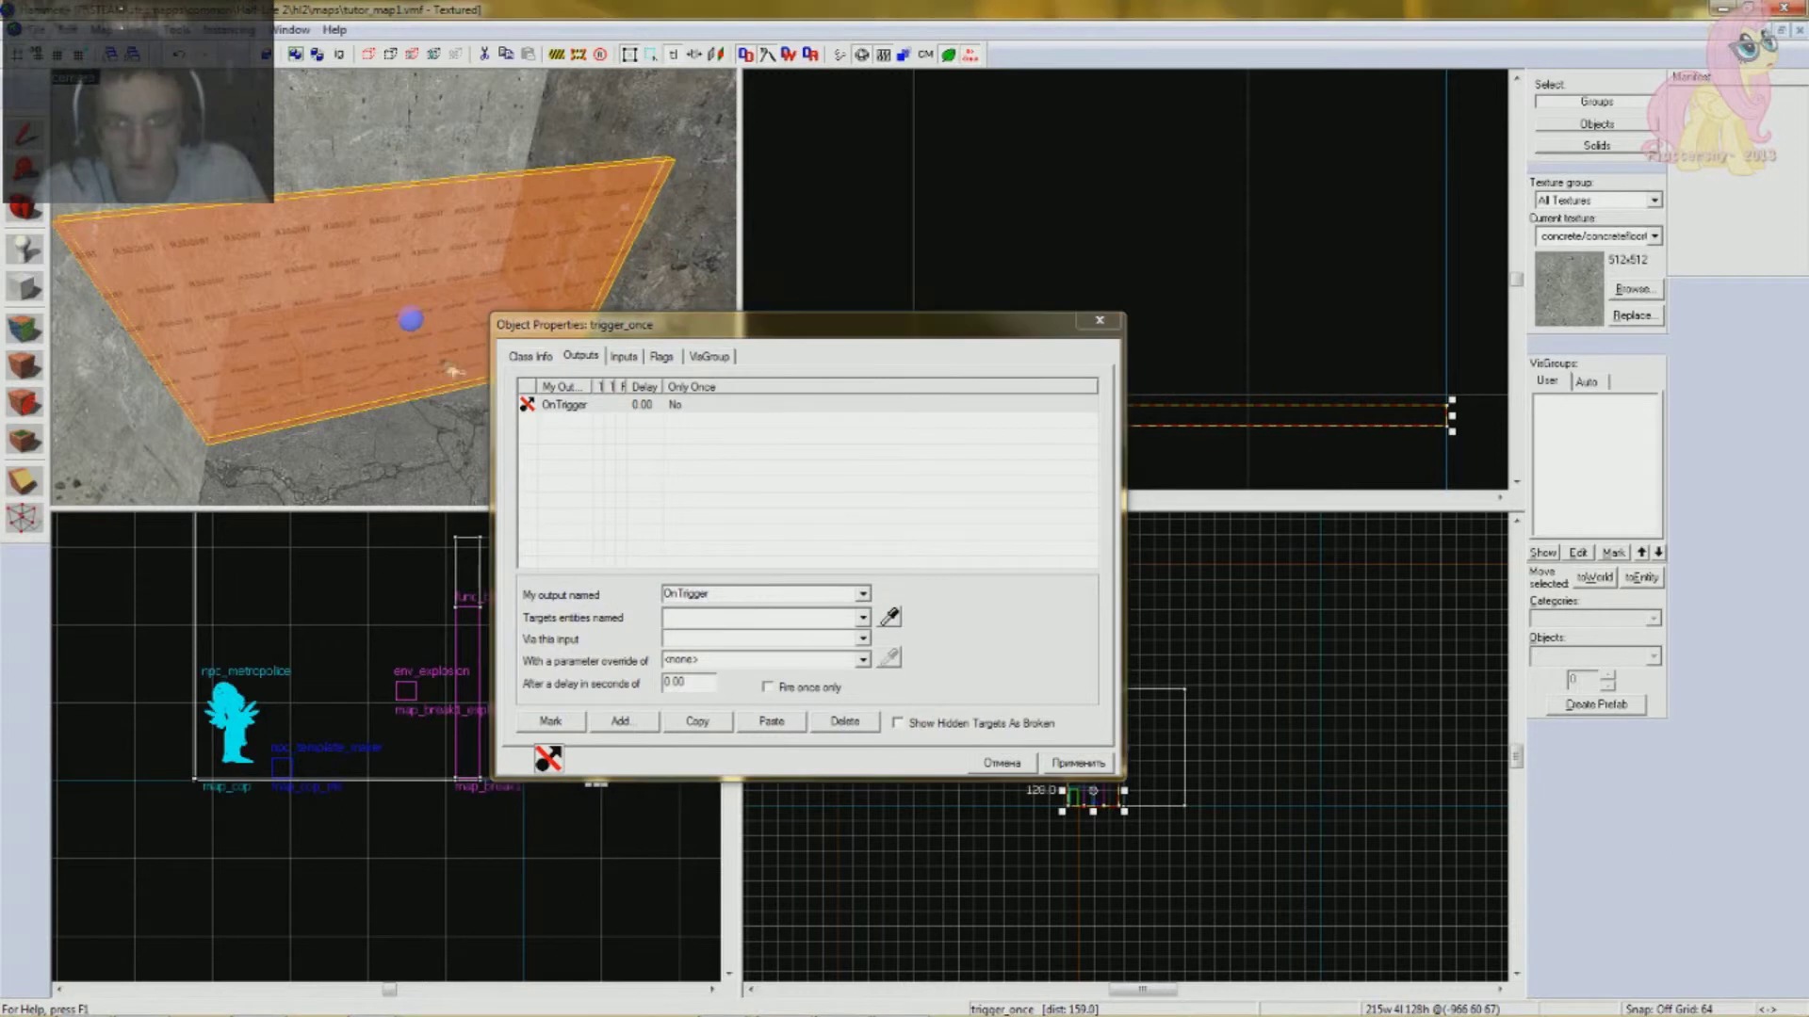
- Target map_break1 with the OnTrigger output and set its input to Break
{"action": "left_click", "coordinate": [716, 620]}
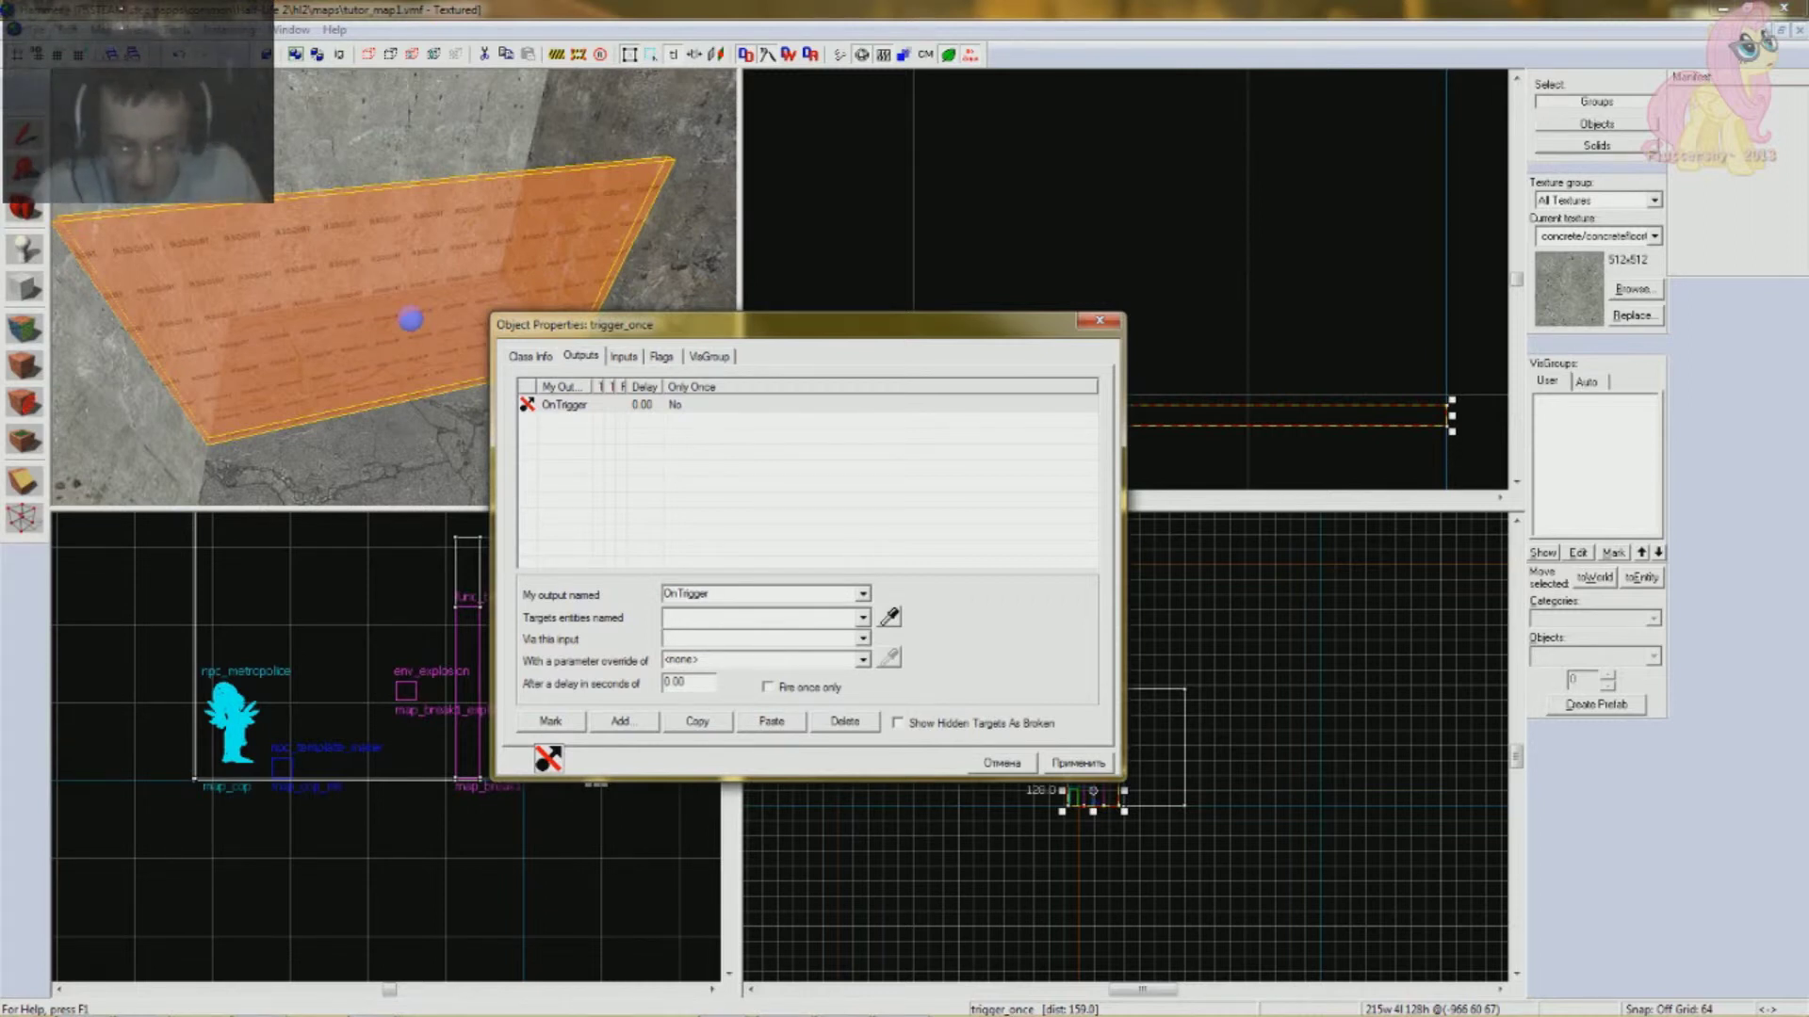
{"action": "type", "text": "map_"}
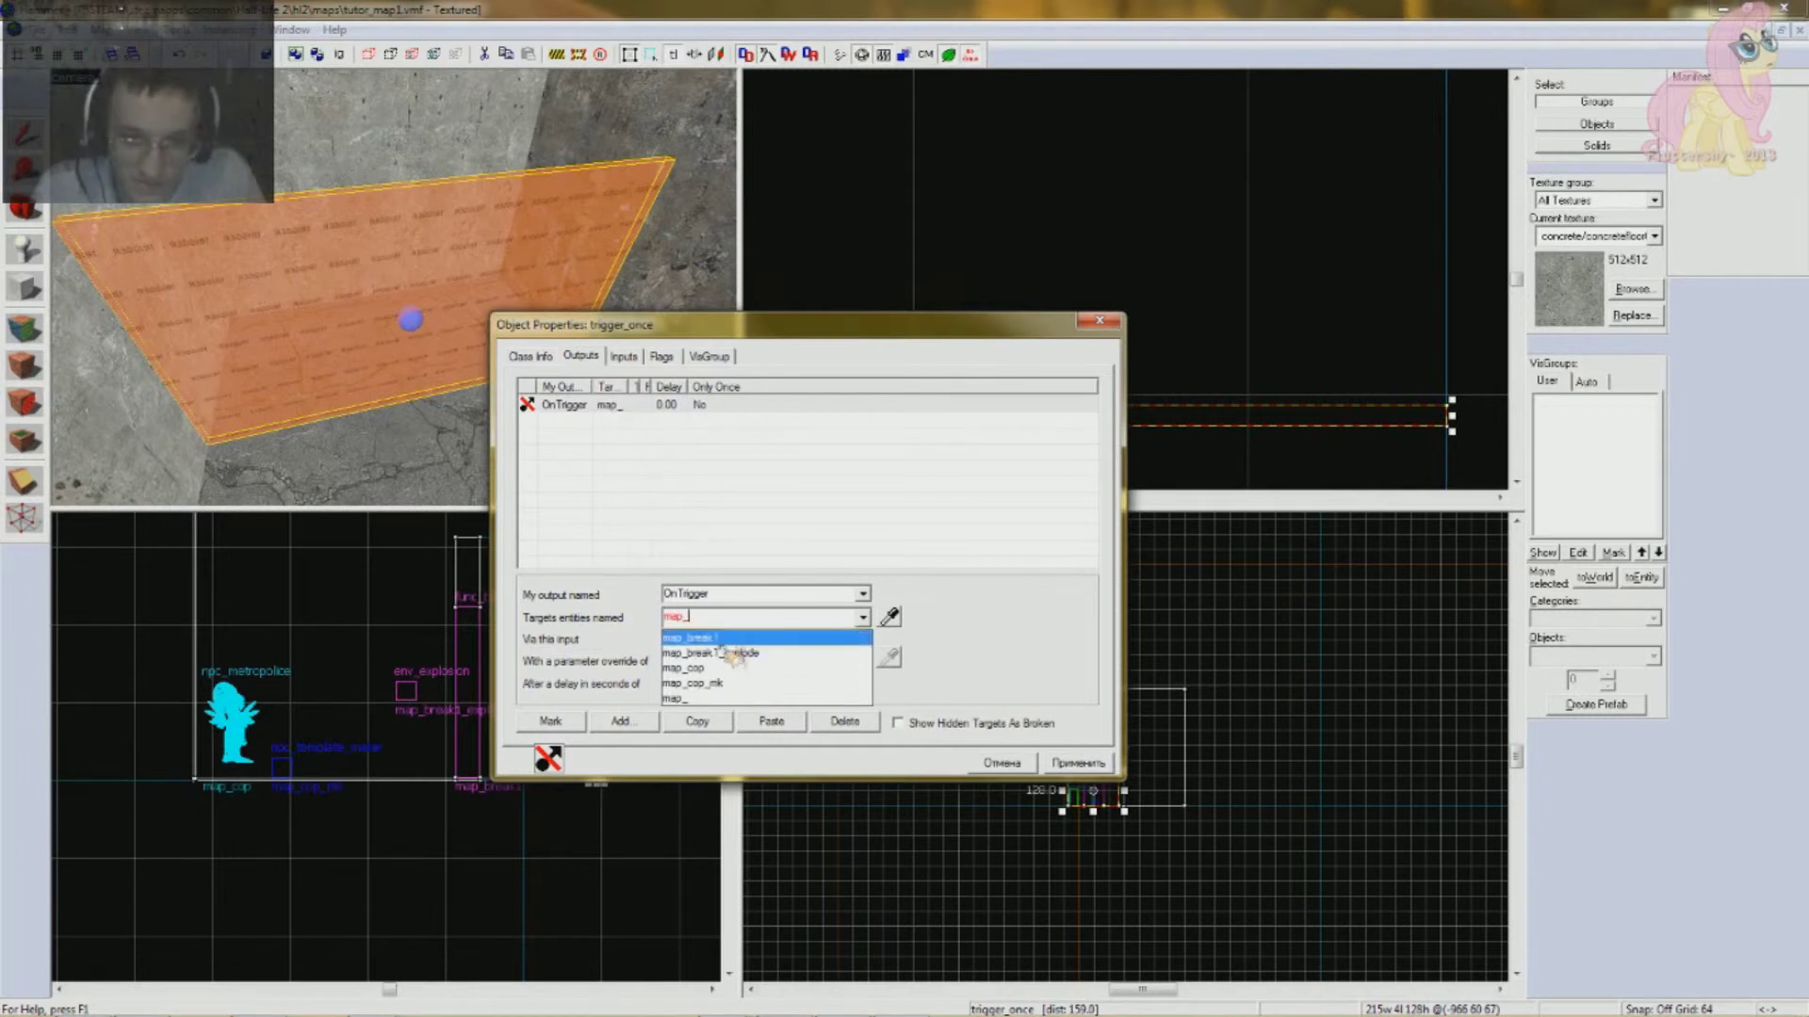
{"action": "key", "text": "Tab"}
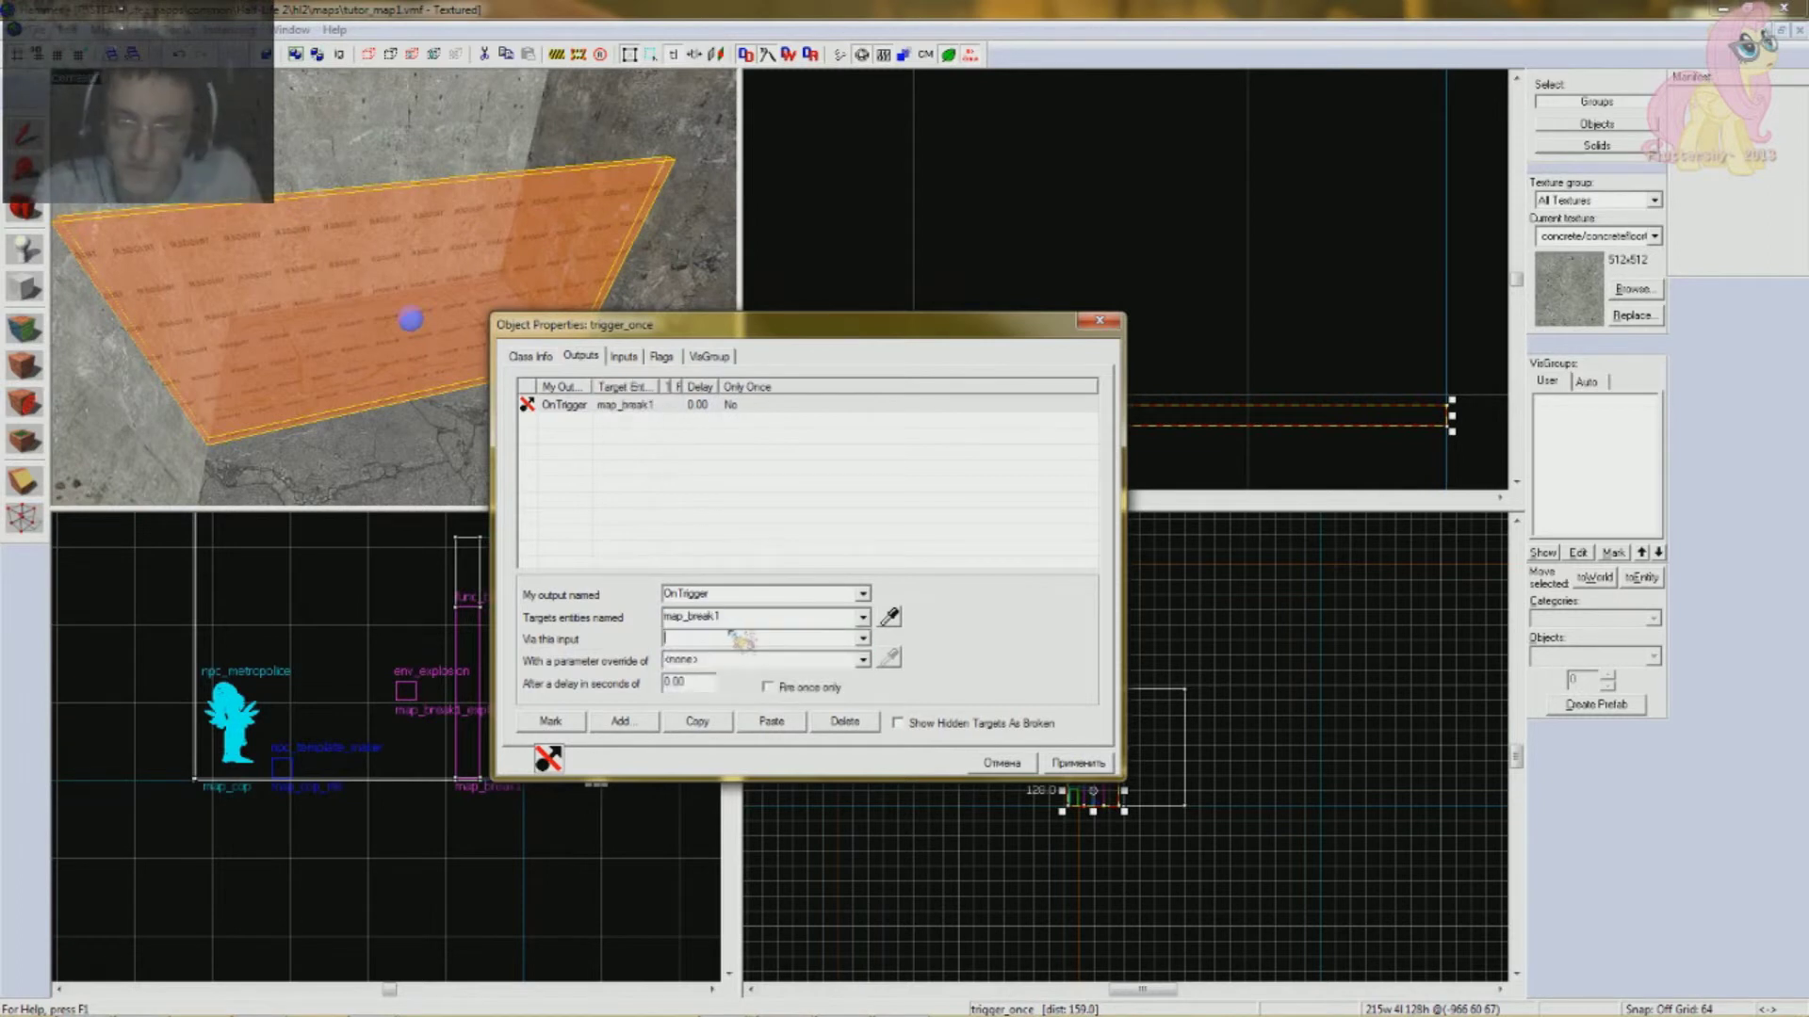
{"action": "type", "text": "Break"}
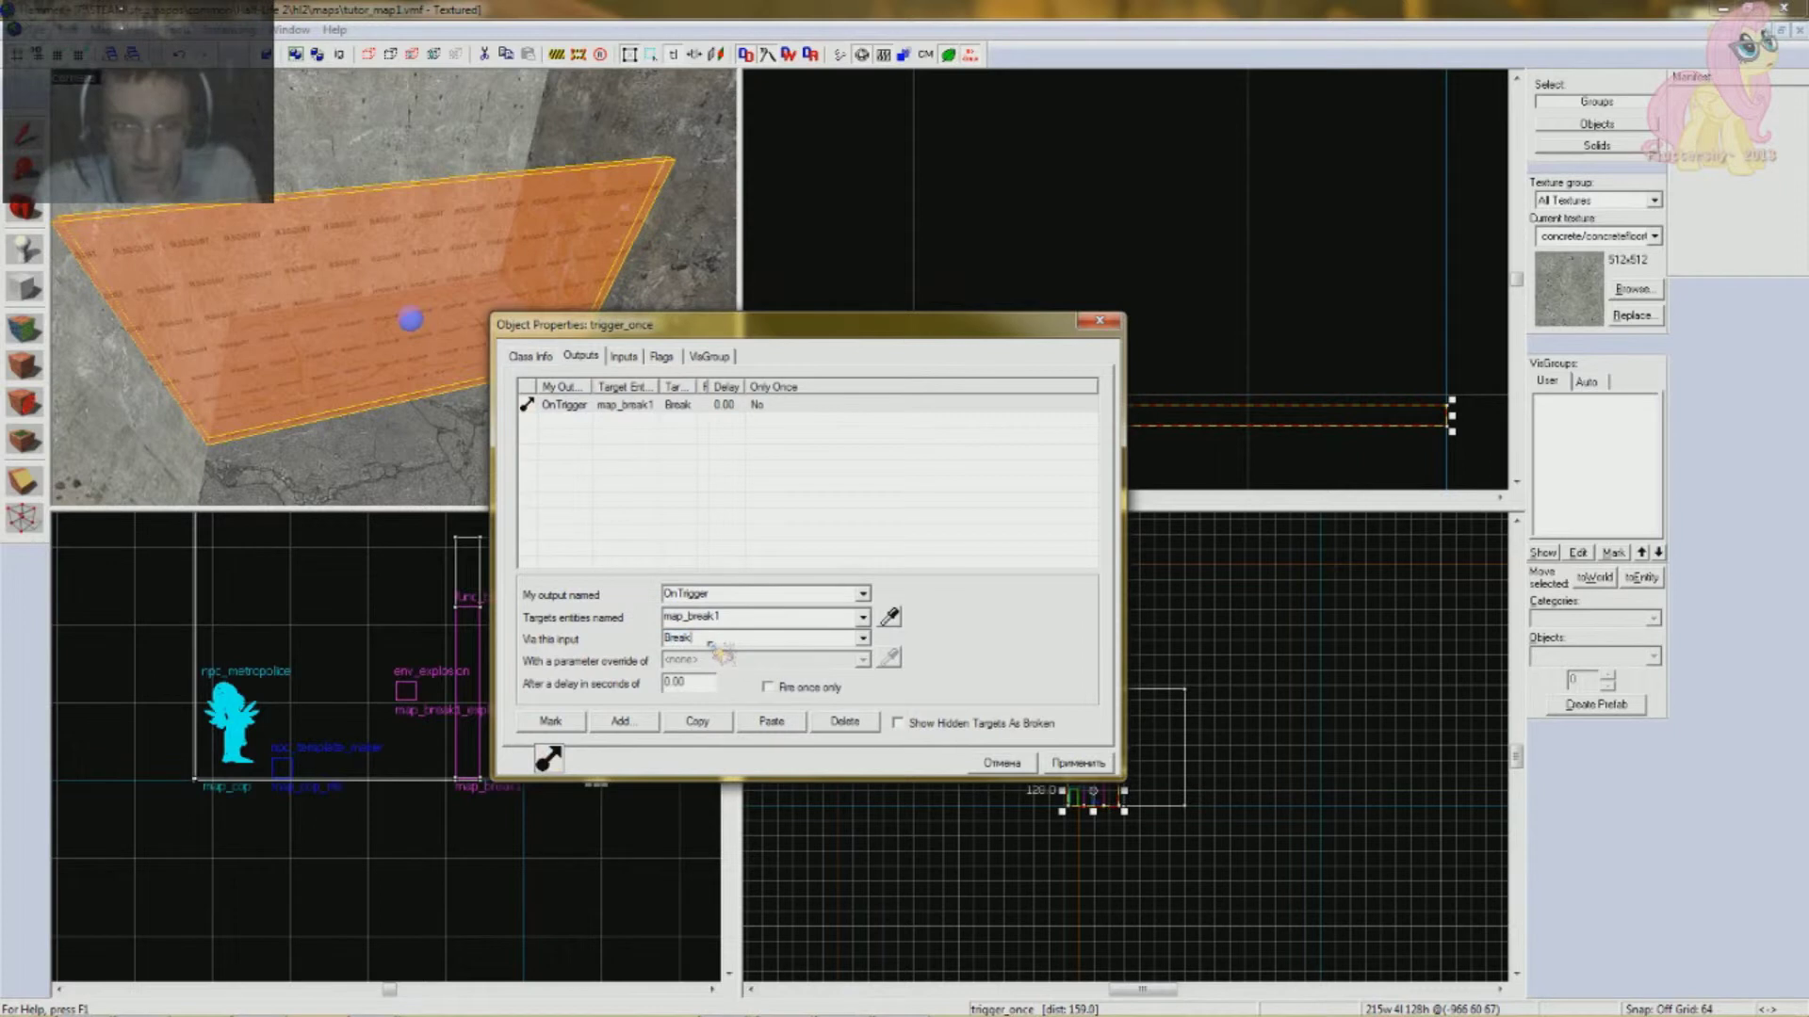
{"action": "left_click", "coordinate": [862, 638]}
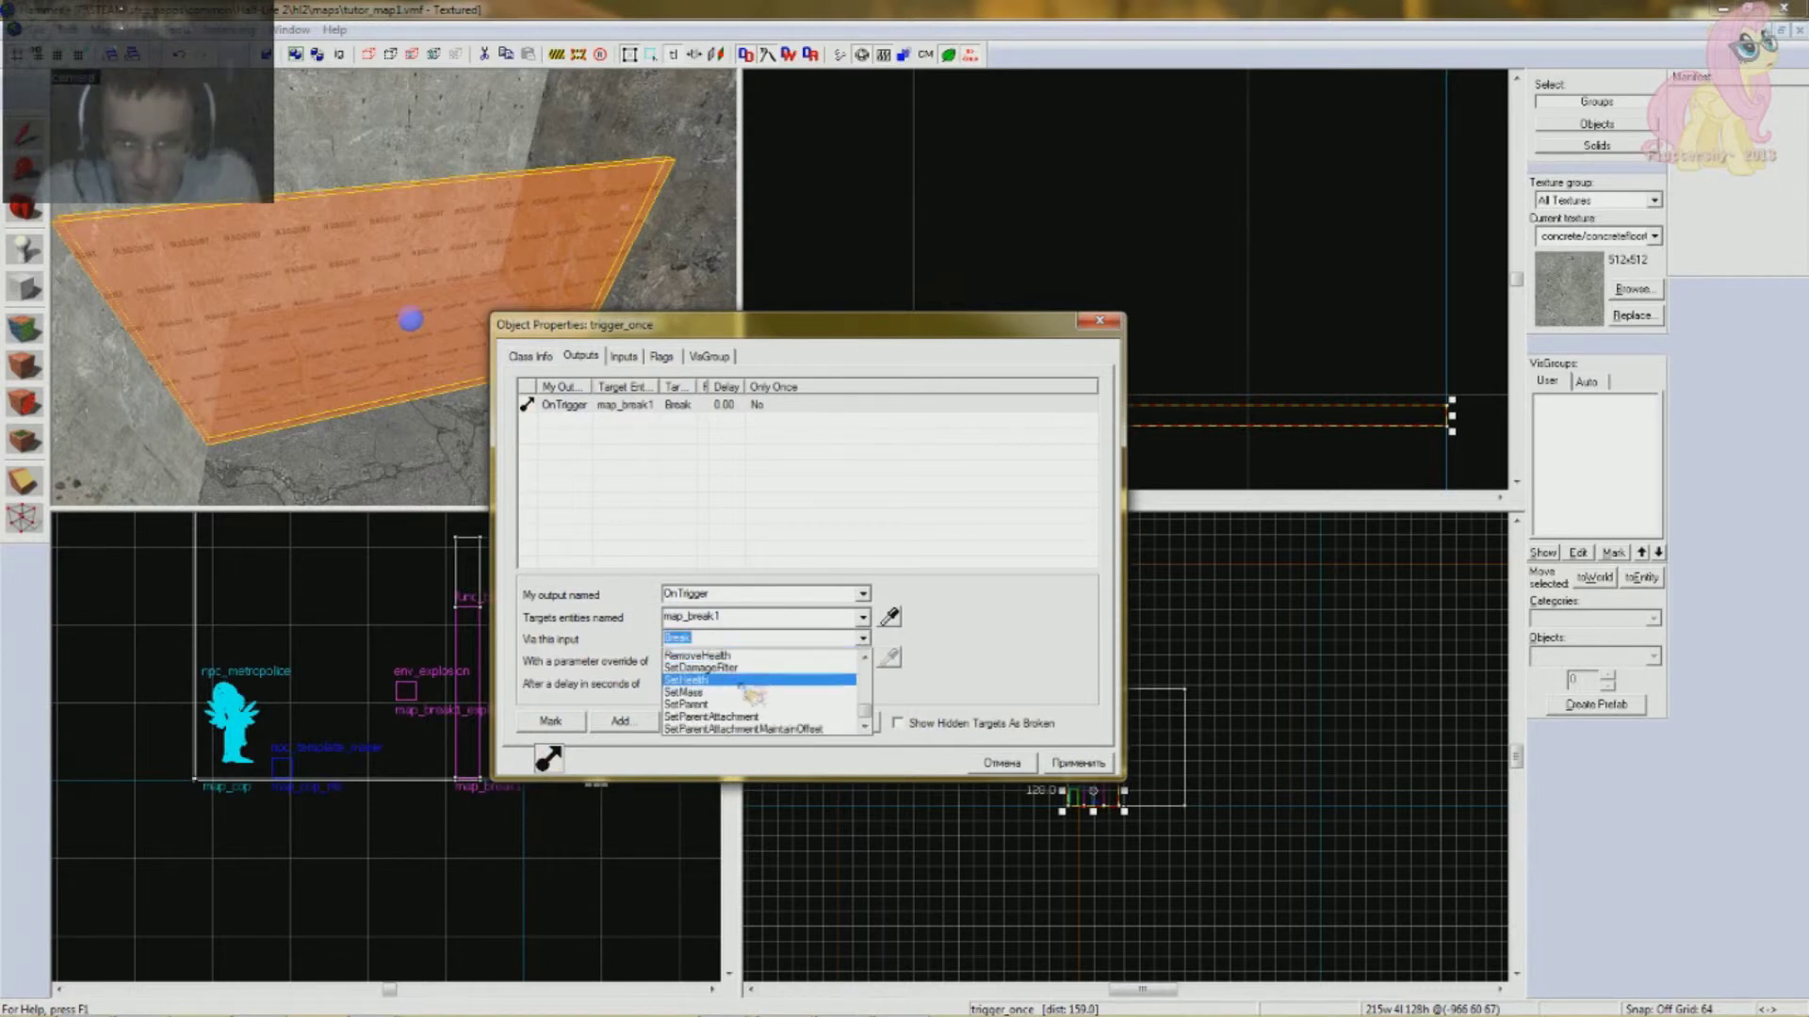
{"action": "left_click", "coordinate": [678, 692]}
{"action": "left_click", "coordinate": [389, 153]}
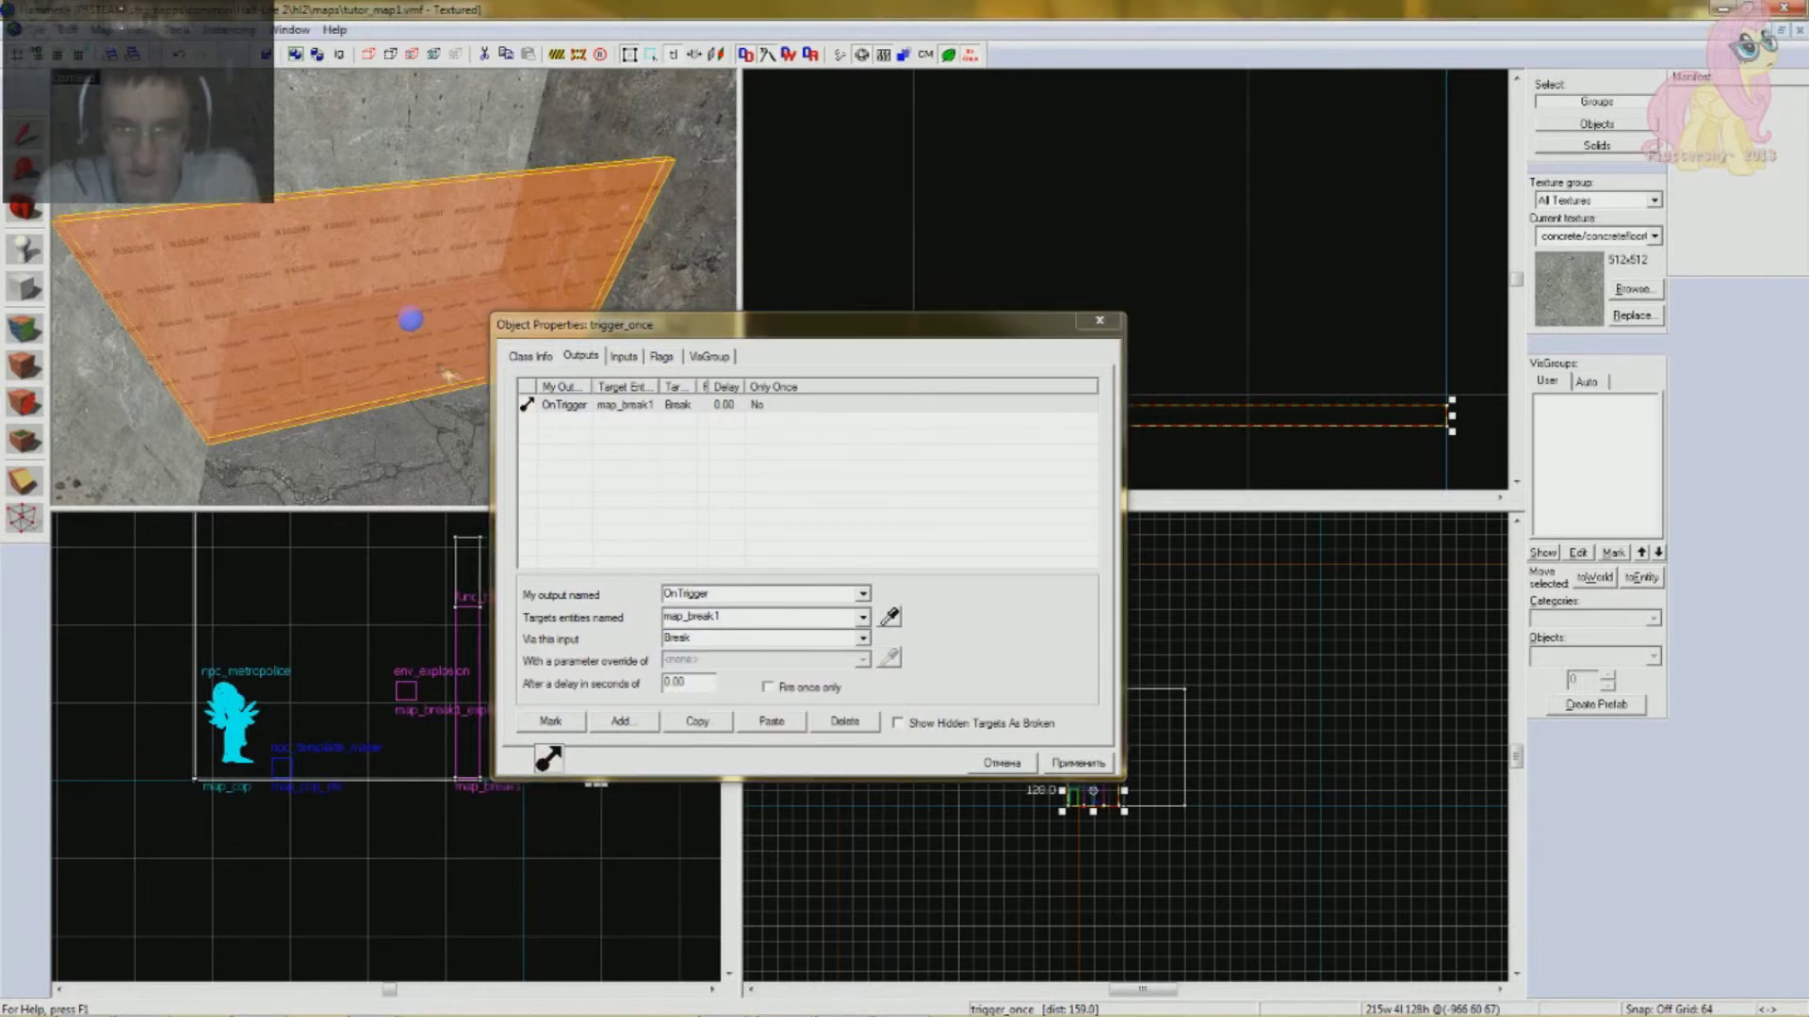
{"action": "left_click", "coordinate": [411, 320]}
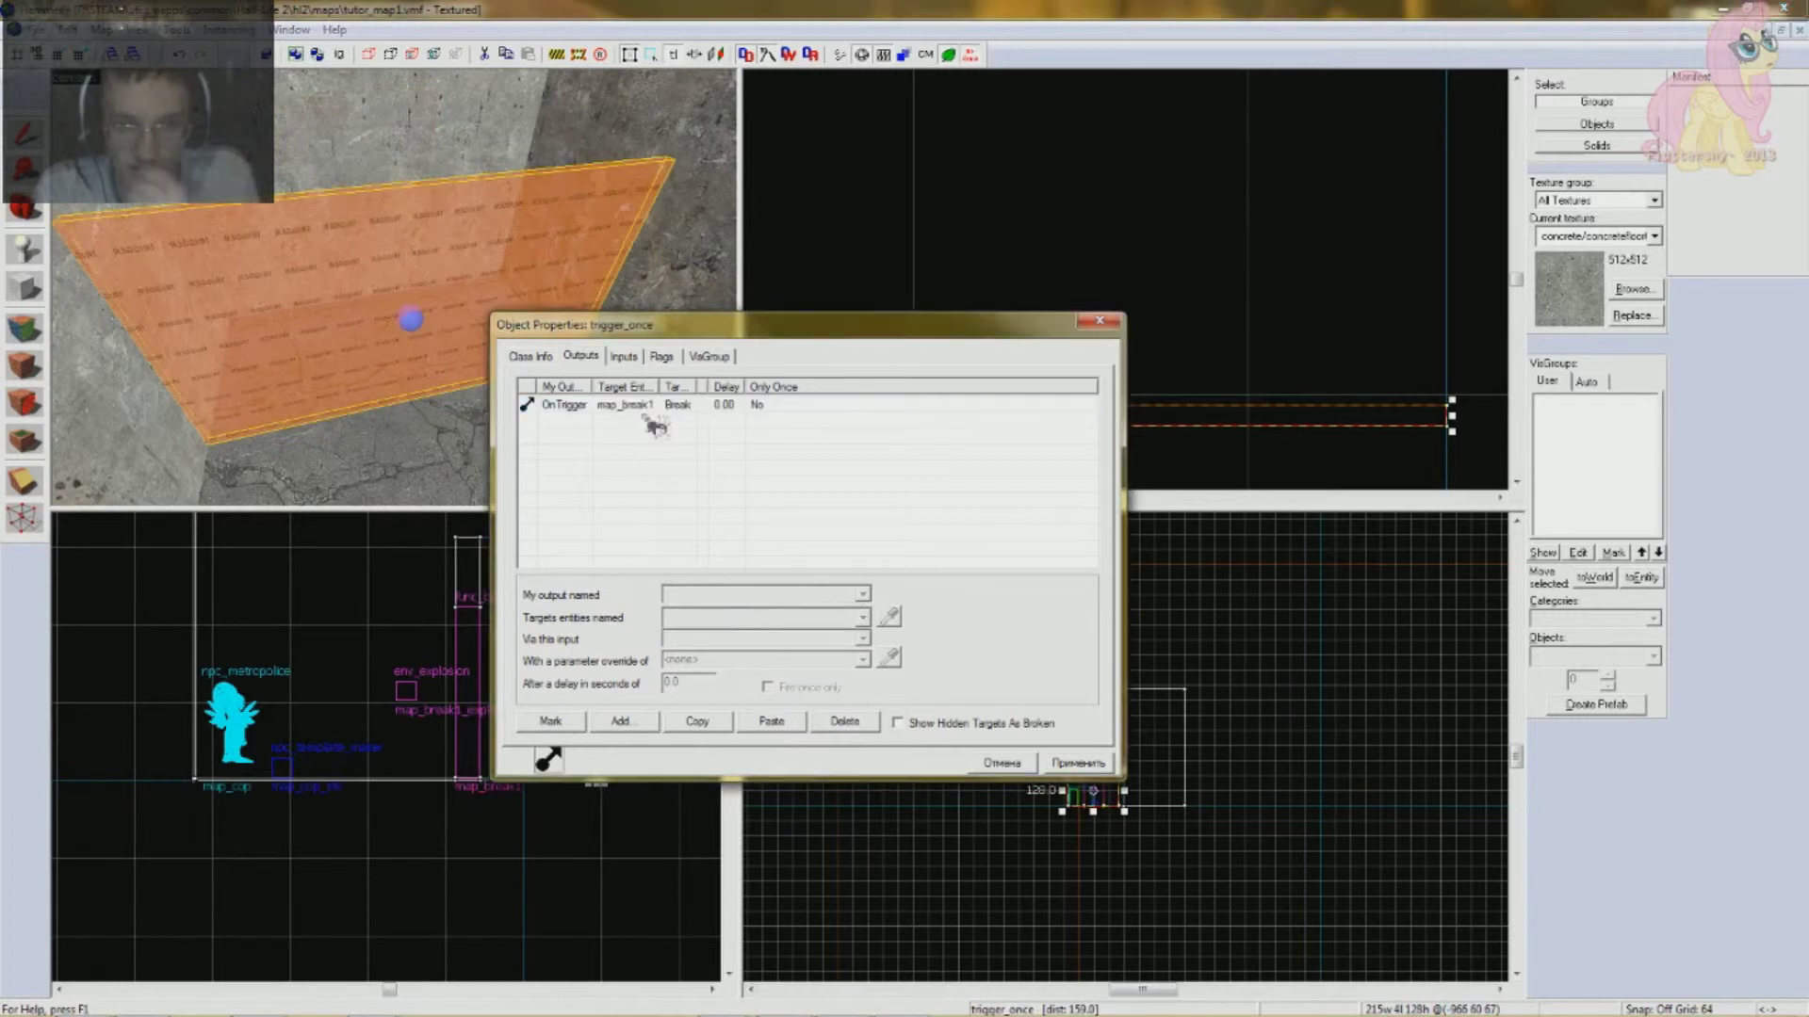
- Duplicate the OnTrigger output that breaks map_break1 and select both entries
{"action": "left_click", "coordinate": [659, 497]}
{"action": "left_click", "coordinate": [653, 411]}
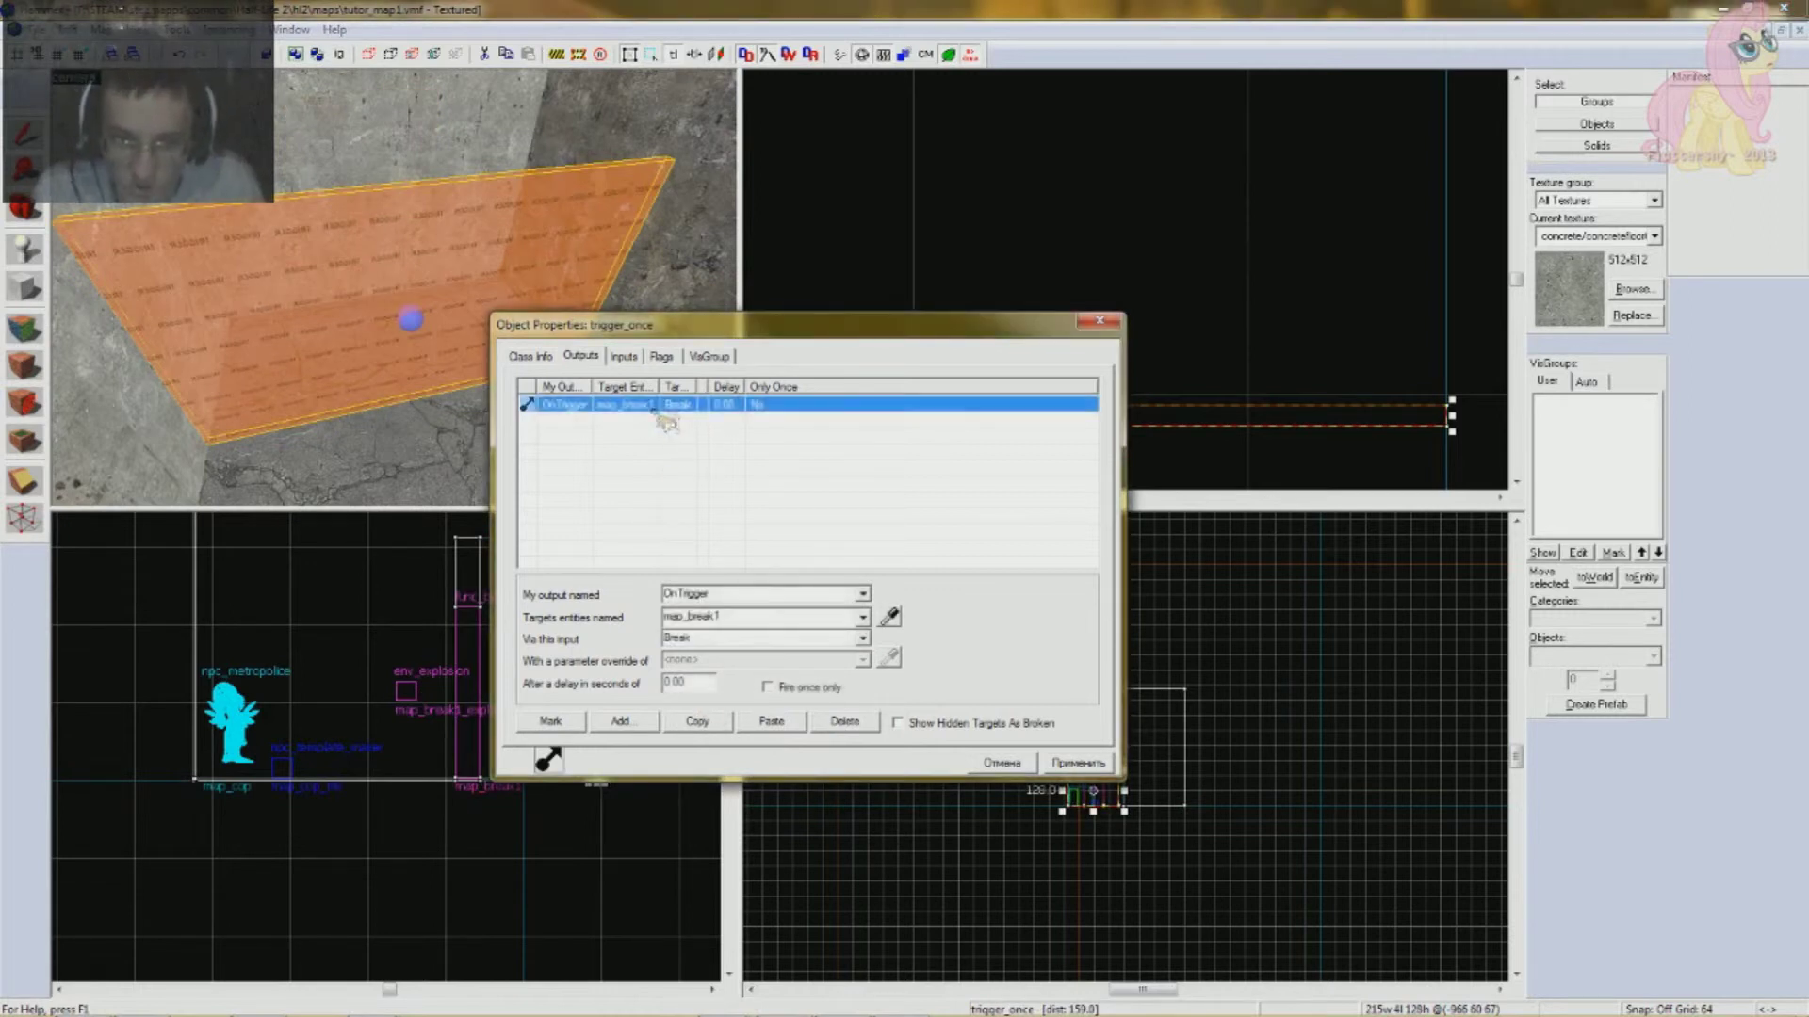
{"action": "left_click", "coordinate": [698, 721]}
{"action": "left_click", "coordinate": [772, 722]}
{"action": "left_click", "coordinate": [687, 525]}
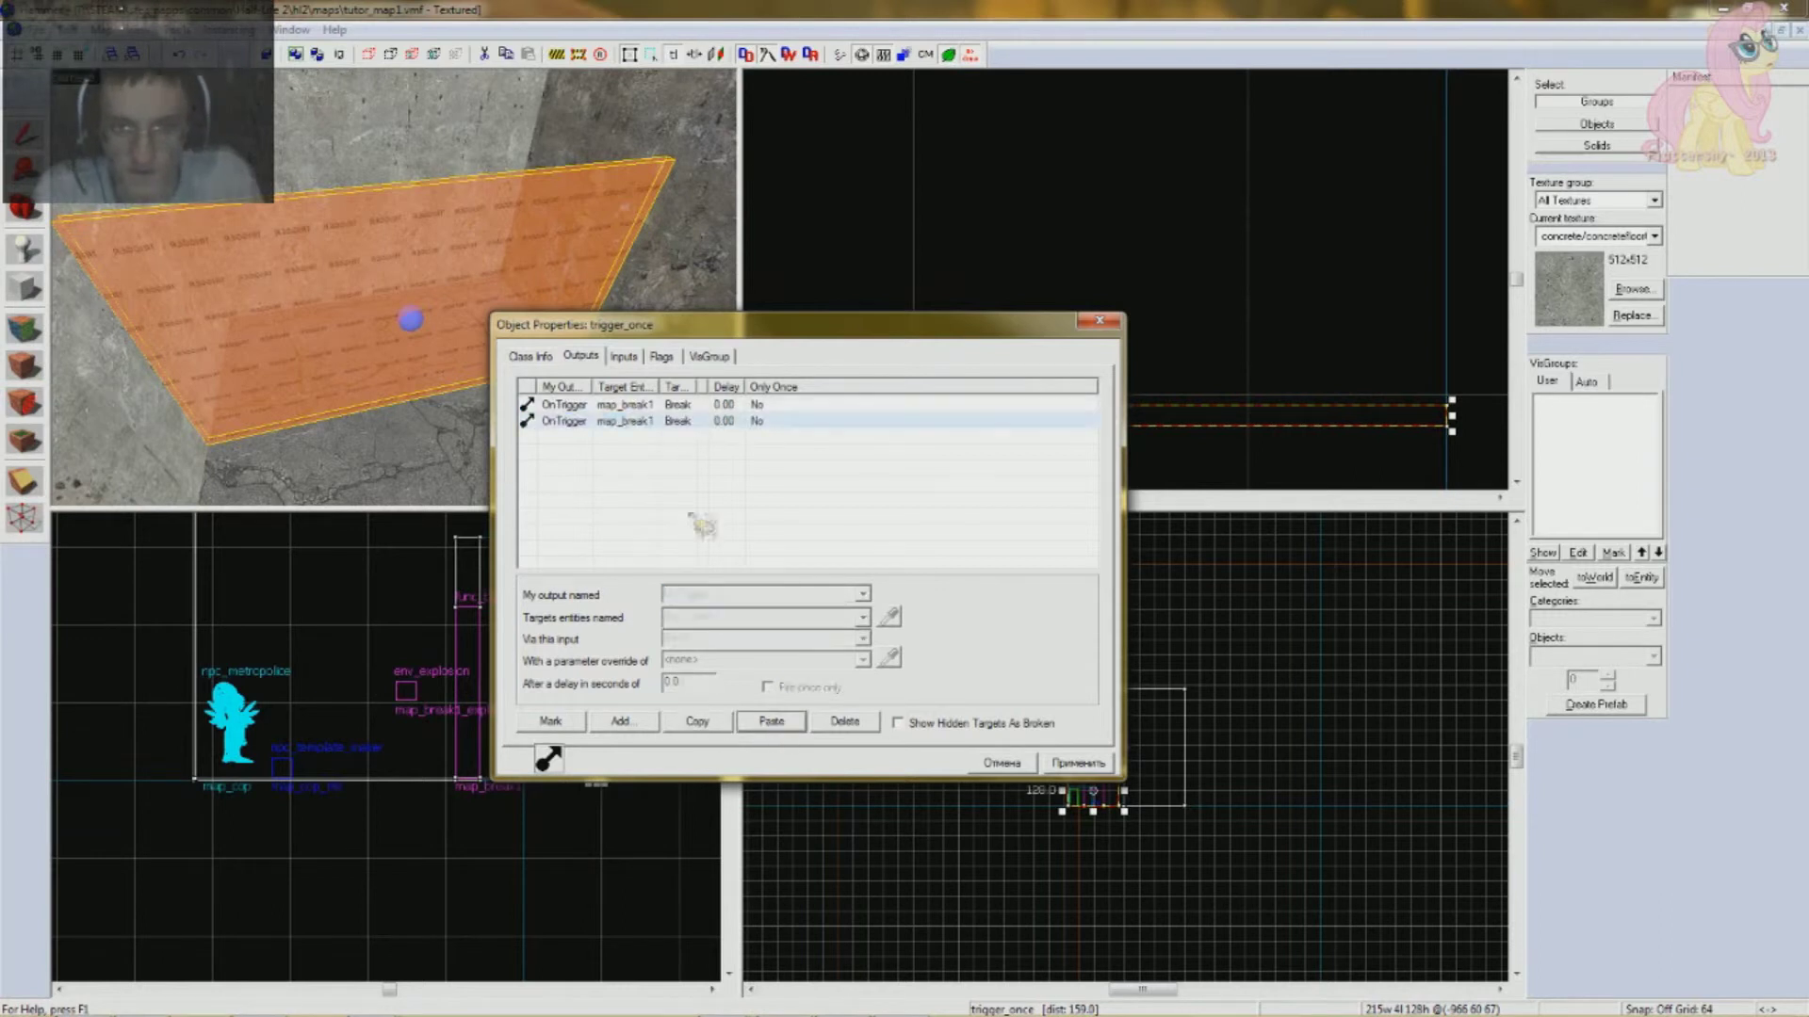
{"action": "left_click", "coordinate": [687, 421]}
{"action": "left_click", "coordinate": [680, 405], "text": "ctrl"}
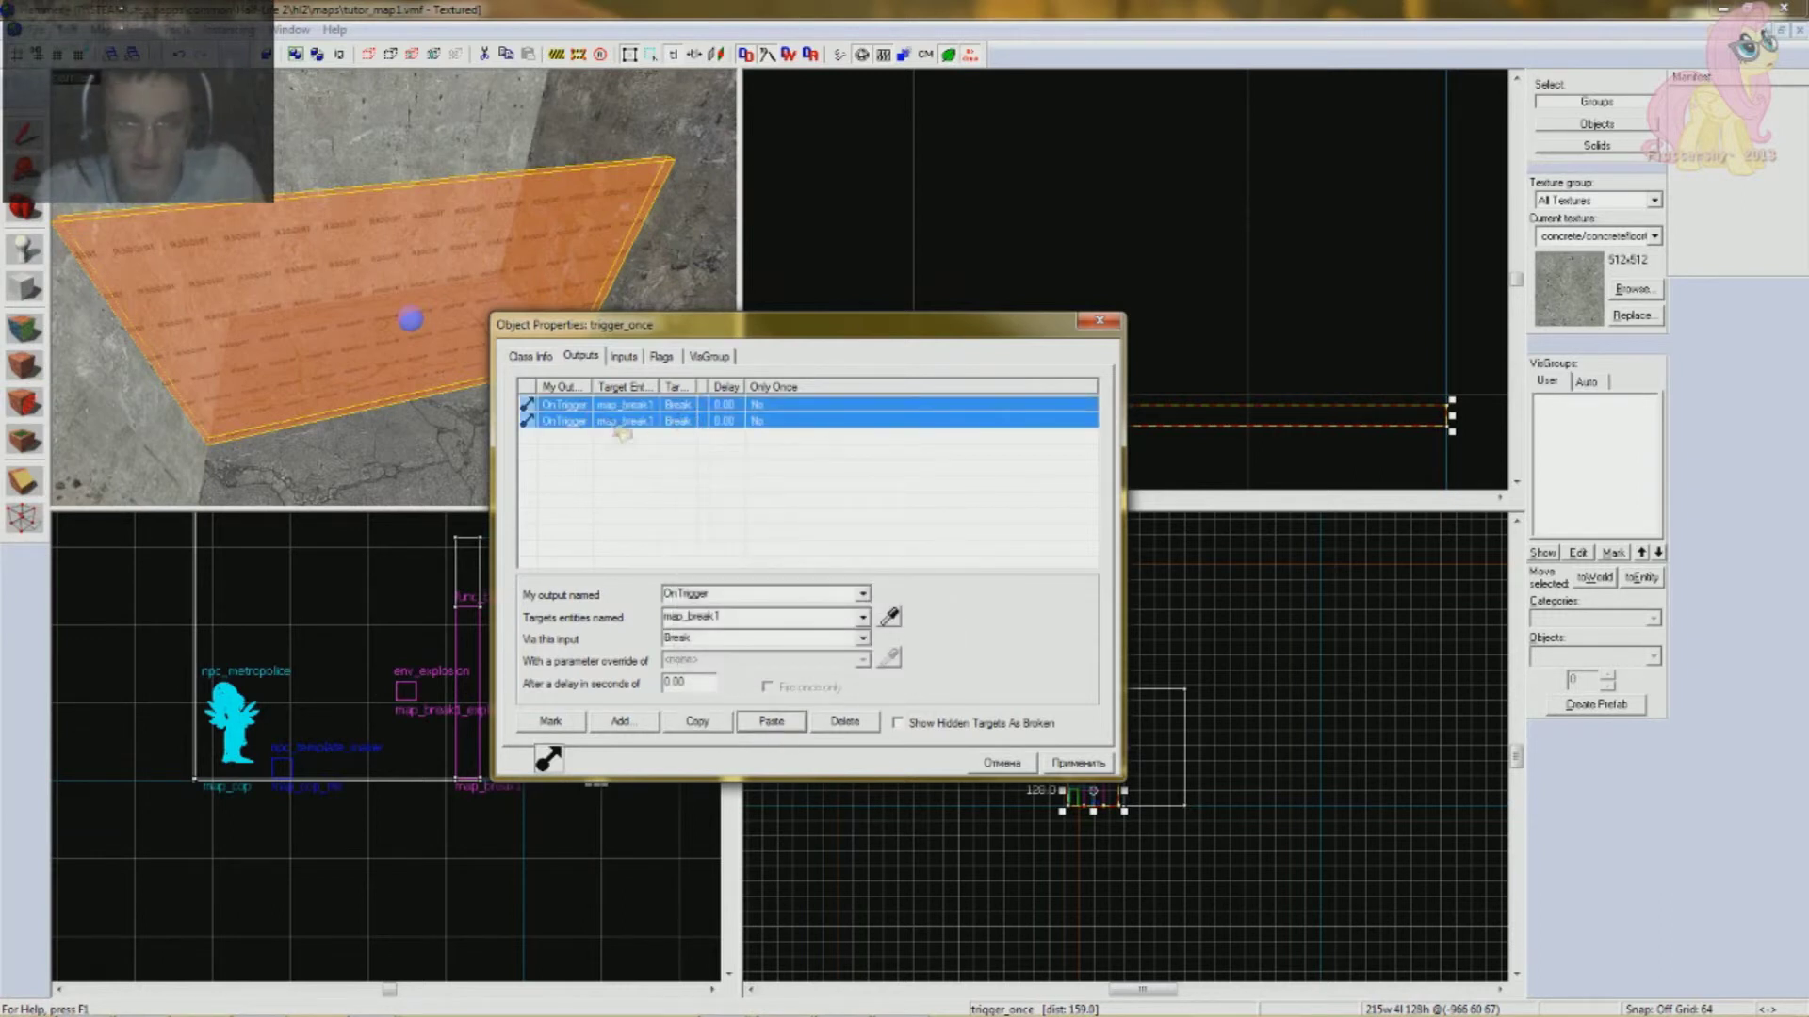
- Paste several extra copies of the two OnTrigger outputs and delete the surplus entries
{"action": "left_click", "coordinate": [713, 727]}
{"action": "left_click", "coordinate": [765, 730]}
{"action": "left_click", "coordinate": [776, 727]}
{"action": "left_click", "coordinate": [776, 727]}
{"action": "left_click", "coordinate": [743, 552]}
{"action": "left_click_drag", "start_coordinate": [775, 559], "coordinate": [675, 442]}
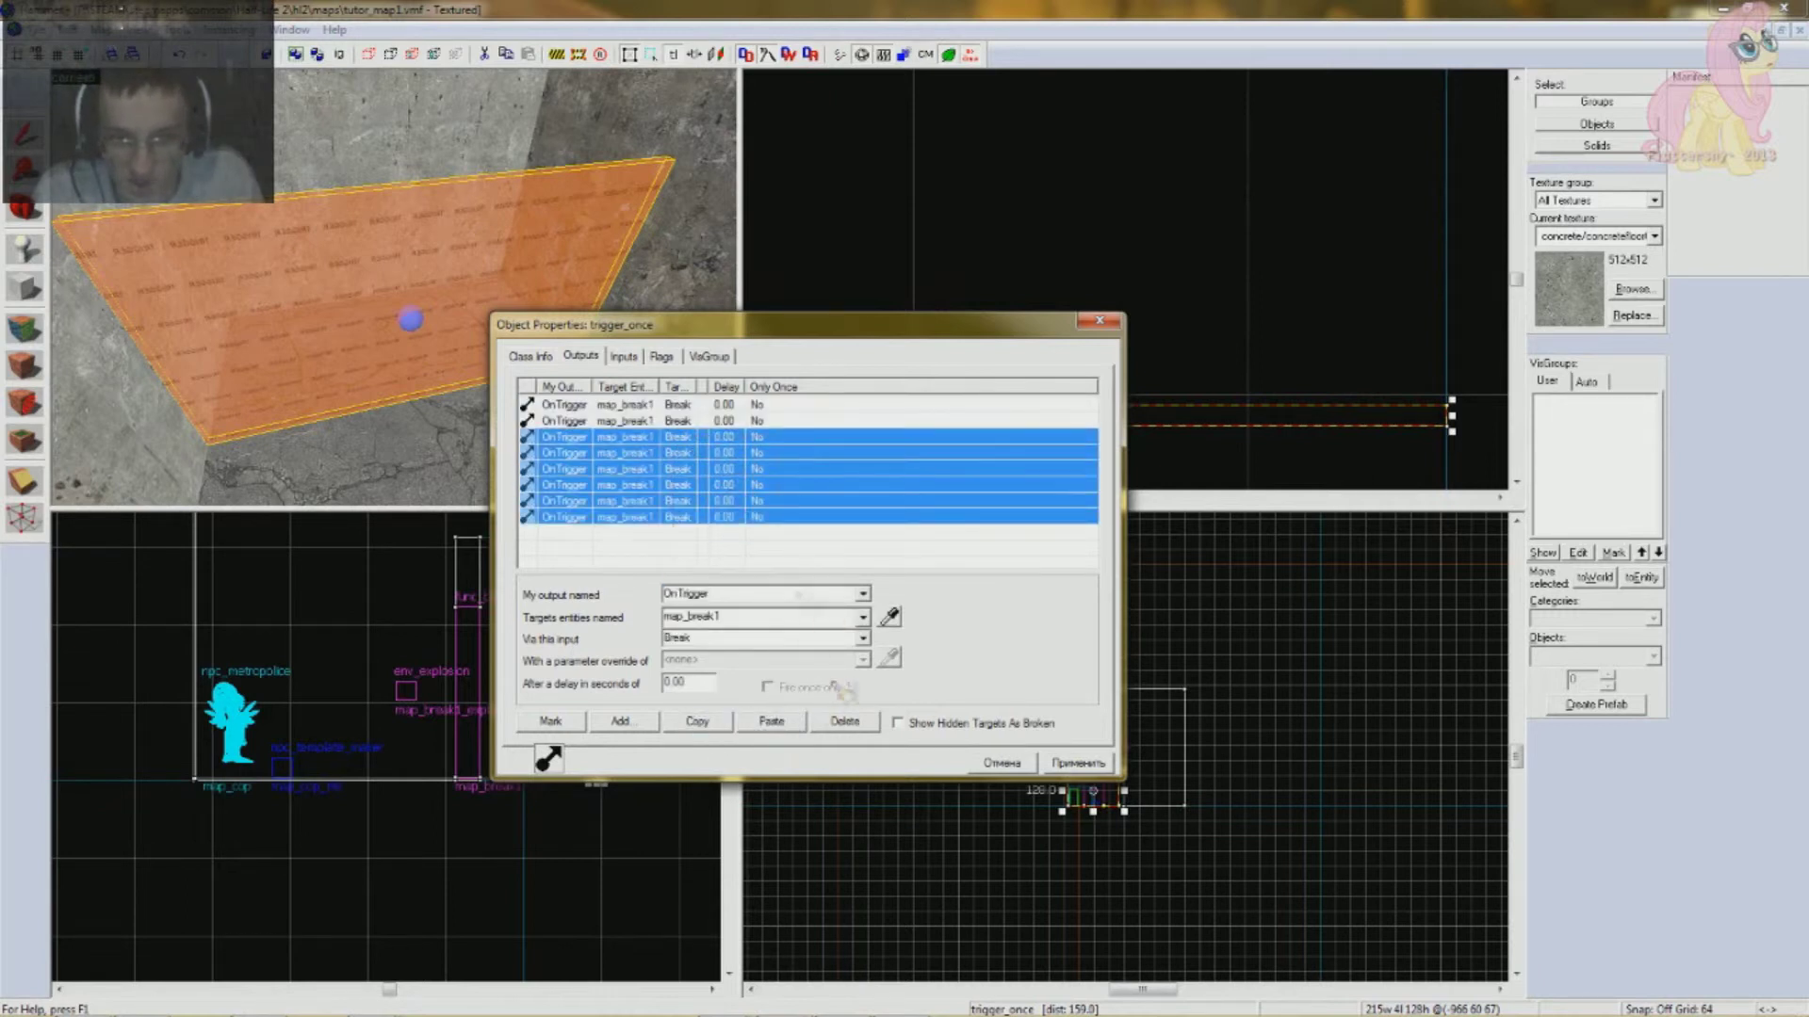
{"action": "left_click", "coordinate": [748, 539]}
{"action": "left_click_drag", "start_coordinate": [705, 546], "coordinate": [732, 428]}
{"action": "left_click", "coordinate": [845, 723]}
- Retarget the second OnTrigger output of the trigger_once to map_break1_explode
{"action": "left_click", "coordinate": [626, 424]}
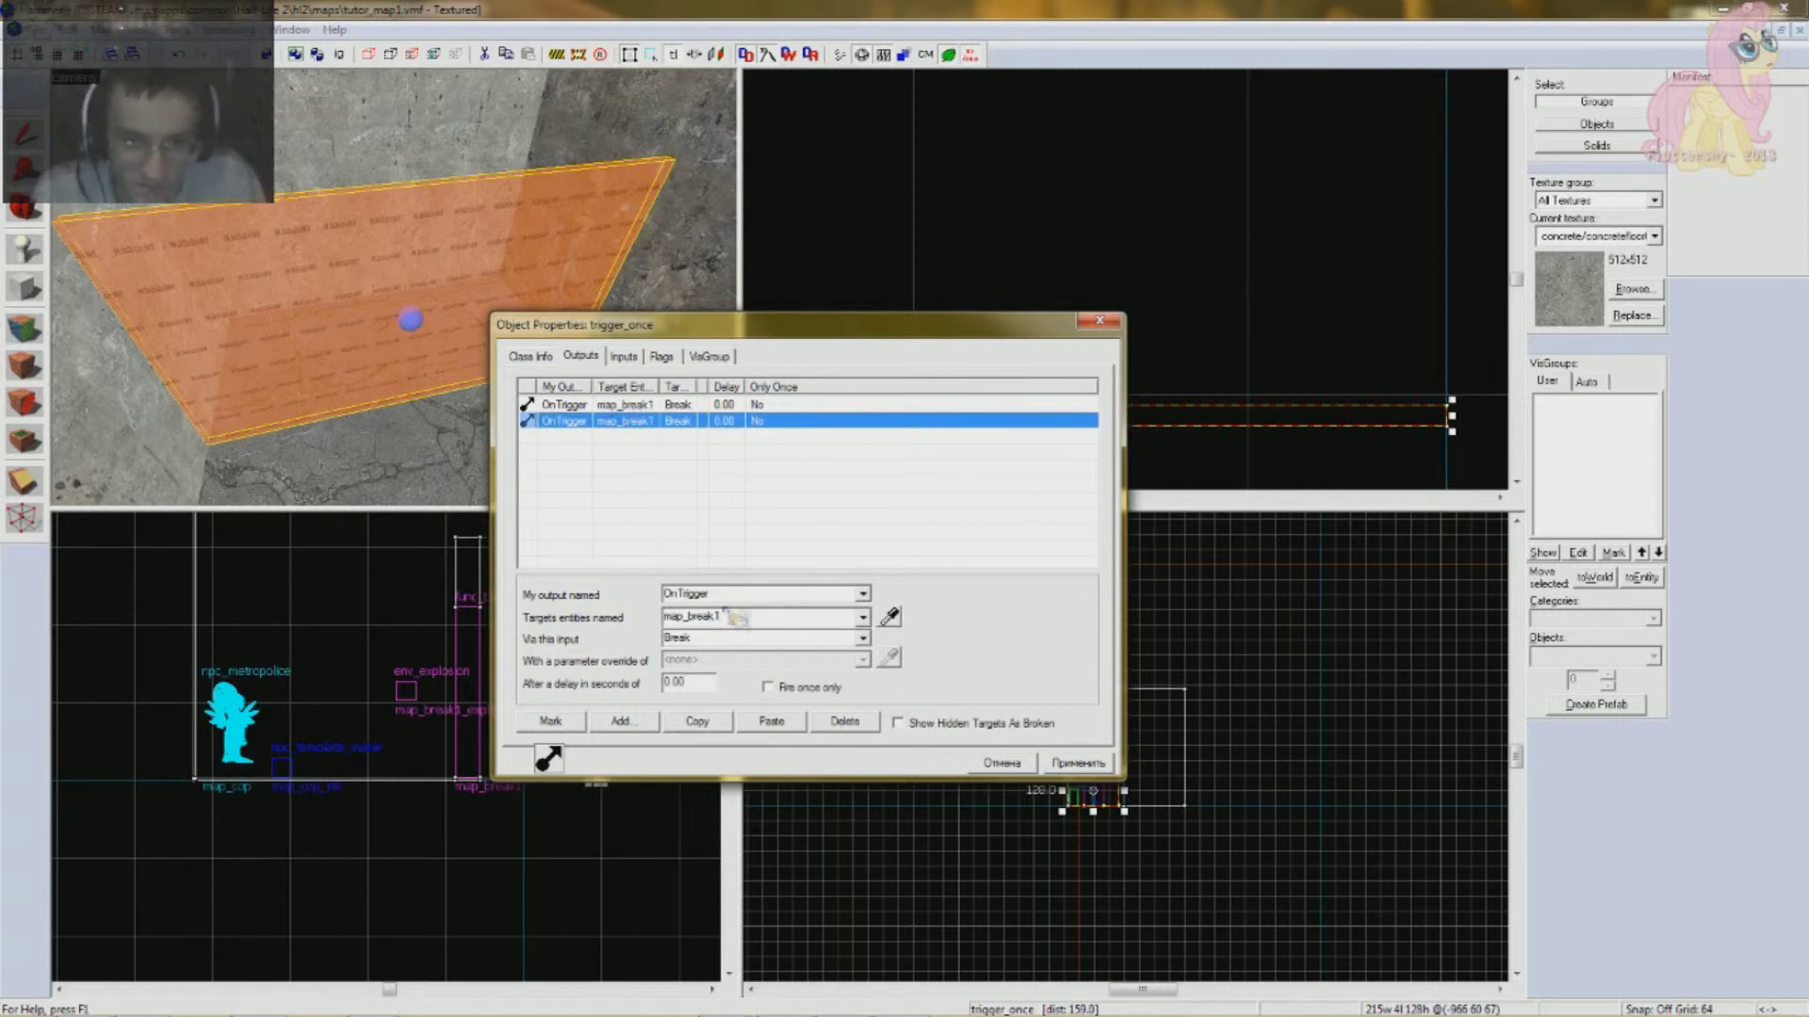
{"action": "left_click_drag", "start_coordinate": [741, 624], "coordinate": [697, 639]}
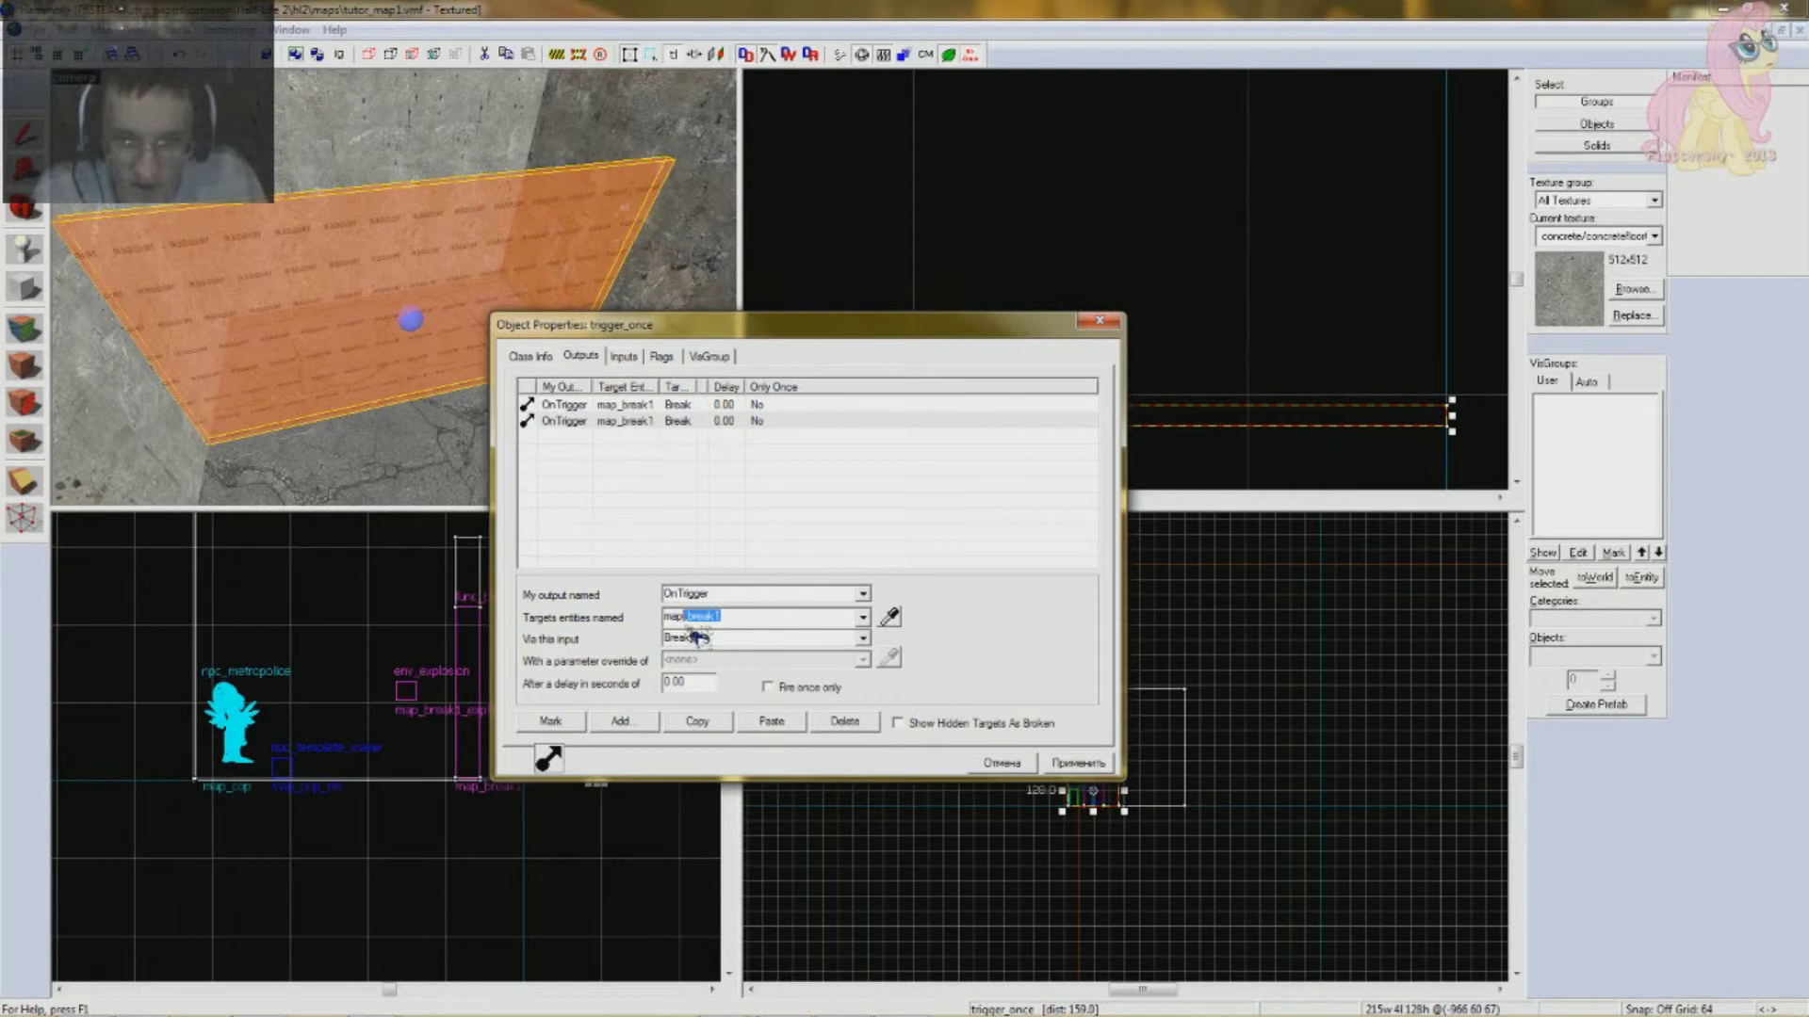
{"action": "key", "text": "BackSpace"}
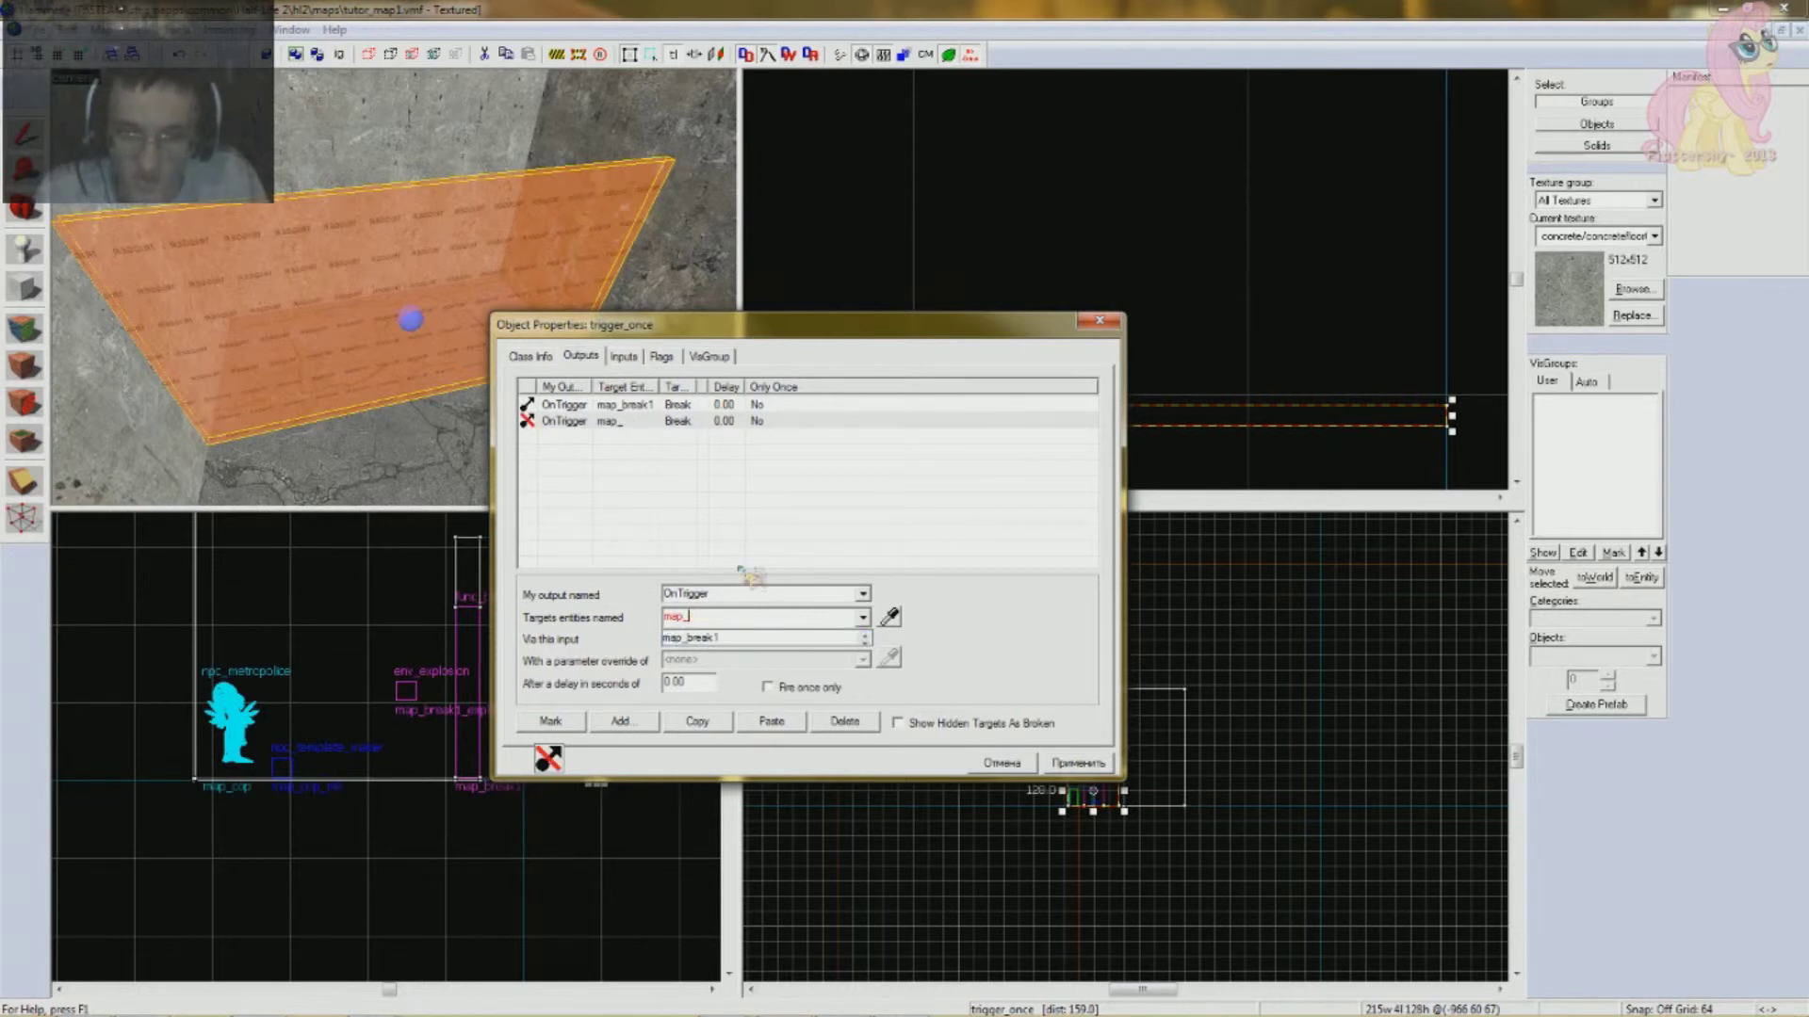
{"action": "left_click", "coordinate": [782, 638]}
{"action": "left_click", "coordinate": [862, 617]}
{"action": "left_click", "coordinate": [782, 653]}
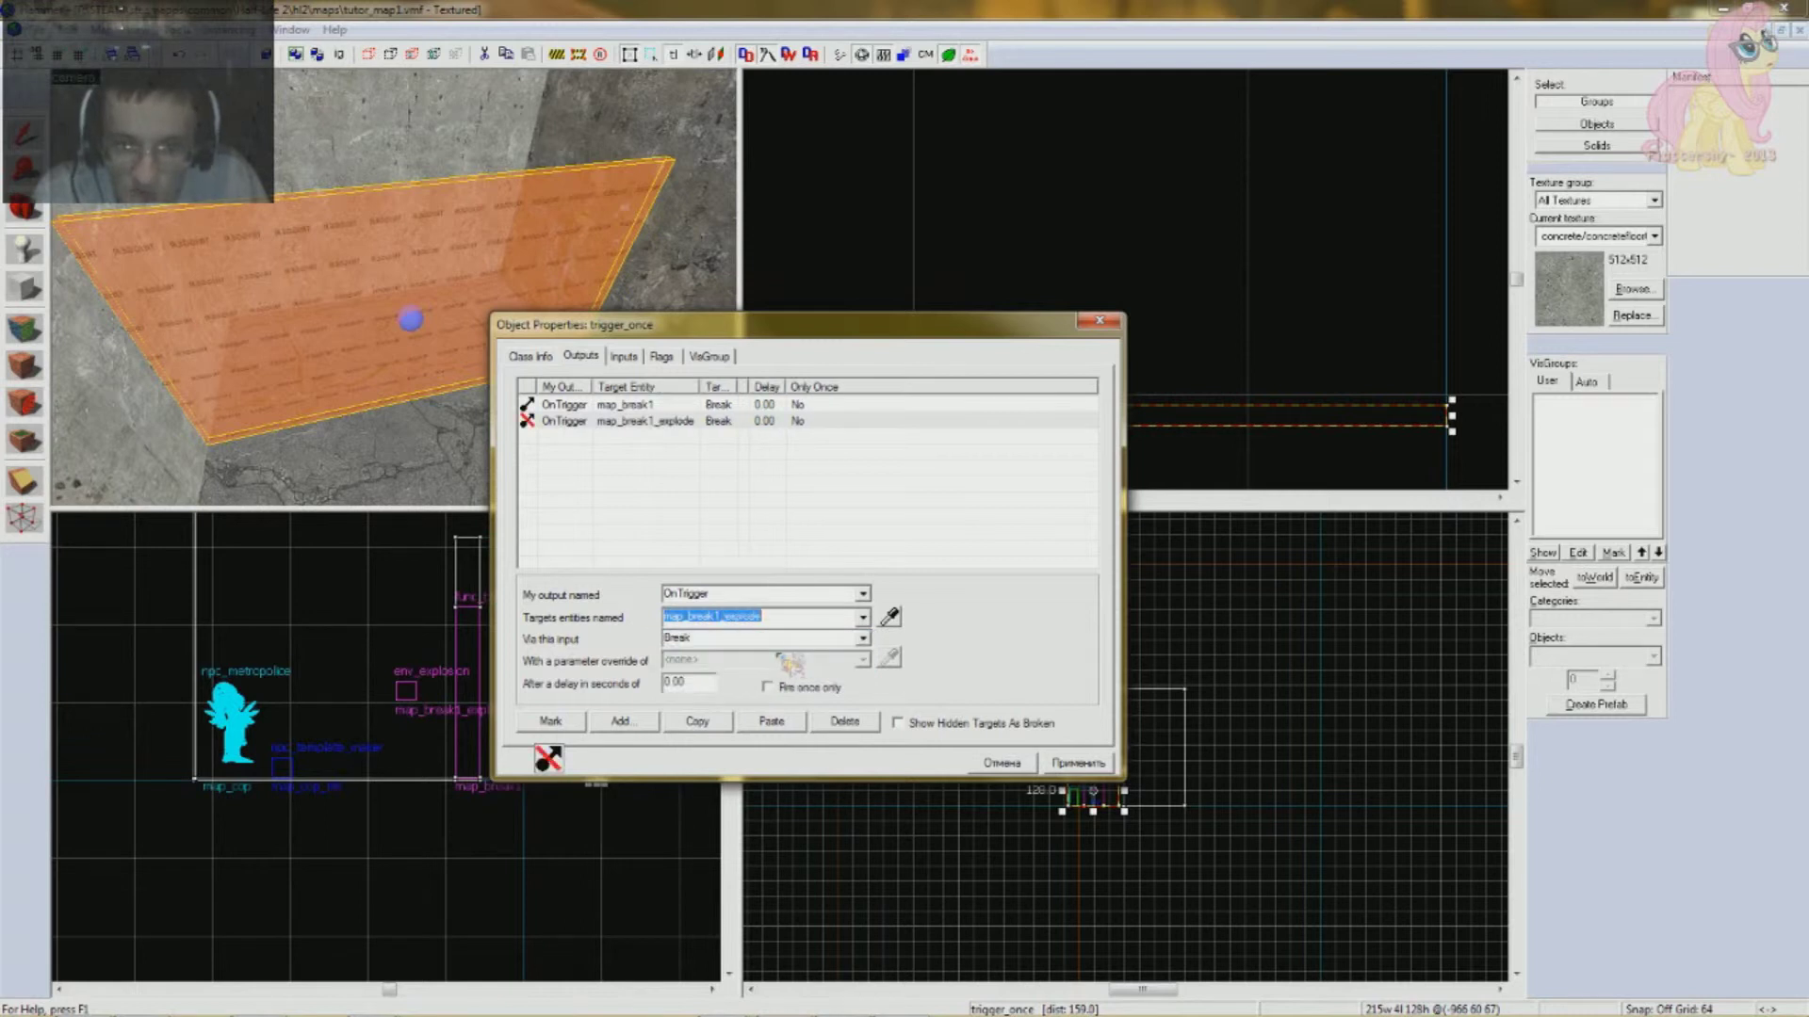
- Set the input of the map_break1_explode output to Explode
{"action": "left_click", "coordinate": [707, 638]}
{"action": "left_click", "coordinate": [846, 638]}
{"action": "left_click", "coordinate": [860, 637]}
{"action": "left_click", "coordinate": [861, 639]}
{"action": "left_click", "coordinate": [862, 688]}
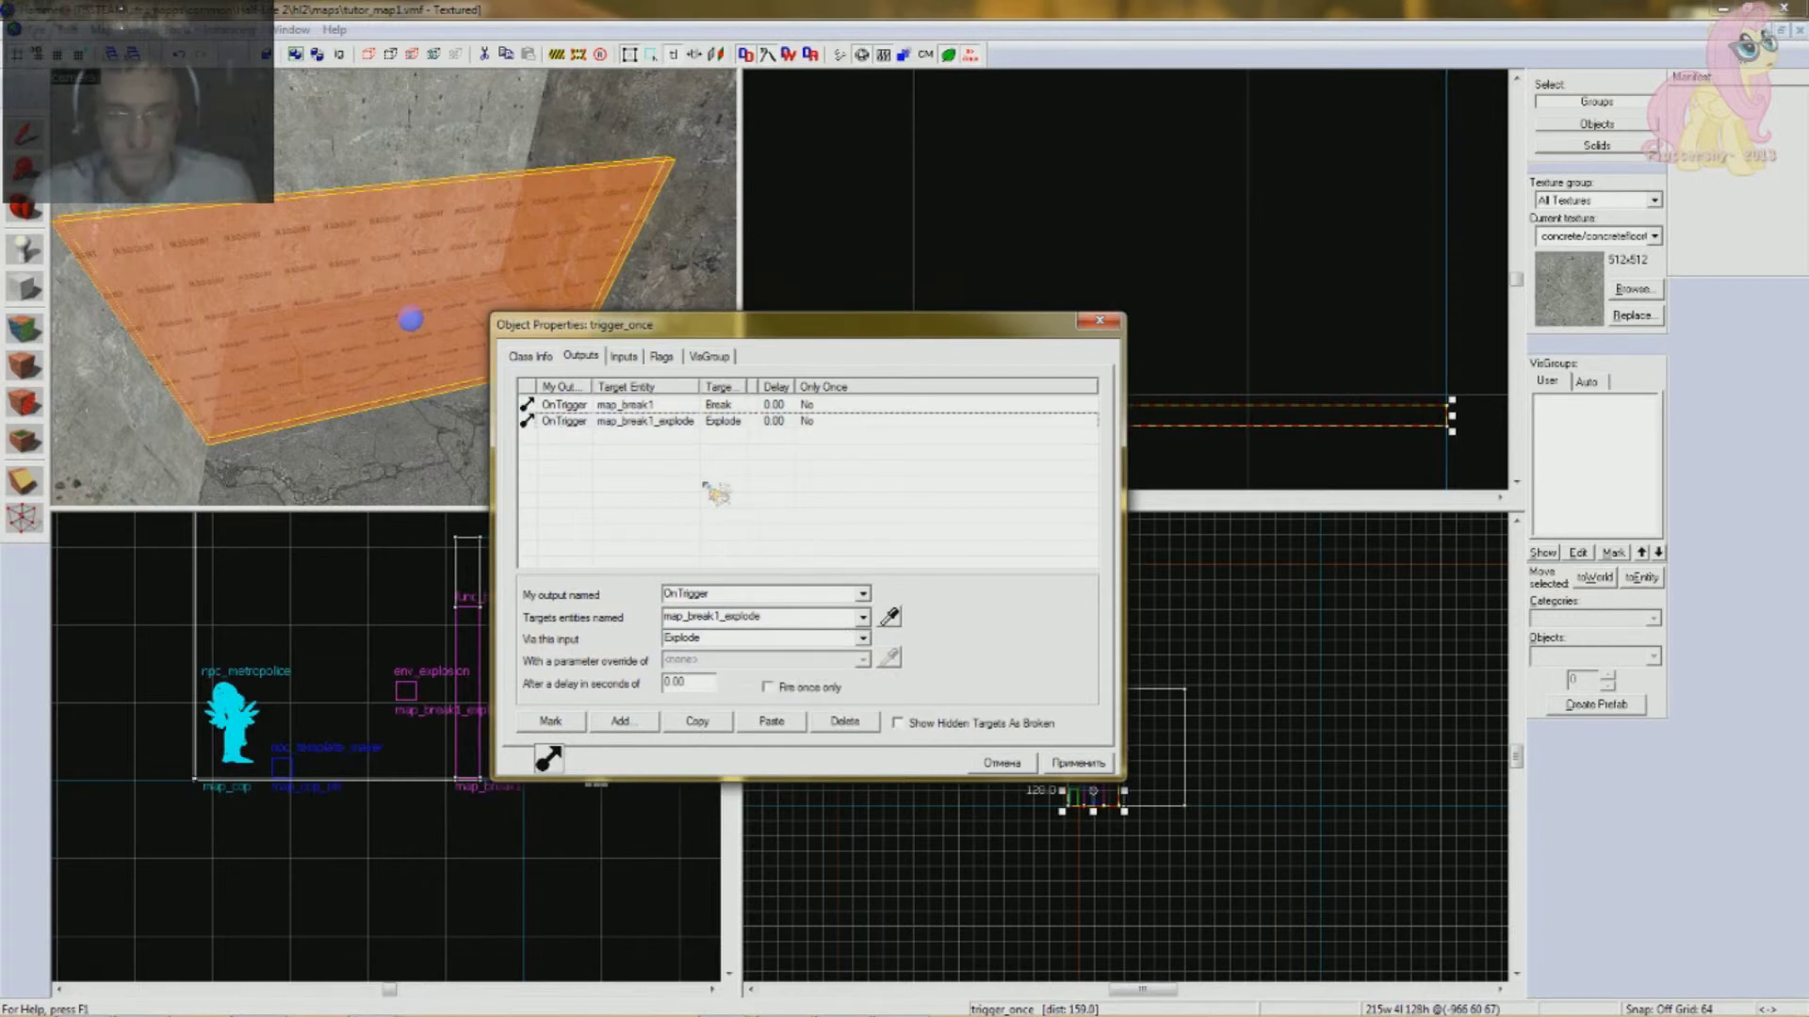
- Duplicate the map_break1_explode output and target the copy at map_cop_mk
{"action": "left_click", "coordinate": [659, 426]}
{"action": "left_click", "coordinate": [697, 721]}
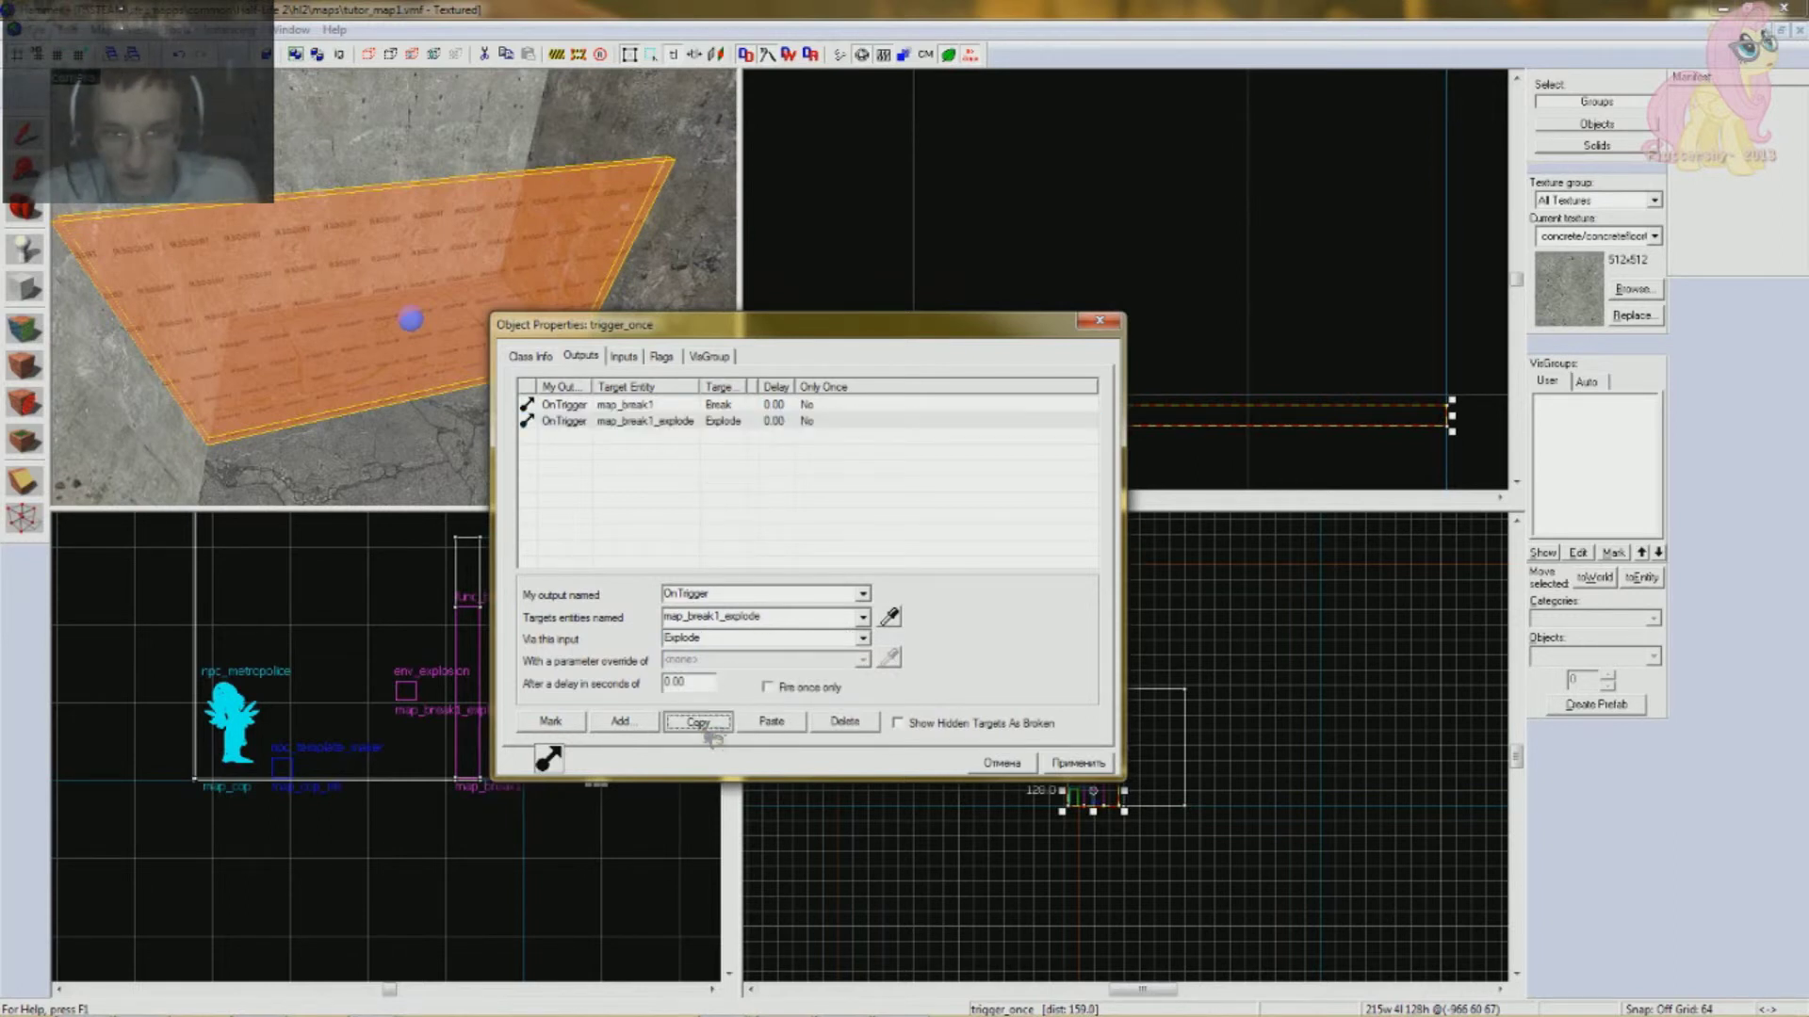
{"action": "left_click", "coordinate": [771, 721]}
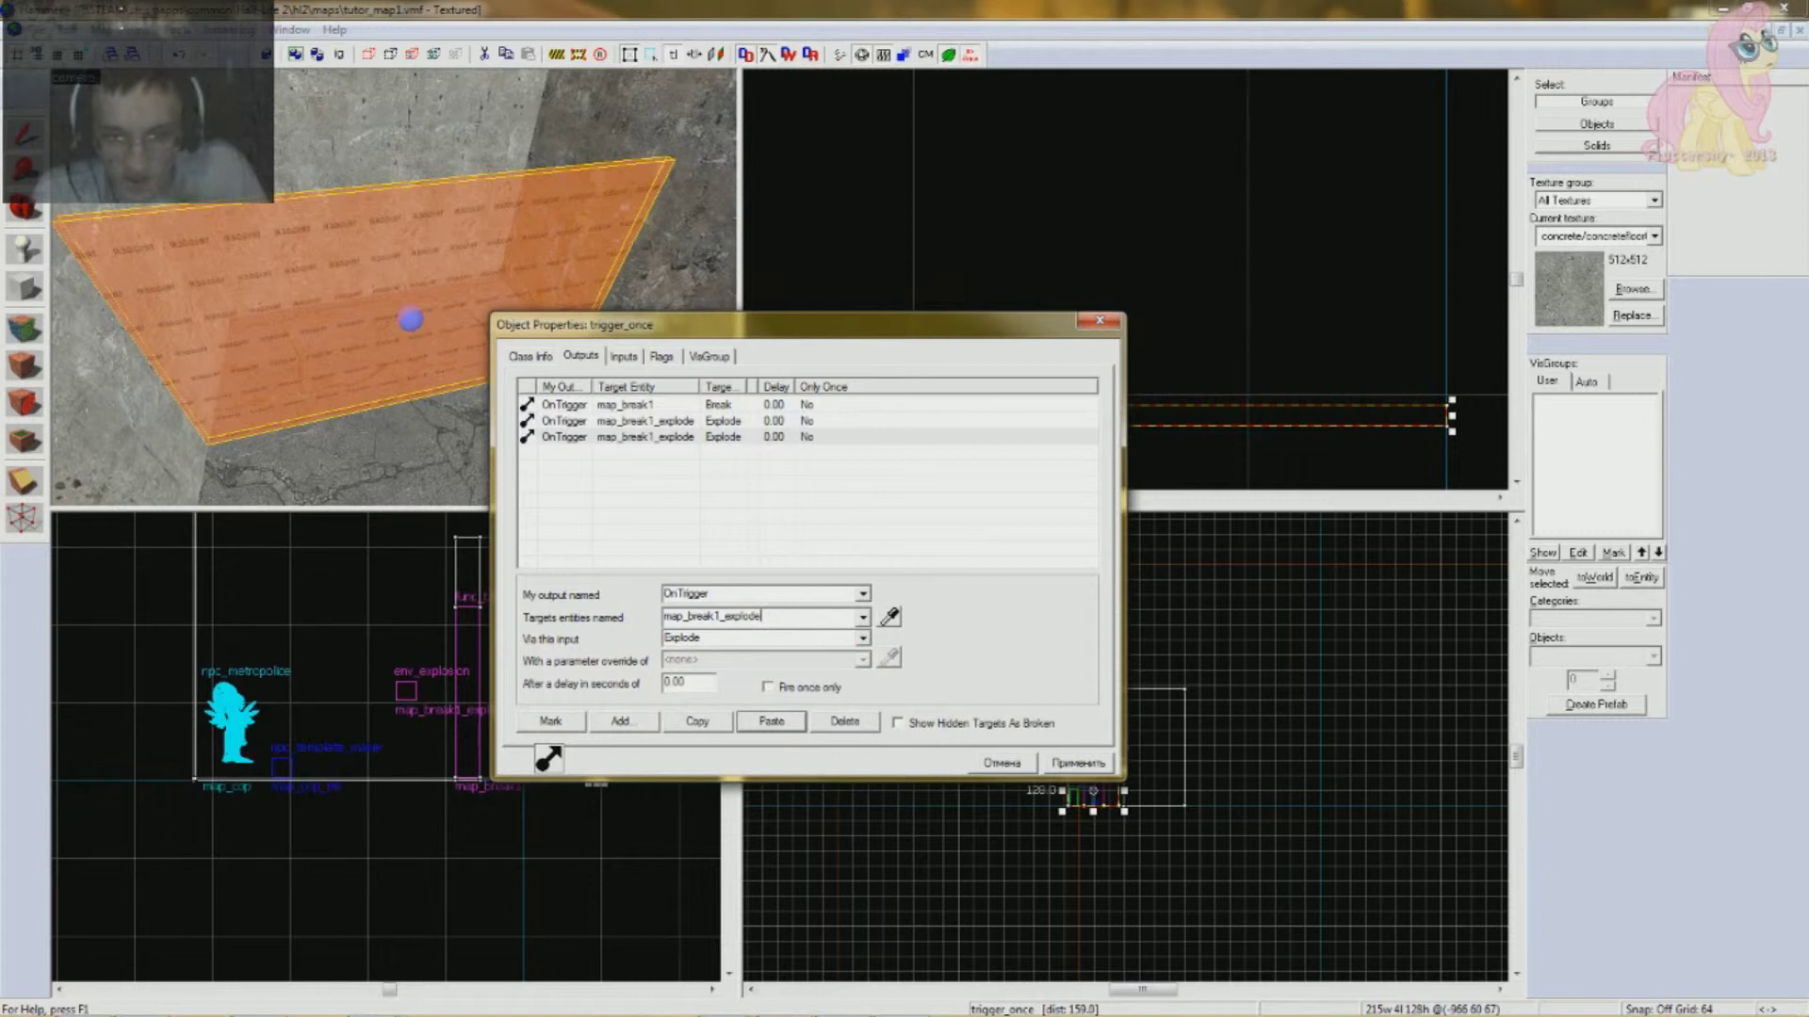
{"action": "left_click", "coordinate": [862, 617]}
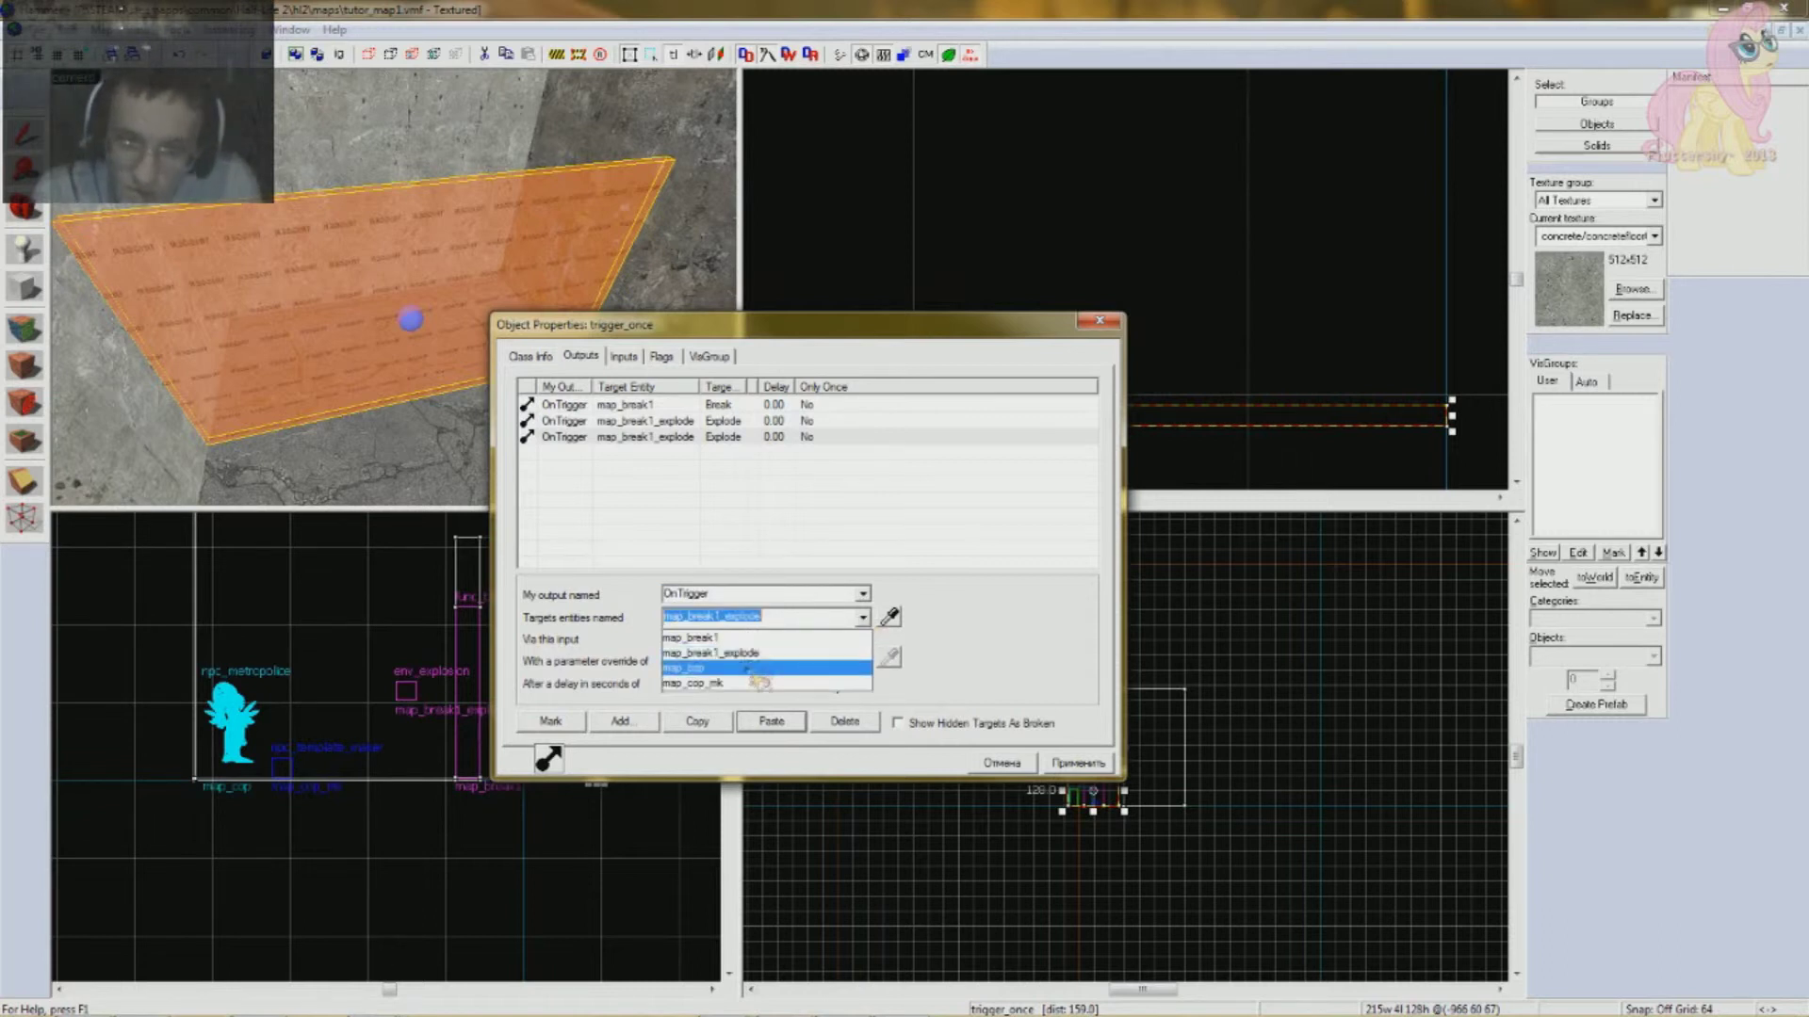
{"action": "left_click", "coordinate": [716, 683]}
{"action": "key", "text": "Tab"}
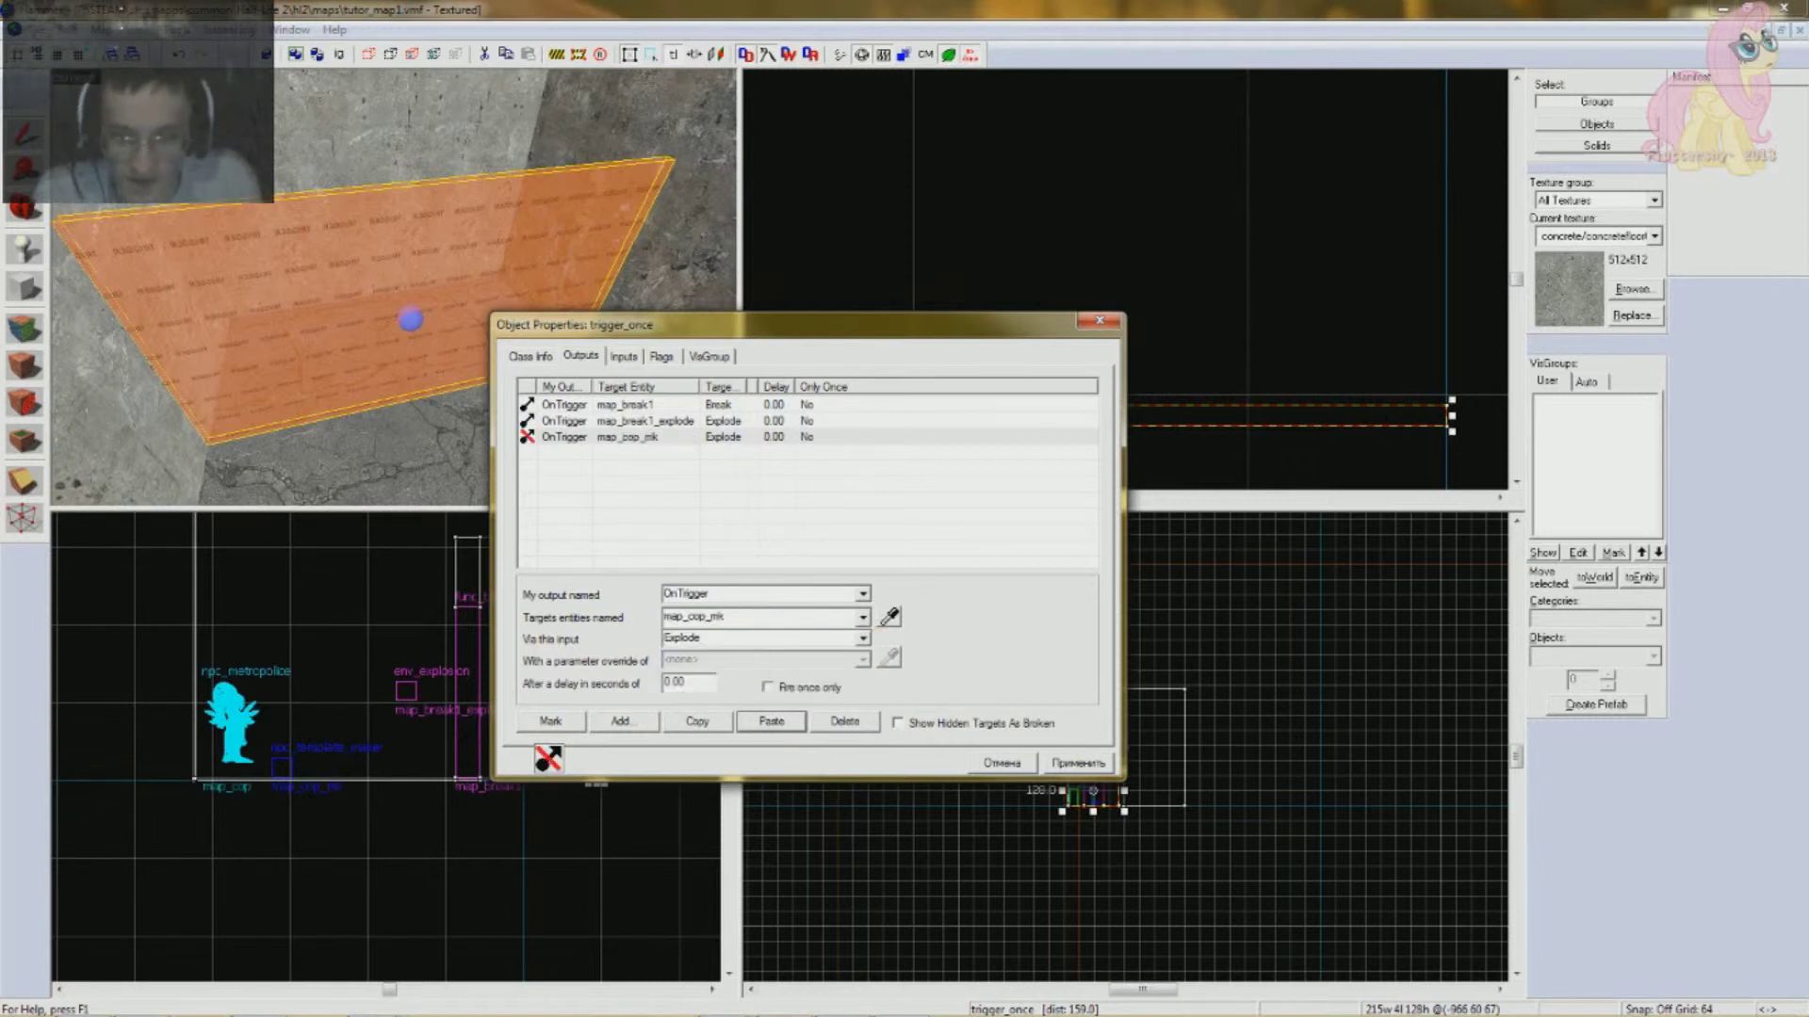
- Set the input of the map_cop_mk output to Spawn
{"action": "left_click", "coordinate": [862, 638]}
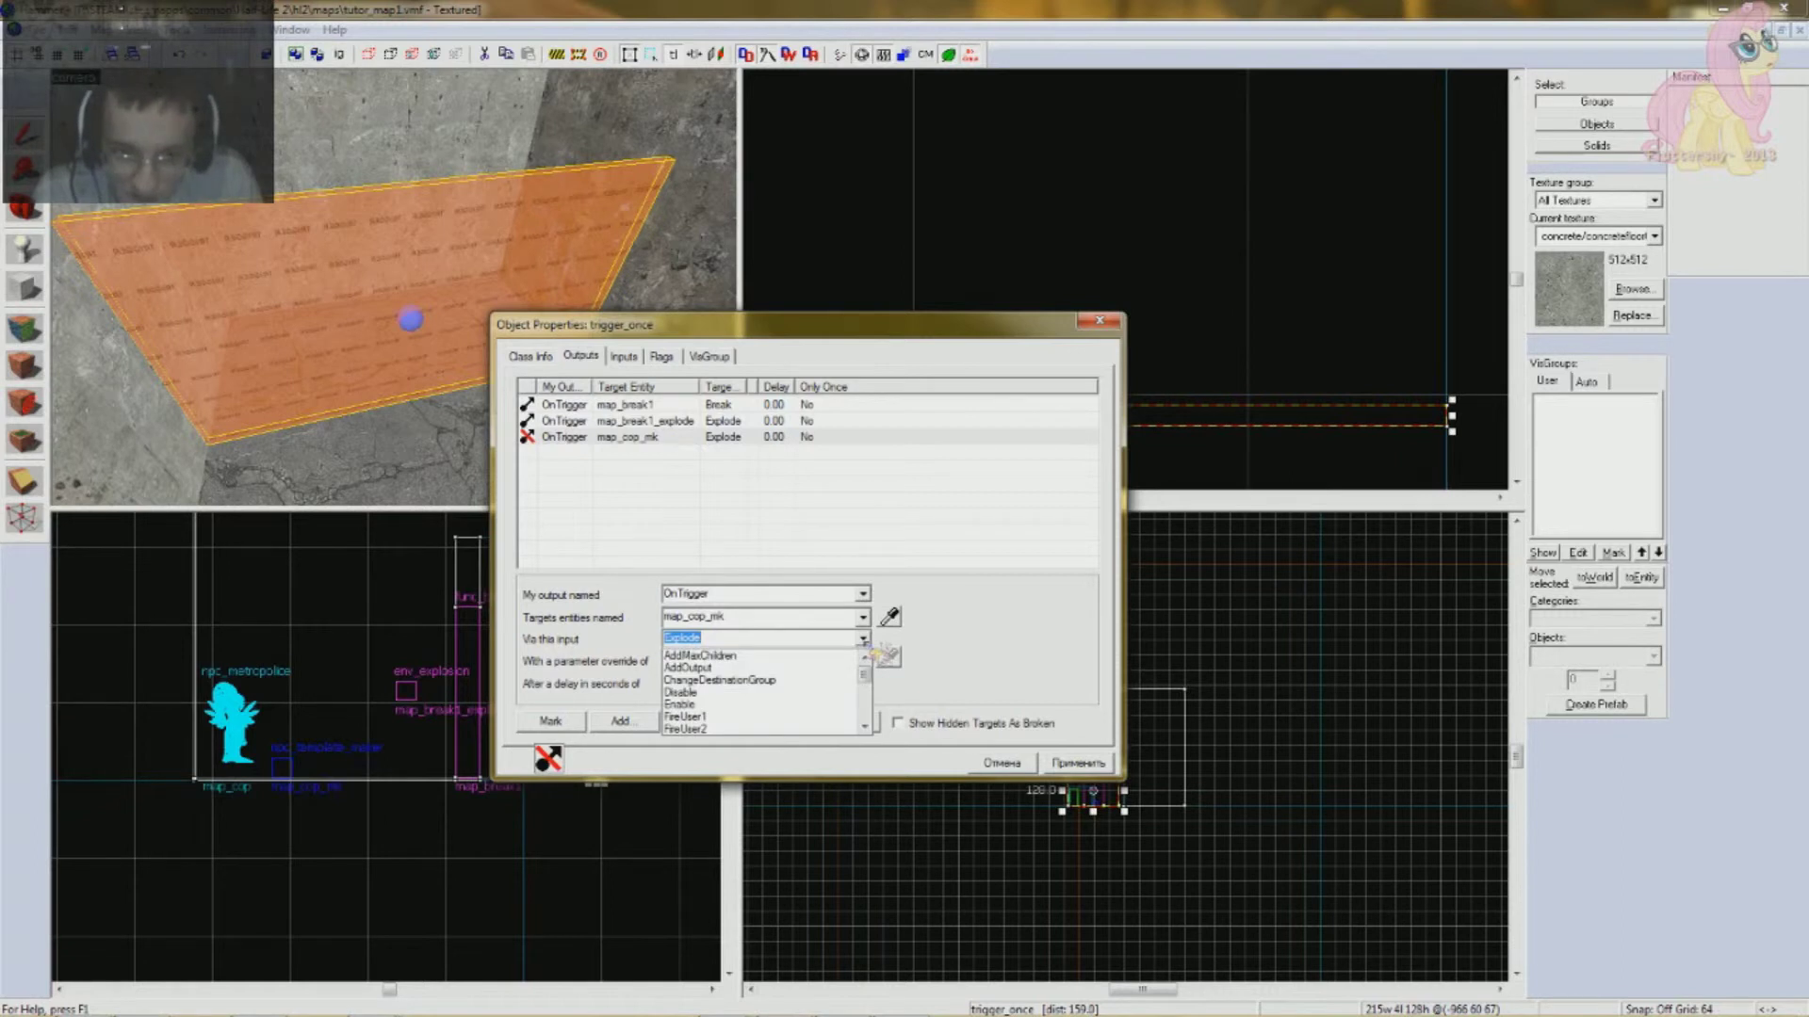
{"action": "scroll", "coordinate": [795, 663], "scroll_direction": "down", "scroll_amount": 3}
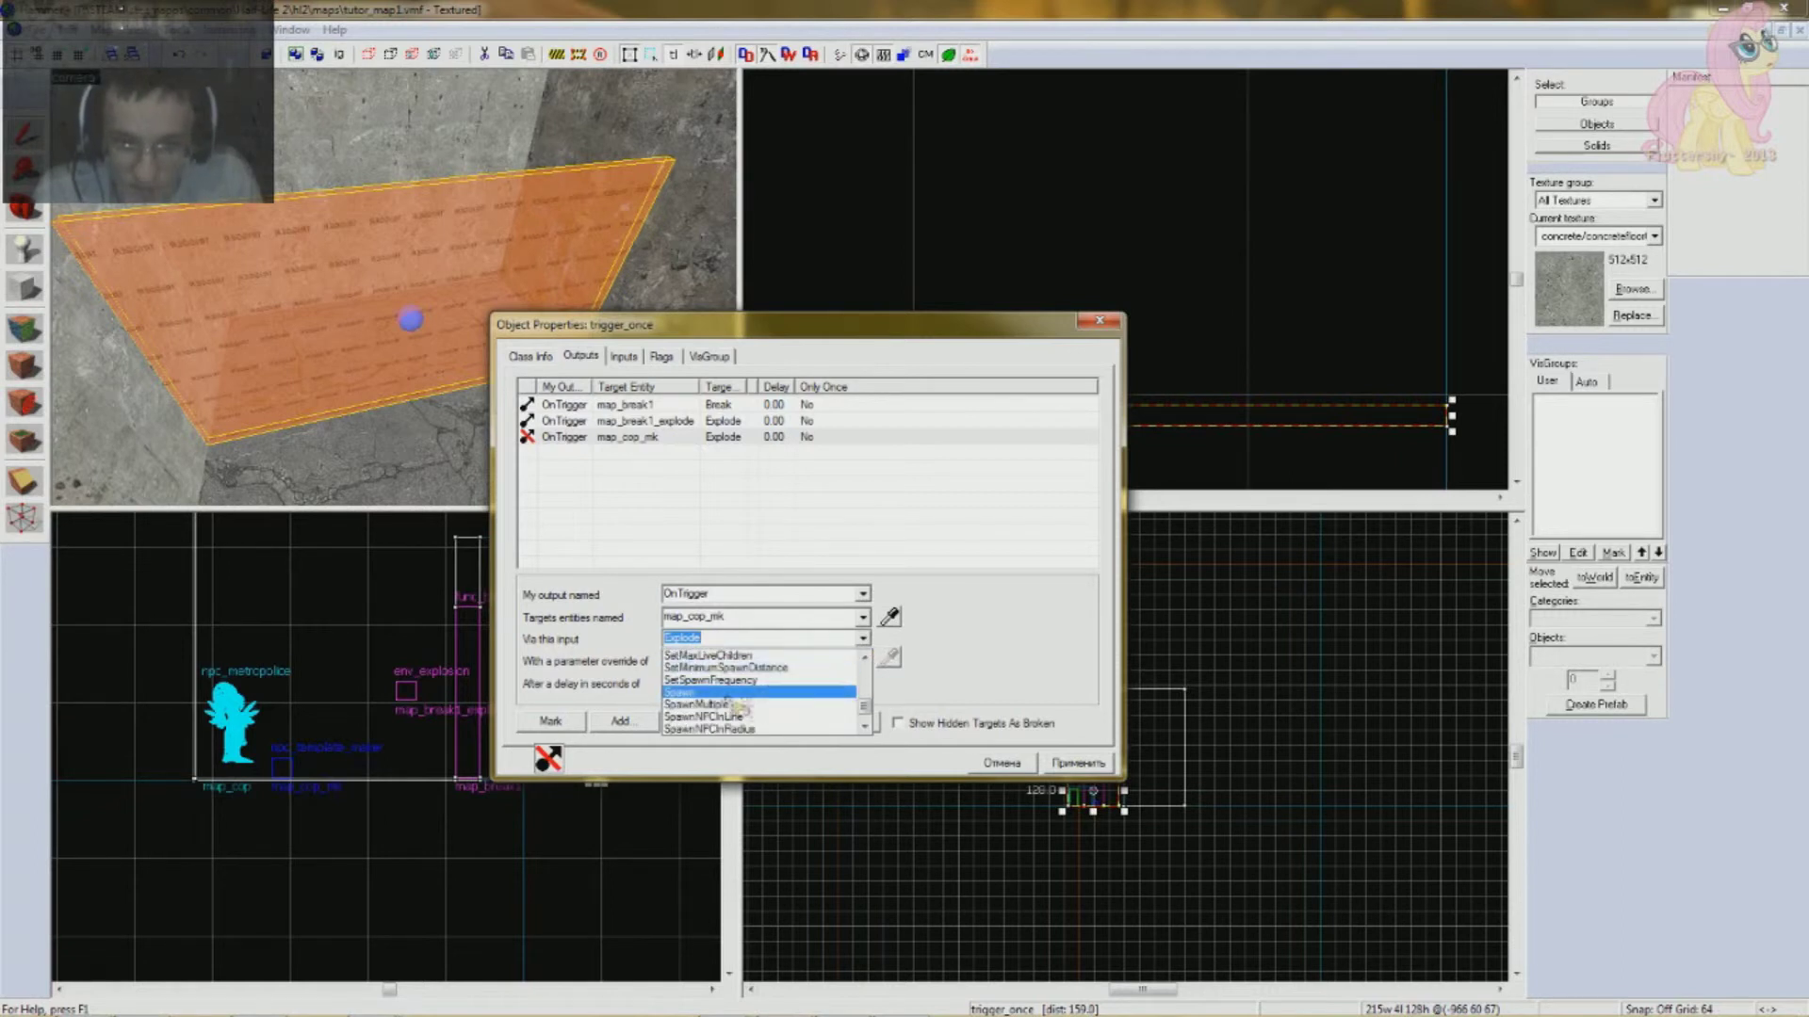
{"action": "left_click", "coordinate": [744, 690]}
{"action": "left_click", "coordinate": [742, 643]}
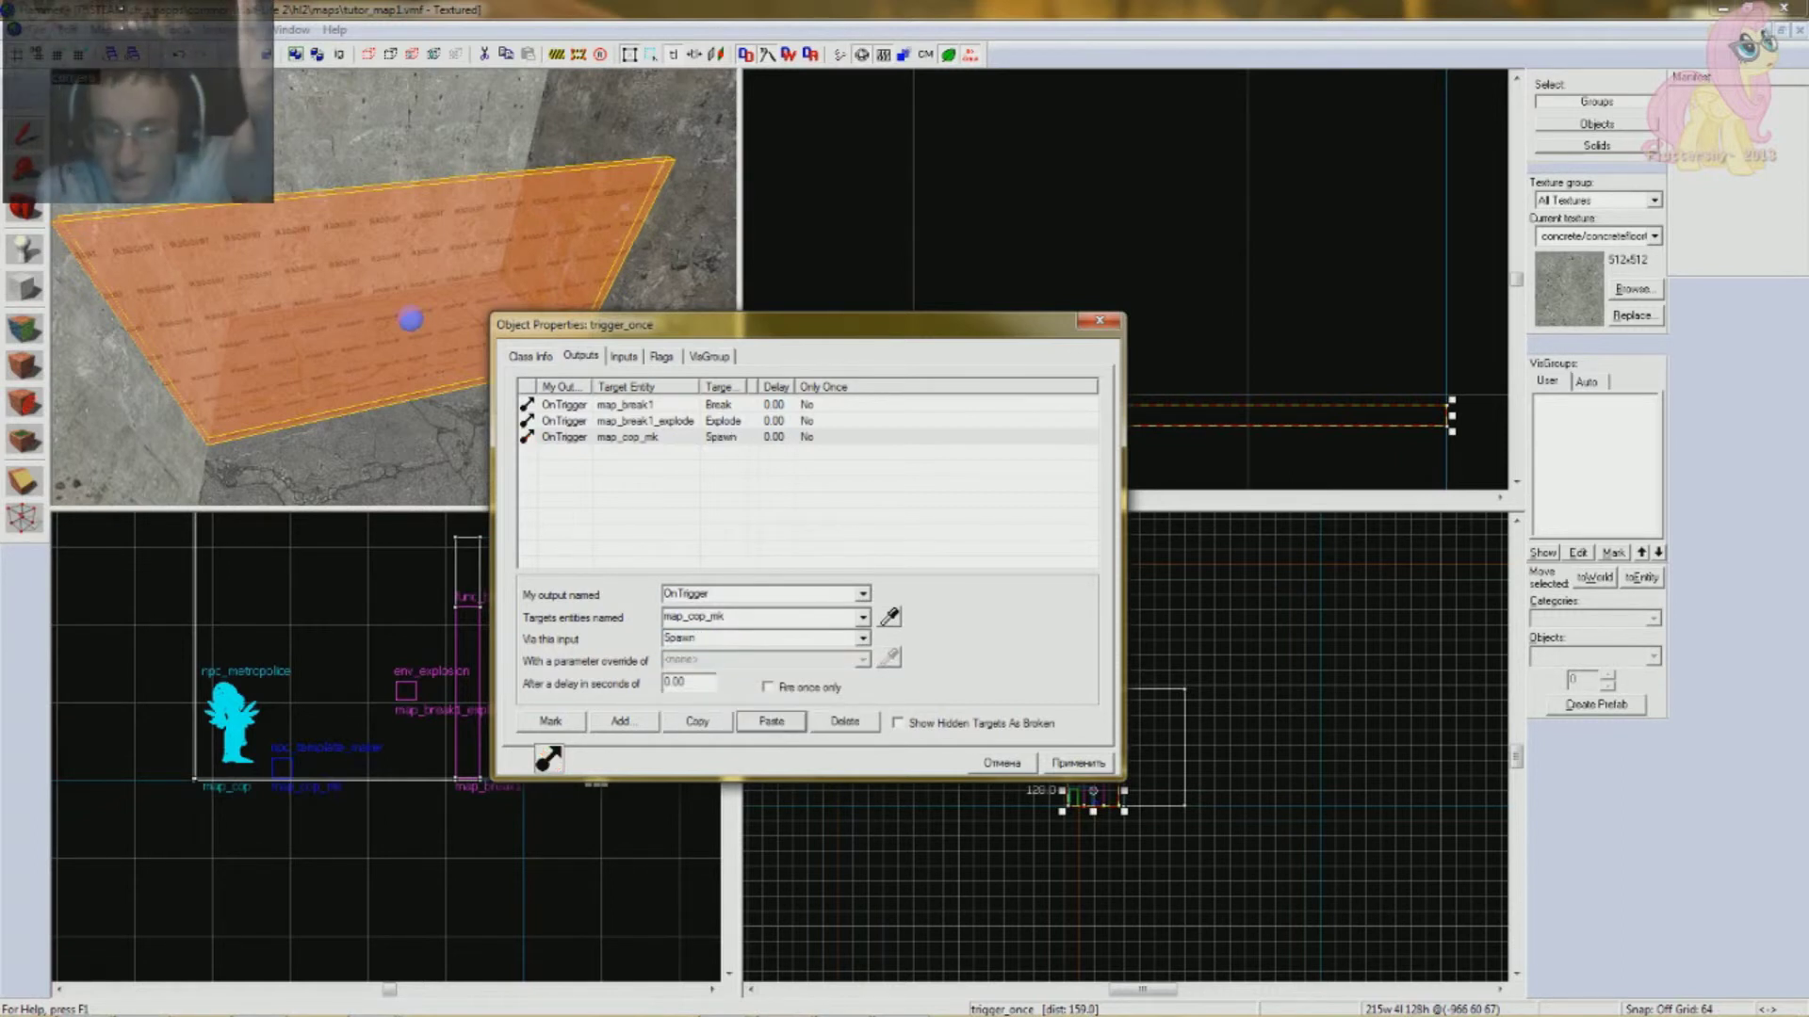
- Compare the npc_metropolice's name with the template NPC name set in the map_cop_mk npc_template_maker
{"action": "left_click", "coordinate": [627, 440]}
{"action": "scroll", "coordinate": [435, 193], "scroll_direction": "up", "scroll_amount": 6}
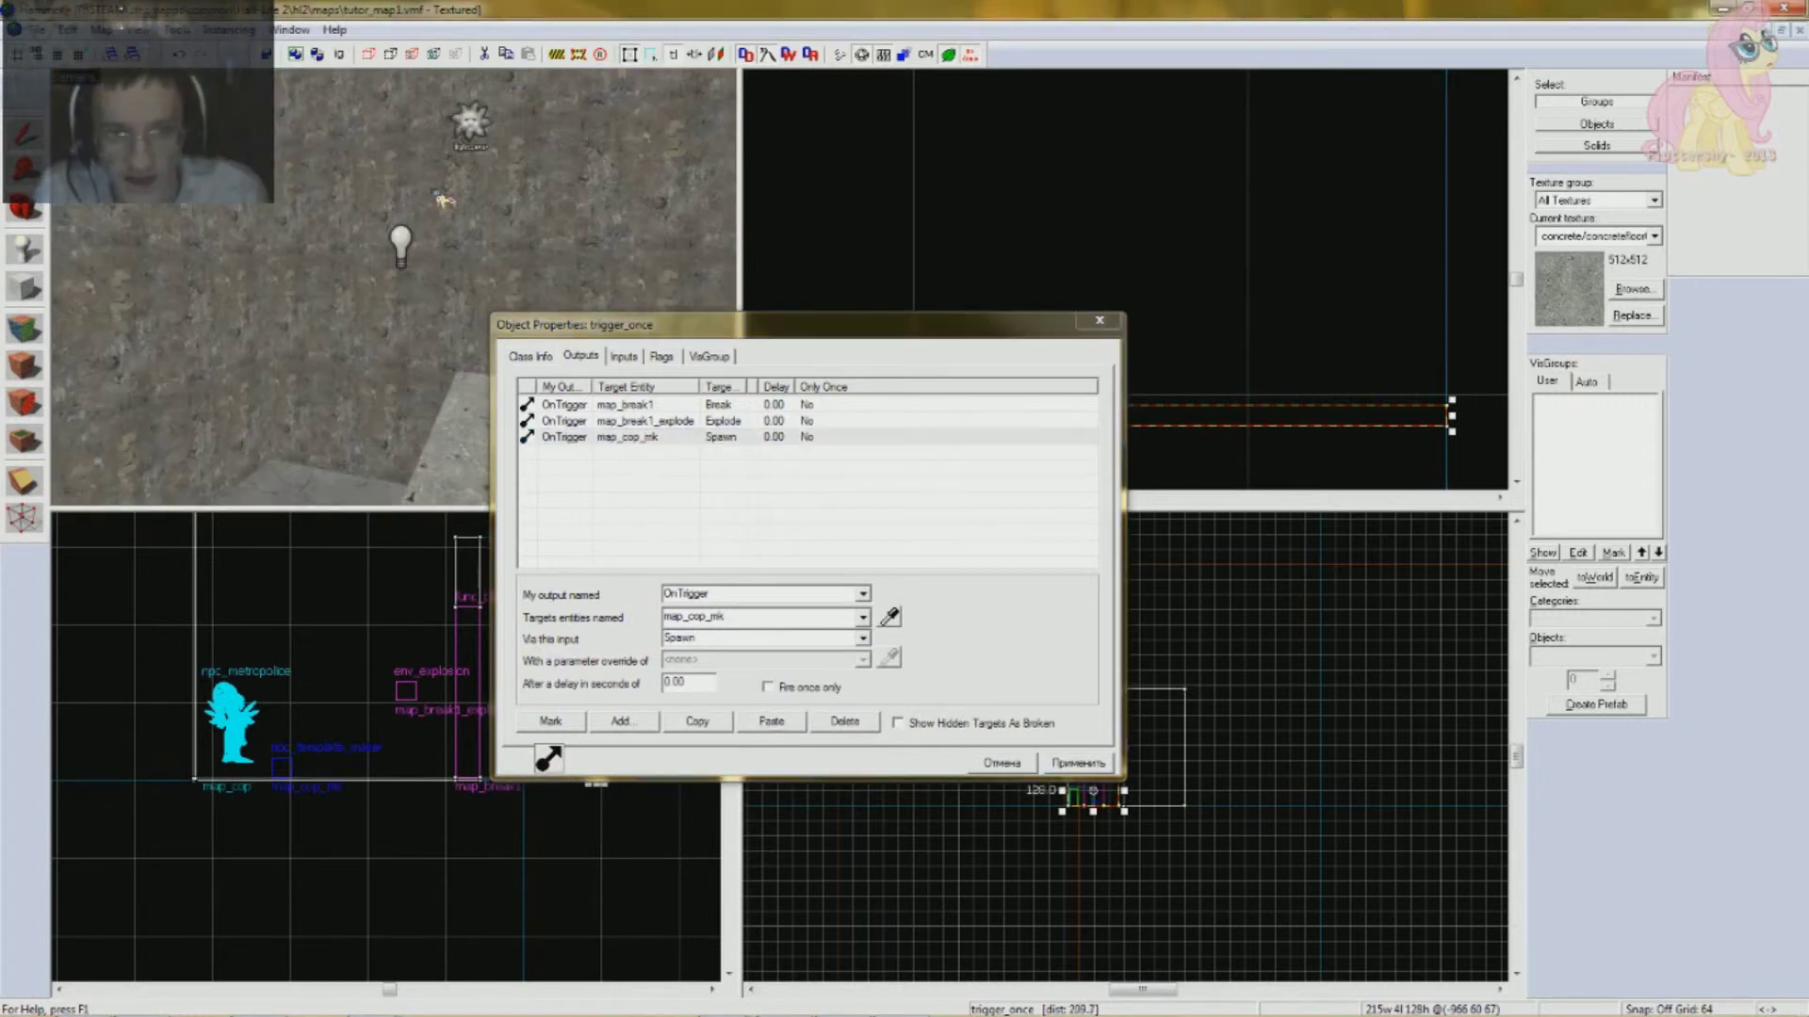
{"action": "key", "text": "z"}
{"action": "key", "text": "z"}
{"action": "left_click", "coordinate": [391, 180]}
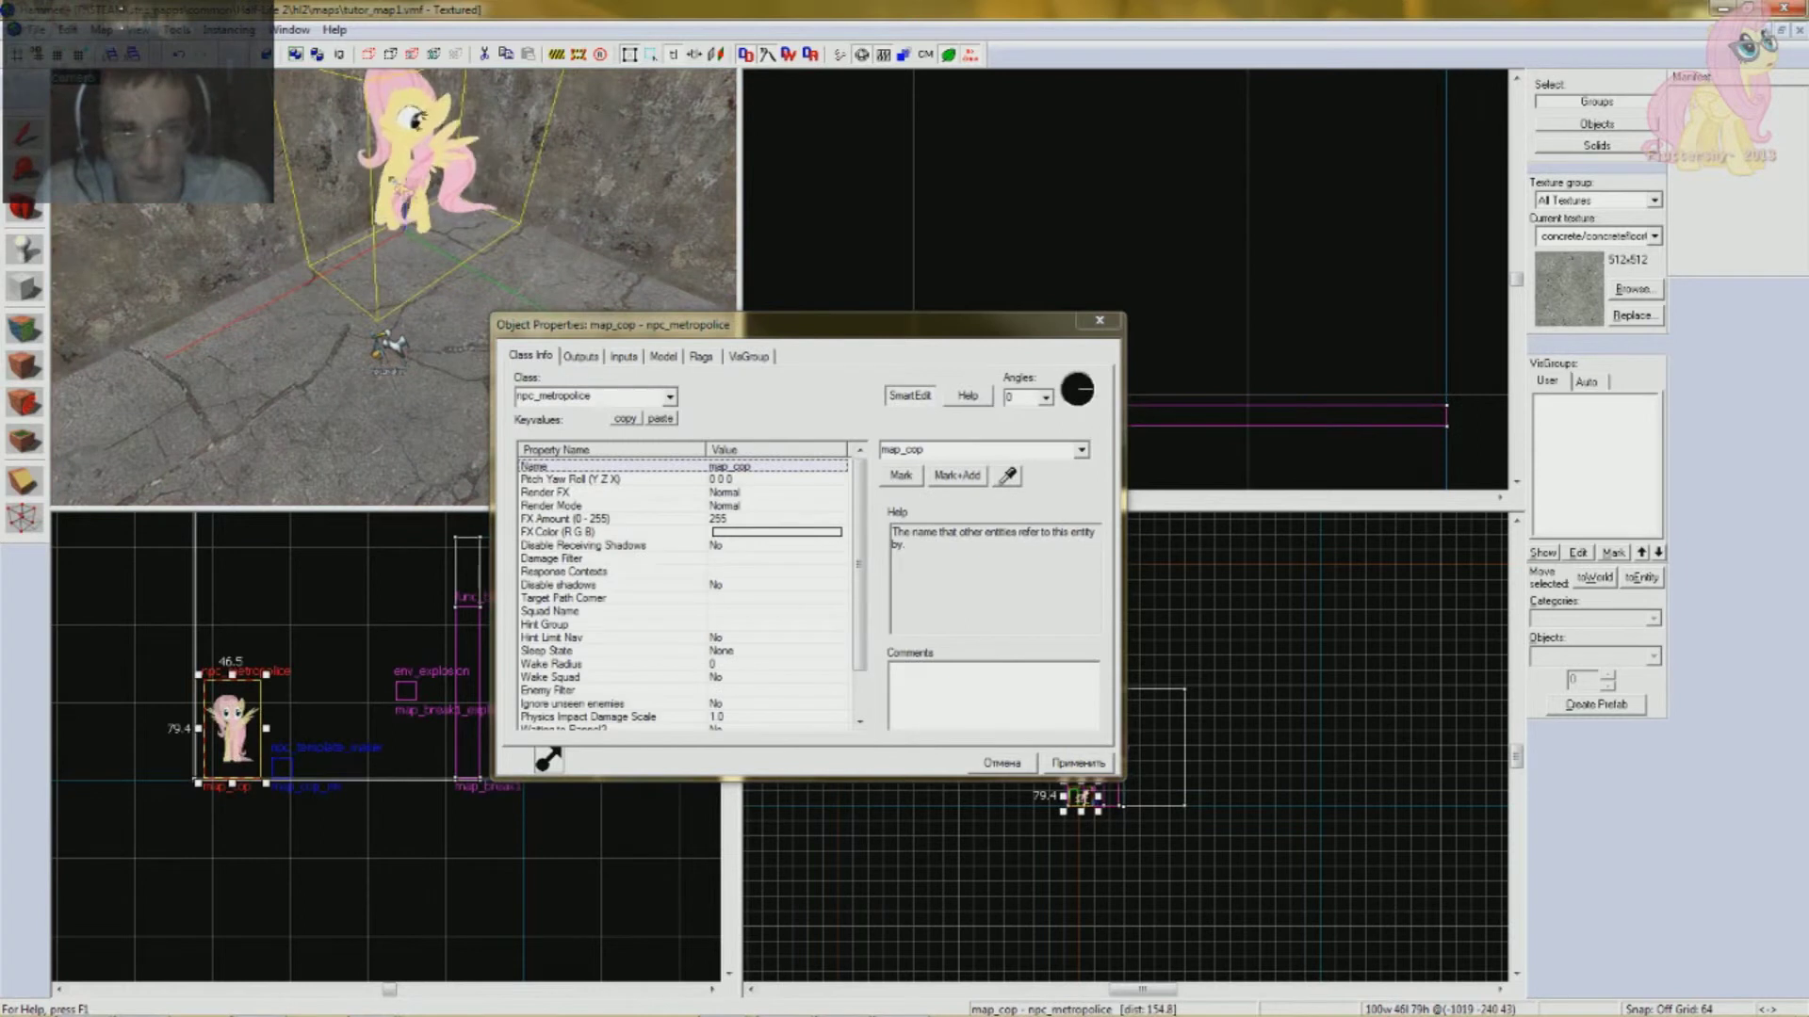
{"action": "double_click", "coordinate": [914, 451]}
{"action": "left_click", "coordinate": [388, 349]}
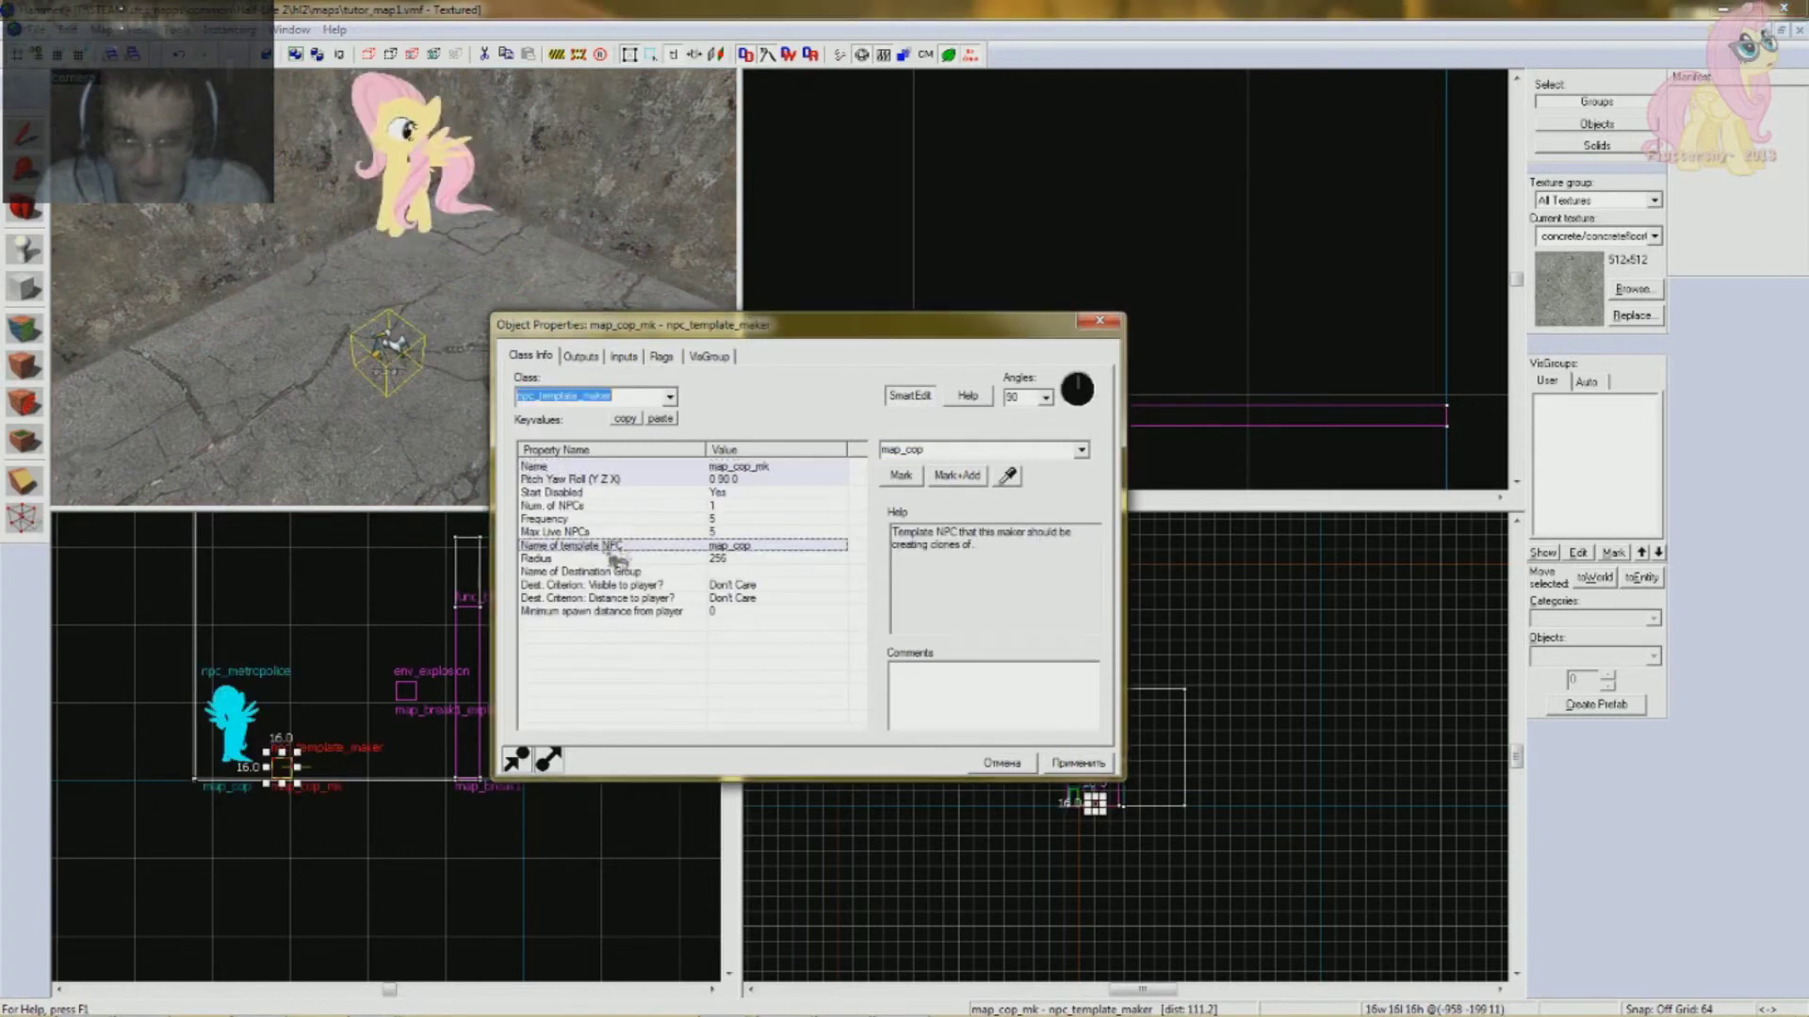
{"action": "left_click", "coordinate": [617, 546]}
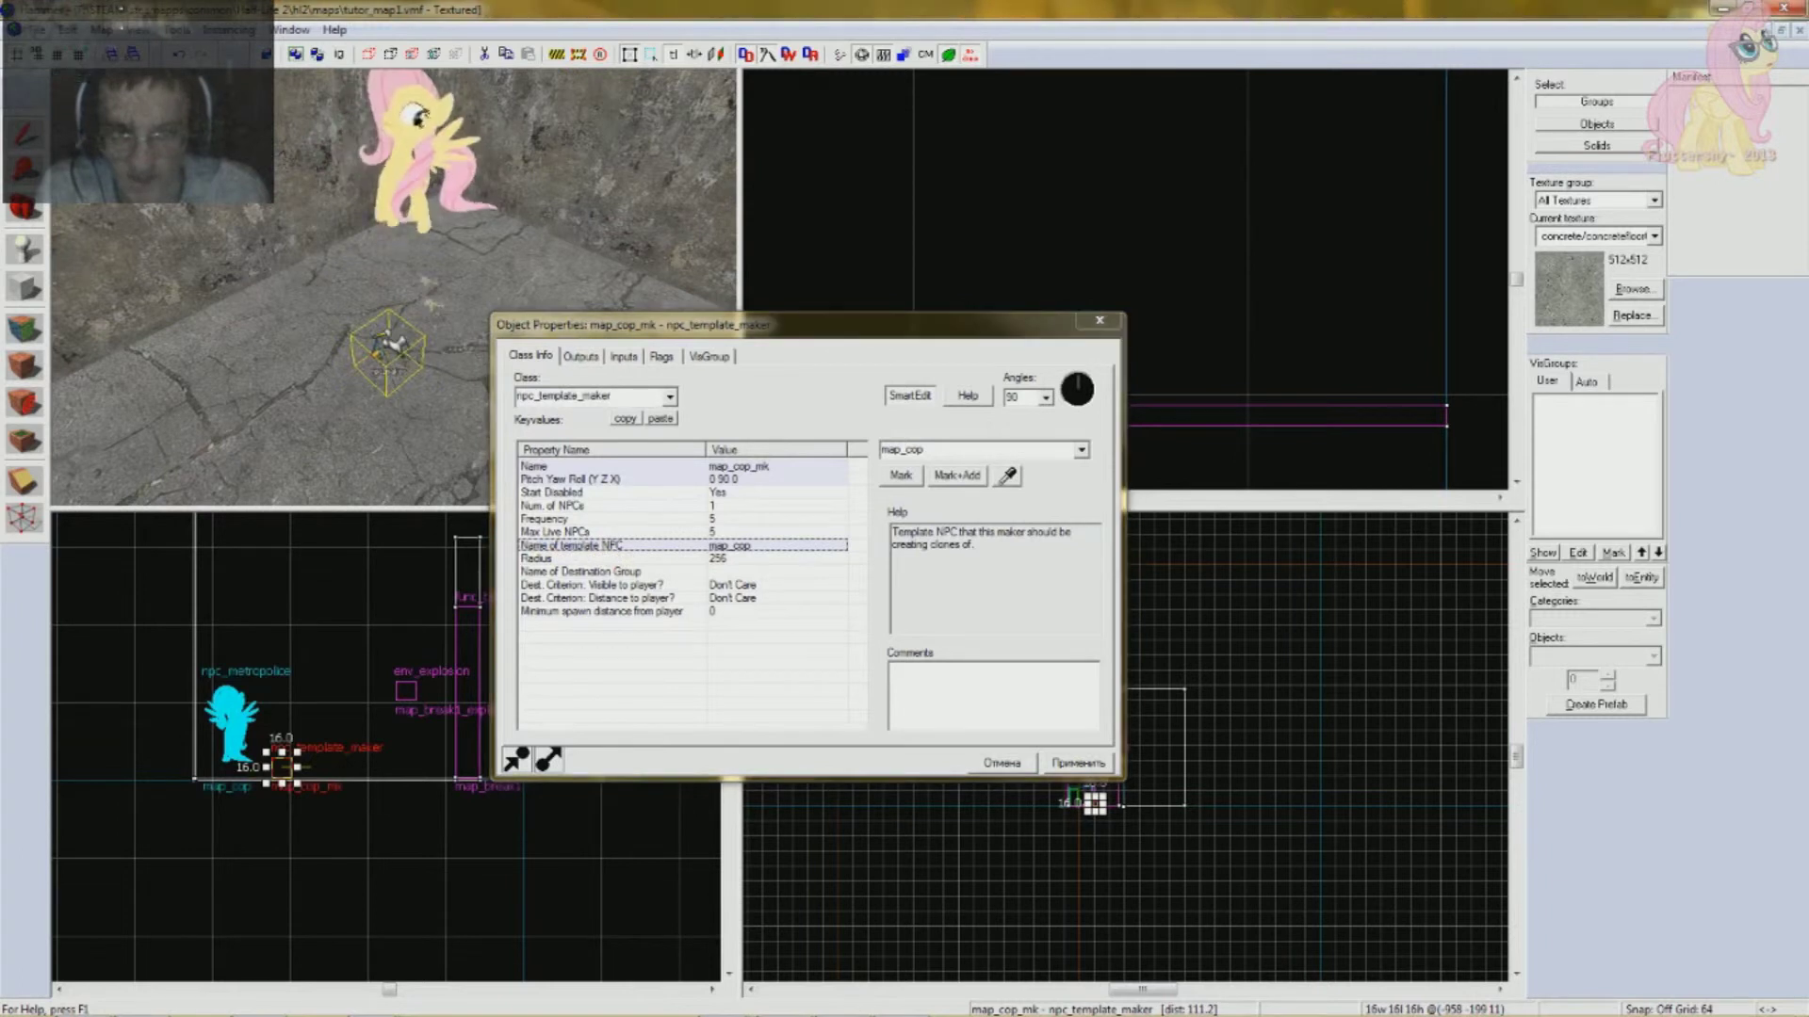
{"action": "left_click", "coordinate": [425, 167]}
{"action": "left_click", "coordinate": [419, 187]}
{"action": "scroll", "coordinate": [418, 190], "scroll_direction": "down", "scroll_amount": 5}
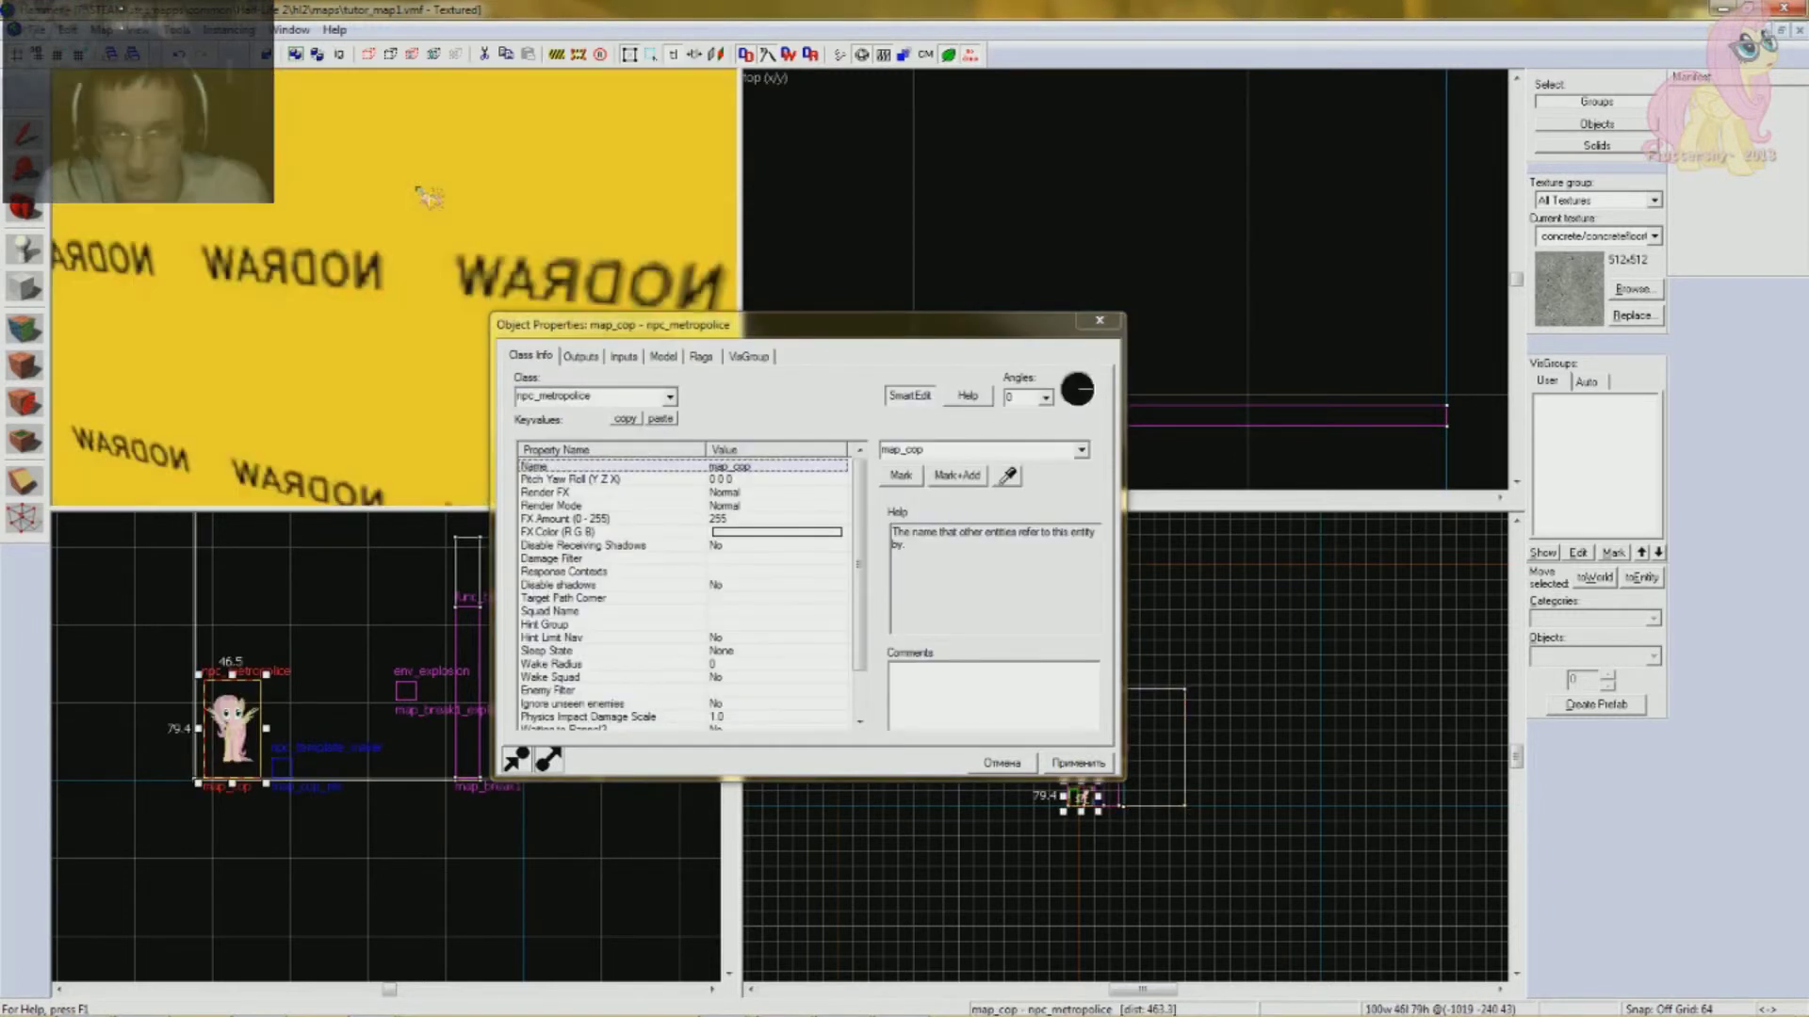
- Reopen the trigger_once outputs and review the target, input and delay of the Break, Explode and Spawn entries
{"action": "left_click", "coordinate": [341, 257]}
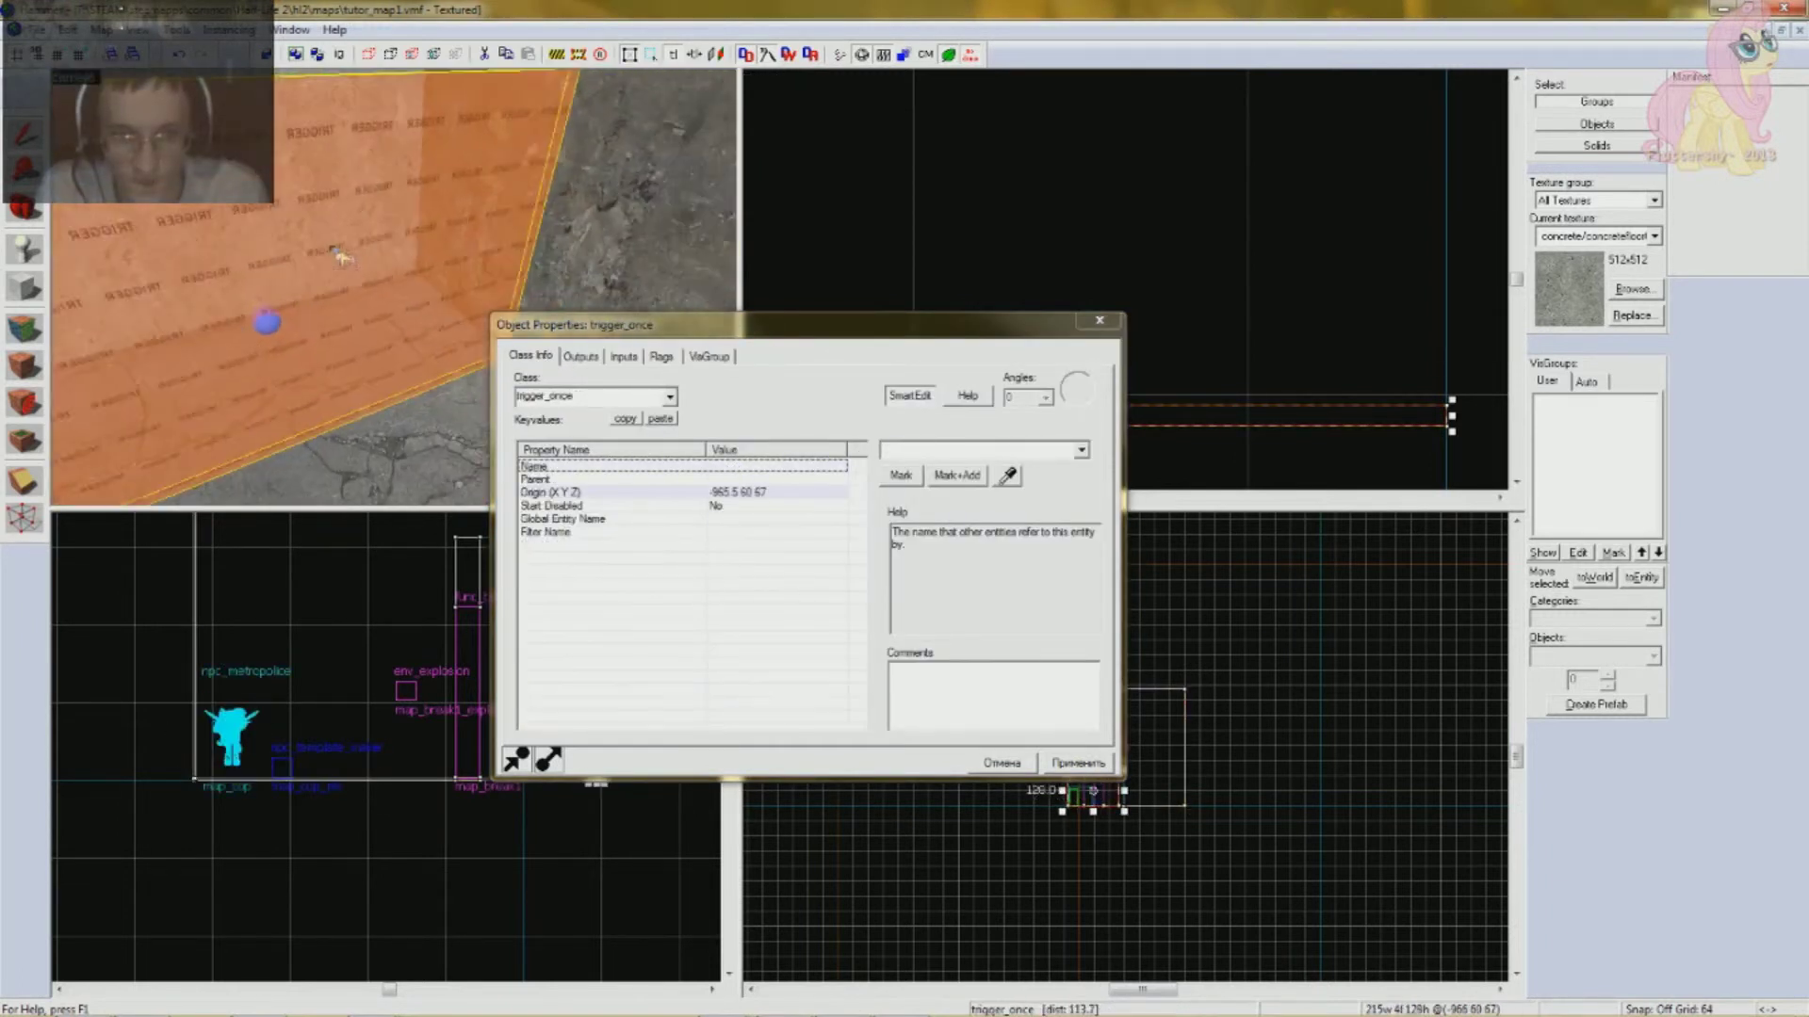
{"action": "left_click", "coordinate": [580, 357]}
{"action": "left_click", "coordinate": [770, 515]}
{"action": "left_click", "coordinate": [634, 405]}
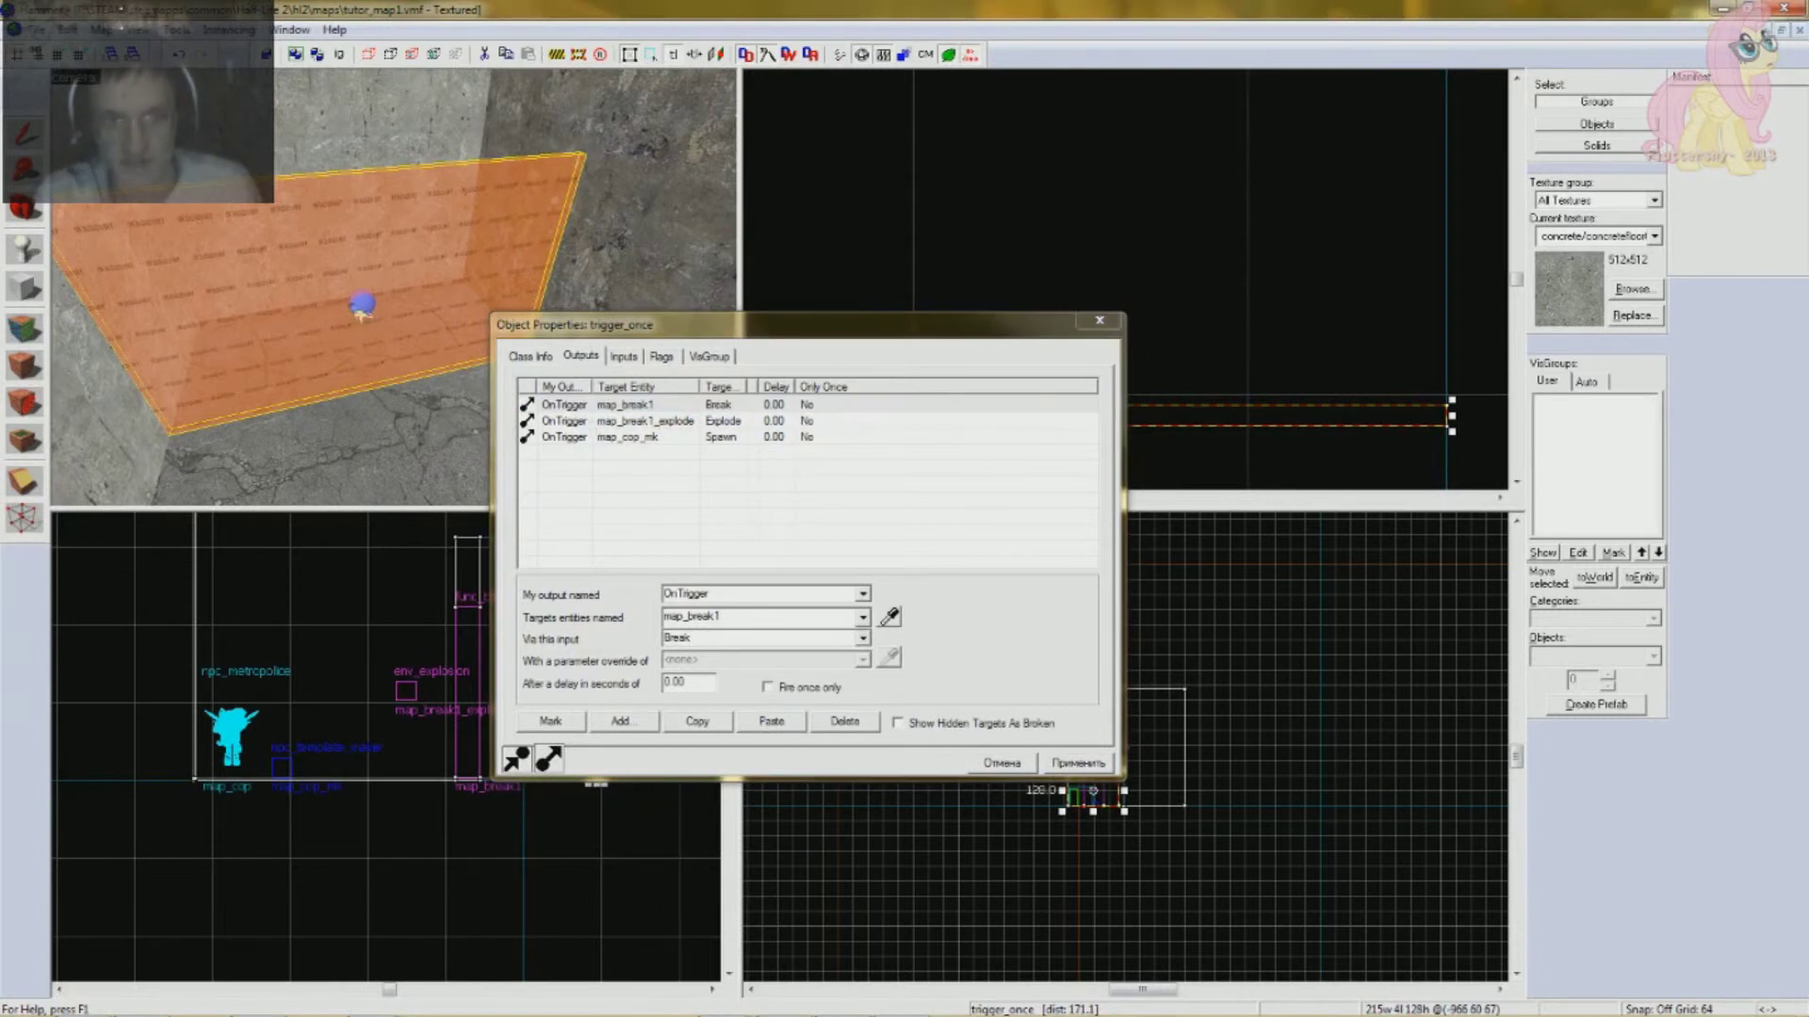
{"action": "left_click", "coordinate": [660, 423]}
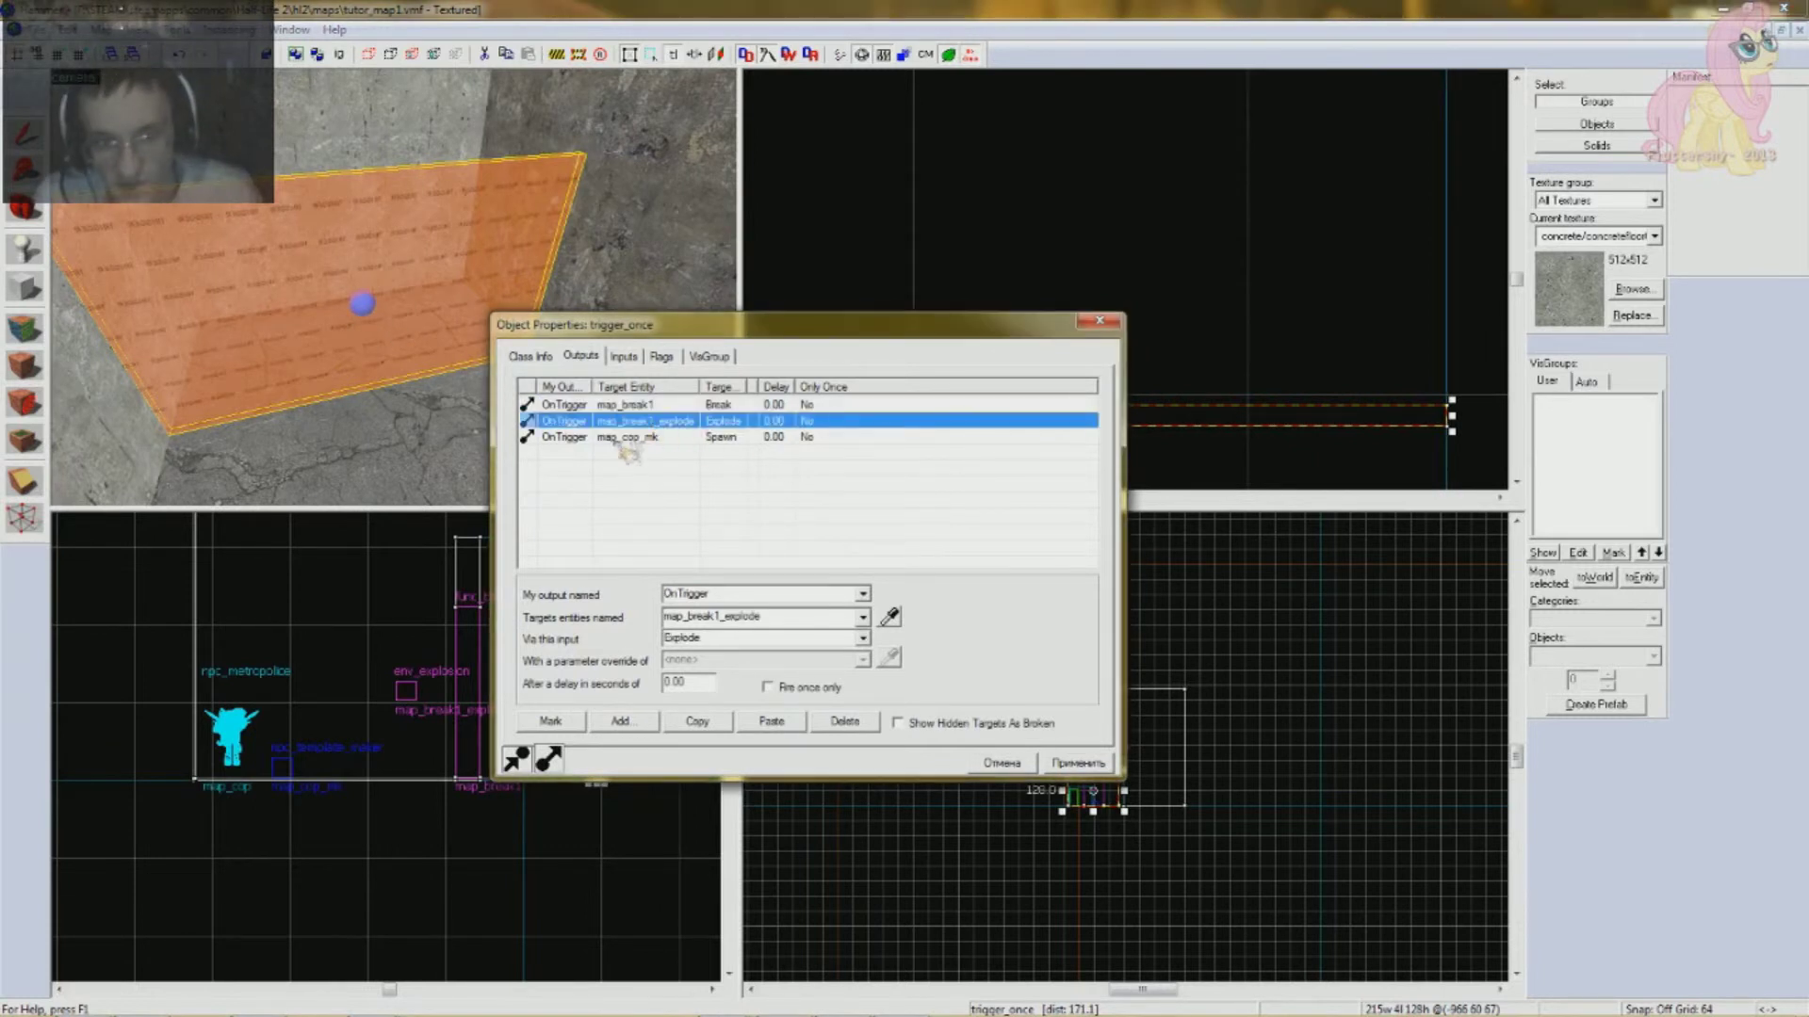
{"action": "left_click", "coordinate": [650, 438]}
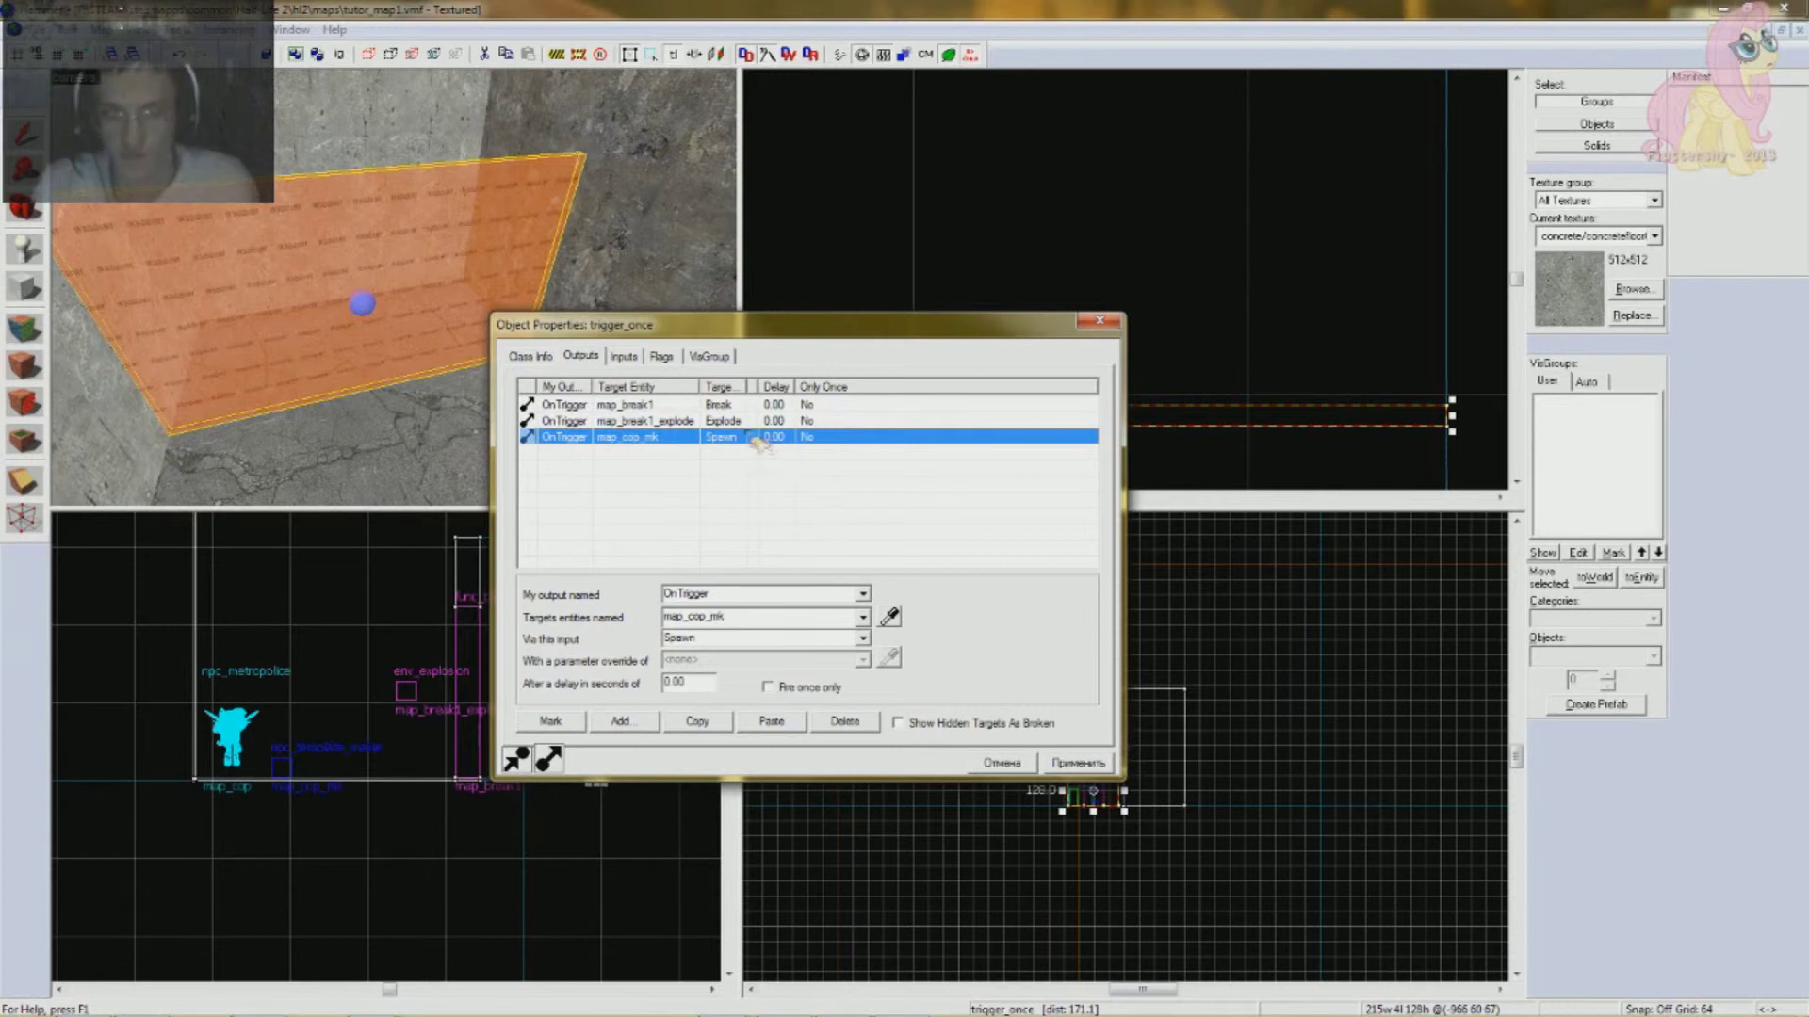
{"action": "left_click", "coordinate": [695, 404]}
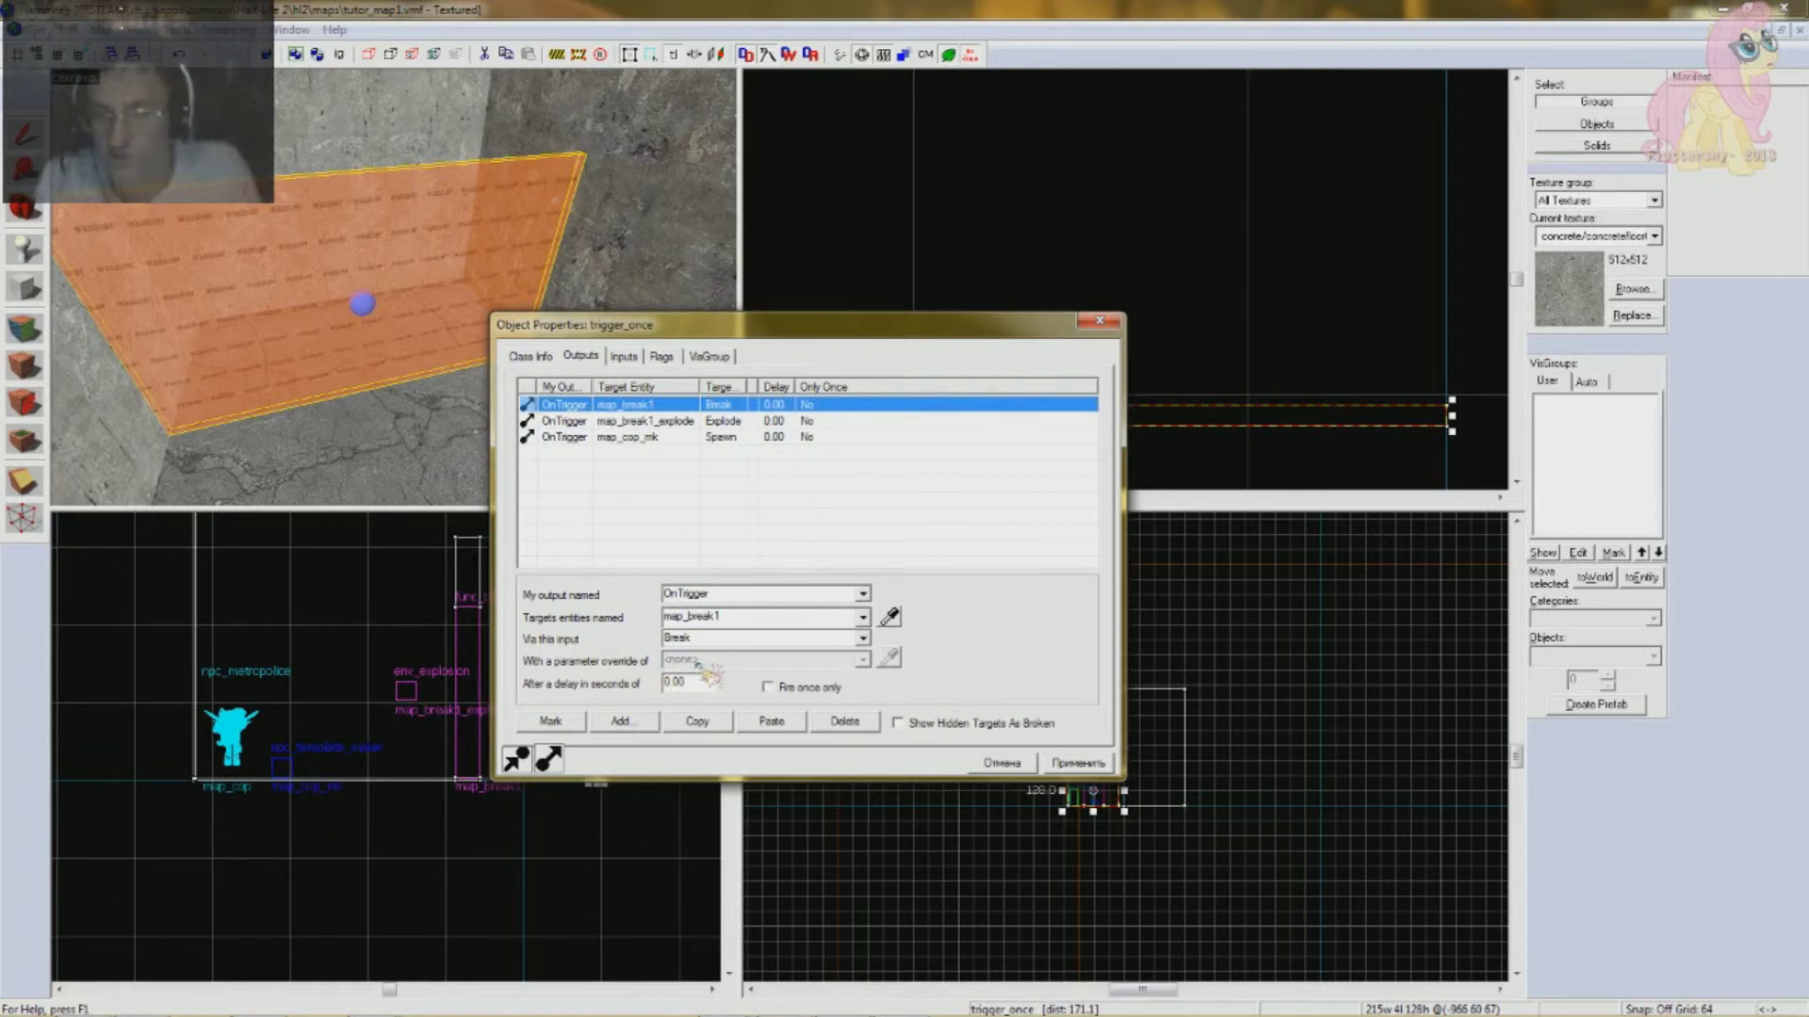
{"action": "left_click", "coordinate": [683, 422]}
{"action": "left_click", "coordinate": [690, 437]}
{"action": "left_click", "coordinate": [671, 404]}
{"action": "left_click", "coordinate": [692, 639]}
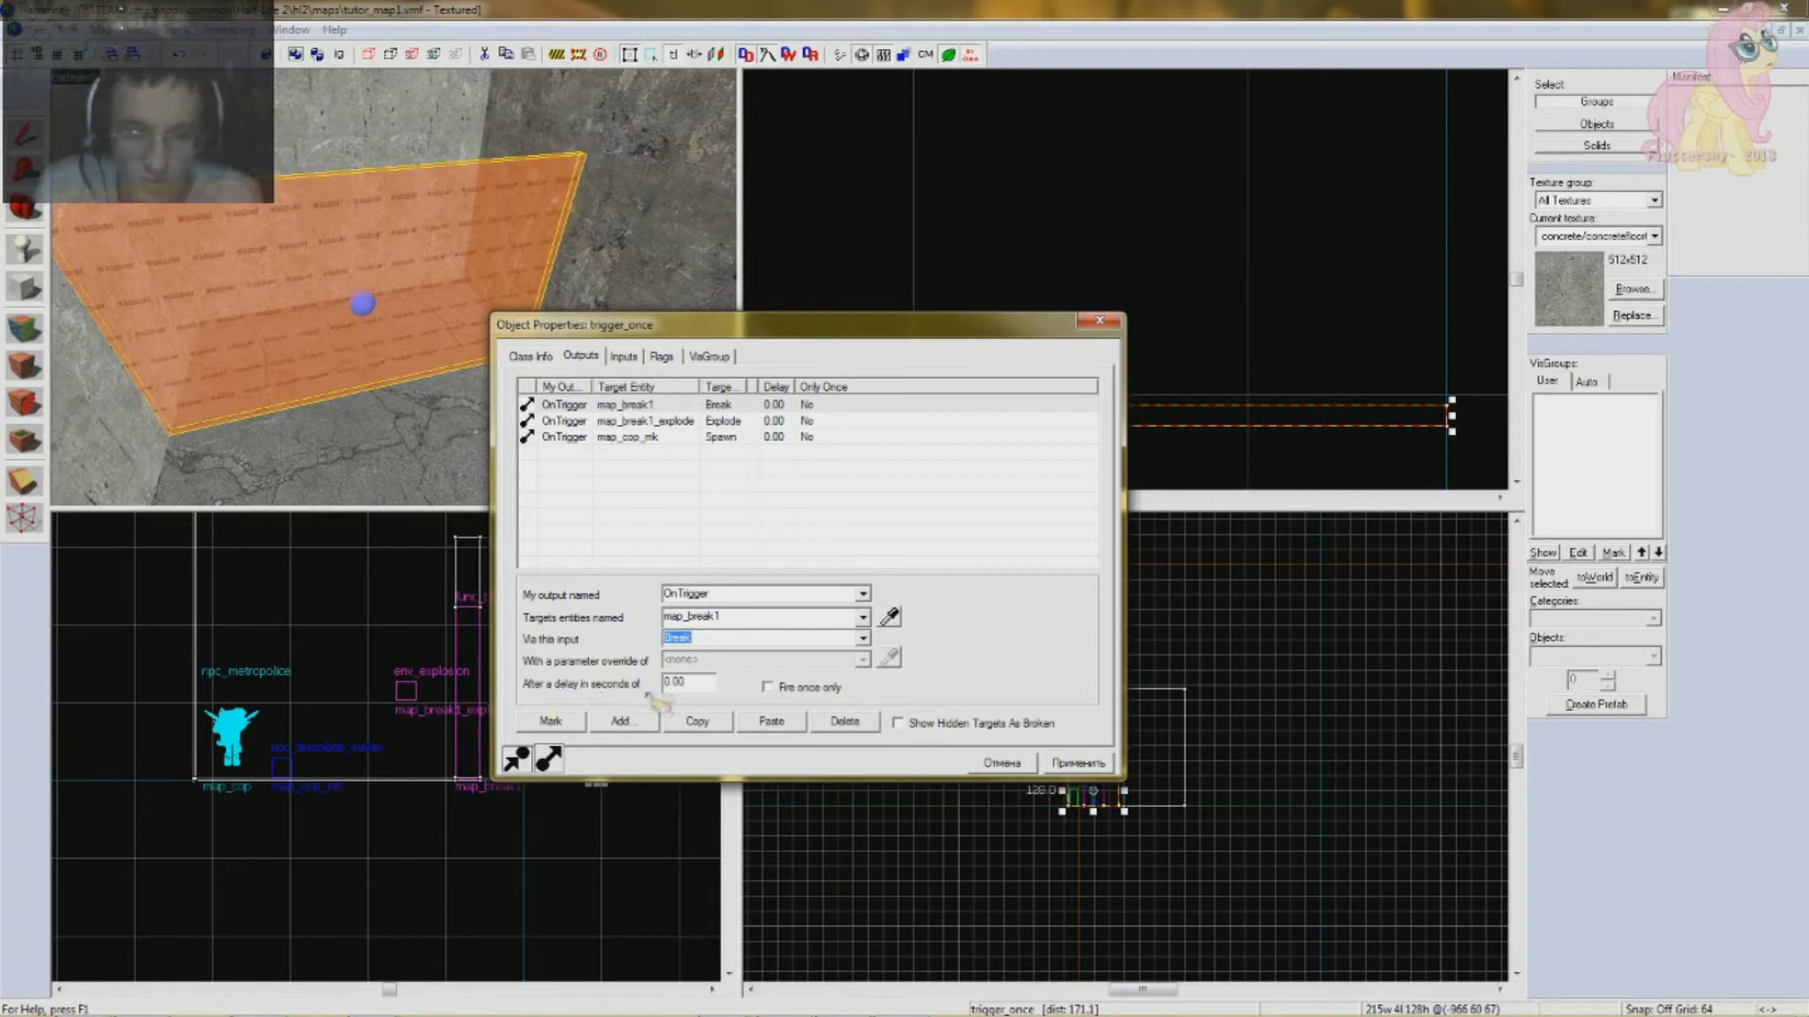
{"action": "left_click", "coordinate": [634, 405]}
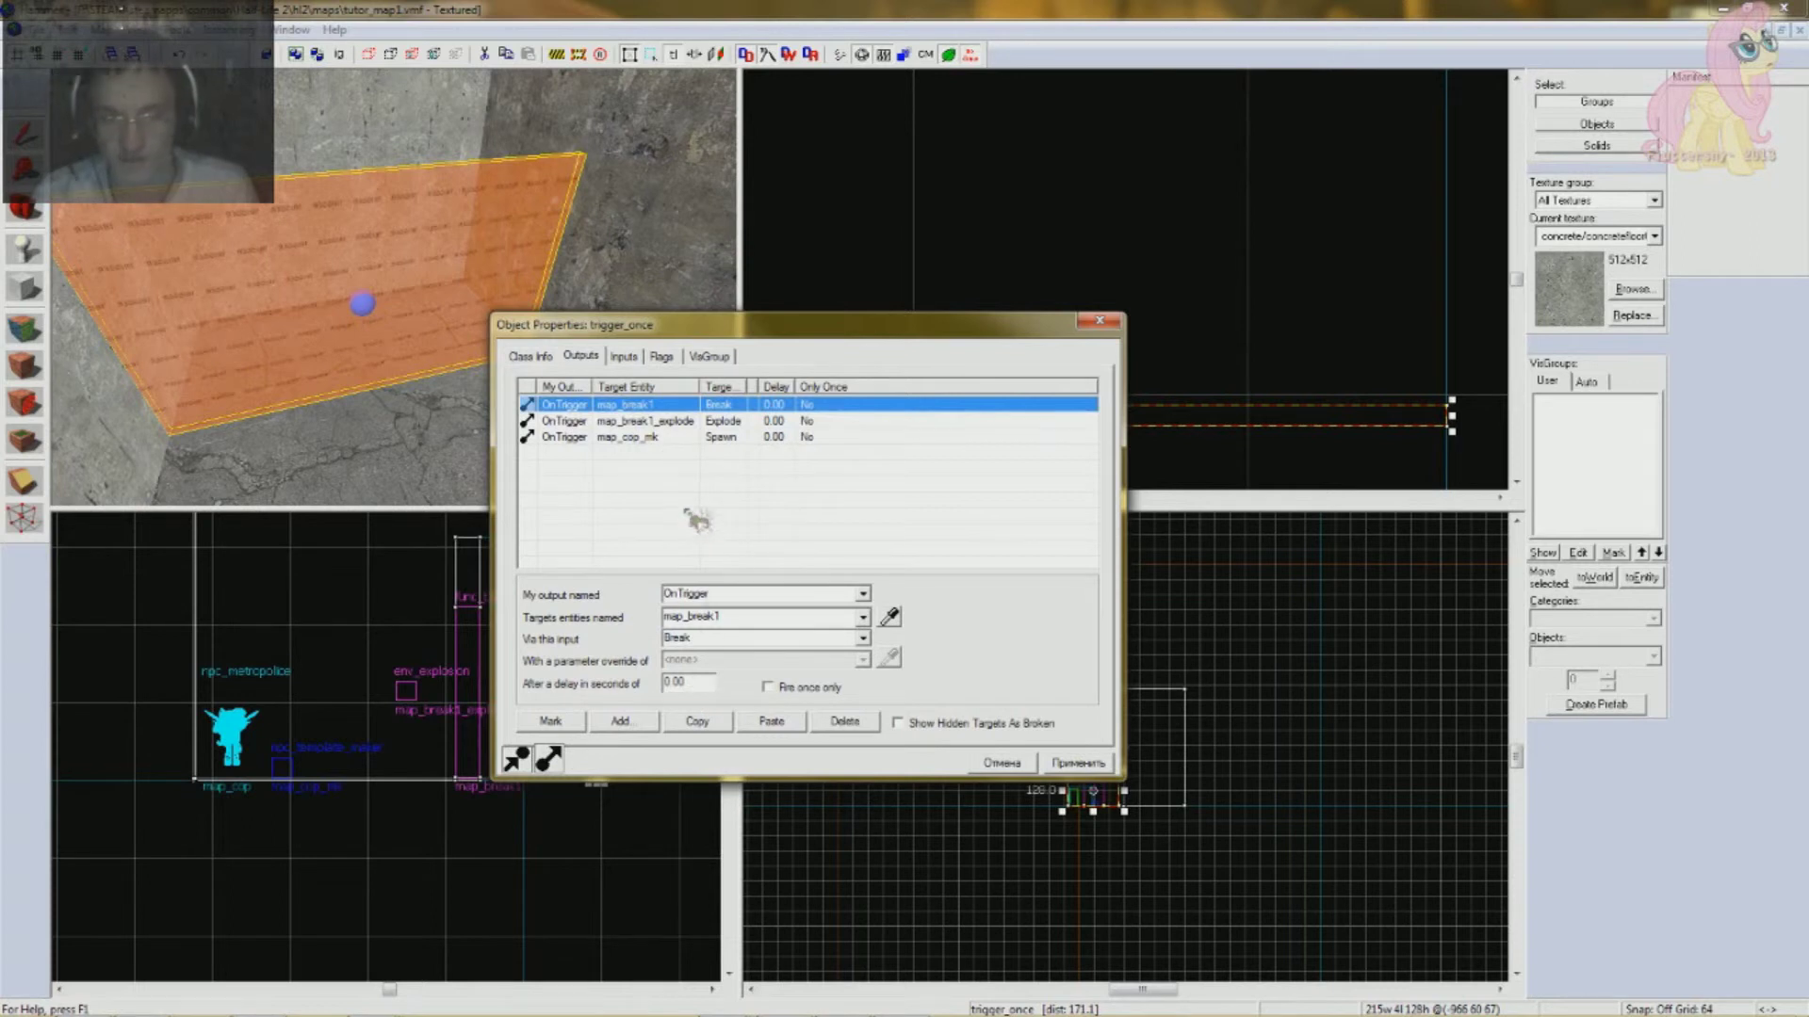
{"action": "left_click", "coordinate": [769, 438]}
{"action": "left_click", "coordinate": [772, 406]}
{"action": "left_click", "coordinate": [770, 421]}
{"action": "left_click", "coordinate": [763, 438]}
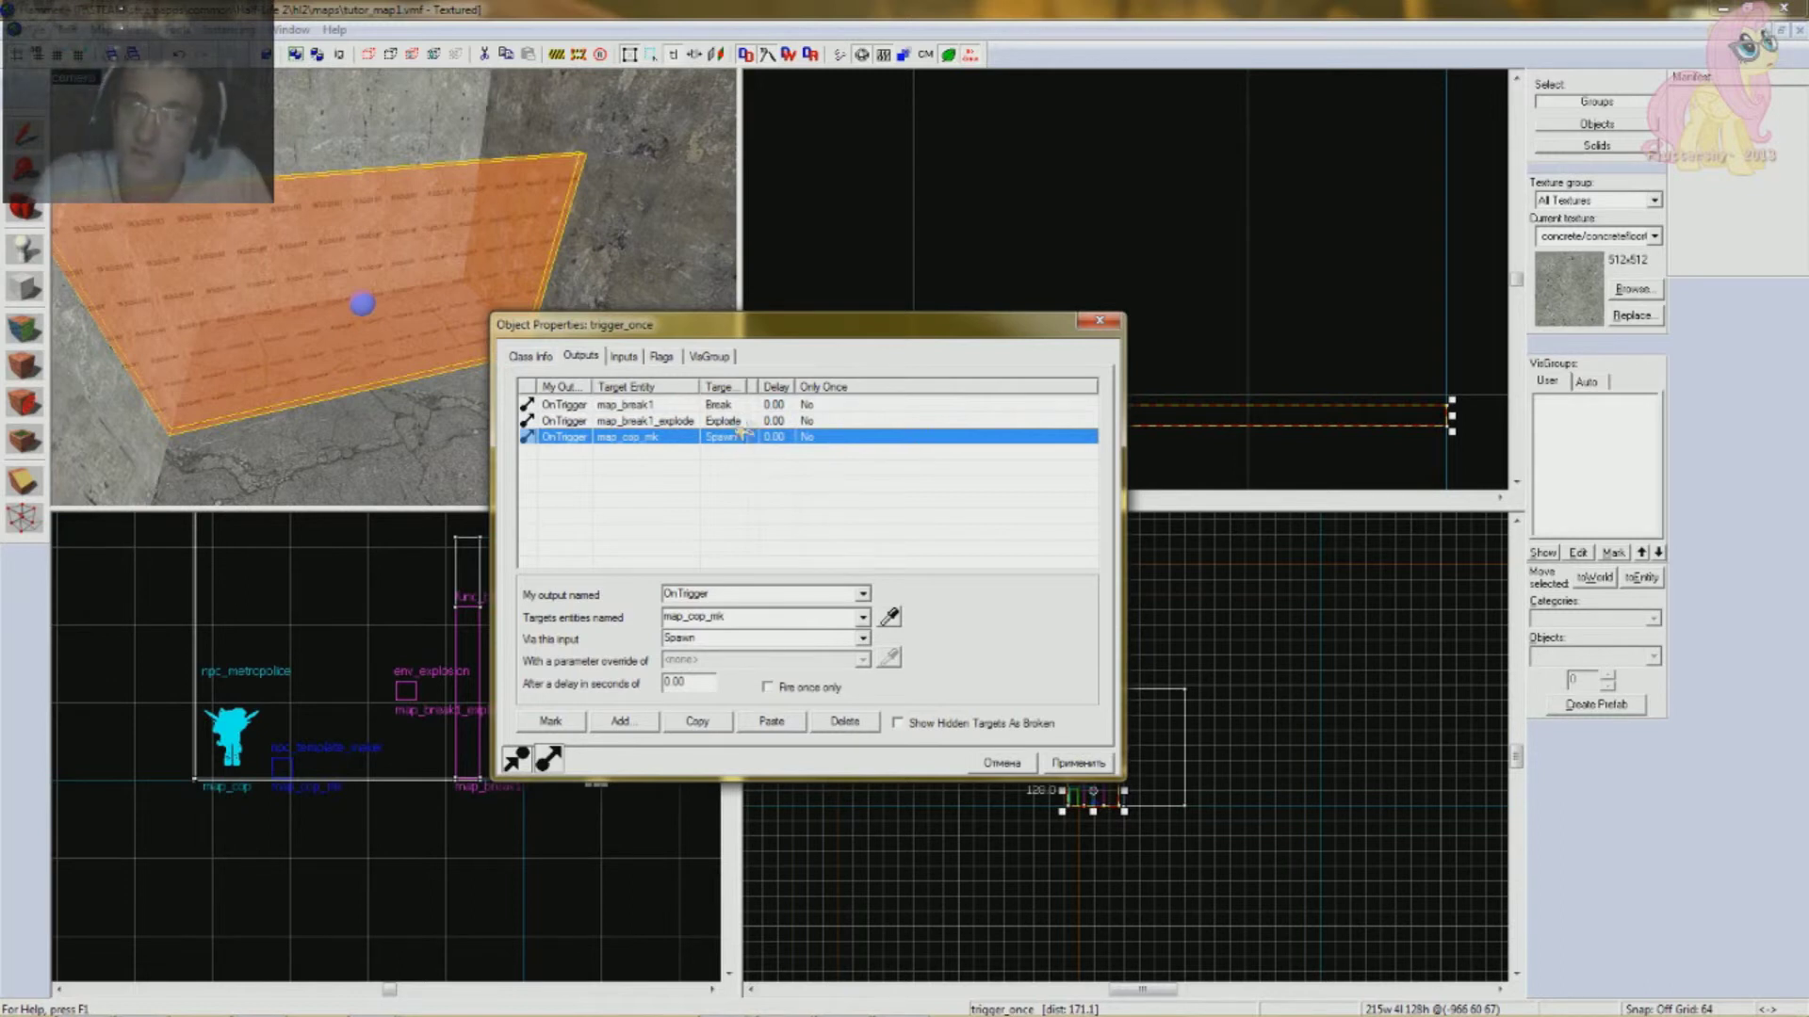
{"action": "left_click", "coordinate": [739, 422]}
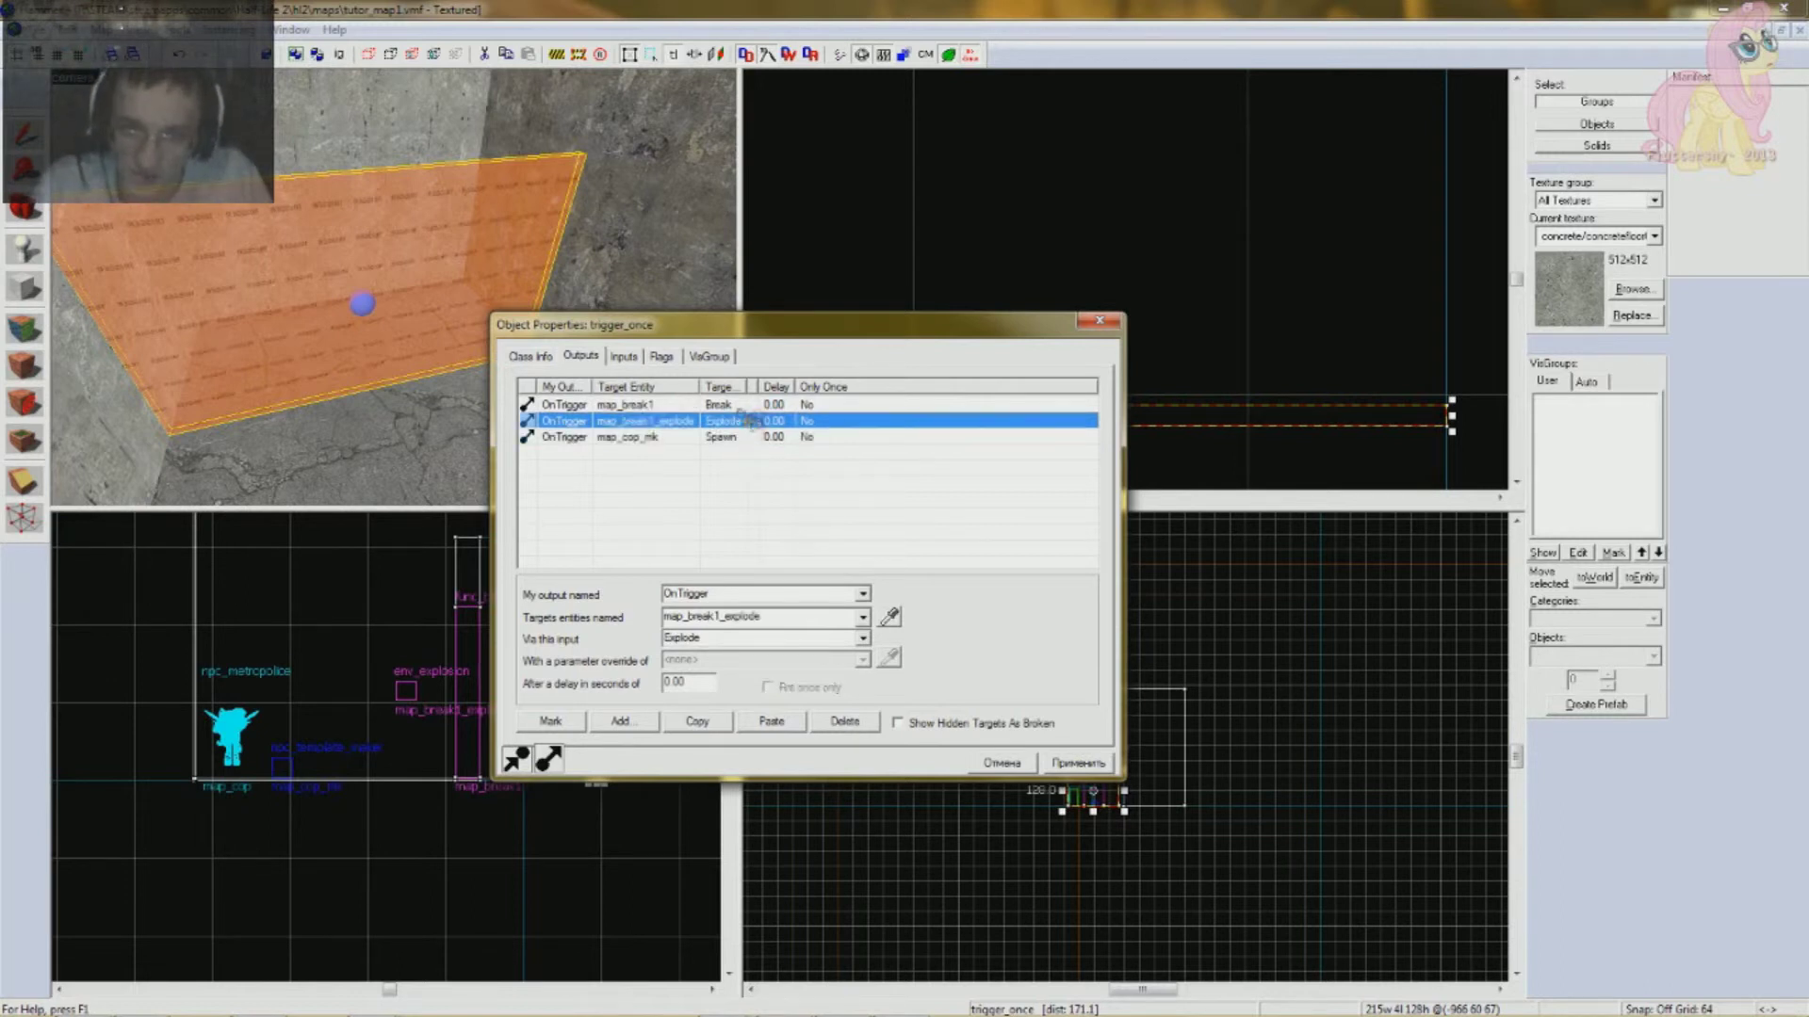
- Set the delay of the map_break1 Break output to 0.10 seconds
{"action": "left_click", "coordinate": [749, 406]}
{"action": "left_click", "coordinate": [686, 682]}
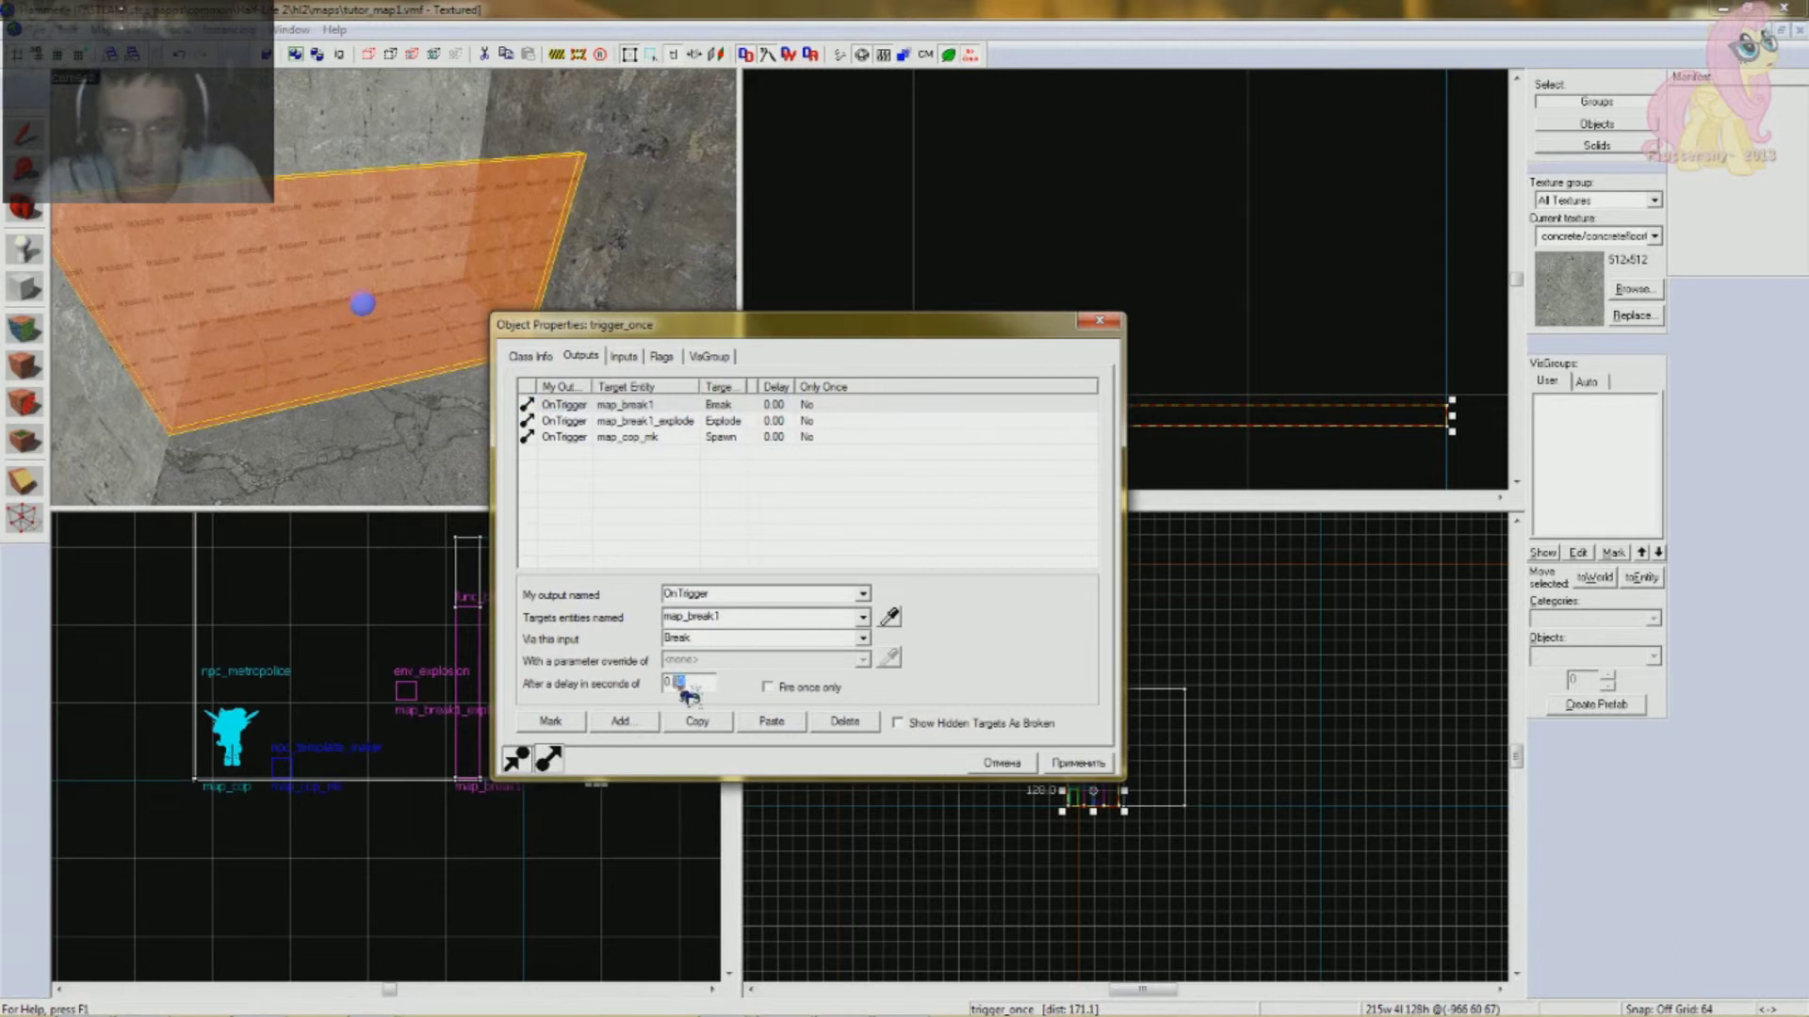
{"action": "type", "text": "10"}
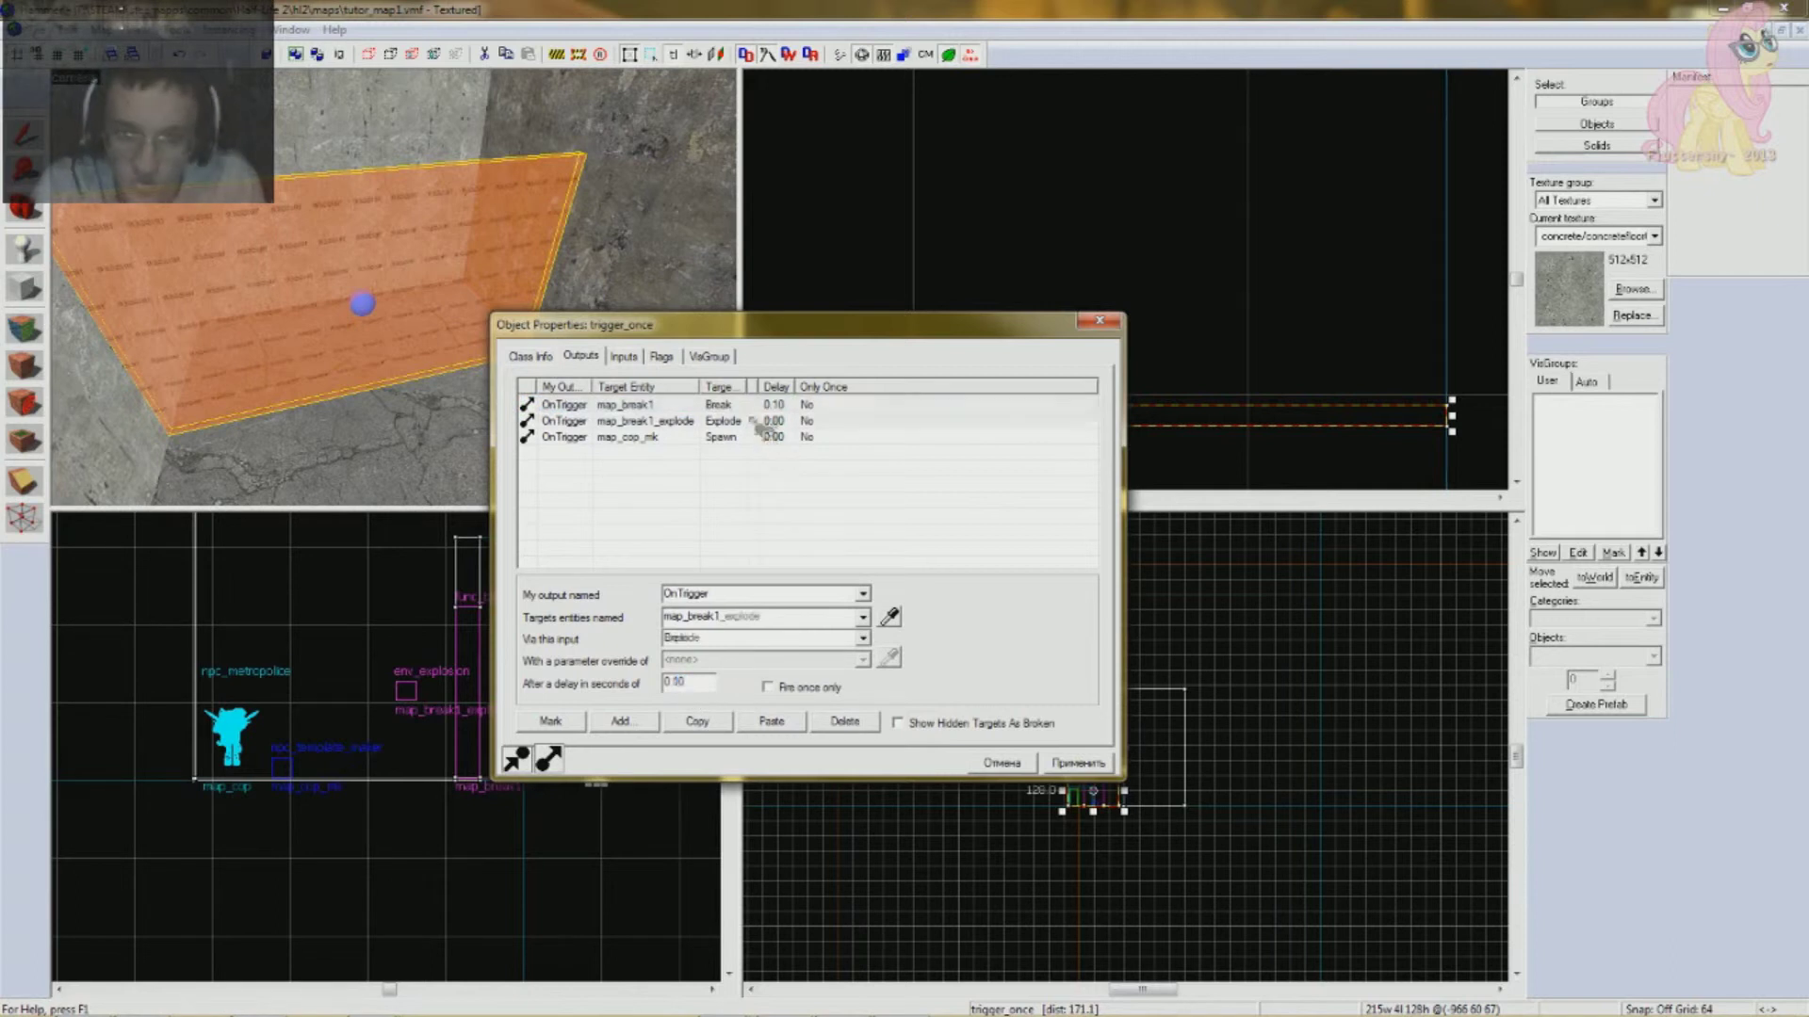
- Set the delay of the map_cop_mk Spawn output to 0.10 seconds and apply the trigger_once changes
{"action": "left_click", "coordinate": [743, 406]}
{"action": "left_click", "coordinate": [759, 439]}
{"action": "double_click", "coordinate": [680, 682]}
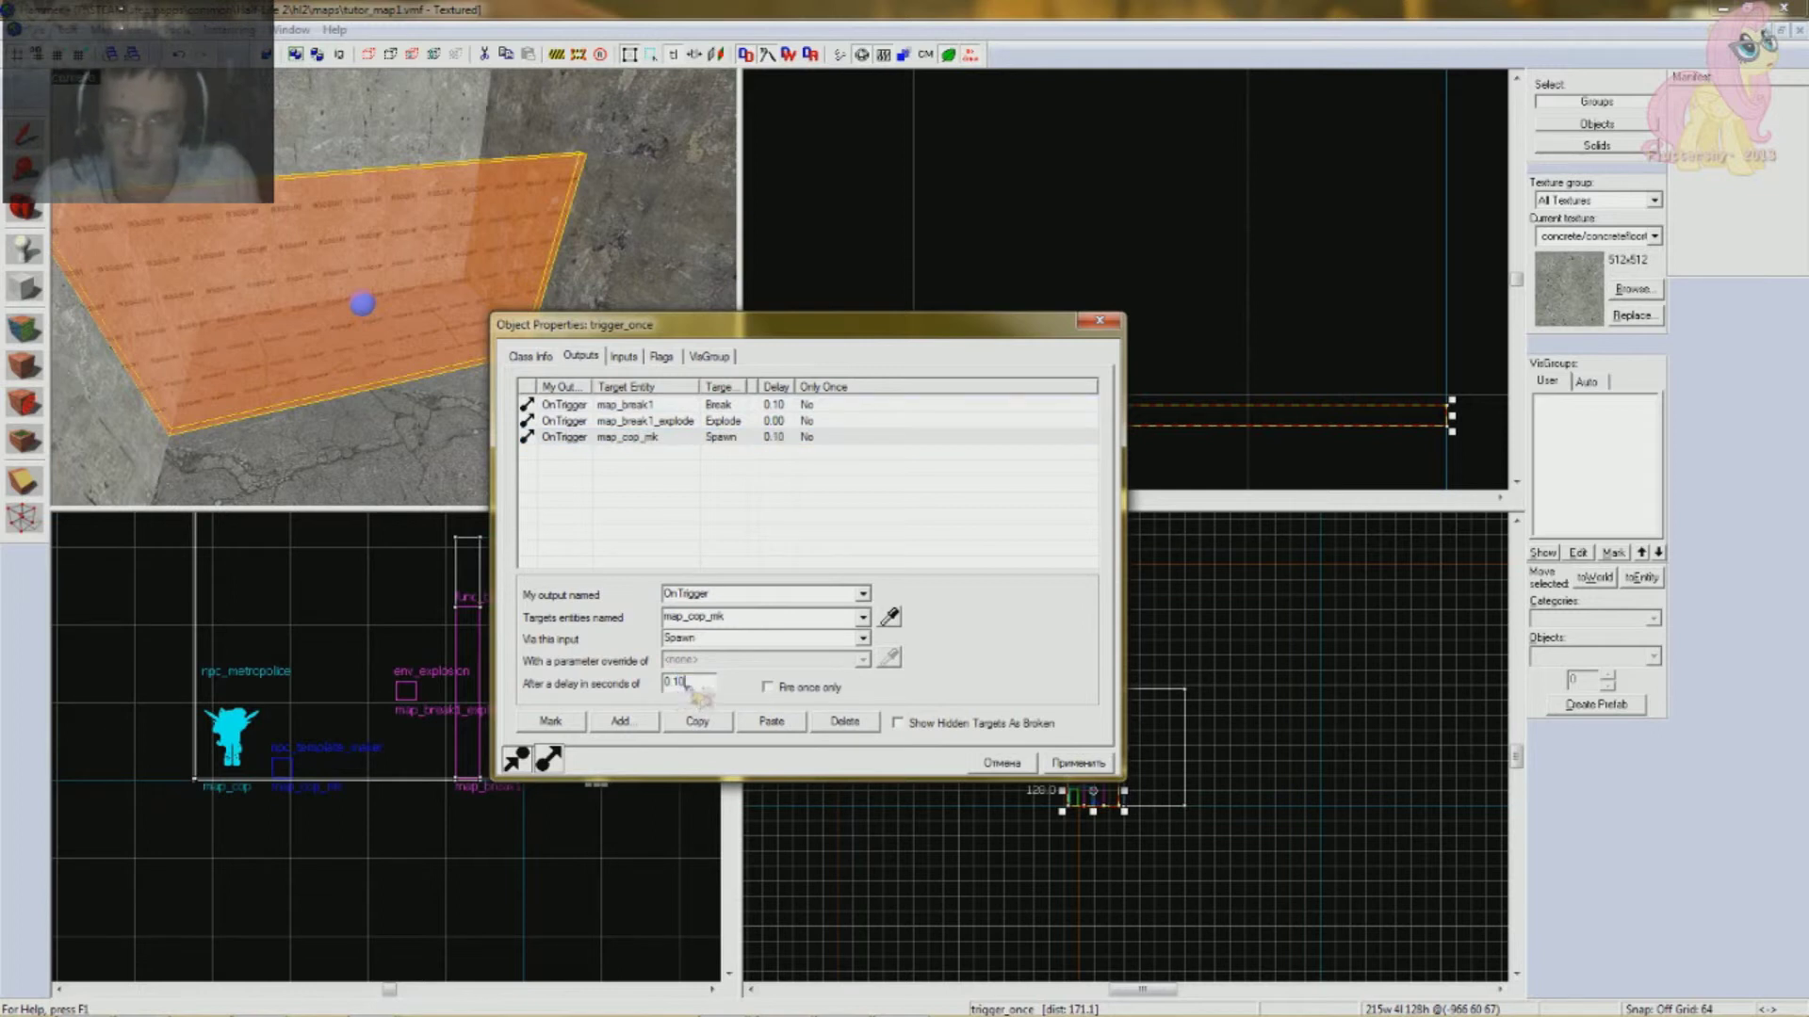
{"action": "type", "text": "10"}
{"action": "left_click", "coordinate": [816, 438]}
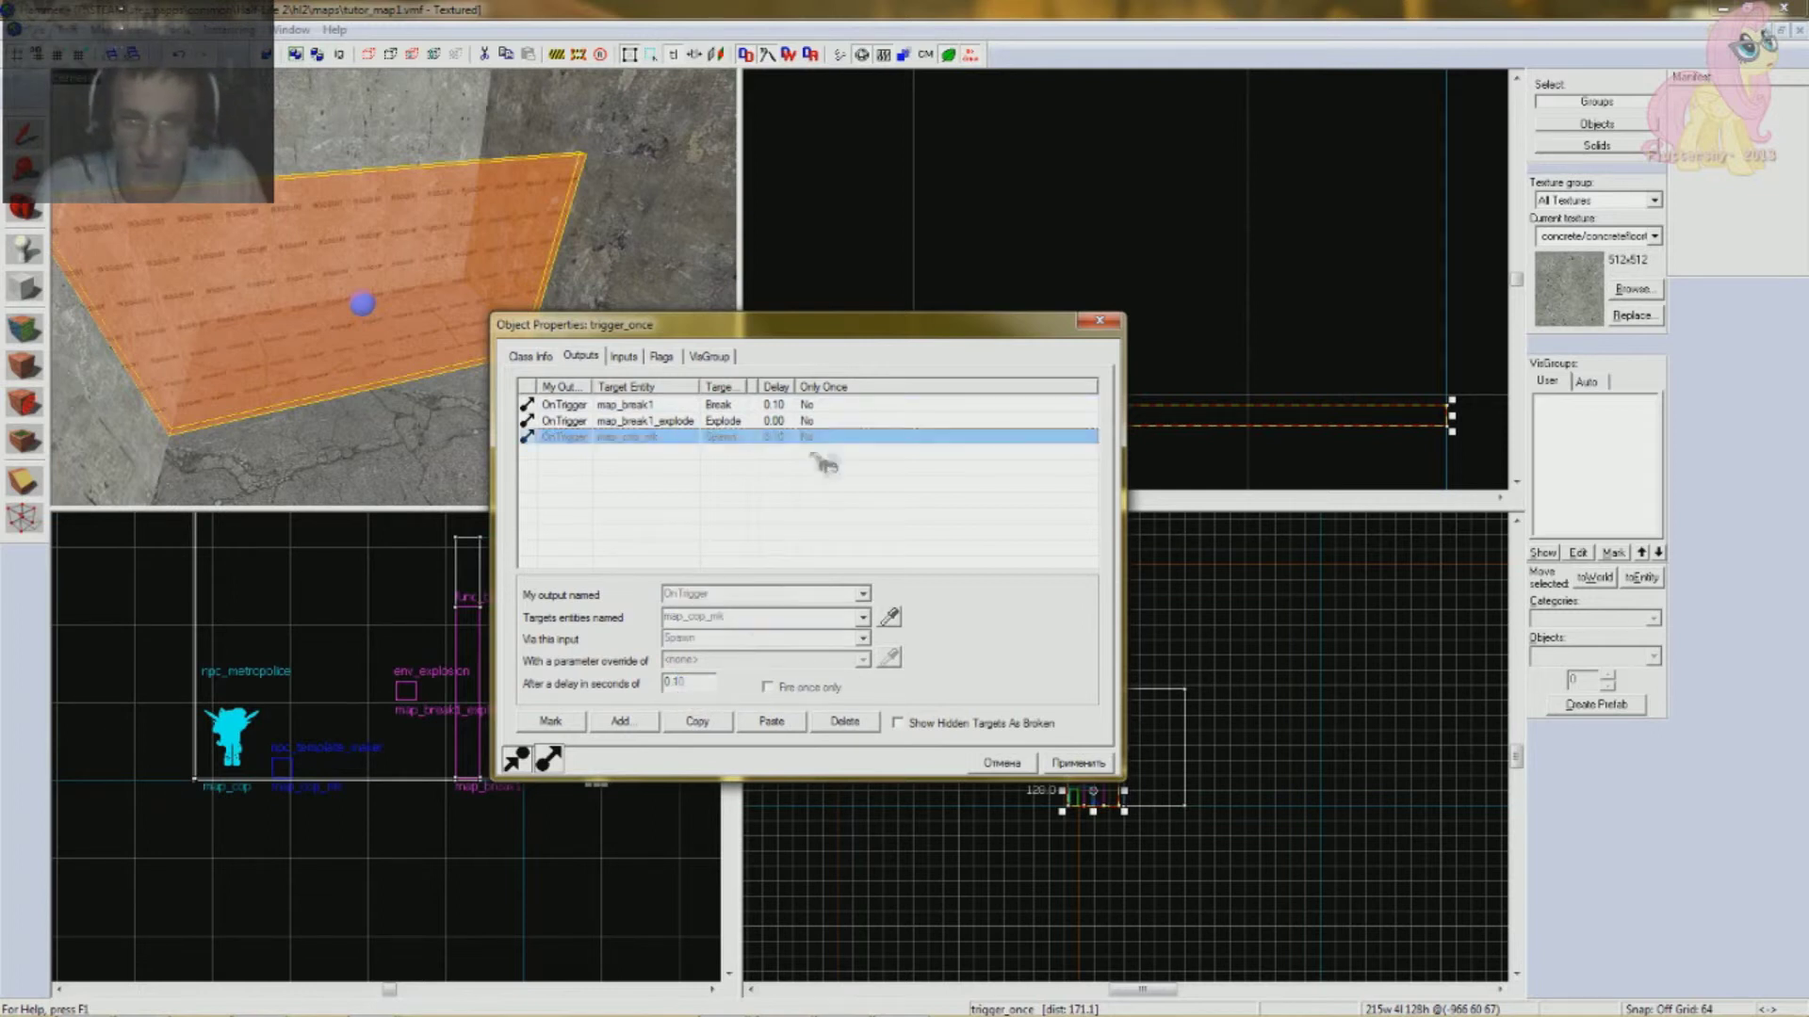
{"action": "left_click", "coordinate": [1055, 757]}
- Review the order and delays of the Explode, Break and Spawn outputs on the trigger_once
{"action": "left_click", "coordinate": [793, 437]}
{"action": "left_click", "coordinate": [783, 407]}
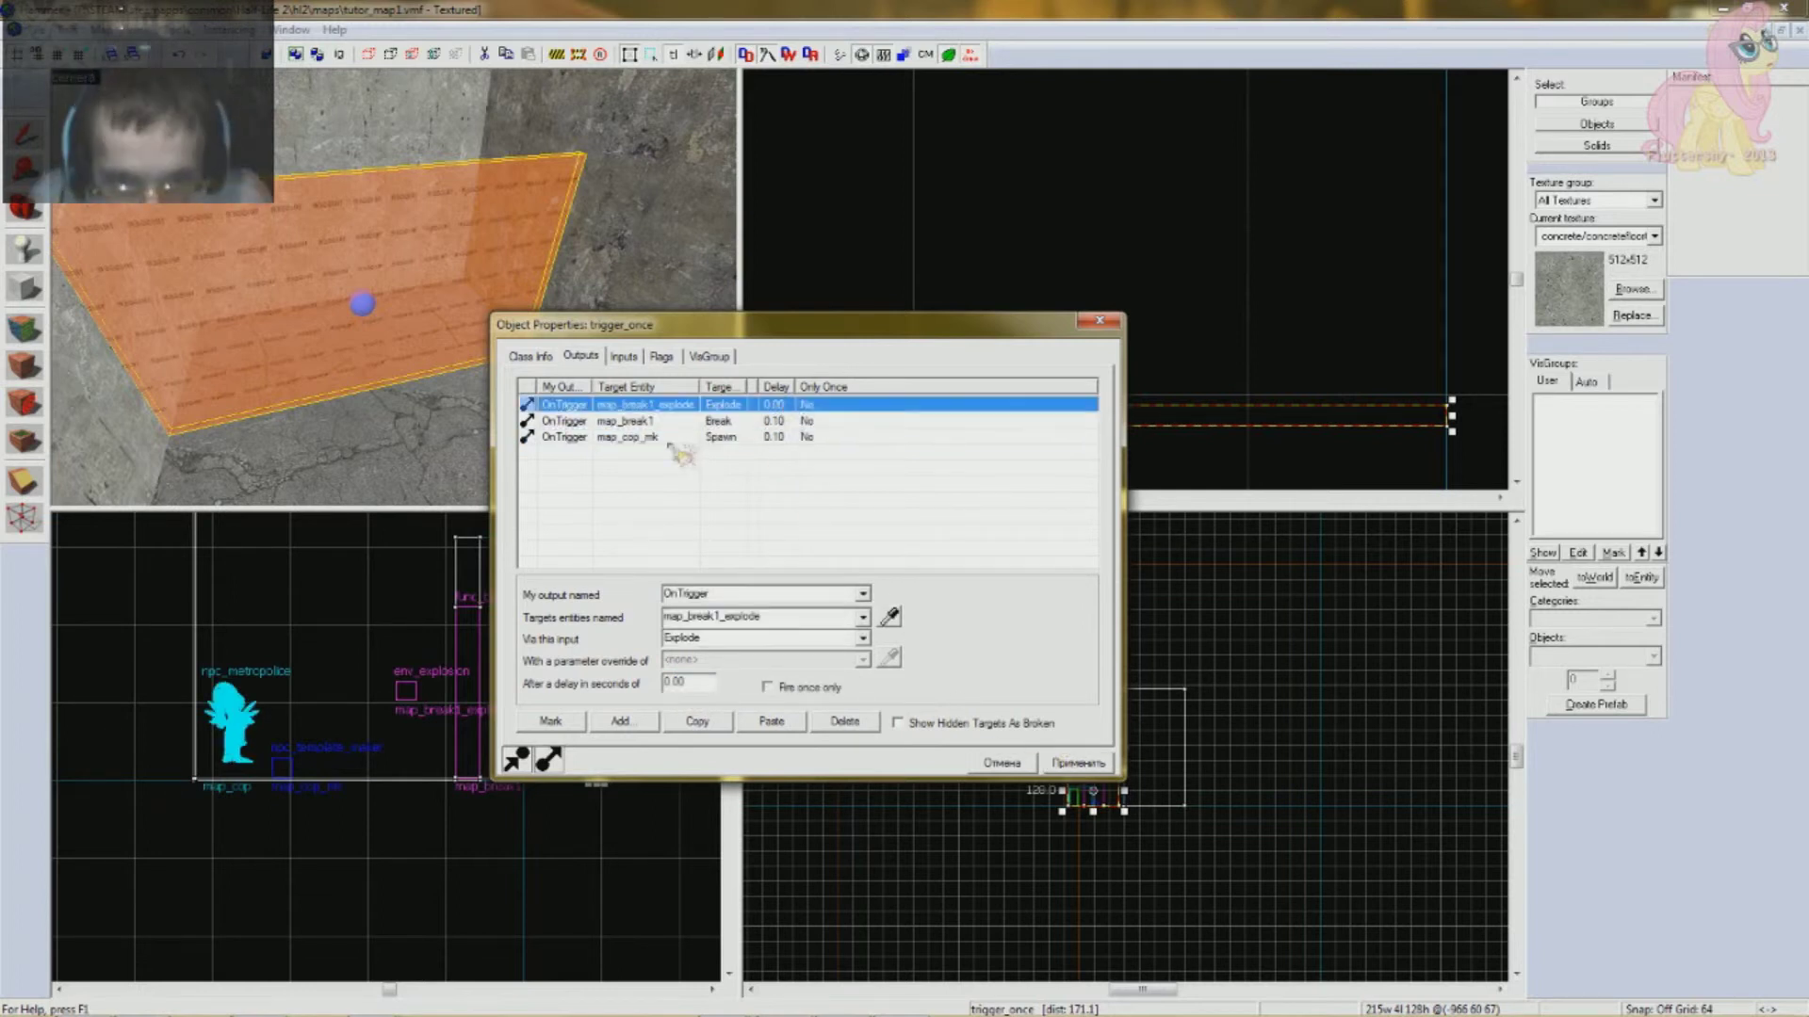
{"action": "left_click", "coordinate": [624, 420]}
{"action": "left_click", "coordinate": [623, 437]}
{"action": "left_click", "coordinate": [624, 420]}
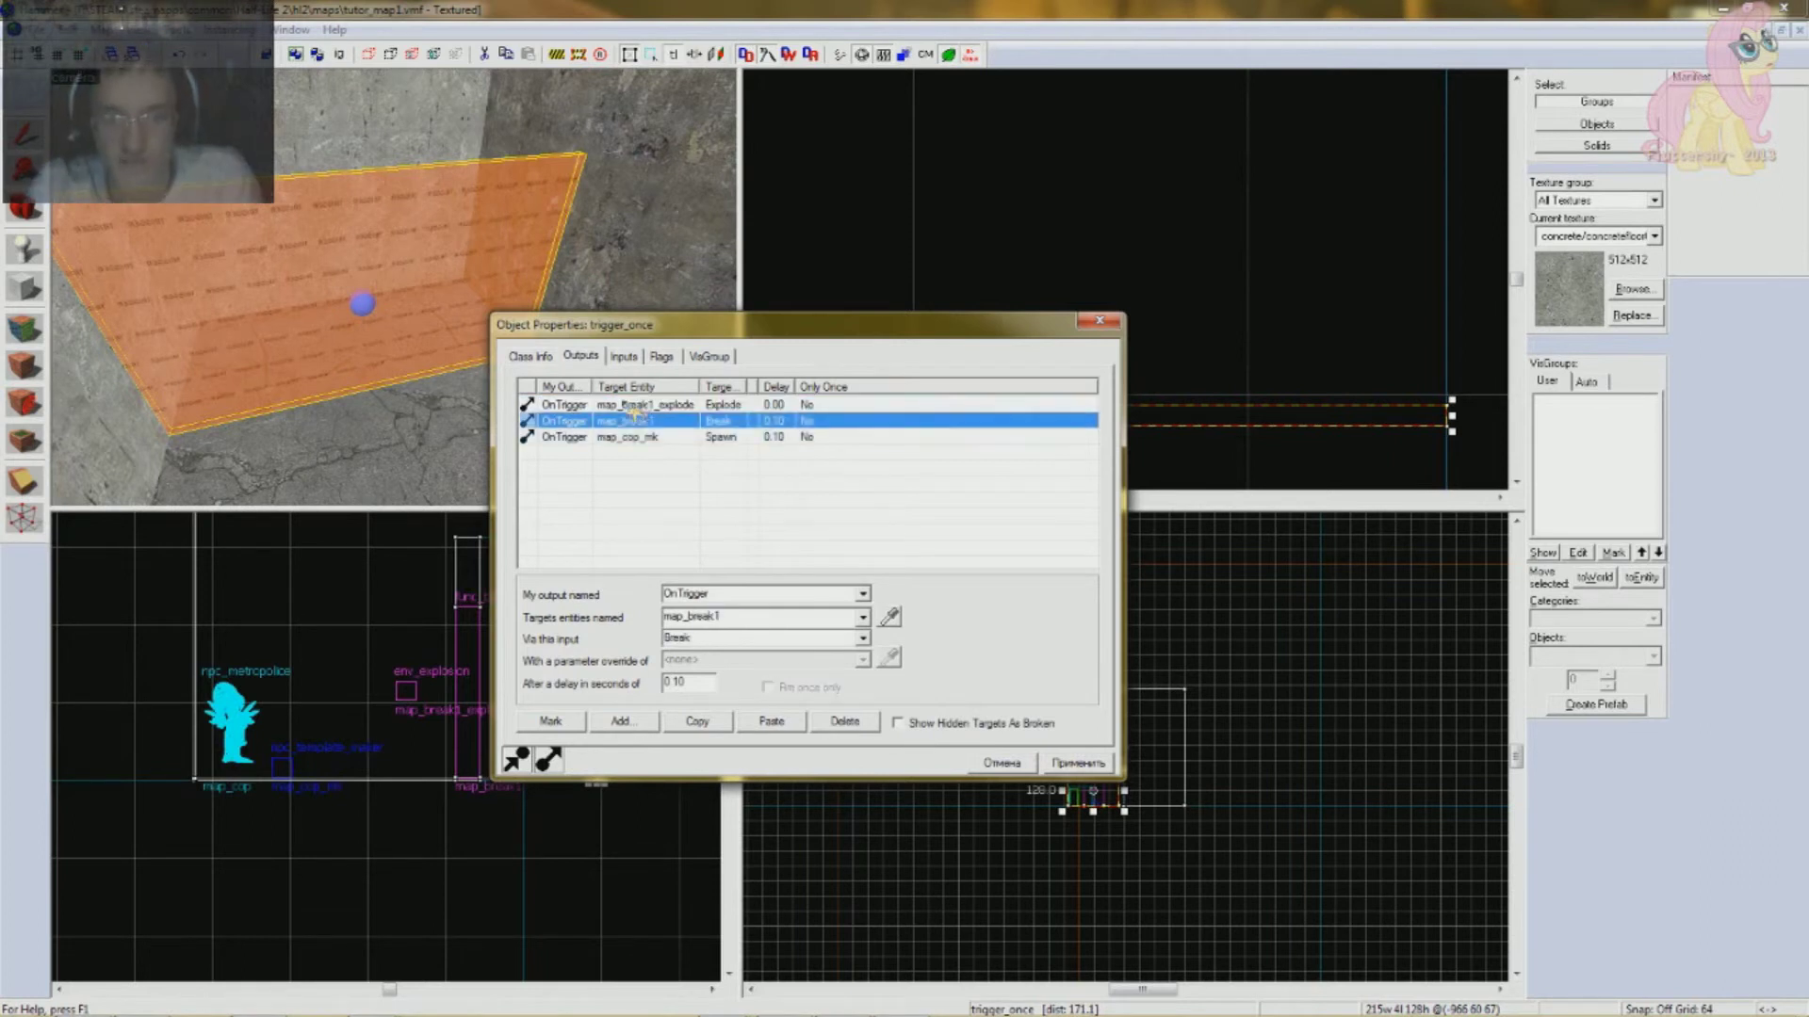
{"action": "left_click", "coordinate": [624, 405]}
{"action": "key", "text": "Down"}
{"action": "key", "text": "Up"}
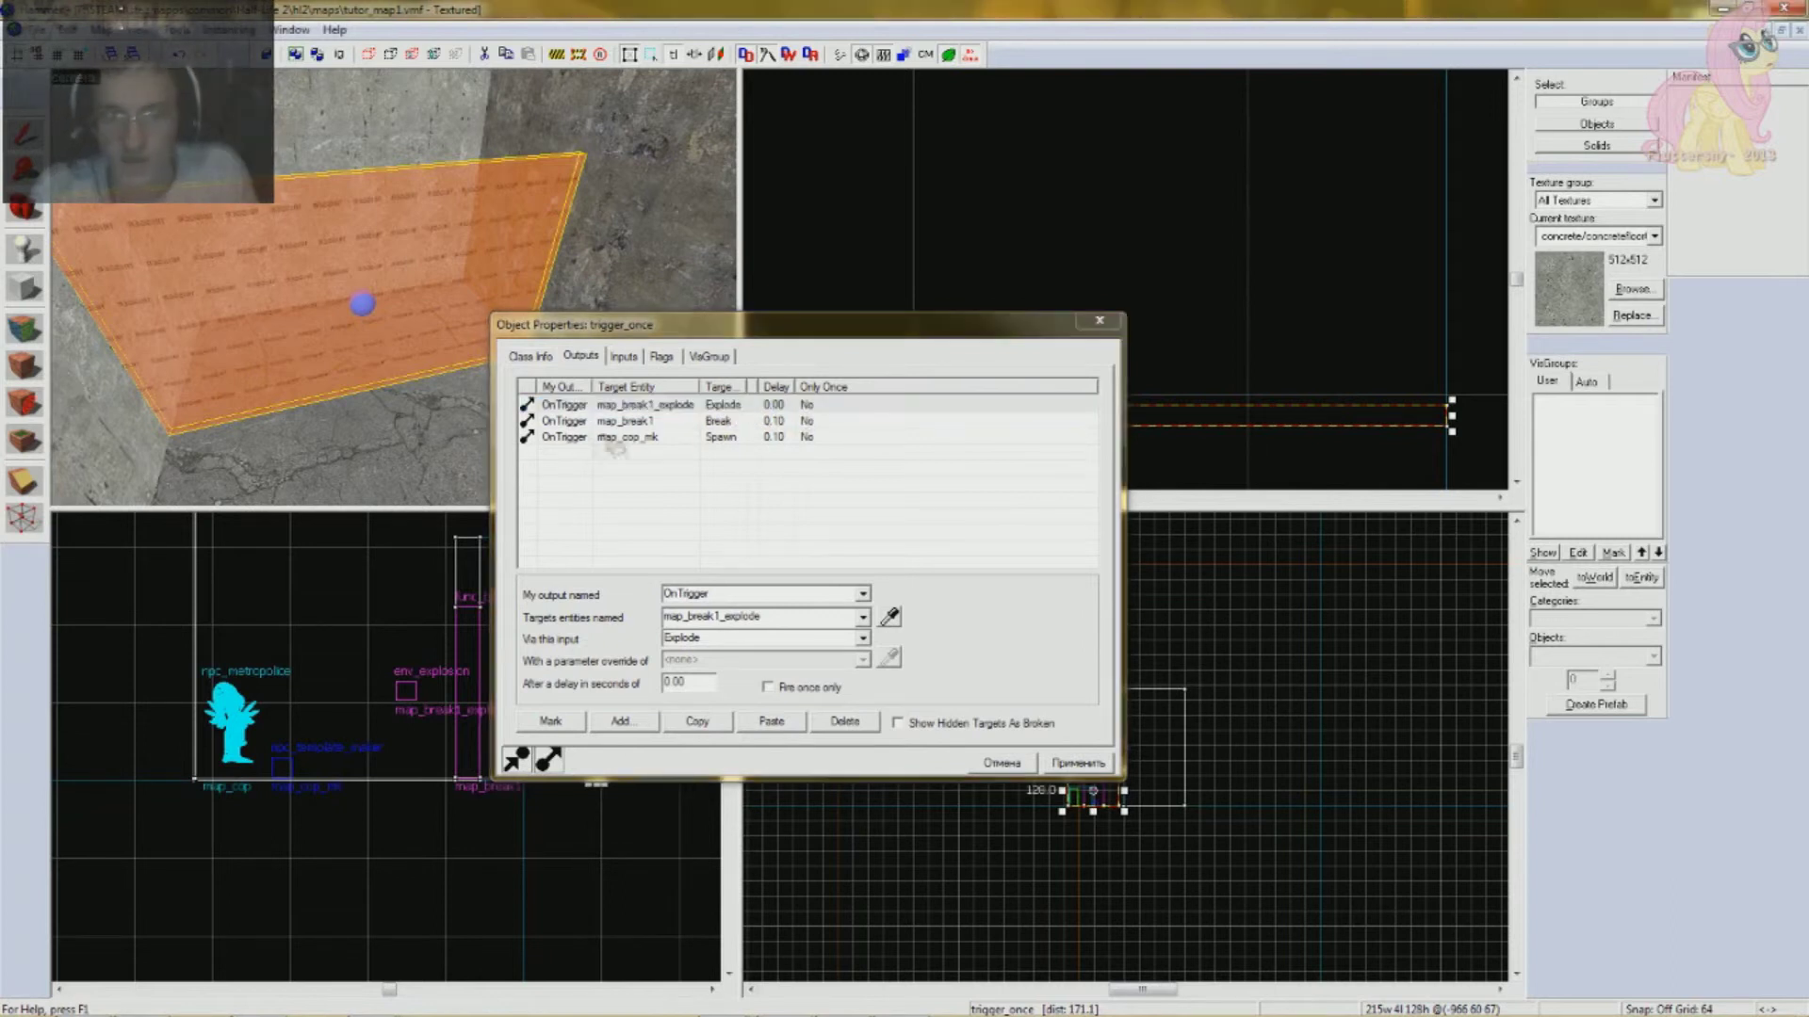
{"action": "left_click", "coordinate": [793, 421]}
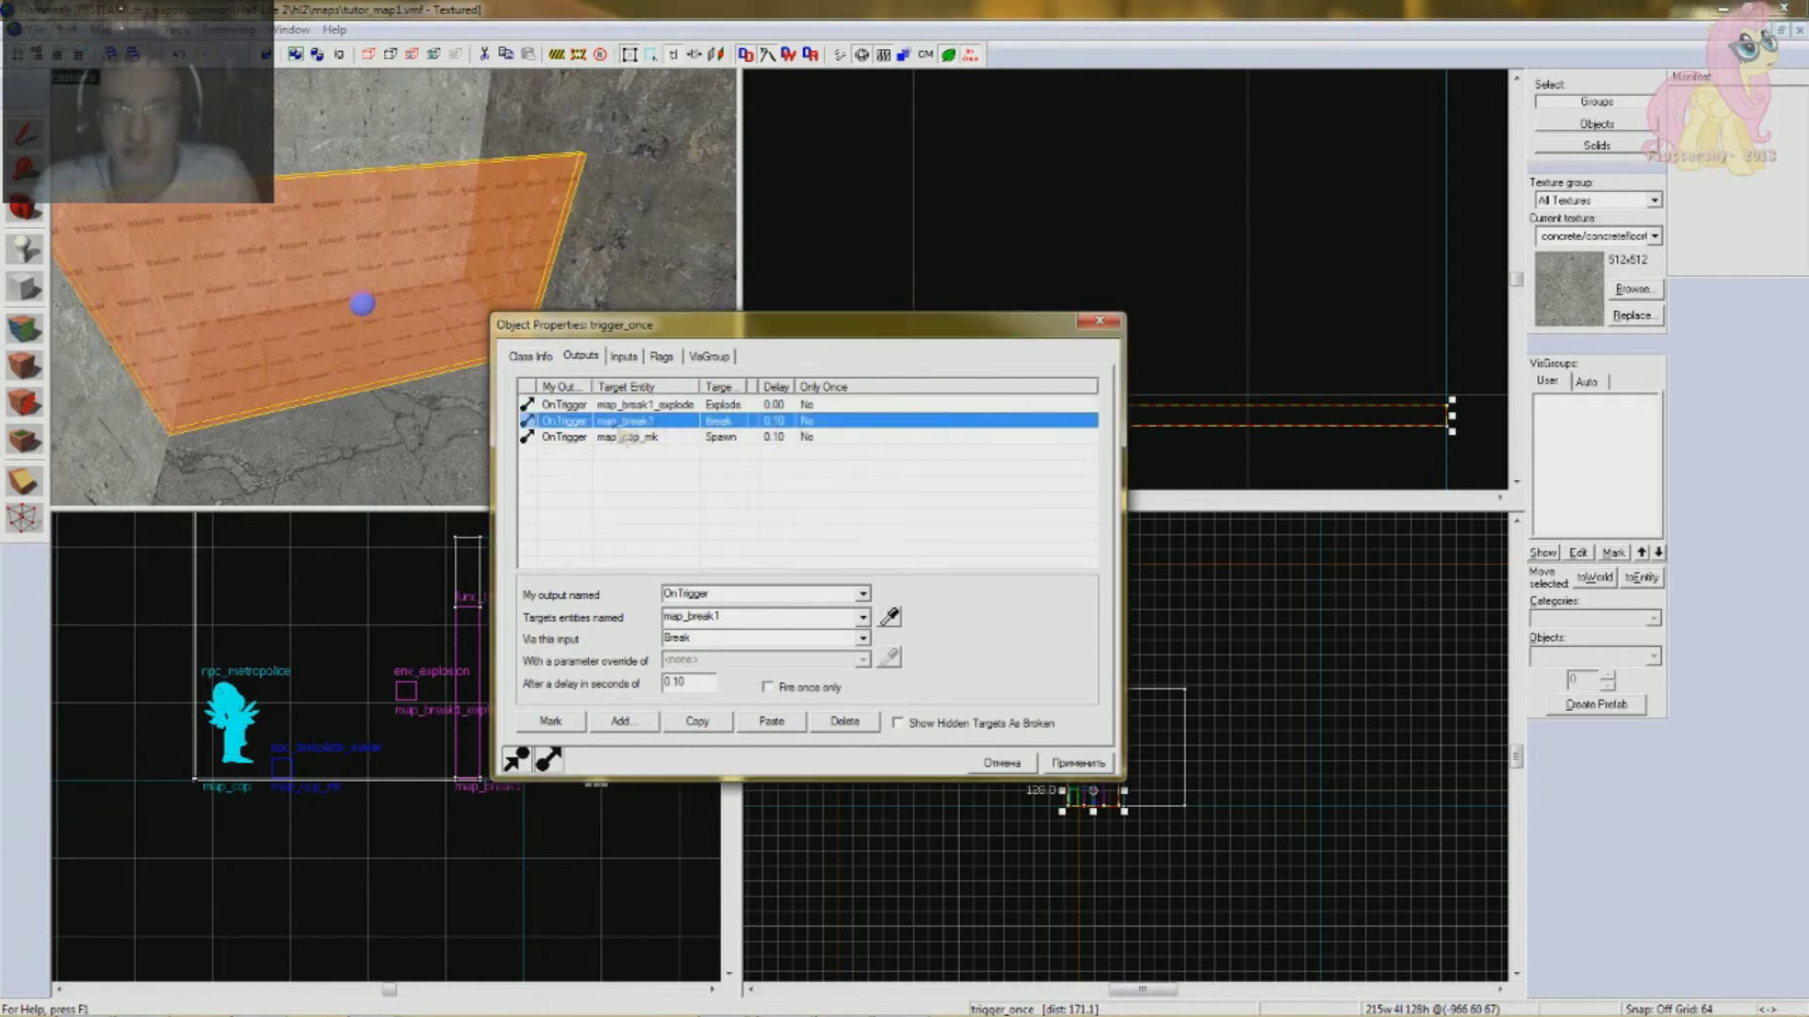
- Check the map_cop_mk Spawn output of the trigger_once, close its properties and clear the selection
{"action": "left_click", "coordinate": [730, 438]}
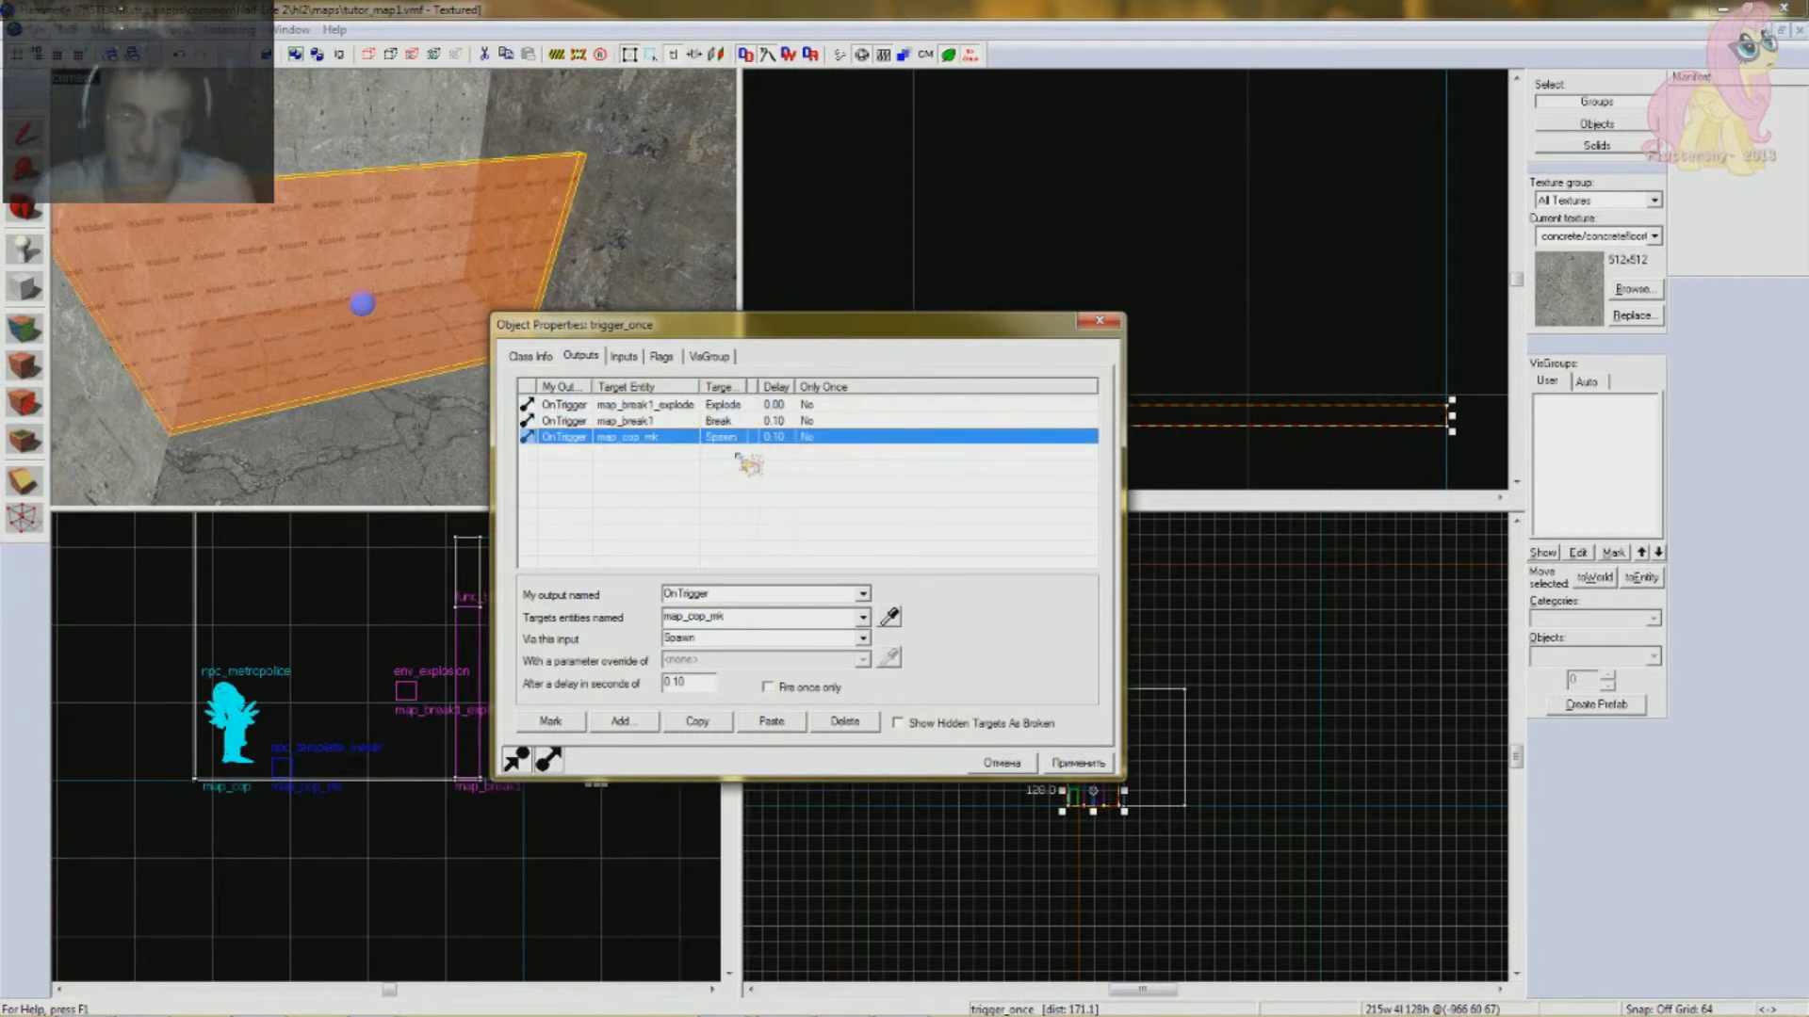
{"action": "left_click", "coordinate": [1099, 321]}
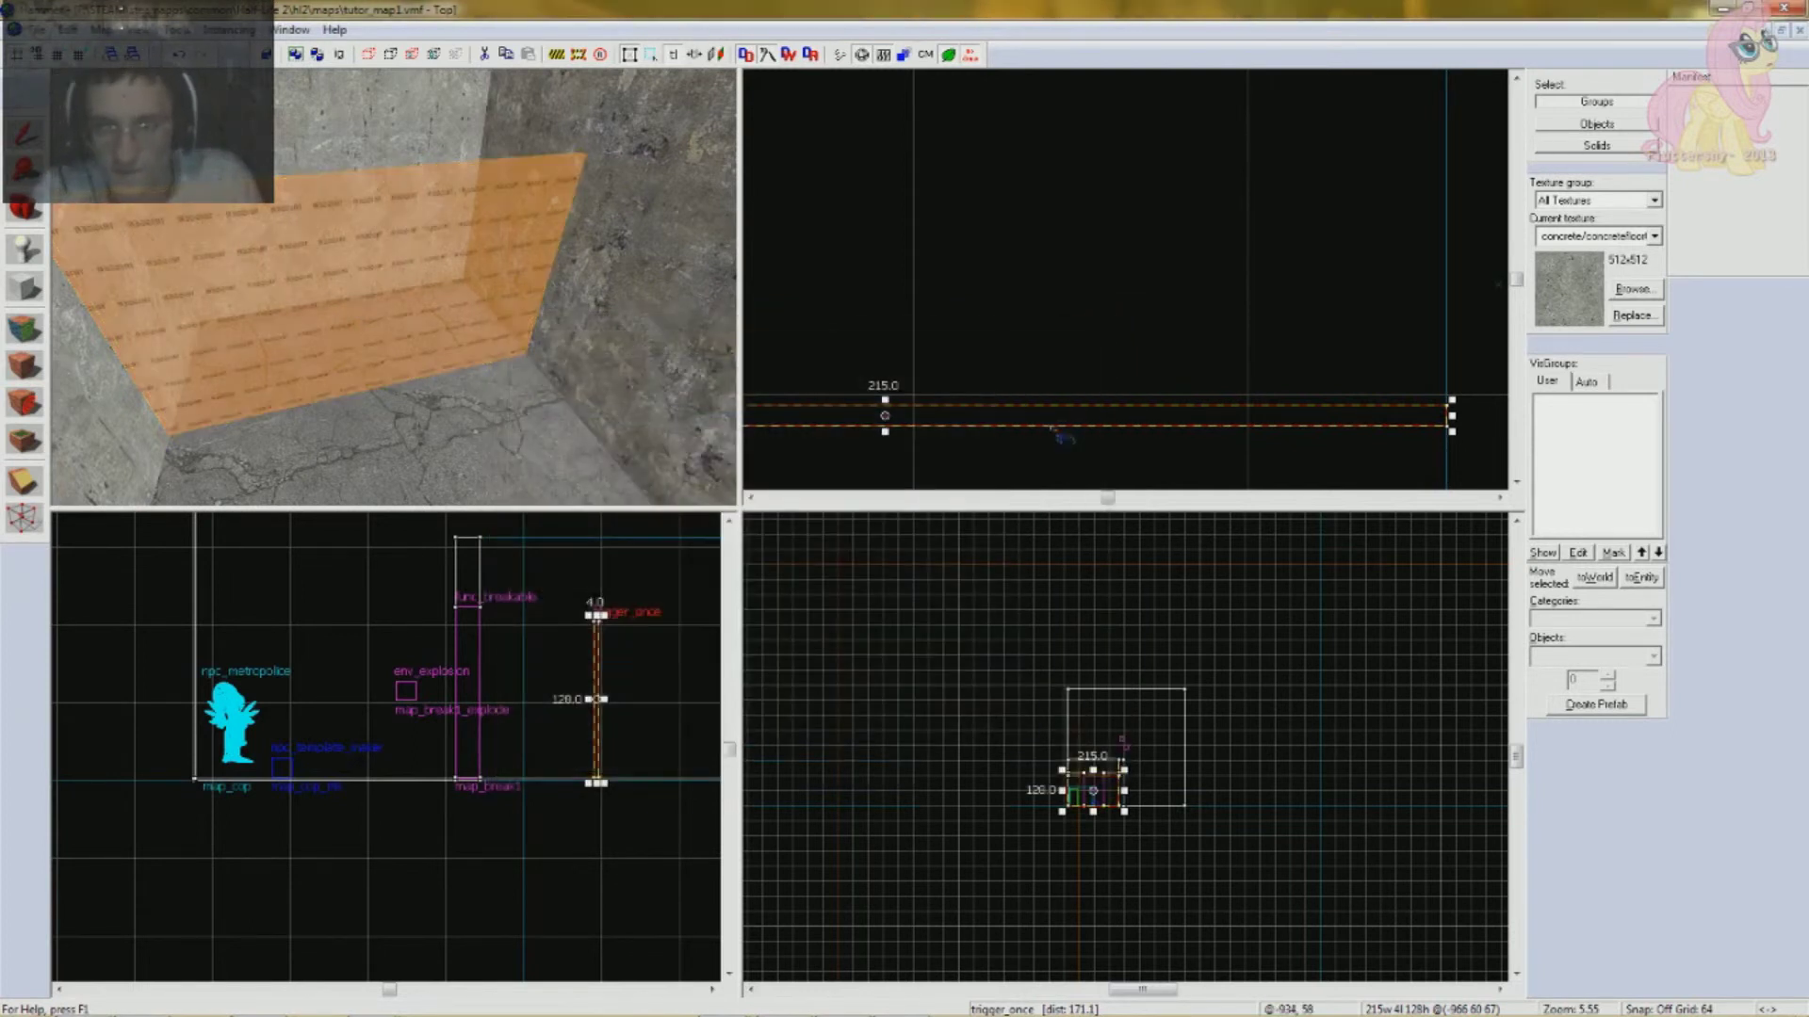
{"action": "key", "text": "Escape"}
{"action": "scroll", "coordinate": [294, 277], "scroll_direction": "down", "scroll_amount": 3}
{"action": "key", "text": "w"}
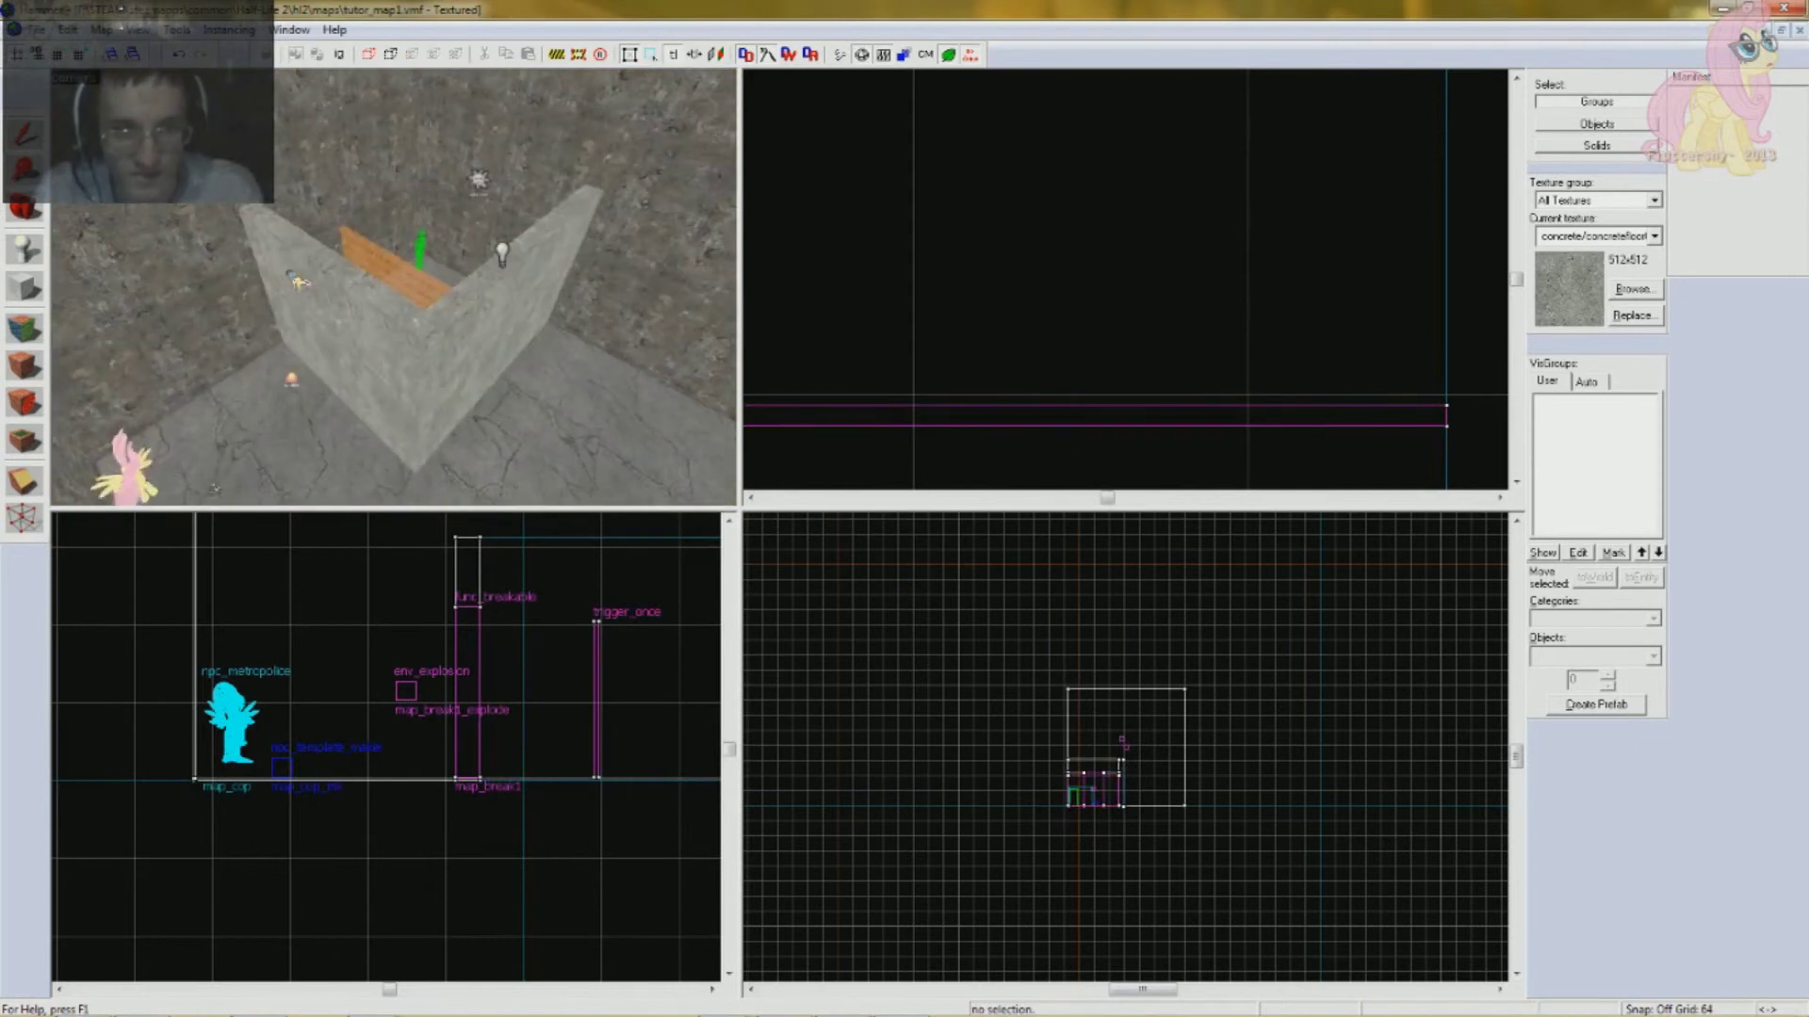
- Open the map_break1 func_breakable's properties, check its outputs and close them
{"action": "left_click", "coordinate": [323, 347]}
{"action": "scroll", "coordinate": [323, 348], "scroll_direction": "down", "scroll_amount": 3}
{"action": "double_click", "coordinate": [323, 341]}
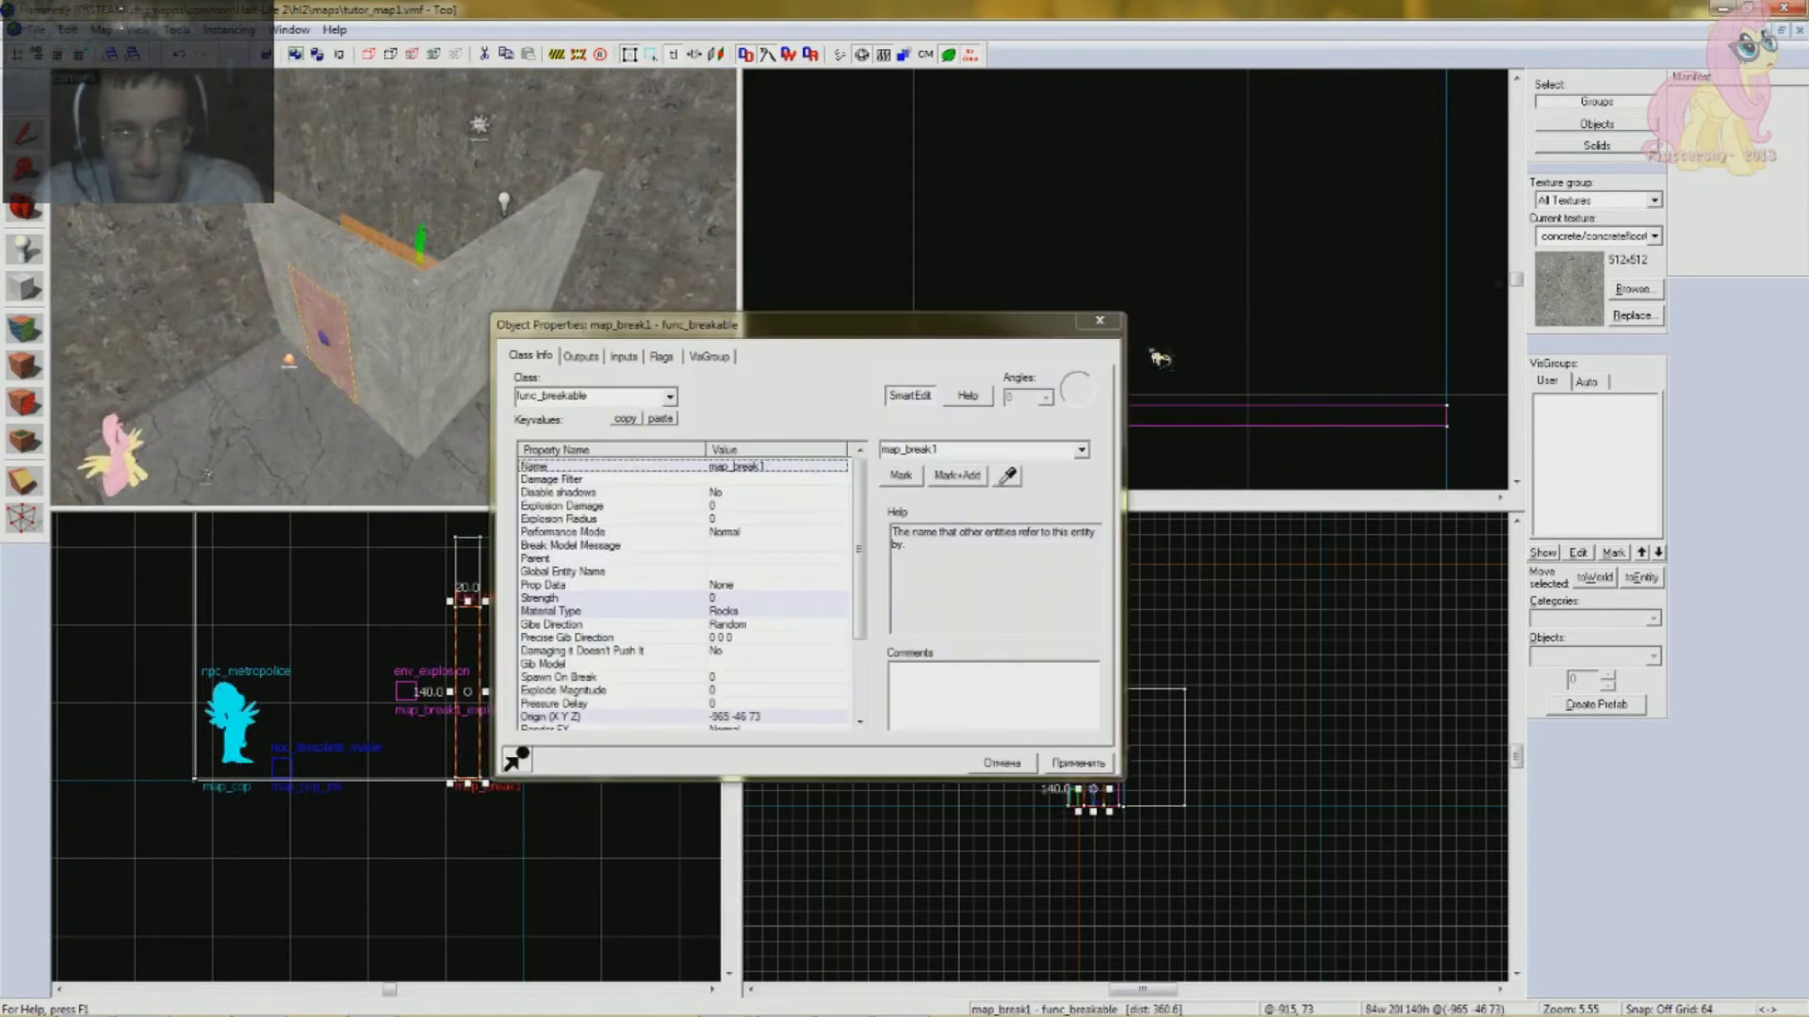
{"action": "left_click", "coordinate": [581, 357]}
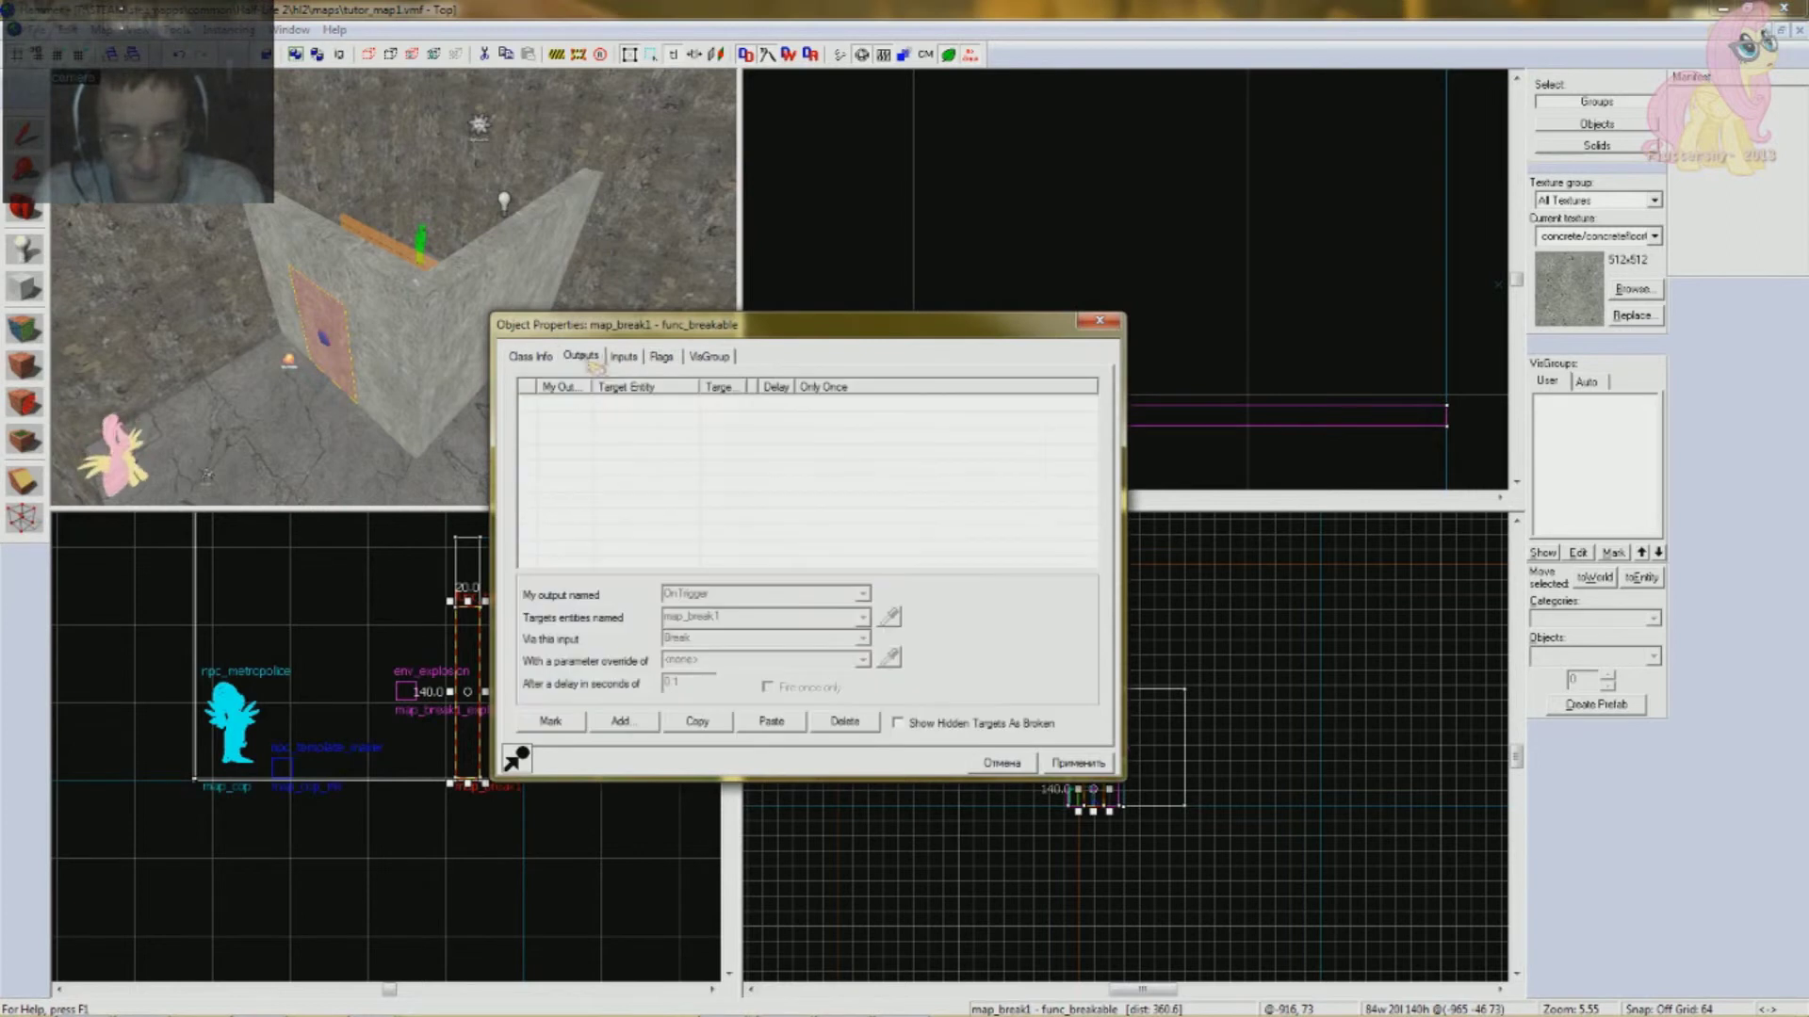
{"action": "left_click", "coordinate": [1138, 324]}
{"action": "left_click", "coordinate": [1102, 320]}
{"action": "left_click_drag", "start_coordinate": [424, 311], "coordinate": [355, 282]}
{"action": "scroll", "coordinate": [368, 351], "scroll_direction": "up", "scroll_amount": 1}
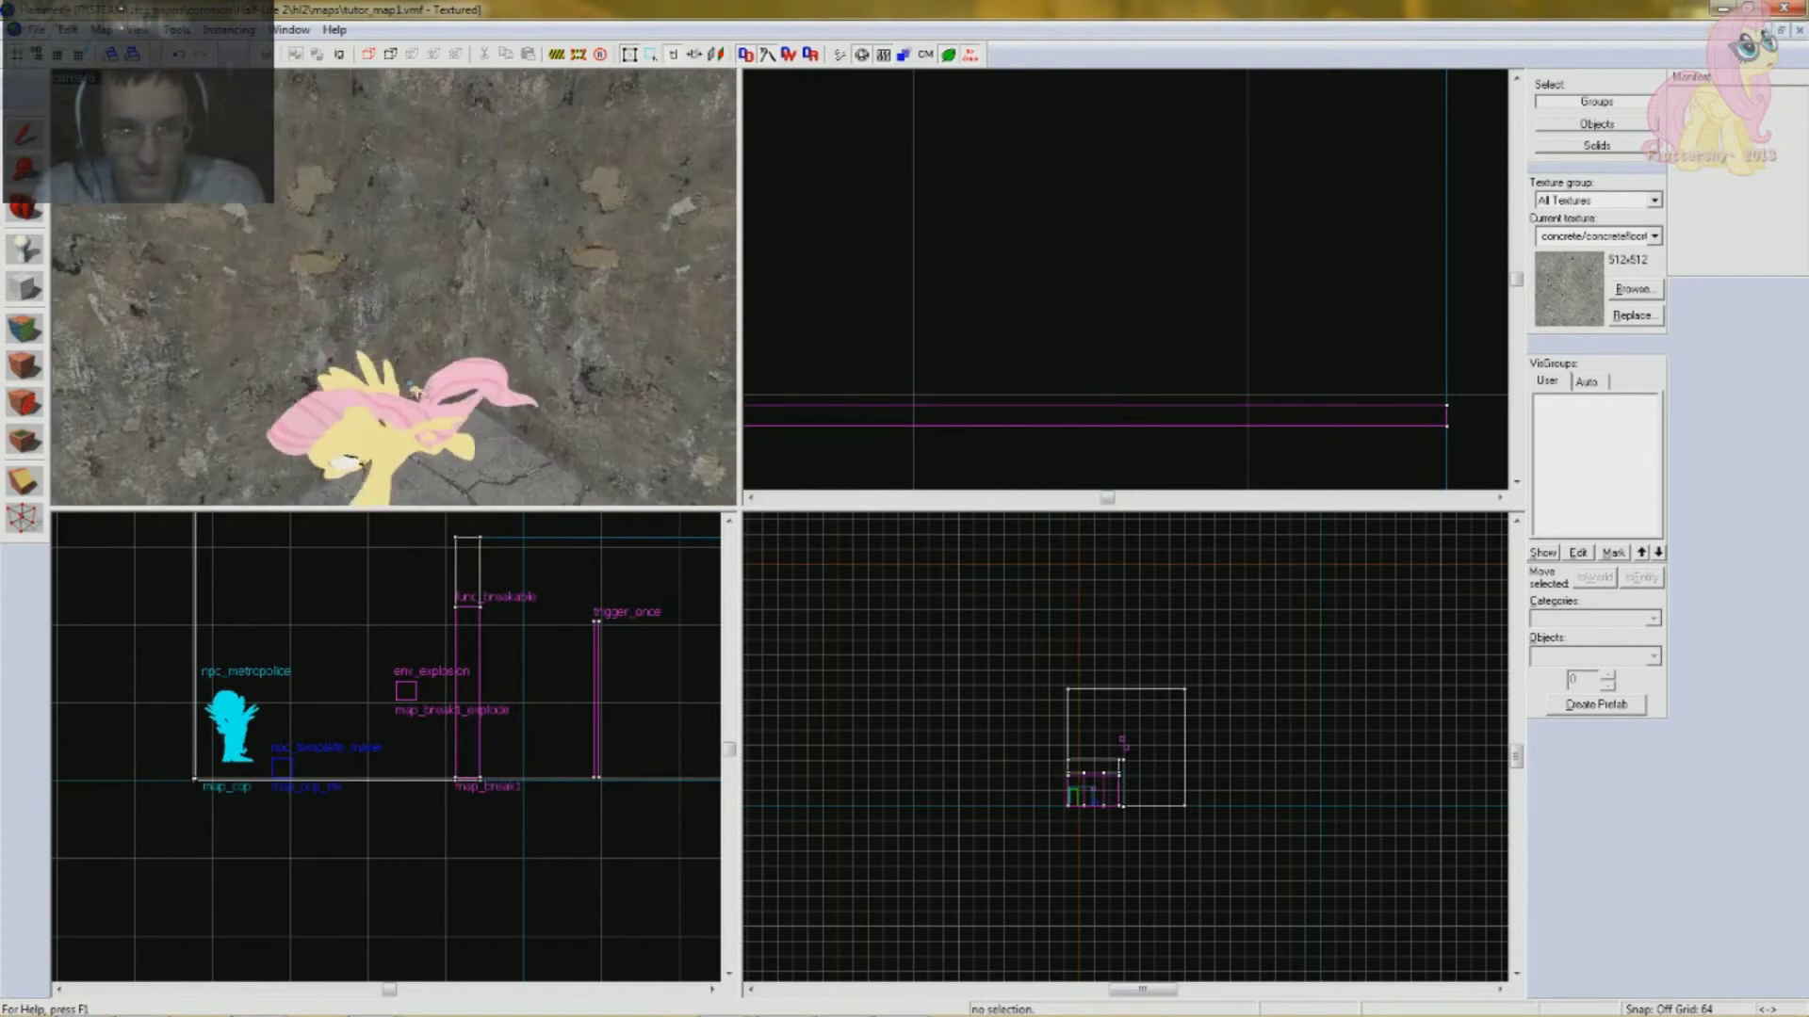
{"action": "scroll", "coordinate": [408, 384], "scroll_direction": "down", "scroll_amount": 1}
{"action": "left_click", "coordinate": [408, 385]}
{"action": "left_click", "coordinate": [856, 415]}
{"action": "left_click_drag", "start_coordinate": [394, 288], "coordinate": [358, 236]}
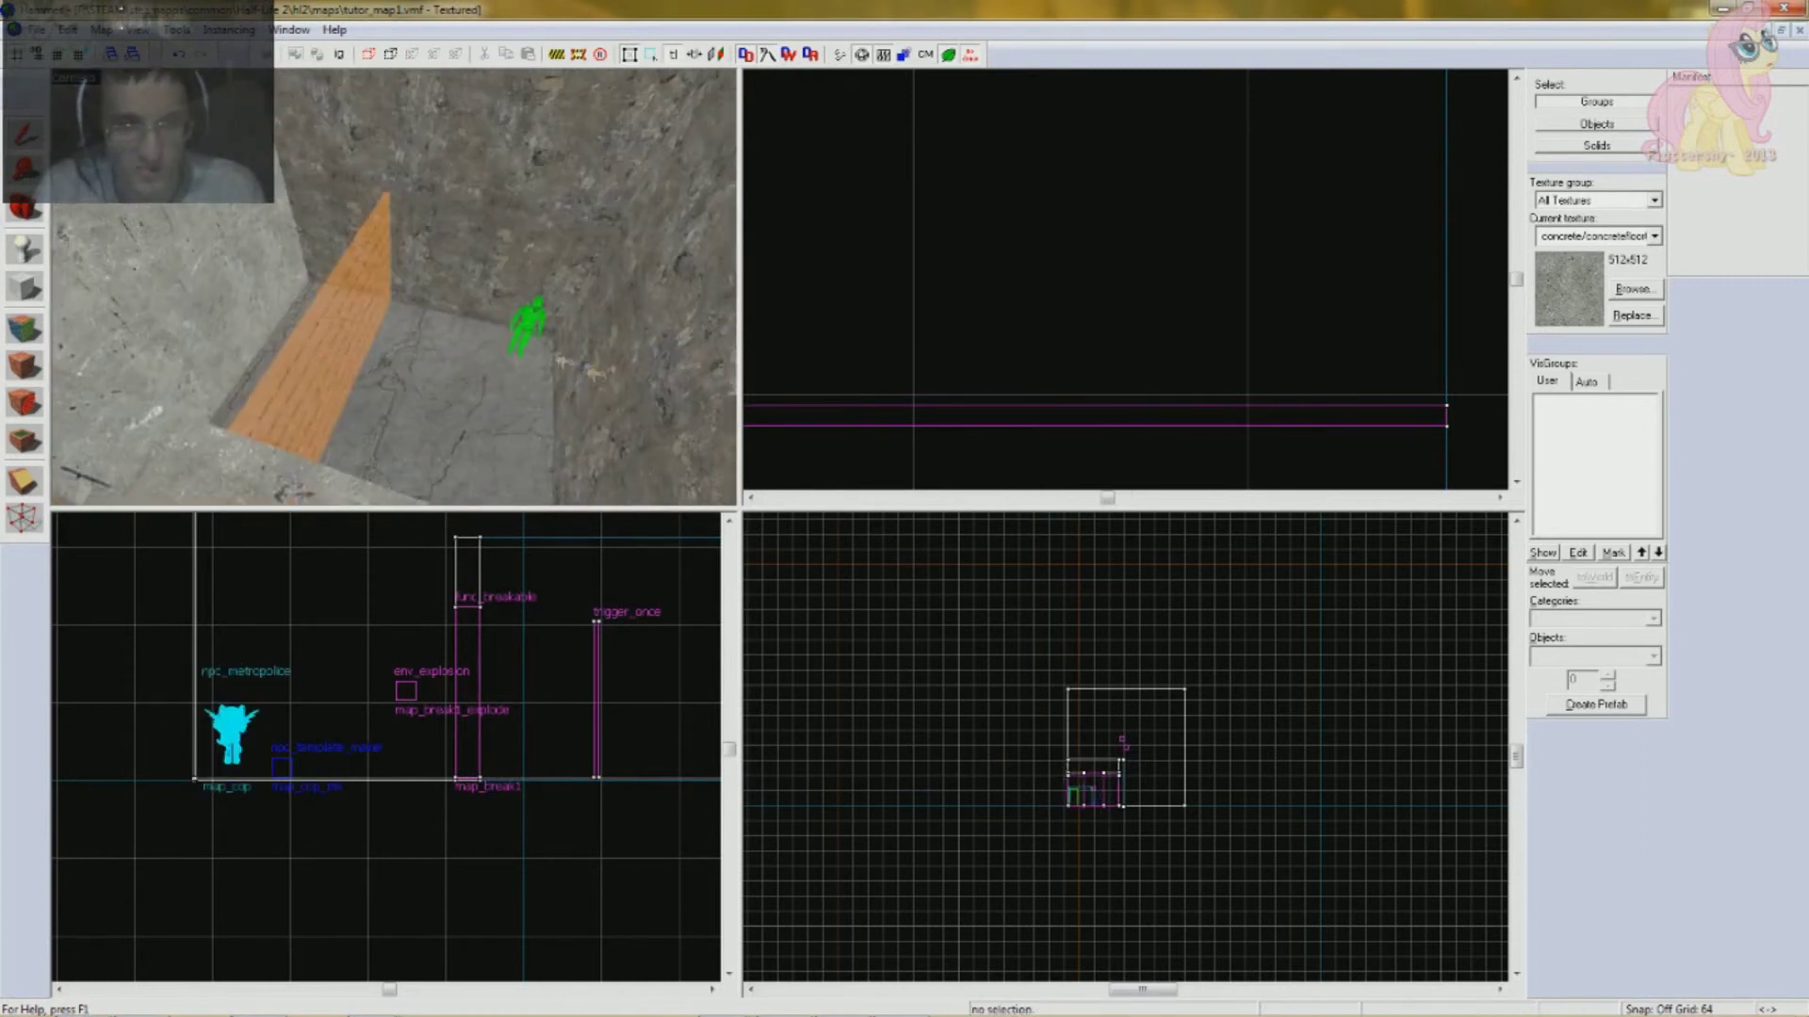
{"action": "left_click", "coordinate": [595, 374]}
{"action": "key", "text": "alt+Return"}
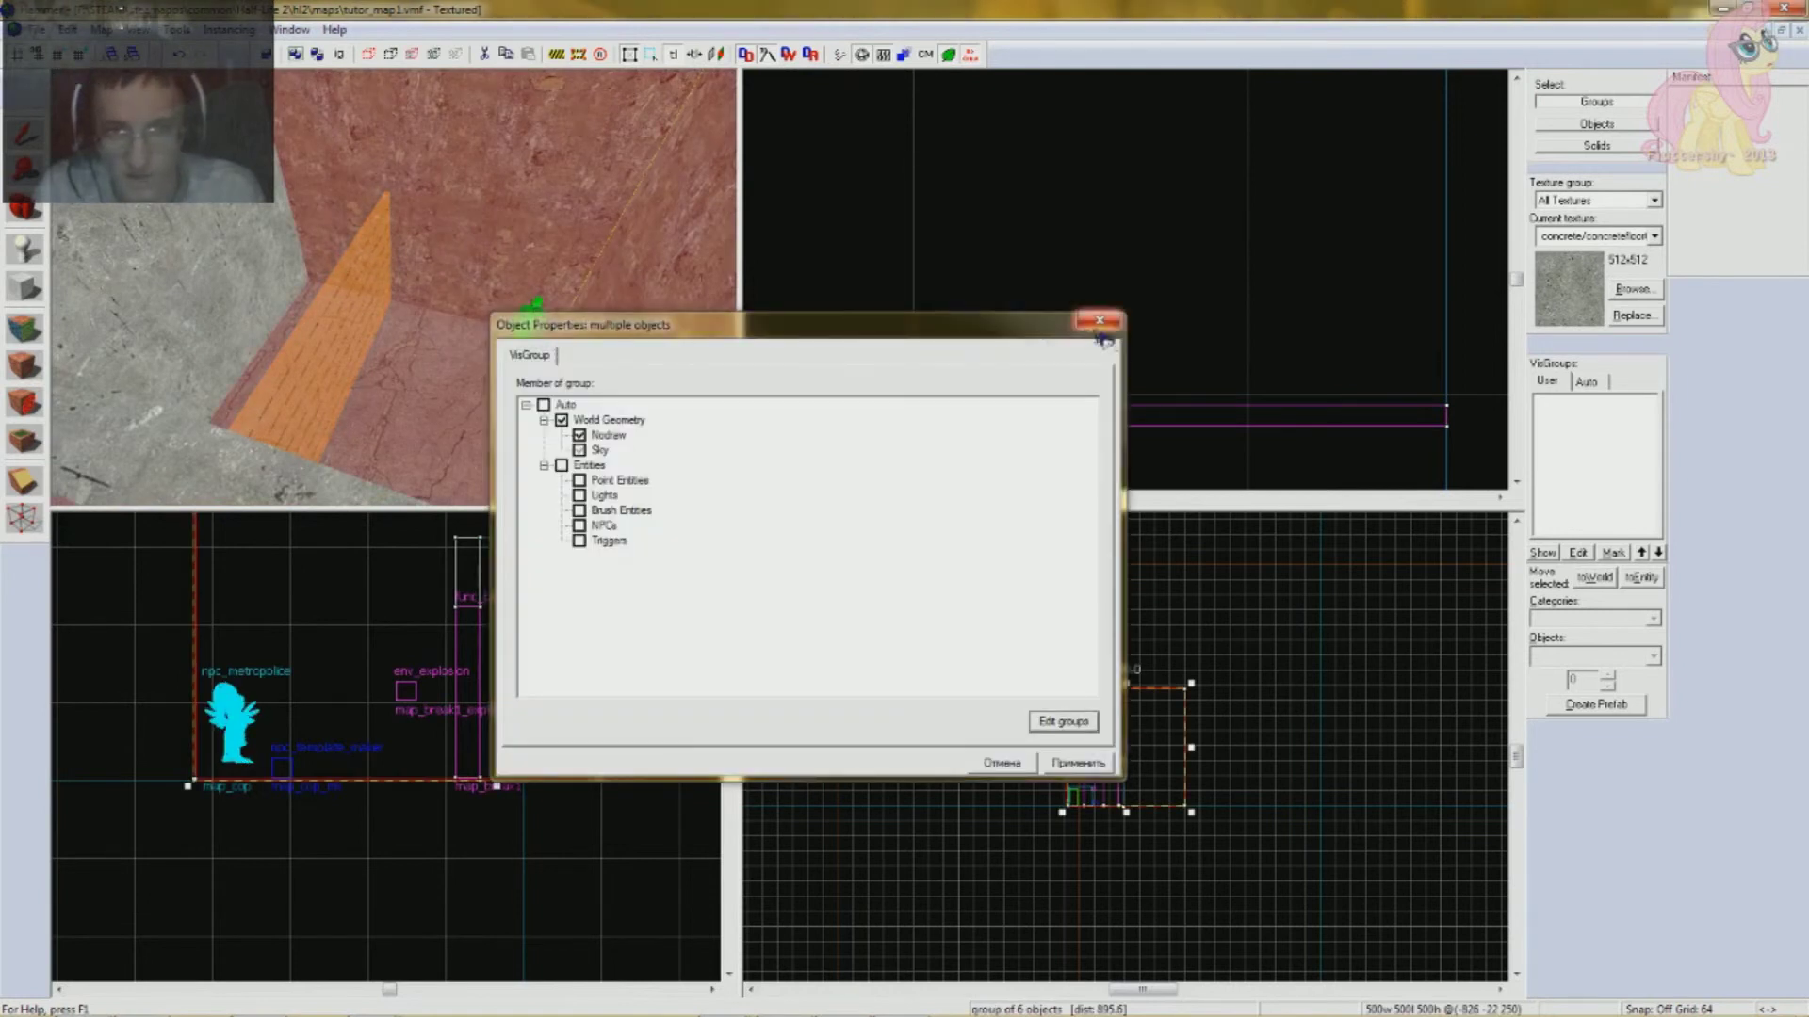
{"action": "left_click", "coordinate": [1098, 322]}
- Set the info_player_start's angle to 270 and apply the change
{"action": "key", "text": "w"}
{"action": "key", "text": "d"}
{"action": "double_click", "coordinate": [505, 323]}
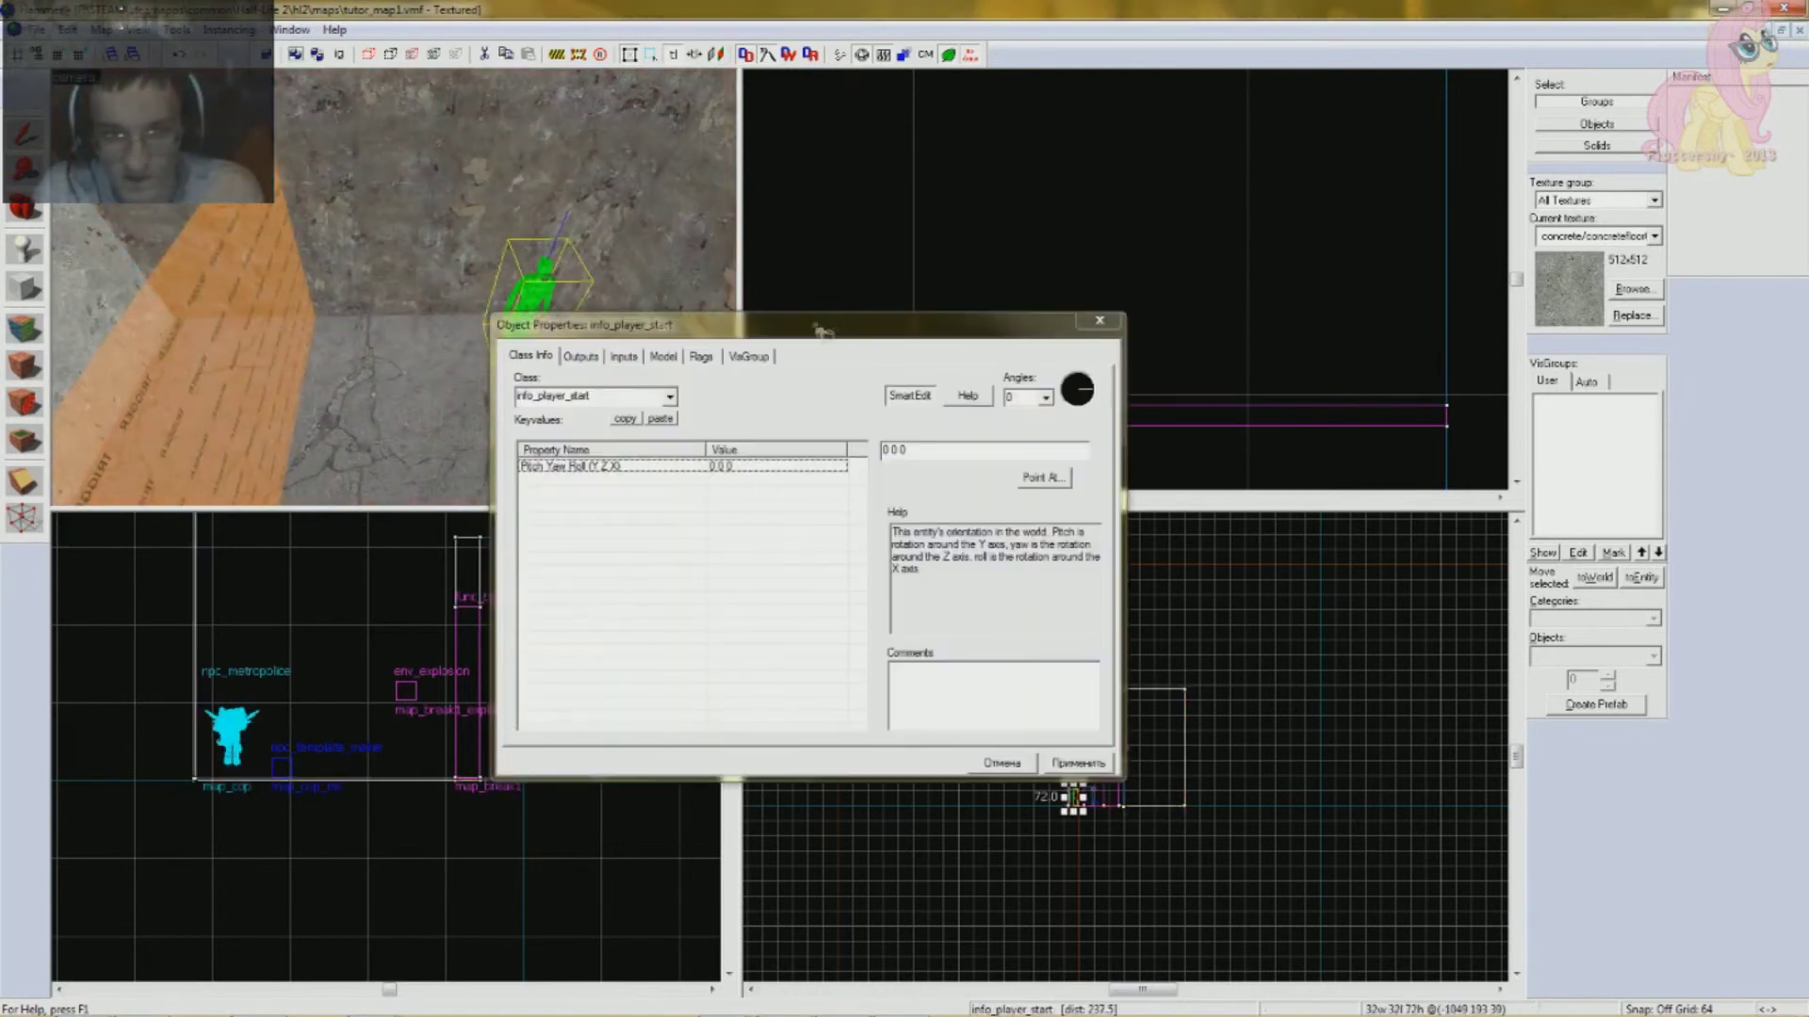
{"action": "scroll", "coordinate": [1166, 298], "scroll_direction": "down", "scroll_amount": 8}
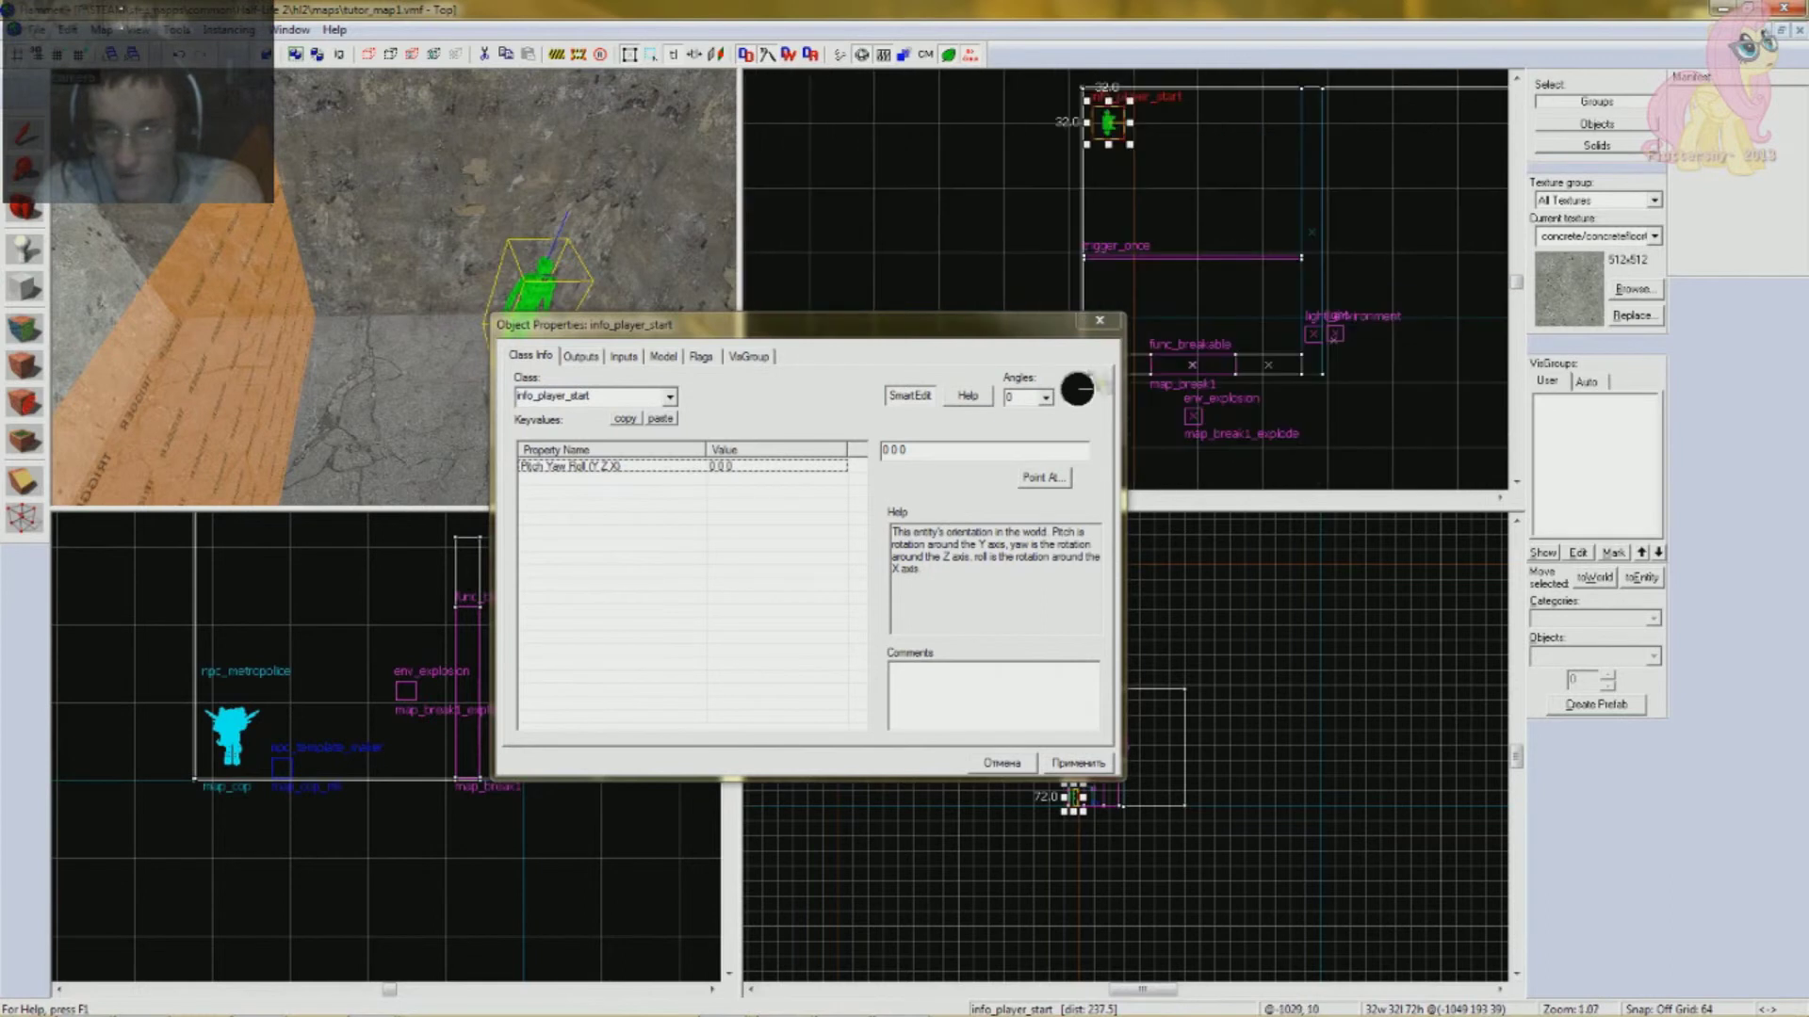
{"action": "left_click", "coordinate": [1093, 446]}
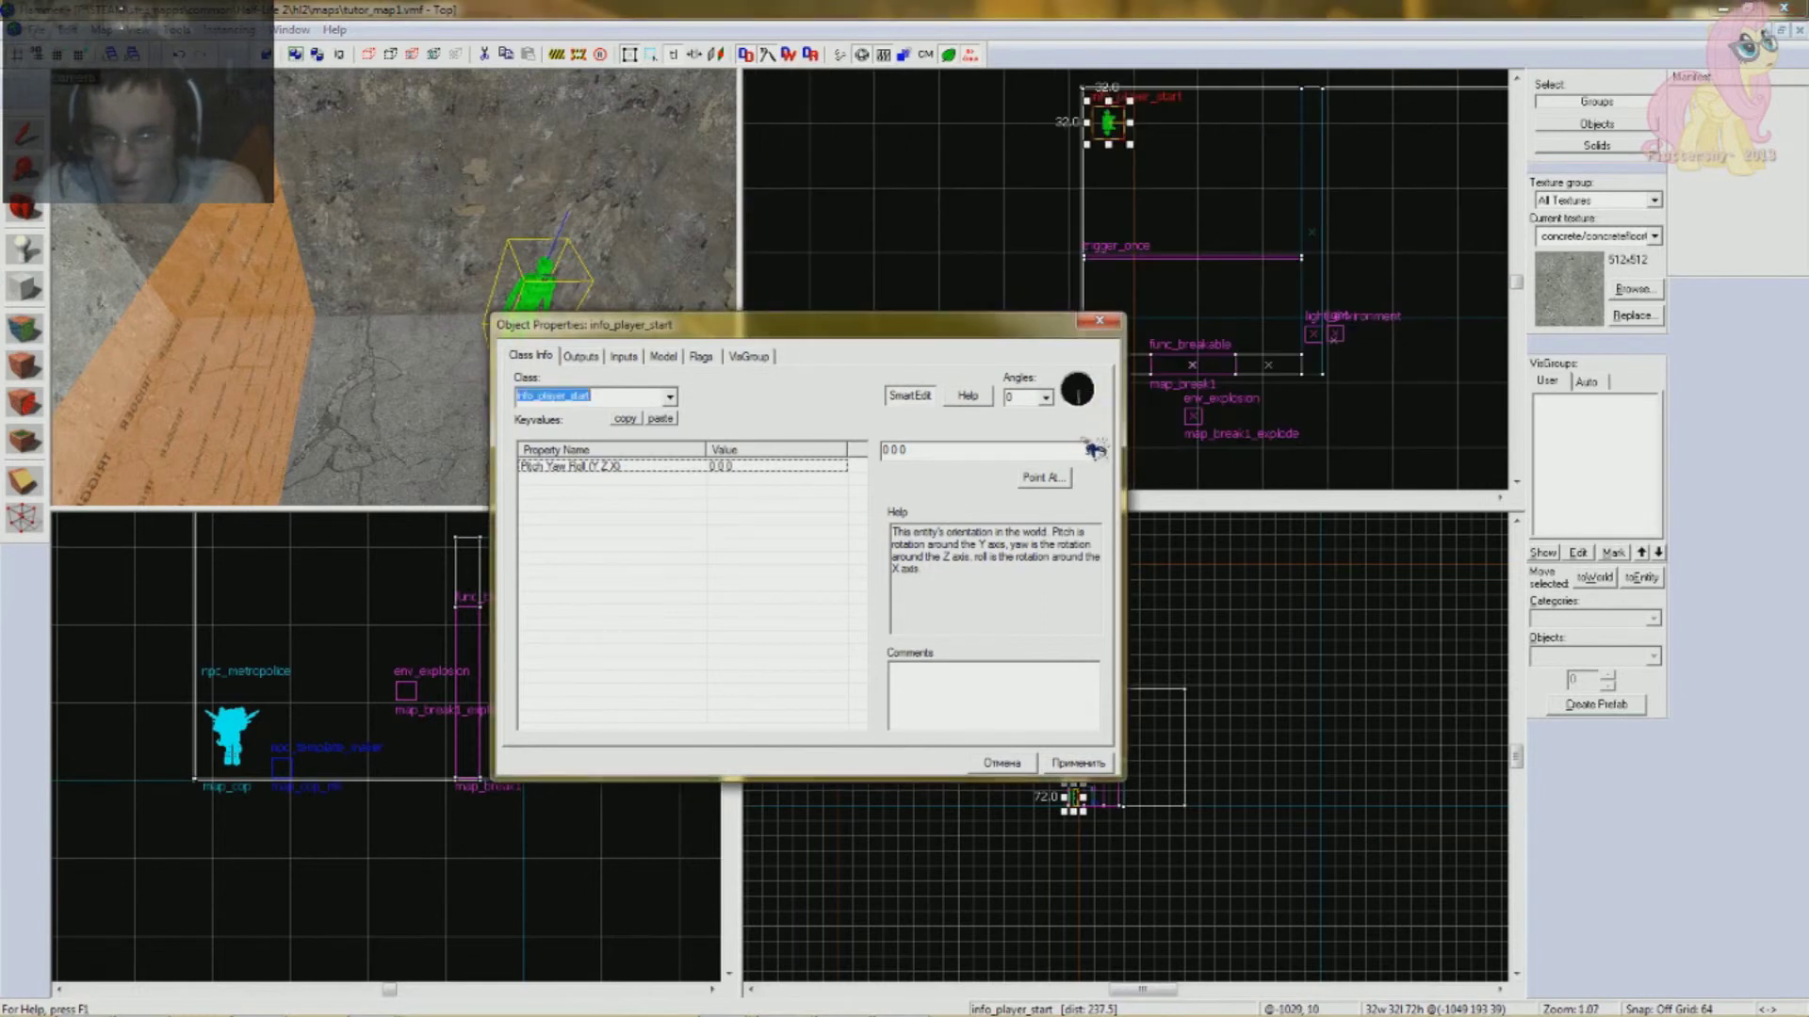
{"action": "left_click", "coordinate": [1091, 762]}
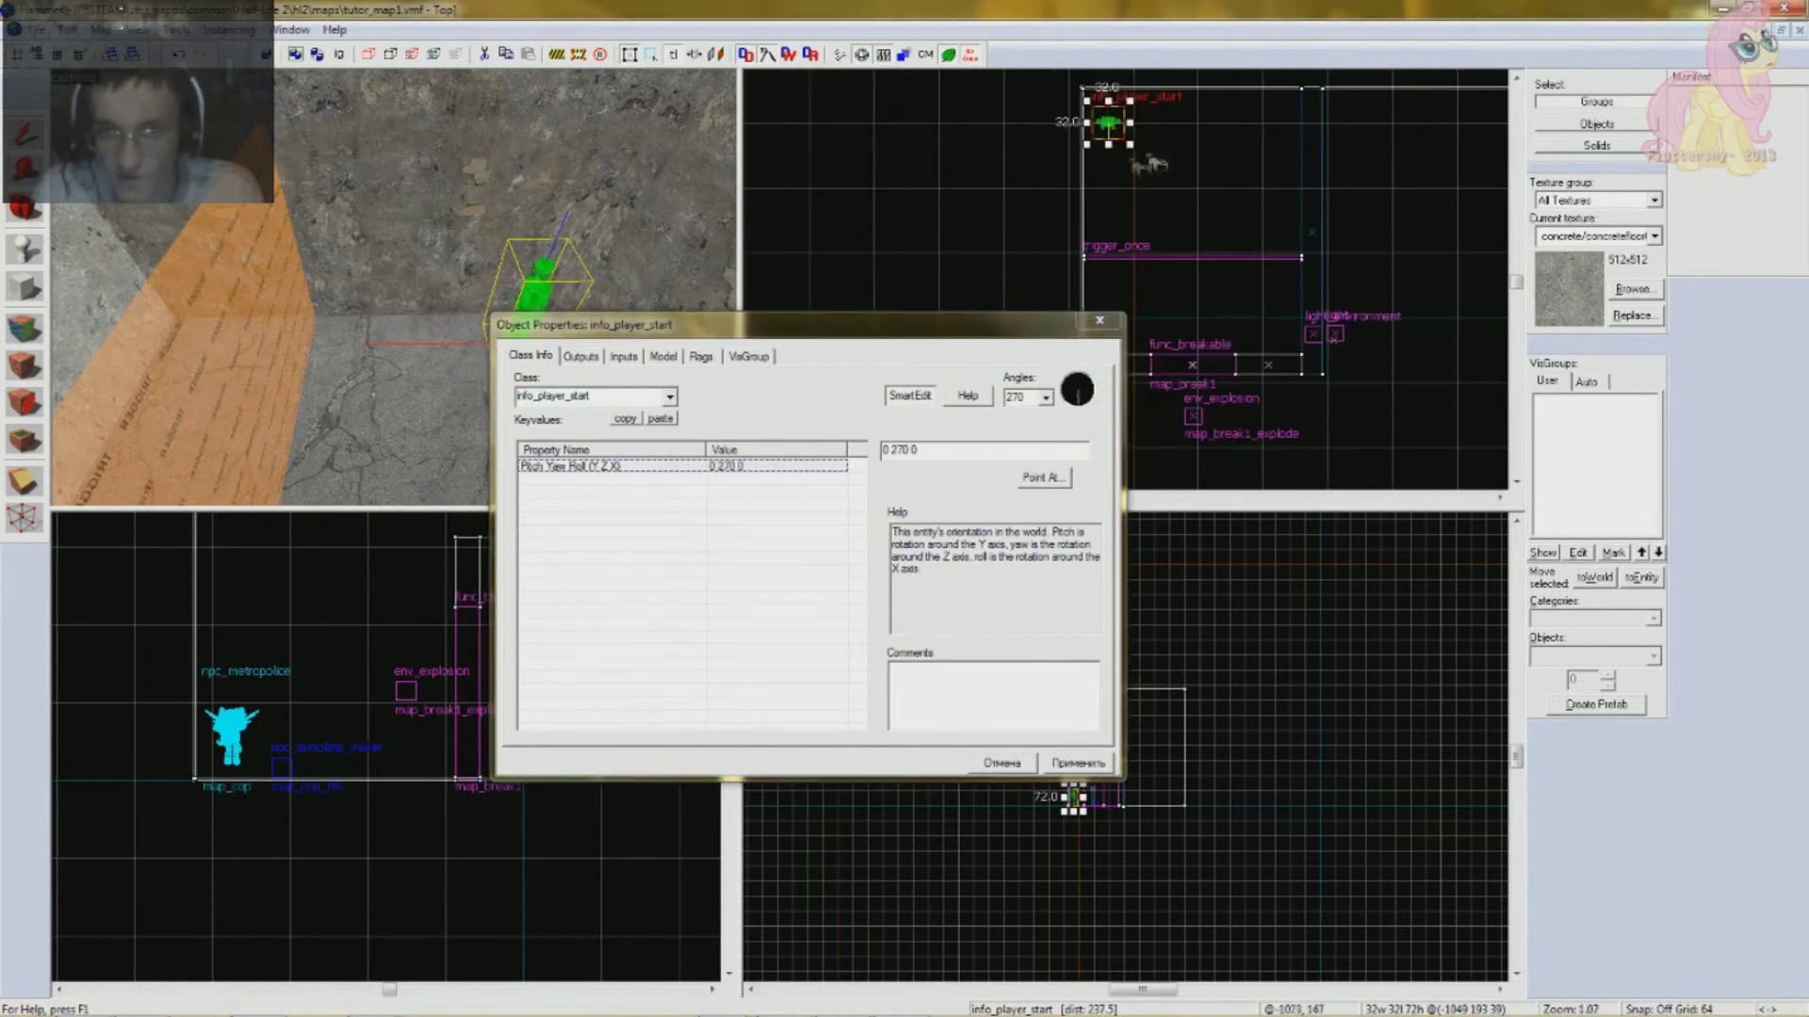
- Move the info_player_start slightly away from the corner walls in the top view, then close its properties and deselect it
{"action": "left_click_drag", "start_coordinate": [1127, 136], "coordinate": [1154, 144]}
{"action": "left_click", "coordinate": [1099, 320]}
{"action": "key", "text": "s"}
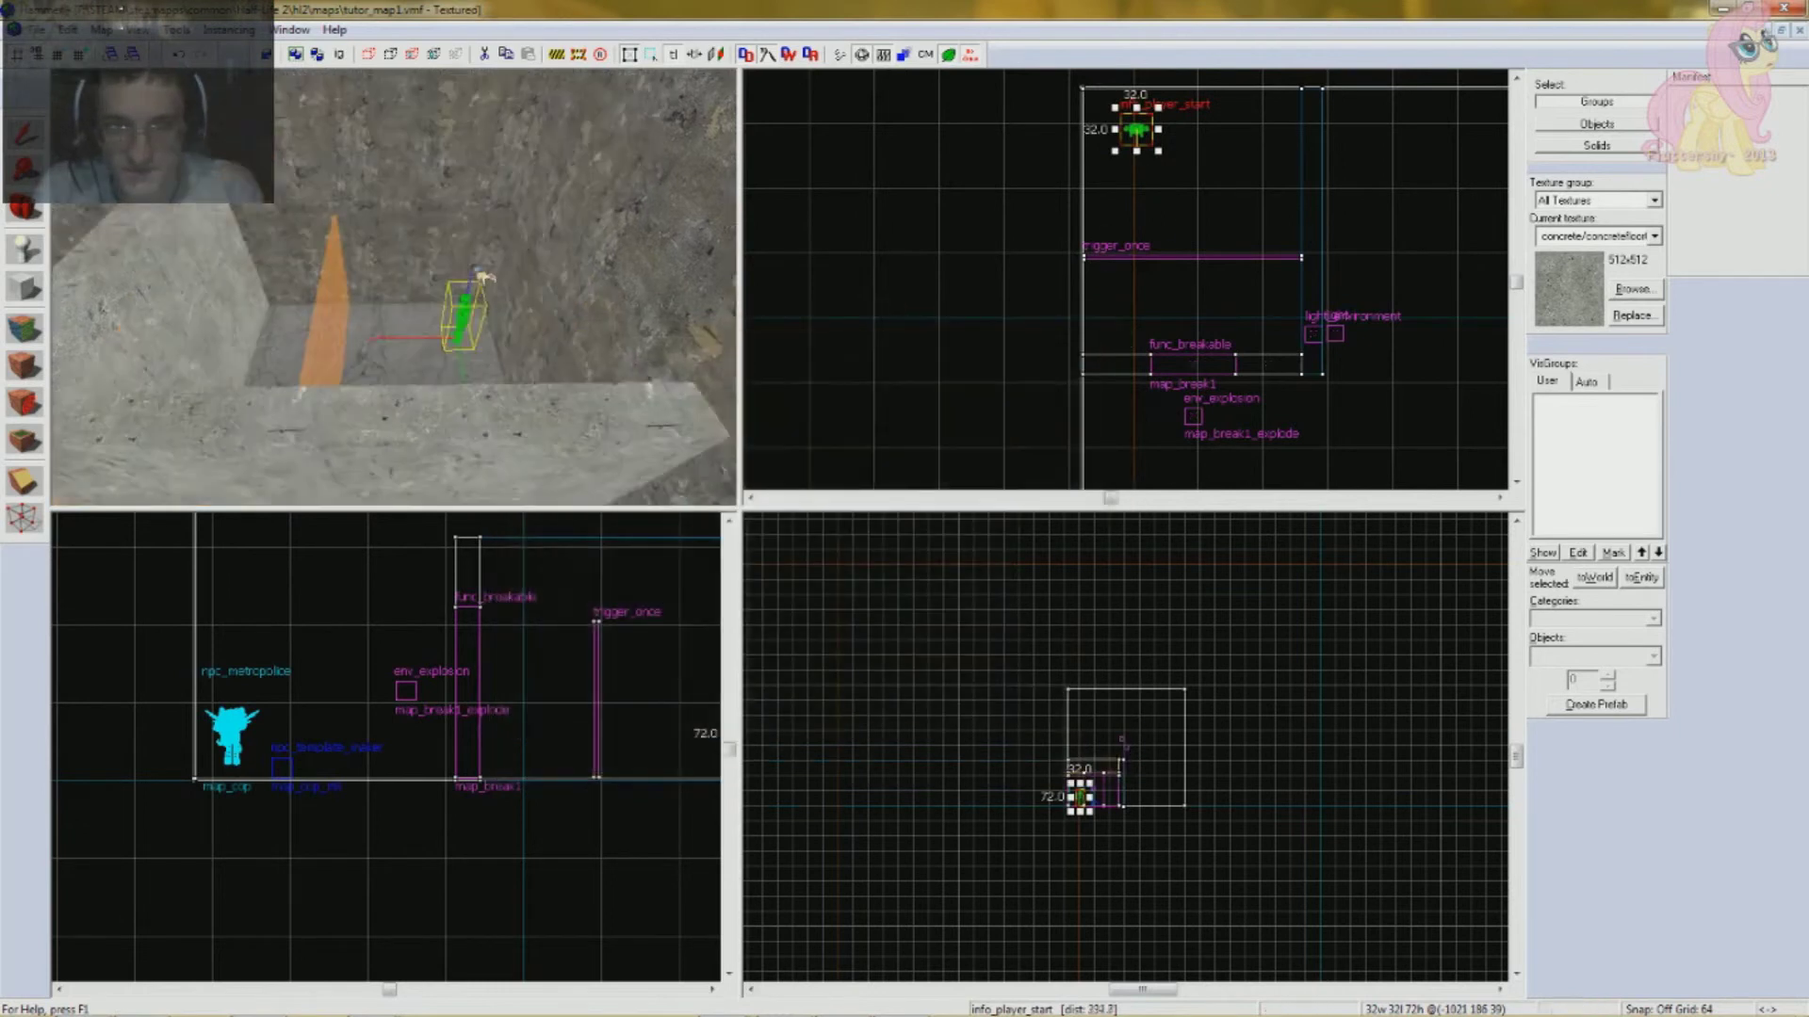
{"action": "key", "text": "a"}
{"action": "left_click", "coordinate": [980, 336]}
- Save the map, compile it with normal BSP, VIS and RAD without running the game, and check the compile log
{"action": "key", "text": "z"}
{"action": "key", "text": "s"}
{"action": "key", "text": "w"}
{"action": "left_click", "coordinate": [39, 29]}
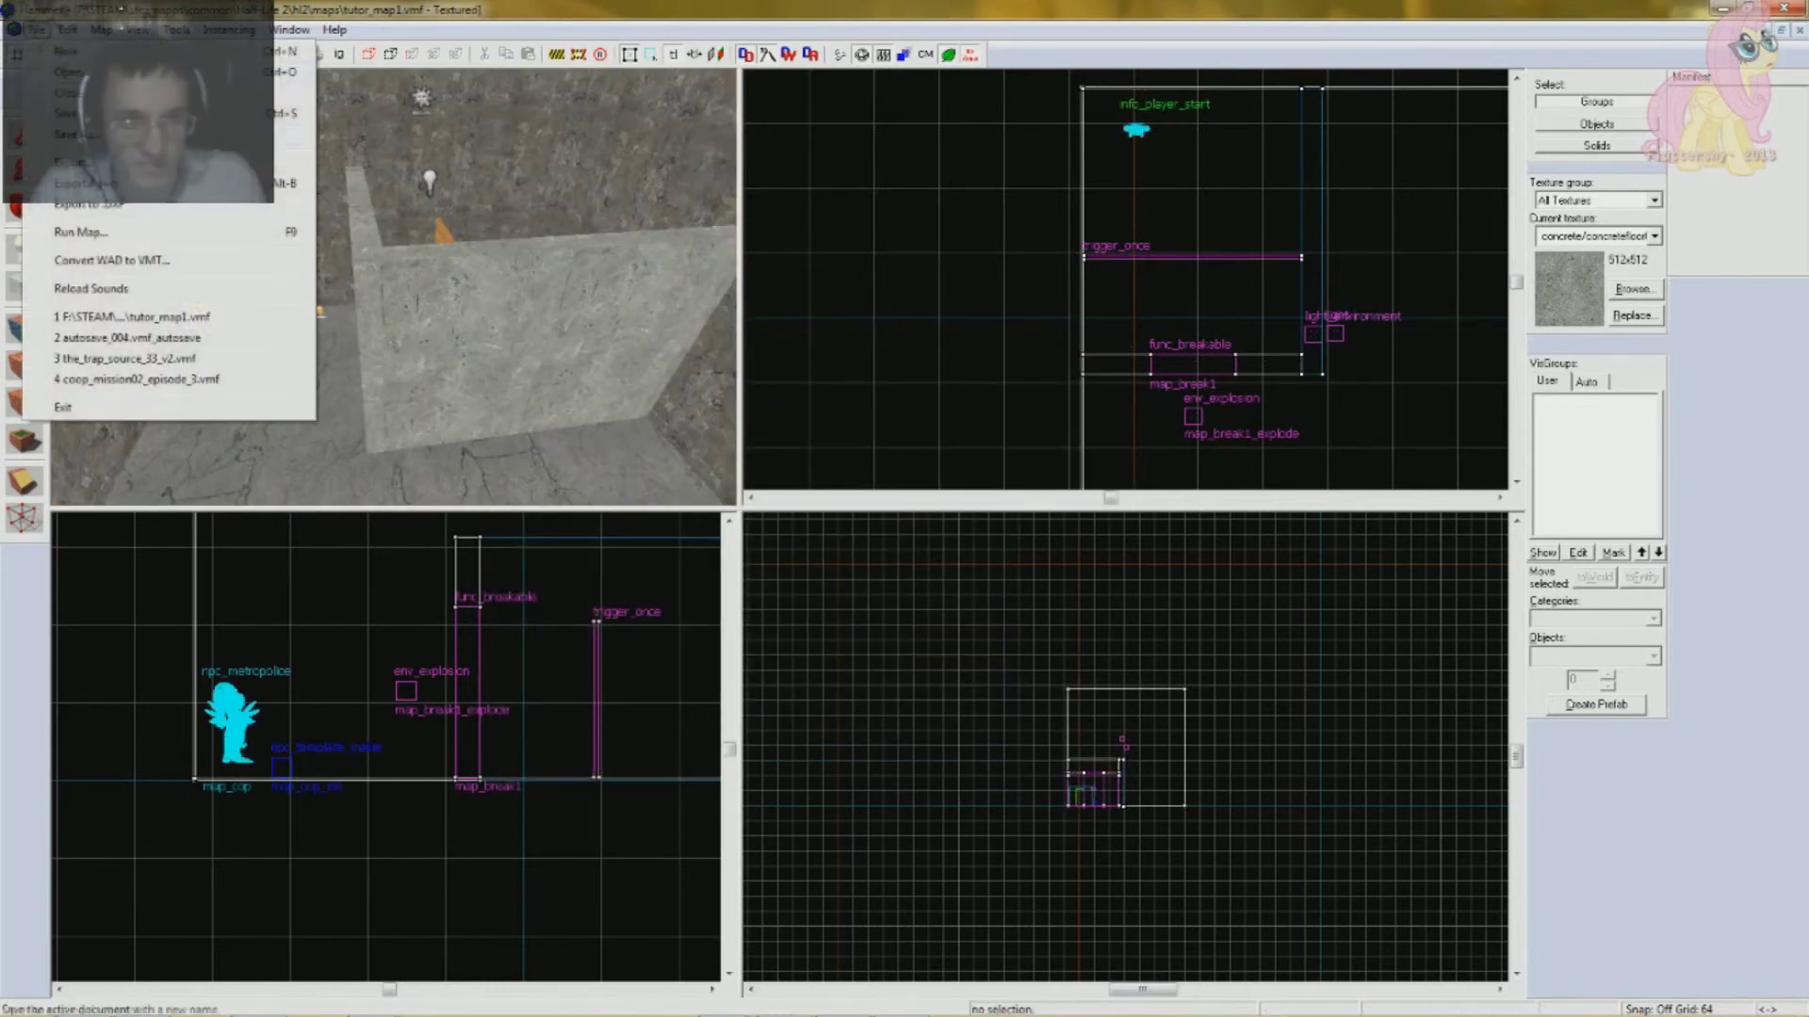
{"action": "left_click", "coordinate": [66, 113]}
{"action": "key", "text": "F9"}
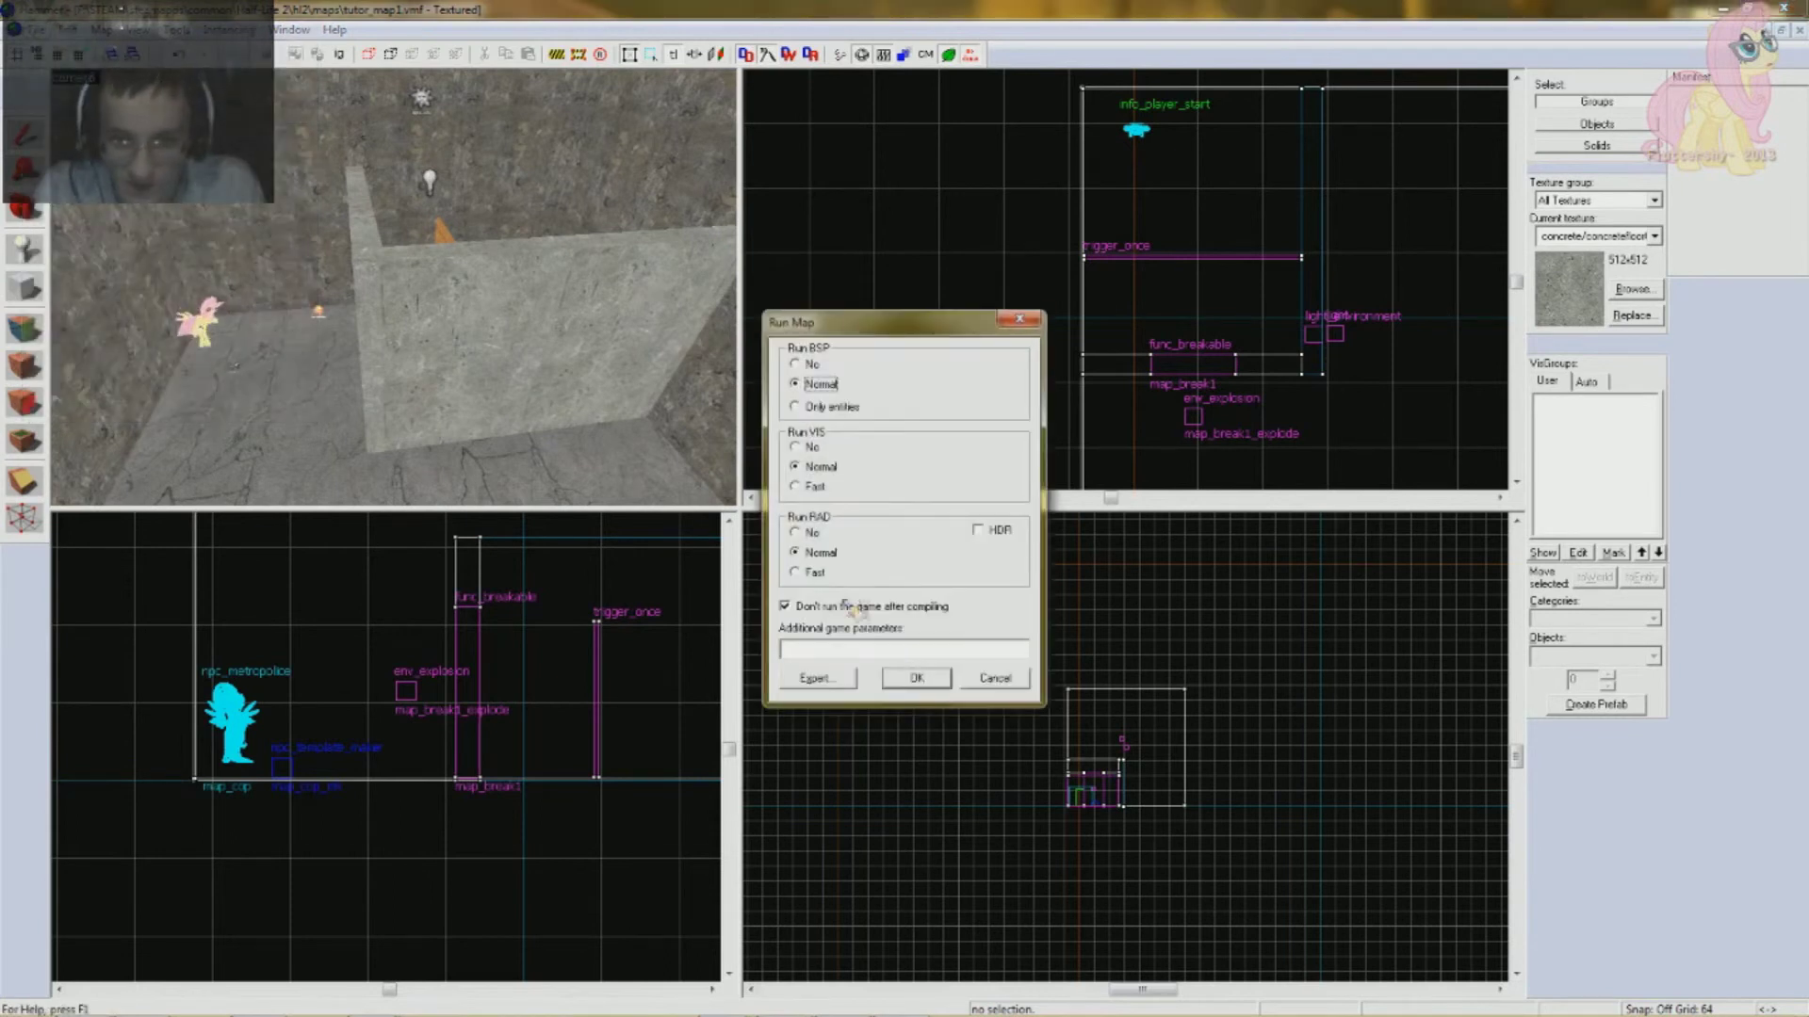
{"action": "key", "text": "Return"}
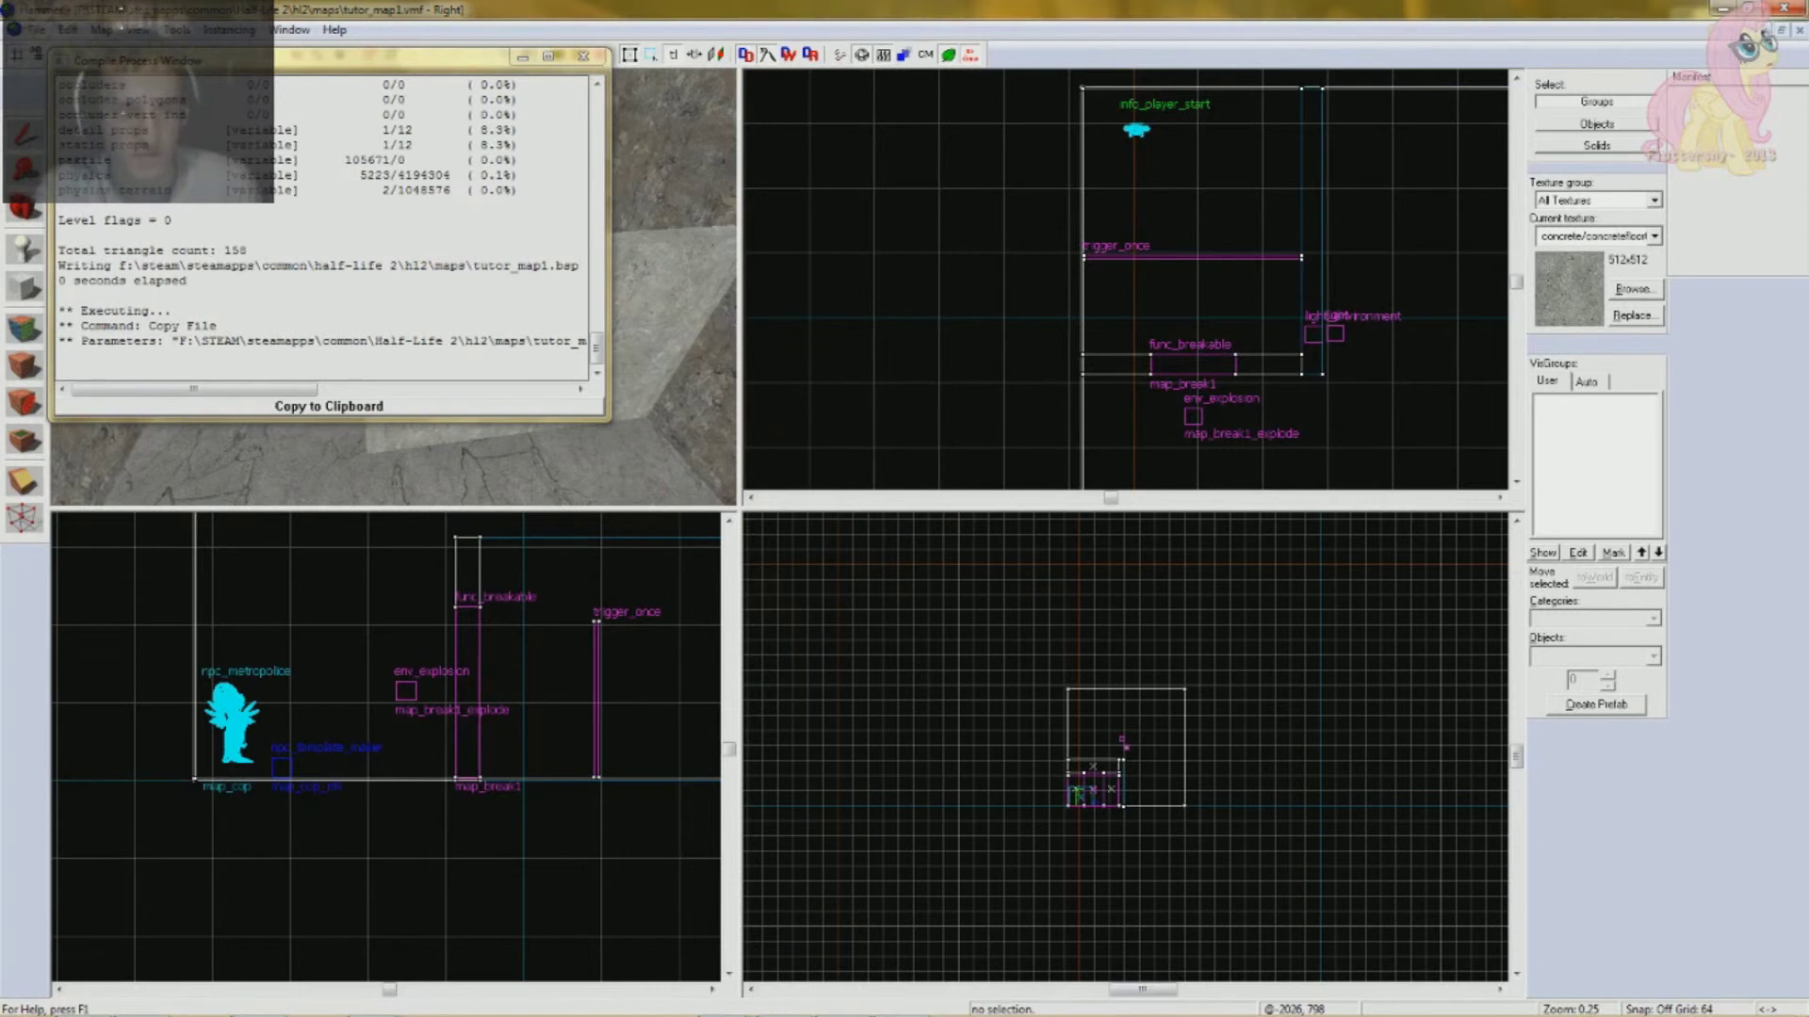
{"action": "left_click_drag", "start_coordinate": [607, 348], "coordinate": [571, 193]}
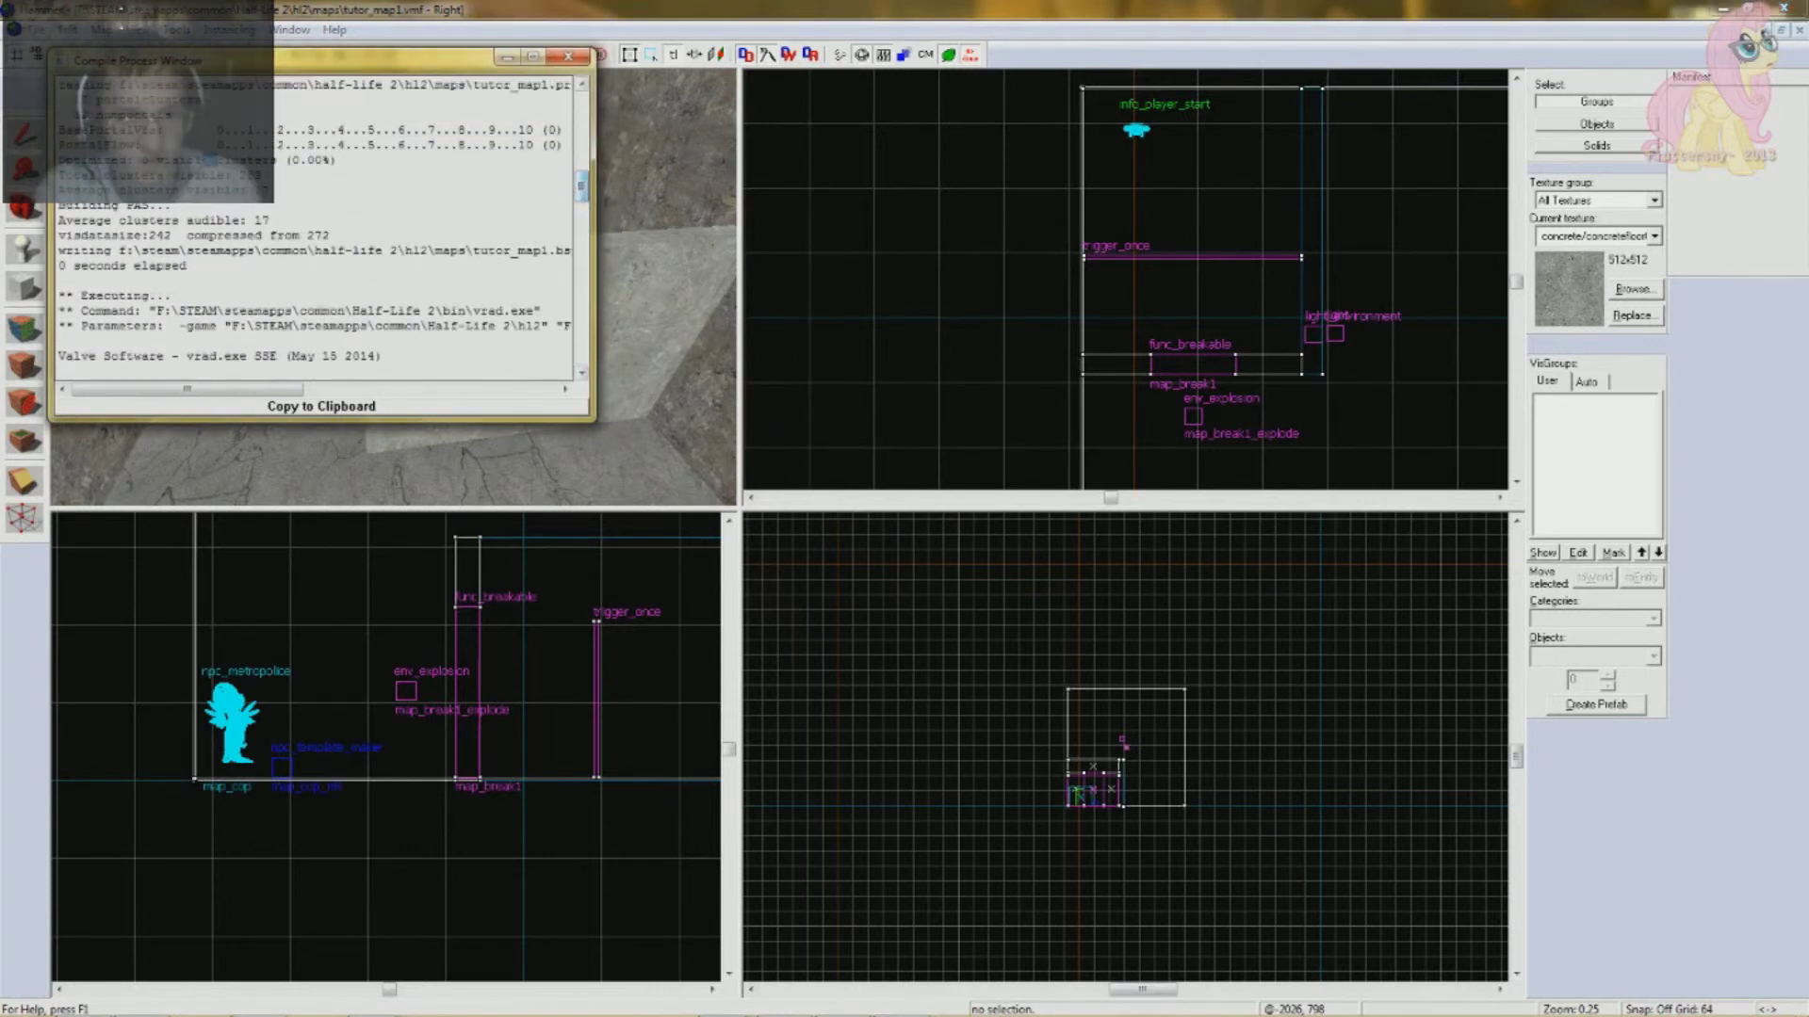
{"action": "left_click", "coordinate": [838, 182]}
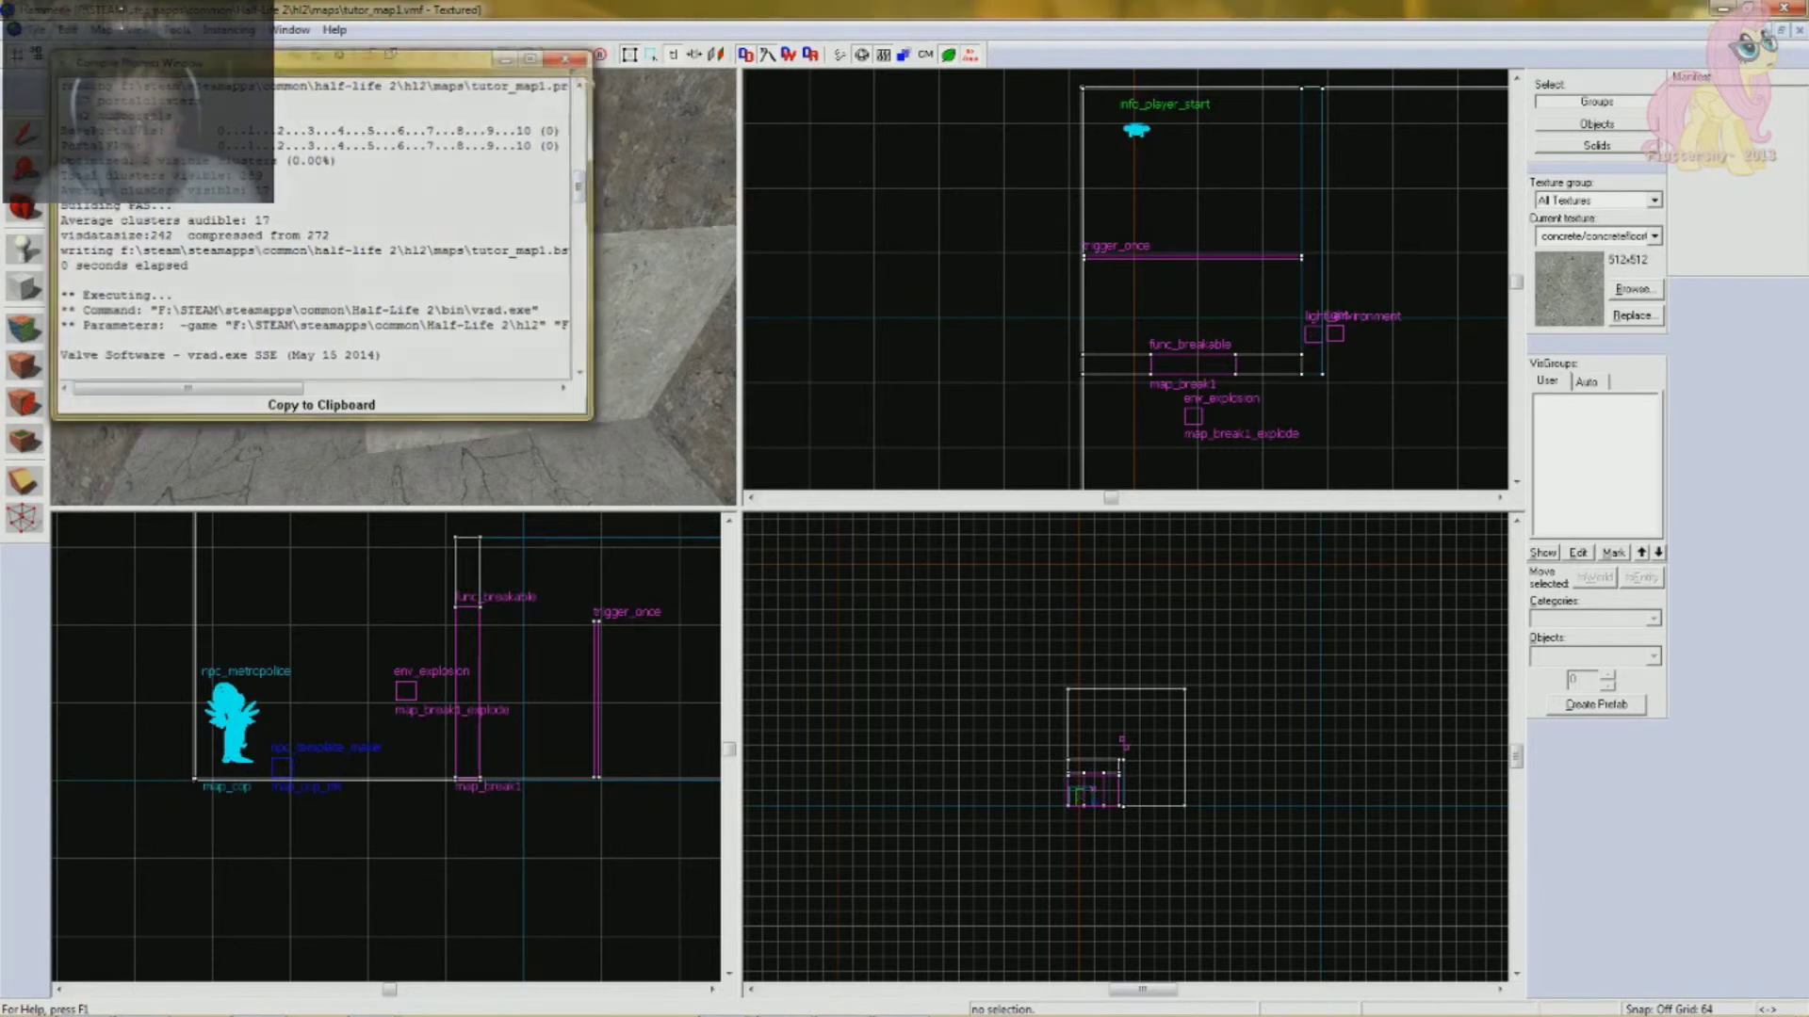
- Switch to the broadcasting software, disable the Desktop 1 source and enable the automatic game detection source
{"action": "left_click", "coordinate": [842, 997]}
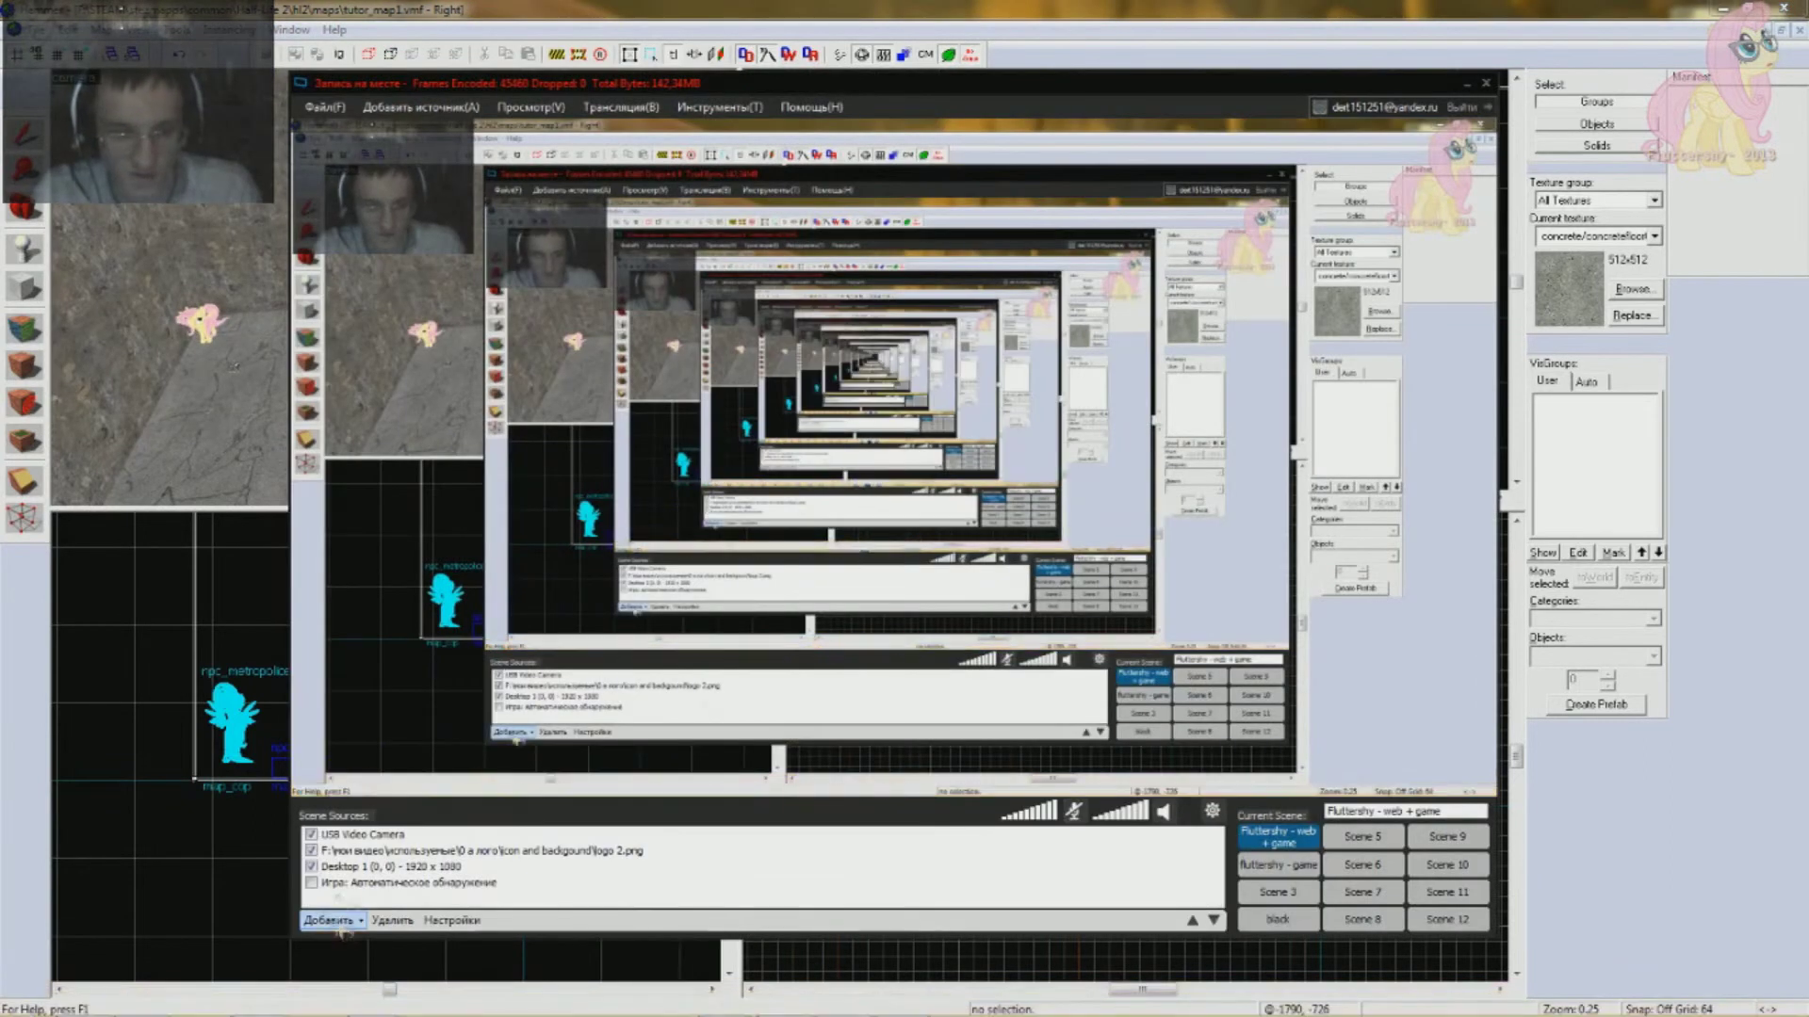
{"action": "left_click", "coordinate": [311, 867]}
{"action": "left_click", "coordinate": [311, 883]}
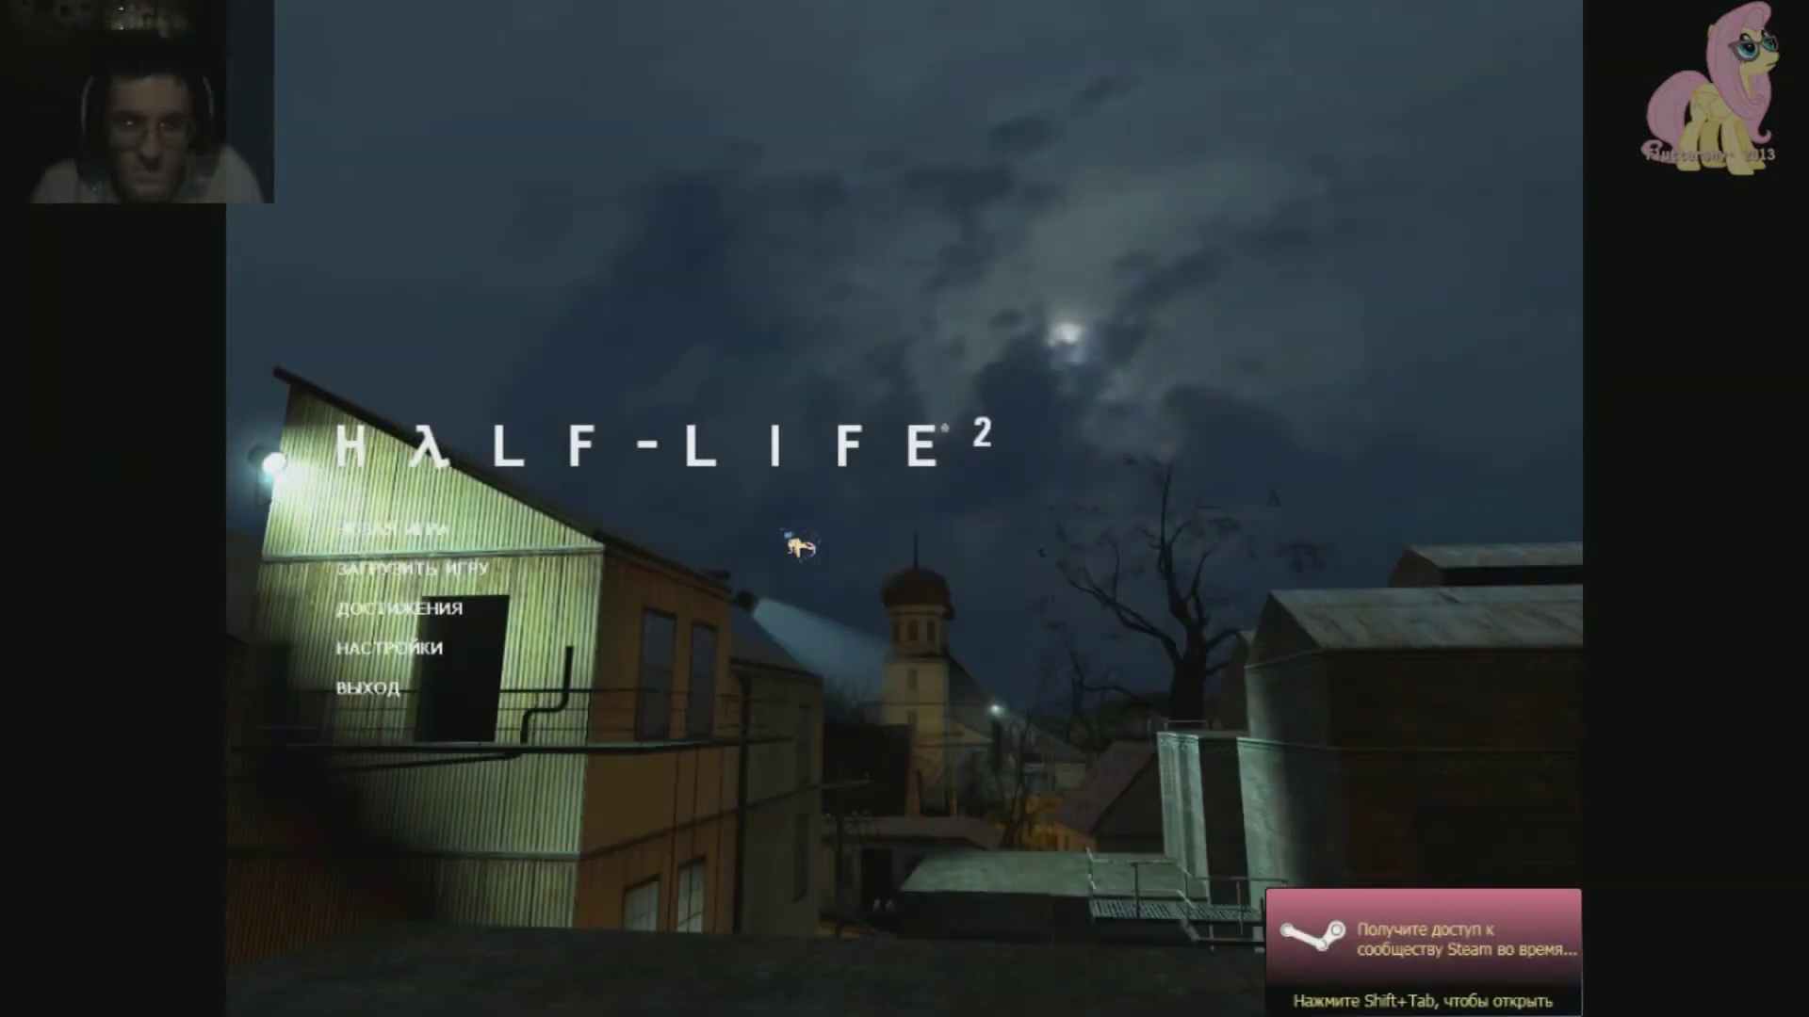
- In Half-Life 2, load the compiled level with the console command map tutor_map1
{"action": "key", "text": "grave"}
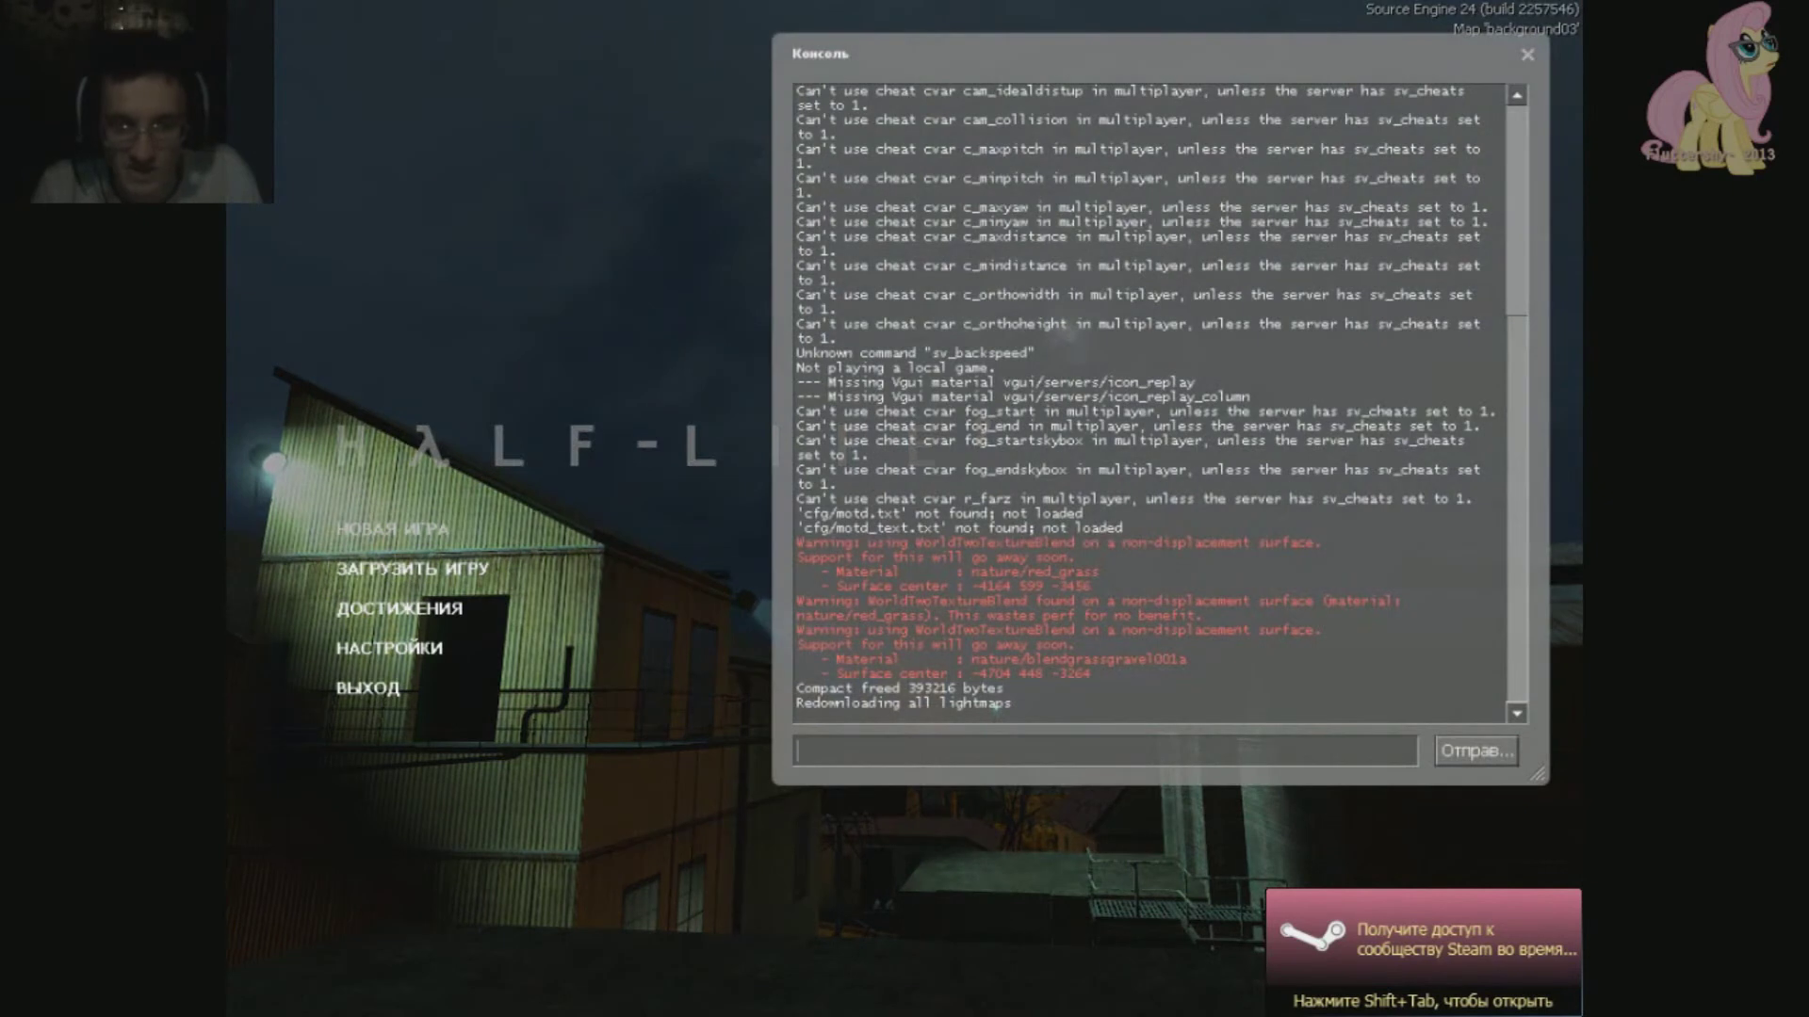
{"action": "type", "text": "map"}
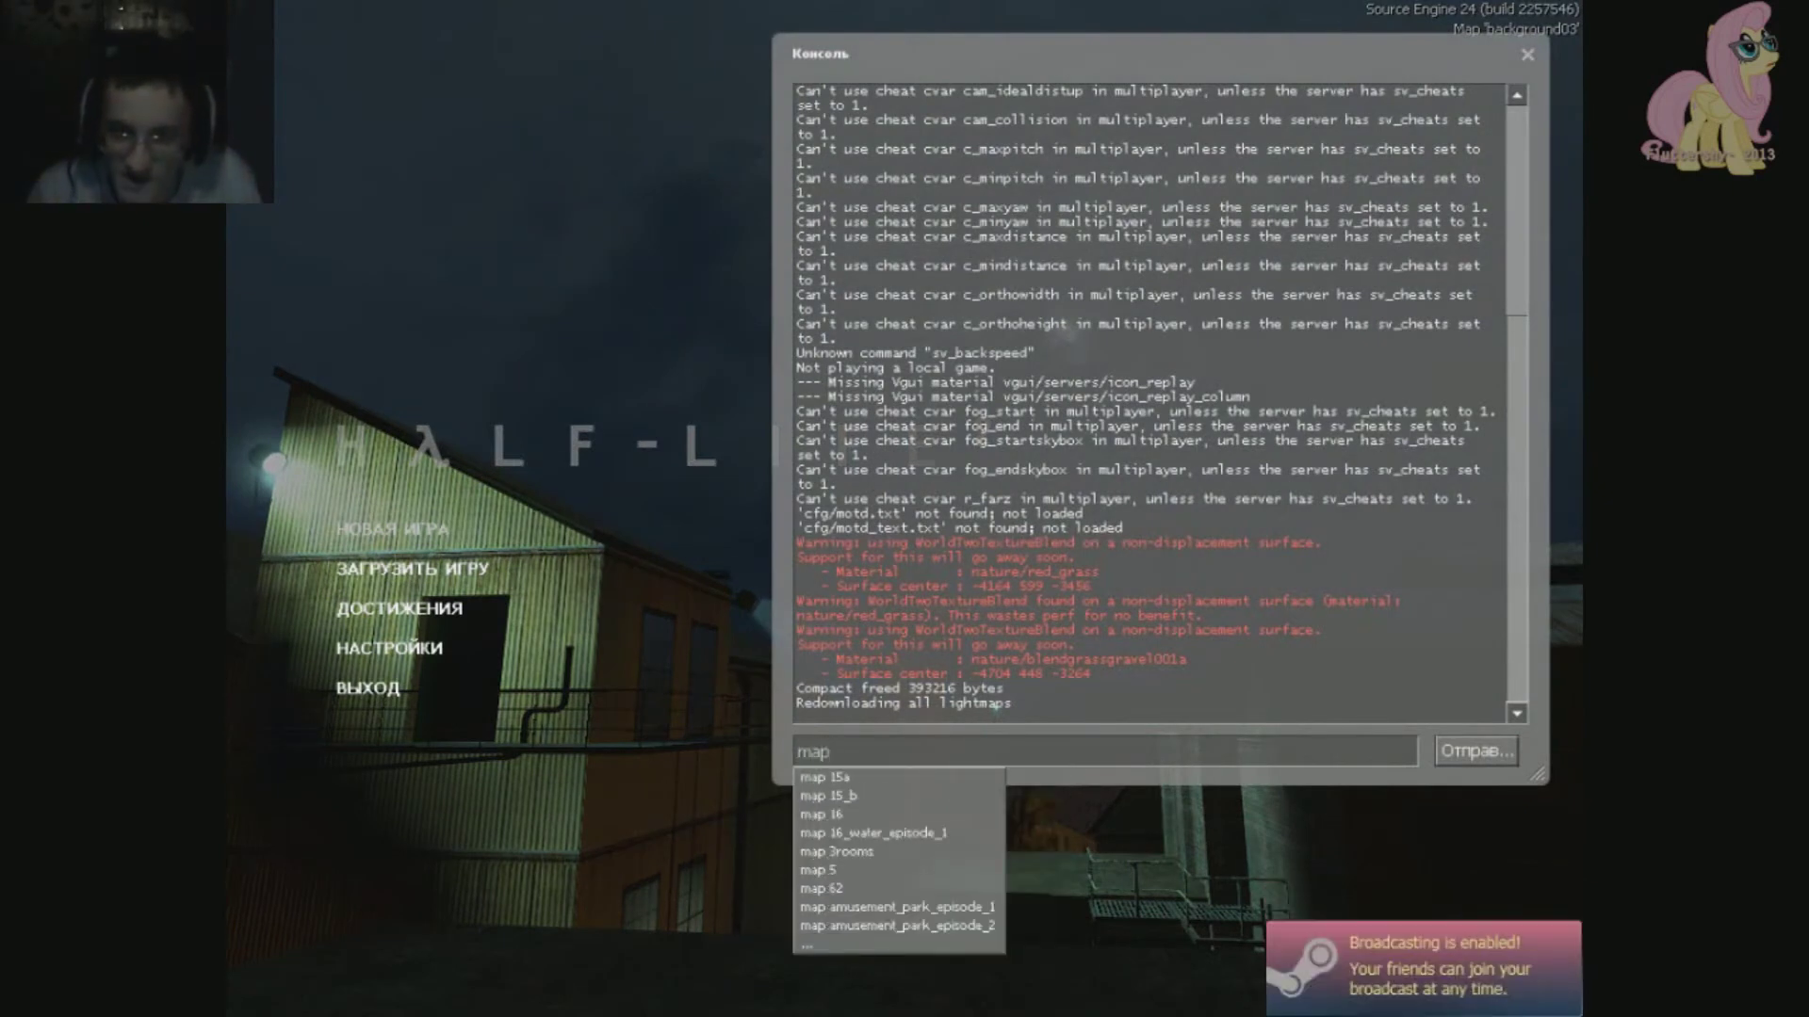
{"action": "type", "text": " tuto"}
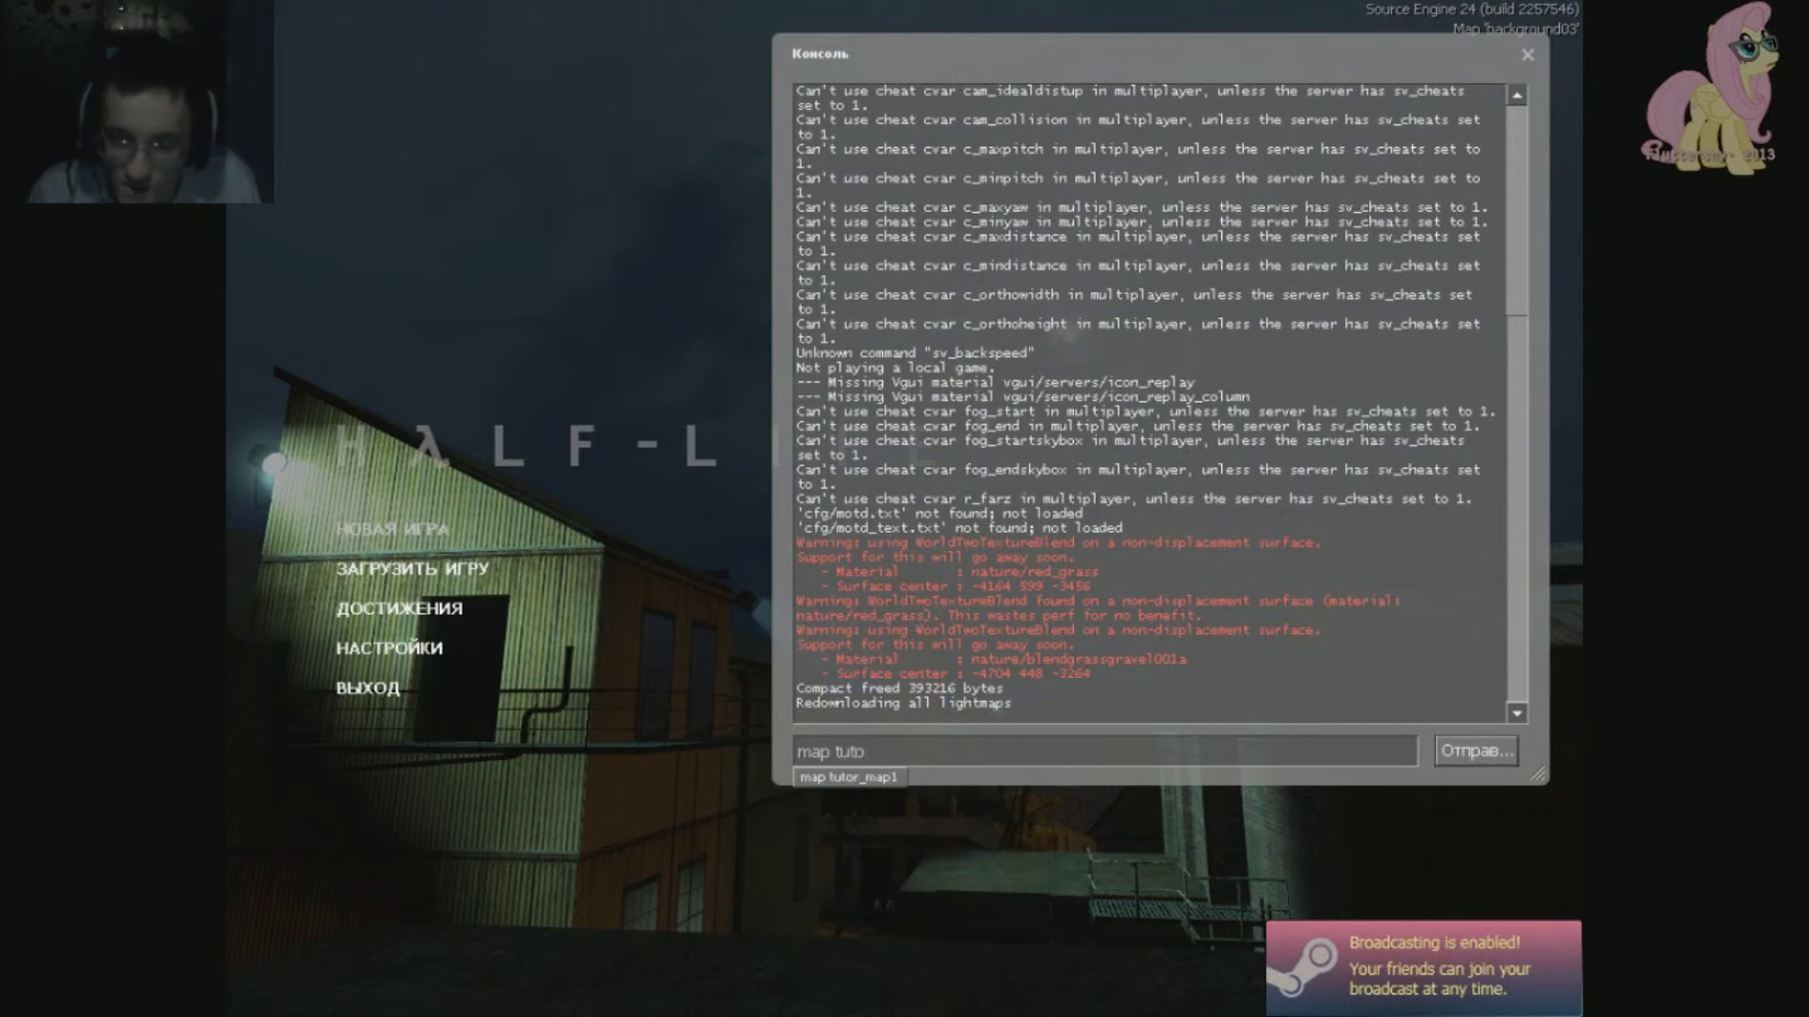
{"action": "key", "text": "Tab"}
{"action": "key", "text": "Return"}
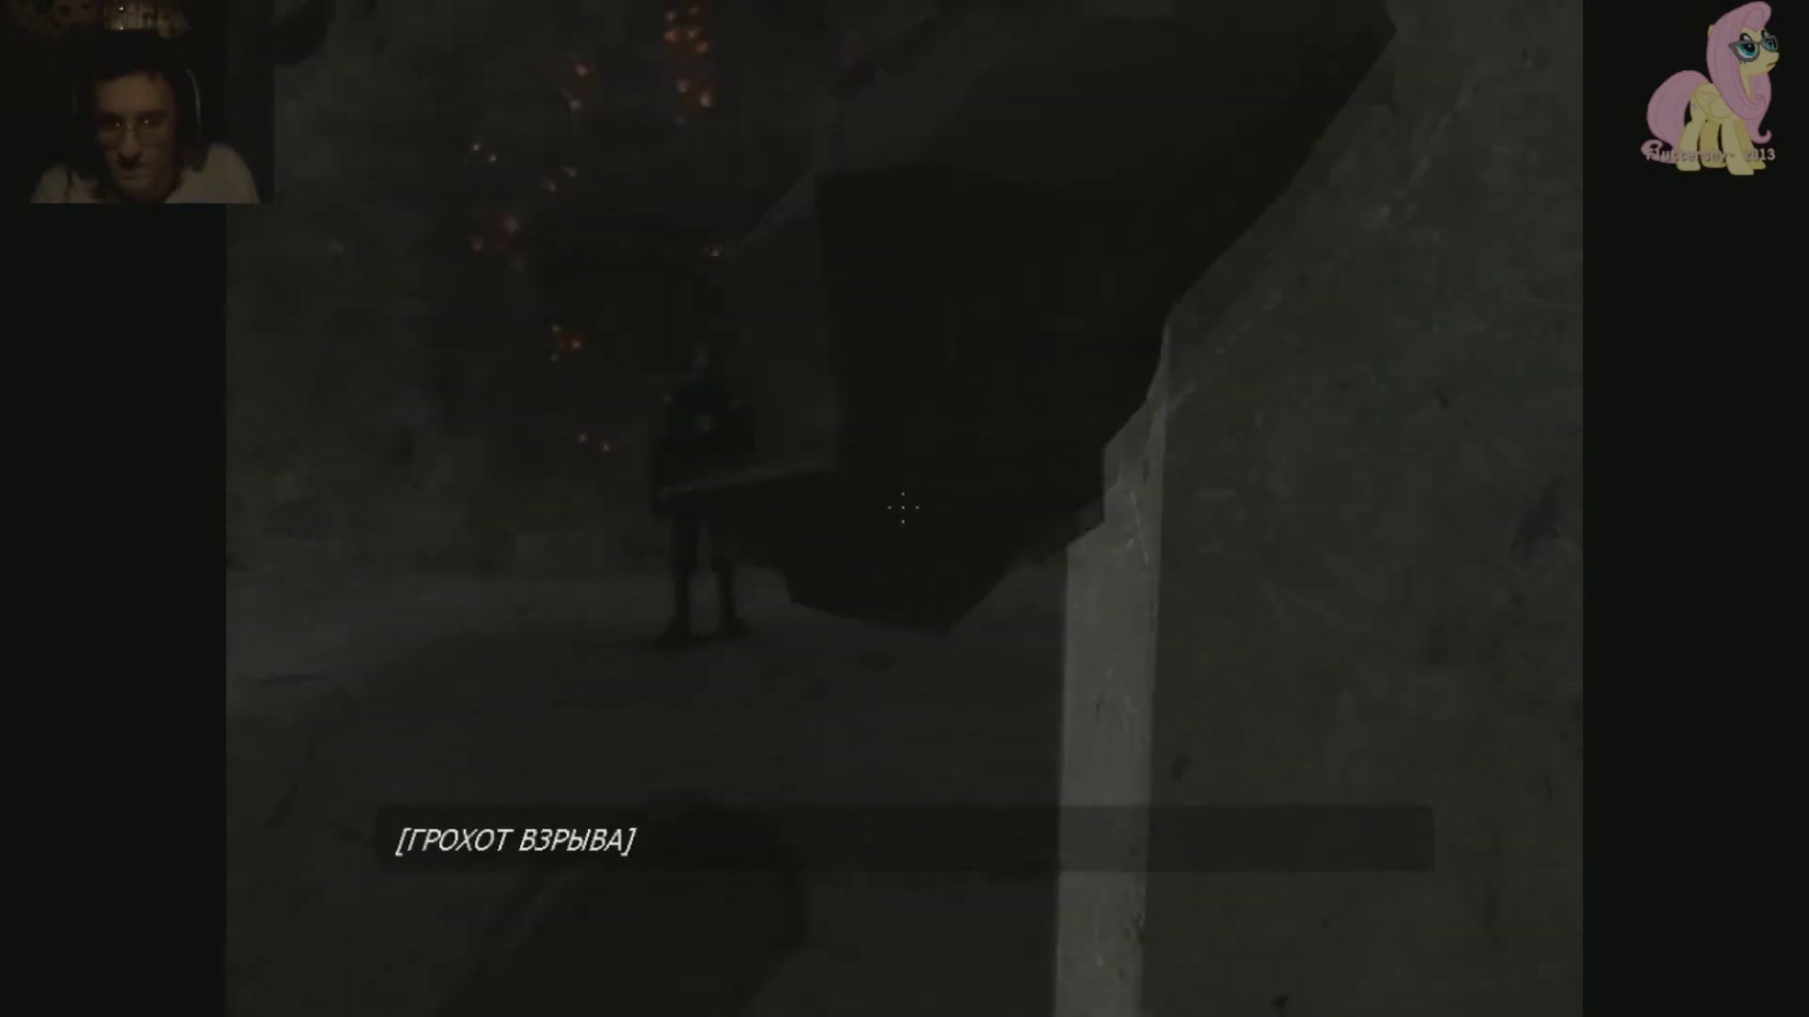
- Move around the broken wall in-game to test the explosion and the metropolice spawn
{"action": "key", "text": "w"}
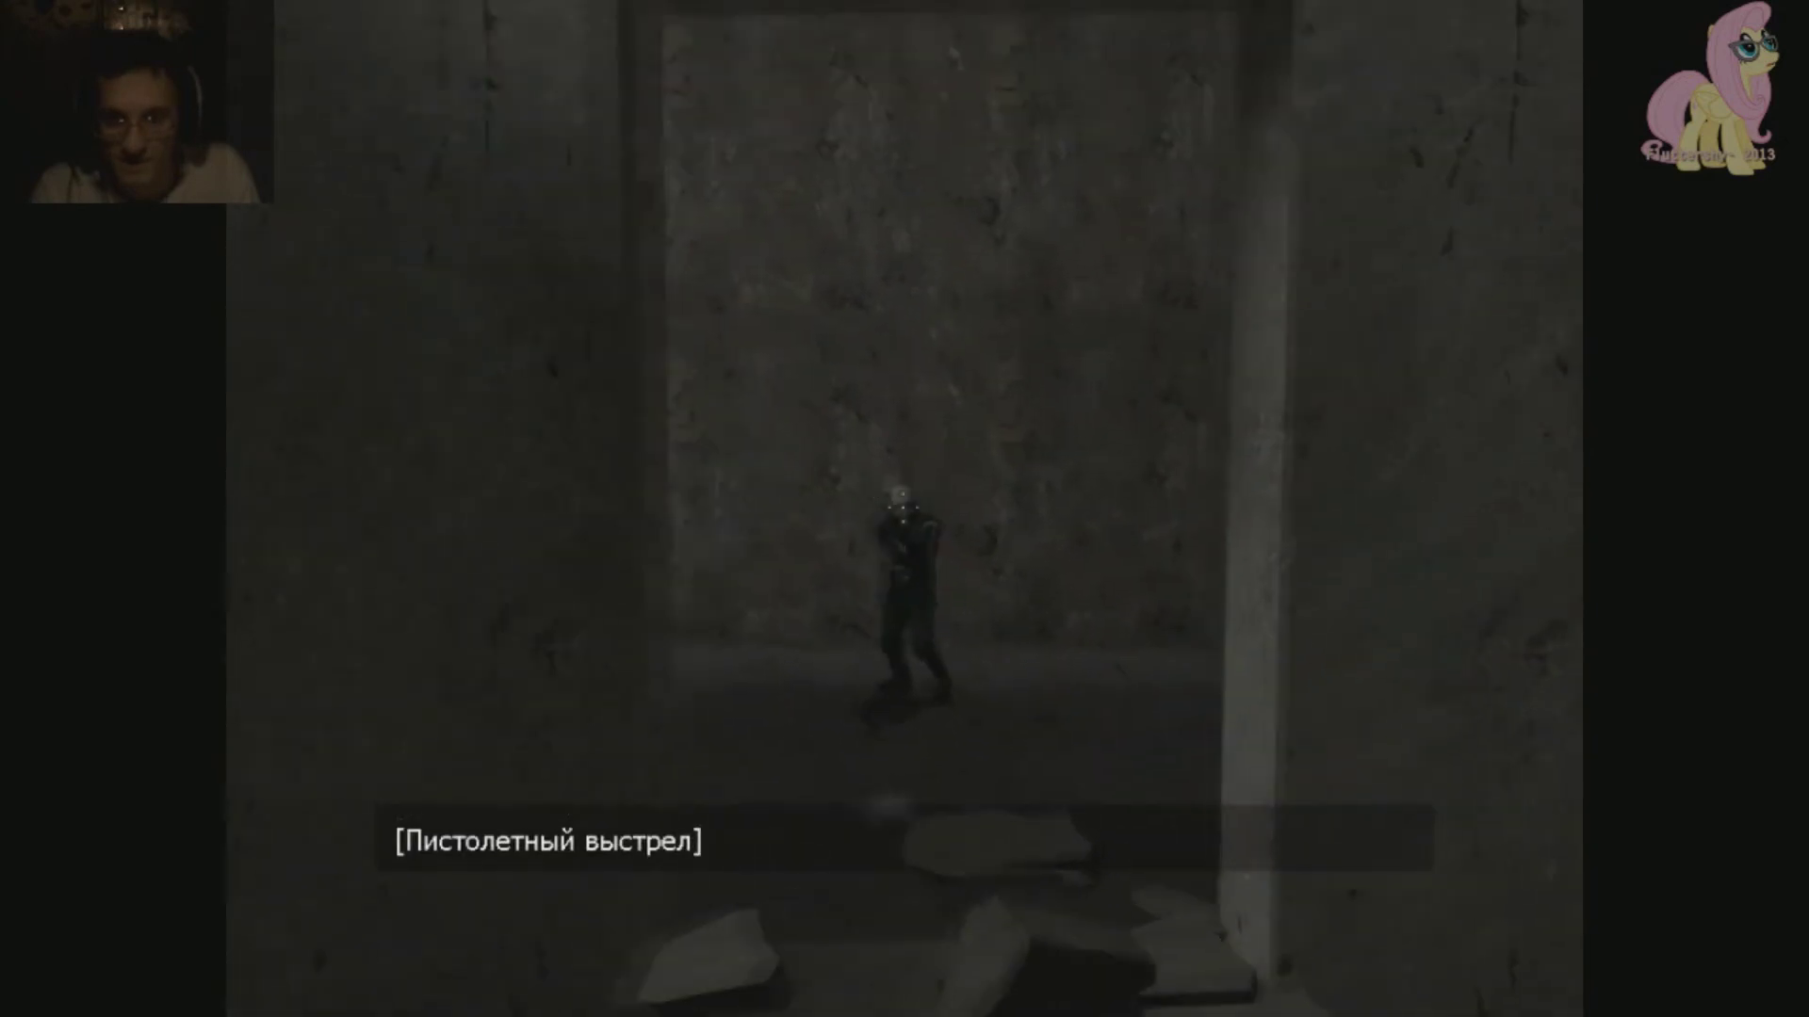
{"action": "key", "text": "s"}
{"action": "key", "text": "w"}
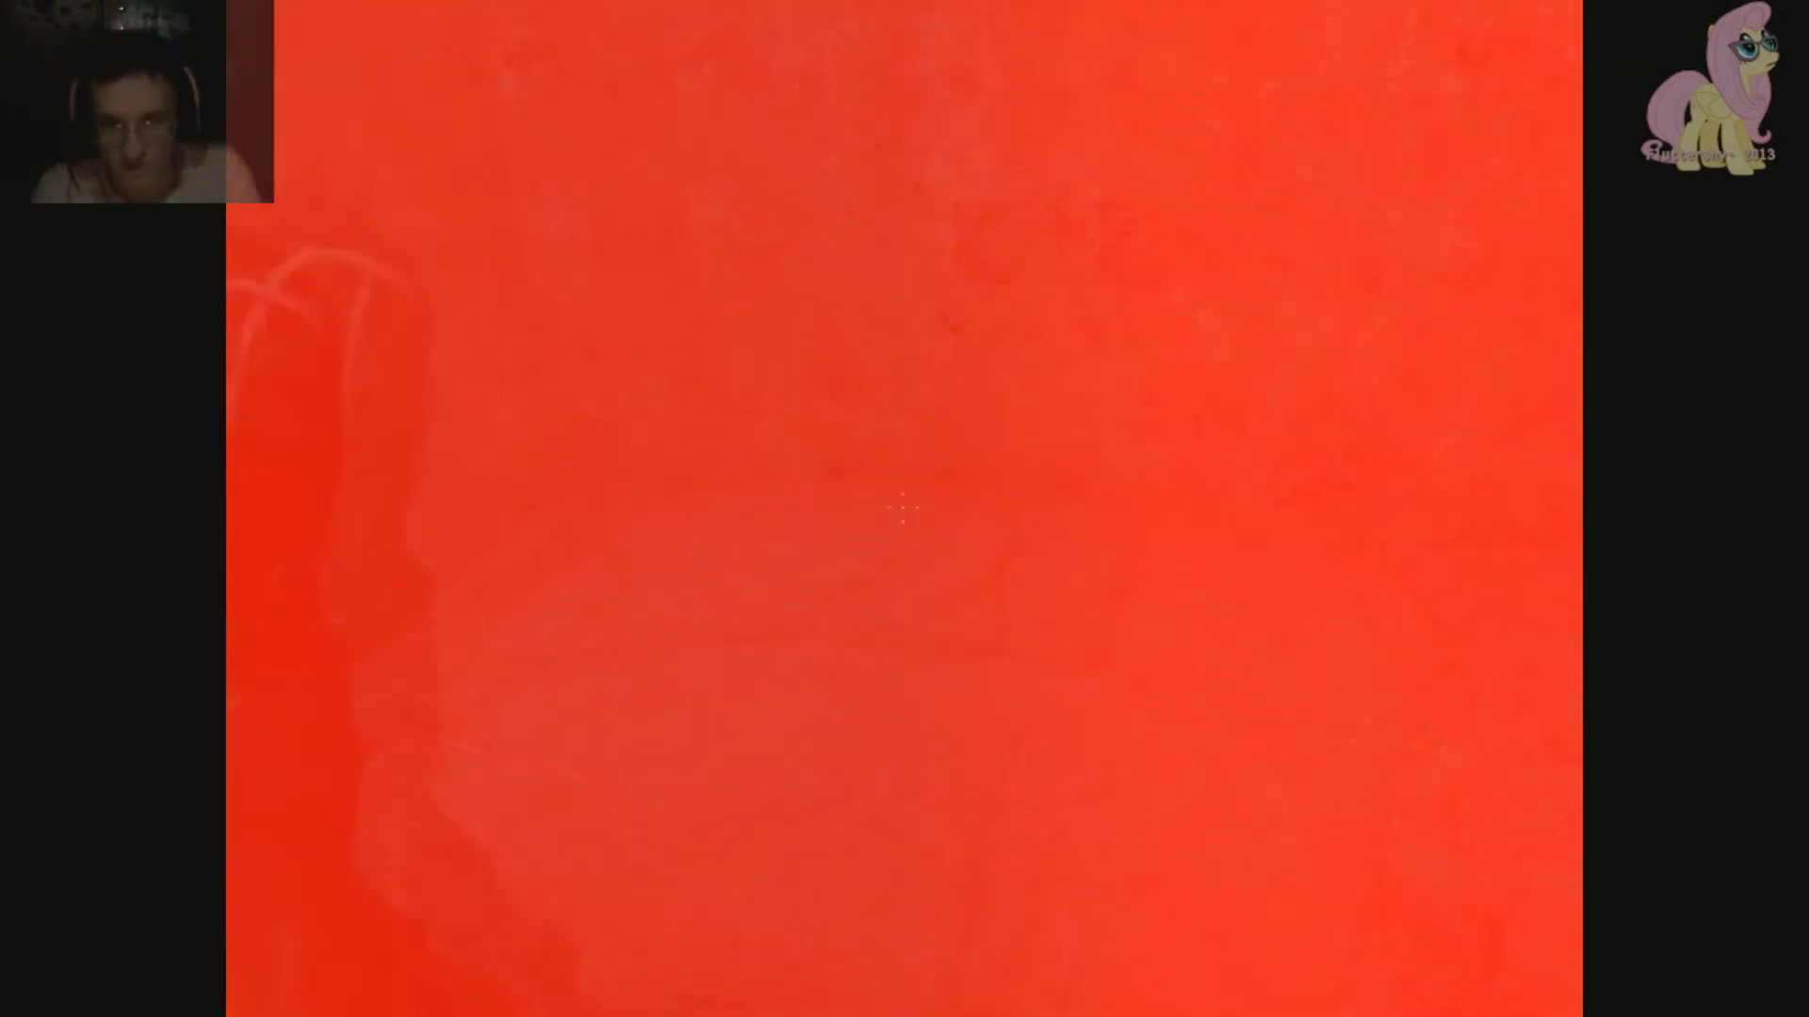
{"action": "key", "text": "w"}
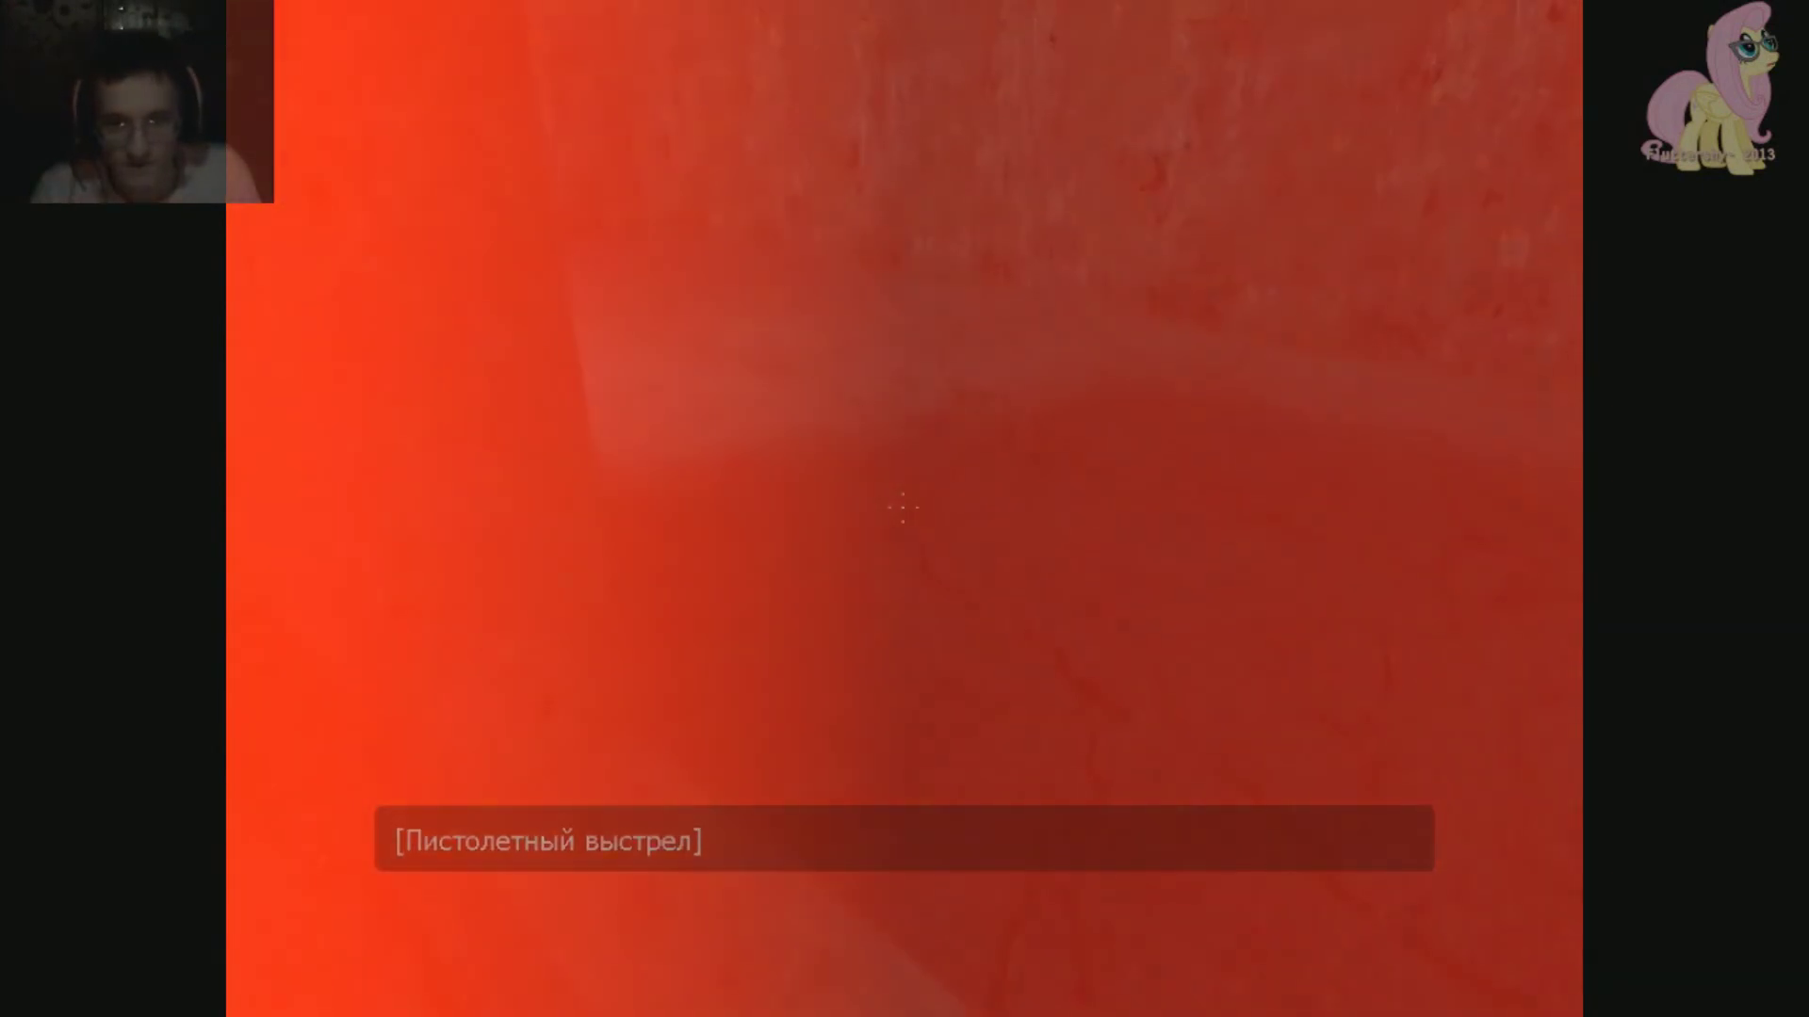
- Run the noclip command in the game console and return to the game
{"action": "key", "text": "grave"}
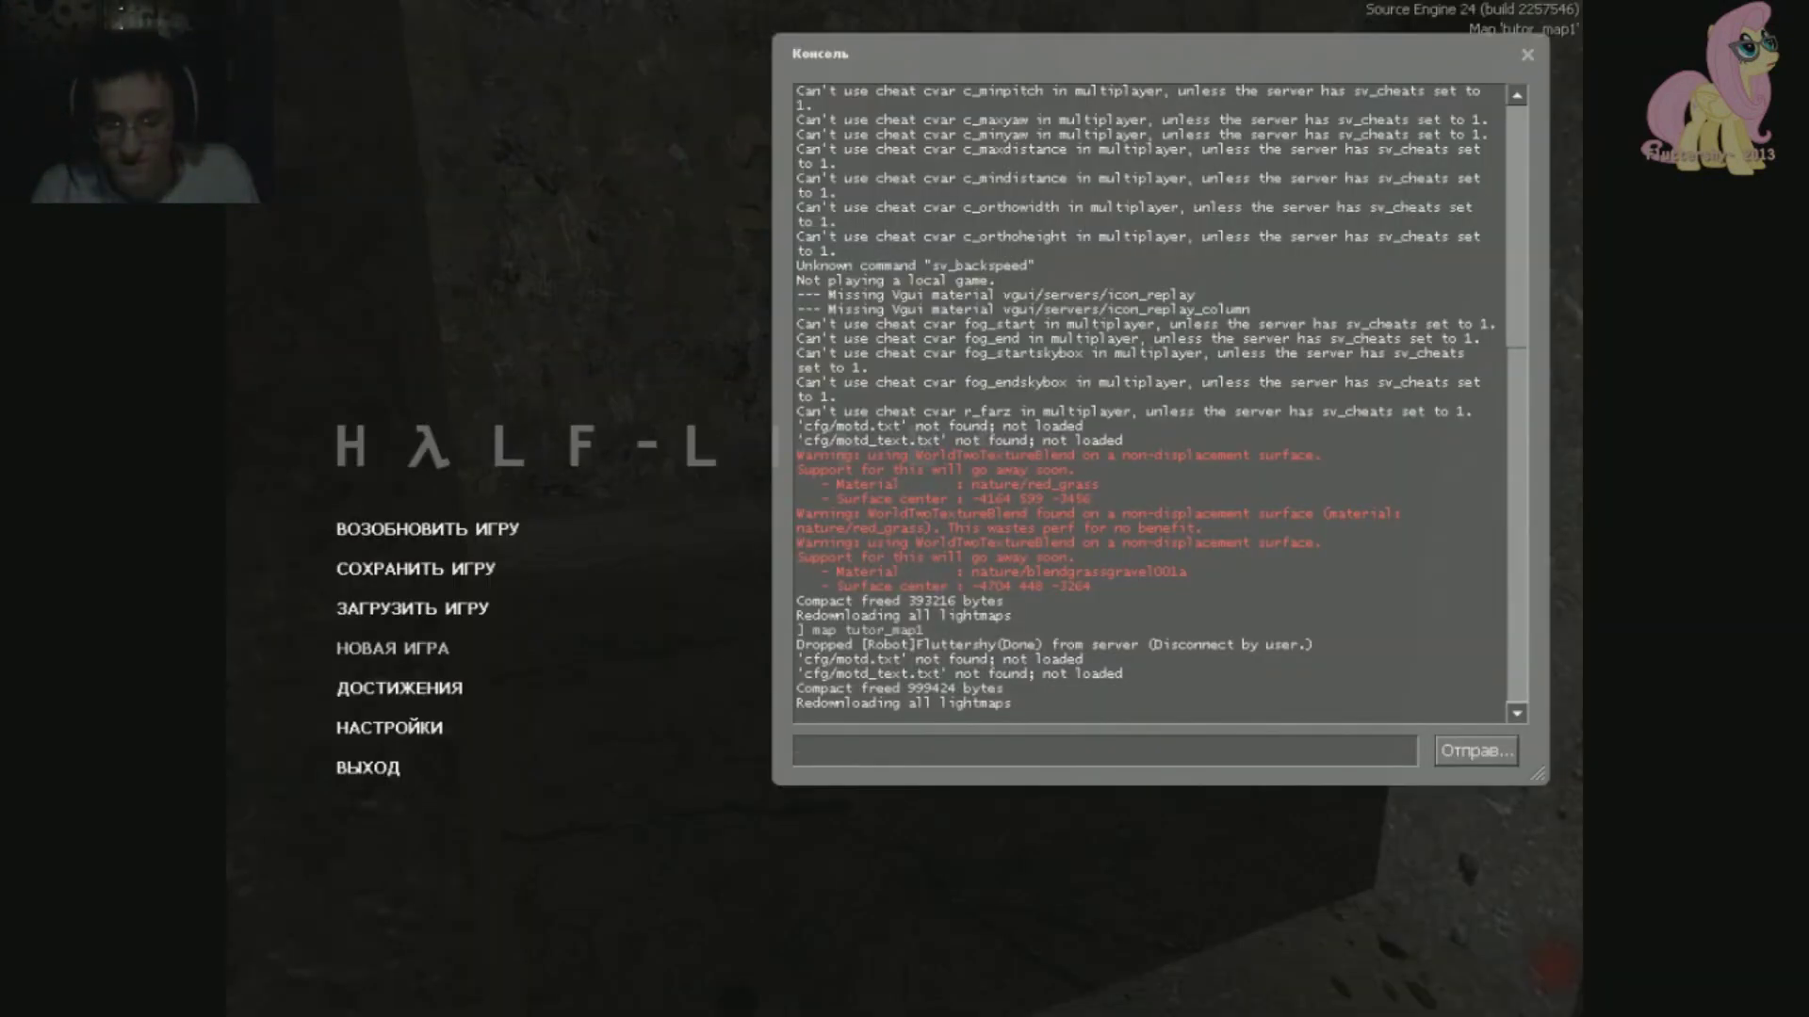
{"action": "key", "text": "grave"}
{"action": "key", "text": "grave"}
{"action": "type", "text": "noclip"}
{"action": "key", "text": "Return"}
{"action": "key", "text": "grave"}
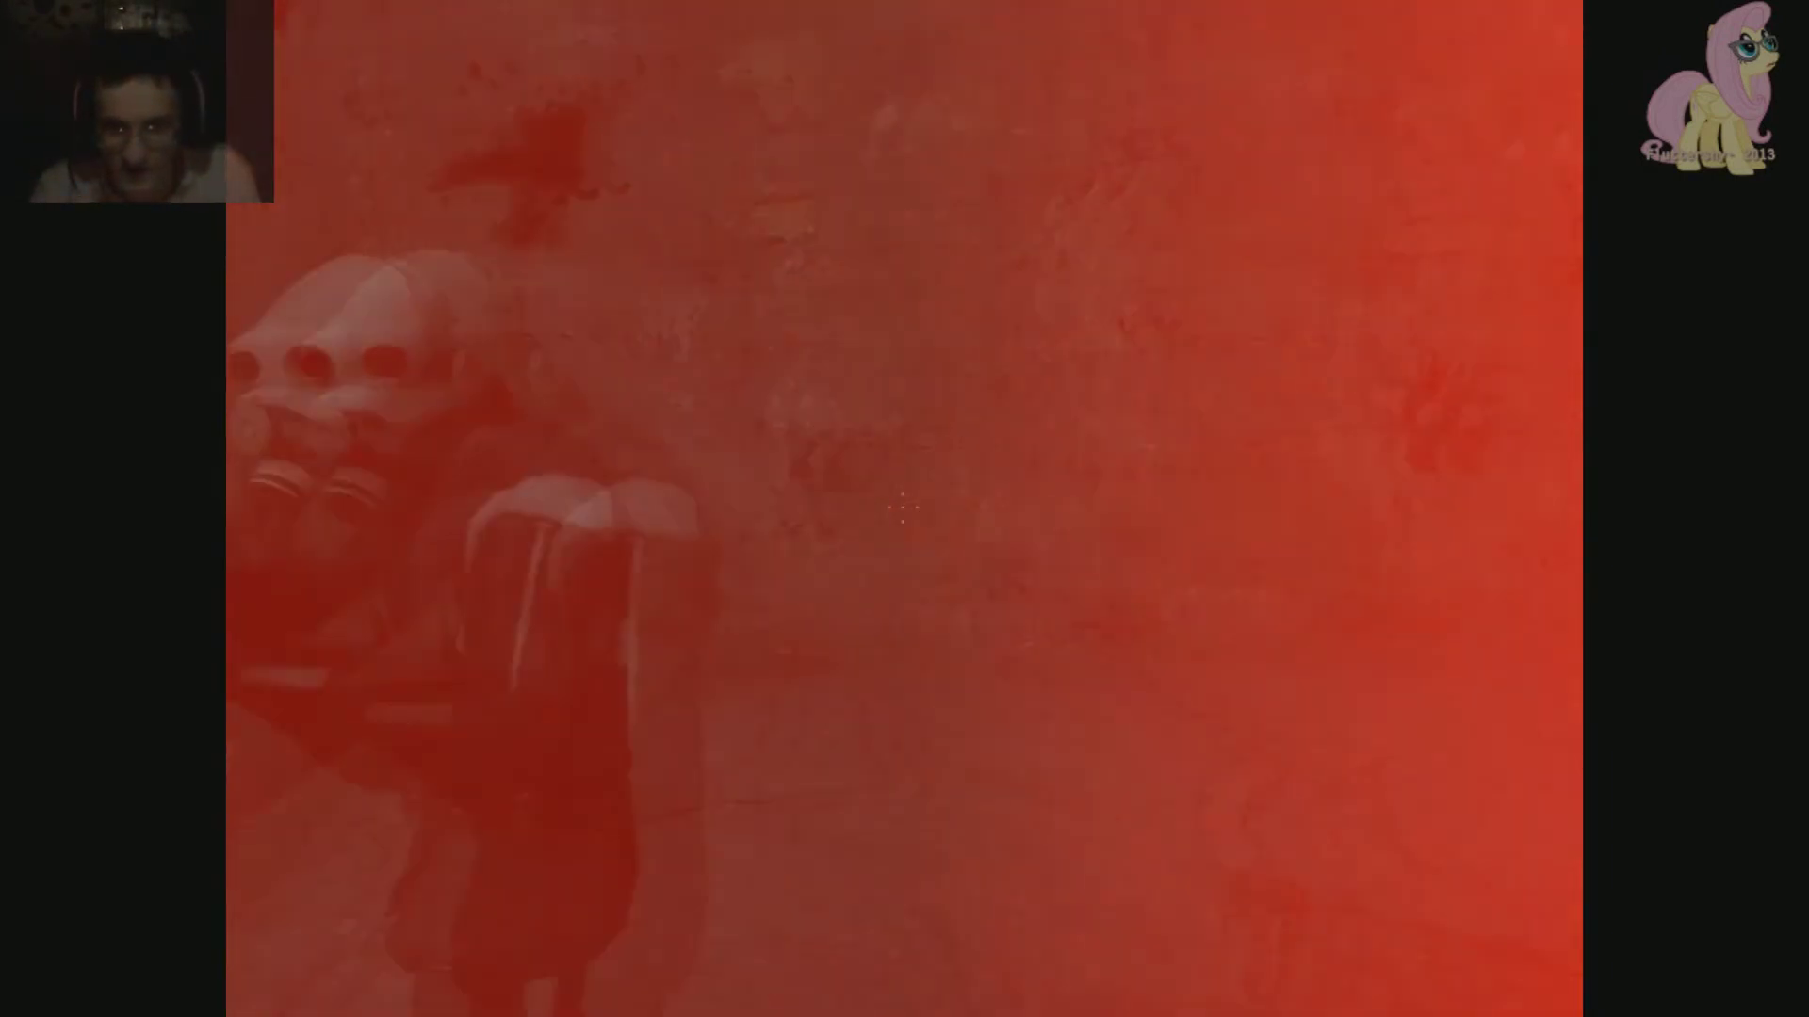
- Quit Half-Life 2 and confirm the exit
{"action": "key", "text": "grave"}
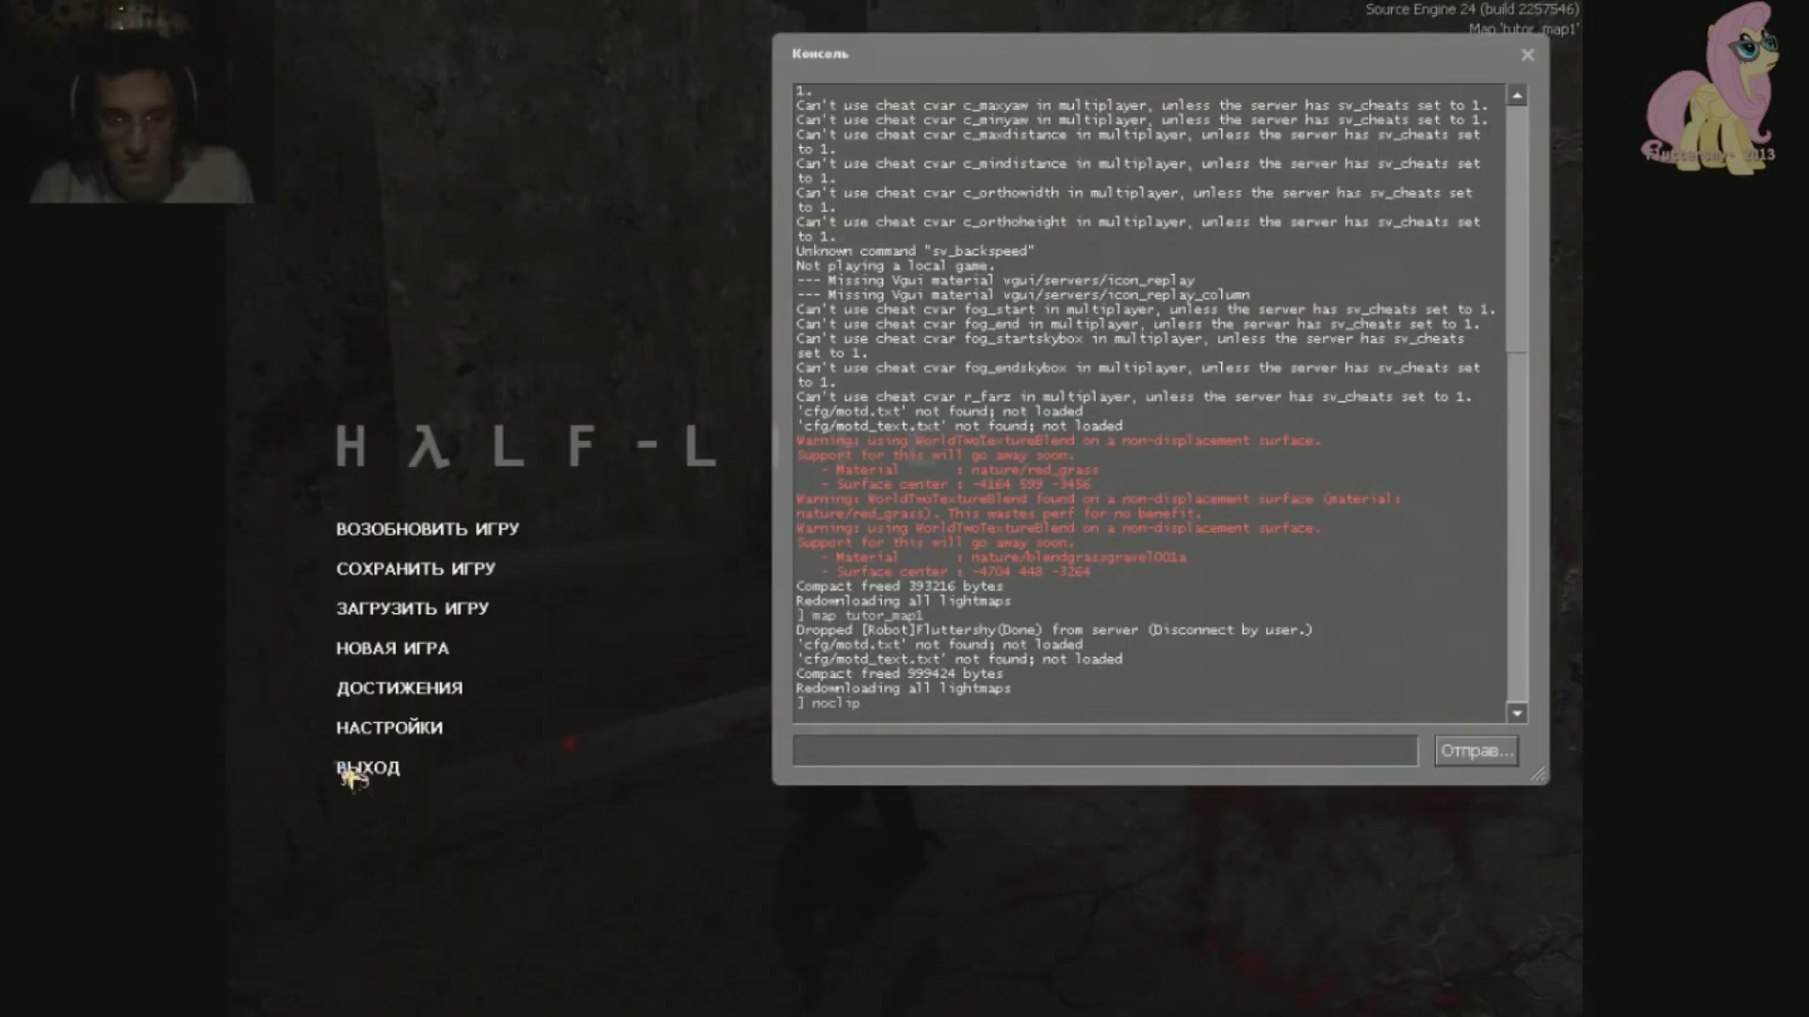
{"action": "left_click", "coordinate": [484, 763]}
{"action": "left_click", "coordinate": [953, 557]}
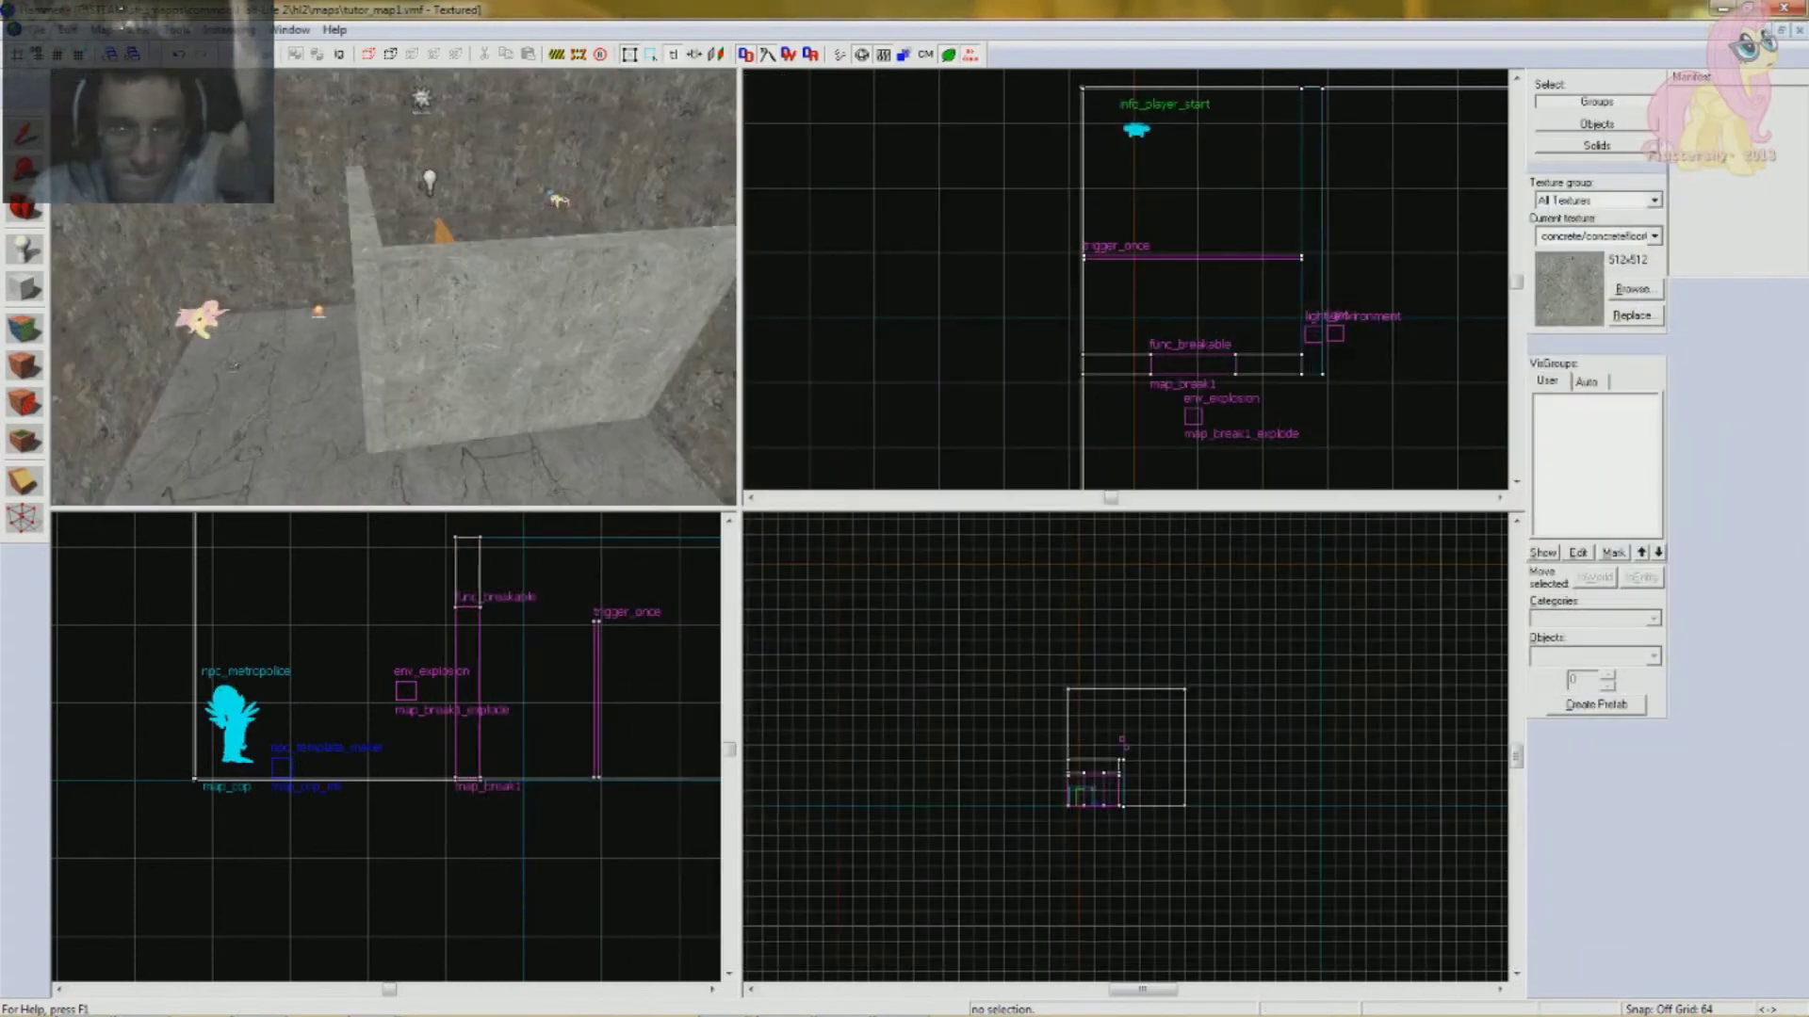
- Examine the room around the trigger_once and the info_player_start in the 3D view
{"action": "scroll", "coordinate": [452, 250], "scroll_direction": "down", "scroll_amount": 1}
{"action": "scroll", "coordinate": [452, 251], "scroll_direction": "up", "scroll_amount": 1}
{"action": "key", "text": "z"}
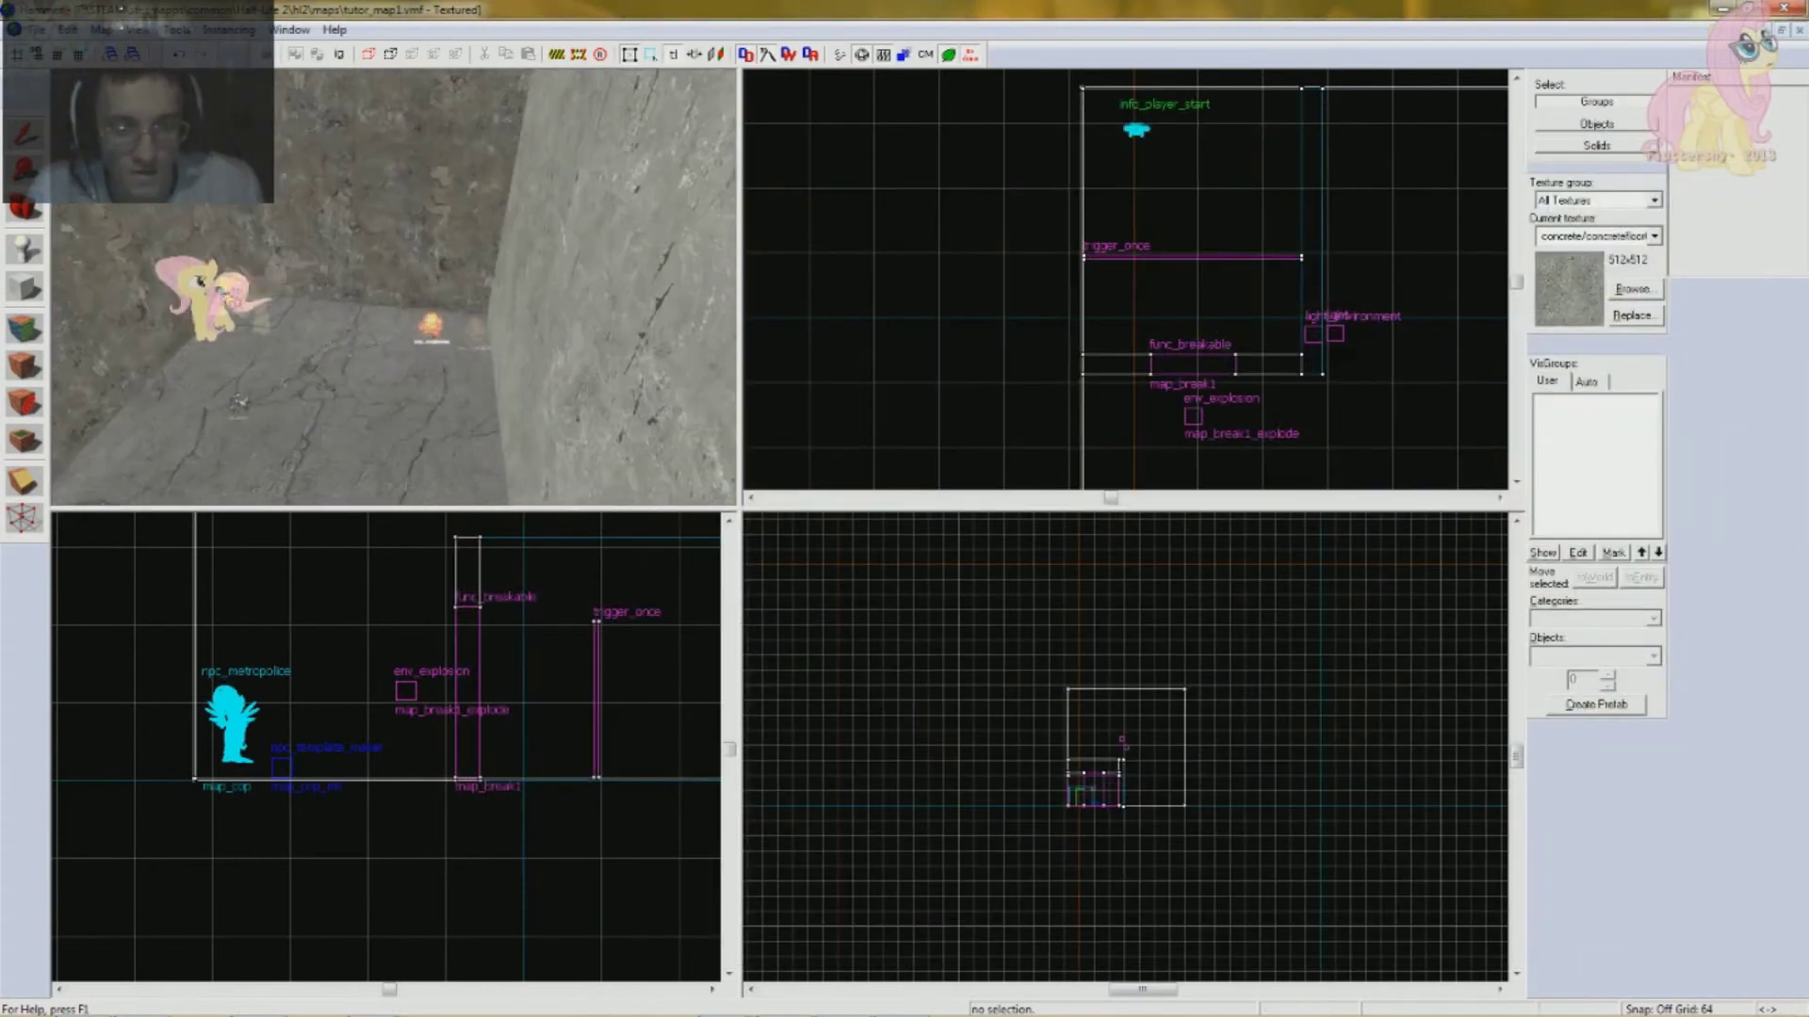
{"action": "key", "text": "s"}
{"action": "key", "text": "w"}
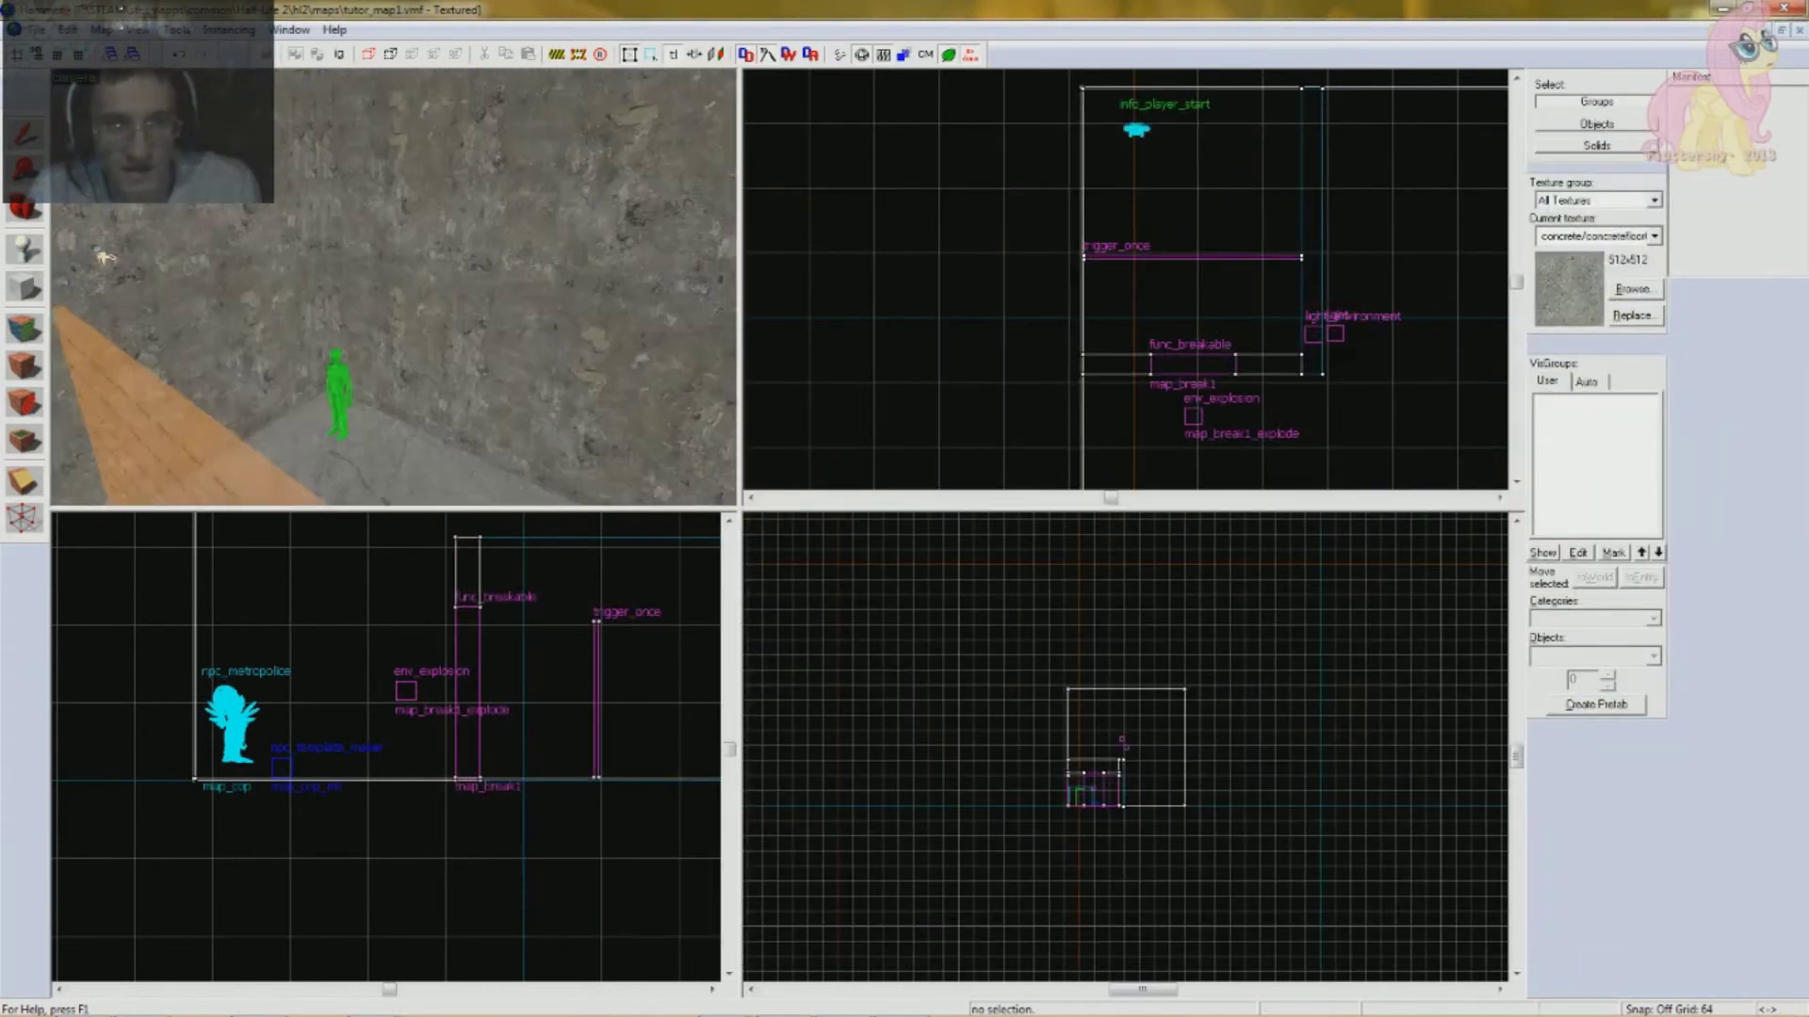
{"action": "key", "text": "w"}
{"action": "key", "text": "s"}
{"action": "left_click_drag", "start_coordinate": [102, 254], "coordinate": [47, 267]}
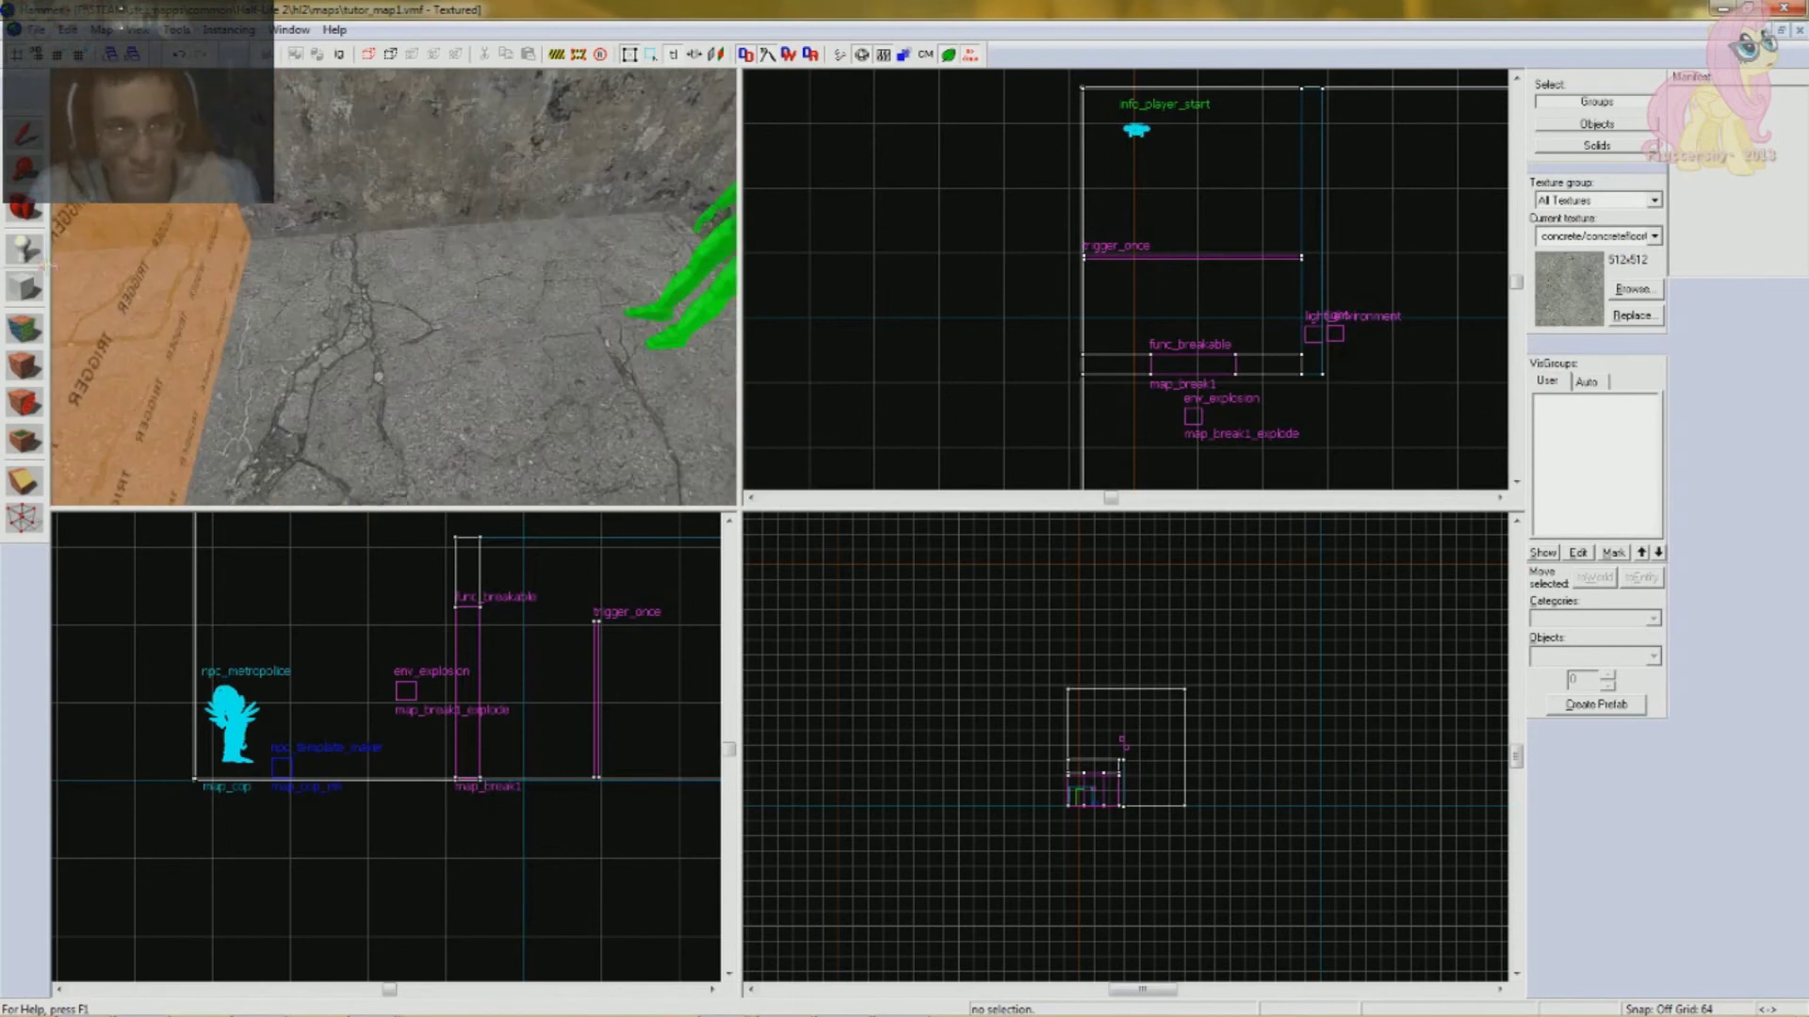
{"action": "key", "text": "s"}
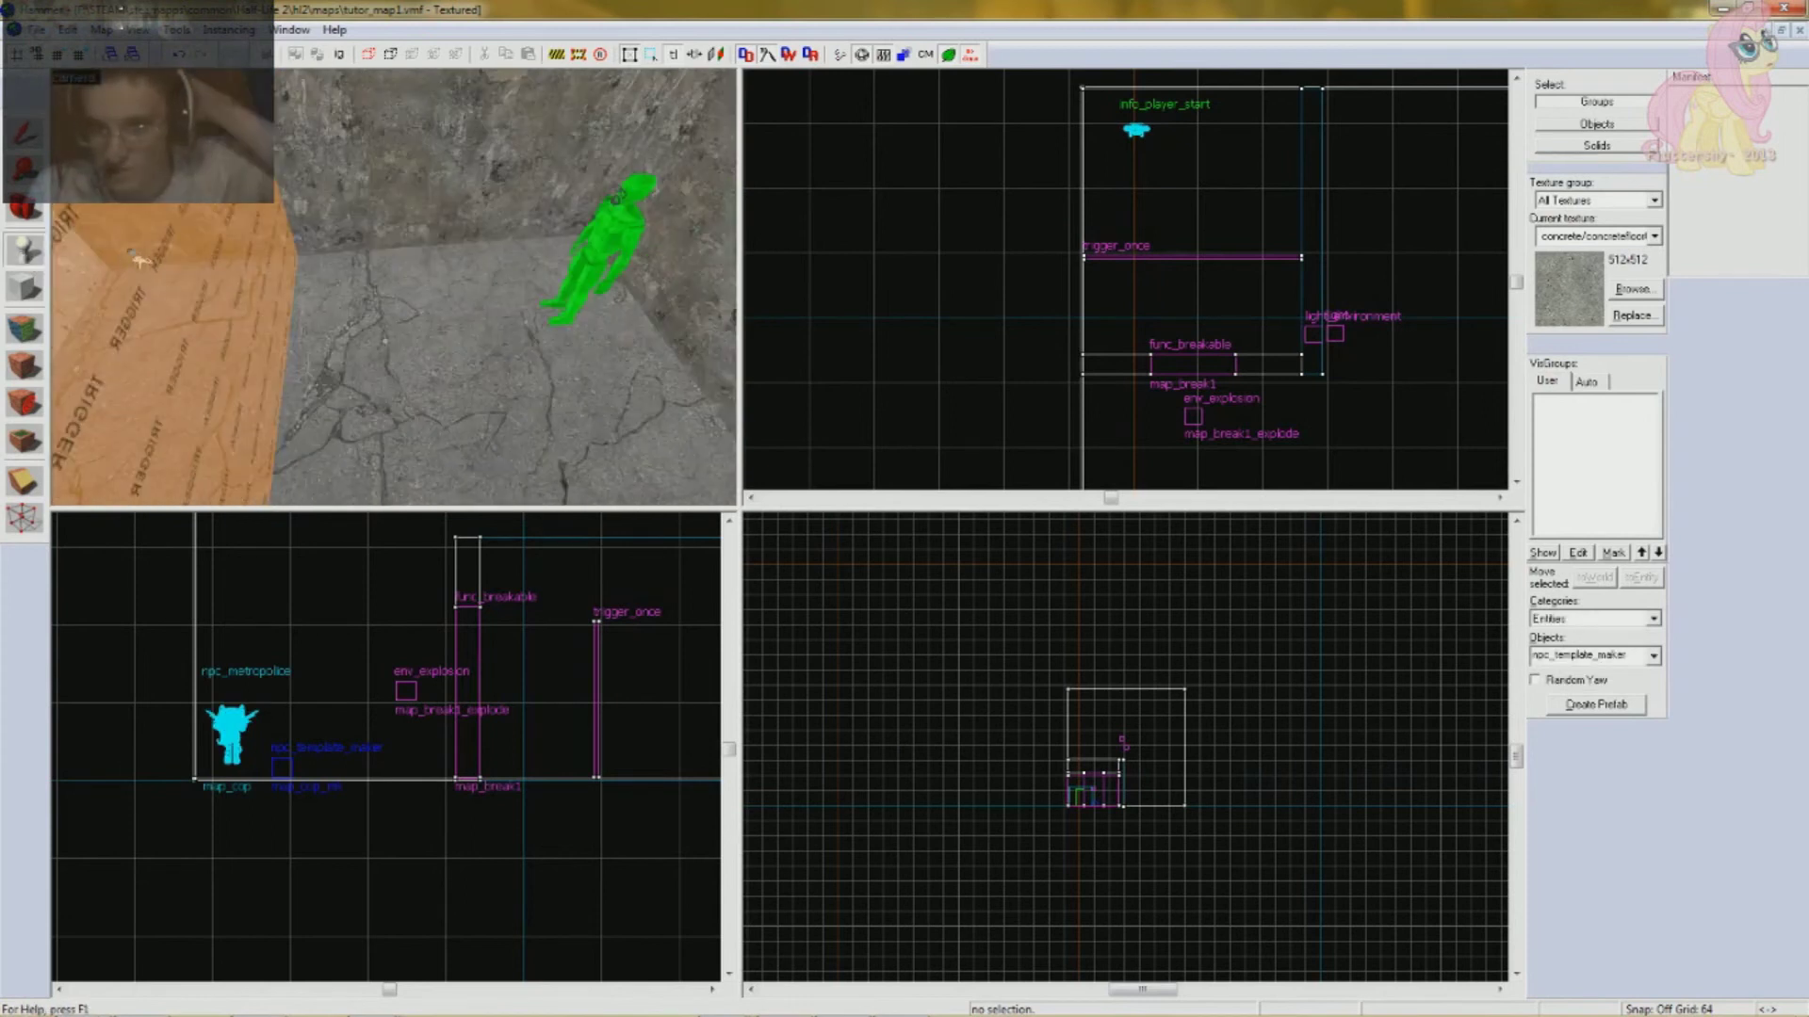
- Place a weapon_crowbar entity on the floor at the info_player_start
{"action": "key", "text": "w"}
{"action": "left_click_drag", "start_coordinate": [253, 280], "coordinate": [568, 281]}
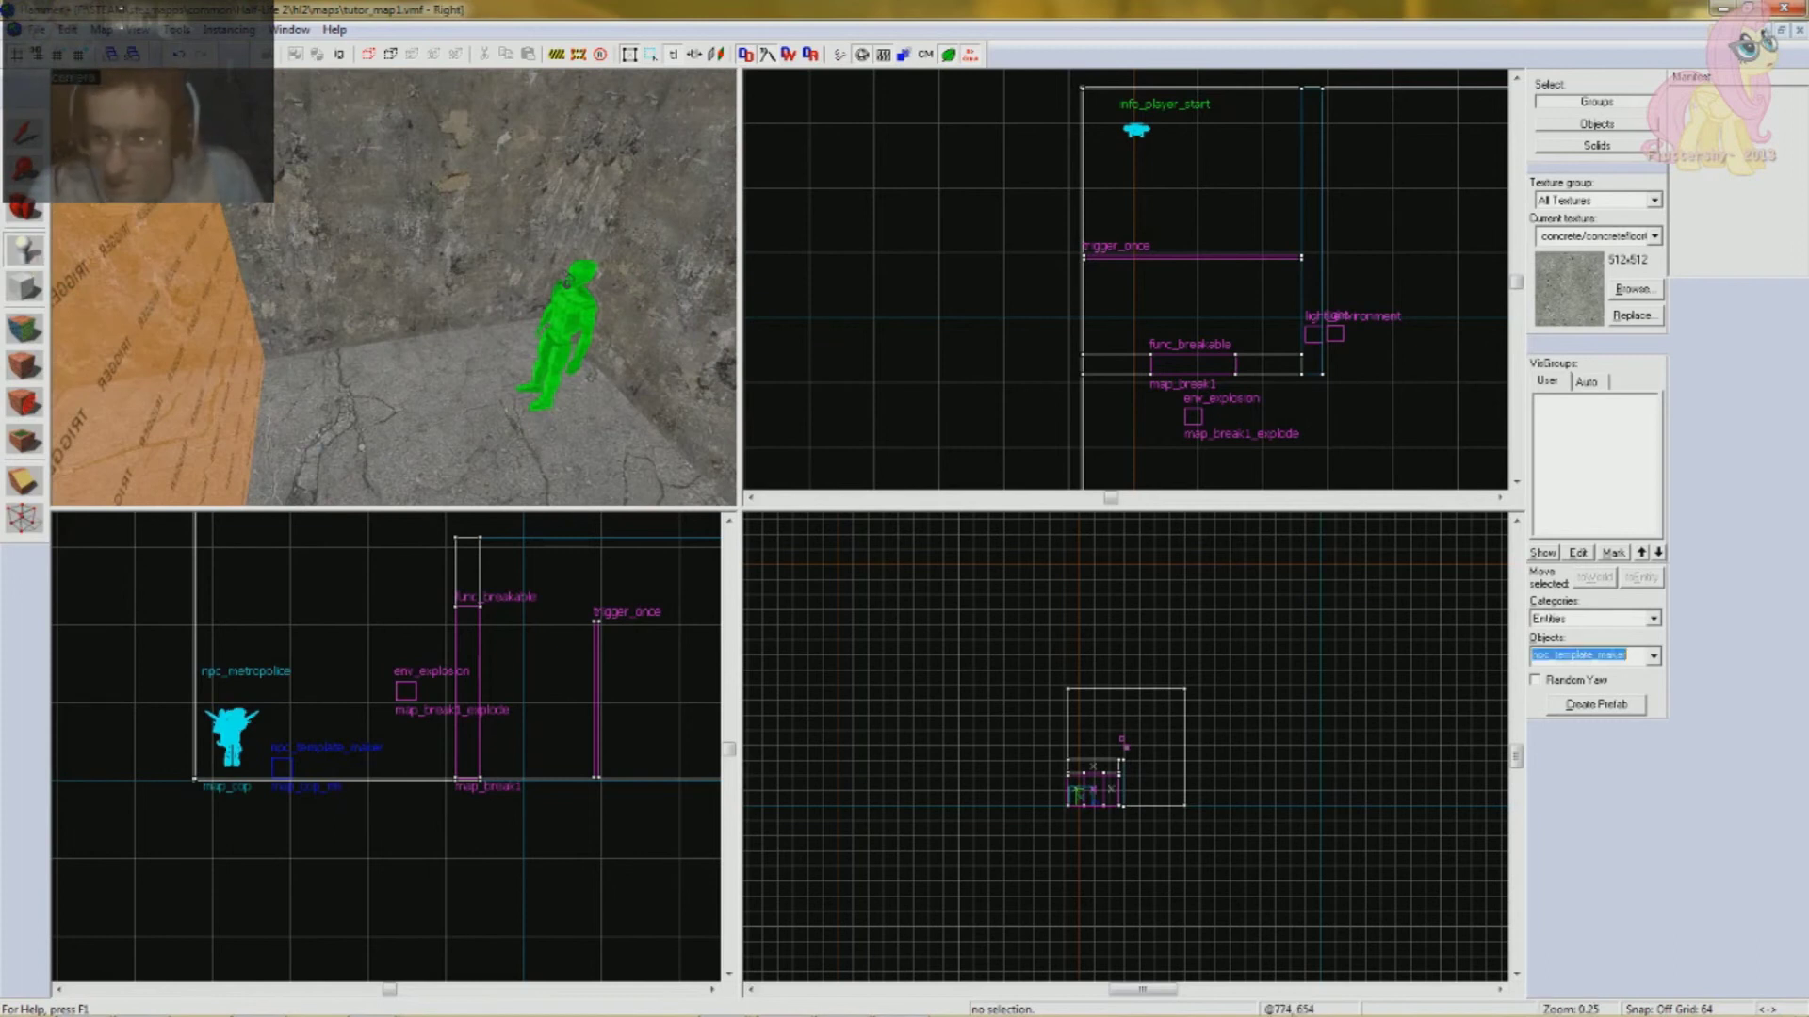
{"action": "type", "text": "weapon"}
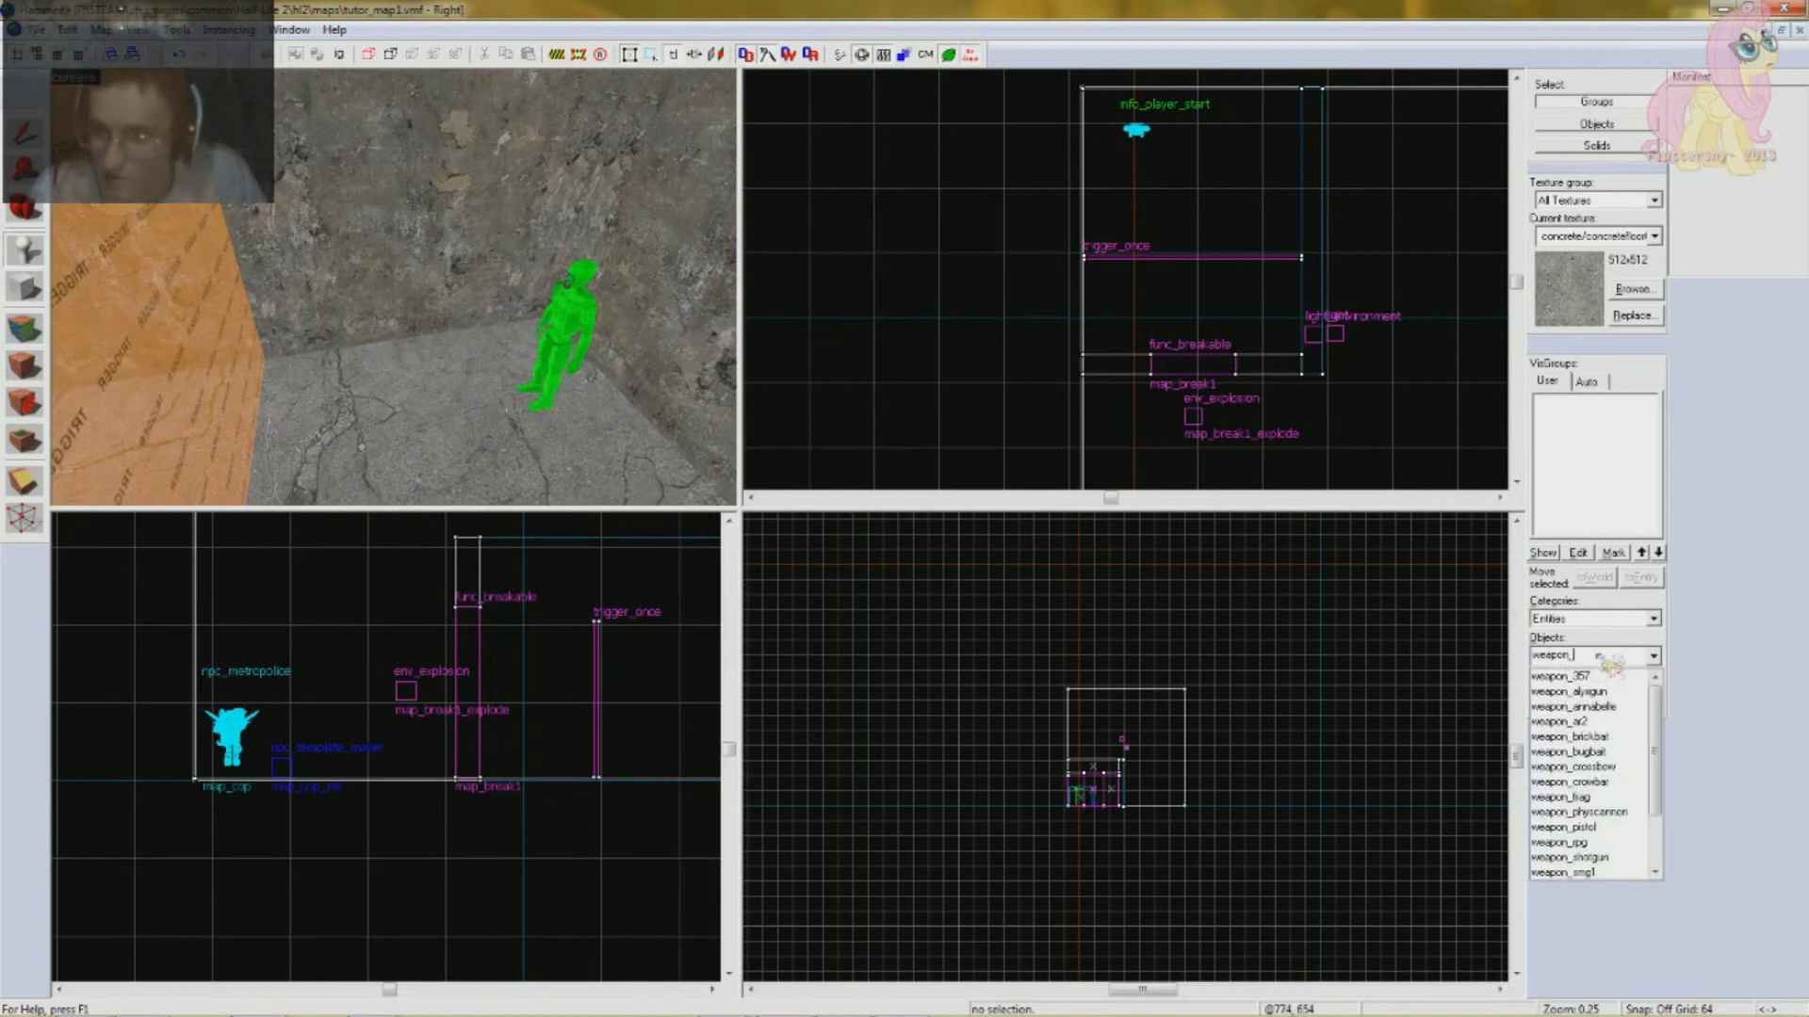
{"action": "type", "text": "_cr"}
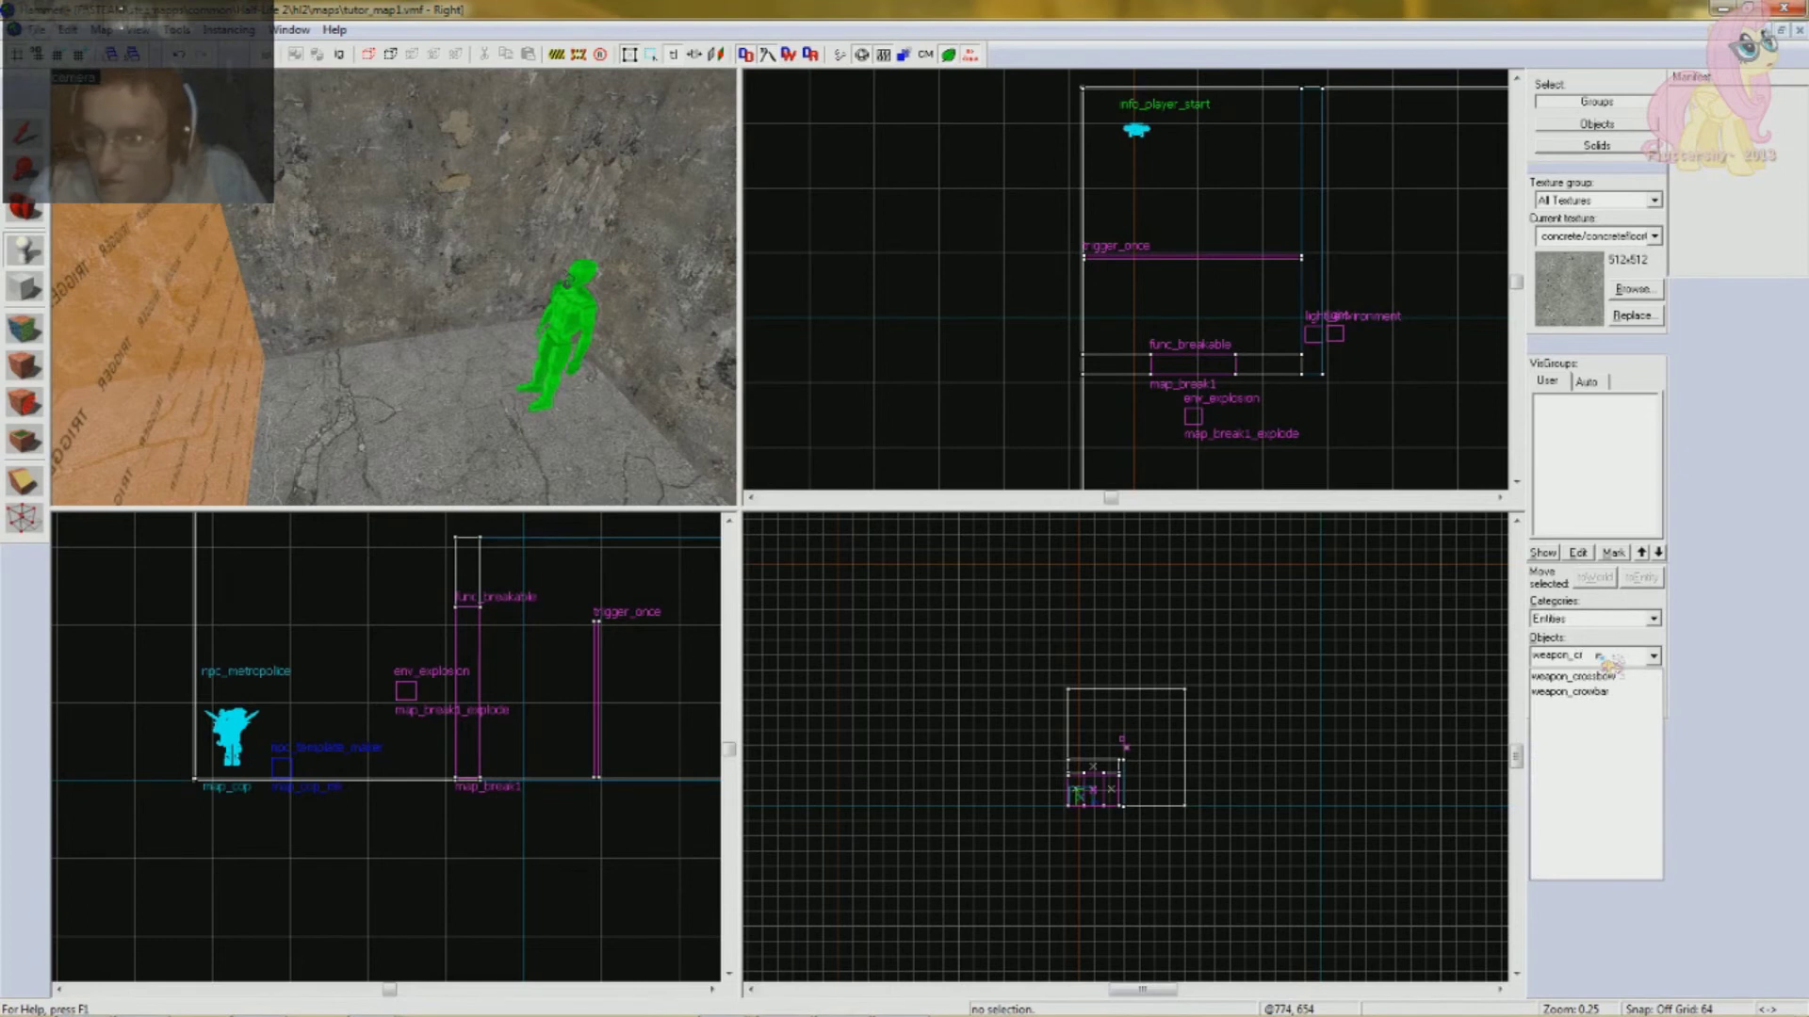
{"action": "left_click", "coordinate": [1591, 694]}
{"action": "left_click_drag", "start_coordinate": [556, 320], "coordinate": [507, 385]}
{"action": "left_click", "coordinate": [455, 344]}
{"action": "scroll", "coordinate": [506, 385], "scroll_direction": "up", "scroll_amount": 3}
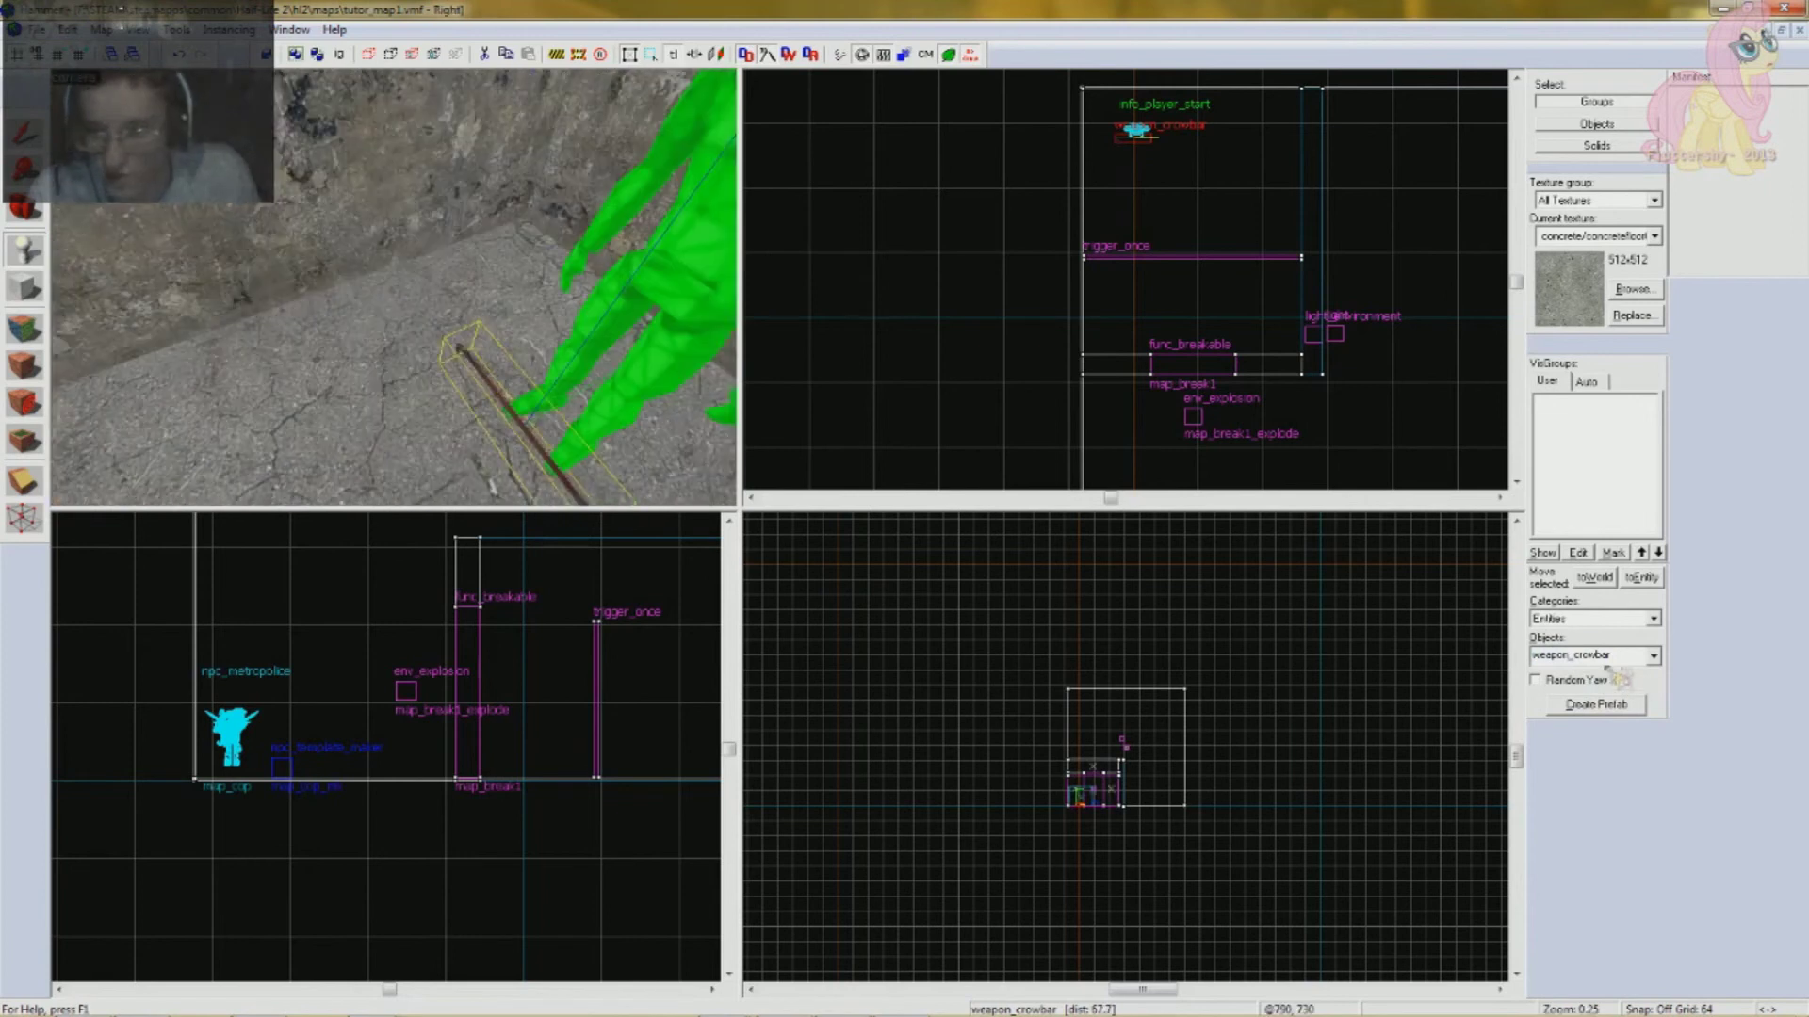
- Place an item_suit entity beside the crowbar and move it onto the info_player_start
{"action": "type", "text": "ite"}
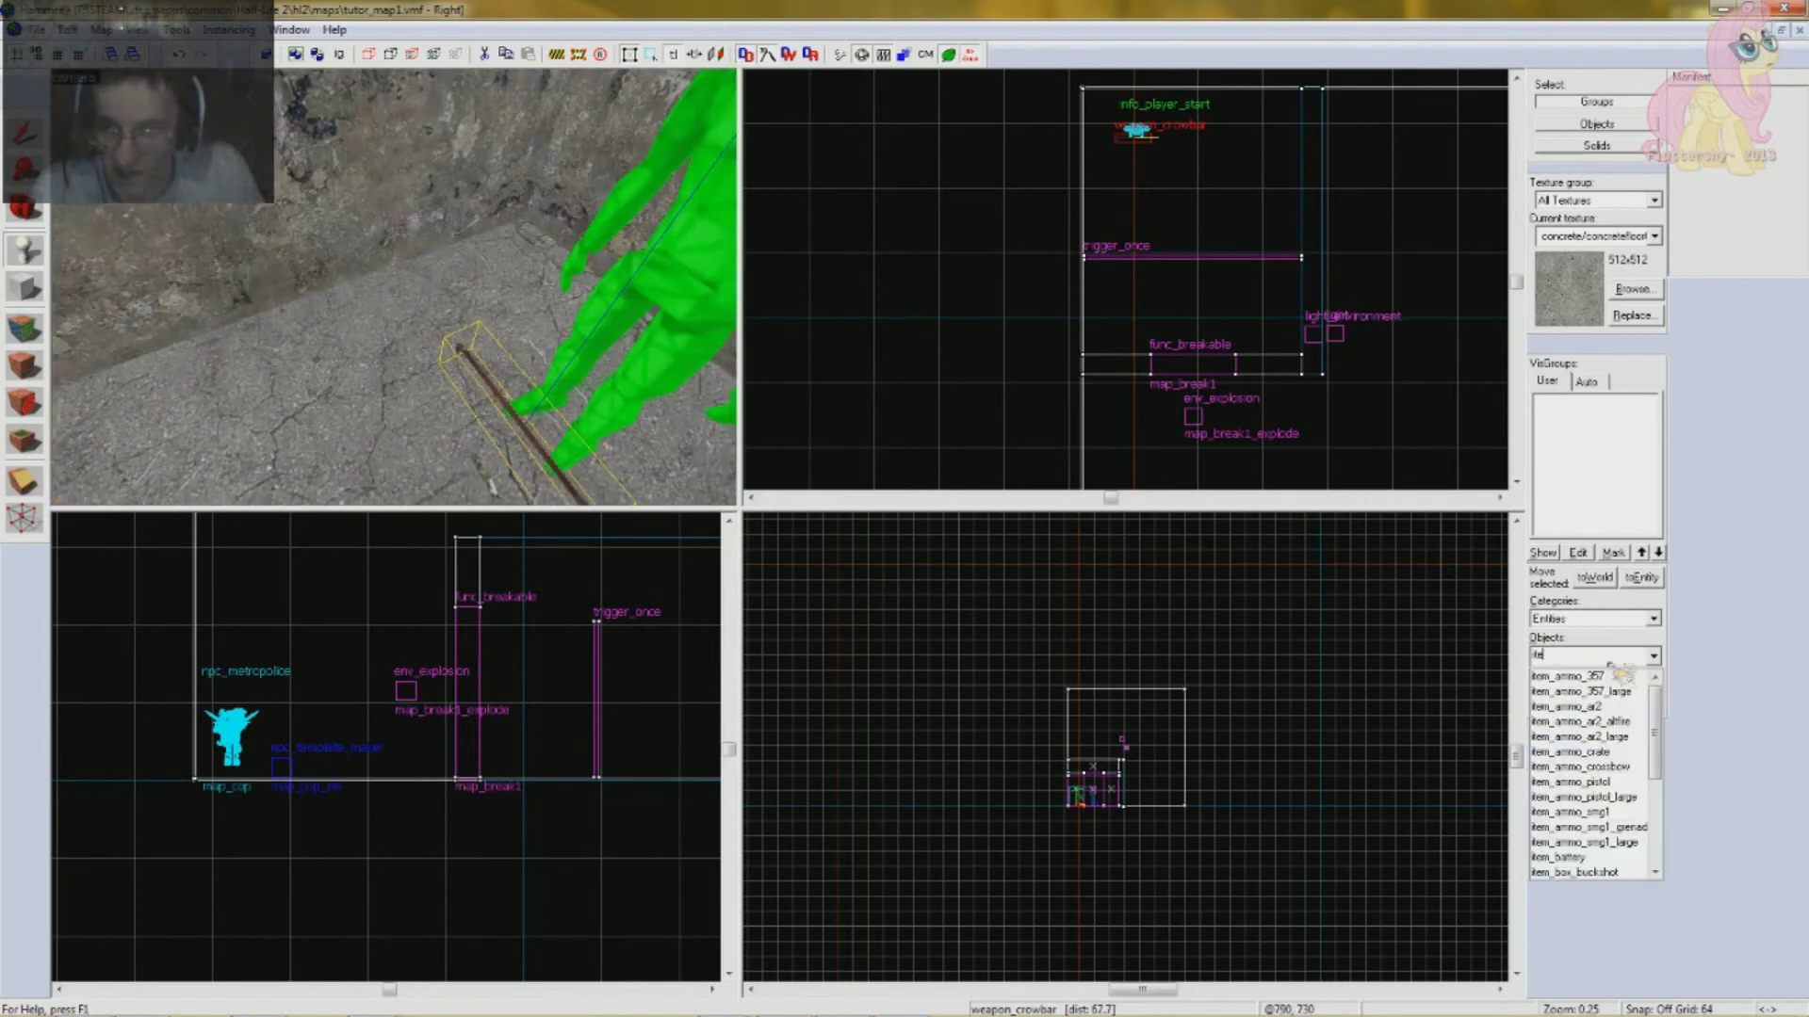
{"action": "type", "text": "m_sui"}
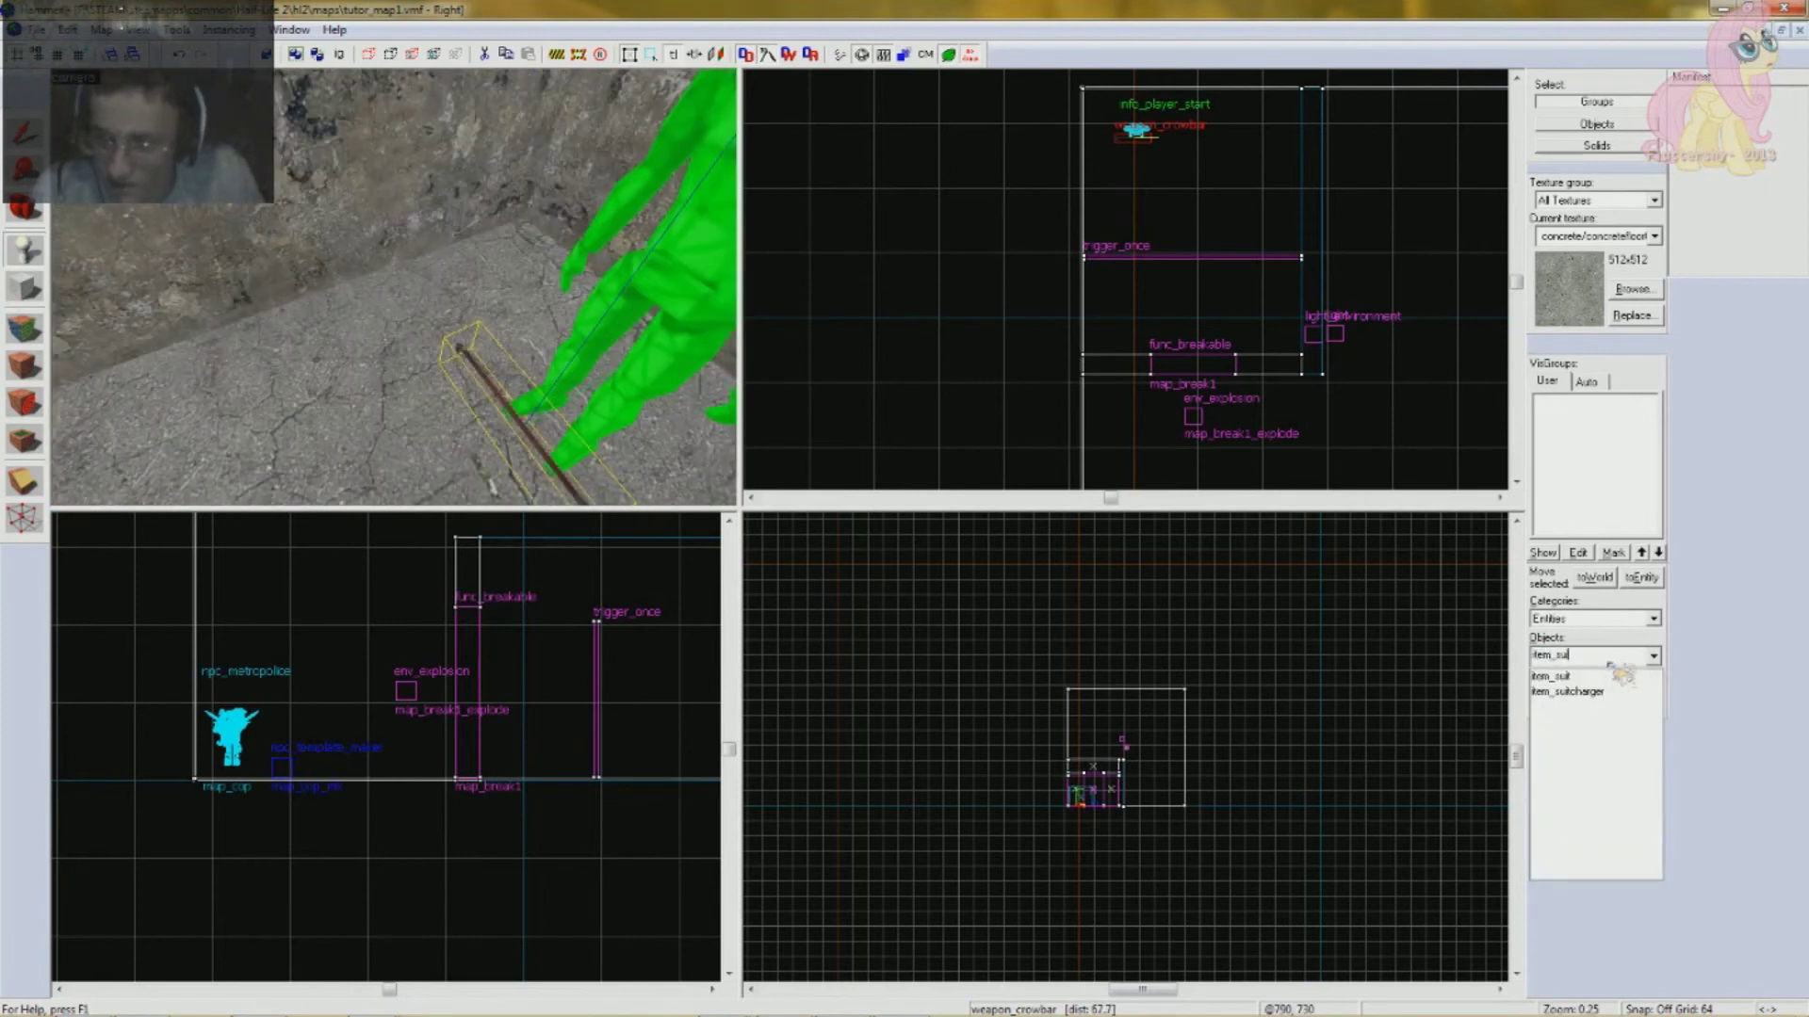
{"action": "key", "text": "Return"}
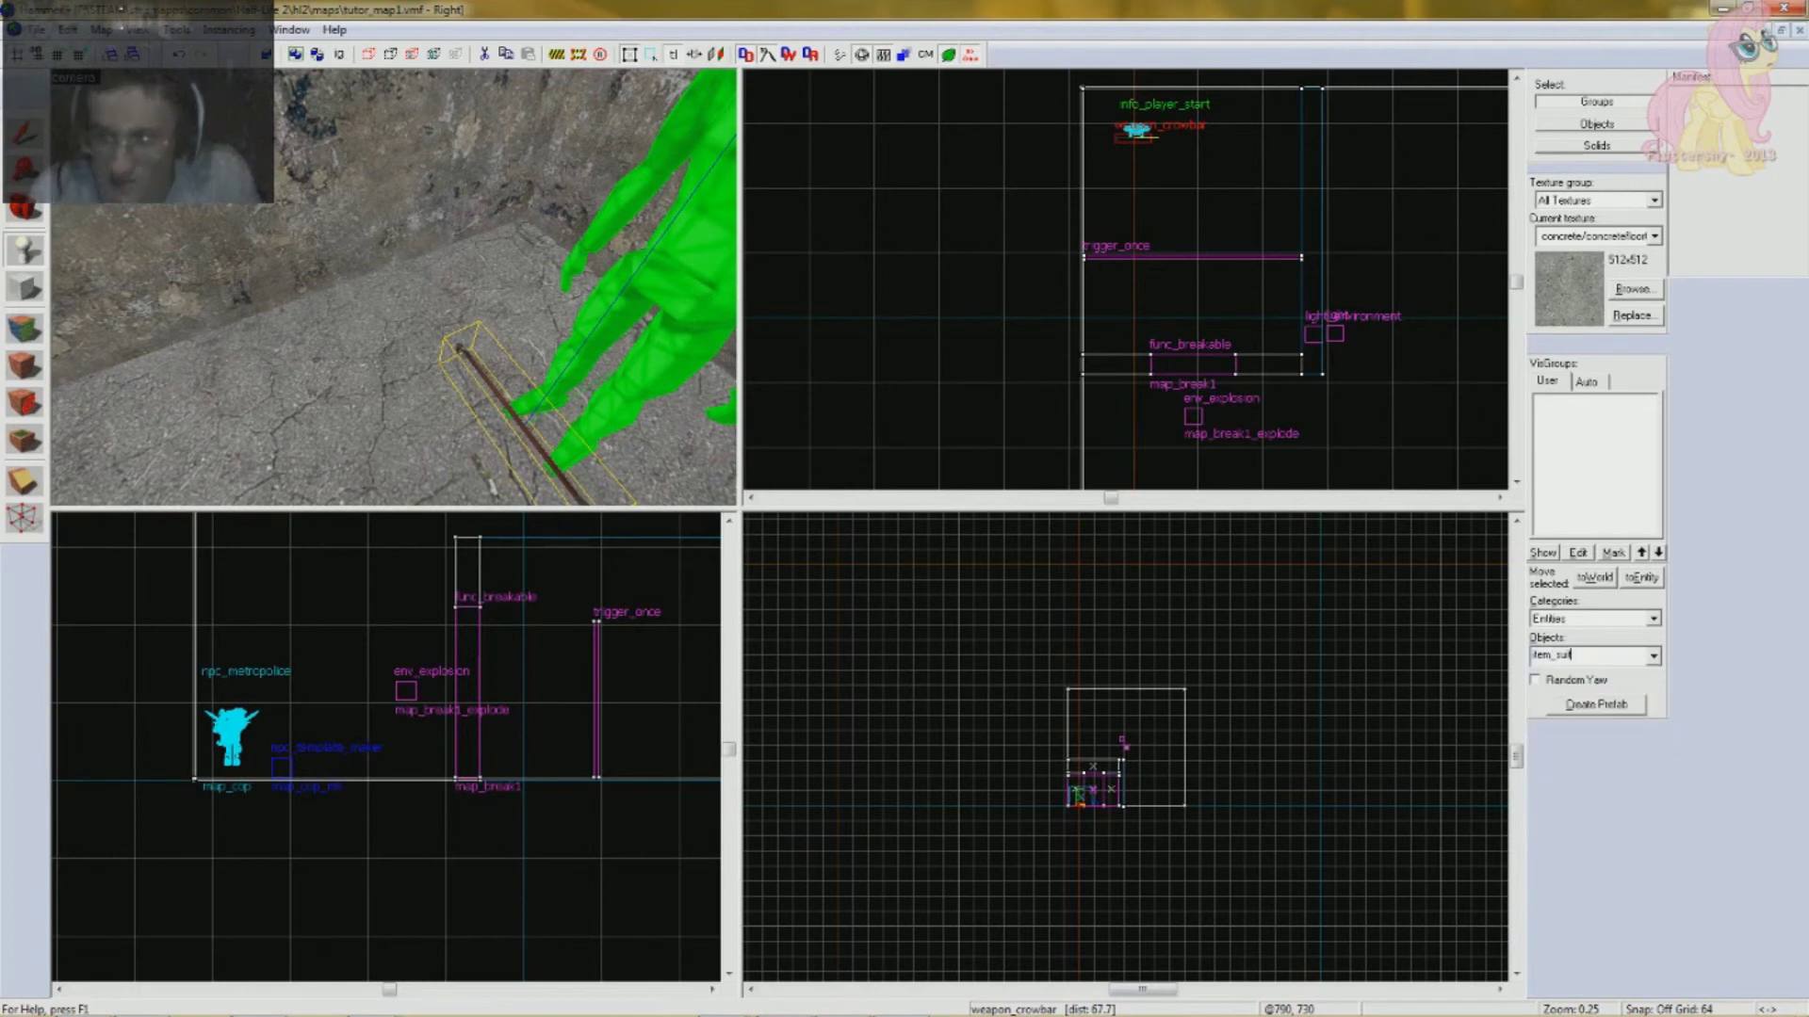
{"action": "left_click", "coordinate": [465, 429]}
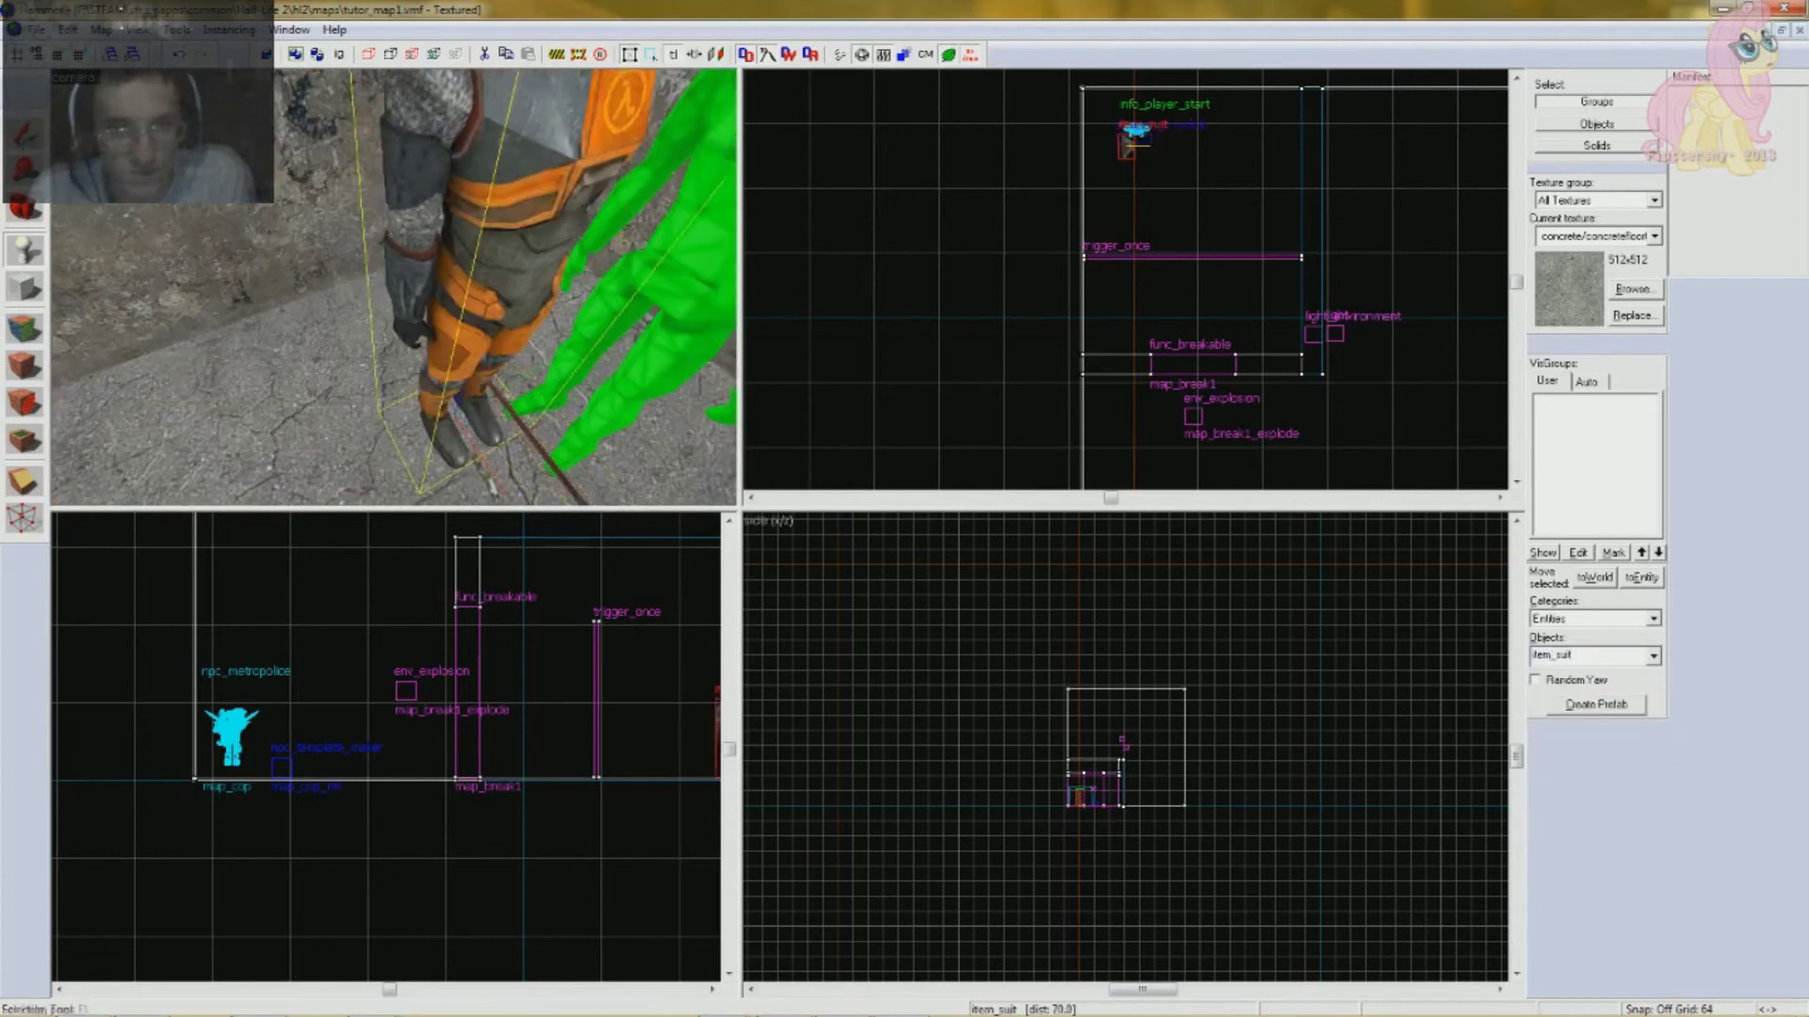
{"action": "key", "text": "shift+s"}
{"action": "scroll", "coordinate": [1139, 139], "scroll_direction": "up", "scroll_amount": 4}
{"action": "left_click_drag", "start_coordinate": [1114, 167], "coordinate": [1136, 148]}
{"action": "key", "text": "Escape"}
- Save tutor_map1 and run the map in Half-Life 2
{"action": "key", "text": "z"}
{"action": "key", "text": "s"}
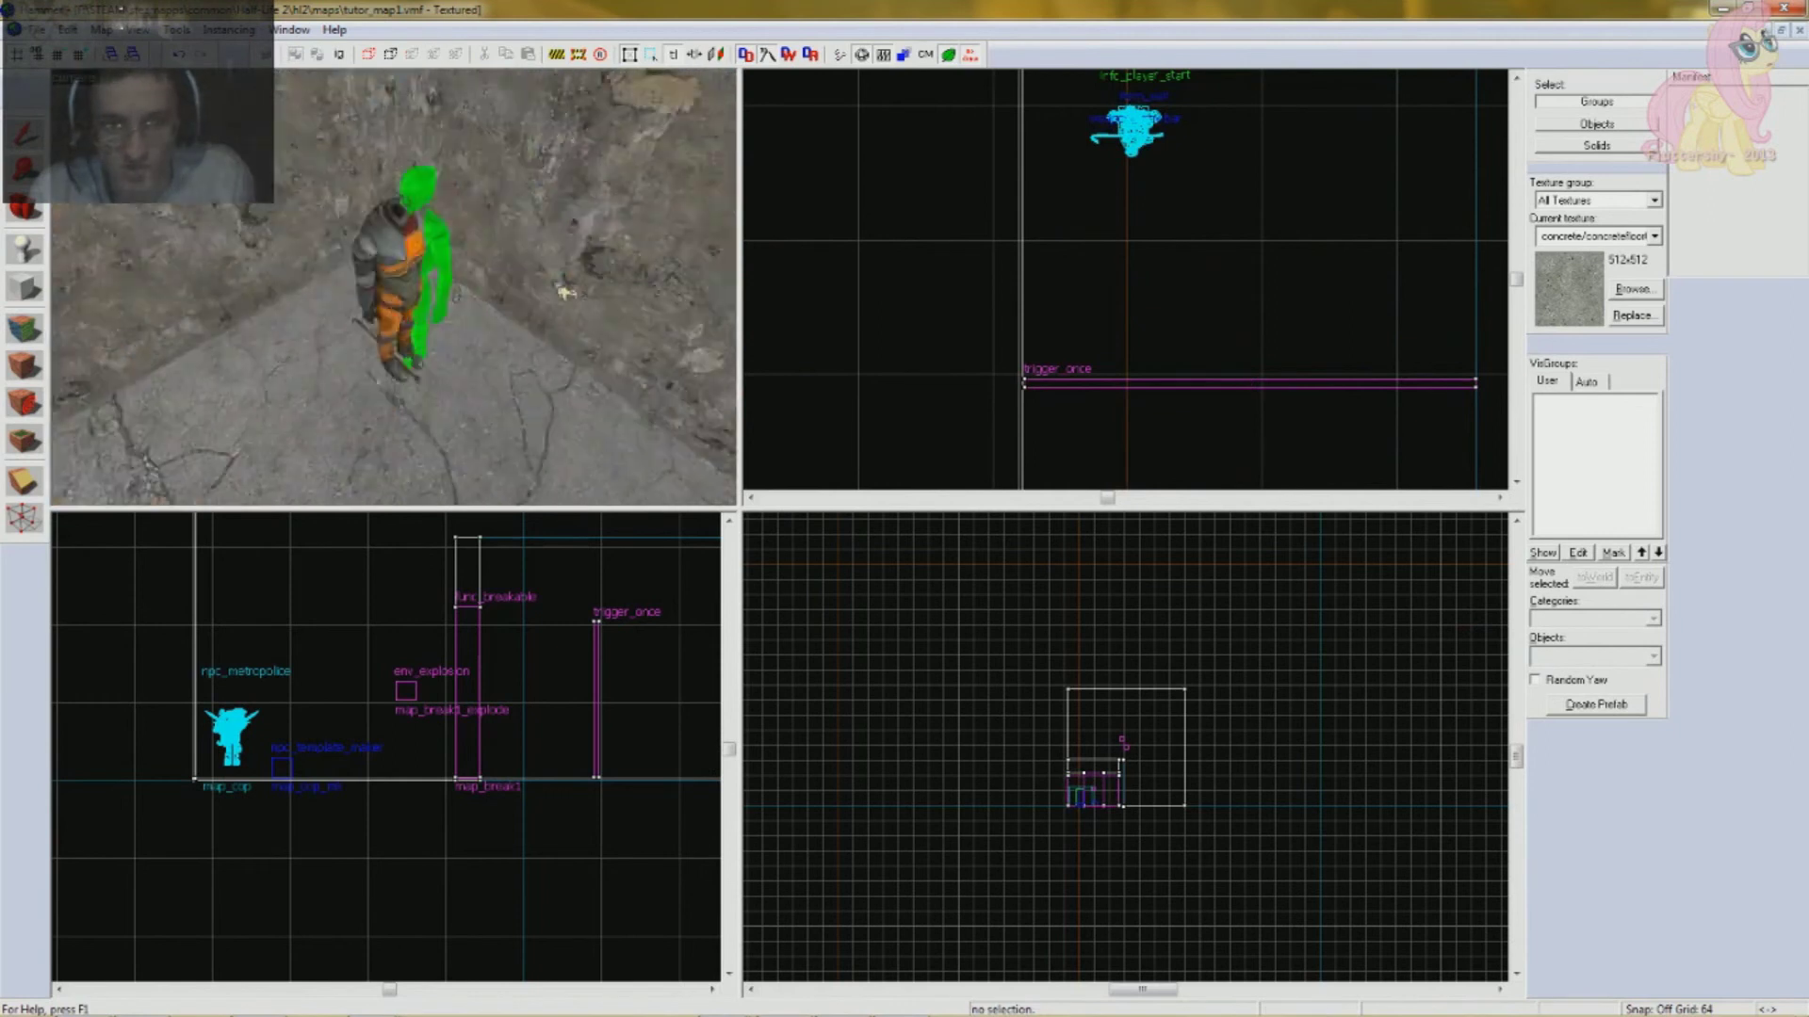
{"action": "key", "text": "s"}
{"action": "key", "text": "w"}
{"action": "key", "text": "s"}
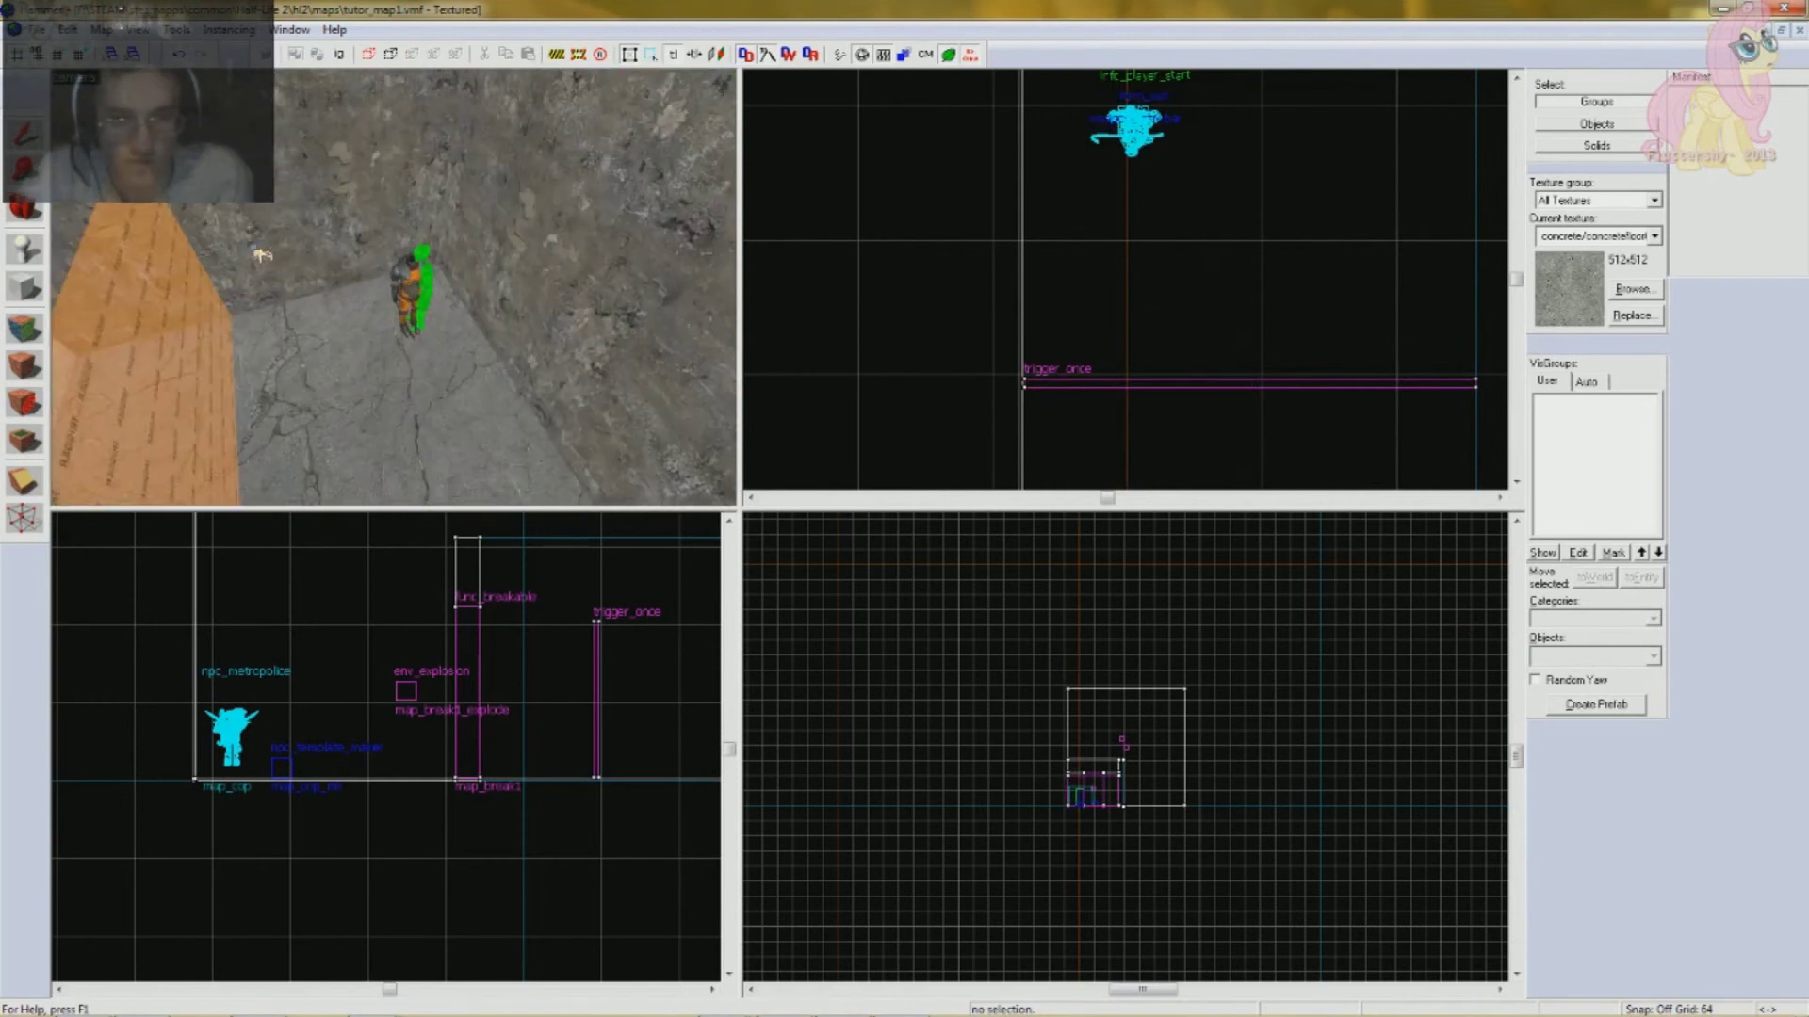
{"action": "scroll", "coordinate": [240, 229], "scroll_direction": "up", "scroll_amount": 2}
{"action": "left_click", "coordinate": [36, 30]}
{"action": "left_click", "coordinate": [59, 114]}
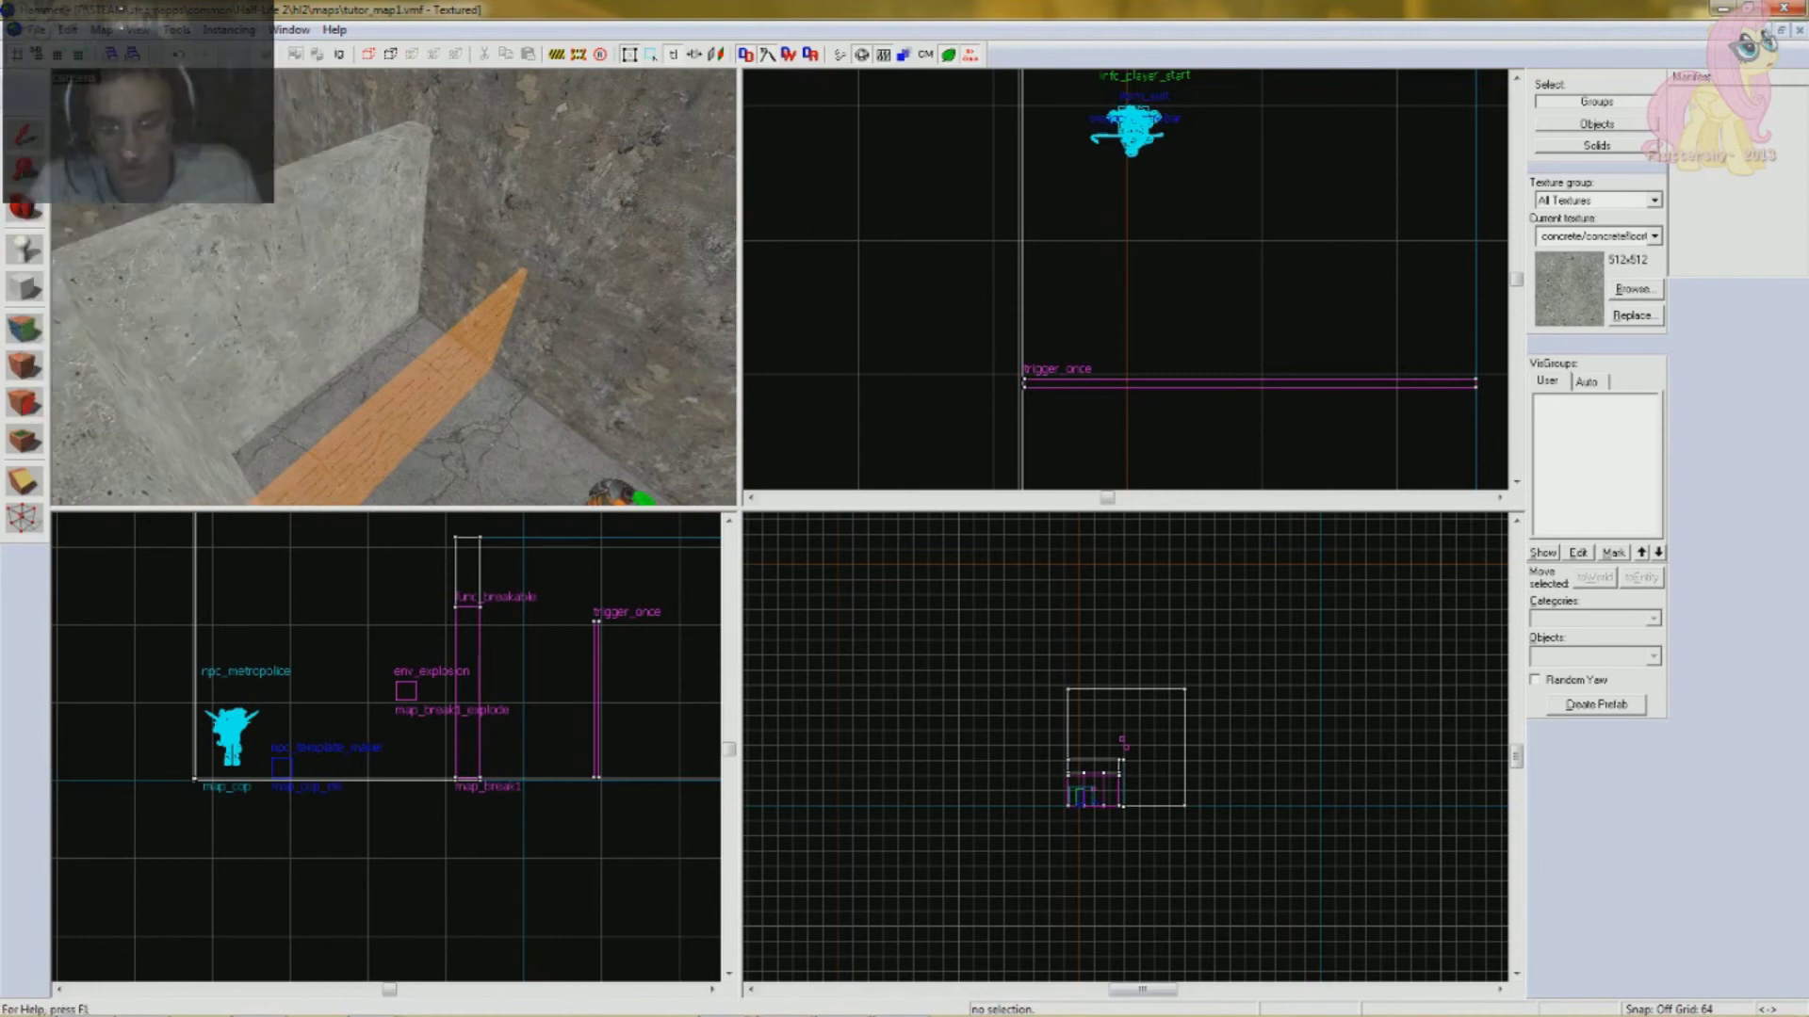
{"action": "key", "text": "s"}
{"action": "key", "text": "w"}
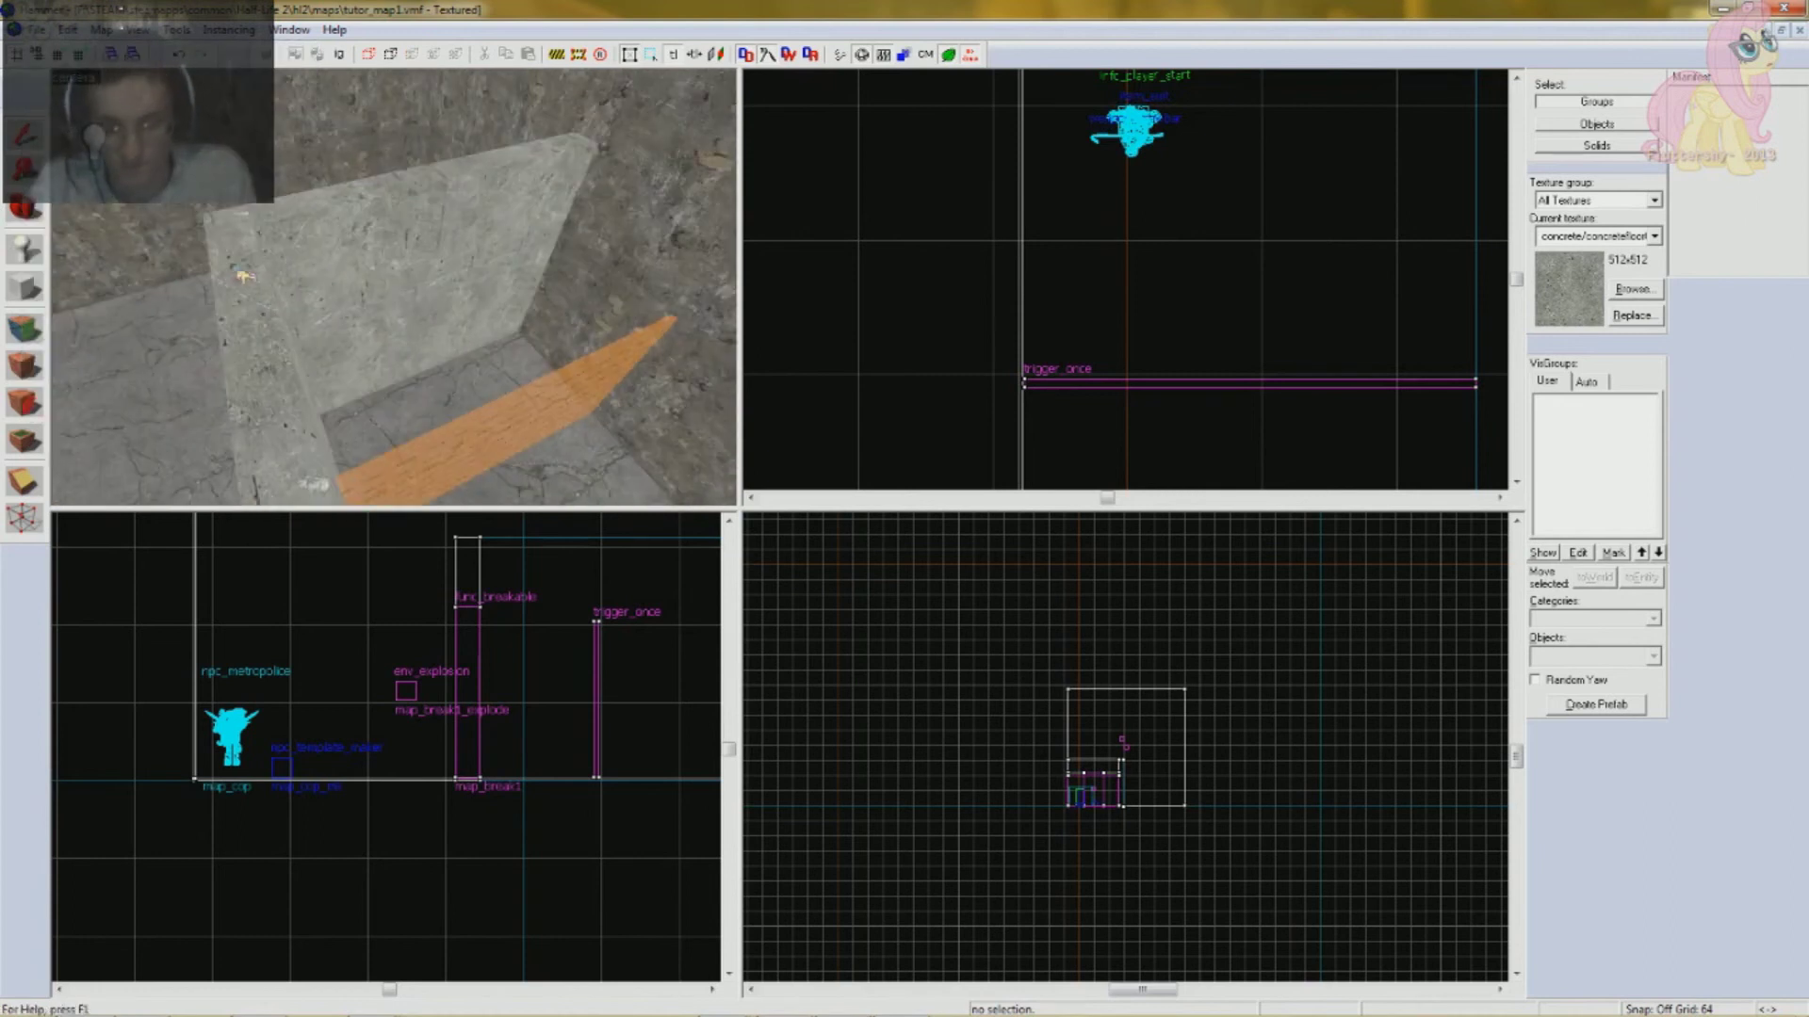
{"action": "key", "text": "F9"}
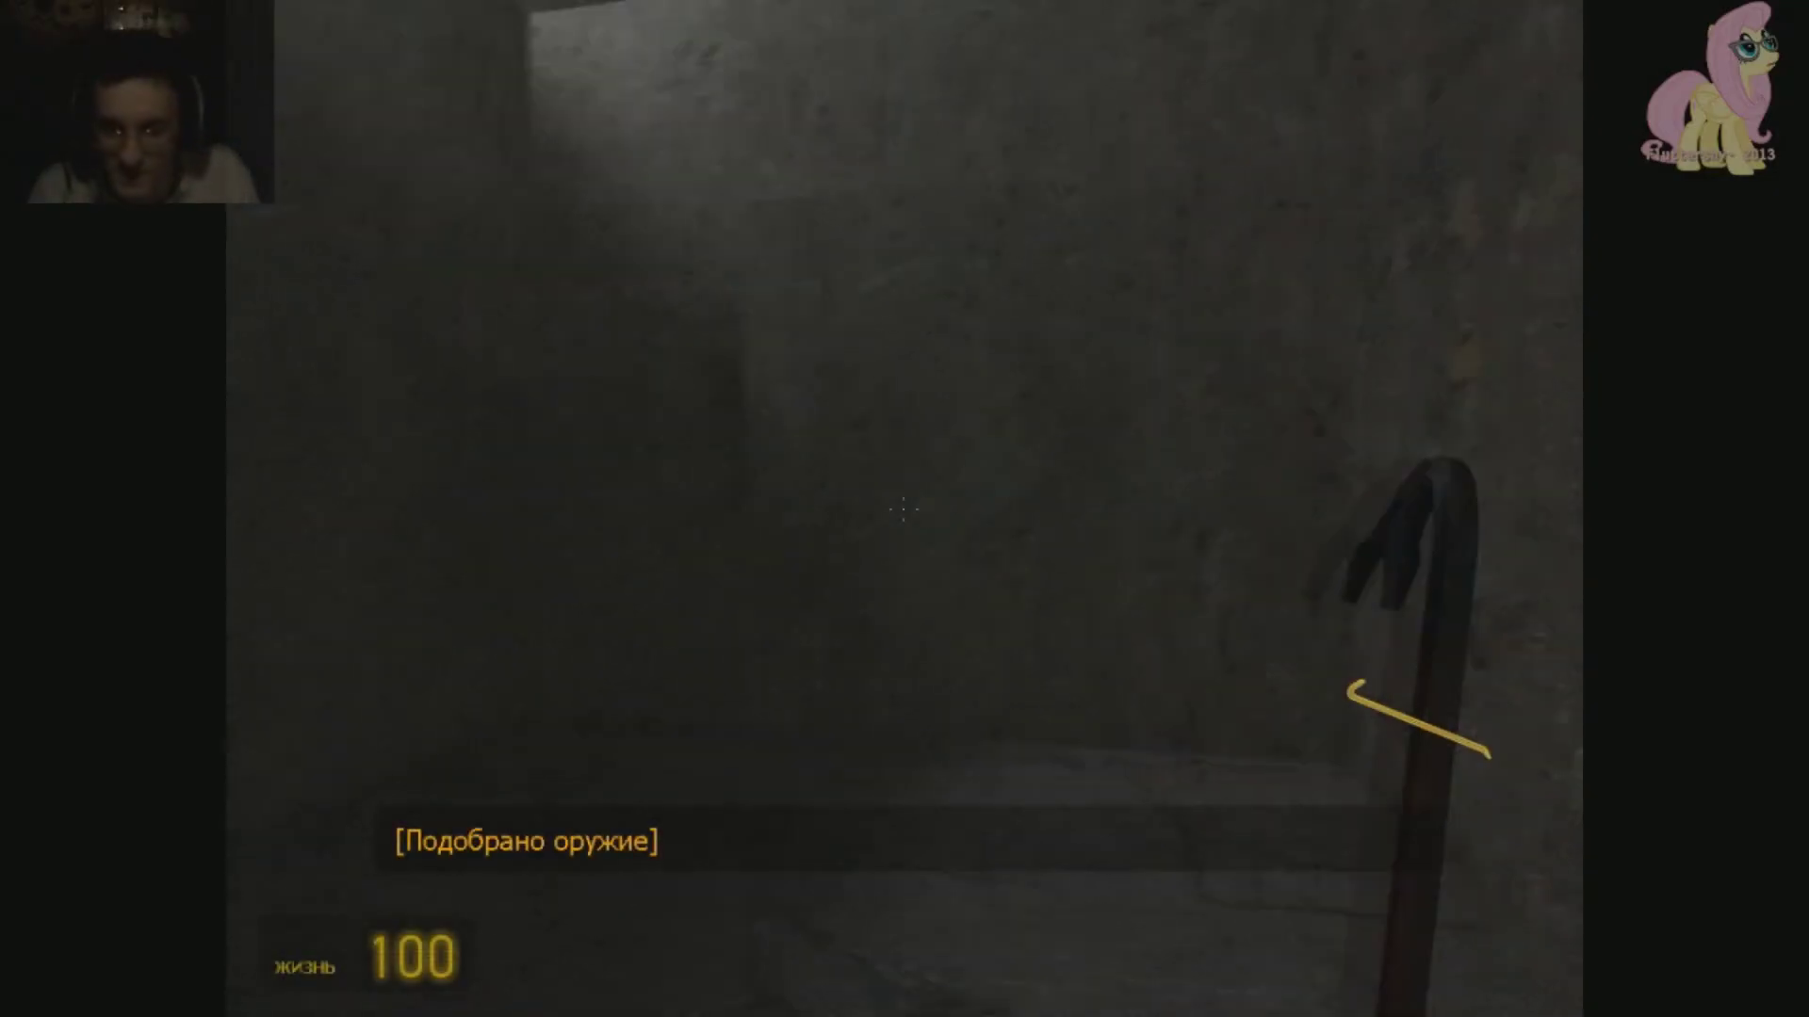
- Set off the trigger in-game and kill the spawned metropolice with the crowbar
{"action": "left_click", "coordinate": [904, 509]}
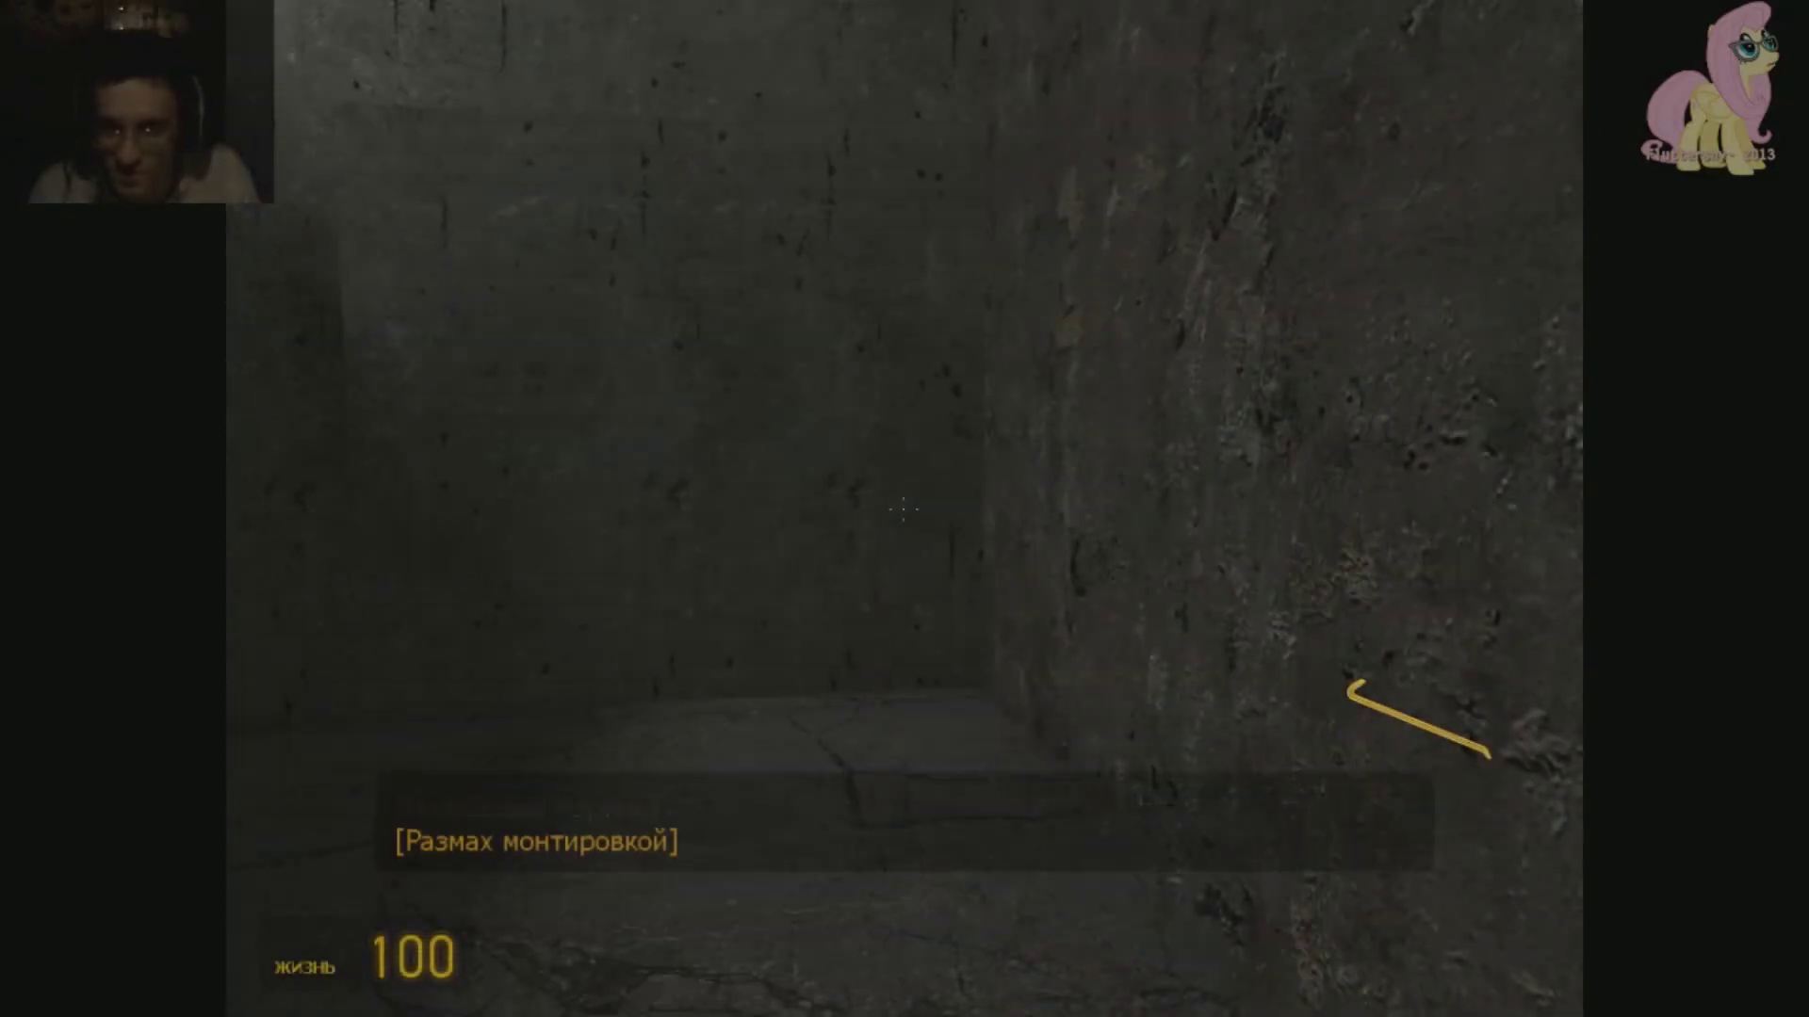
{"action": "left_click", "coordinate": [904, 509]}
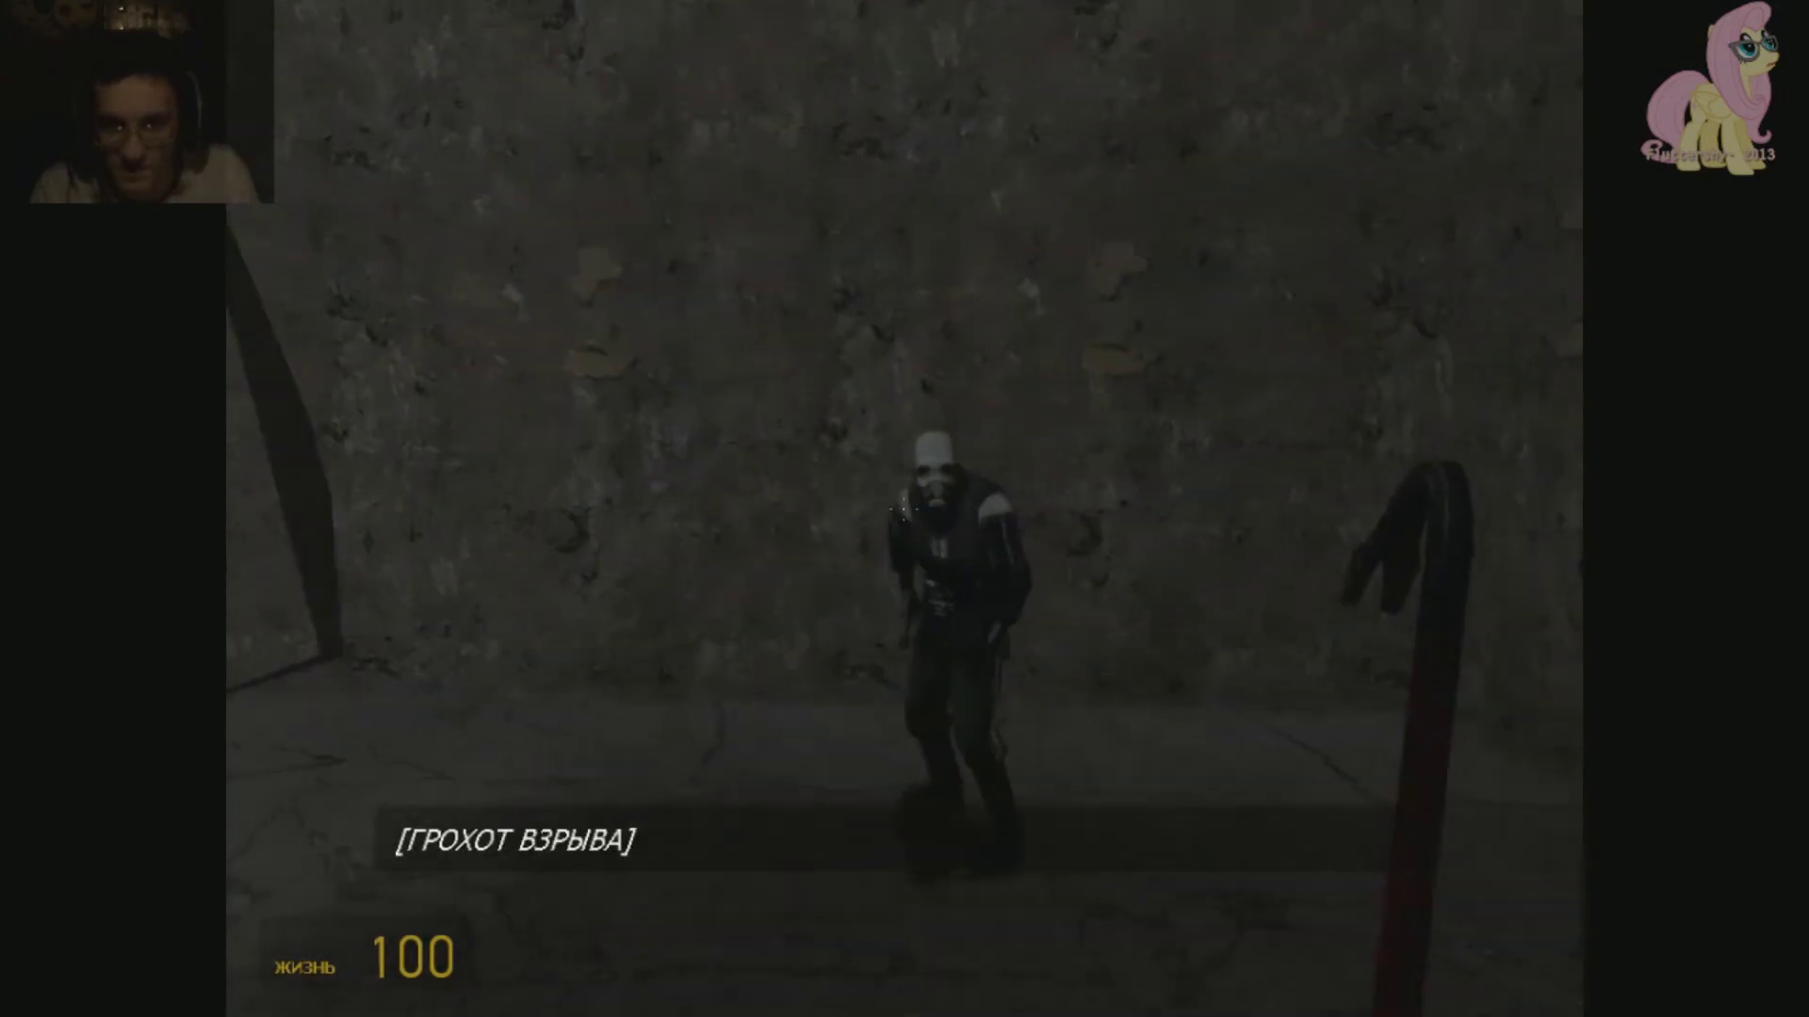
{"action": "left_click", "coordinate": [904, 510]}
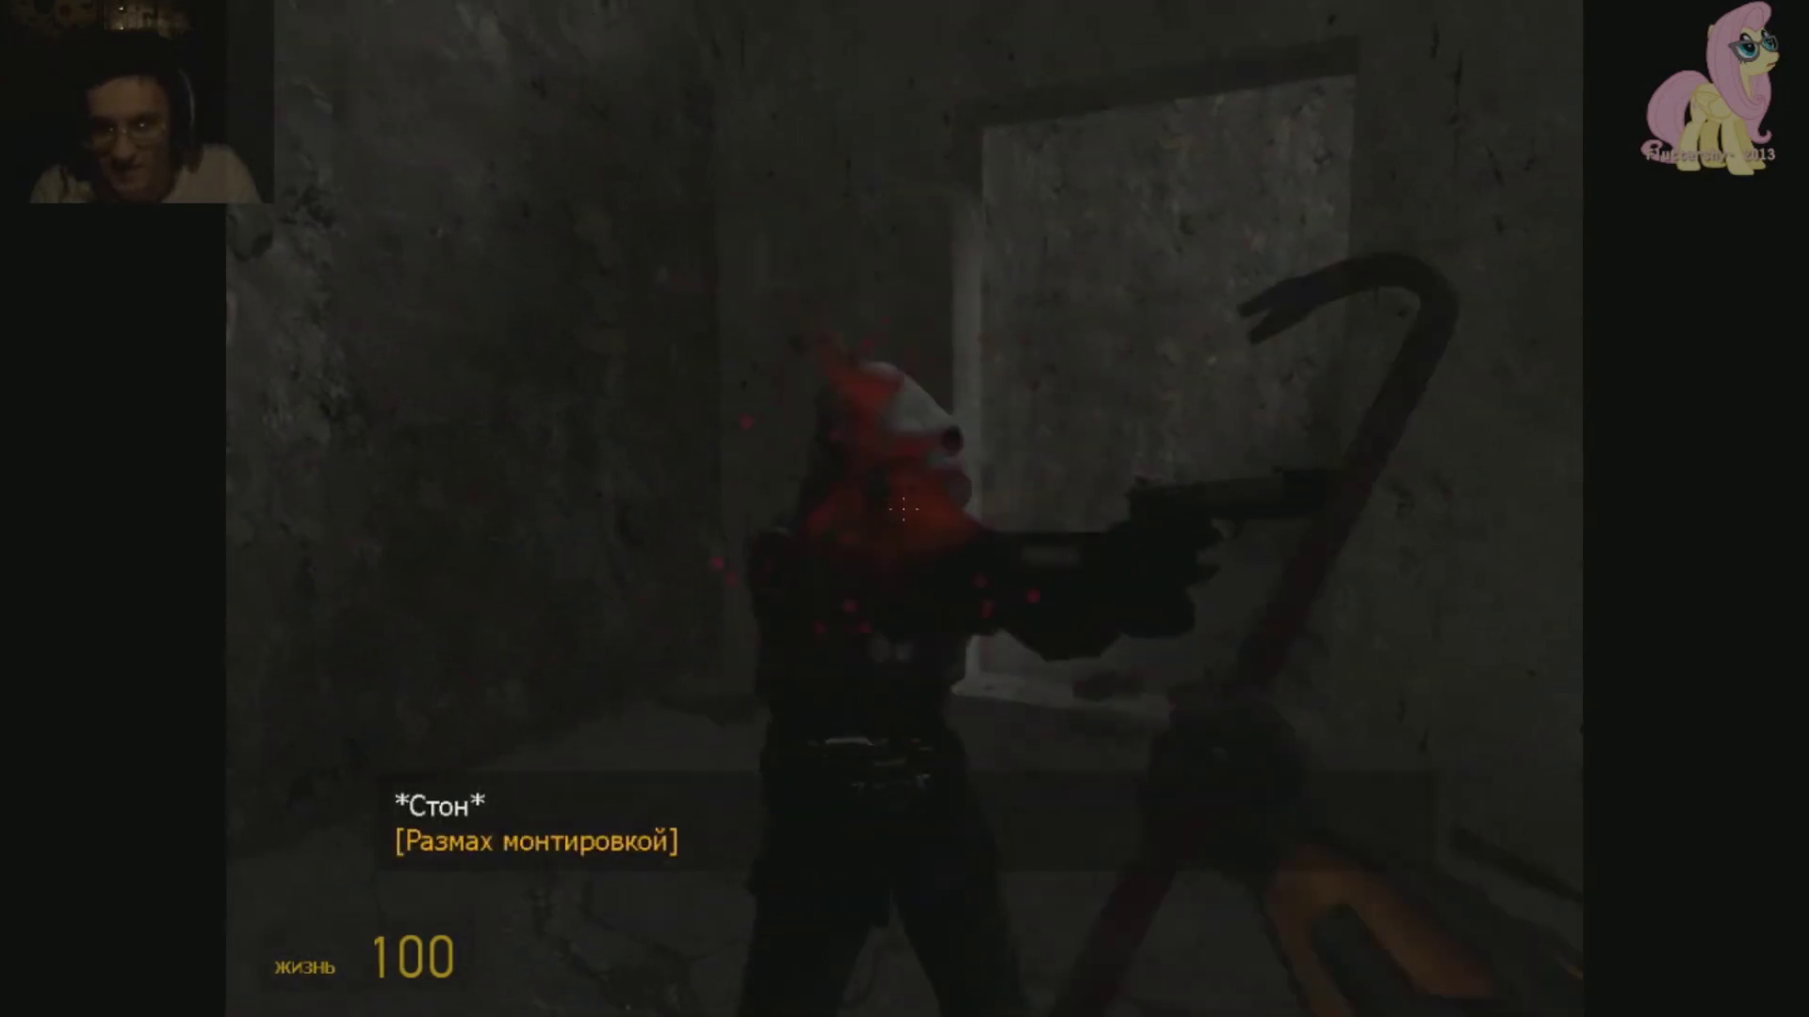
{"action": "left_click", "coordinate": [904, 509]}
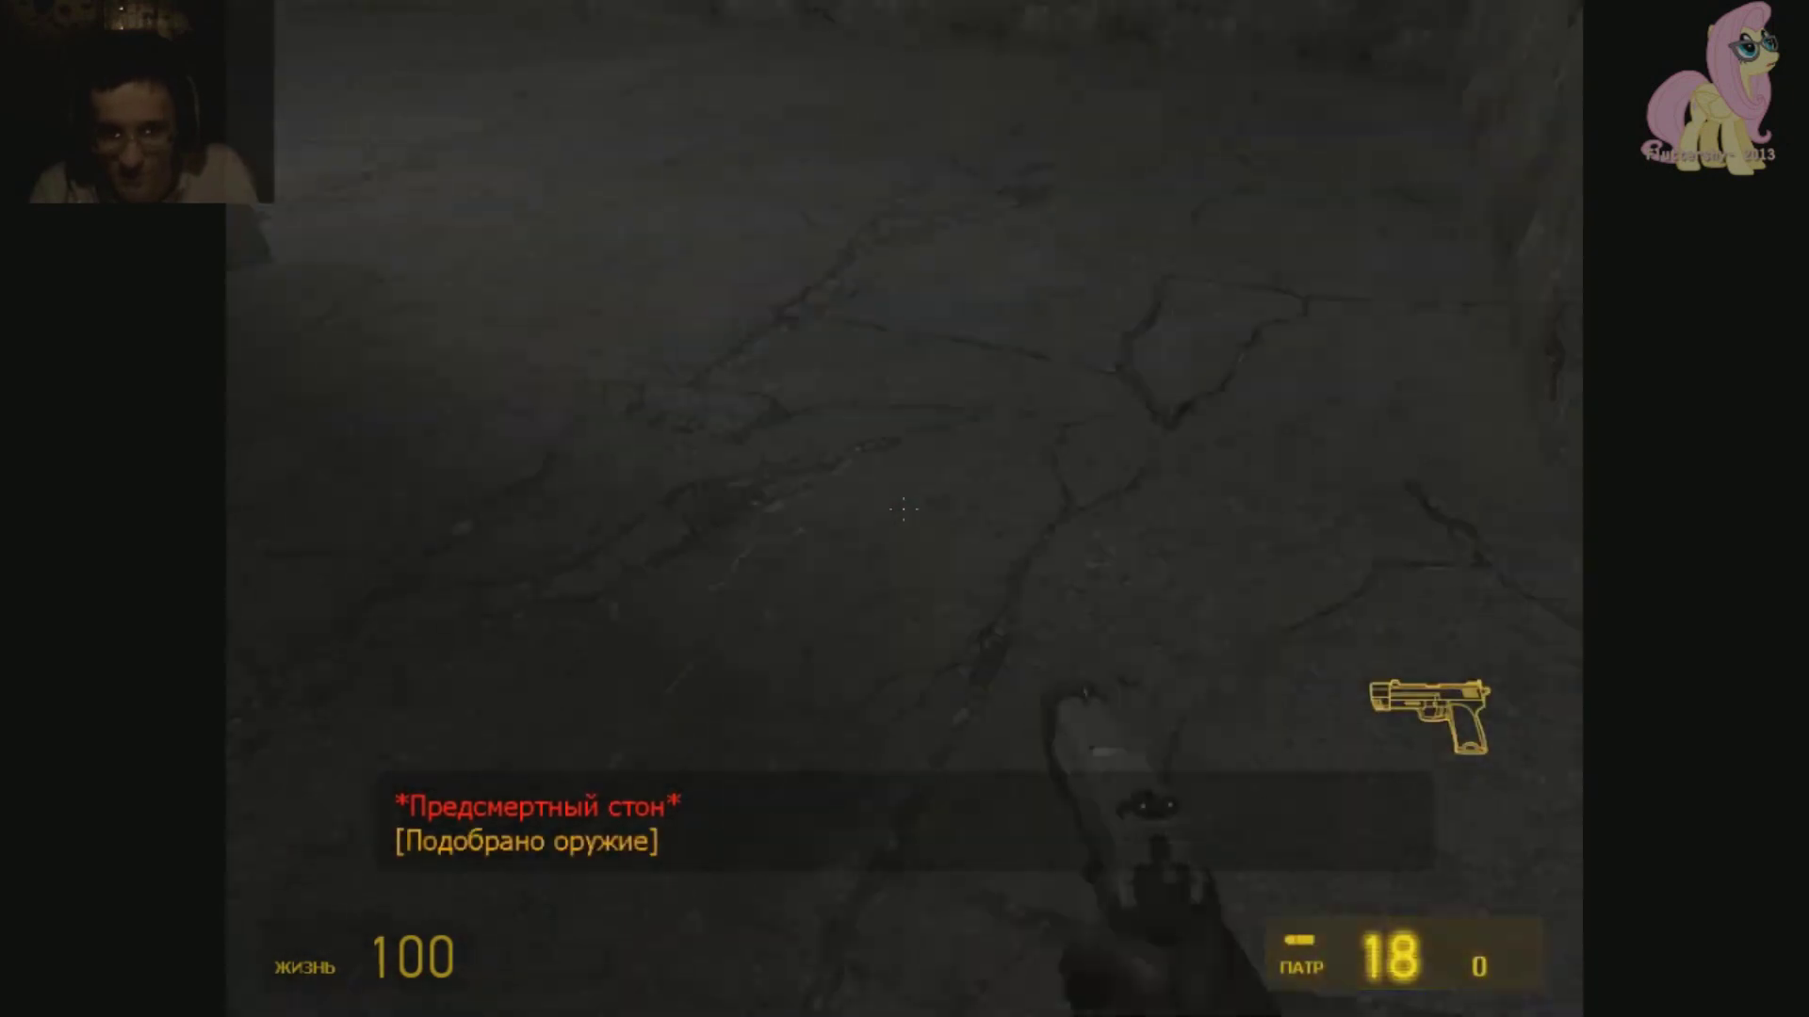
- Fire the metropolice's pistol around the room and turn on the flashlight to test the suit and weapon
{"action": "left_click", "coordinate": [904, 509]}
{"action": "left_click", "coordinate": [904, 510]}
{"action": "left_click", "coordinate": [903, 509]}
{"action": "key", "text": "f"}
{"action": "left_click", "coordinate": [904, 510]}
{"action": "left_click", "coordinate": [903, 509]}
{"action": "left_click", "coordinate": [903, 510]}
{"action": "left_click", "coordinate": [904, 510]}
{"action": "left_click", "coordinate": [903, 510]}
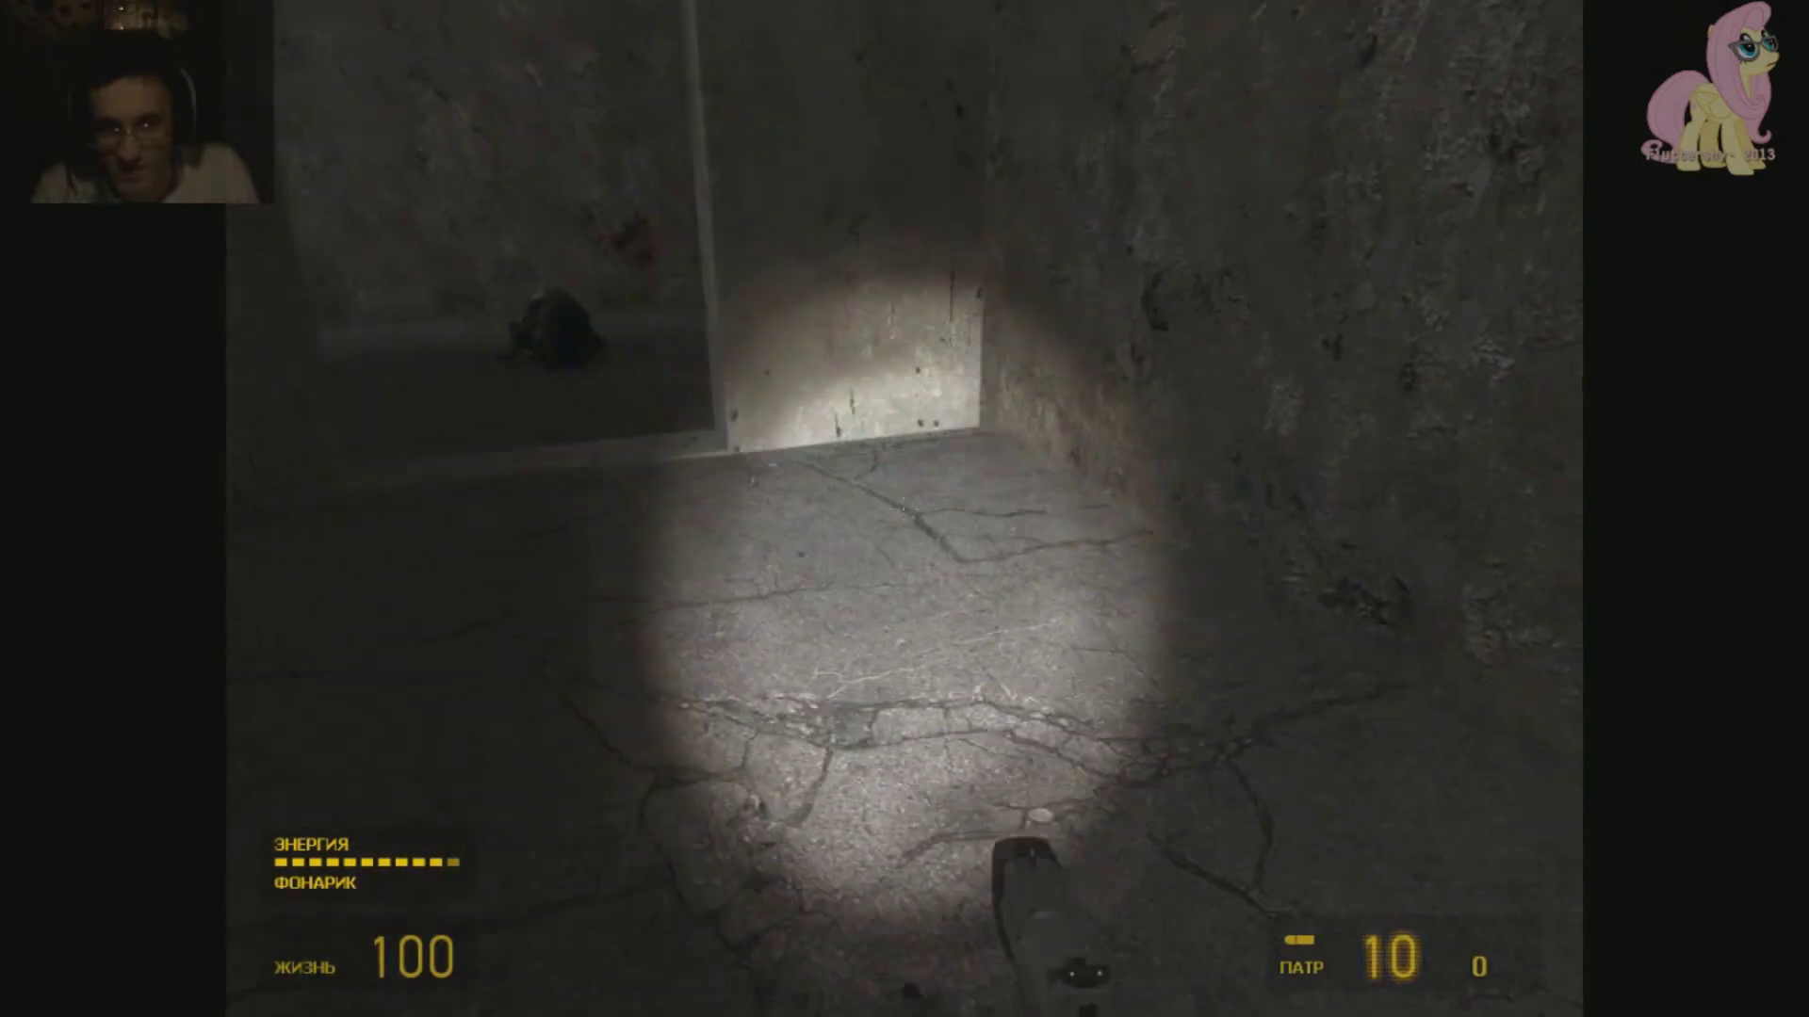
{"action": "left_click", "coordinate": [903, 510]}
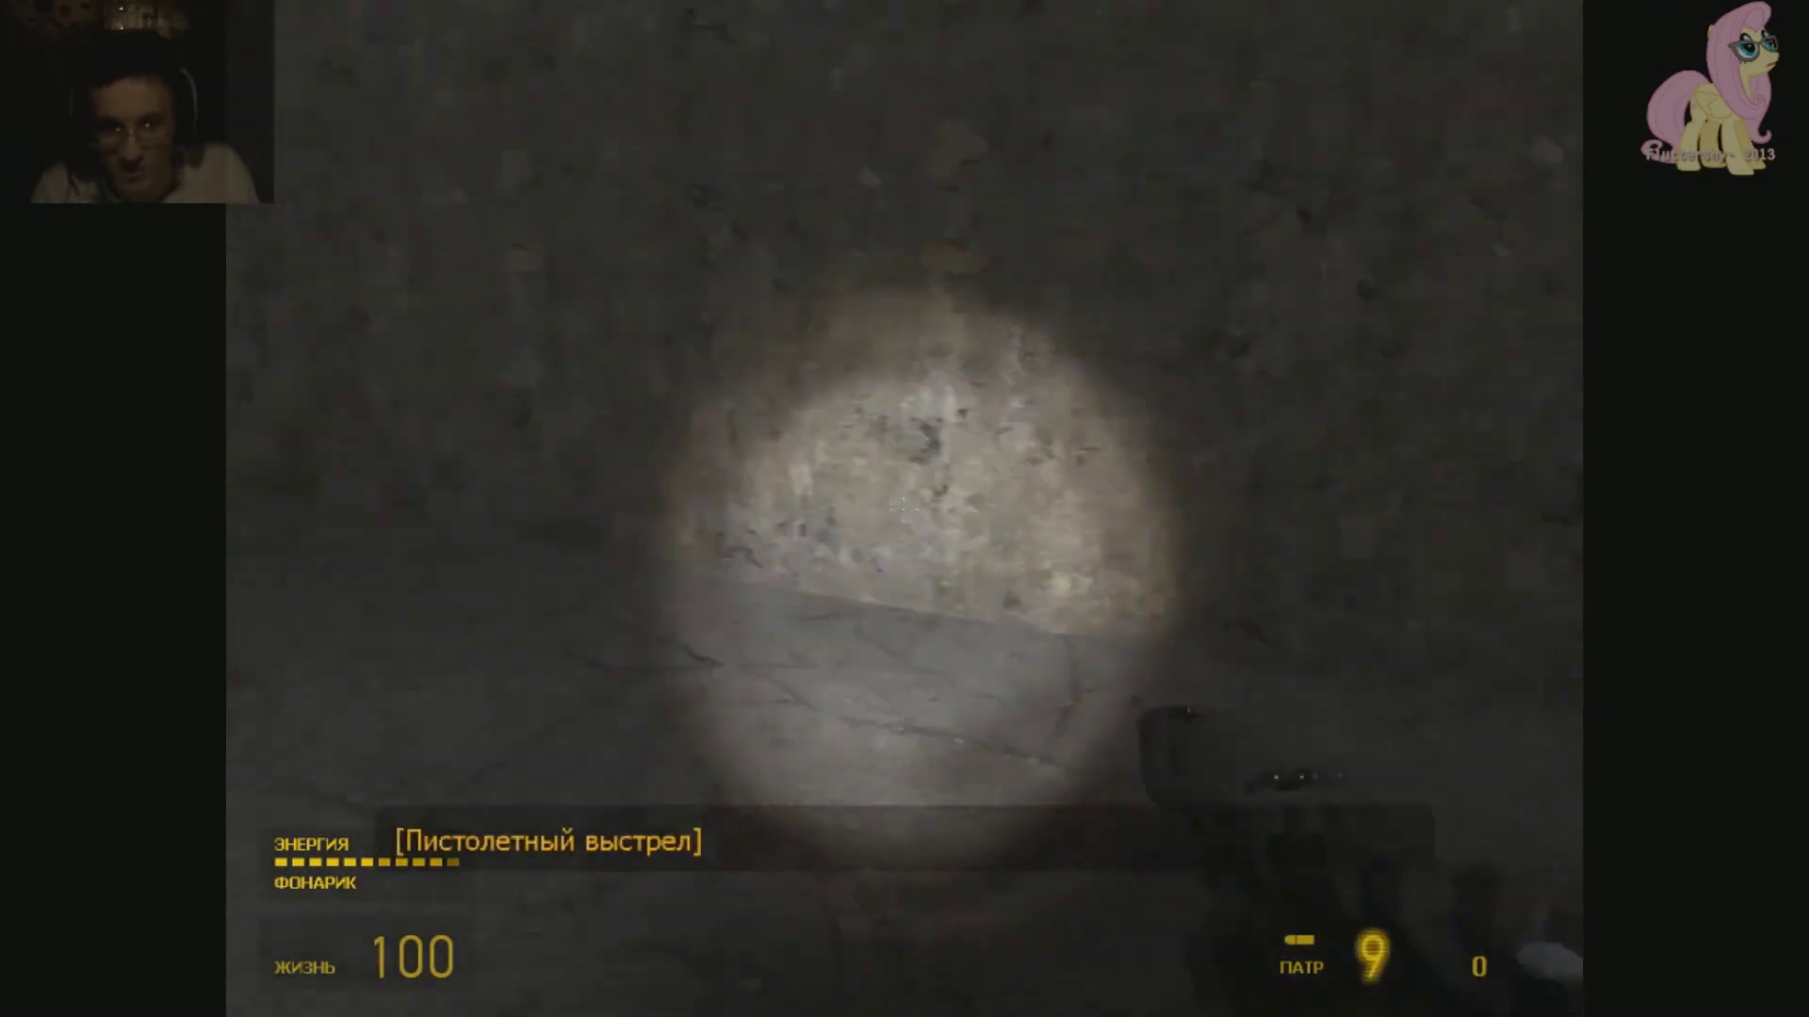
- Quit Half-Life 2 without saving the current game
{"action": "key", "text": "grave"}
{"action": "left_click", "coordinate": [368, 768]}
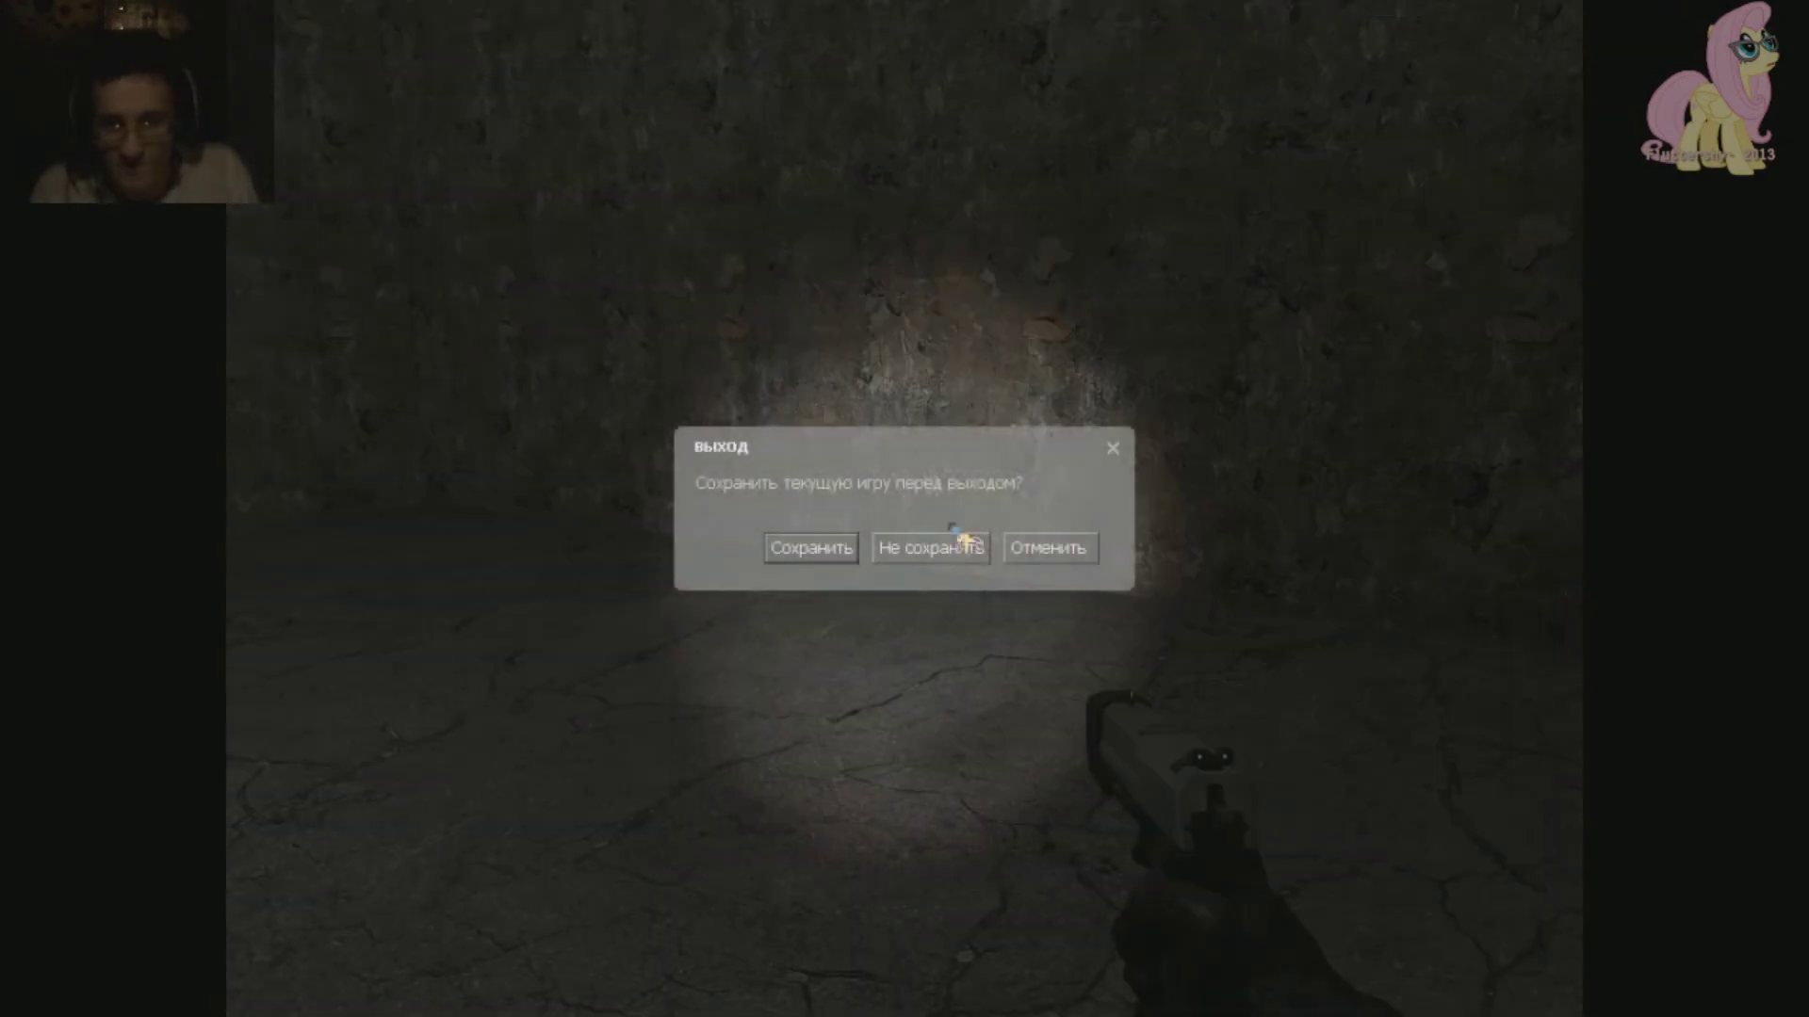
{"action": "left_click", "coordinate": [960, 545]}
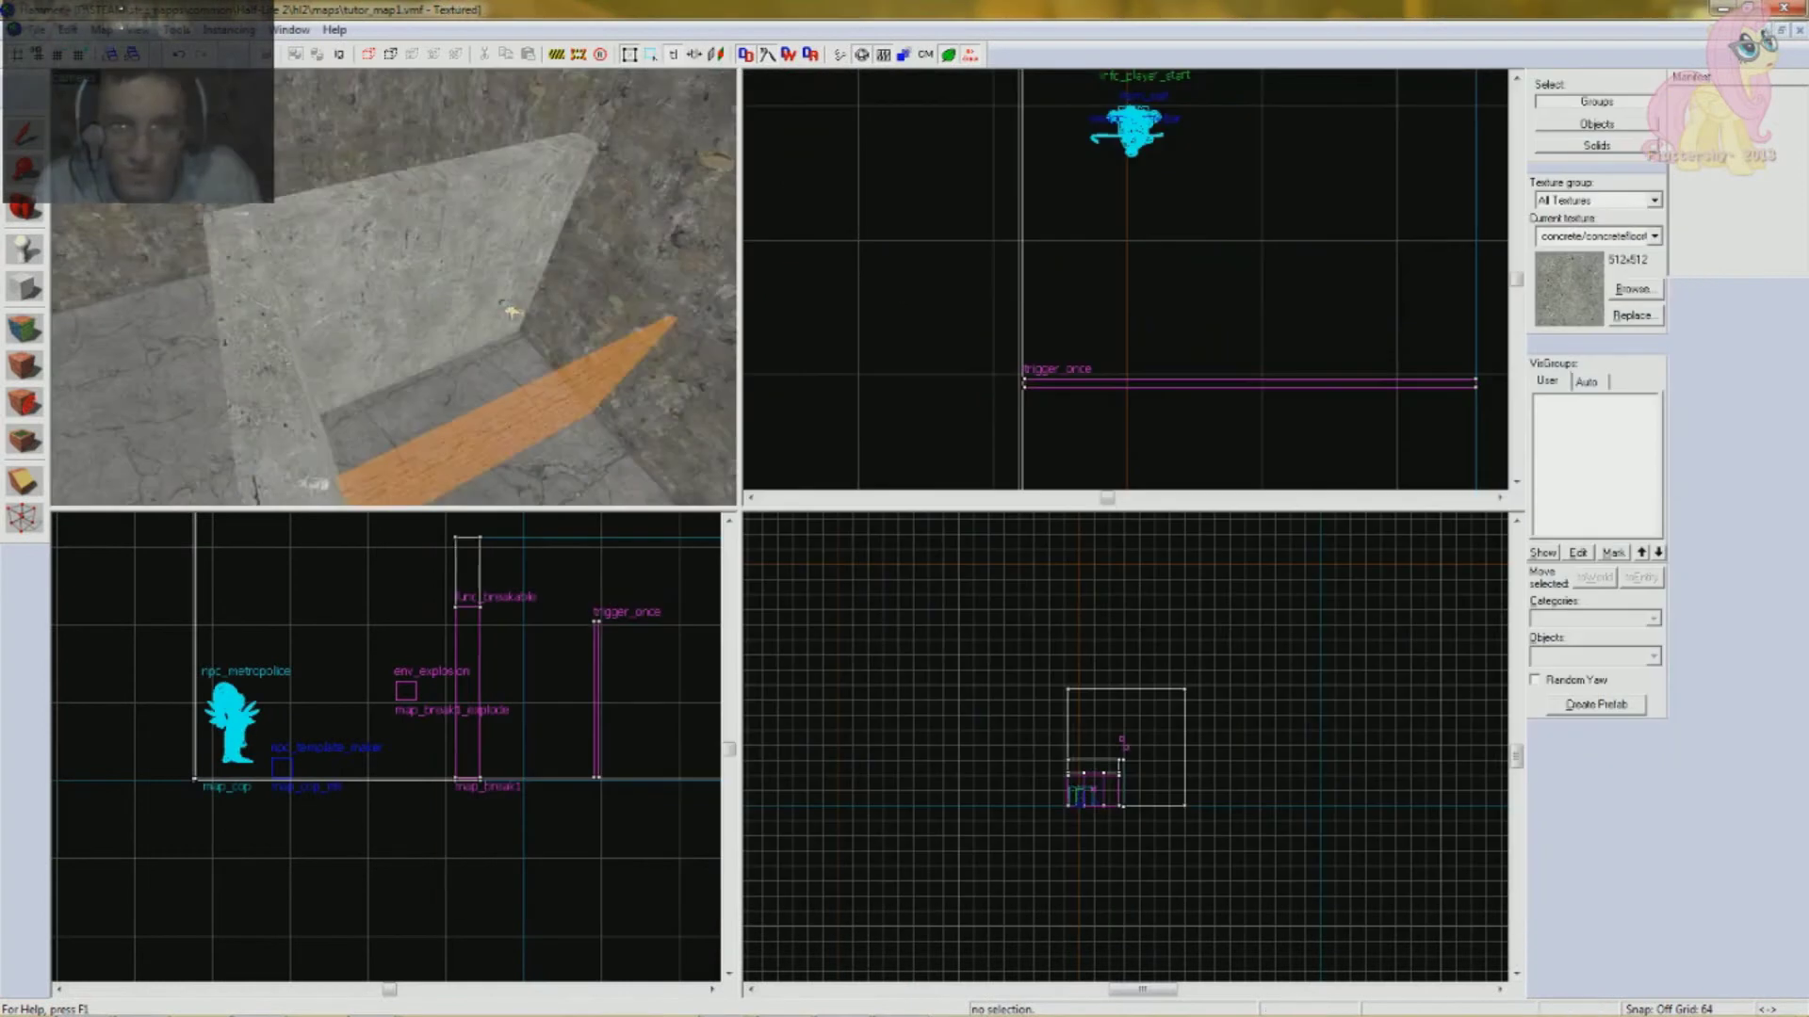
- Preview the Run_PISTOL sequence on the model of the map_cop npc_metropolice
{"action": "key", "text": "z"}
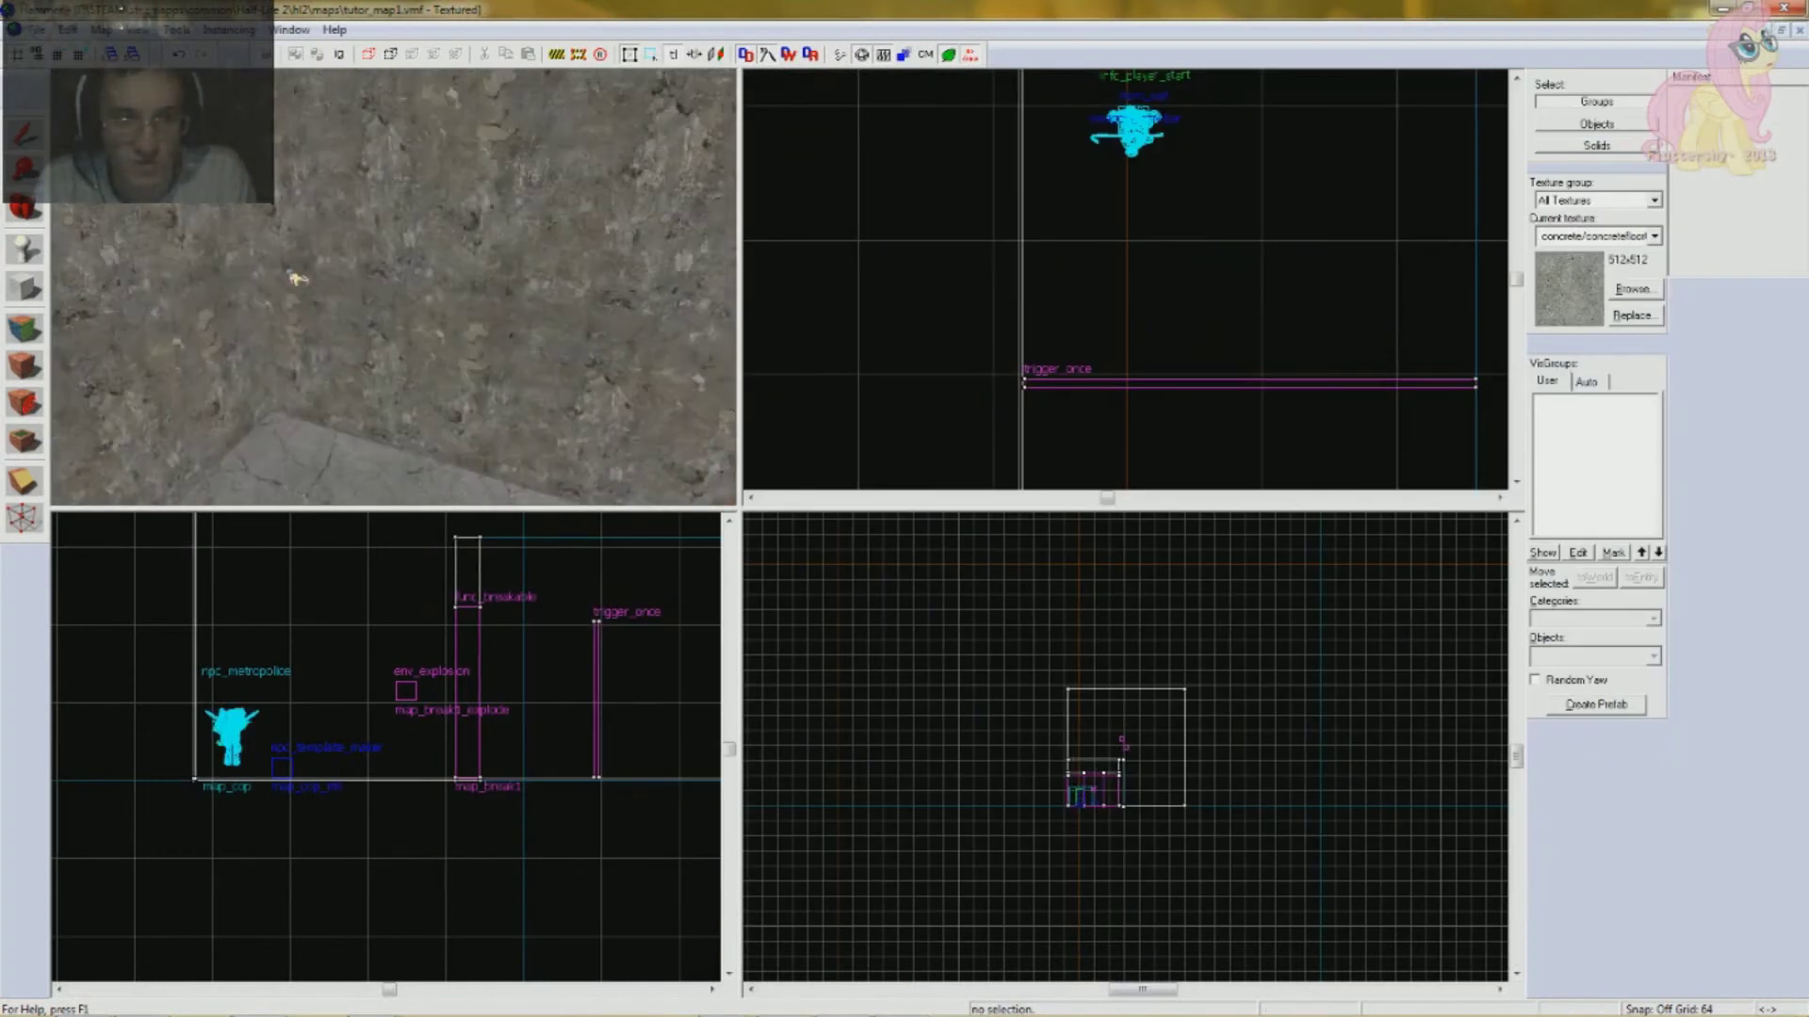
{"action": "left_click_drag", "start_coordinate": [296, 278], "coordinate": [296, 278]}
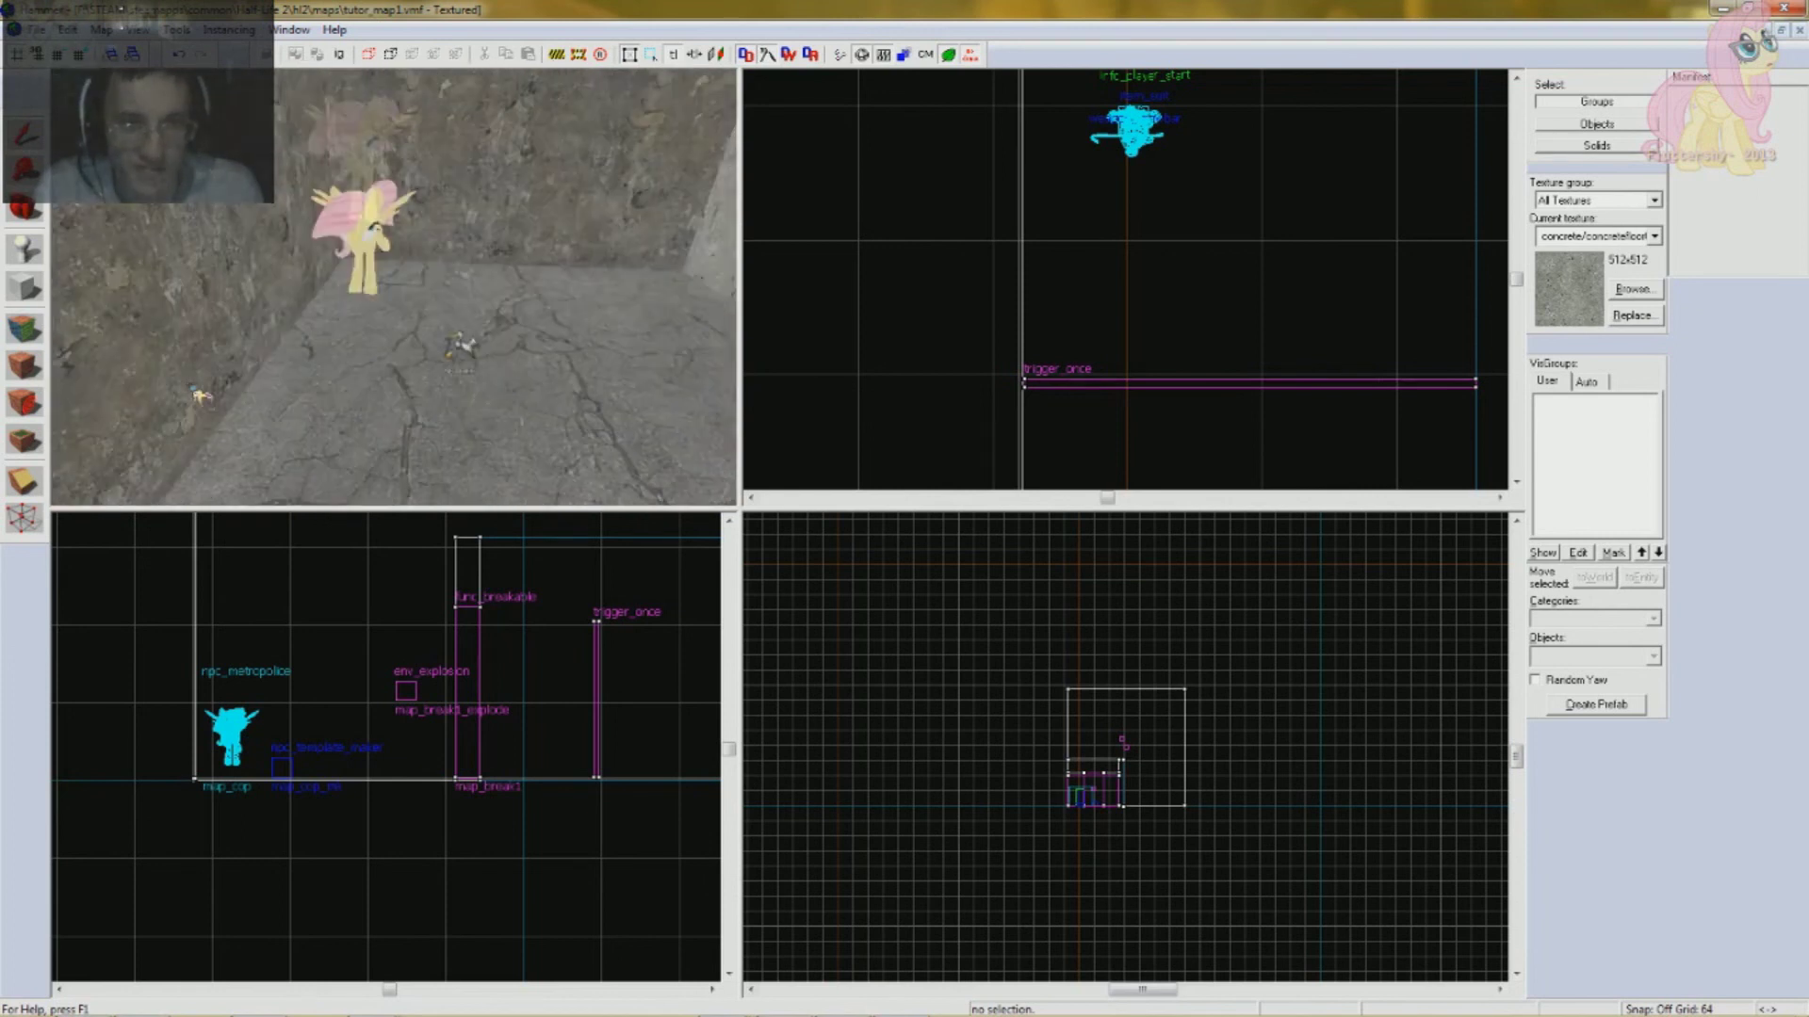
{"action": "key", "text": "z"}
{"action": "key", "text": "s"}
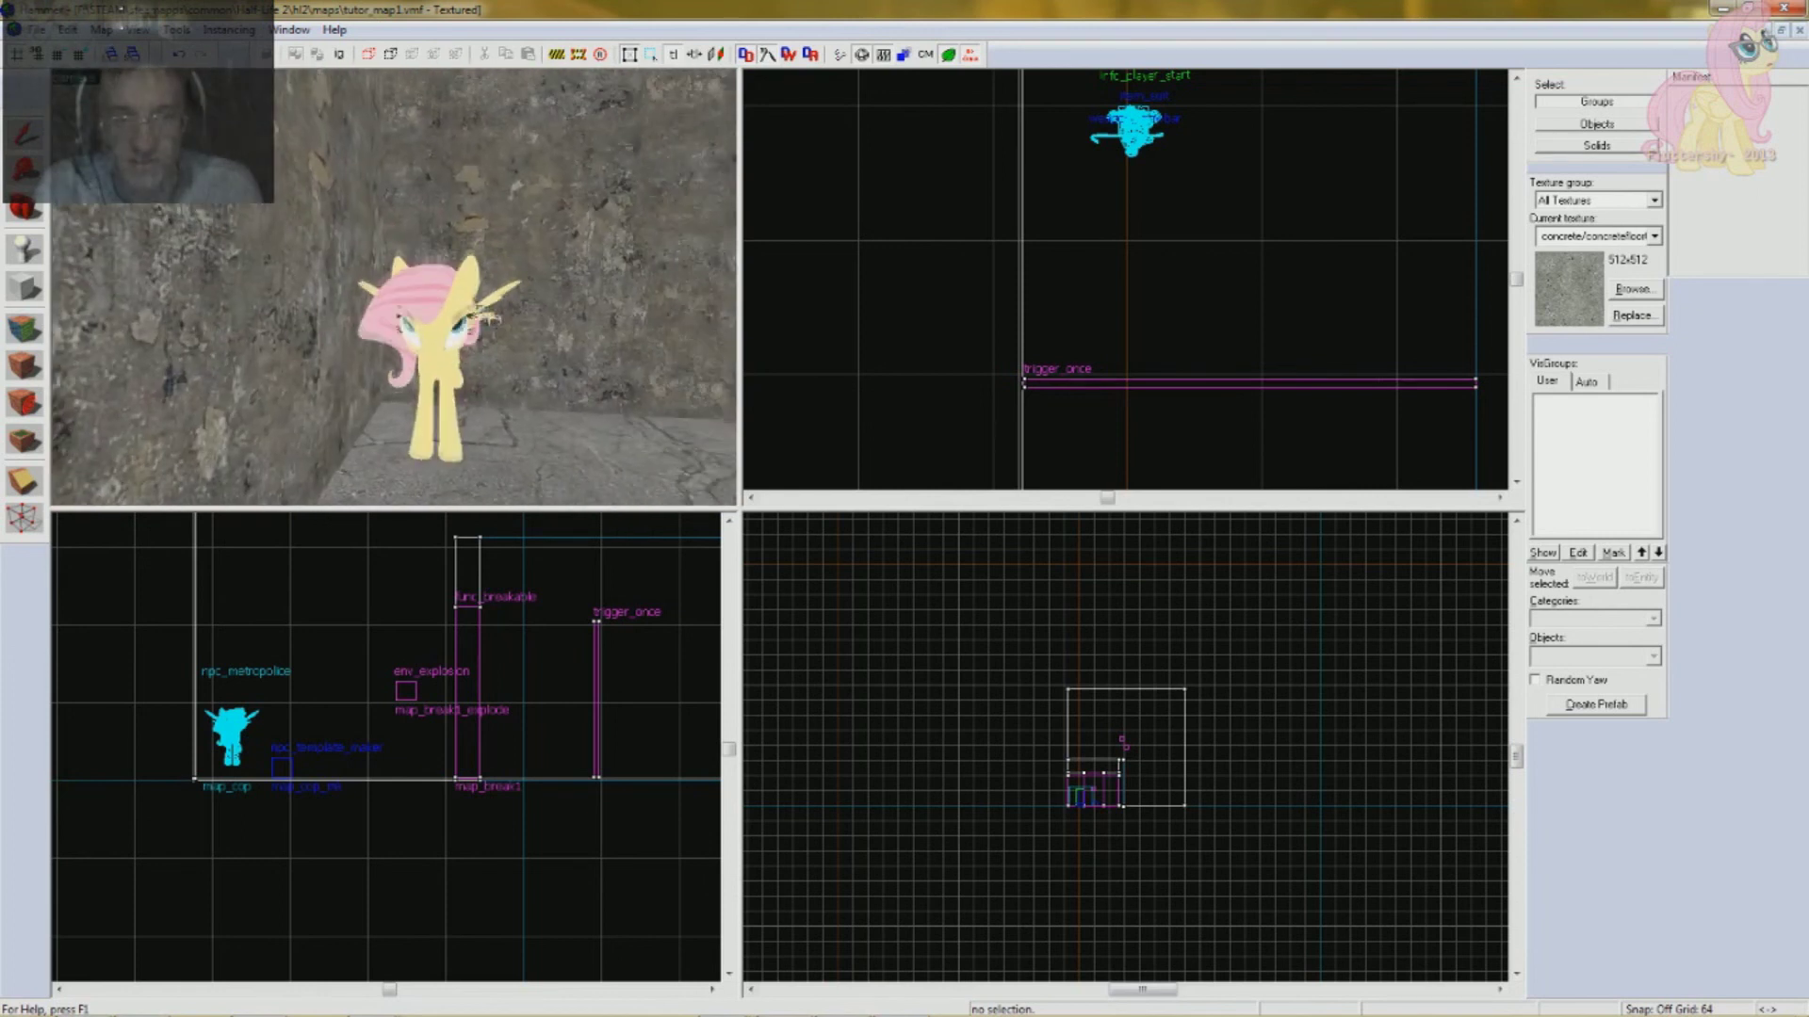
{"action": "key", "text": "z"}
{"action": "double_click", "coordinate": [488, 317]}
{"action": "left_click", "coordinate": [1090, 482]}
{"action": "left_click", "coordinate": [1176, 513]}
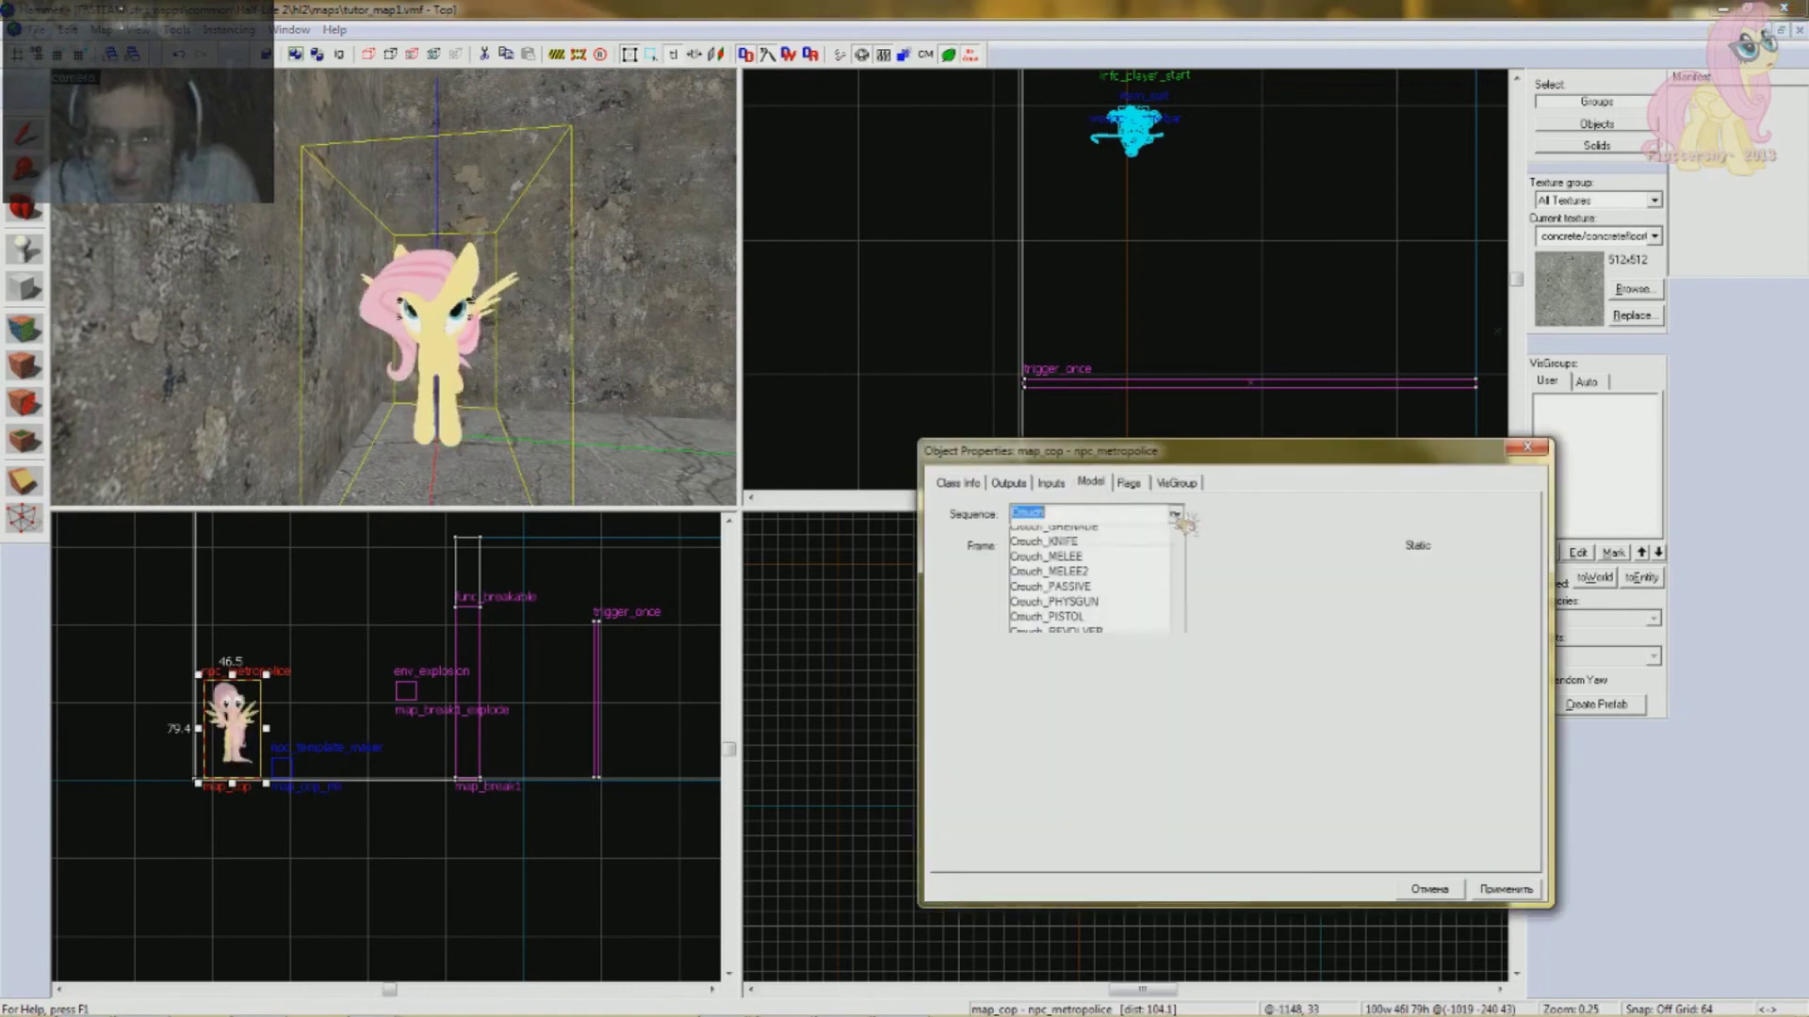
{"action": "left_click_drag", "start_coordinate": [1178, 556], "coordinate": [1179, 671]}
{"action": "left_click", "coordinate": [1093, 617]}
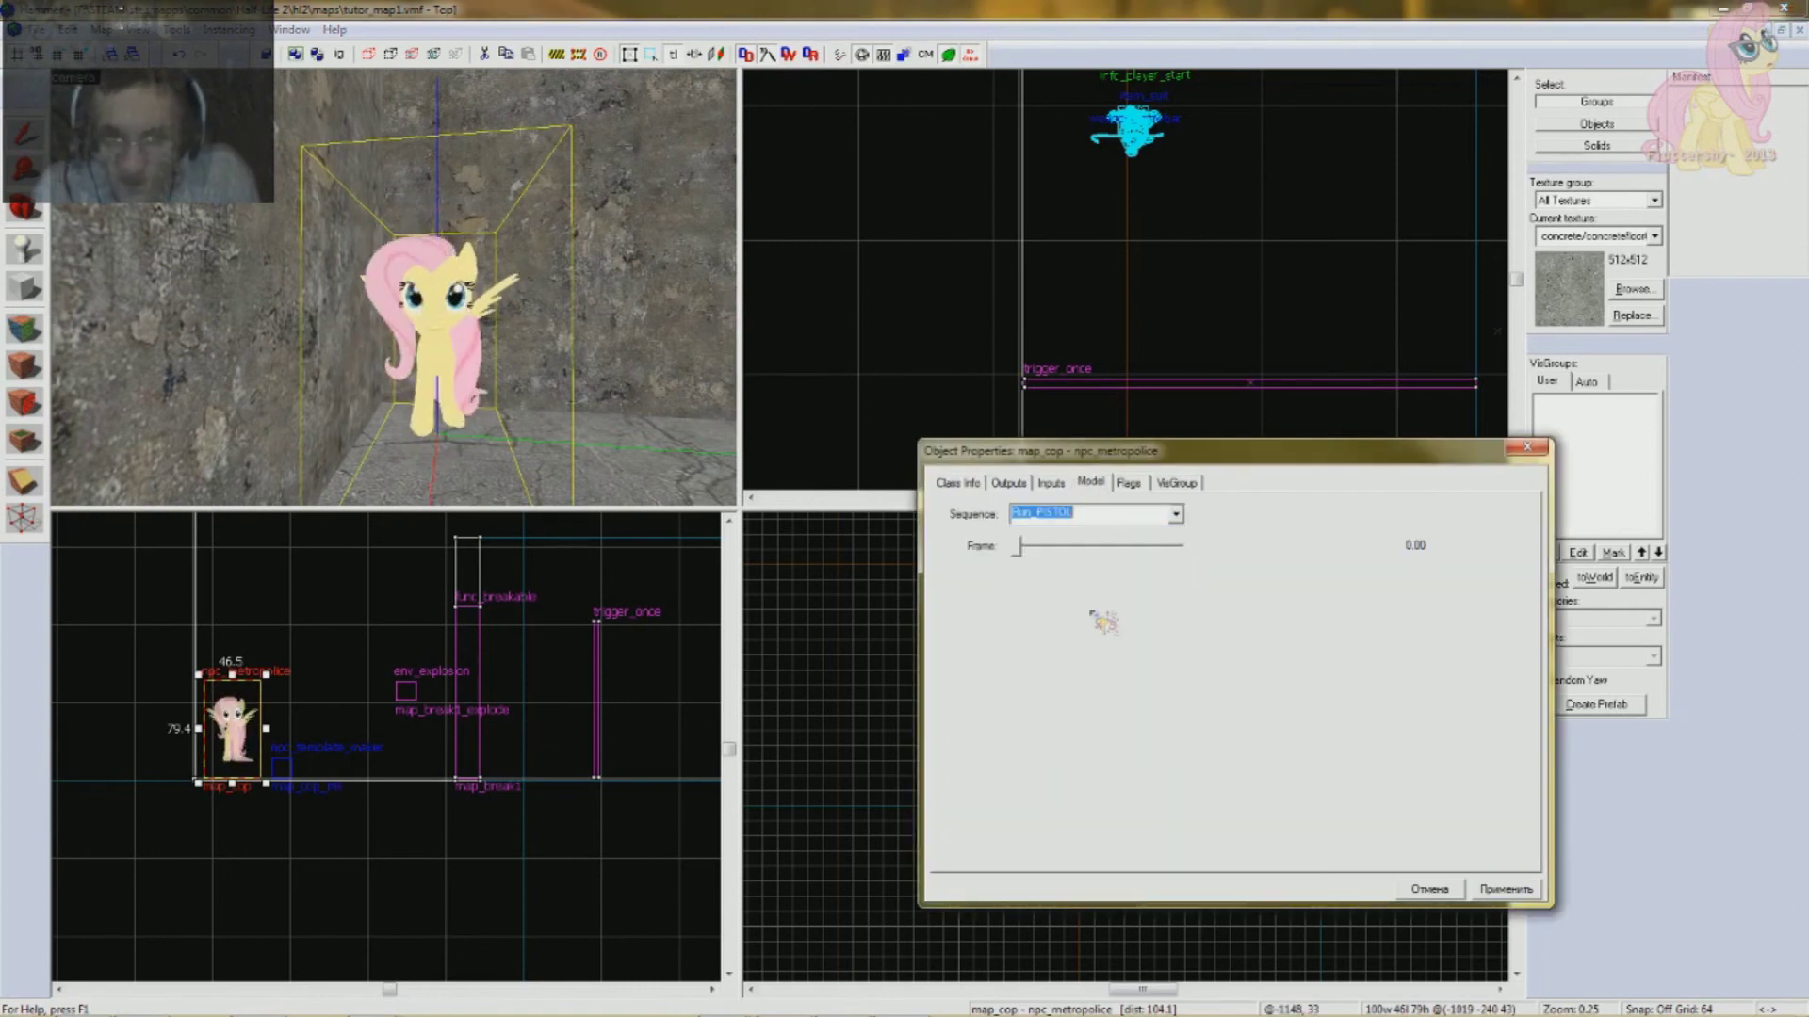
{"action": "left_click", "coordinate": [1042, 586]}
- Examine the npc_metropolice model up close and the room around it in the 3D view
{"action": "key", "text": "z"}
{"action": "key", "text": "w"}
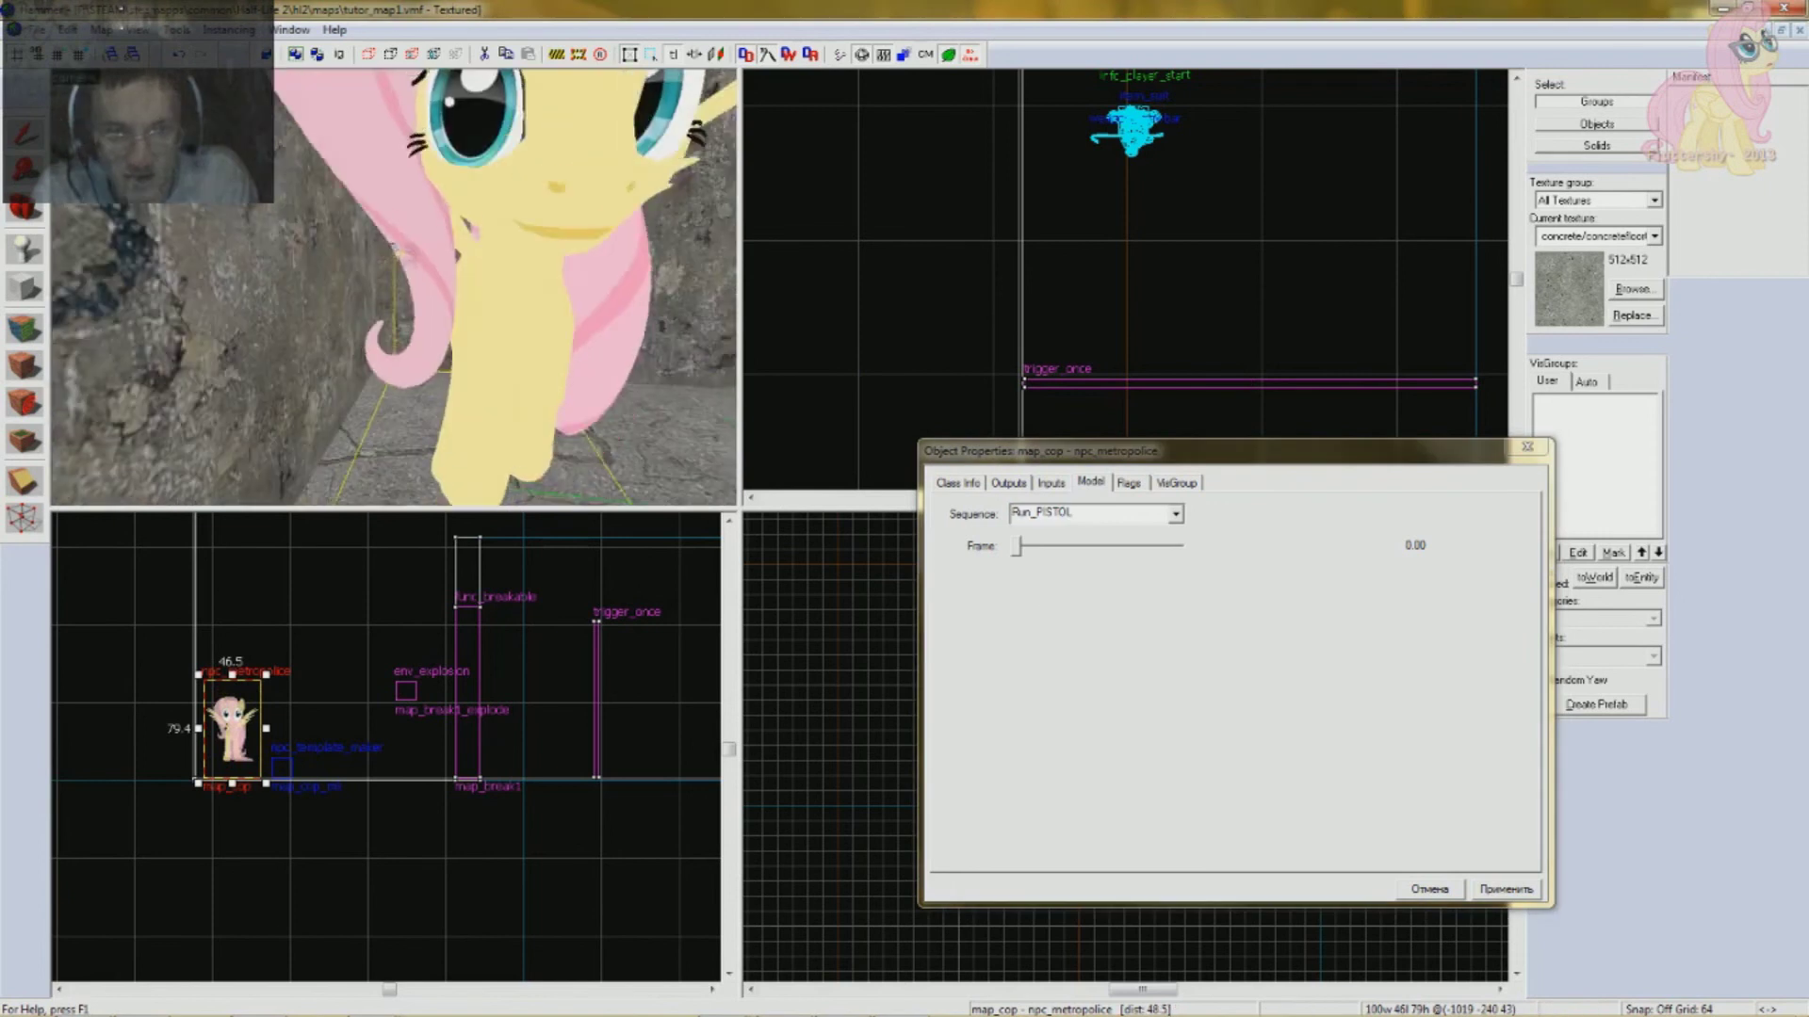
{"action": "key", "text": "z"}
{"action": "key", "text": "z"}
{"action": "key", "text": "s"}
{"action": "key", "text": "w"}
{"action": "key", "text": "s"}
{"action": "key", "text": "z"}
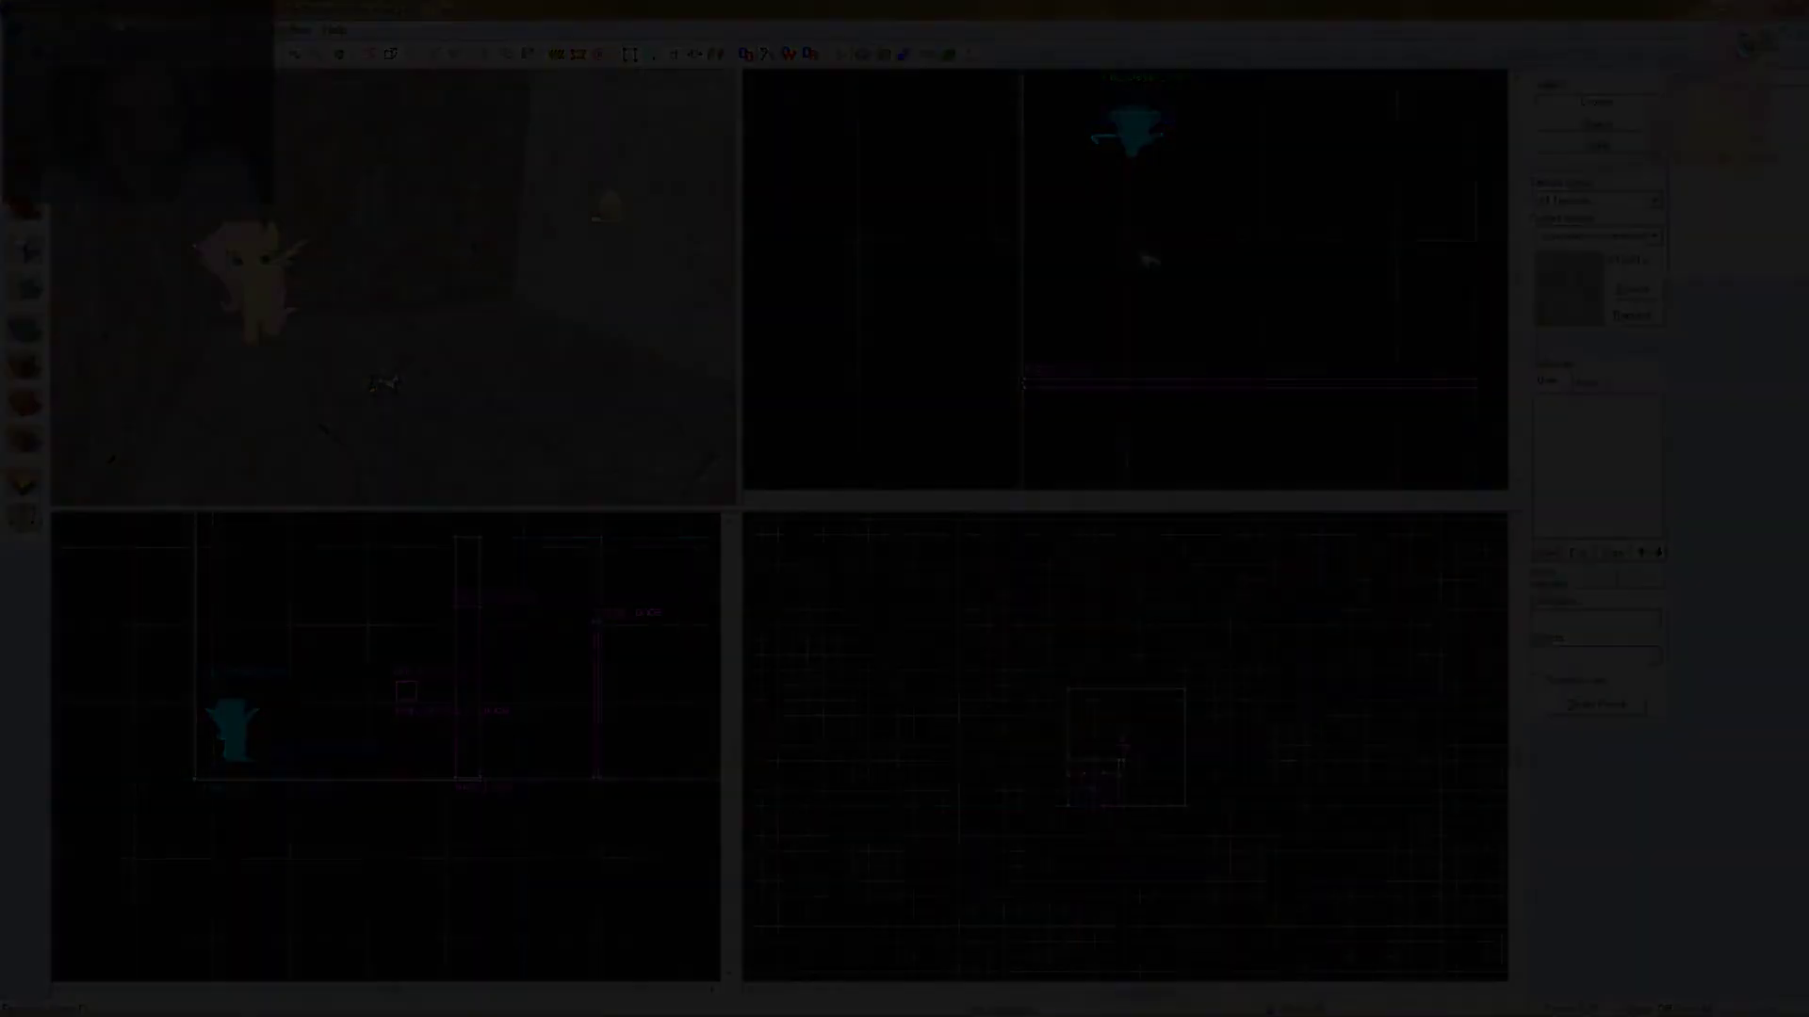